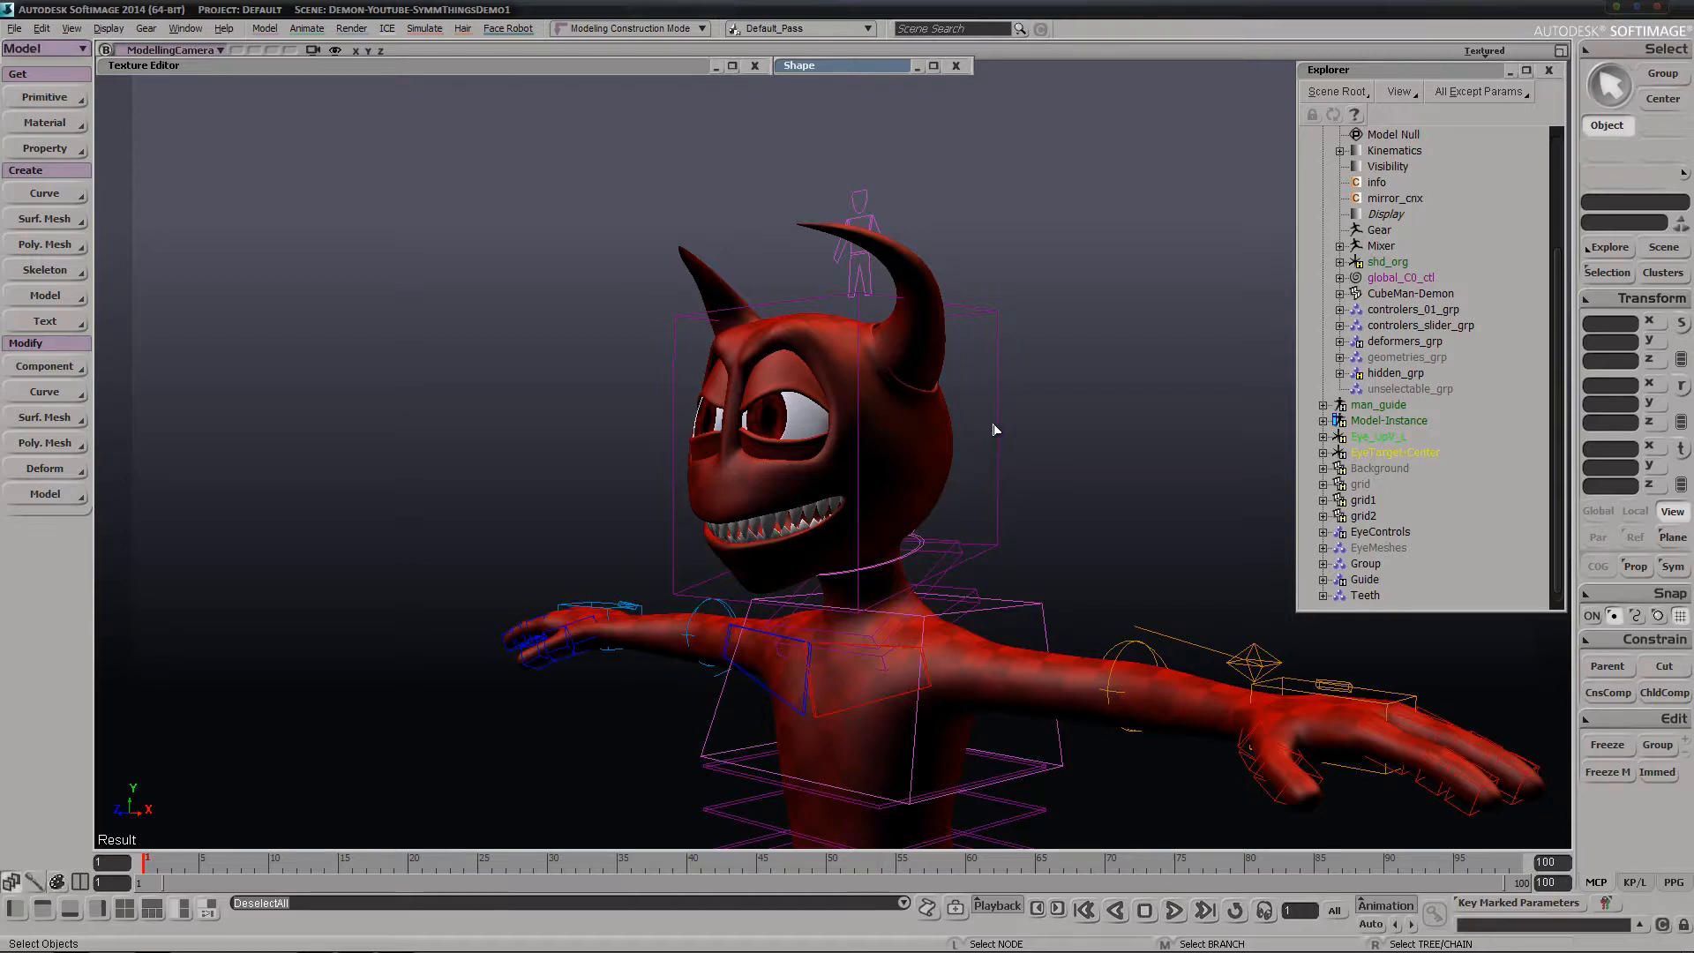
# Examine the demon character's head and upper body from the front, three-quarter and side angles
pyautogui.moveTo(1022, 440); pyautogui.dragTo(1132, 518)
pyautogui.click(1113, 470)
pyautogui.click(993, 496)
pyautogui.press('s')
pyautogui.moveTo(1059, 521); pyautogui.dragTo(1186, 484, button='right')
pyautogui.hotkey('ctrl', 'shift', 'a')
pyautogui.moveTo(1134, 468); pyautogui.dragTo(895, 542, button='middle')
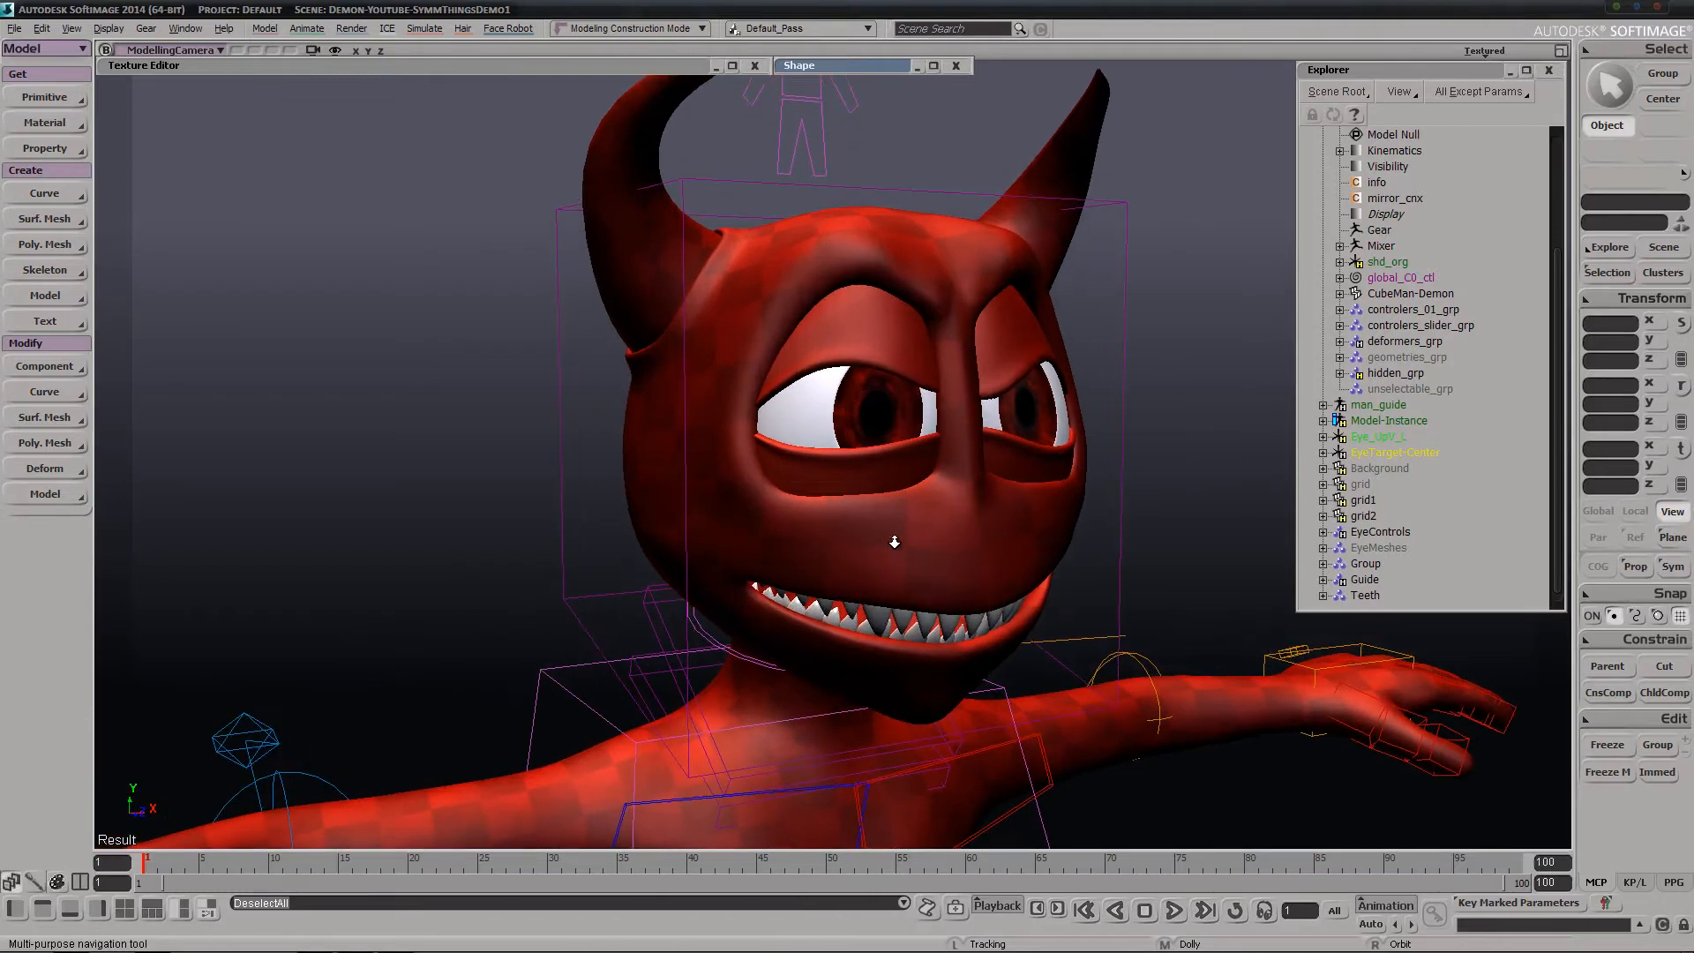
pyautogui.moveTo(1055, 593); pyautogui.dragTo(951, 607, button='right')
pyautogui.moveTo(951, 609); pyautogui.dragTo(1100, 477, button='middle')
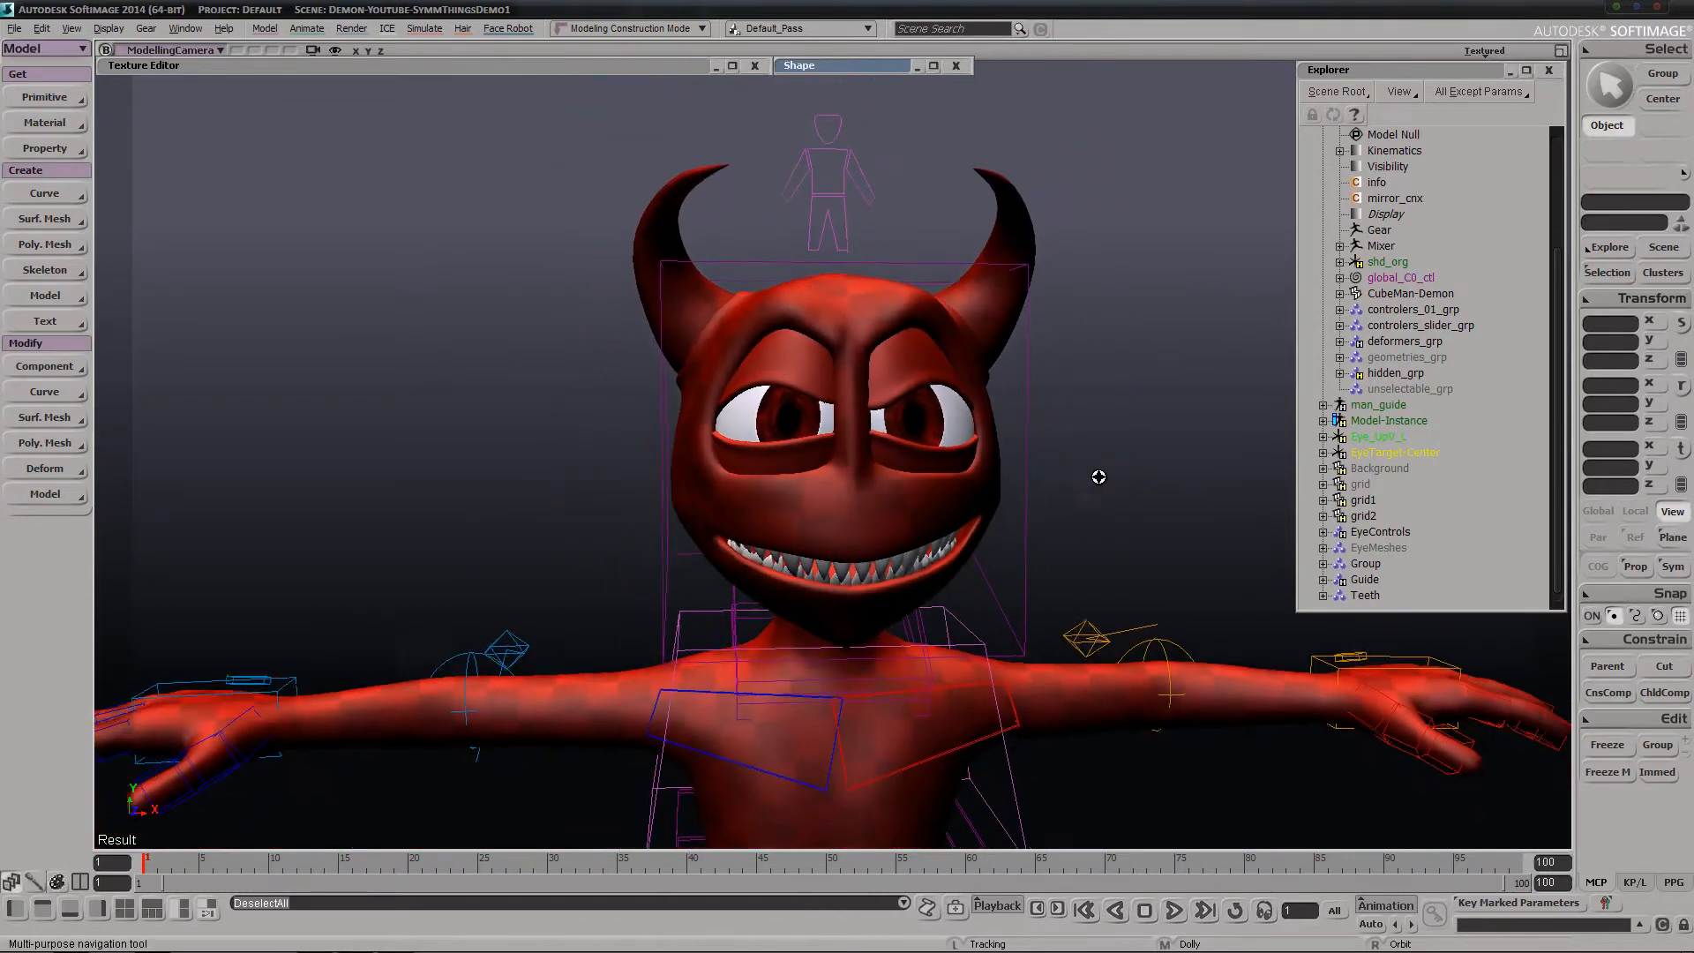
pyautogui.moveTo(1101, 477); pyautogui.dragTo(1090, 551, button='right')
pyautogui.moveTo(1090, 551); pyautogui.dragTo(1112, 452, button='middle')
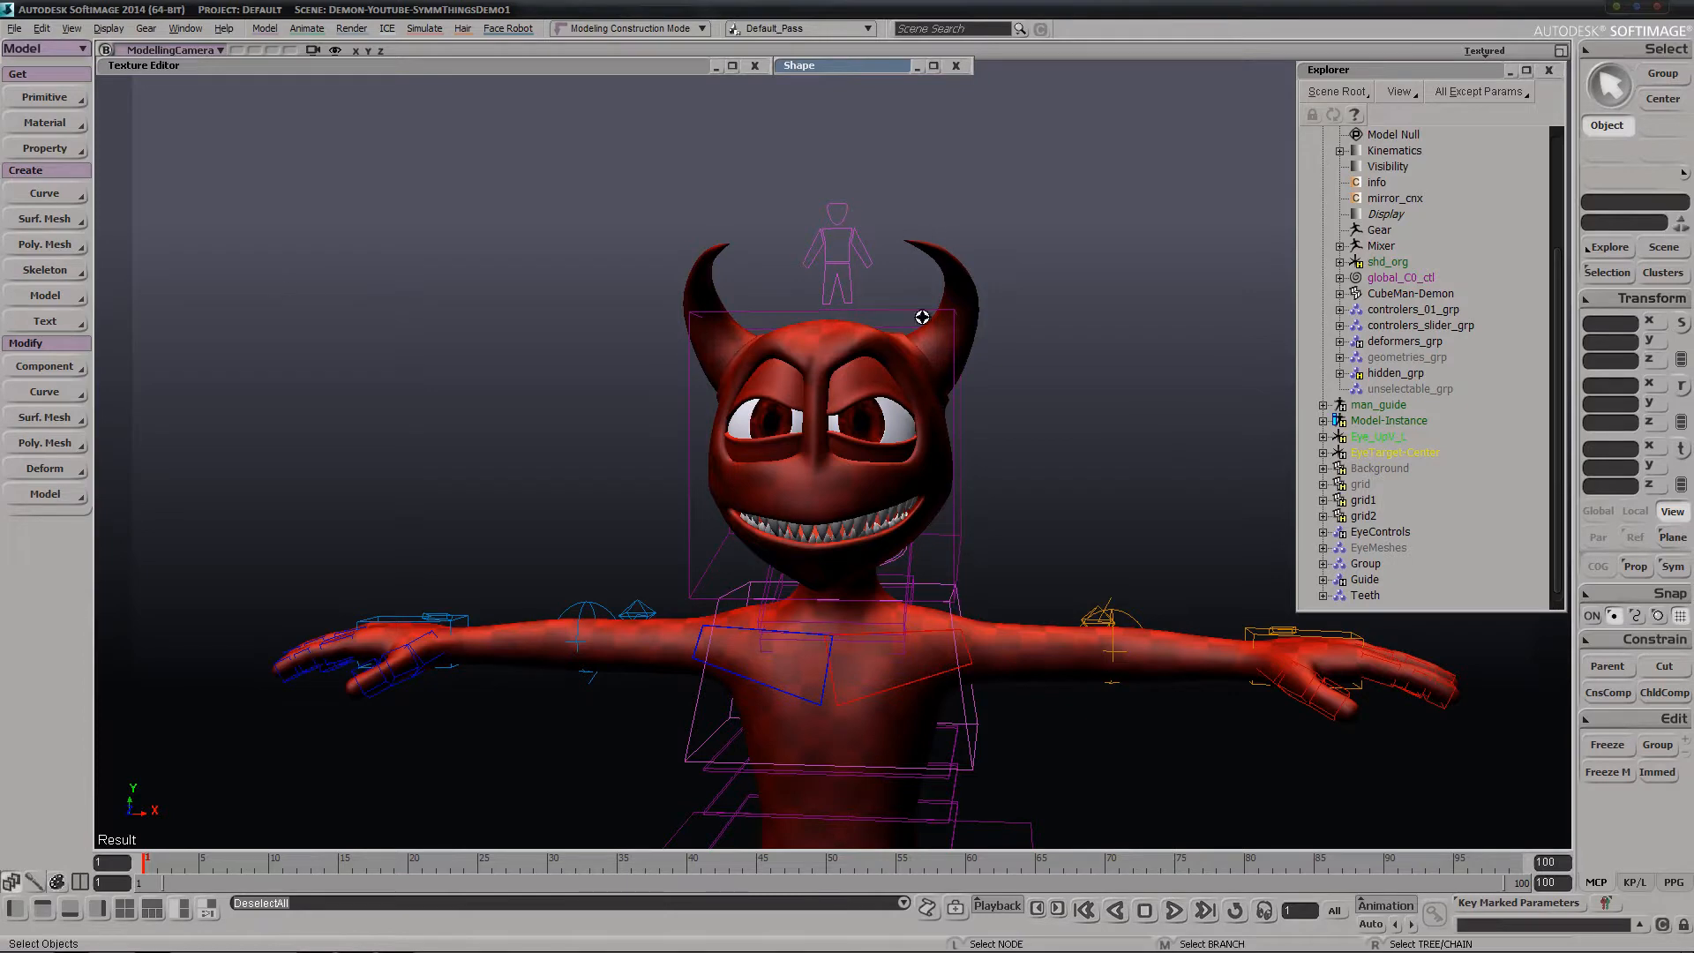
pyautogui.press('s')
pyautogui.moveTo(922, 316); pyautogui.dragTo(829, 325, button='right')
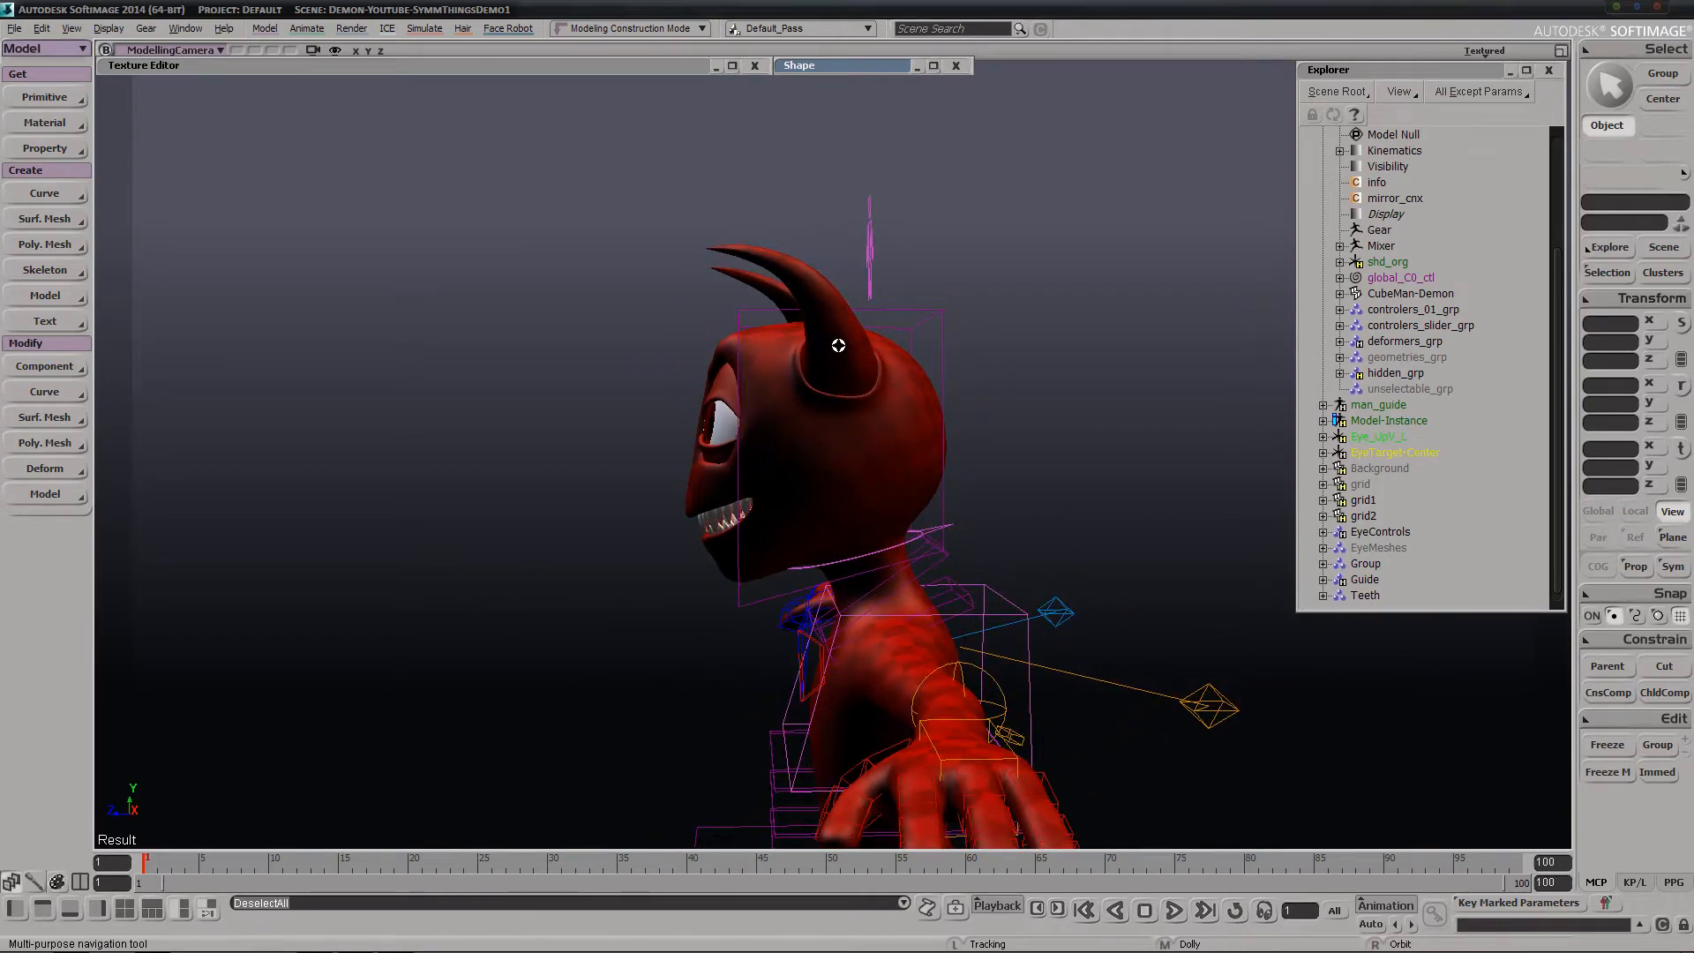
pyautogui.press('space')
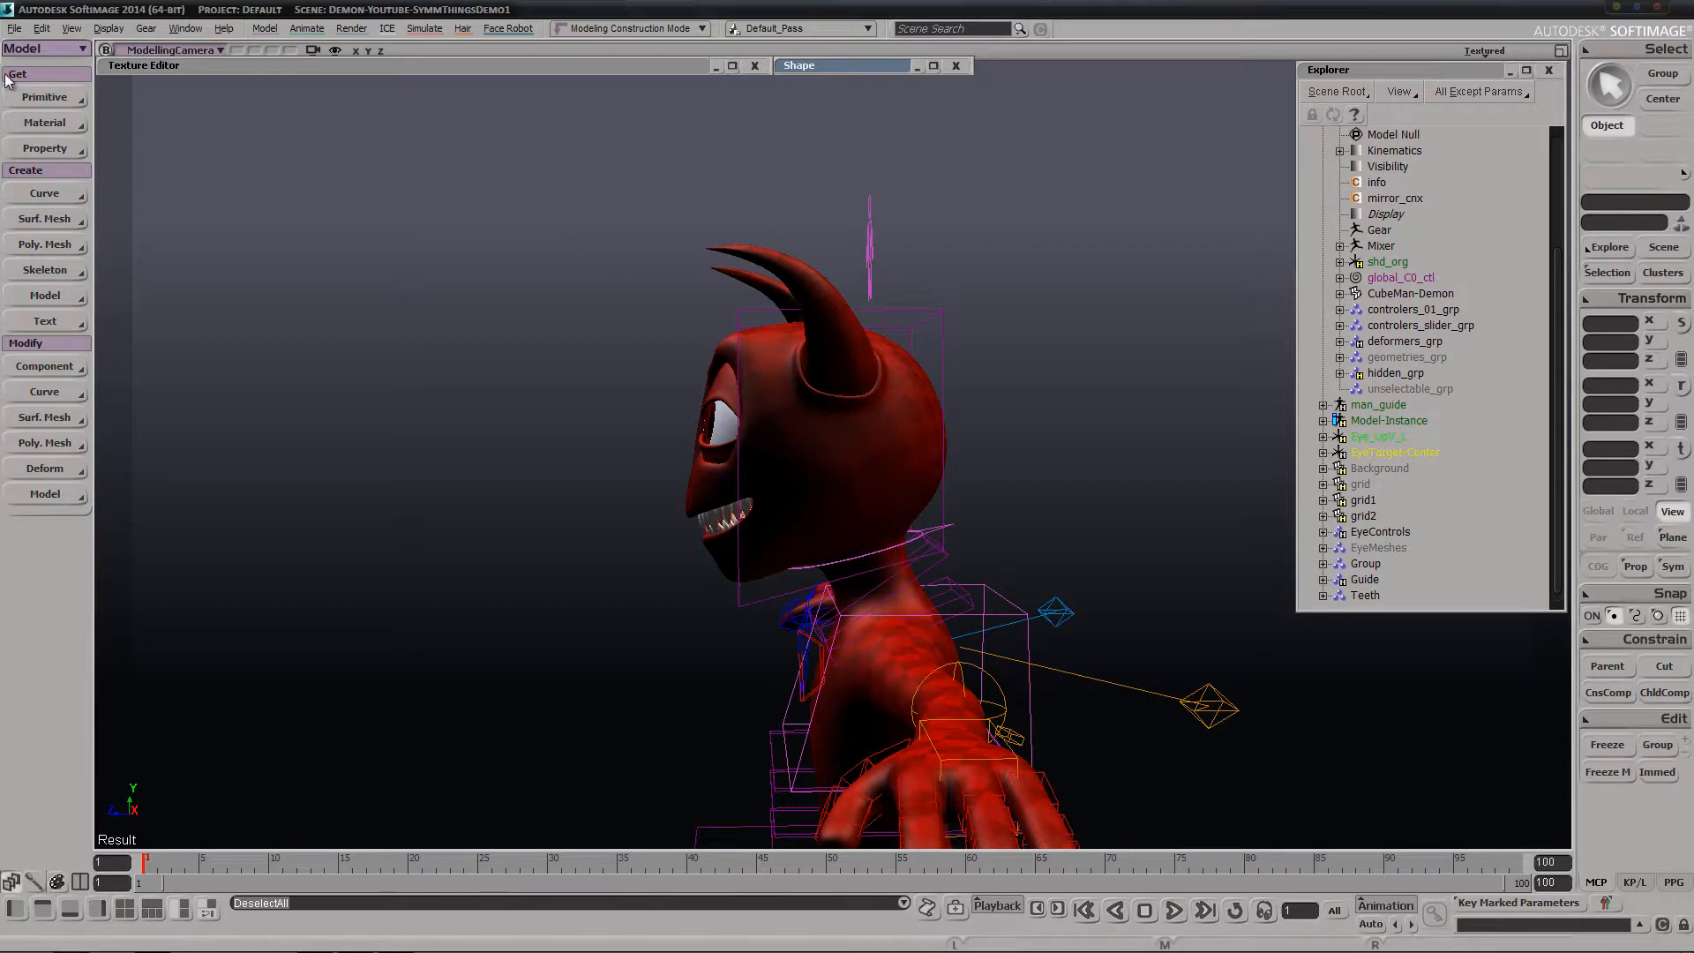
pyautogui.click(11, 29)
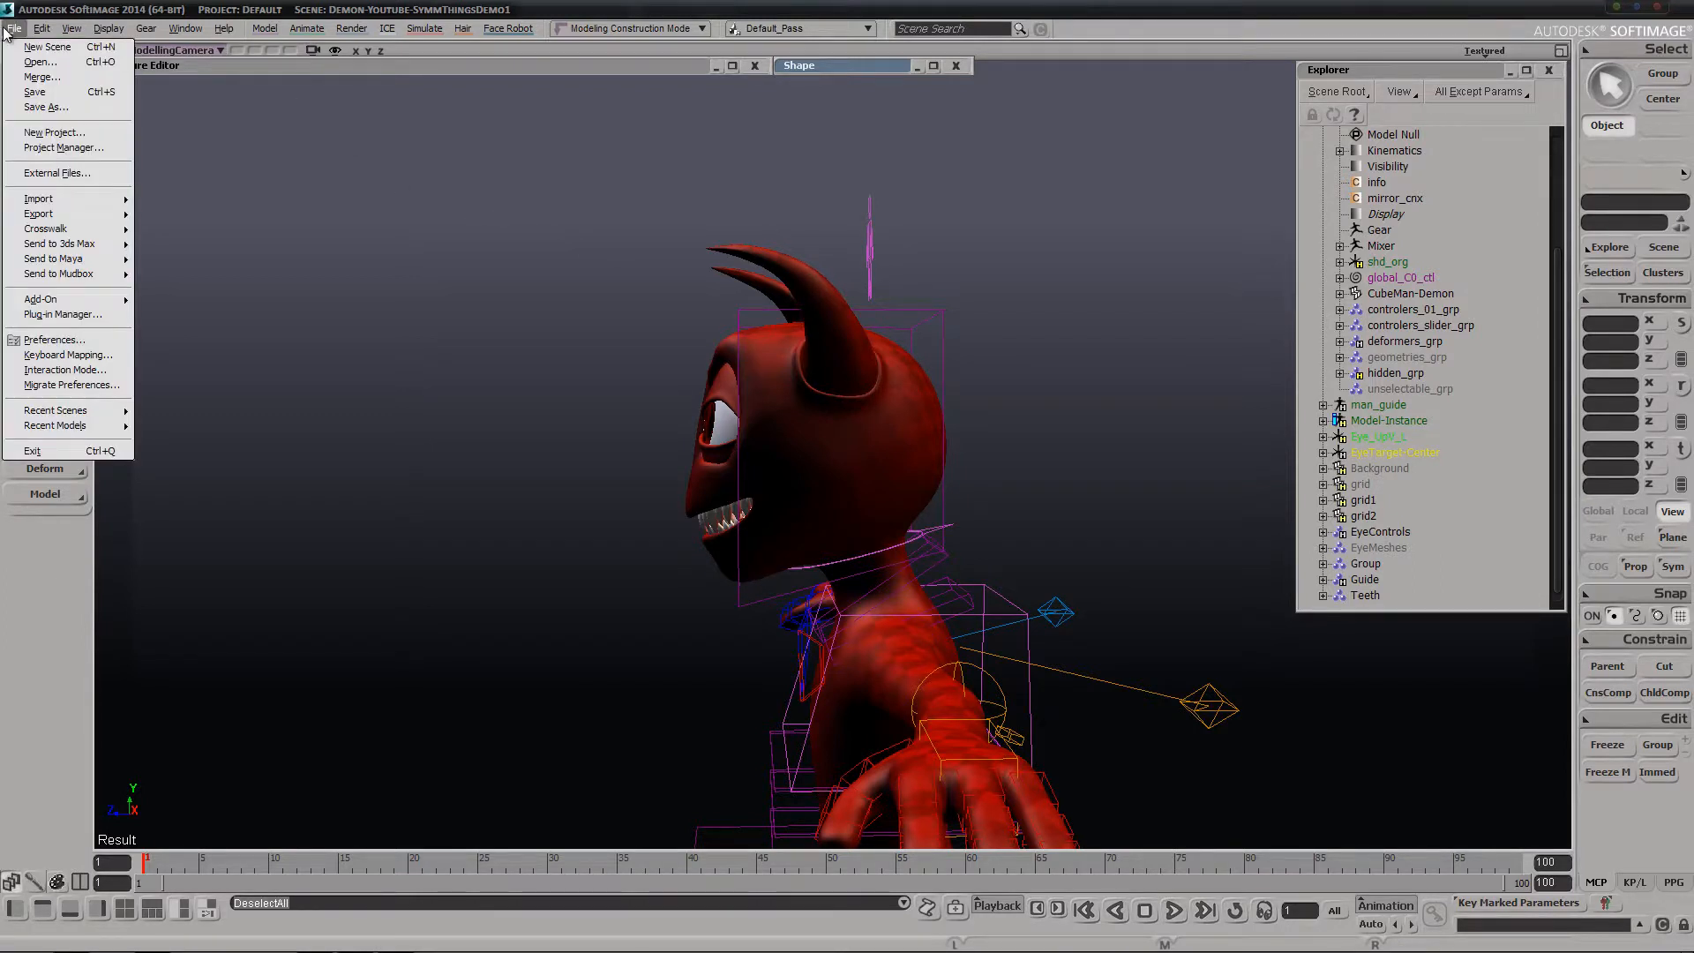
pyautogui.click(47, 572)
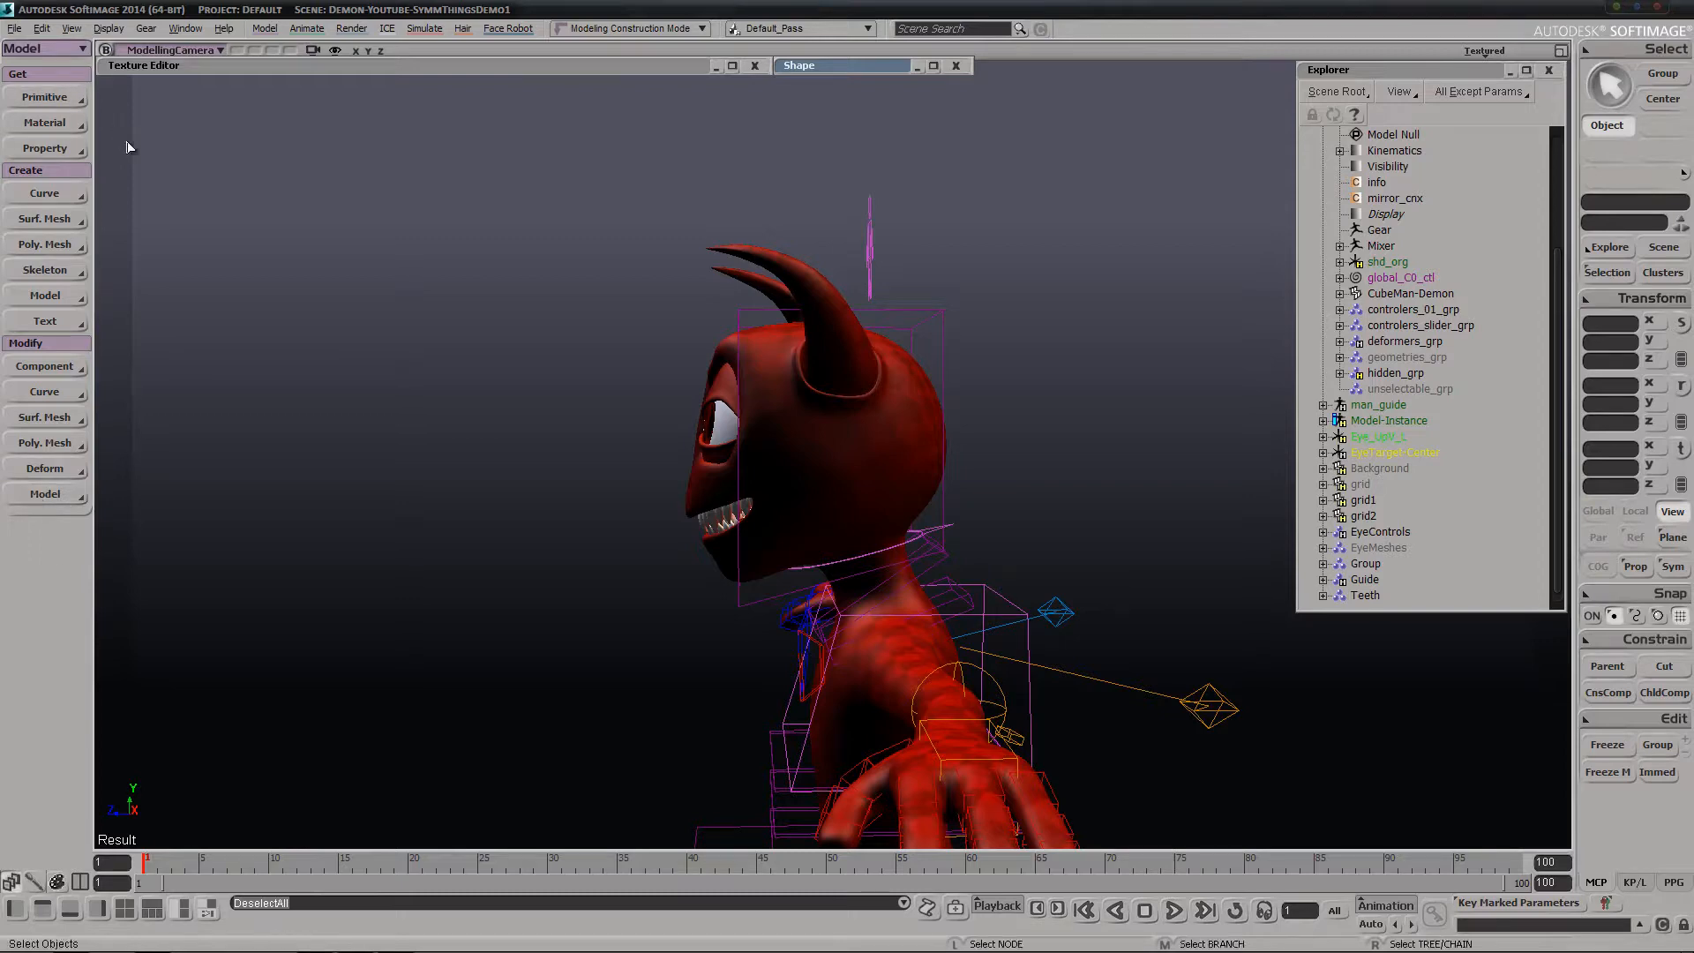
pyautogui.press('s')
pyautogui.moveTo(657, 340); pyautogui.dragTo(768, 317, button='right')
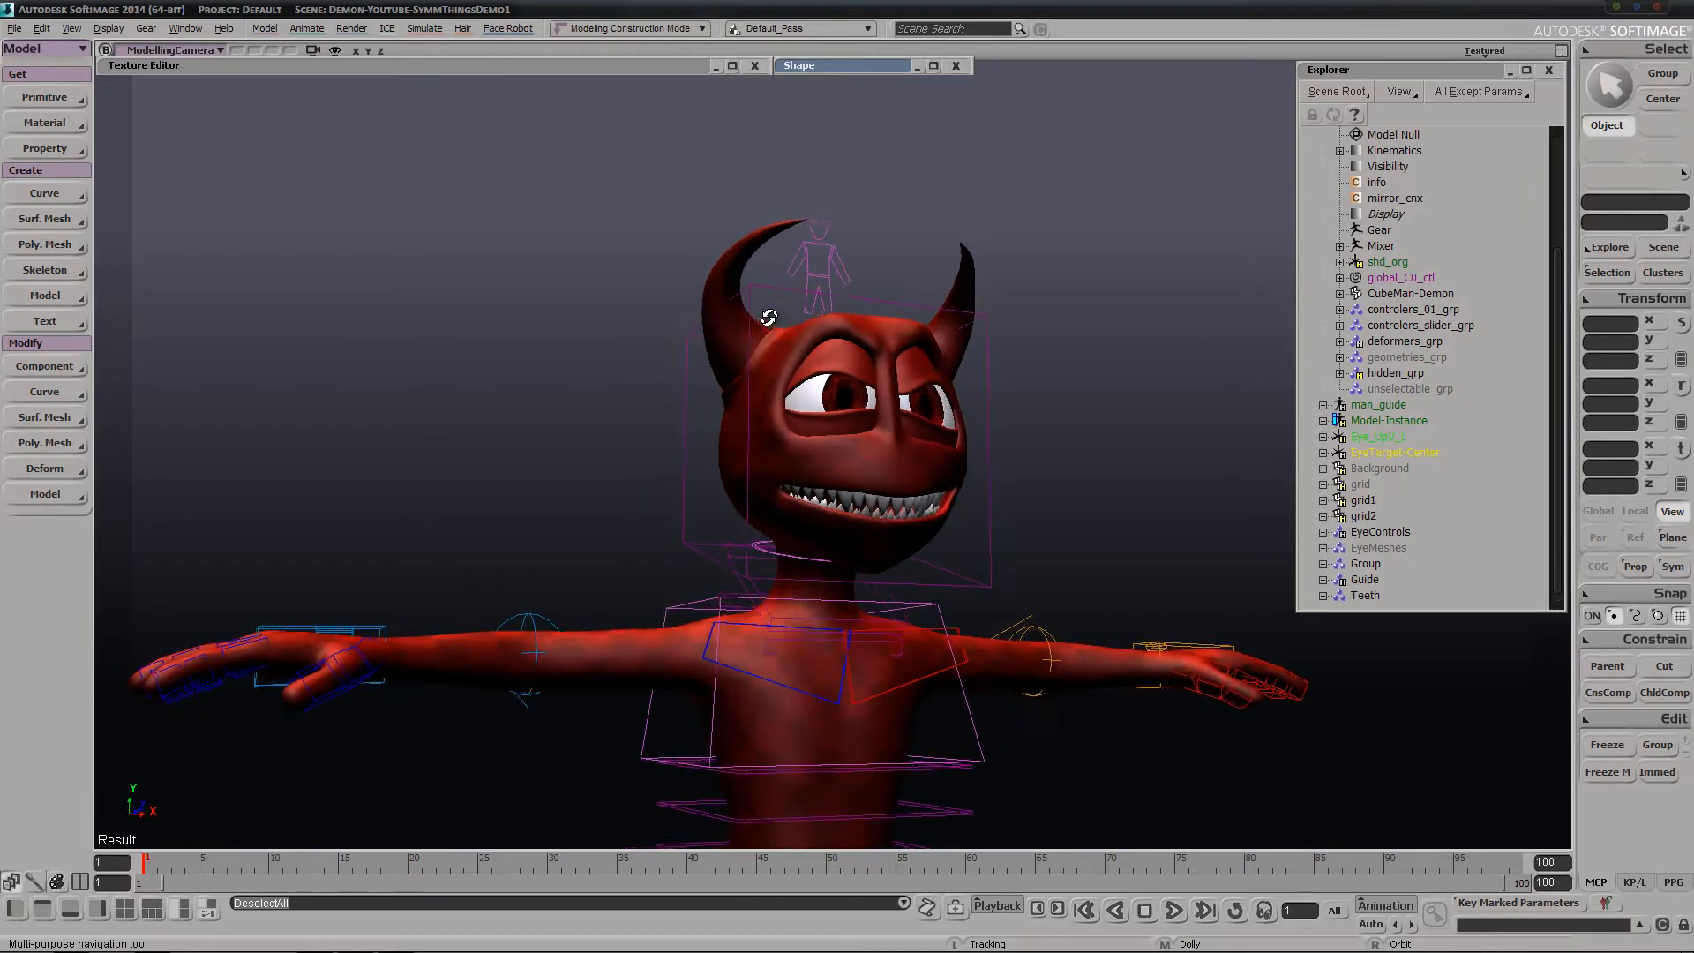
pyautogui.moveTo(953, 341); pyautogui.dragTo(776, 421, button='middle')
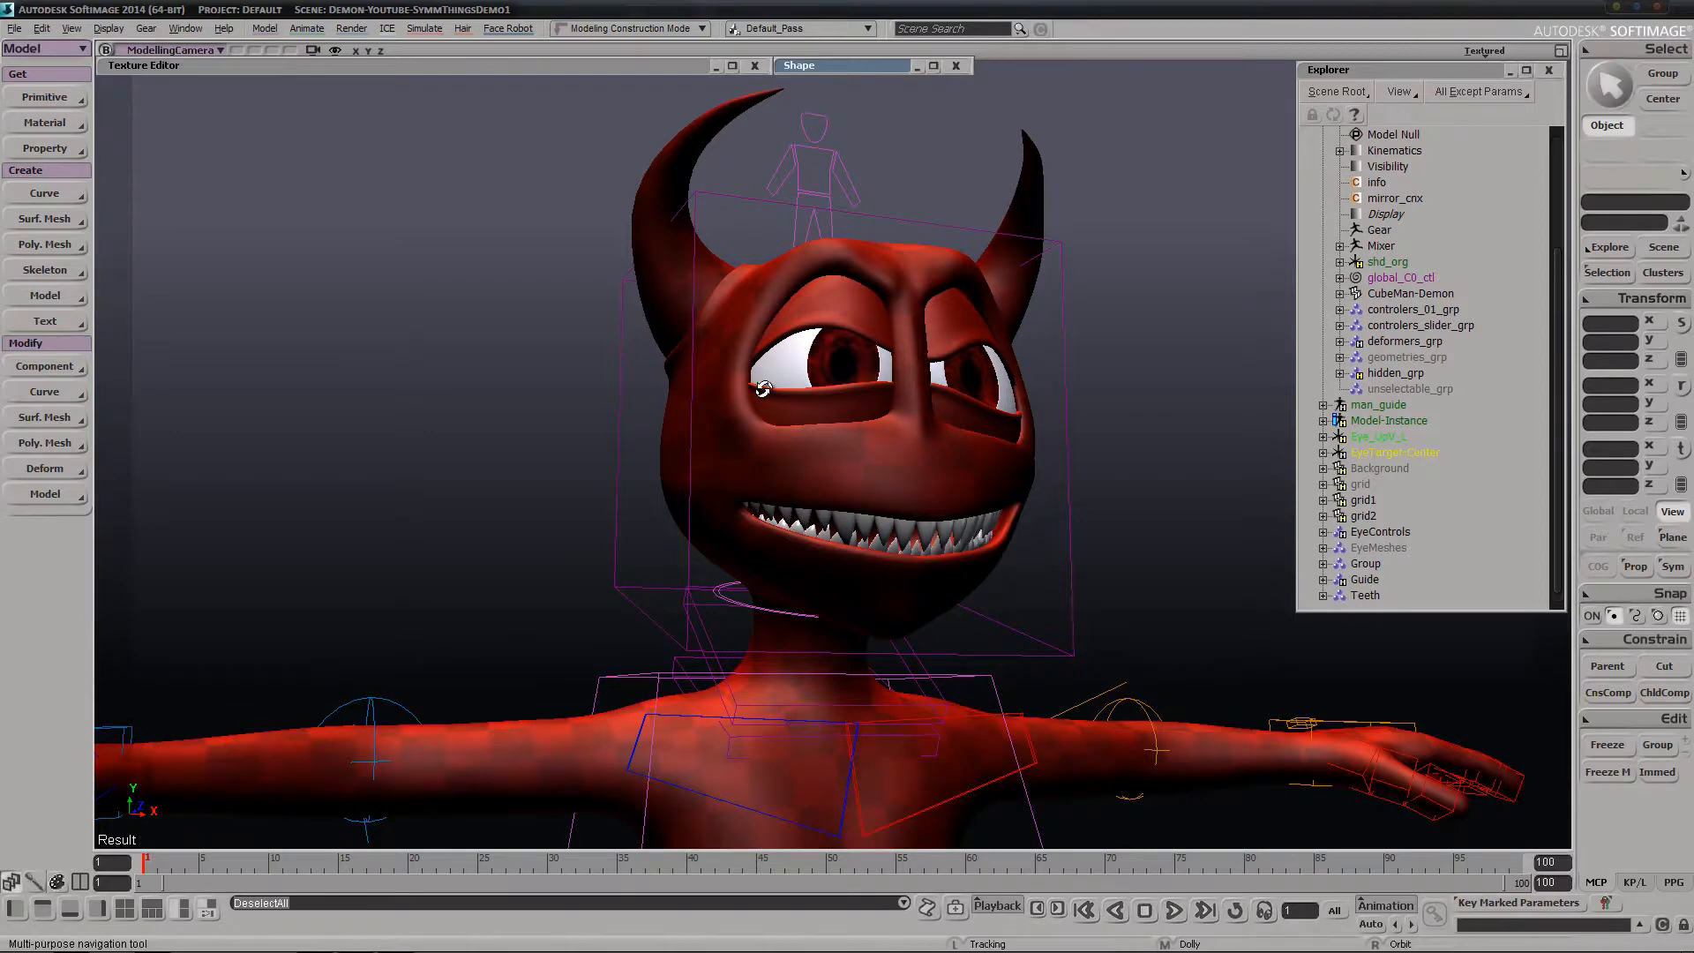
pyautogui.moveTo(656, 306); pyautogui.dragTo(477, 348, button='right')
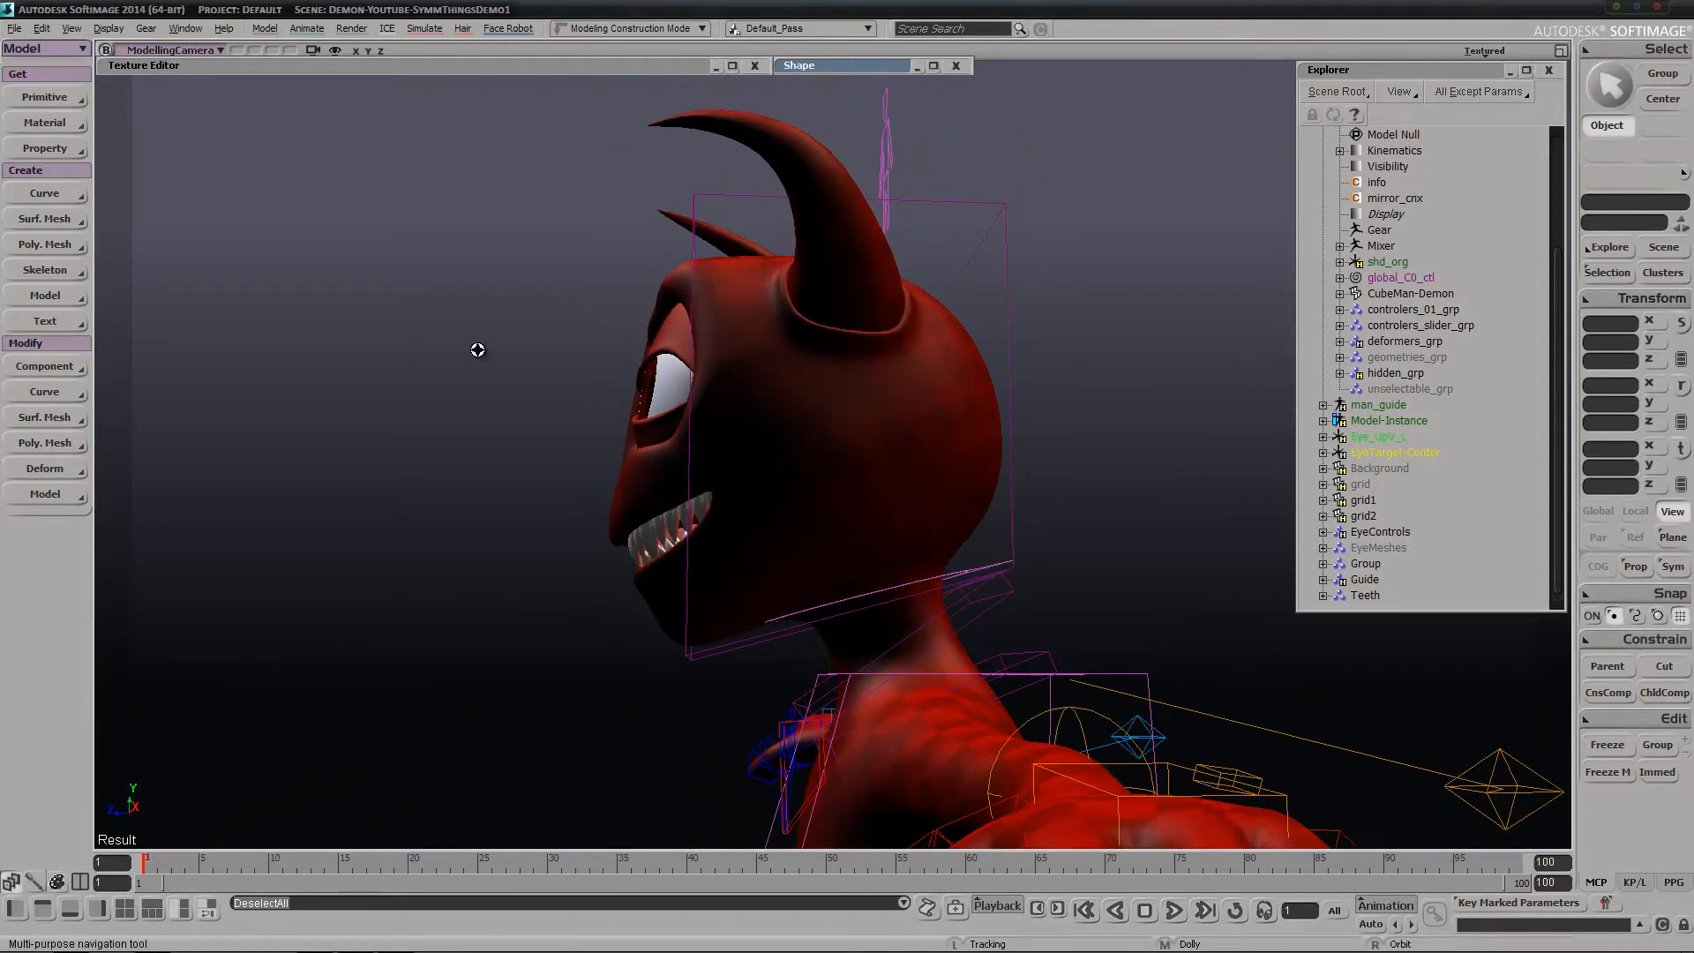
# Open the add-on installer and check the path of the Softimage_2014 Addons folder in the file explorer
pyautogui.click(14, 29)
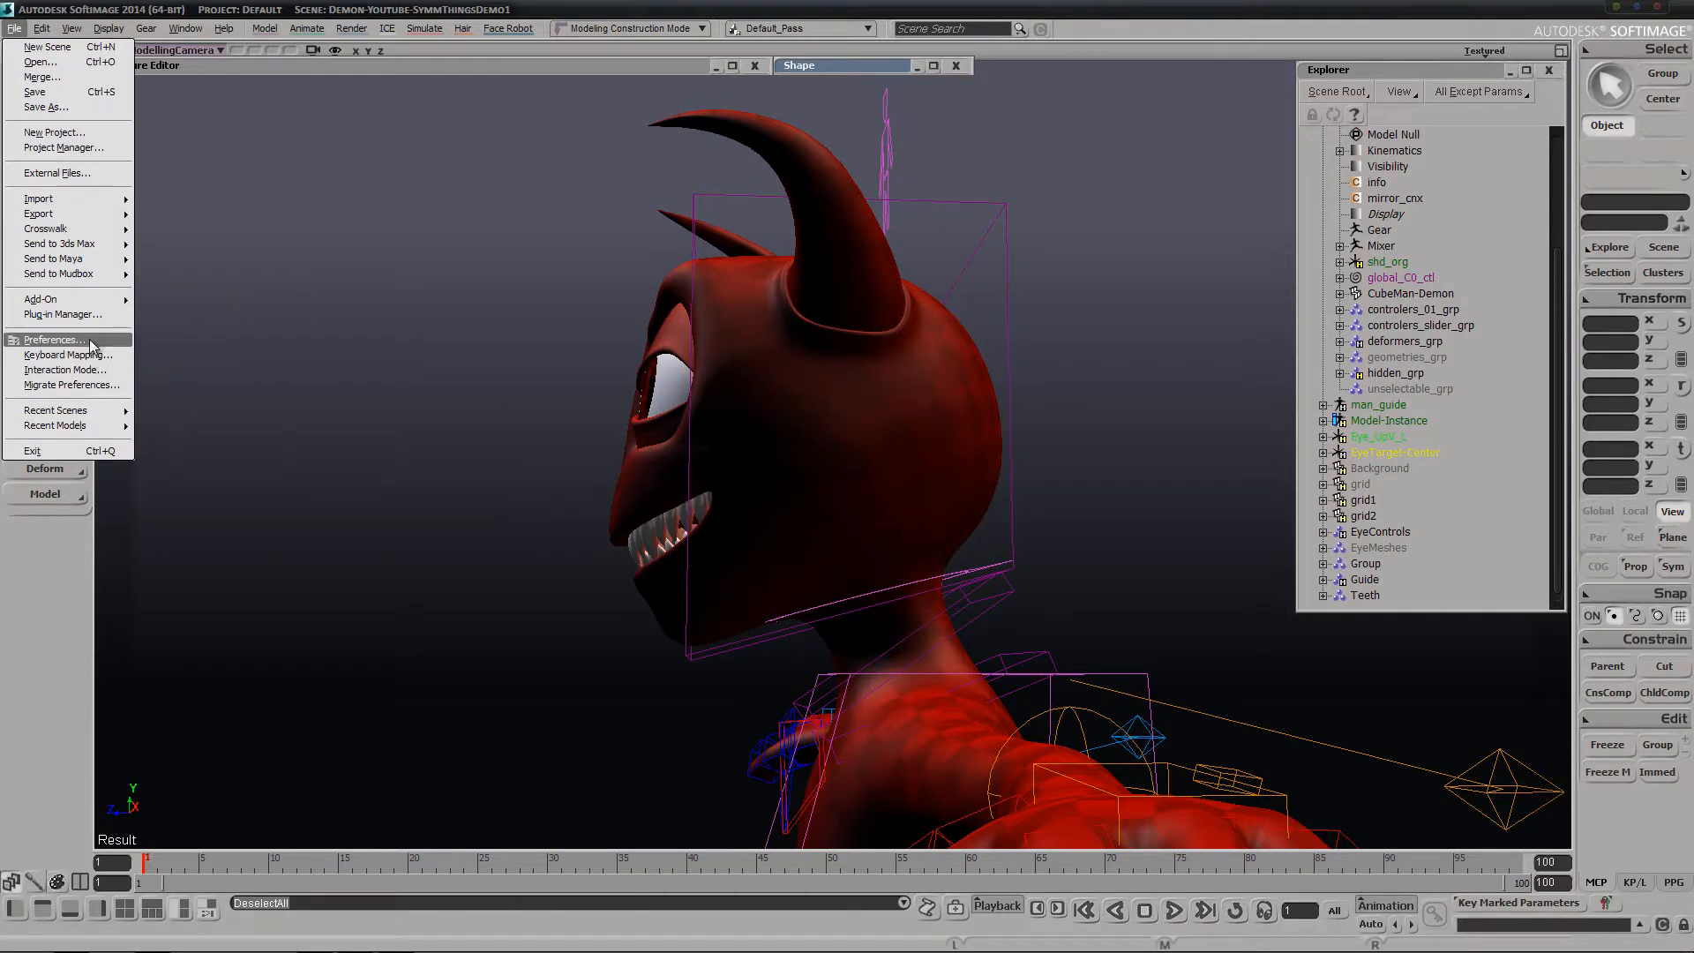
pyautogui.click(170, 300)
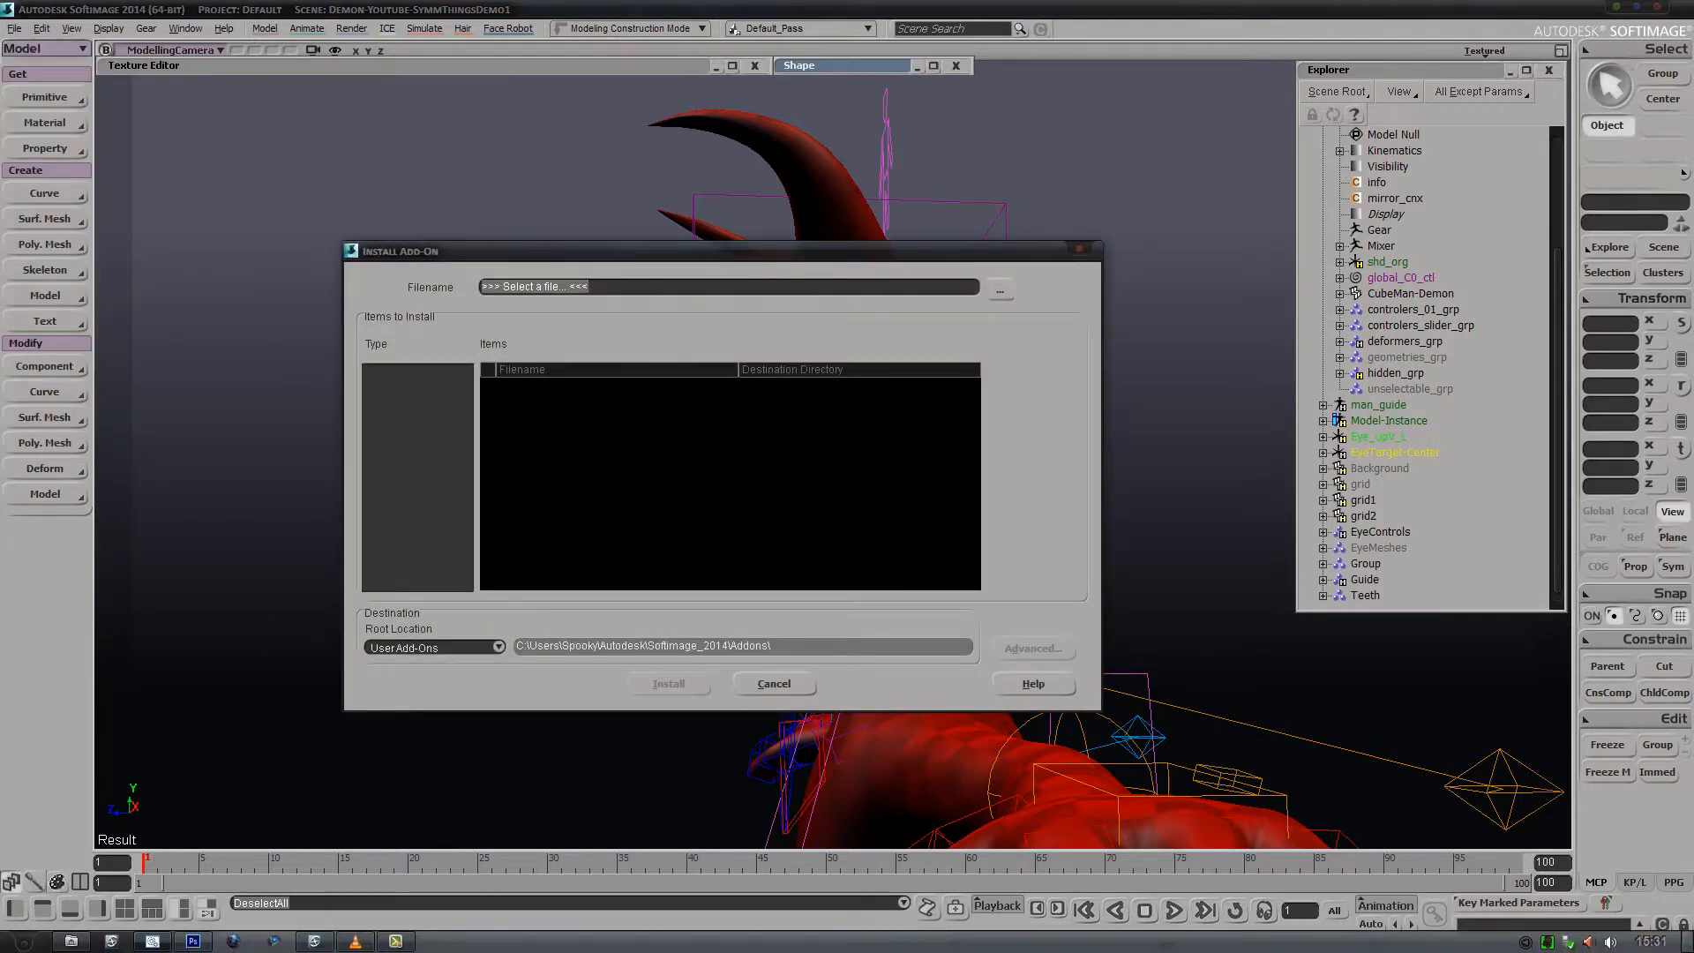
pyautogui.moveTo(235, 941)
pyautogui.click(72, 942)
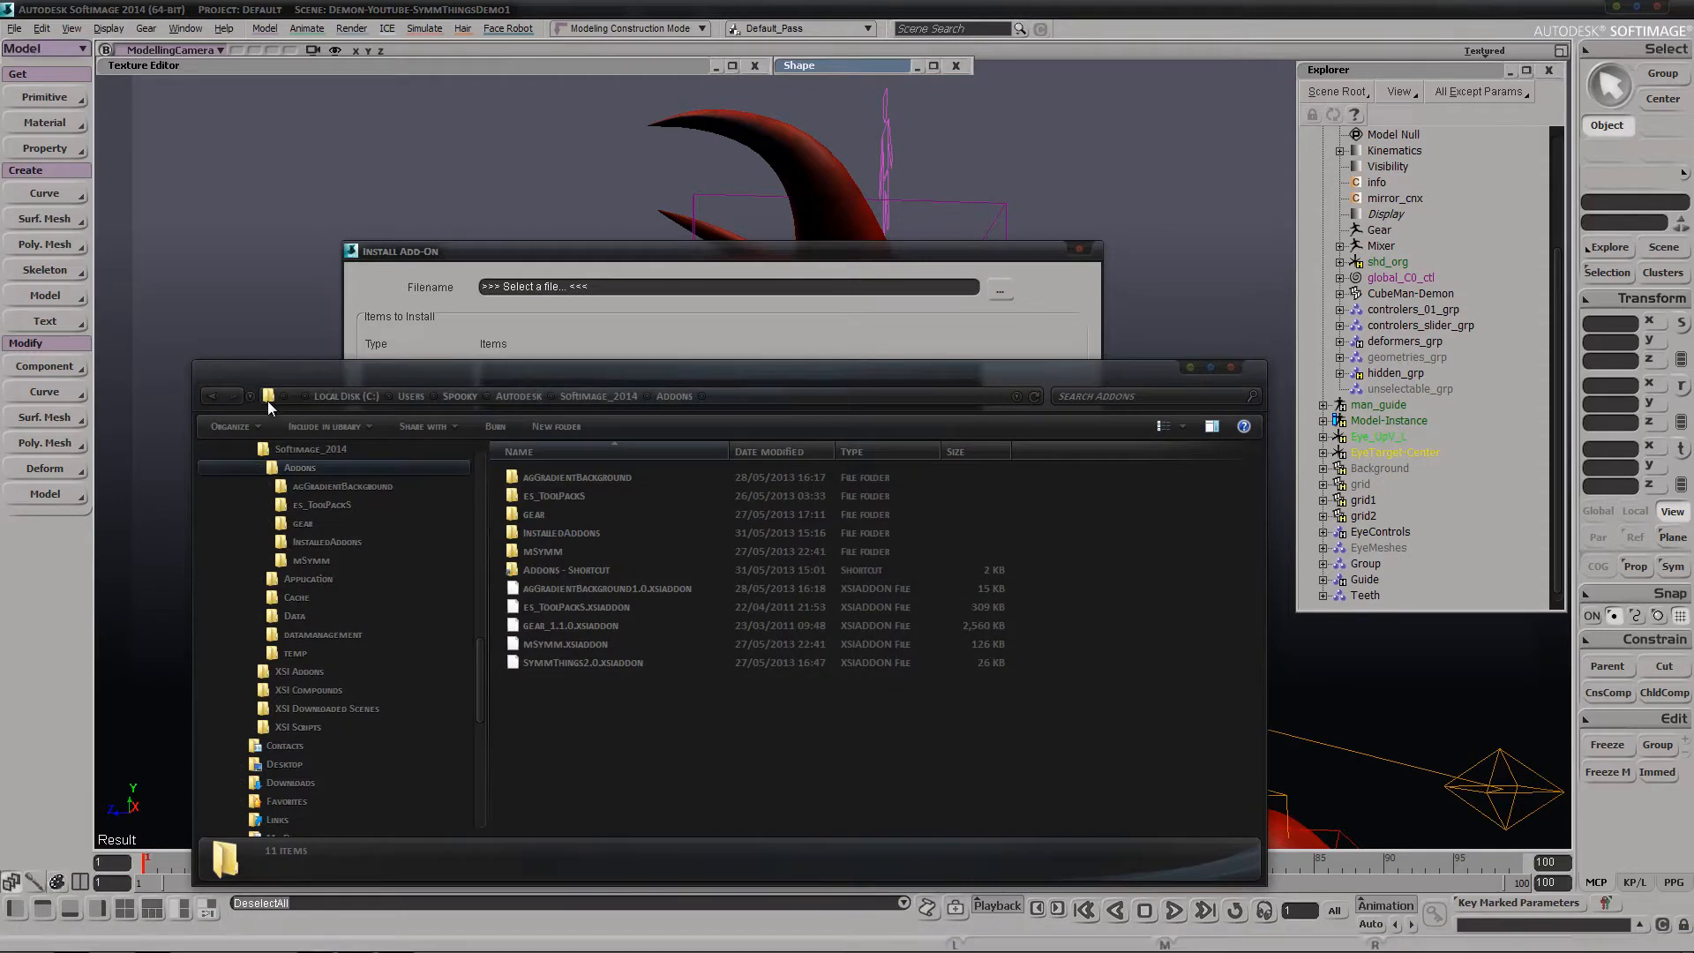
pyautogui.click(267, 398)
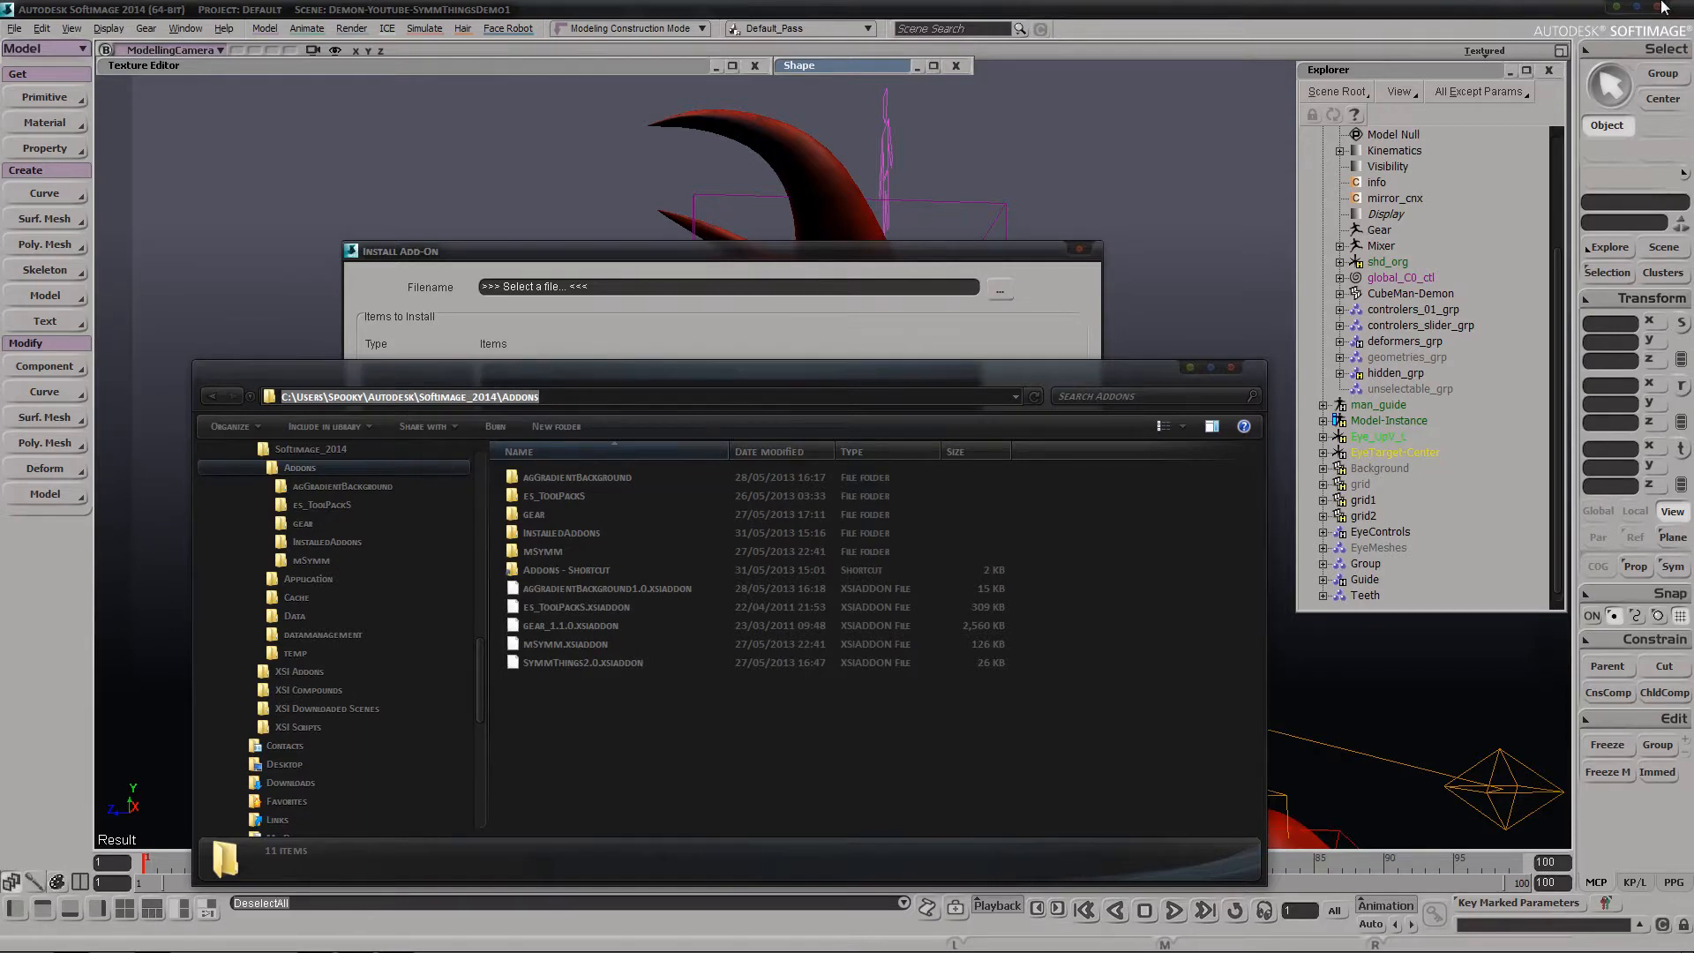
pyautogui.press('Escape')
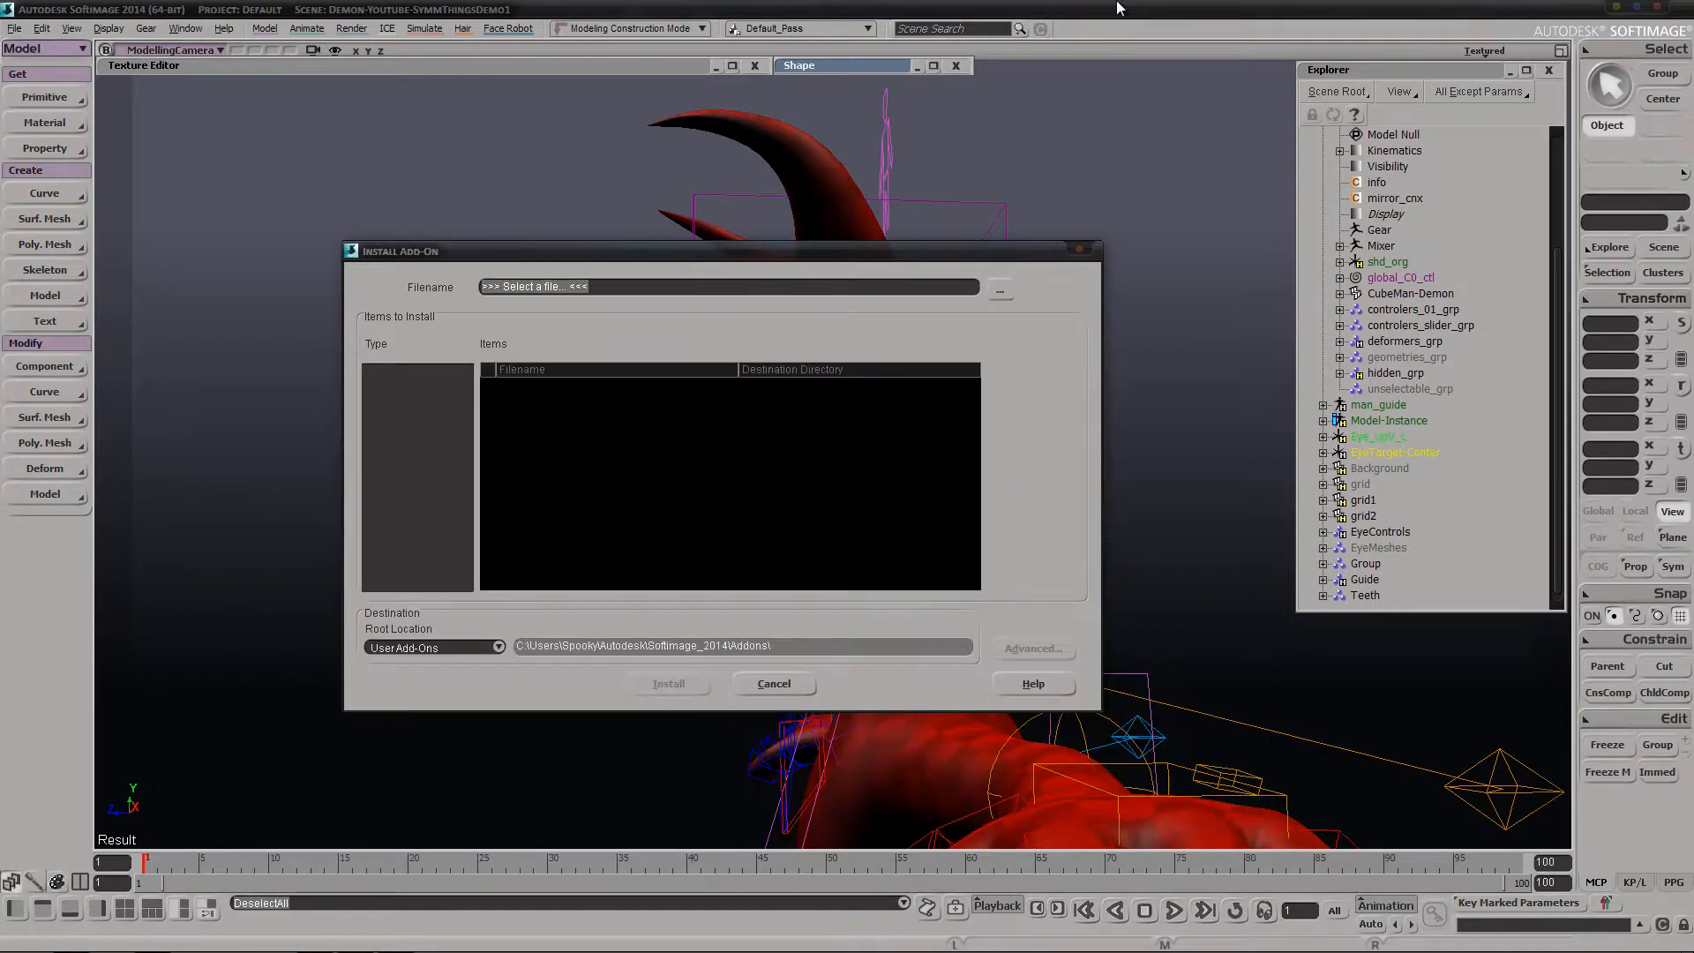
# Install SymmThings2.0.xsiaddon from the Addons folder into the User Add-Ons location
pyautogui.click(1005, 288)
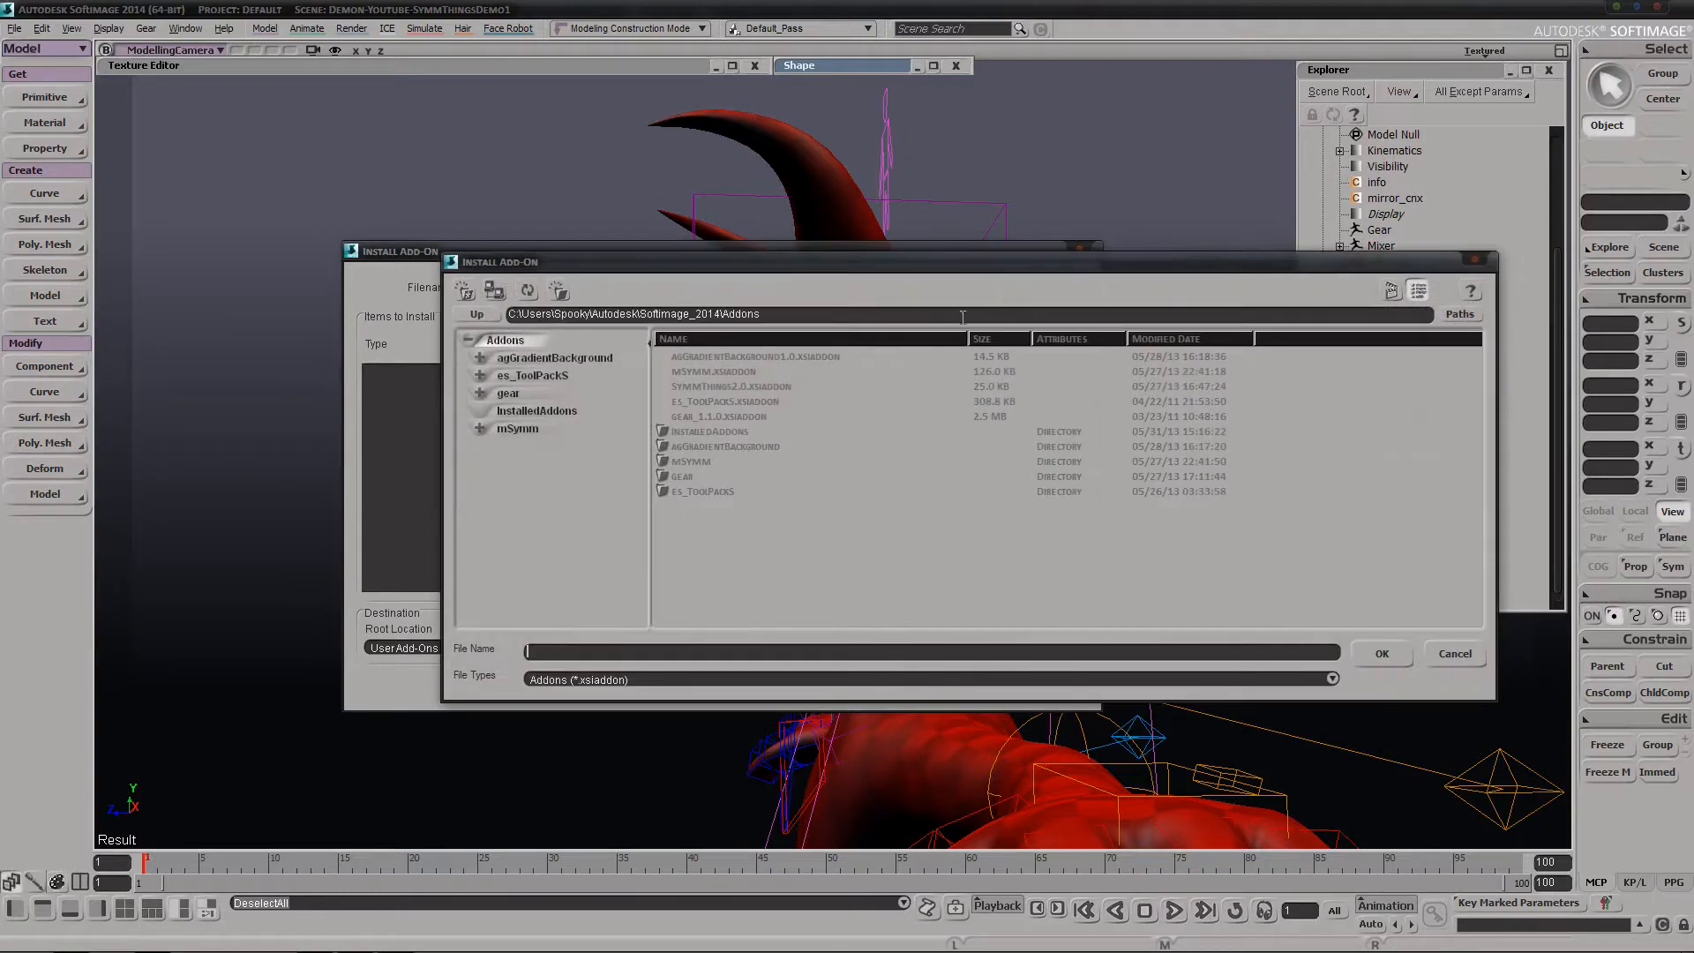
pyautogui.click(1458, 314)
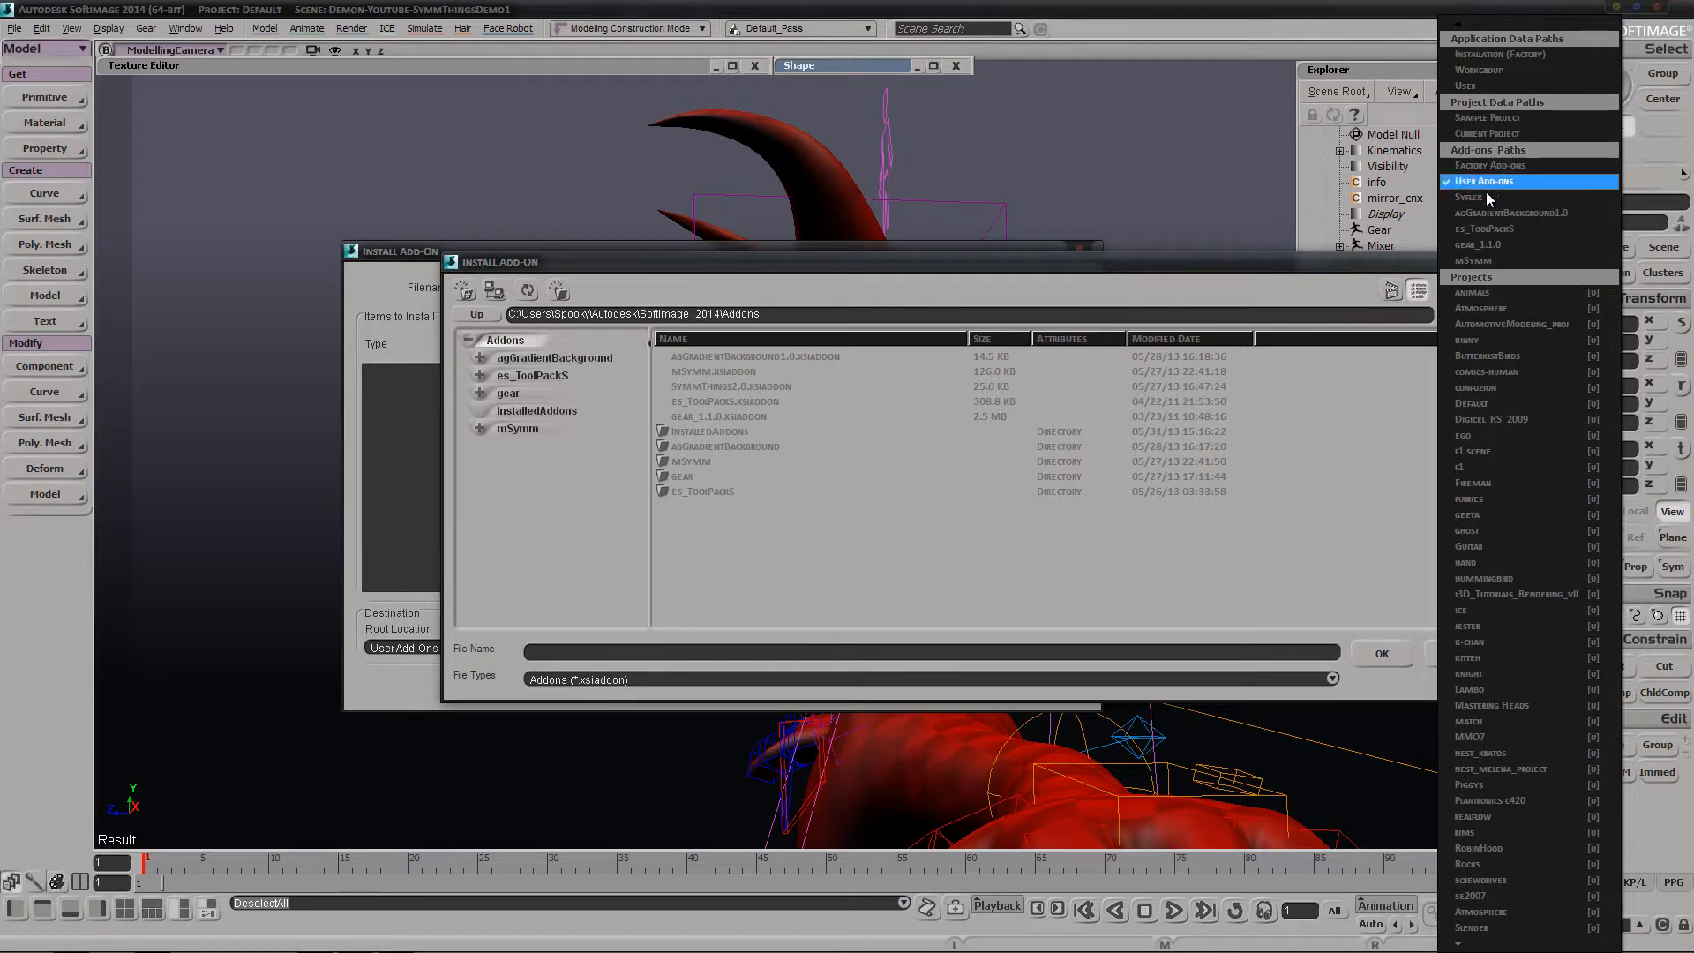
pyautogui.click(765, 402)
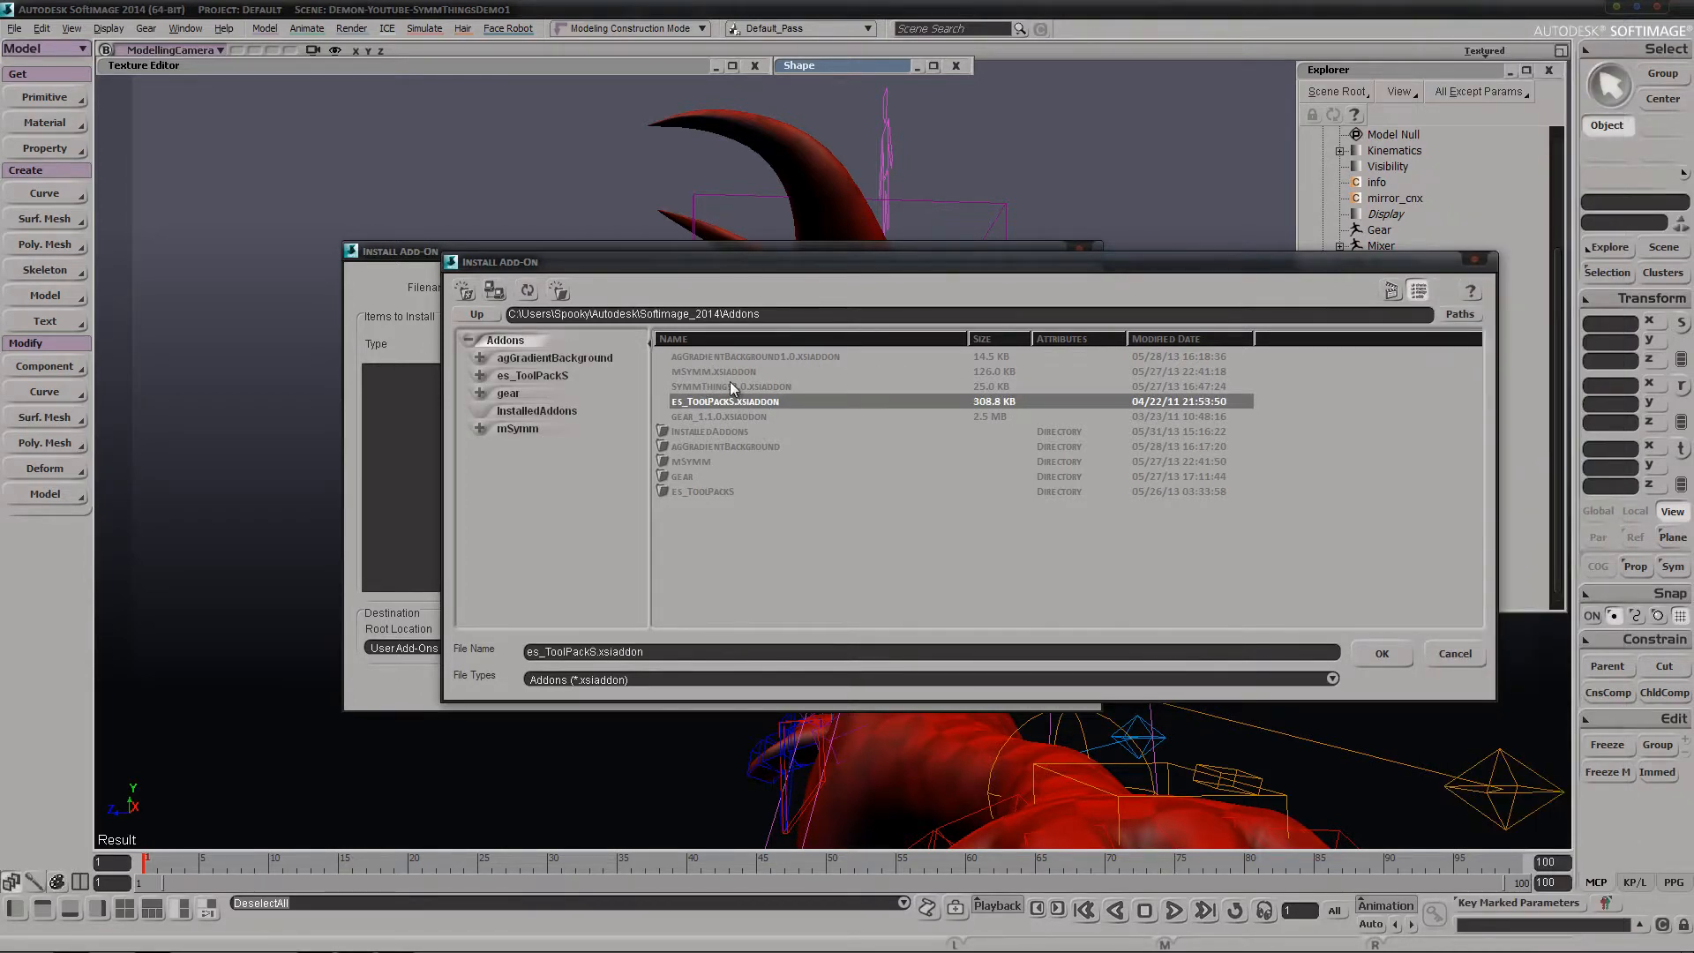
pyautogui.doubleClick(733, 384)
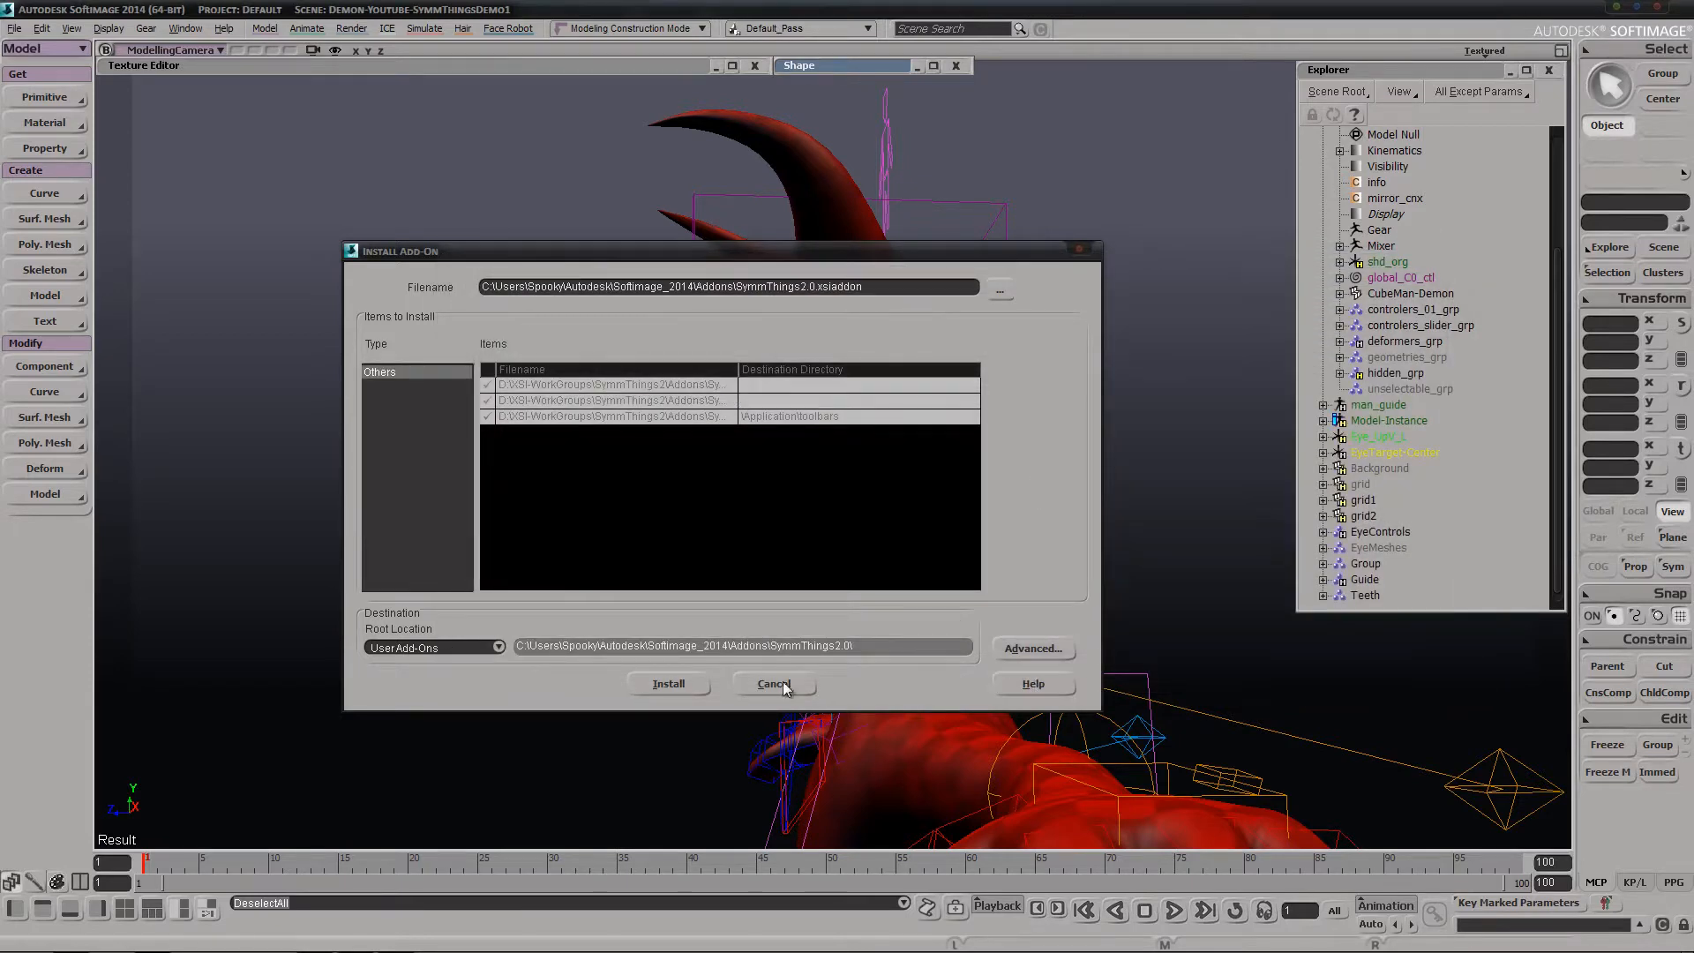
pyautogui.click(679, 687)
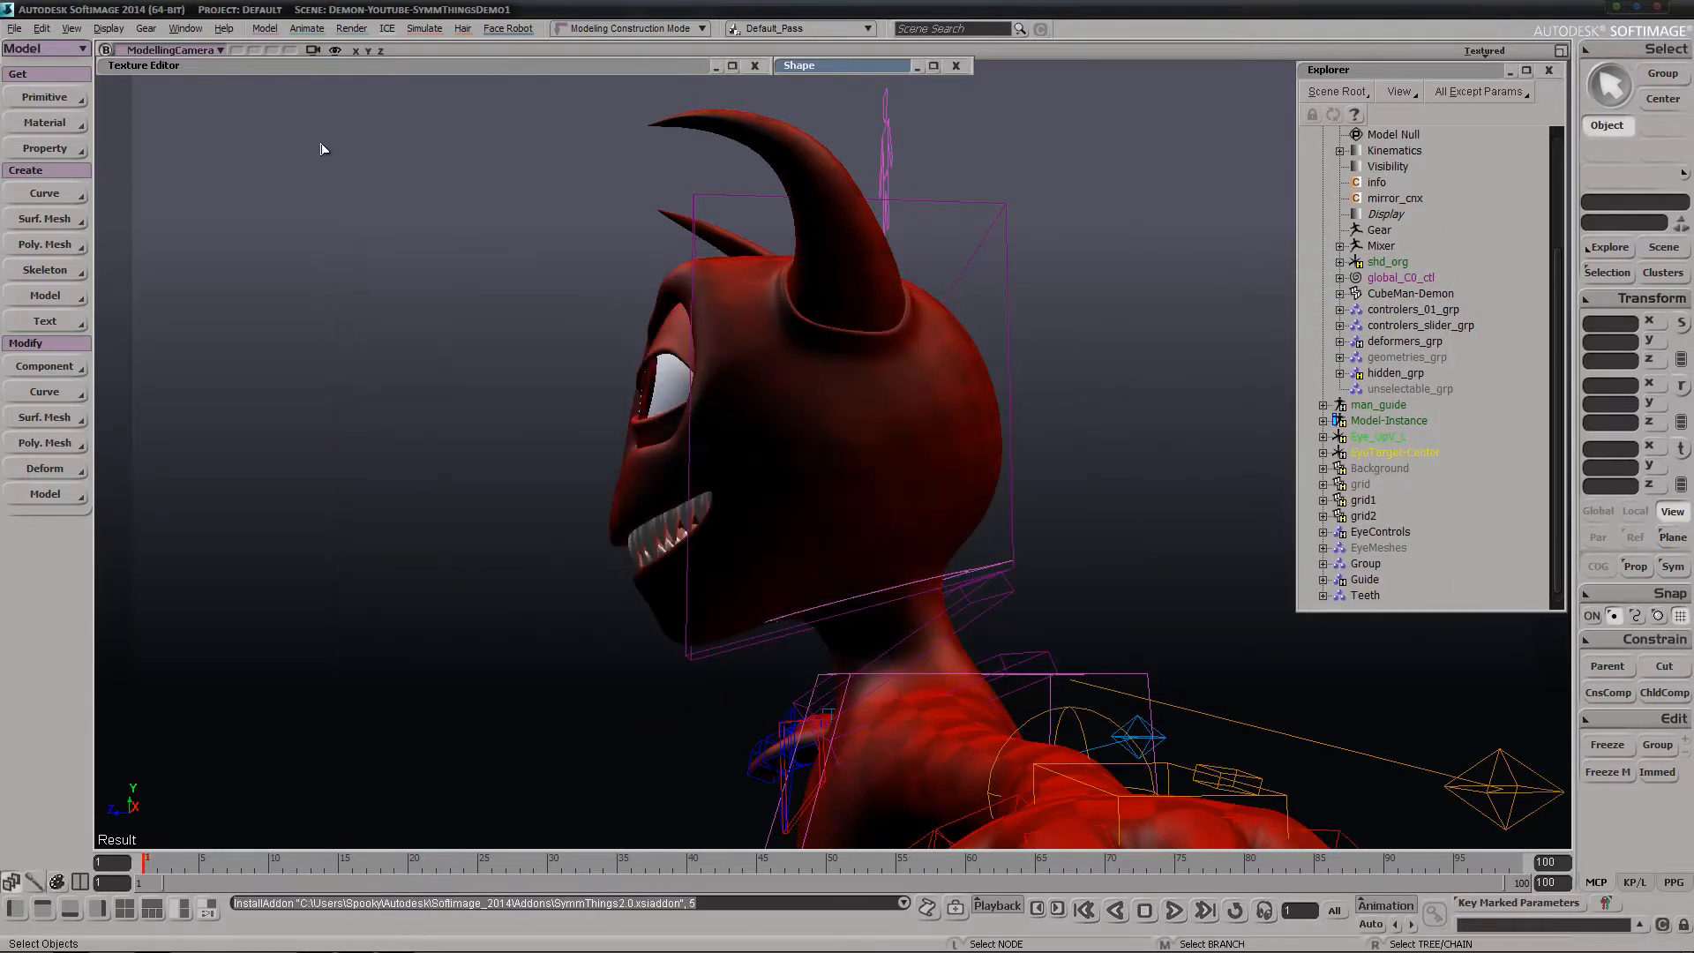
# Display the SymmThings2.0 toolbar in the interface
pyautogui.click(72, 29)
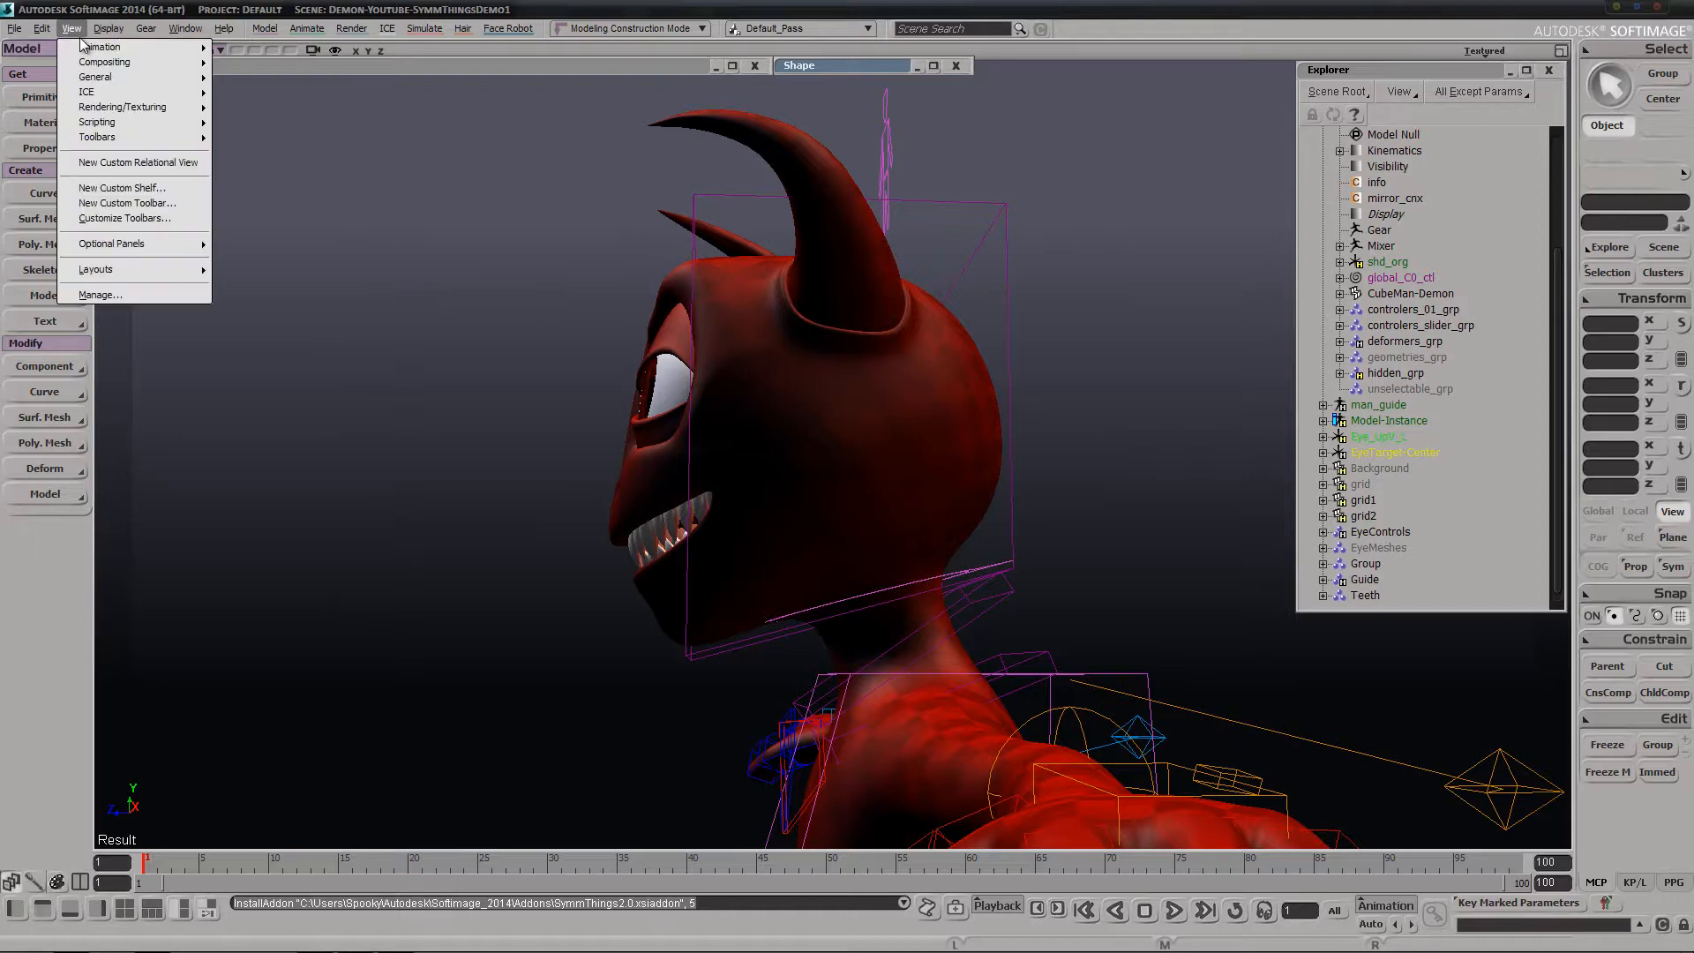
pyautogui.moveTo(109, 28)
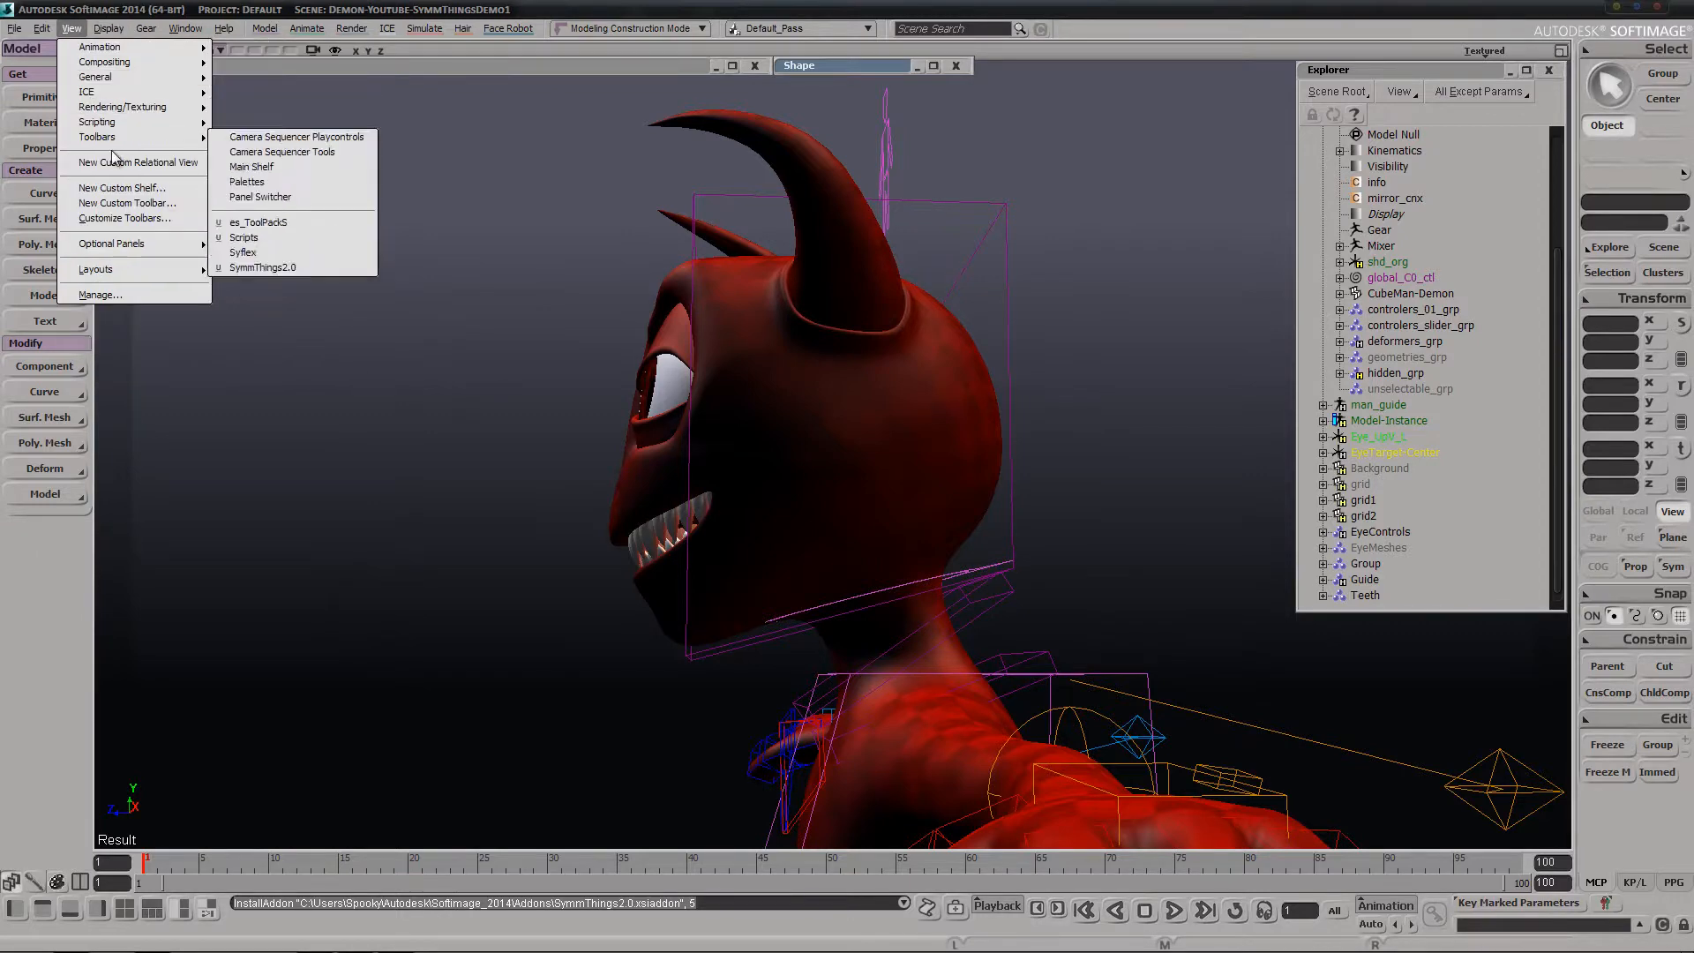
pyautogui.moveTo(111, 139)
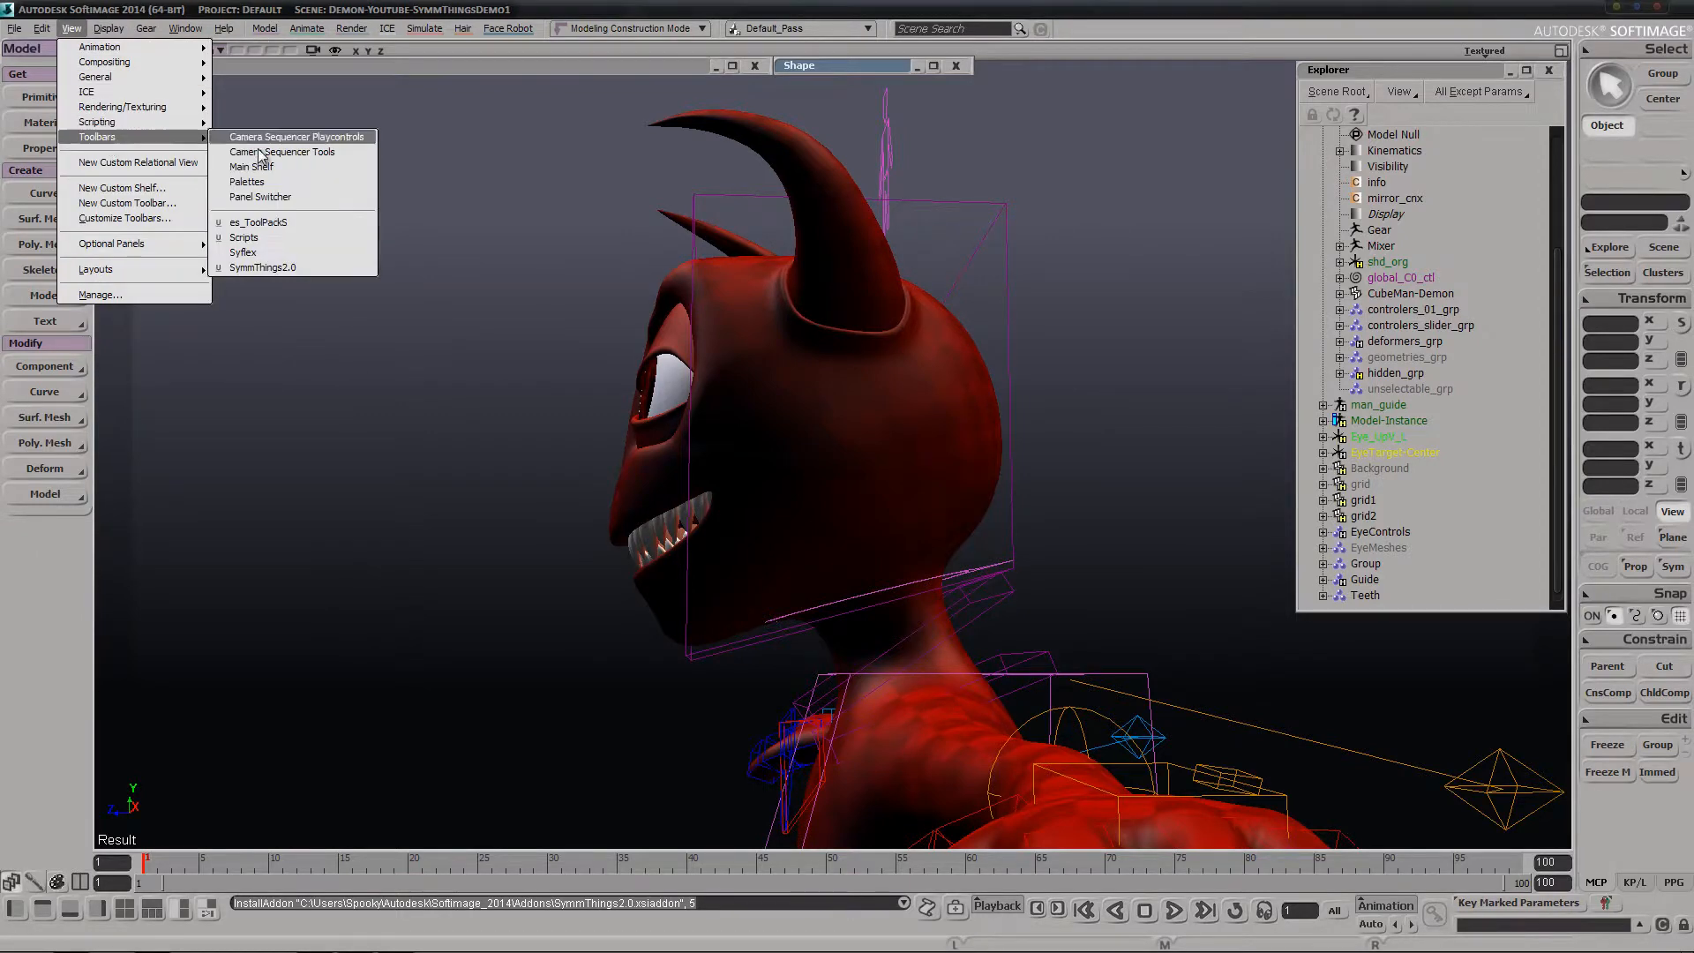
pyautogui.click(309, 267)
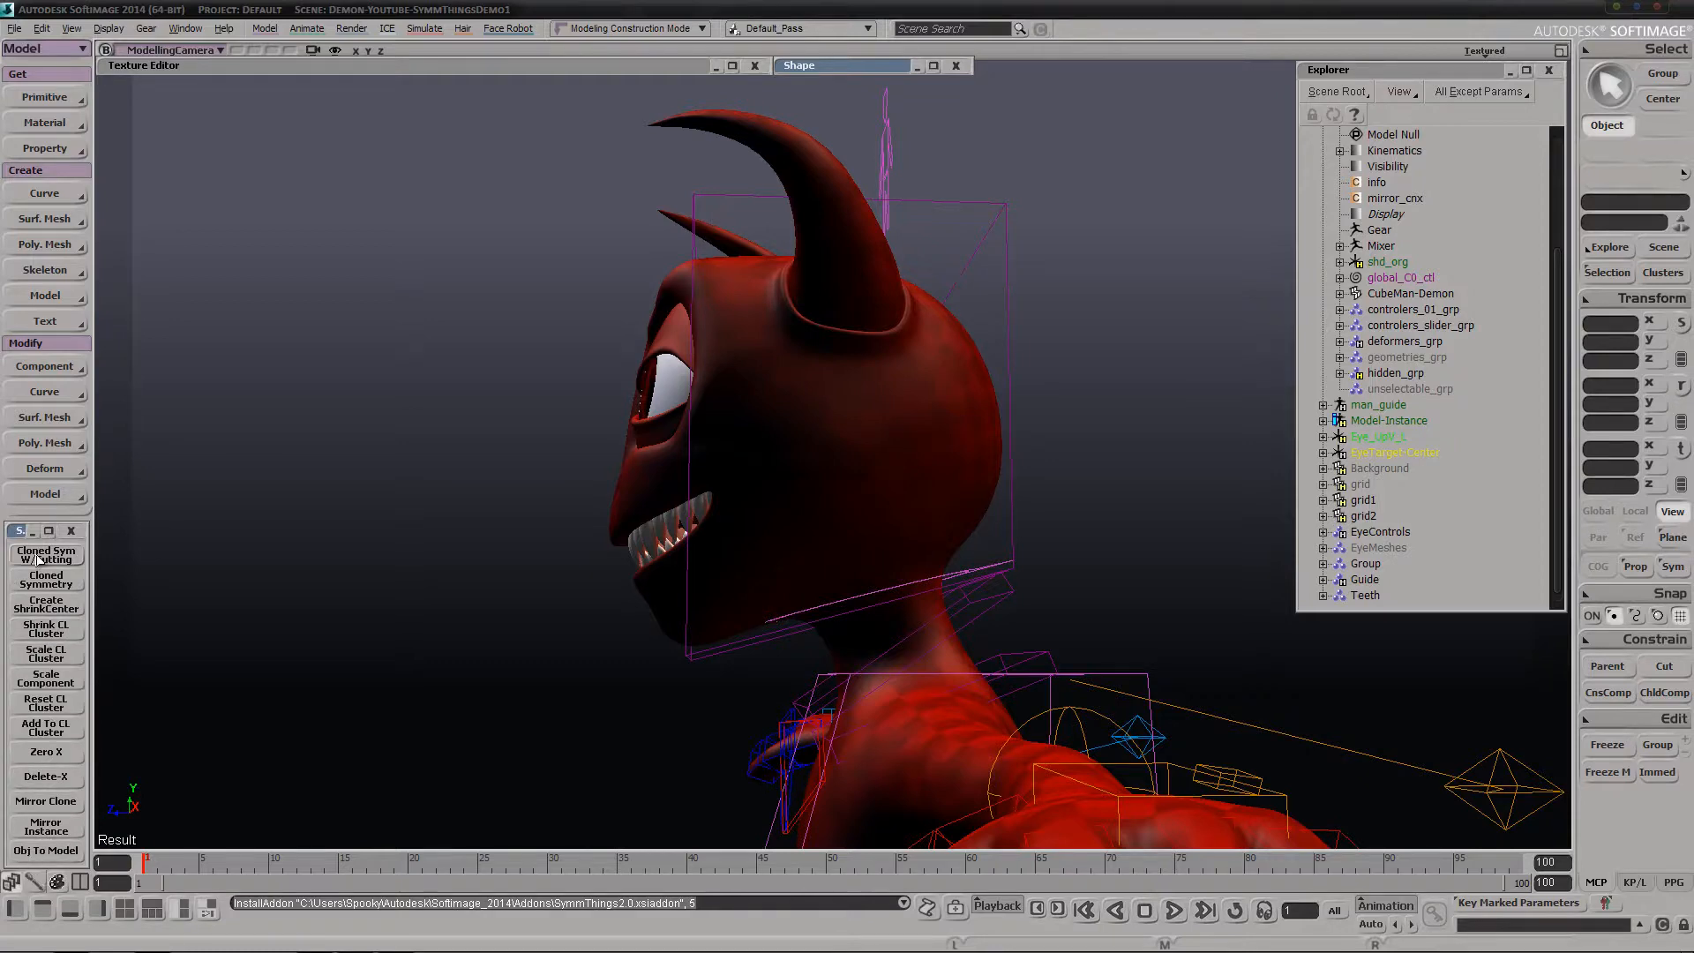
# Examine the wireframe of the CubeMan-Demon mesh by selecting it, and clear the selection
pyautogui.press('s')
pyautogui.moveTo(458, 408); pyautogui.dragTo(1018, 371, button='right')
pyautogui.click(1008, 363)
pyautogui.press('s')
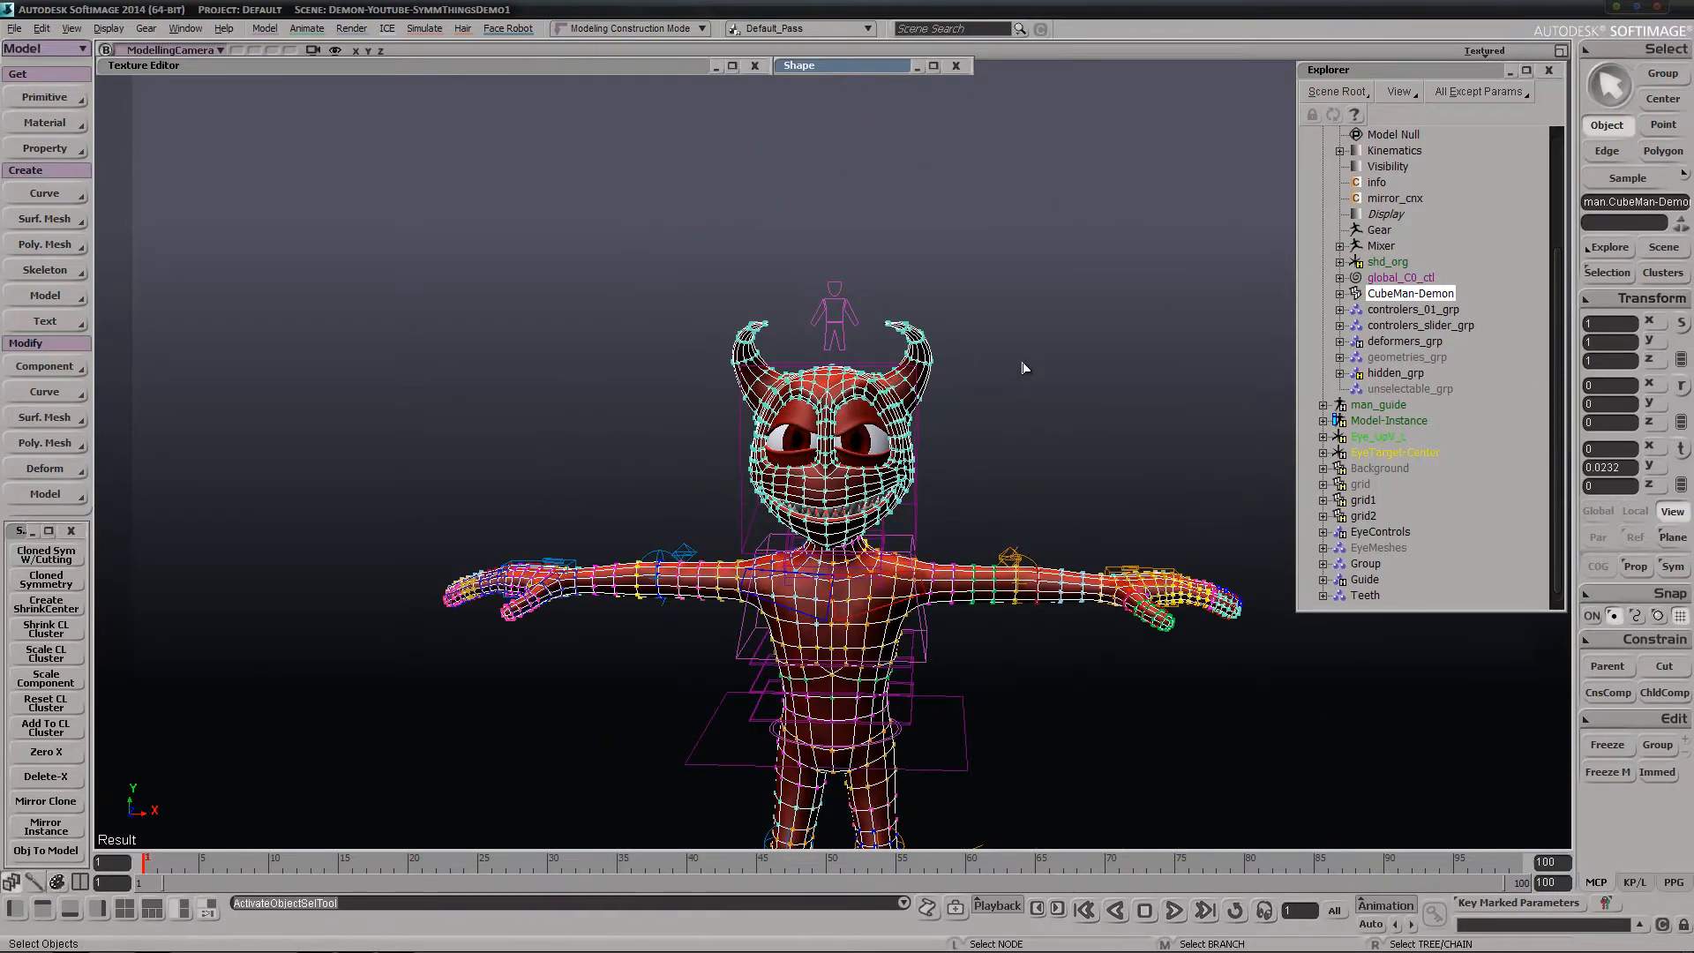
pyautogui.moveTo(840, 521); pyautogui.dragTo(1124, 409, button='right')
pyautogui.moveTo(940, 461); pyautogui.dragTo(1029, 435, button='right')
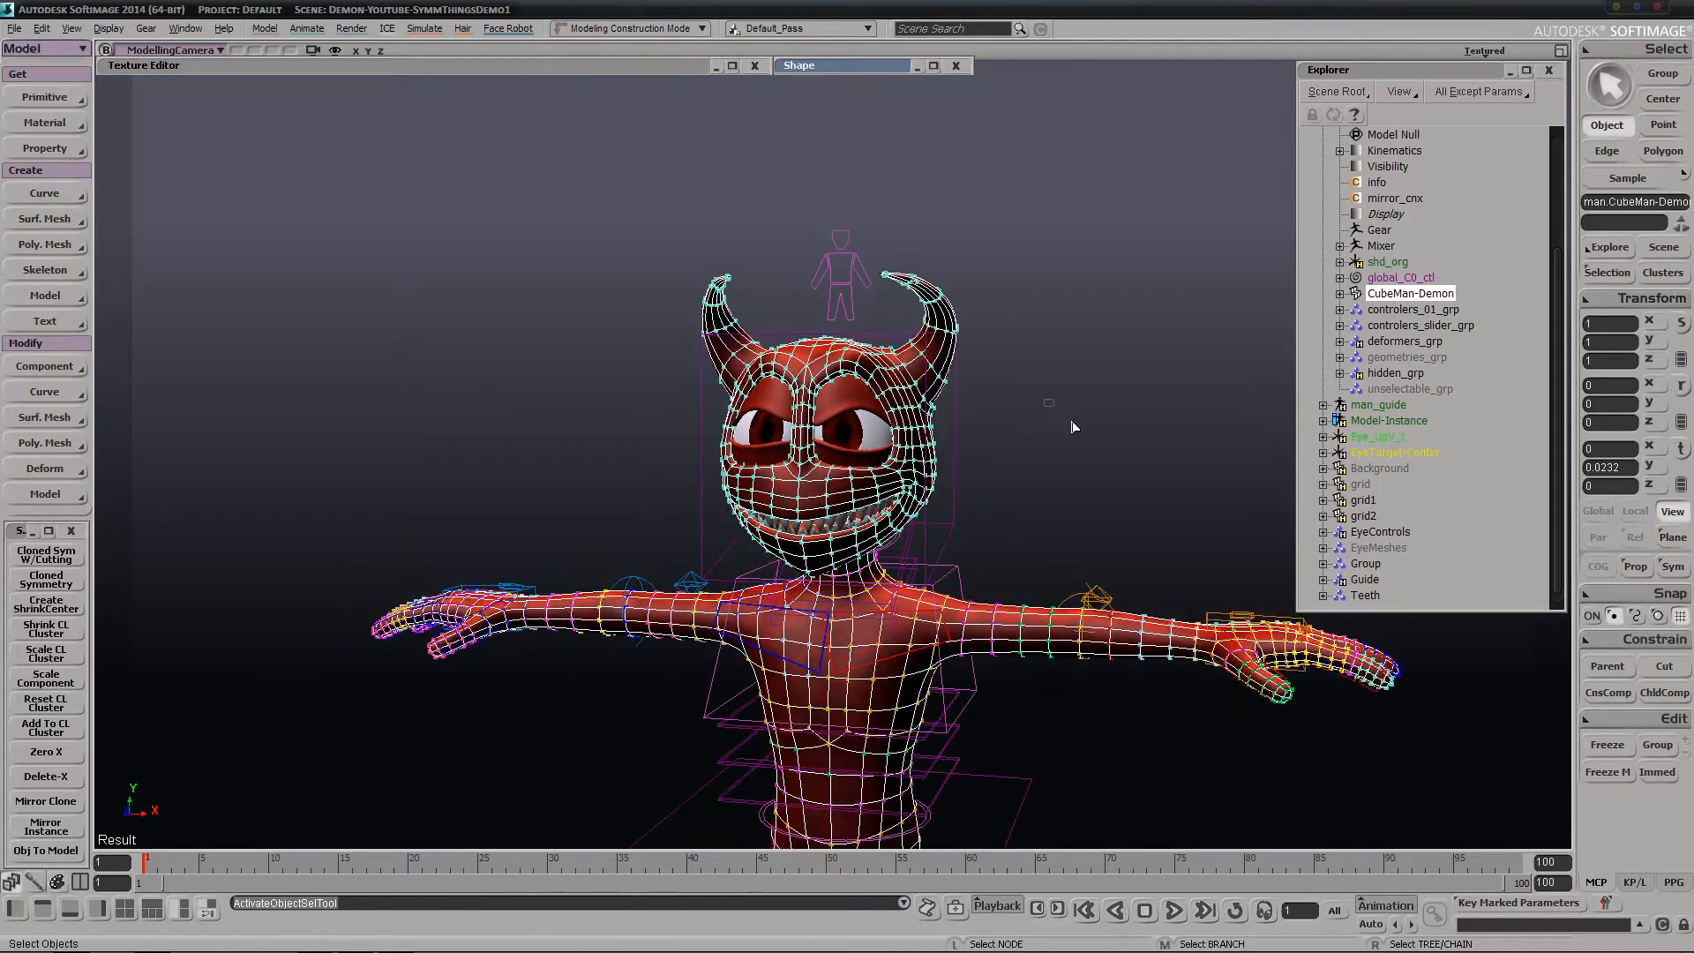
pyautogui.click(1073, 427)
pyautogui.moveTo(1024, 500); pyautogui.dragTo(979, 476, button='right')
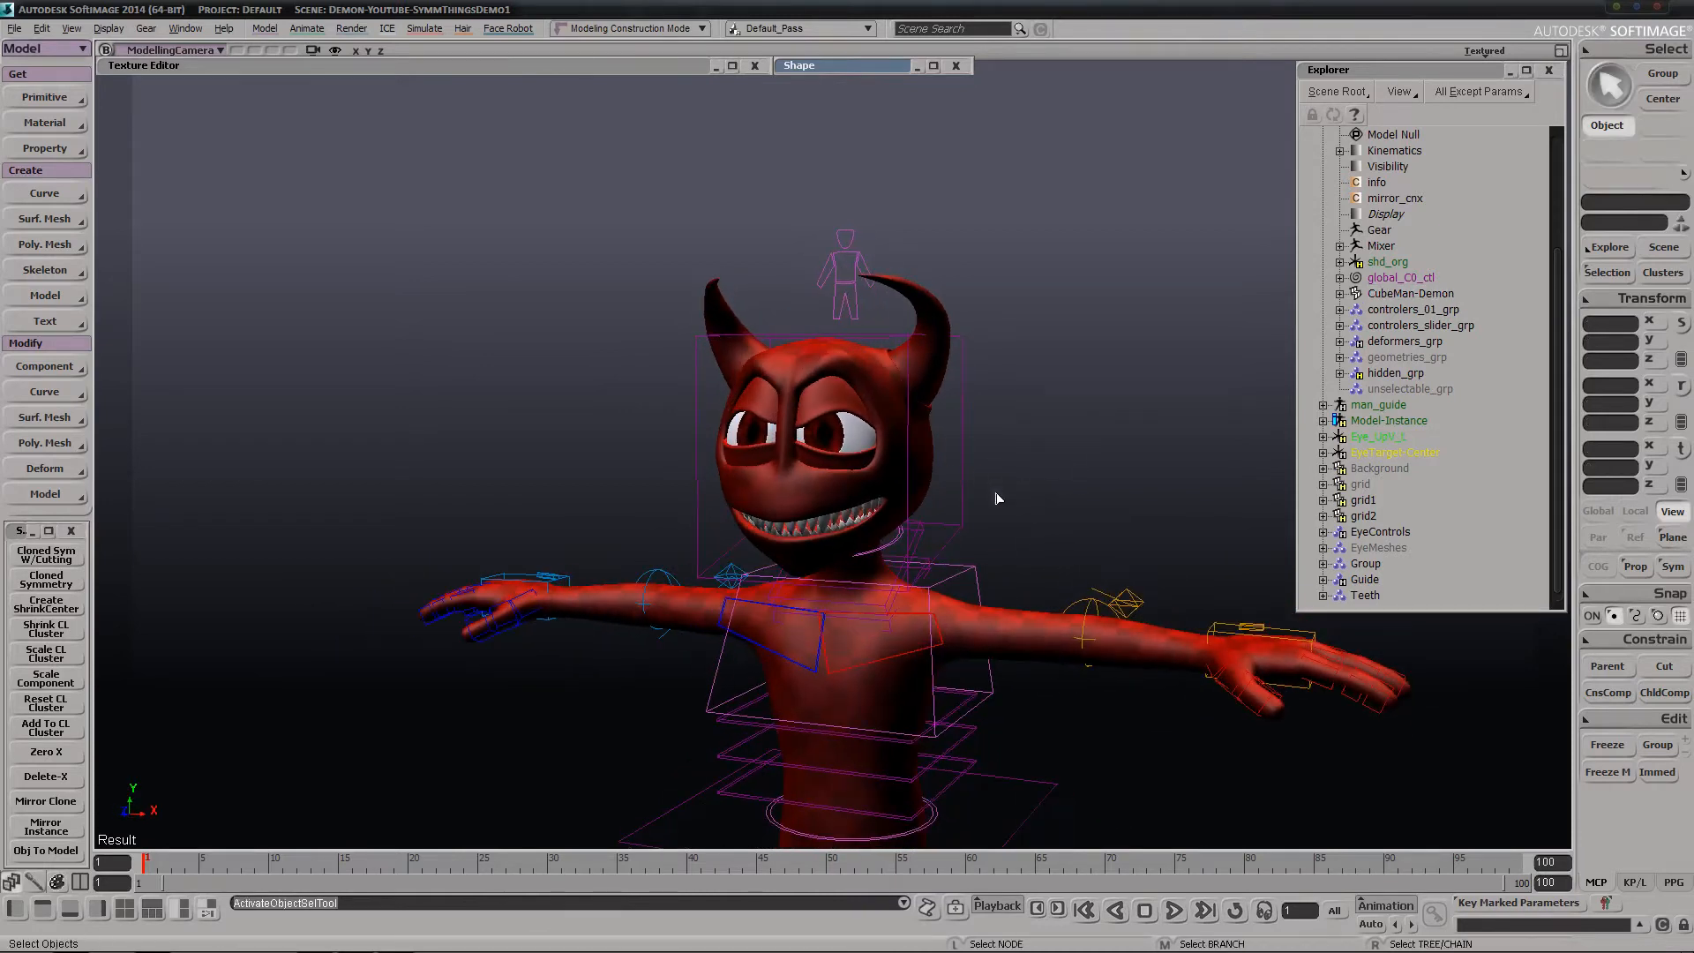
# Rotate the rig's head control to about 6.44, -9.24 and -1.54 degrees in X, Y and Z
pyautogui.click(961, 485)
pyautogui.press('c')
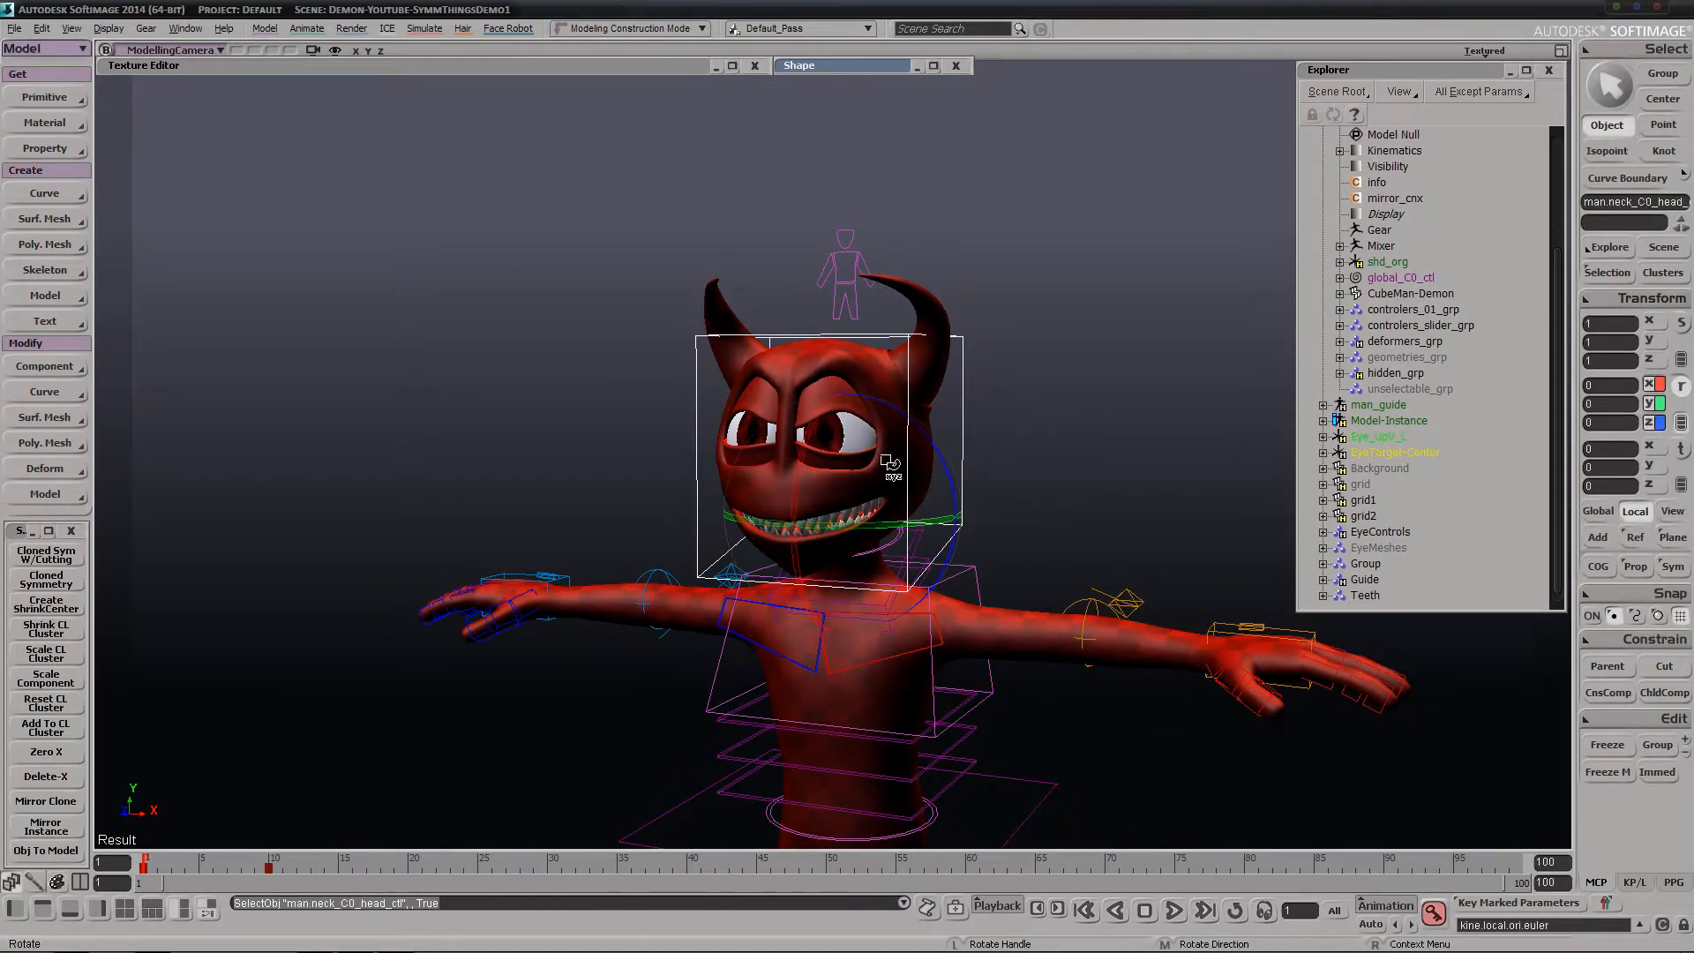
pyautogui.moveTo(803, 407); pyautogui.dragTo(878, 437)
# Open the Shape Manager for the head control and switch it to the Animate mode
pyautogui.click(834, 64)
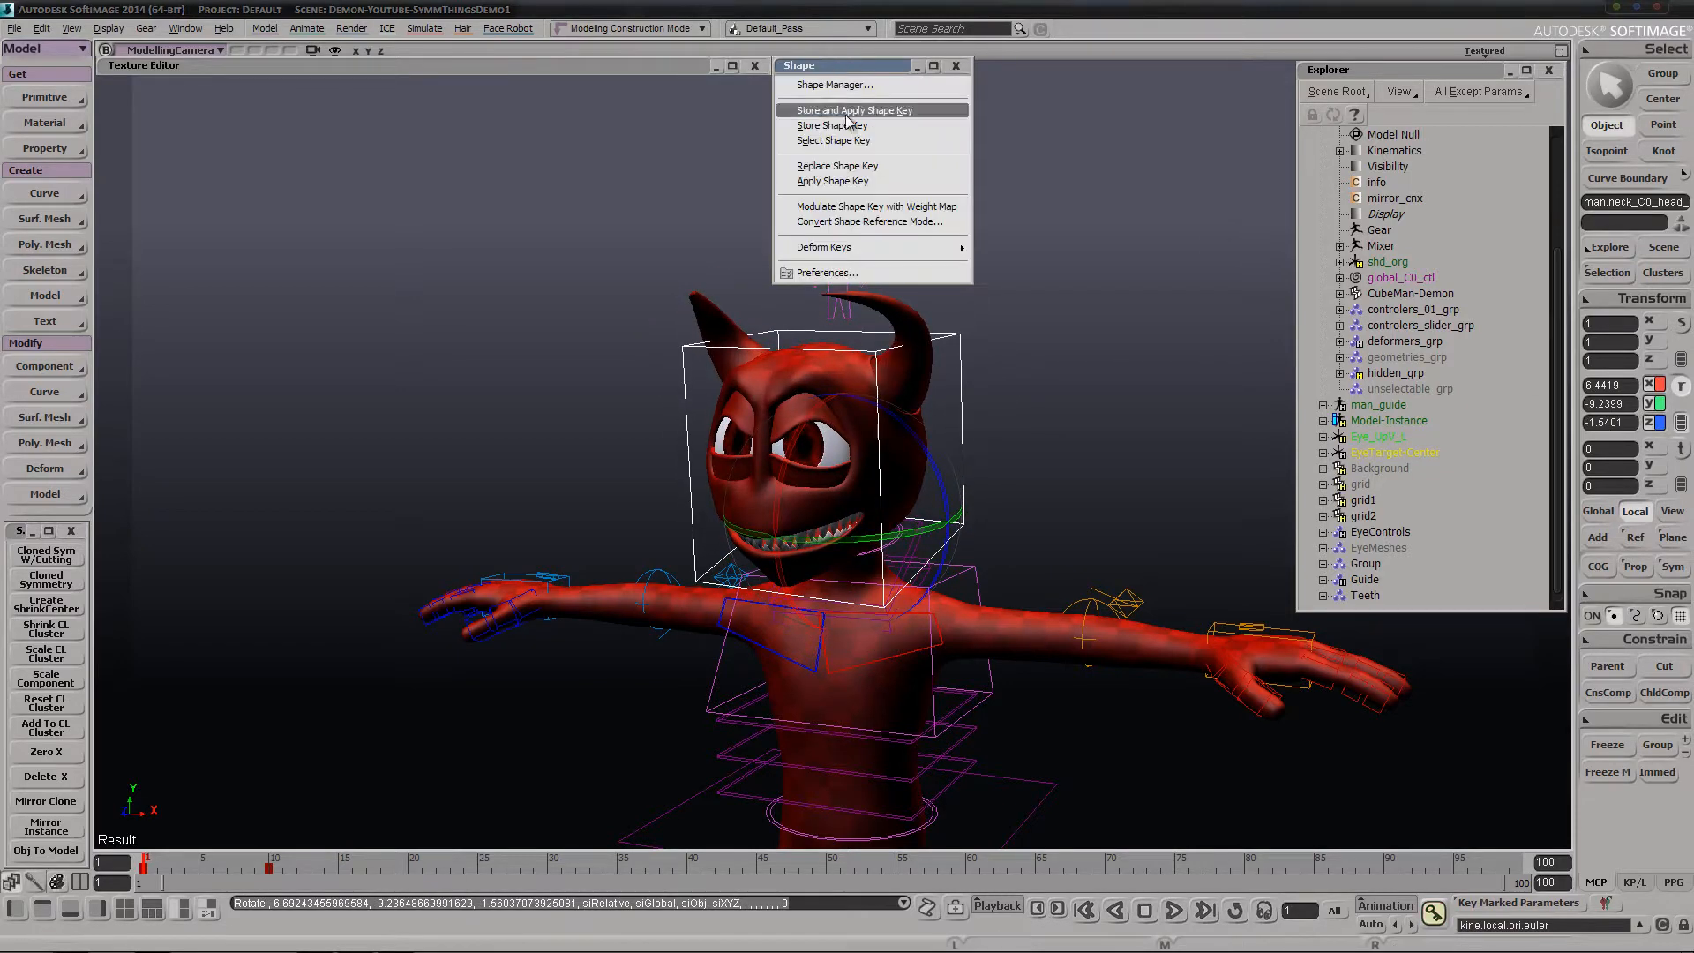
pyautogui.click(839, 85)
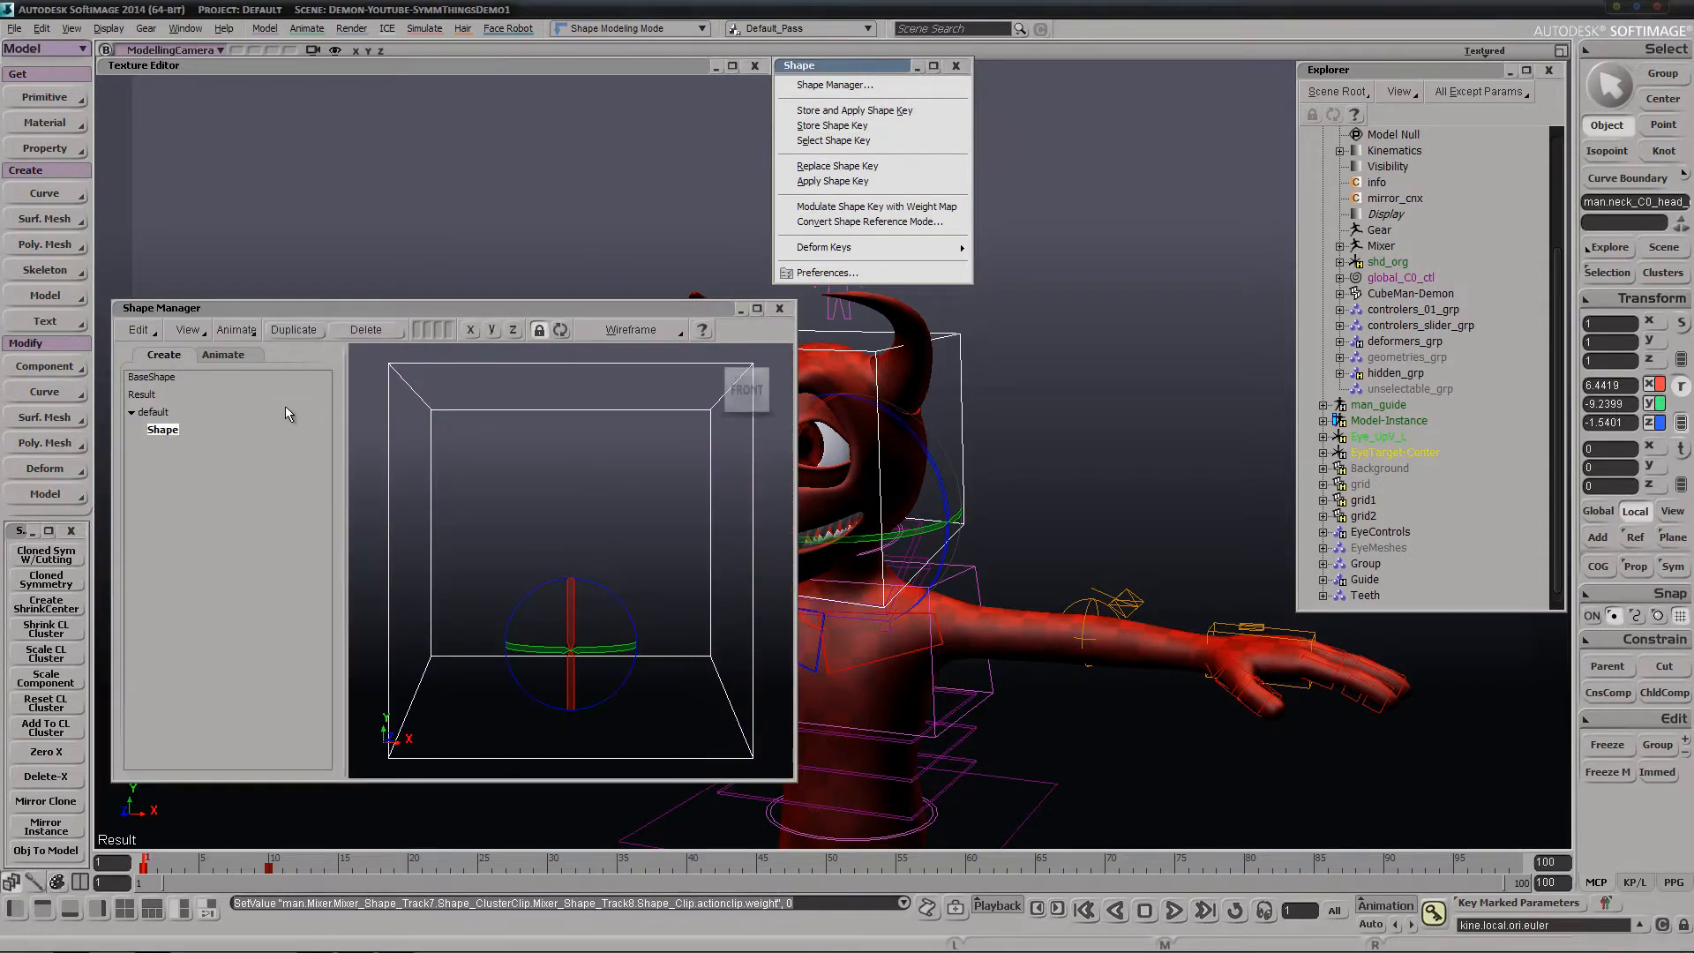
pyautogui.click(247, 354)
pyautogui.press('space')
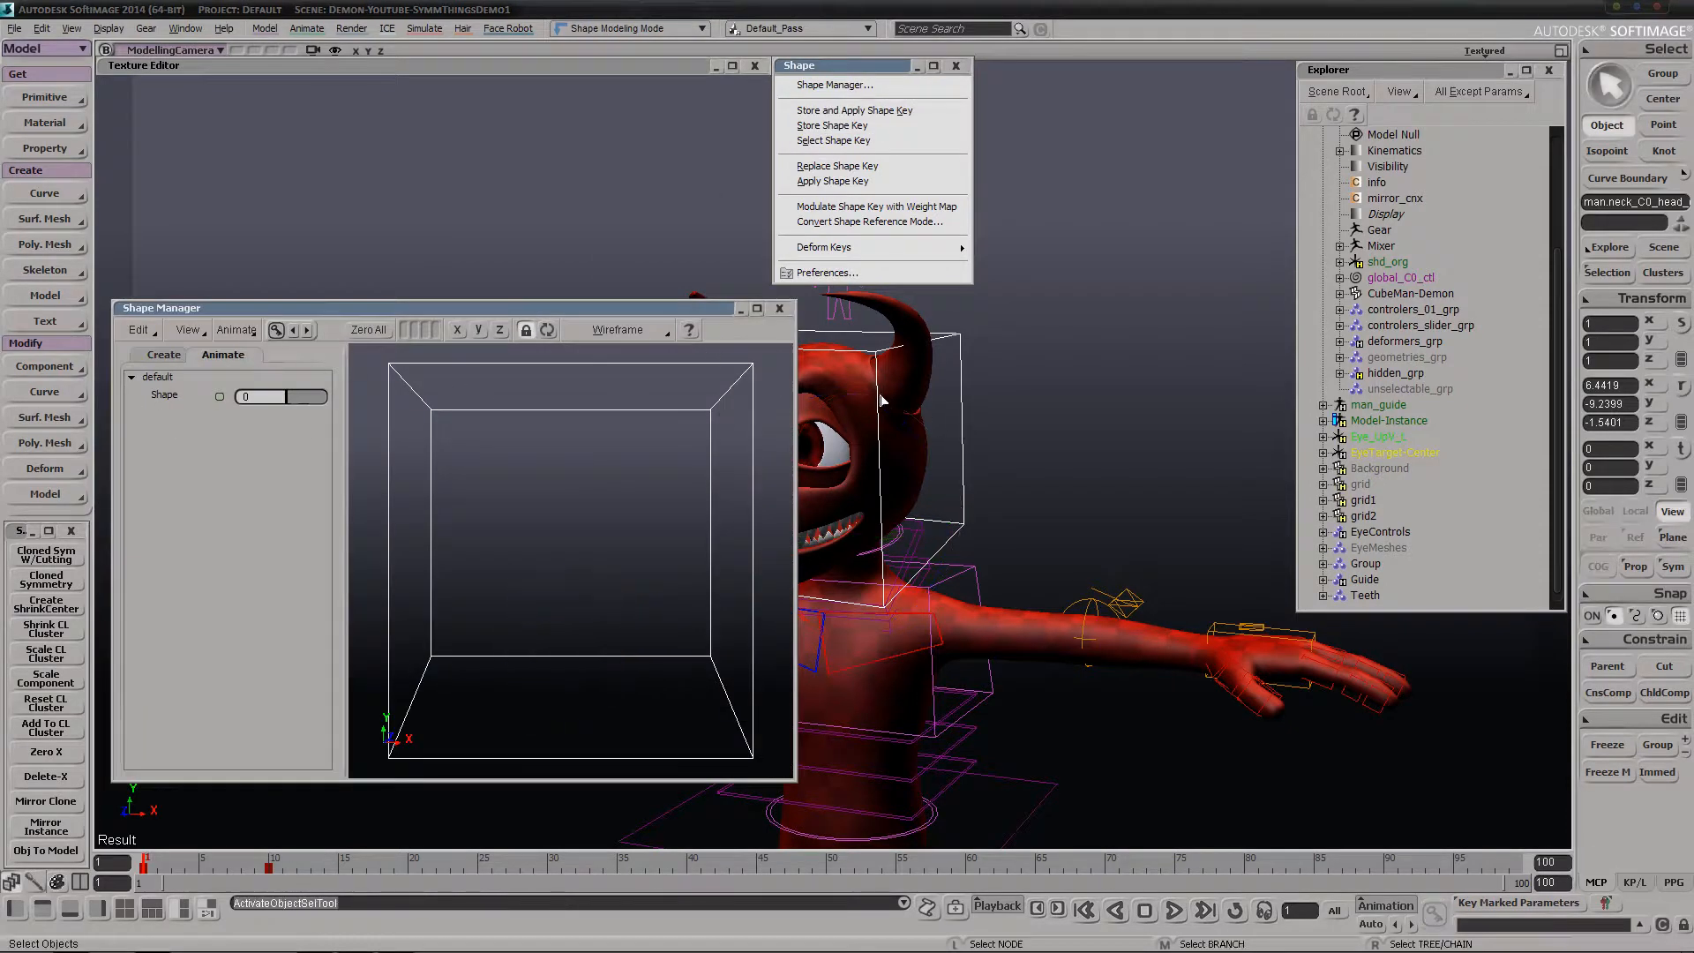
# Load the CubeMan-Demon mesh's shapes into the Shape Manager in Animate mode
pyautogui.click(919, 398)
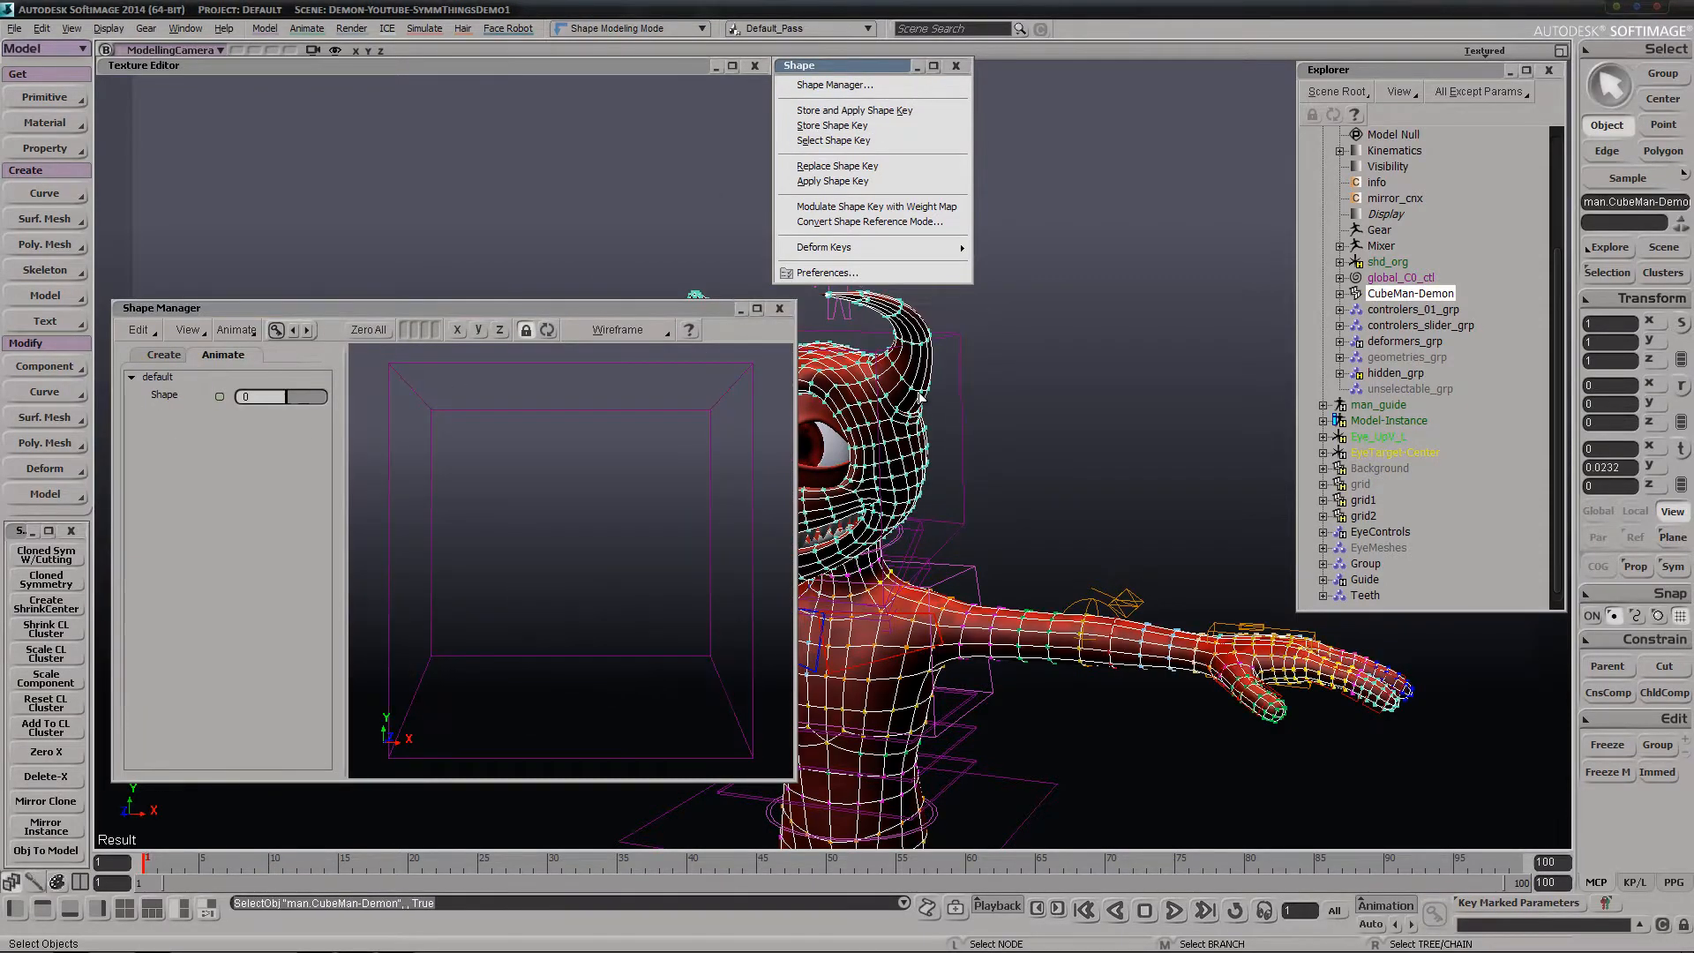
pyautogui.click(188, 354)
pyautogui.click(222, 355)
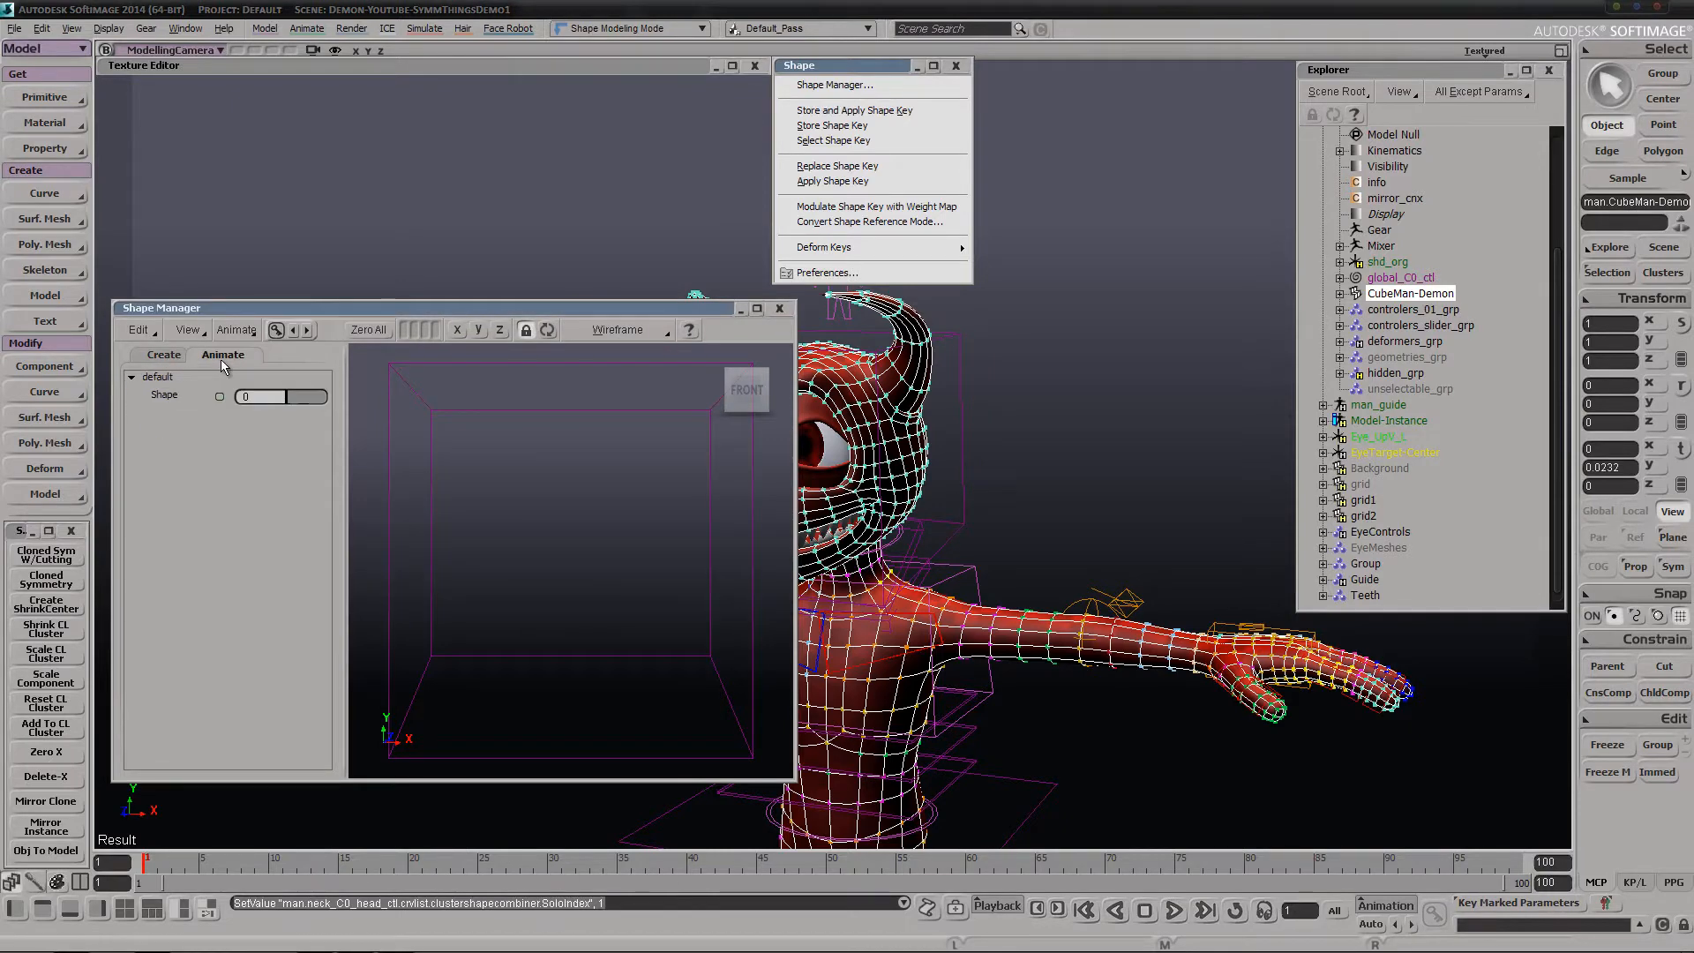
pyautogui.click(547, 330)
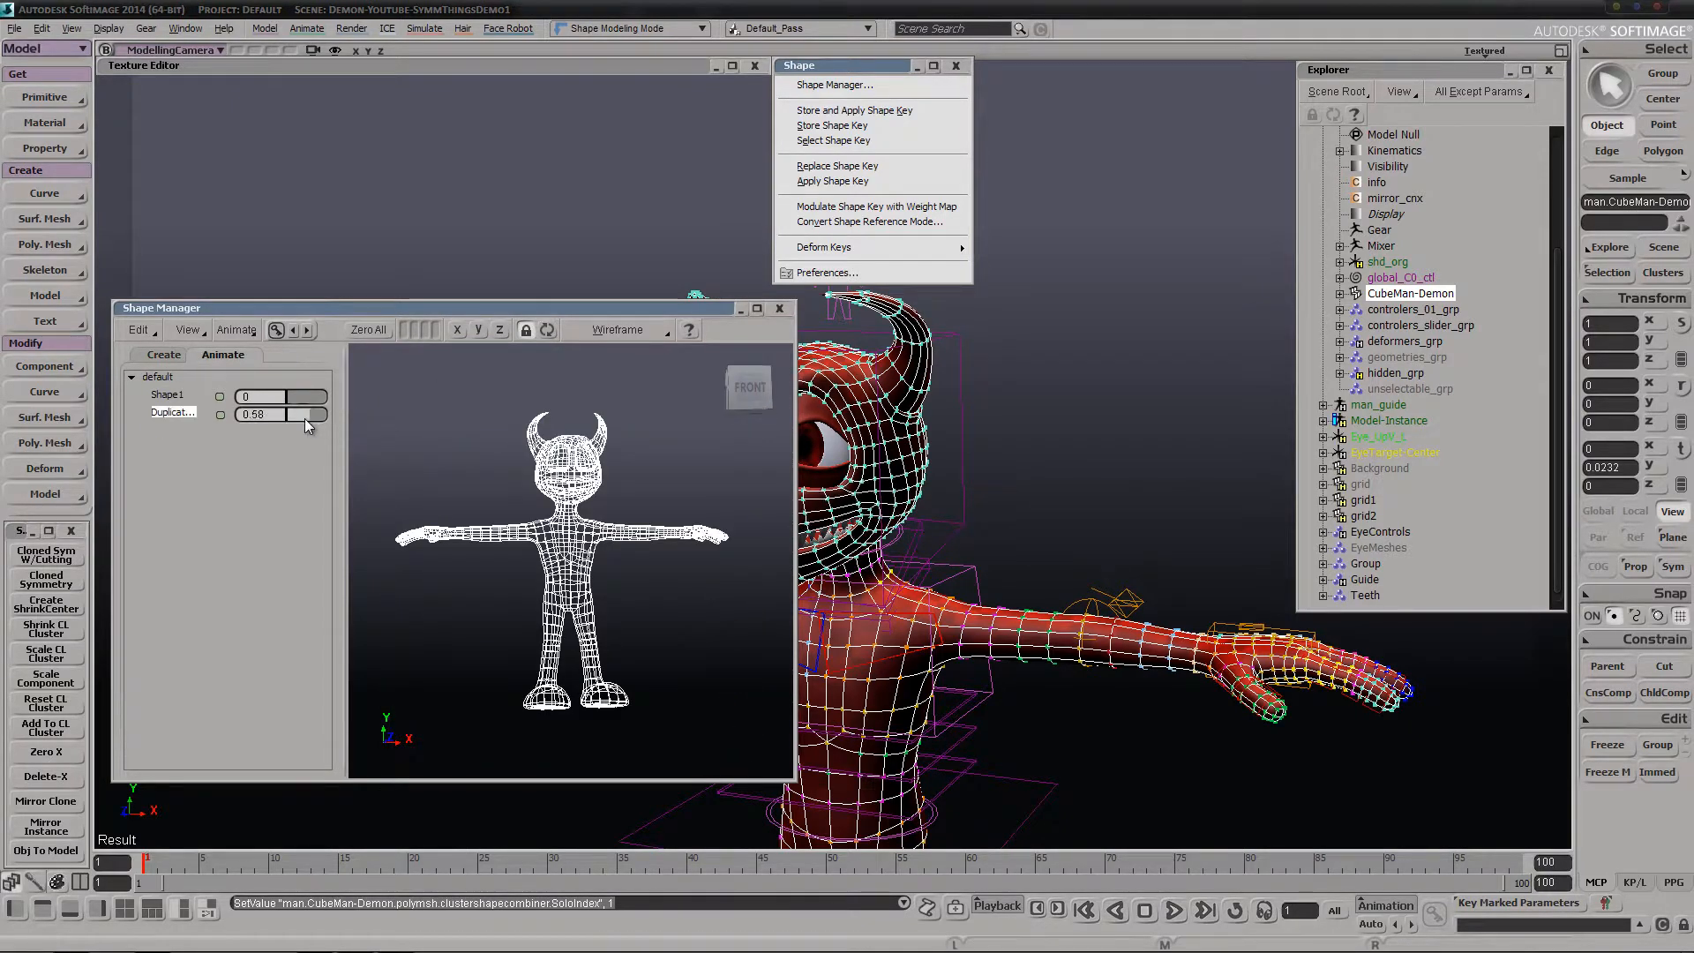
# Preview the duplicate shape on the demon's face by raising its weight to 1, and return it to 0
pyautogui.moveTo(310, 411)
pyautogui.mouseDown()
pyautogui.moveTo(263, 411)
pyautogui.moveTo(342, 405)
pyautogui.moveTo(295, 417)
pyautogui.mouseUp()
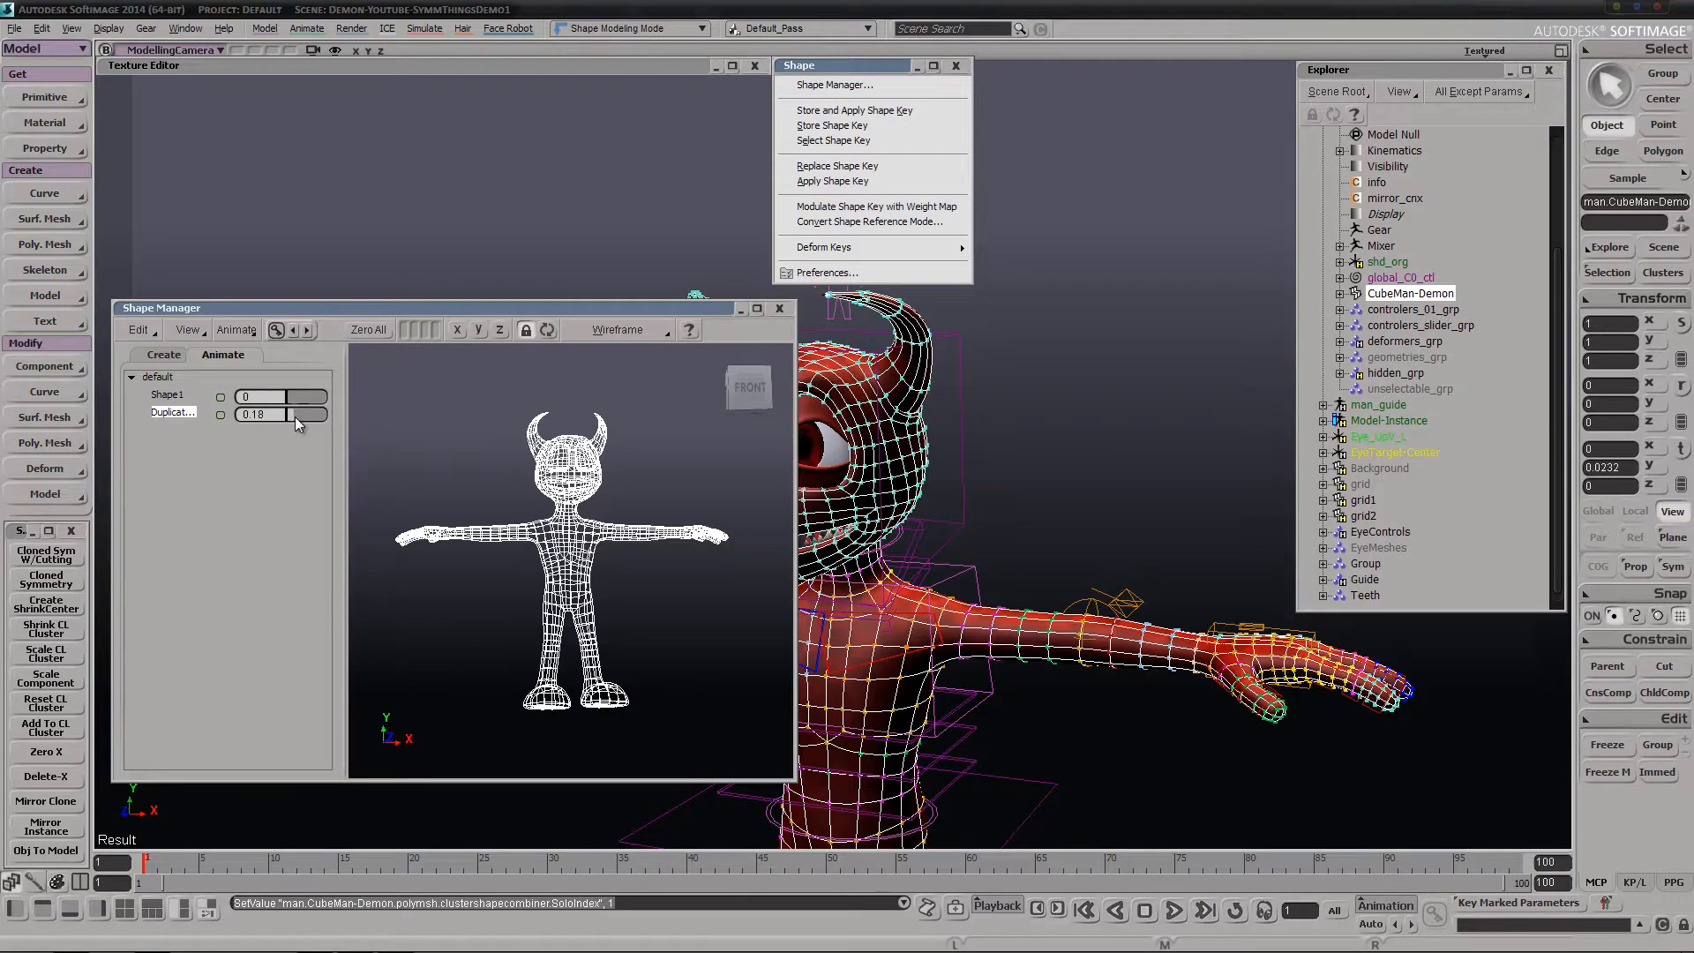
pyautogui.moveTo(631, 311); pyautogui.dragTo(517, 345)
pyautogui.press('s')
pyautogui.moveTo(936, 465); pyautogui.dragTo(1001, 452, button='right')
pyautogui.scroll(5, 1000, 453)
pyautogui.moveTo(187, 448); pyautogui.dragTo(239, 446)
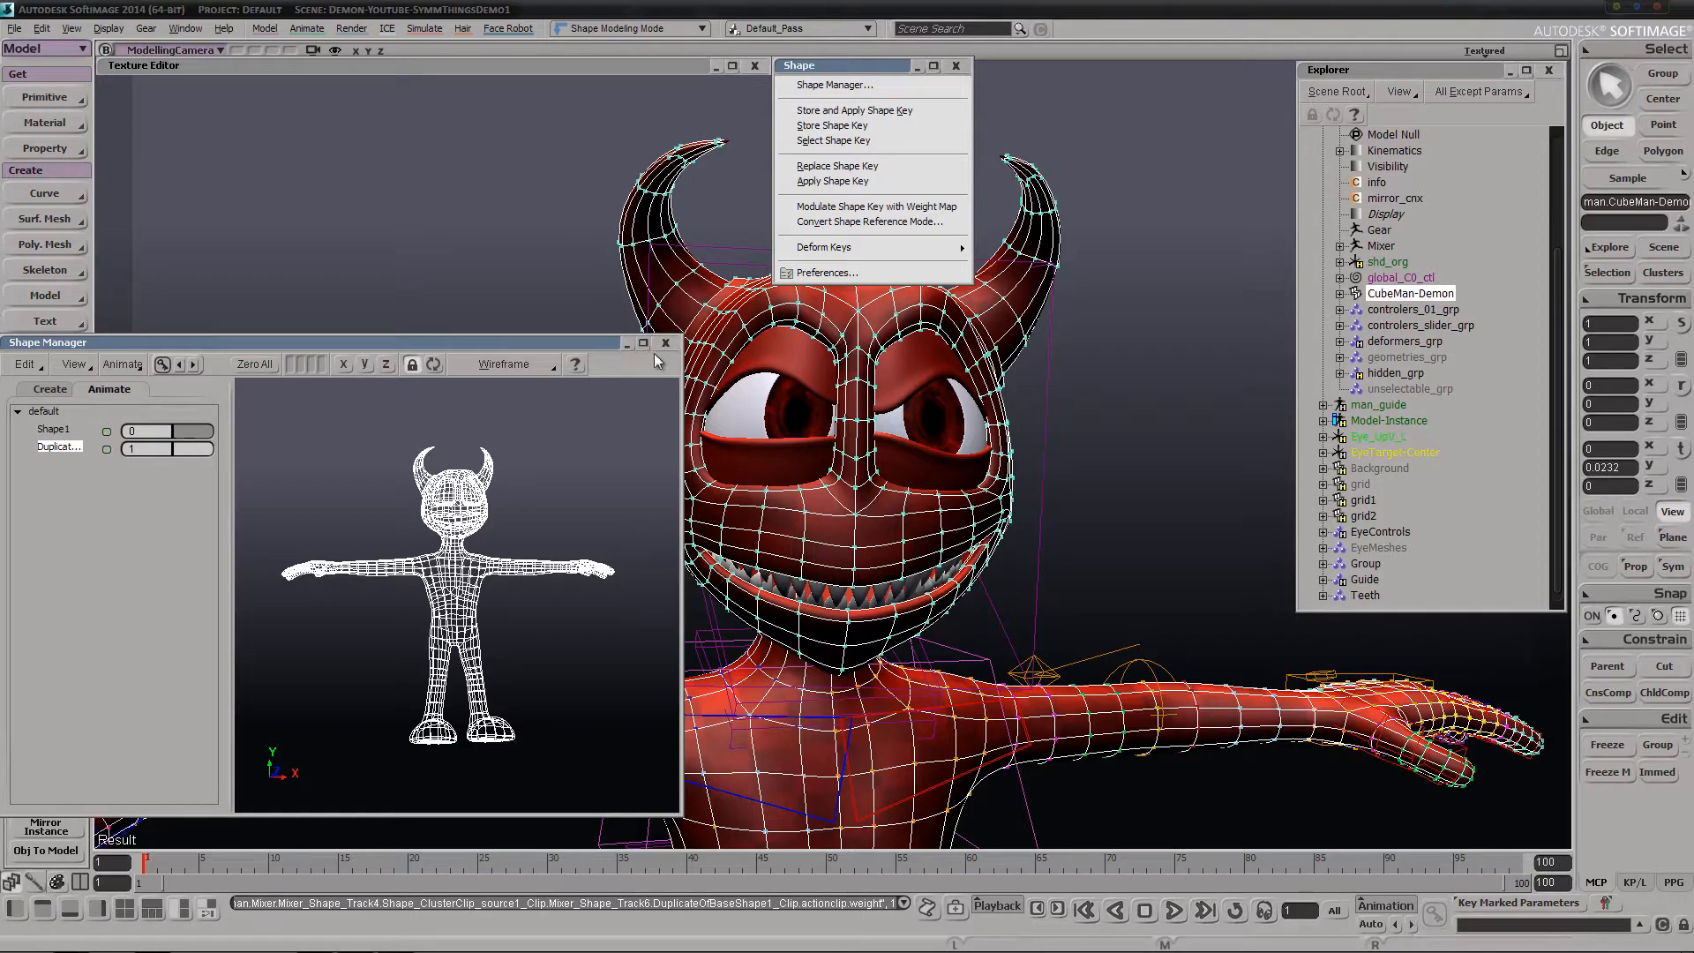
pyautogui.moveTo(189, 449); pyautogui.dragTo(141, 453)
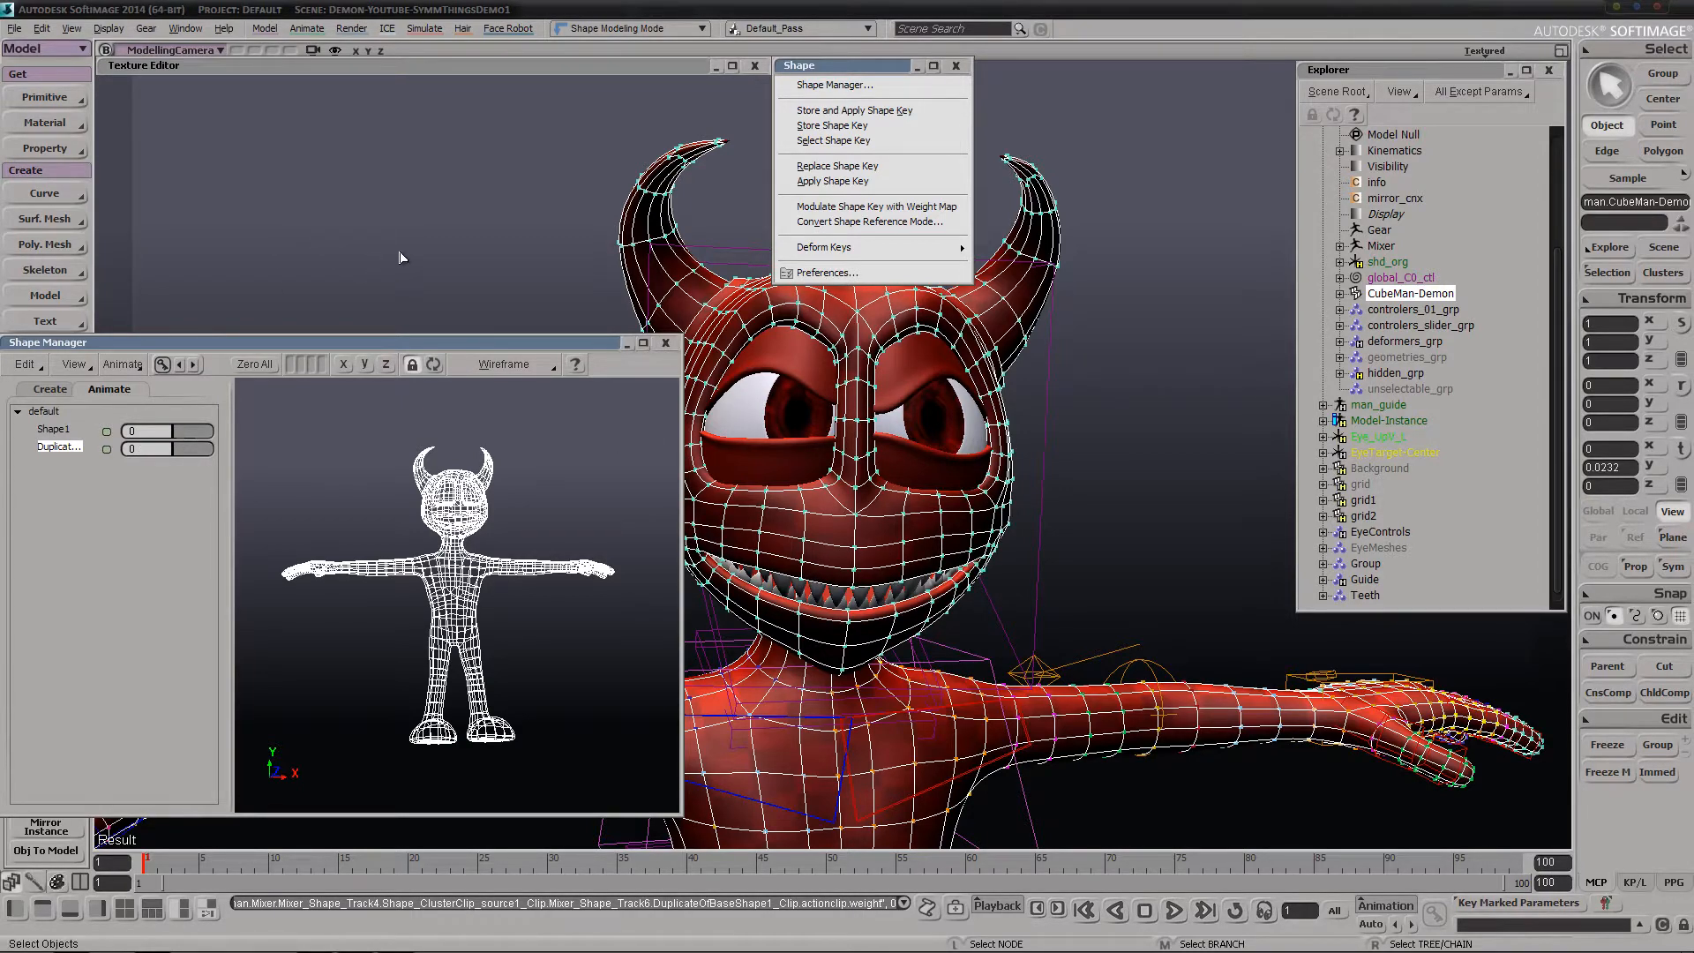
# Examine the CubeMan-Demon mesh's UV layout in the Texture Editor, and close the editor
pyautogui.click(448, 60)
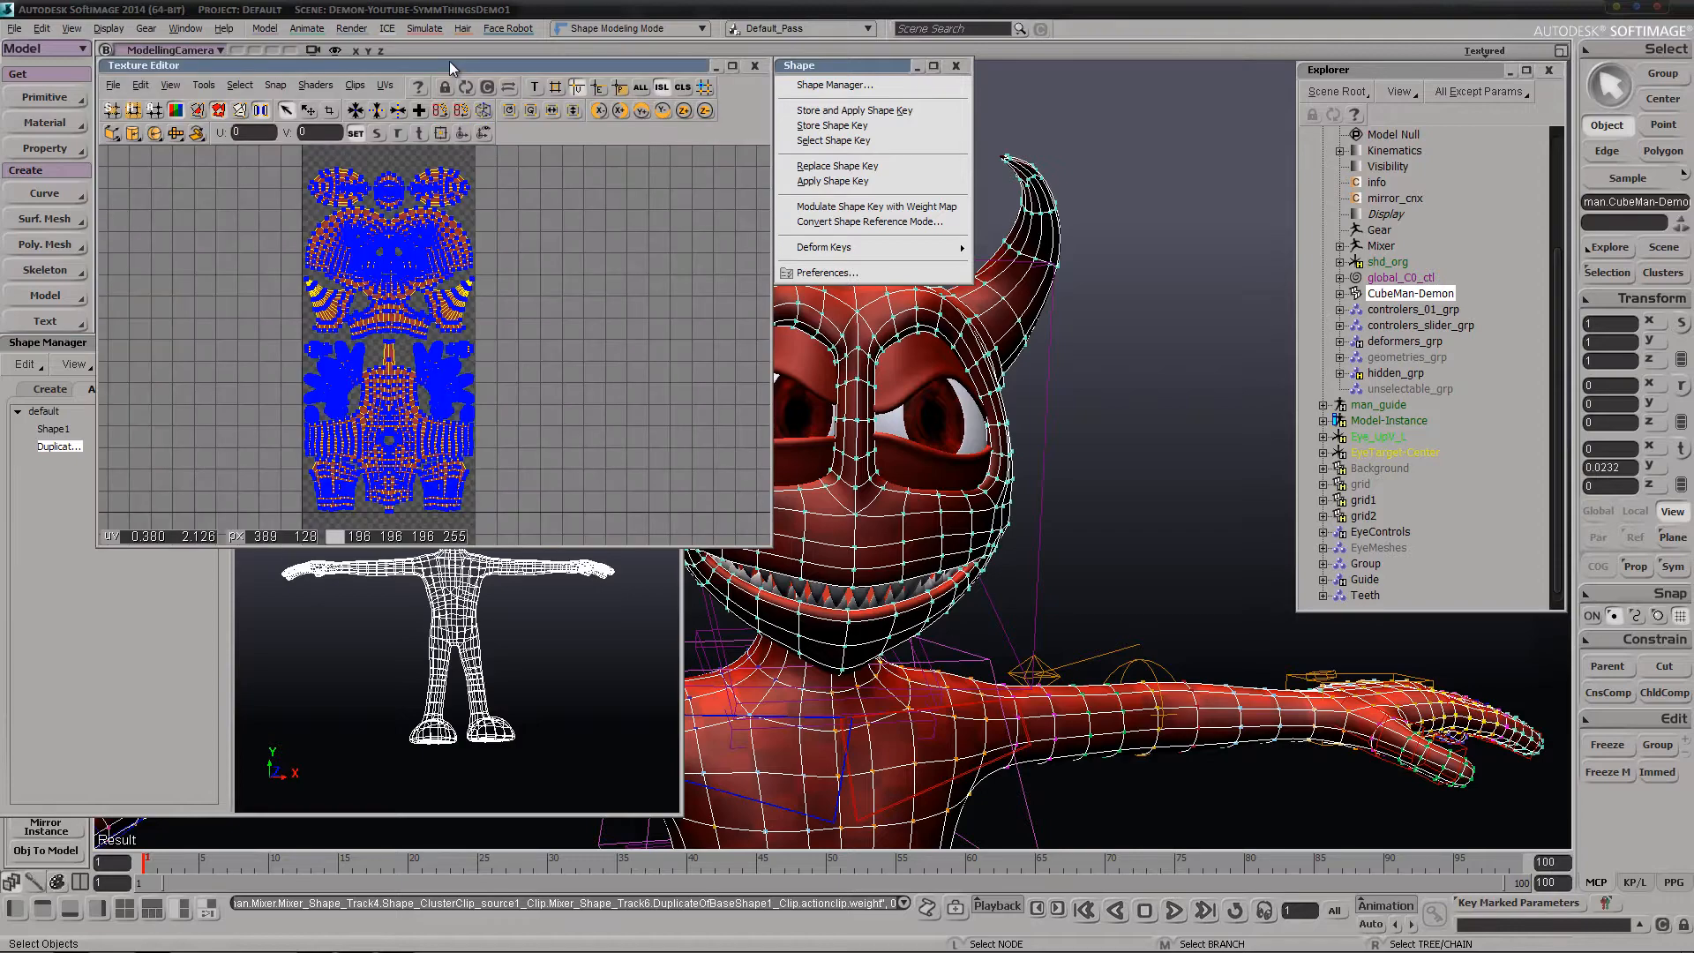
pyautogui.moveTo(459, 273); pyautogui.dragTo(455, 302, button='middle')
pyautogui.moveTo(363, 459); pyautogui.dragTo(356, 353)
pyautogui.moveTo(379, 350); pyautogui.dragTo(375, 334, button='middle')
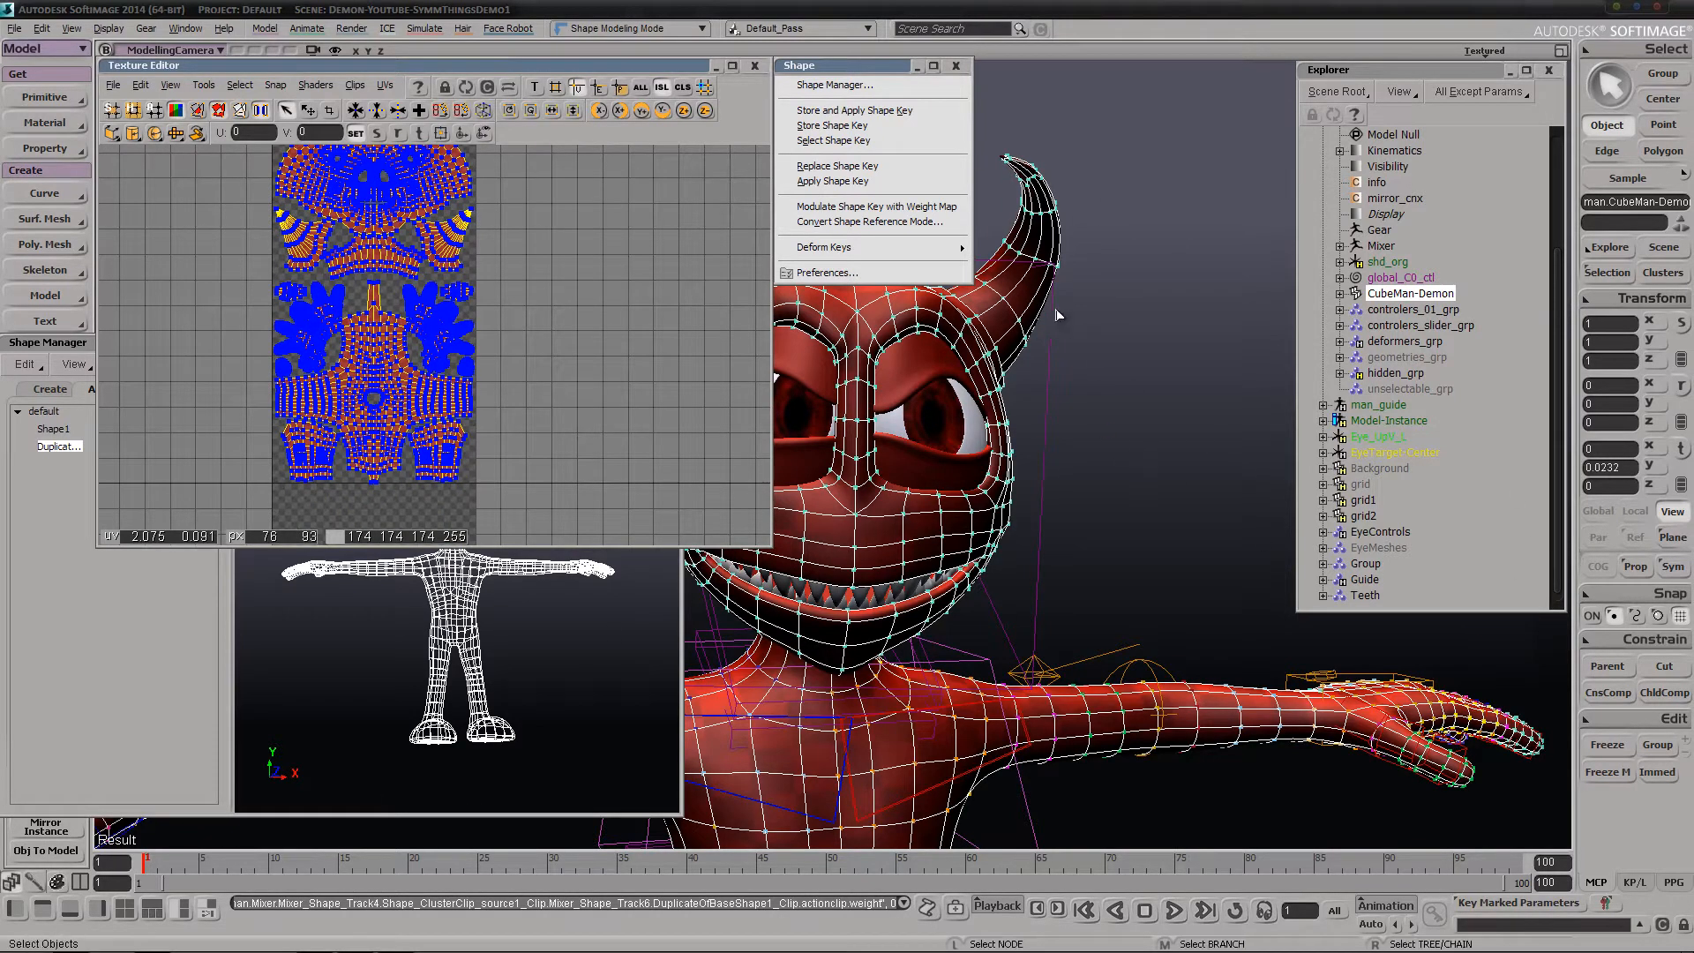
pyautogui.press('s')
pyautogui.moveTo(374, 256); pyautogui.dragTo(377, 355)
pyautogui.moveTo(377, 353); pyautogui.dragTo(368, 402, button='middle')
pyautogui.moveTo(458, 440); pyautogui.dragTo(476, 336)
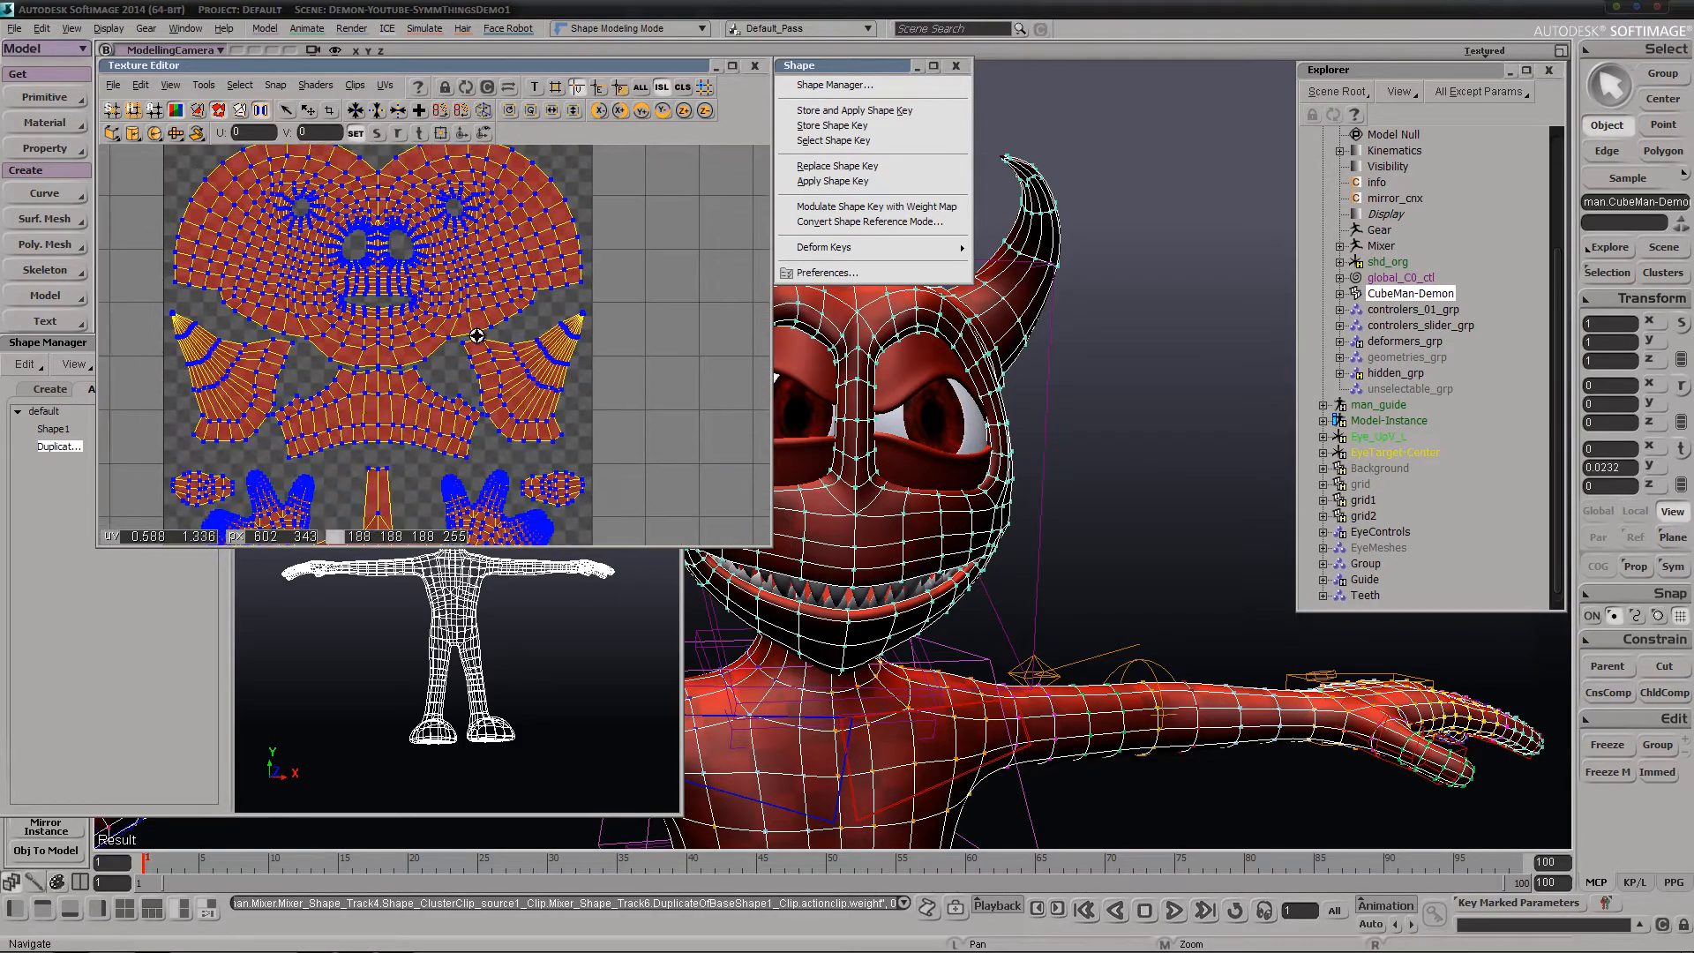
pyautogui.moveTo(477, 336); pyautogui.dragTo(433, 394, button='middle')
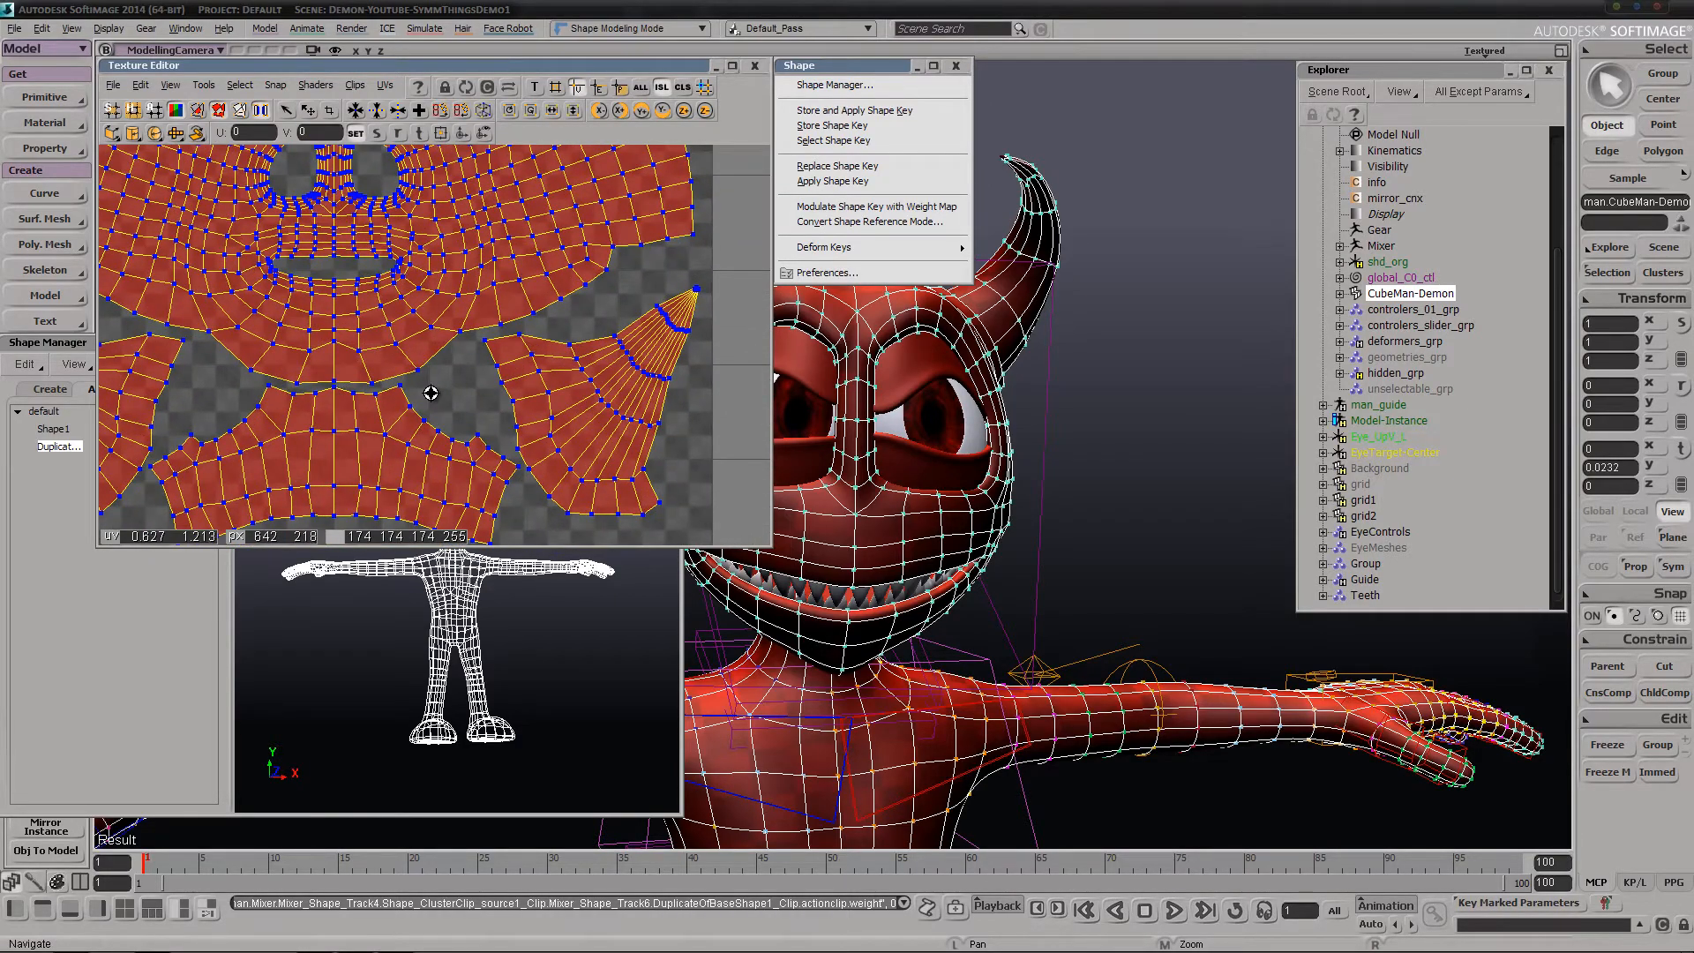
pyautogui.press('s')
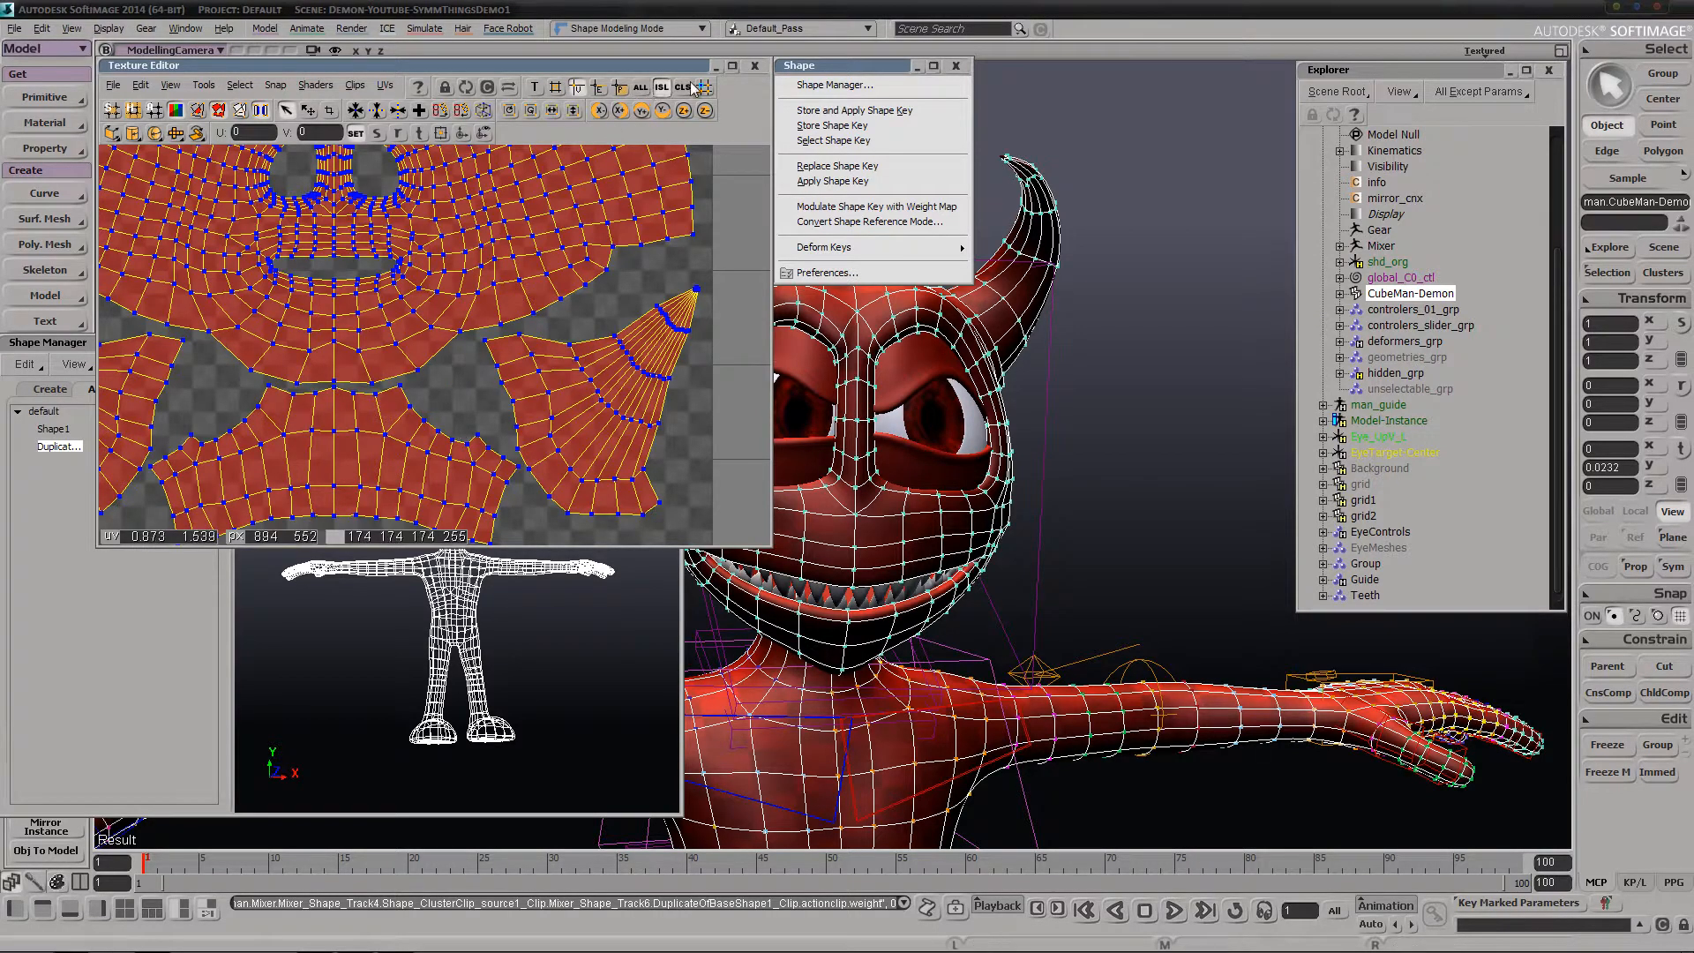
pyautogui.click(753, 66)
# Collapse the Shape palette and close the Shape Manager
pyautogui.press('s')
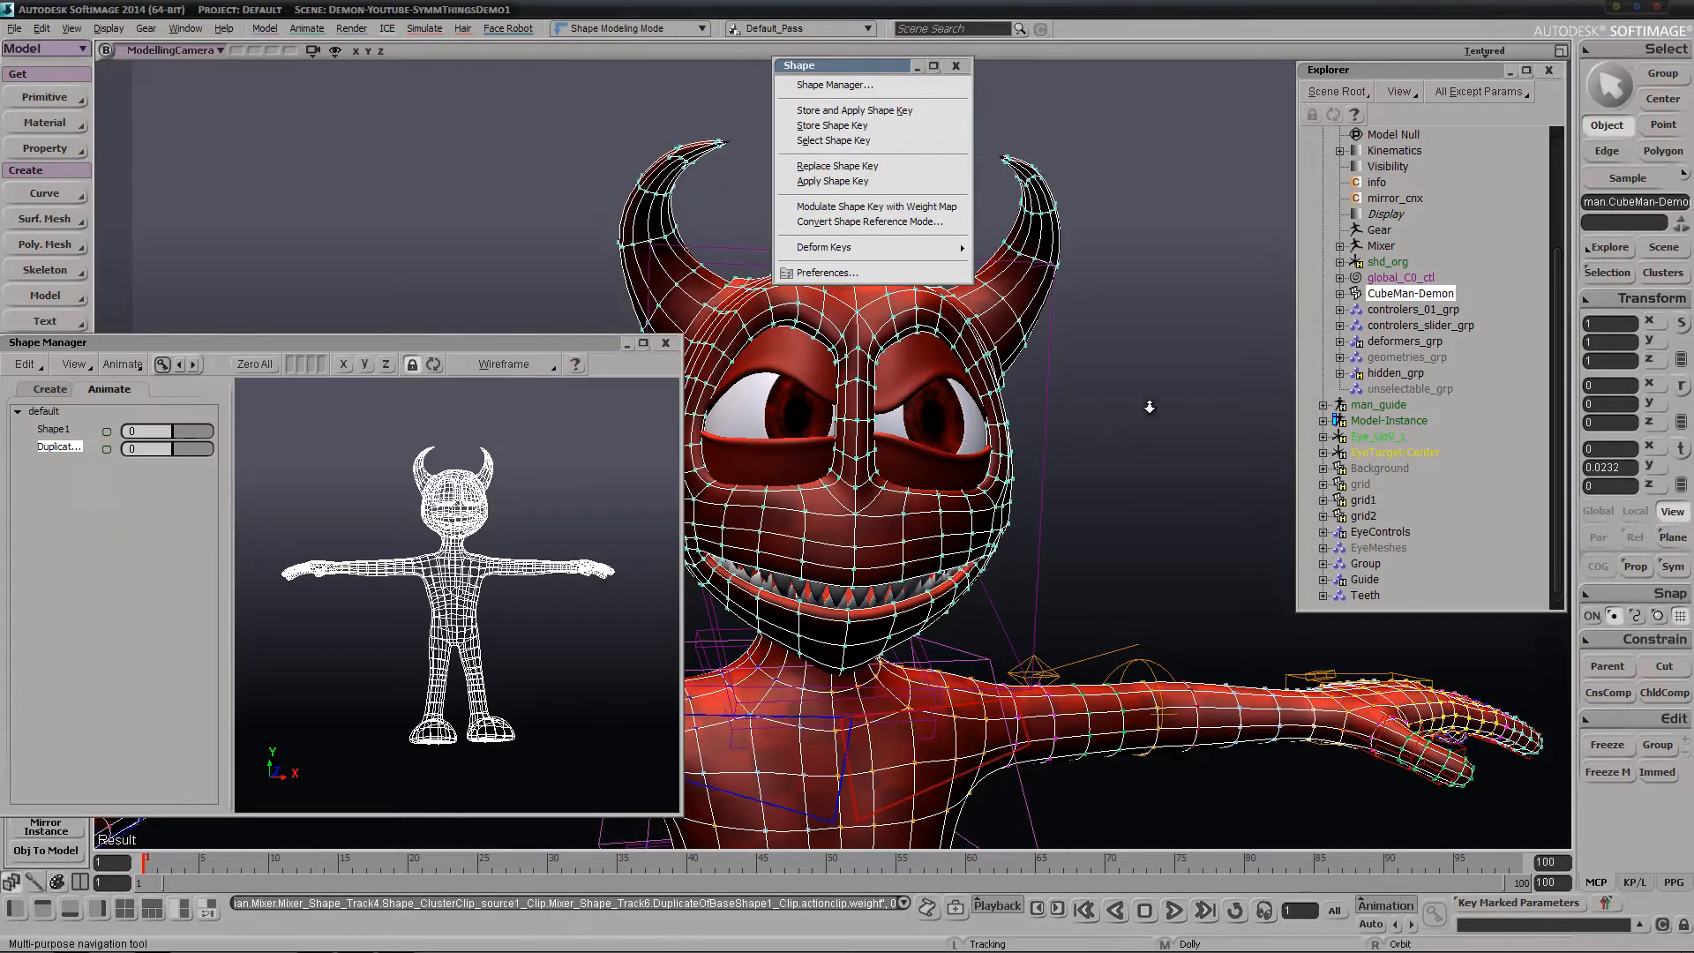
pyautogui.moveTo(1149, 405); pyautogui.dragTo(1210, 303, button='middle')
pyautogui.moveTo(1090, 506); pyautogui.dragTo(1165, 340)
pyautogui.moveTo(1086, 472); pyautogui.dragTo(918, 203, button='middle')
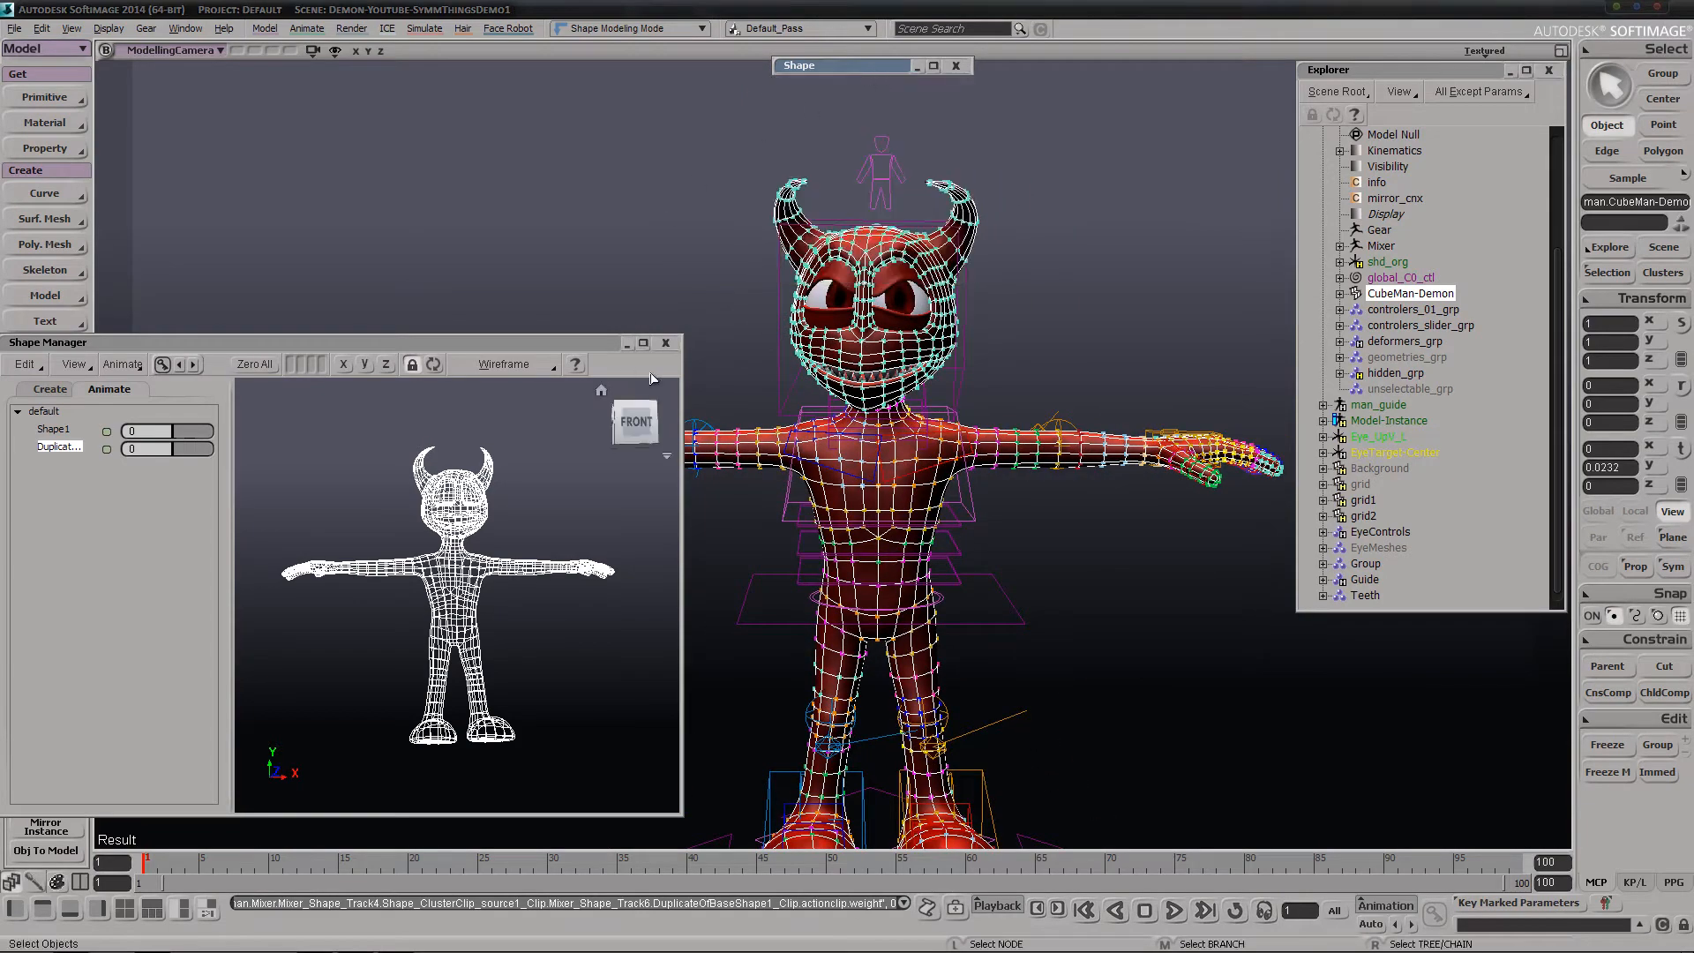
pyautogui.click(666, 342)
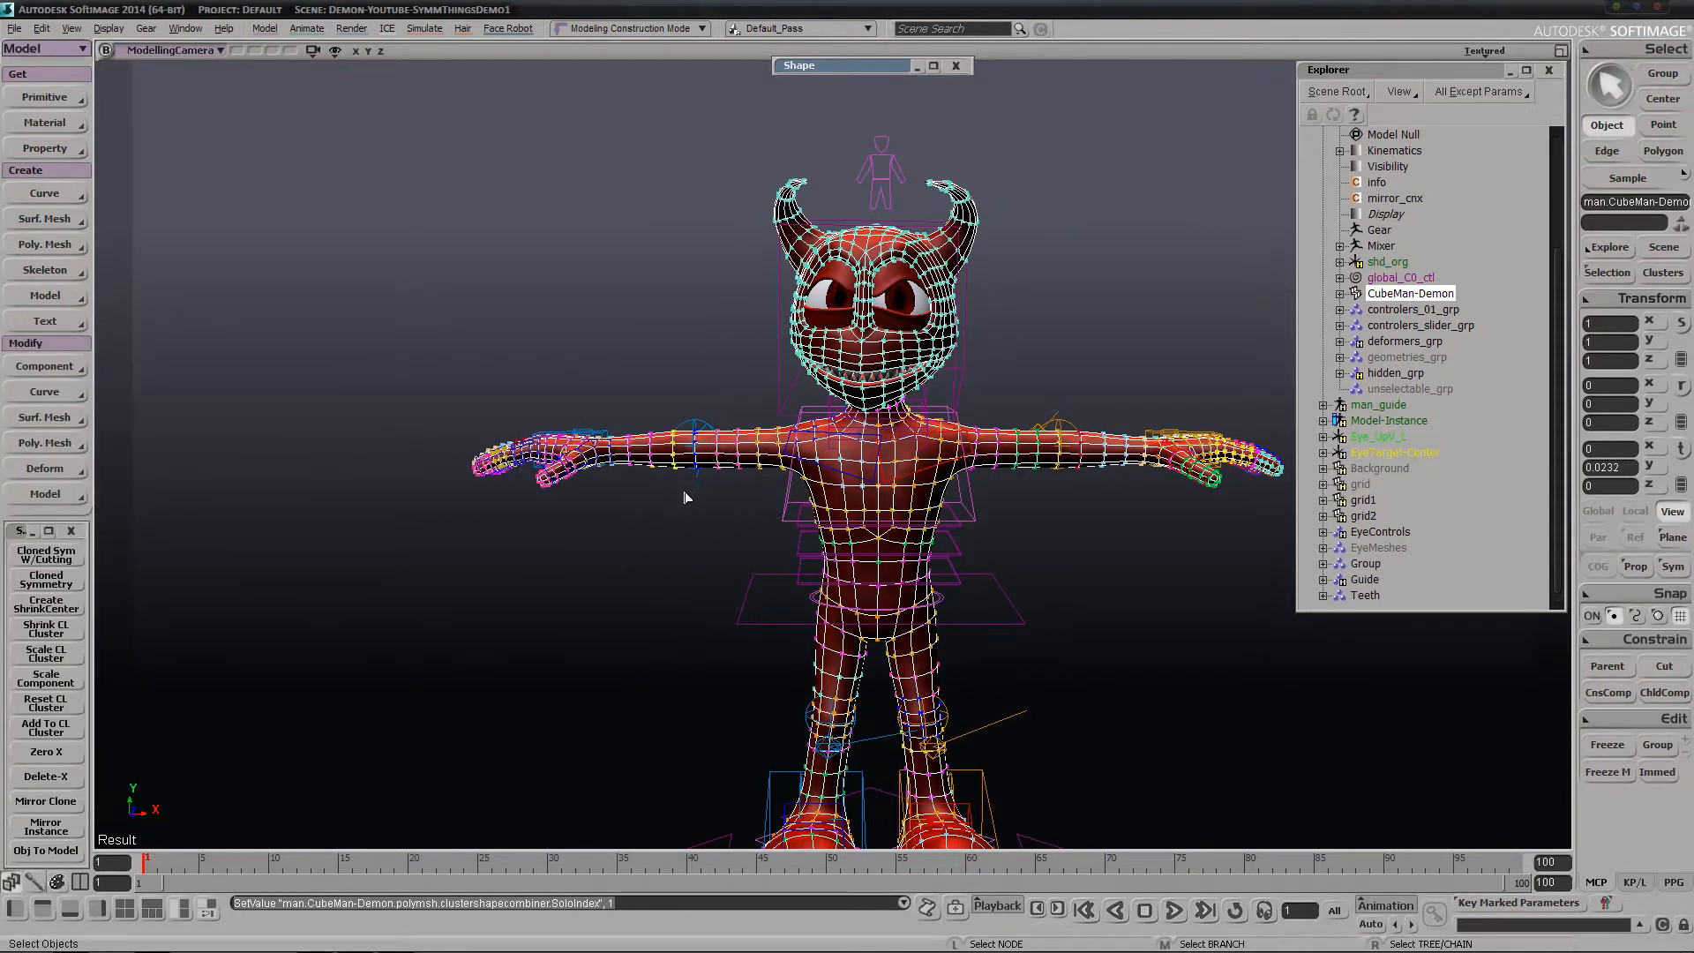
# Examine the CubeMan-Demon mesh's head, horns and body from several sides
pyautogui.press('s')
pyautogui.moveTo(885, 477); pyautogui.dragTo(1078, 333, button='right')
pyautogui.moveTo(999, 384); pyautogui.dragTo(849, 345, button='middle')
pyautogui.moveTo(849, 344); pyautogui.dragTo(832, 500)
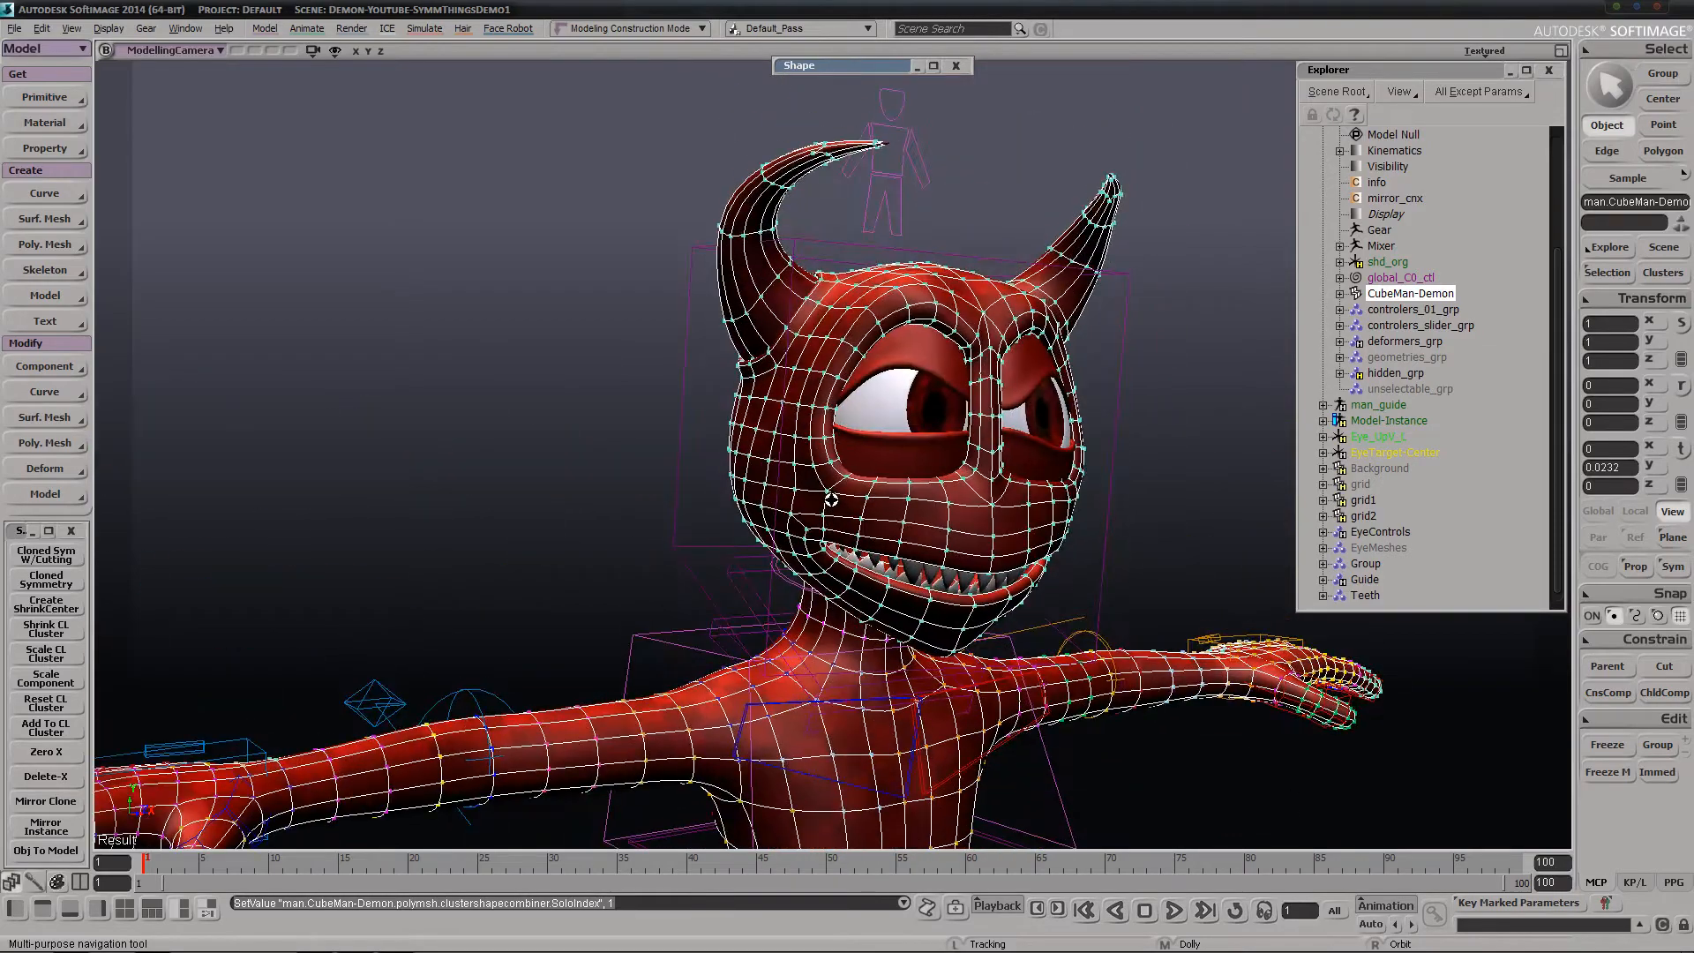
pyautogui.moveTo(831, 499); pyautogui.dragTo(821, 421, button='right')
pyautogui.moveTo(763, 564); pyautogui.dragTo(938, 393, button='middle')
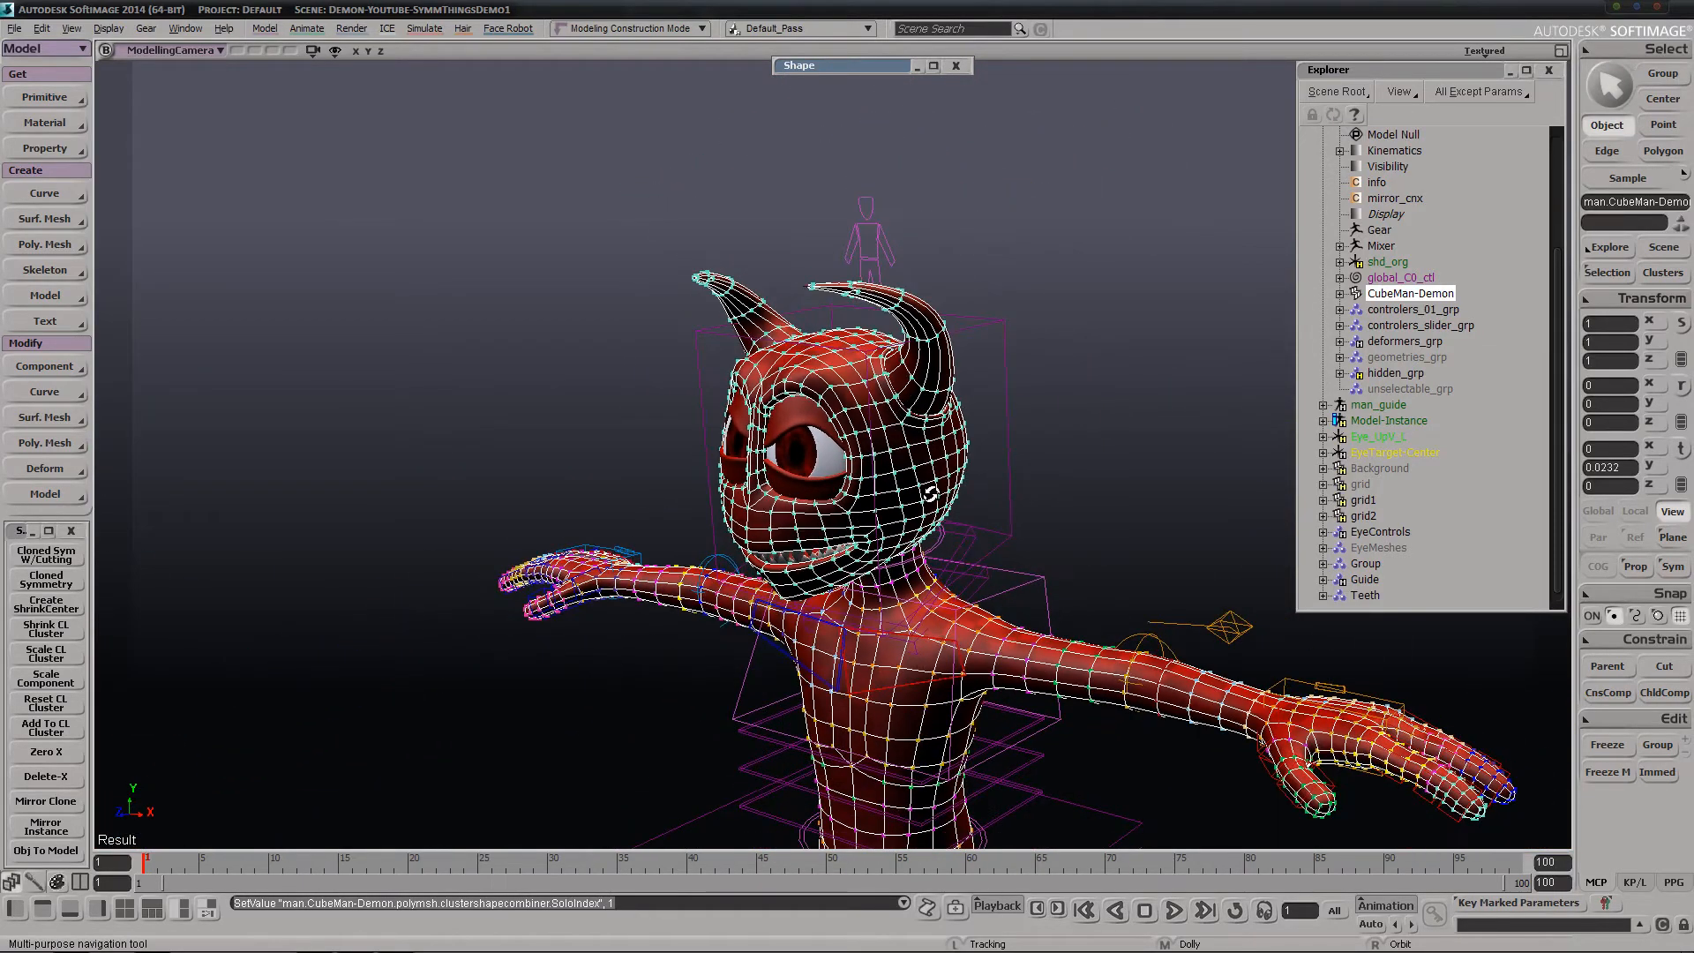
pyautogui.moveTo(931, 494); pyautogui.dragTo(952, 534, button='right')
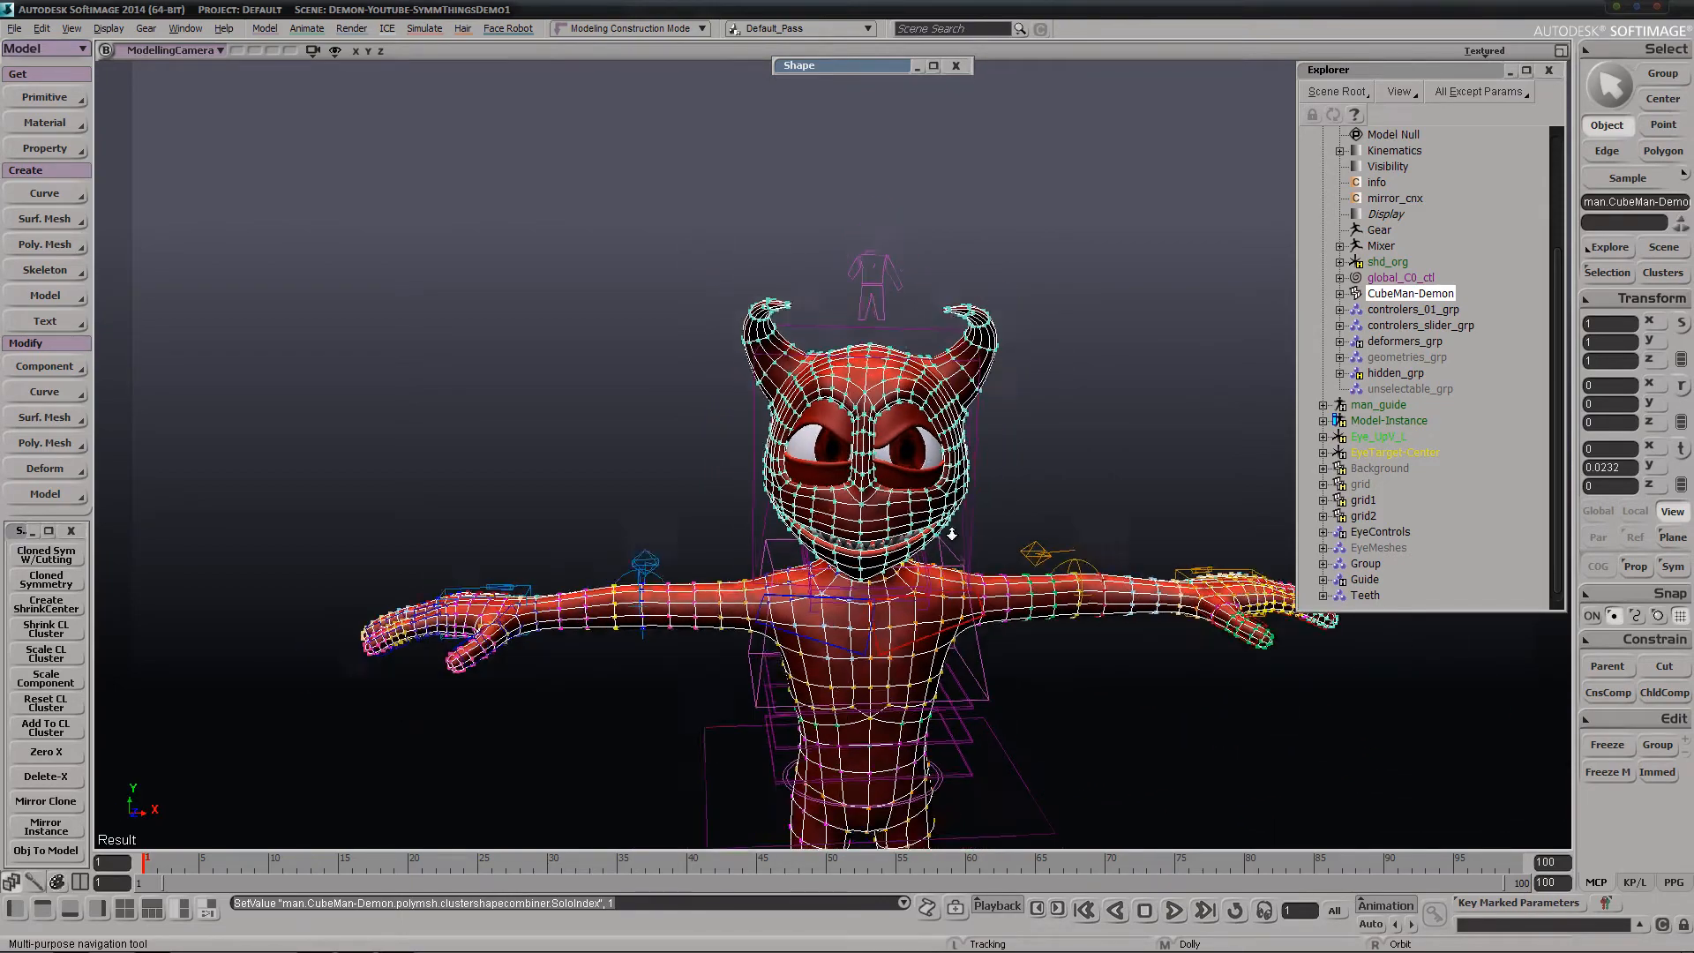
pyautogui.moveTo(952, 534); pyautogui.dragTo(956, 732, button='middle')
pyautogui.moveTo(955, 732); pyautogui.dragTo(932, 546)
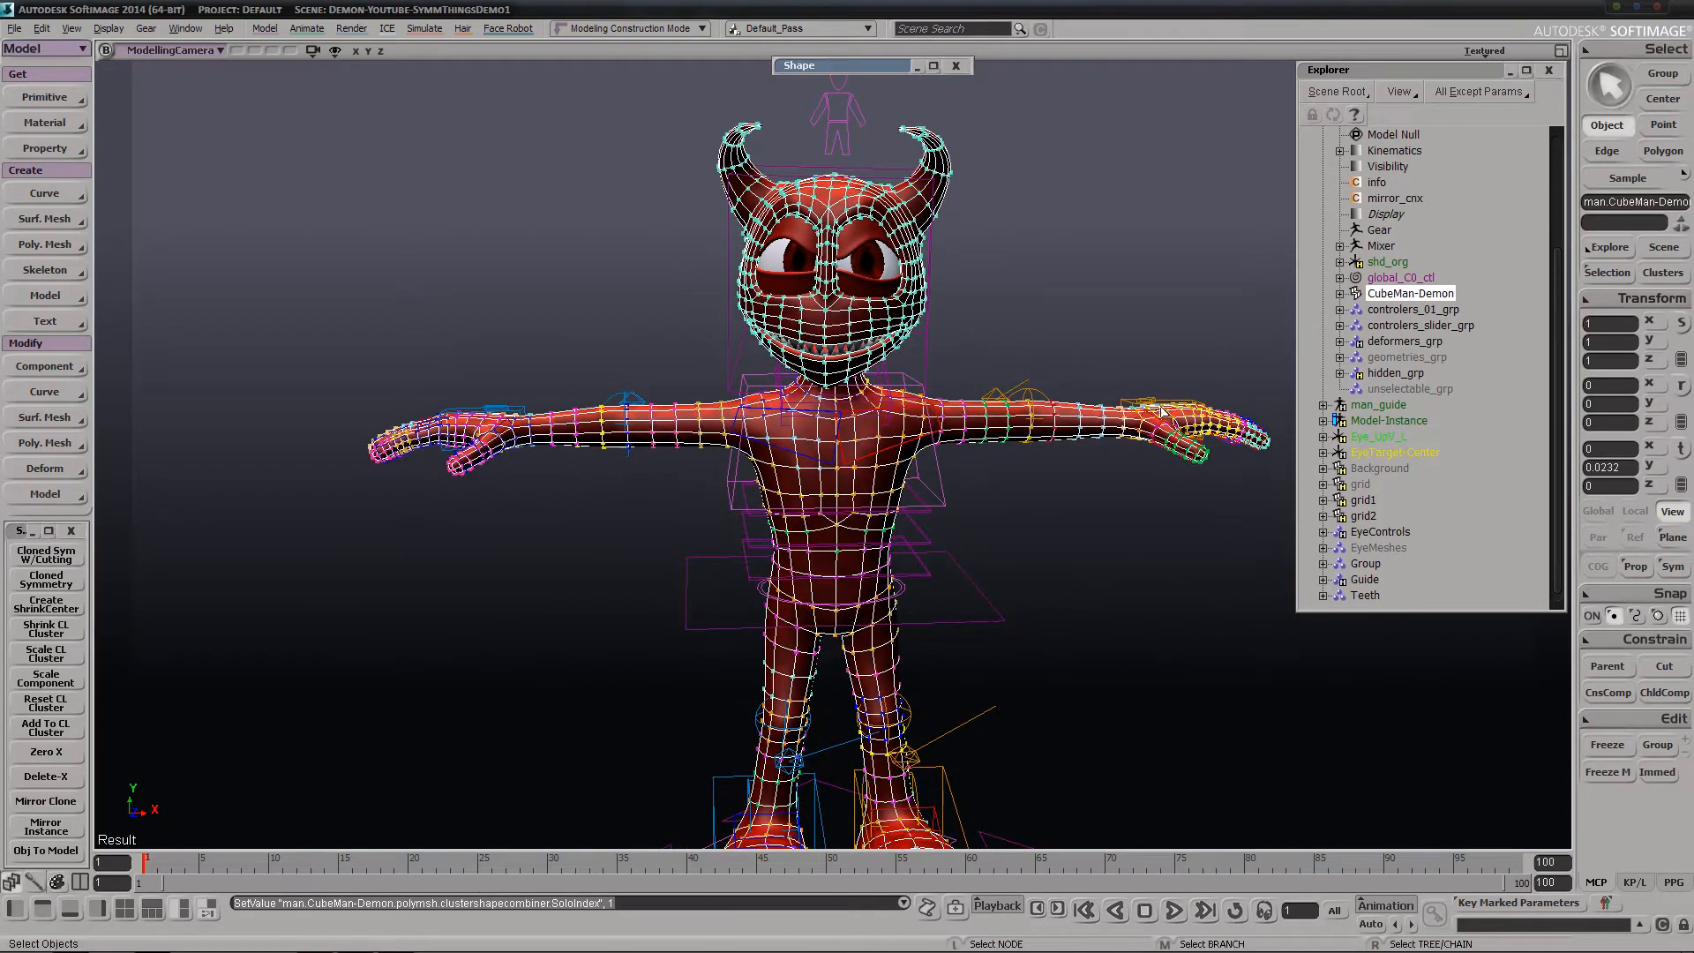
pyautogui.press('s')
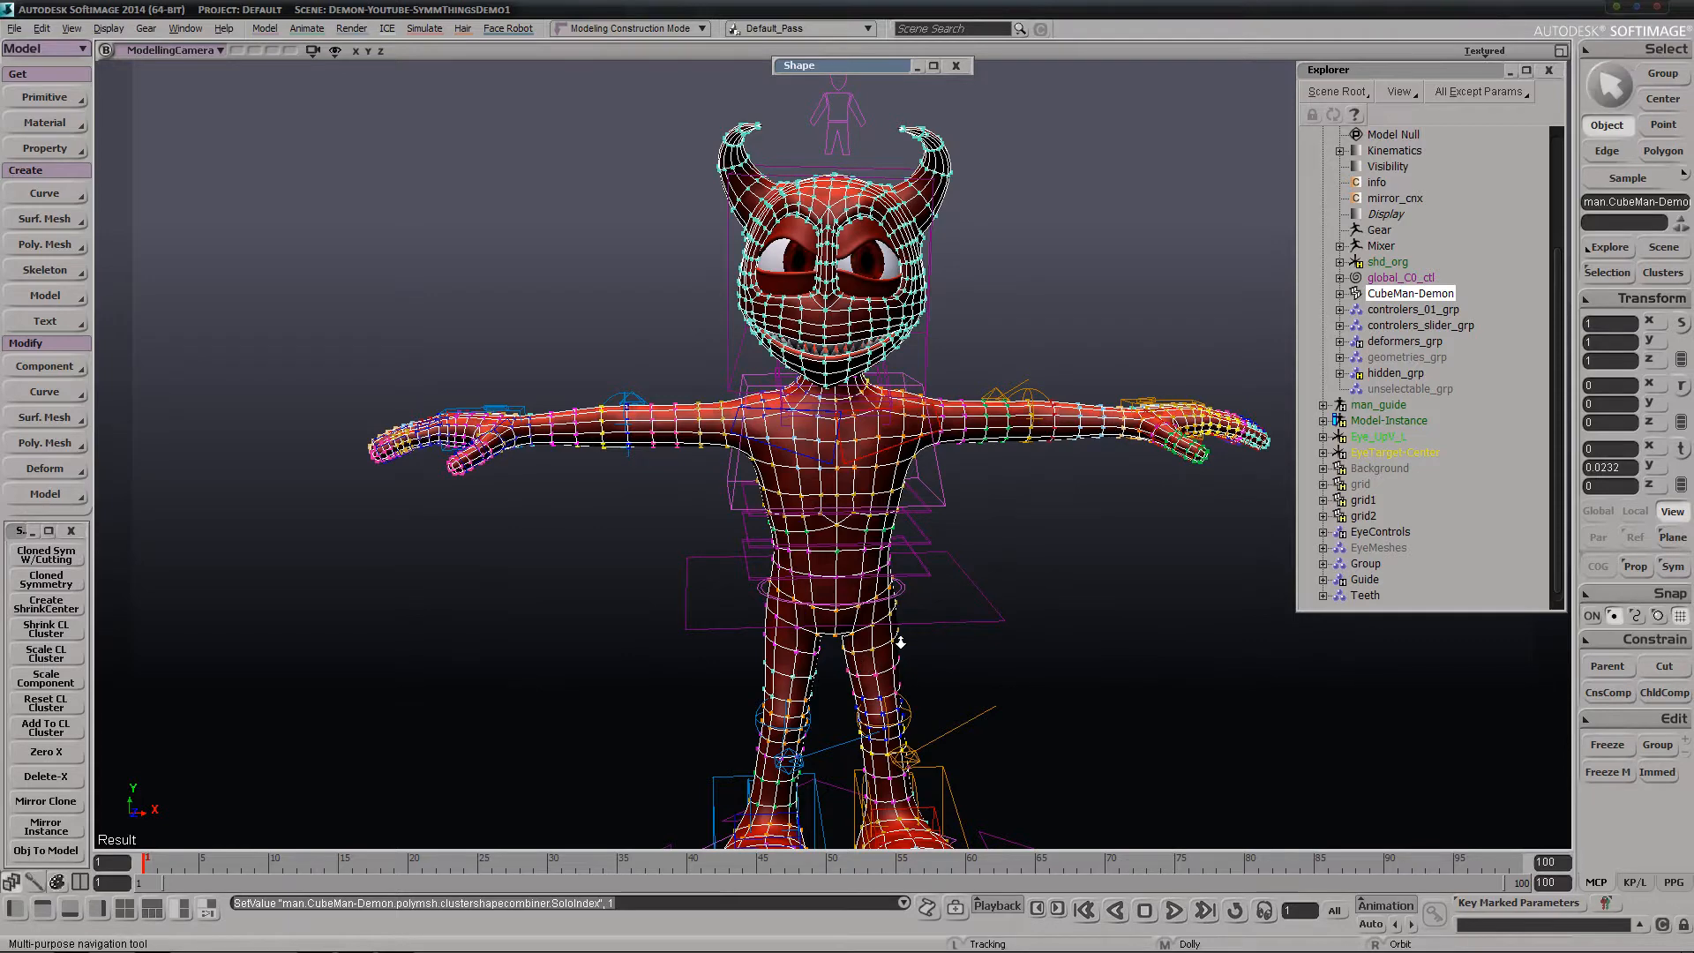
# Select the rig's head control and try rotating it further
pyautogui.moveTo(899, 638); pyautogui.dragTo(943, 478, button='middle')
pyautogui.press('space')
pyautogui.click(909, 383)
pyautogui.press('r')
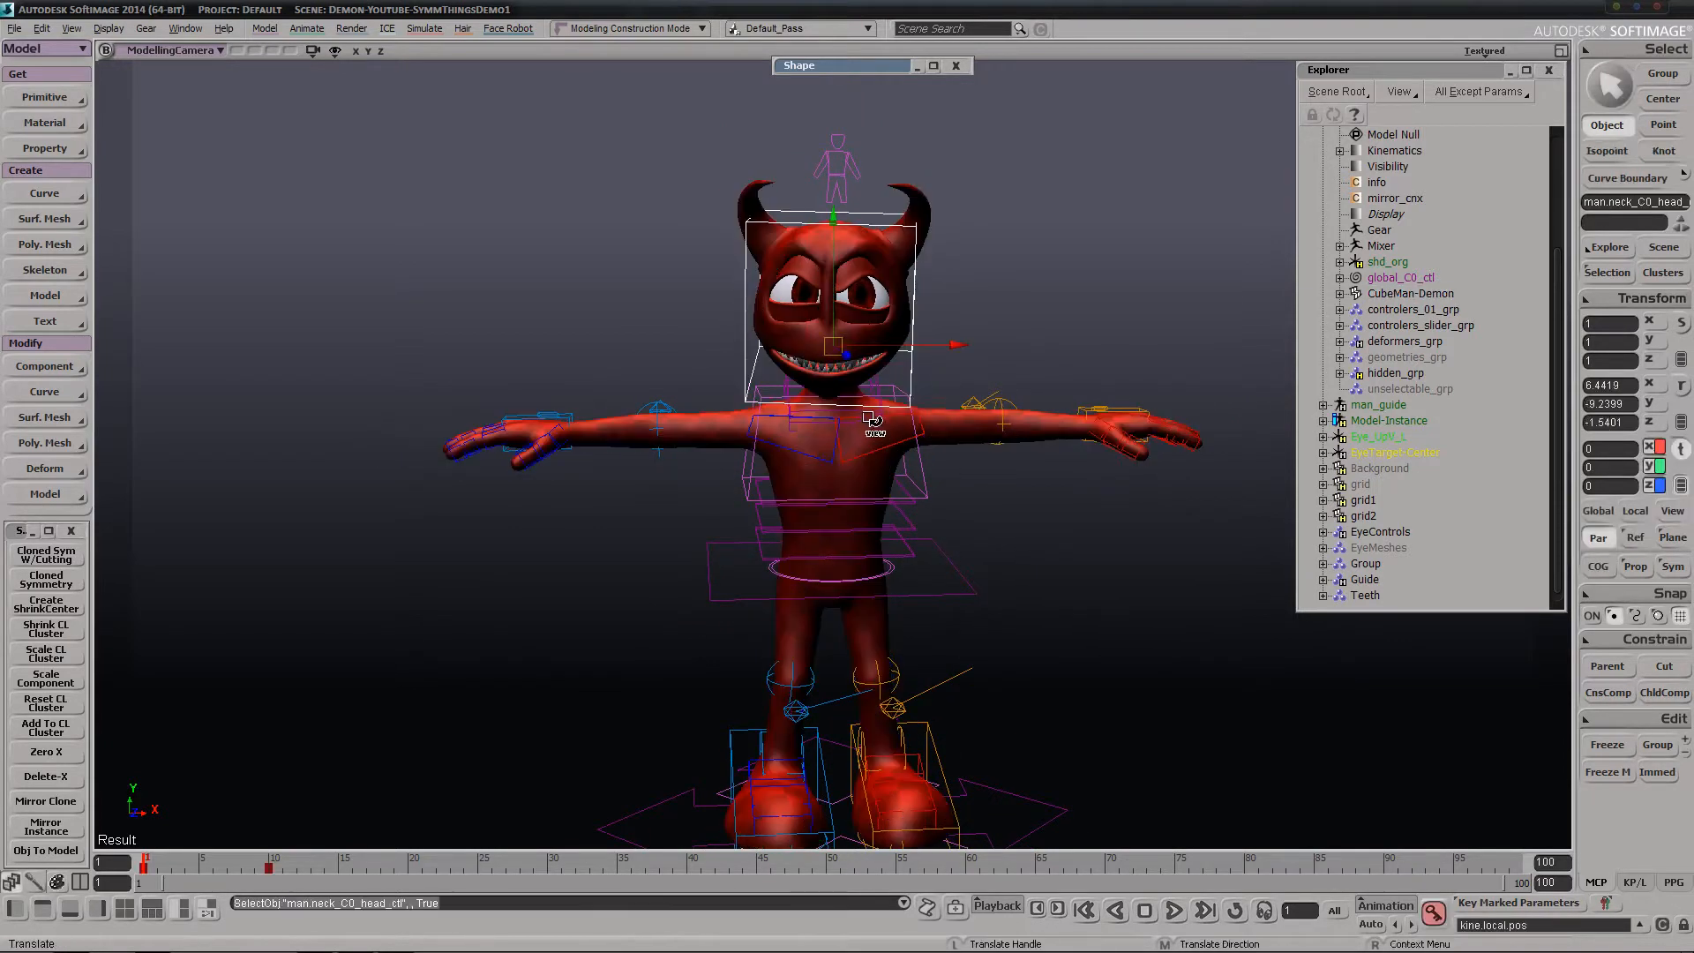
pyautogui.moveTo(948, 384)
pyautogui.mouseDown()
pyautogui.moveTo(932, 325)
pyautogui.moveTo(984, 320)
pyautogui.moveTo(949, 393)
pyautogui.moveTo(915, 415)
pyautogui.moveTo(886, 289)
pyautogui.moveTo(922, 368)
pyautogui.mouseUp()
pyautogui.moveTo(957, 301); pyautogui.dragTo(860, 344)
# Undo the head control's rotations, including the earlier one, and clear the selection
pyautogui.hotkey('ctrl', 'z')
pyautogui.hotkey('ctrl', 'z')
pyautogui.hotkey('ctrl', 'z')
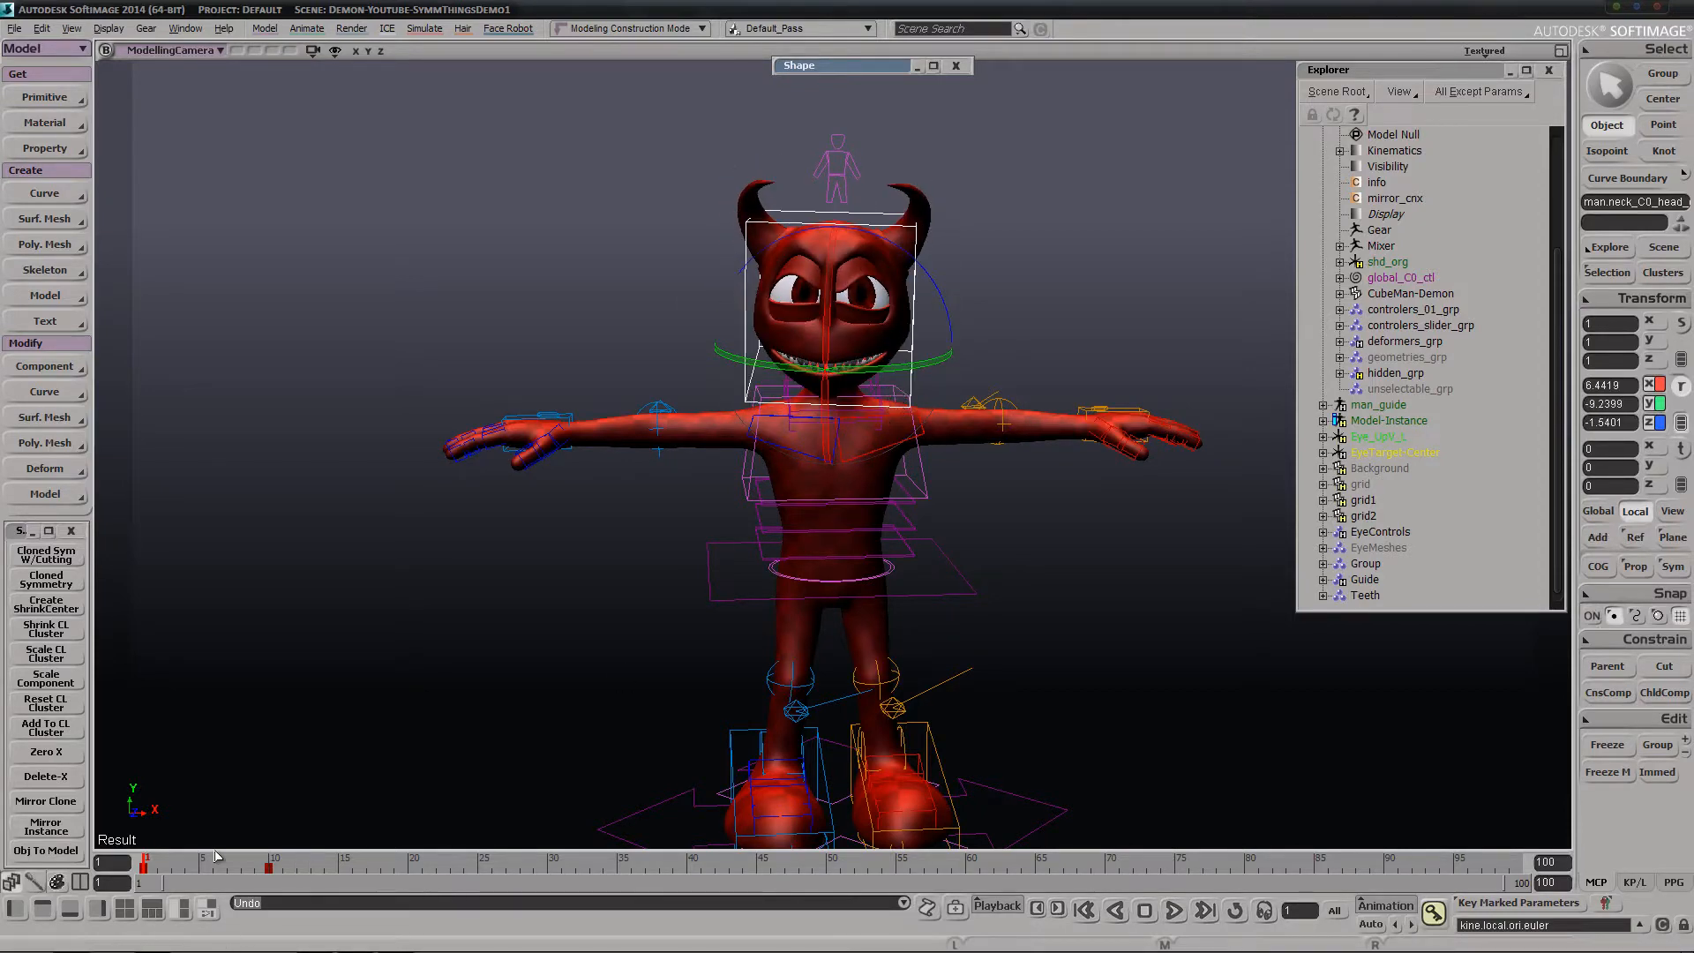
pyautogui.hotkey('ctrl', 'z')
pyautogui.hotkey('ctrl', 'z')
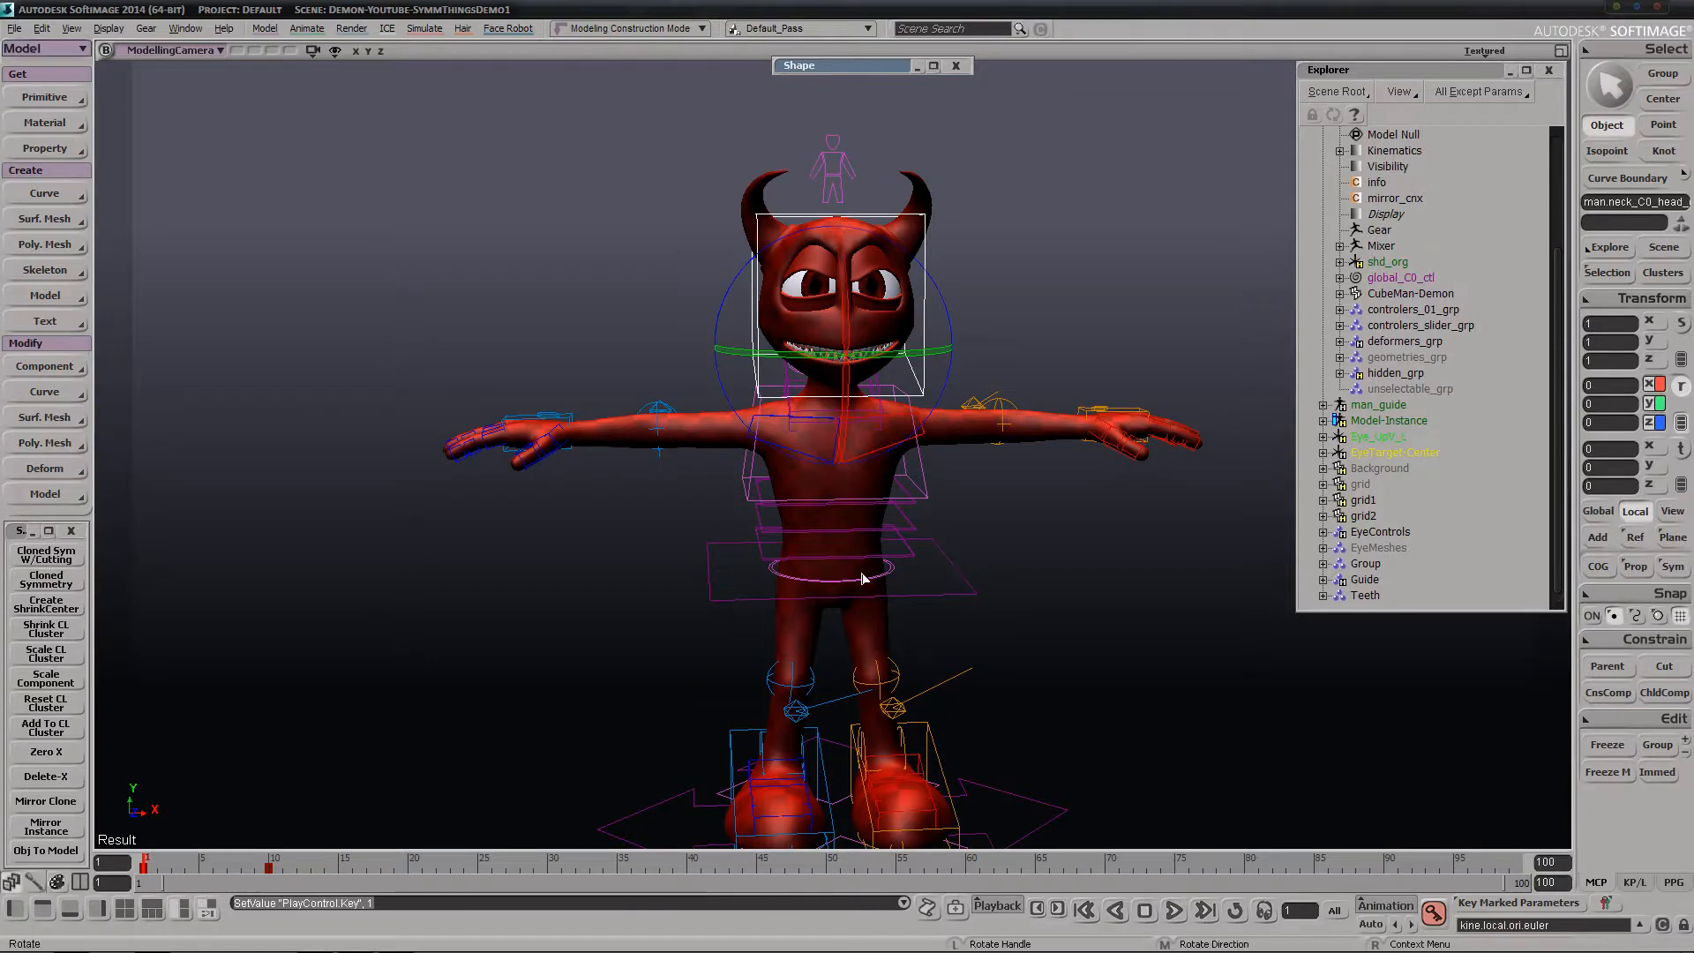
pyautogui.press('space')
pyautogui.click(1140, 634)
# Run Cloned Sym W/Cutting on the CubeMan-Demon mesh
pyautogui.press('s')
pyautogui.moveTo(1139, 634); pyautogui.dragTo(1093, 620, button='right')
pyautogui.moveTo(1080, 654); pyautogui.dragTo(1079, 590)
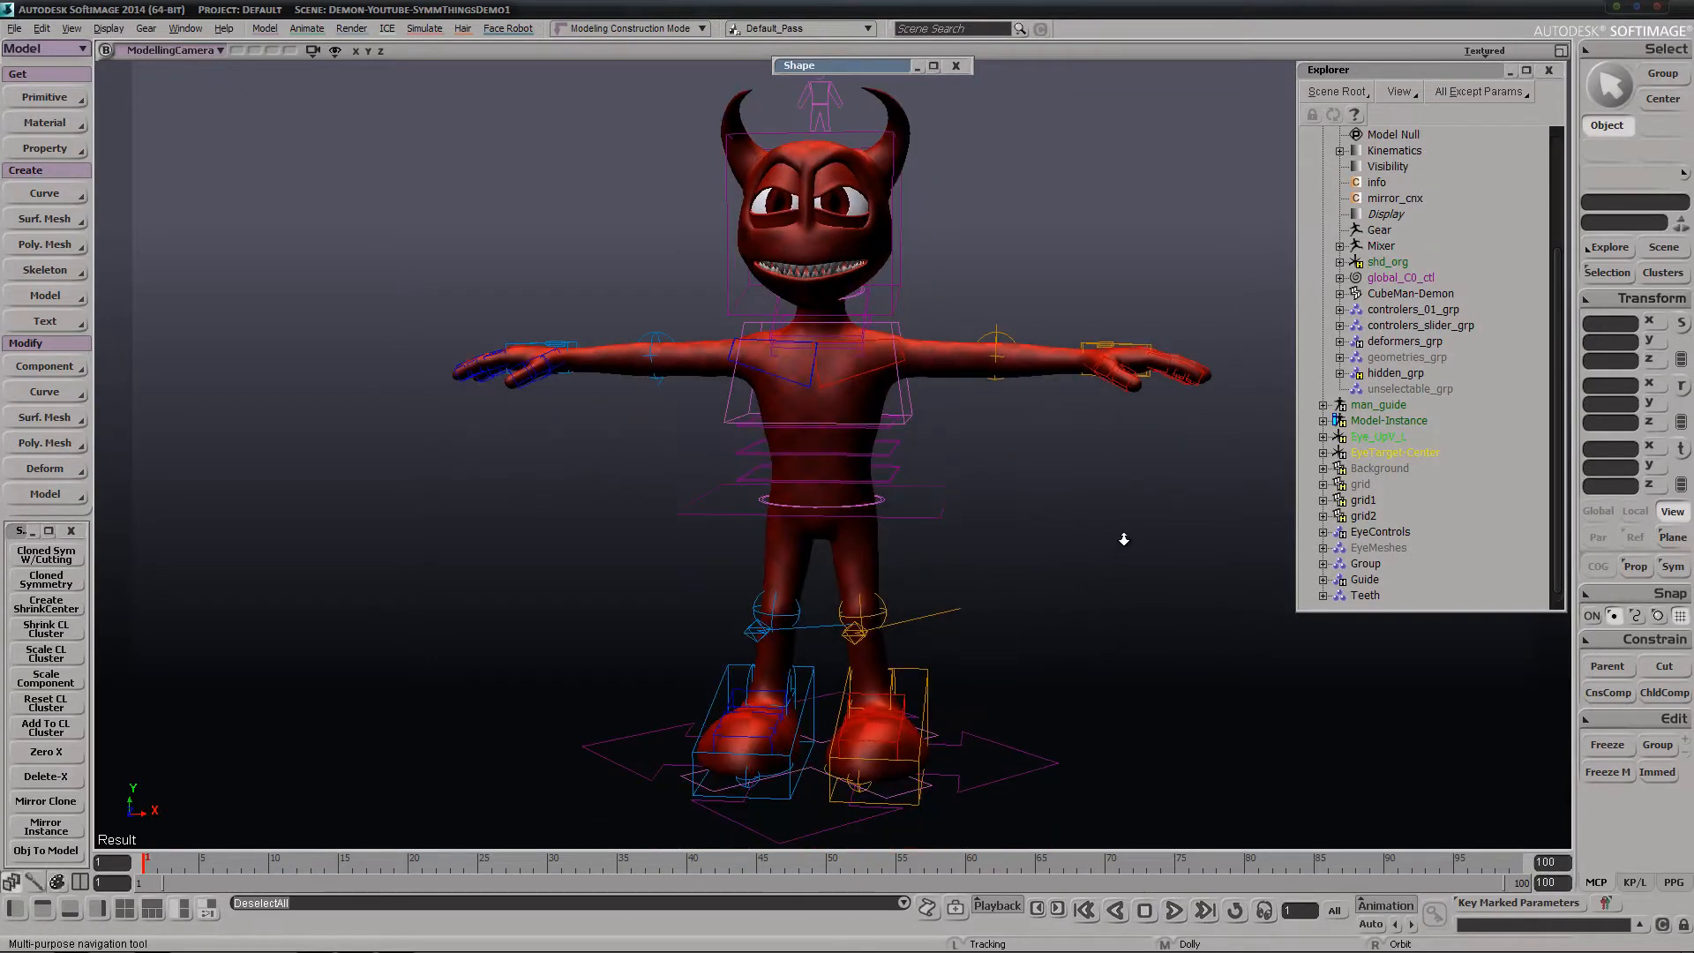
pyautogui.moveTo(1125, 540); pyautogui.dragTo(1063, 528, button='middle')
pyautogui.moveTo(1033, 480); pyautogui.dragTo(1035, 603)
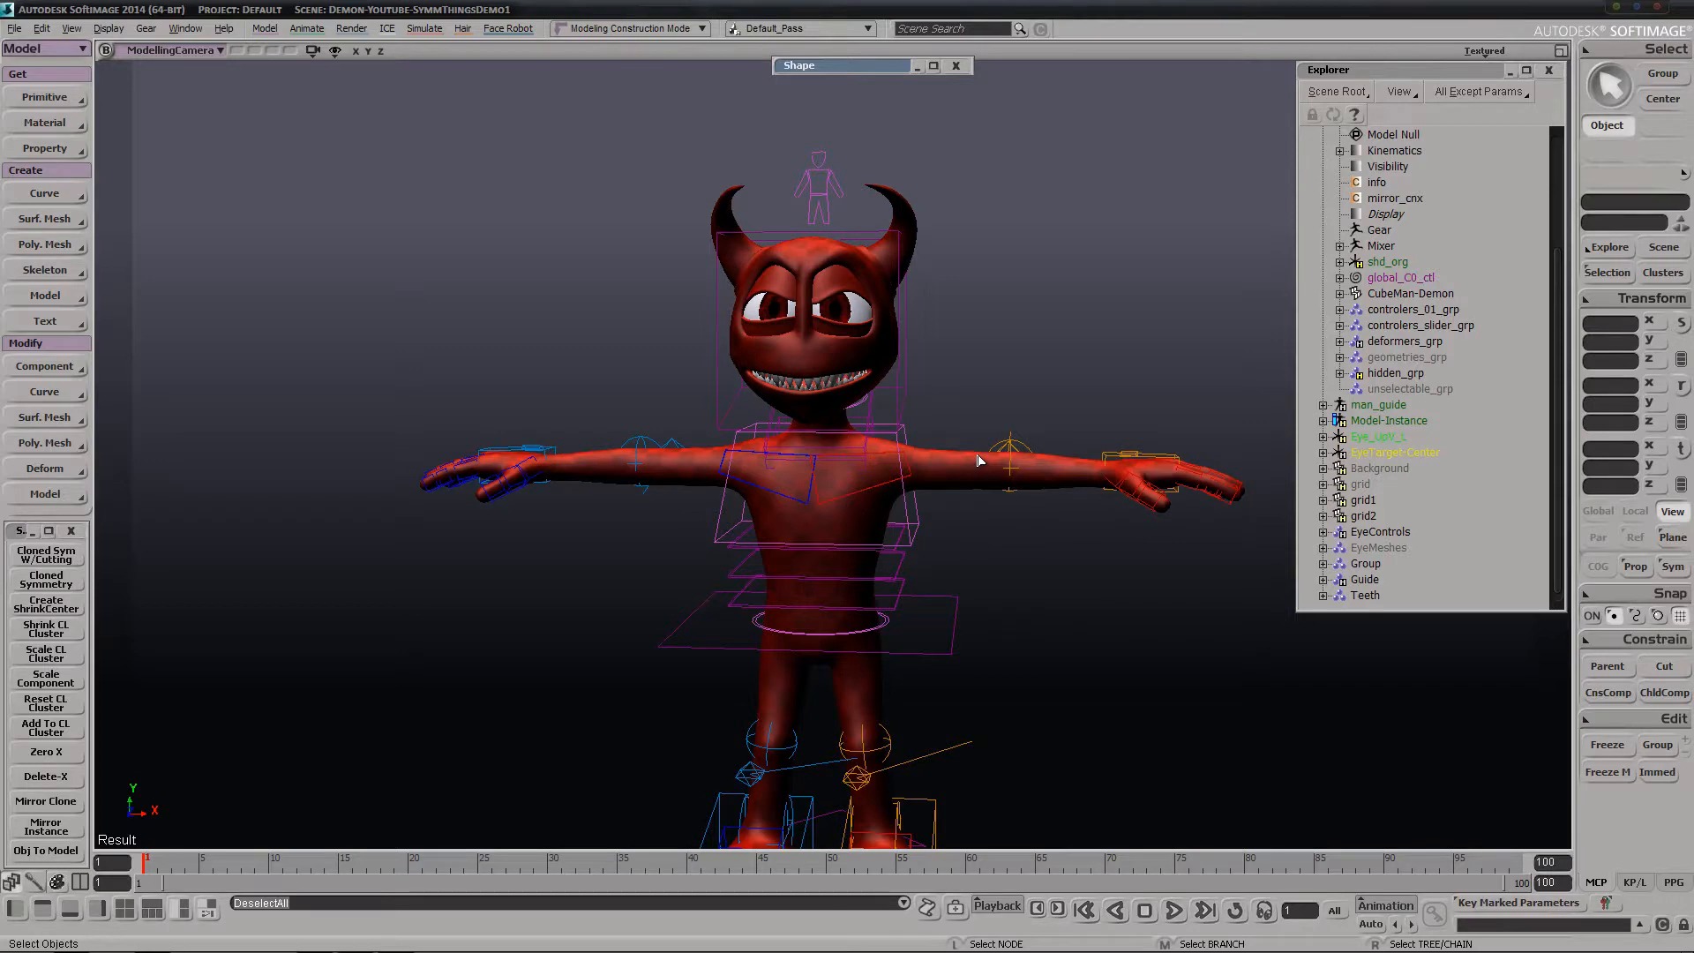
pyautogui.click(948, 465)
pyautogui.press('s')
pyautogui.moveTo(962, 471); pyautogui.dragTo(794, 503, button='right')
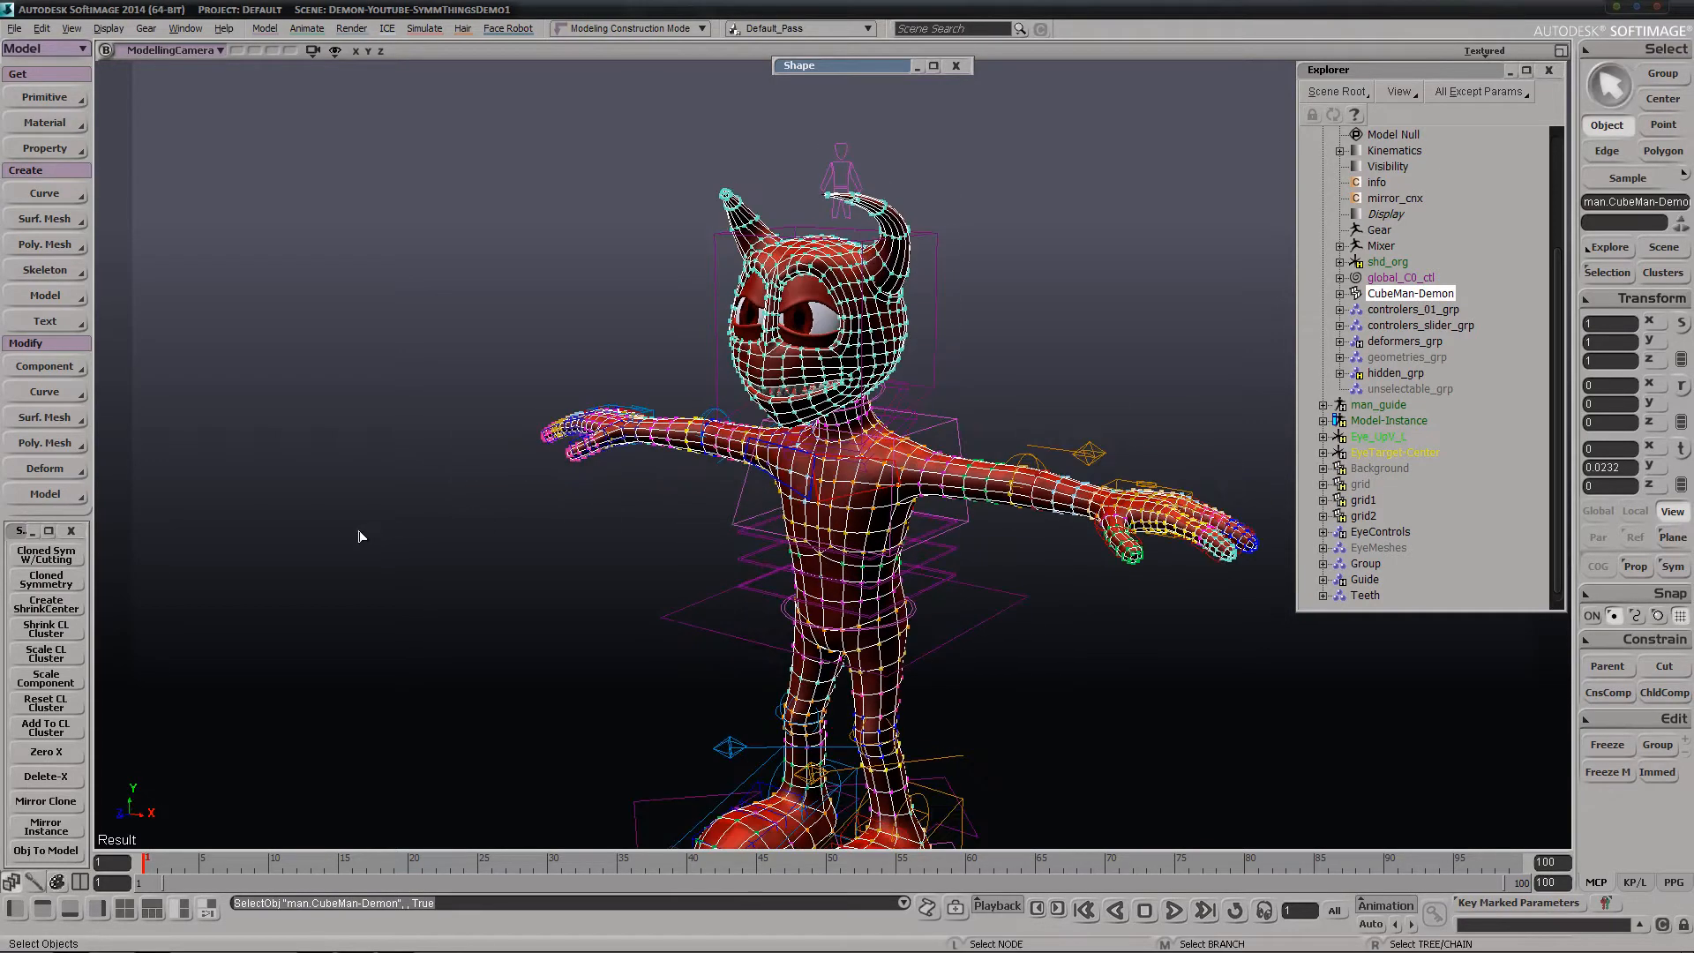
pyautogui.click(44, 554)
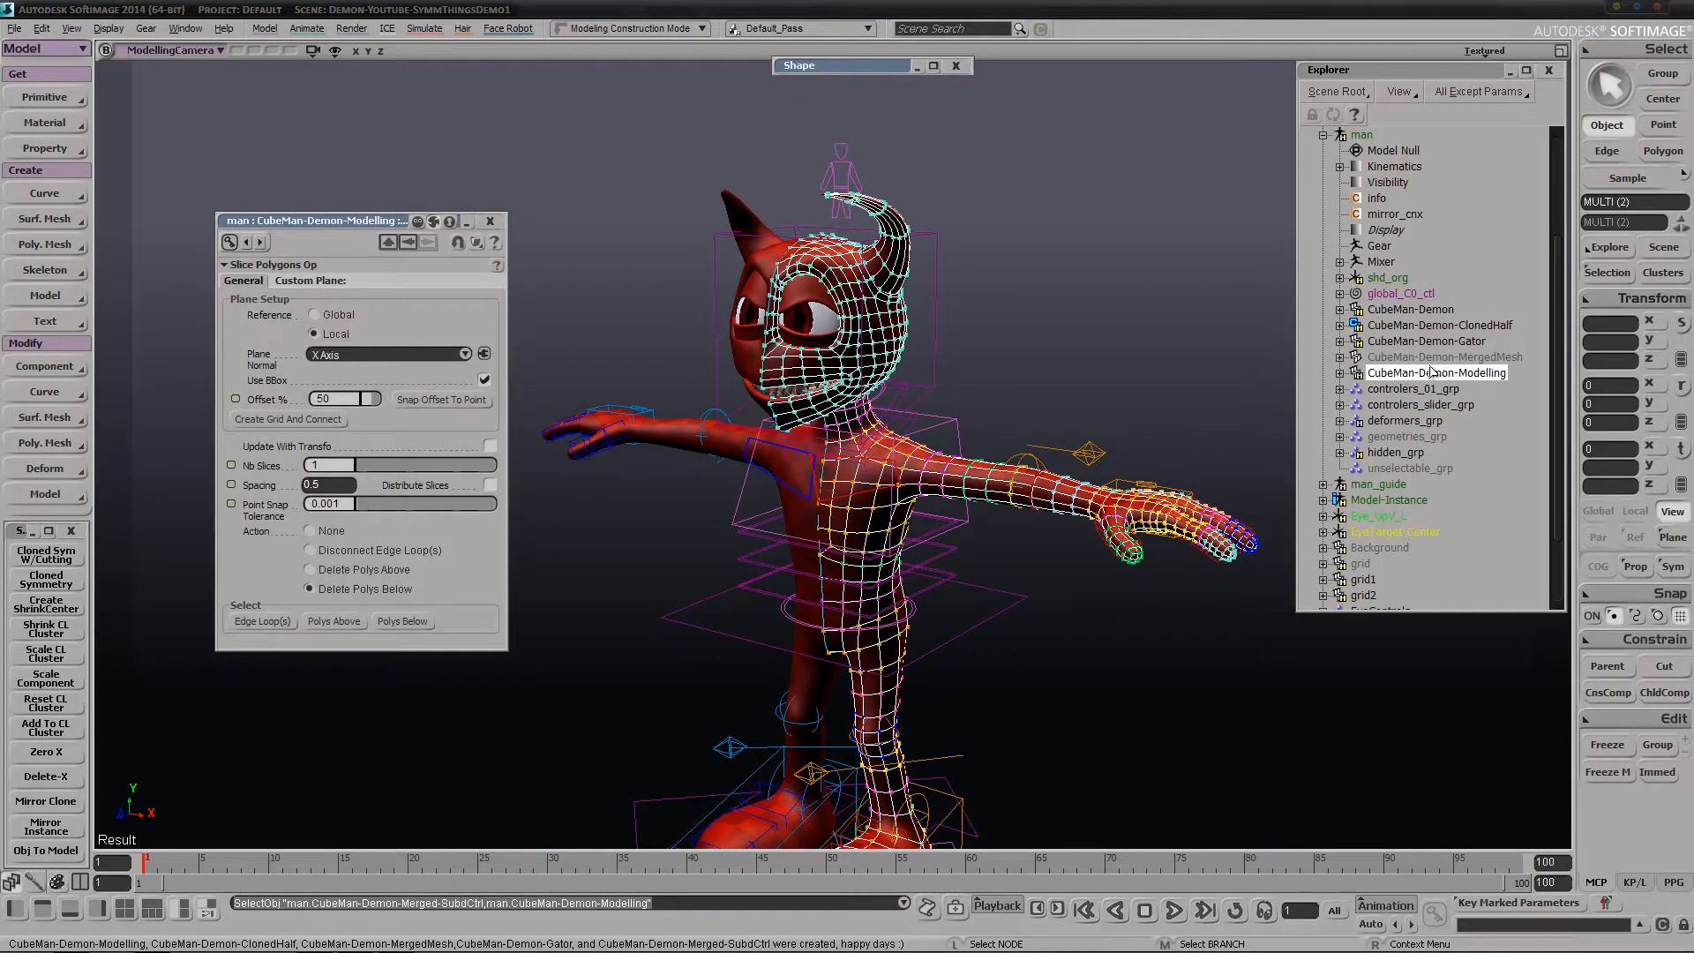
# Select the original CubeMan-Demon mesh, close the property page, and toggle the mesh's visibility twice
pyautogui.click(1412, 310)
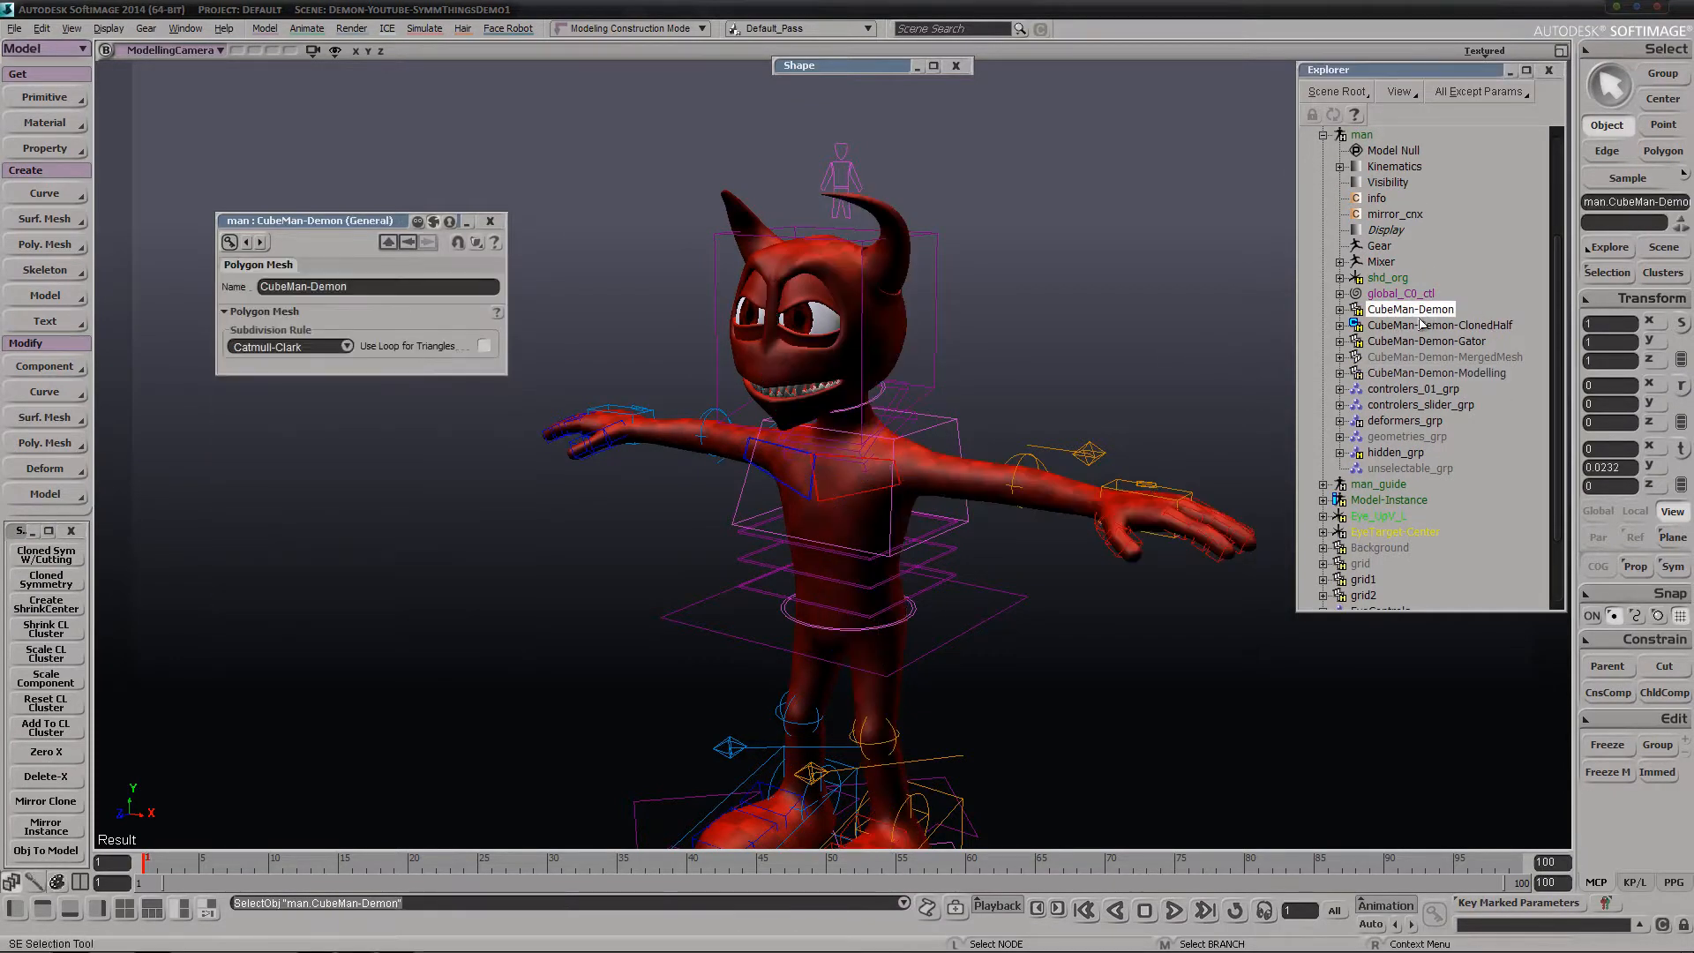
pyautogui.click(492, 222)
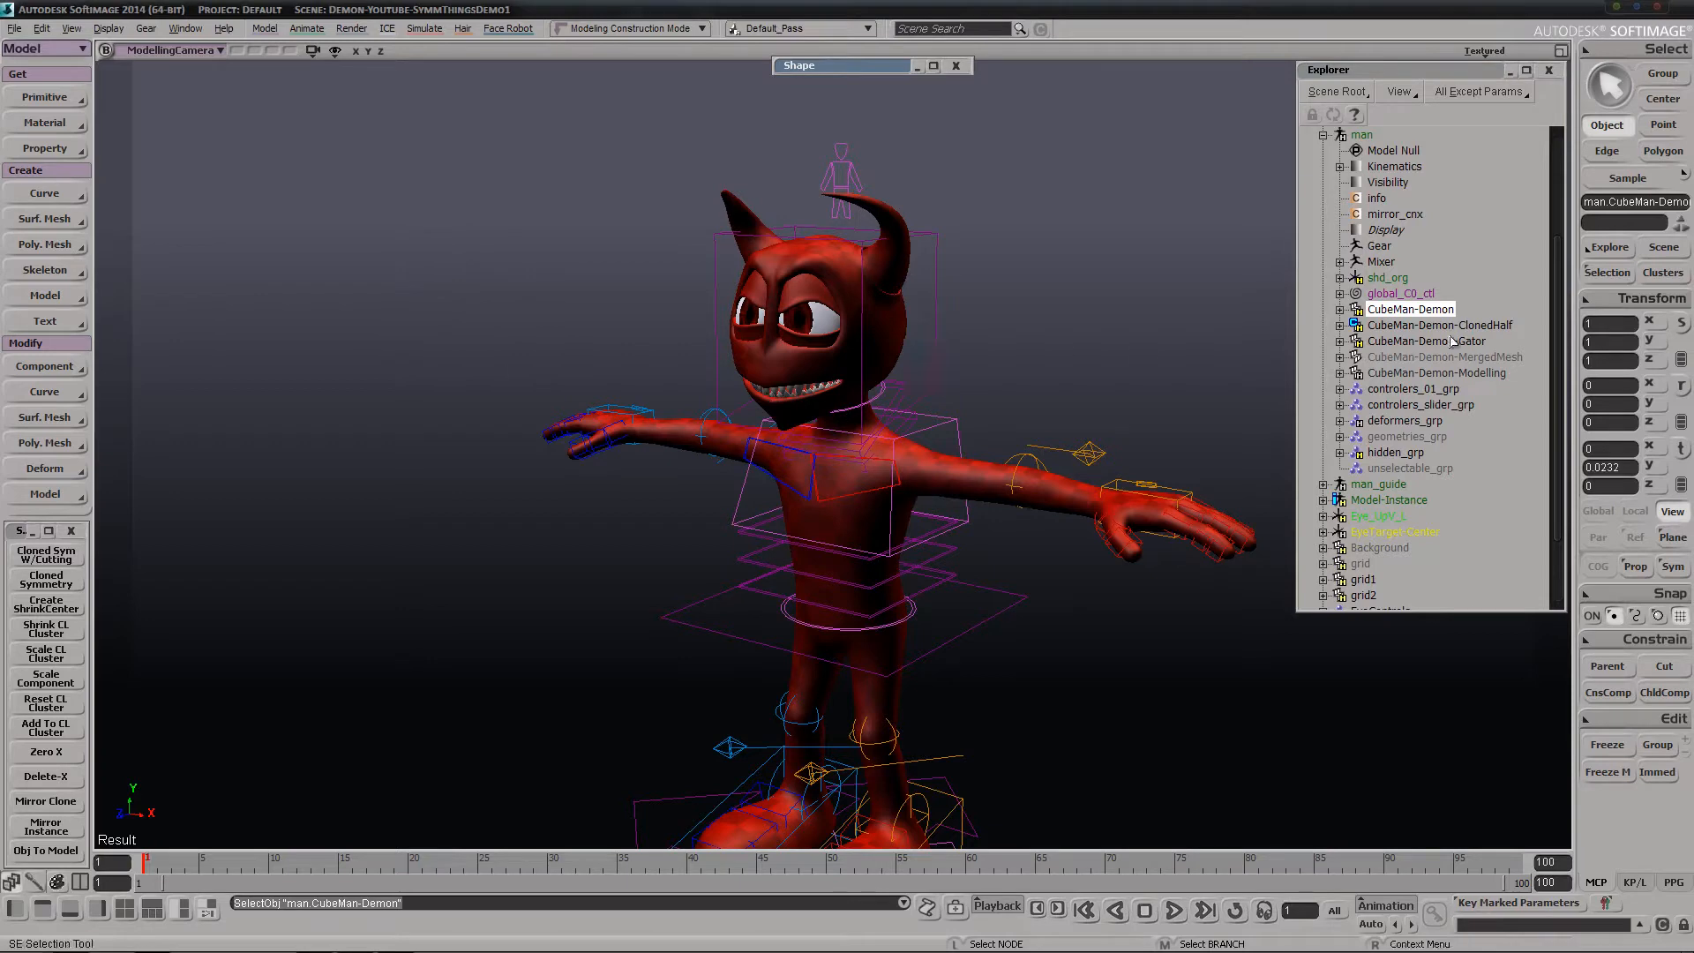
pyautogui.press('h')
pyautogui.press('h')
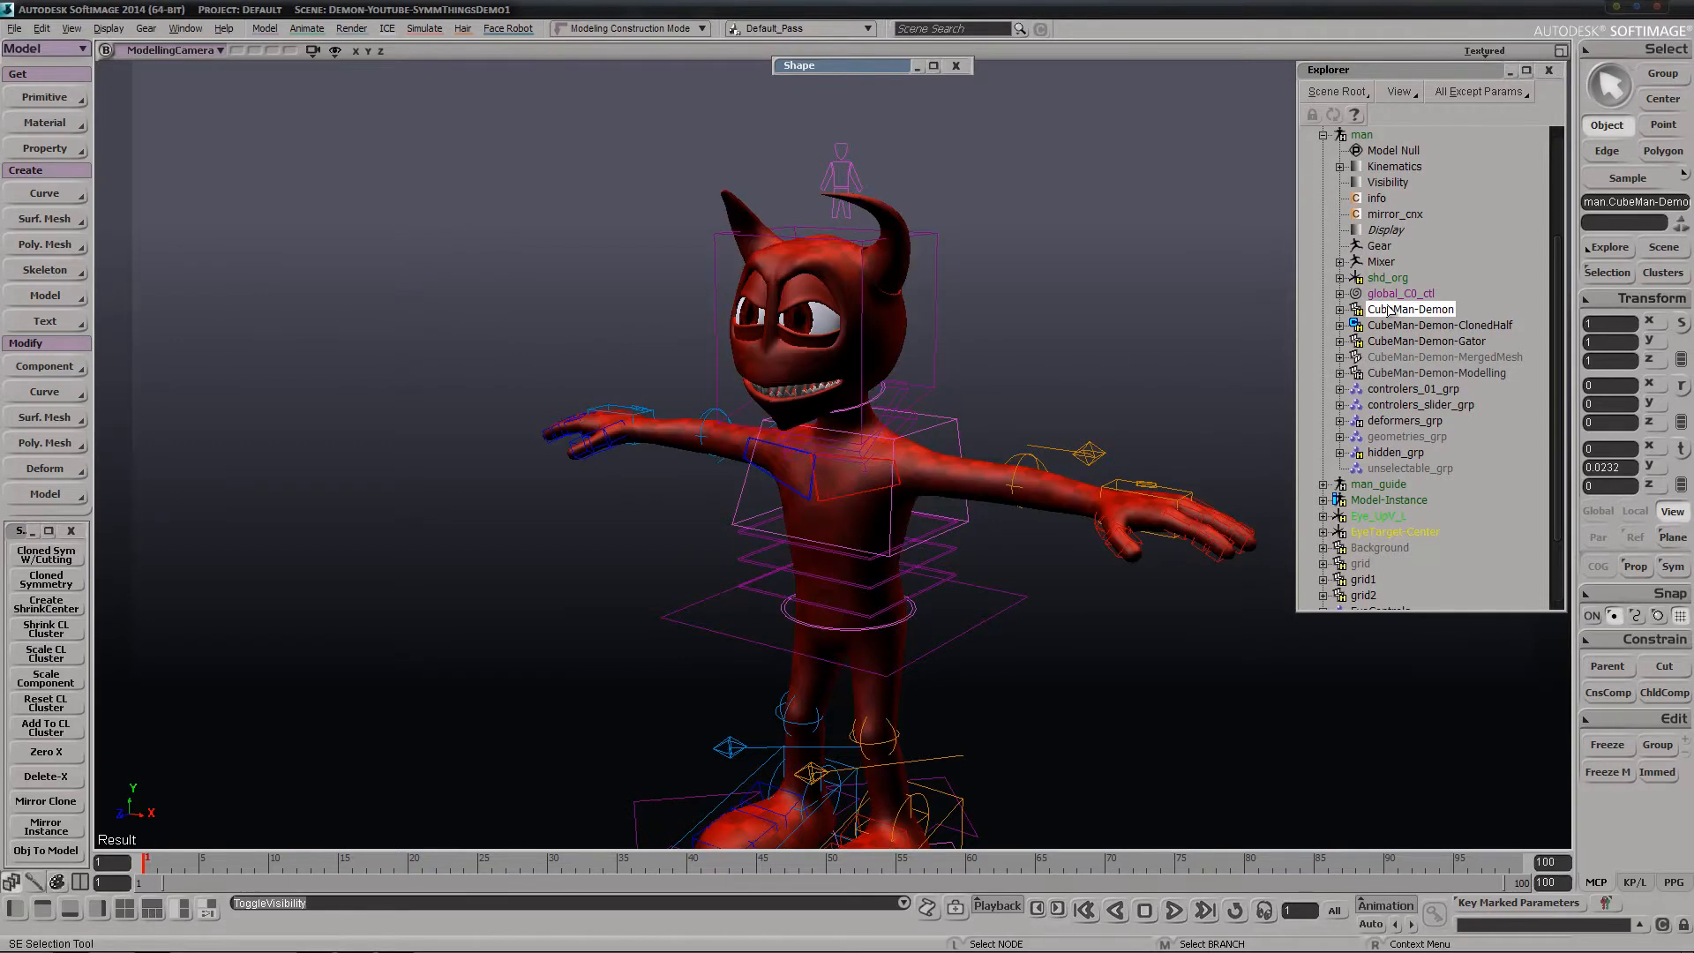
# Examine the CubeMan-Demon-Modelling half mesh by selecting it, and clear the selection
pyautogui.click(1420, 373)
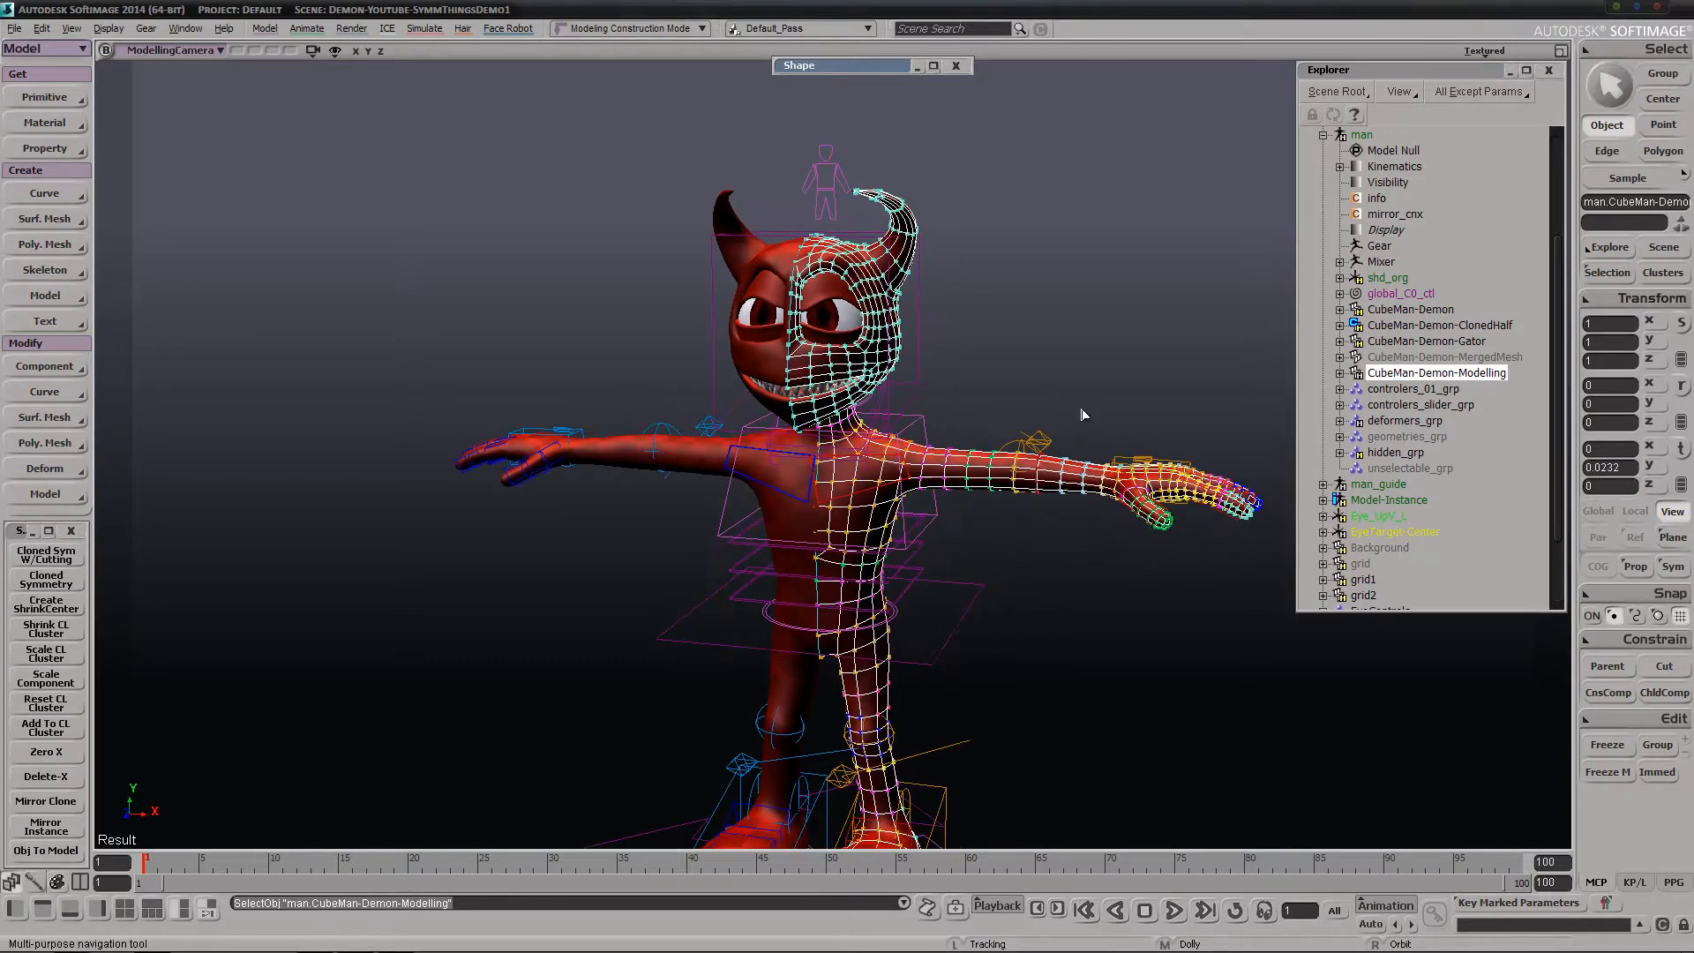
pyautogui.moveTo(1176, 326); pyautogui.dragTo(1185, 336)
pyautogui.press('s')
pyautogui.moveTo(1117, 348); pyautogui.dragTo(1187, 330, button='right')
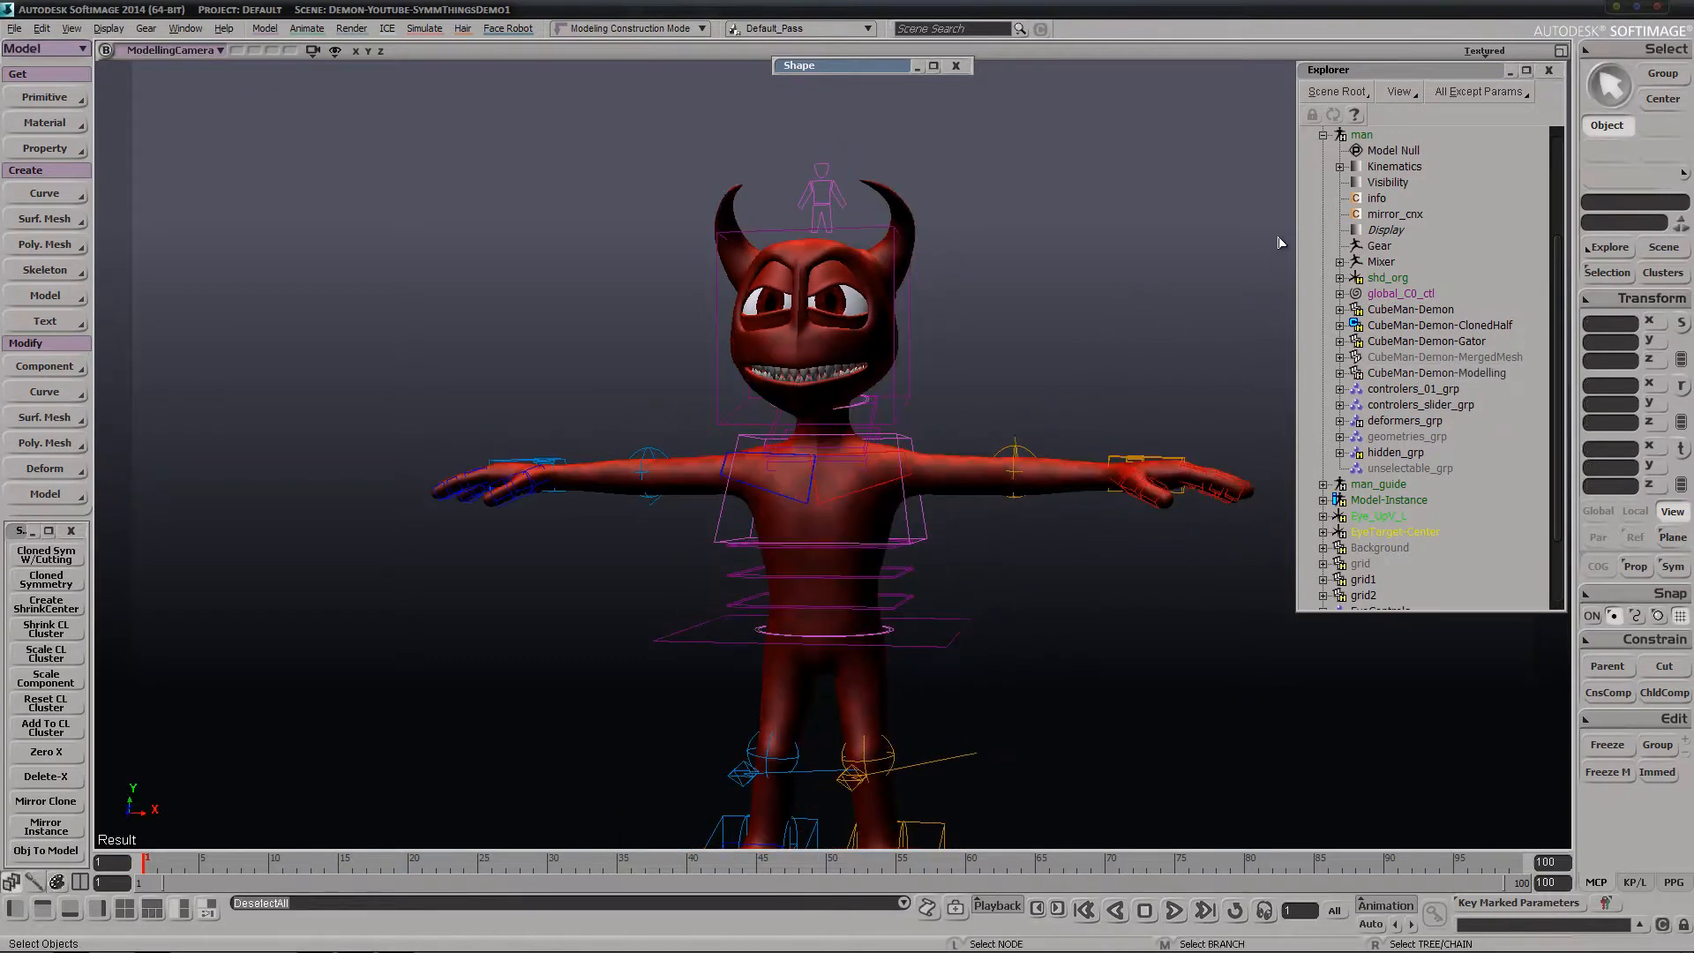
# Turn off Override Object Properties for the ModellingCamera view
pyautogui.click(1492, 51)
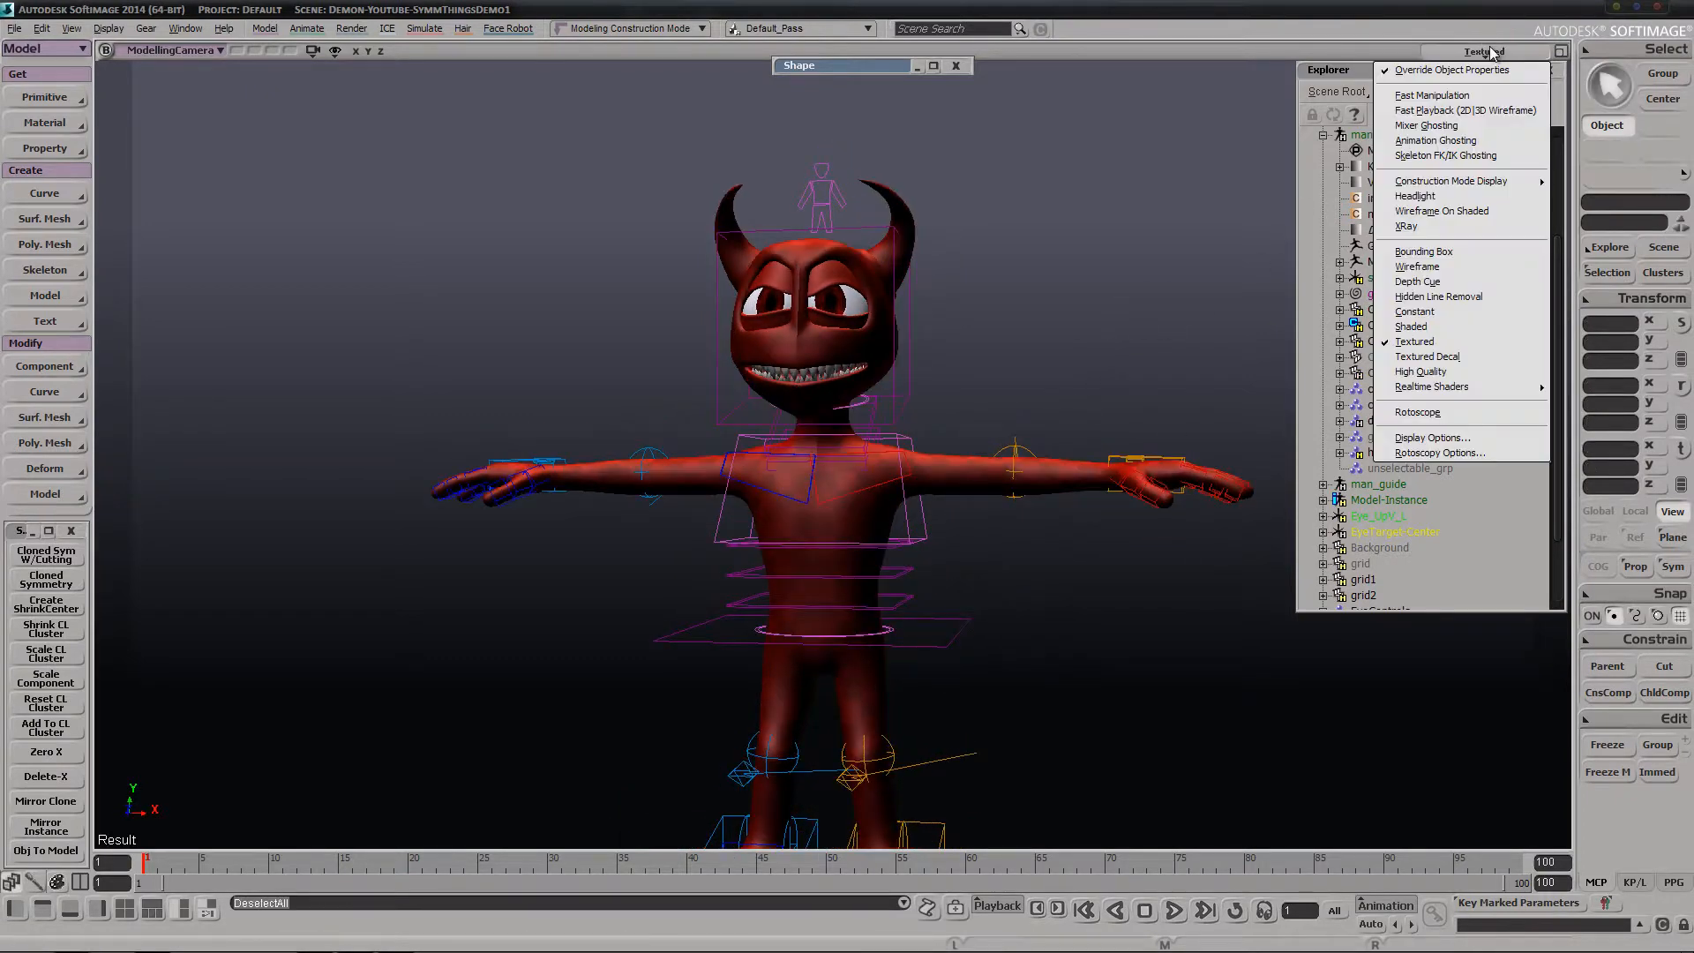
pyautogui.click(1403, 73)
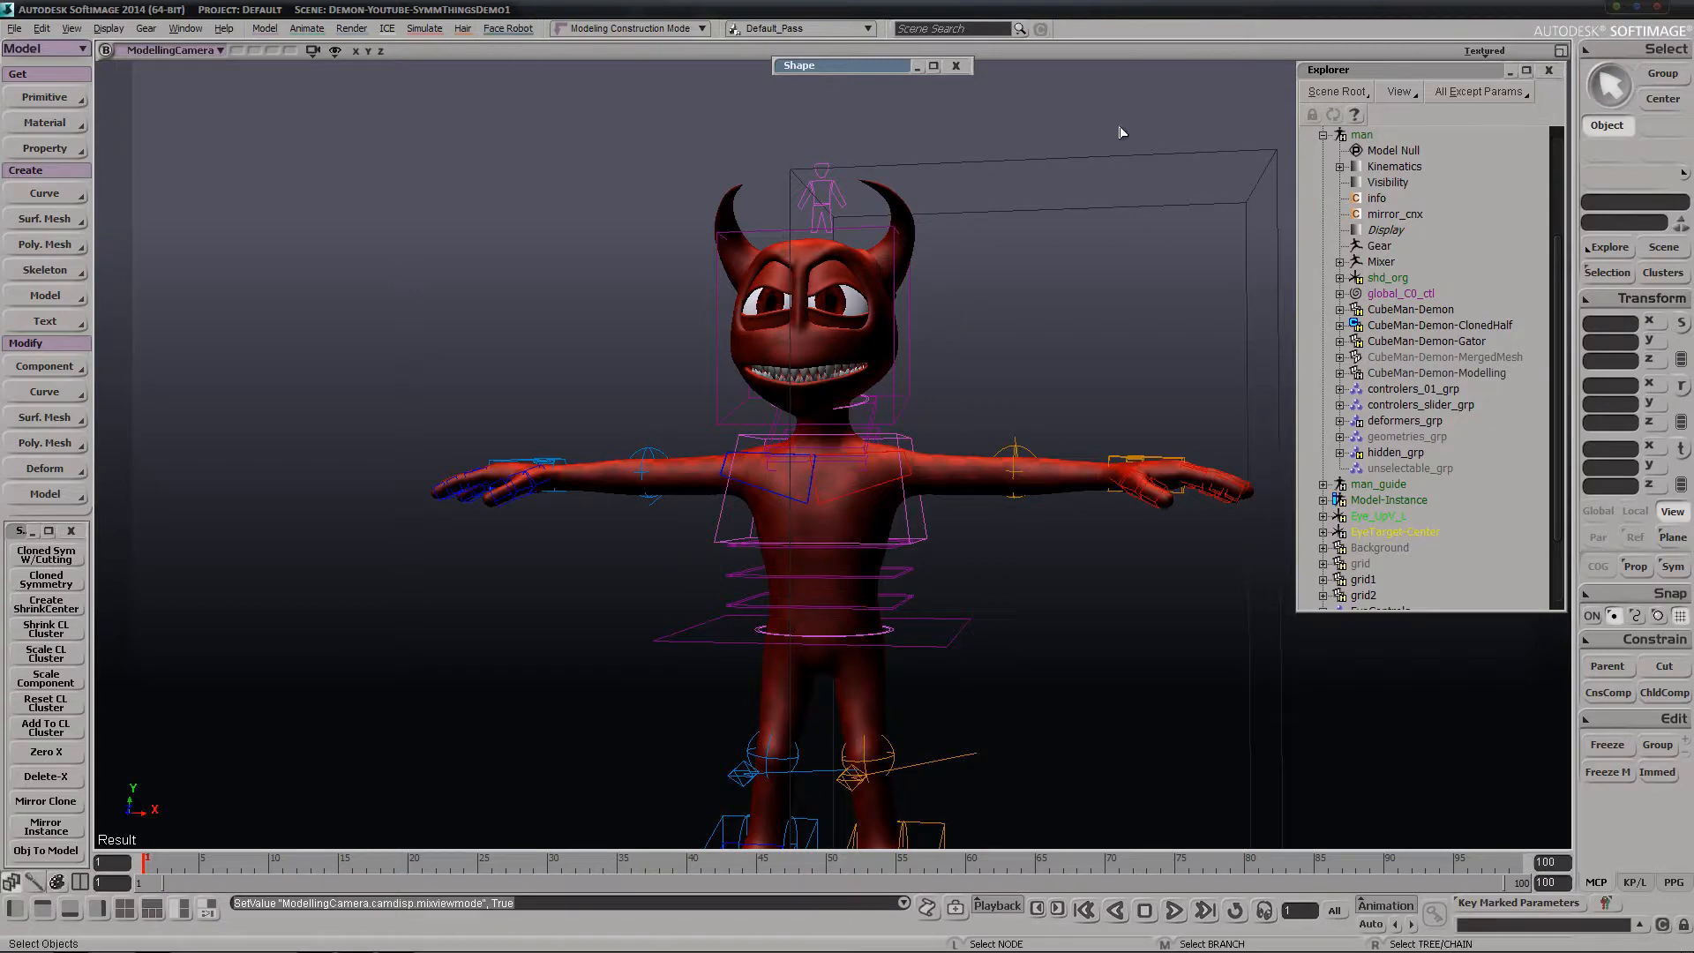
pyautogui.press('s')
pyautogui.moveTo(1003, 204); pyautogui.dragTo(968, 329, button='right')
pyautogui.moveTo(968, 329); pyautogui.dragTo(862, 317, button='middle')
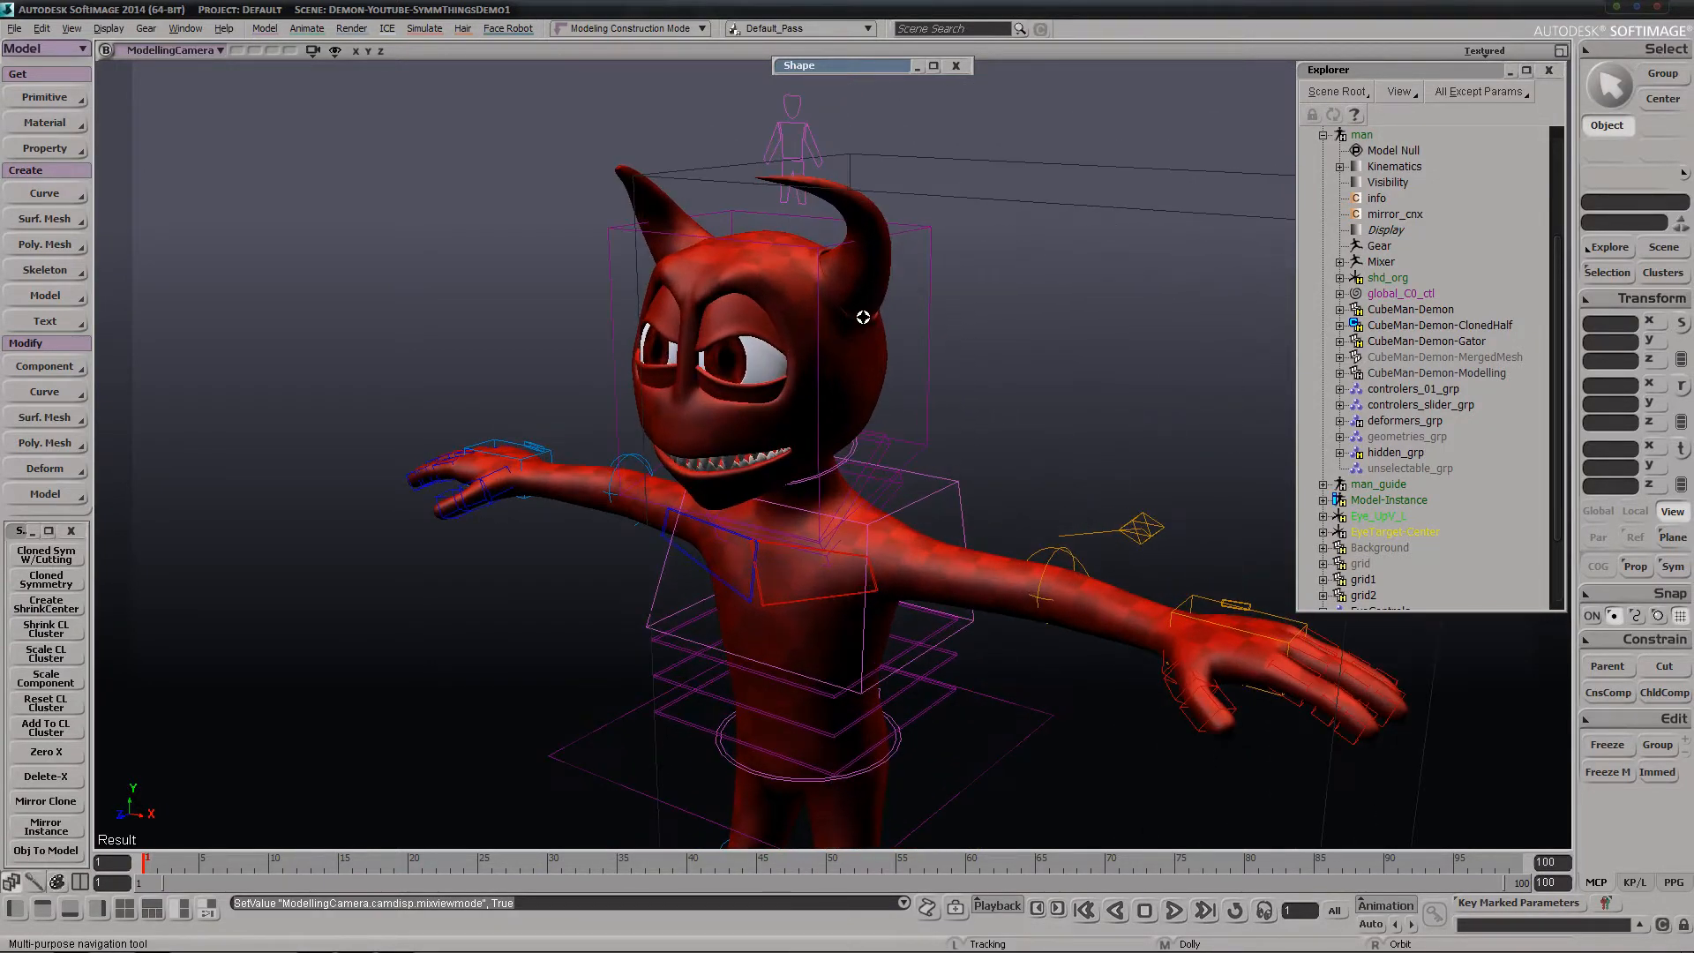
pyautogui.moveTo(862, 318); pyautogui.dragTo(877, 341)
pyautogui.moveTo(877, 340); pyautogui.dragTo(987, 217, button='right')
pyautogui.moveTo(998, 223); pyautogui.dragTo(1045, 278)
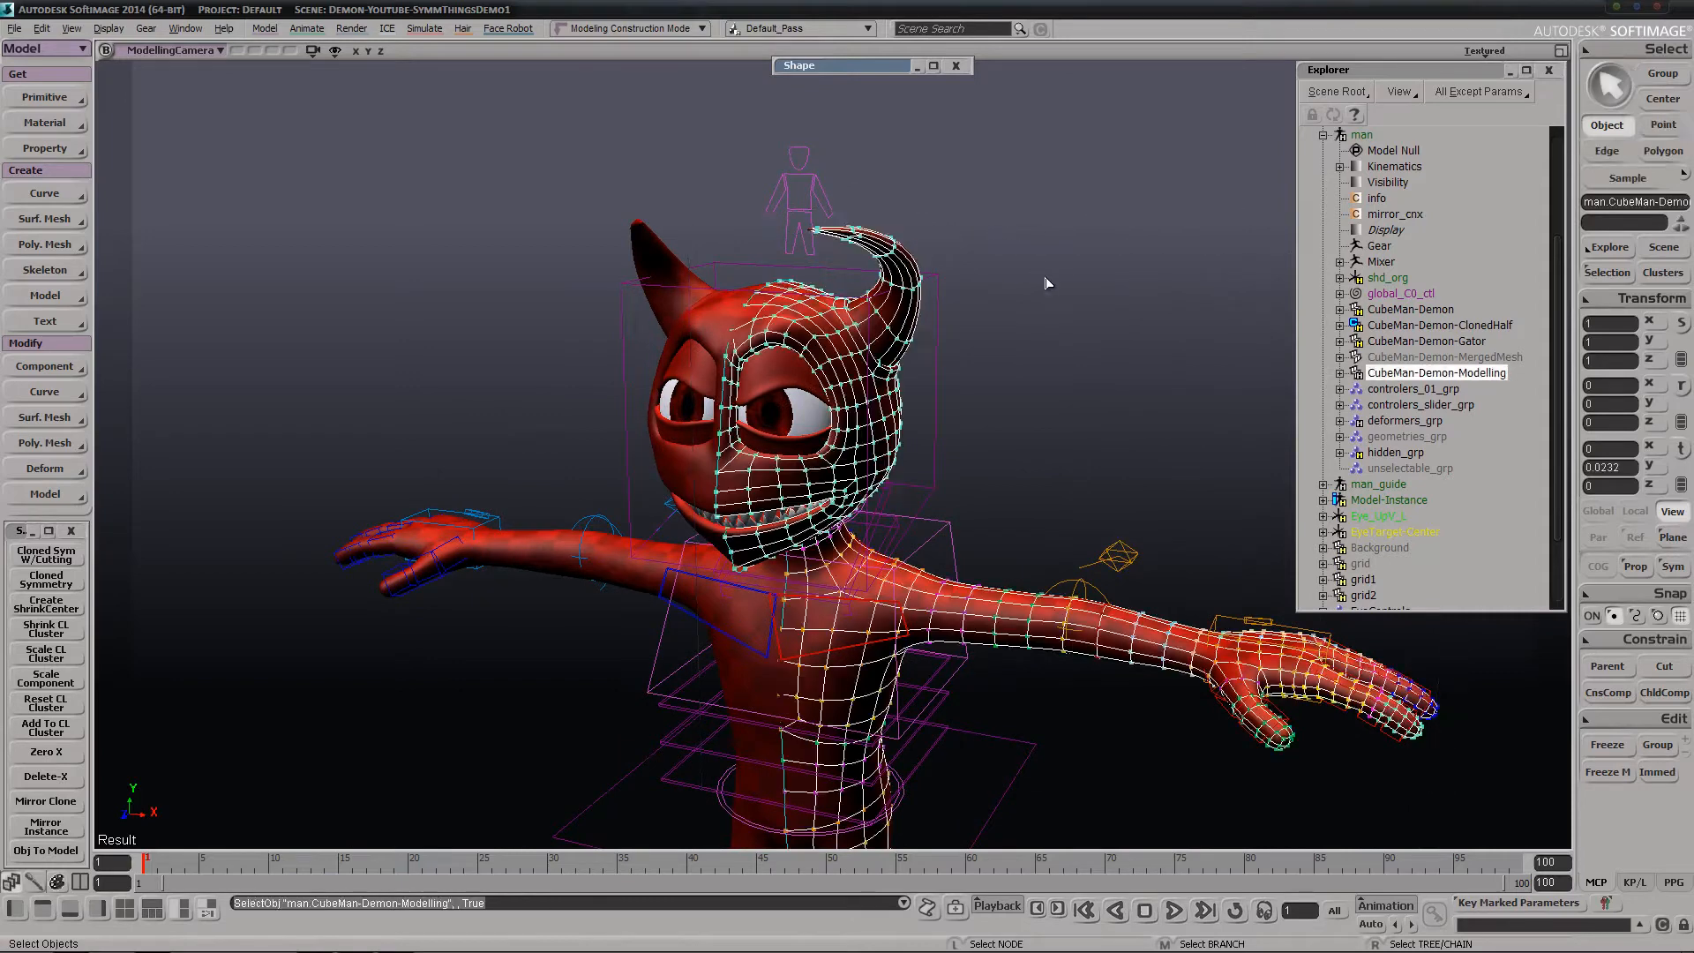
# Open the Display properties of the CubeMan-Demon-Modelling mesh and clear the selection to view the character unselected
pyautogui.click(1340, 374)
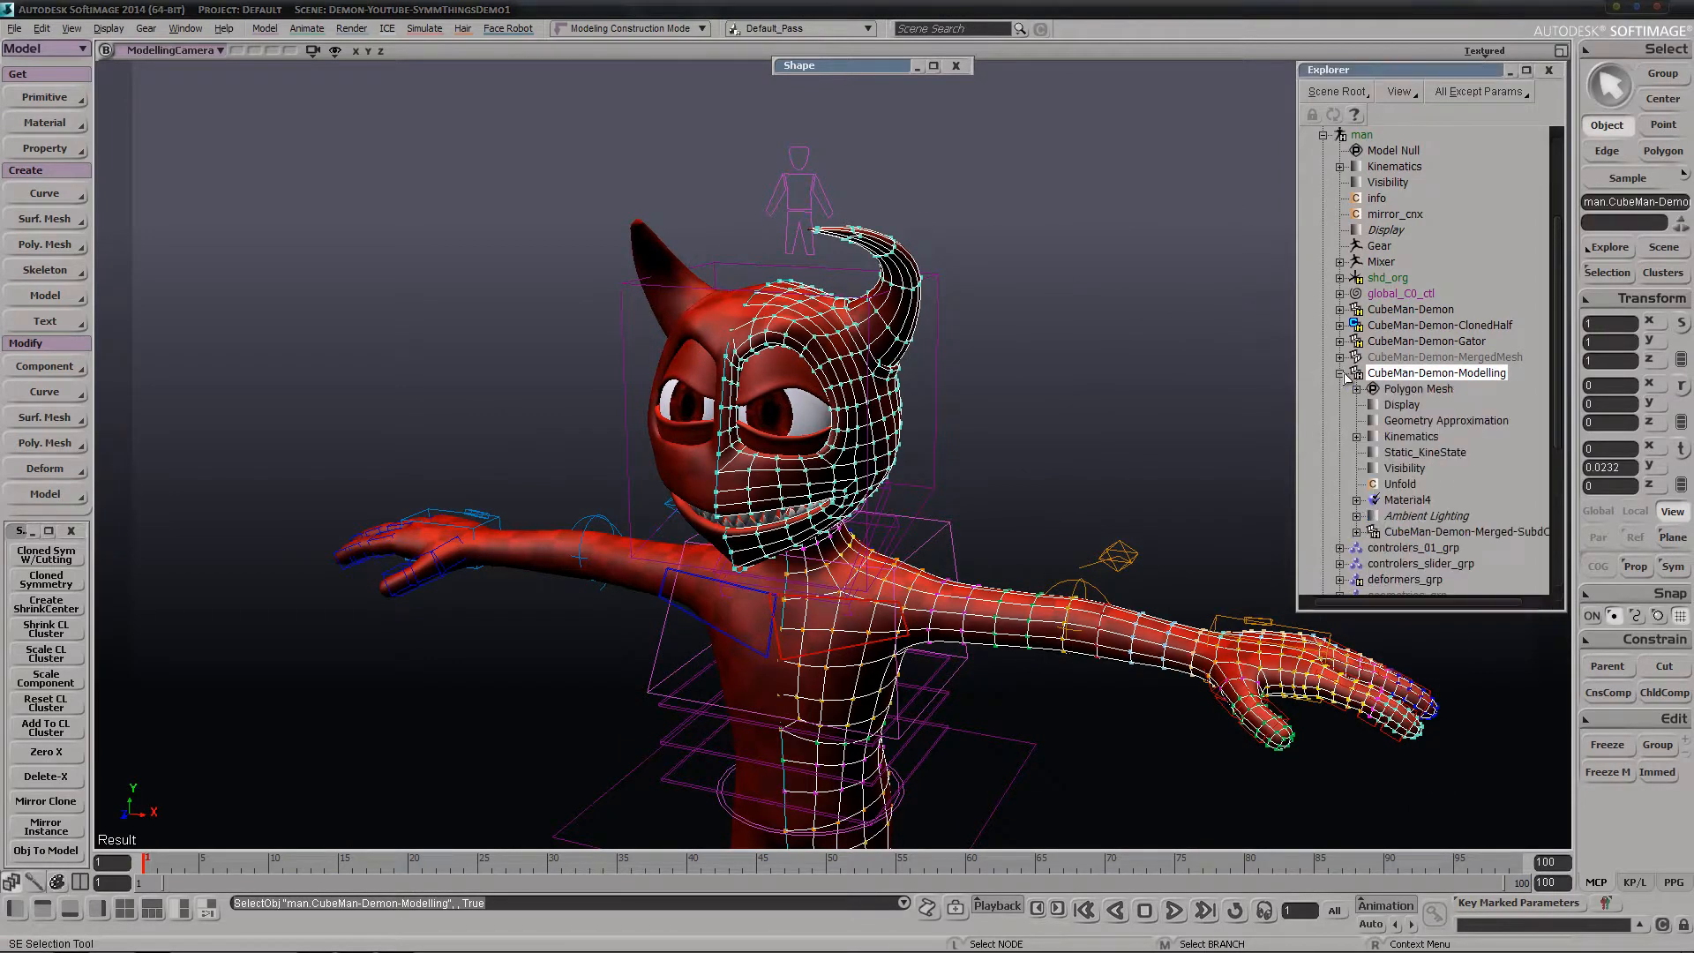
pyautogui.click(1374, 407)
pyautogui.press('s')
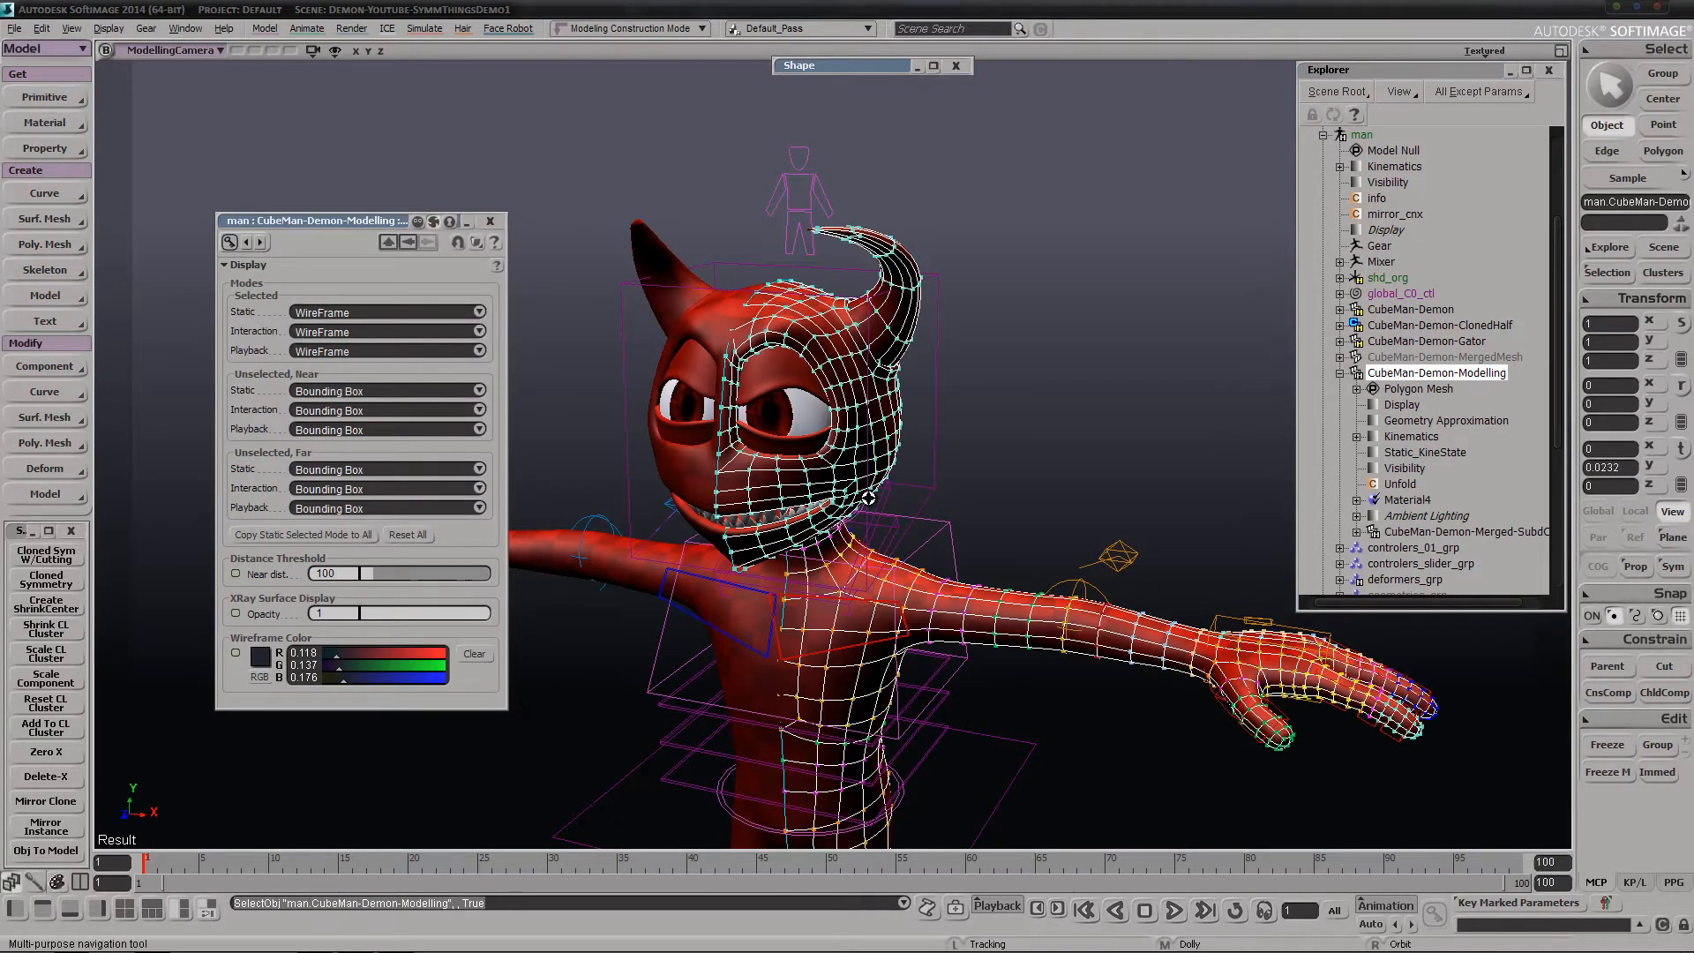
pyautogui.moveTo(806, 428); pyautogui.dragTo(952, 401, button='middle')
pyautogui.moveTo(876, 473); pyautogui.dragTo(922, 297)
pyautogui.click(1140, 268)
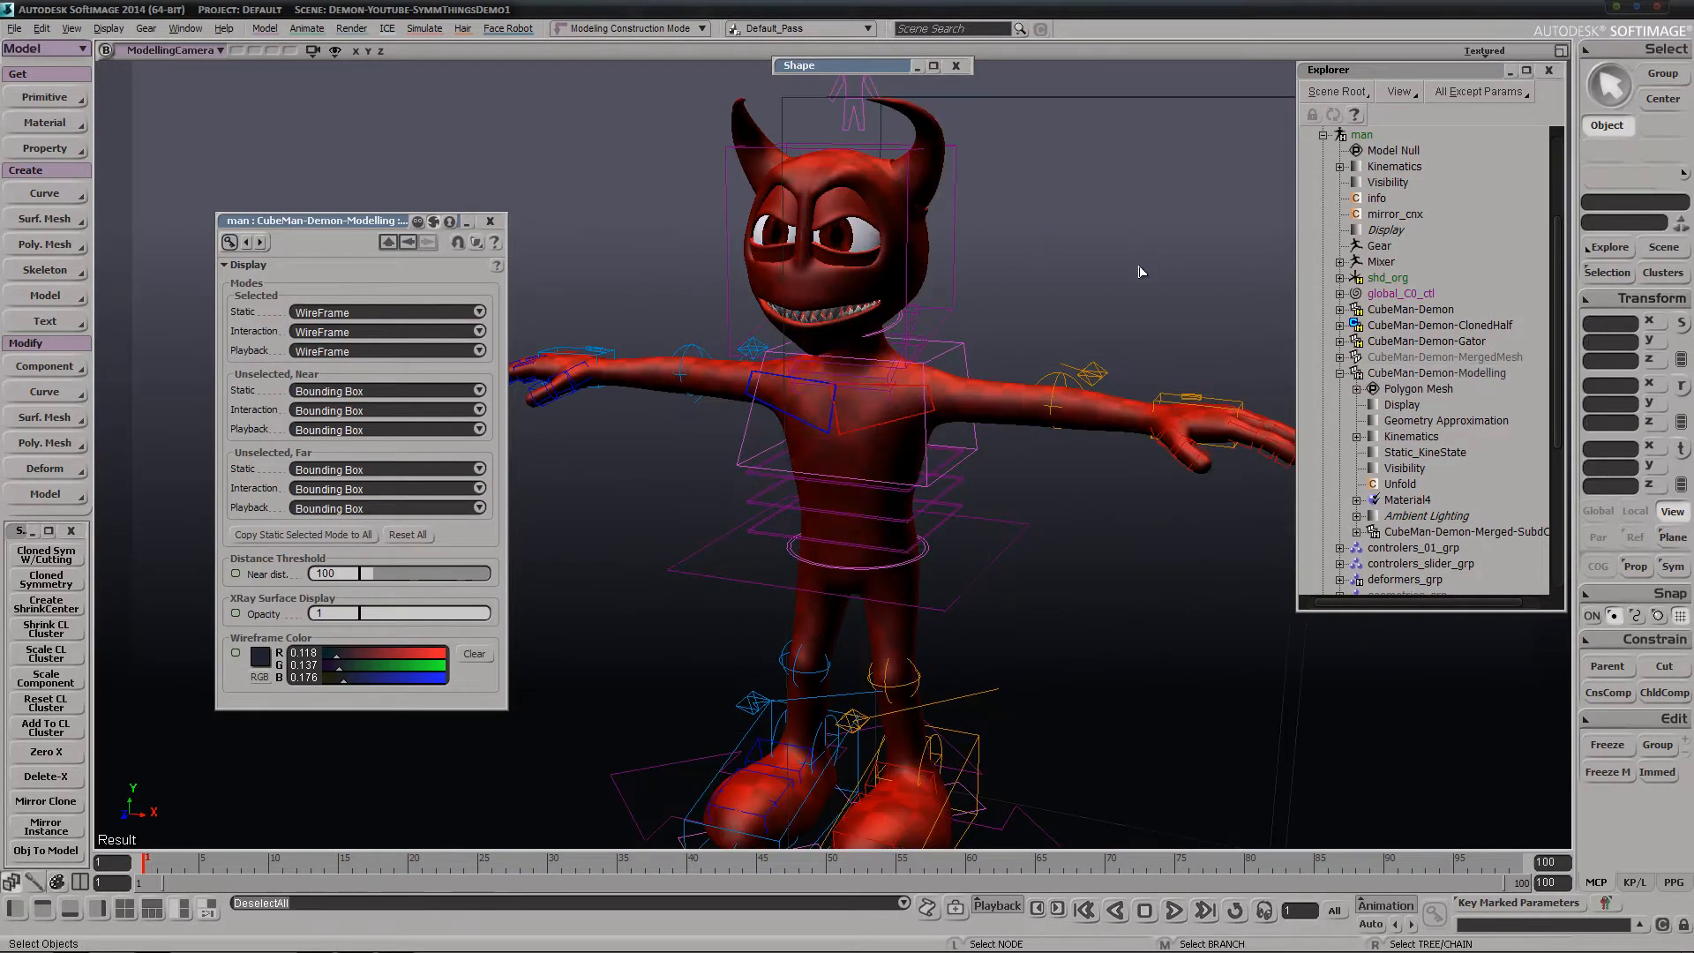
# Reselect the CubeMan-Demon-Modelling mesh and copy its static selected display mode to all of its display modes
pyautogui.press('s')
pyautogui.moveTo(955, 401); pyautogui.dragTo(945, 333, button='middle')
pyautogui.moveTo(1021, 132); pyautogui.dragTo(1097, 256)
pyautogui.click(1101, 352)
pyautogui.click(1092, 327)
pyautogui.moveTo(1070, 163); pyautogui.dragTo(1100, 265)
pyautogui.click(1041, 247)
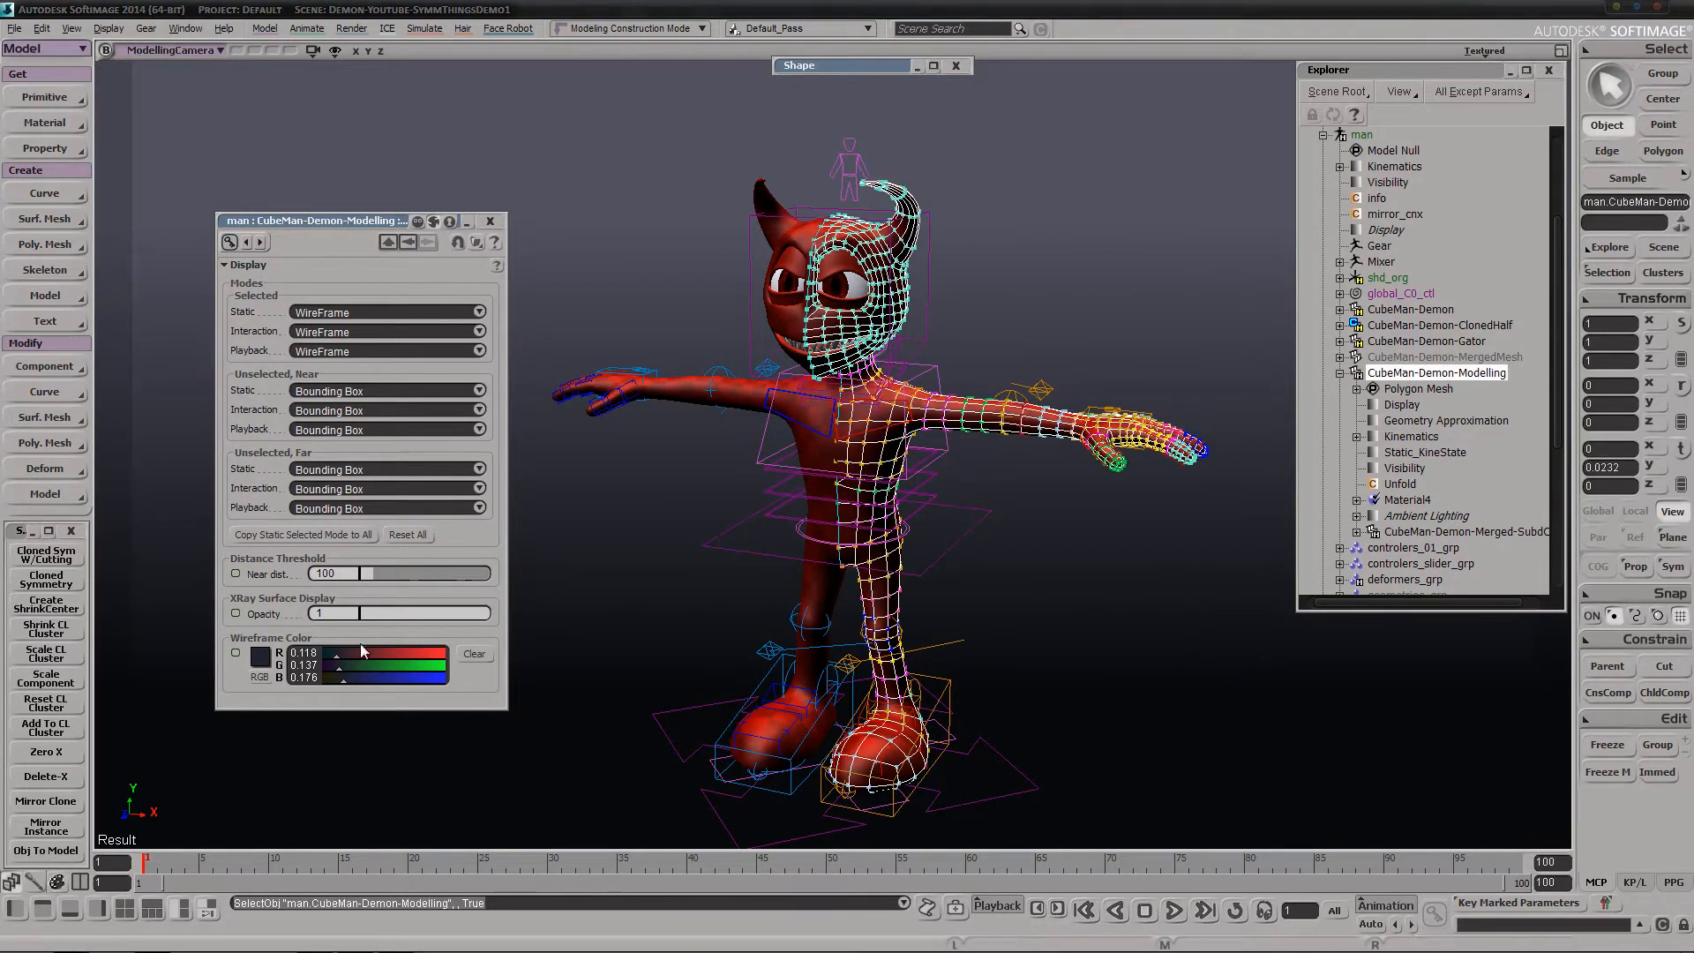
pyautogui.click(275, 533)
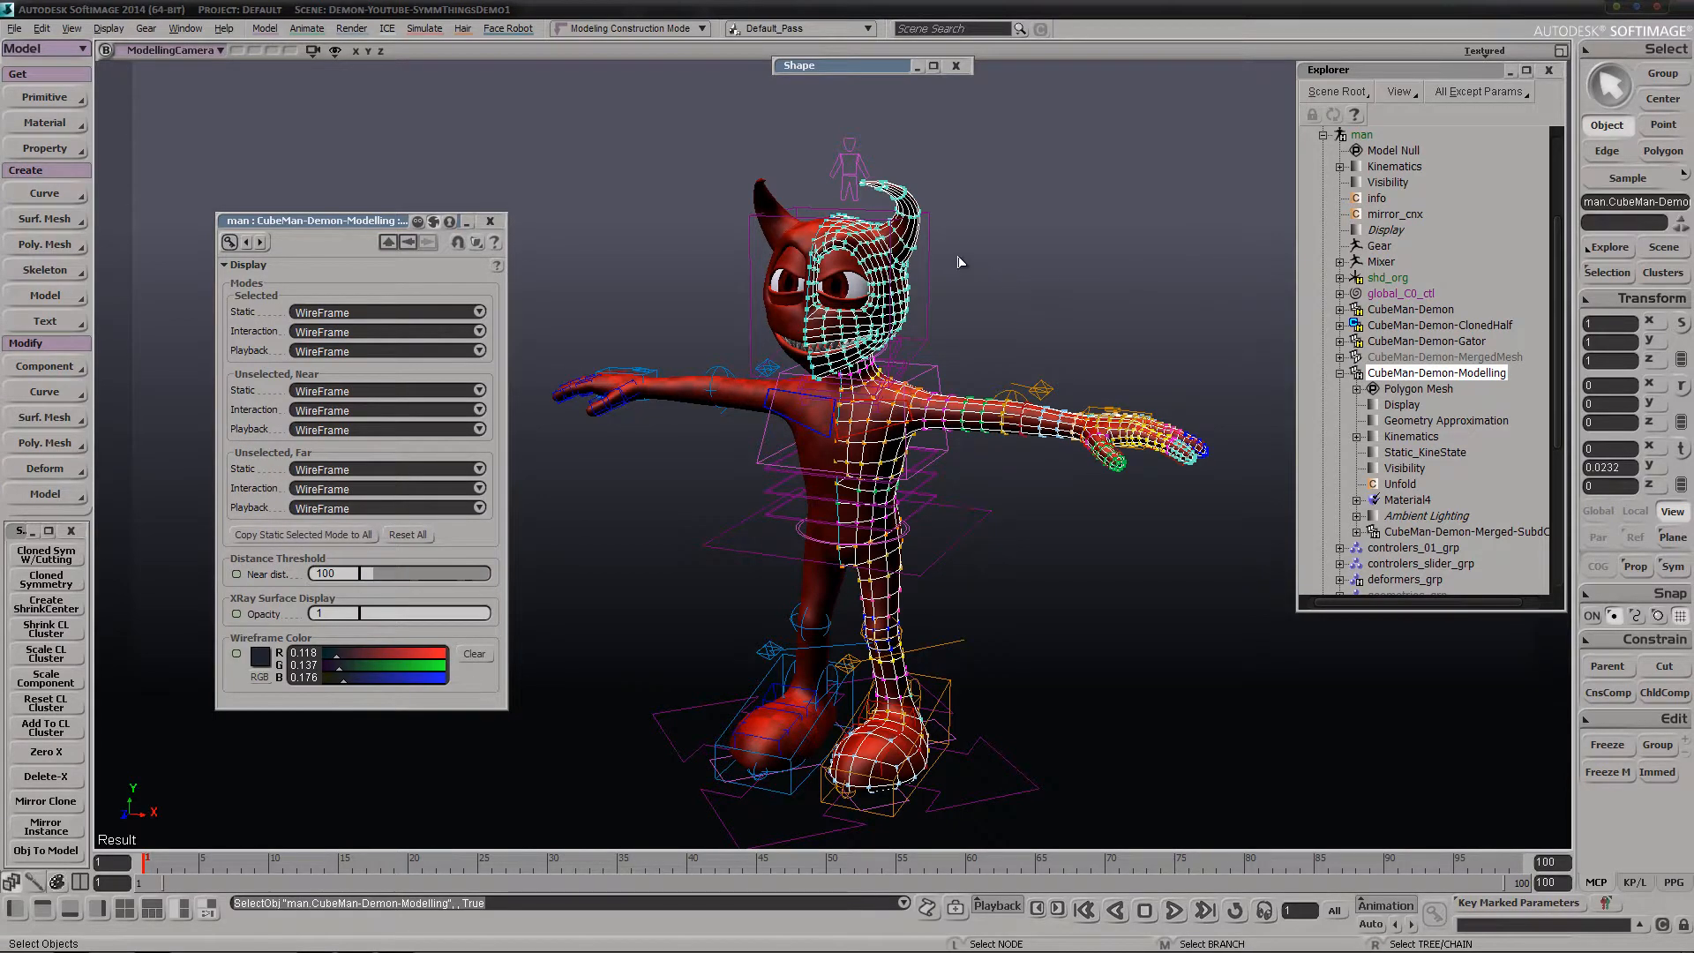
# Examine the deselected half mesh from several angles, reselect it, and toggle its visibility twice
pyautogui.click(994, 304)
pyautogui.press('s')
pyautogui.moveTo(993, 384); pyautogui.dragTo(1012, 555, button='right')
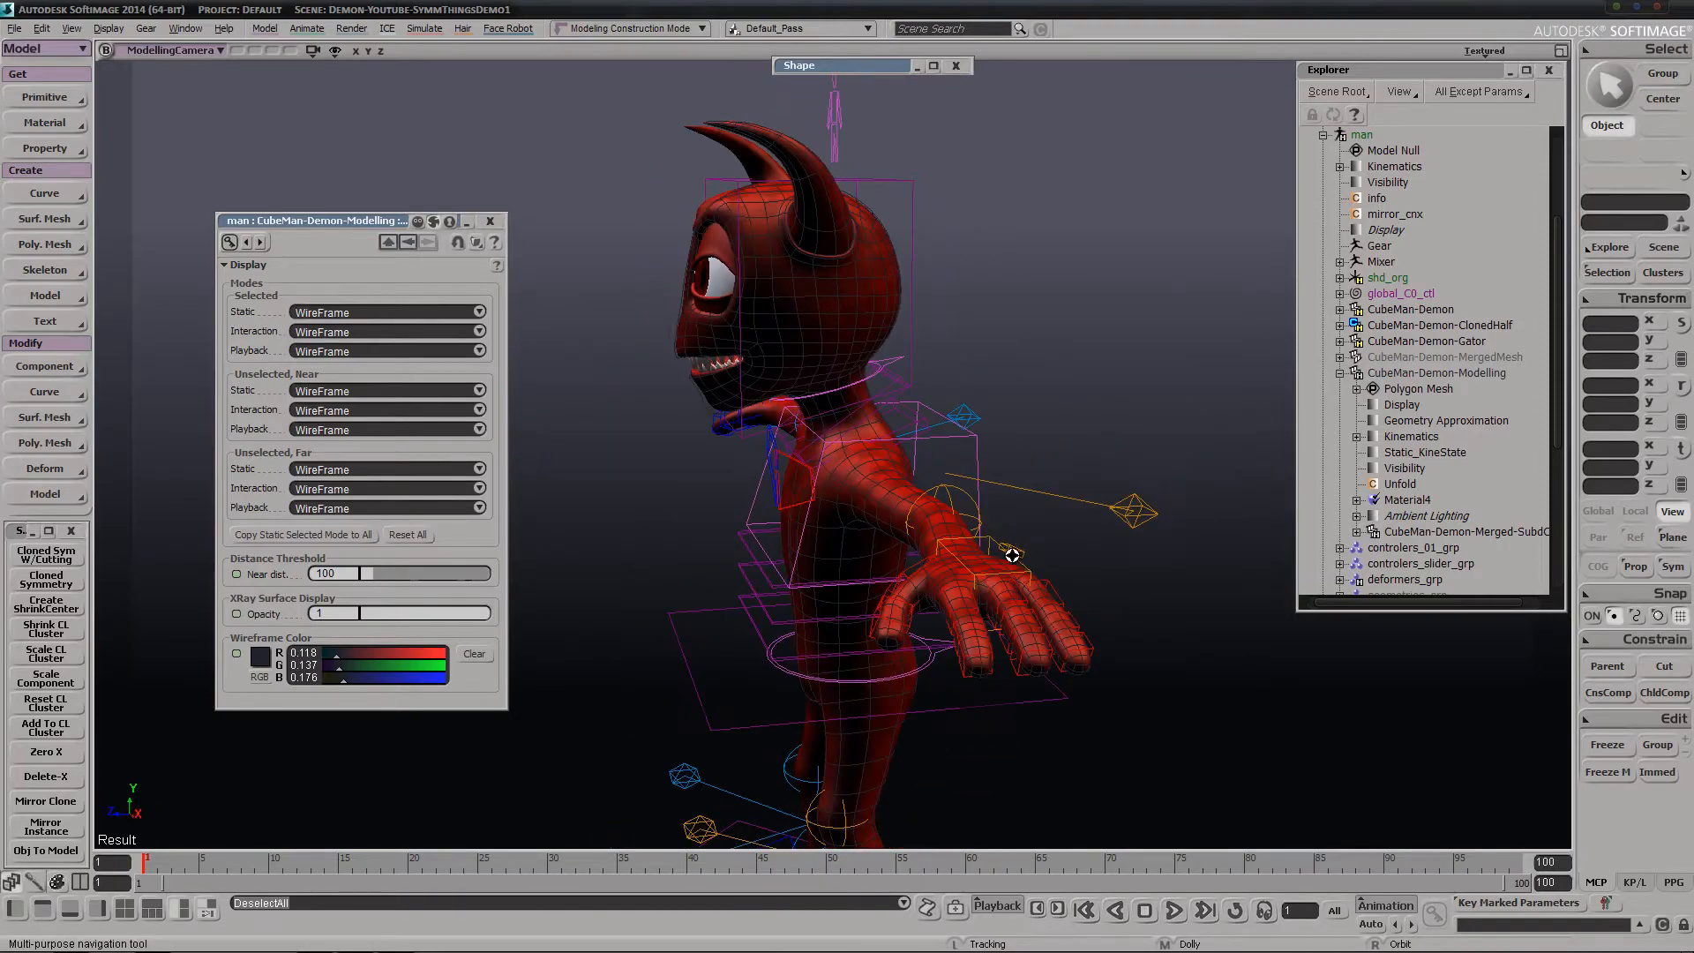
pyautogui.moveTo(1014, 454); pyautogui.dragTo(945, 491, button='right')
pyautogui.press('space')
pyautogui.click(948, 494)
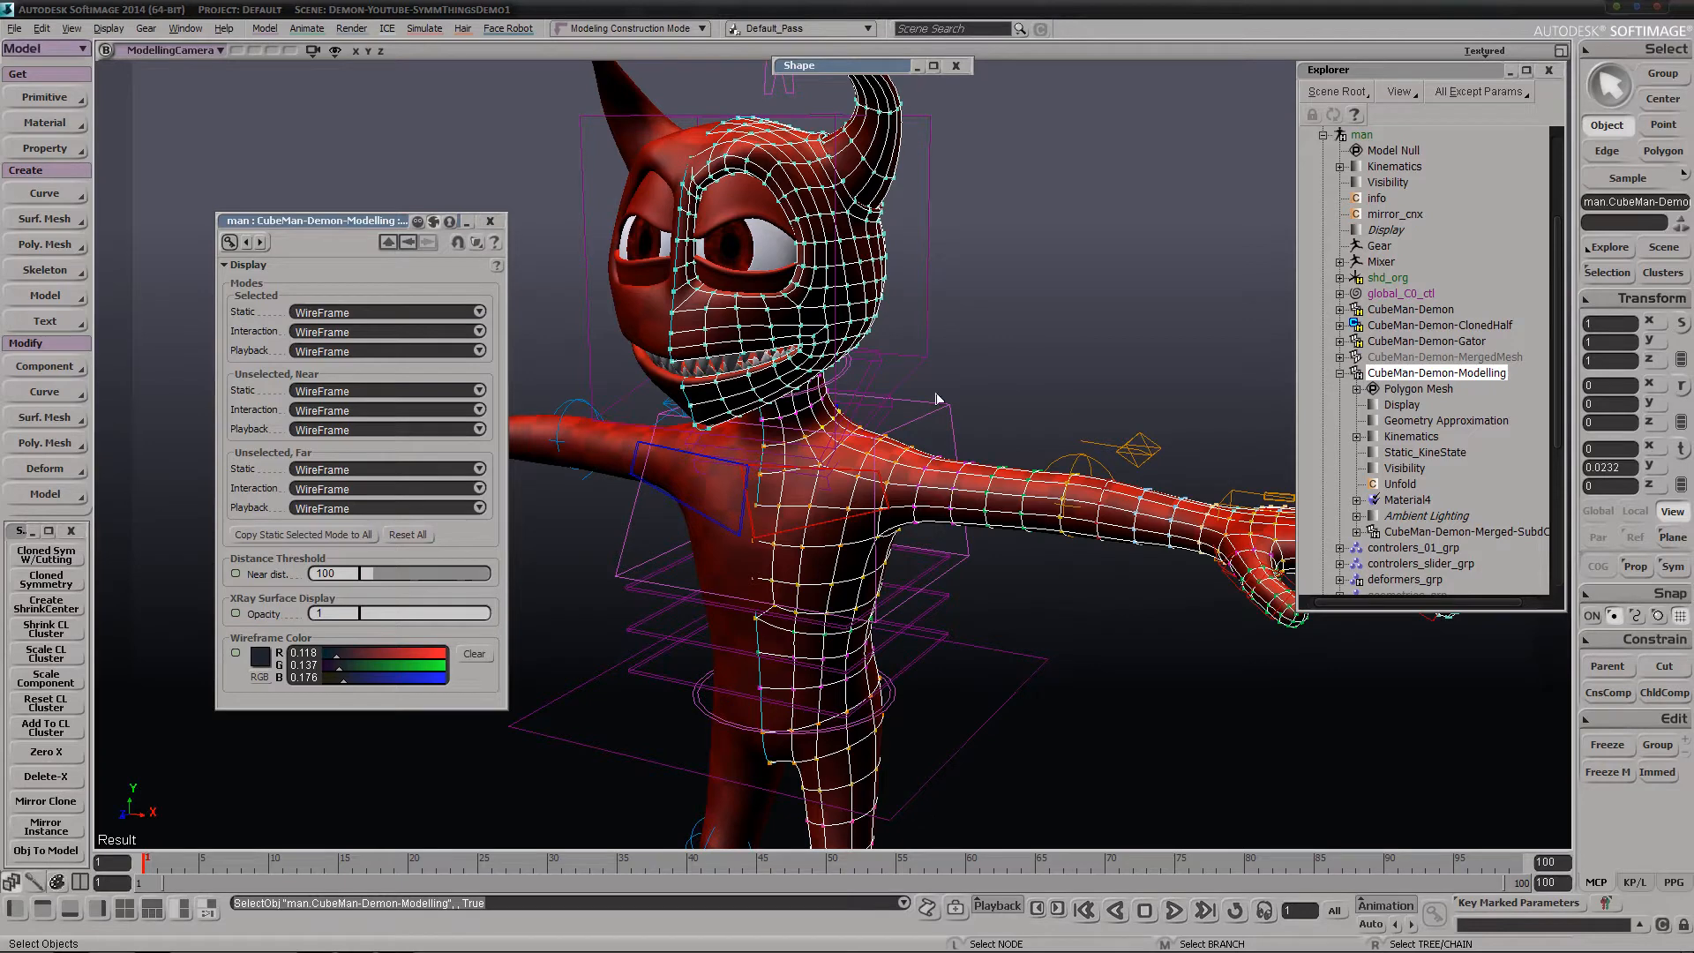
pyautogui.press('h')
pyautogui.press('h')
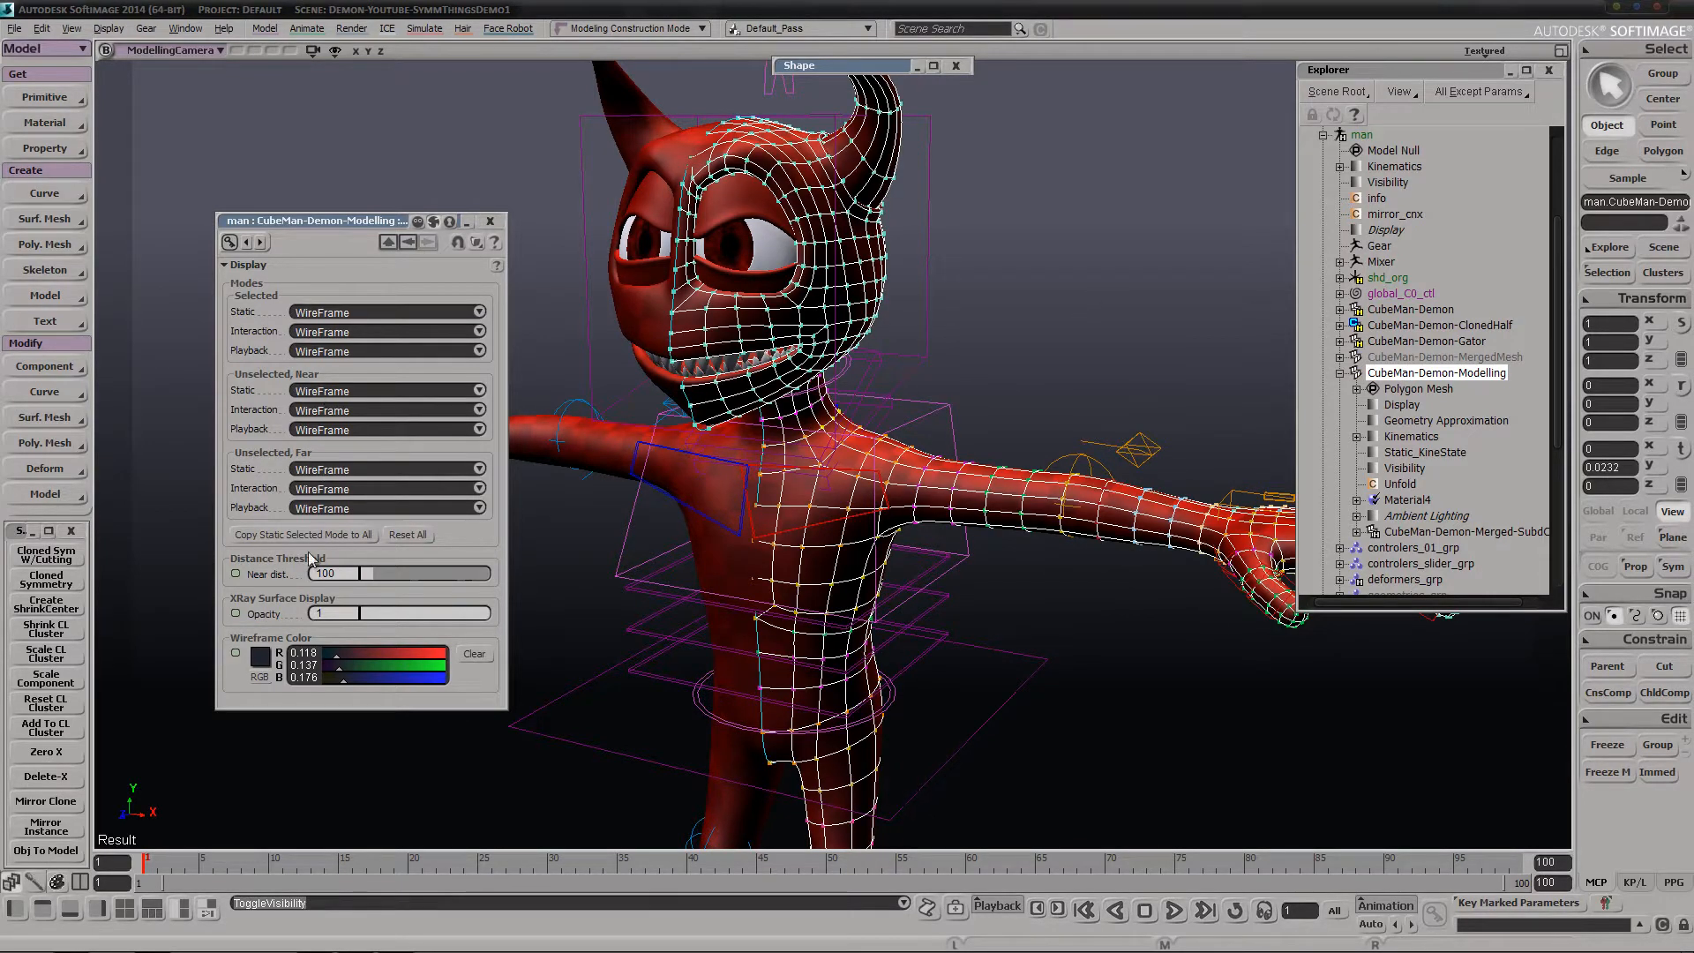
# Undo the display mode copy on the CubeMan-Demon-Modelling mesh
pyautogui.hotkey('ctrl', 'z')
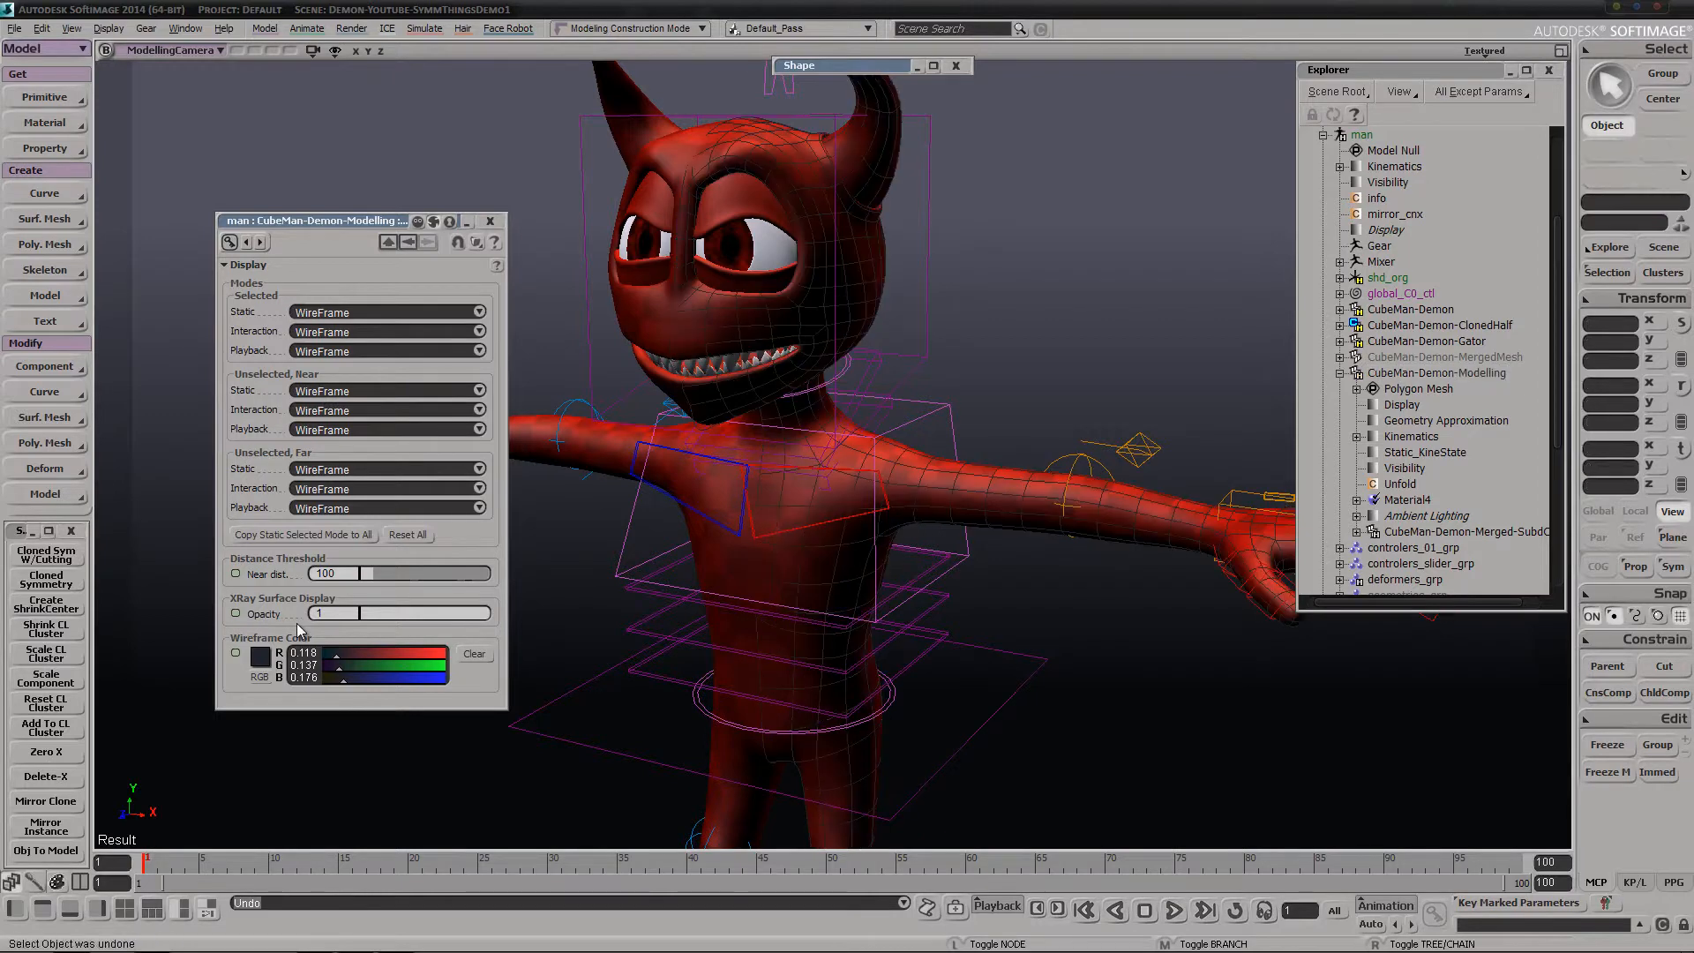
pyautogui.hotkey('ctrl', 'z')
pyautogui.hotkey('ctrl', 'z')
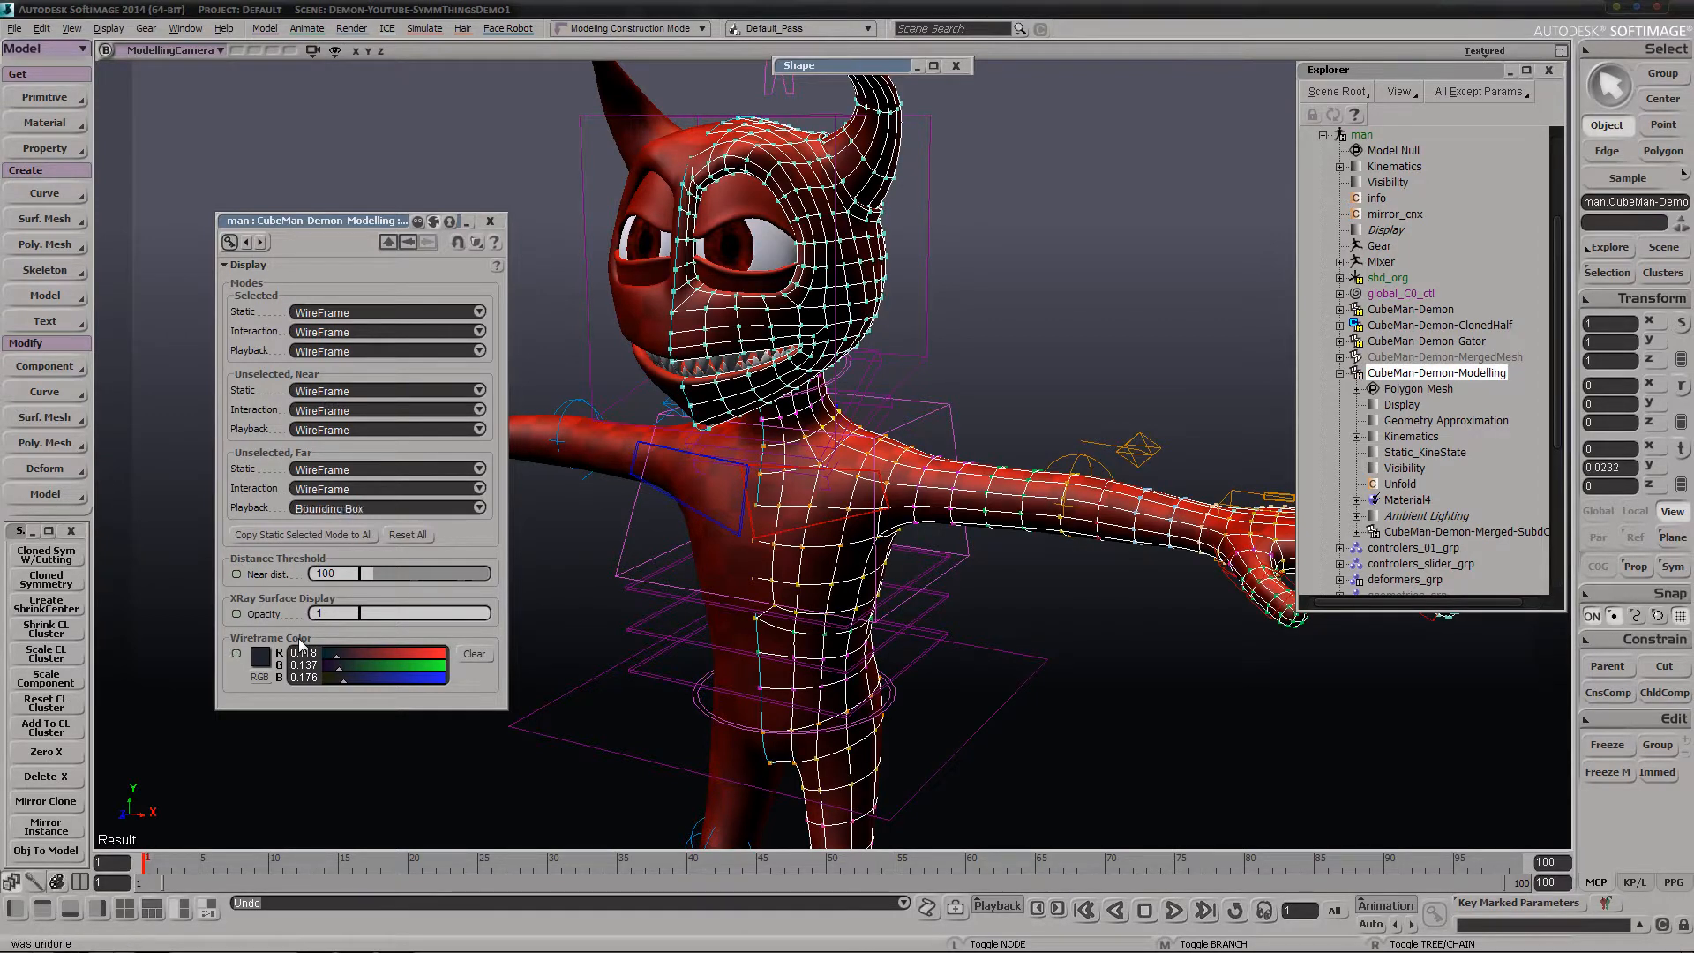
pyautogui.hotkey('ctrl', 'z')
pyautogui.hotkey('ctrl', 'z')
pyautogui.hotkey('ctrl', 'z')
pyautogui.hotkey('ctrl', 'z')
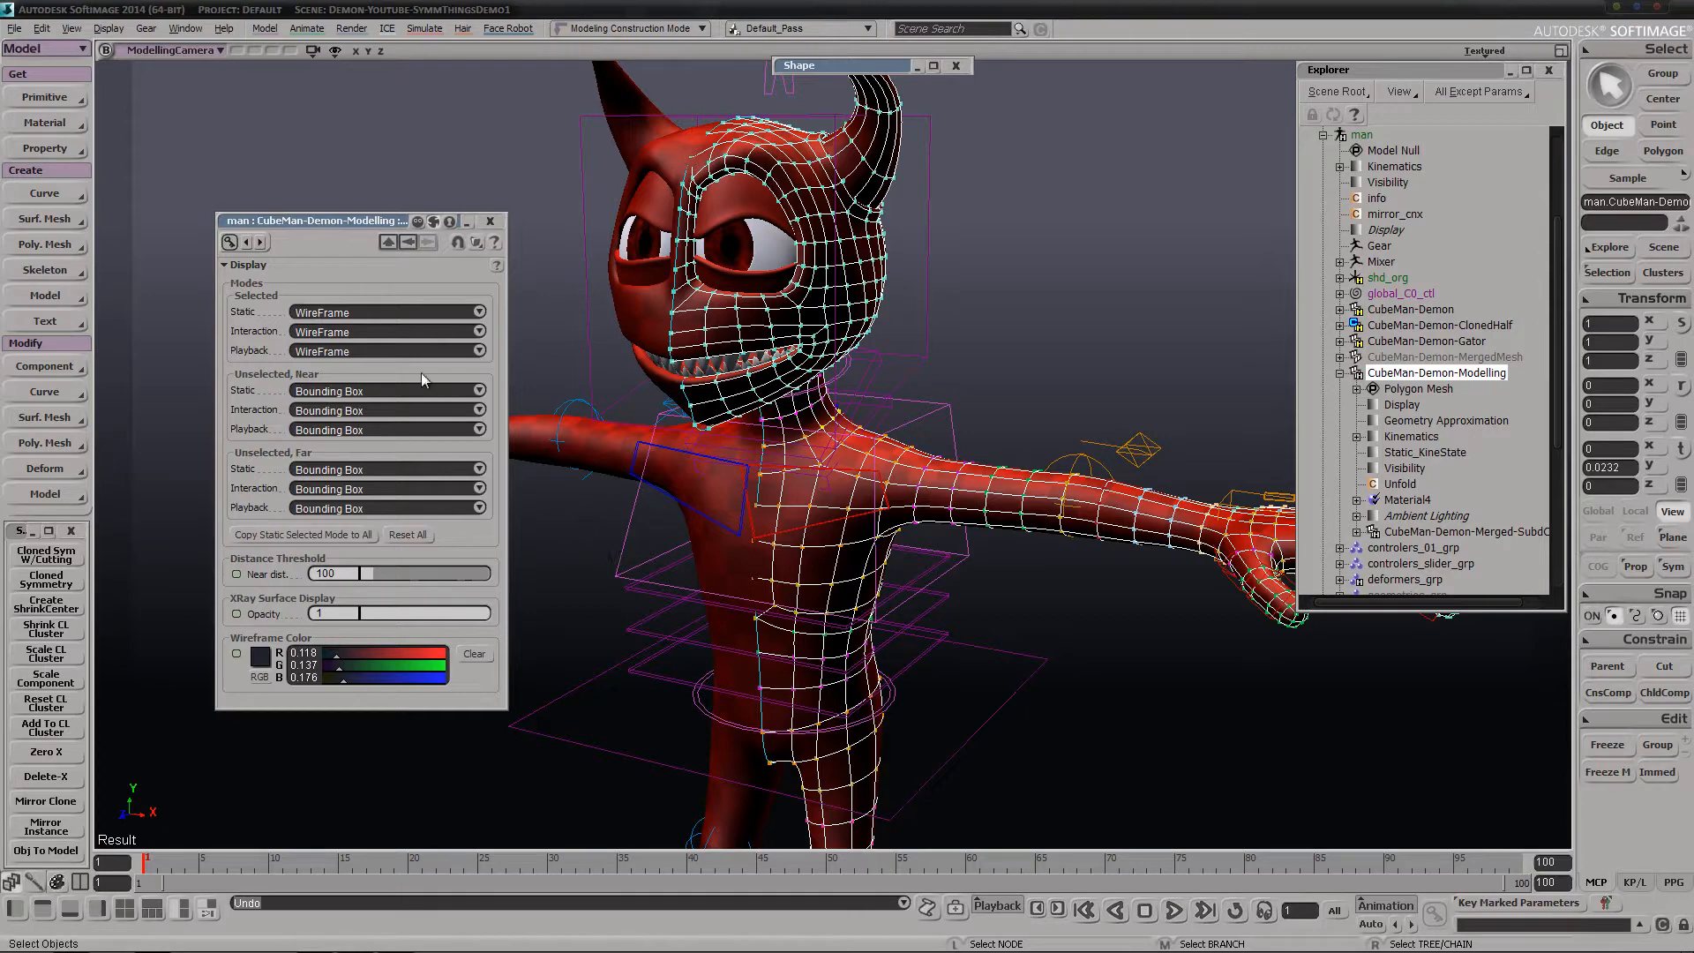
# Set the Unselected, Near display modes for Static and Interaction to WireFrame on the CubeMan-Demon-Modelling mesh
pyautogui.click(408, 392)
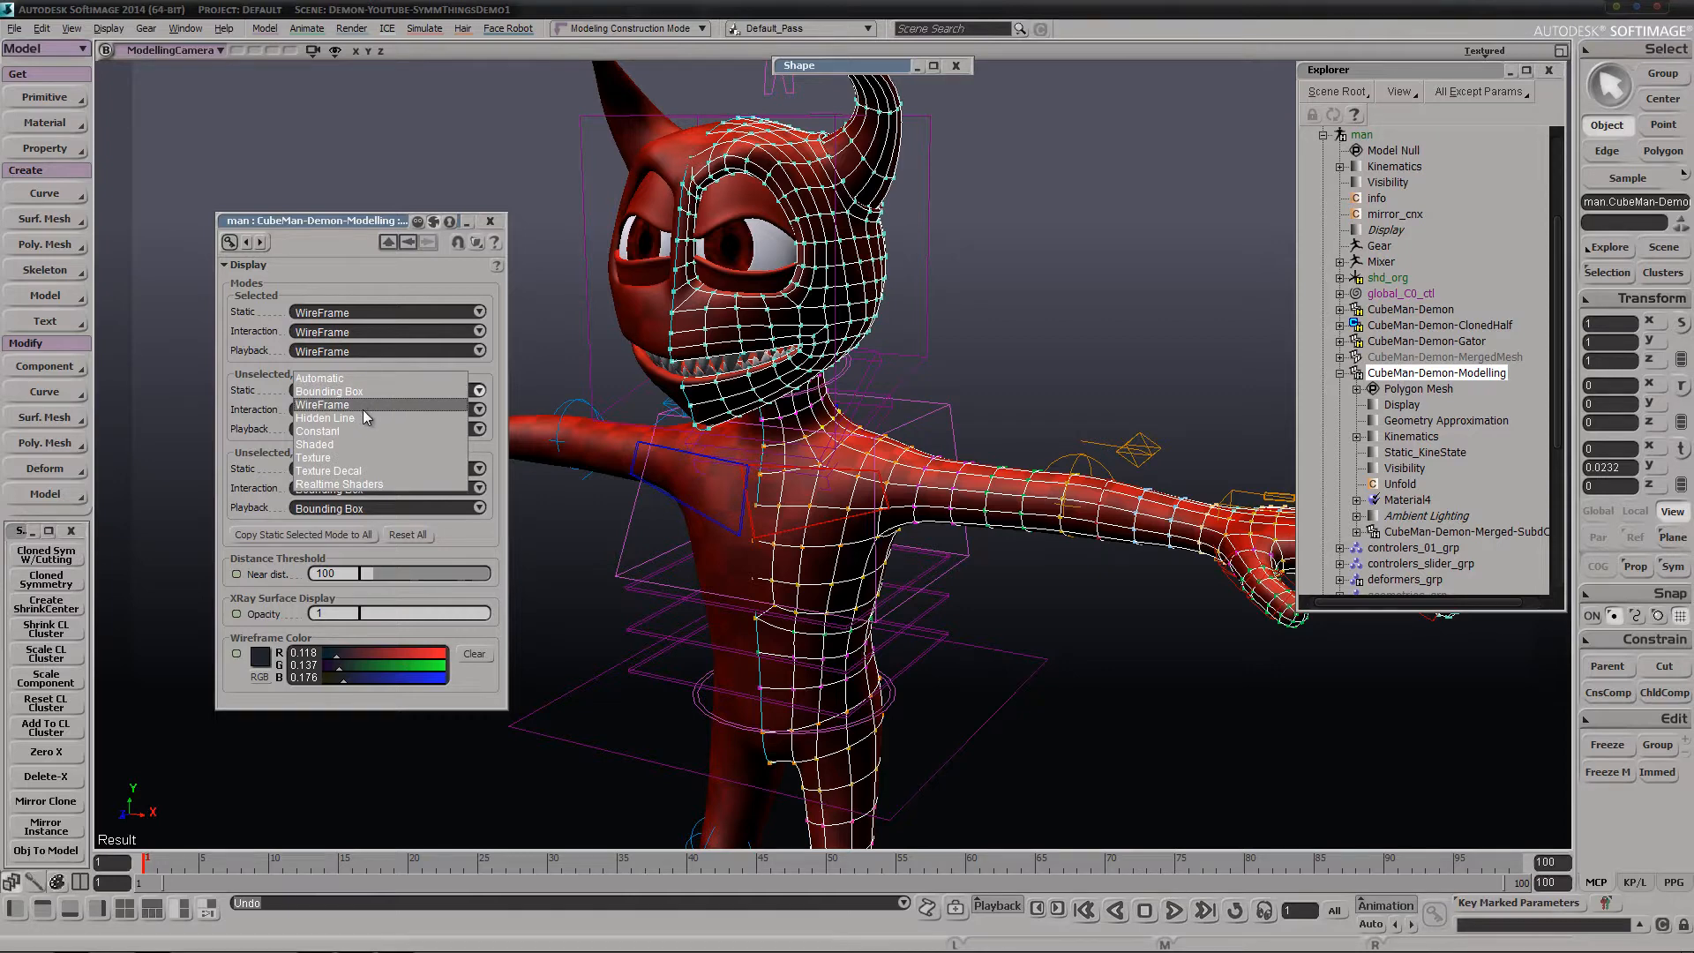
pyautogui.click(362, 408)
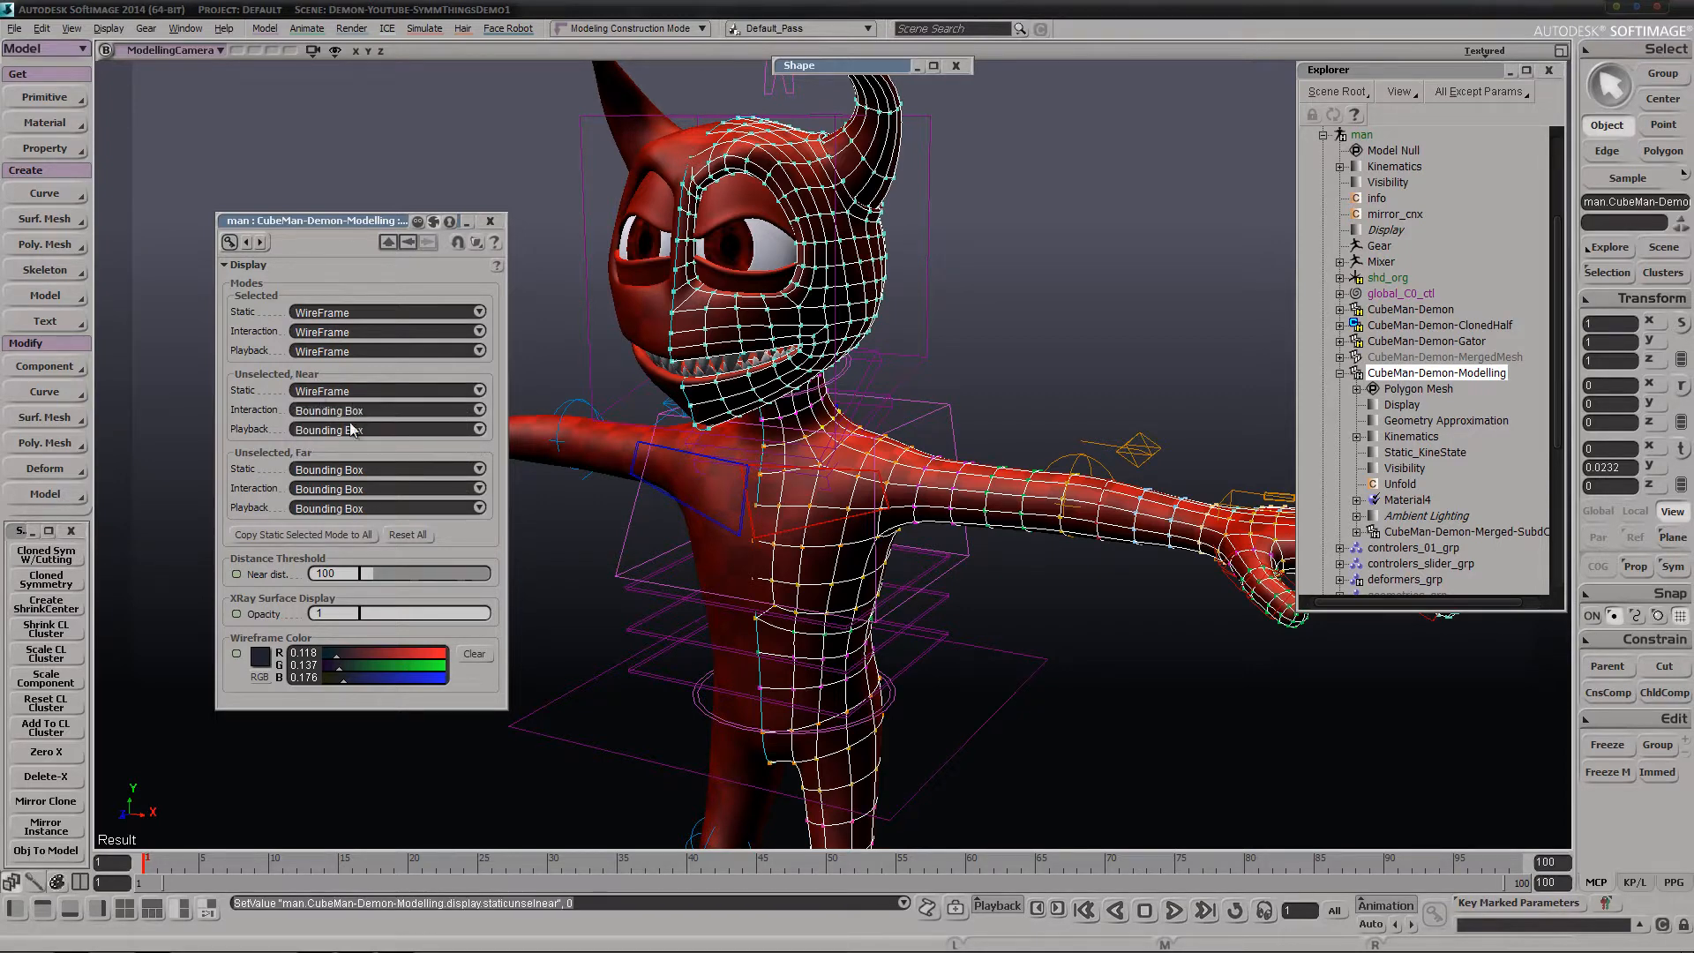
pyautogui.click(353, 428)
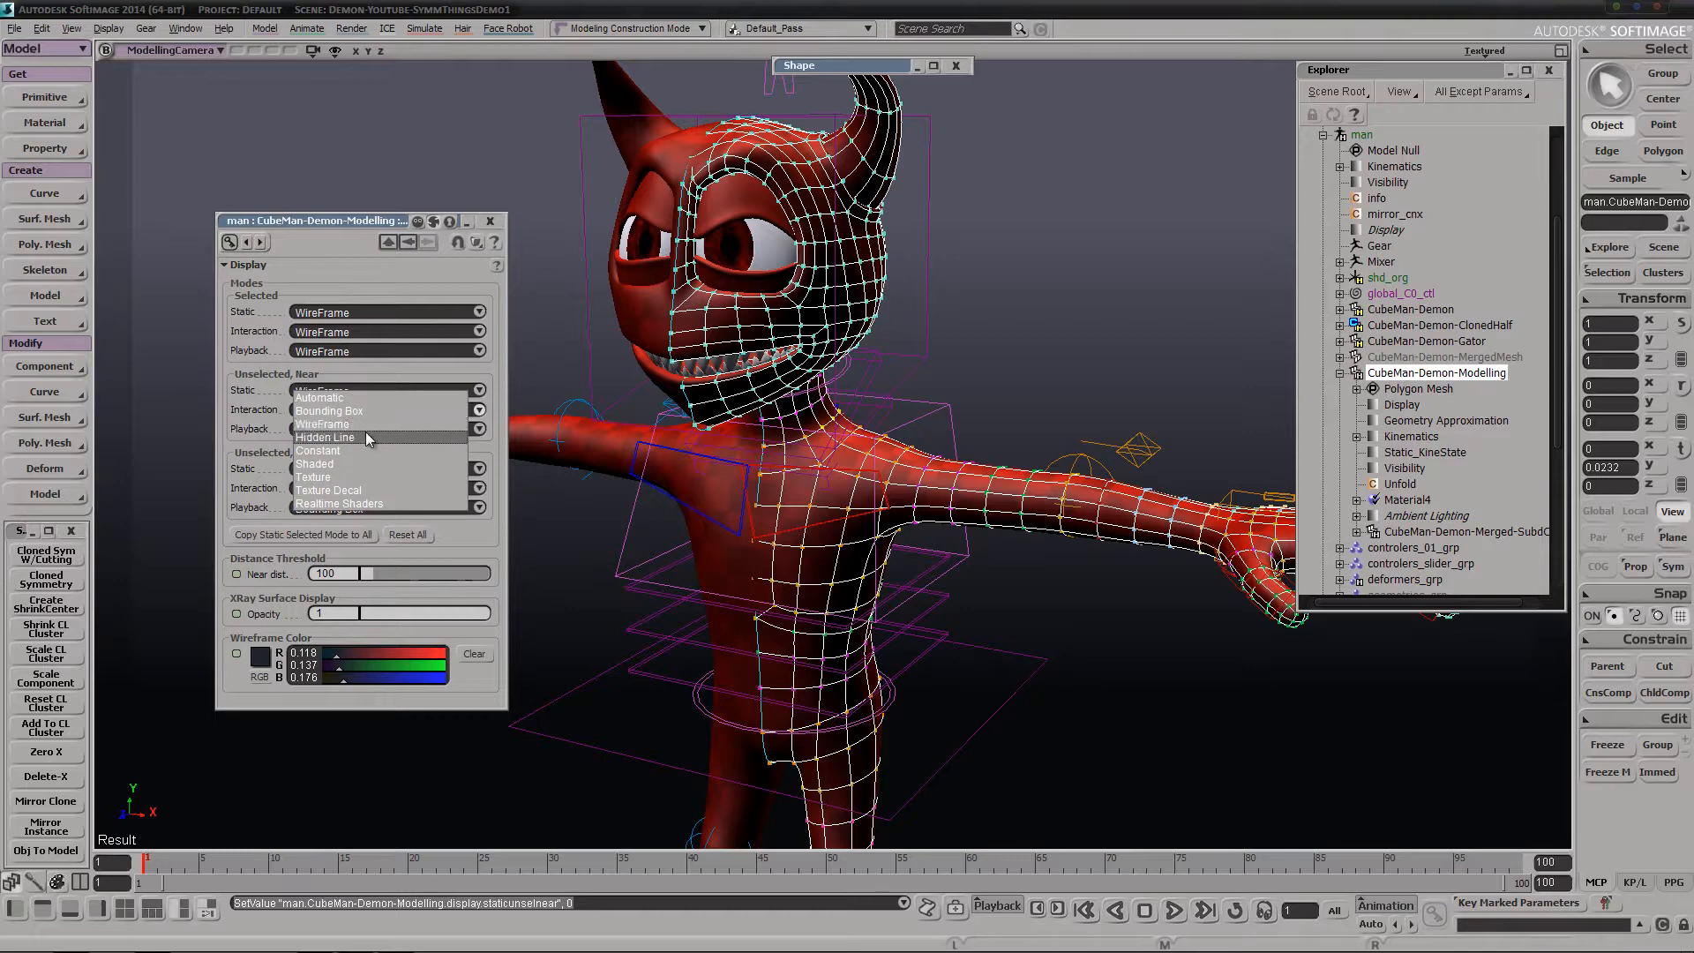
pyautogui.click(356, 423)
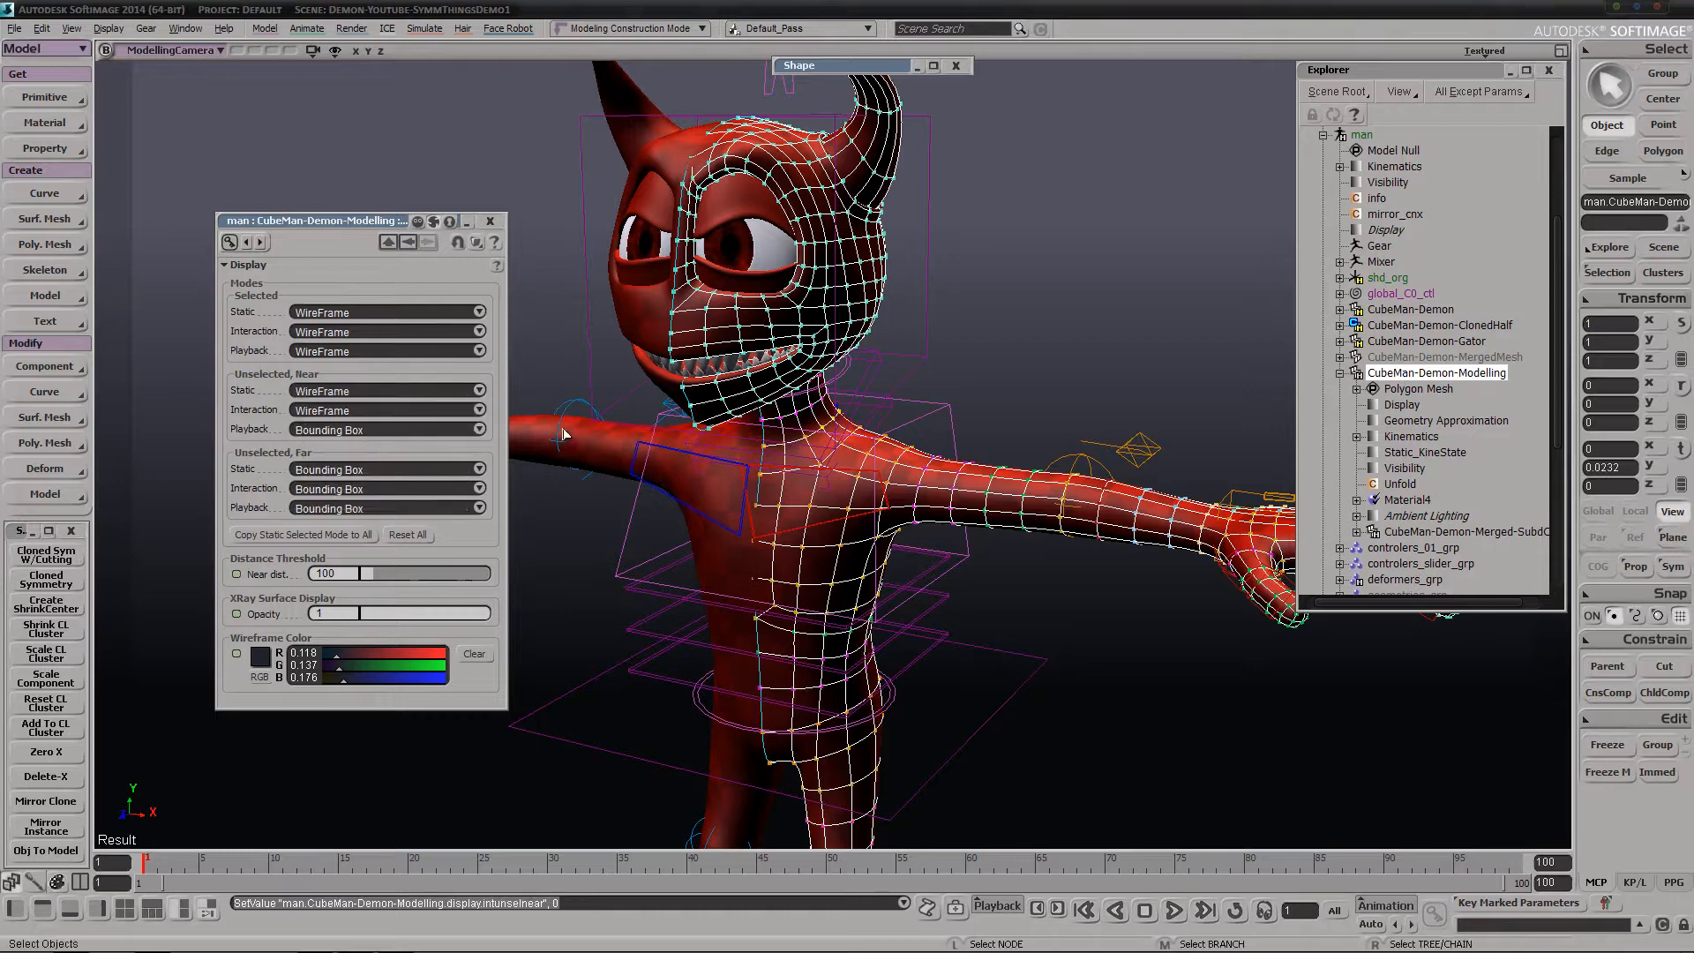
# Clear the selection and set the modelling mesh's near distance threshold to 14.286
pyautogui.click(1184, 364)
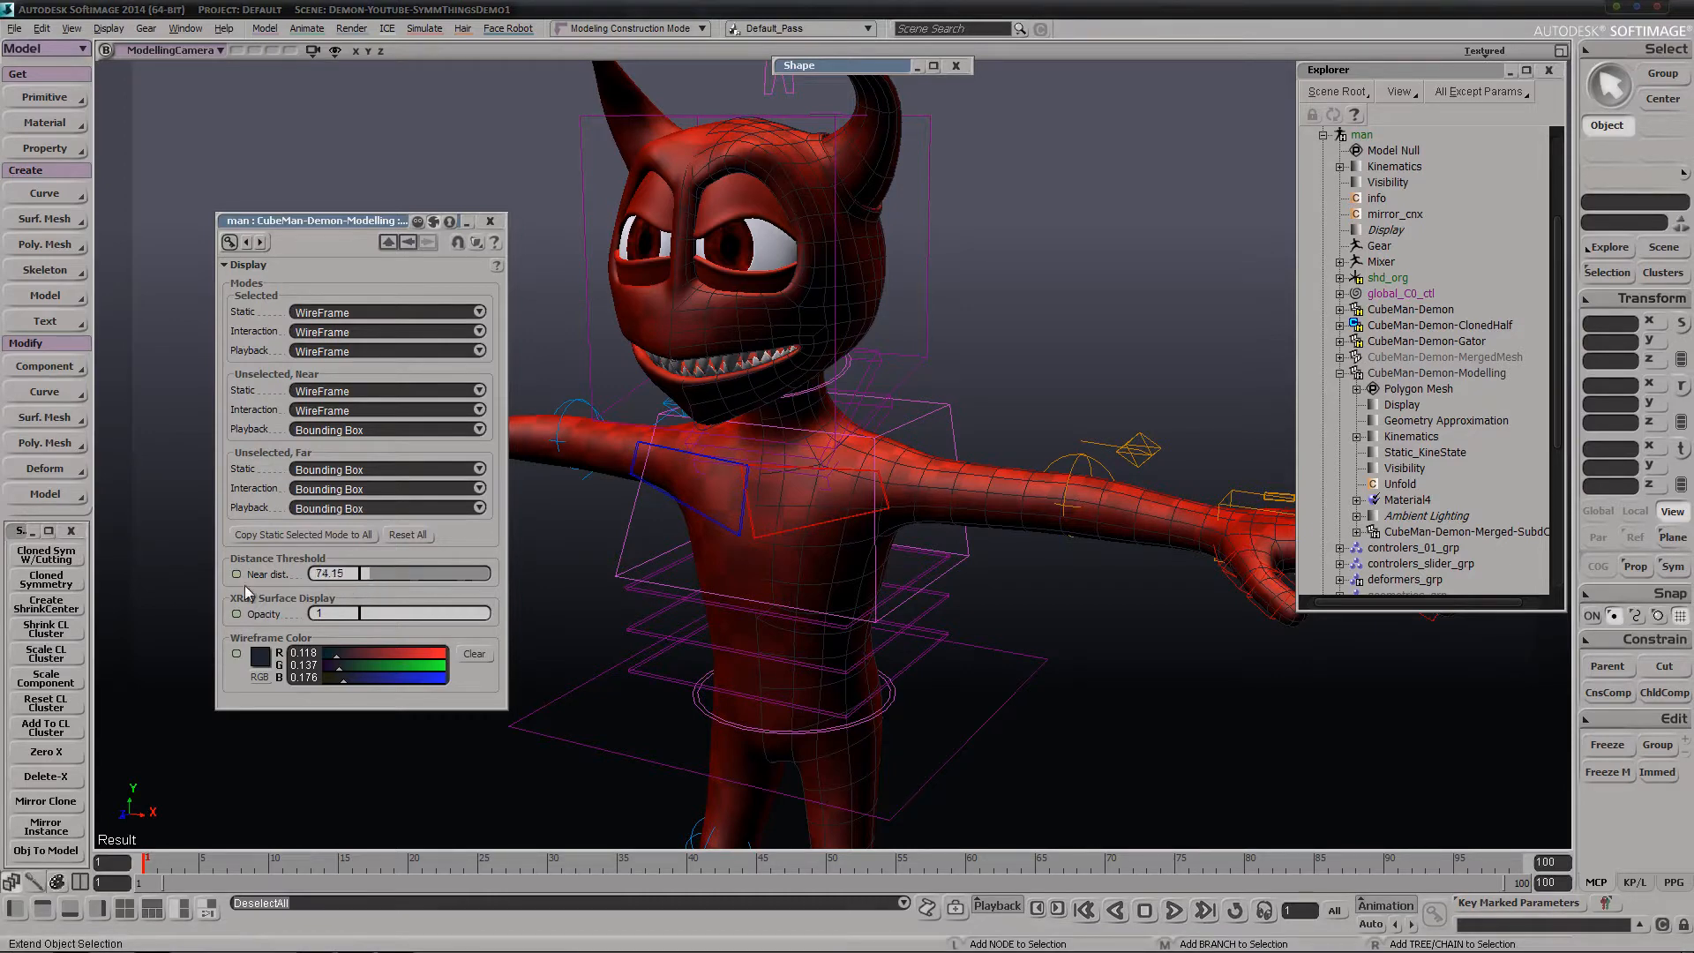
pyautogui.moveTo(245, 585); pyautogui.dragTo(150, 595)
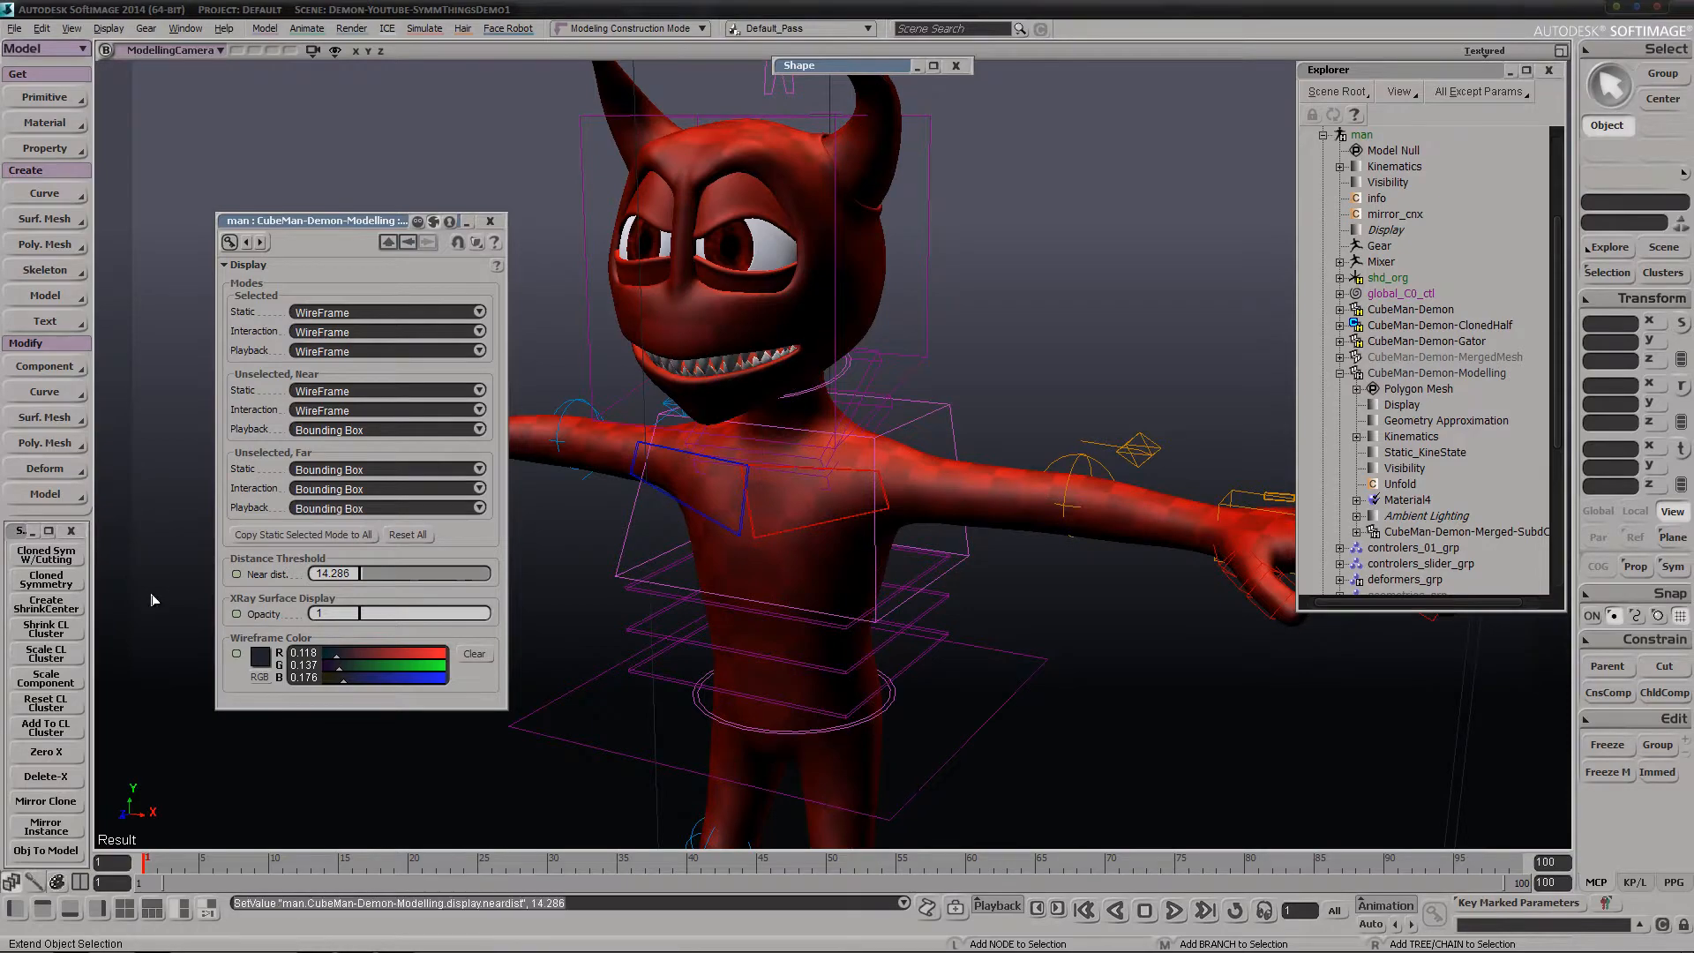
pyautogui.press('s')
pyautogui.moveTo(914, 338); pyautogui.dragTo(711, 416, button='middle')
pyautogui.moveTo(759, 331); pyautogui.dragTo(697, 491)
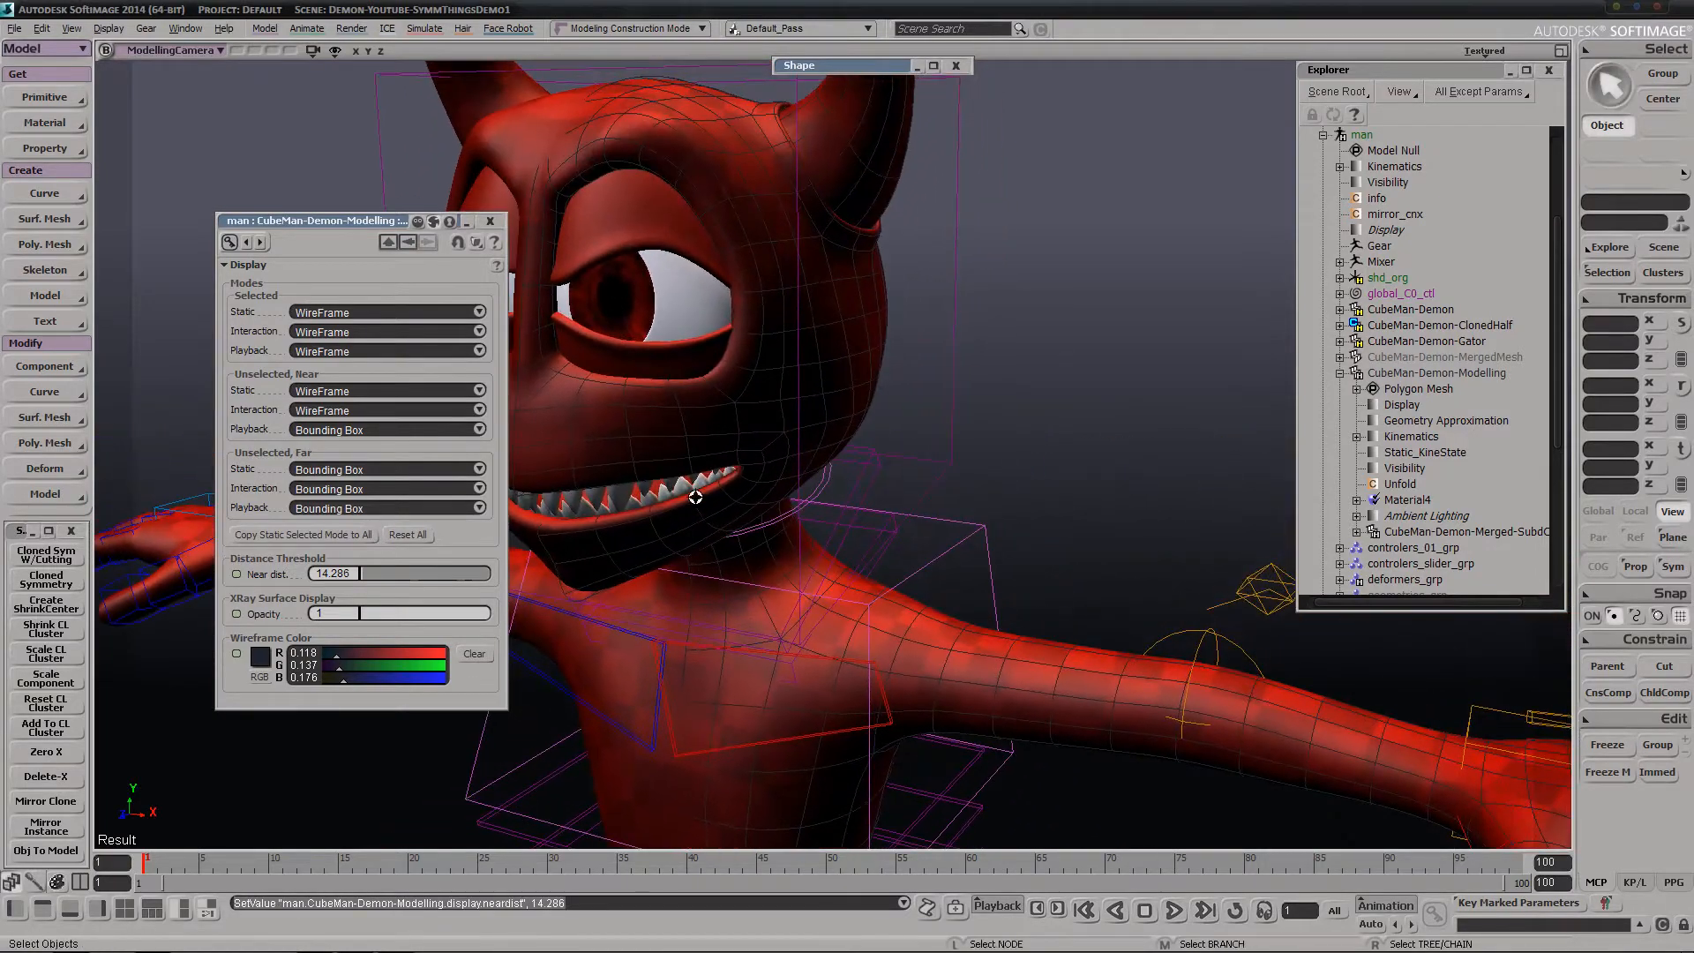
# Examine the half mesh's unselected display at near and far camera distances, and close the Display property page
pyautogui.moveTo(696, 492); pyautogui.dragTo(957, 322, button='middle')
pyautogui.moveTo(951, 450); pyautogui.dragTo(829, 506, button='right')
pyautogui.moveTo(829, 506); pyautogui.dragTo(717, 582, button='middle')
pyautogui.moveTo(808, 566); pyautogui.dragTo(764, 579, button='right')
pyautogui.moveTo(764, 578); pyautogui.dragTo(1179, 183, button='middle')
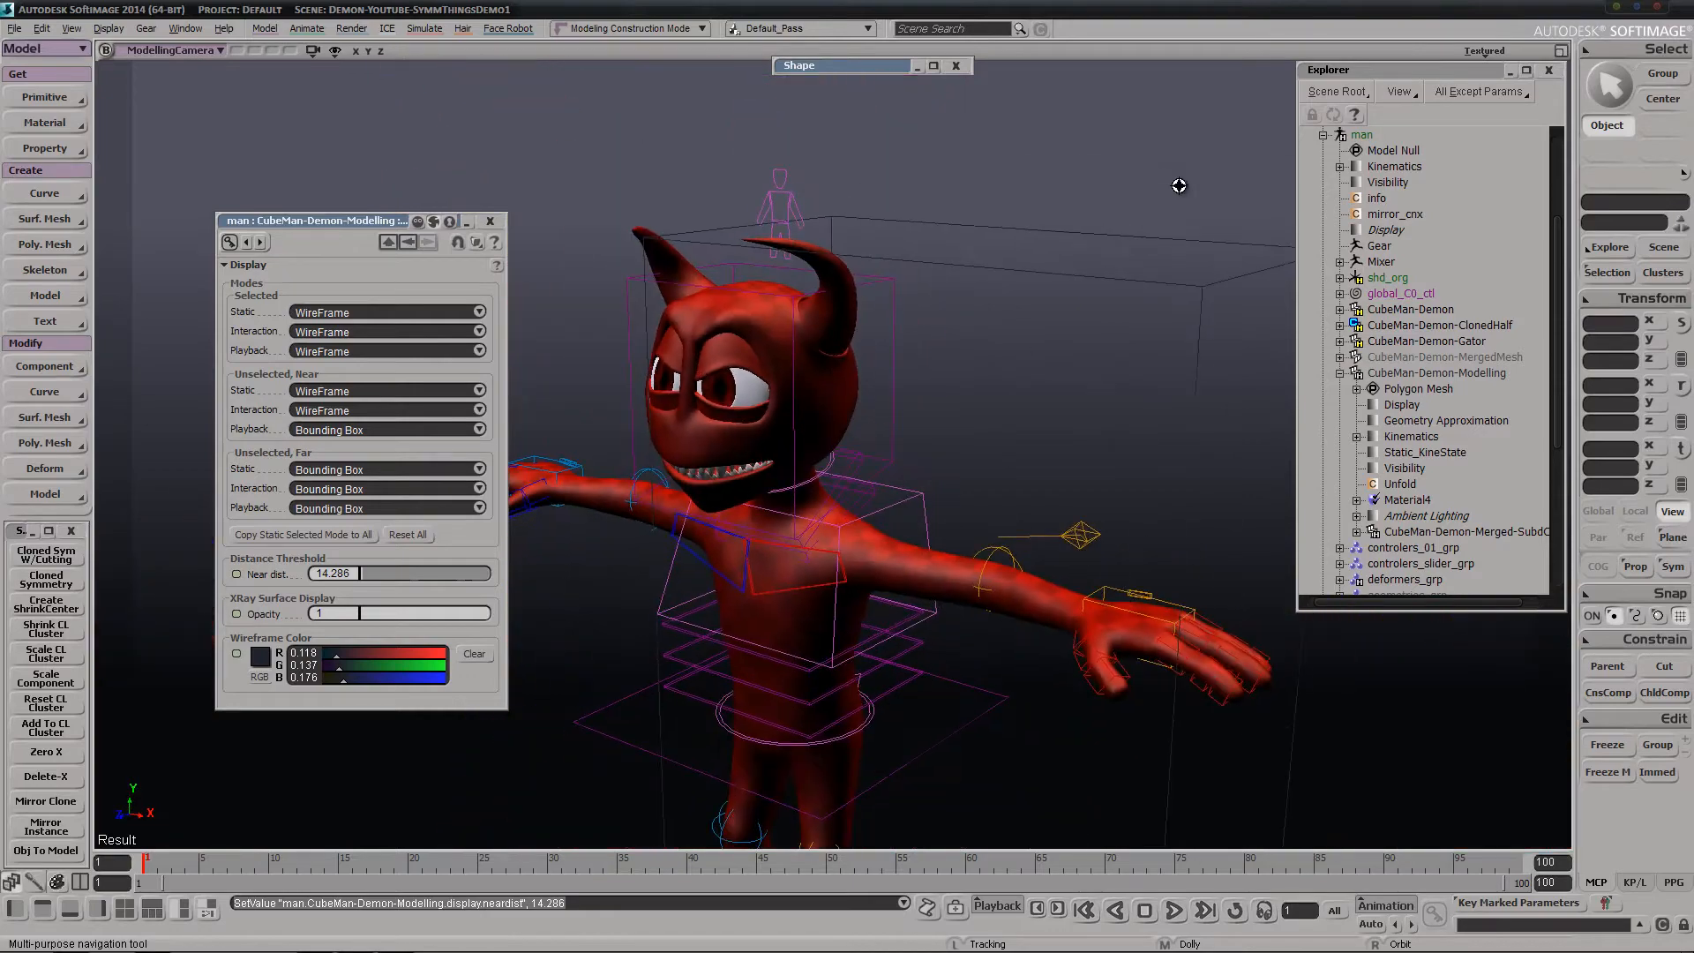
pyautogui.moveTo(843, 516); pyautogui.dragTo(873, 529, button='right')
pyautogui.moveTo(873, 529); pyautogui.dragTo(945, 363, button='middle')
pyautogui.moveTo(826, 500); pyautogui.dragTo(781, 458)
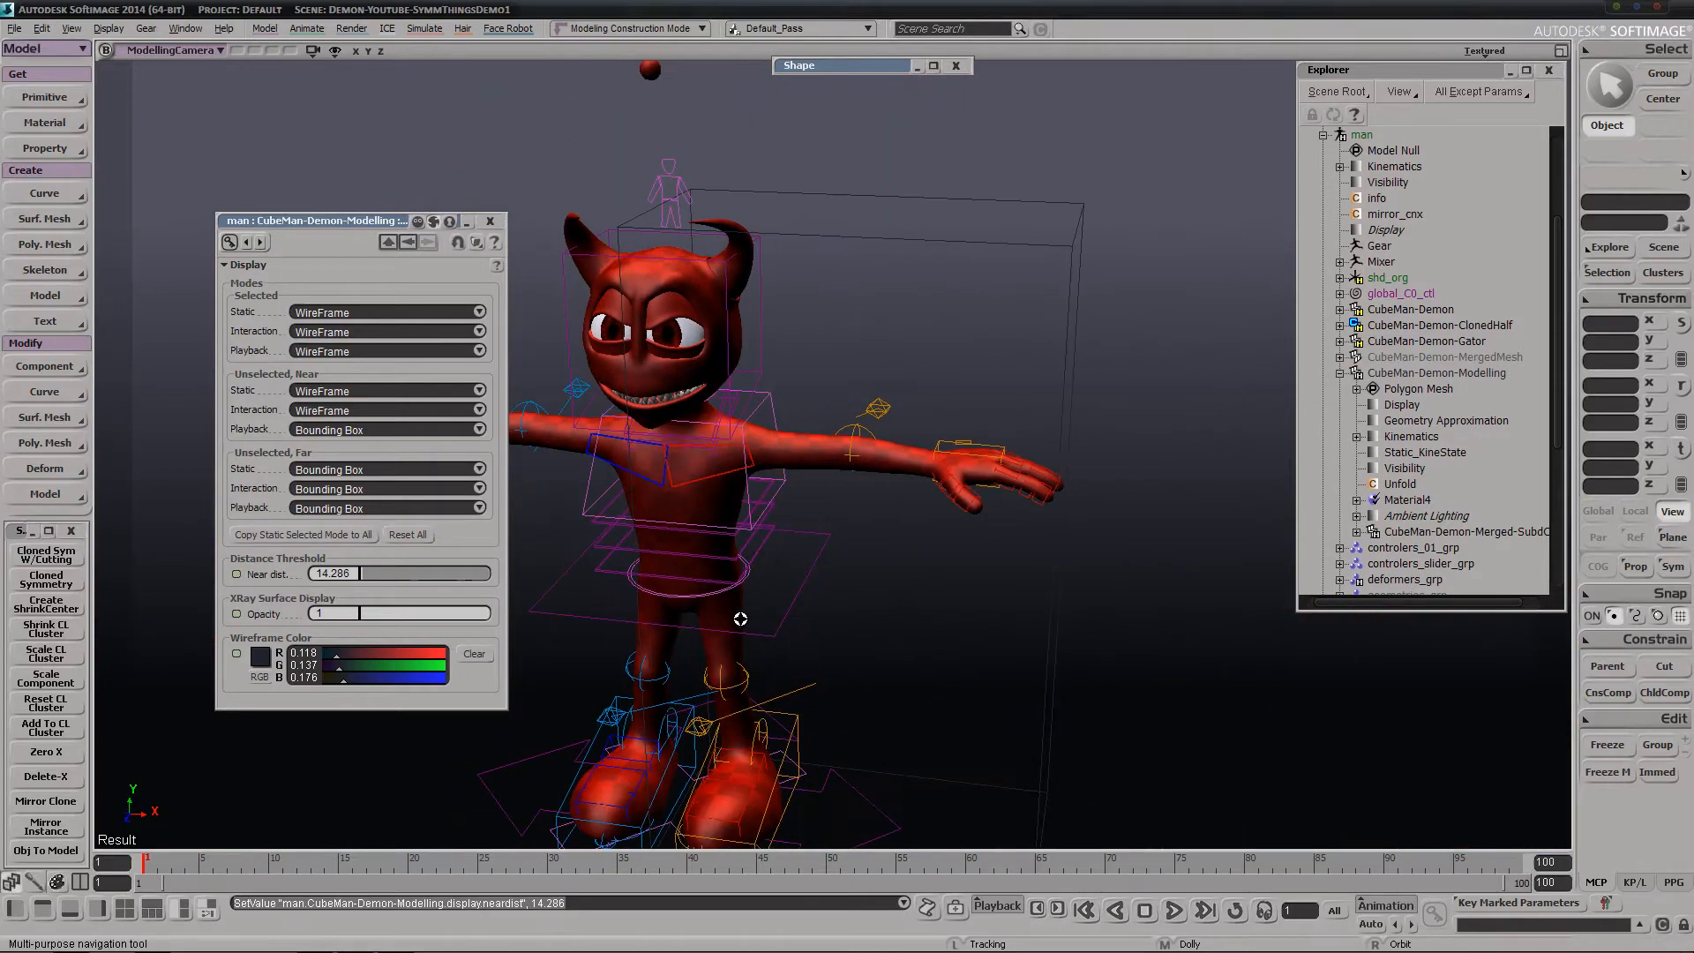
pyautogui.click(490, 223)
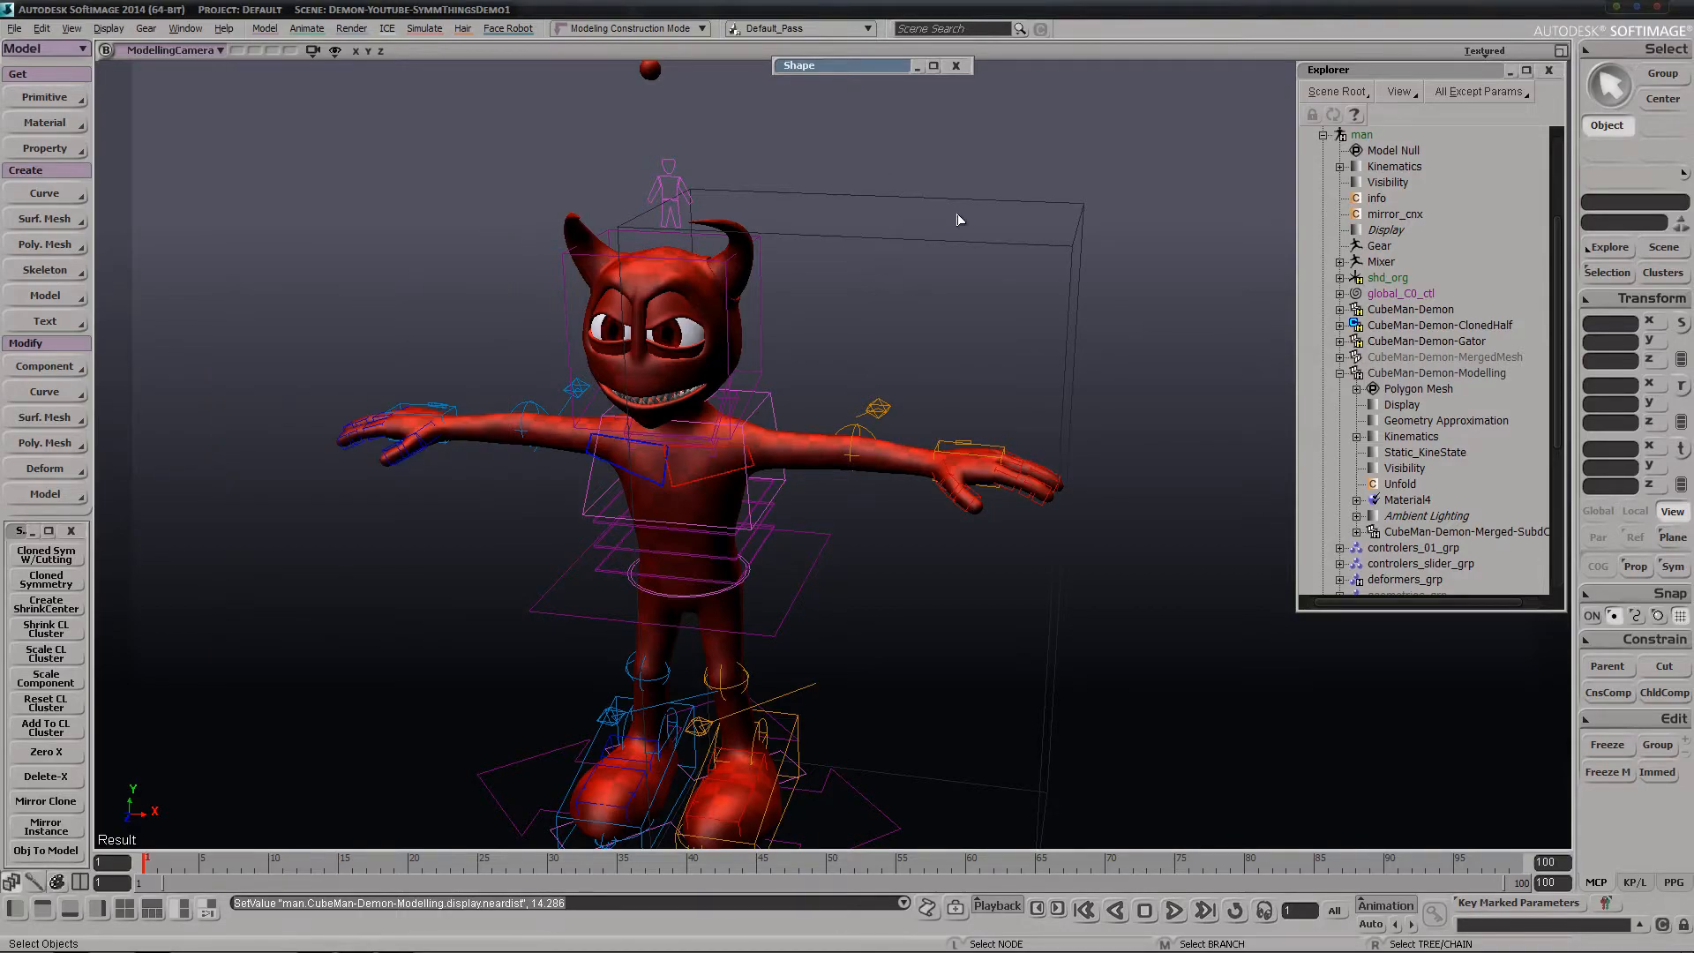
# Select the CubeMan-Demon-Modelling half mesh and examine its head, arms and torso from several angles
pyautogui.moveTo(961, 220); pyautogui.dragTo(991, 277)
pyautogui.press('s')
pyautogui.moveTo(991, 277); pyautogui.dragTo(775, 393, button='middle')
pyautogui.moveTo(776, 394); pyautogui.dragTo(883, 485)
pyautogui.moveTo(882, 485); pyautogui.dragTo(773, 379, button='right')
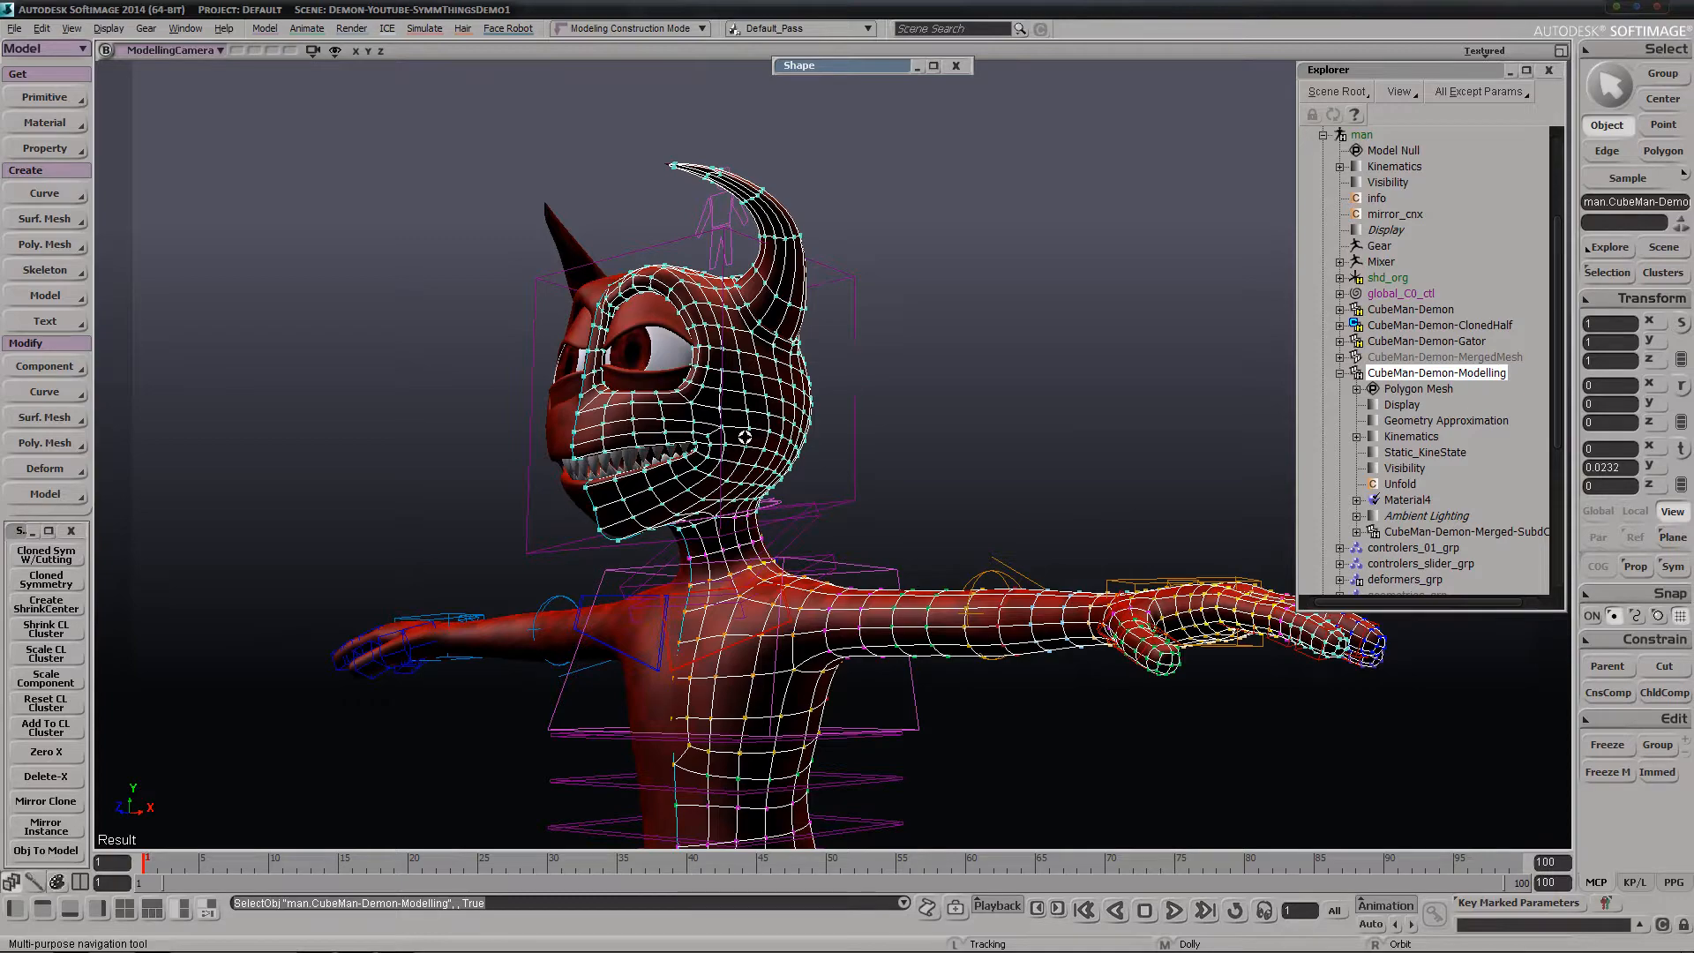
pyautogui.moveTo(795, 431); pyautogui.dragTo(810, 447, button='right')
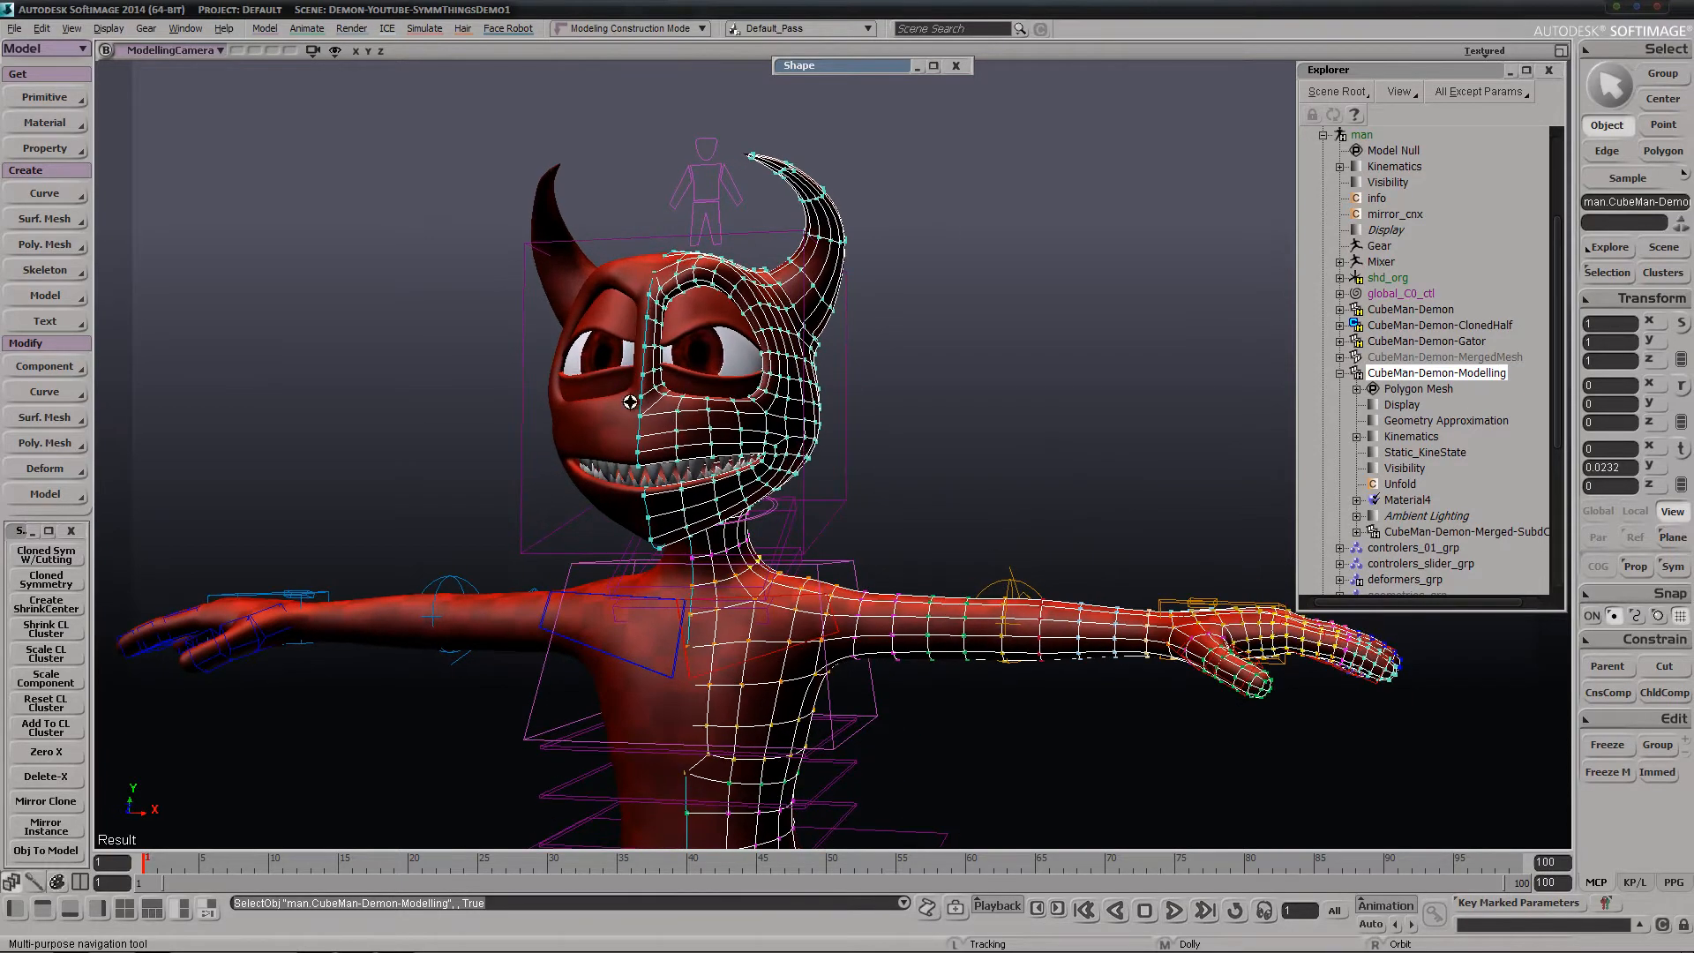
pyautogui.moveTo(631, 402); pyautogui.dragTo(684, 442, button='right')
pyautogui.moveTo(565, 547); pyautogui.dragTo(724, 306)
pyautogui.press('space')
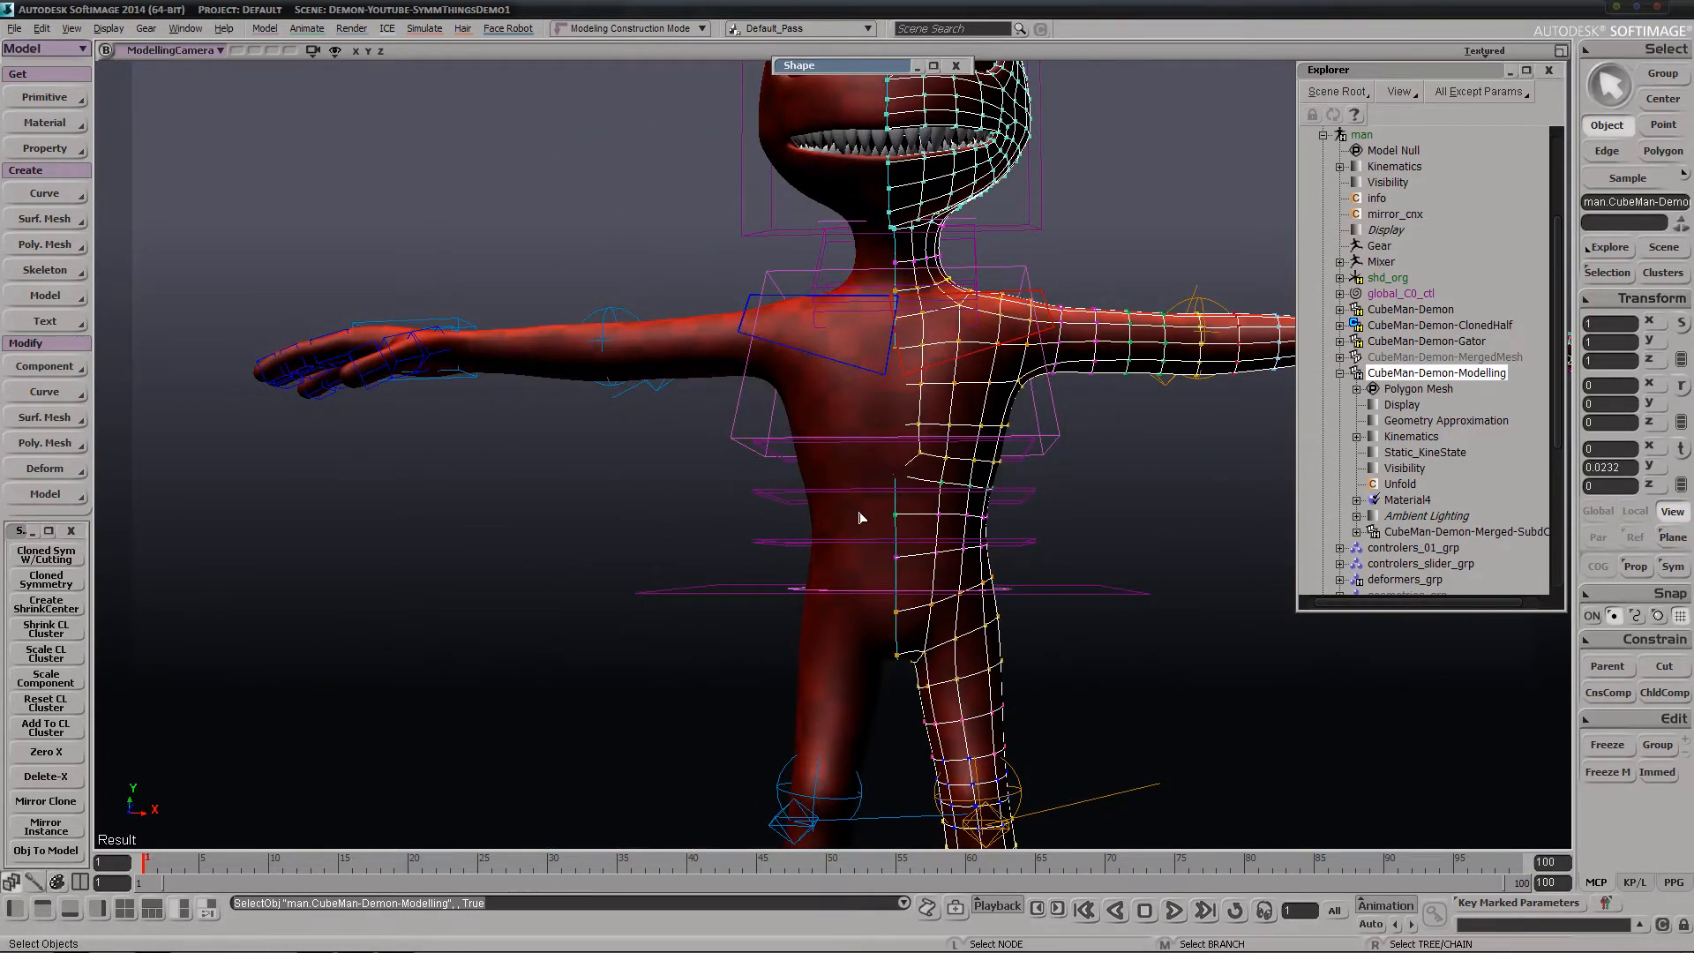
# Collapse the CubeMan-Demon-Modelling hierarchy and select CubeMan-Demon-MergedMesh for viewing
pyautogui.click(1339, 372)
pyautogui.click(1421, 358)
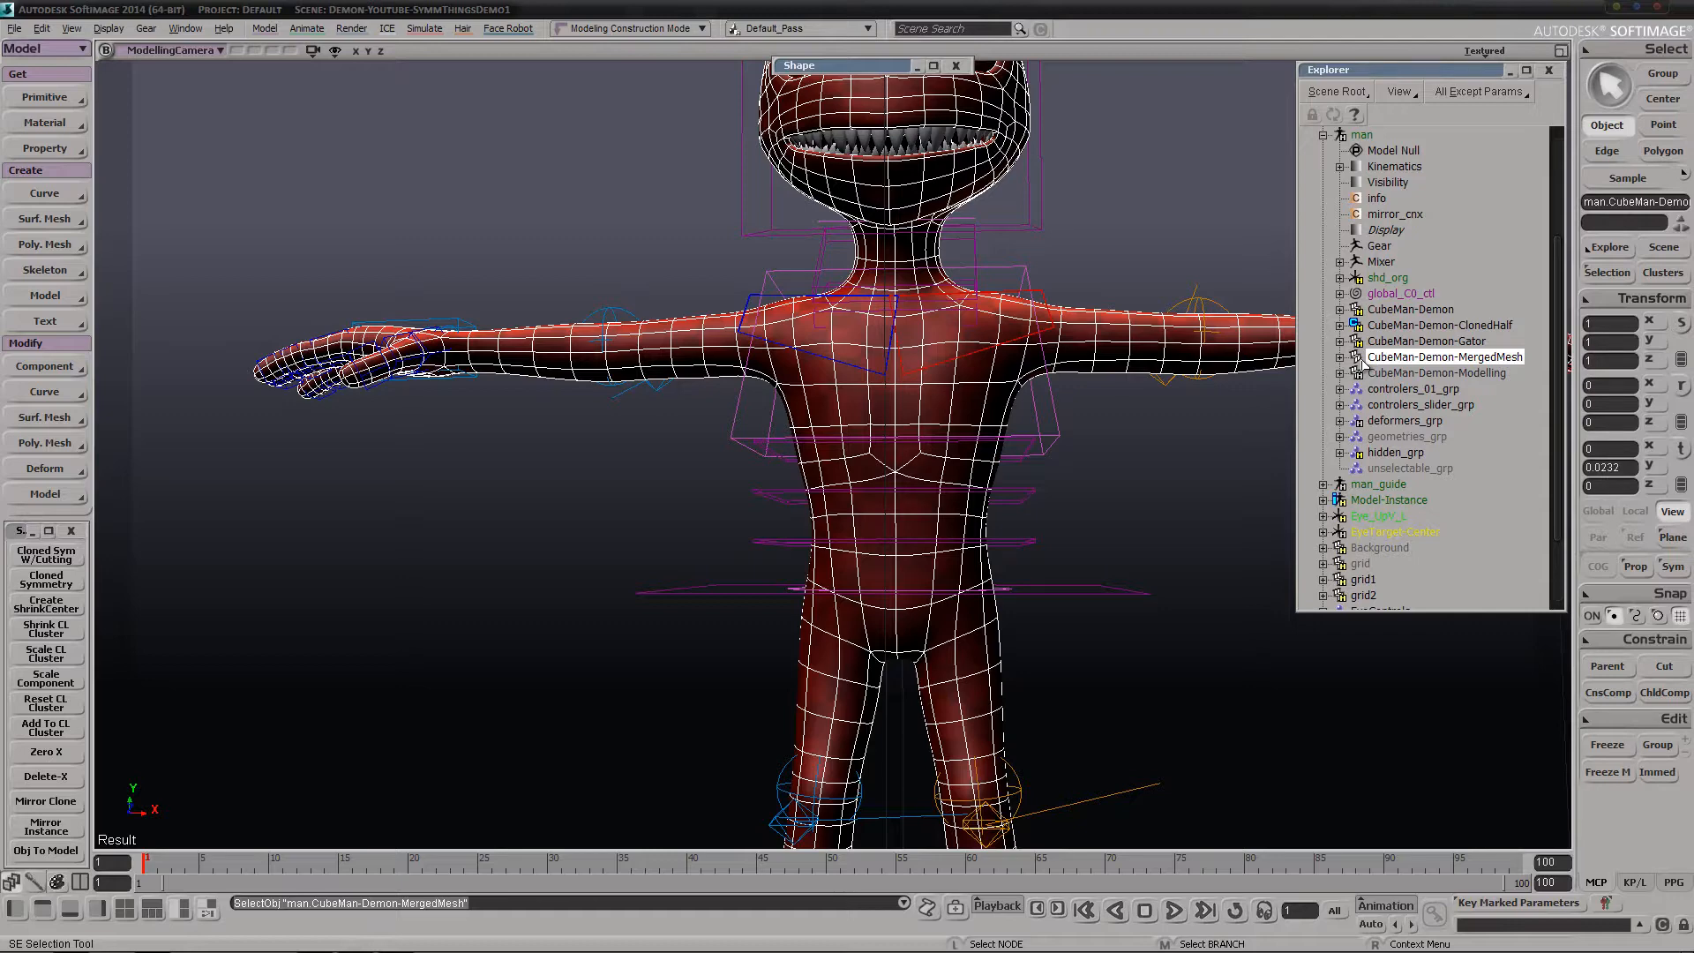
pyautogui.press('s')
pyautogui.moveTo(449, 602); pyautogui.dragTo(443, 563, button='right')
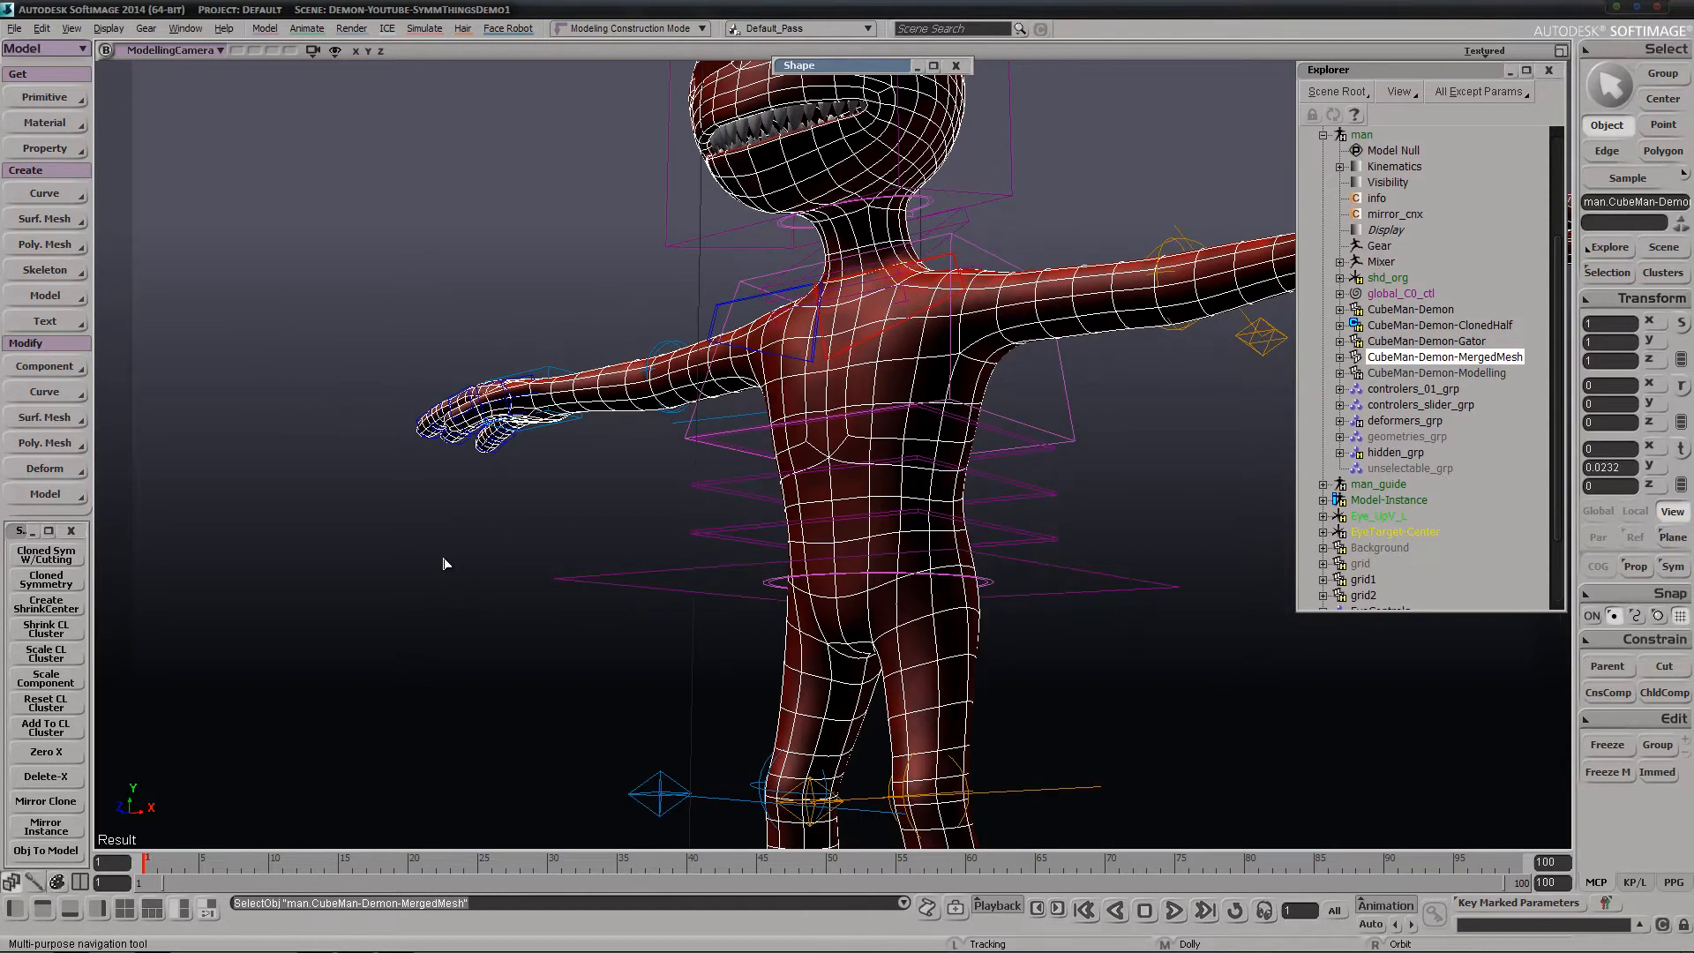
# Open the Texture Editor and examine the UV layout of CubeMan-Demon-MergedMesh
pyautogui.hotkey('alt', '7')
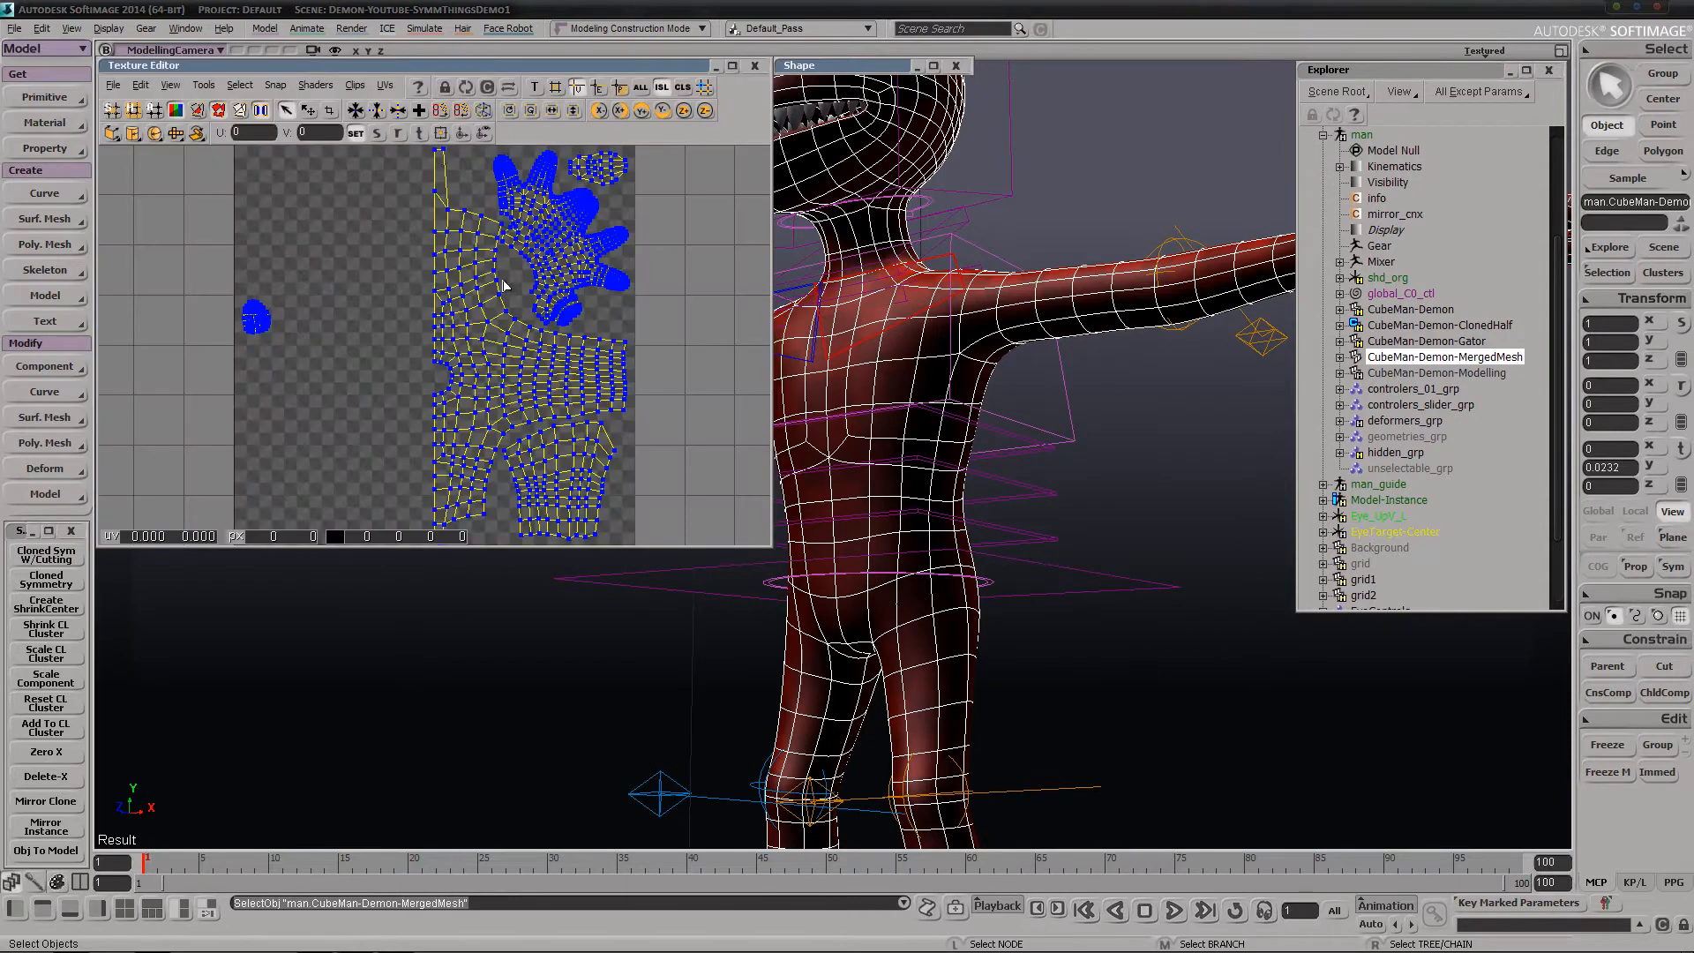
pyautogui.press('s')
pyautogui.moveTo(465, 367); pyautogui.dragTo(381, 353, button='middle')
pyautogui.moveTo(605, 235); pyautogui.dragTo(599, 351)
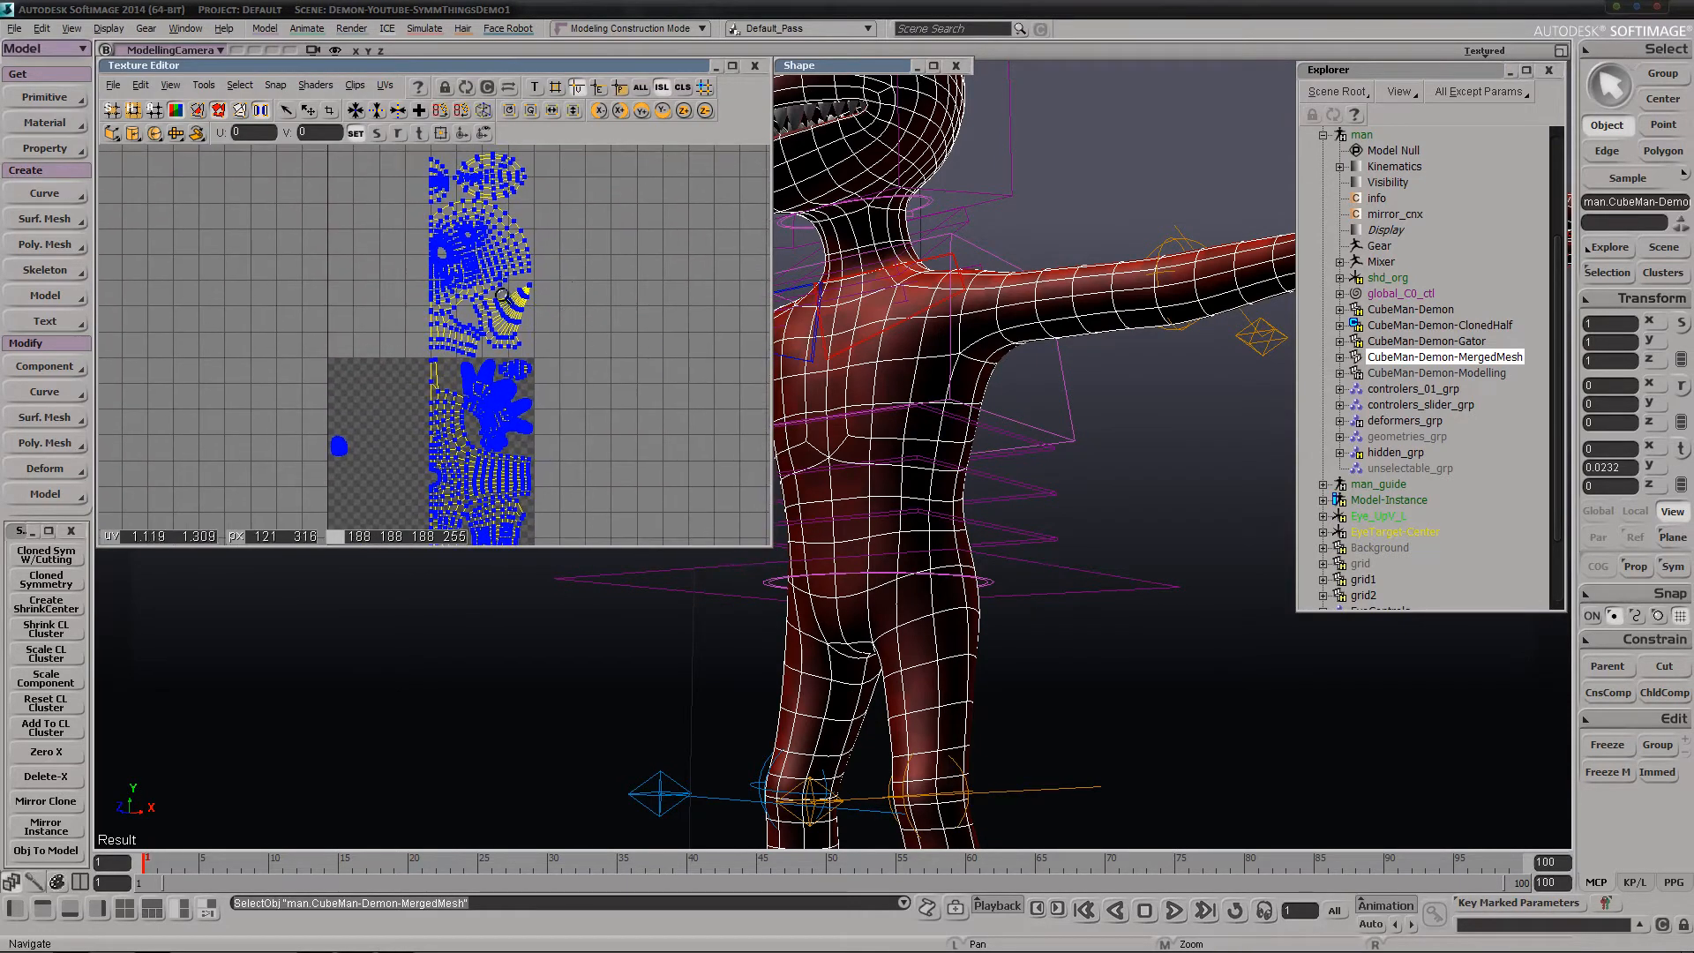
pyautogui.moveTo(502, 295); pyautogui.dragTo(538, 295, button='middle')
pyautogui.moveTo(539, 295); pyautogui.dragTo(515, 410)
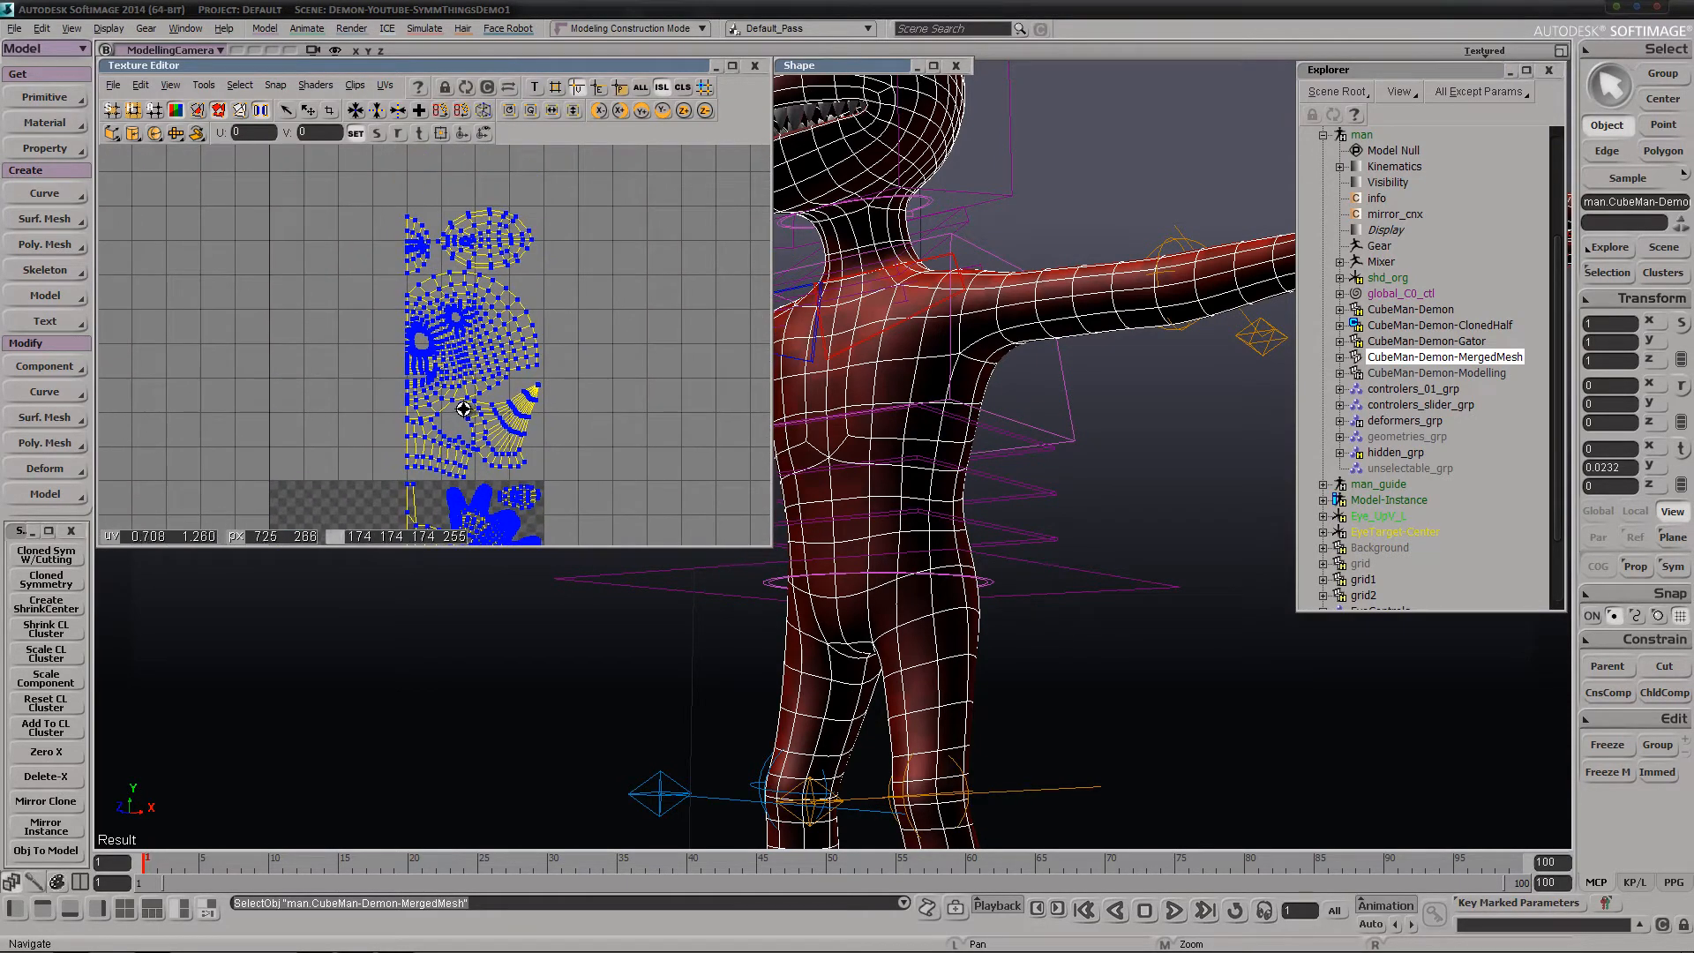
# Expand the polygon mesh and clusters of CubeMan-Demon-MergedMesh in the scene hierarchy
pyautogui.click(1341, 359)
pyautogui.click(1357, 373)
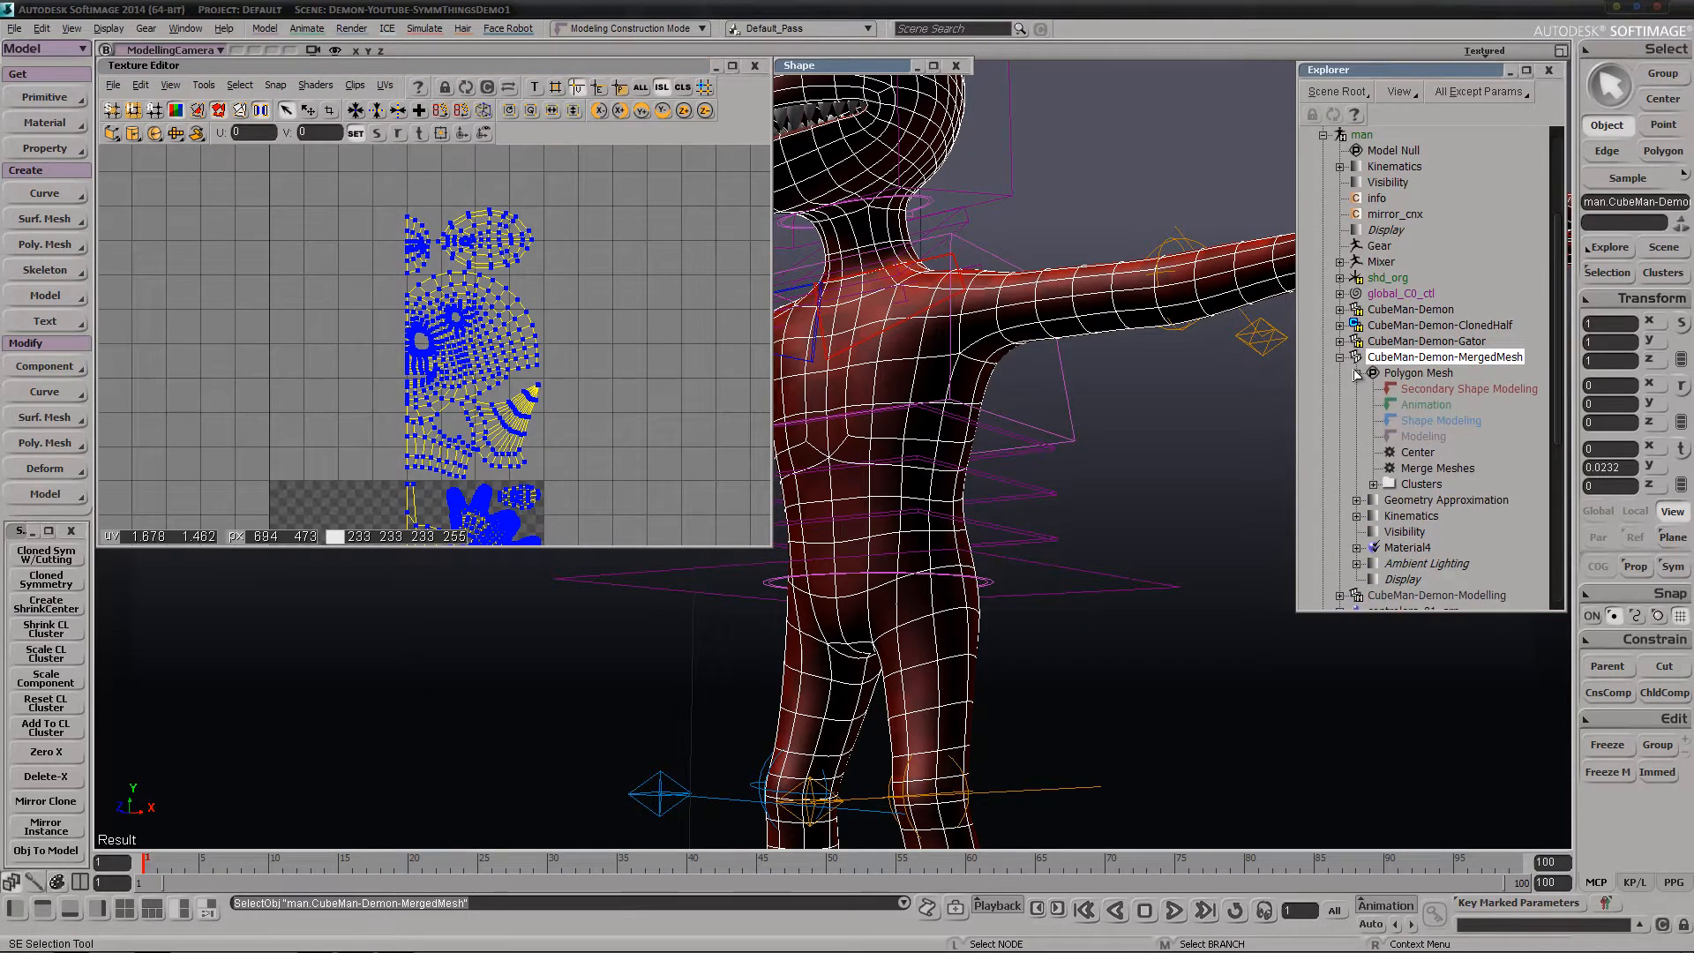
pyautogui.click(1374, 485)
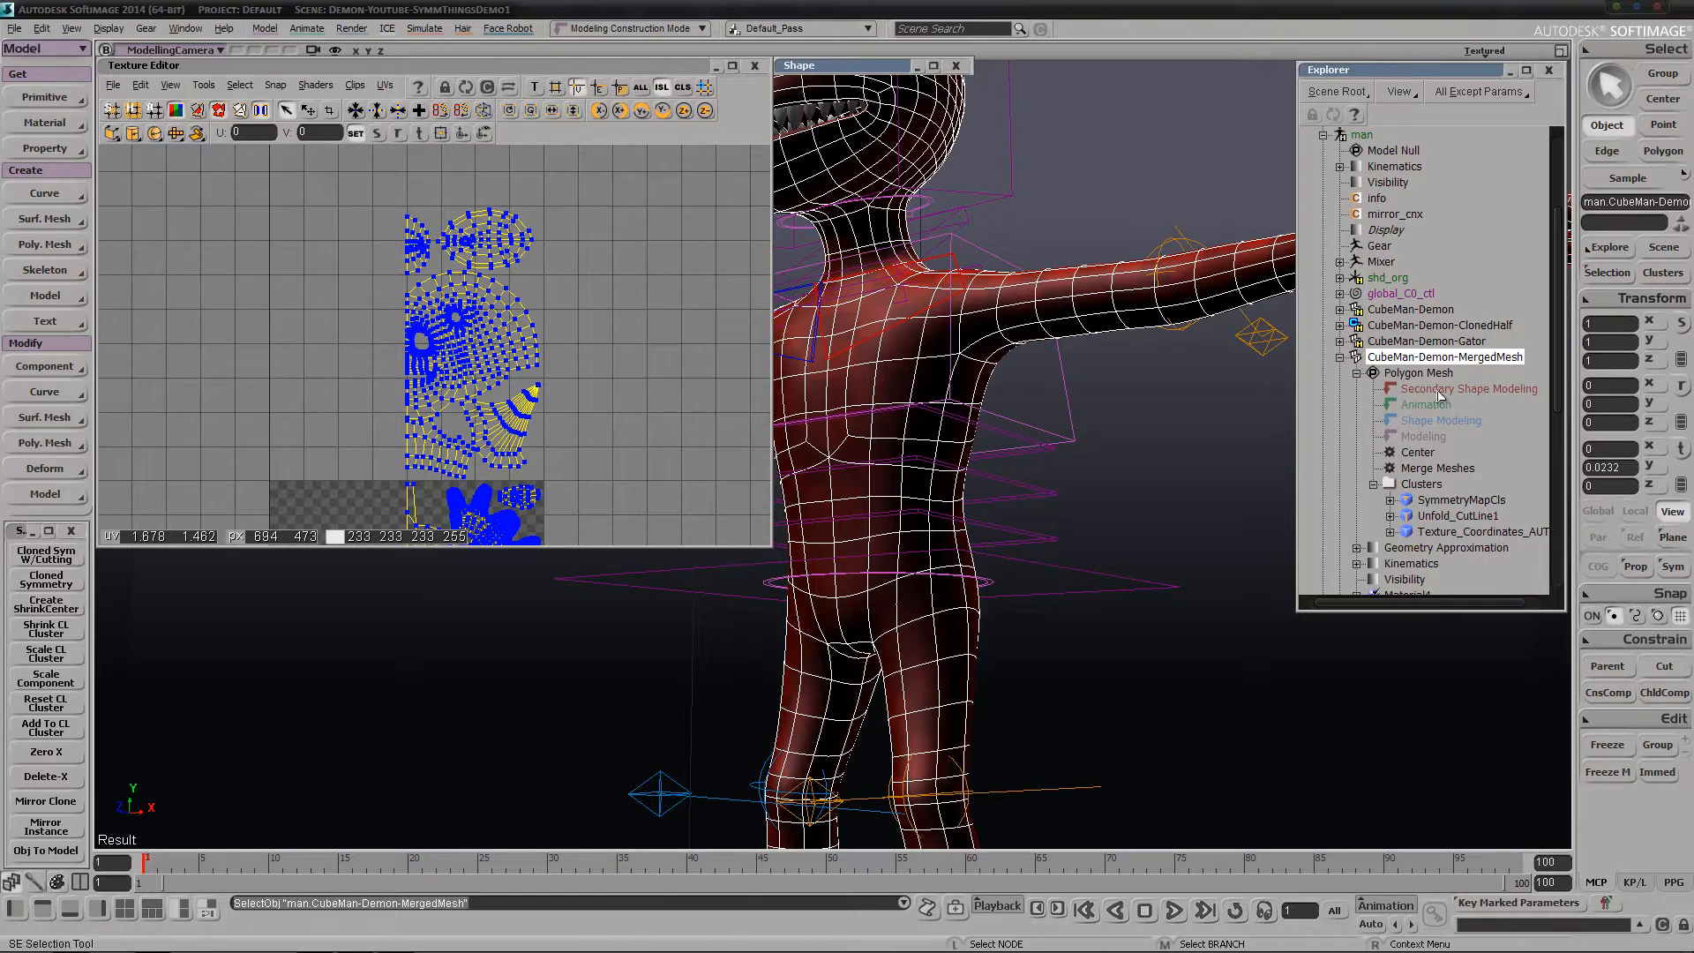
# Compare the merged mesh's UV layout with that of the original CubeMan-Demon, and reselect CubeMan-Demon-MergedMesh
pyautogui.press('s')
pyautogui.moveTo(500, 432); pyautogui.dragTo(465, 336)
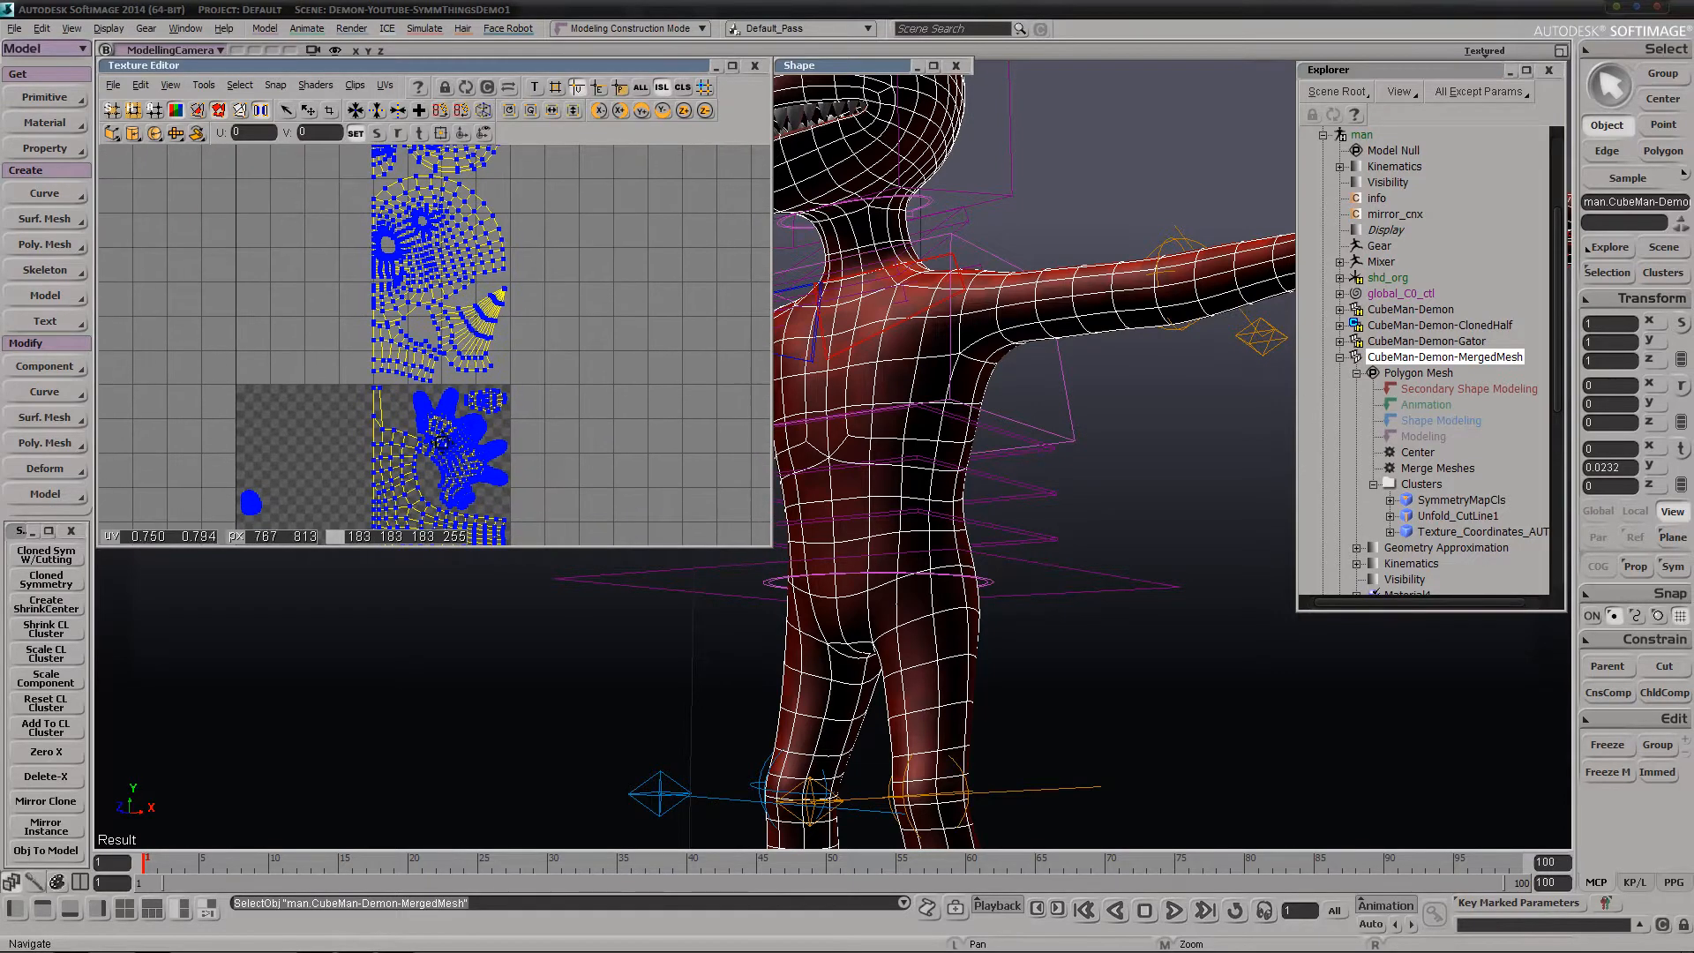
pyautogui.moveTo(442, 442); pyautogui.dragTo(433, 386)
pyautogui.press('s')
pyautogui.moveTo(424, 286); pyautogui.dragTo(432, 342)
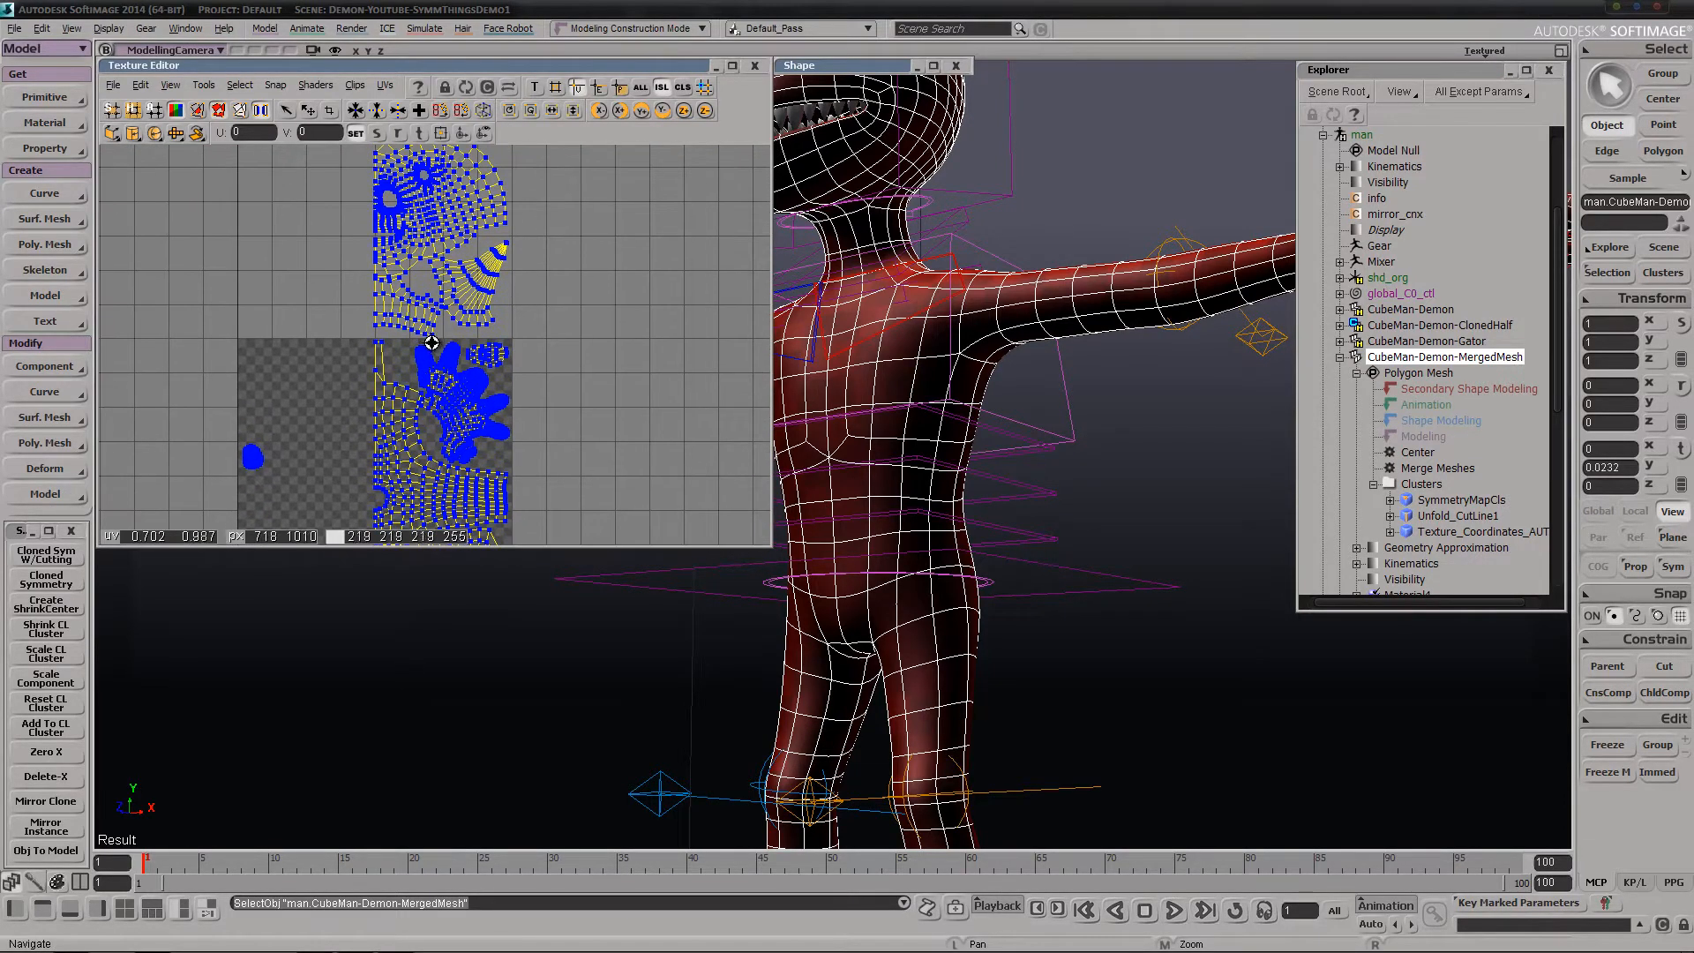
pyautogui.click(1412, 310)
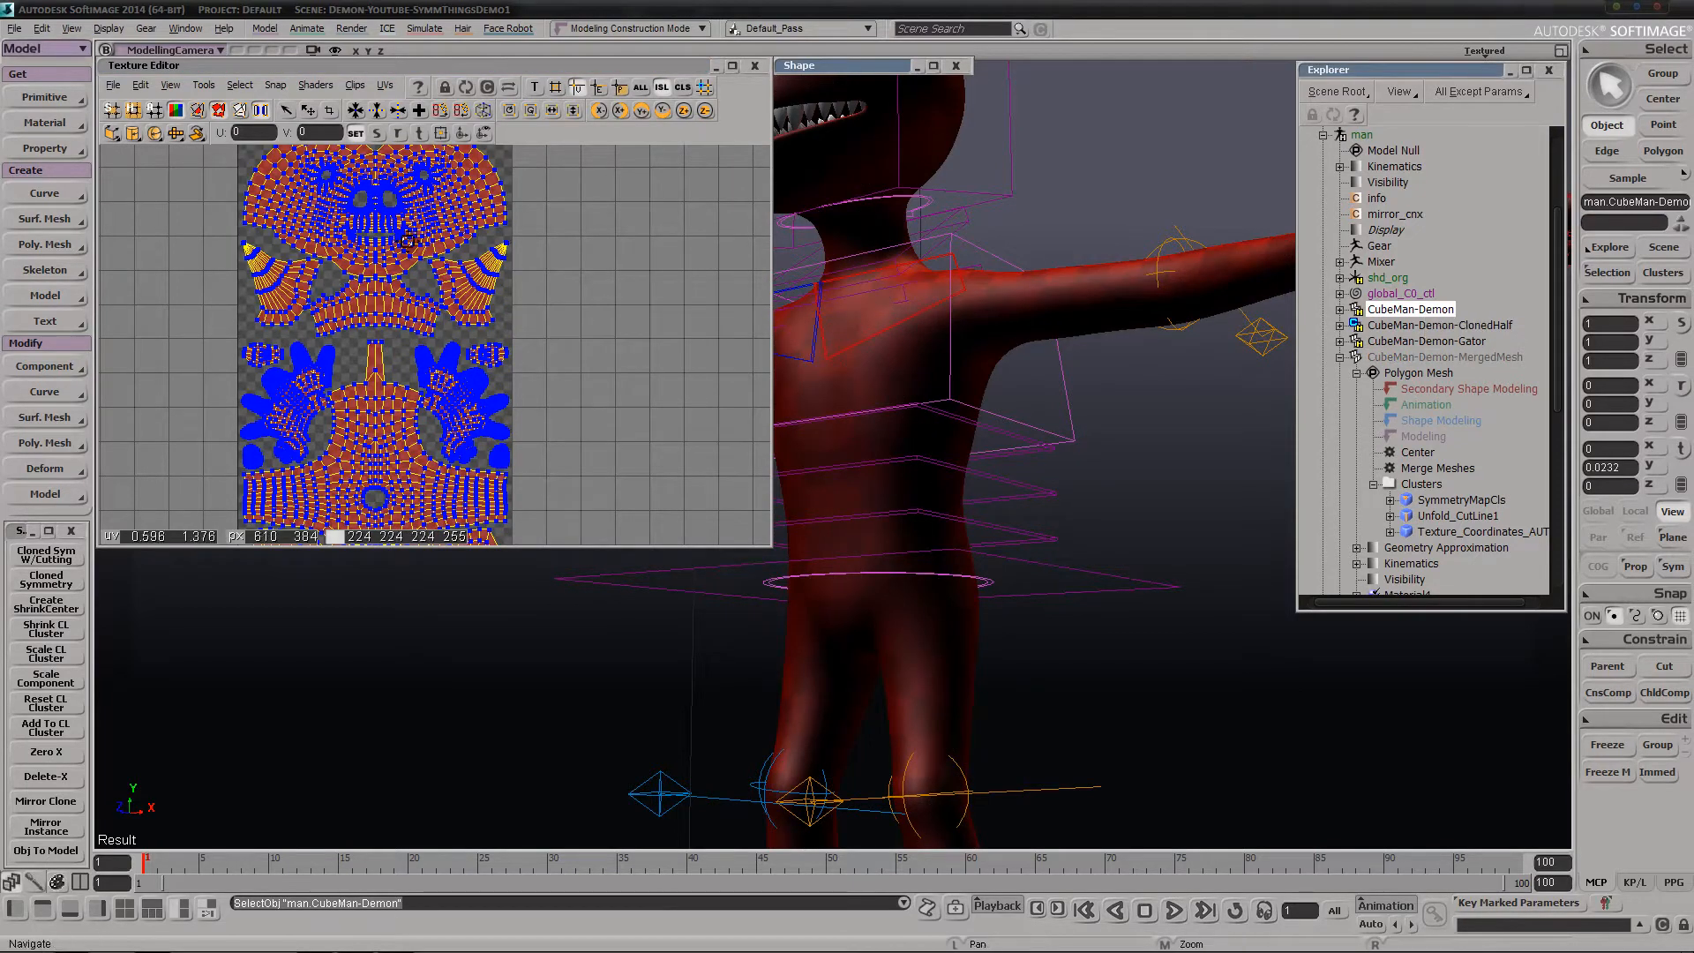
pyautogui.click(1445, 358)
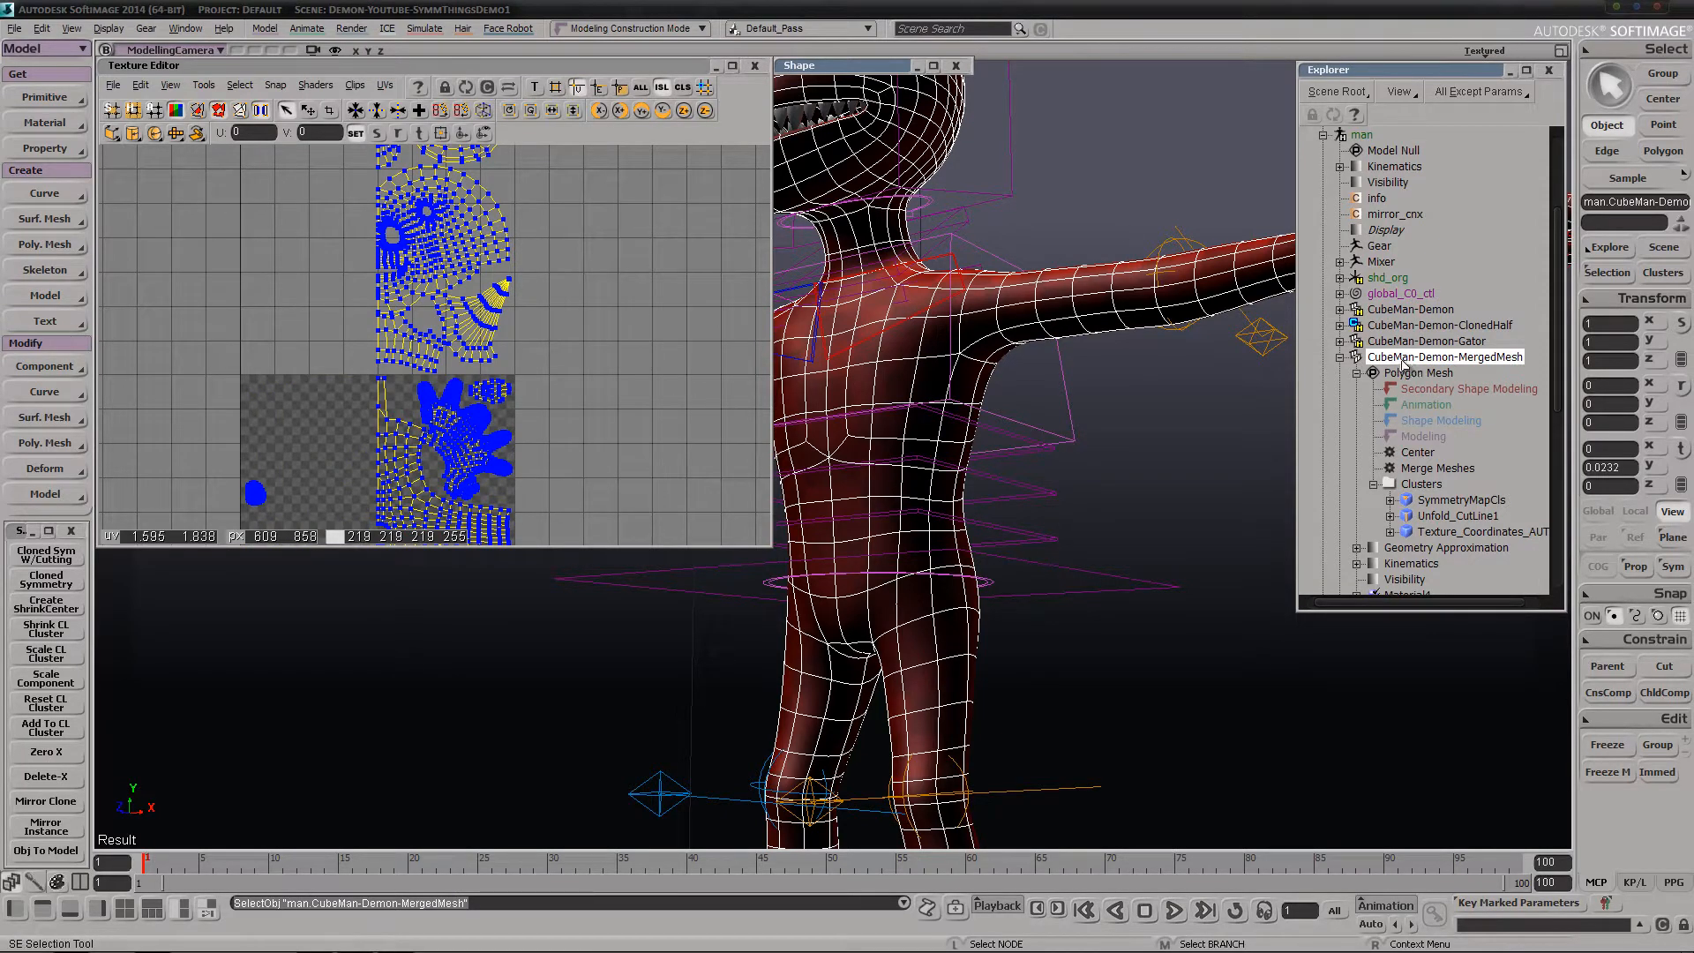
# Inspect the merged mesh around the body, select CubeMan-Demon-Gator and close the Texture Editor
pyautogui.press('s')
pyautogui.moveTo(893, 481); pyautogui.dragTo(1017, 567, button='middle')
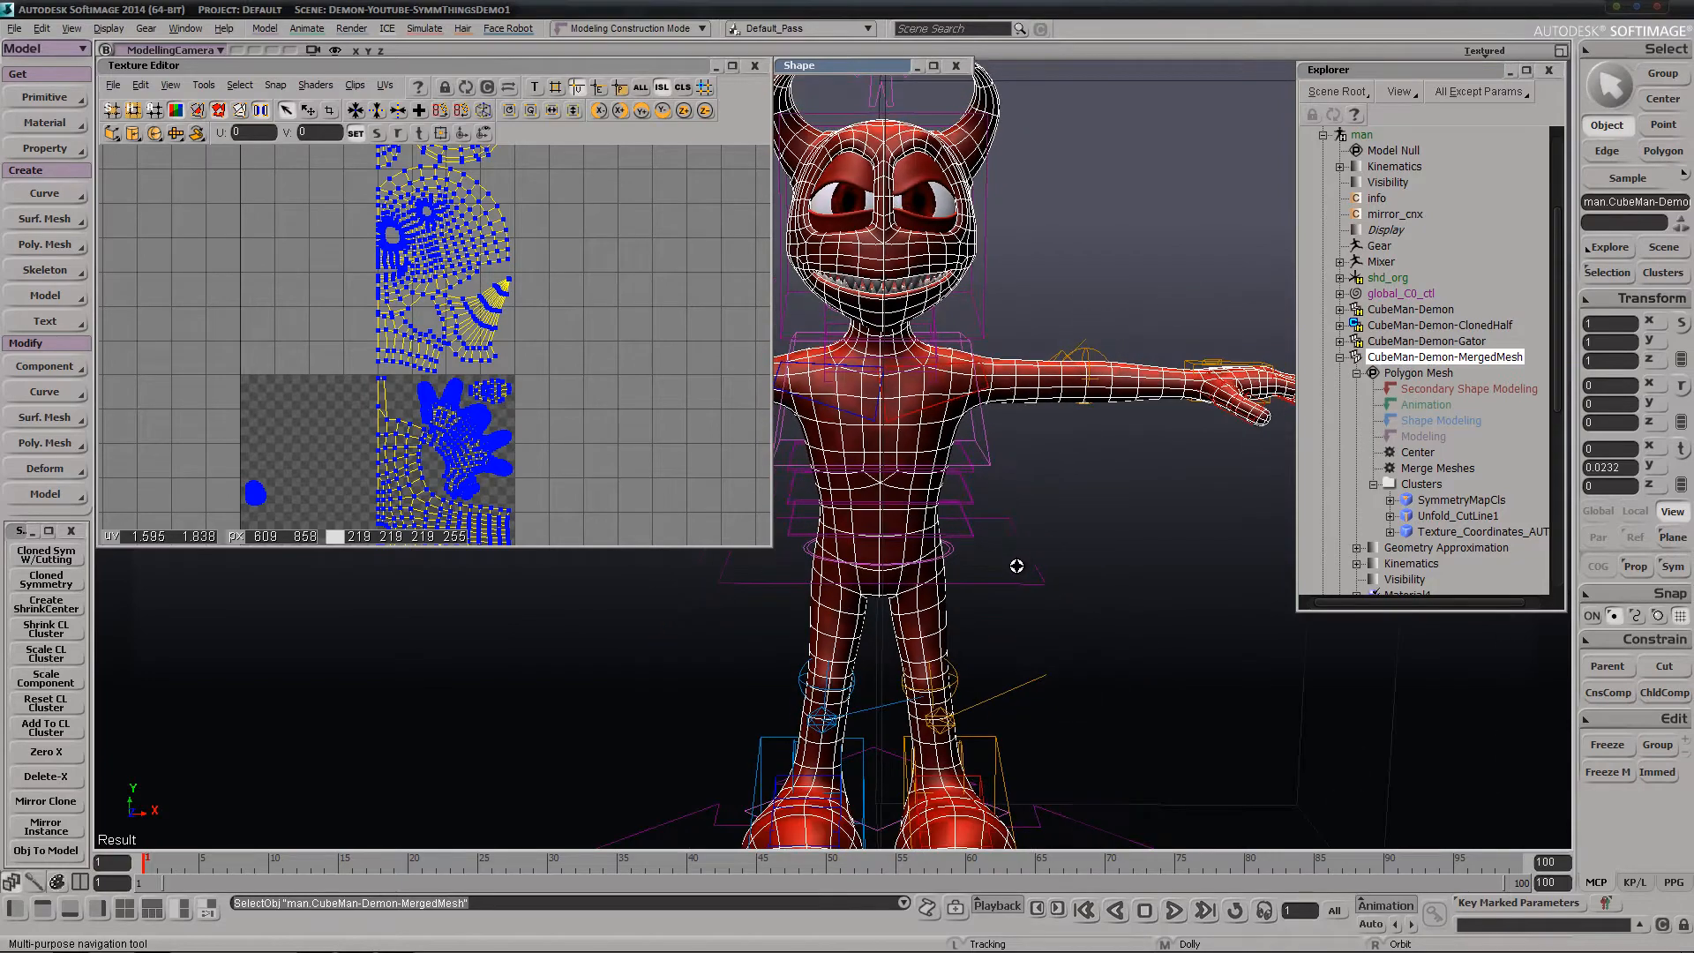
pyautogui.moveTo(1017, 568); pyautogui.dragTo(847, 539, button='right')
pyautogui.moveTo(847, 538); pyautogui.dragTo(870, 500, button='middle')
pyautogui.press('space')
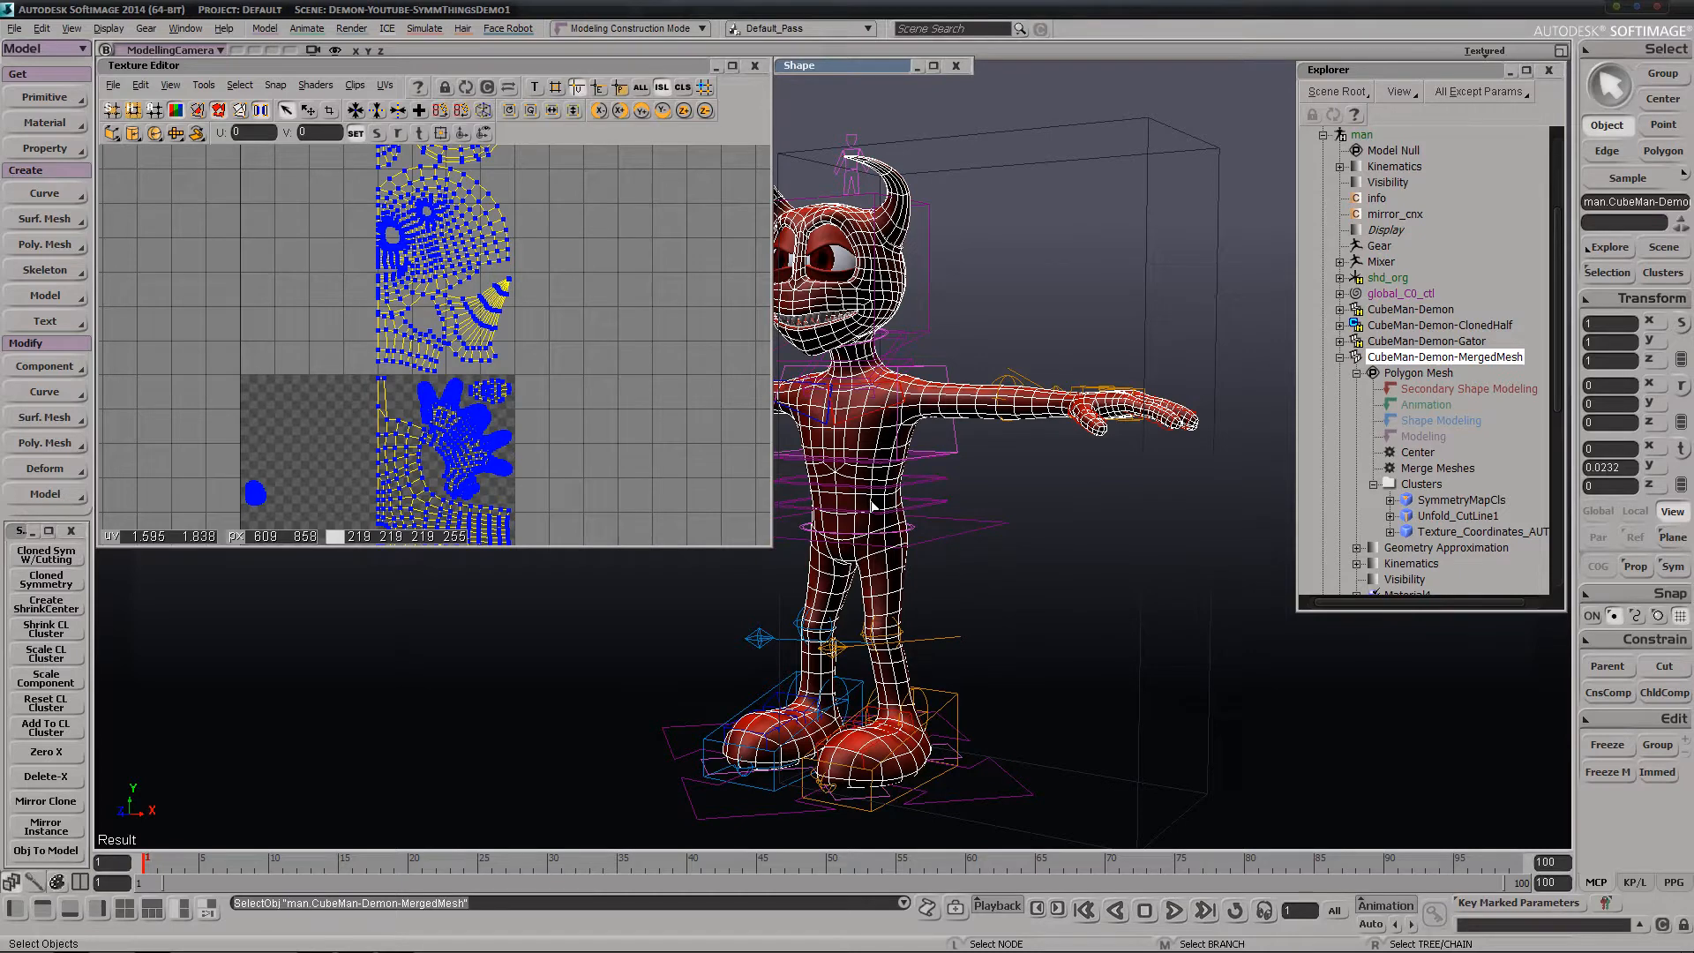
pyautogui.click(1404, 343)
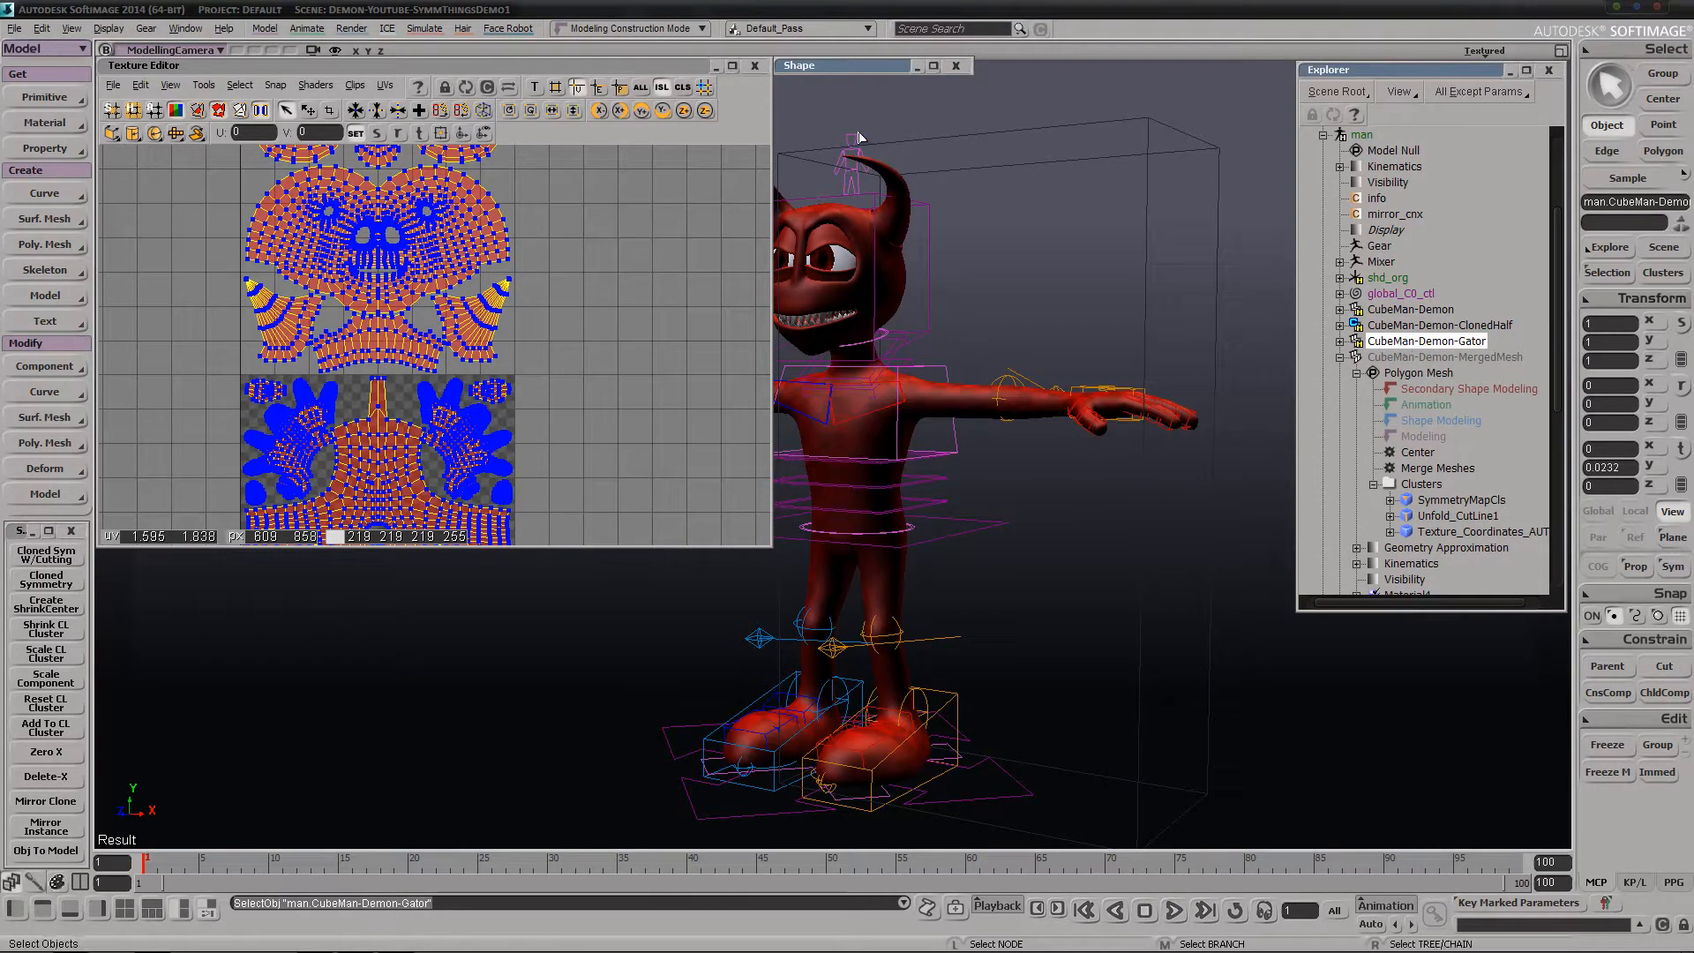
pyautogui.click(751, 69)
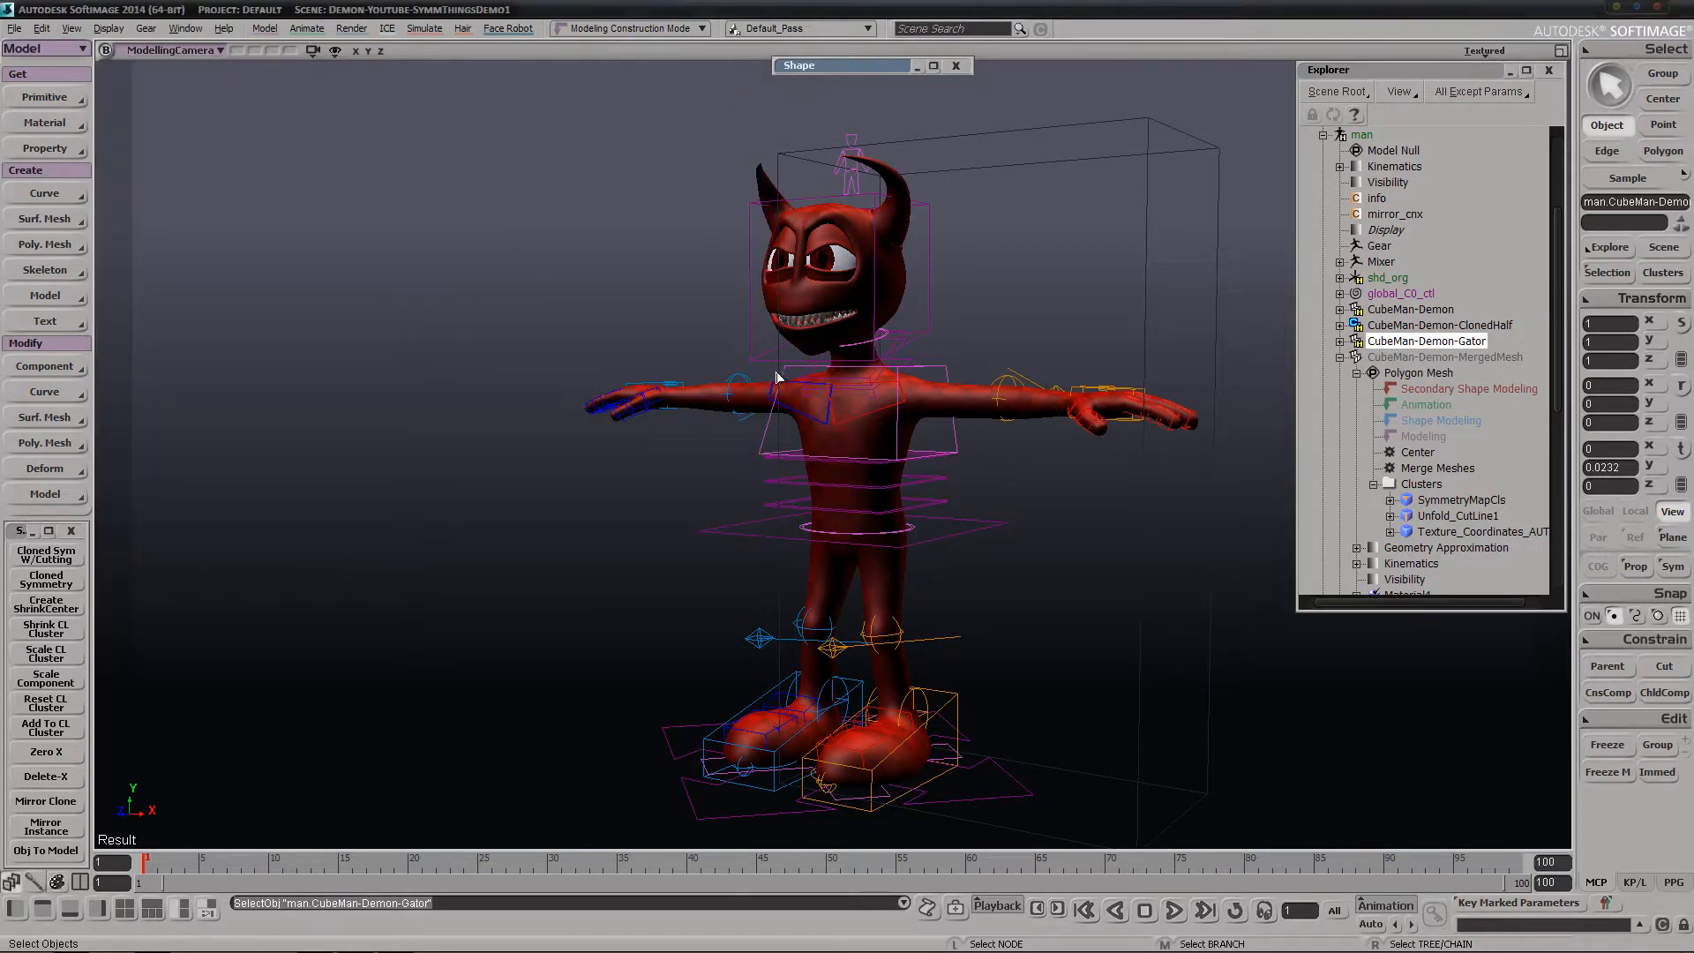
# Reselect CubeMan-Demon-Gator and expand its polygon mesh in the scene hierarchy to show its operator stack
pyautogui.scroll(-2, 691, 434)
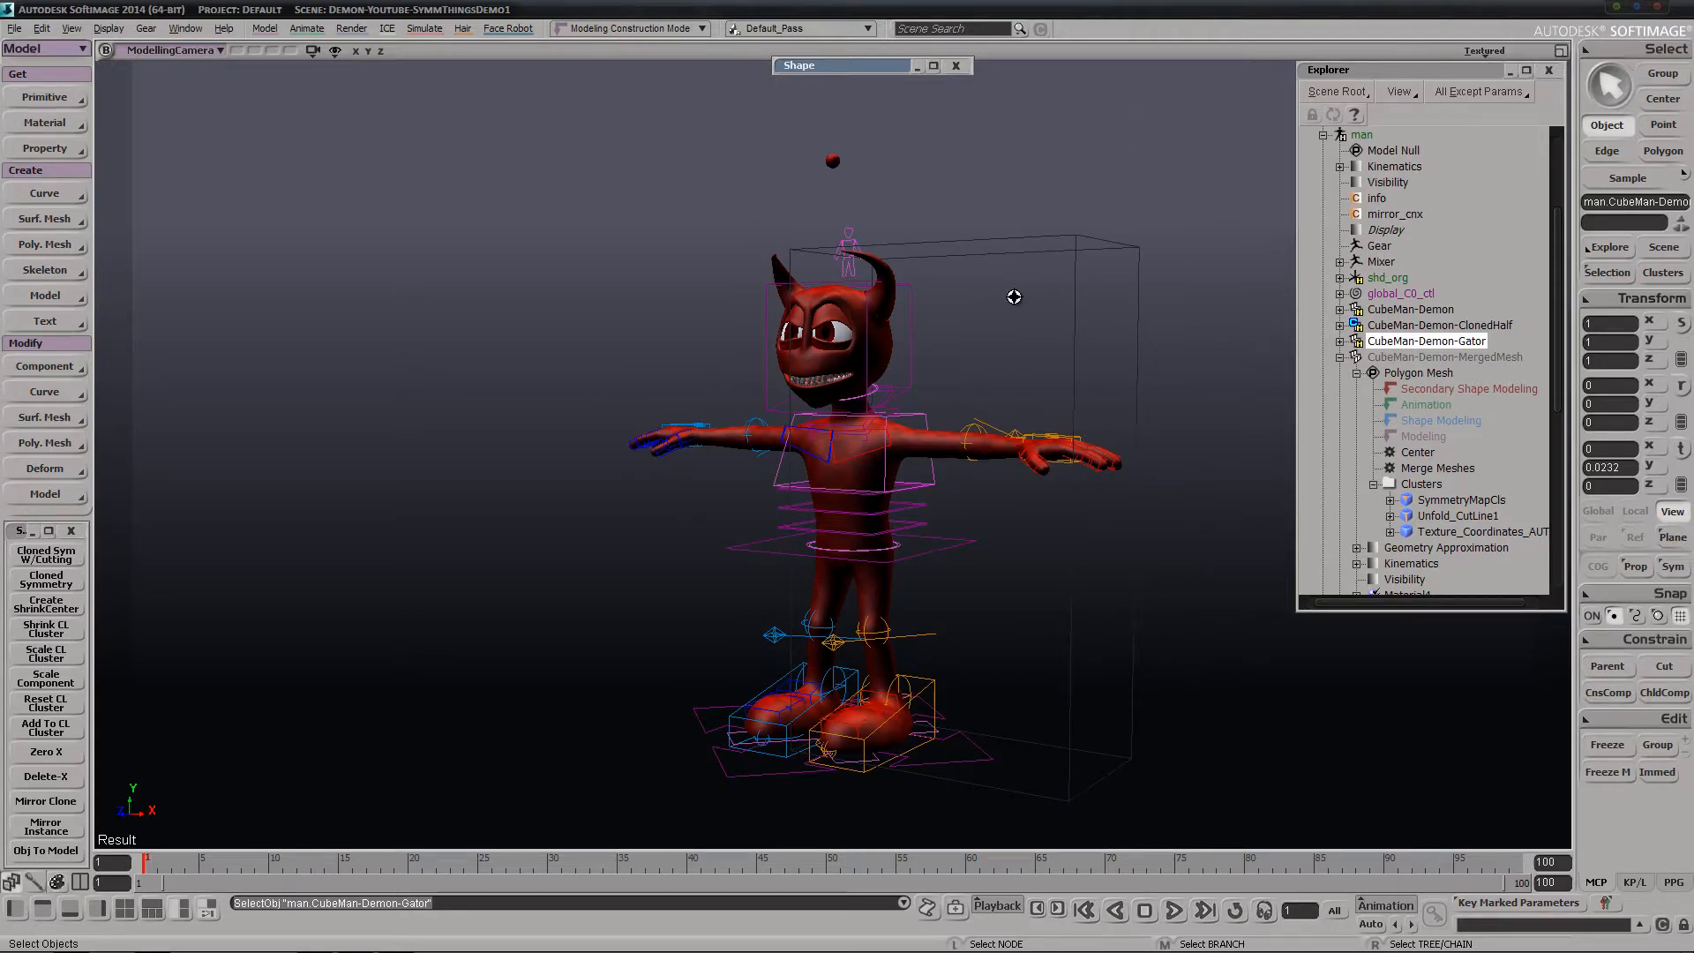
pyautogui.moveTo(1014, 297); pyautogui.dragTo(1055, 276)
pyautogui.moveTo(1062, 212); pyautogui.dragTo(1121, 306)
pyautogui.scroll(5, 1072, 296)
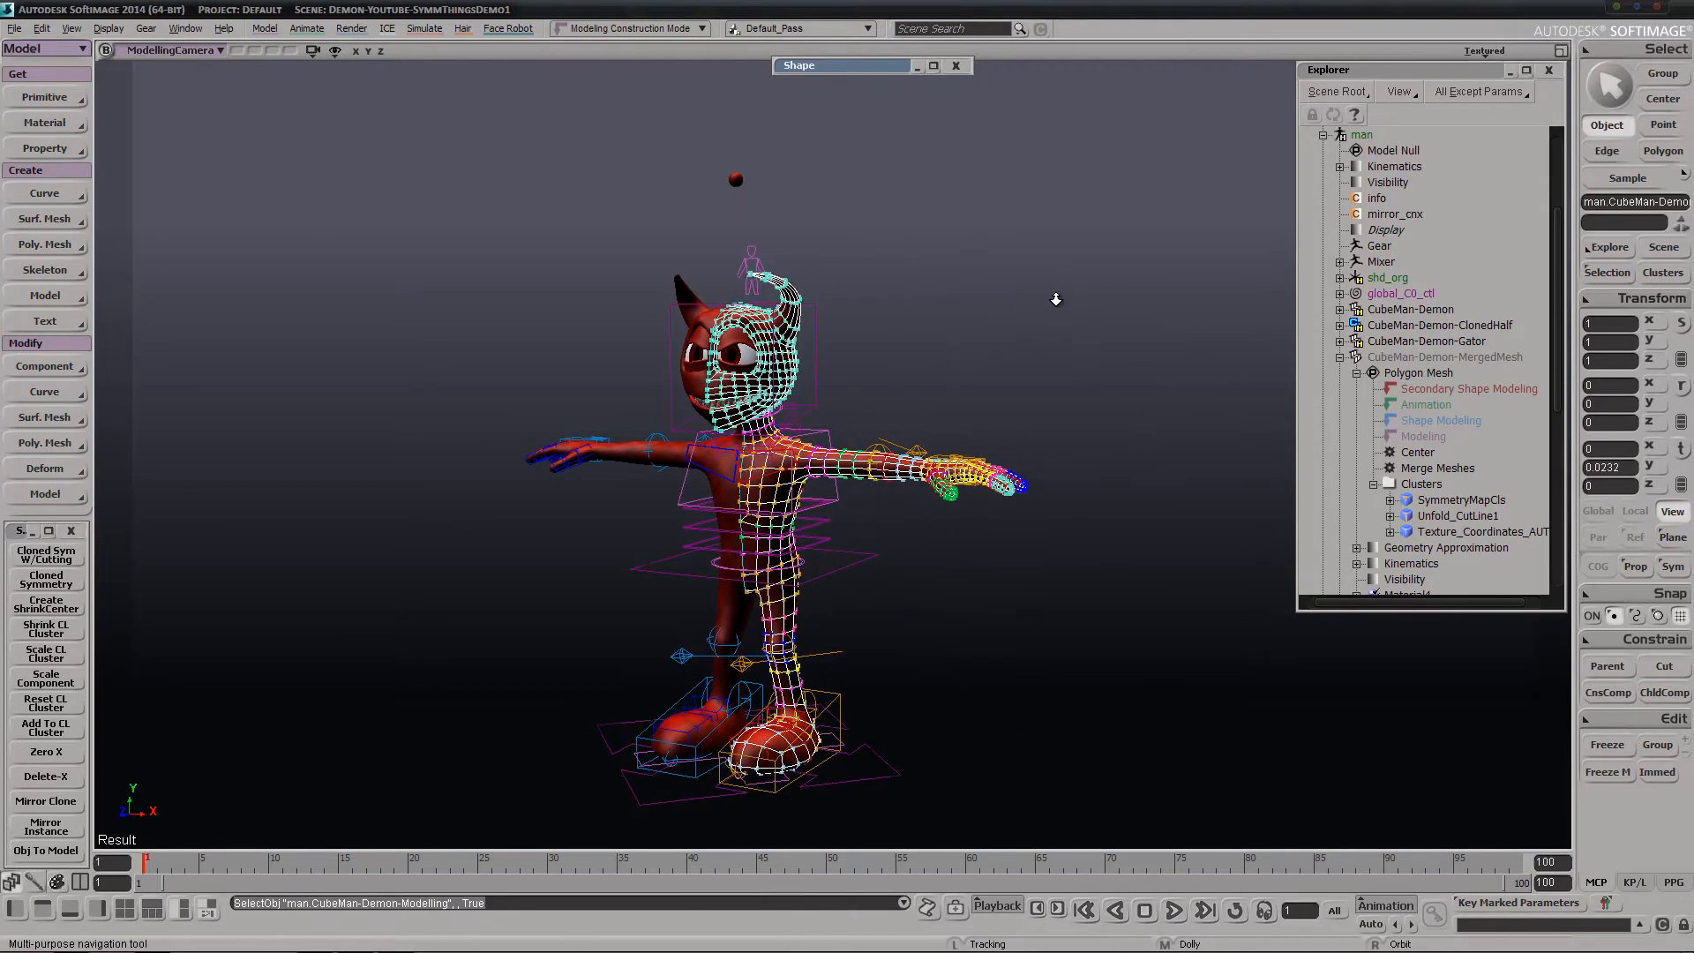
pyautogui.click(1403, 342)
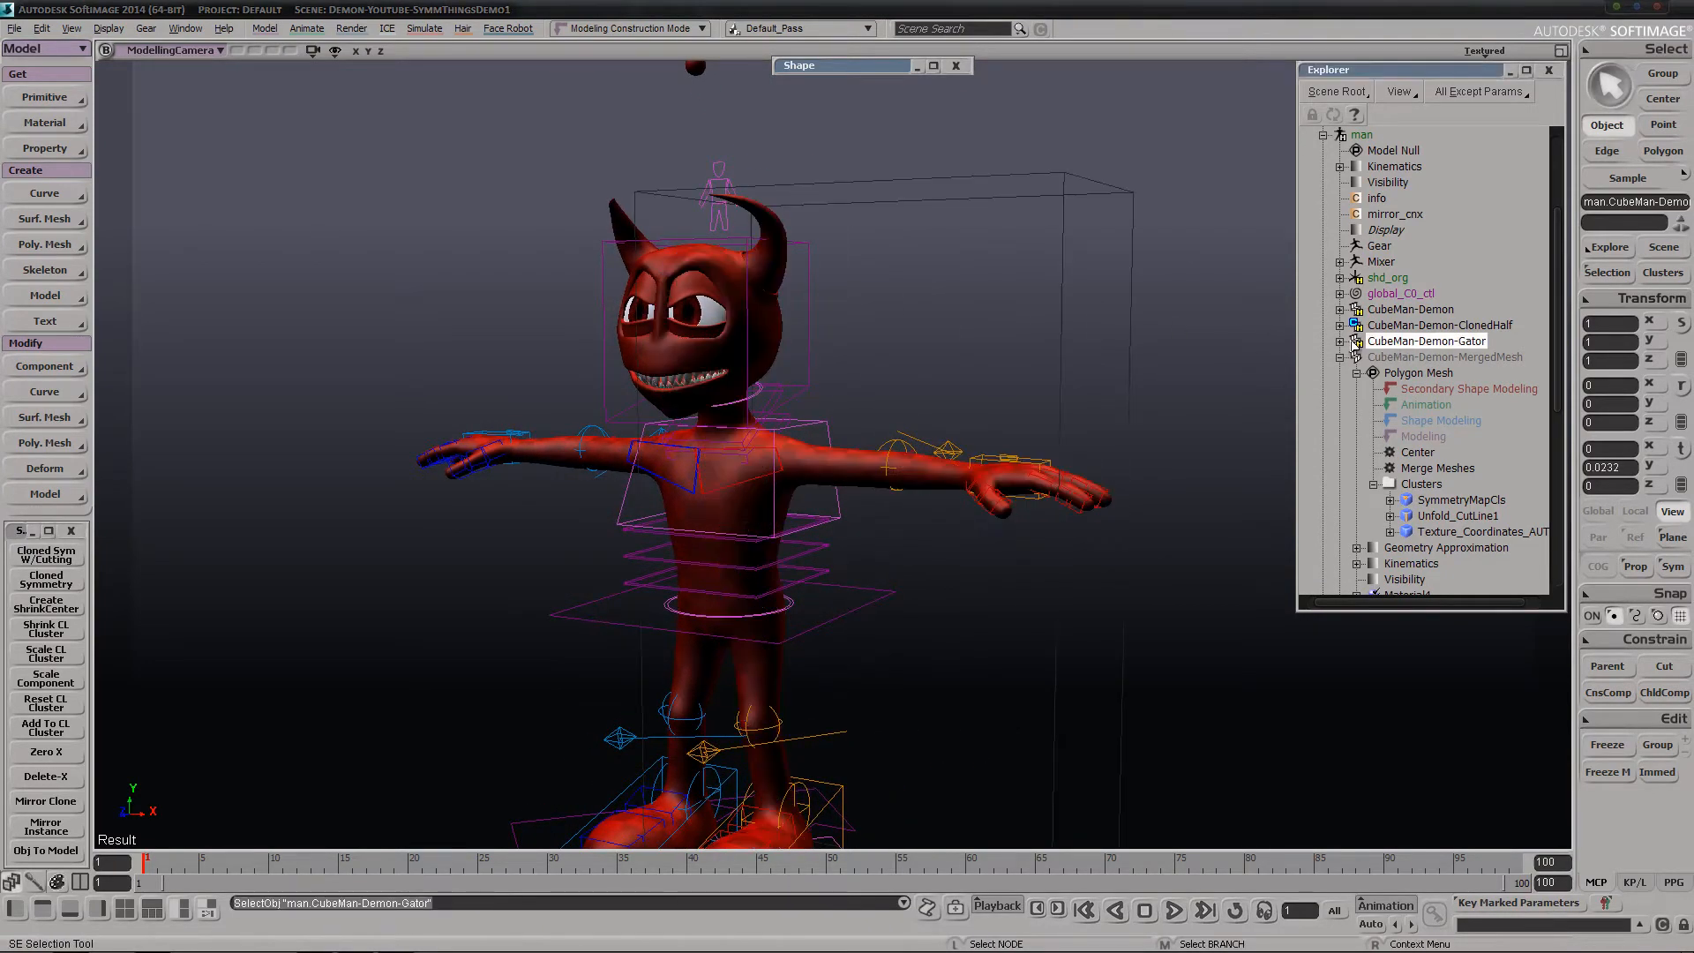
pyautogui.click(1340, 342)
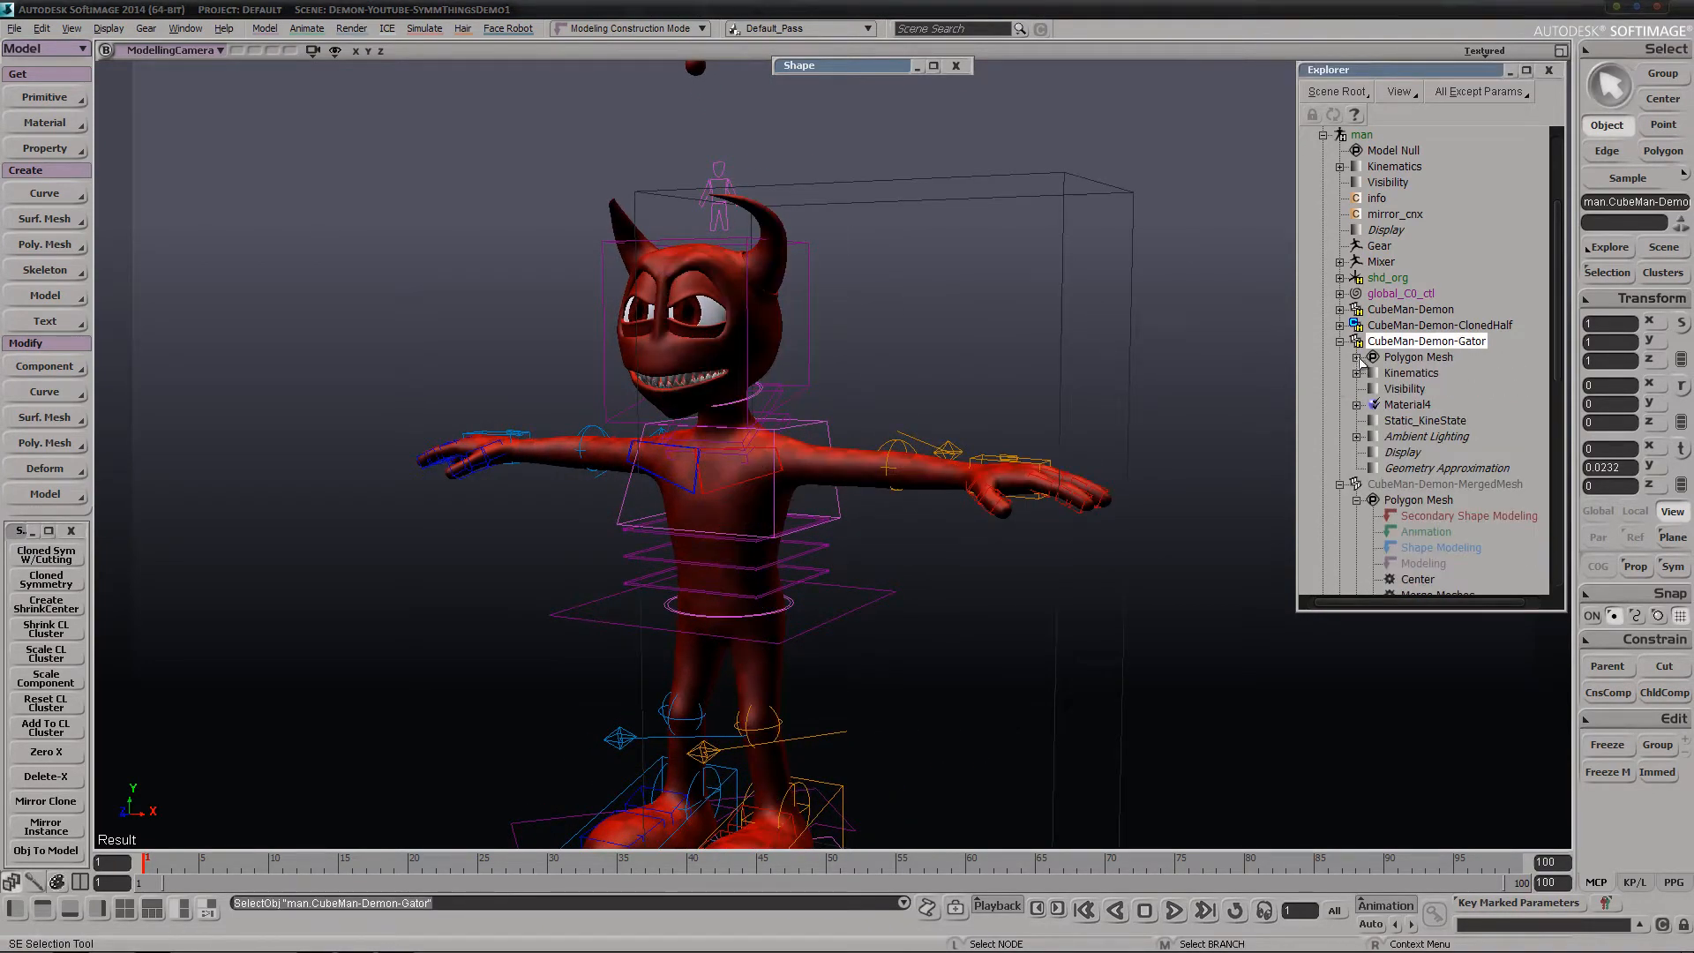
pyautogui.click(1357, 358)
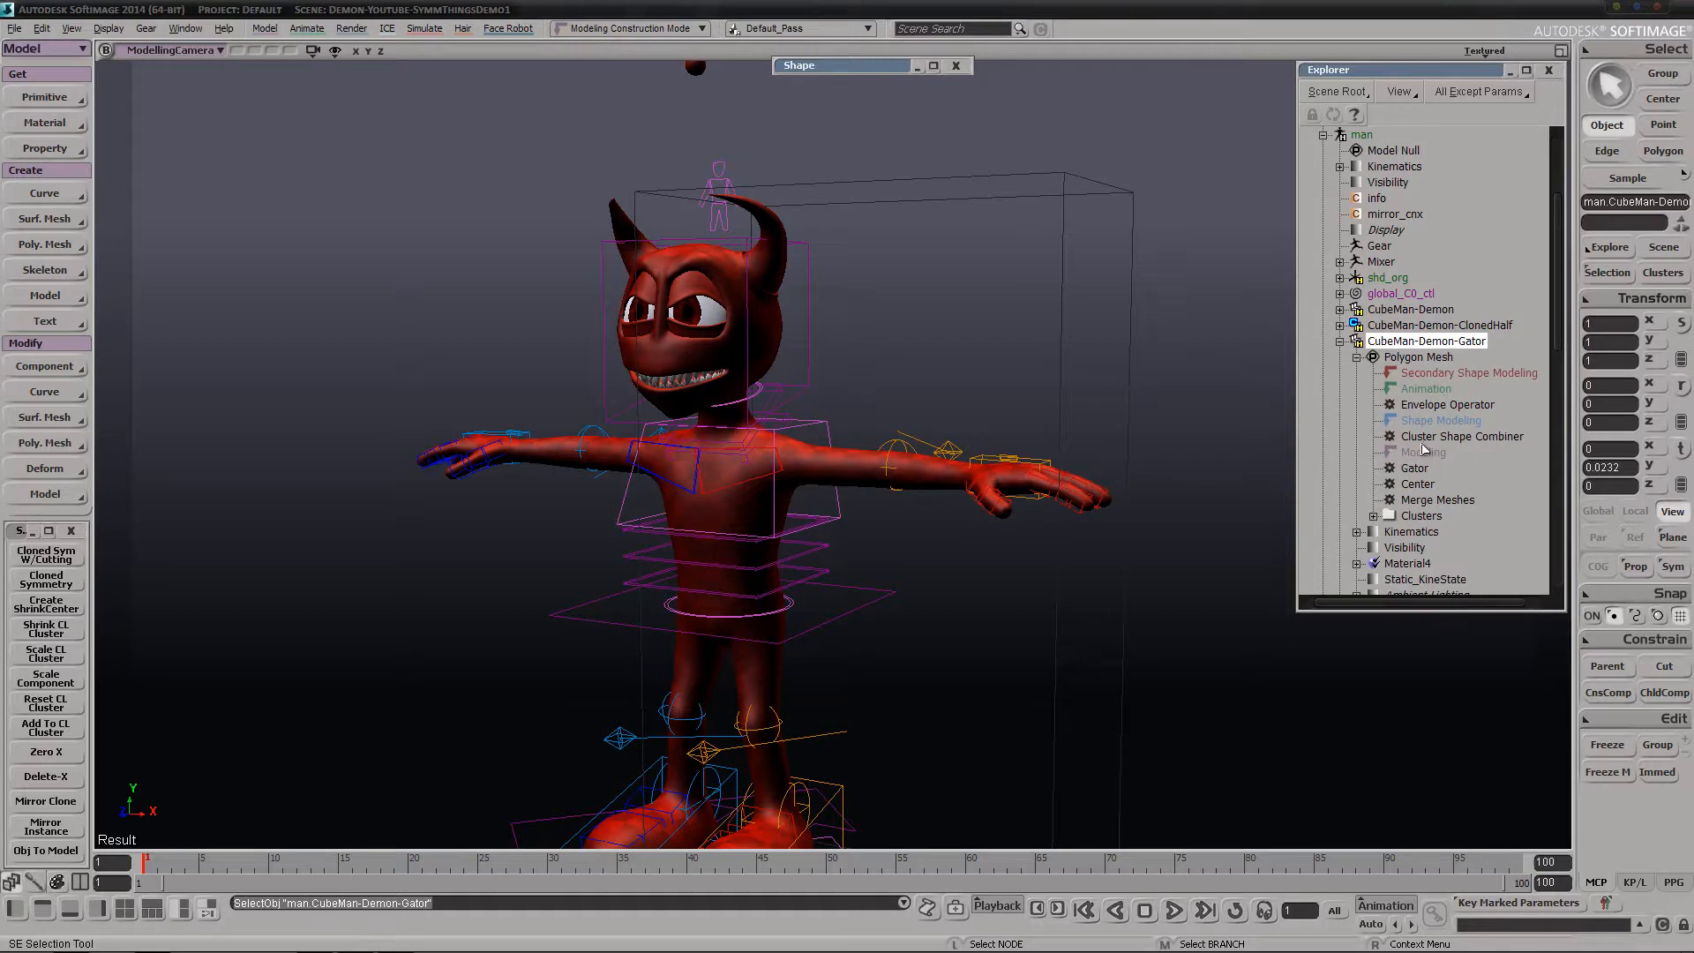
# Unhide CubeMan-Demon-Gator to show its enveloped mesh in the viewport
pyautogui.click(945, 340)
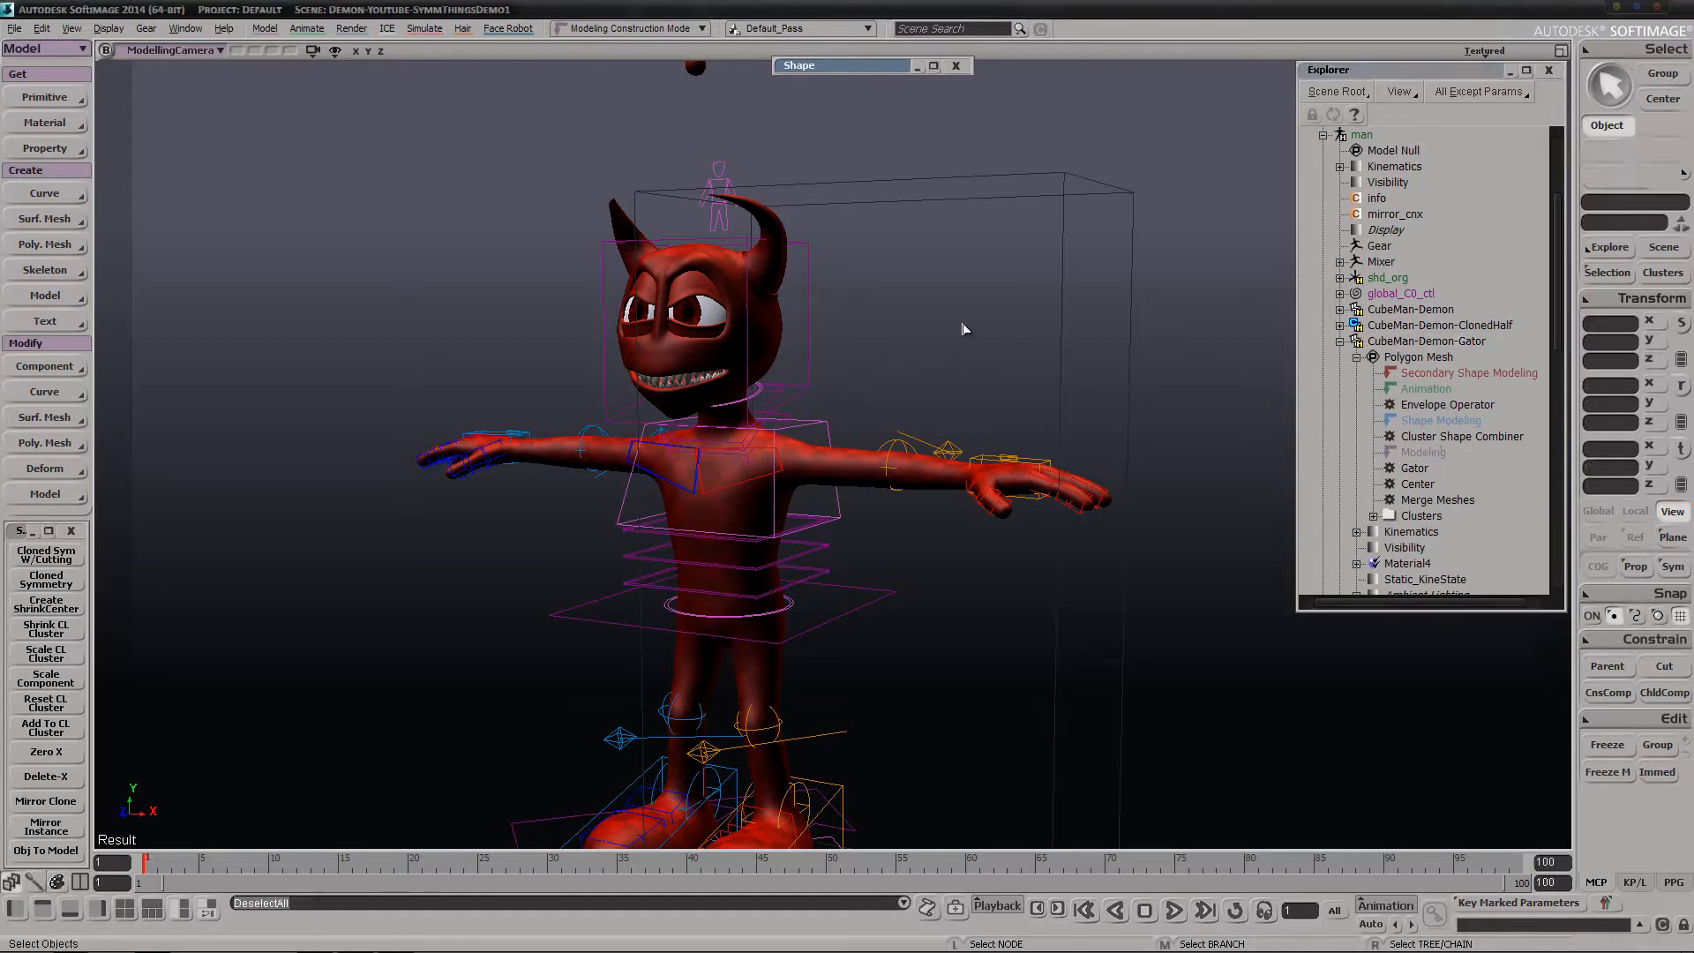
pyautogui.scroll(-3, 1447, 344)
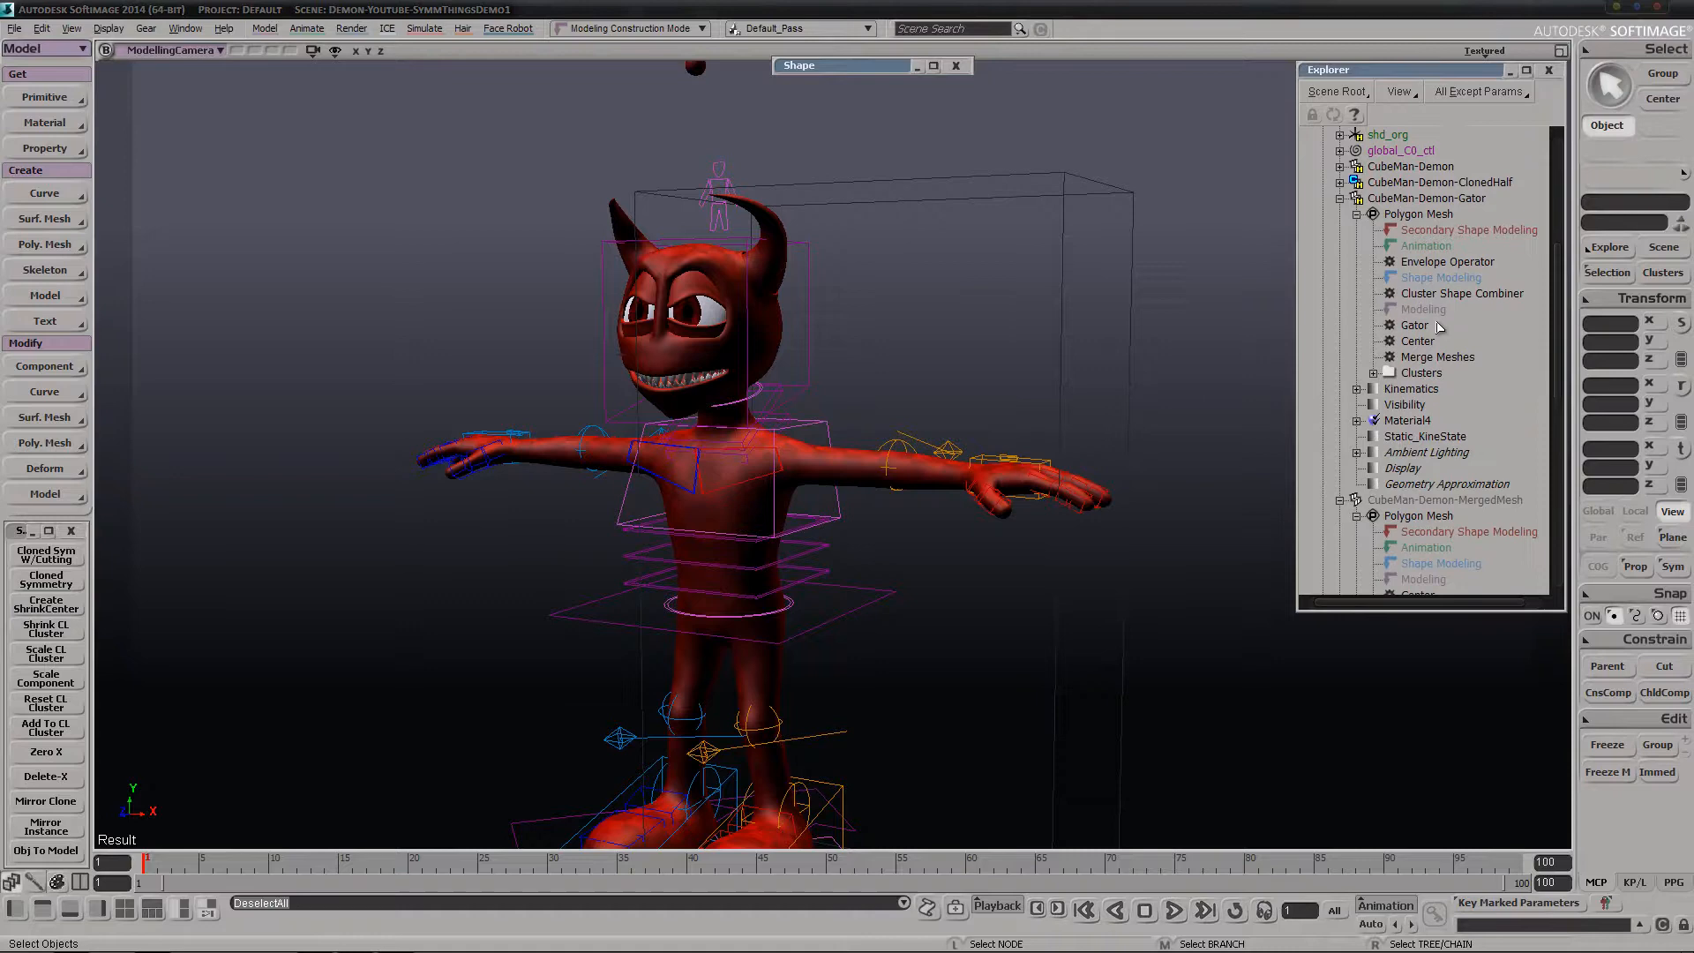
pyautogui.click(1401, 199)
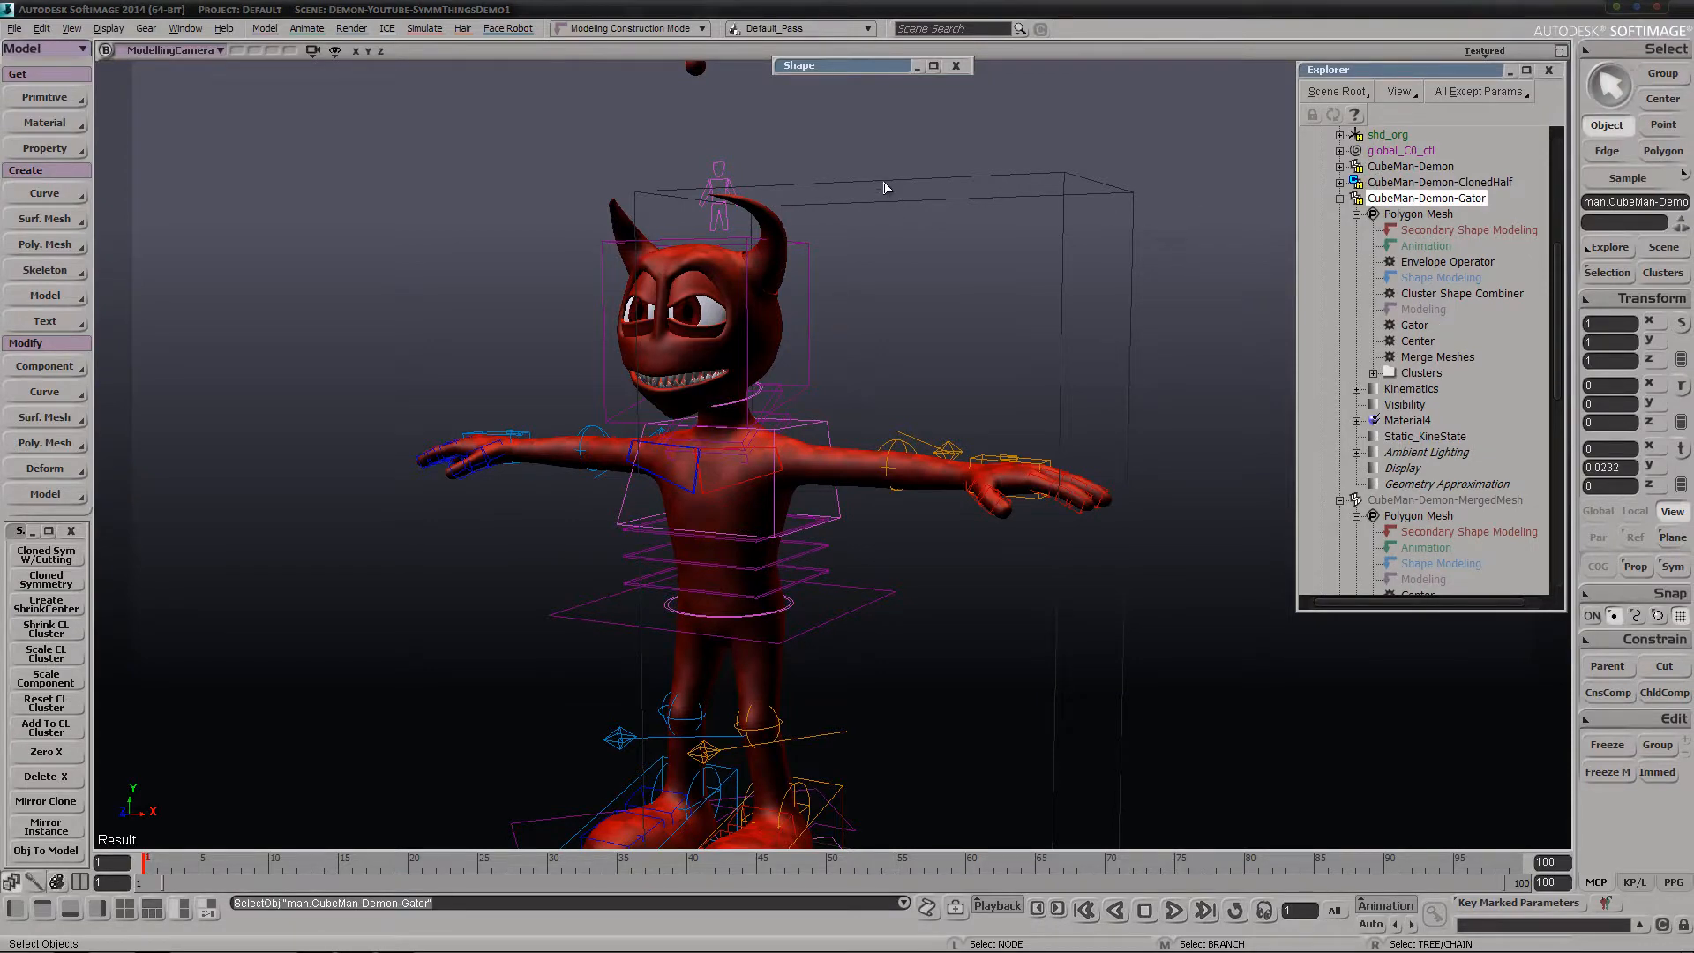
pyautogui.press('h')
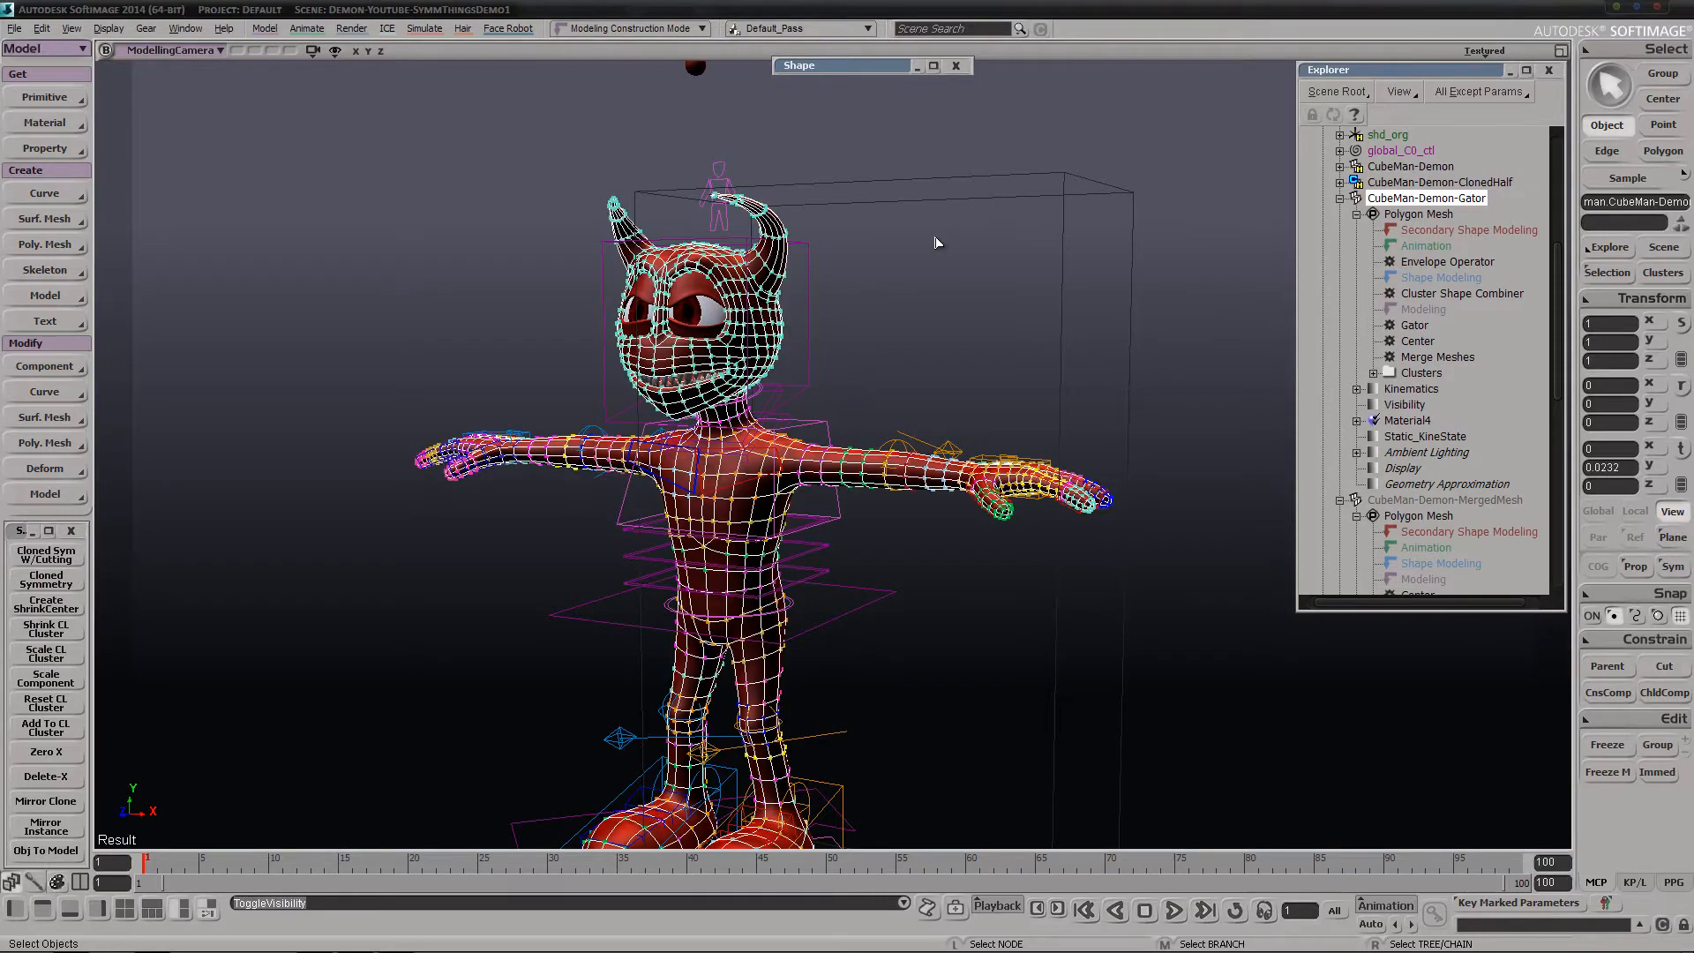
pyautogui.press('s')
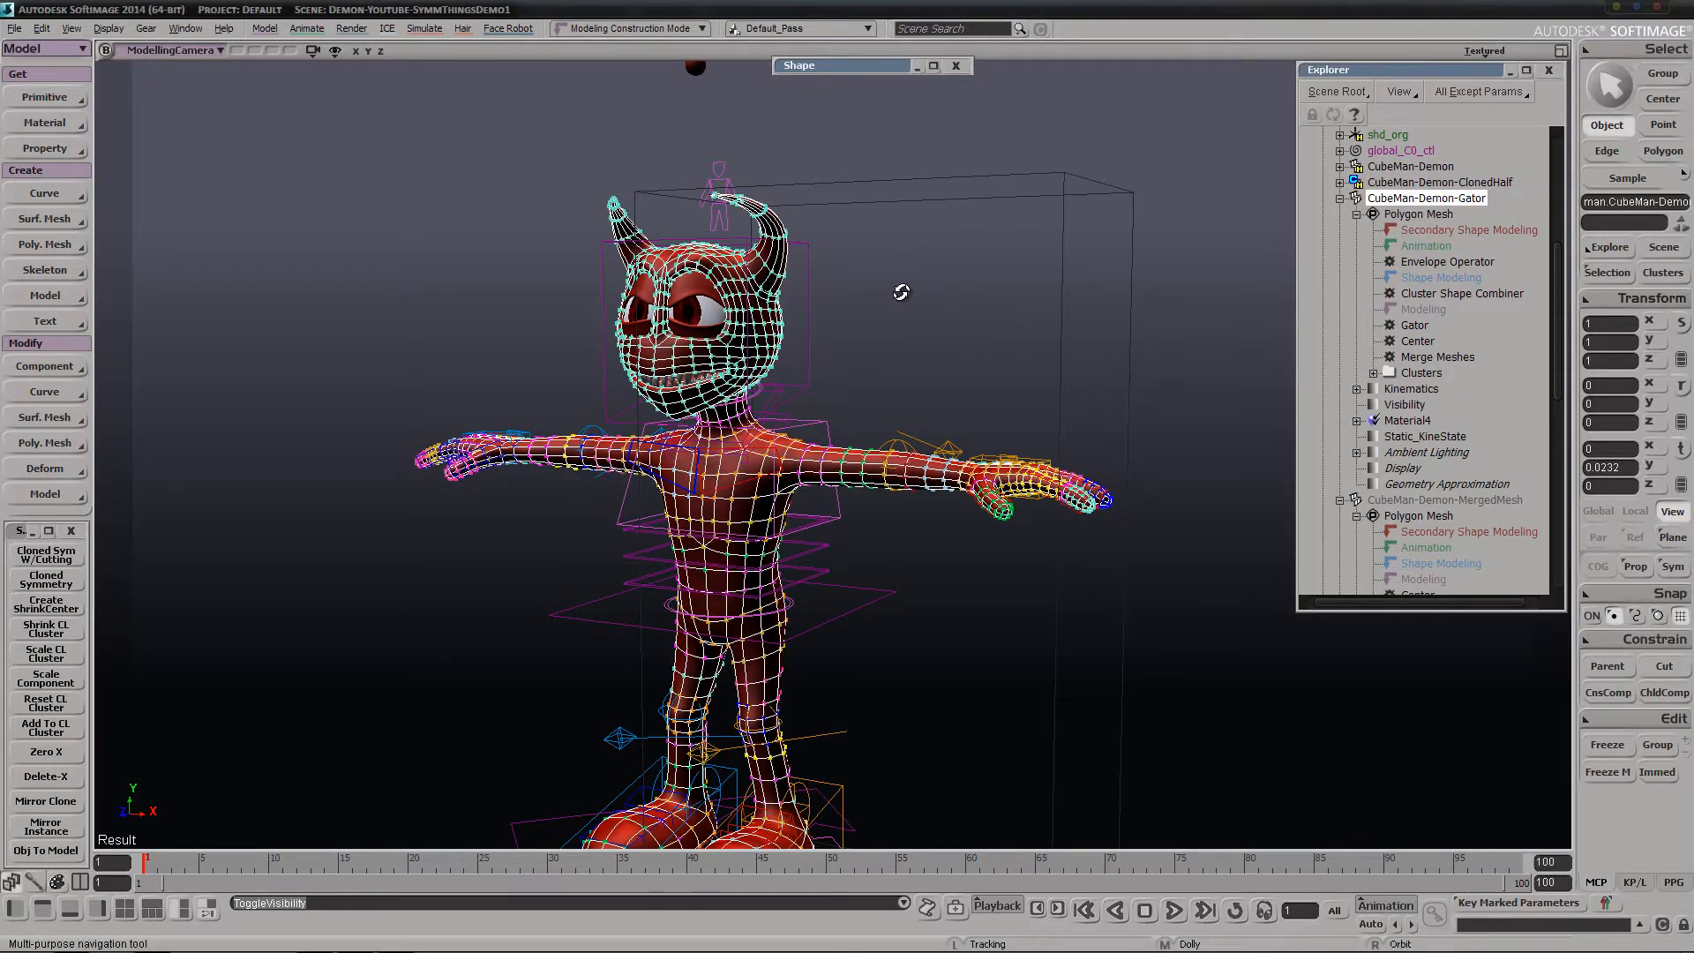
pyautogui.moveTo(900, 291)
pyautogui.mouseDown(button='right')
pyautogui.moveTo(919, 292)
pyautogui.moveTo(906, 286)
pyautogui.mouseUp(button='right')
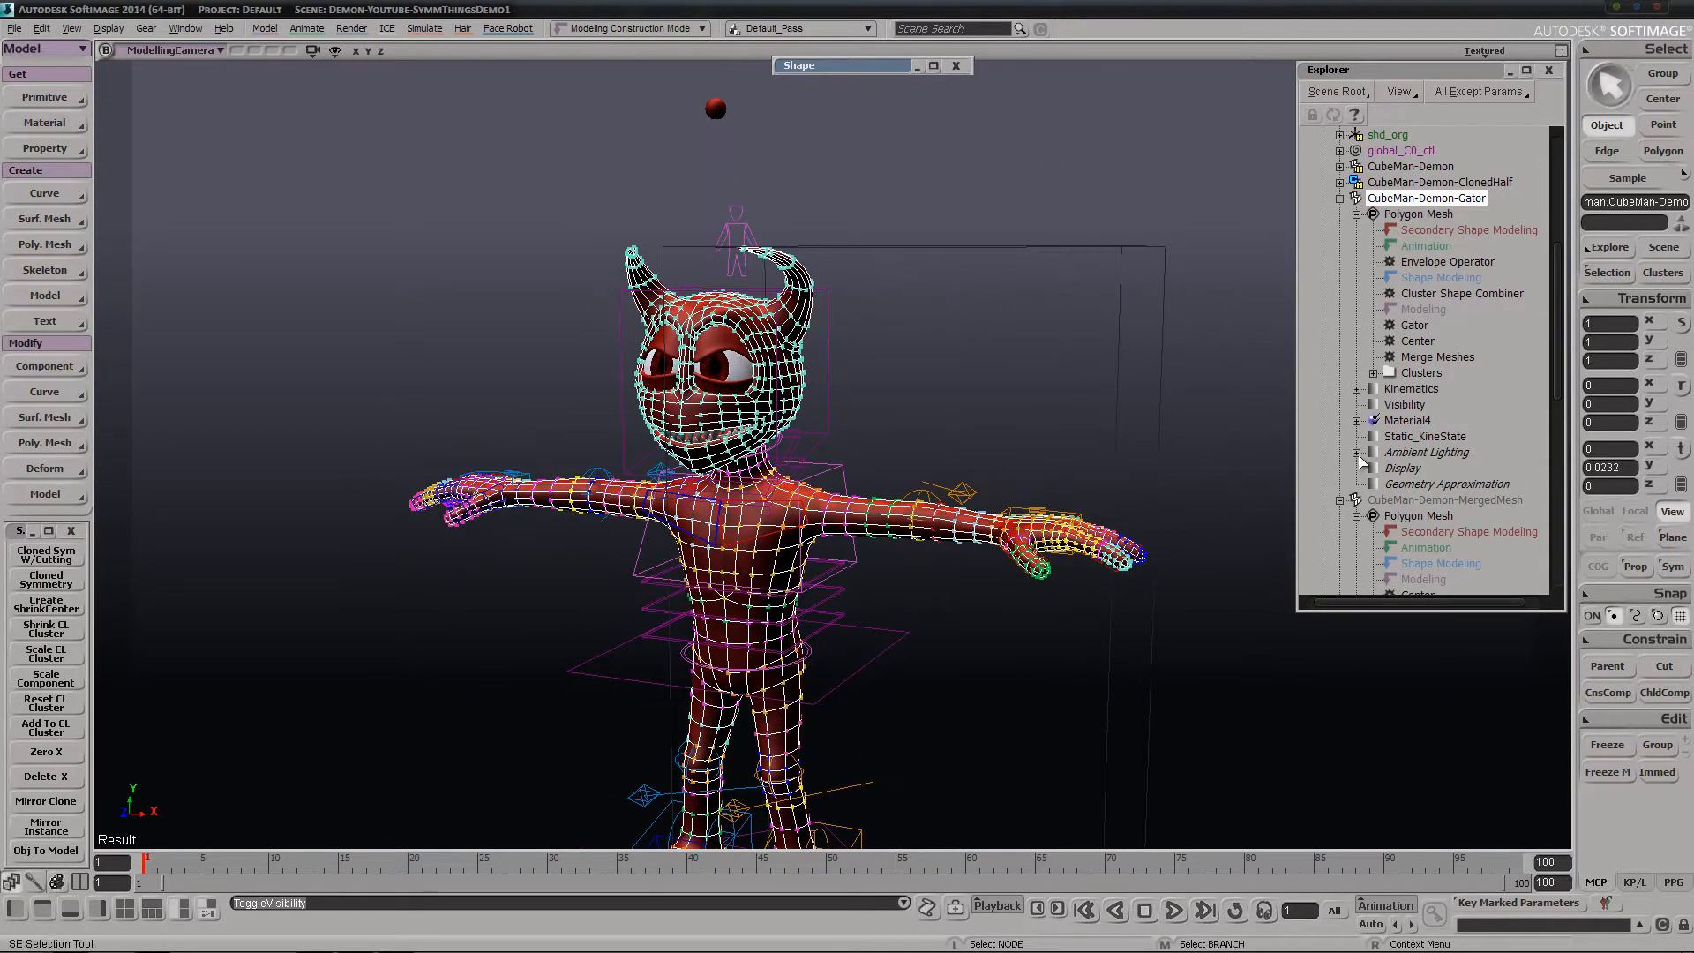
# Select CubeMan-Demon-MergedMesh and toggle its visibility off and on
pyautogui.click(1423, 500)
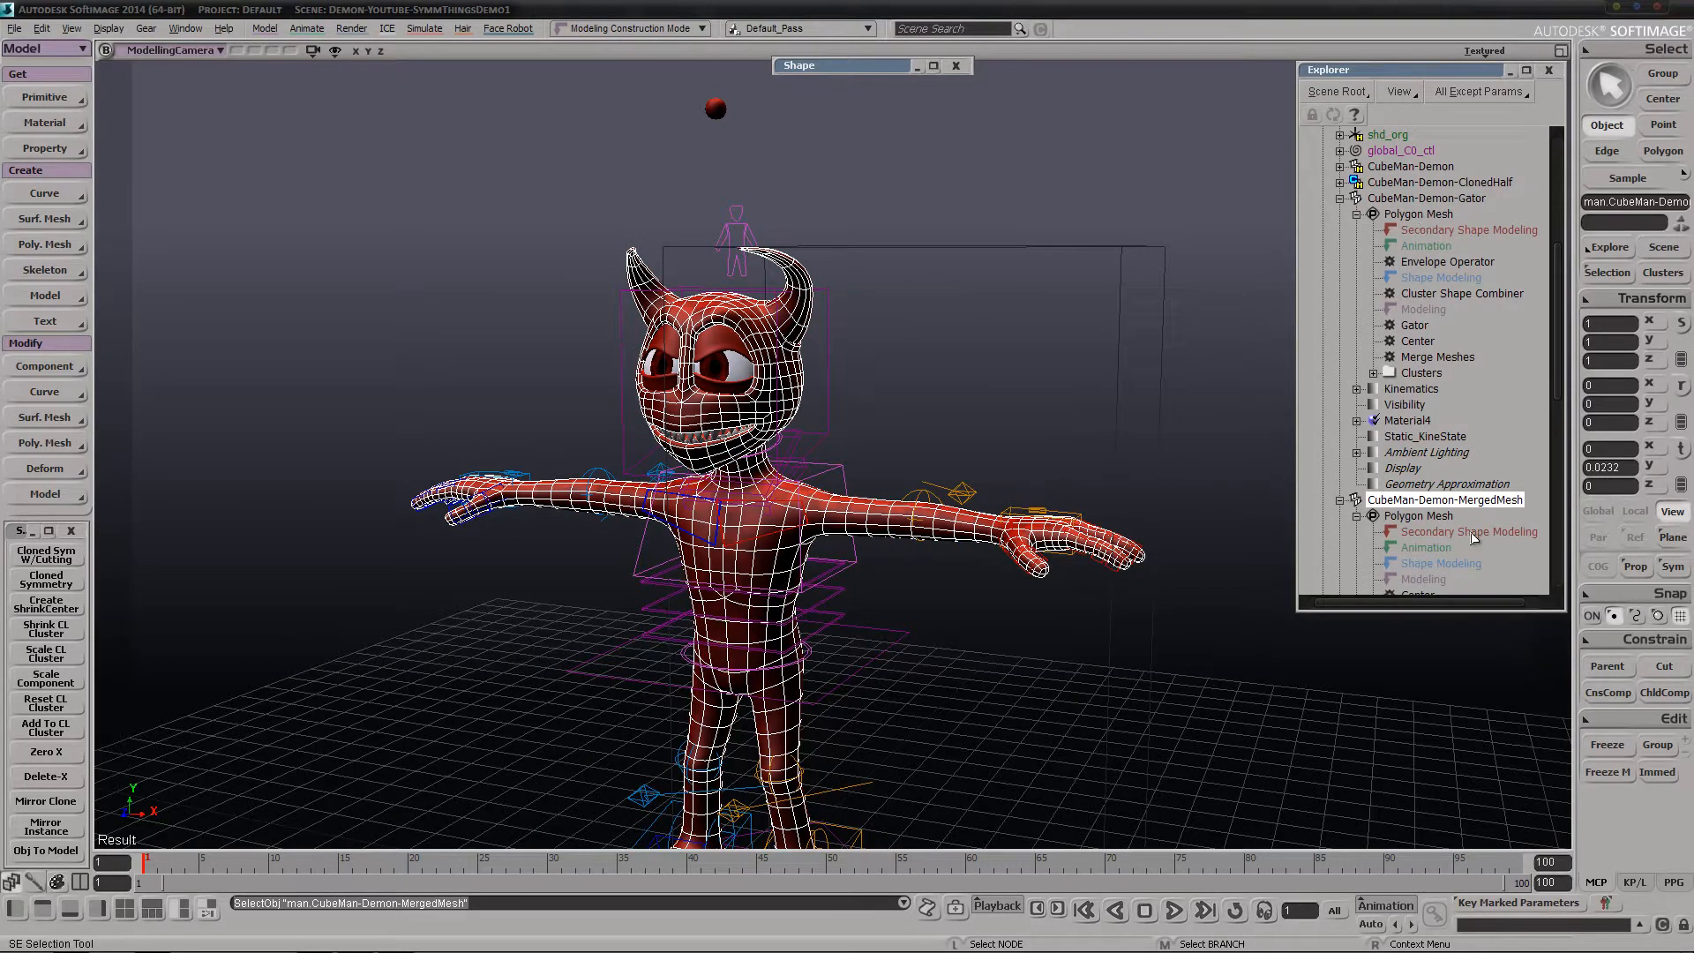
pyautogui.press('h')
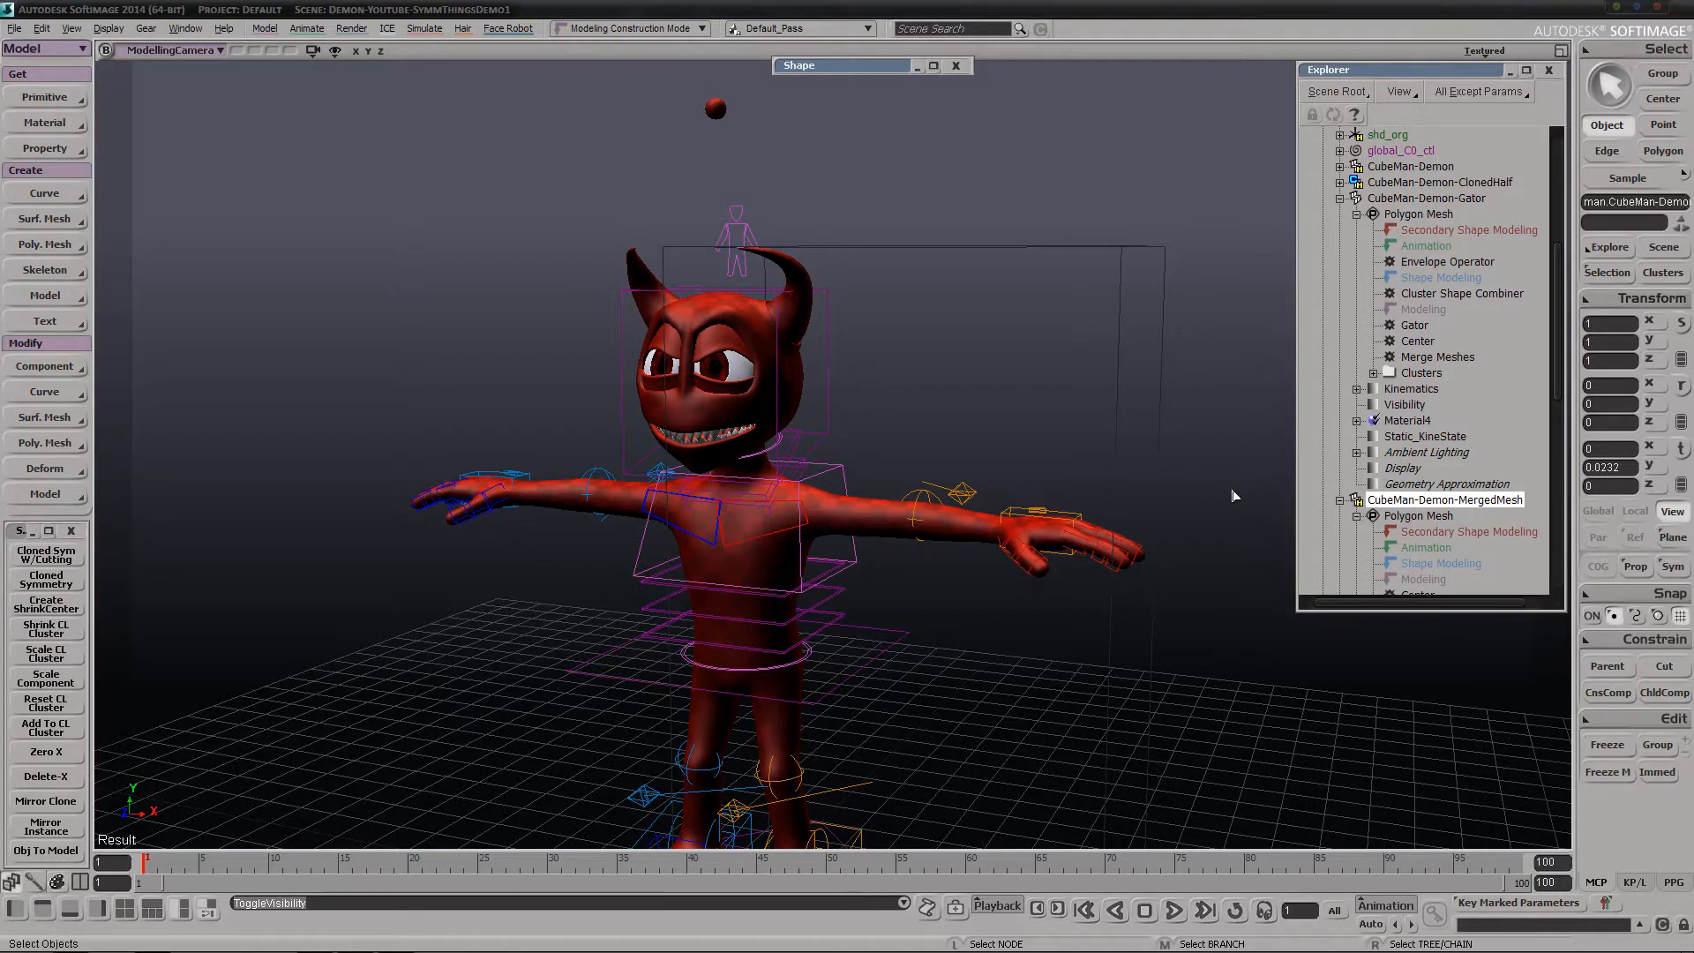
pyautogui.press('h')
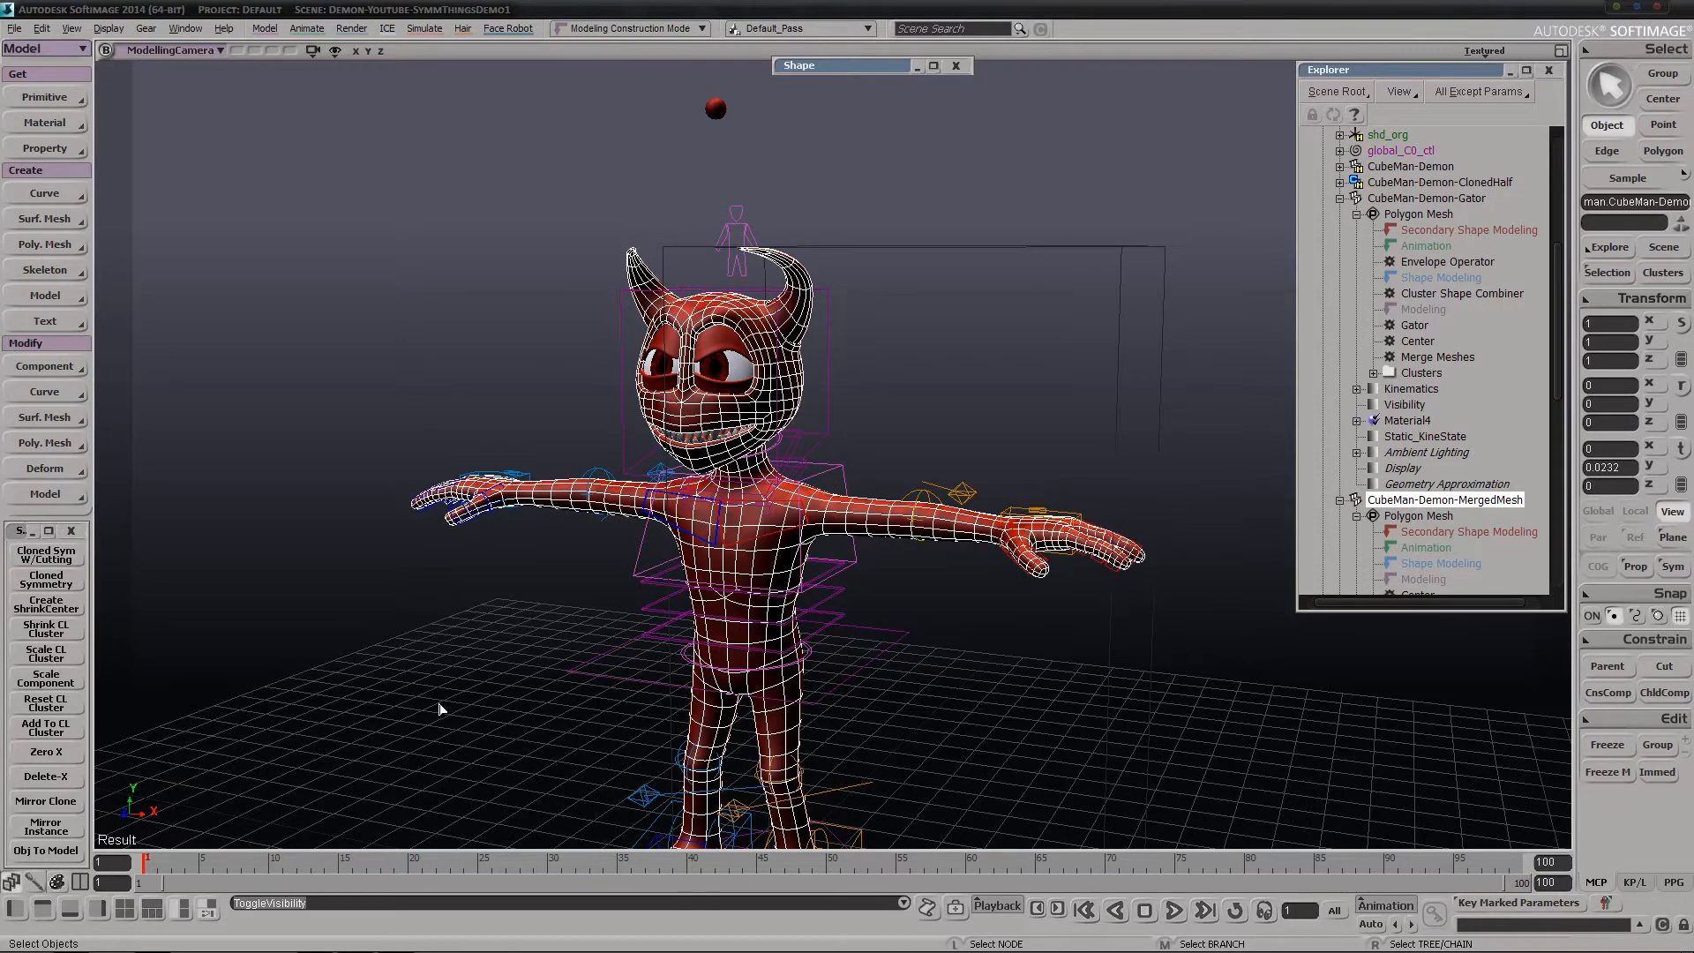
# Go to frame 10 and frame the small posed demon sitting on the large demon's arm
pyautogui.click(274, 866)
pyautogui.press('s')
pyautogui.moveTo(1078, 333); pyautogui.dragTo(757, 462, button='middle')
pyautogui.moveTo(756, 462); pyautogui.dragTo(813, 446, button='right')
pyautogui.moveTo(813, 446); pyautogui.dragTo(987, 333, button='middle')
pyautogui.moveTo(988, 332); pyautogui.dragTo(705, 411, button='right')
pyautogui.moveTo(562, 442); pyautogui.dragTo(587, 413, button='middle')
pyautogui.moveTo(587, 413); pyautogui.dragTo(675, 434)
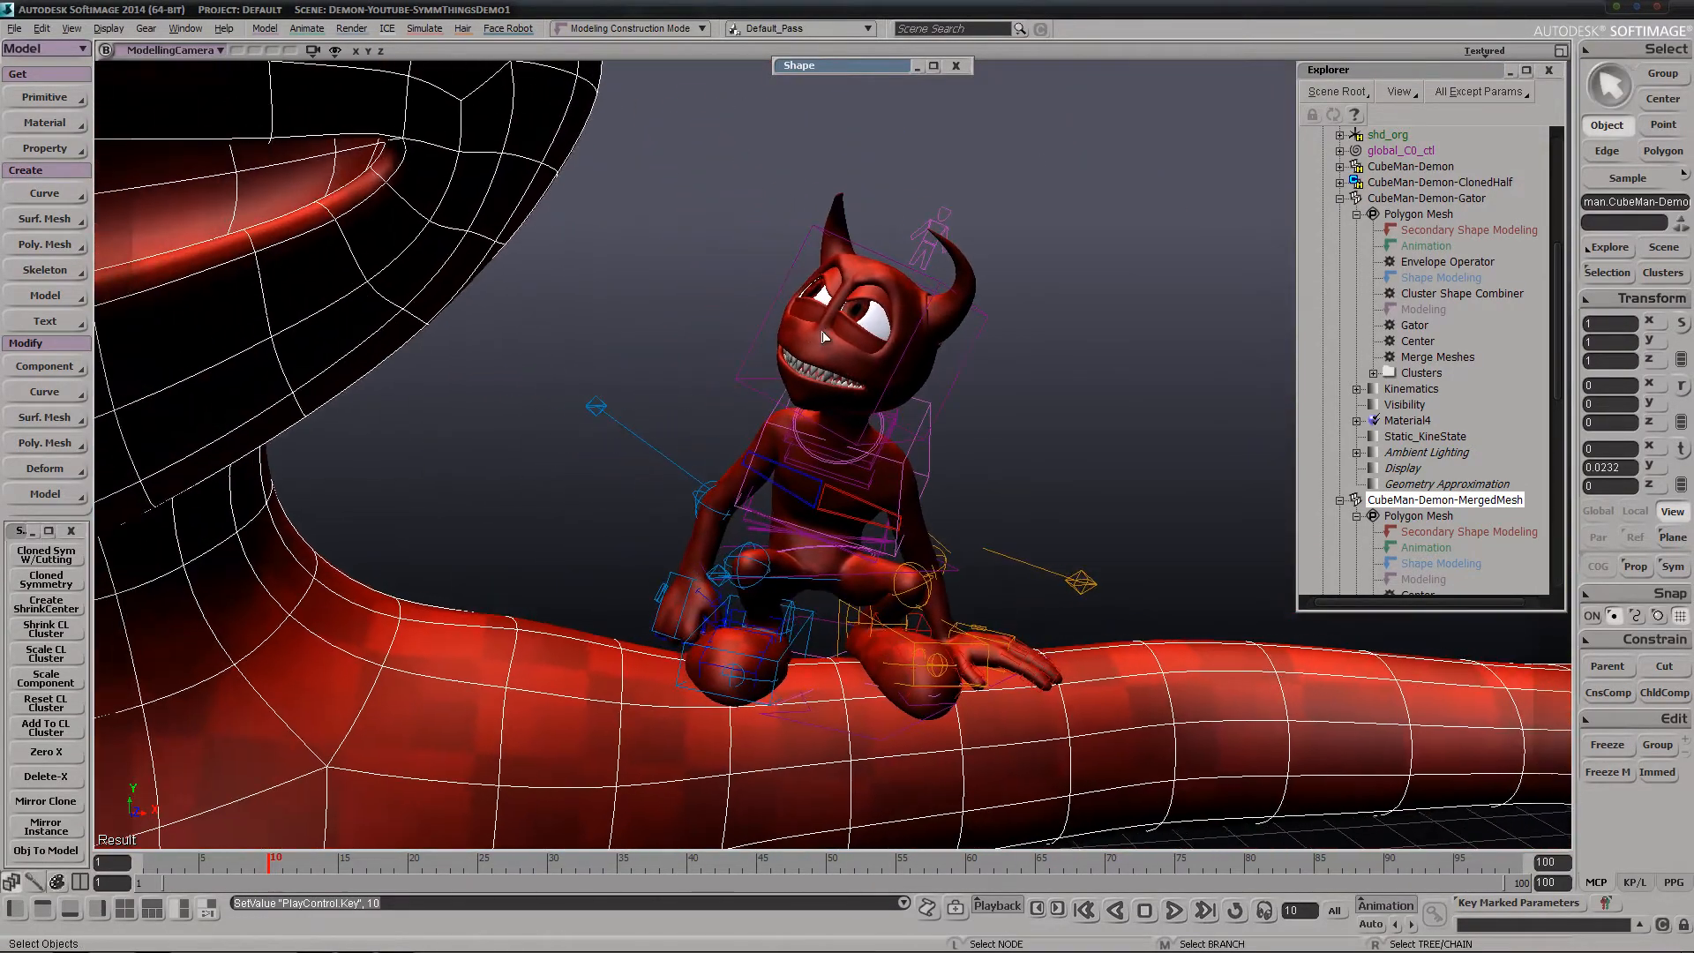
# Select CubeMan-Demon-Gator, examine its UV layout in the Texture Editor and close the editor
pyautogui.click(975, 281)
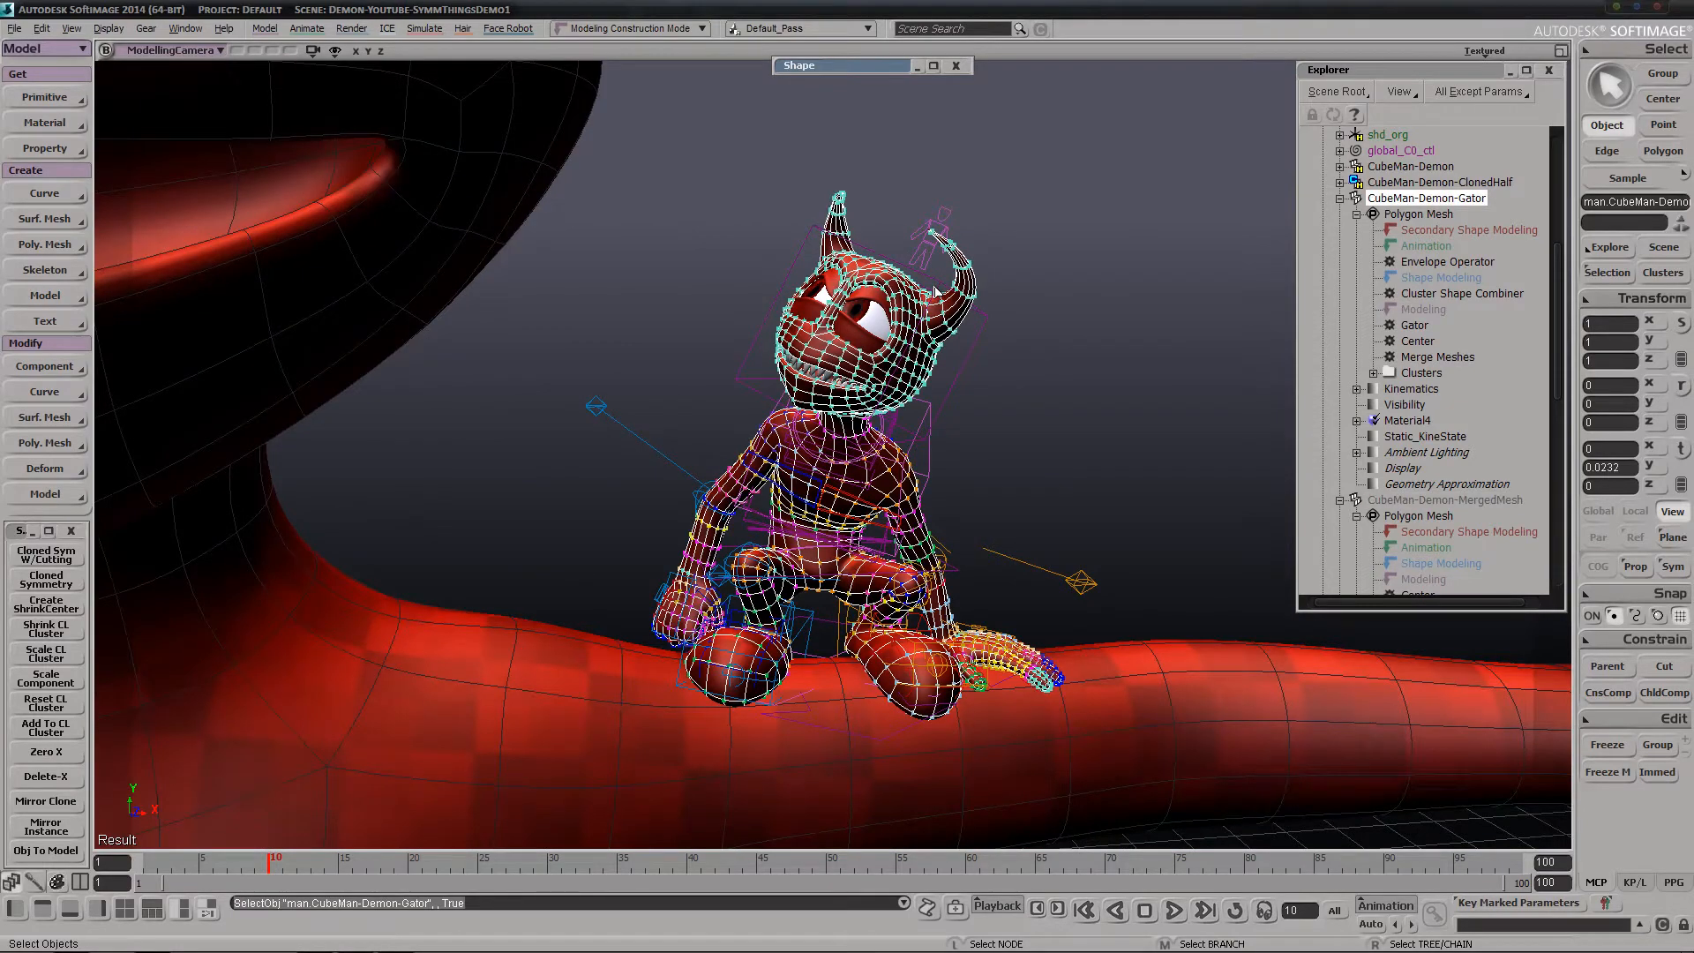
pyautogui.hotkey('alt', '7')
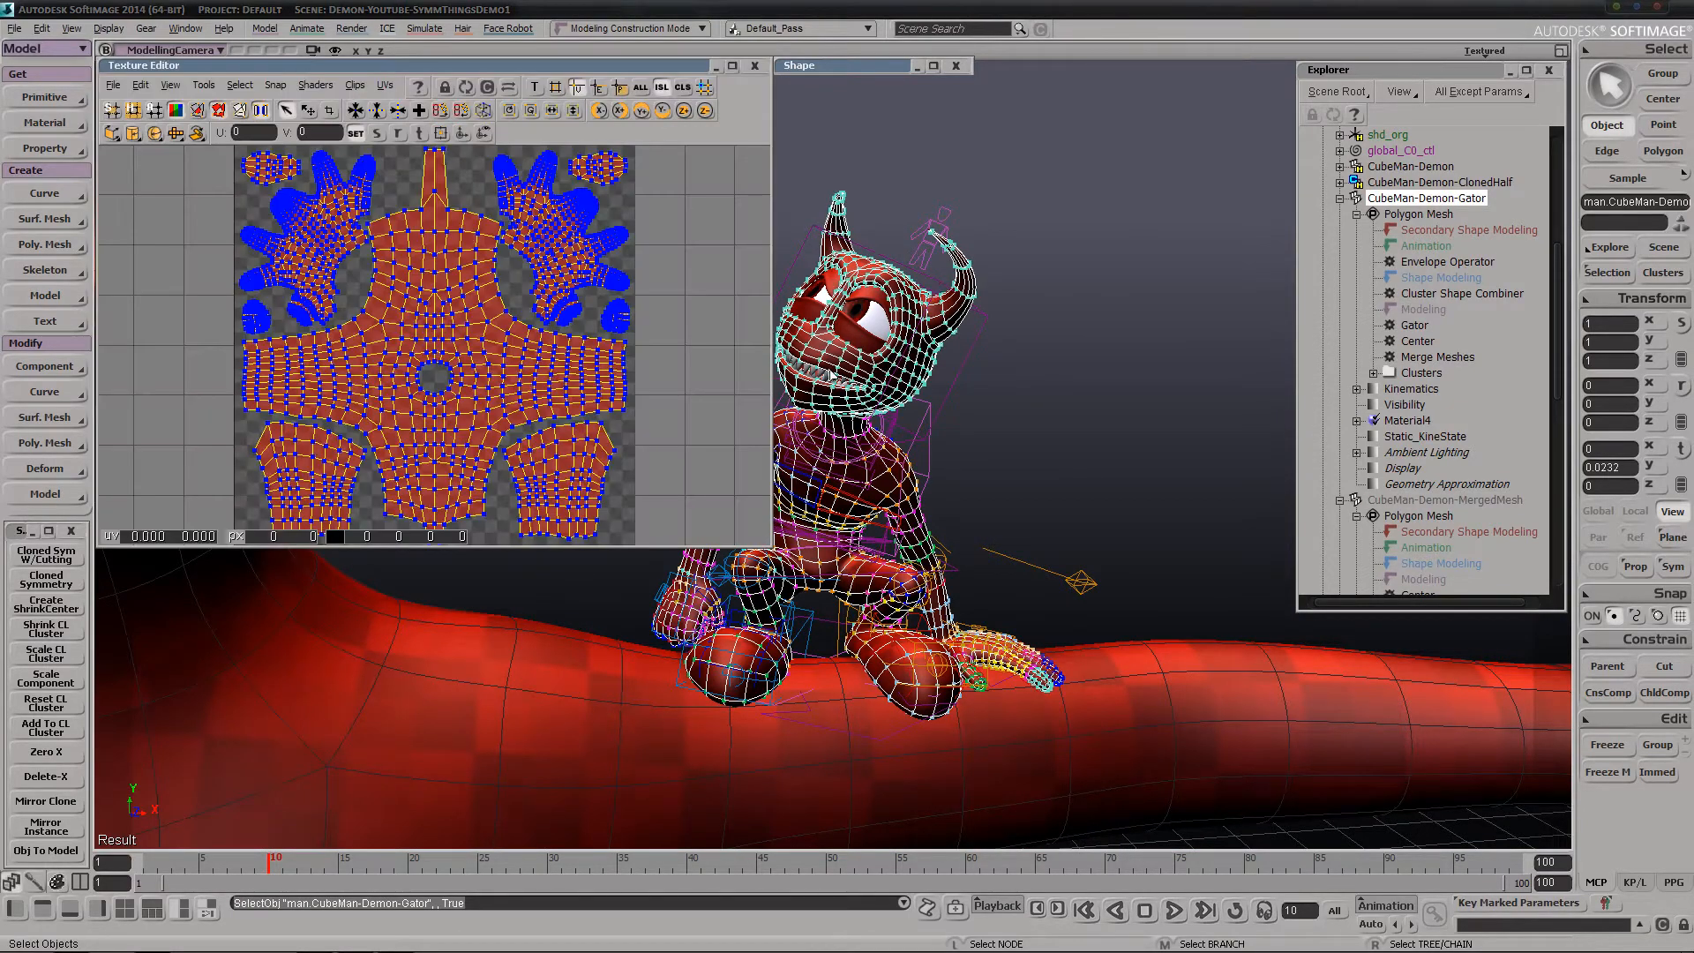
pyautogui.moveTo(416, 279); pyautogui.dragTo(382, 401)
pyautogui.moveTo(382, 401); pyautogui.dragTo(468, 176, button='middle')
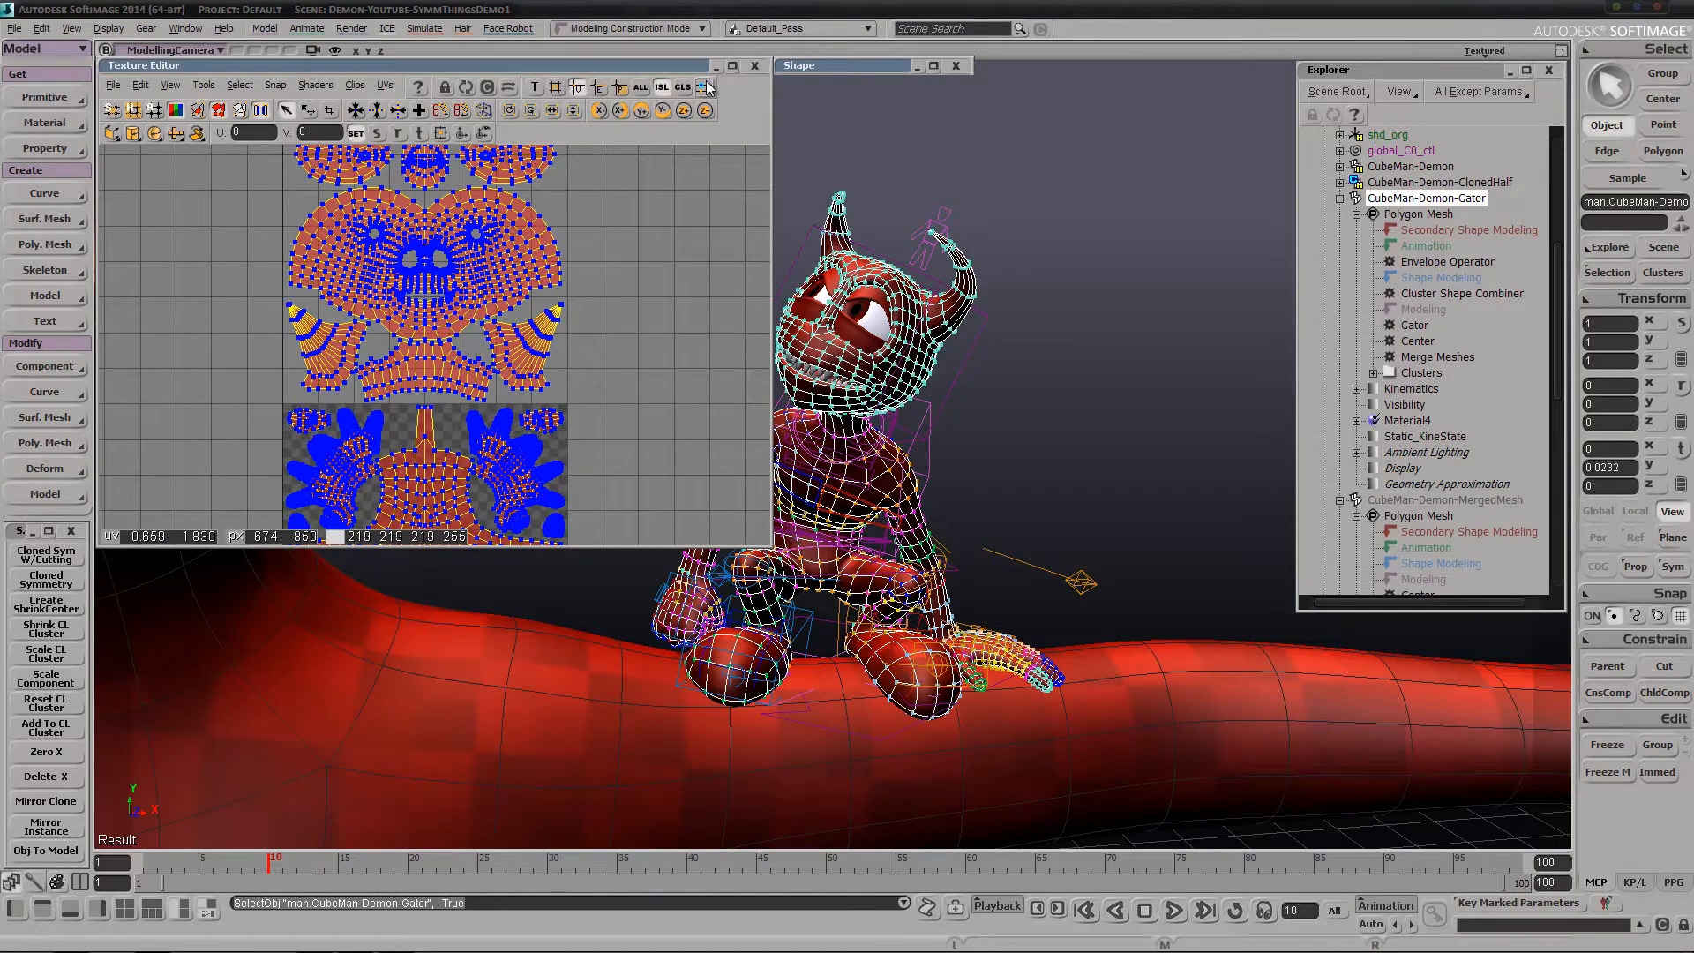
pyautogui.click(753, 67)
# View the posed demon beside the large modelling demon and select CubeMan-Demon-Modelling
pyautogui.press('s')
pyautogui.moveTo(1138, 205); pyautogui.dragTo(1001, 362, button='middle')
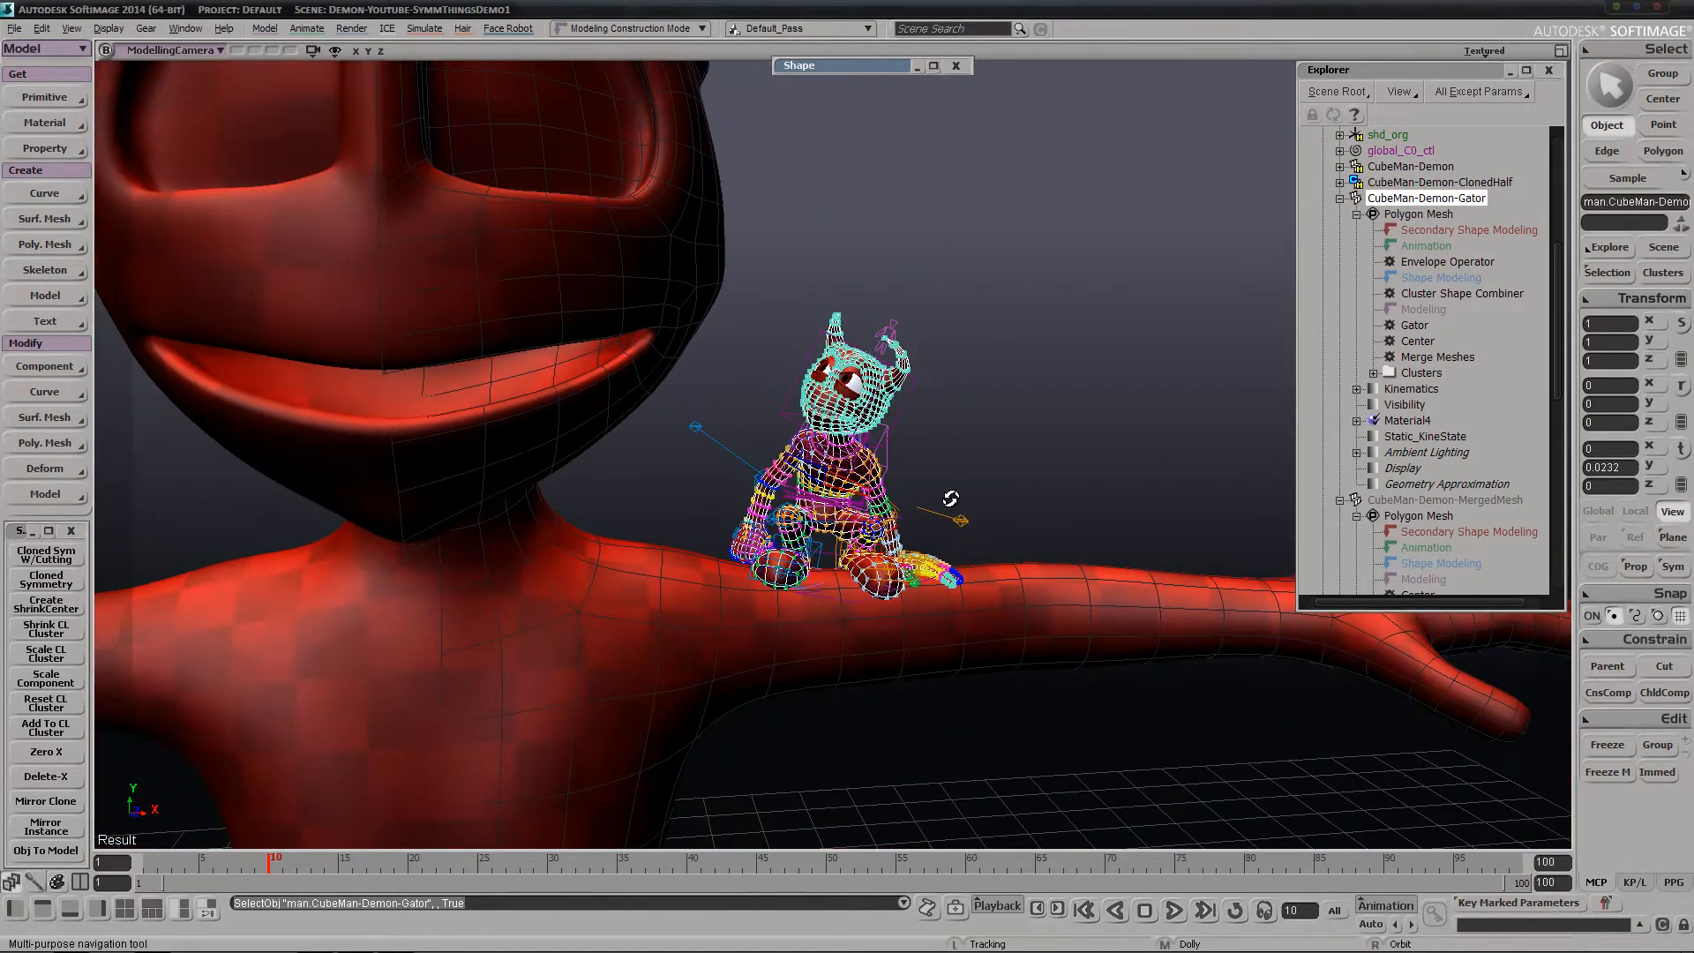
pyautogui.moveTo(950, 499); pyautogui.dragTo(923, 489, button='right')
pyautogui.moveTo(987, 296)
pyautogui.mouseDown(button='middle')
pyautogui.moveTo(904, 378)
pyautogui.moveTo(685, 500)
pyautogui.mouseUp(button='middle')
pyautogui.moveTo(939, 284); pyautogui.dragTo(798, 426, button='middle')
pyautogui.moveTo(798, 427)
pyautogui.mouseDown(button='right')
pyautogui.moveTo(787, 490)
pyautogui.moveTo(812, 437)
pyautogui.moveTo(787, 427)
pyautogui.moveTo(758, 461)
pyautogui.mouseUp(button='right')
pyautogui.press('space')
pyautogui.click(957, 181)
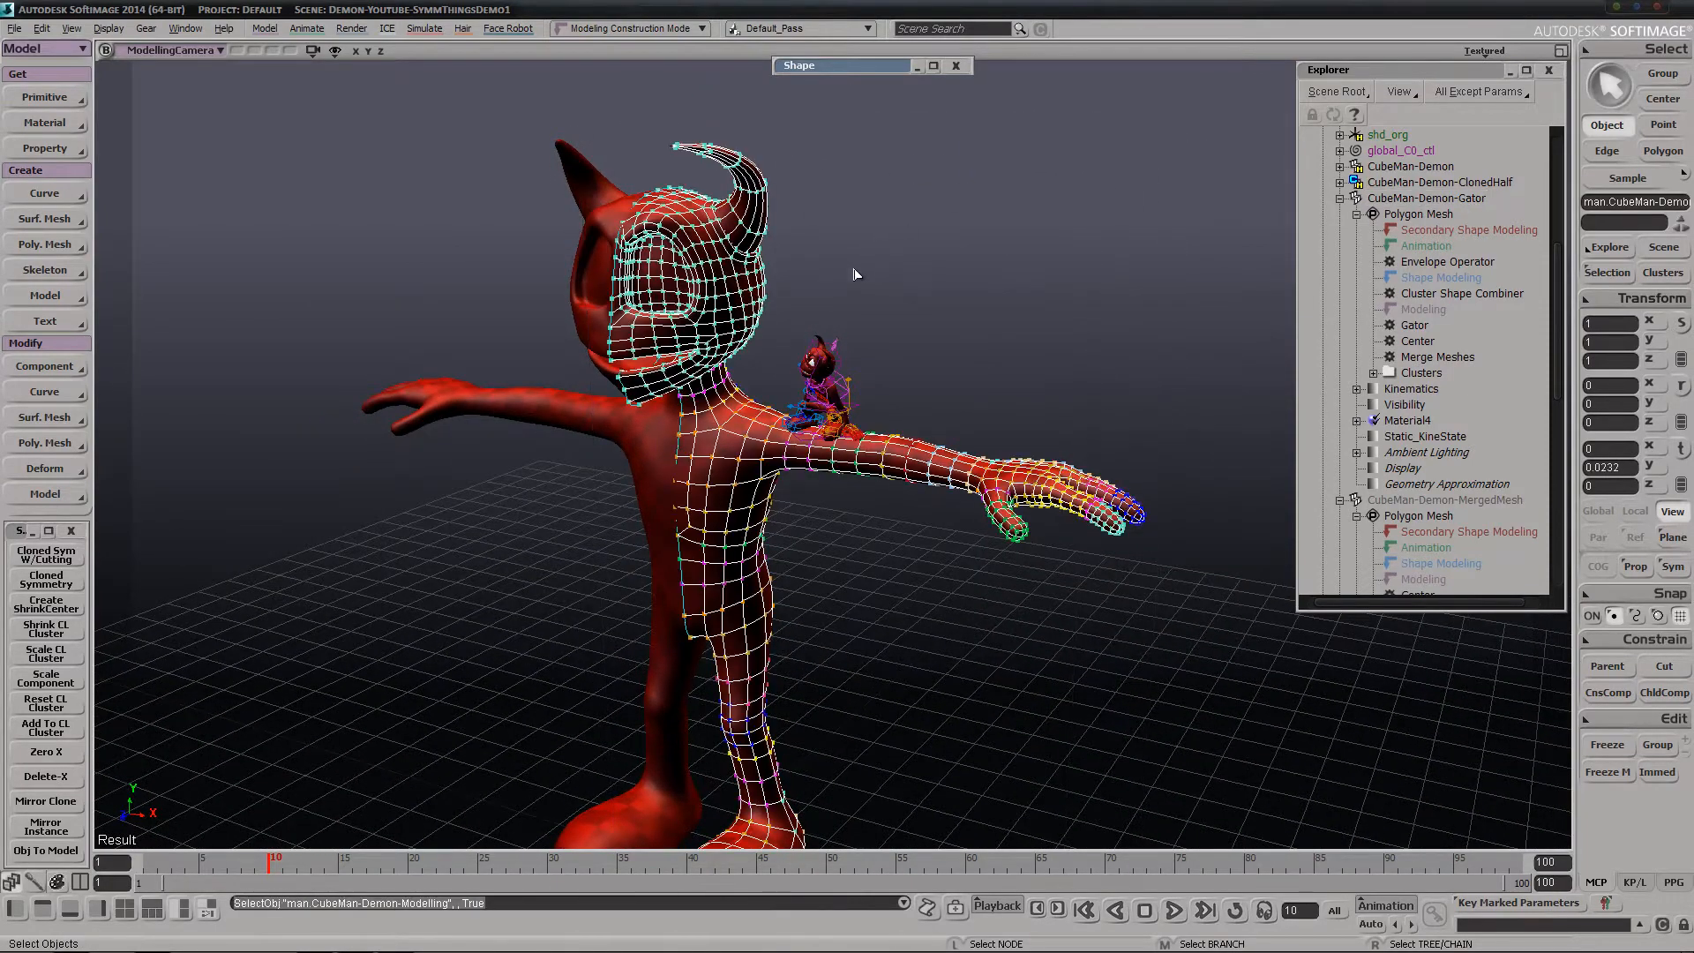
# Hide CubeMan-Demon-Gator and move the Shape window clear of the large demon's head
pyautogui.click(1436, 198)
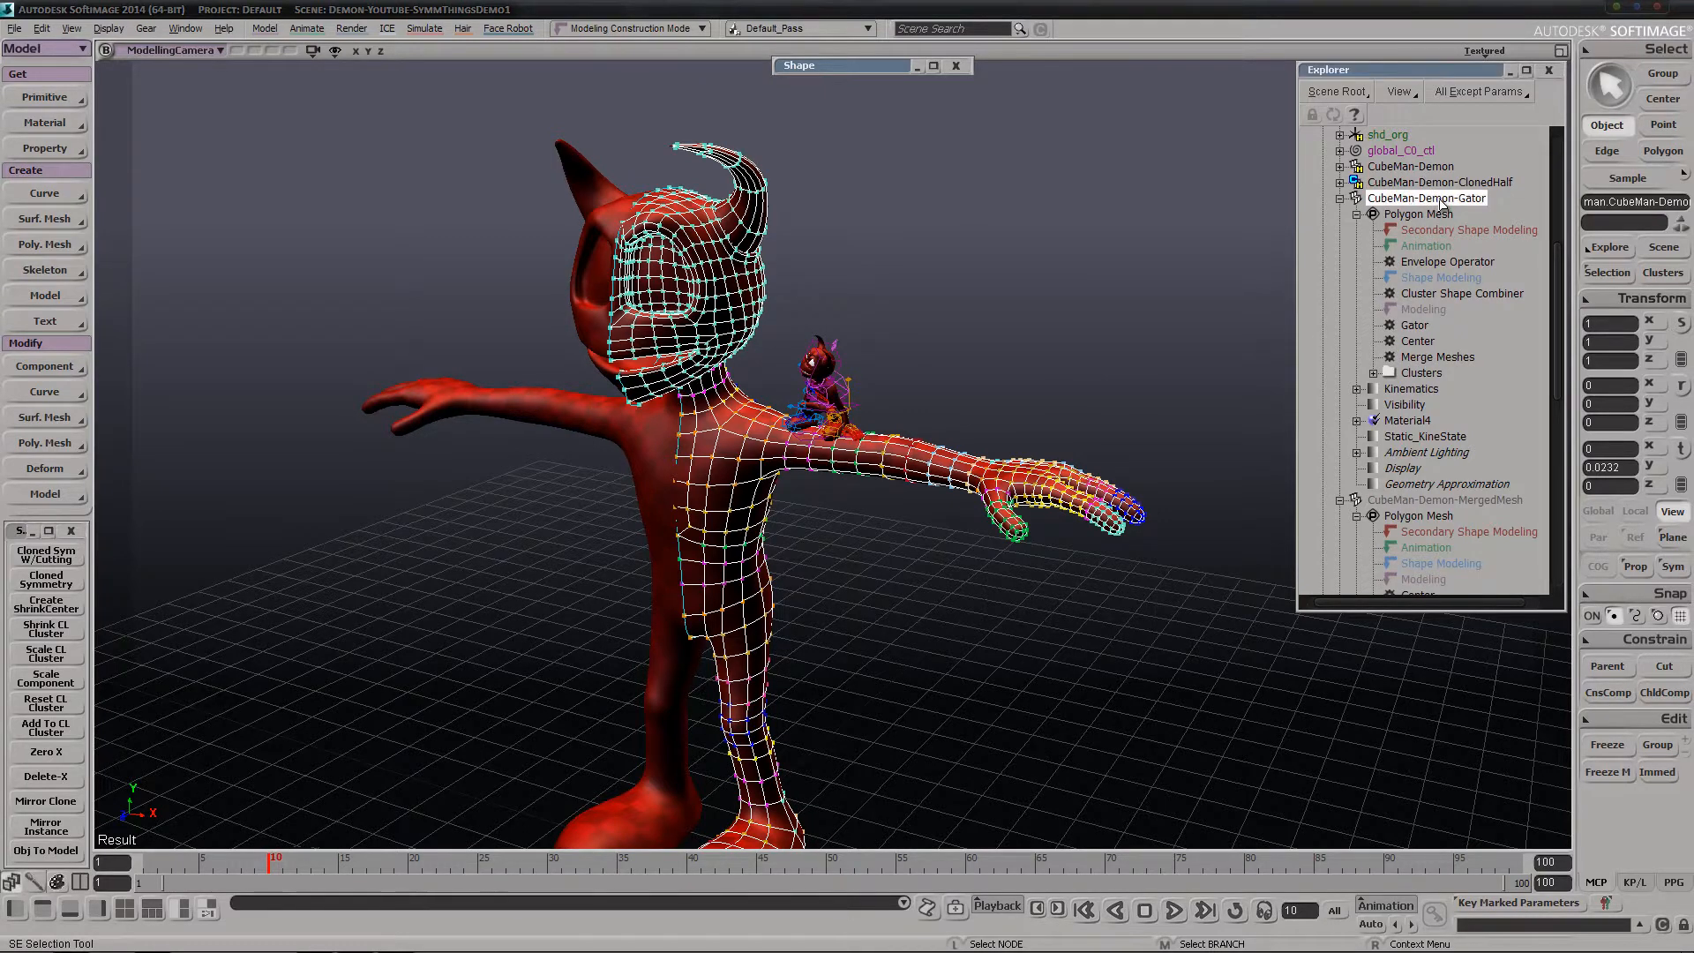
pyautogui.press('h')
pyautogui.moveTo(903, 70); pyautogui.dragTo(1021, 227)
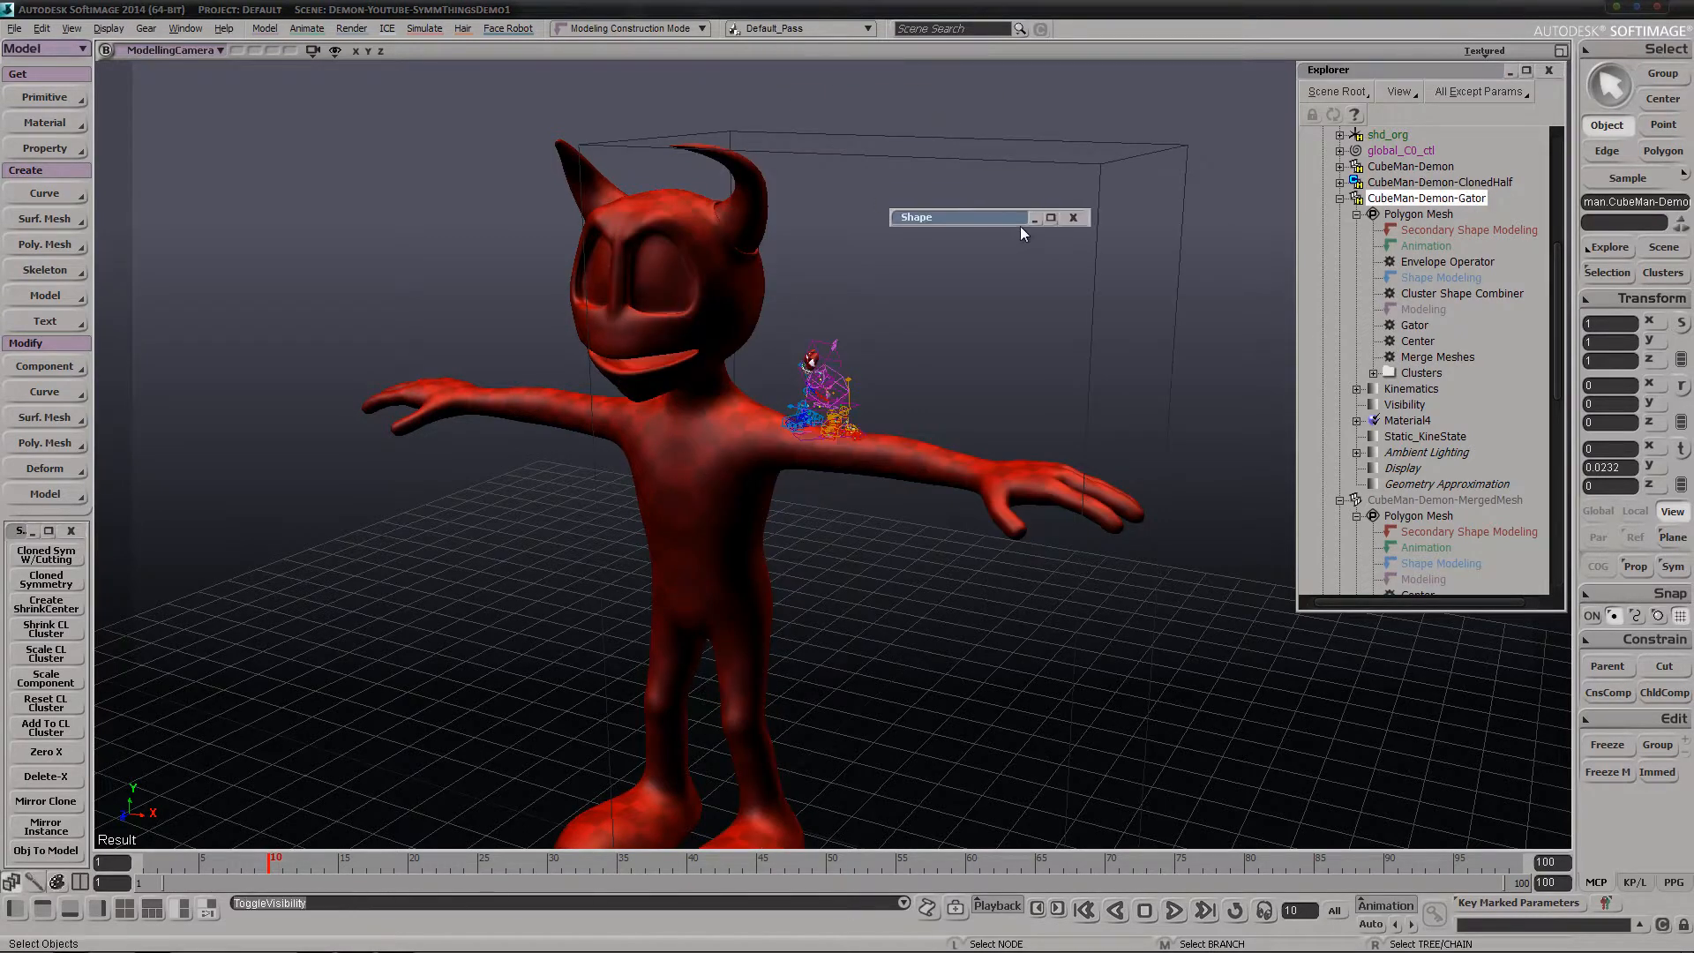
# Select three polygons in a vertical row on the side of CubeMan-Demon-Modelling's head
pyautogui.click(972, 160)
pyautogui.press('s')
pyautogui.moveTo(745, 201); pyautogui.dragTo(882, 317)
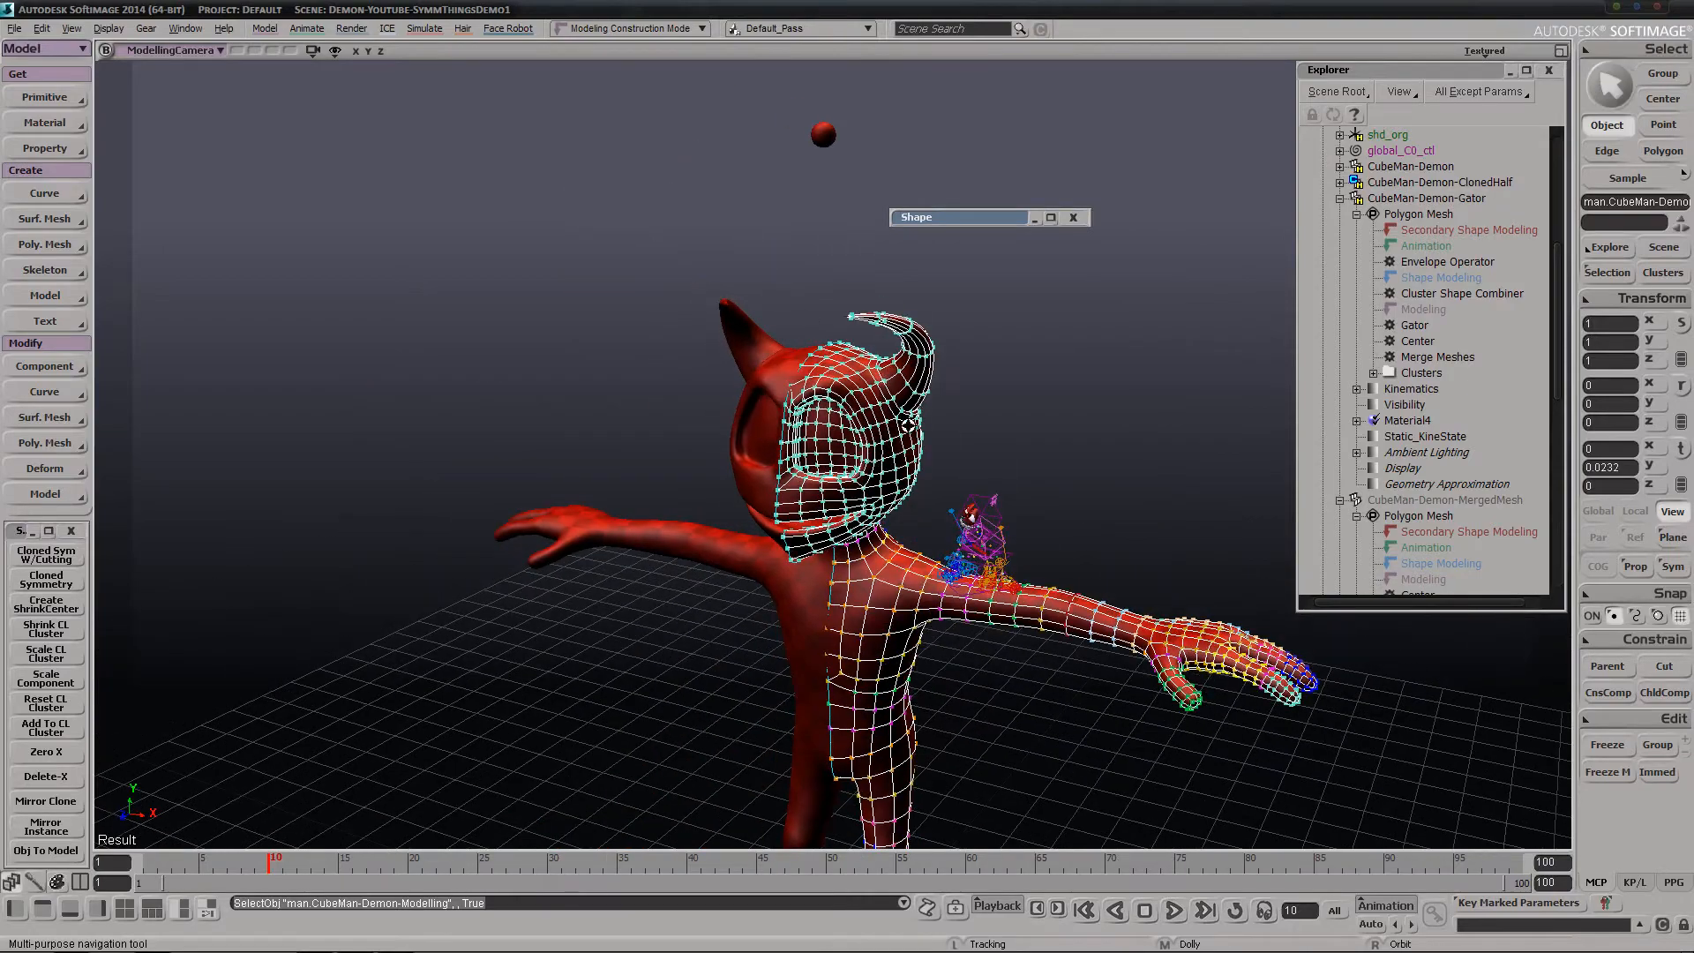
pyautogui.moveTo(883, 318); pyautogui.dragTo(659, 474, button='middle')
pyautogui.moveTo(659, 474); pyautogui.dragTo(832, 484, button='right')
pyautogui.moveTo(832, 483); pyautogui.dragTo(730, 503, button='middle')
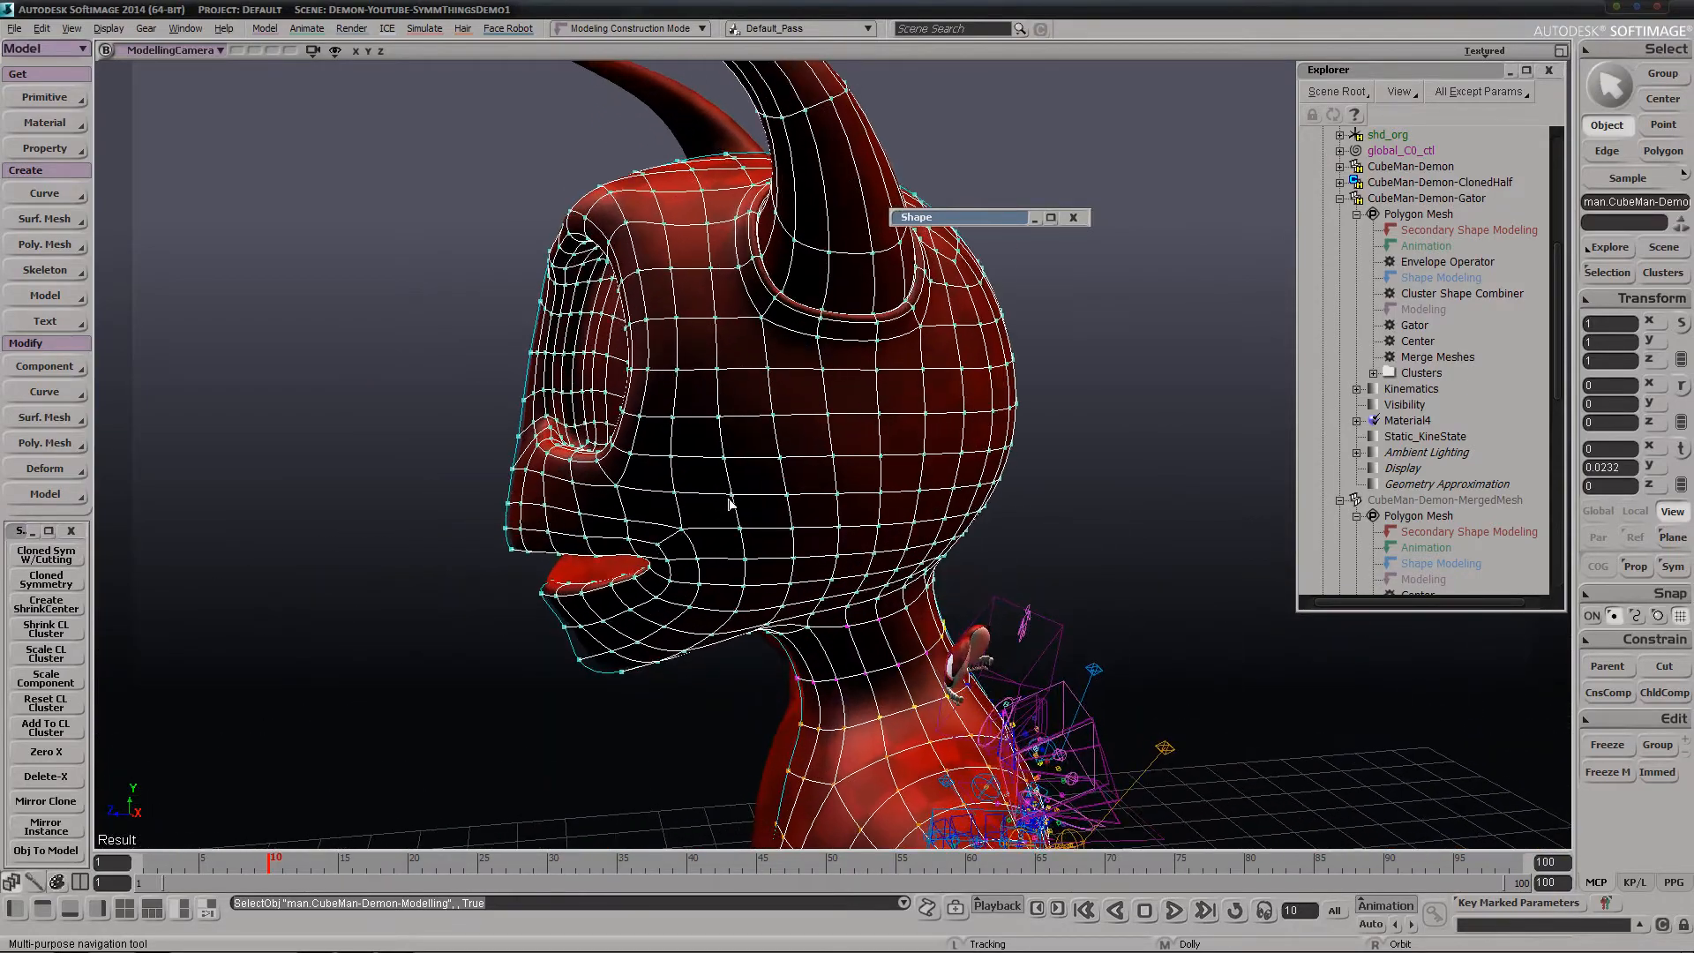
pyautogui.press('u')
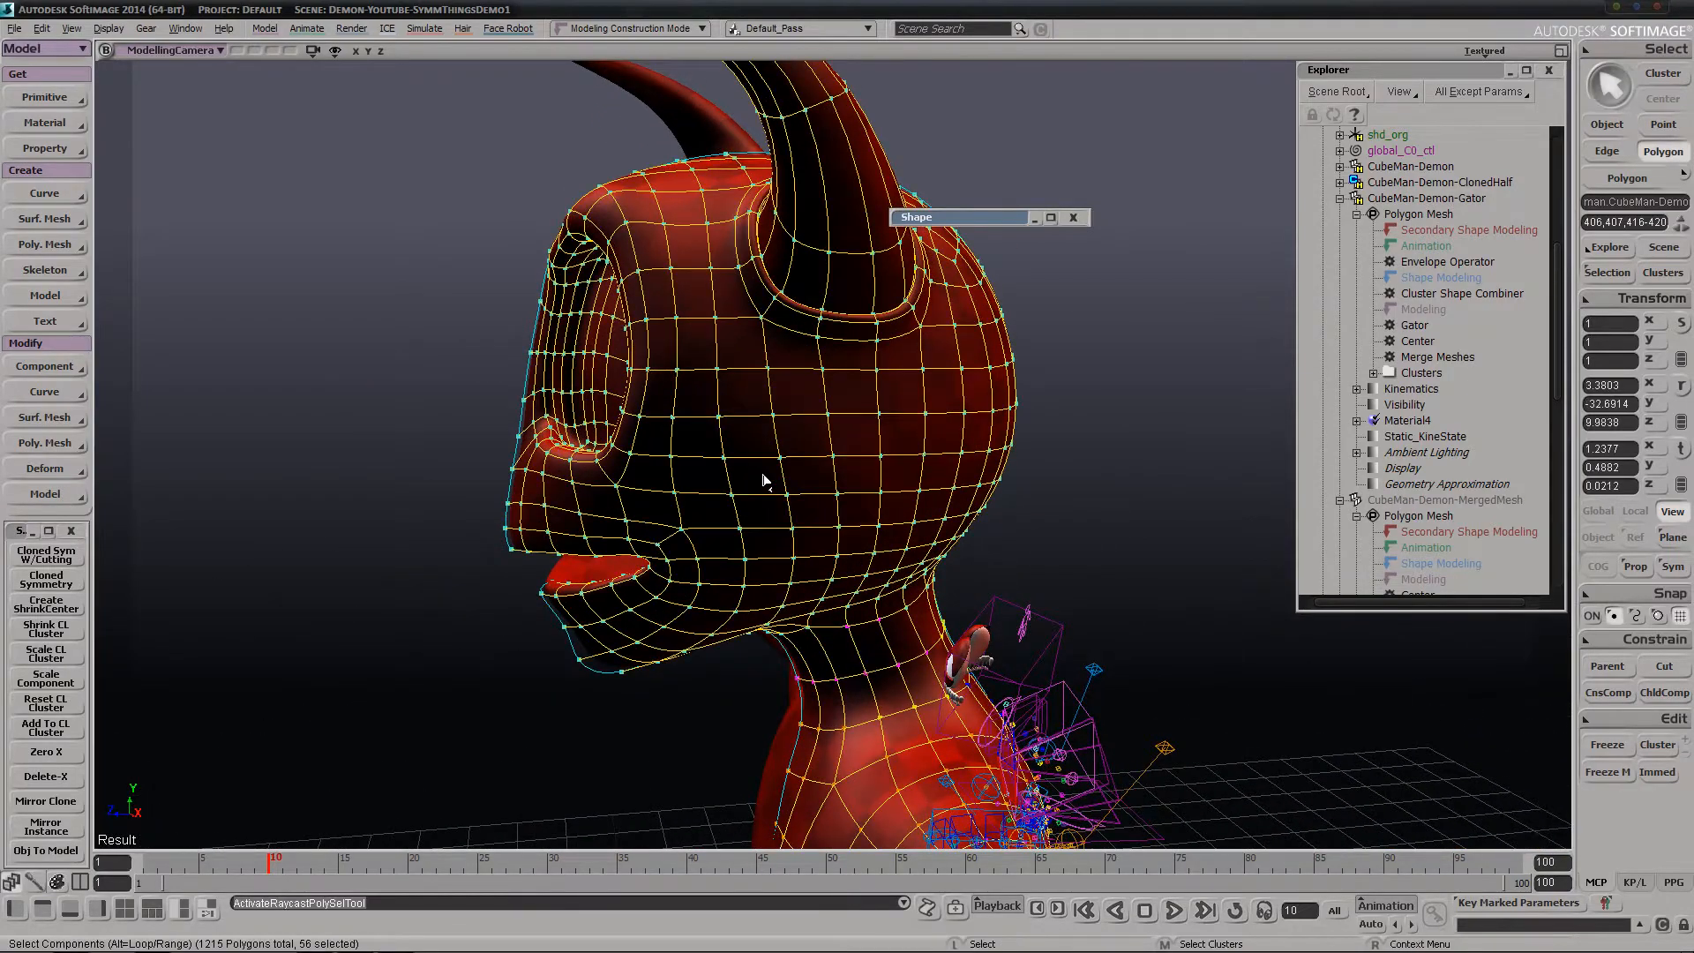
pyautogui.click(809, 436)
pyautogui.keyDown('ctrl'); pyautogui.click(819, 519); pyautogui.keyUp('ctrl')
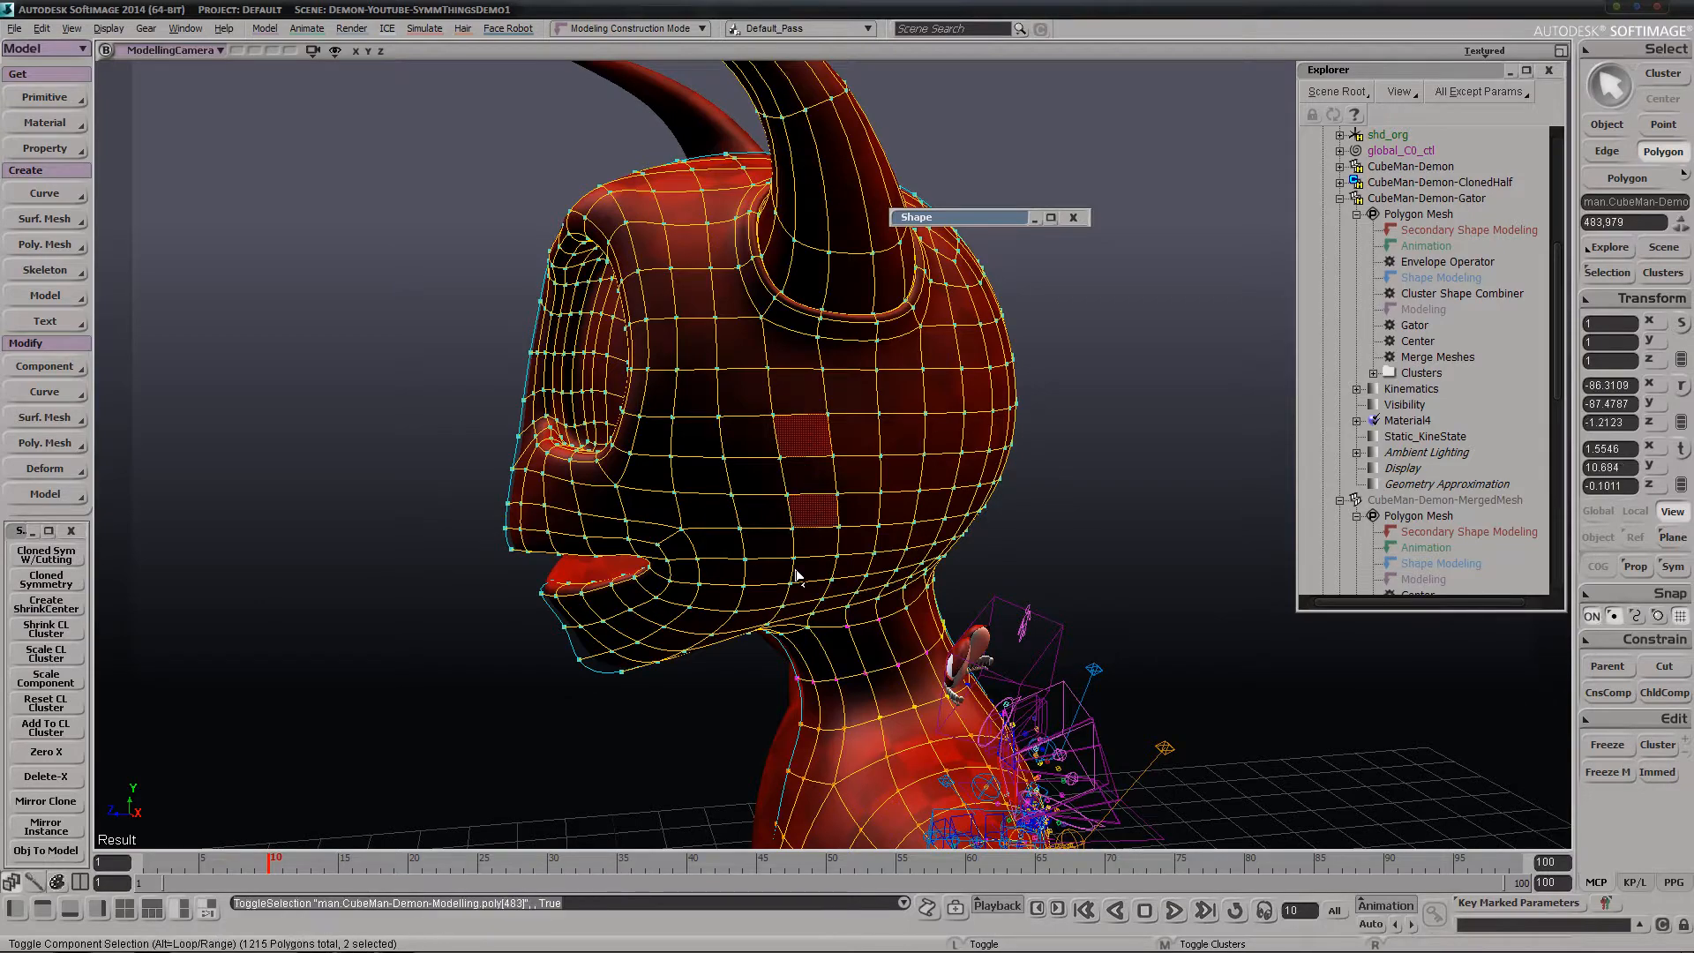
# Extrude the three selected head polygons outward and scale their ends by about 0.075 to form pointed spikes
pyautogui.hotkey('ctrl', 'd')
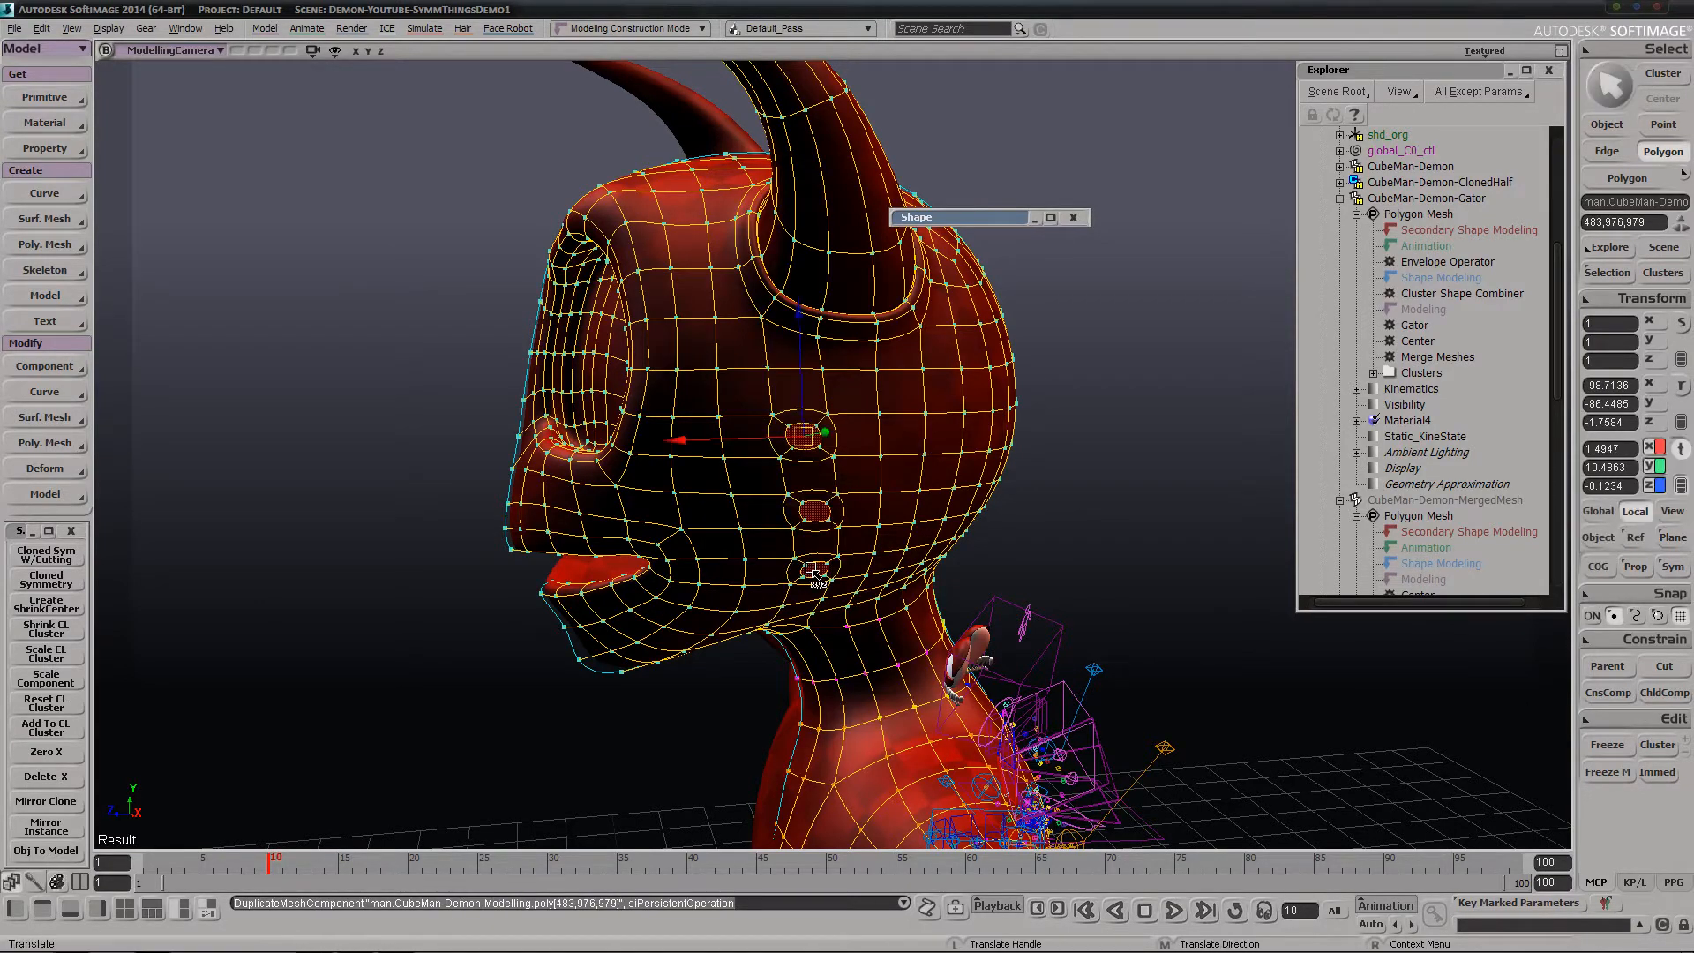
pyautogui.moveTo(810, 574); pyautogui.dragTo(890, 549, button='right')
pyautogui.moveTo(986, 418); pyautogui.dragTo(909, 422)
pyautogui.press('x')
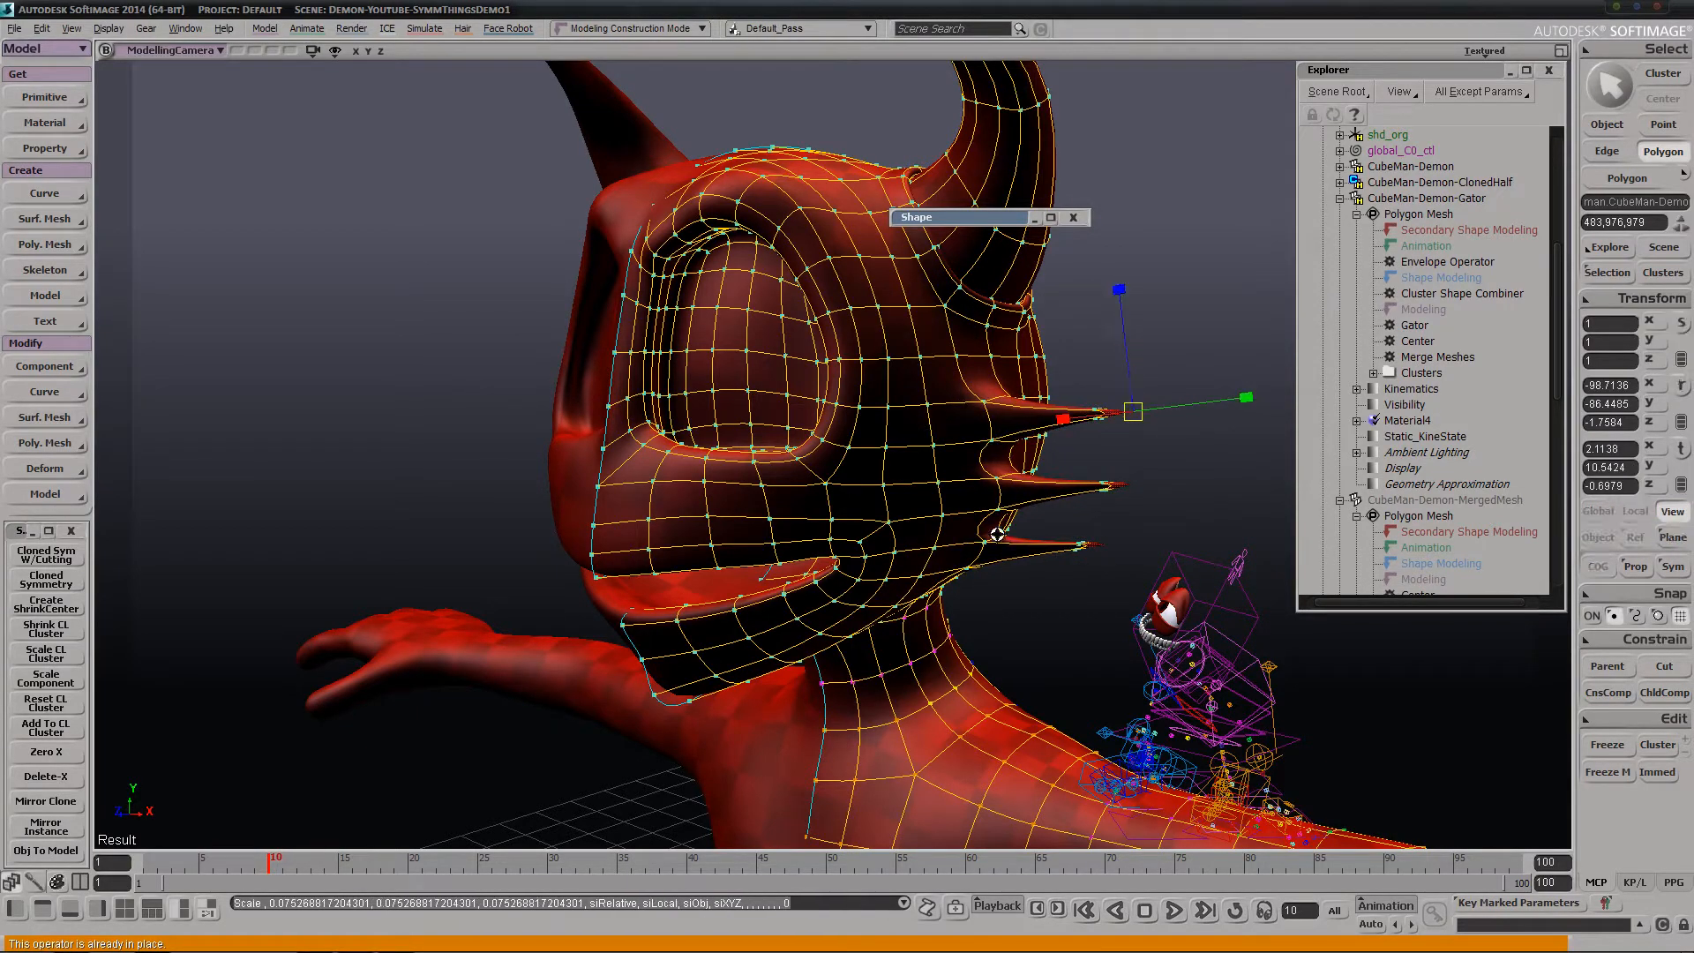
pyautogui.moveTo(964, 656); pyautogui.dragTo(1003, 415)
pyautogui.moveTo(1002, 416); pyautogui.dragTo(997, 375, button='middle')
pyautogui.moveTo(997, 375); pyautogui.dragTo(957, 381, button='right')
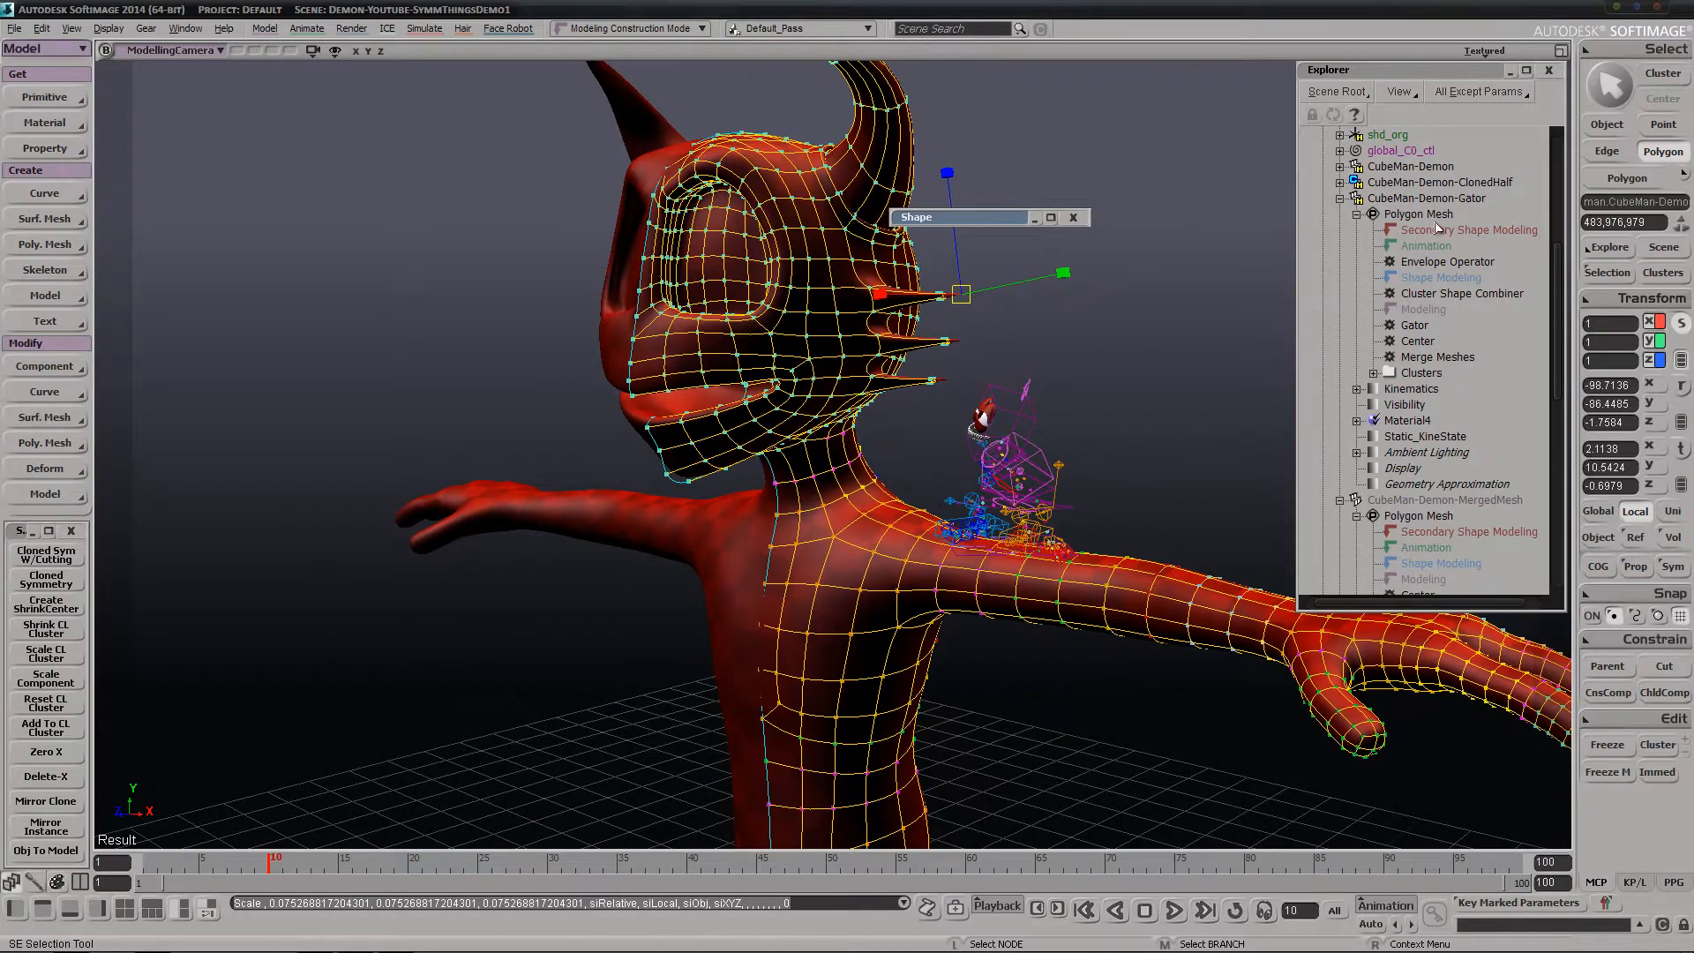
# Unhide CubeMan-Demon-Gator and clear the selection
pyautogui.click(1426, 199)
pyautogui.press('h')
pyautogui.press('space')
pyautogui.moveTo(1106, 390); pyautogui.dragTo(1148, 418)
# Examine the head spikes on the mirrored modelling mesh and on the small posed demon from several angles
pyautogui.press('s')
pyautogui.moveTo(1094, 428); pyautogui.dragTo(1002, 450, button='right')
pyautogui.moveTo(1001, 450); pyautogui.dragTo(990, 492, button='middle')
pyautogui.moveTo(990, 491); pyautogui.dragTo(1041, 442, button='right')
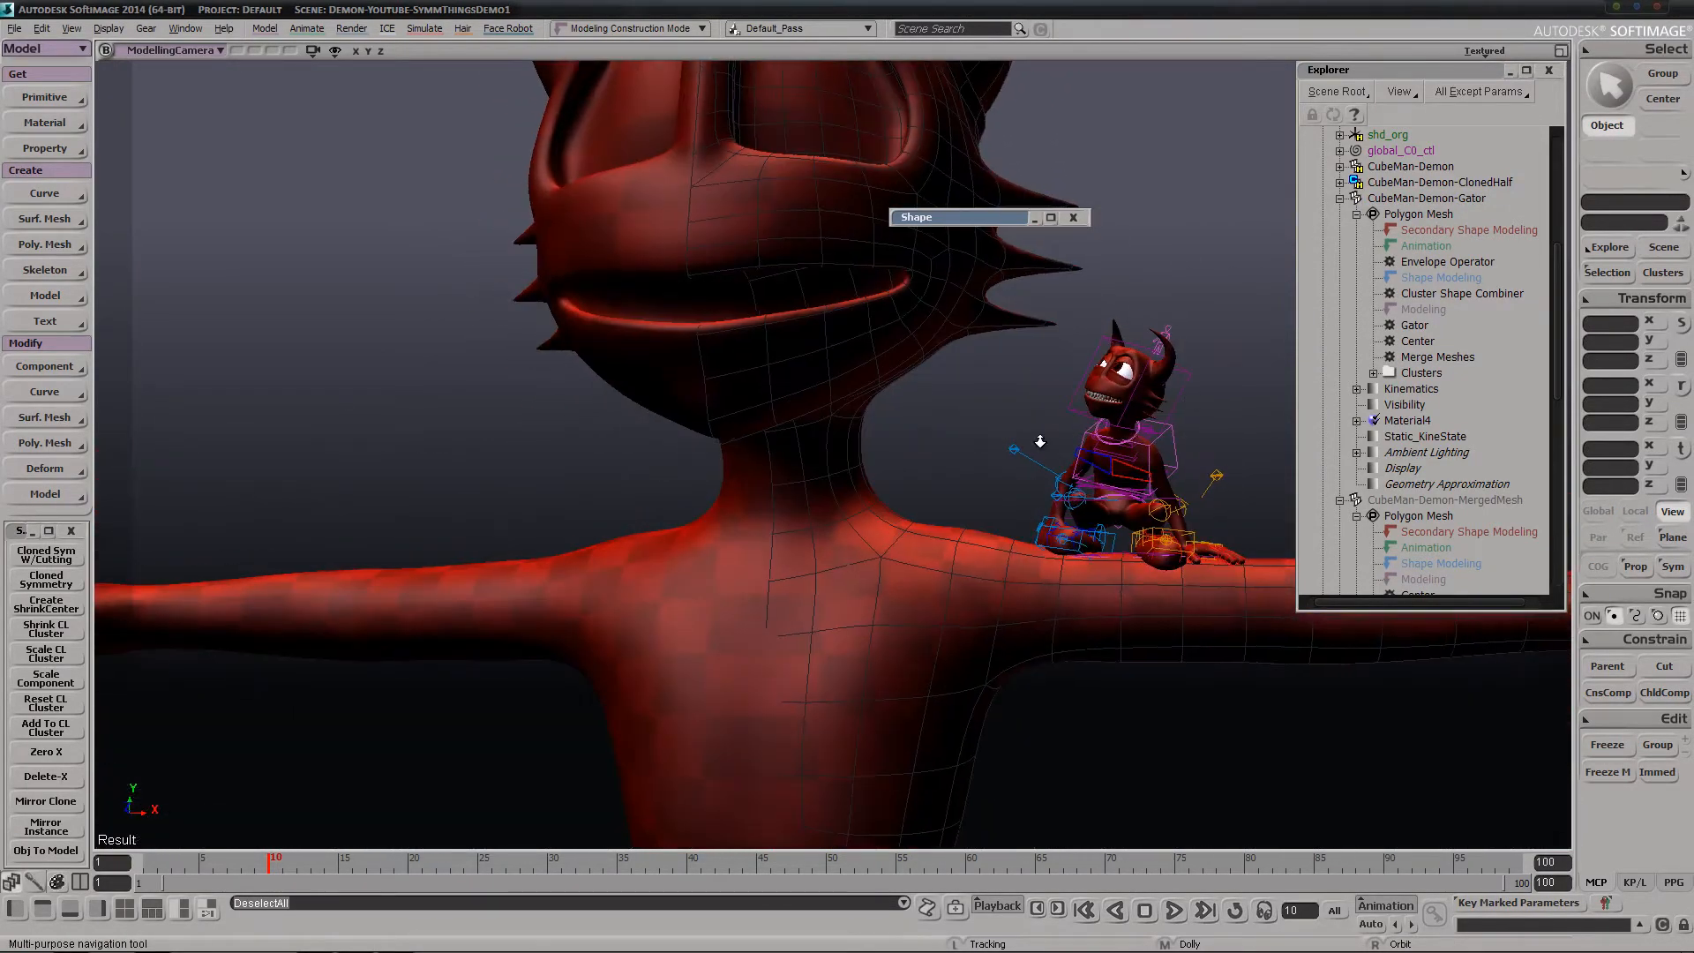
pyautogui.moveTo(1041, 442); pyautogui.dragTo(1023, 468, button='middle')
pyautogui.moveTo(1024, 467); pyautogui.dragTo(618, 459)
pyautogui.moveTo(617, 459); pyautogui.dragTo(809, 446, button='right')
pyautogui.moveTo(809, 446); pyautogui.dragTo(932, 401)
pyautogui.moveTo(932, 402); pyautogui.dragTo(945, 385, button='middle')
pyautogui.moveTo(945, 384); pyautogui.dragTo(850, 498, button='right')
# Extrude the four polygons on top of the index fingertip of CubeMan-Demon-Modelling and lower the mesh's subdivision level
pyautogui.moveTo(1019, 527); pyautogui.dragTo(1132, 442, button='middle')
pyautogui.press('space')
pyautogui.moveTo(1265, 539); pyautogui.dragTo(1099, 618)
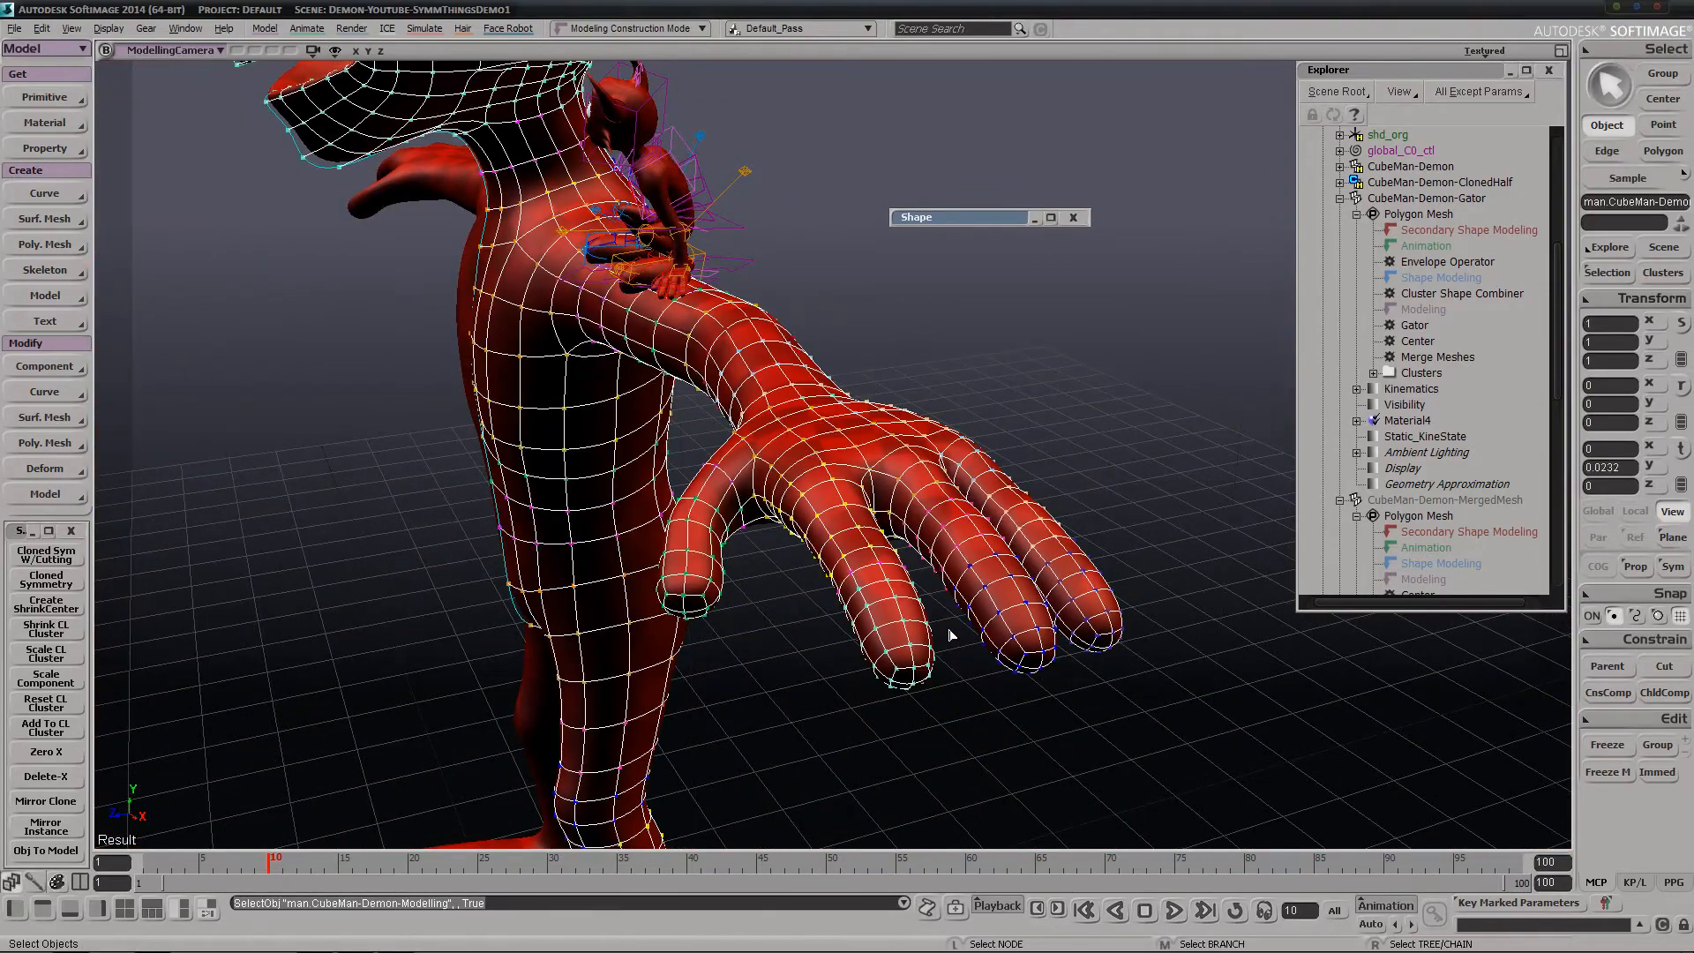
pyautogui.press('y')
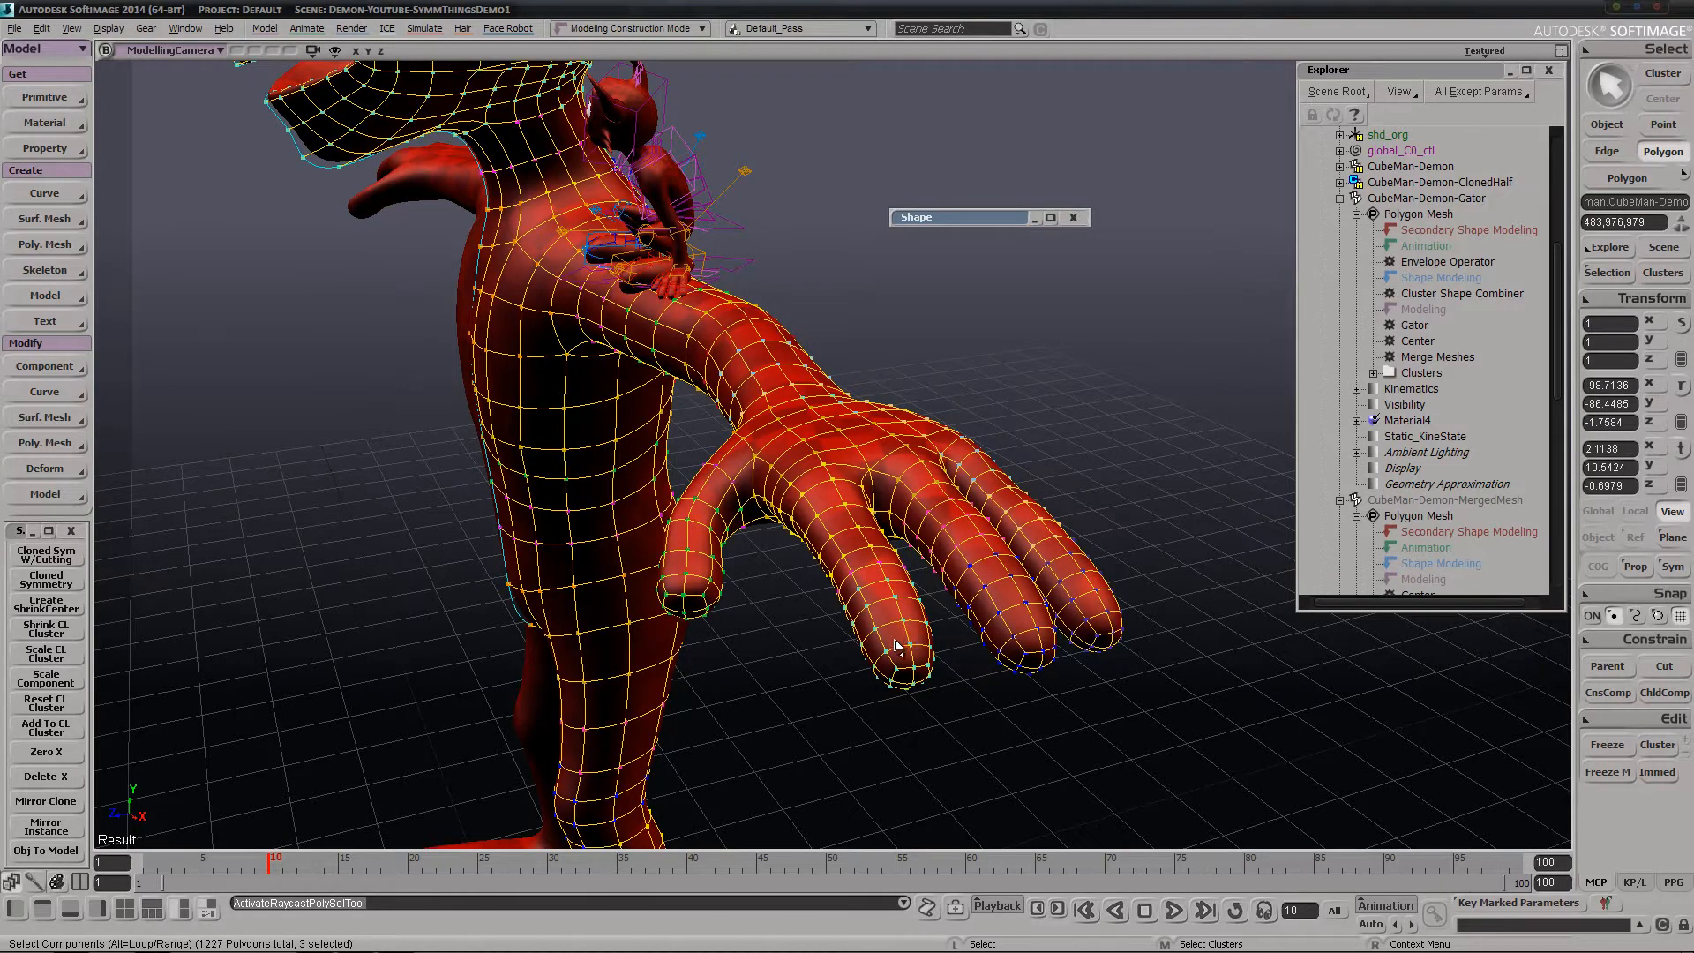
pyautogui.keyDown('shift'); pyautogui.click(914, 650); pyautogui.keyUp('shift')
pyautogui.hotkey('ctrl', 'd')
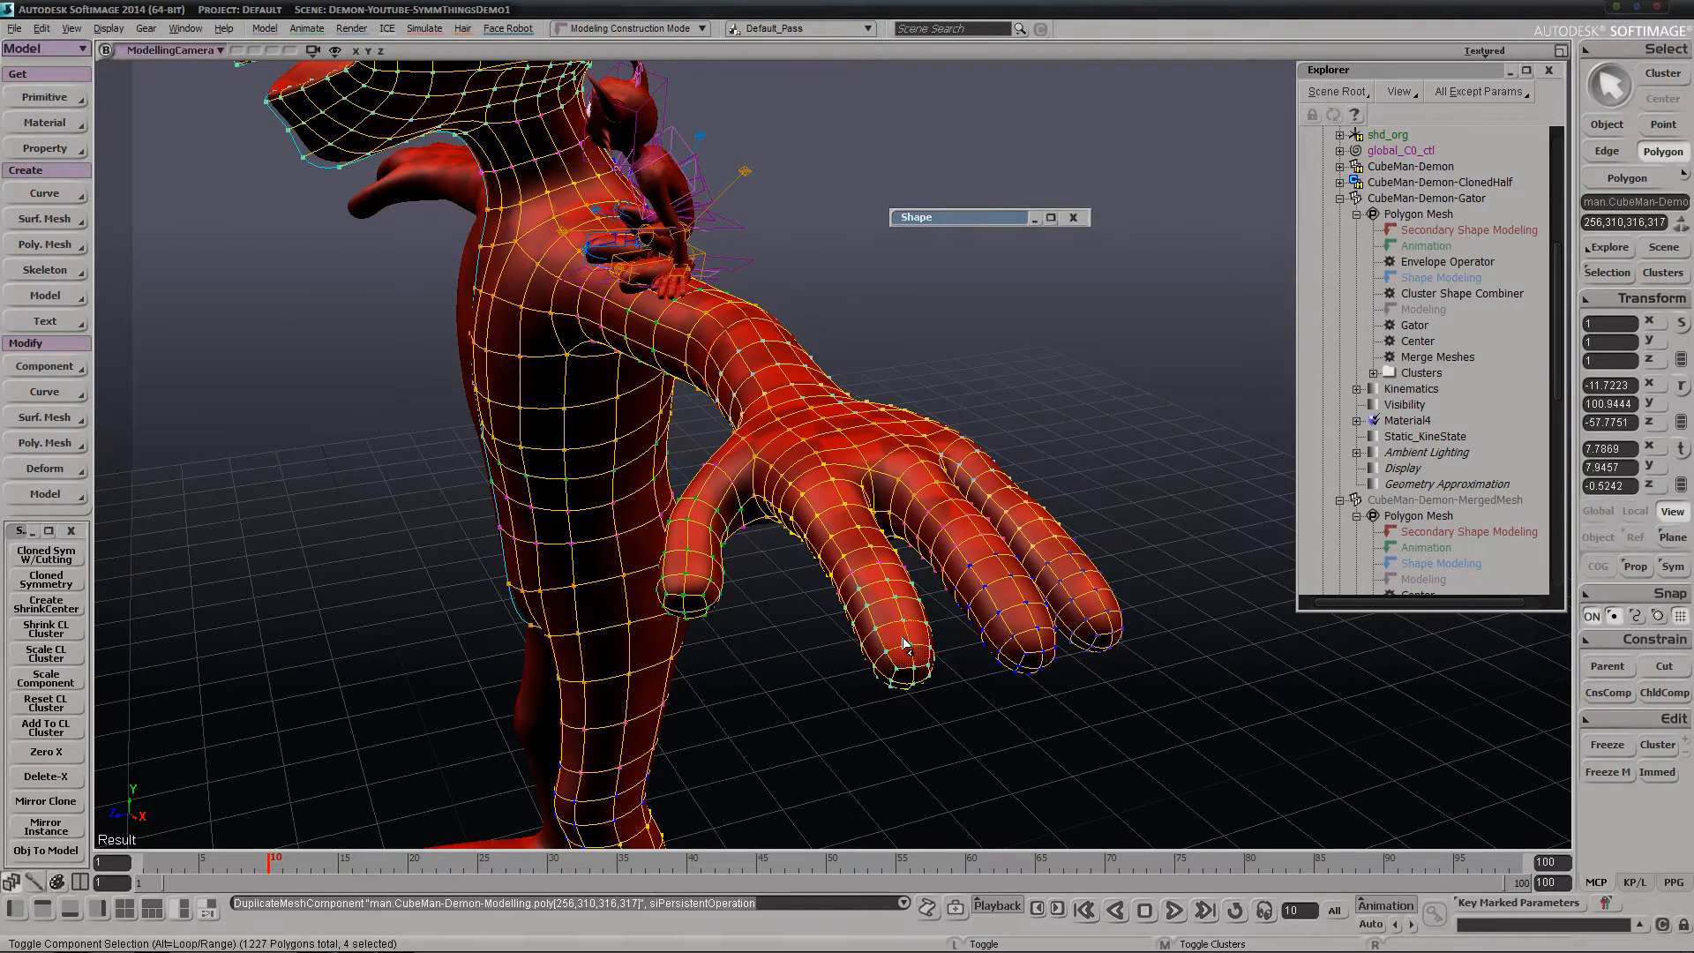
pyautogui.moveTo(855, 650); pyautogui.dragTo(858, 654)
pyautogui.press('-')
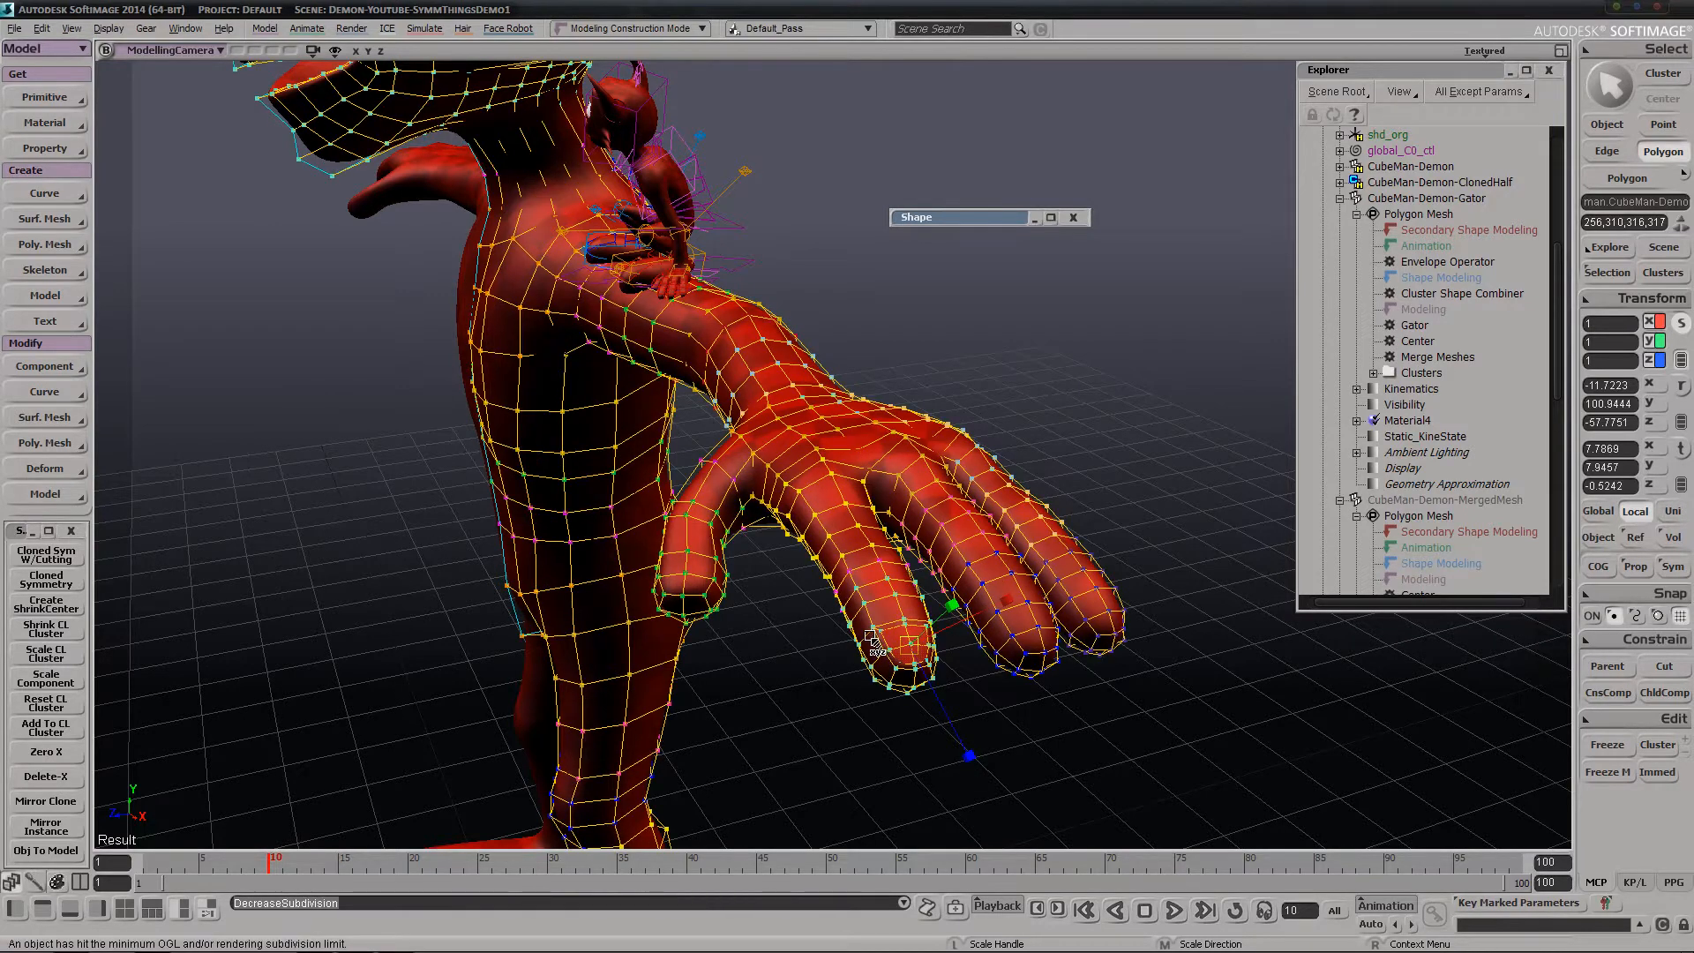
# Hide CubeMan-Demon-Gator and reselect CubeMan-Demon-Modelling near the index finger
pyautogui.click(1401, 199)
pyautogui.press('x')
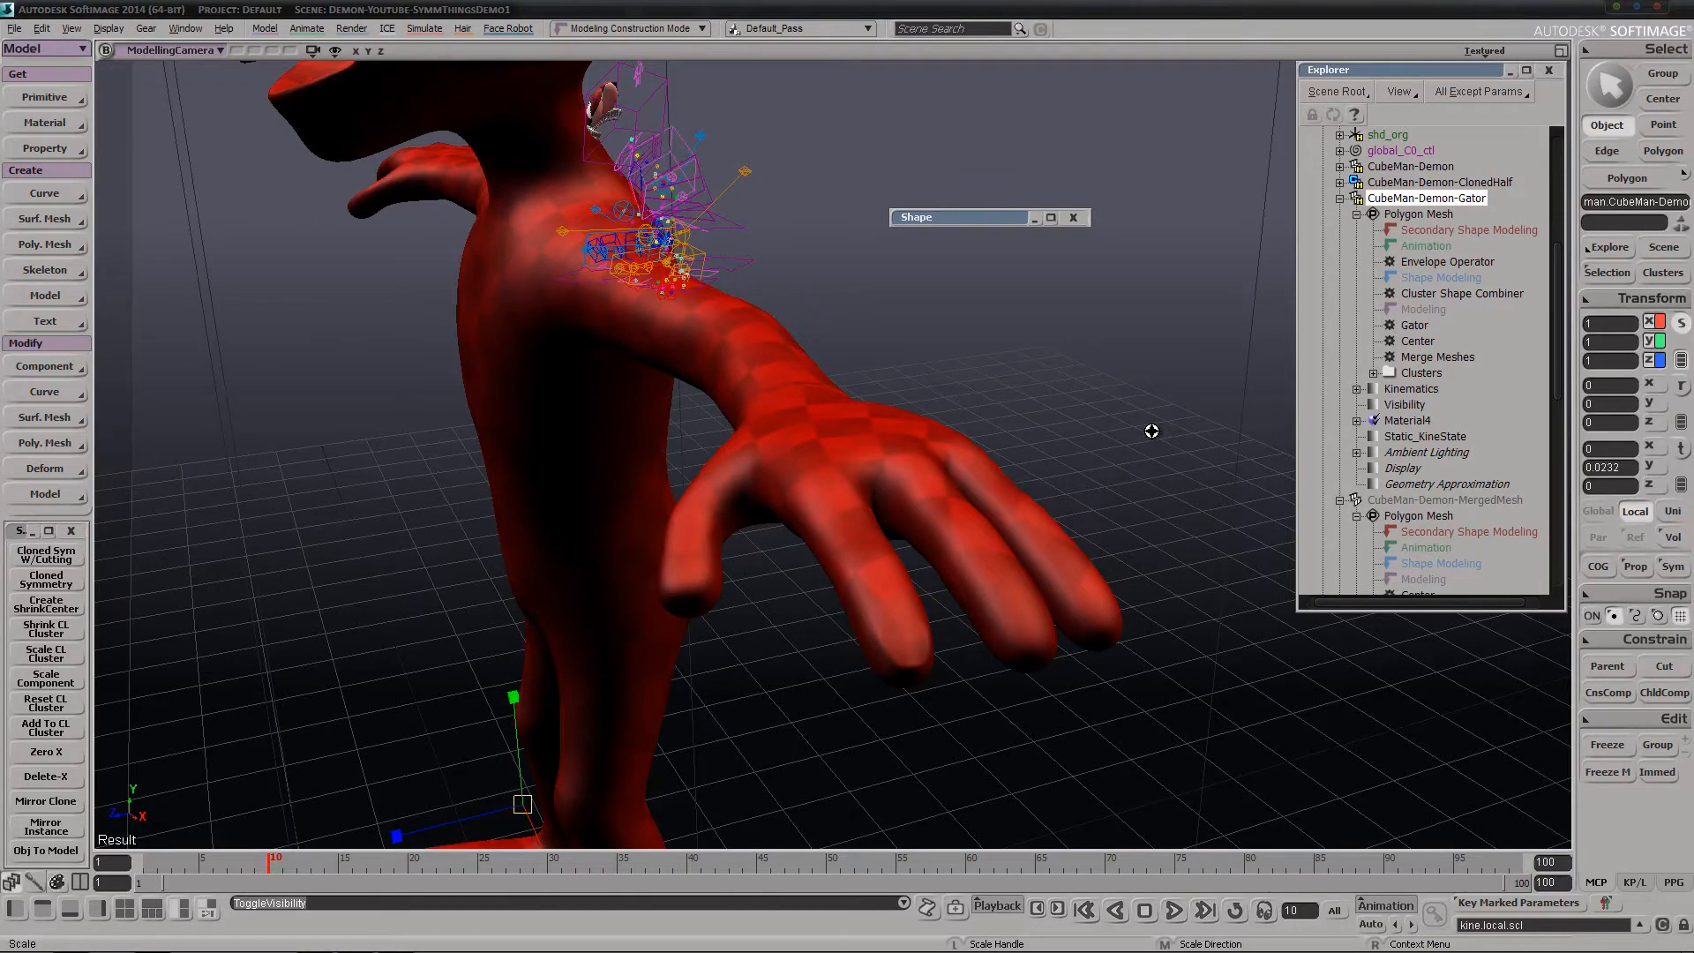
pyautogui.press('s')
pyautogui.moveTo(1154, 431); pyautogui.dragTo(896, 556, button='middle')
pyautogui.moveTo(897, 556); pyautogui.dragTo(923, 530, button='right')
pyautogui.moveTo(923, 529); pyautogui.dragTo(882, 554, button='middle')
pyautogui.press('space')
pyautogui.click(883, 552)
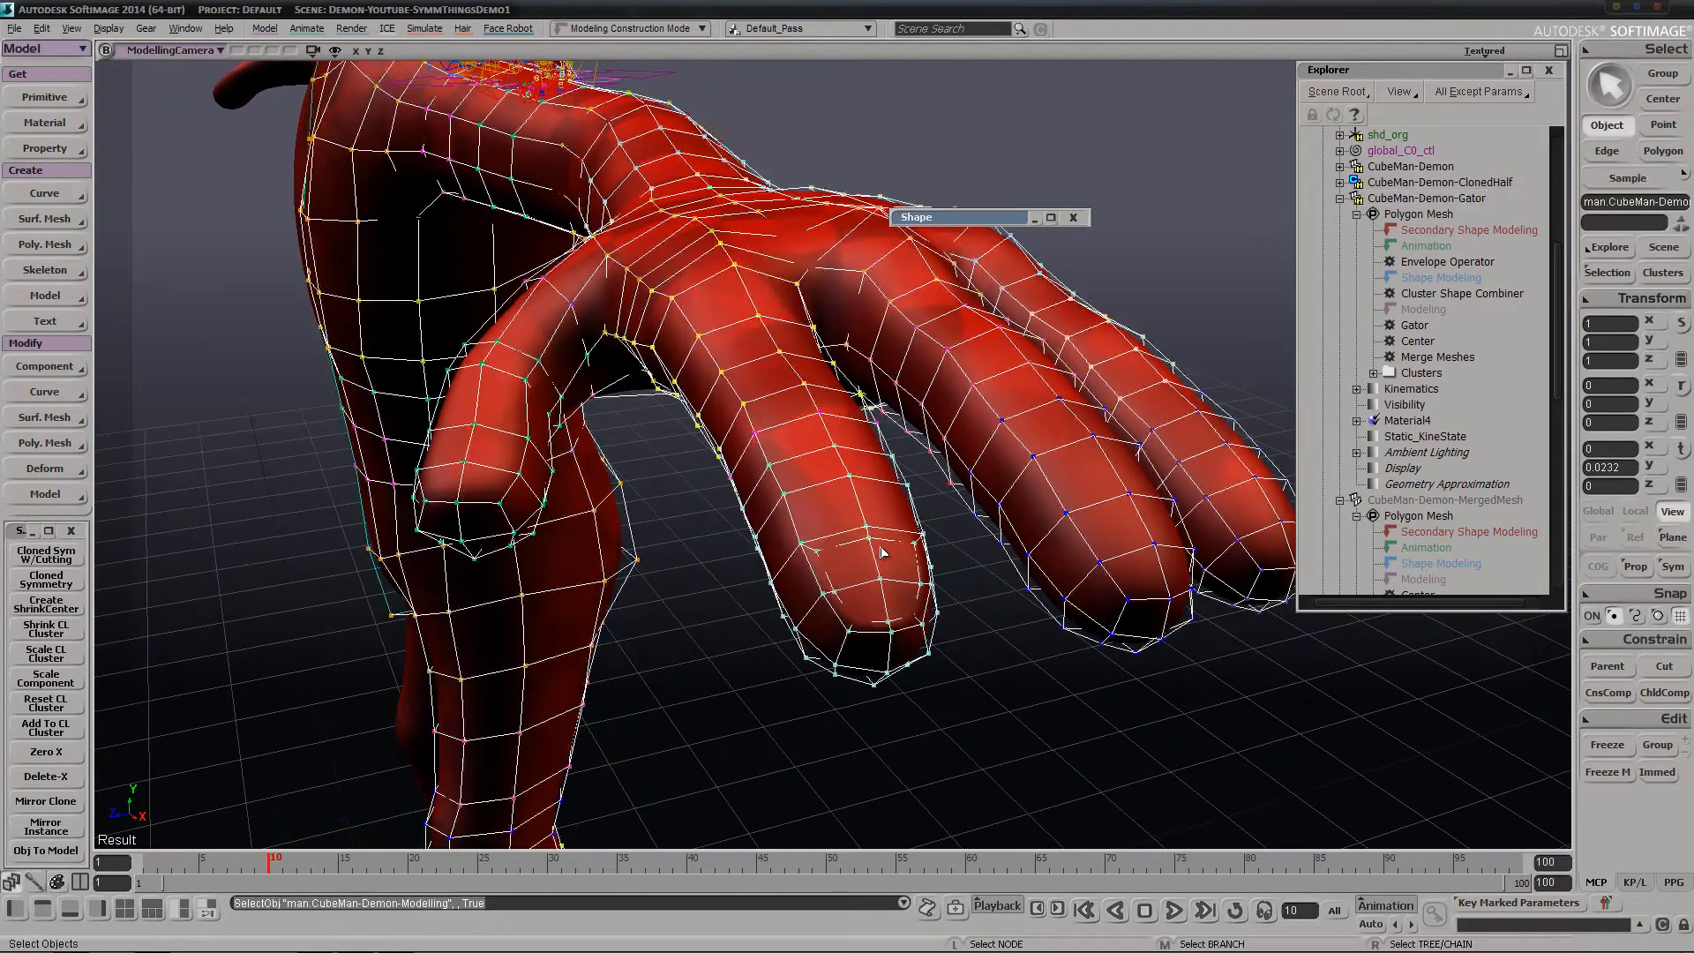
# Extrude the four fingertip polygons once more and move the new faces slightly outward to raise a fingernail
pyautogui.press('u')
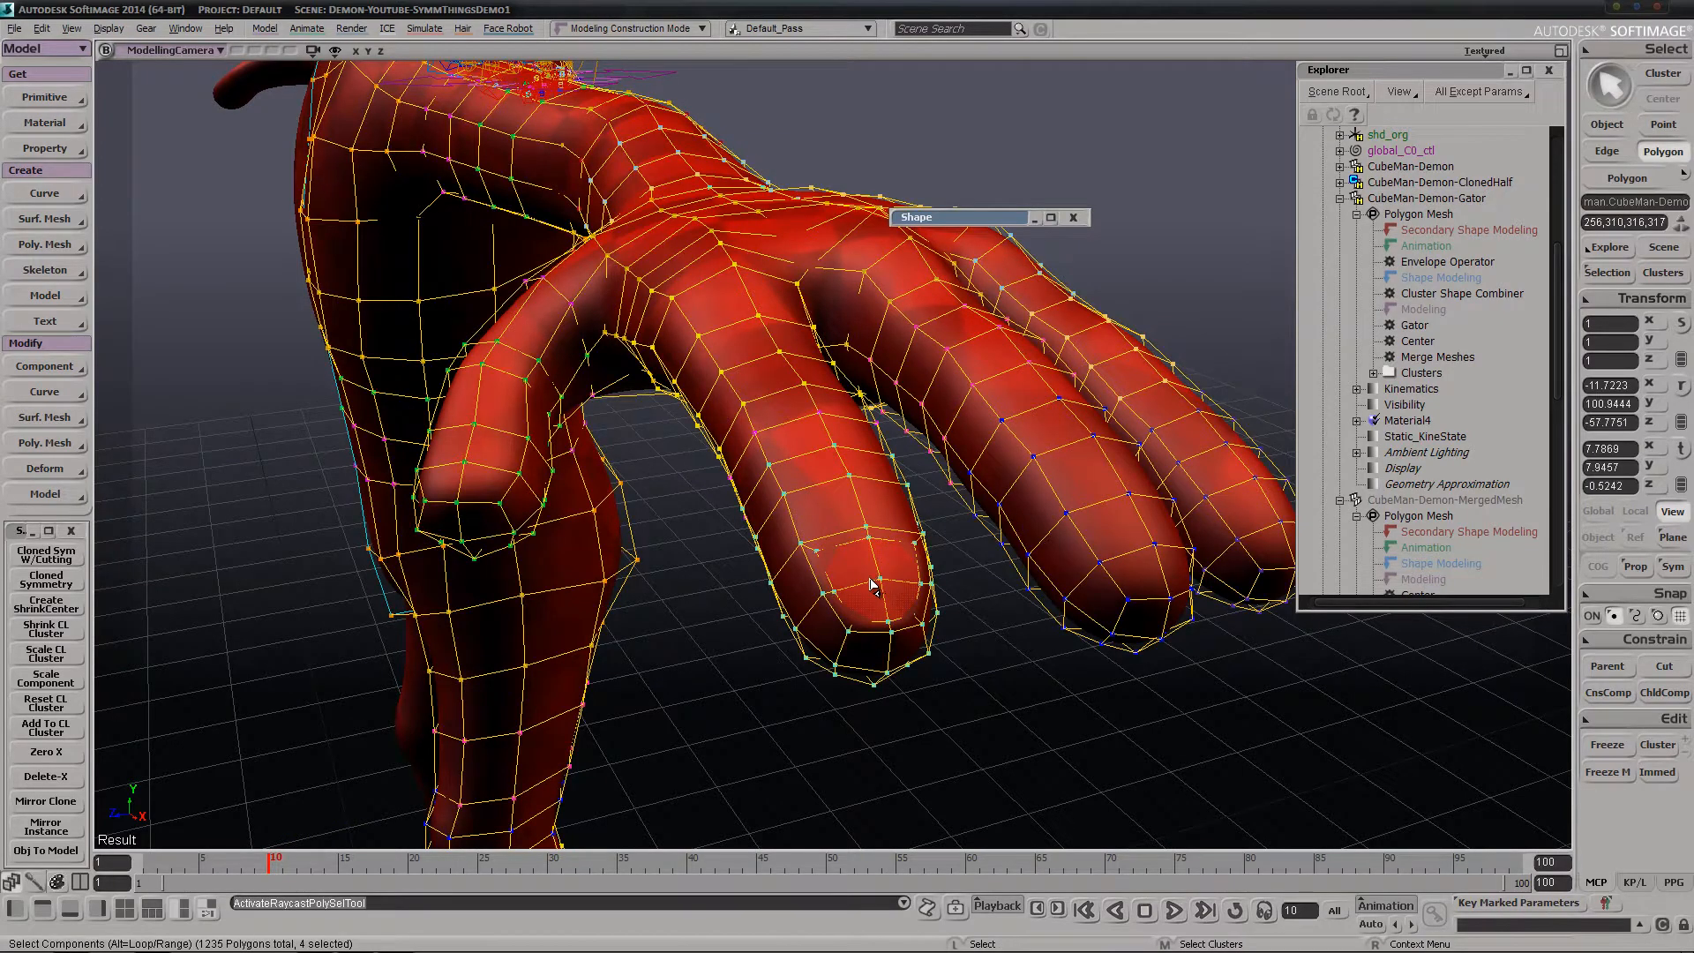
pyautogui.hotkey('ctrl', 'd')
pyautogui.press('s')
pyautogui.moveTo(871, 580)
pyautogui.mouseDown(button='right')
pyautogui.moveTo(927, 549)
pyautogui.moveTo(891, 572)
pyautogui.mouseUp(button='right')
pyautogui.press('f')
pyautogui.press('s')
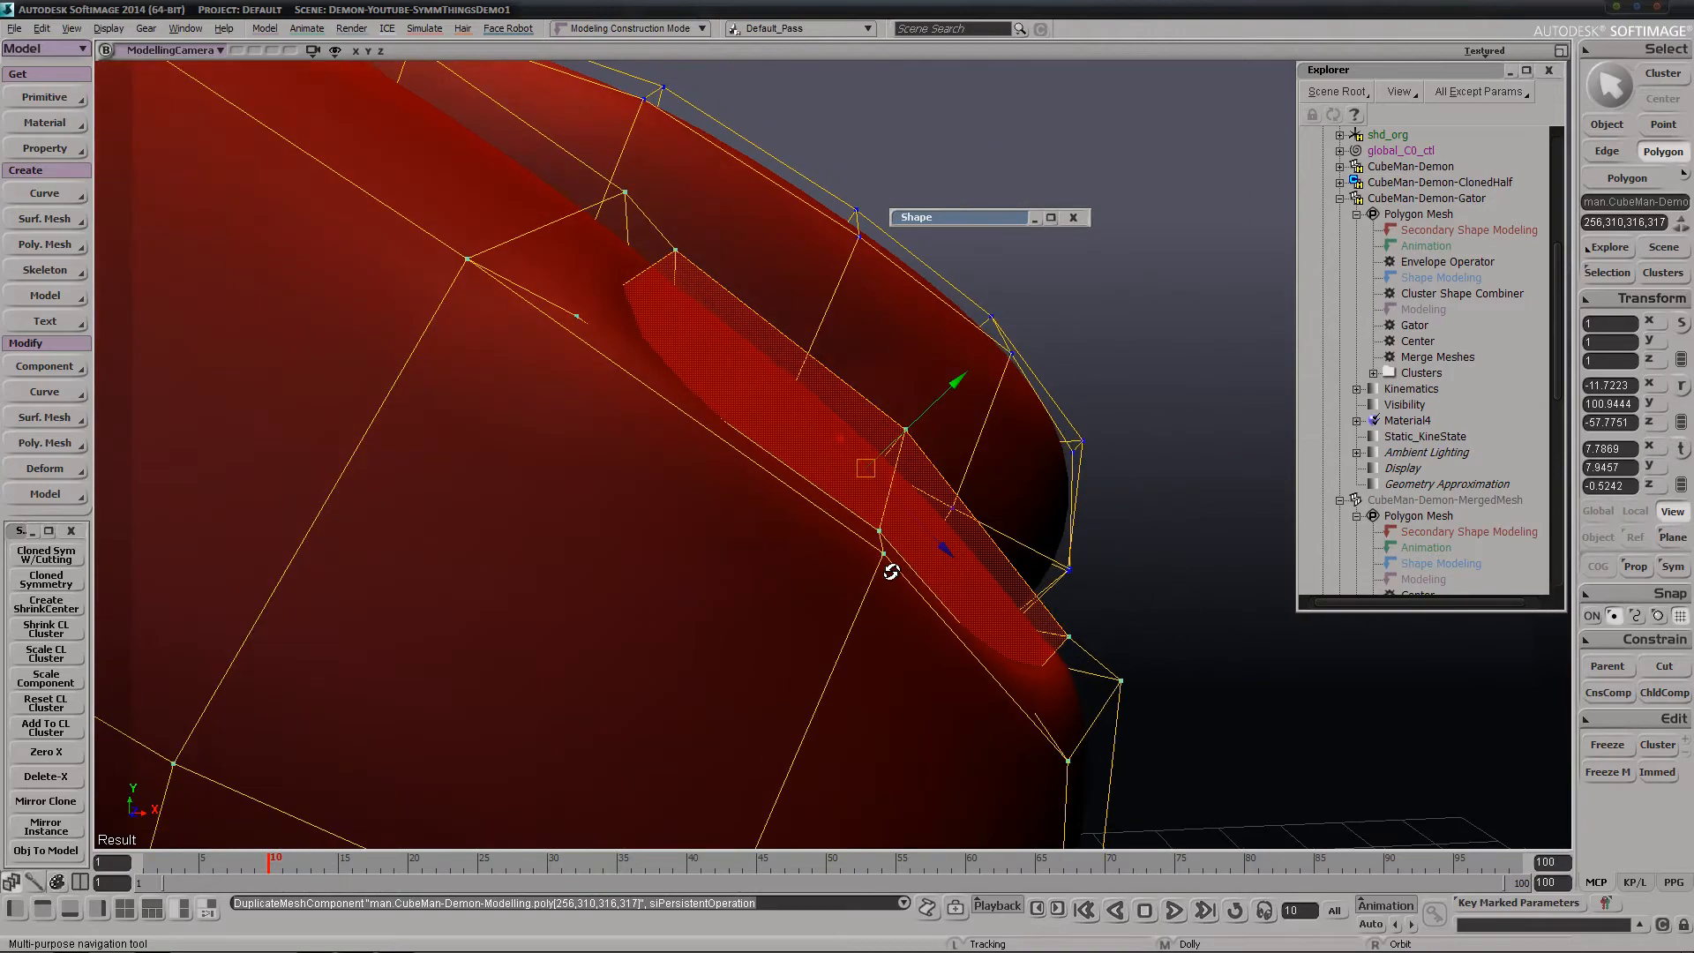
pyautogui.press('v')
pyautogui.moveTo(873, 480); pyautogui.dragTo(929, 453)
# Select the two edges at the front end of the fingernail and reposition them to shape the nail's leading rim
pyautogui.press('s')
pyautogui.moveTo(1062, 560); pyautogui.dragTo(982, 516, button='right')
pyautogui.press('v')
pyautogui.press('e')
pyautogui.click(995, 542)
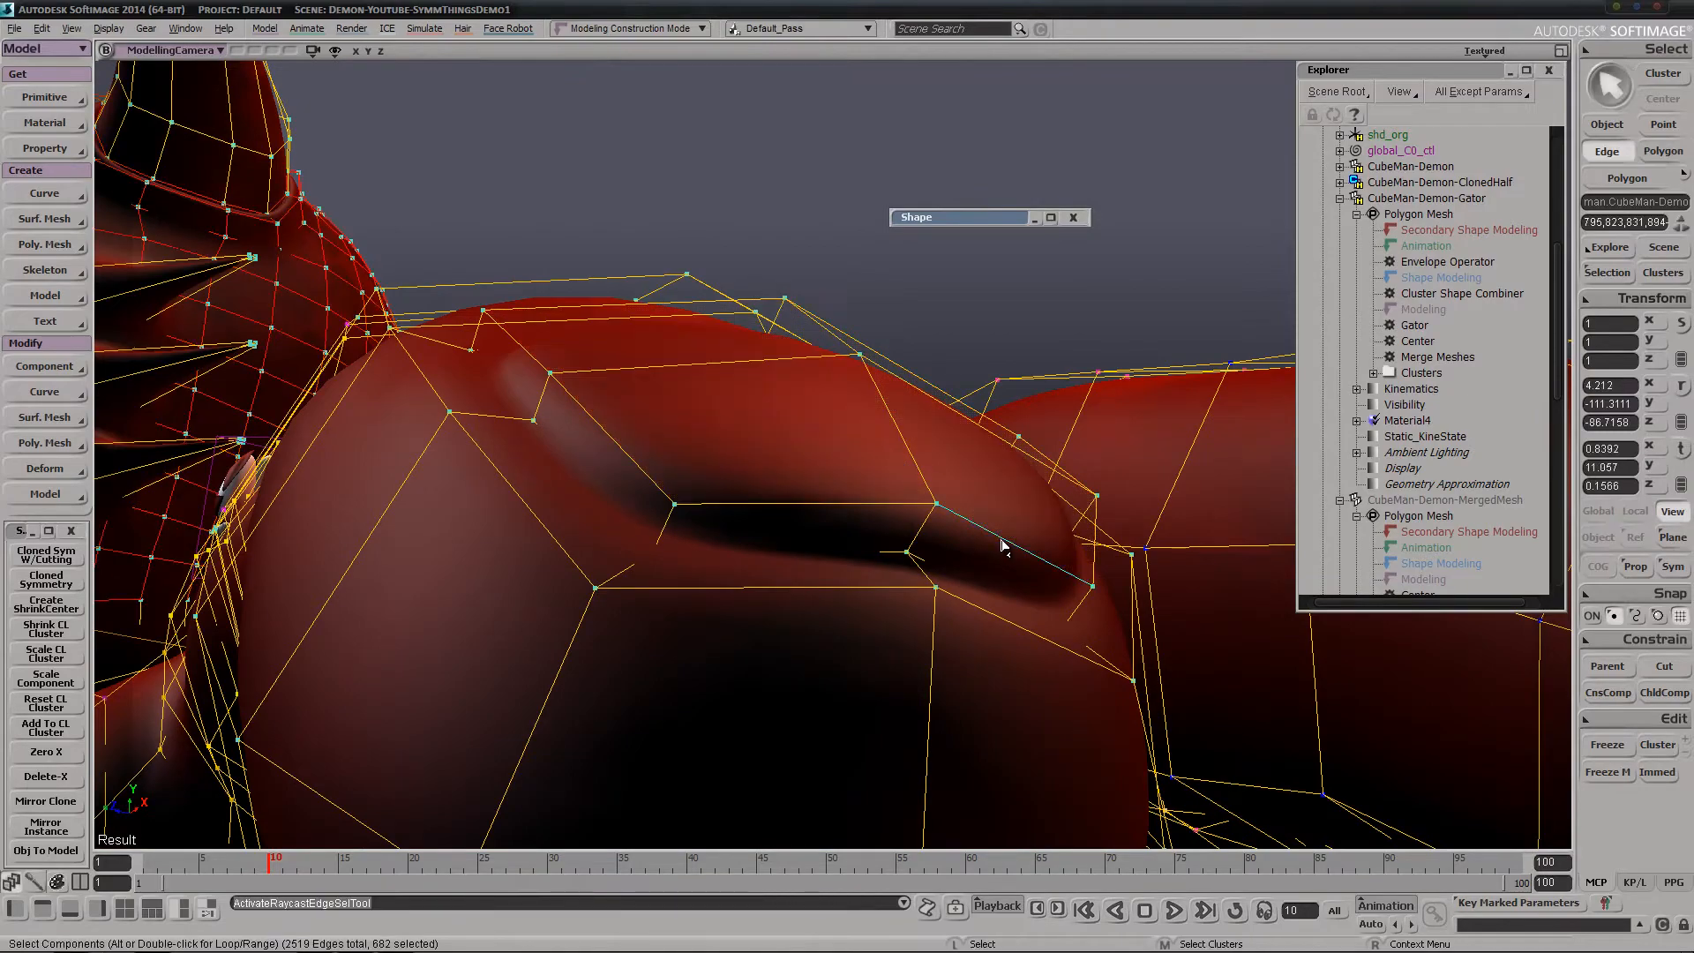
pyautogui.keyDown('shift'); pyautogui.click(825, 505); pyautogui.keyUp('shift')
pyautogui.press('s')
pyautogui.moveTo(825, 505); pyautogui.dragTo(1014, 606, button='right')
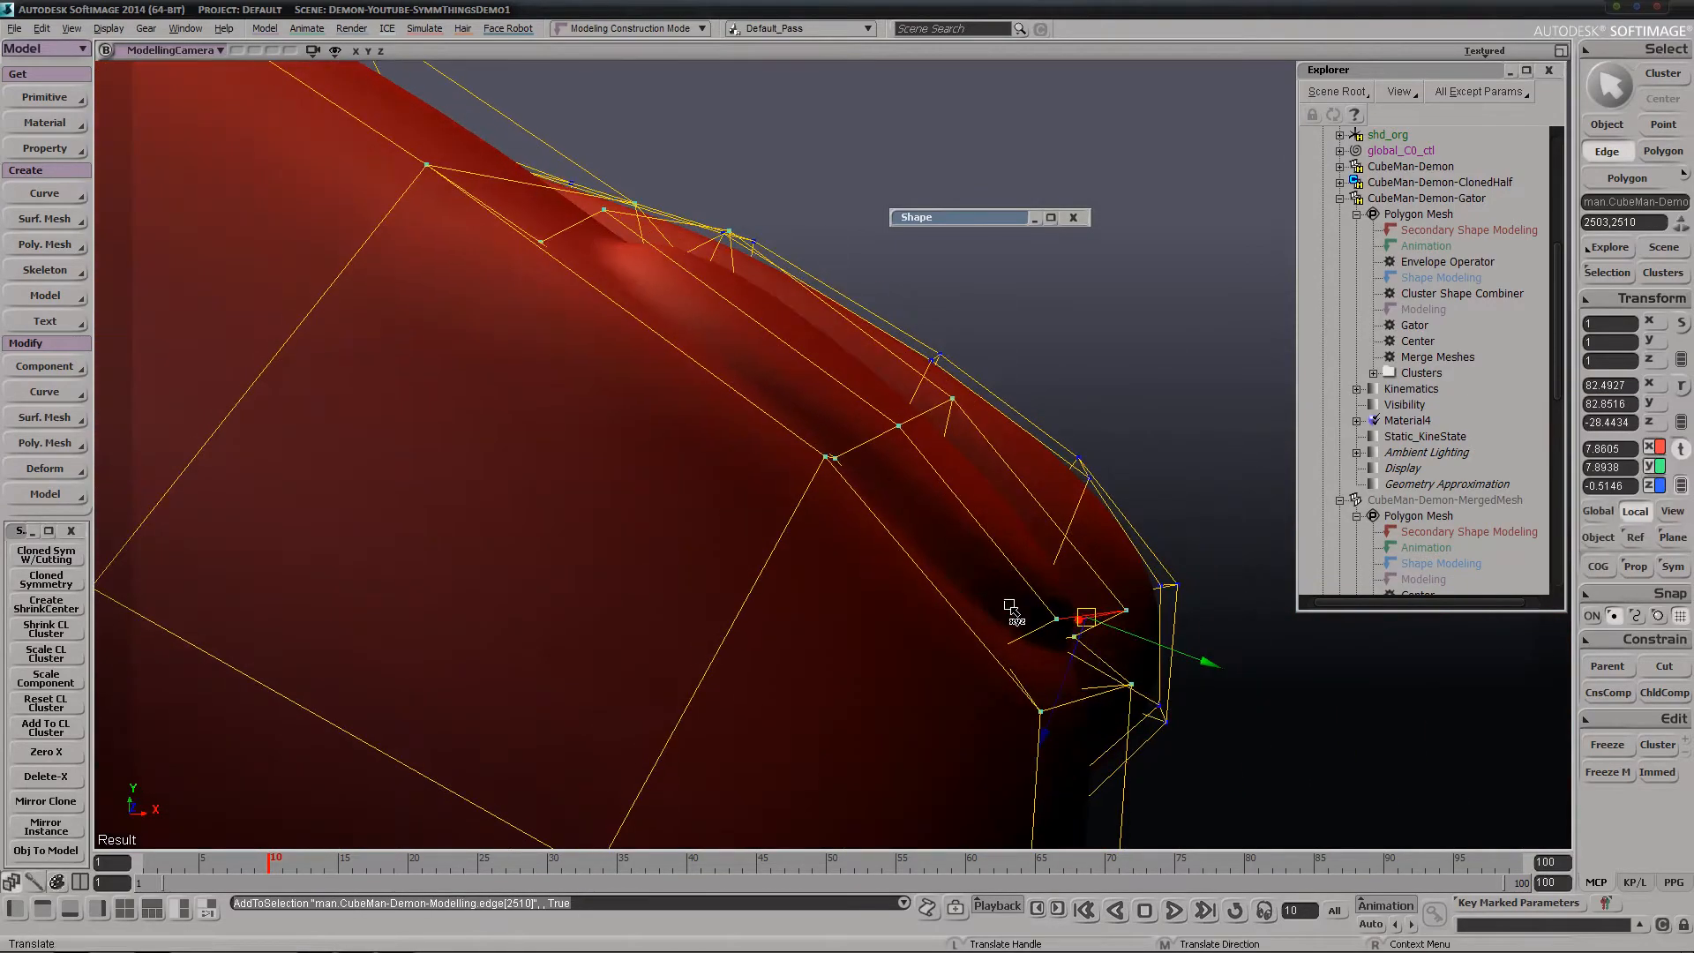
pyautogui.press('v')
pyautogui.moveTo(1115, 560); pyautogui.dragTo(1077, 586)
pyautogui.moveTo(1077, 586); pyautogui.dragTo(942, 569, button='right')
# Extrude the two narrow polygons on the front face of the fingernail
pyautogui.press('u')
pyautogui.moveTo(708, 560); pyautogui.dragTo(722, 555)
pyautogui.hotkey('ctrl', 'd')
pyautogui.press('v')
pyautogui.press('s')
pyautogui.moveTo(723, 564); pyautogui.dragTo(942, 511, button='right')
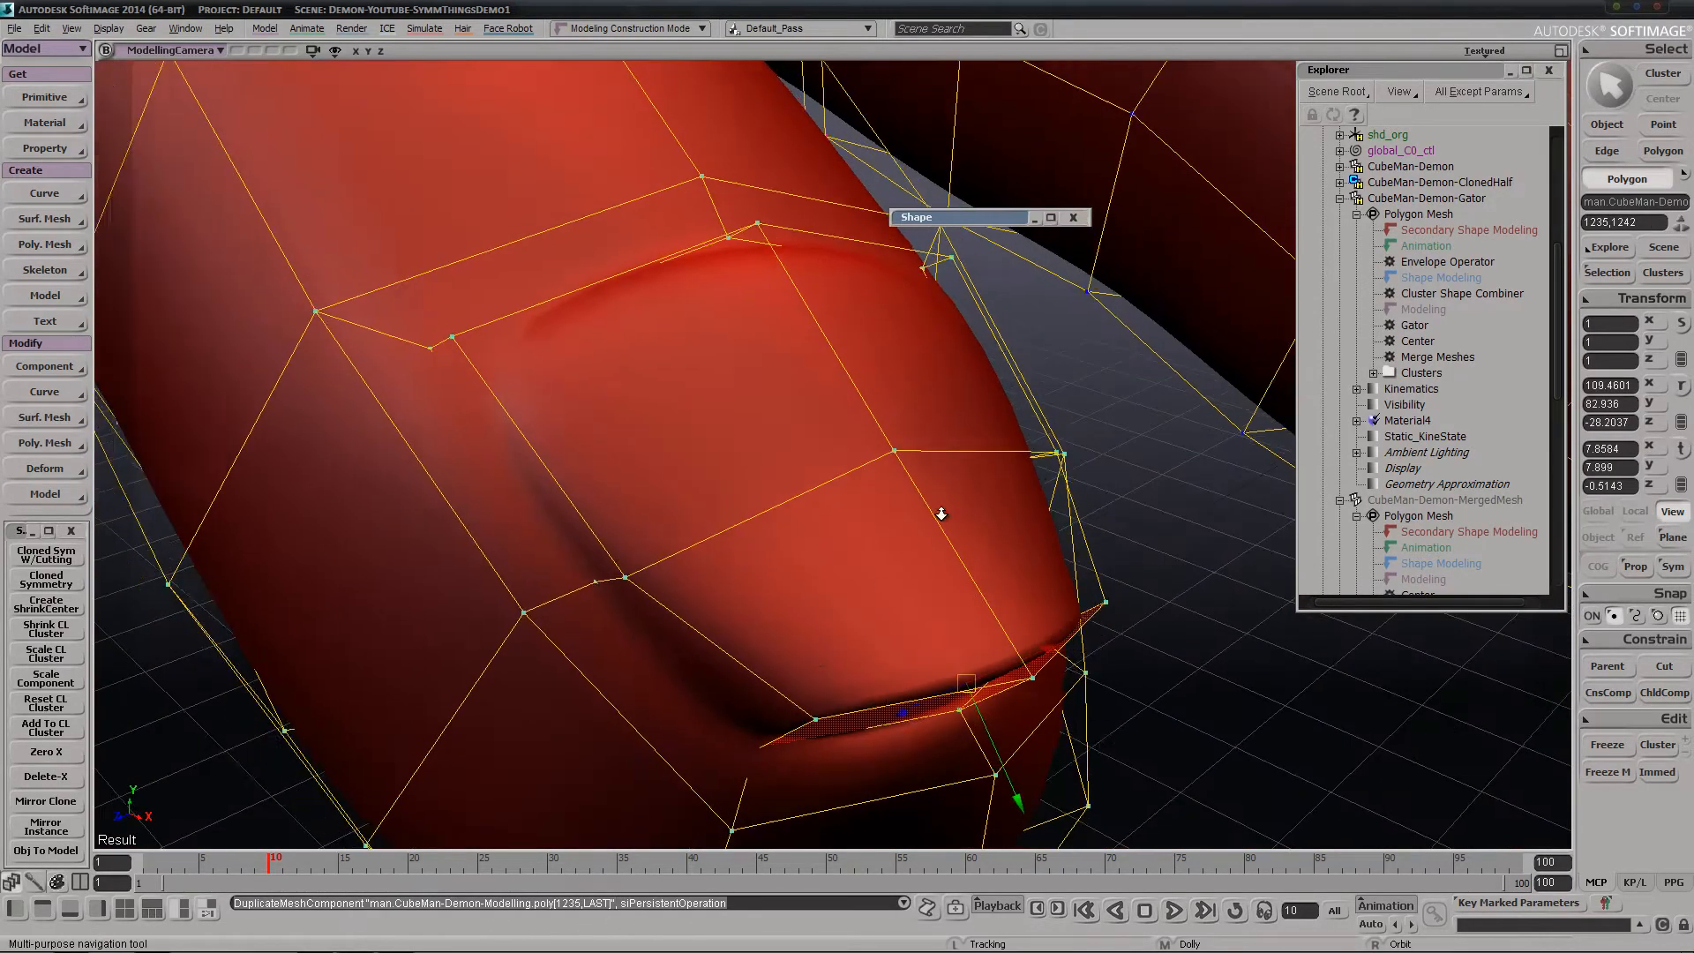
pyautogui.moveTo(942, 511); pyautogui.dragTo(937, 534, button='middle')
# Move the nail's extruded front faces forward about 0.1 along local Y and scale them by about 0.18 into a point
pyautogui.moveTo(985, 644); pyautogui.dragTo(1036, 733)
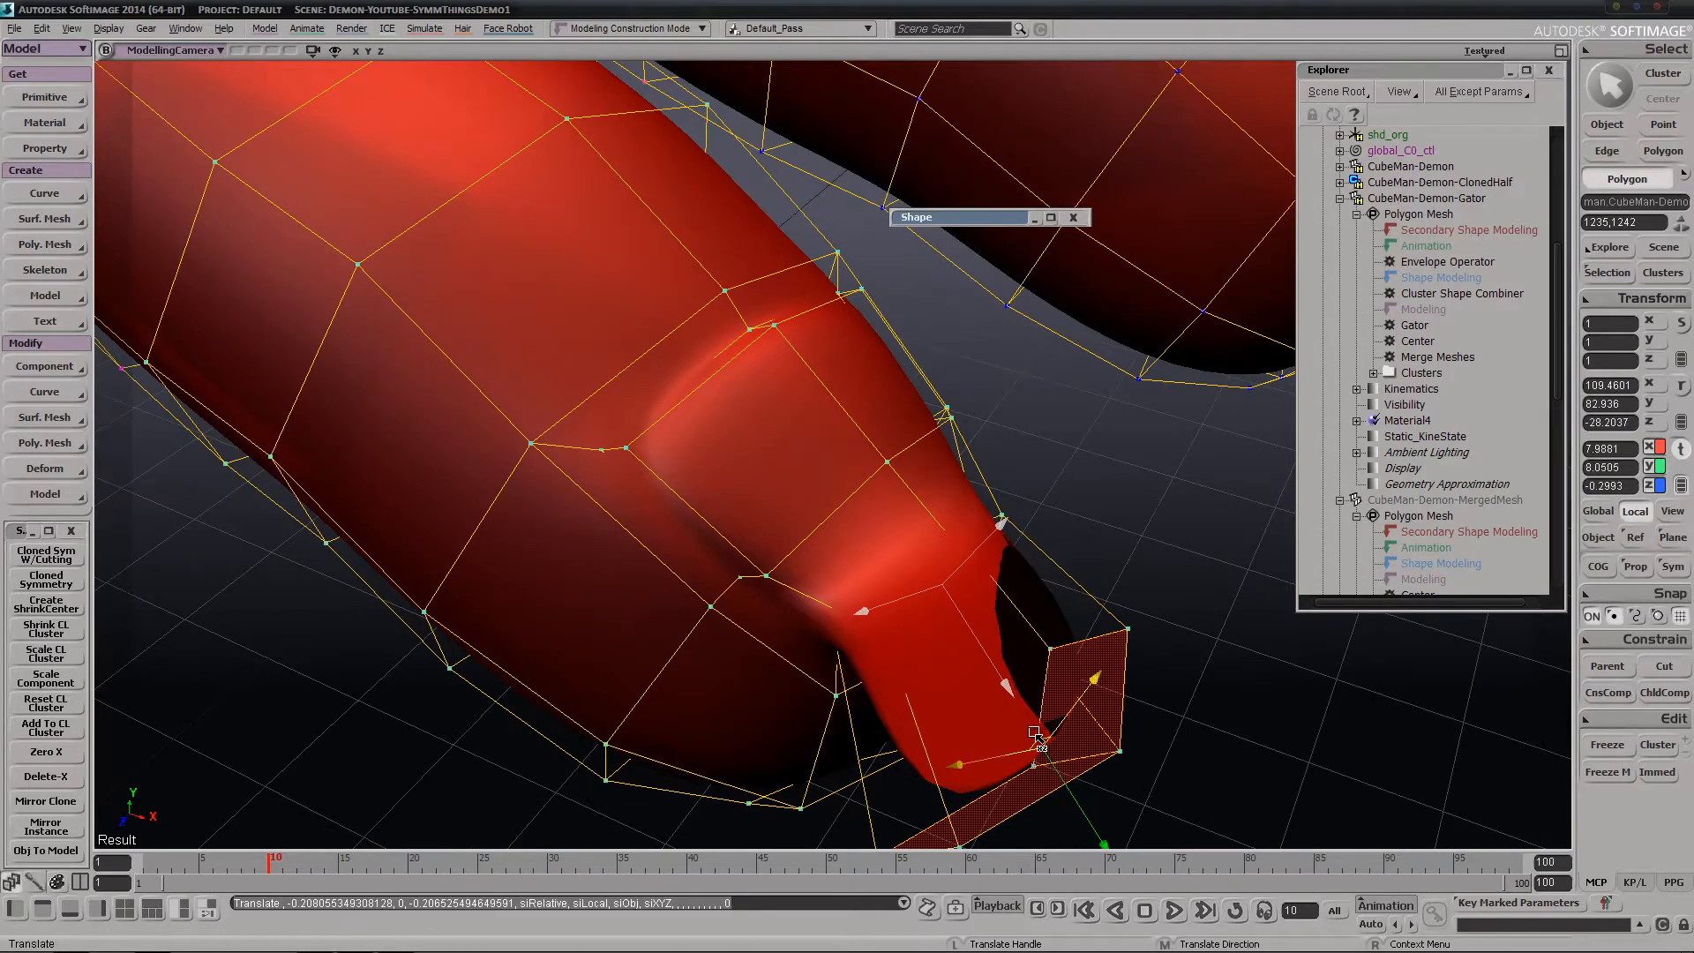
pyautogui.hotkey('ctrl', 'z')
pyautogui.moveTo(994, 730); pyautogui.dragTo(934, 599, button='right')
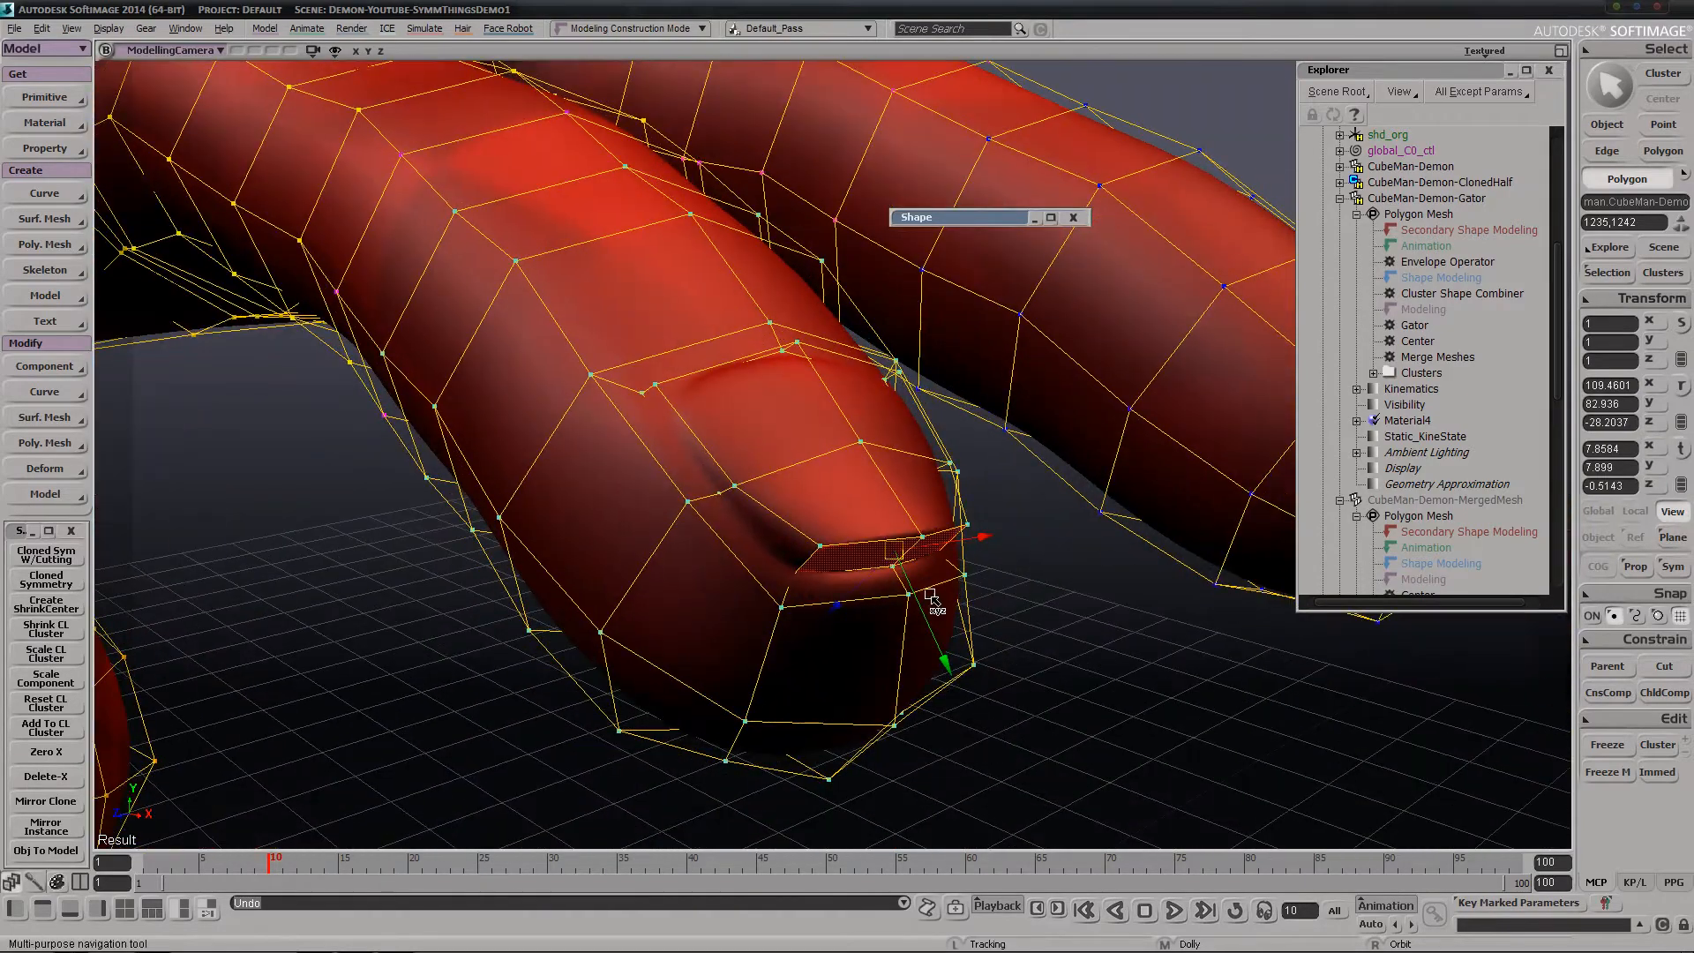
pyautogui.moveTo(947, 653); pyautogui.dragTo(1033, 774)
pyautogui.press('x')
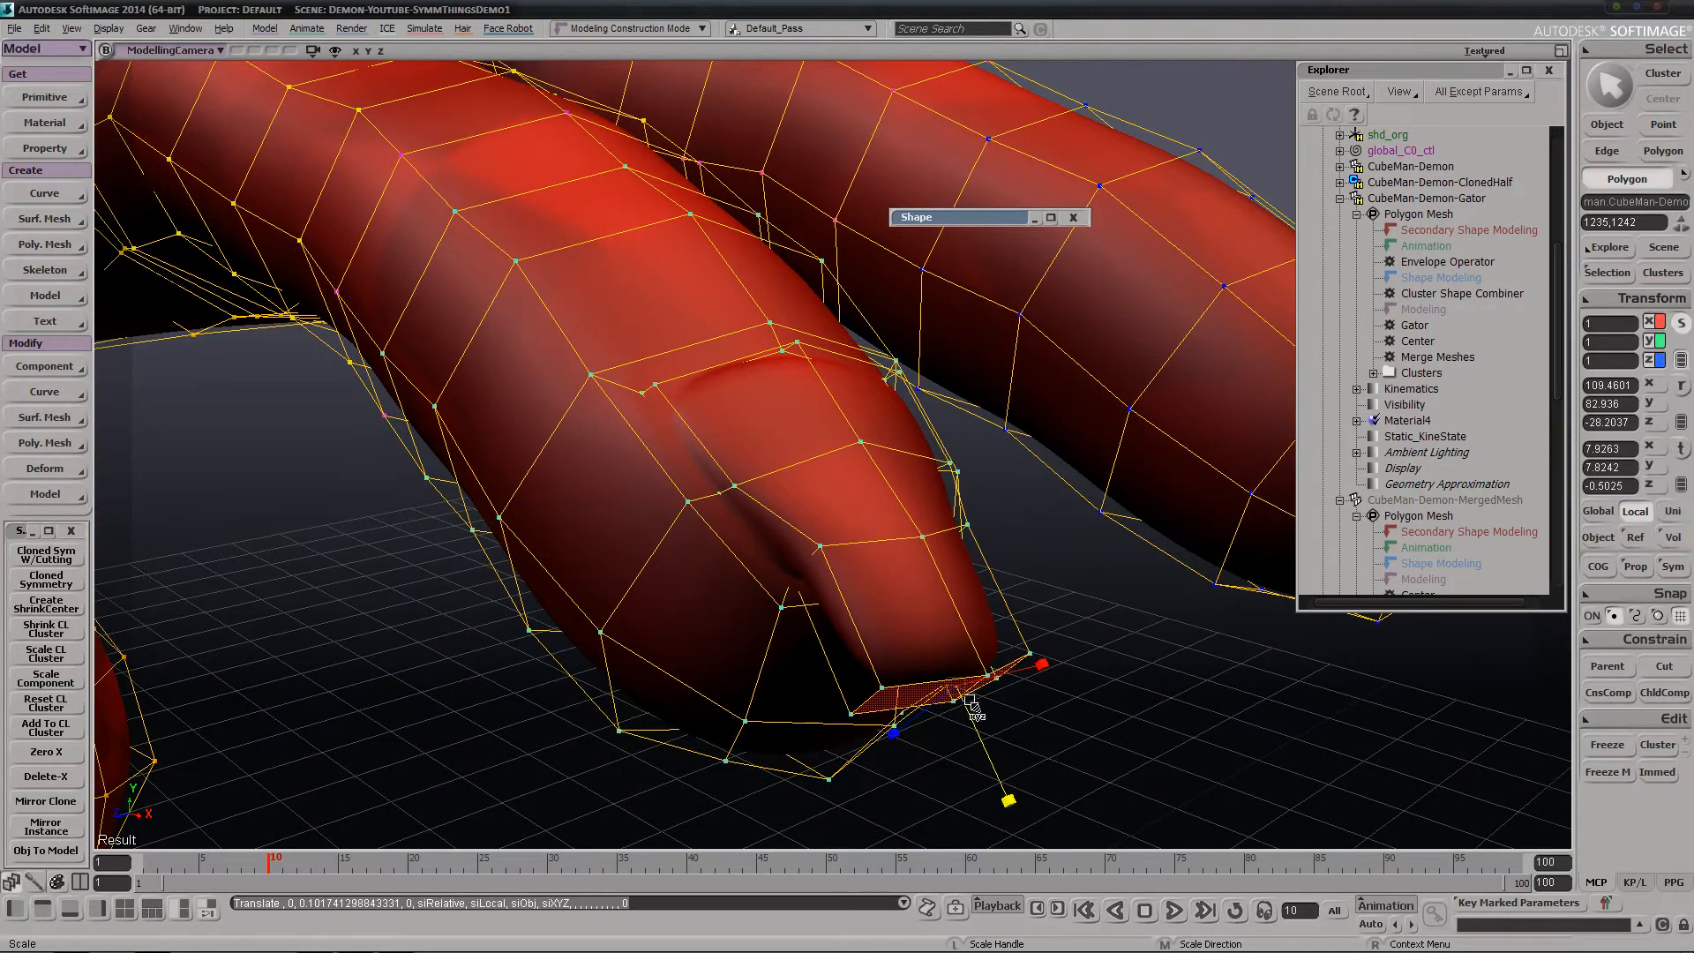
pyautogui.moveTo(957, 691); pyautogui.dragTo(774, 690)
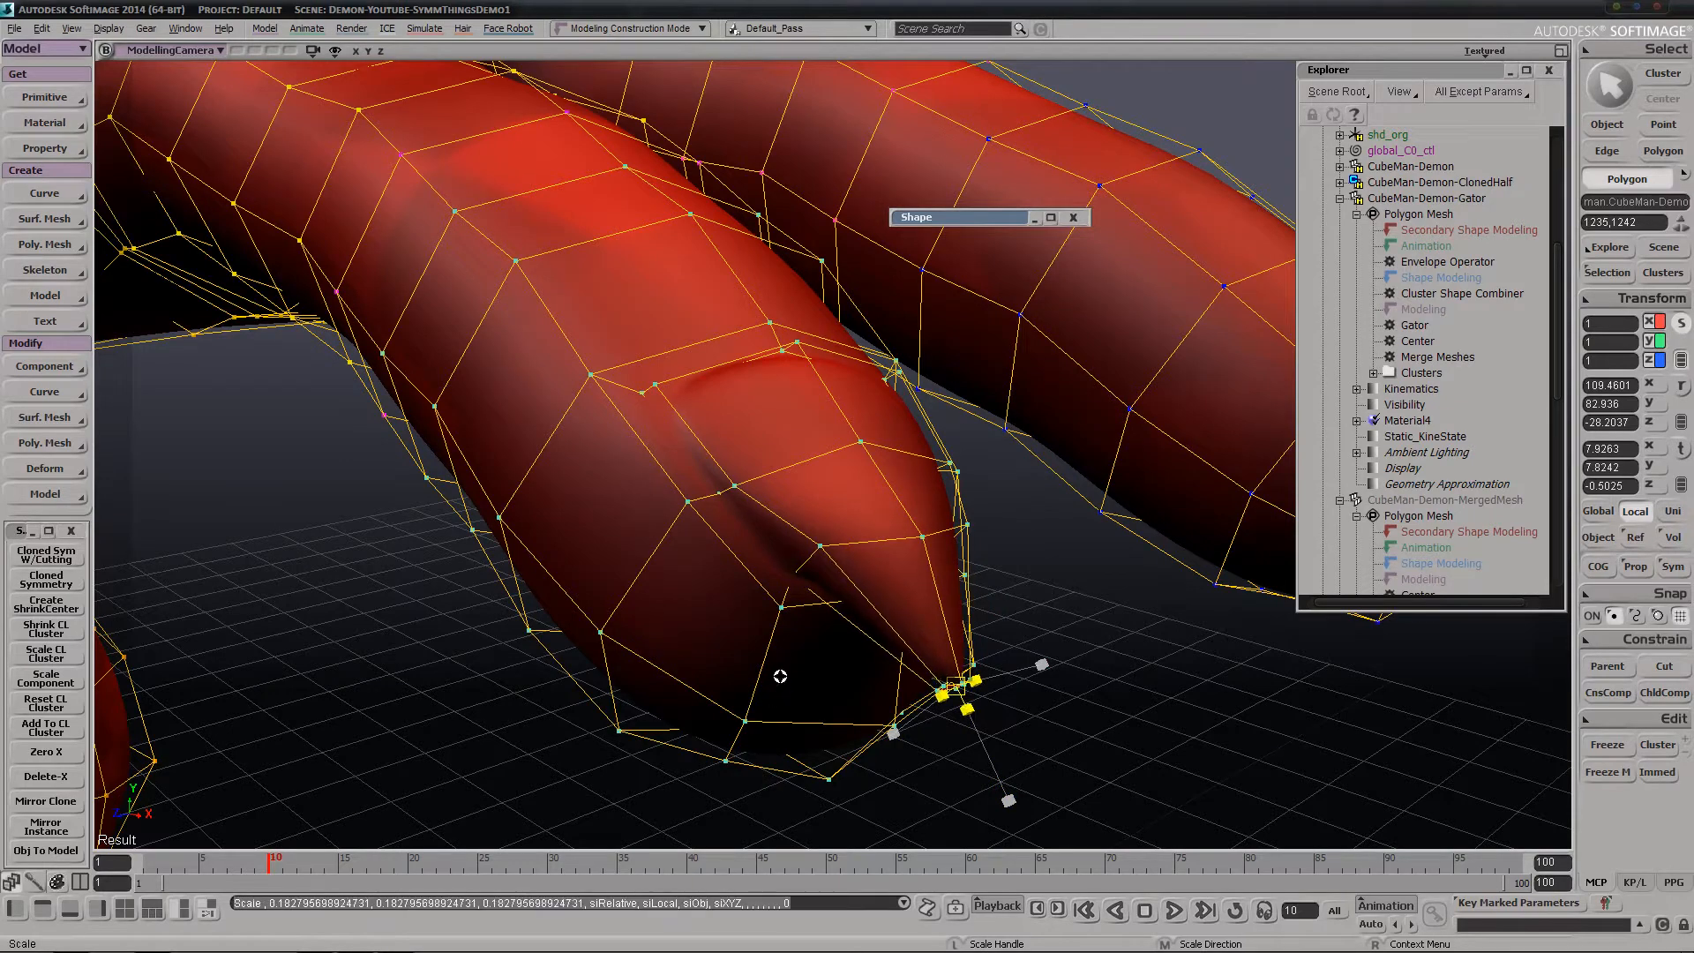
# Select the edges crossing the nail just behind its pointed tip and scale them by about 1.29 along local X
pyautogui.press('s')
pyautogui.moveTo(779, 678); pyautogui.dragTo(766, 600, button='right')
pyautogui.scroll(2, 766, 600)
pyautogui.press('x')
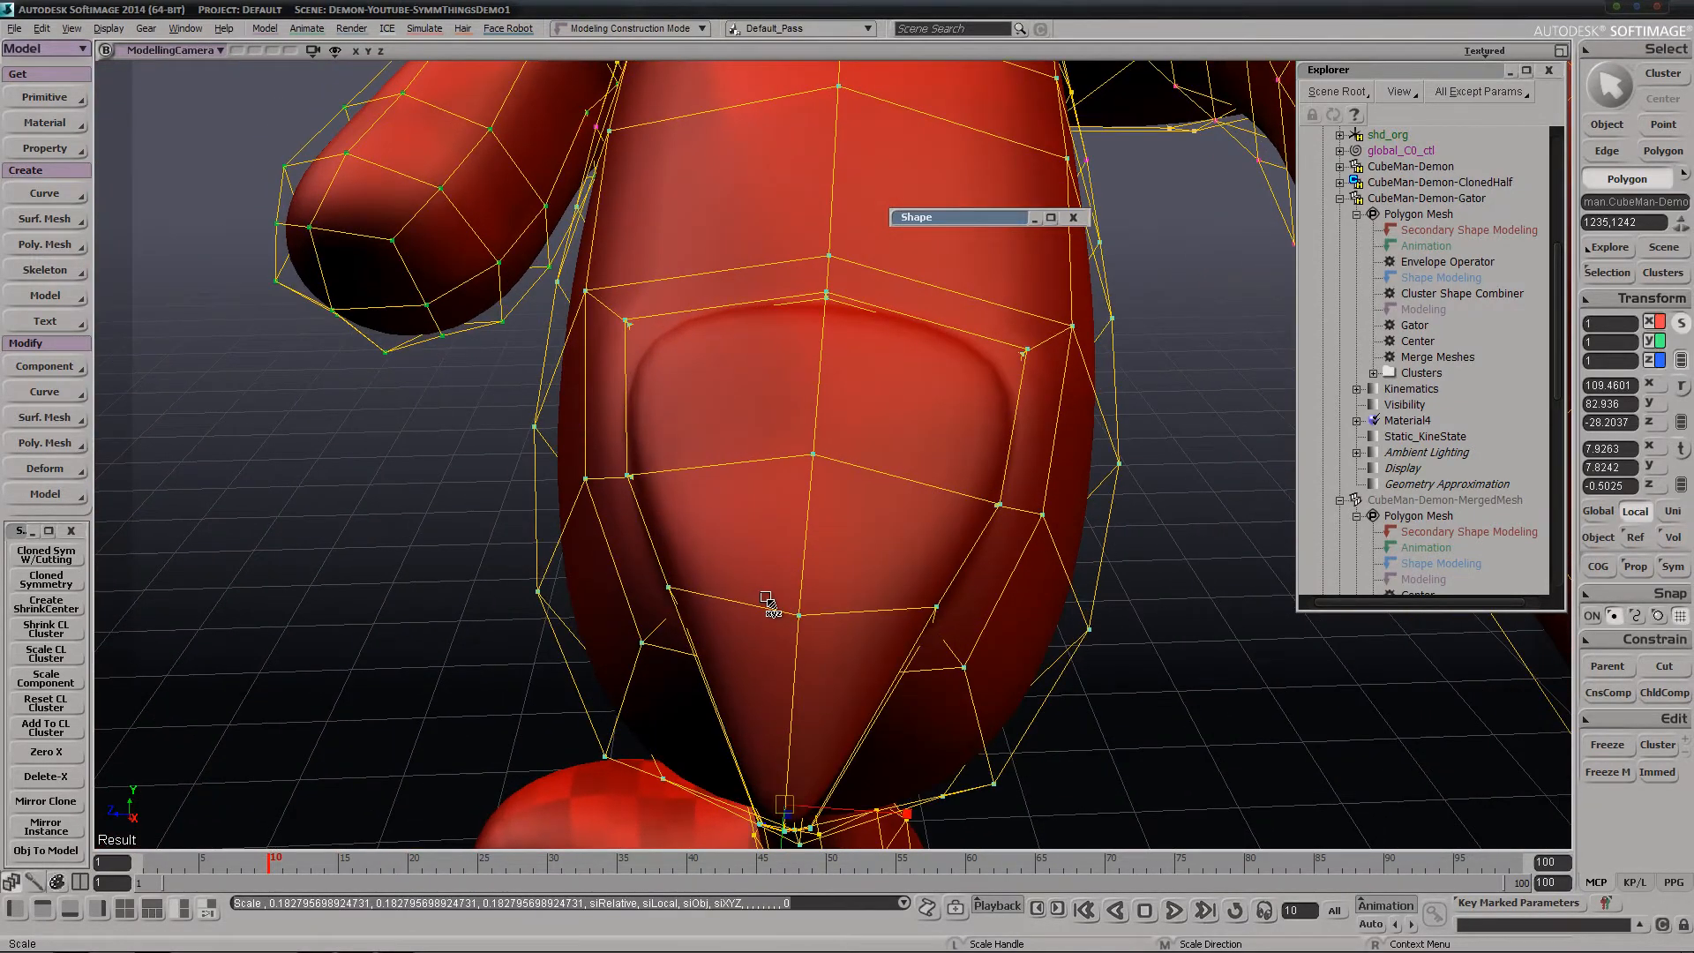
pyautogui.press('e')
pyautogui.doubleClick(882, 610)
pyautogui.press('x')
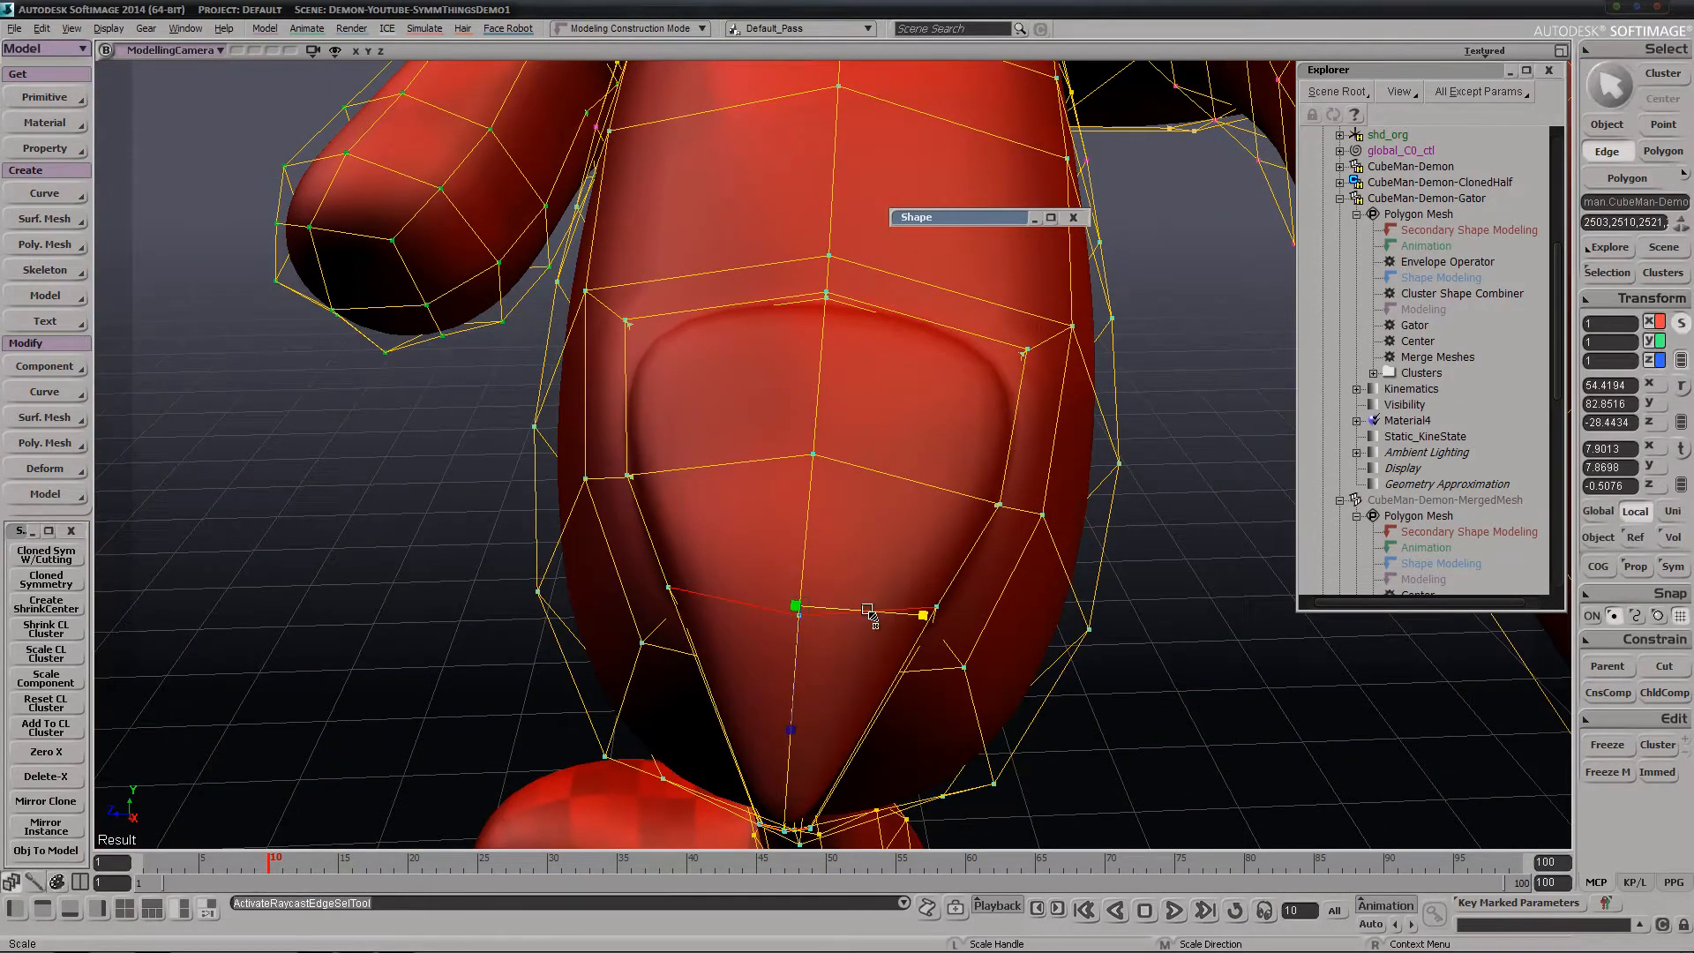
pyautogui.moveTo(879, 614); pyautogui.dragTo(951, 619)
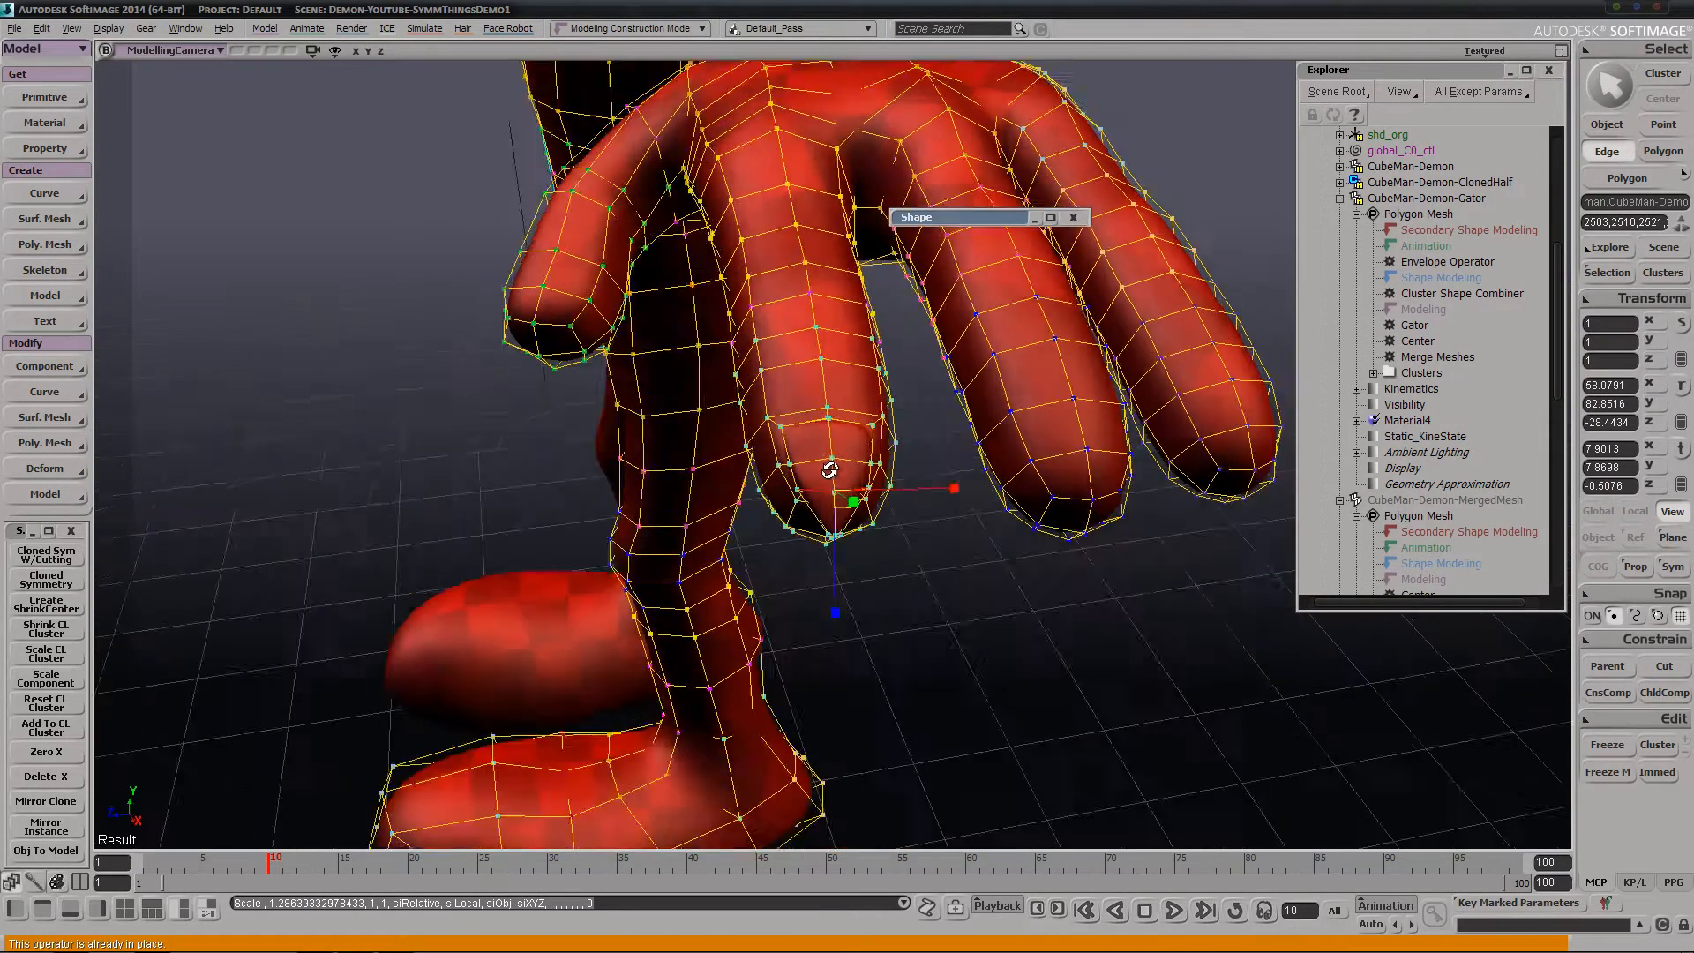
# Select the two edges at the nail's base and move them about -0.015 in Y and 0.011 in Z into the finger
pyautogui.moveTo(829, 471); pyautogui.dragTo(775, 548)
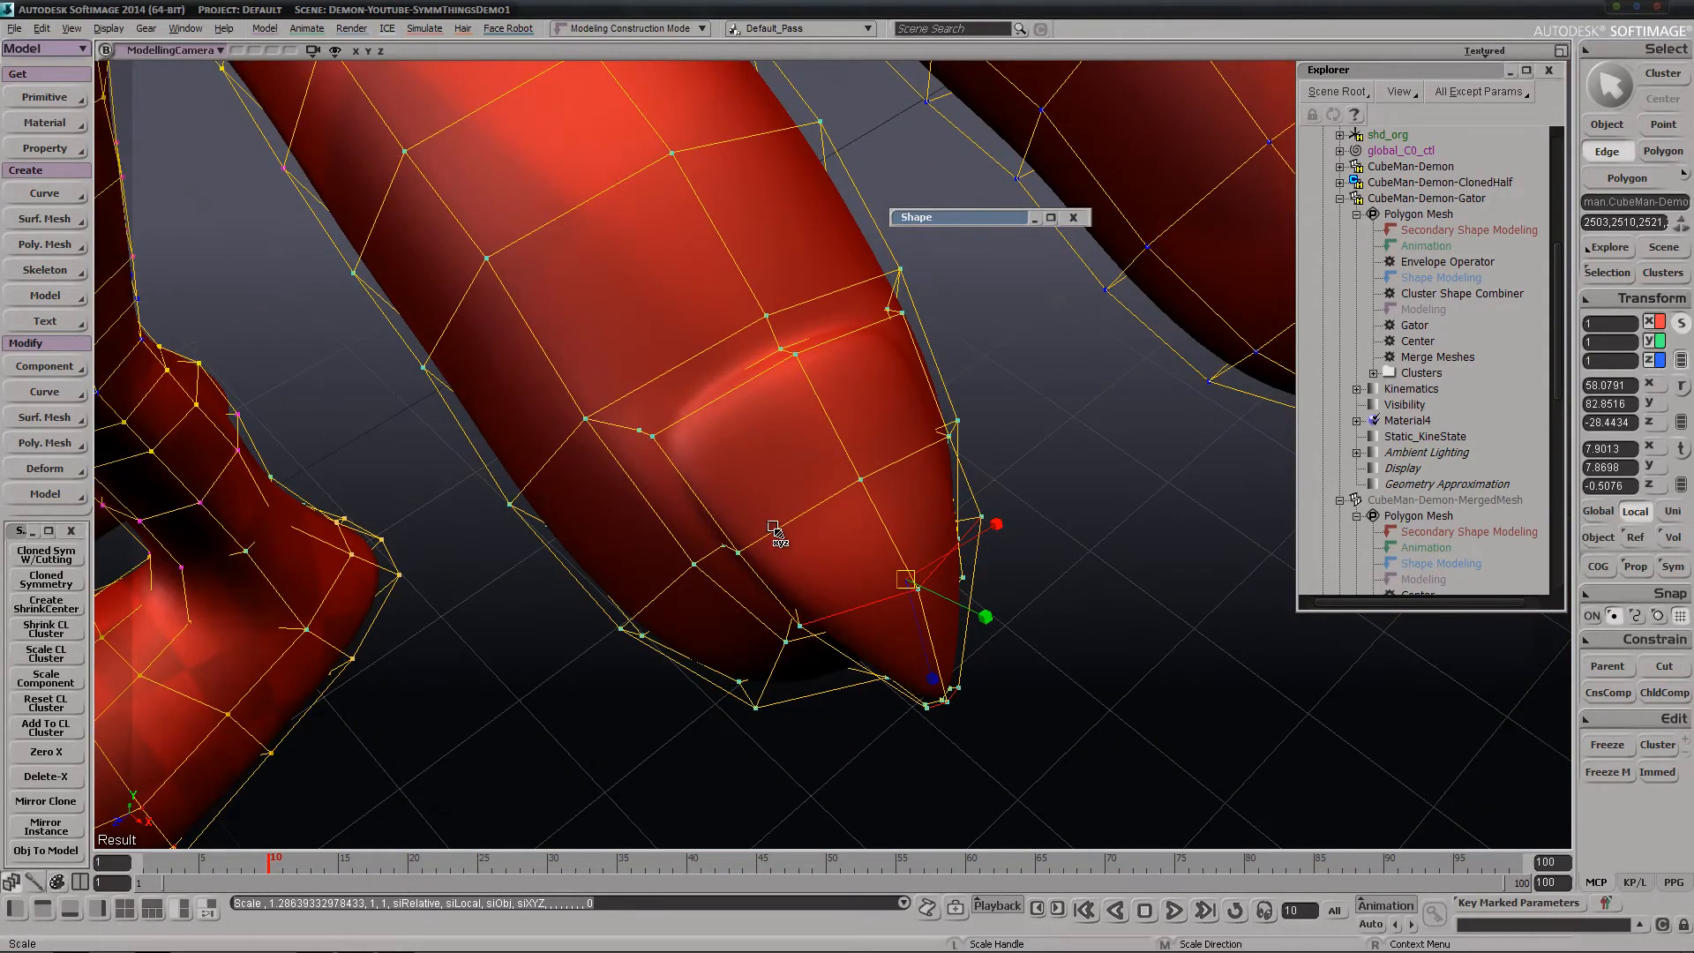
pyautogui.press('e')
pyautogui.click(793, 369)
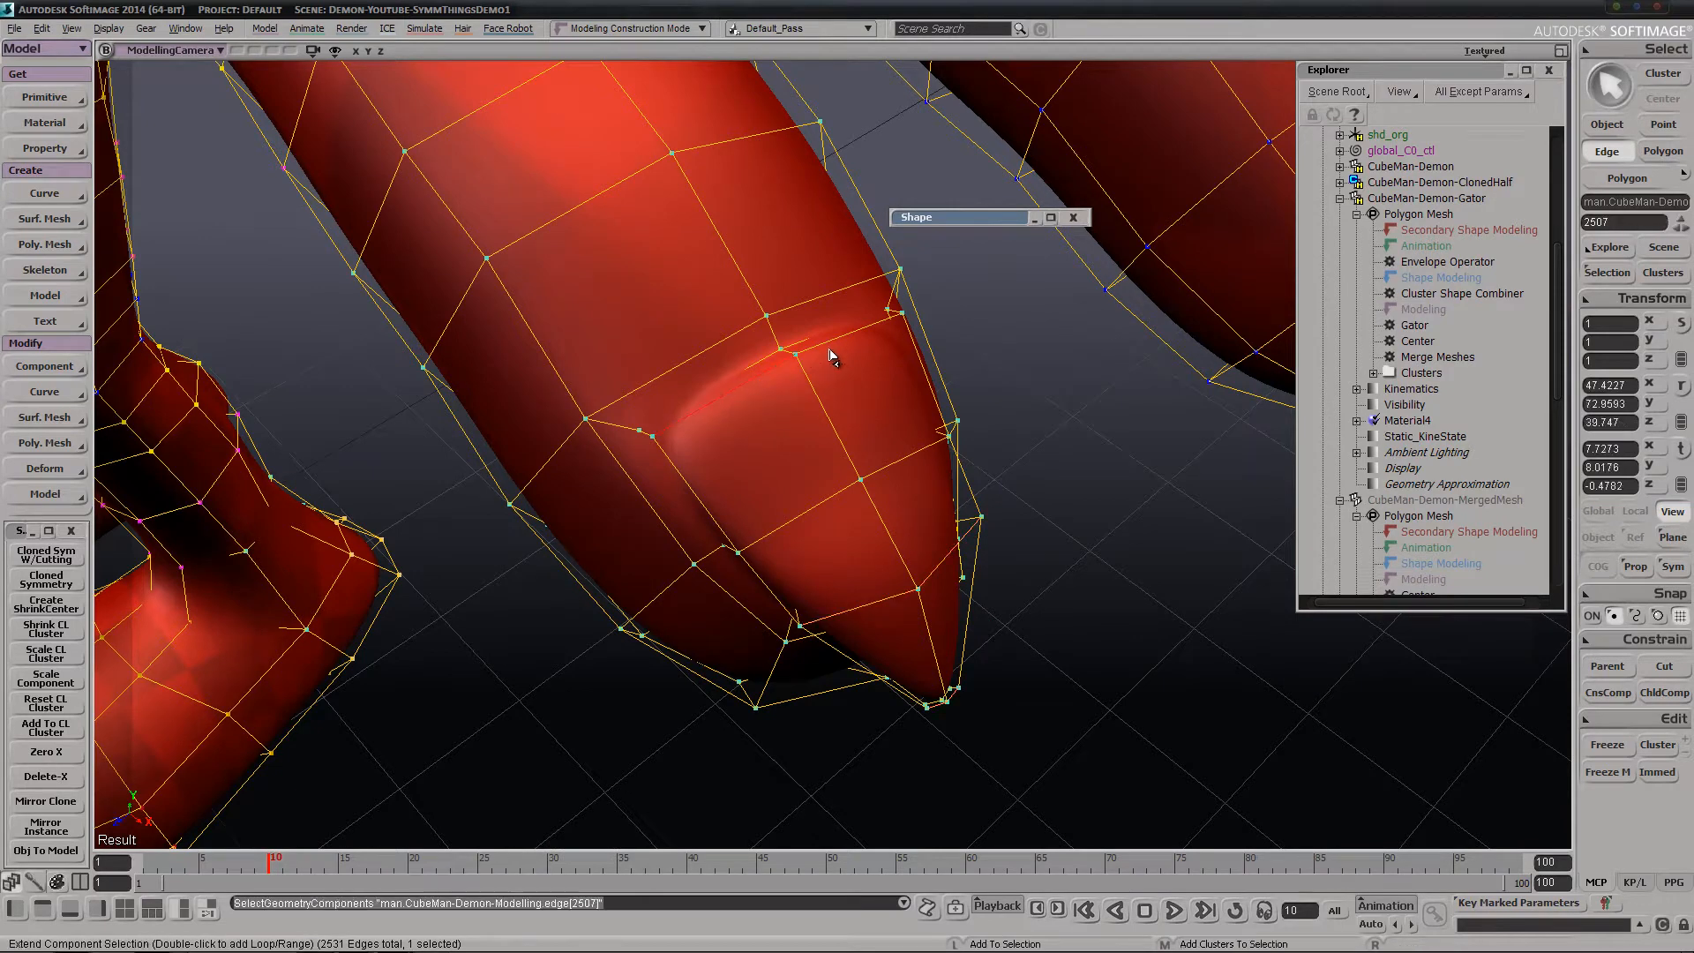
pyautogui.keyDown('shift'); pyautogui.click(826, 346); pyautogui.keyUp('shift')
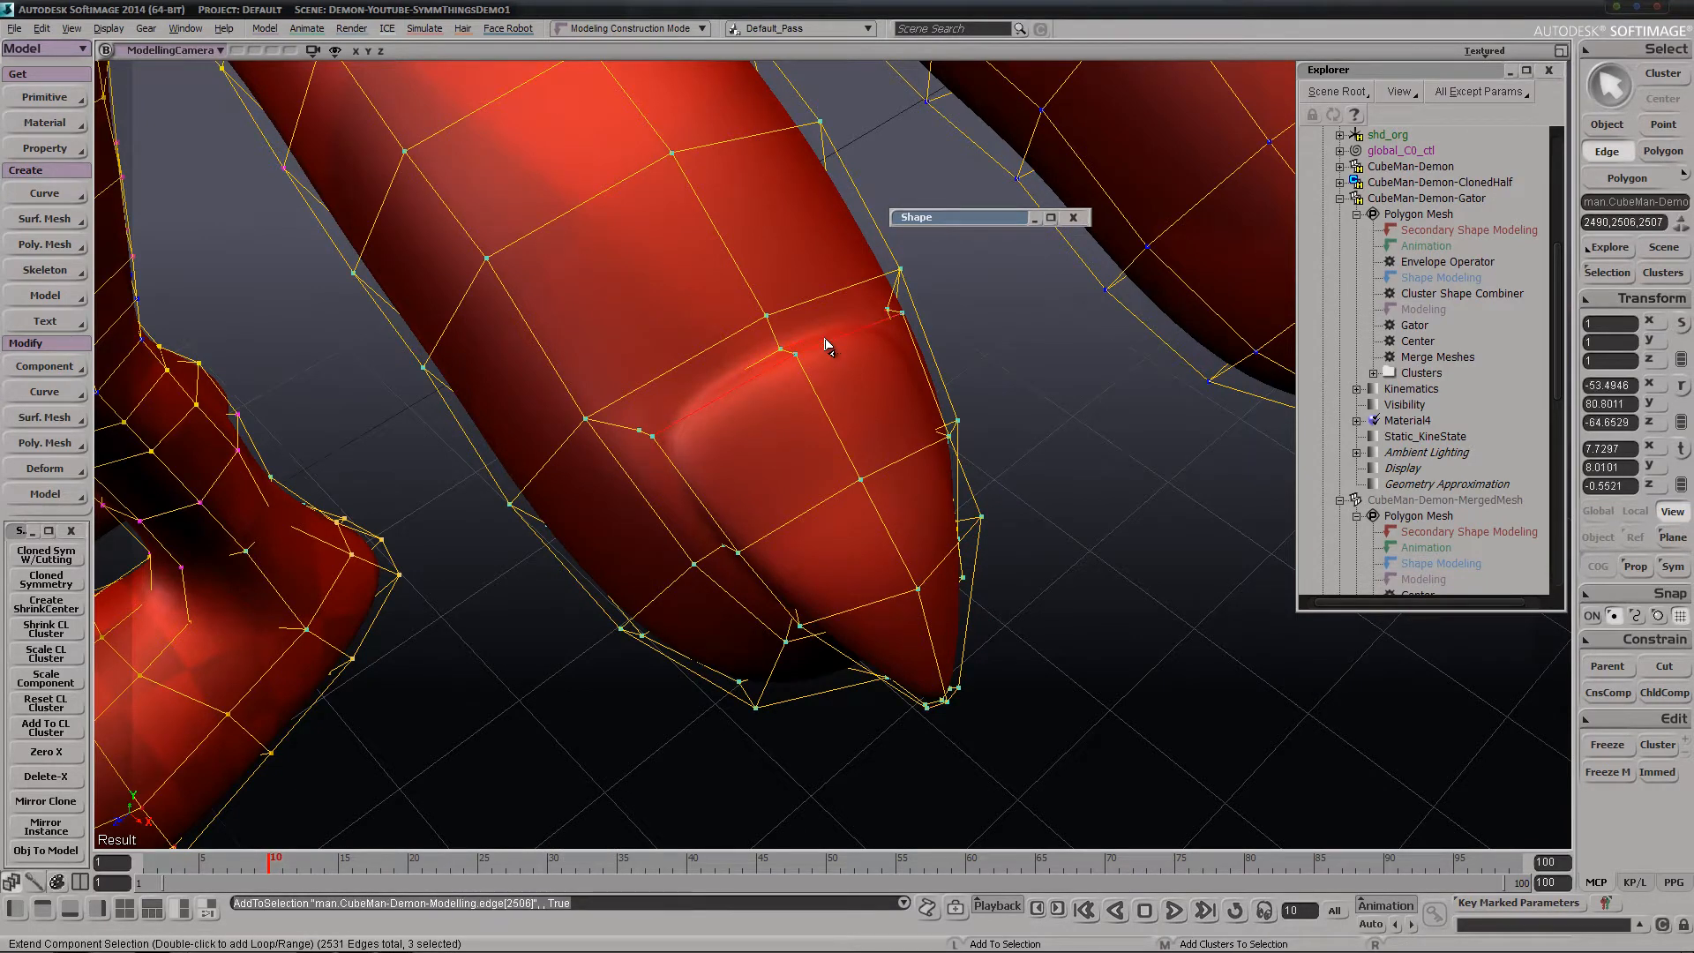
pyautogui.keyDown('ctrl'); pyautogui.keyDown('shift'); pyautogui.click(828, 347); pyautogui.keyUp('shift'); pyautogui.keyUp('ctrl')
pyautogui.press('v')
pyautogui.press('s')
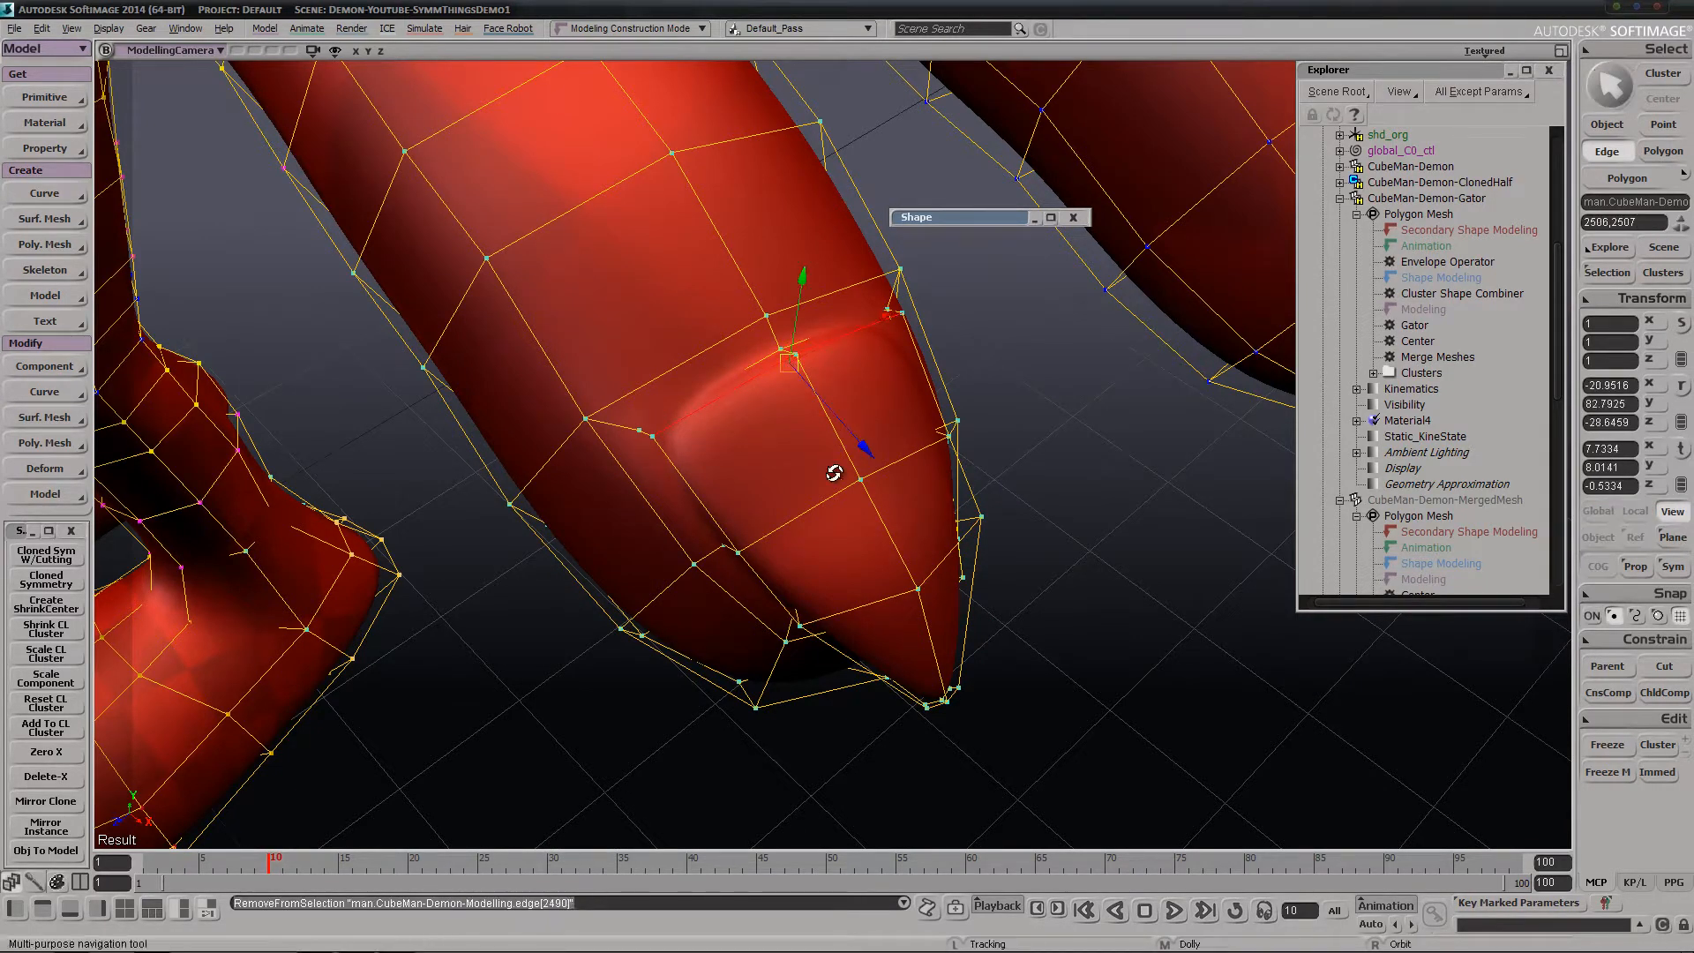
pyautogui.moveTo(835, 473); pyautogui.dragTo(801, 323, button='right')
pyautogui.press('s')
pyautogui.moveTo(804, 323); pyautogui.dragTo(815, 345)
pyautogui.press('s')
pyautogui.moveTo(815, 345); pyautogui.dragTo(652, 552, button='right')
pyautogui.moveTo(651, 551); pyautogui.dragTo(1078, 258, button='middle')
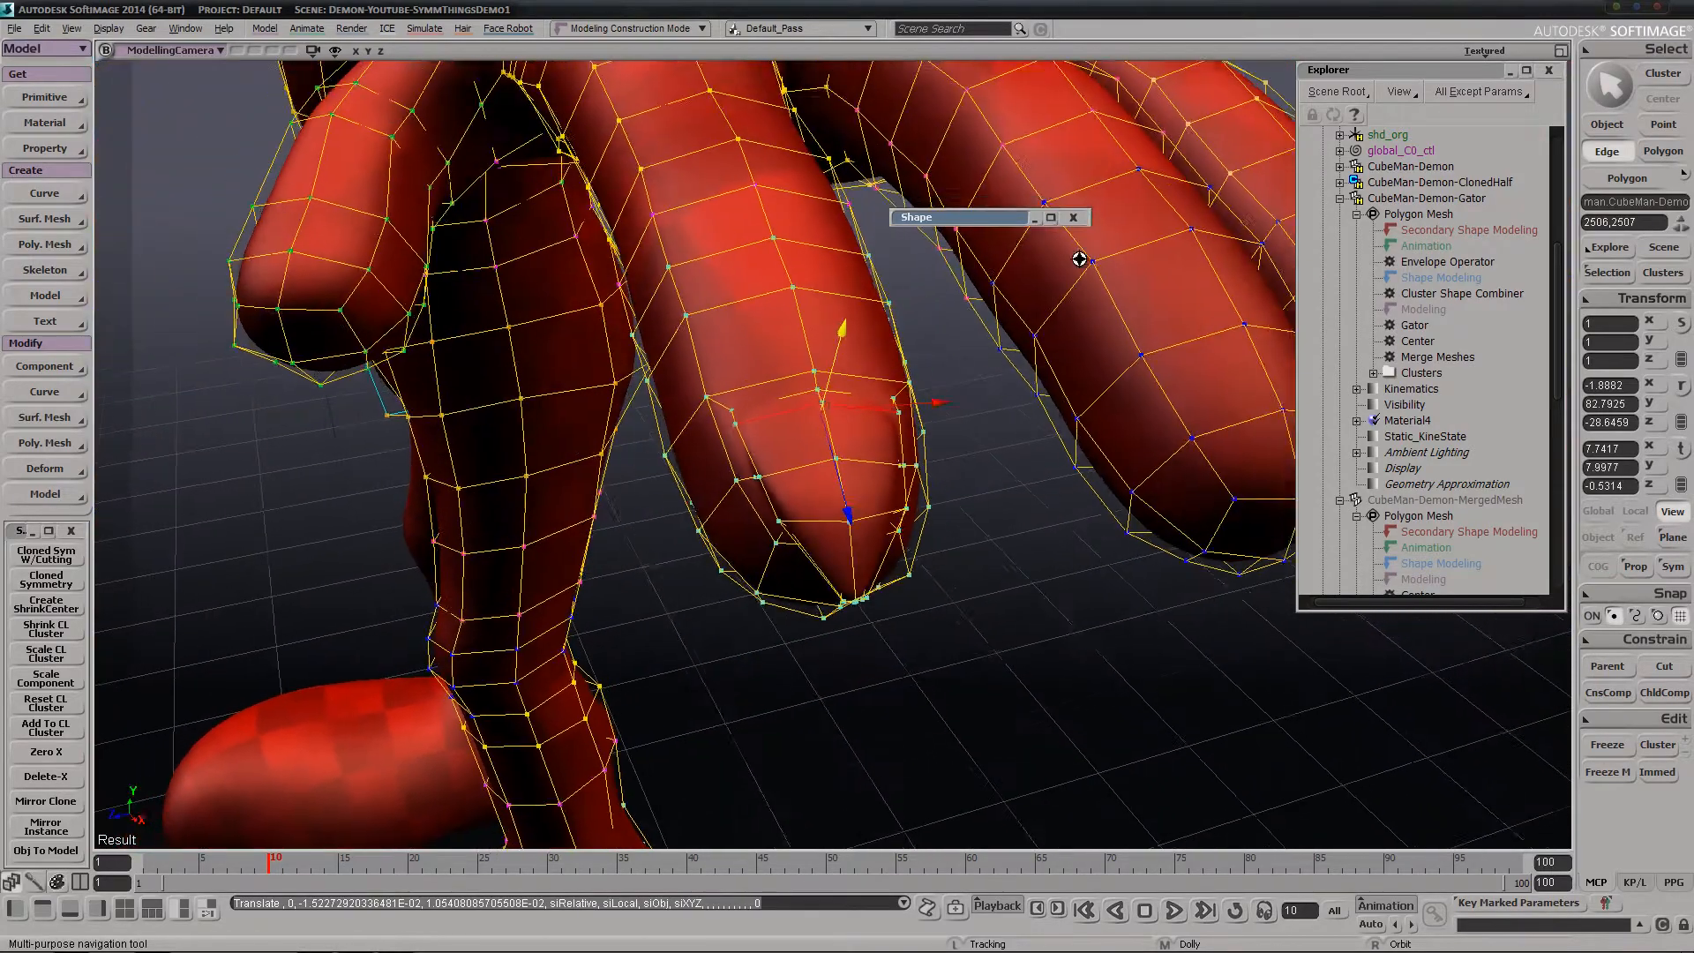
# Clear the selection and examine the pointed fingernail and the whole modelling mesh from several angles
pyautogui.press('space')
pyautogui.click(971, 686)
pyautogui.press('s')
pyautogui.moveTo(971, 686); pyautogui.dragTo(874, 318, button='middle')
pyautogui.moveTo(873, 318); pyautogui.dragTo(469, 536, button='right')
pyautogui.moveTo(469, 536); pyautogui.dragTo(802, 416, button='middle')
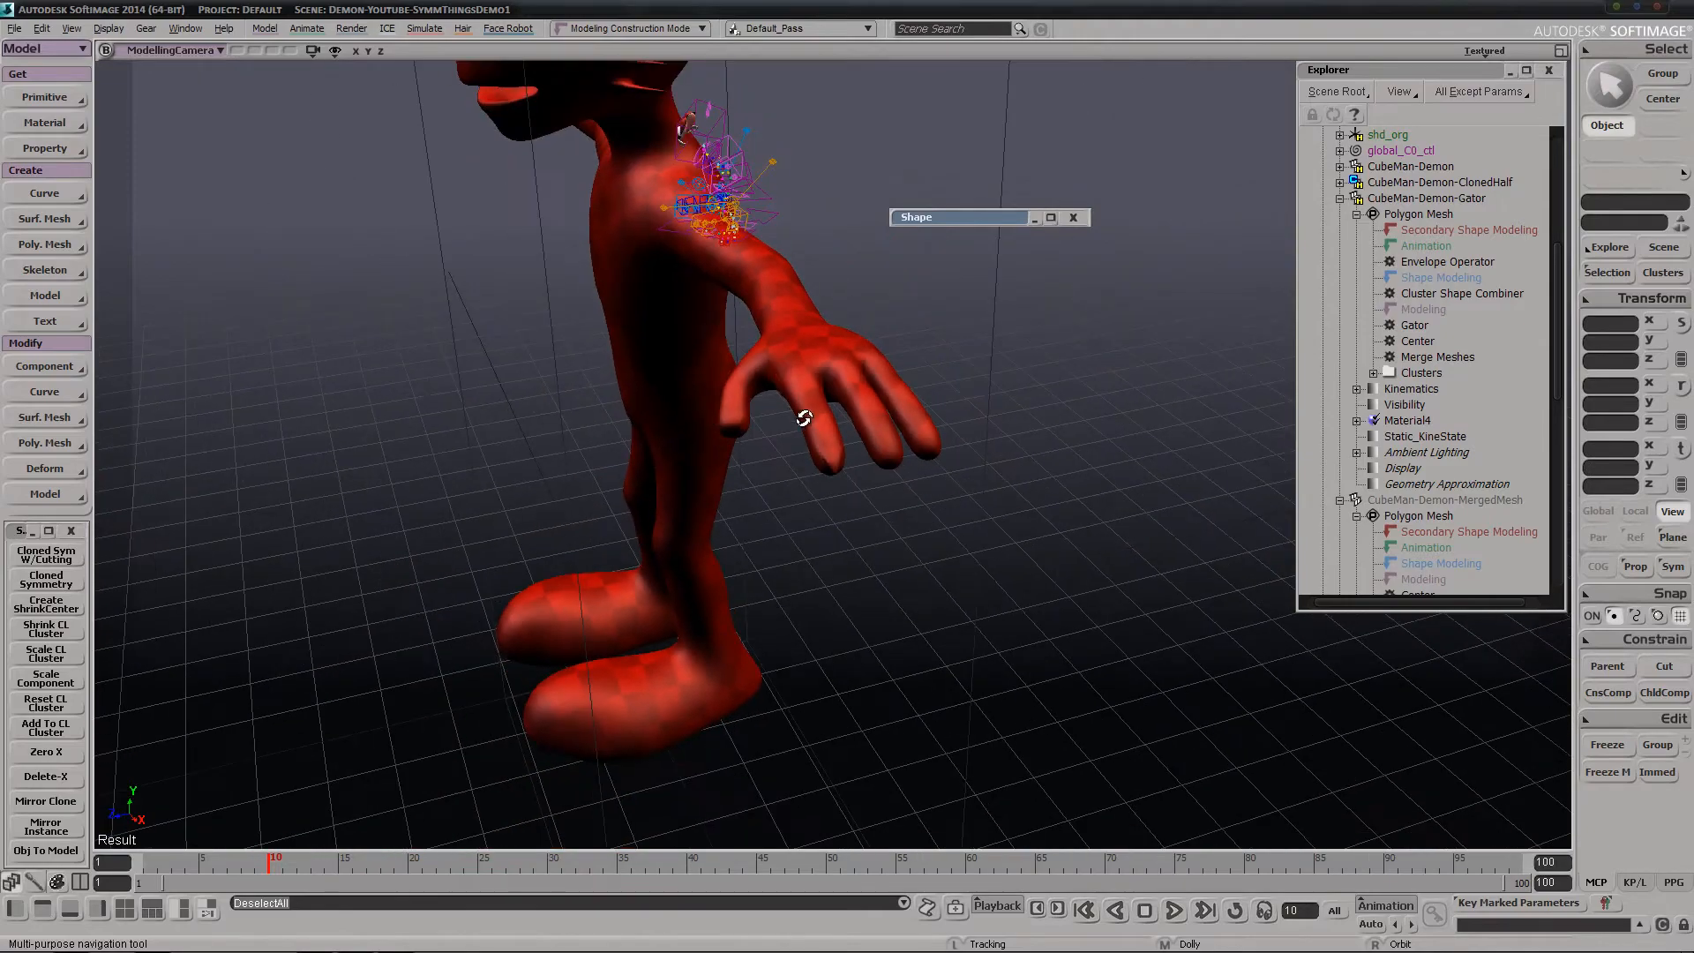
pyautogui.moveTo(802, 416); pyautogui.dragTo(821, 432, button='right')
pyautogui.moveTo(634, 479); pyautogui.dragTo(885, 432, button='middle')
pyautogui.moveTo(885, 432); pyautogui.dragTo(898, 505)
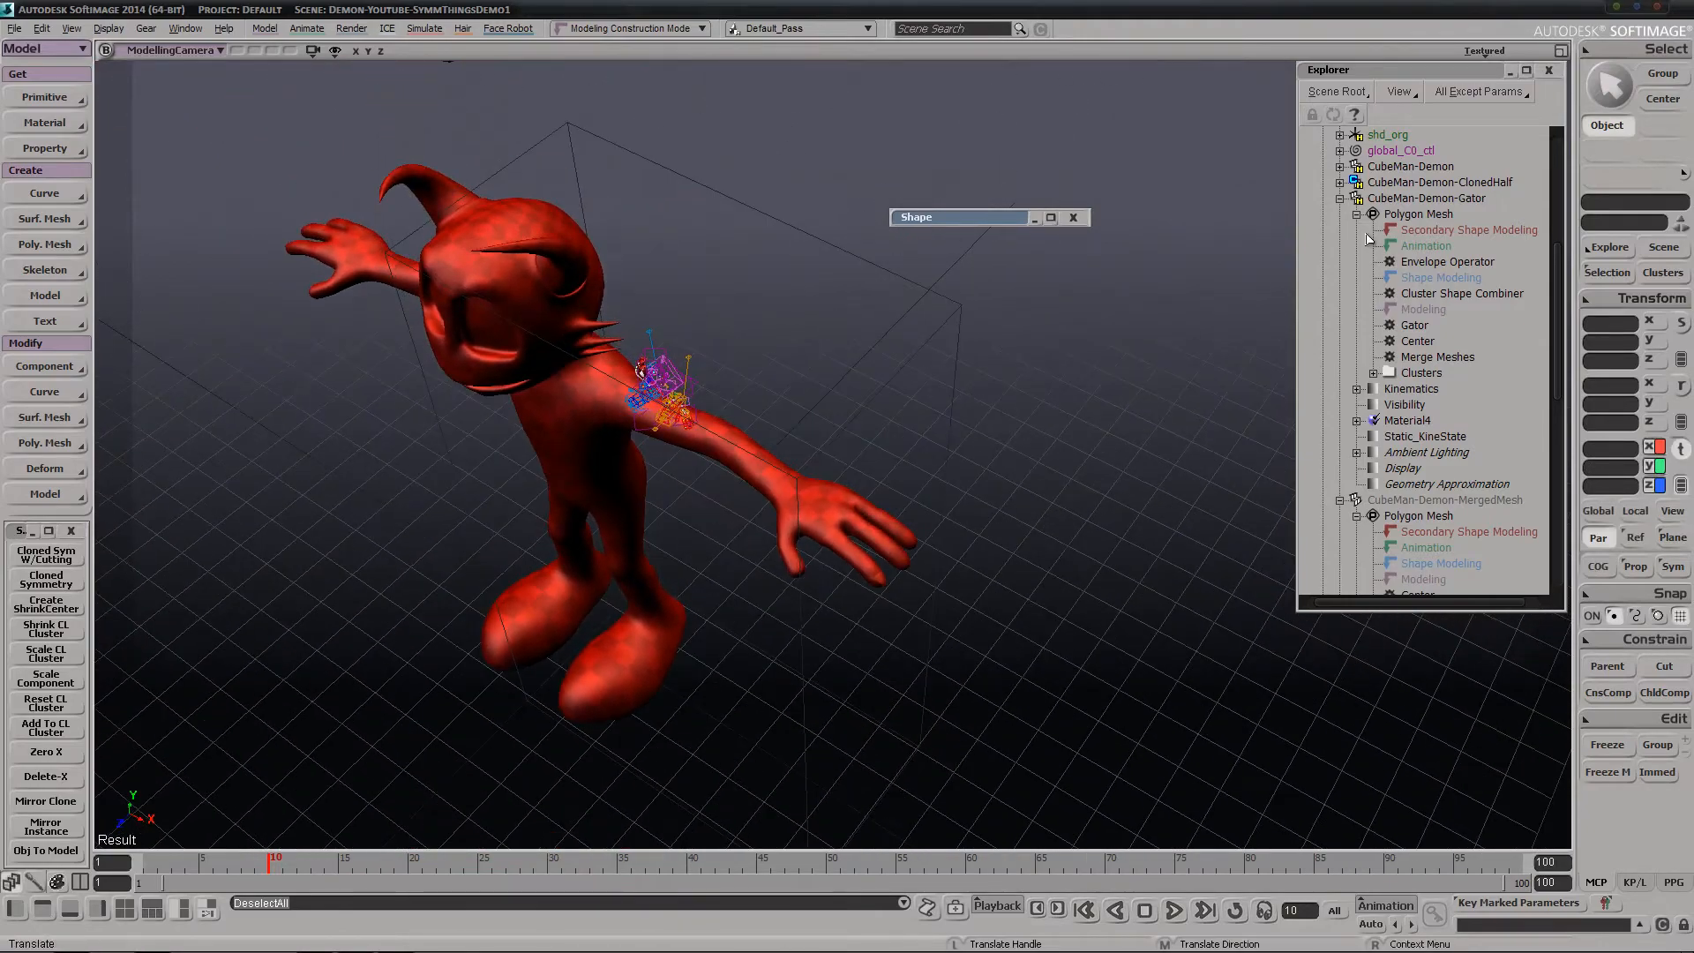
# Unhide CubeMan-Demon-Gator and clear the selection
pyautogui.click(1420, 199)
pyautogui.press('h')
pyautogui.press('s')
pyautogui.moveTo(821, 375); pyautogui.dragTo(428, 476, button='middle')
pyautogui.moveTo(427, 477); pyautogui.dragTo(763, 440)
pyautogui.moveTo(763, 439); pyautogui.dragTo(562, 423, button='middle')
pyautogui.hotkey('ctrl', 'shift', 'a')
# Examine the fingernail on the small posed demon's hand and compare it with the full modelling mesh
pyautogui.moveTo(442, 630); pyautogui.dragTo(606, 488)
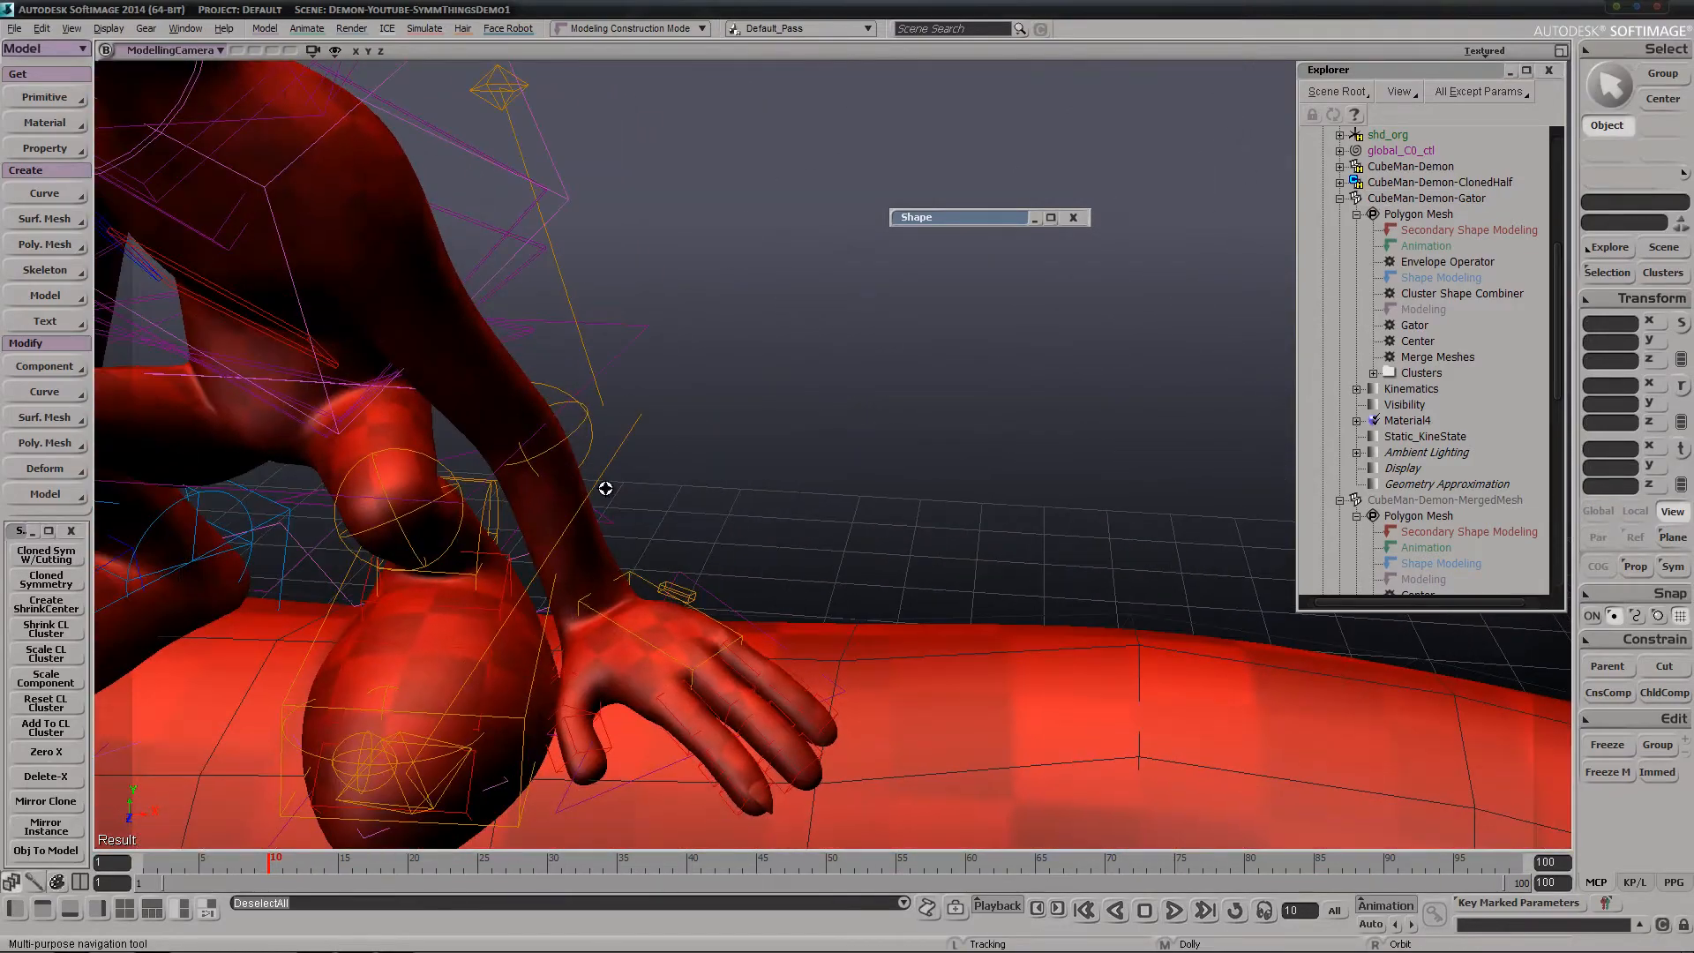
pyautogui.press('s')
pyautogui.moveTo(498, 672); pyautogui.dragTo(797, 431, button='middle')
pyautogui.moveTo(798, 432); pyautogui.dragTo(712, 408, button='right')
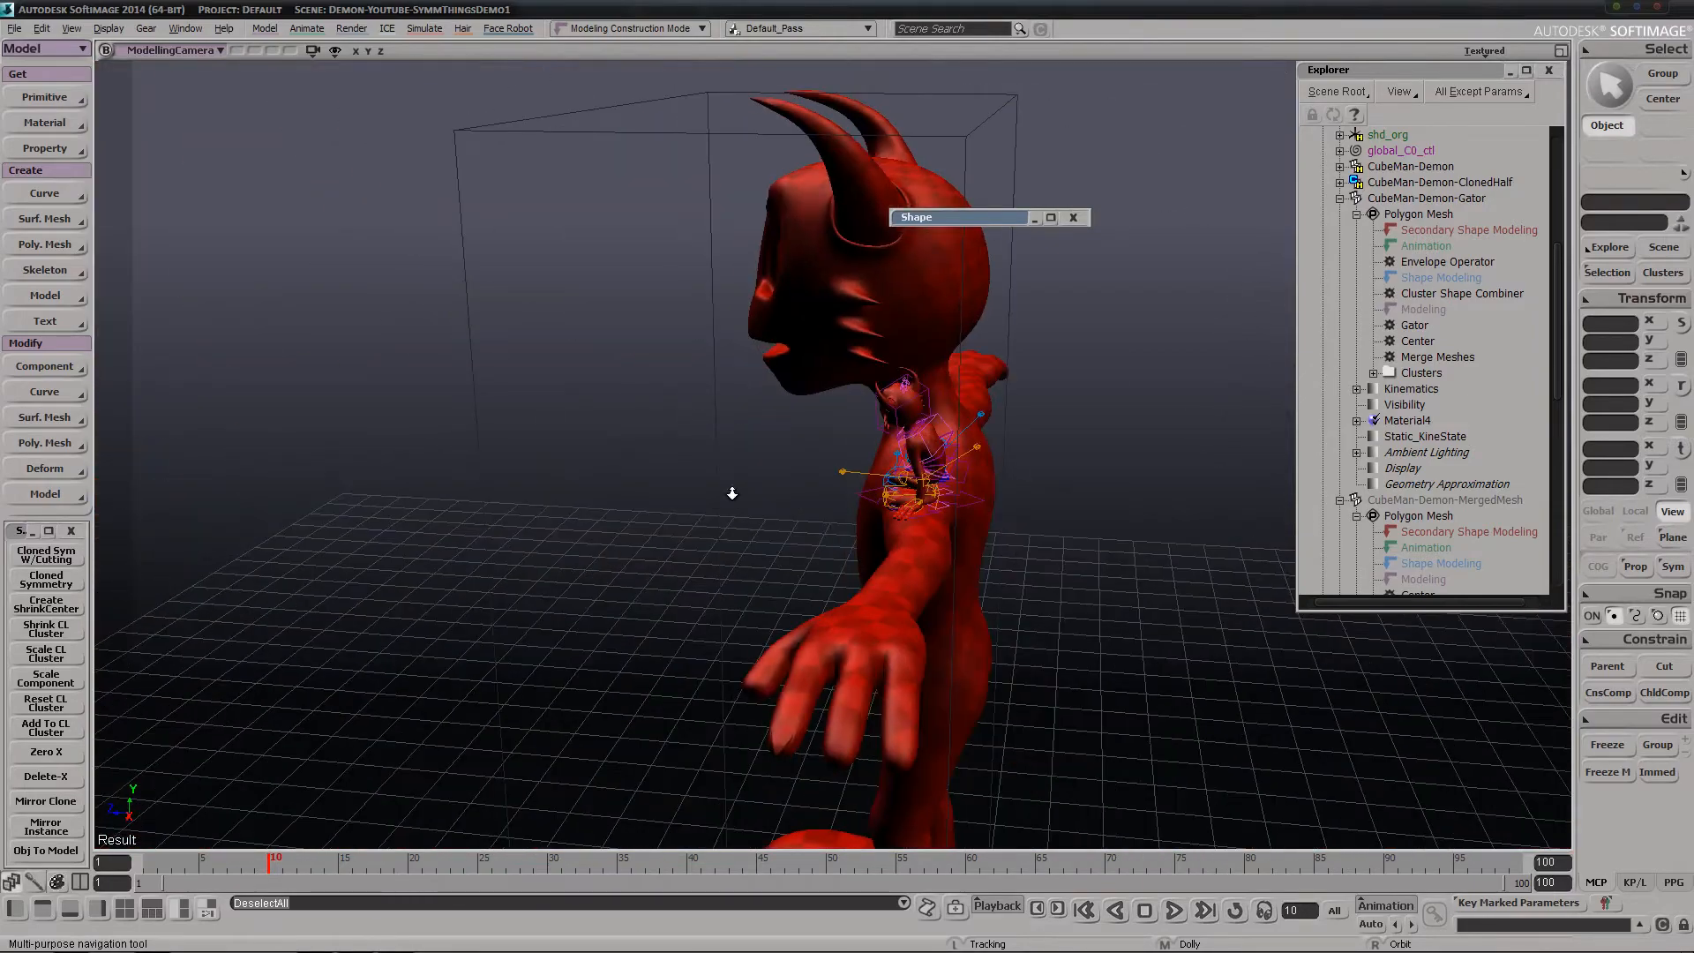
pyautogui.moveTo(732, 493); pyautogui.dragTo(850, 413, button='middle')
pyautogui.moveTo(851, 412); pyautogui.dragTo(877, 407, button='right')
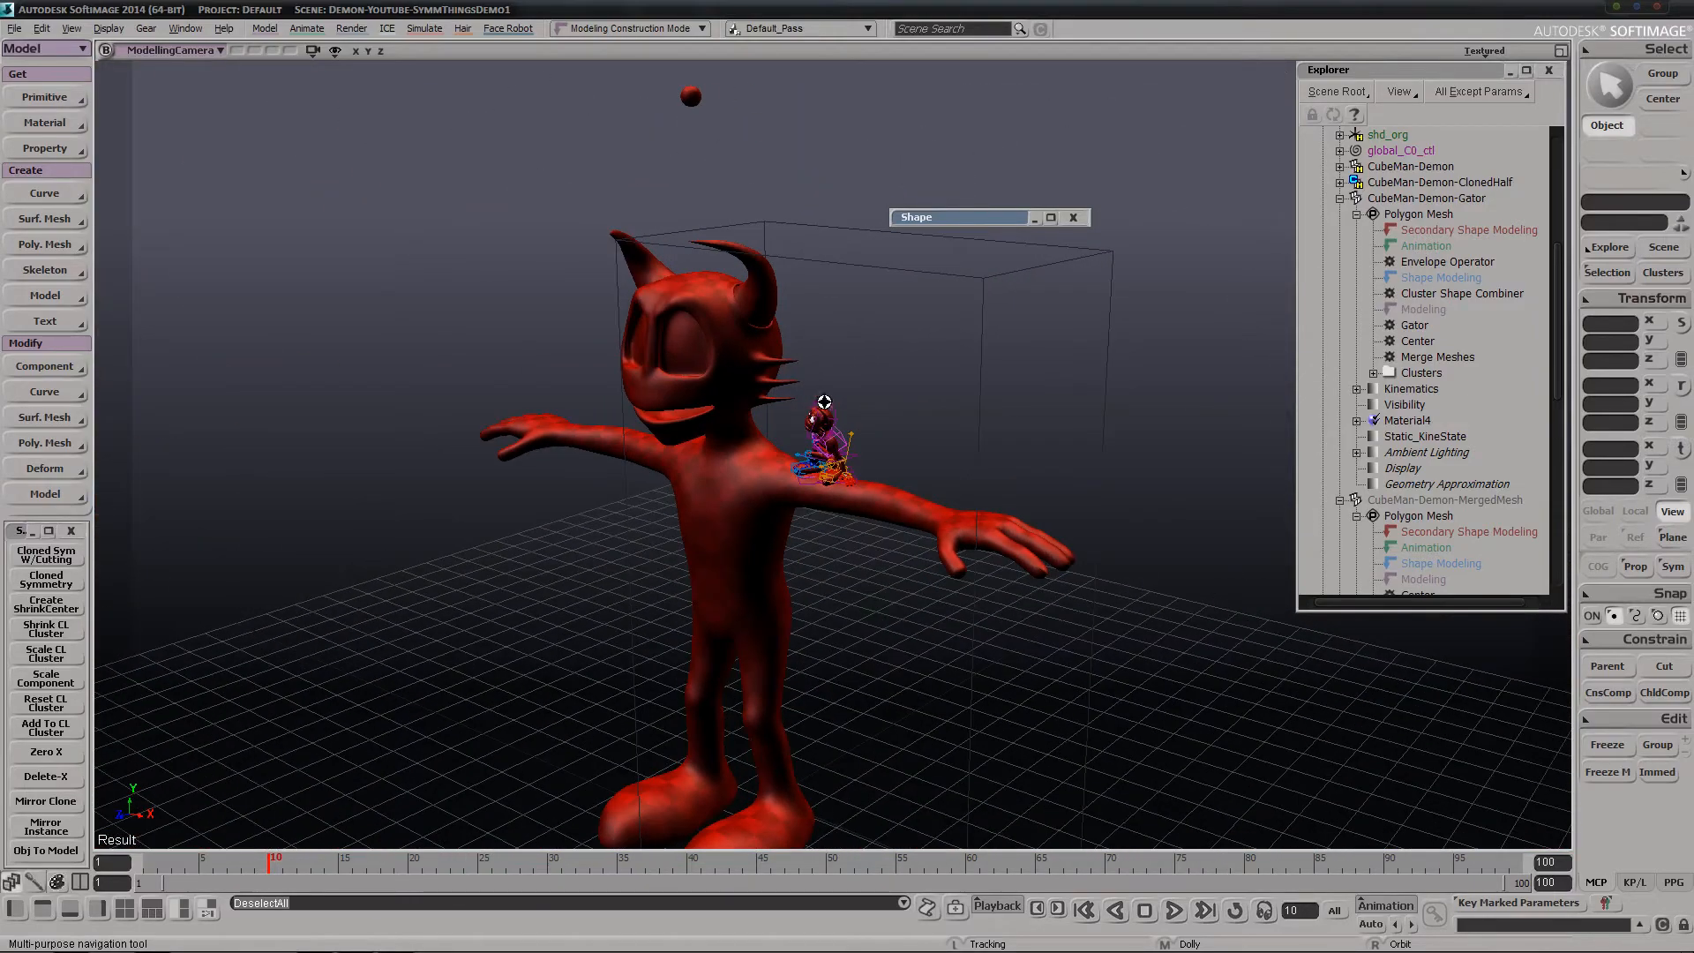
pyautogui.moveTo(824, 401); pyautogui.dragTo(872, 348, button='right')
pyautogui.moveTo(872, 349); pyautogui.dragTo(776, 209, button='middle')
# Select the tip points of the middle head spike on CubeMan-Demon-Modelling and move them about 0.27 in X and -0.24 in Z
pyautogui.press('space')
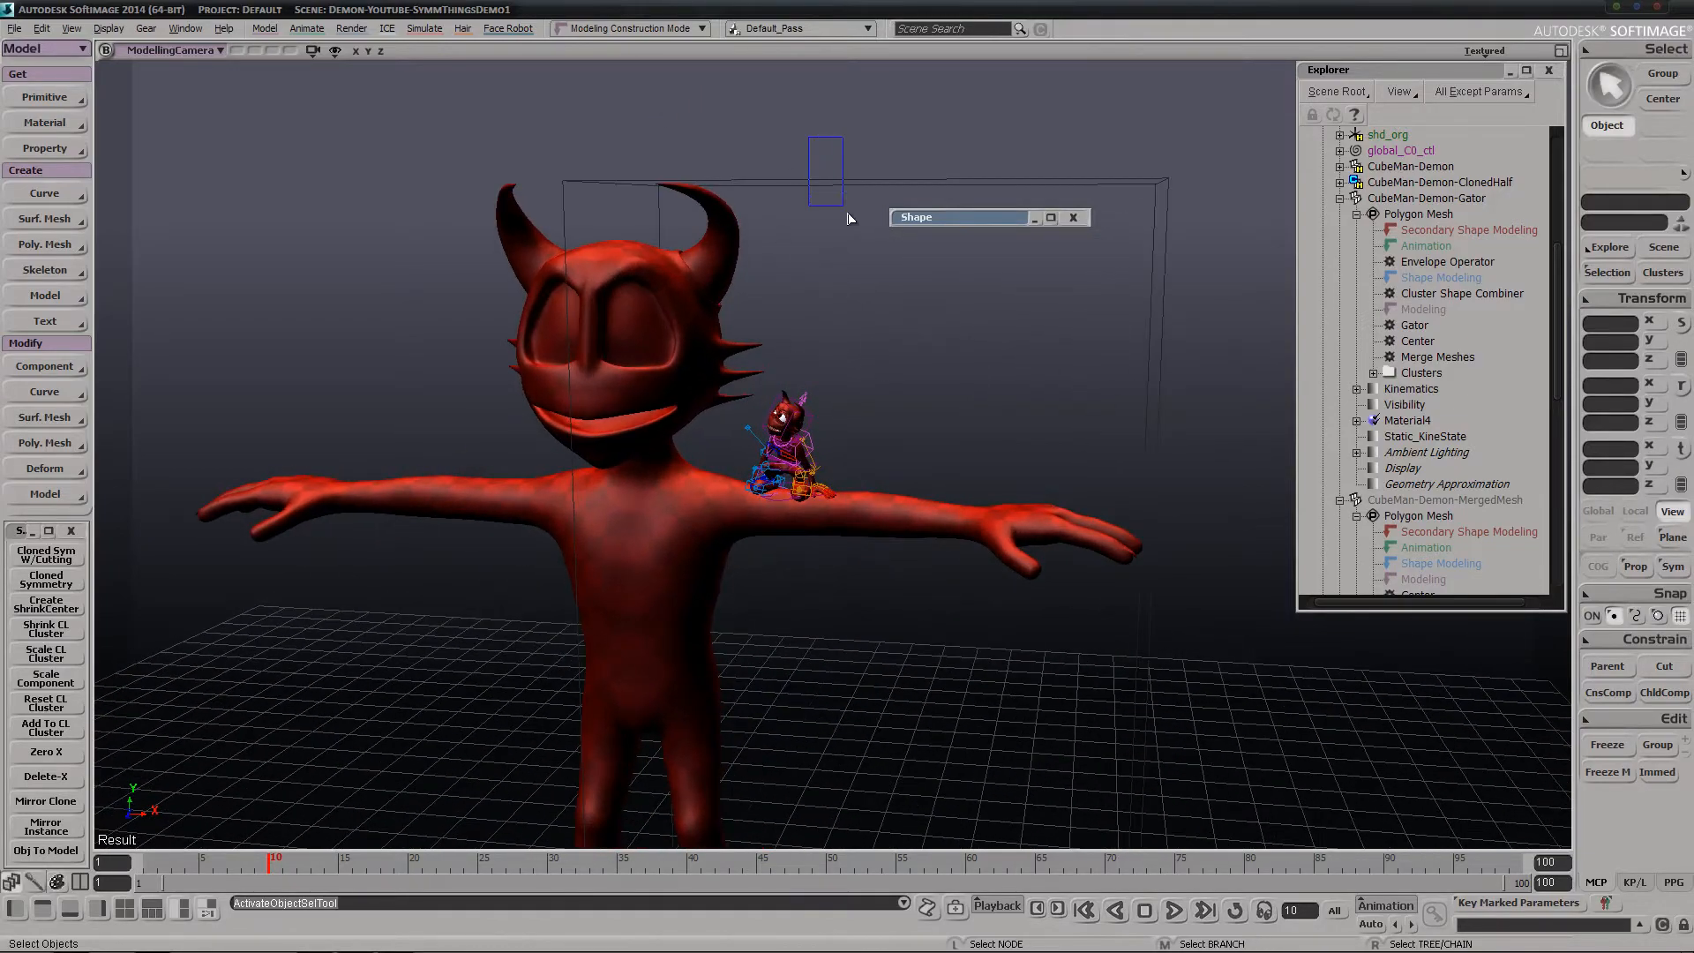
pyautogui.moveTo(849, 215); pyautogui.dragTo(853, 231)
pyautogui.press('s')
pyautogui.moveTo(863, 295); pyautogui.dragTo(805, 328, button='right')
pyautogui.moveTo(829, 343); pyautogui.dragTo(744, 364, button='middle')
pyautogui.press('t')
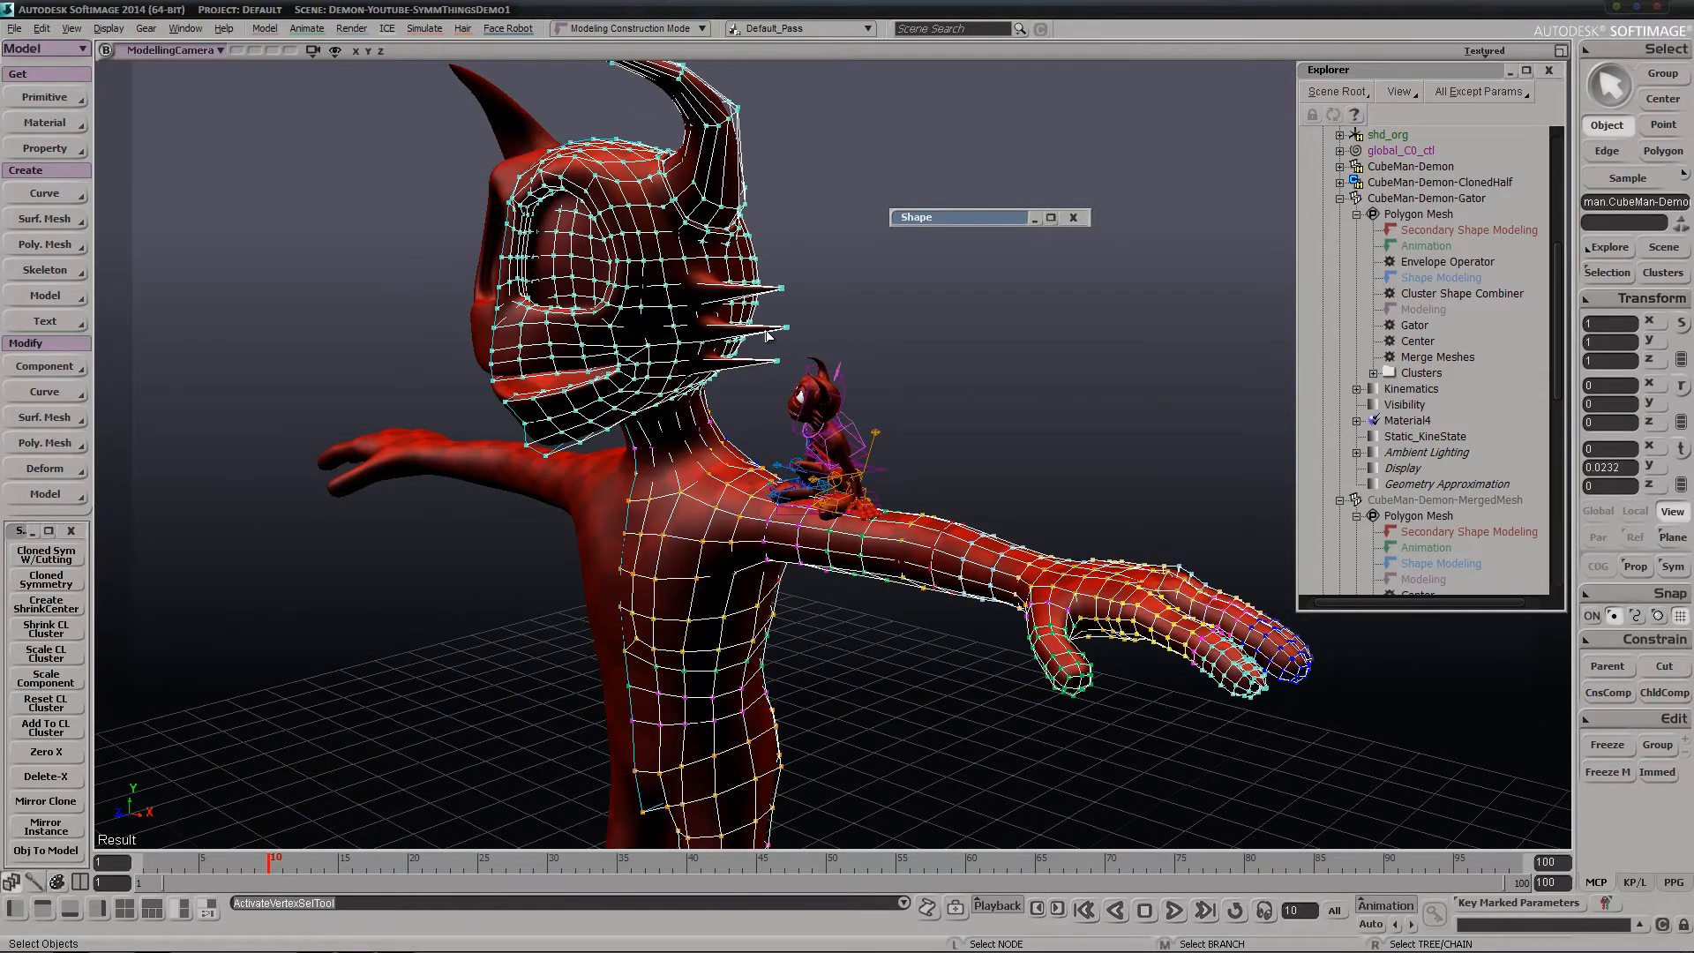
pyautogui.moveTo(777, 316); pyautogui.dragTo(821, 345)
pyautogui.press('v')
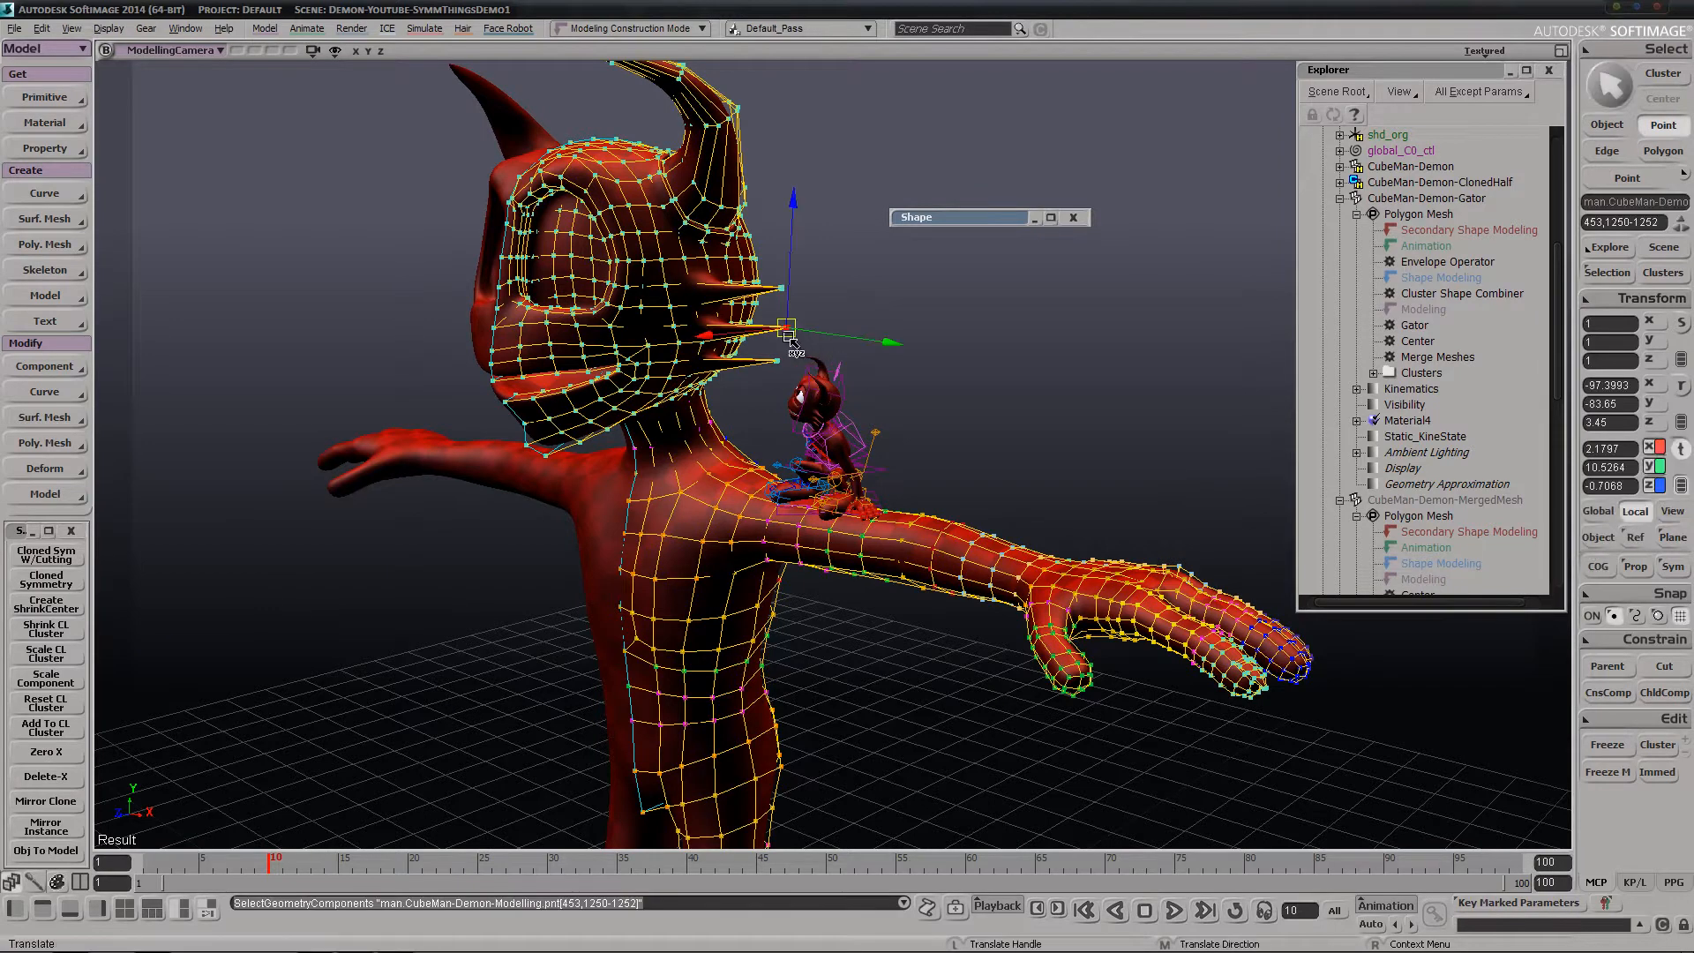
pyautogui.moveTo(836, 354)
pyautogui.mouseDown()
pyautogui.moveTo(820, 334)
pyautogui.moveTo(833, 347)
pyautogui.mouseUp()
pyautogui.press('s')
pyautogui.moveTo(624, 499); pyautogui.dragTo(606, 567, button='right')
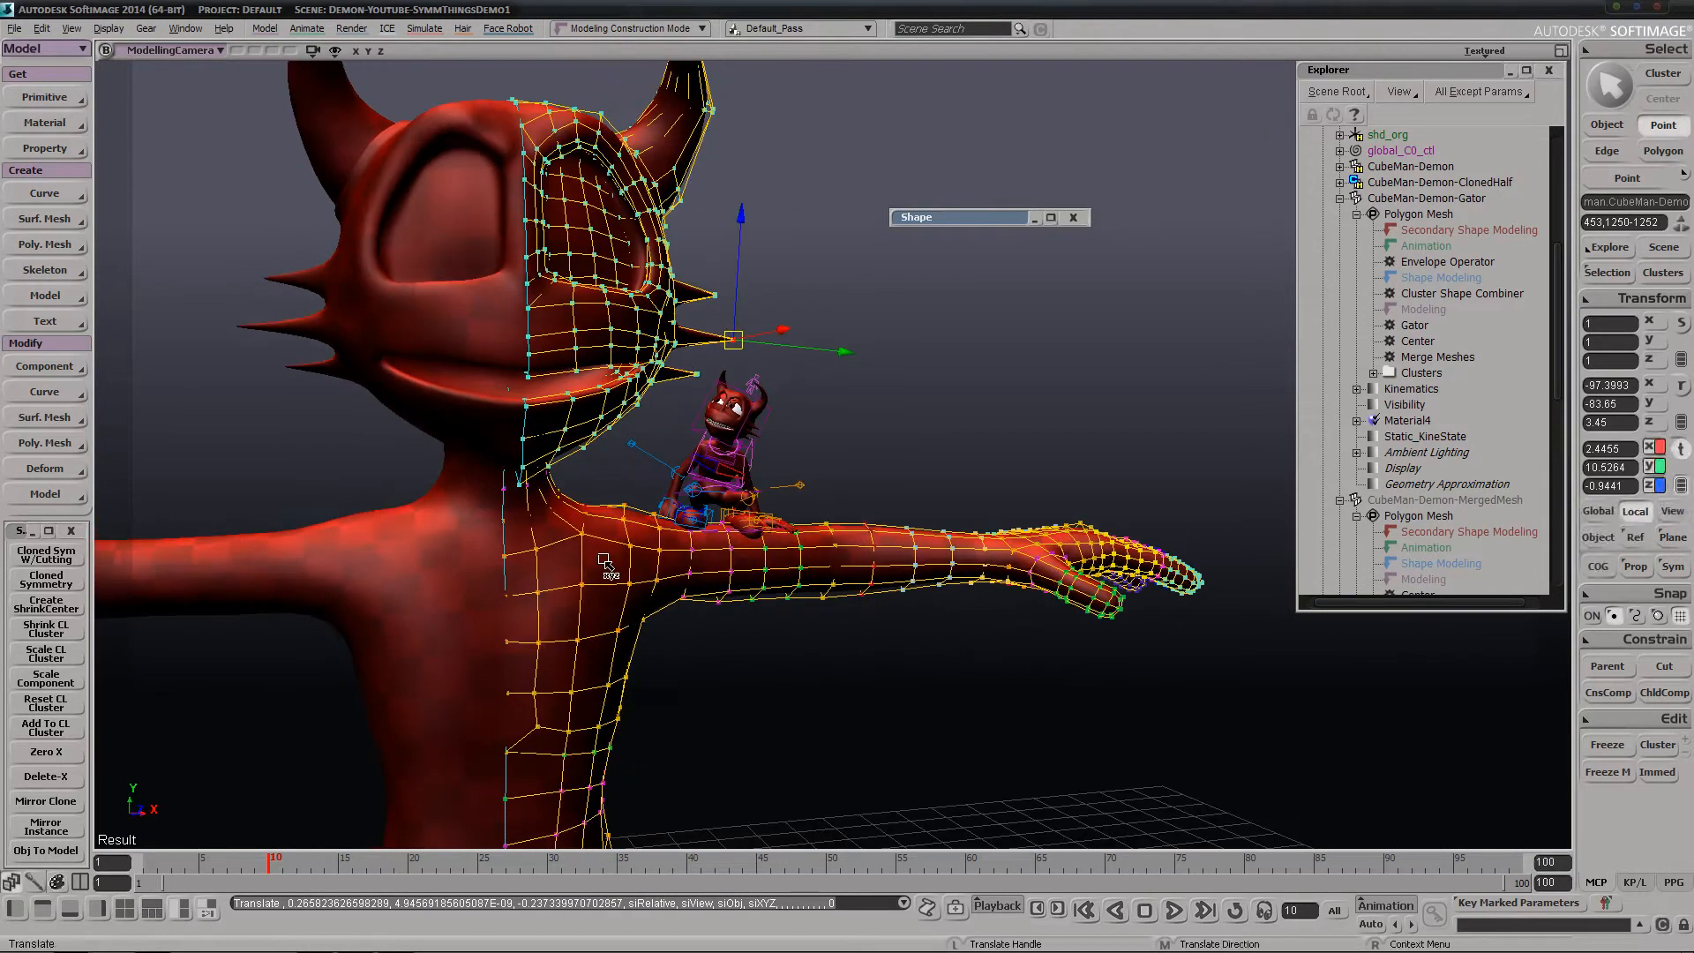
# Select CubeMan-Demon-Gator briefly, clear the selection and examine the lengthened spikes on both demons from the front
pyautogui.press('s')
pyautogui.moveTo(605, 568); pyautogui.dragTo(1048, 234, button='middle')
pyautogui.click(1426, 198)
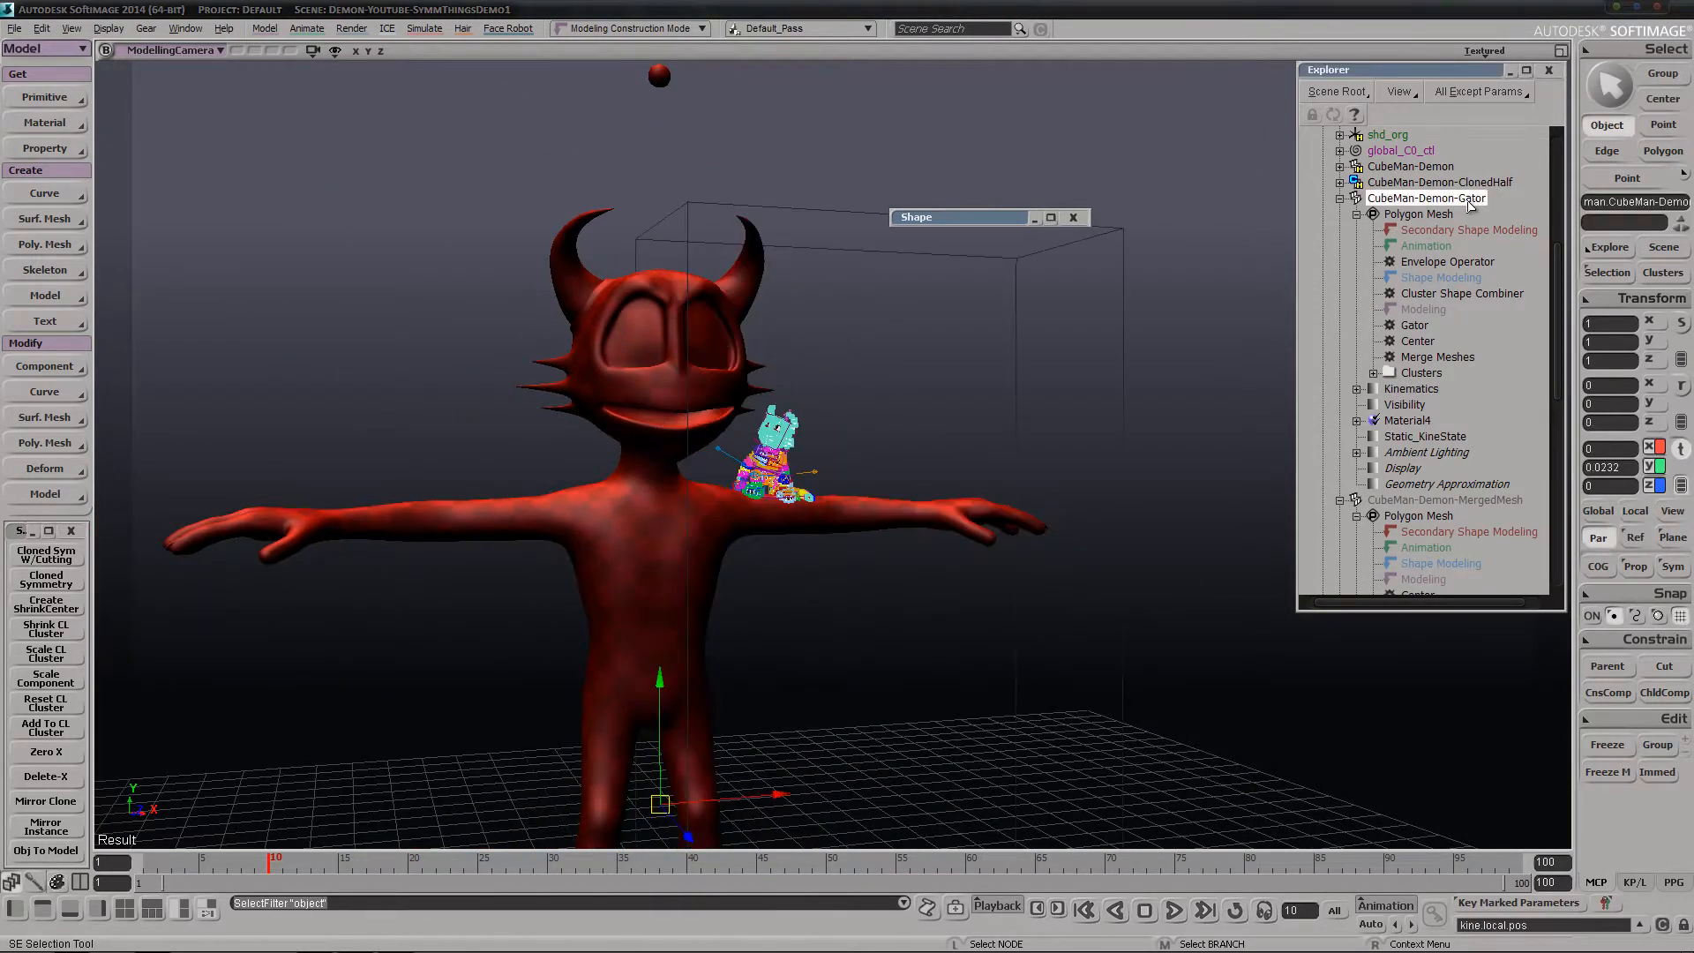
pyautogui.click(1089, 447)
pyautogui.press('s')
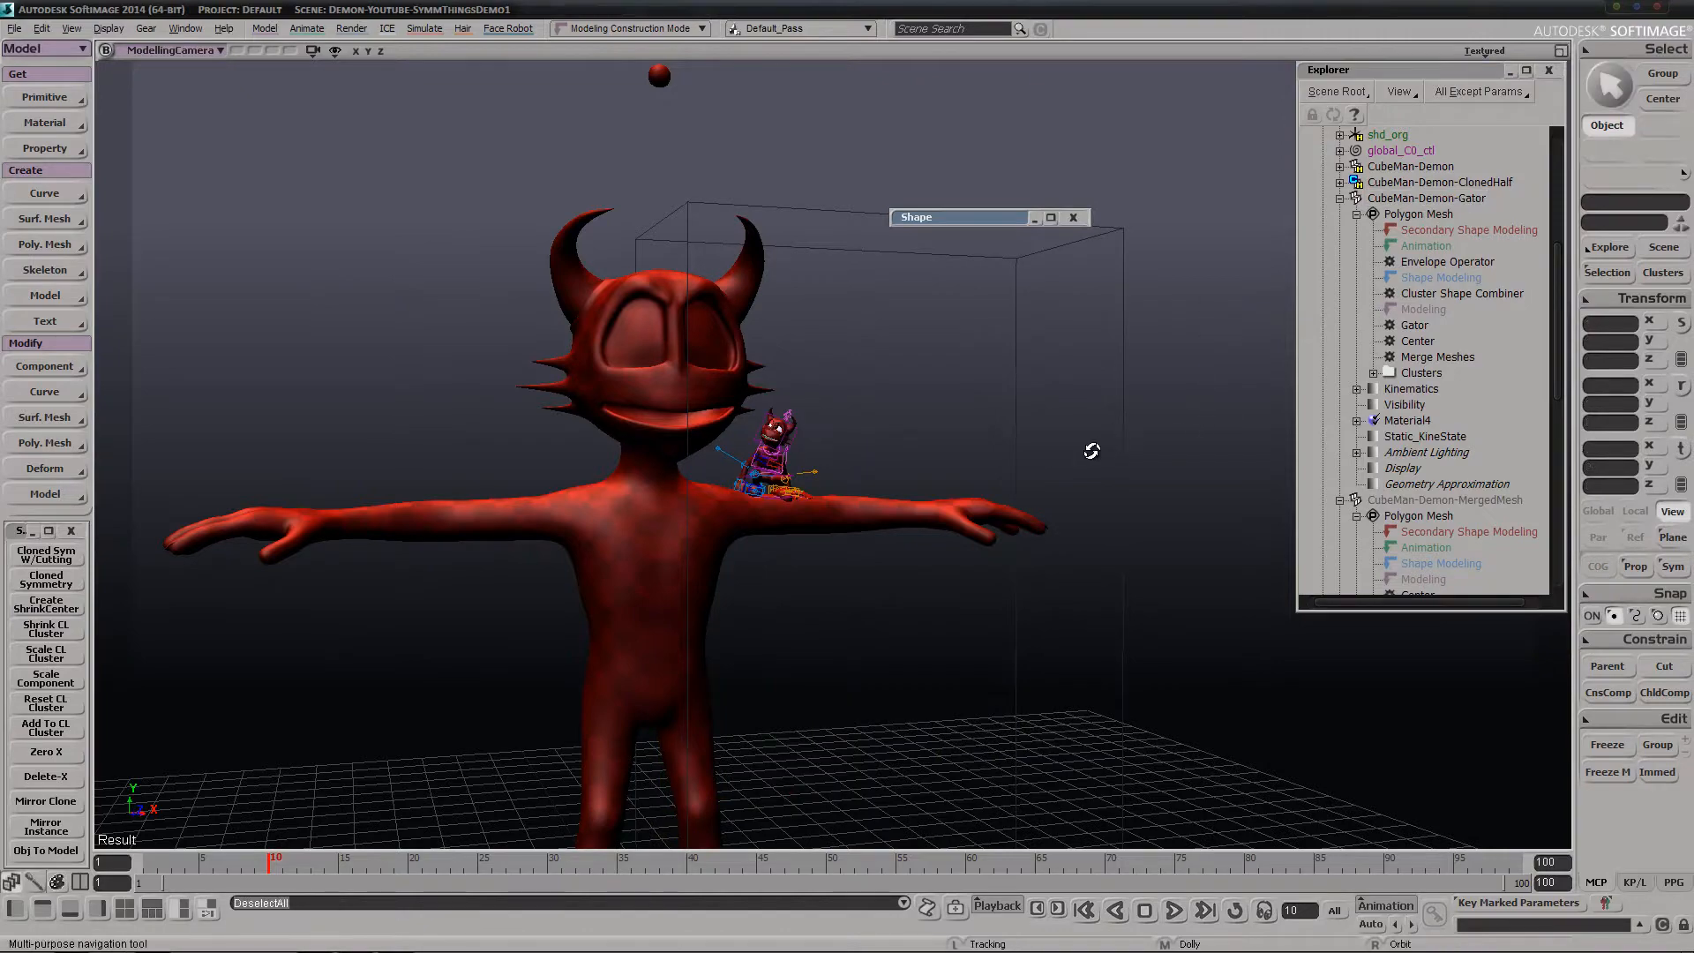
pyautogui.moveTo(1089, 447); pyautogui.dragTo(1084, 445, button='right')
pyautogui.moveTo(1084, 445); pyautogui.dragTo(1013, 435, button='middle')
pyautogui.press('space')
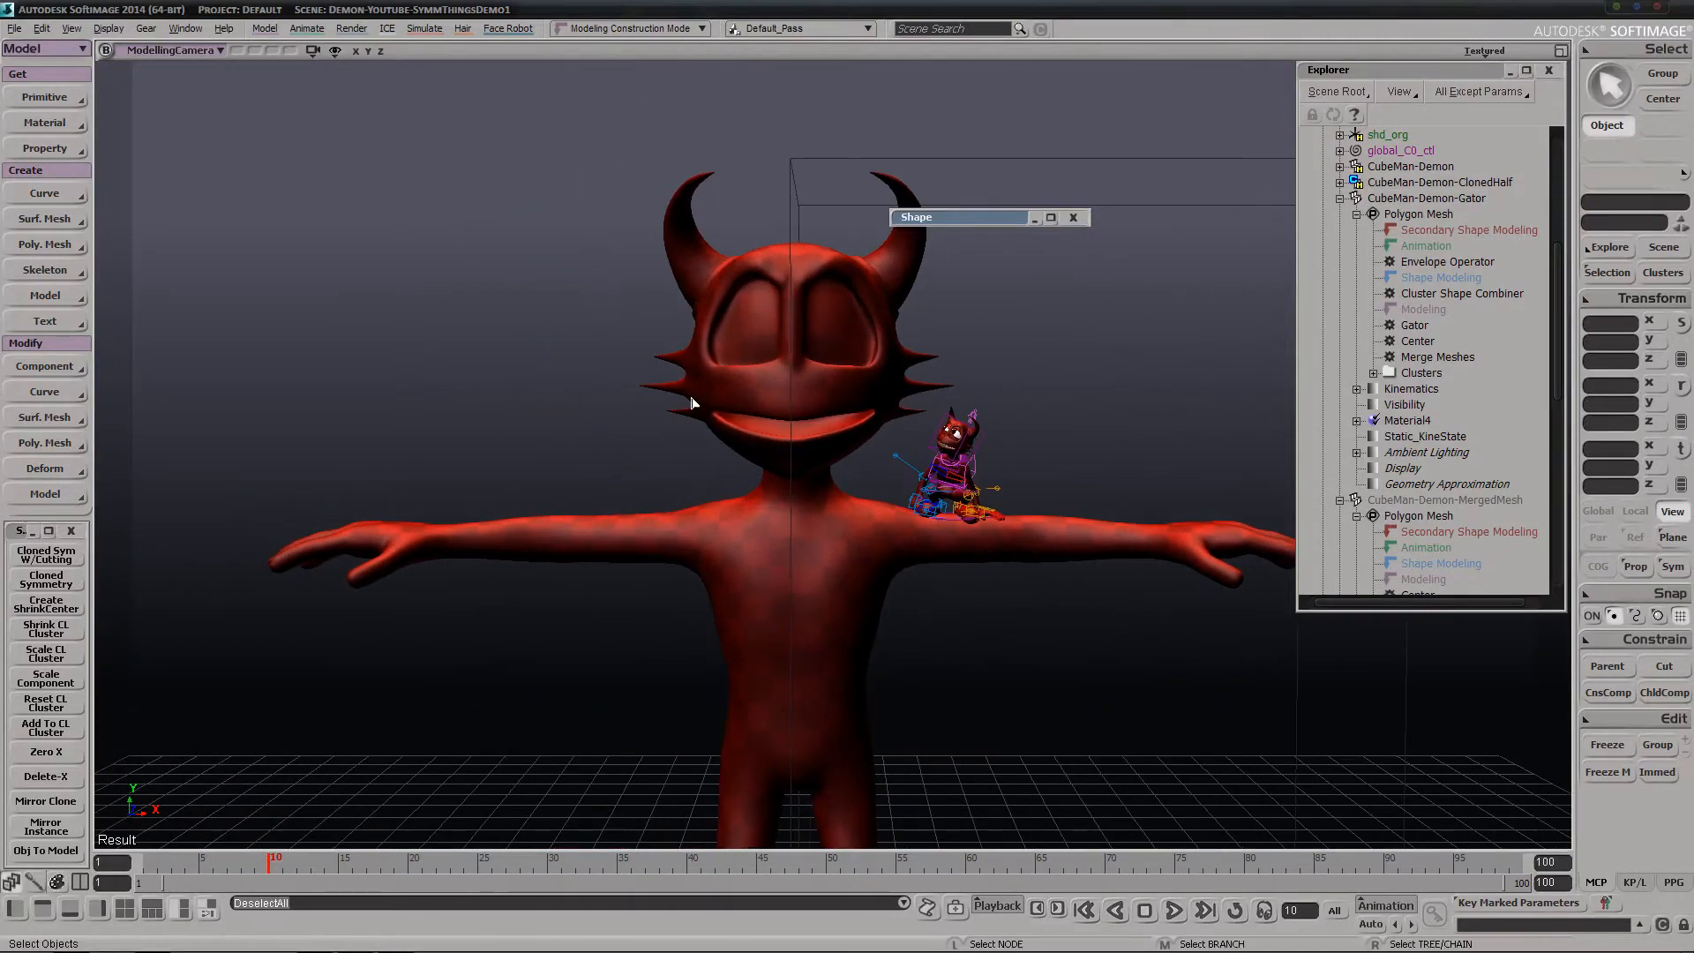
# Collapse the CubeMan-Demon-Gator and CubeMan-Demon-MergedMesh branches in the scene hierarchy
pyautogui.press('s')
pyautogui.moveTo(810, 550); pyautogui.dragTo(795, 566, button='right')
pyautogui.moveTo(720, 668); pyautogui.dragTo(847, 381, button='middle')
pyautogui.scroll(4, 1366, 344)
pyautogui.click(1340, 389)
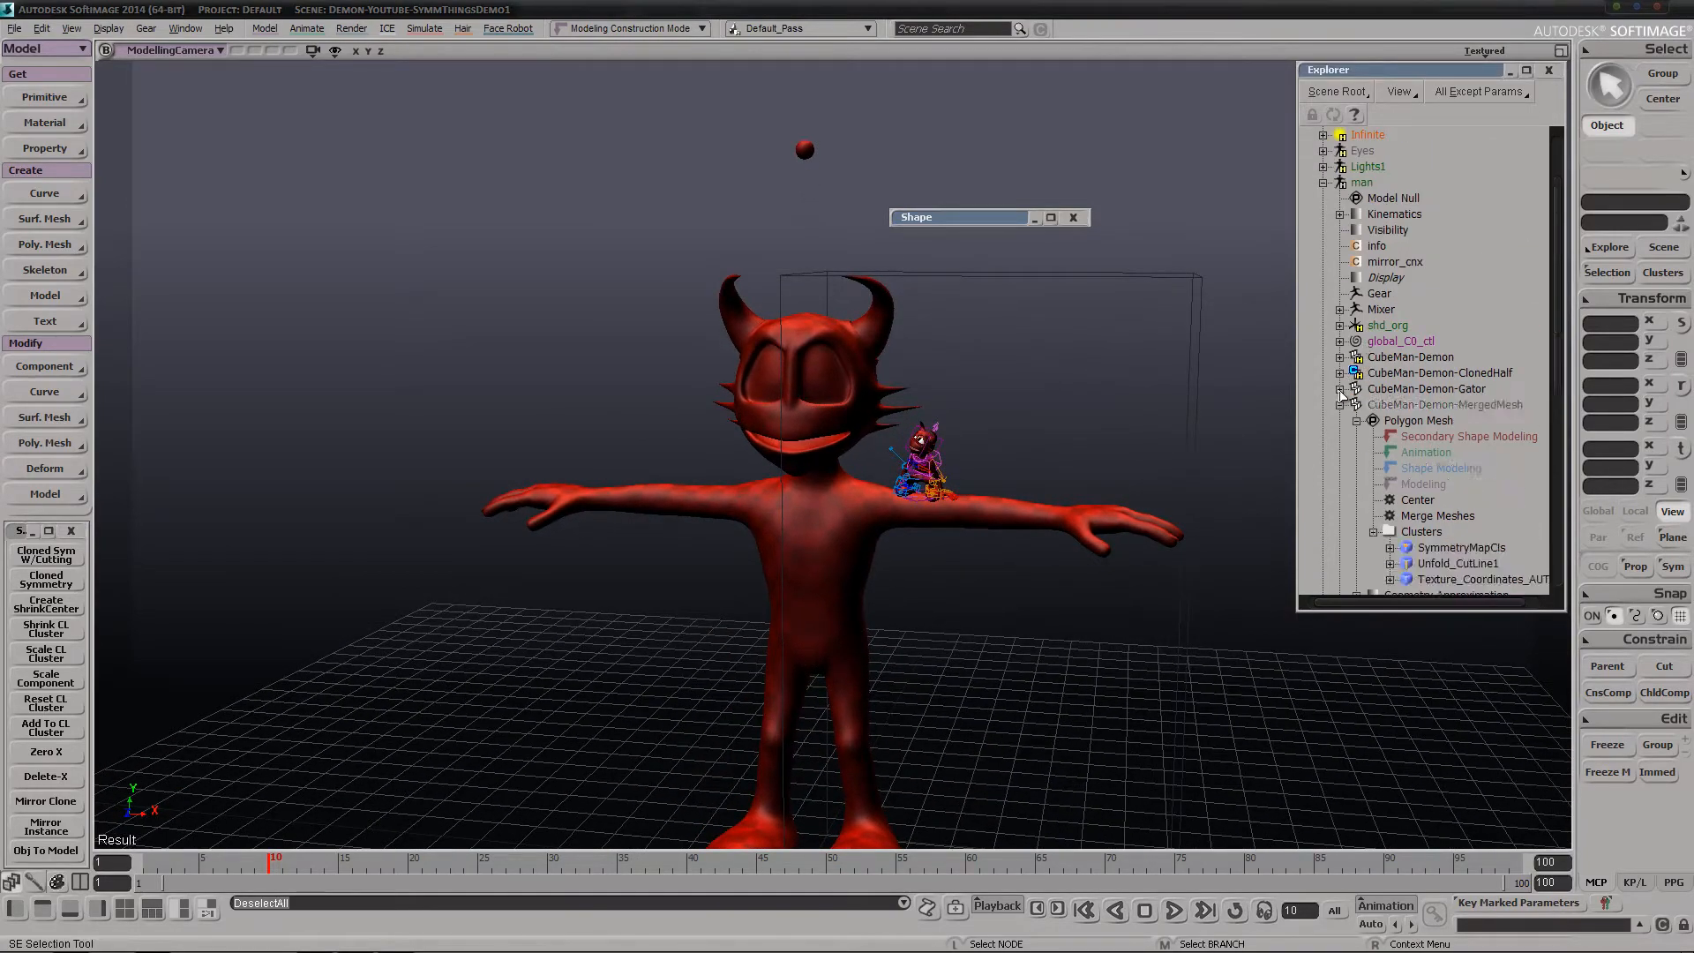
pyautogui.click(1340, 405)
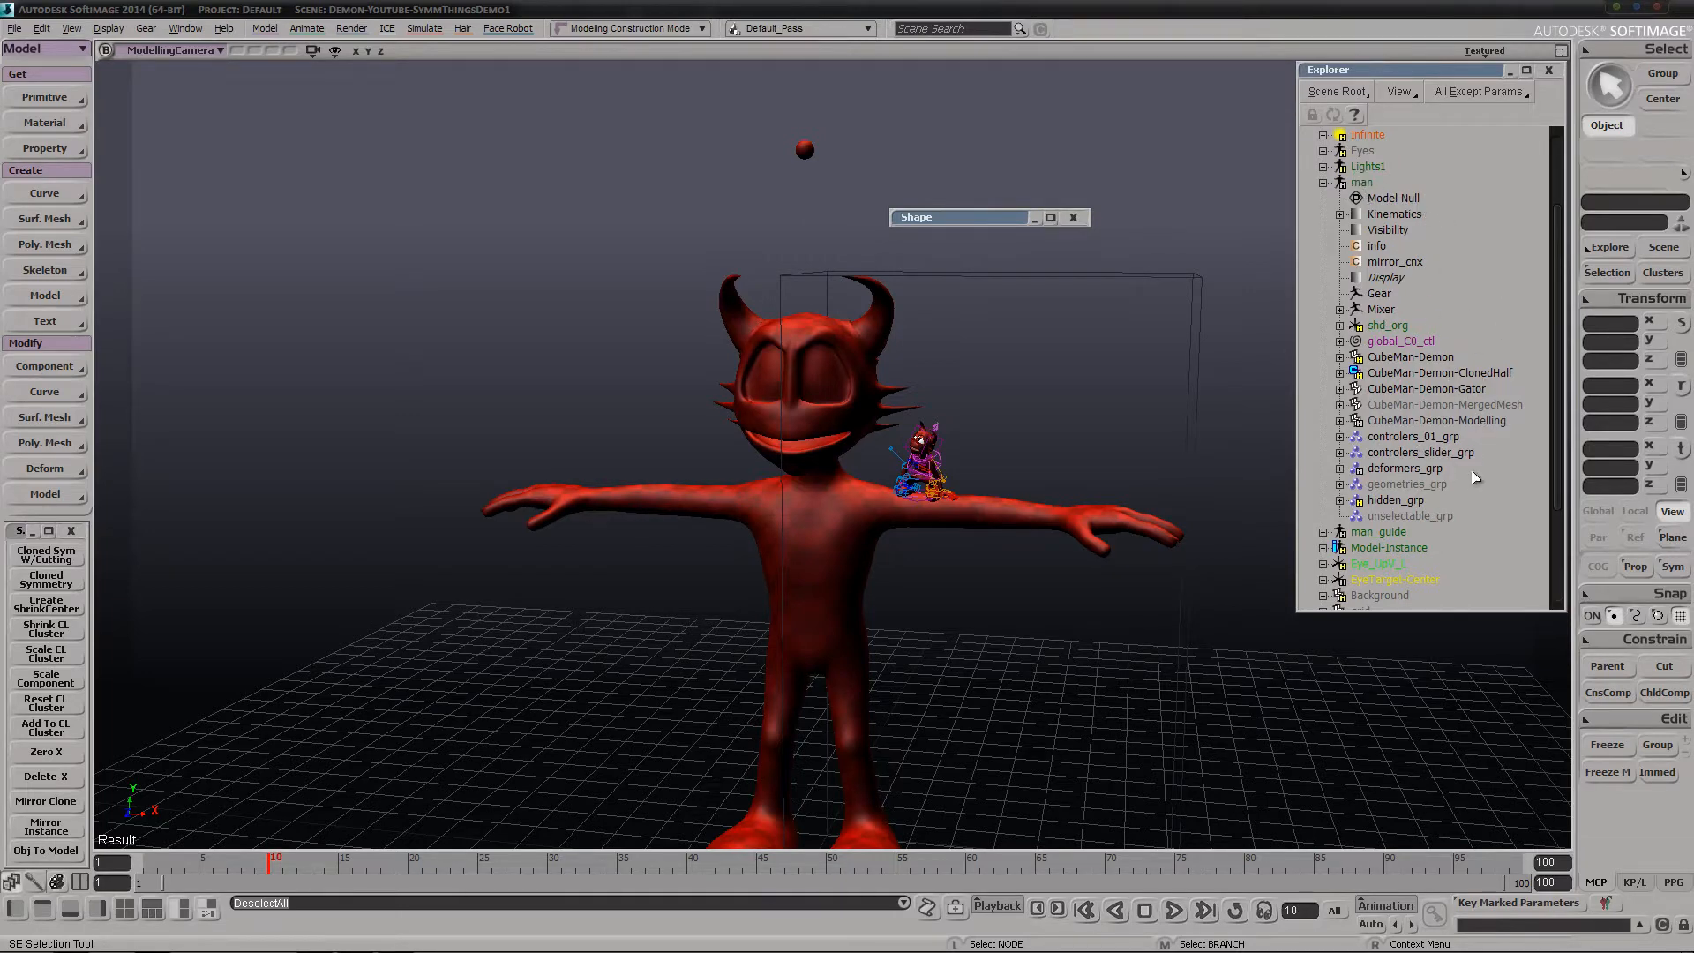
# Select CubeMan-Demon-Gator and examine the small posed demon beside the full-size modelling mesh
pyautogui.click(1440, 390)
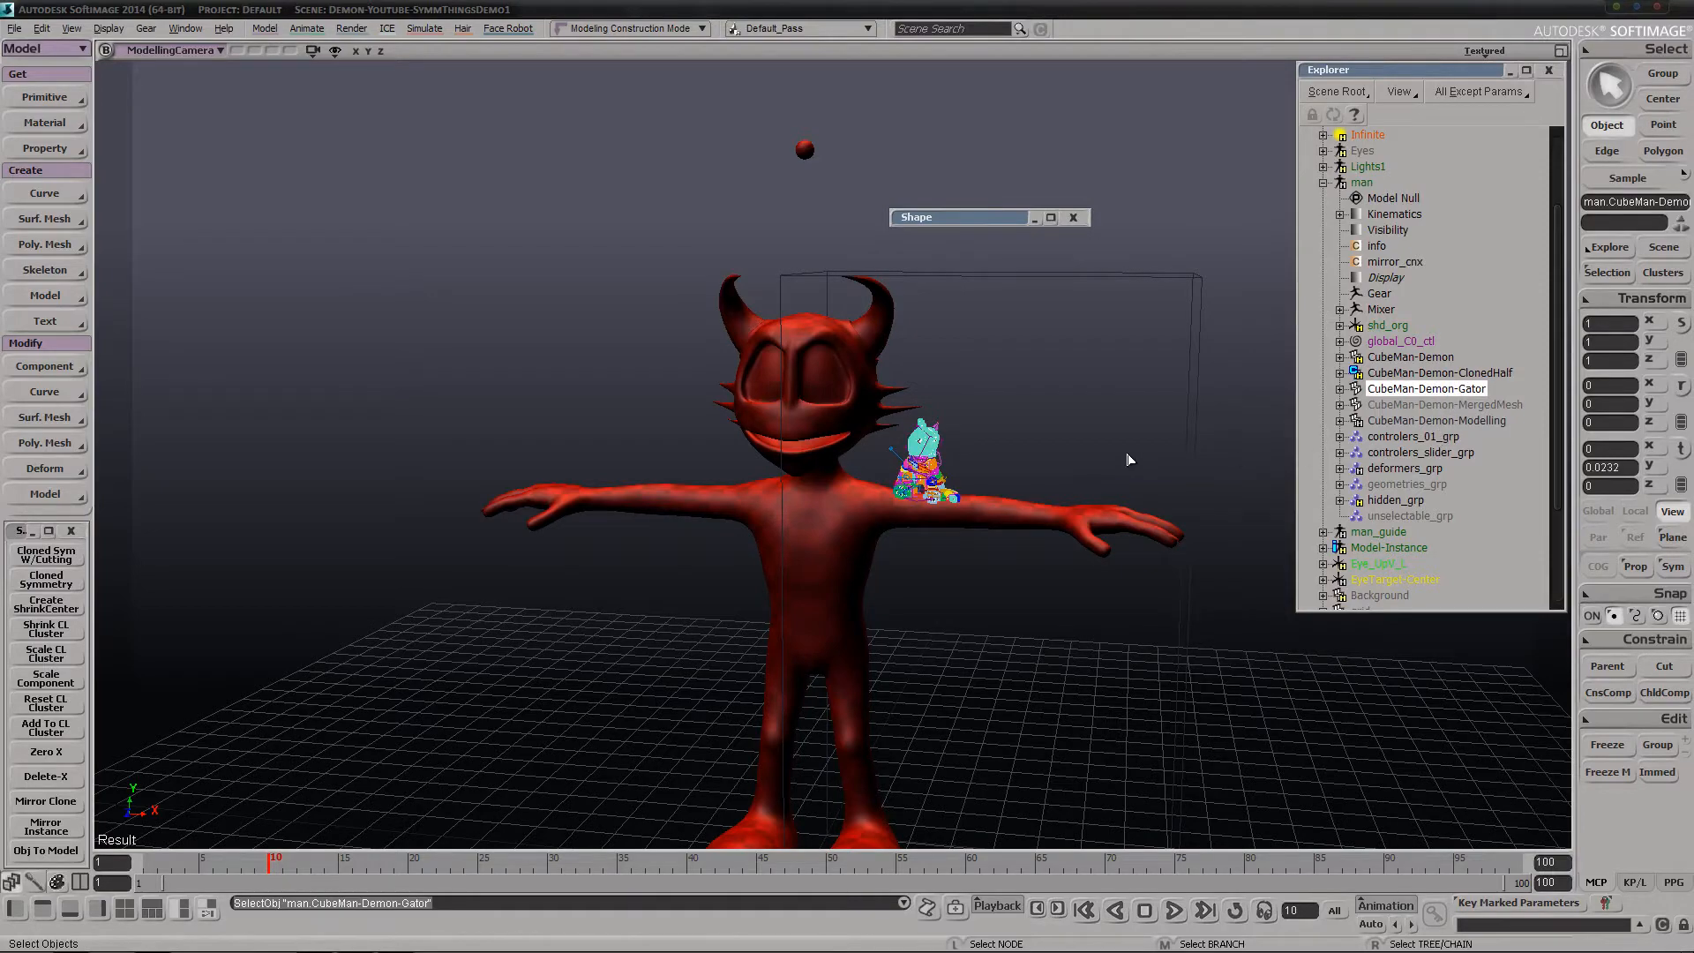
pyautogui.press('s')
pyautogui.moveTo(1072, 463); pyautogui.dragTo(805, 487, button='middle')
pyautogui.moveTo(805, 487); pyautogui.dragTo(830, 488, button='right')
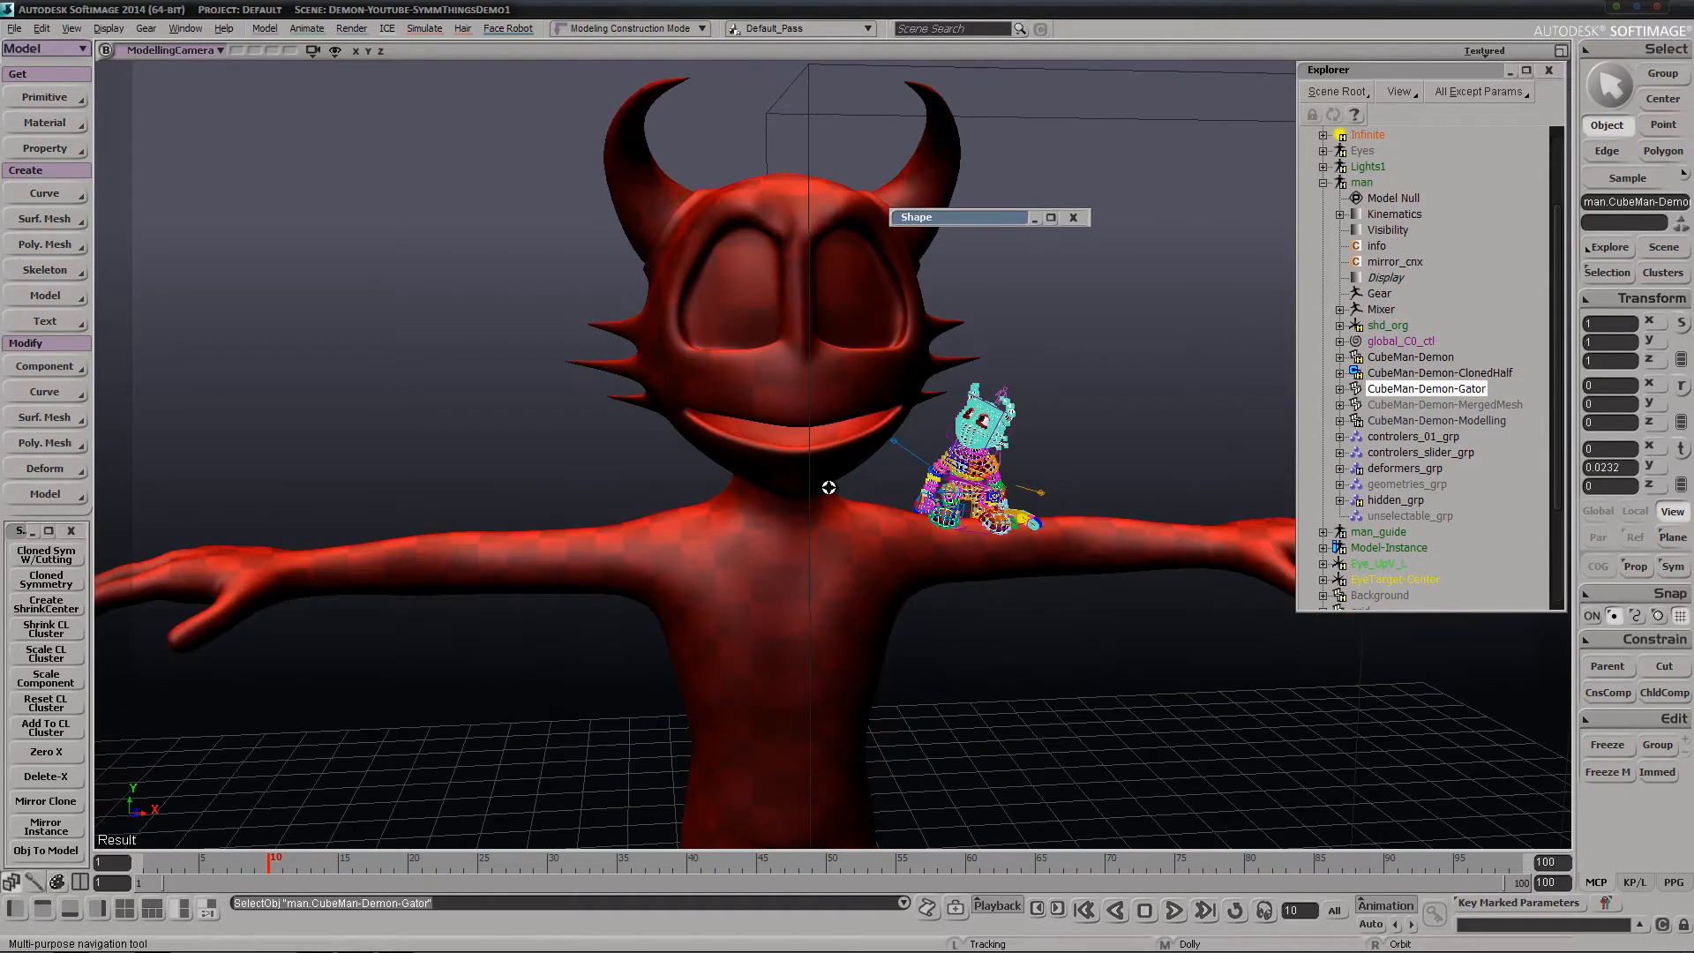
pyautogui.press('space')
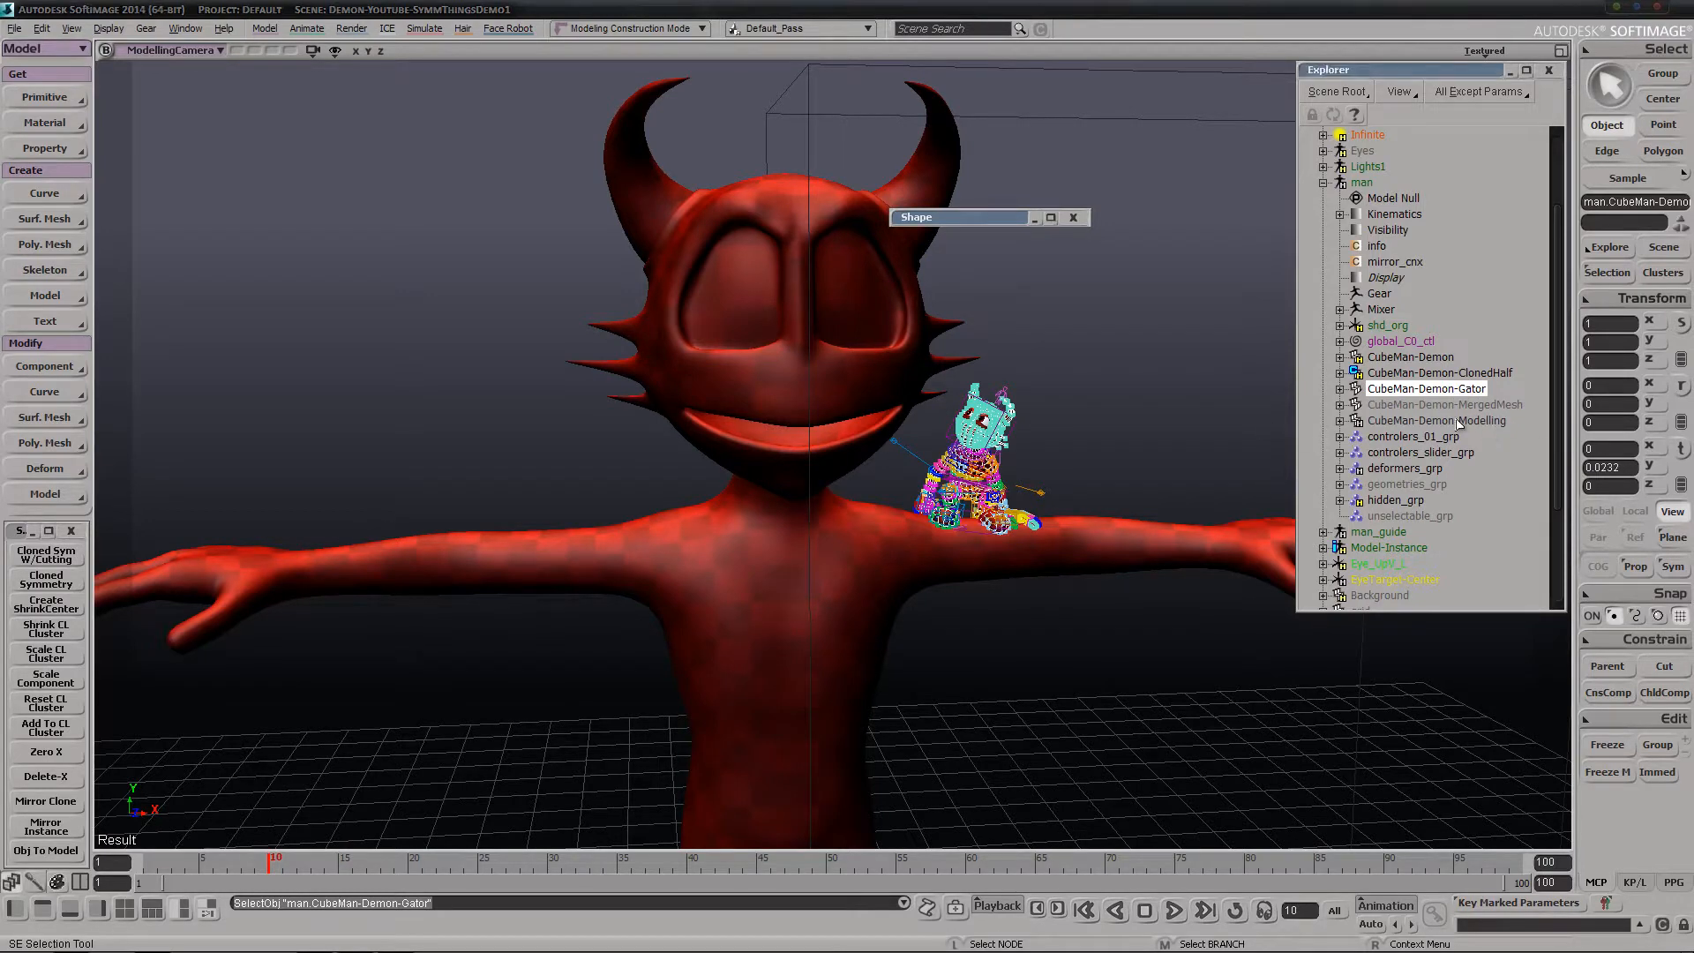
# Try Cloned Sym W/Cutting on CubeMan-Demon-Modelling and decline cutting the detected modelling half
pyautogui.click(1418, 421)
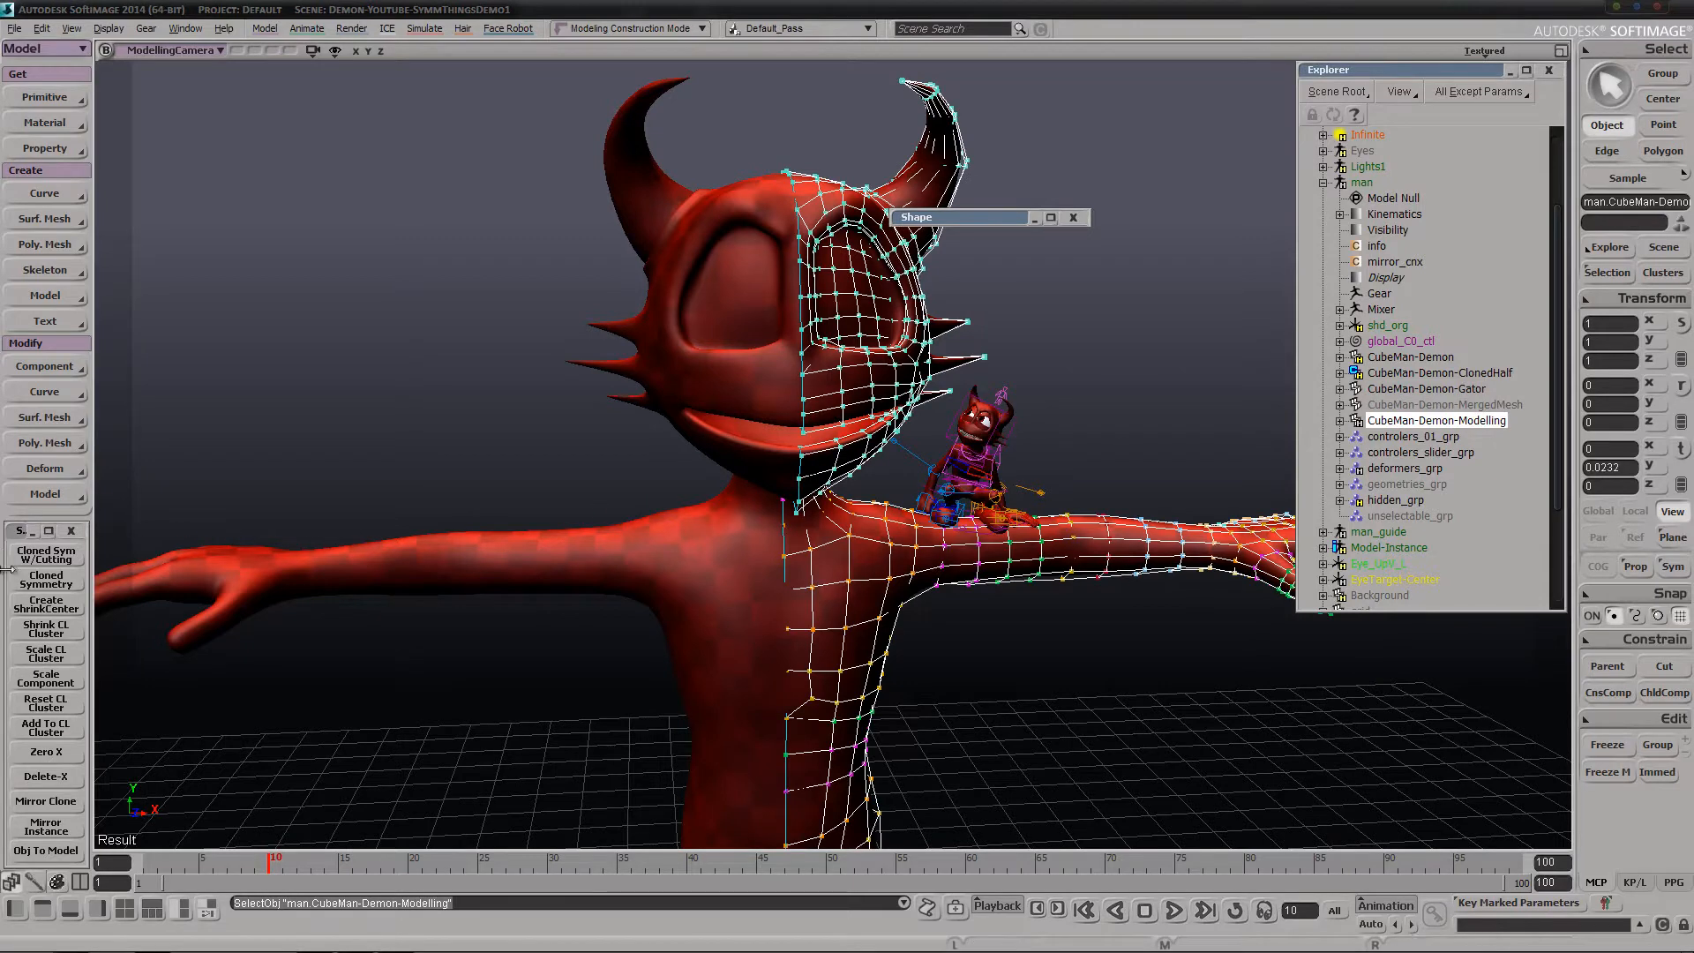
pyautogui.click(33, 559)
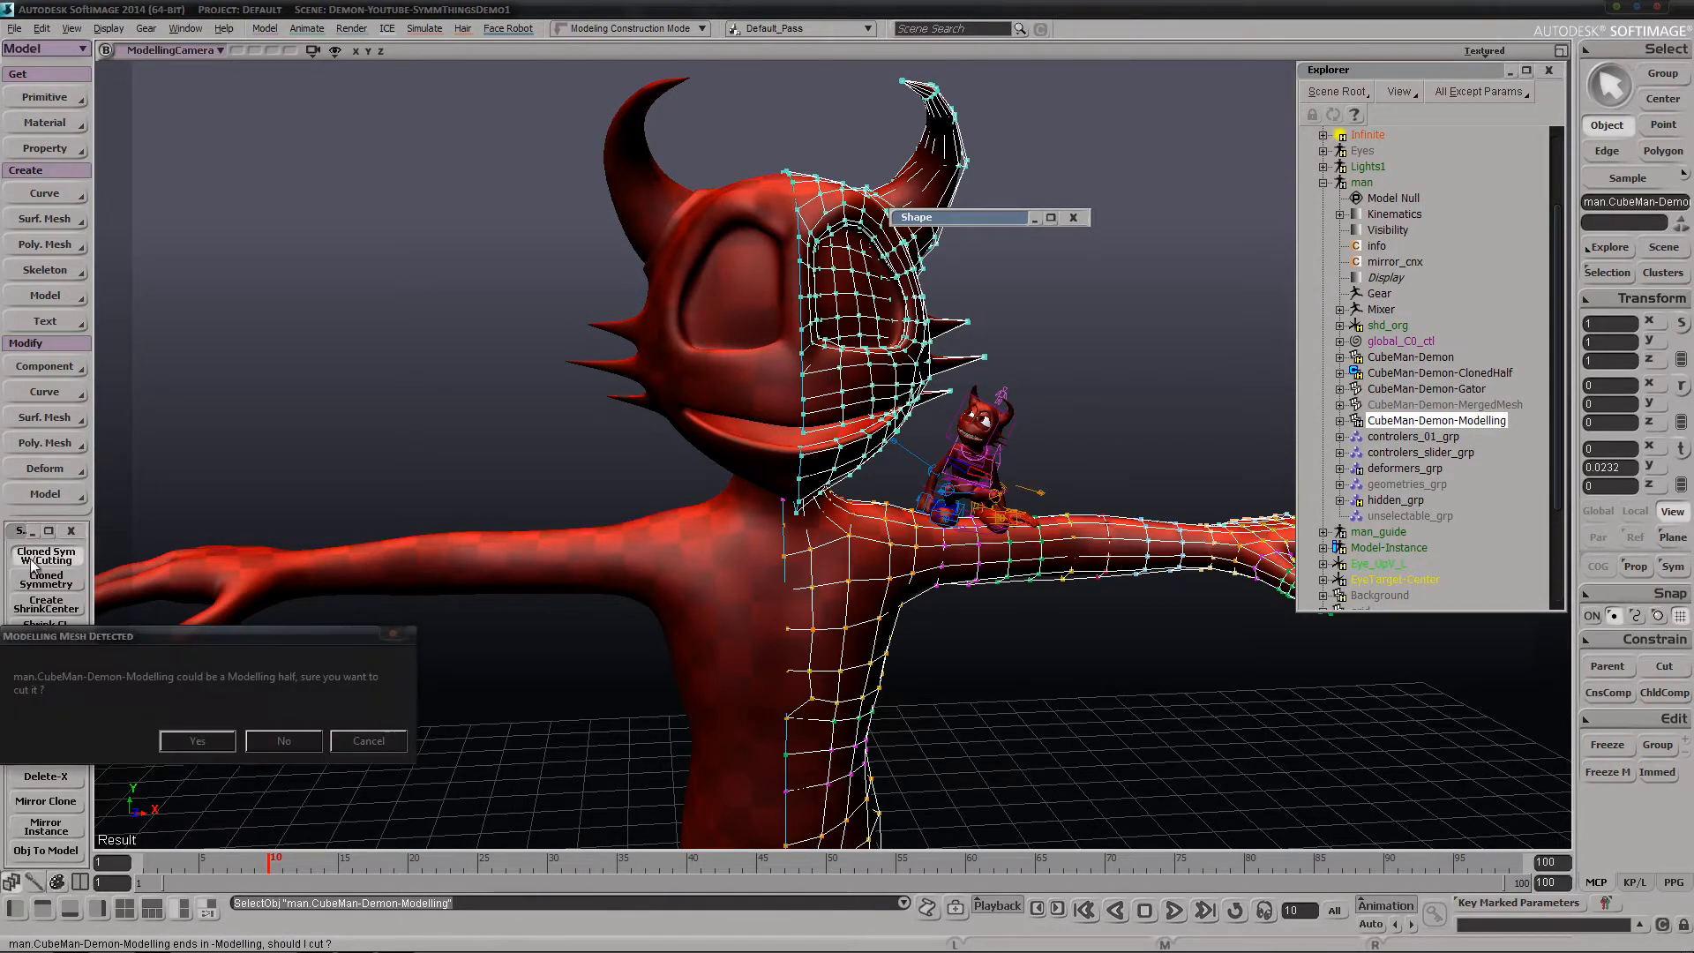
pyautogui.click(245, 625)
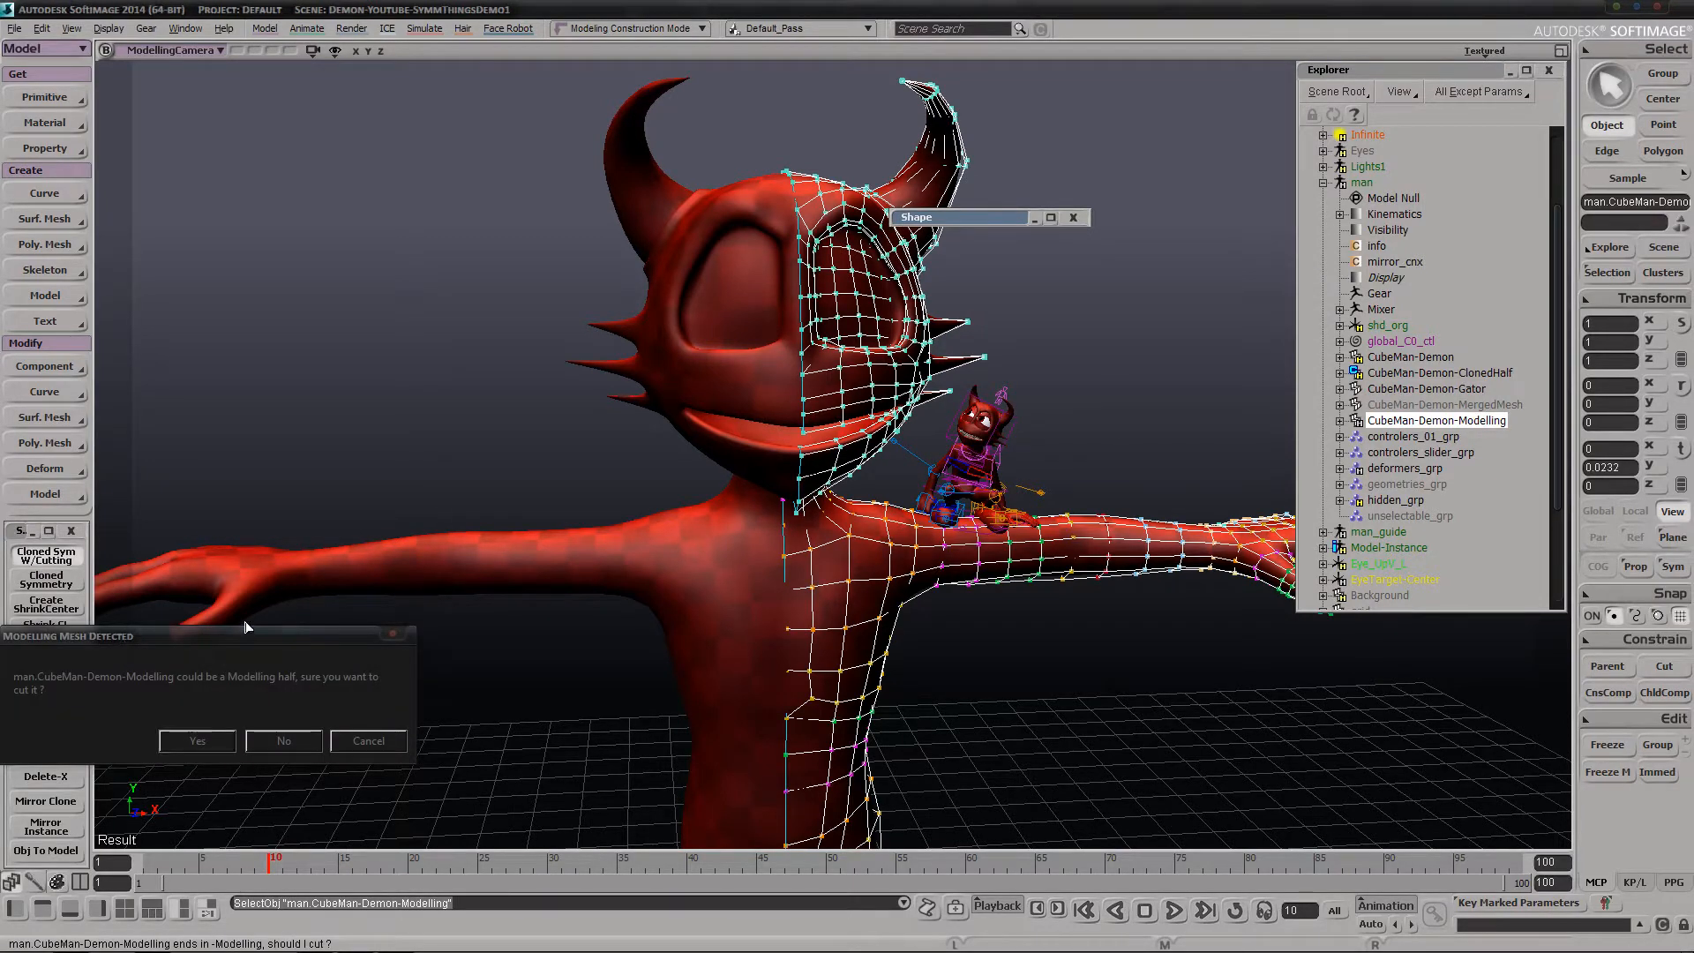
pyautogui.moveTo(282, 637); pyautogui.dragTo(546, 367)
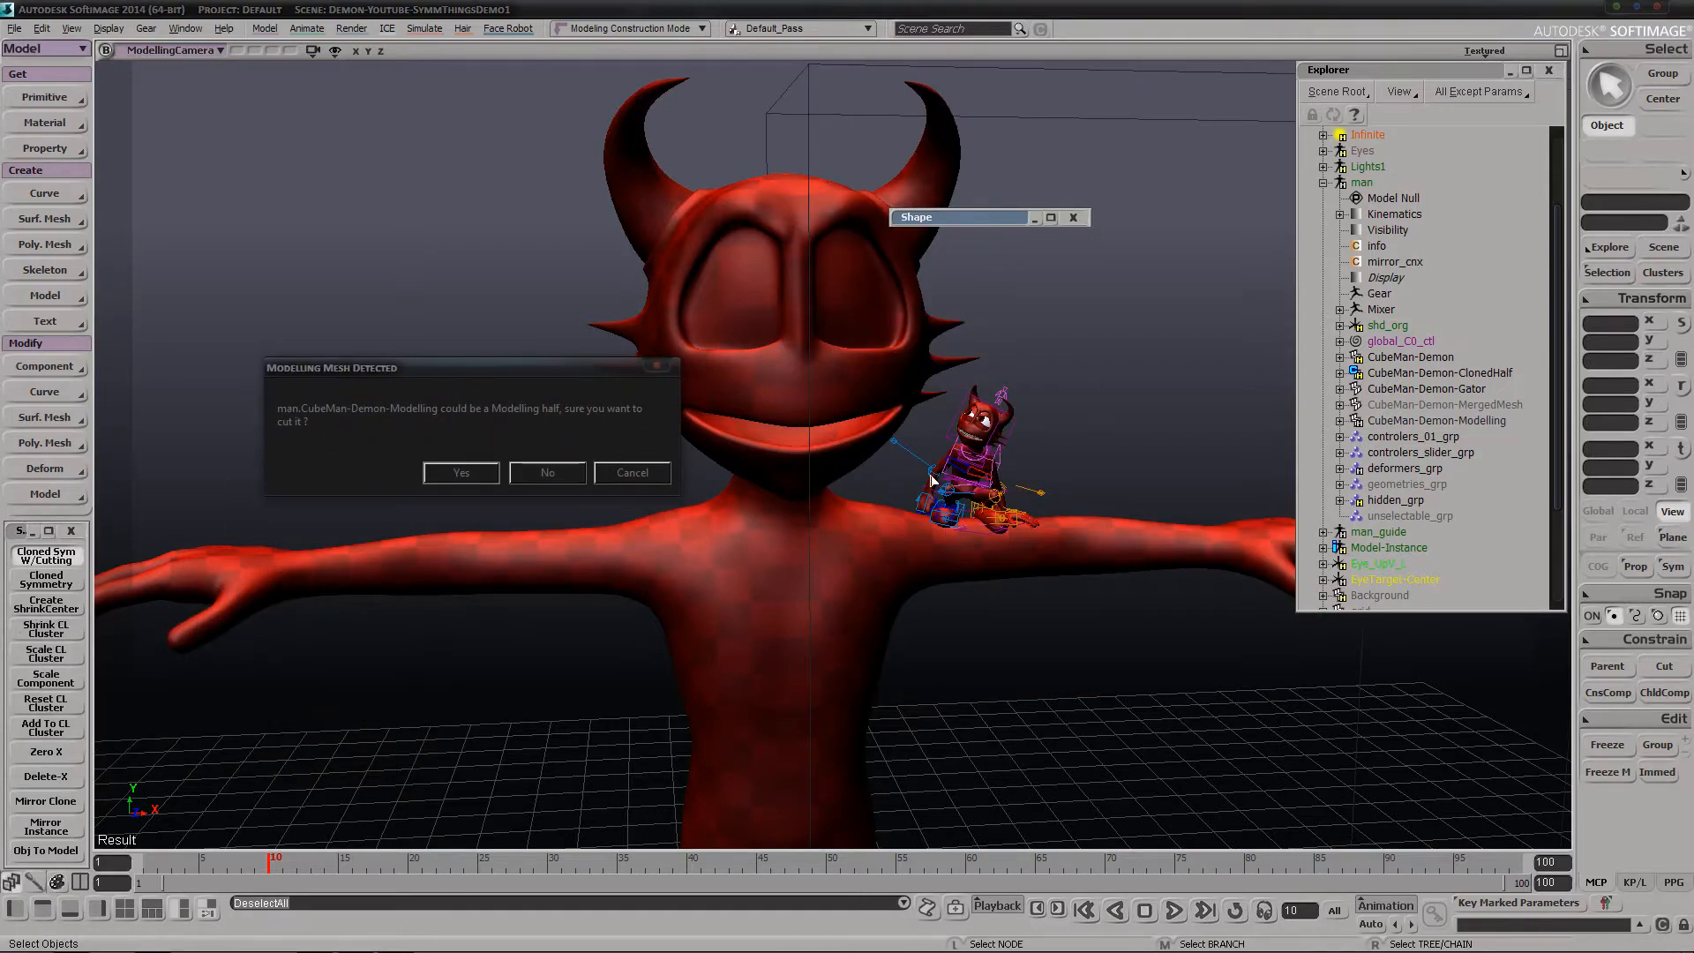
pyautogui.click(569, 479)
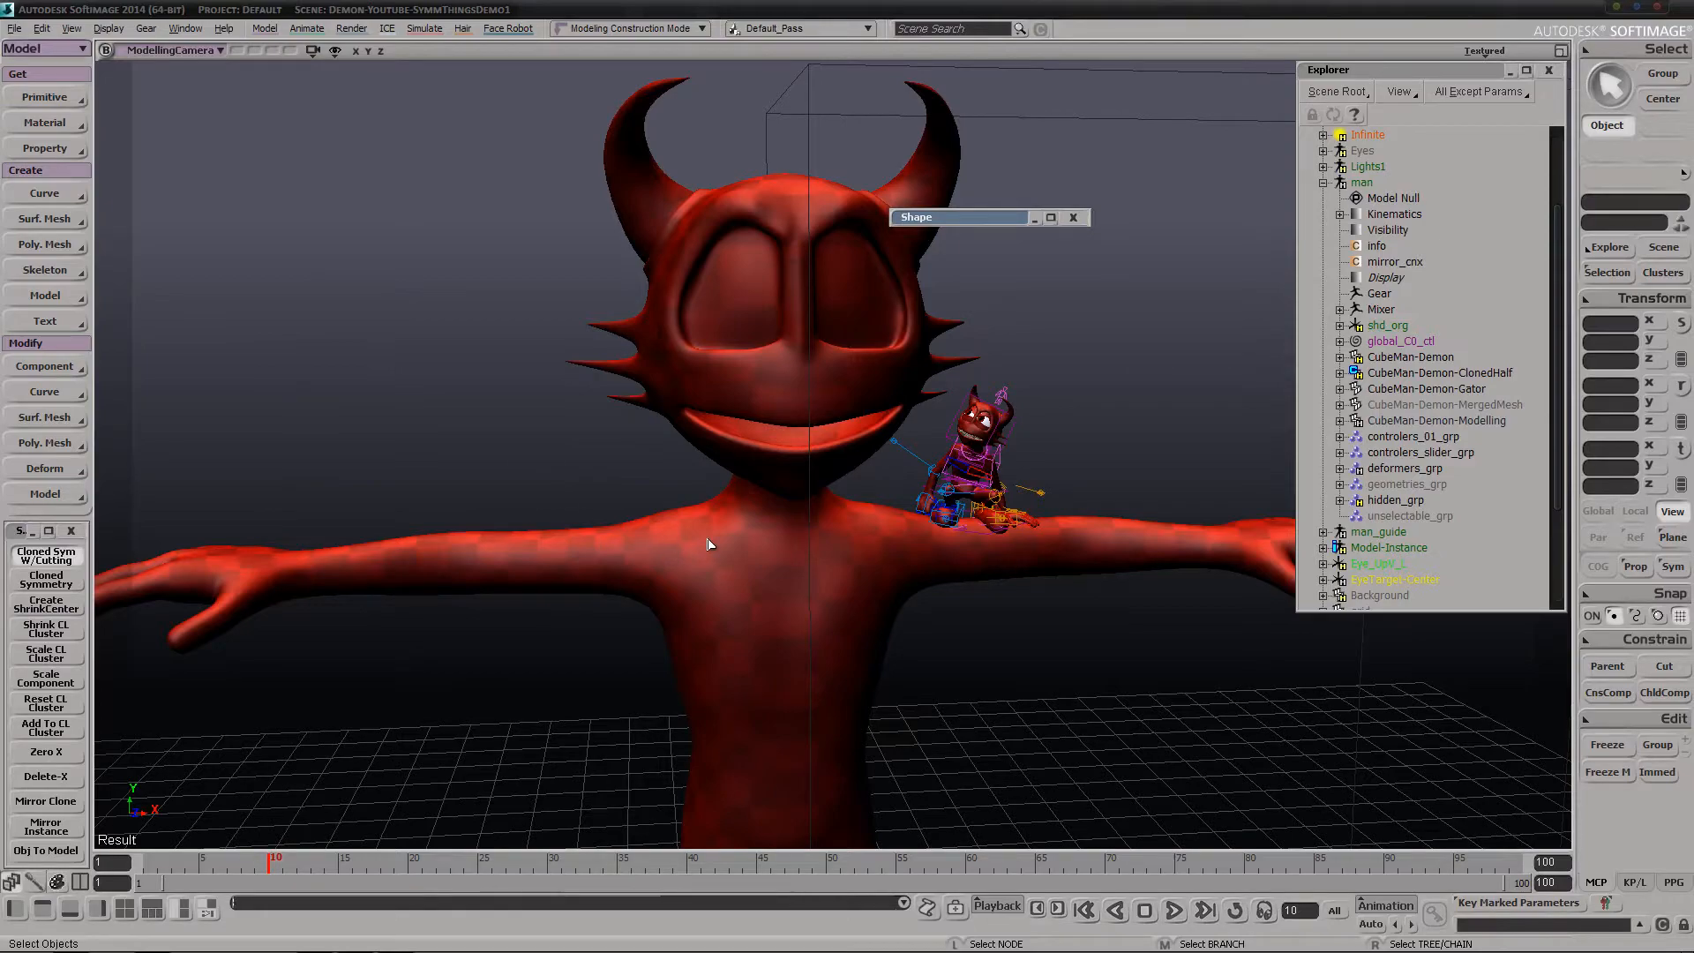
# Close the Slice Polygons Op properties and delete the CubeMan-Demon1-Modelling branch
pyautogui.moveTo(776, 499); pyautogui.dragTo(1237, 458, button='right')
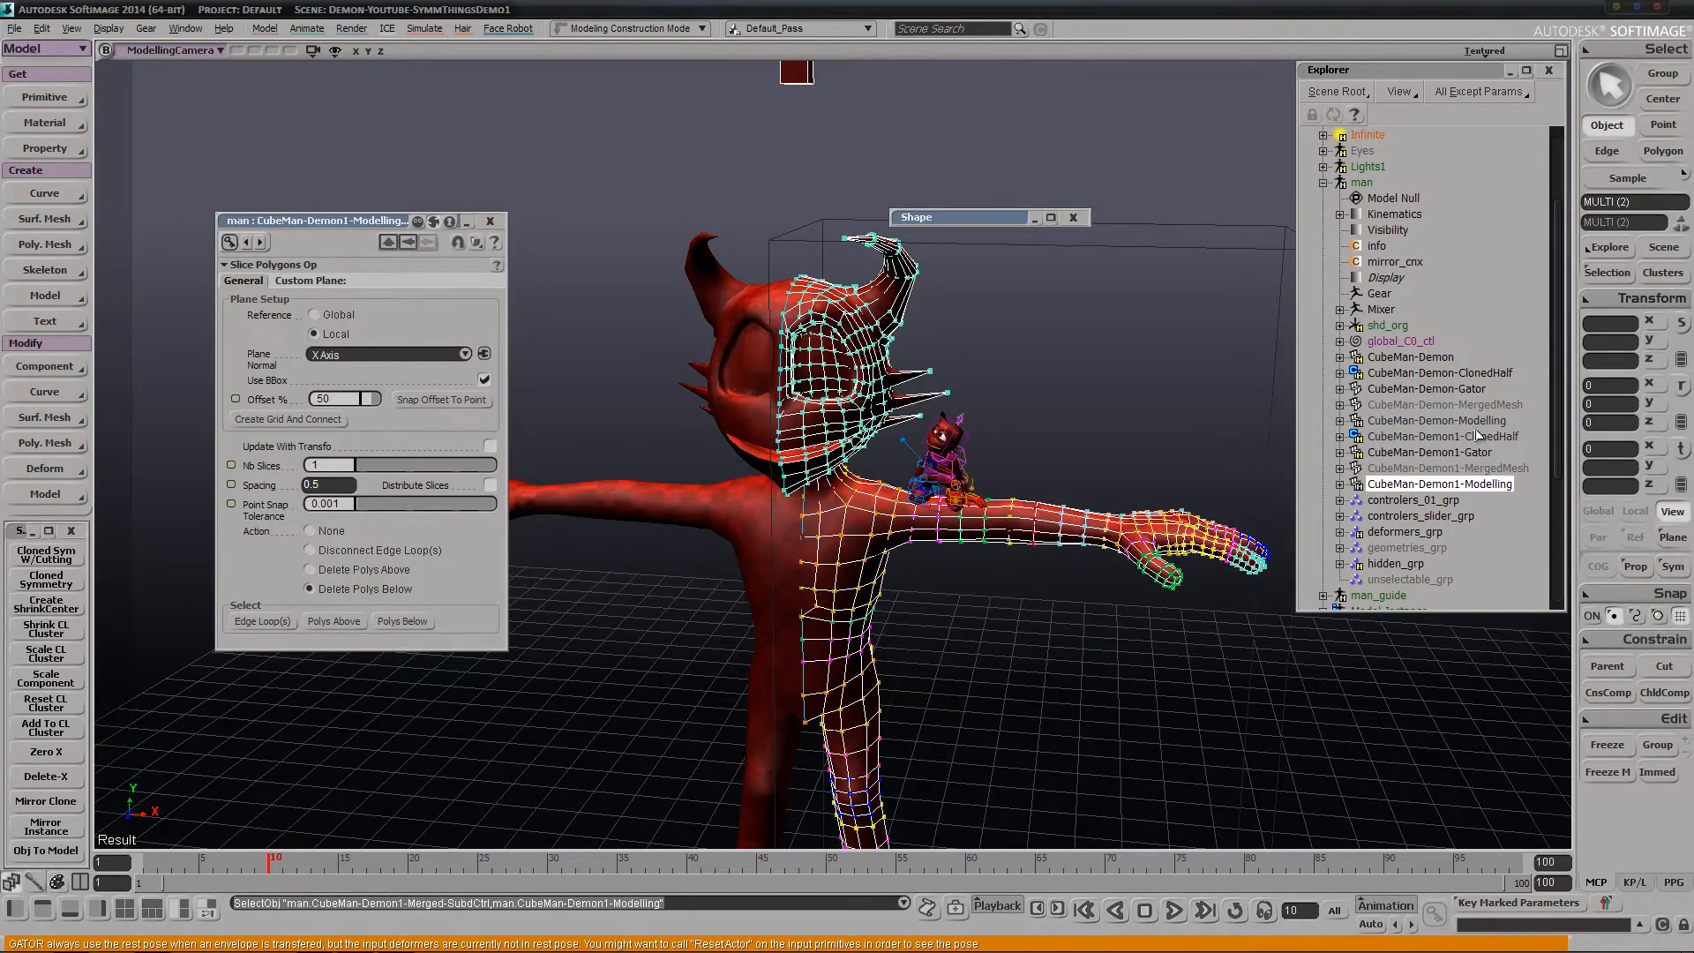
pyautogui.click(491, 227)
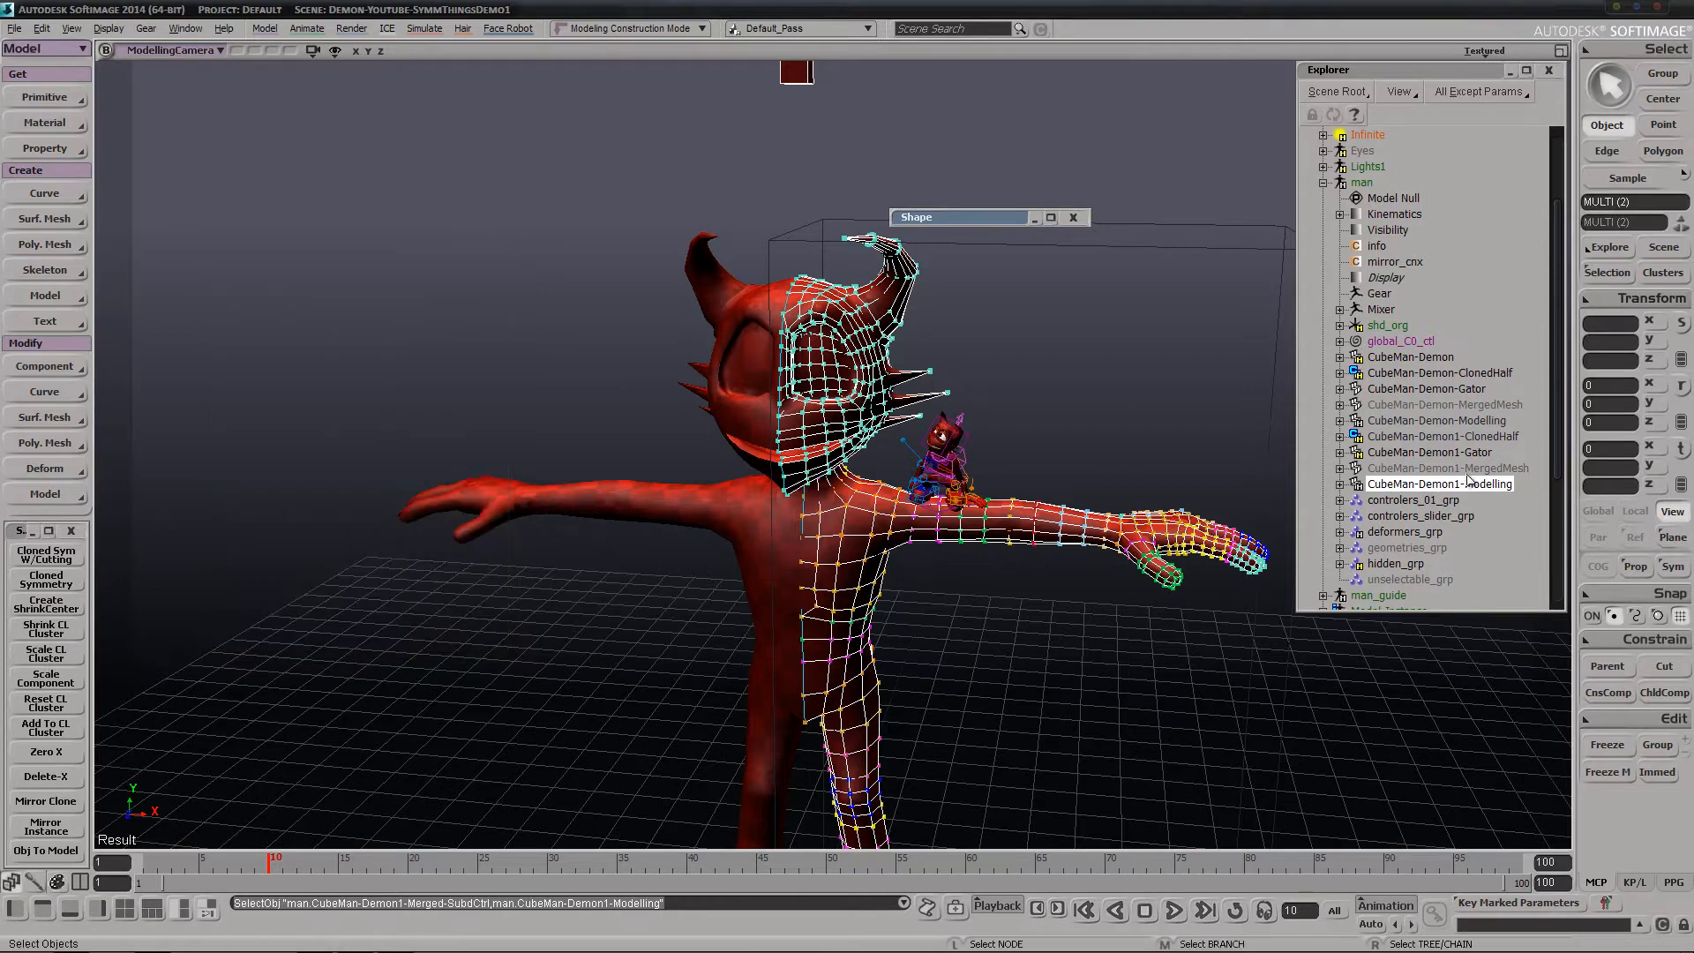
pyautogui.middleClick(1482, 483)
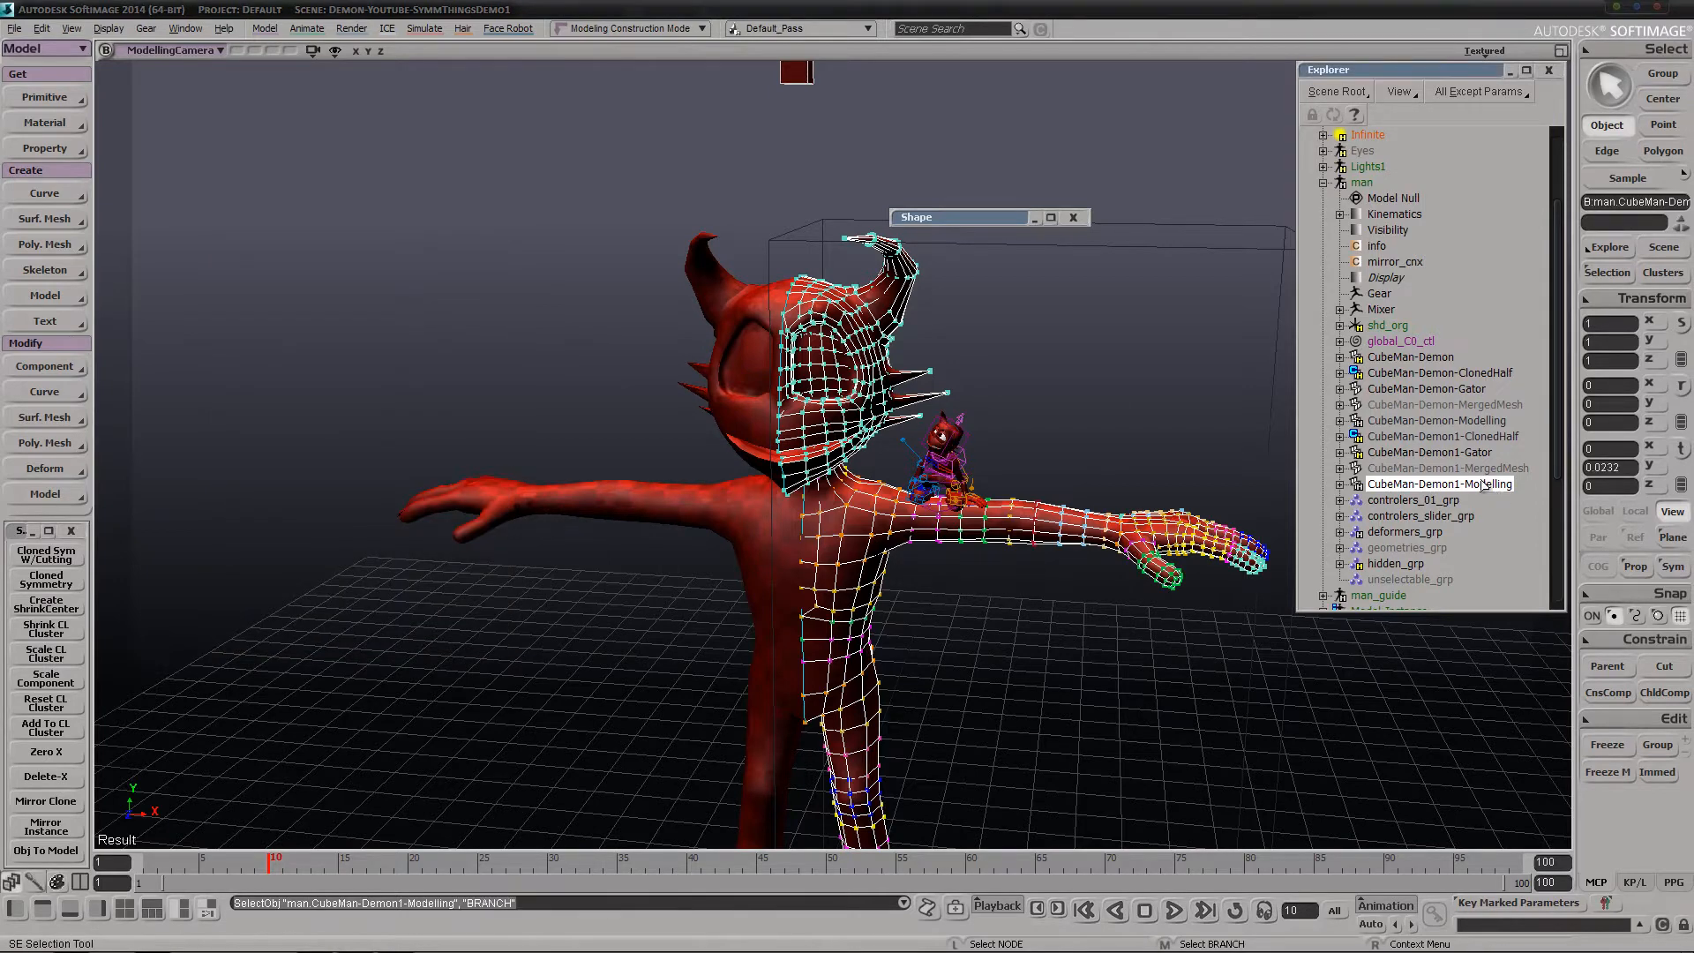
pyautogui.click(1341, 485)
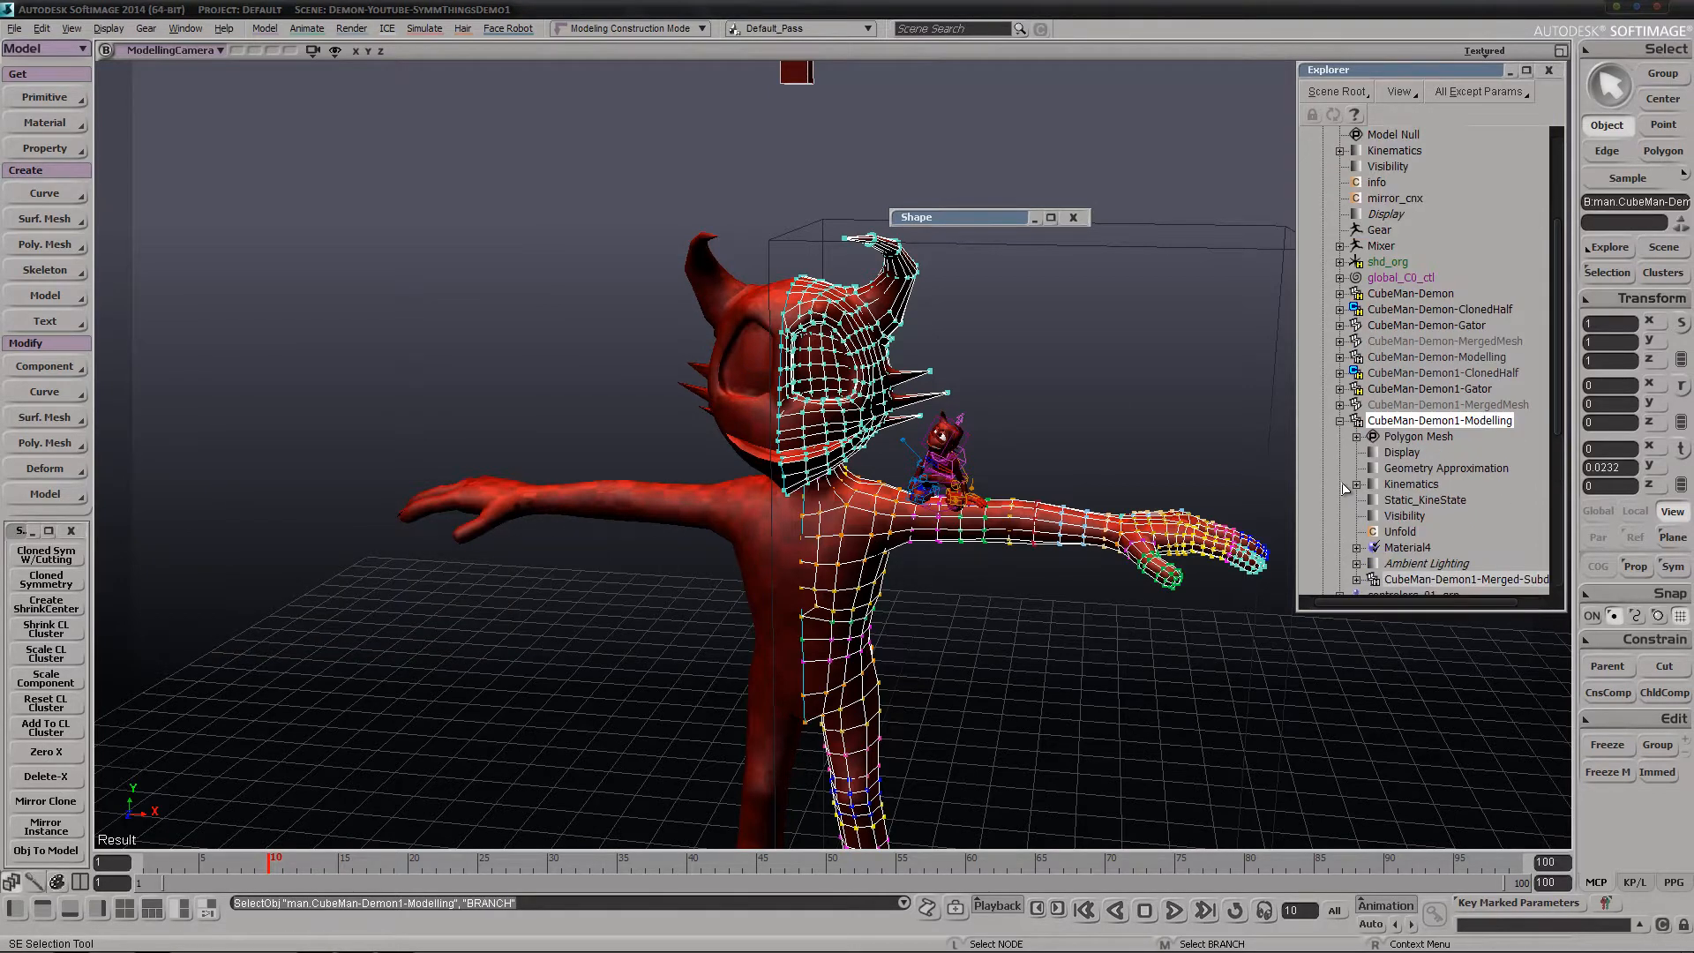
pyautogui.scroll(-2, 1388, 498)
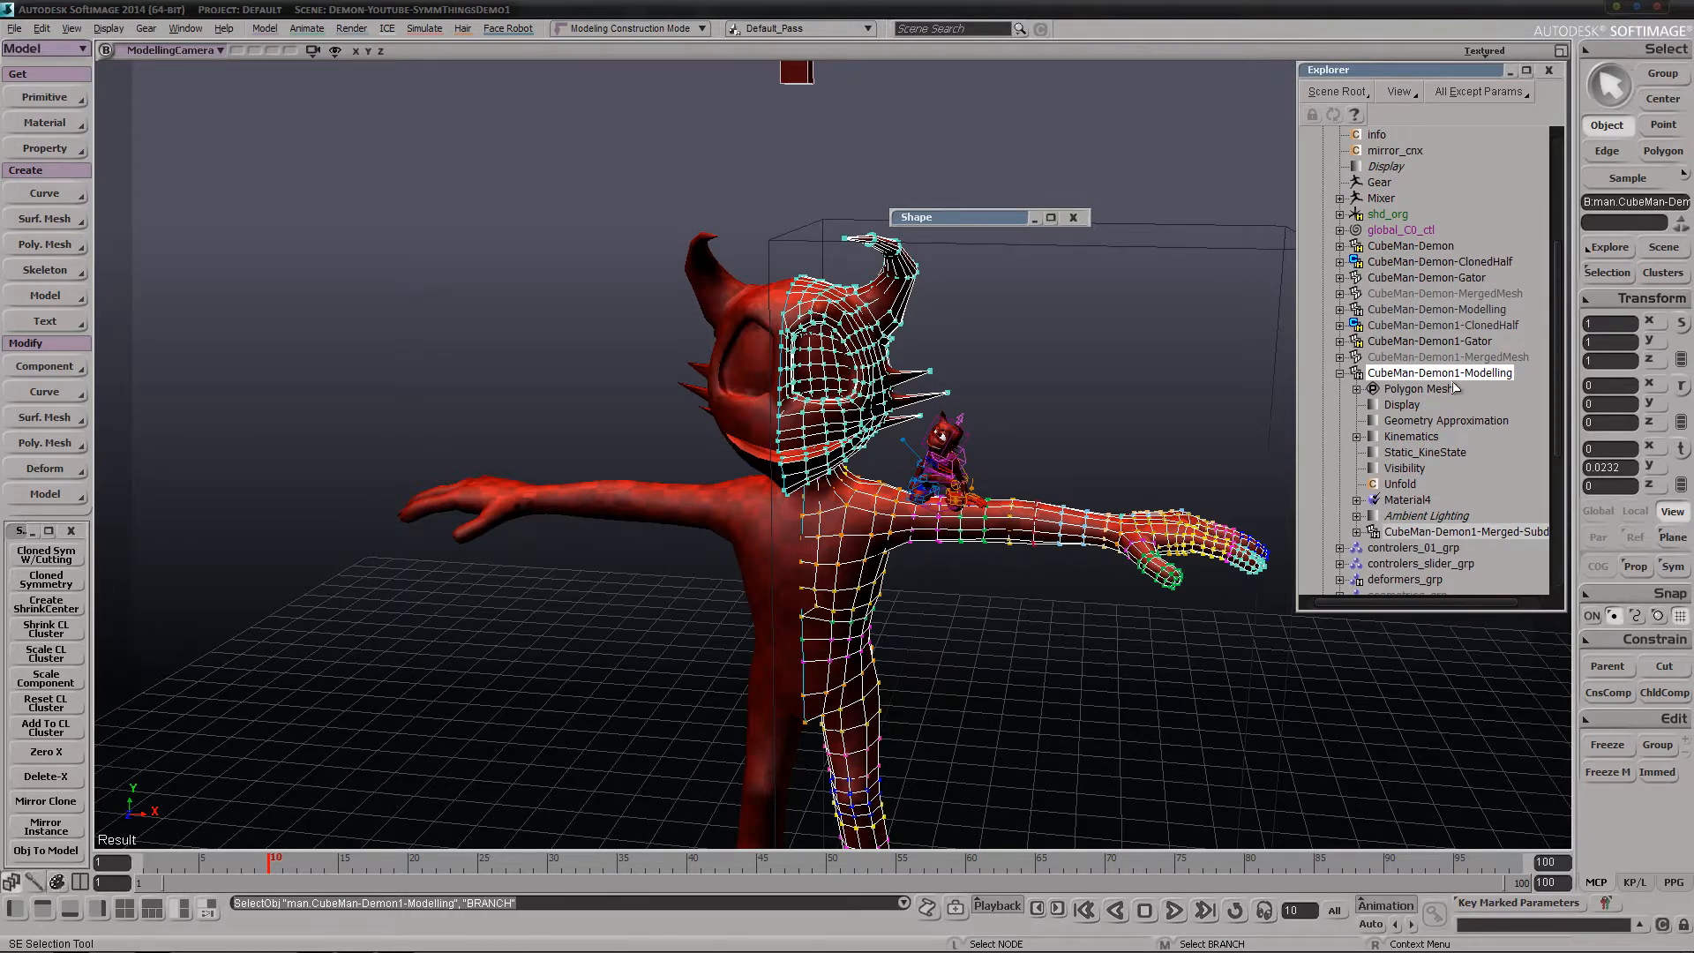
pyautogui.press('Delete')
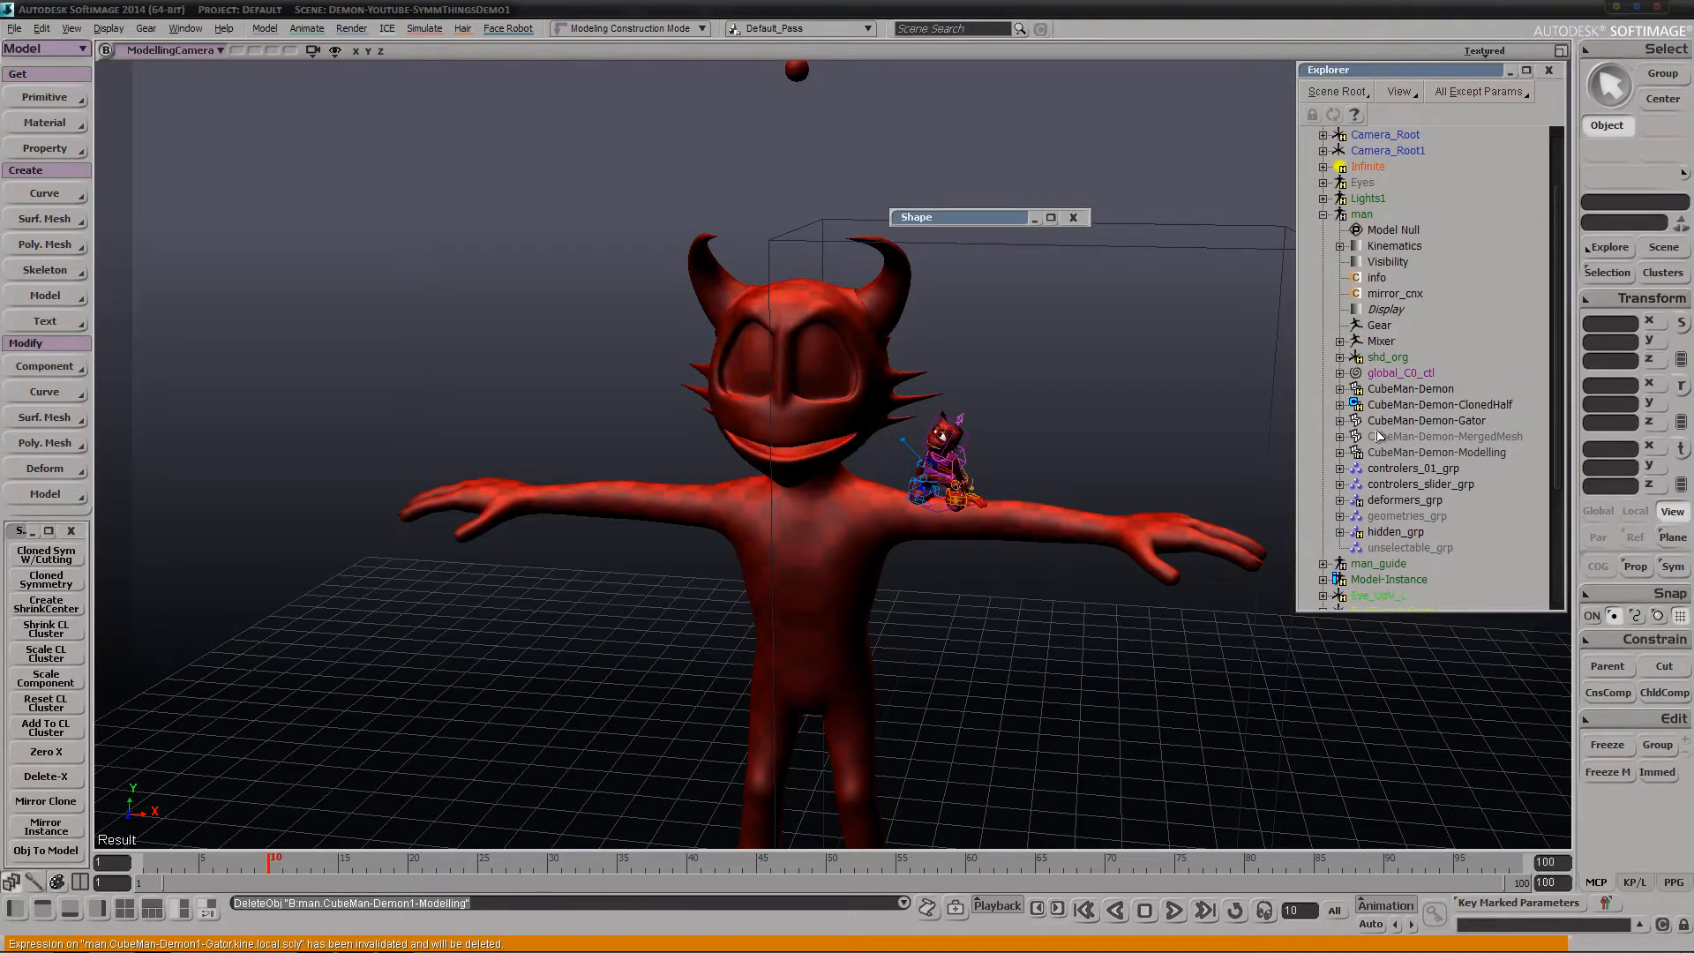
# Select CubeMan-Demon-Gator, expand its operator stack and freeze its modelling operators
pyautogui.click(1431, 420)
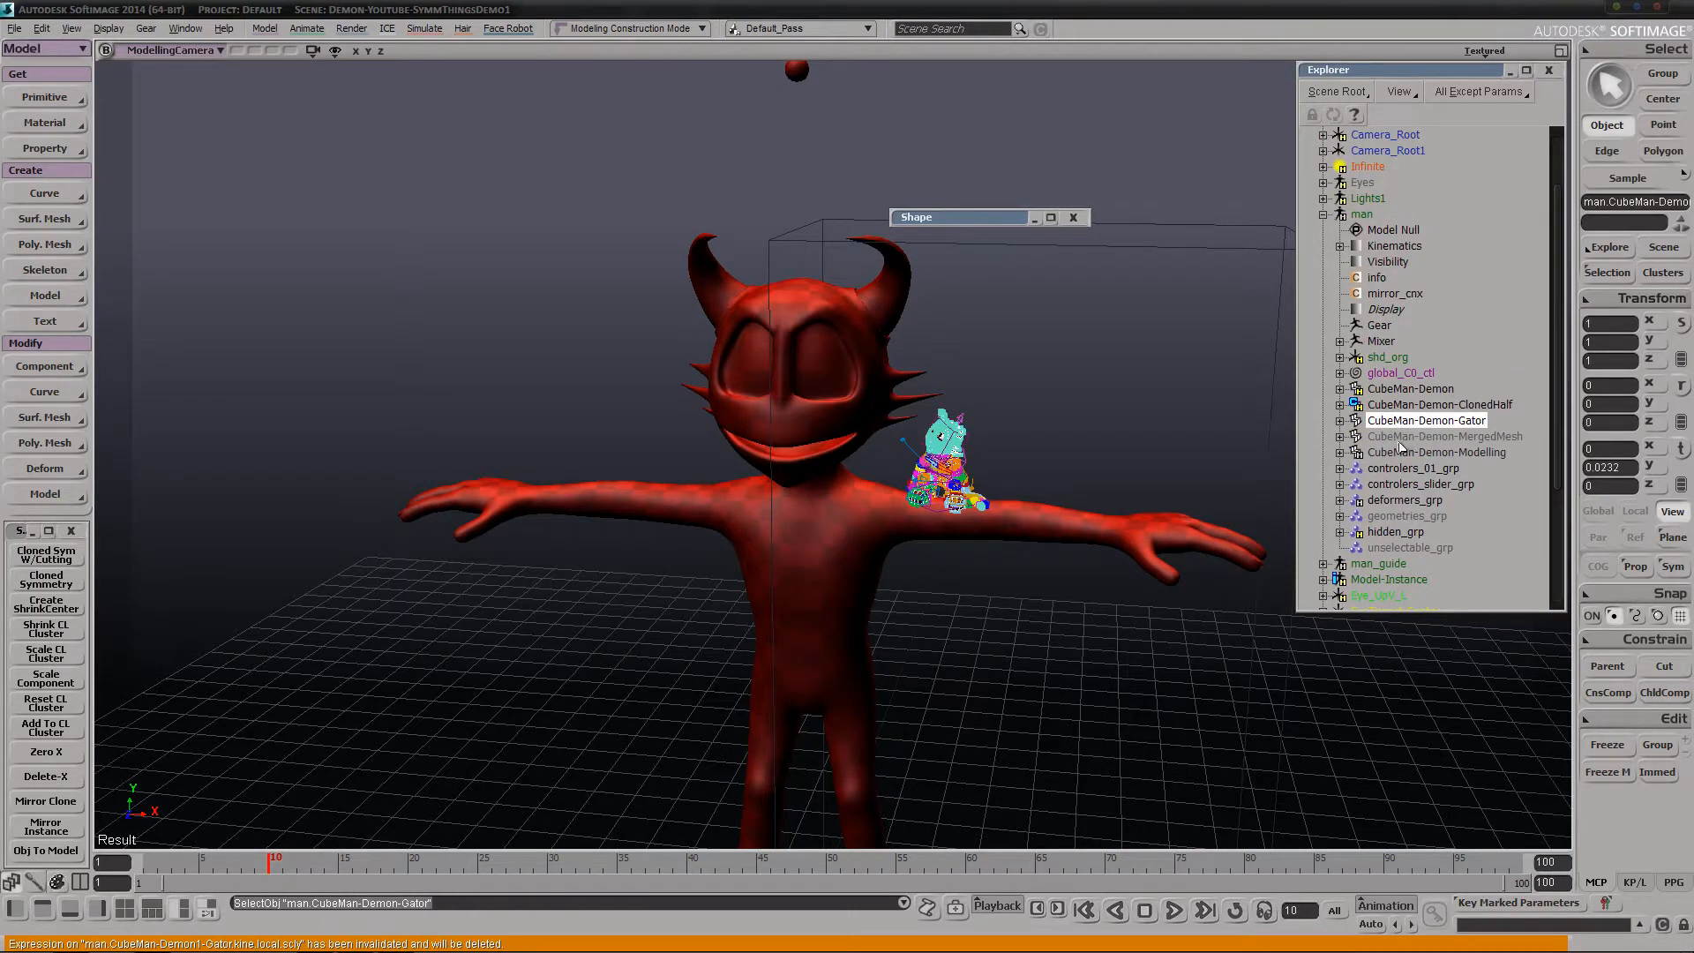
pyautogui.press('s')
pyautogui.moveTo(821, 503); pyautogui.dragTo(764, 530, button='middle')
pyautogui.moveTo(764, 529); pyautogui.dragTo(926, 476, button='right')
pyautogui.moveTo(926, 477); pyautogui.dragTo(1165, 402, button='middle')
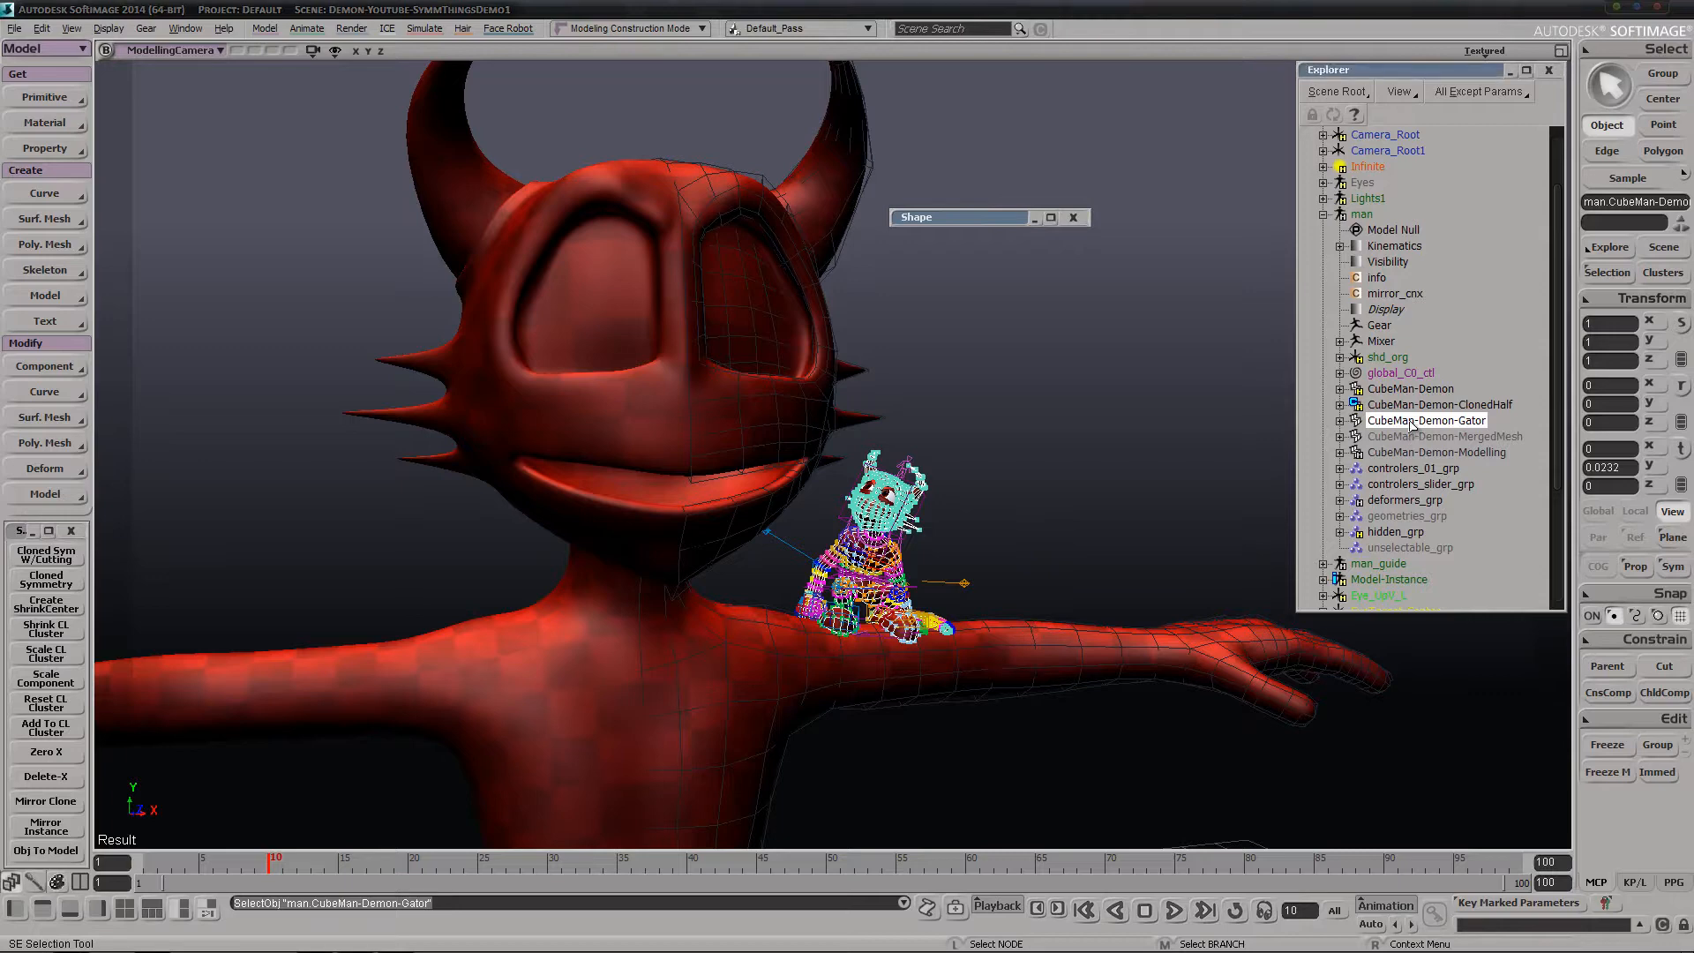
pyautogui.click(1339, 421)
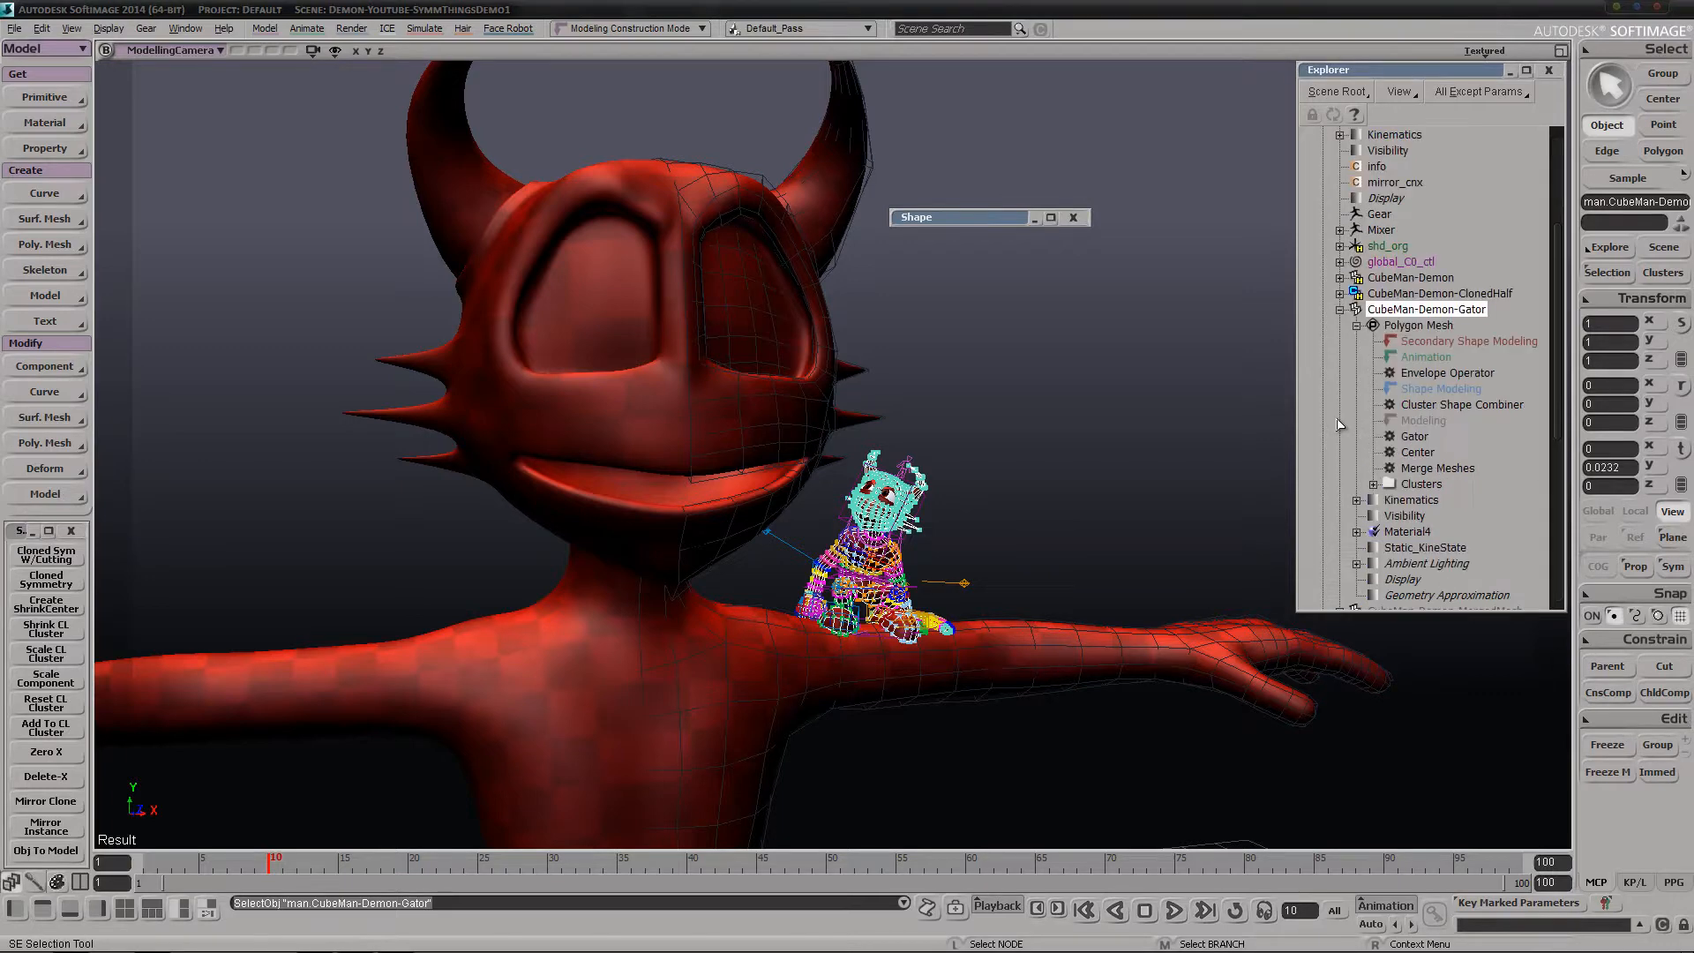
pyautogui.click(1608, 772)
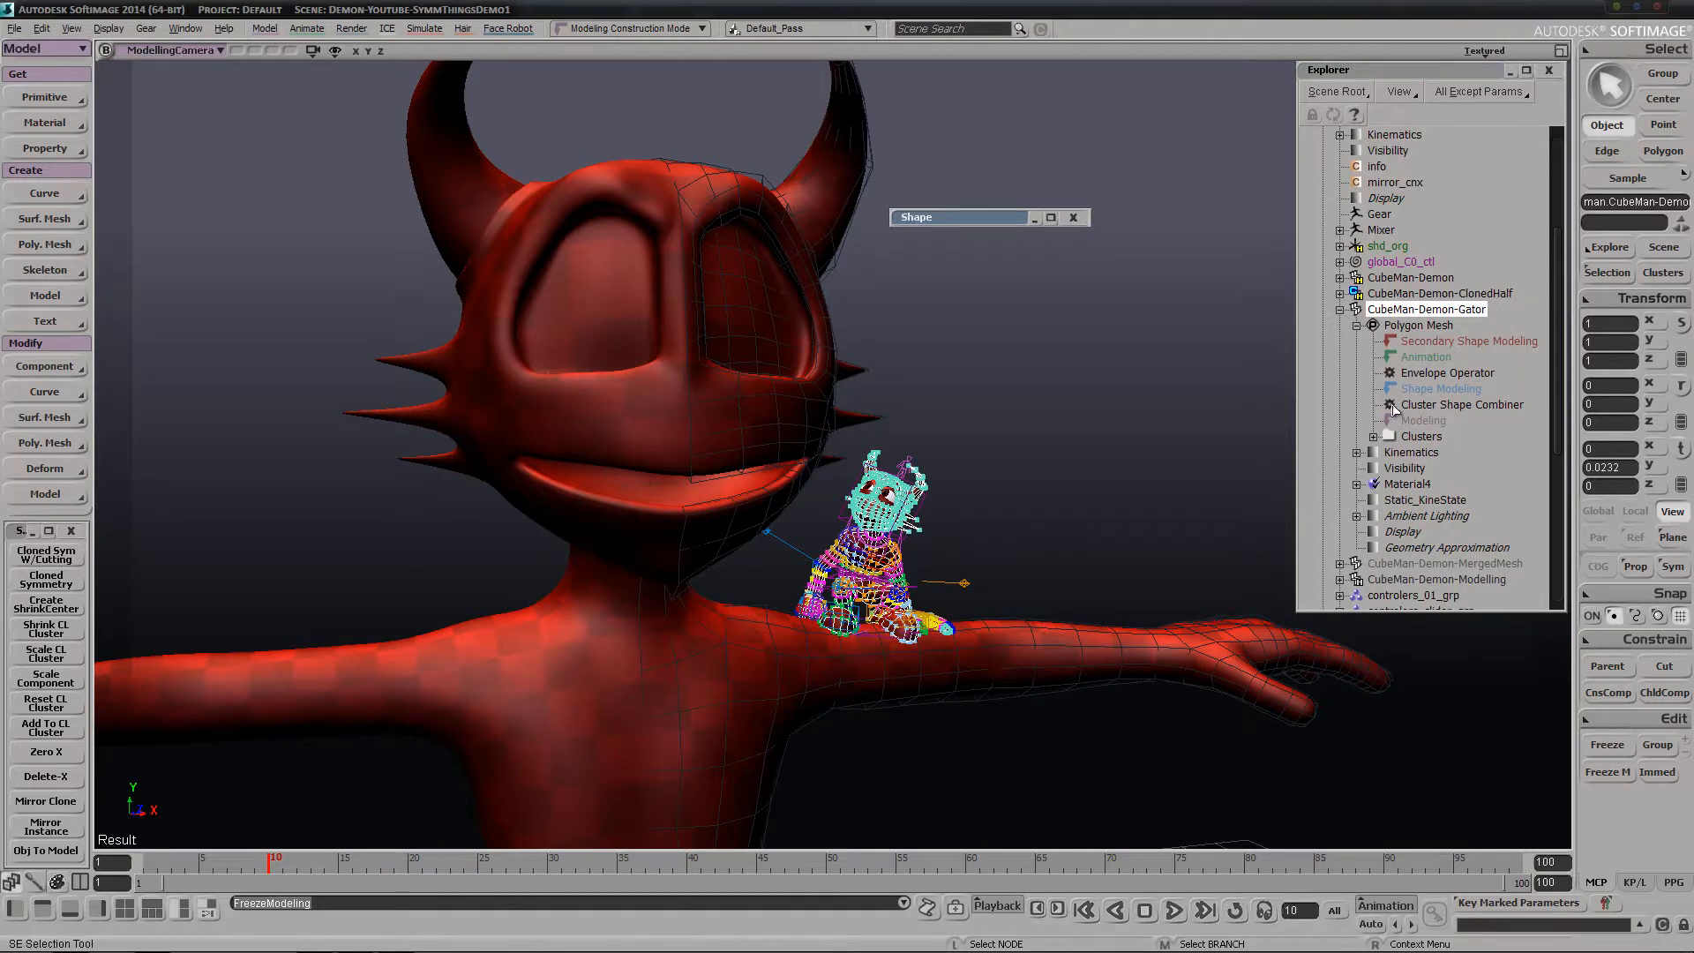
pyautogui.click(1340, 310)
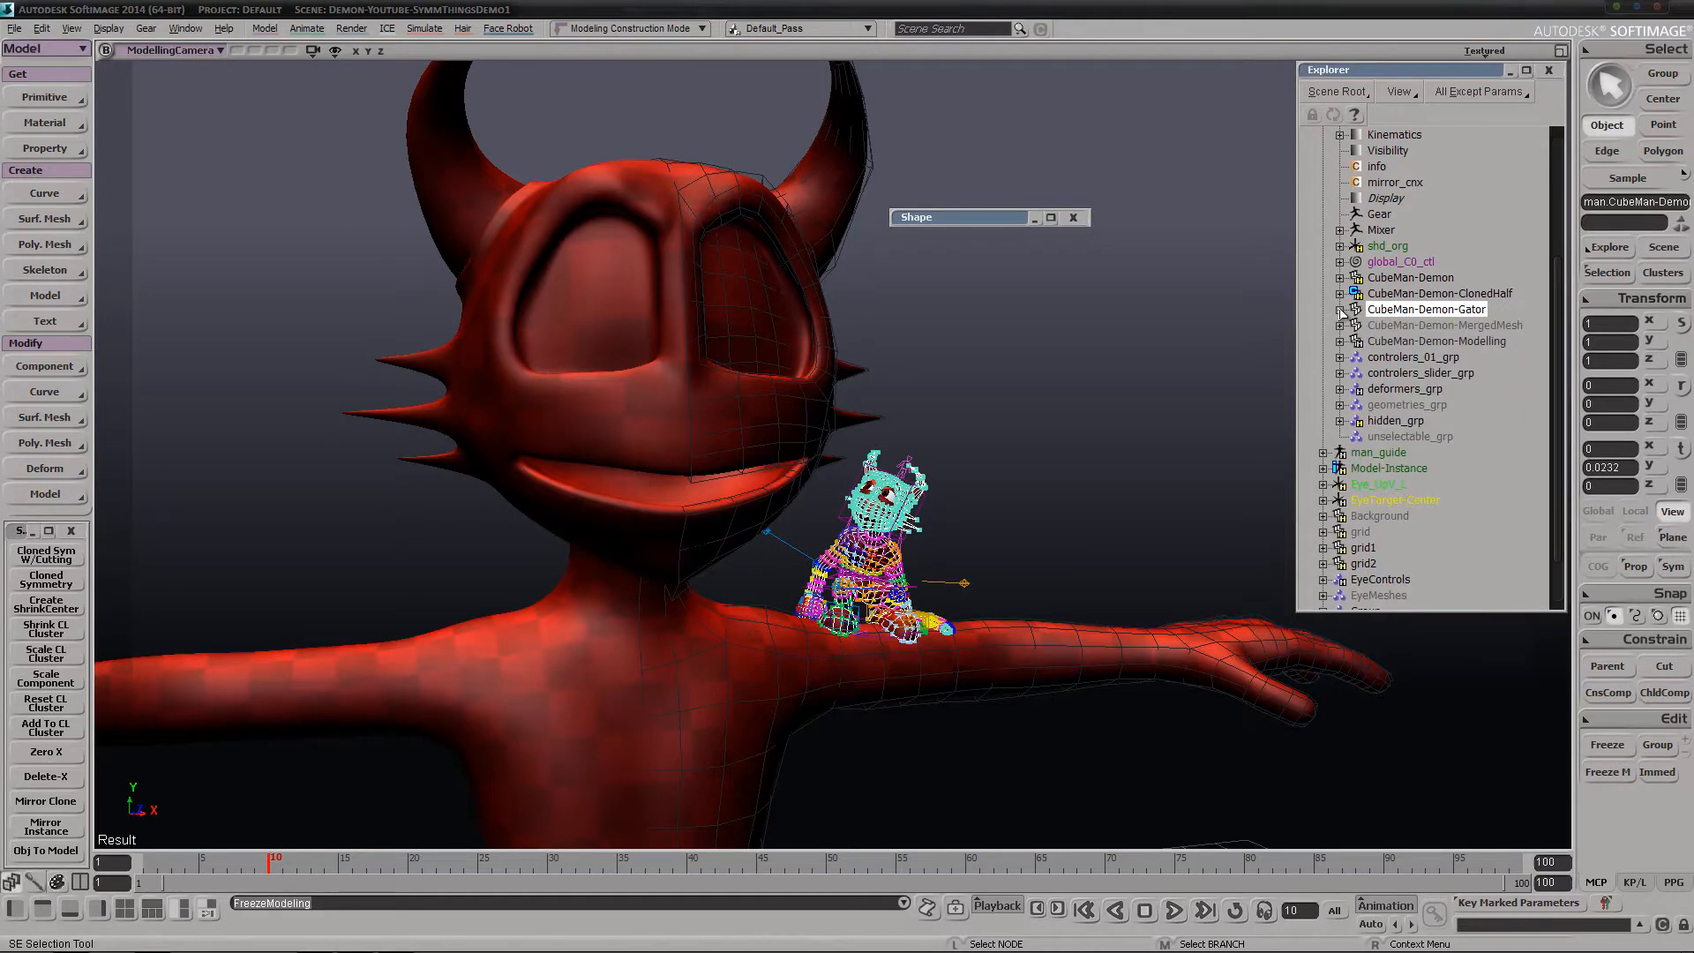
# Delete the CubeMan-Demon-Modelling branch and run Cloned Sym W/Cutting on CubeMan-Demon-Gator
pyautogui.middleClick(1438, 342)
pyautogui.press('Delete')
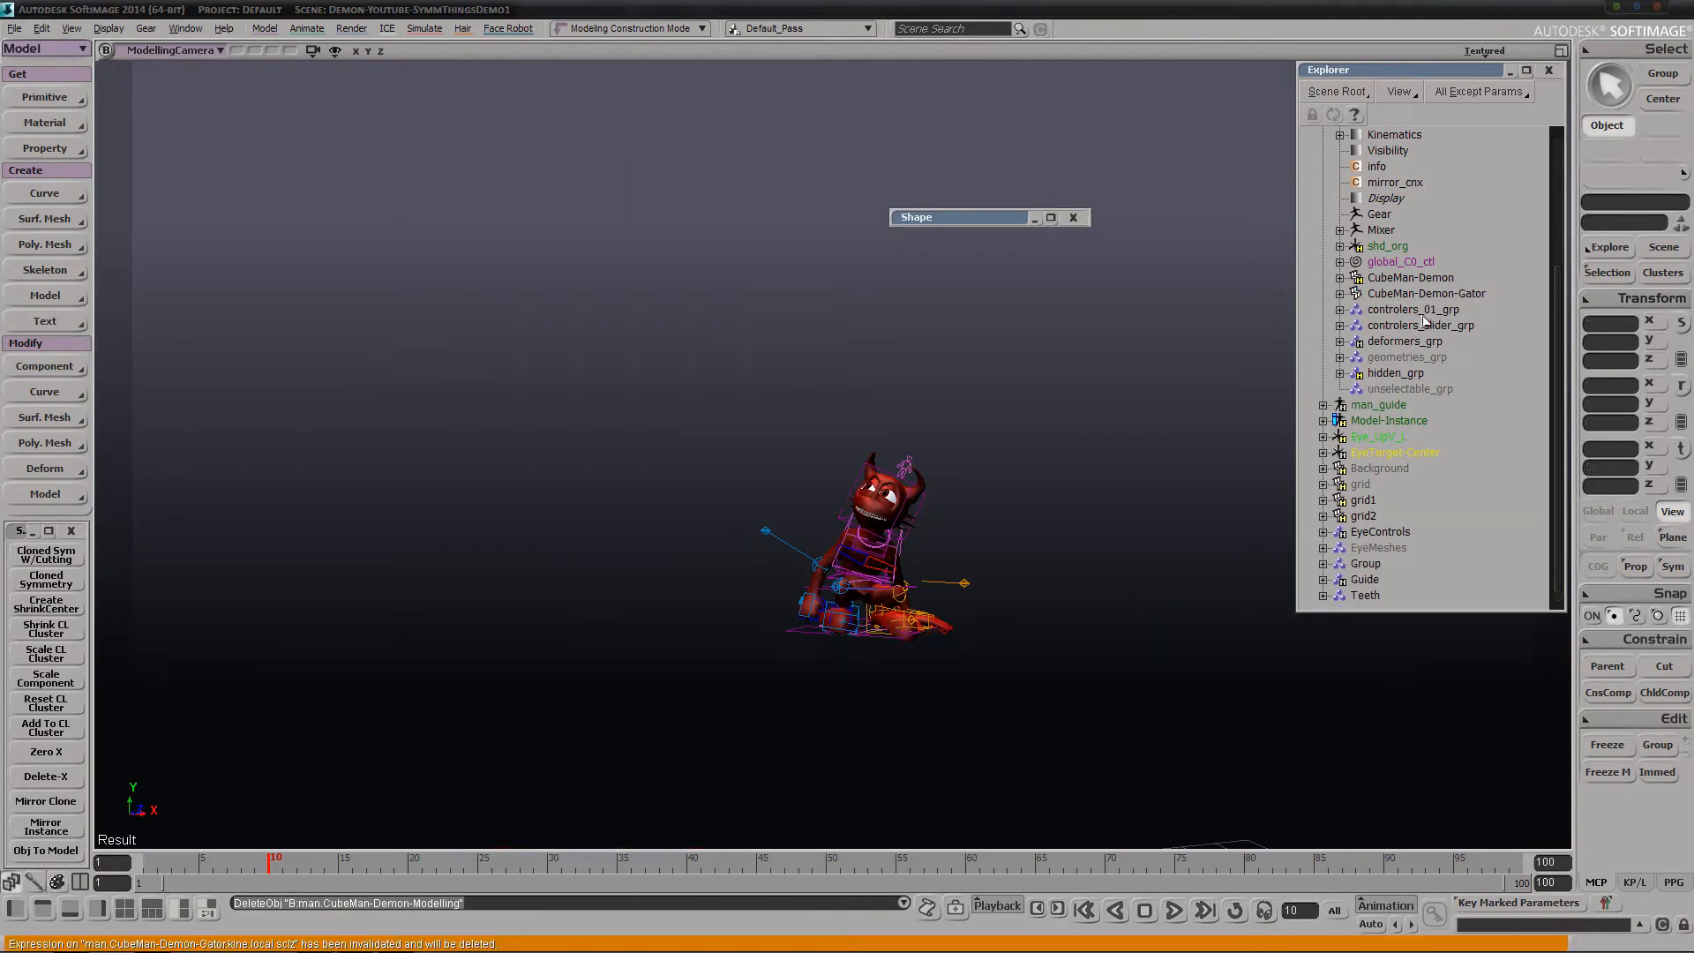
pyautogui.click(1403, 295)
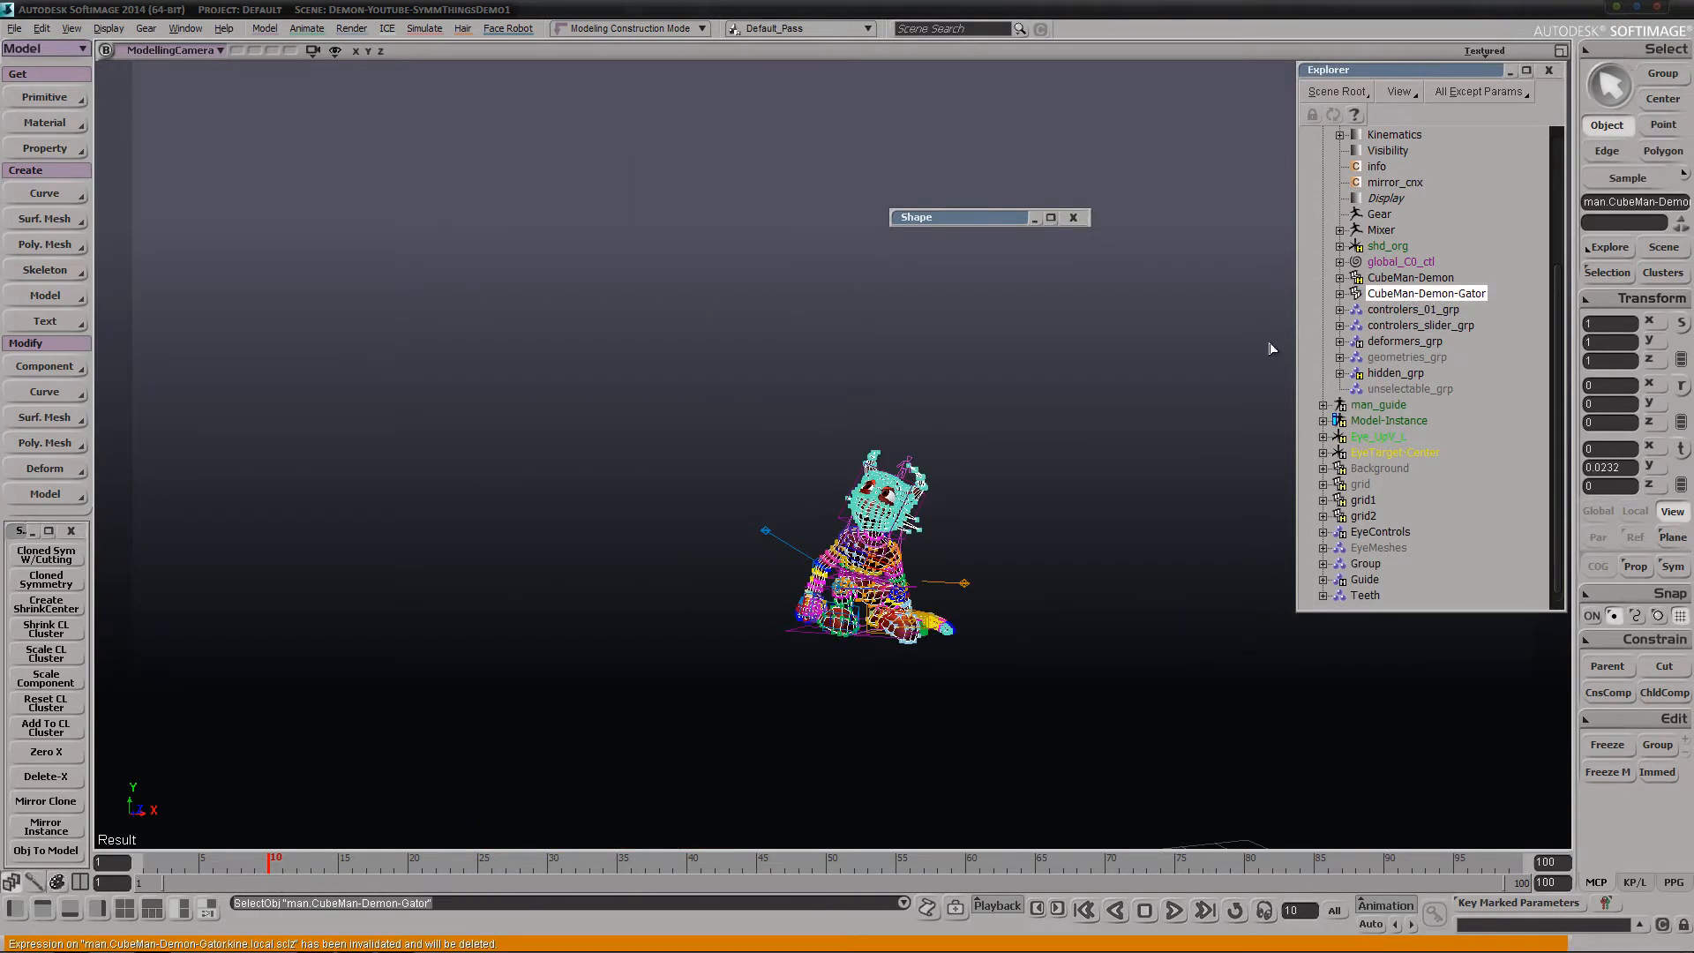
pyautogui.click(34, 557)
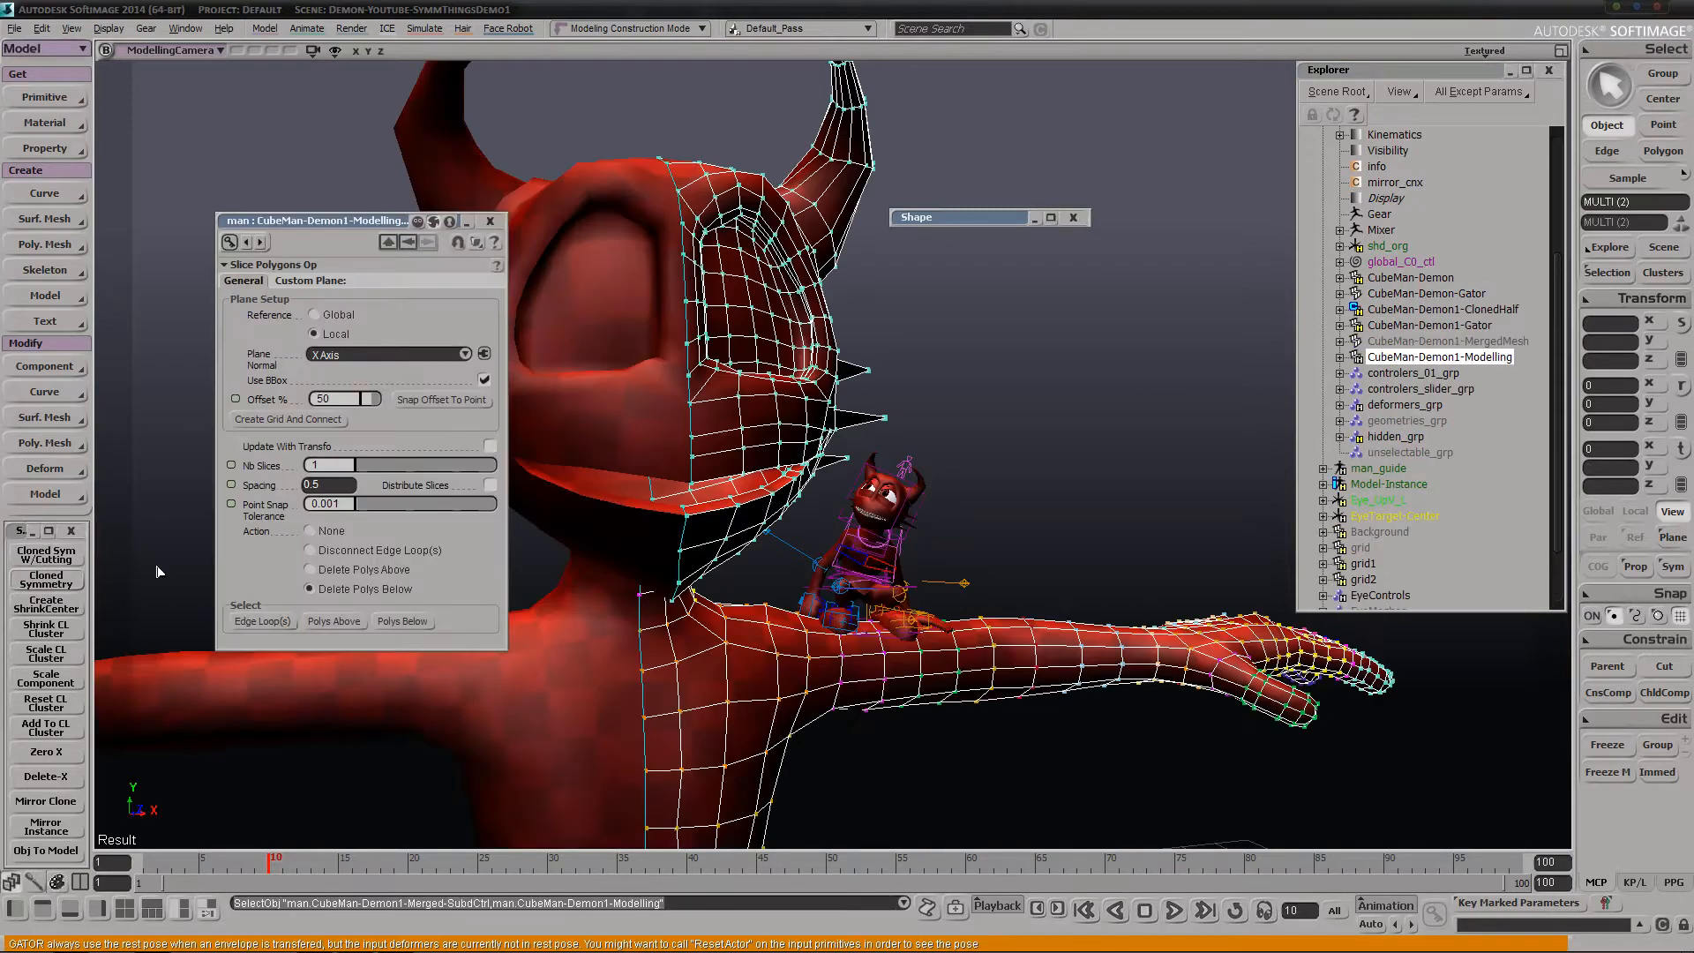
# Hide CubeMan-Demon-Gator and unhide CubeMan-Demon1-Gator
pyautogui.moveTo(858, 585); pyautogui.dragTo(961, 522, button='right')
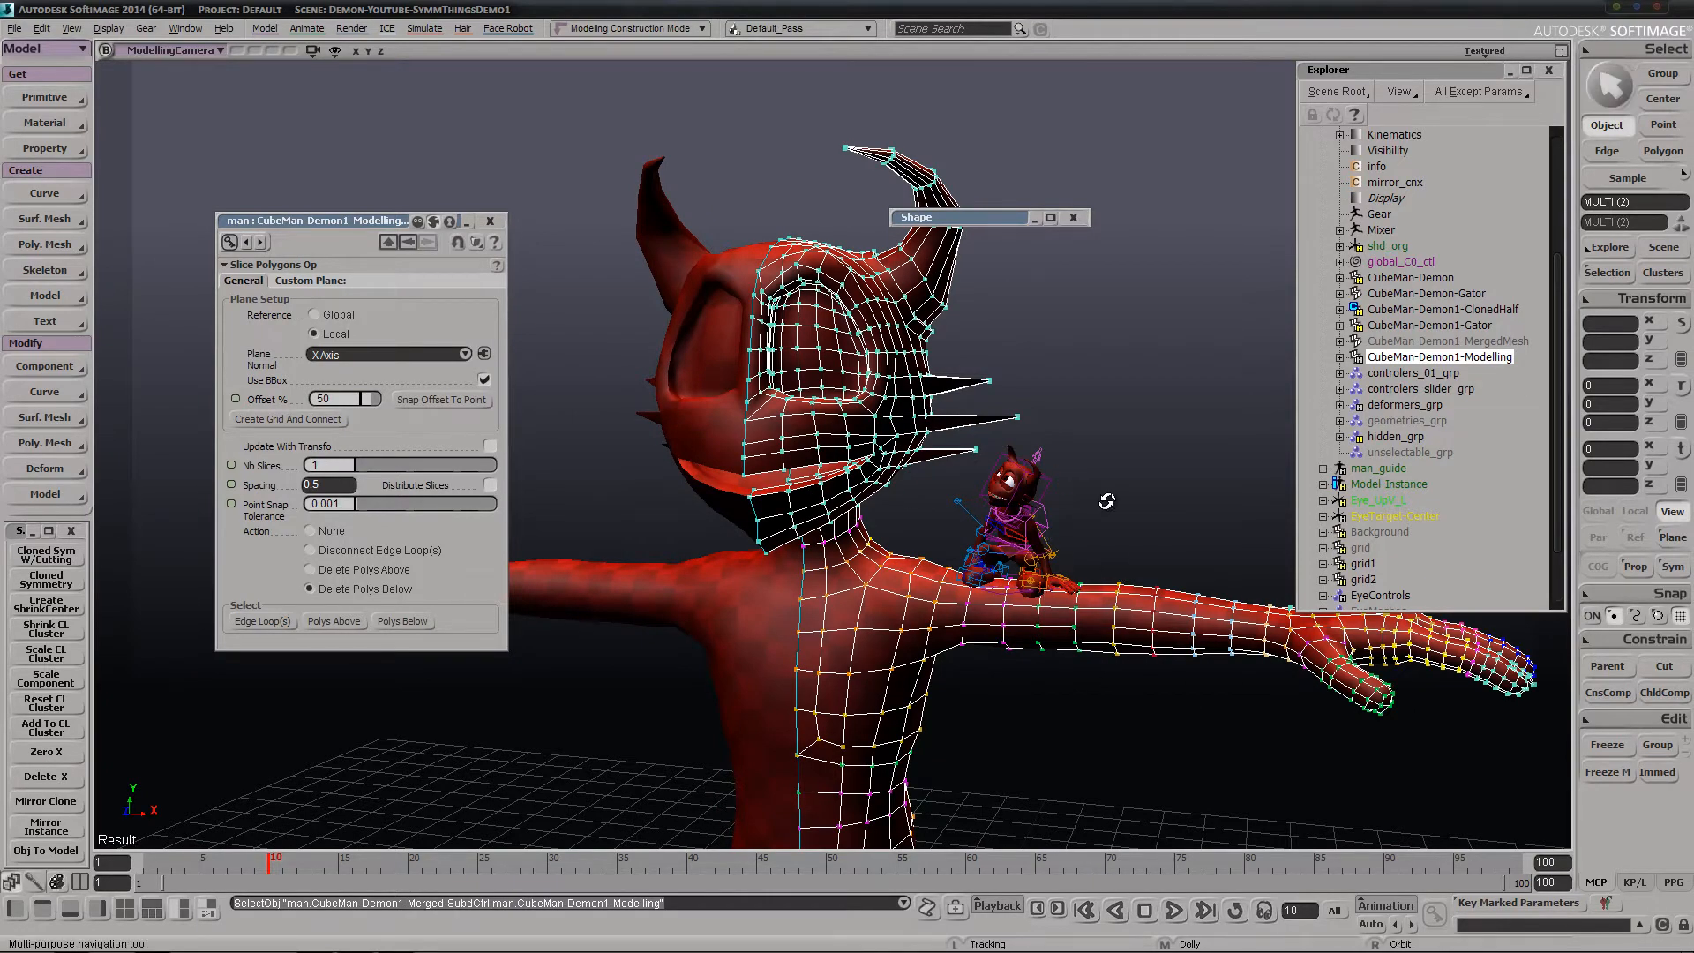
pyautogui.moveTo(1109, 499); pyautogui.dragTo(1141, 489, button='right')
pyautogui.moveTo(1157, 474); pyautogui.dragTo(1046, 514, button='middle')
pyautogui.moveTo(1058, 534); pyautogui.dragTo(1087, 430, button='right')
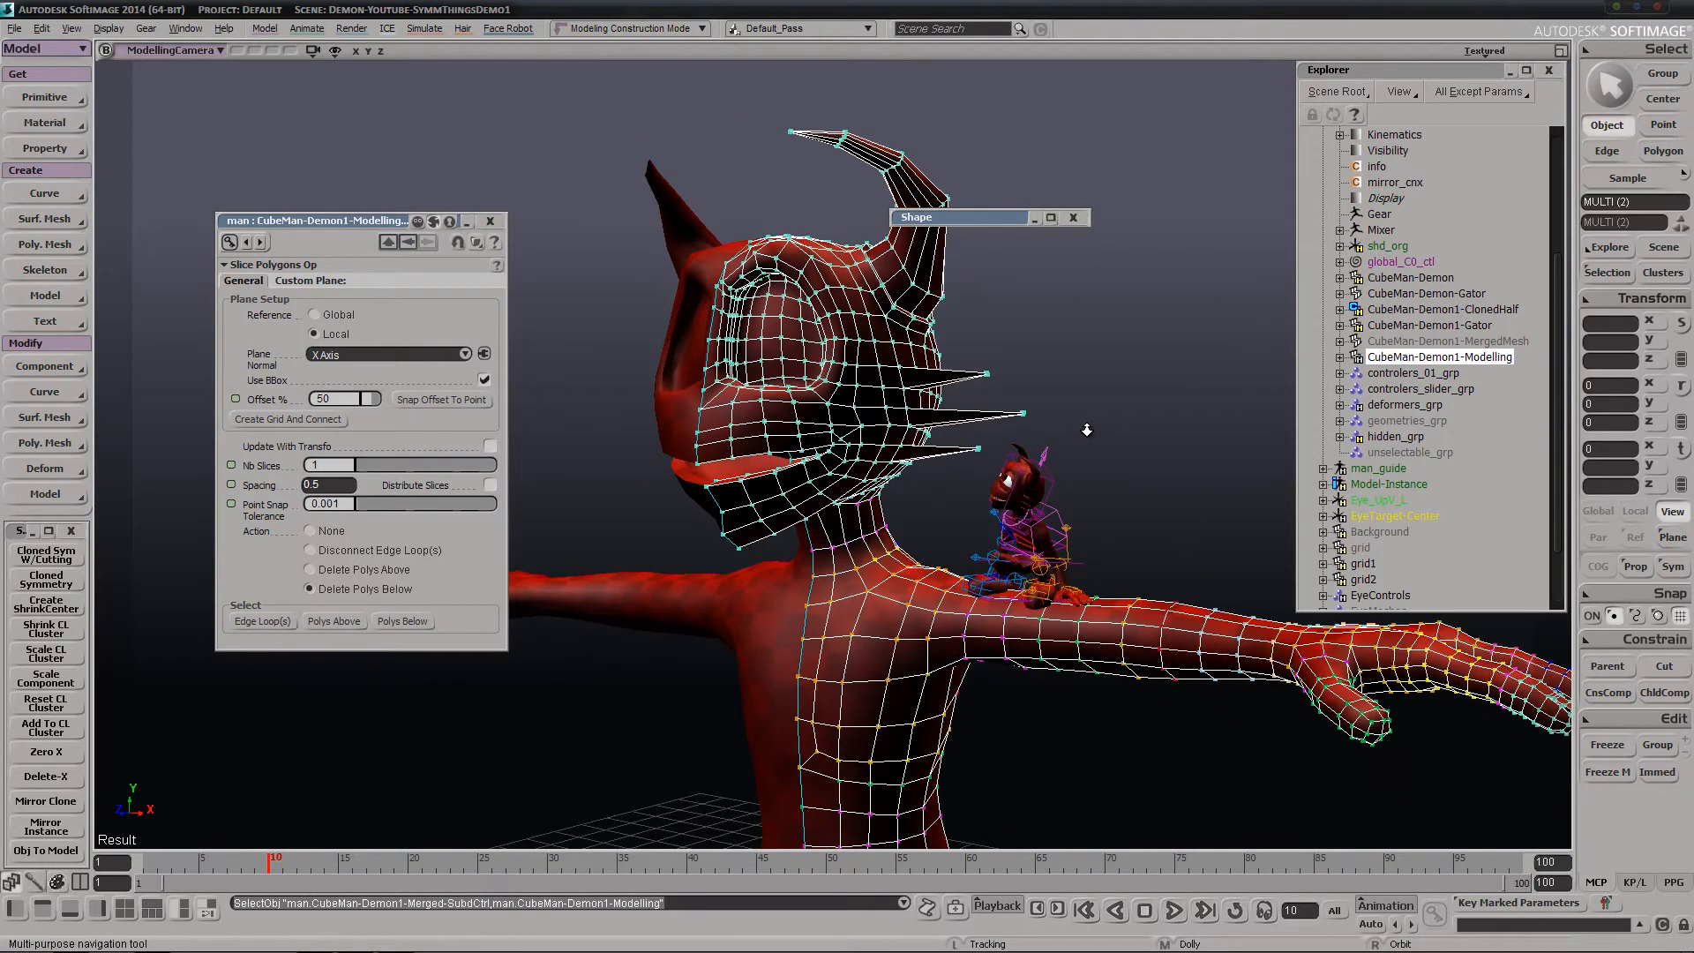
pyautogui.moveTo(1095, 543); pyautogui.dragTo(1184, 518, button='right')
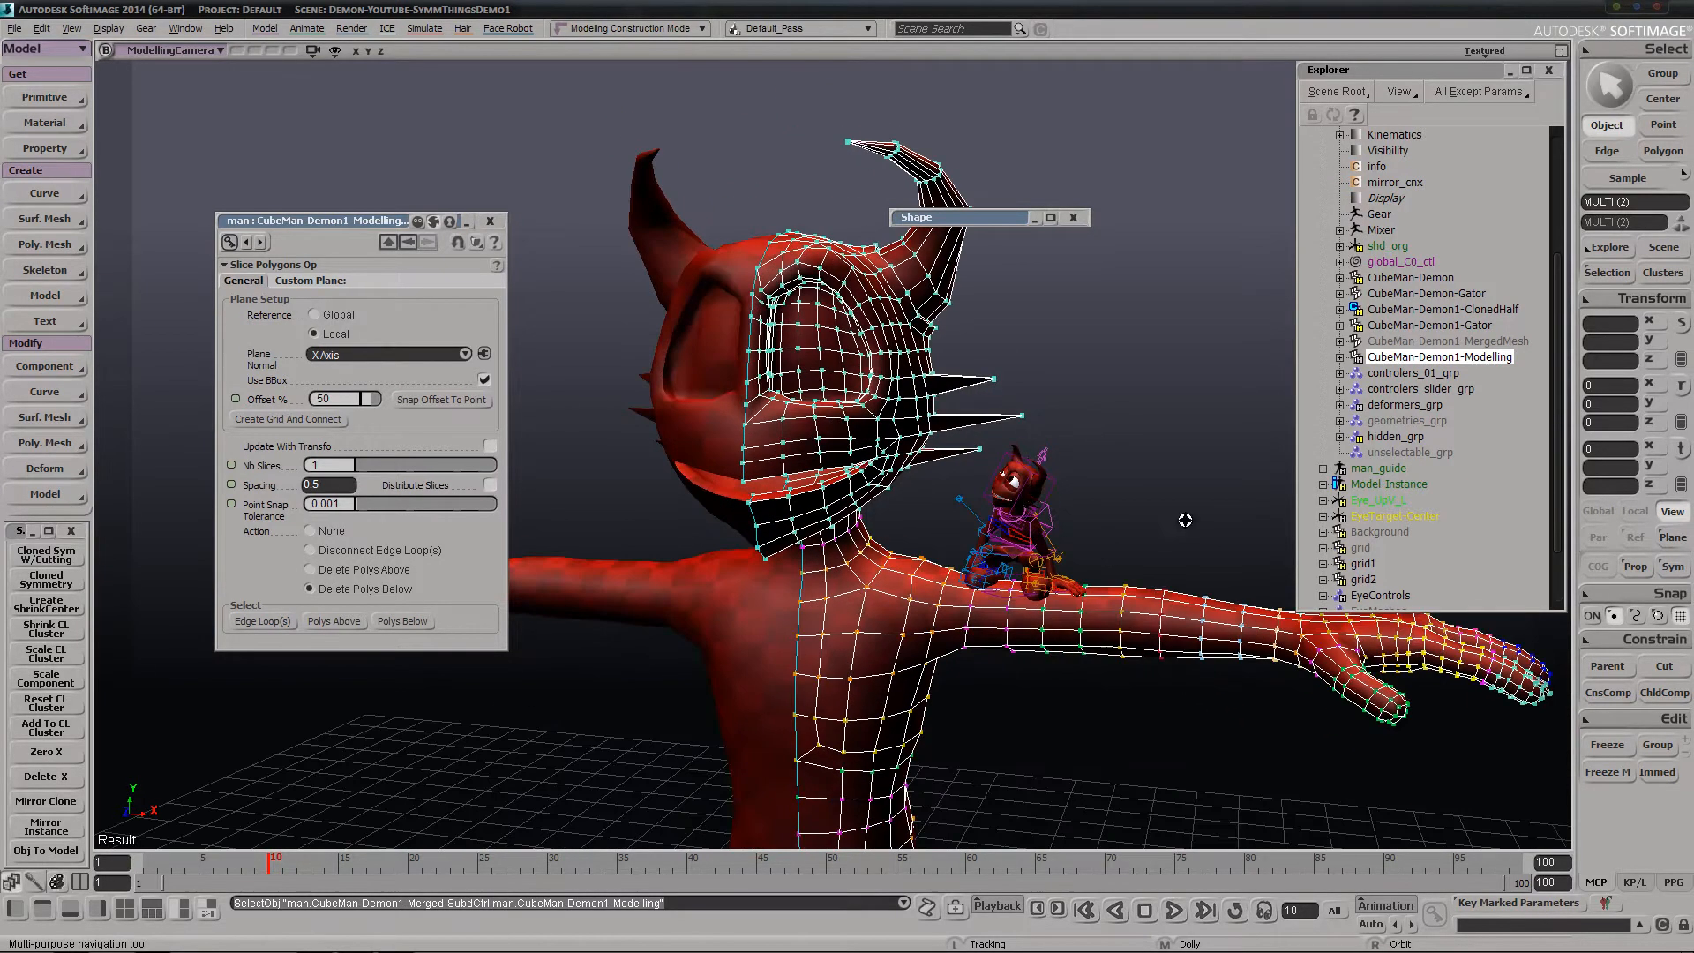
pyautogui.click(1457, 300)
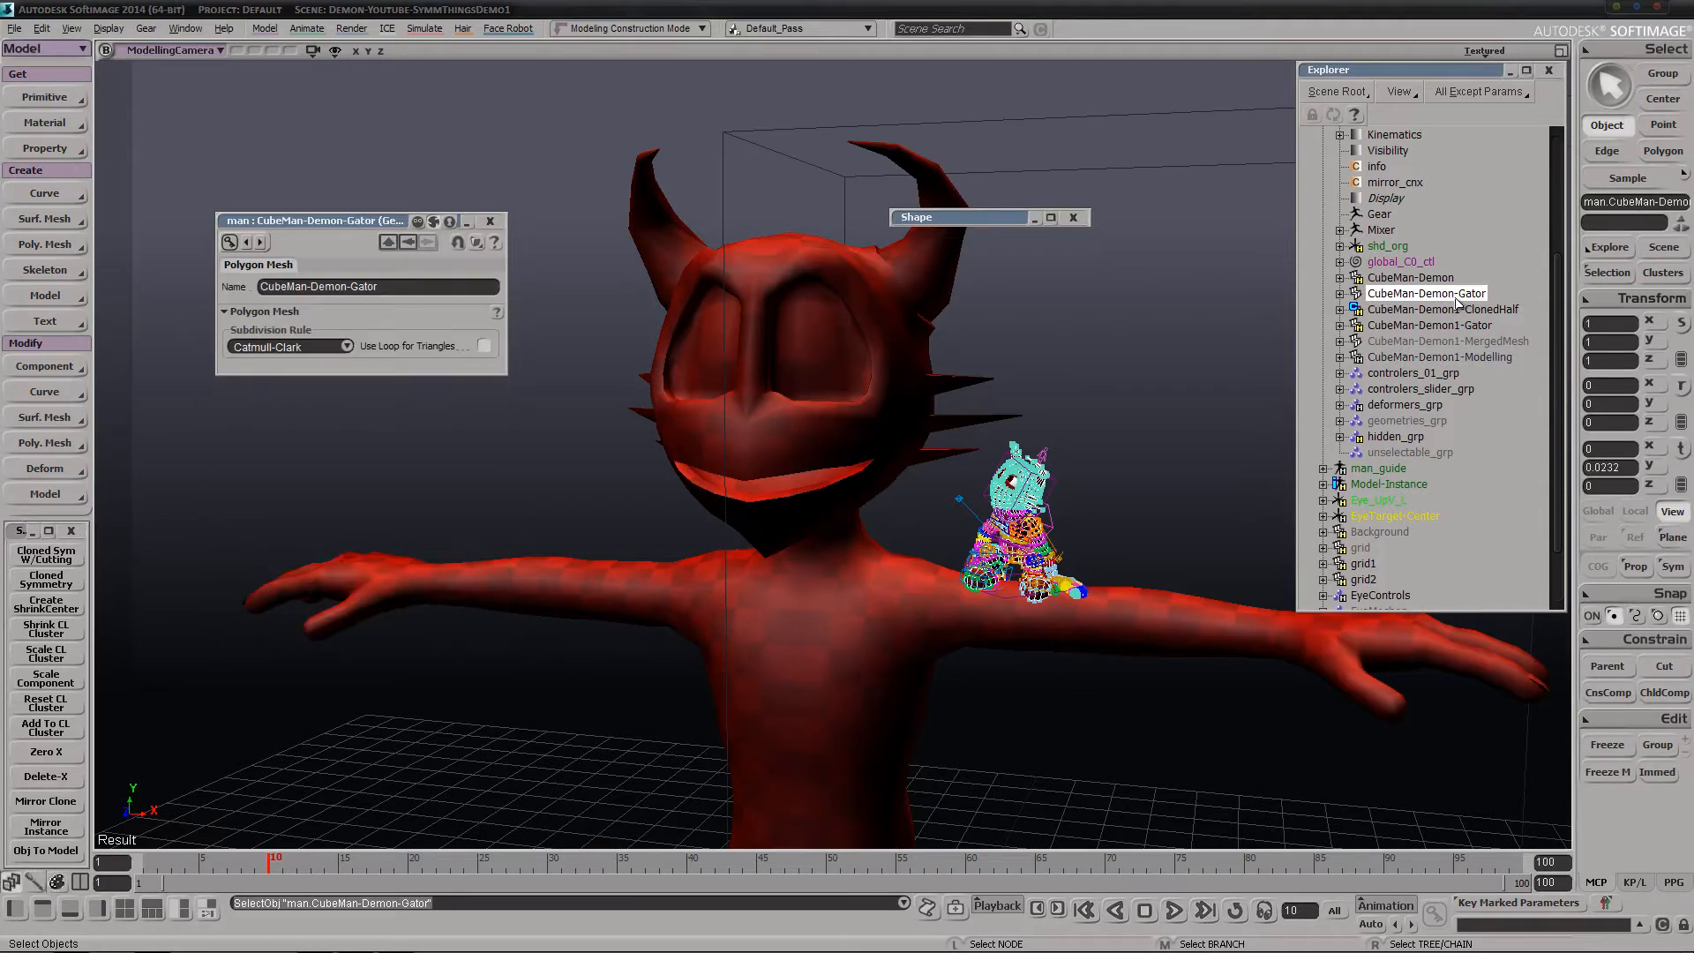
pyautogui.press('h')
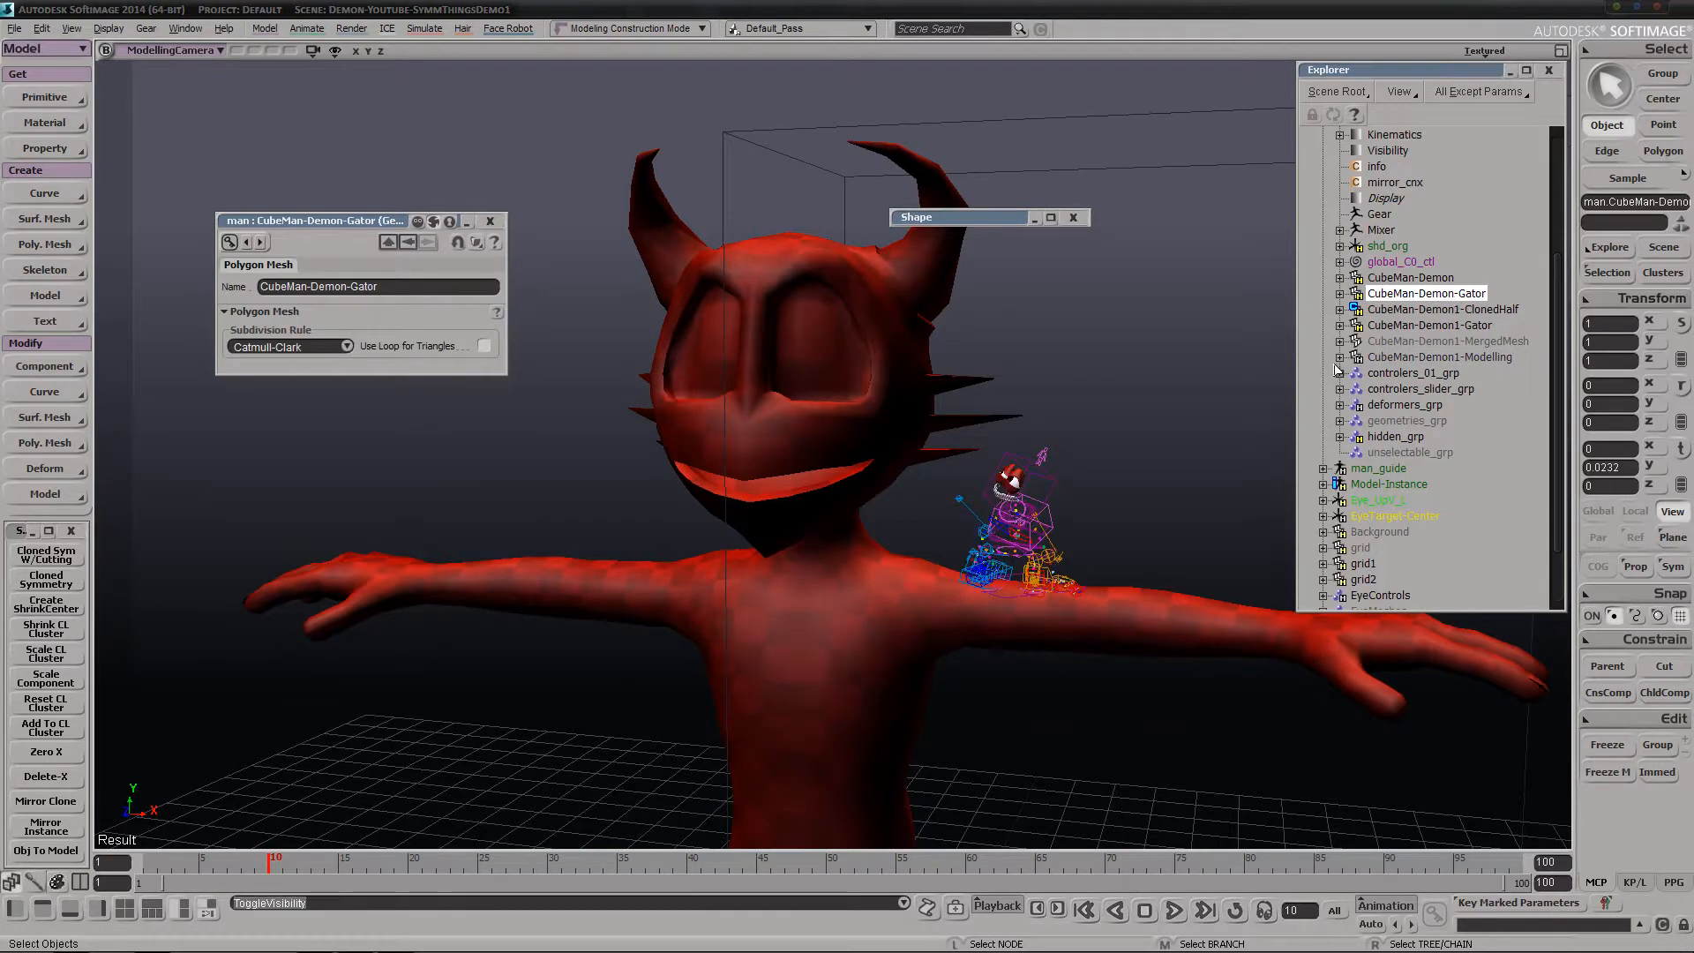
pyautogui.click(1440, 326)
pyautogui.press('h')
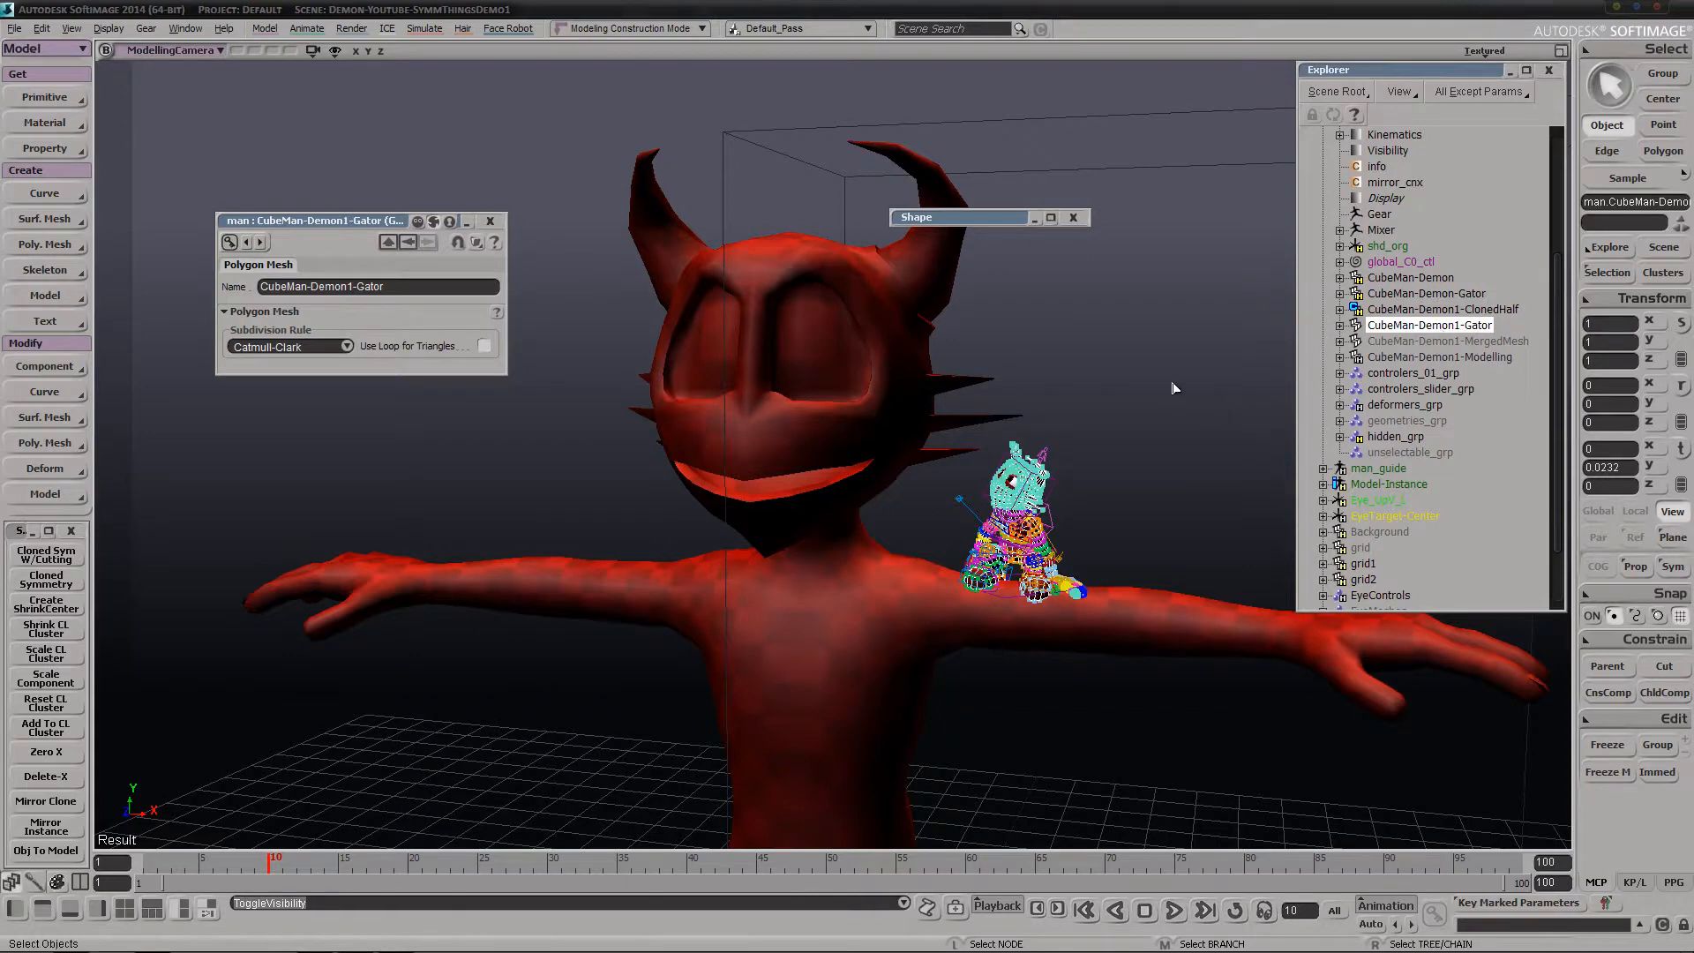
# Clear the selection and examine the new posed demon and its full-size cloned-symmetry mesh from several angles
pyautogui.click(1149, 449)
pyautogui.press('s')
pyautogui.moveTo(1135, 481); pyautogui.dragTo(1127, 477, button='right')
pyautogui.moveTo(1016, 522); pyautogui.dragTo(1149, 556, button='middle')
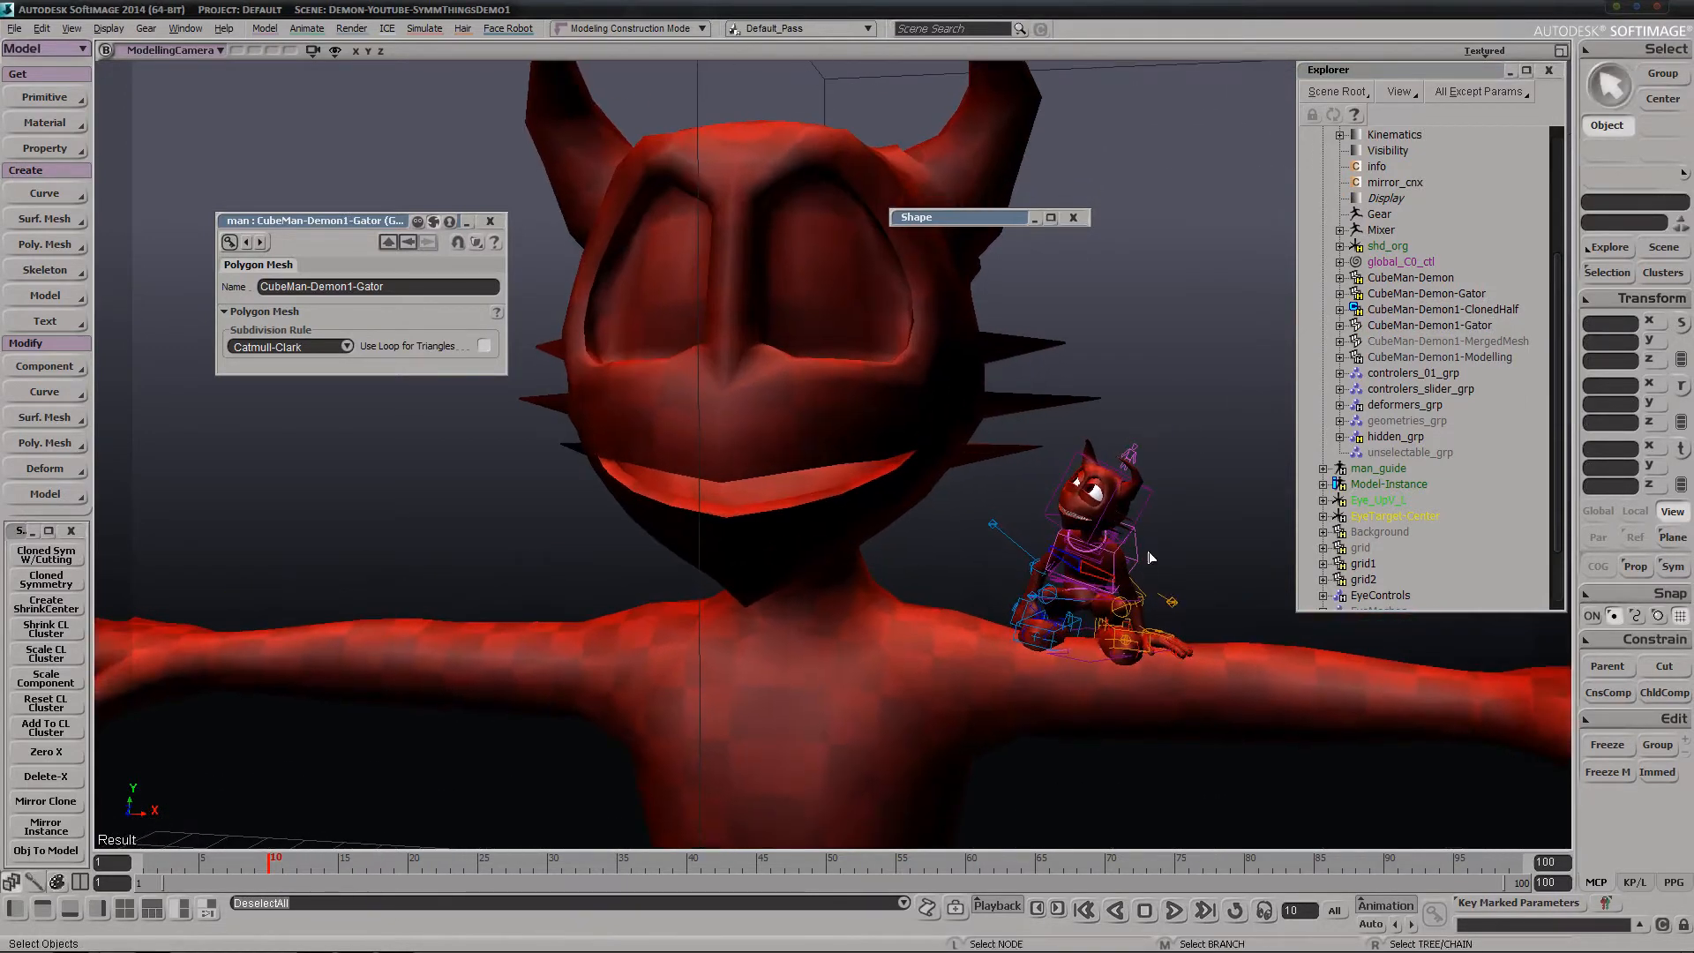
pyautogui.press('s')
pyautogui.moveTo(882, 565); pyautogui.dragTo(734, 612, button='middle')
pyautogui.moveTo(758, 612); pyautogui.dragTo(679, 618, button='right')
pyautogui.moveTo(873, 469); pyautogui.dragTo(881, 477, button='middle')
pyautogui.moveTo(880, 478)
pyautogui.mouseDown(button='right')
pyautogui.moveTo(953, 567)
pyautogui.moveTo(905, 500)
pyautogui.mouseUp(button='right')
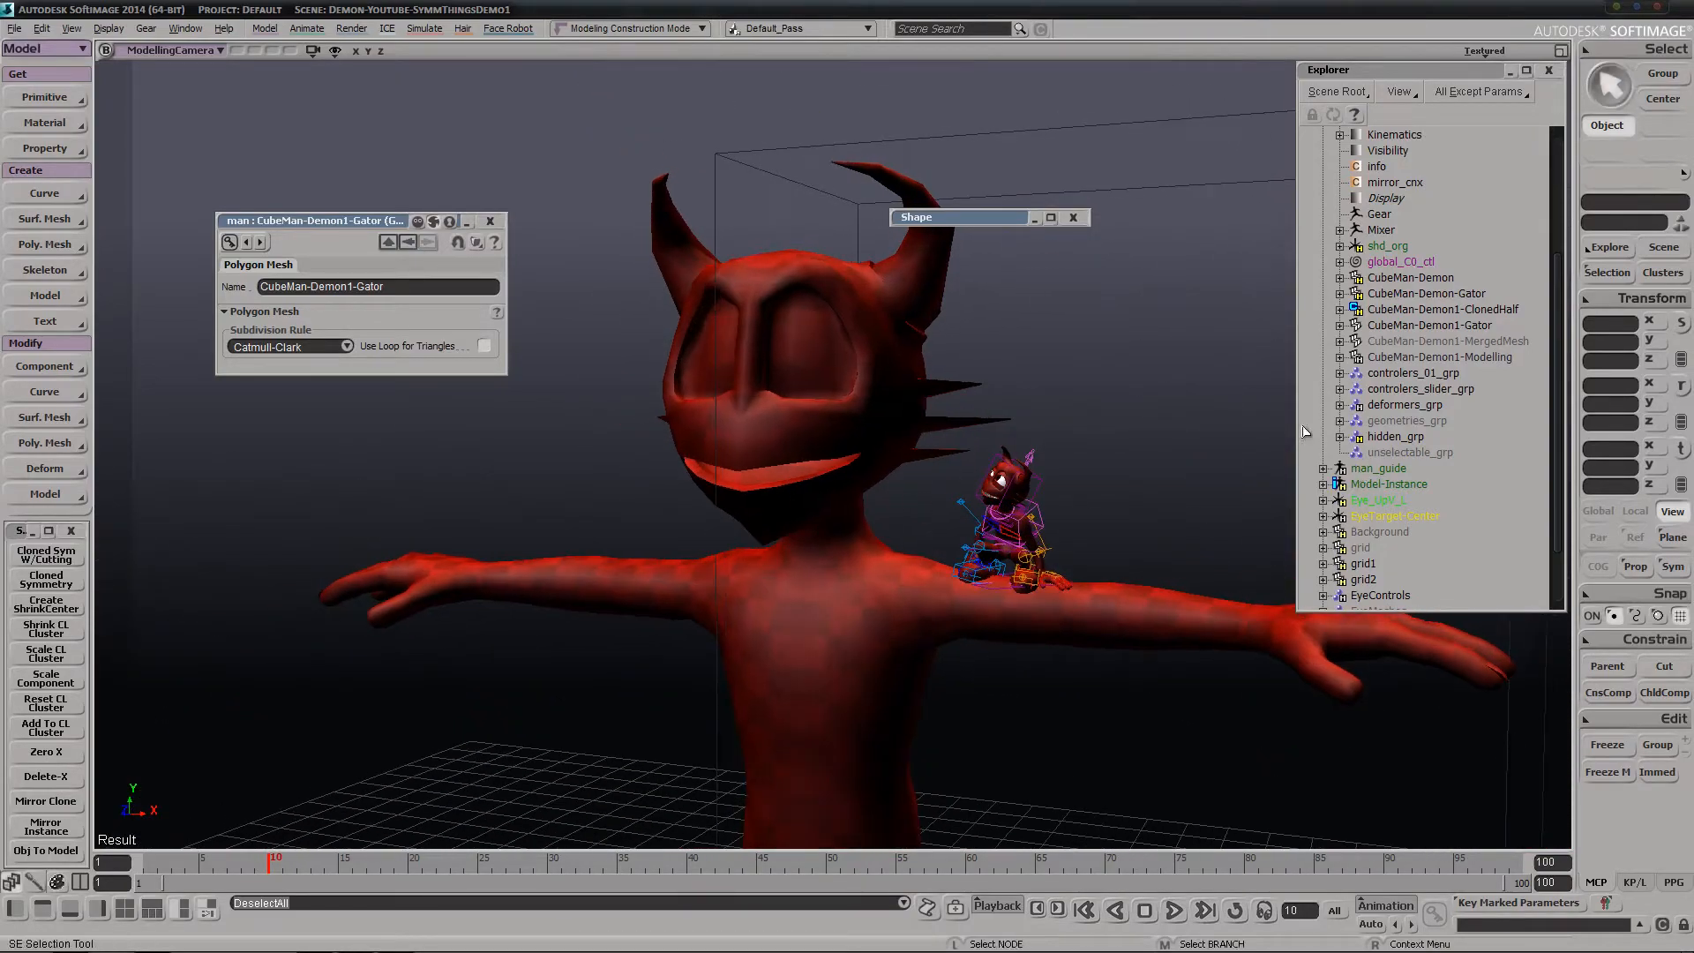
pyautogui.moveTo(908, 332); pyautogui.dragTo(923, 363, button='middle')
pyautogui.moveTo(923, 363); pyautogui.dragTo(759, 370, button='right')
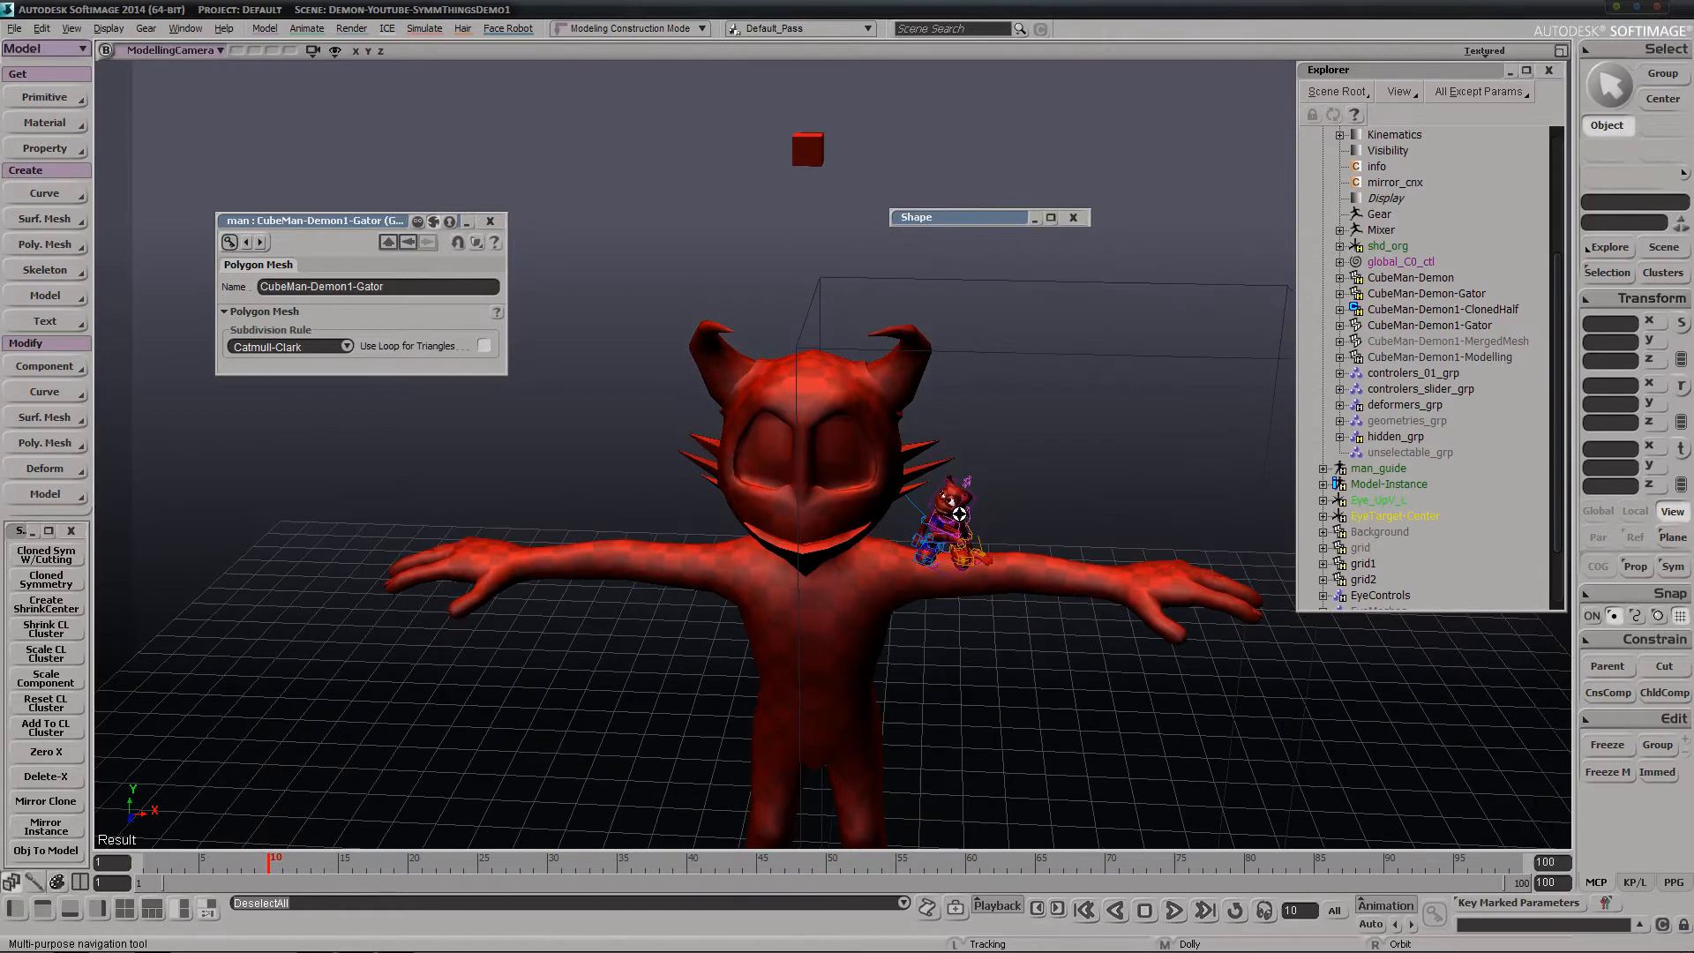
# Hide CubeMan-Demon1-Gator
pyautogui.press('space')
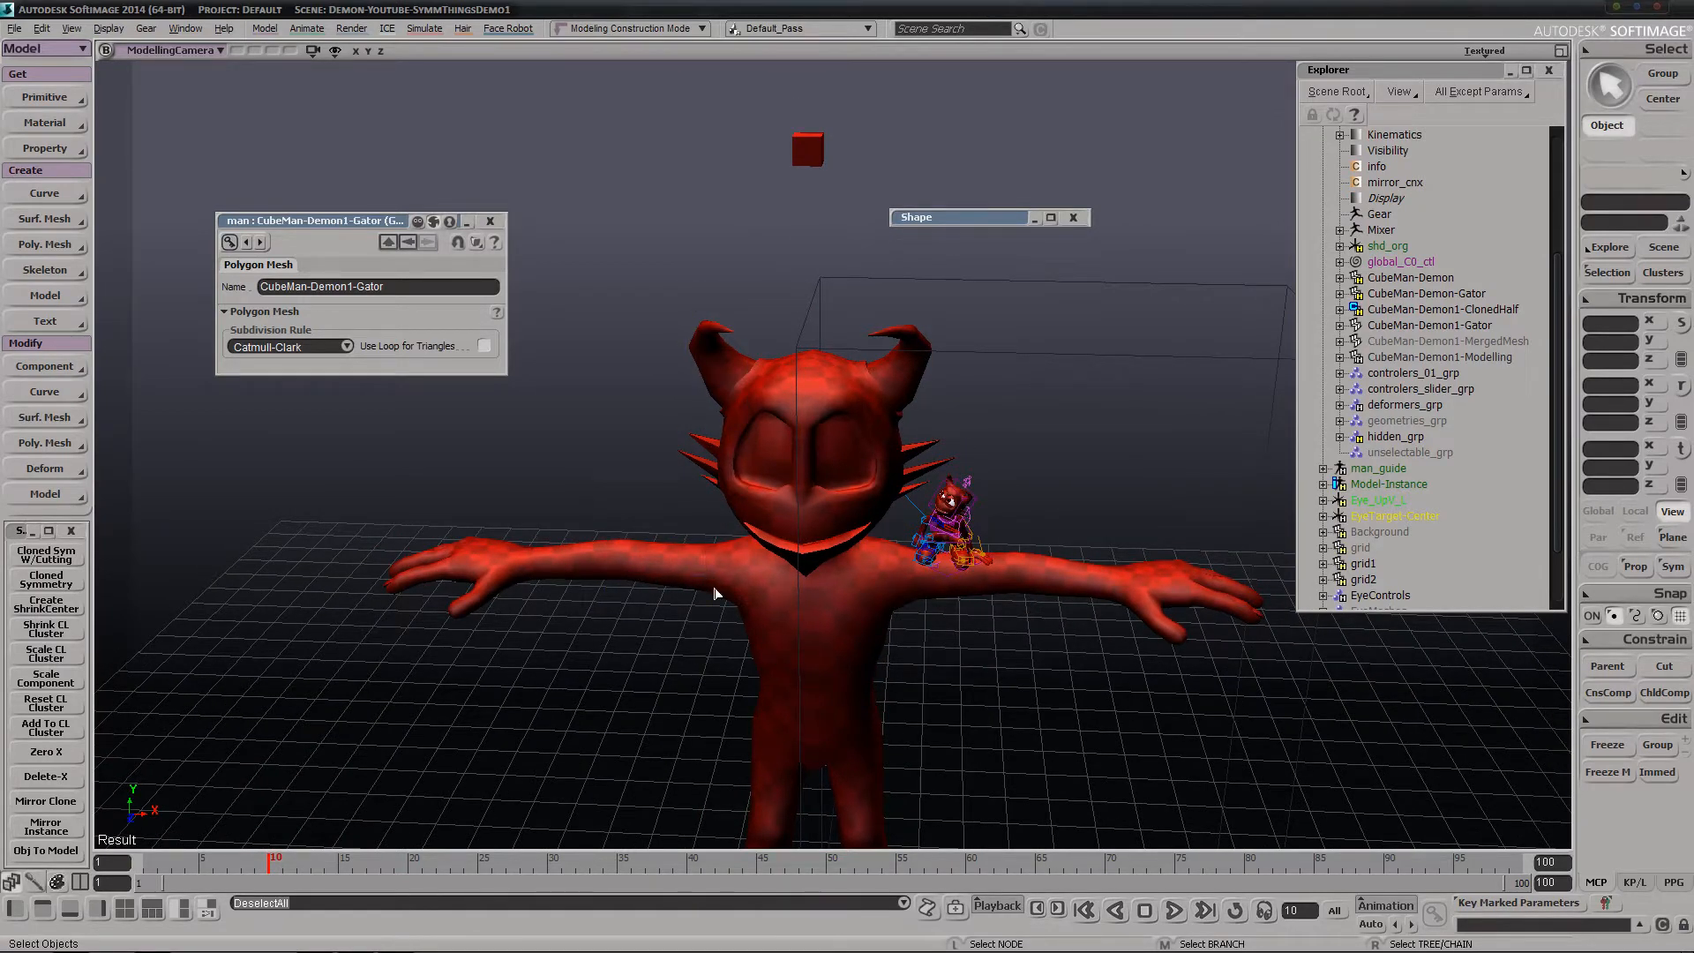
pyautogui.click(1426, 327)
pyautogui.press('h')
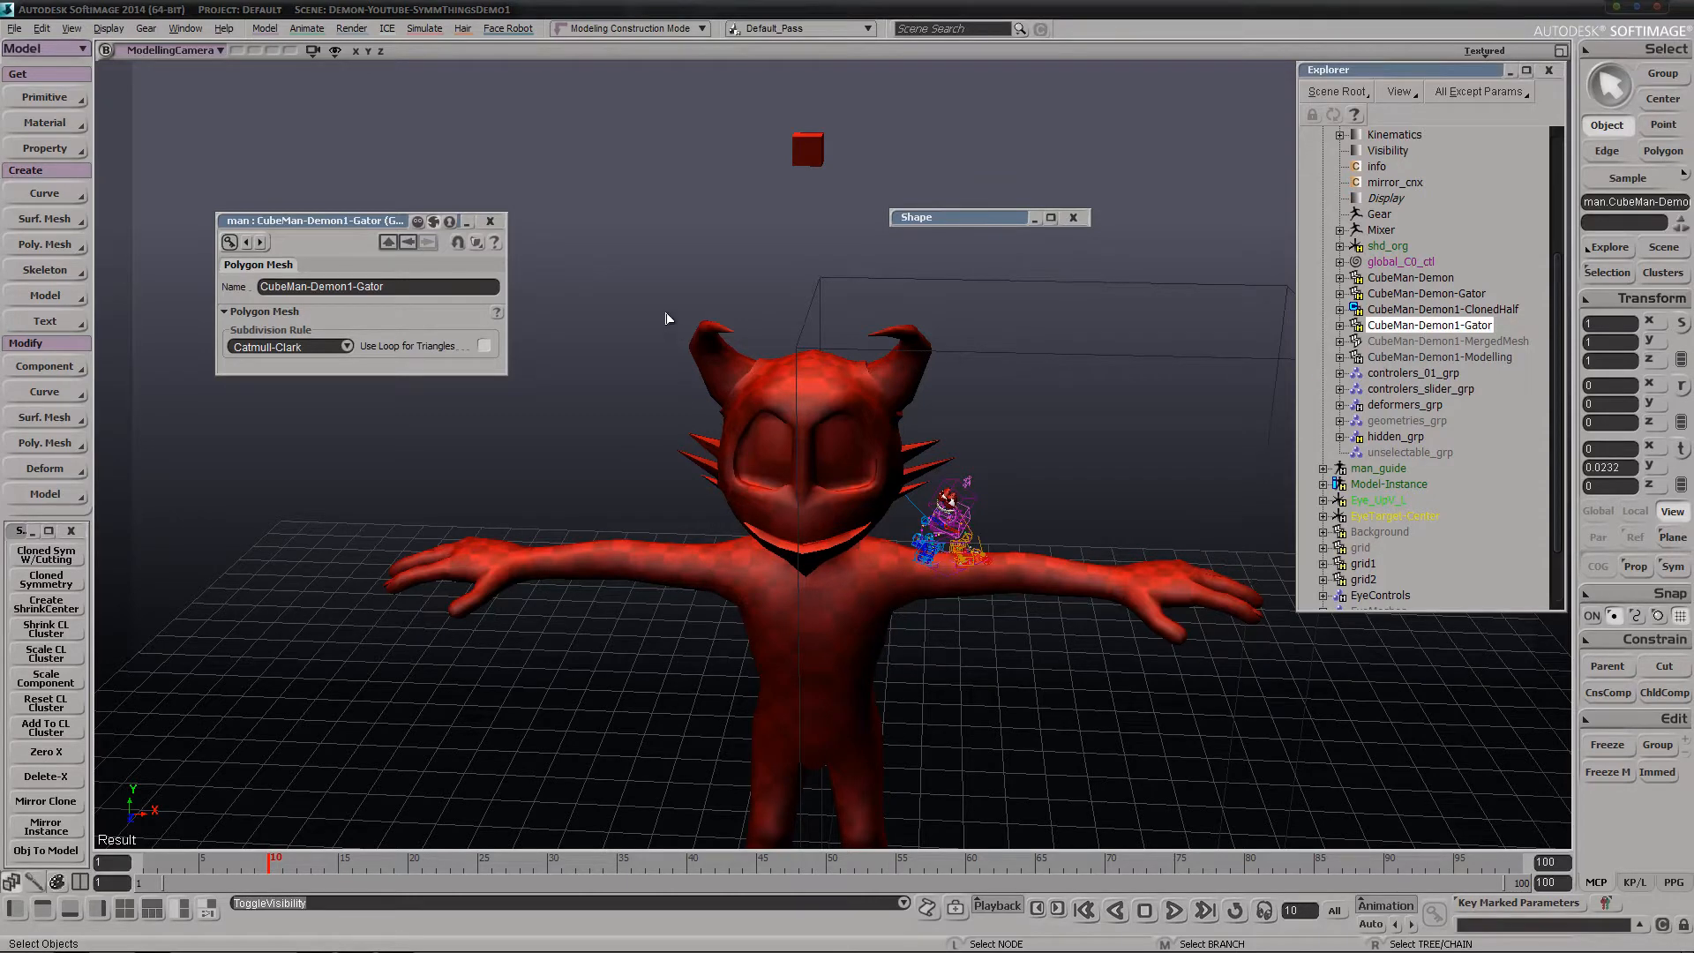
# Select the subdivision control cube above the demon's head and toggle its subdivision level up and down several times
pyautogui.click(787, 591)
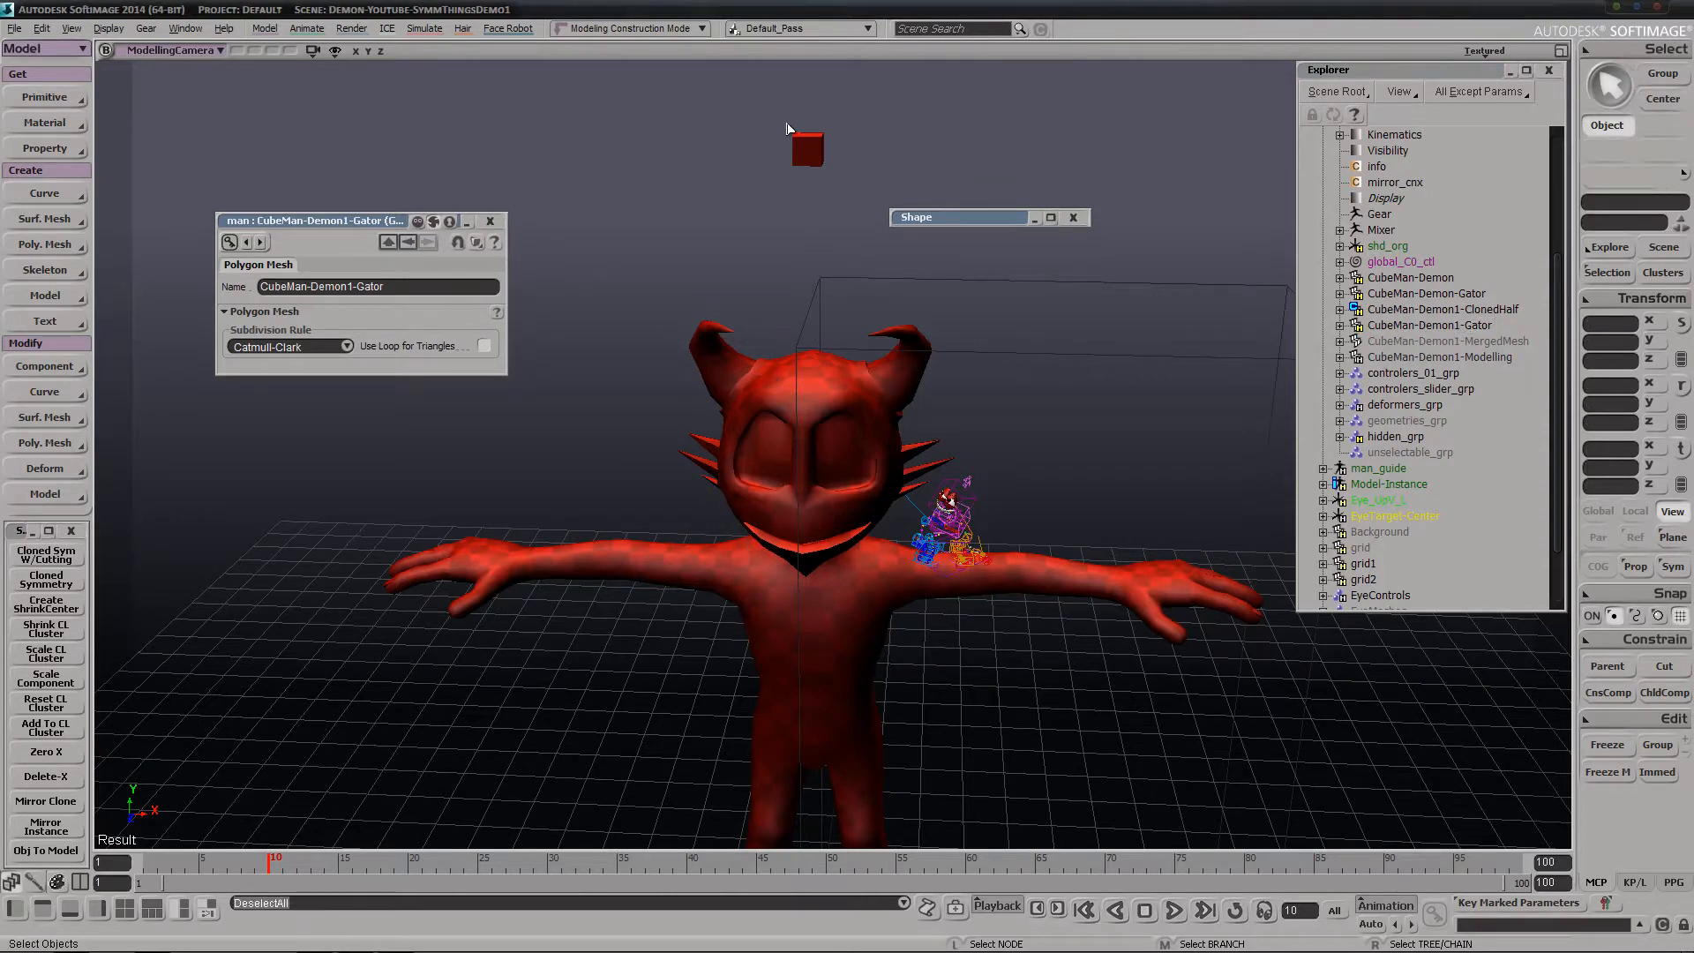
pyautogui.click(805, 146)
pyautogui.press('+')
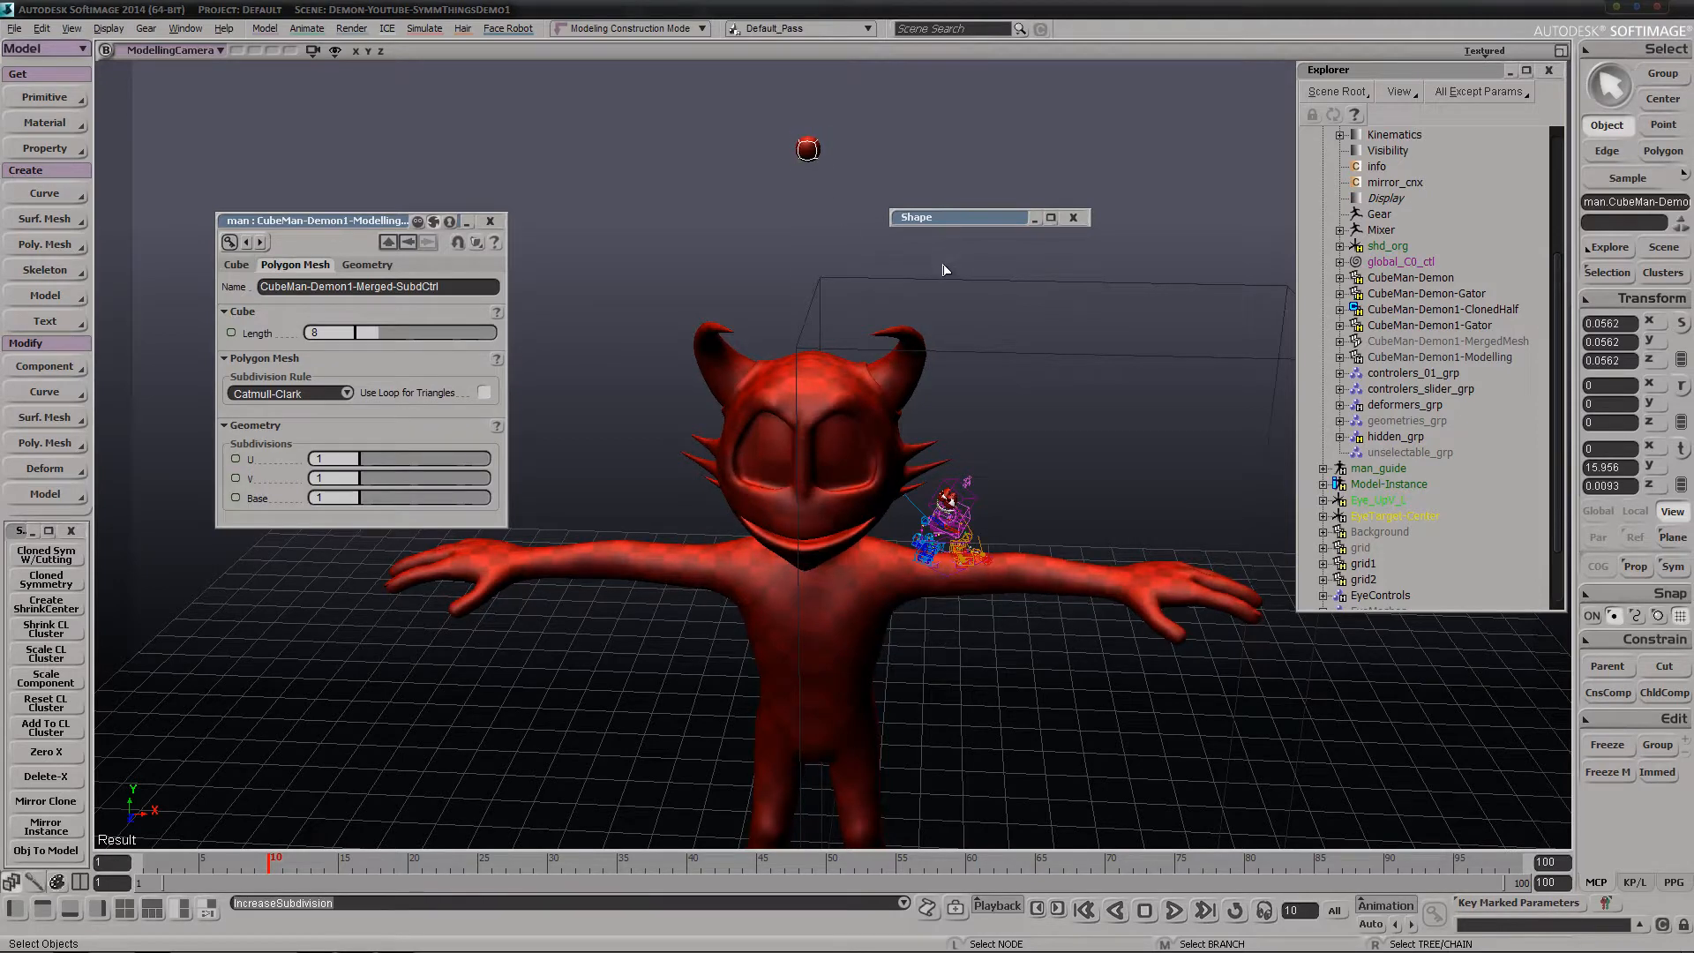
pyautogui.press('-')
pyautogui.press('+')
pyautogui.press('-')
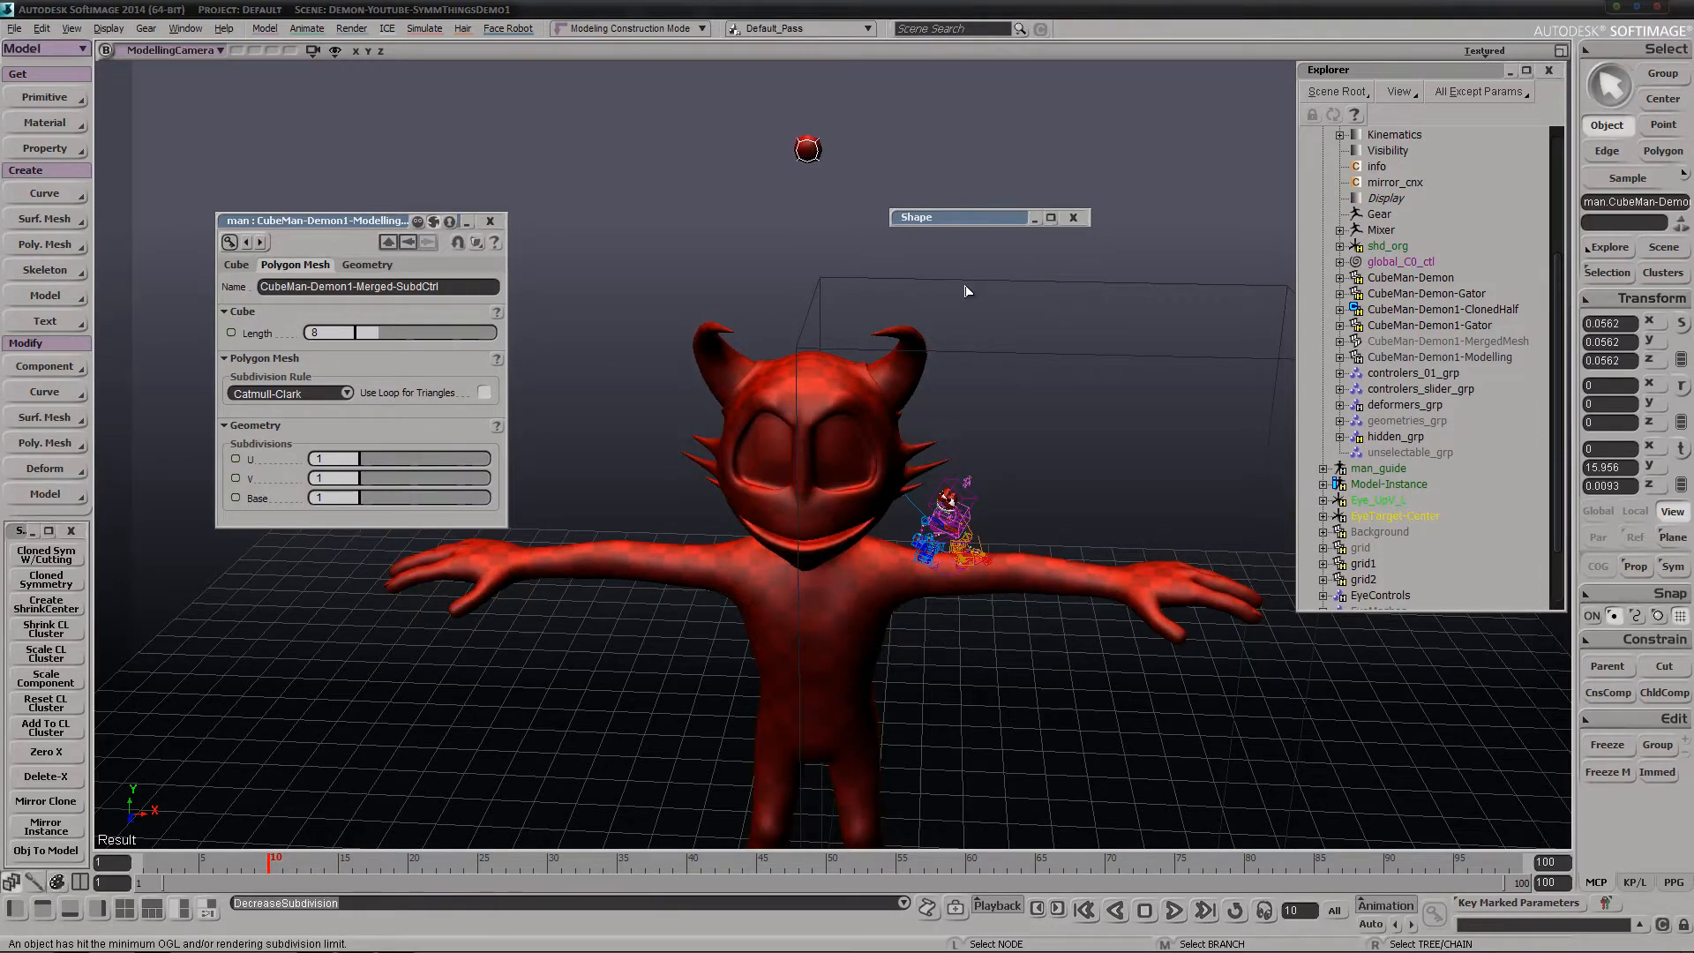
pyautogui.press('7')
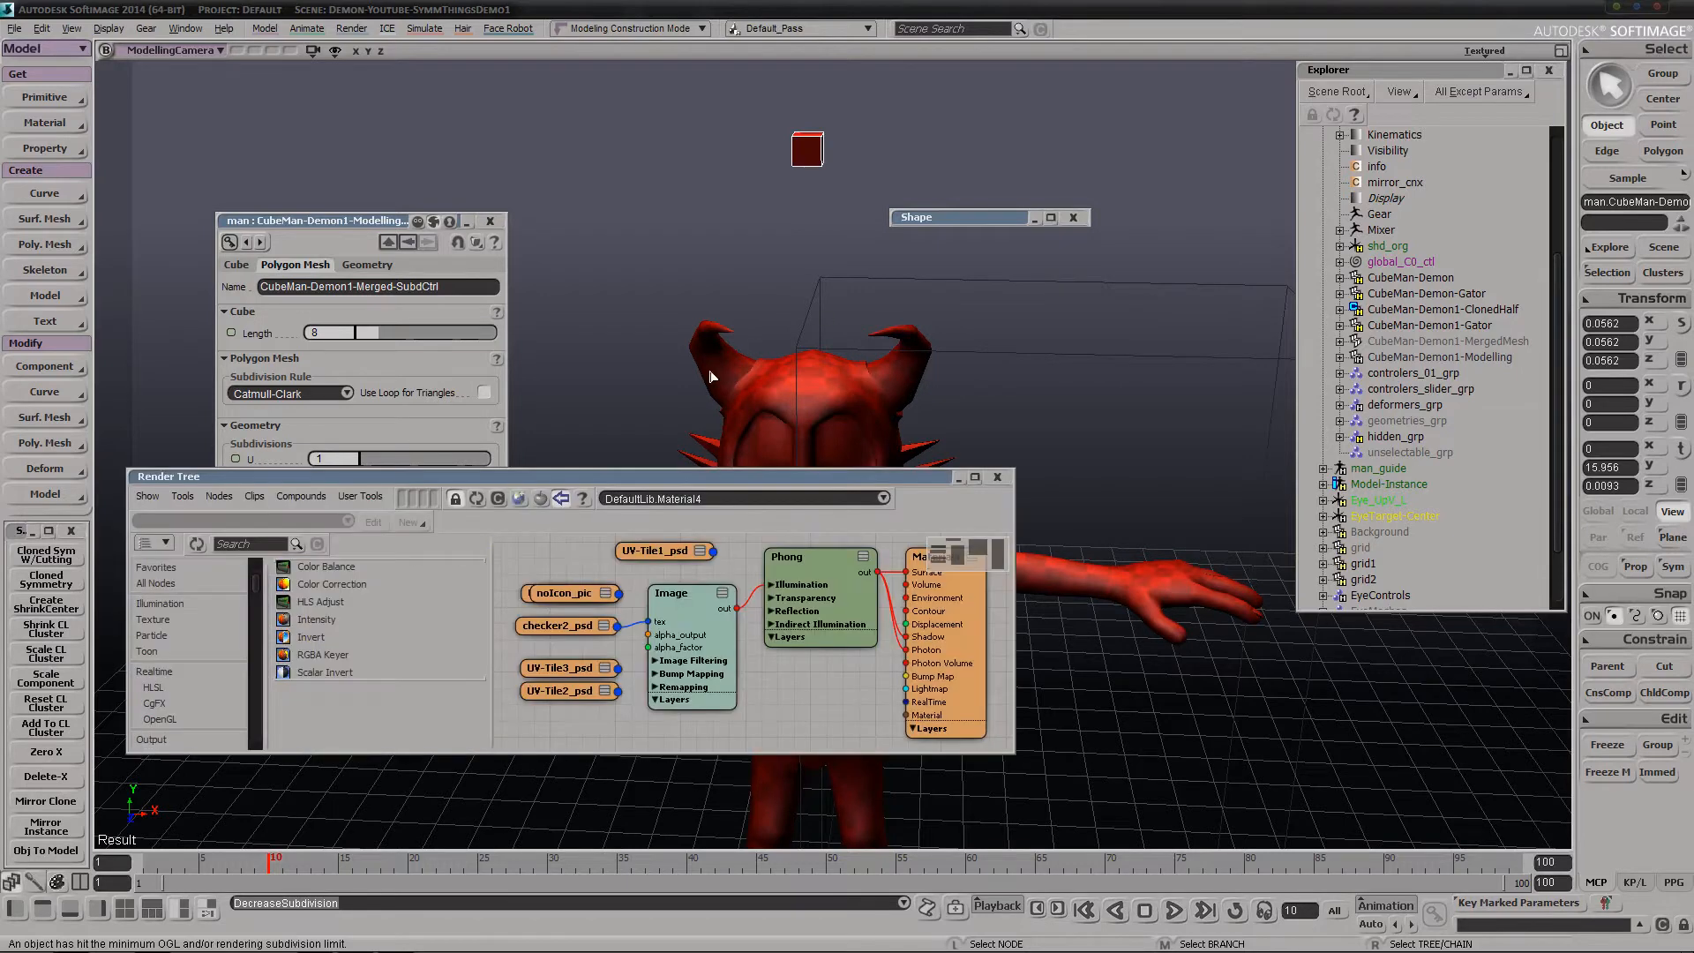
pyautogui.click(999, 482)
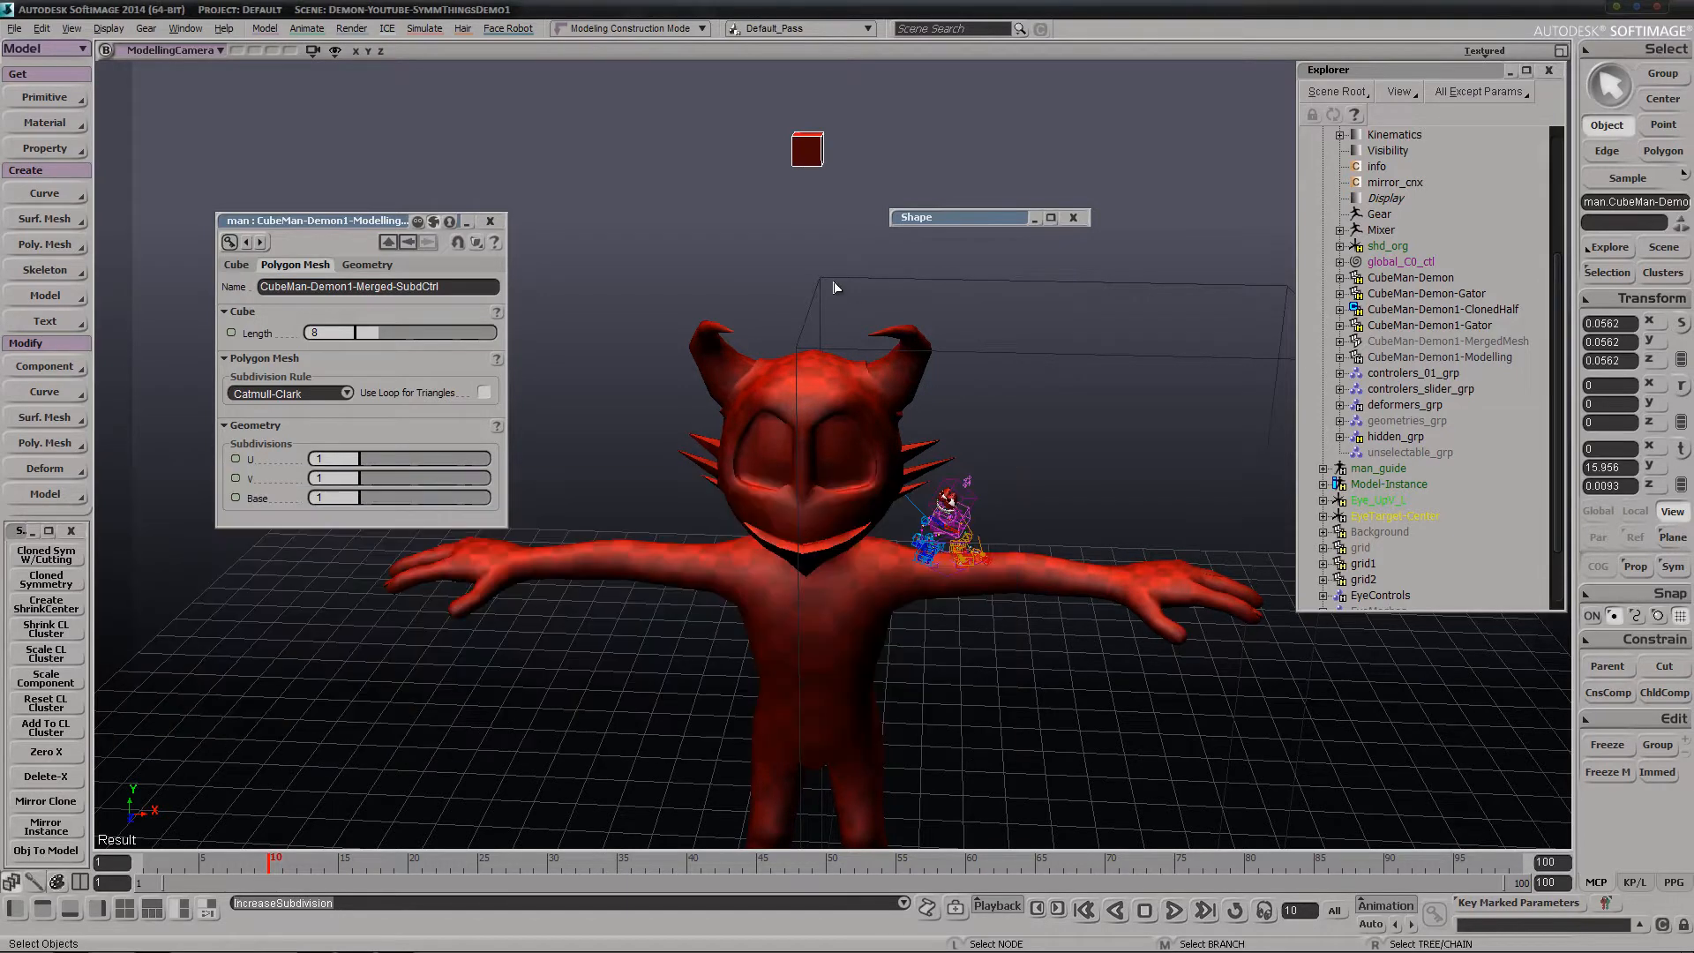
pyautogui.press('+')
pyautogui.press('-')
pyautogui.press('+')
pyautogui.press('-')
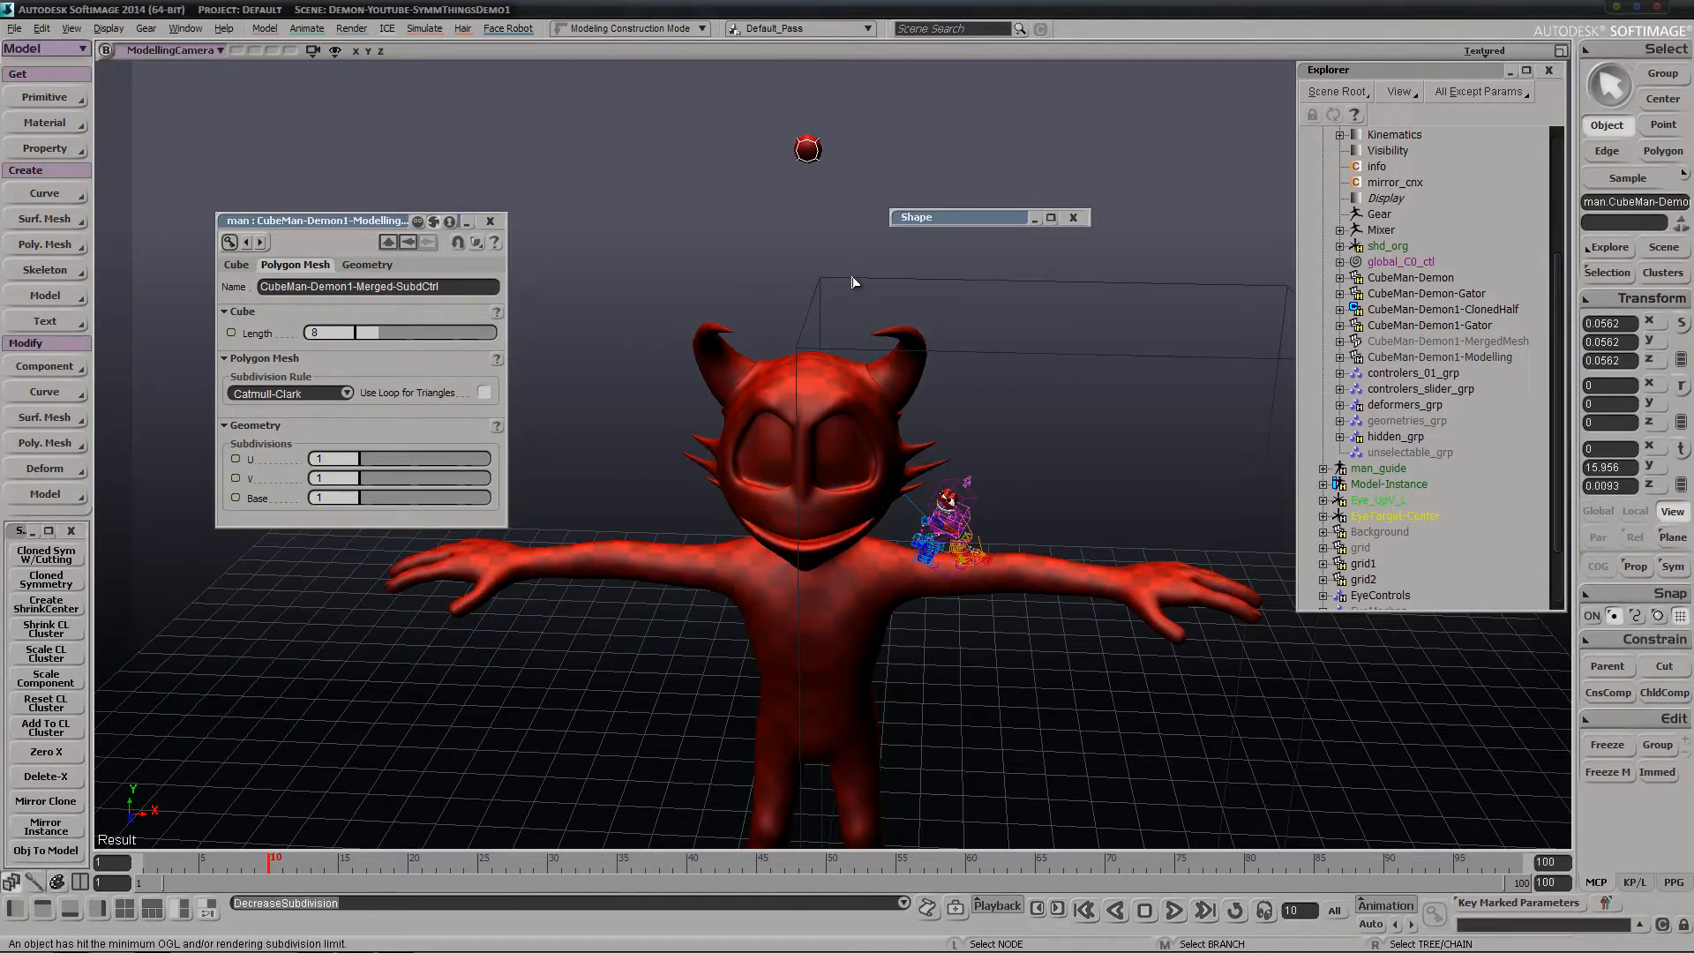
pyautogui.press('-')
# Examine the demon with its lowered subdivision level from several angles and distances
pyautogui.press('s')
pyautogui.moveTo(827, 276); pyautogui.dragTo(1059, 367, button='right')
pyautogui.moveTo(1059, 367); pyautogui.dragTo(844, 442, button='middle')
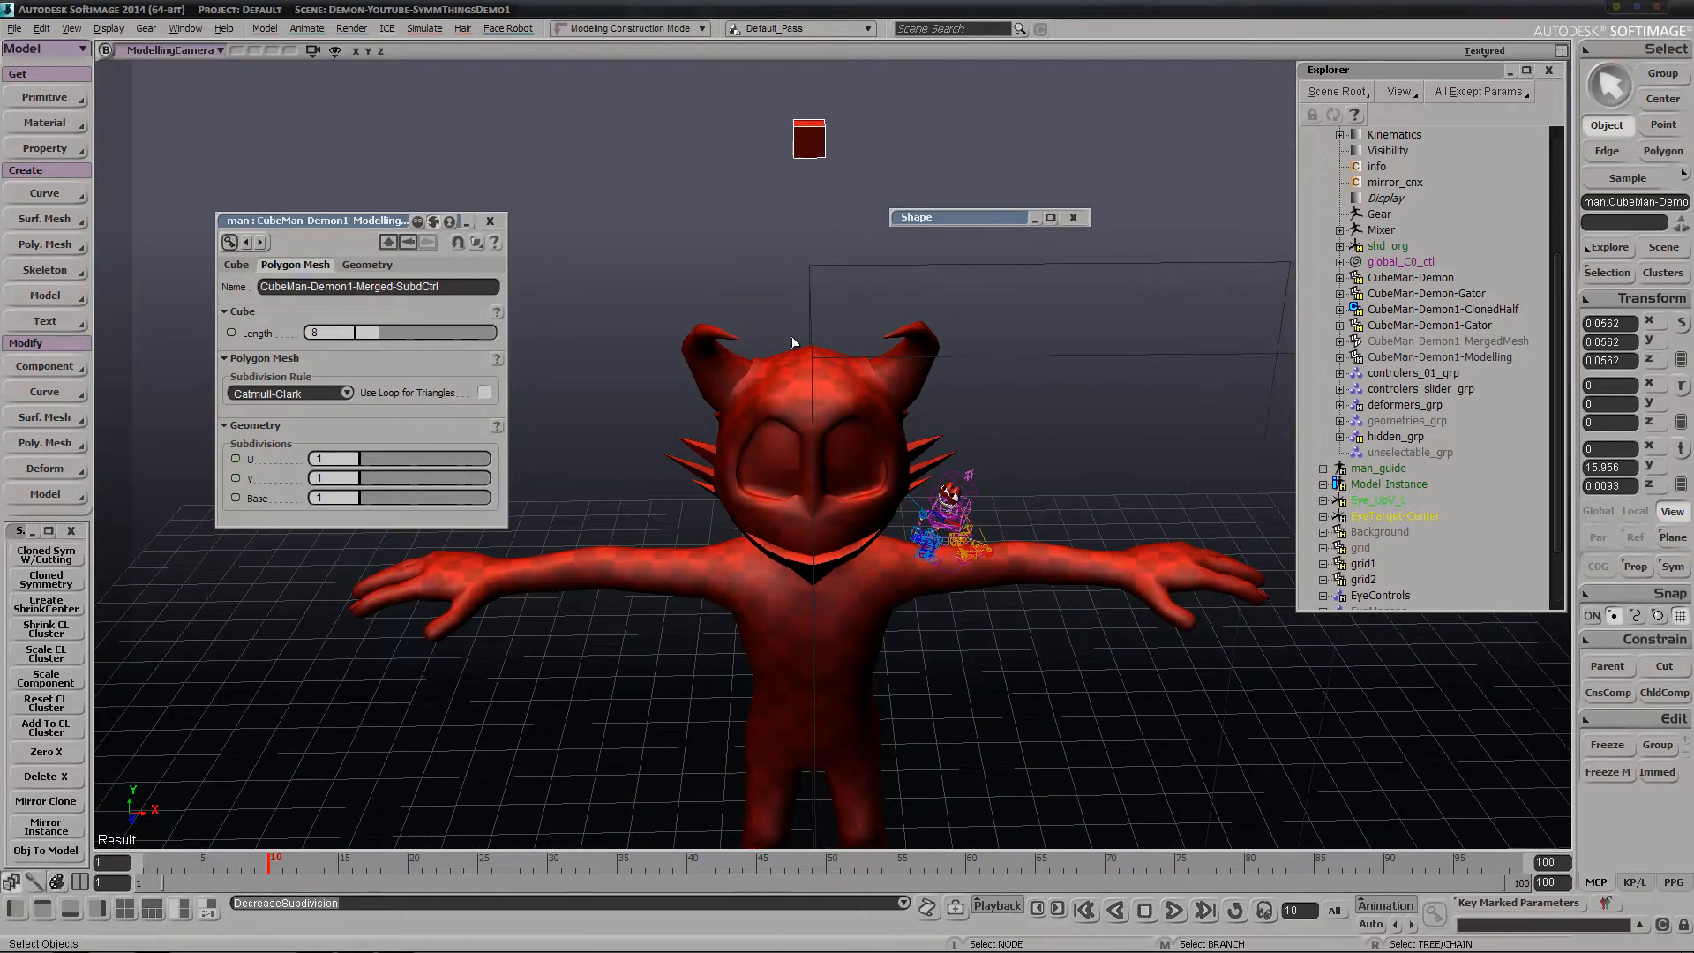
pyautogui.press('s')
pyautogui.moveTo(791, 340); pyautogui.dragTo(735, 430, button='right')
pyautogui.press('s')
pyautogui.moveTo(703, 469); pyautogui.dragTo(900, 261, button='middle')
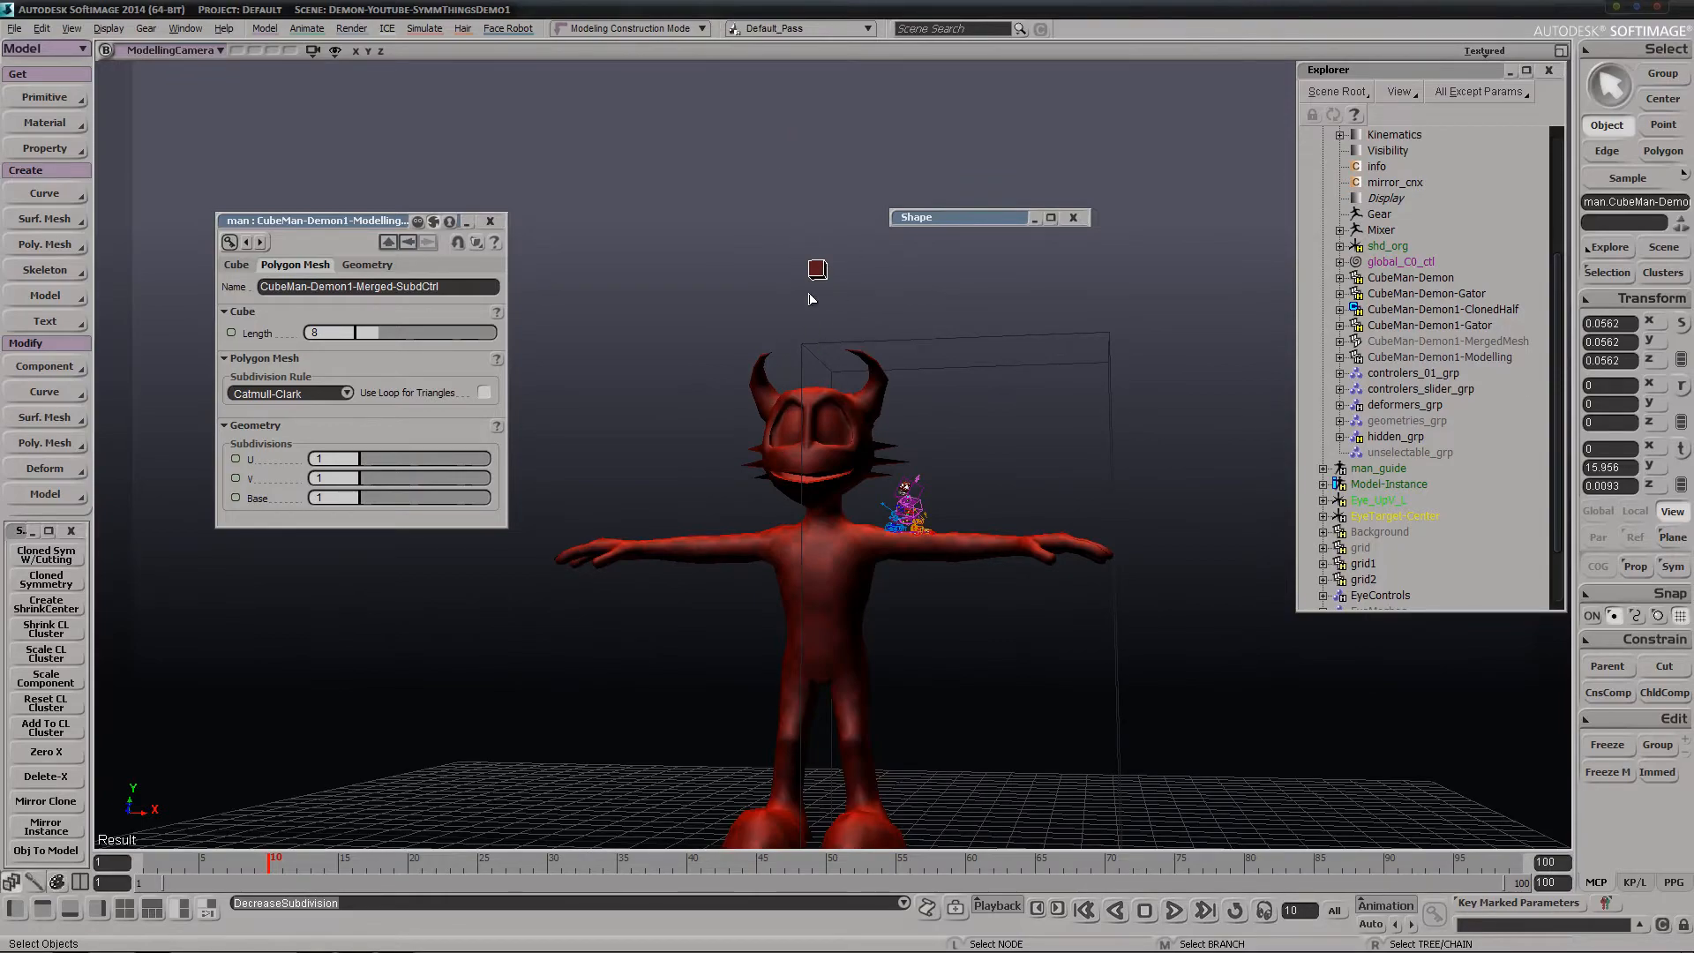
pyautogui.moveTo(813, 299); pyautogui.dragTo(824, 340, button='right')
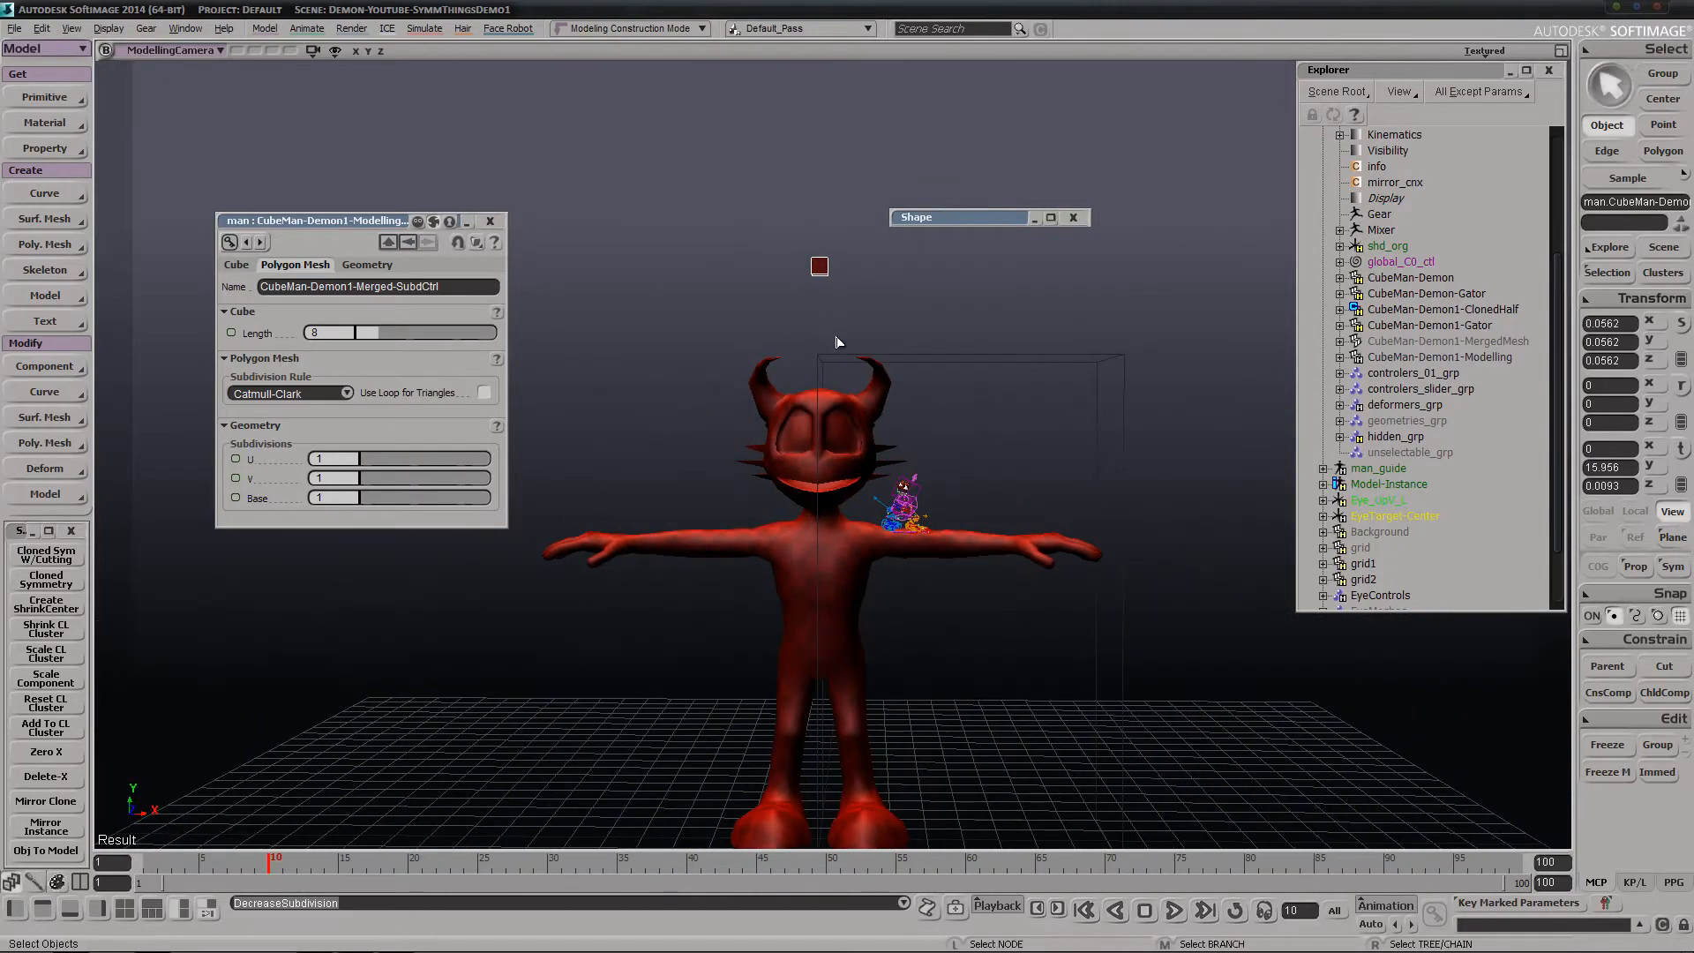
# Raise the control cube's subdivision by one level and go to frame 1 of the timeline
pyautogui.press('+')
pyautogui.press('s')
pyautogui.moveTo(1161, 261); pyautogui.dragTo(816, 381, button='middle')
pyautogui.click(142, 864)
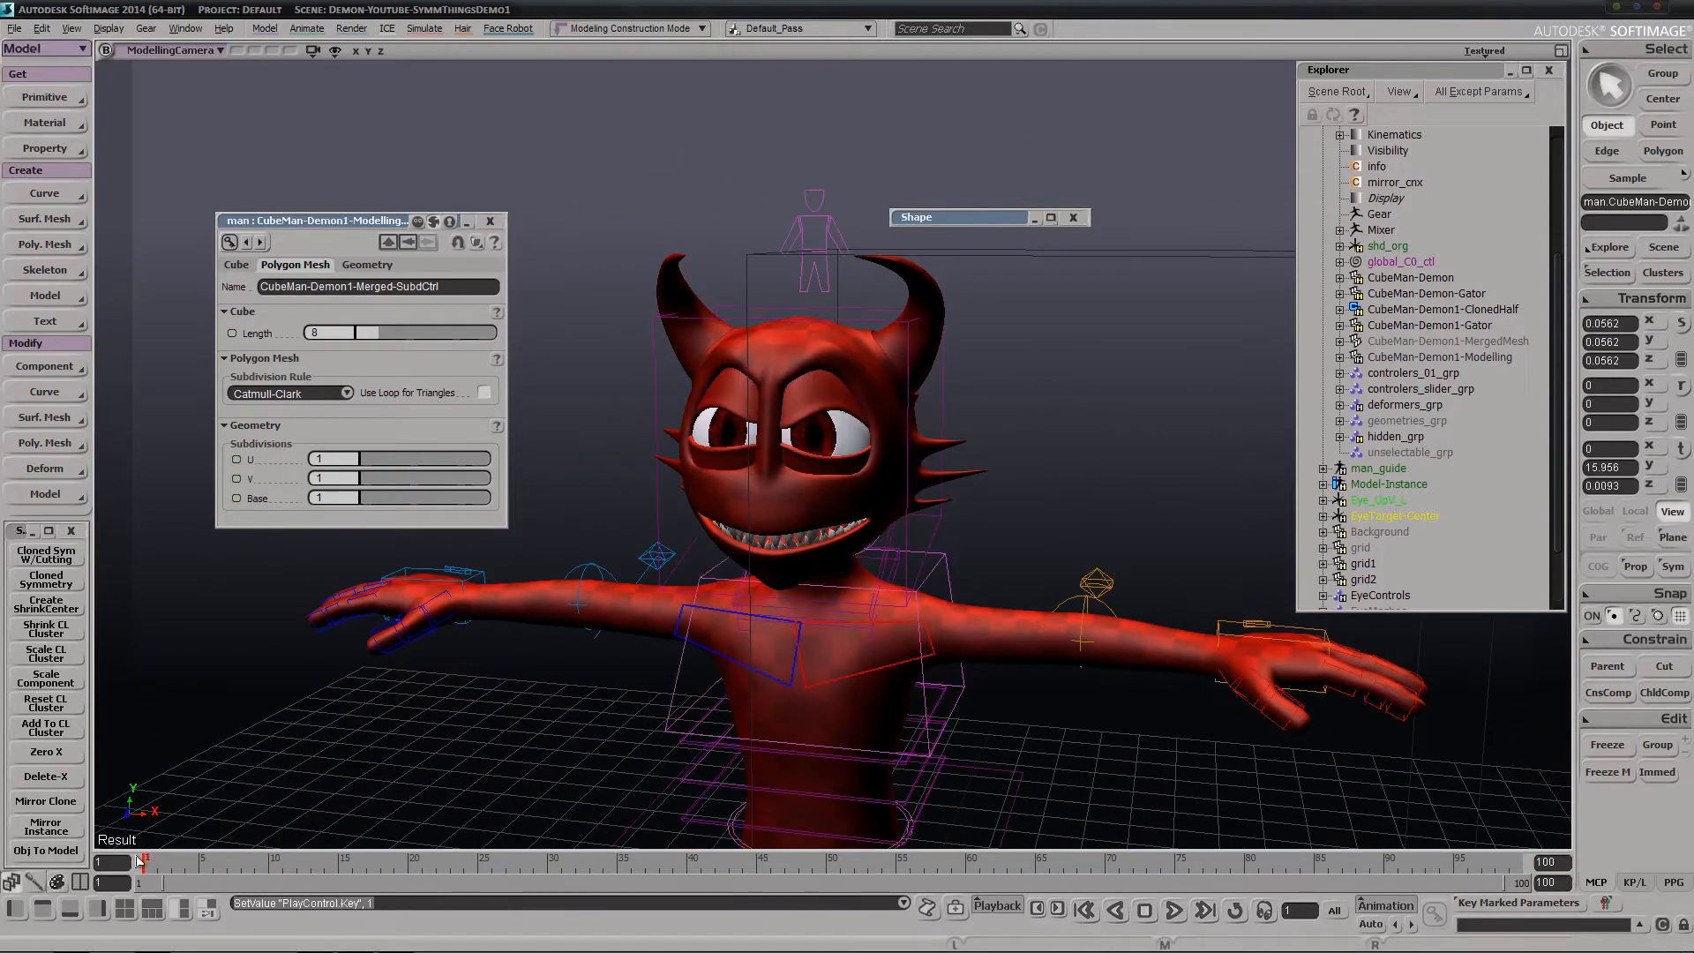
# Select CubeMan-Demon1-Modelling and run Cloned Symmetry on it
pyautogui.press('s')
pyautogui.moveTo(586, 575); pyautogui.dragTo(800, 286, button='middle')
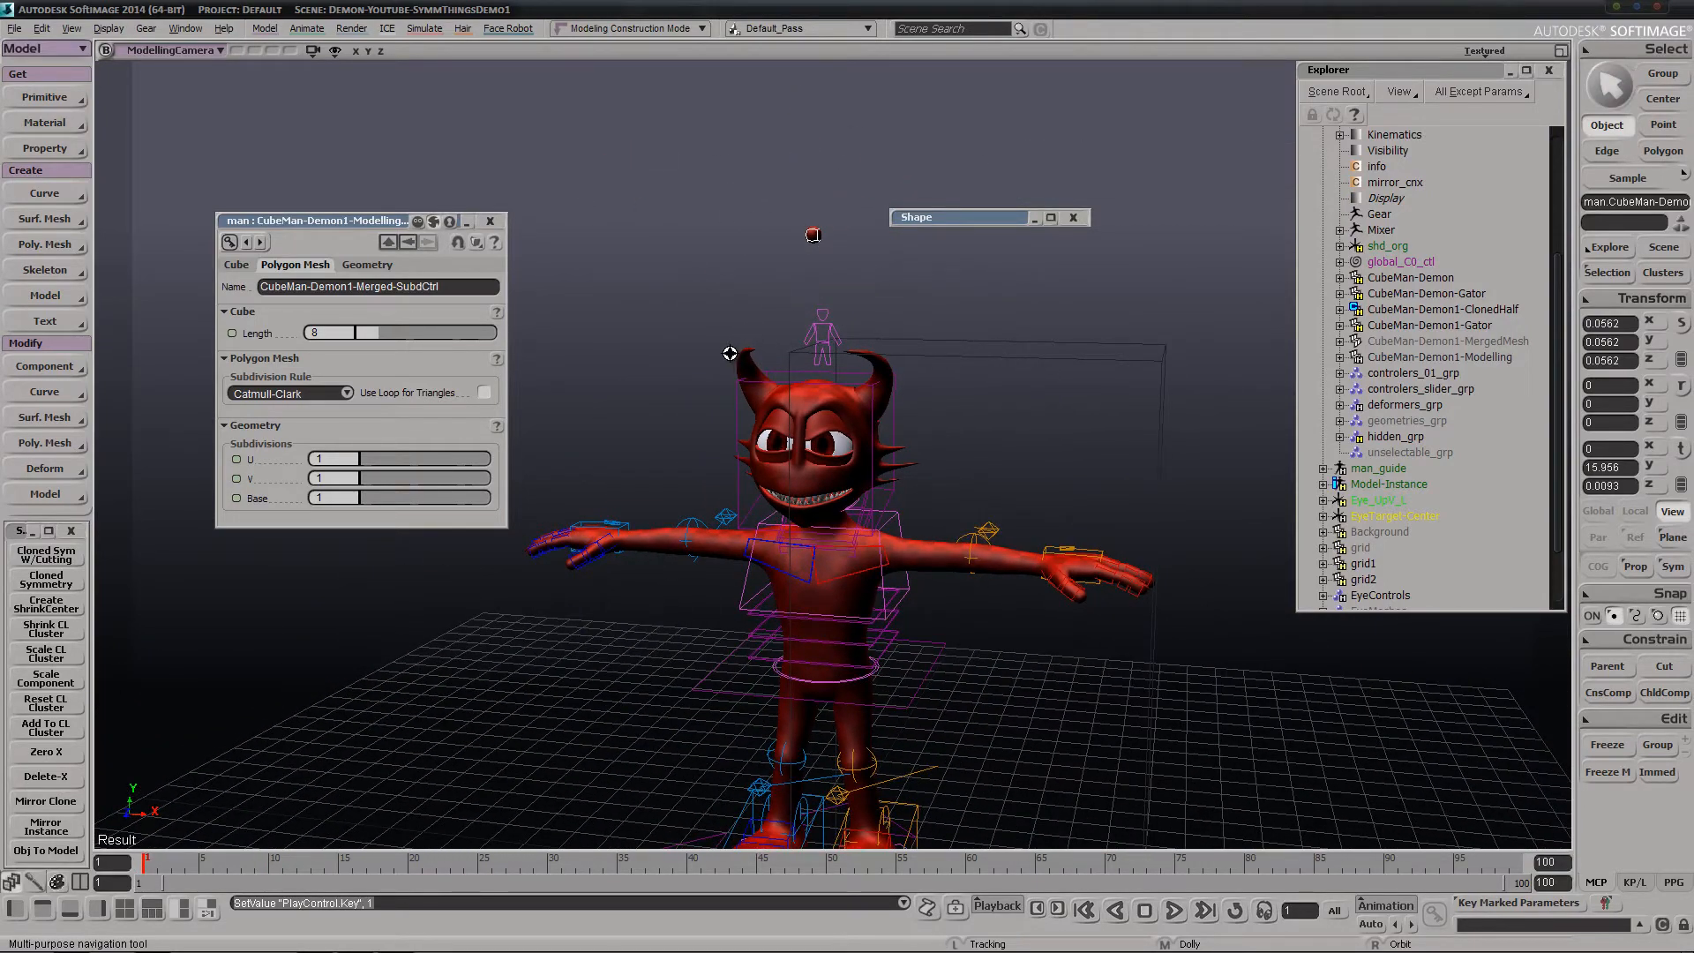
pyautogui.press('space')
pyautogui.moveTo(946, 317); pyautogui.dragTo(1079, 420)
pyautogui.press('s')
pyautogui.moveTo(822, 522); pyautogui.dragTo(851, 415, button='right')
pyautogui.press('space')
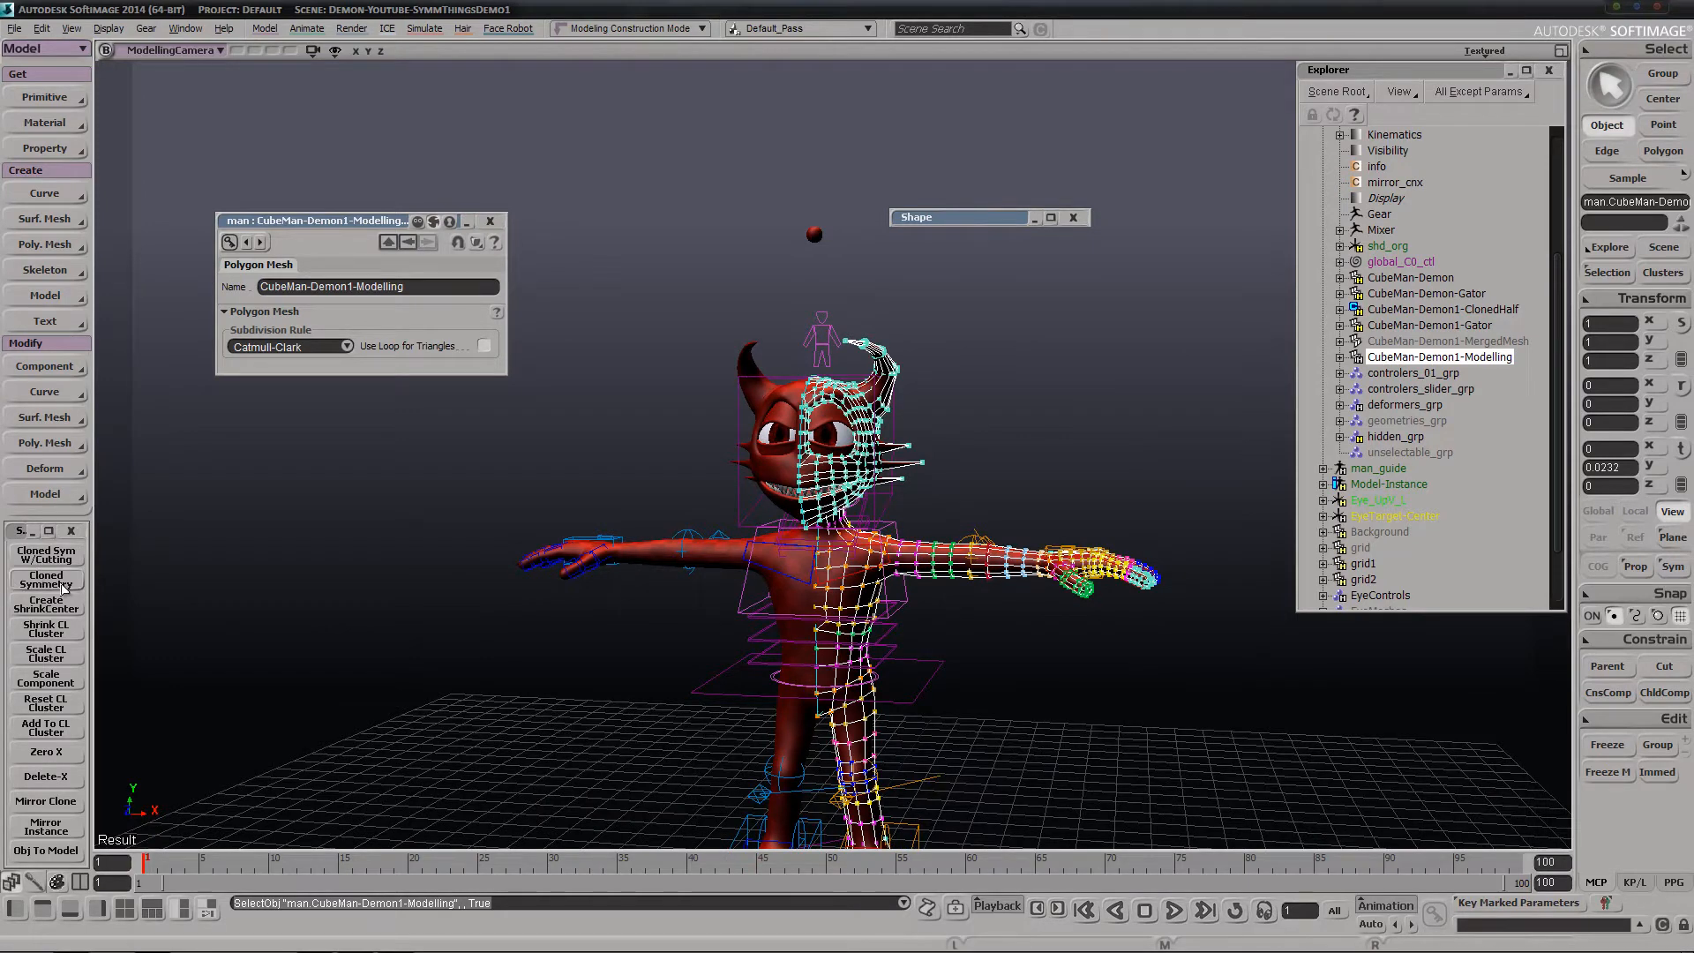
pyautogui.click(53, 583)
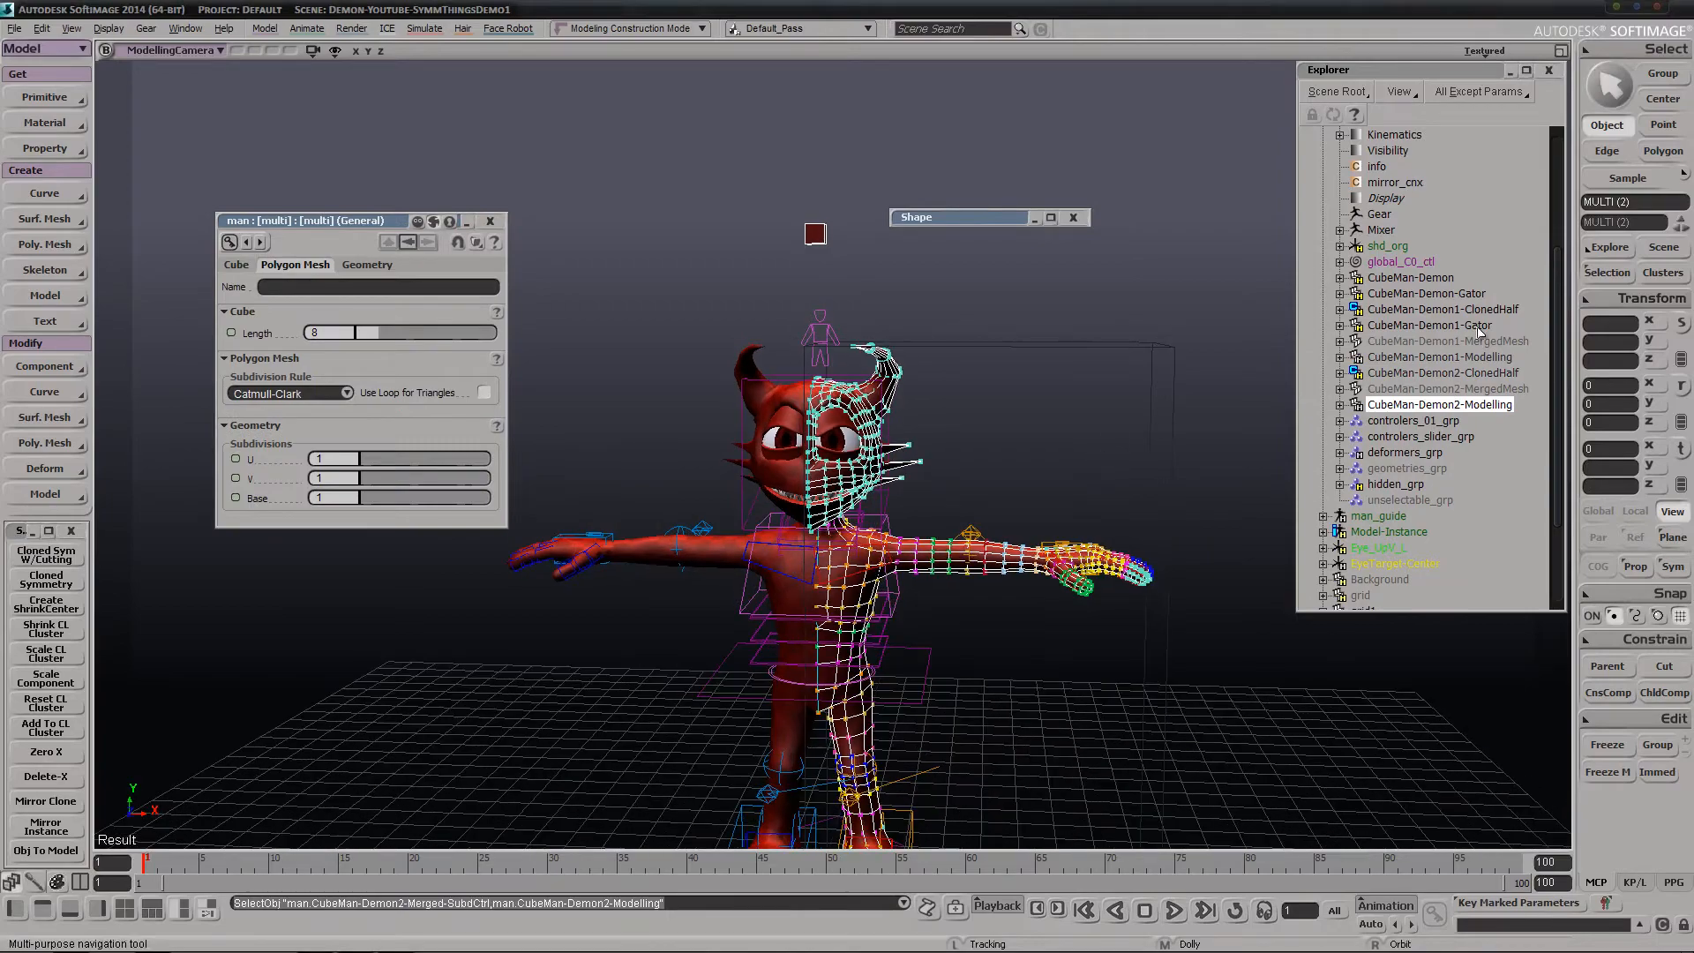
# Move CubeMan-Demon2-Modelling and its subdivision control cube away from the rigged demon by about 7.47 in X, 5.17 in Y and -1.40 in Z
pyautogui.press('v')
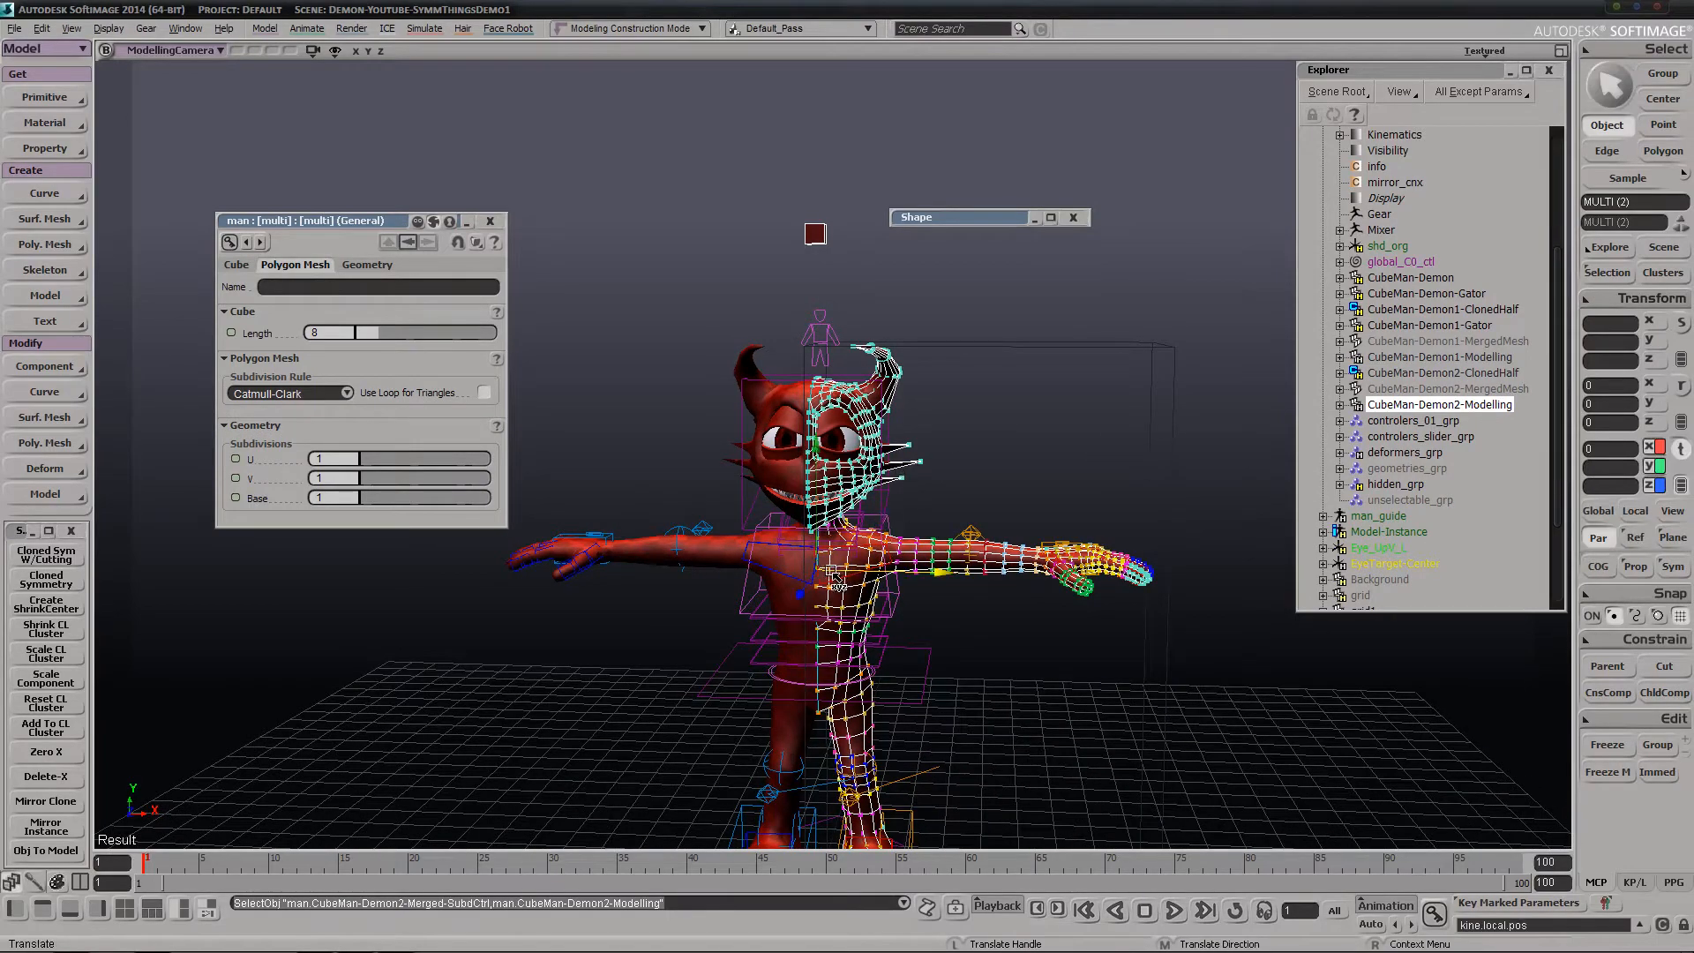
pyautogui.moveTo(847, 569)
pyautogui.mouseDown()
pyautogui.moveTo(1057, 496)
pyautogui.moveTo(1139, 357)
pyautogui.mouseUp()
pyautogui.press('s')
pyautogui.moveTo(1138, 358); pyautogui.dragTo(1092, 363, button='middle')
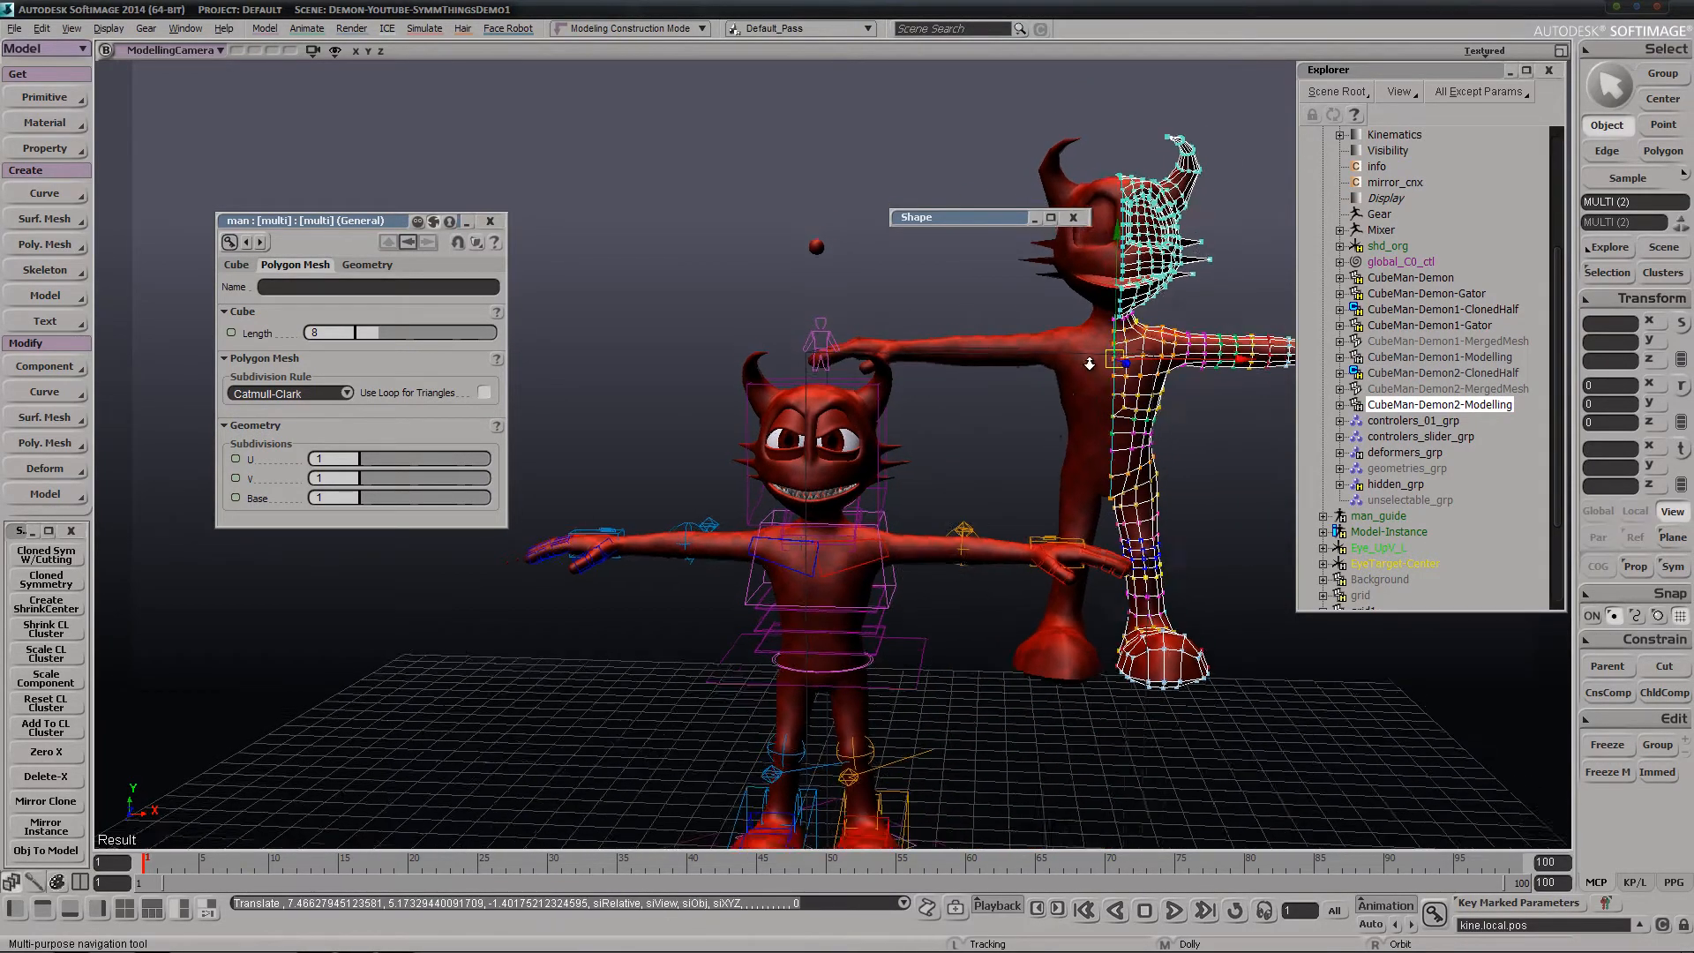
pyautogui.moveTo(1092, 362); pyautogui.dragTo(1093, 444)
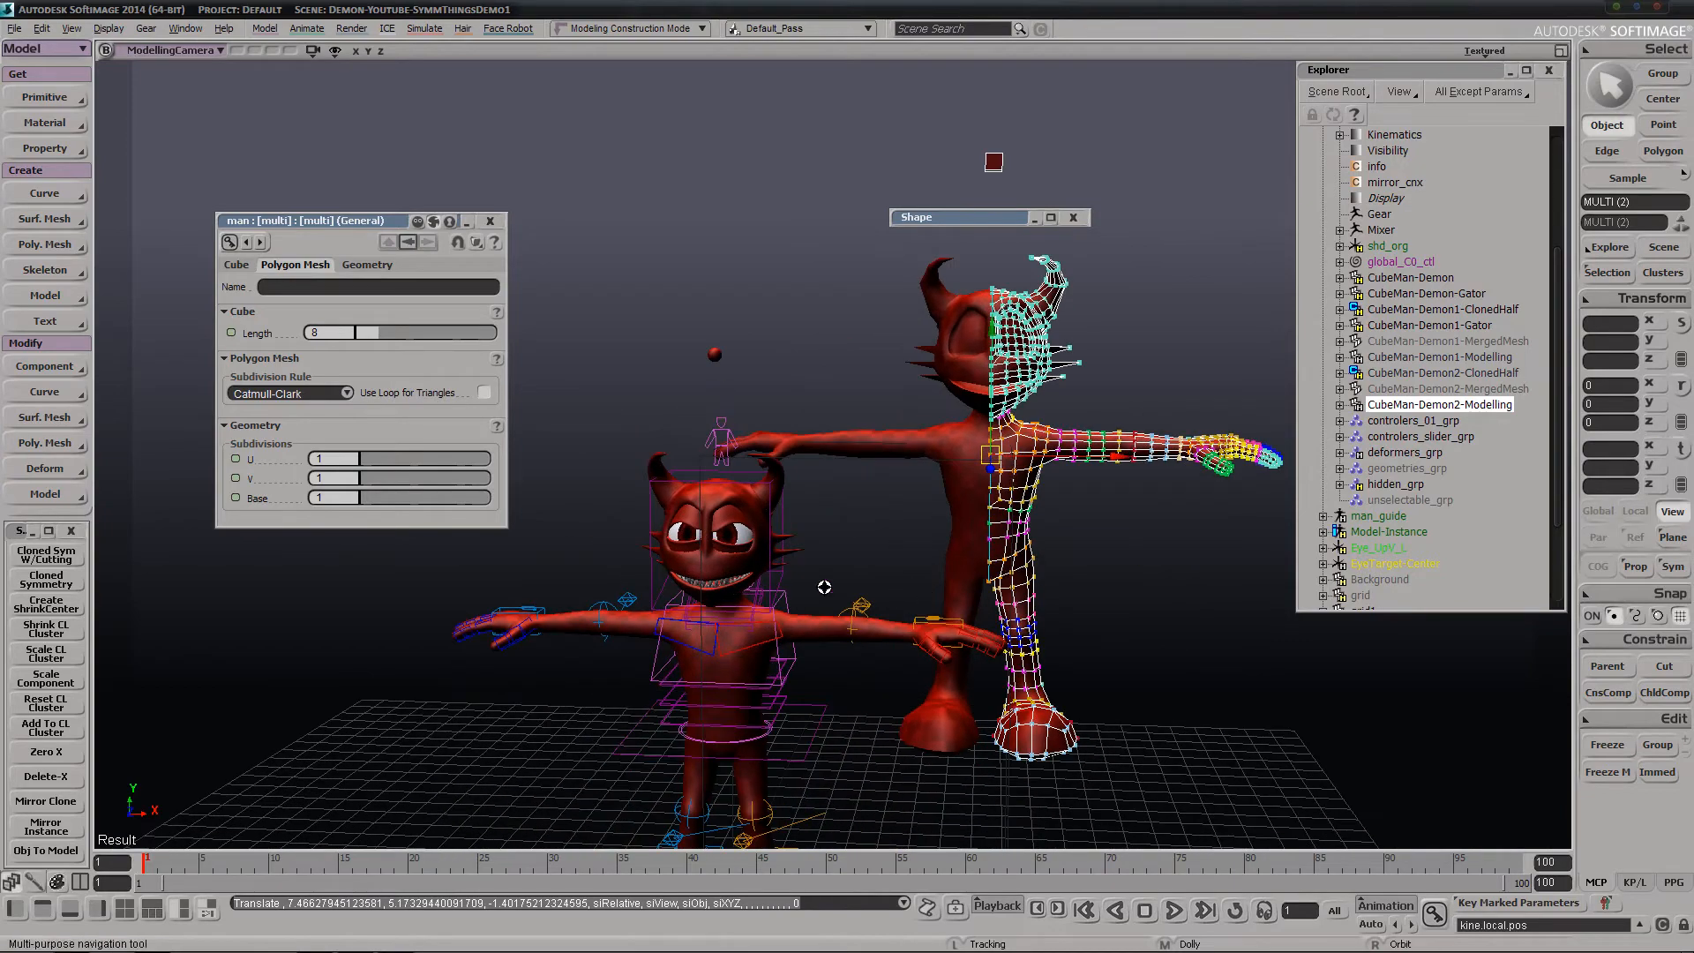
pyautogui.press('s')
pyautogui.moveTo(824, 586); pyautogui.dragTo(866, 536, button='right')
pyautogui.moveTo(866, 537); pyautogui.dragTo(840, 576, button='middle')
pyautogui.press('s')
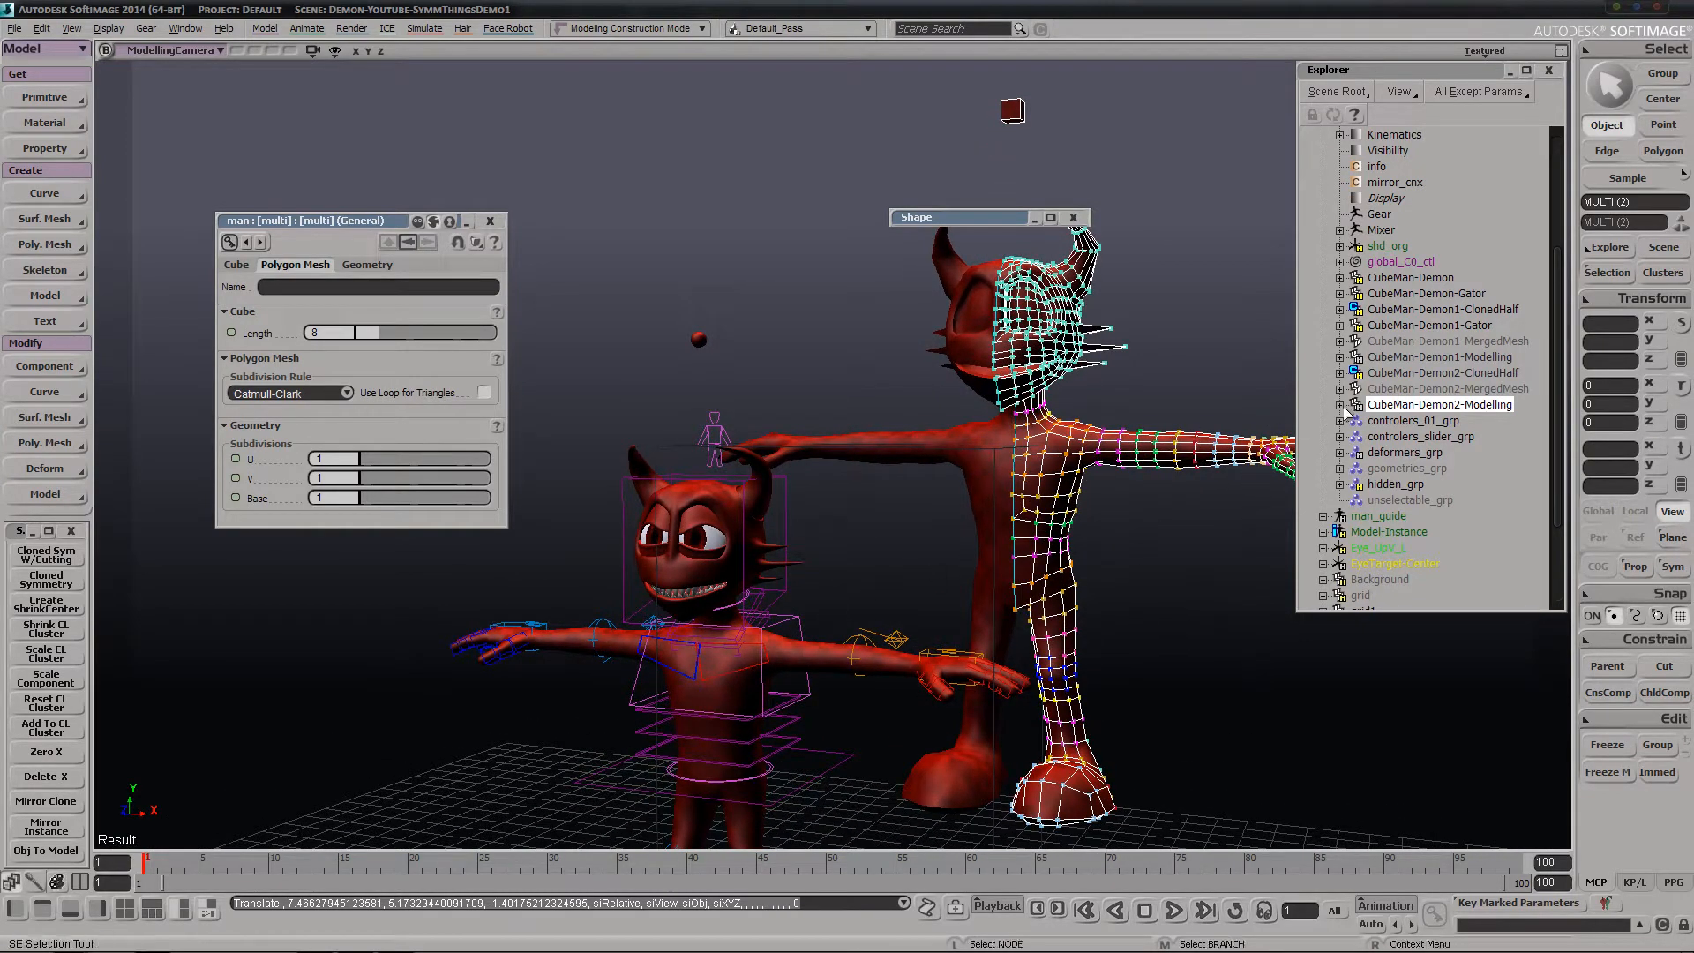
# Select CubeMan-Demon2-MergedMesh and expand its Polygon Mesh, Kinematics and Local Transform branches
pyautogui.click(1450, 392)
pyautogui.click(1339, 389)
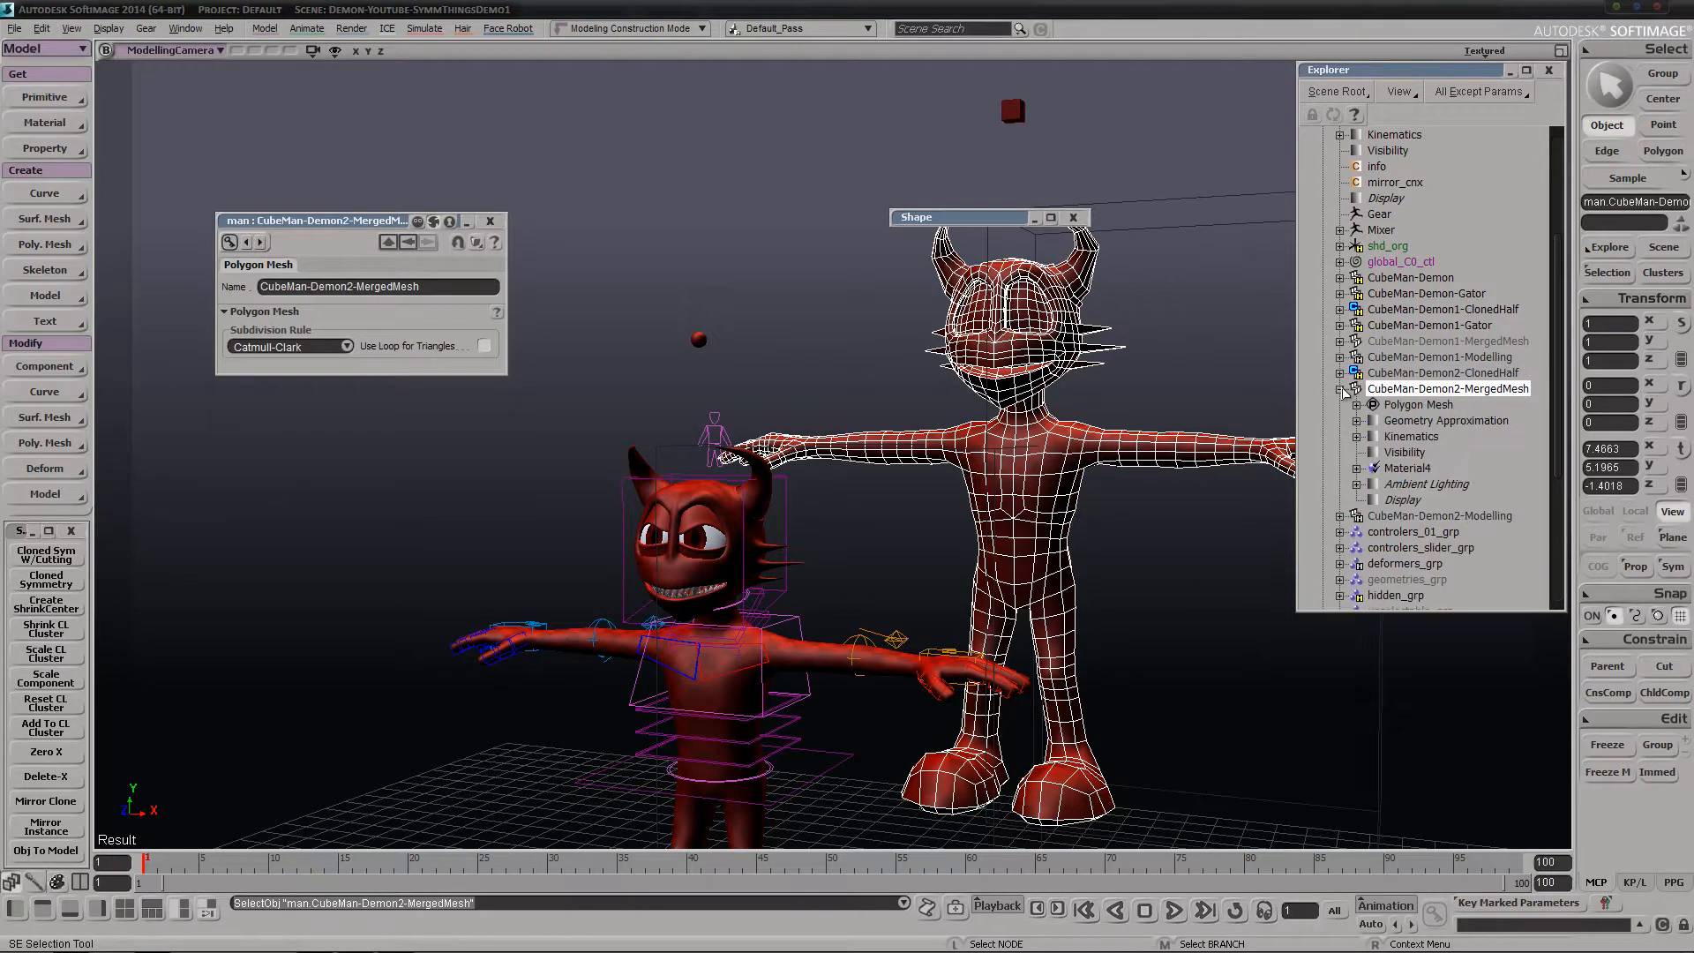
pyautogui.click(1356, 405)
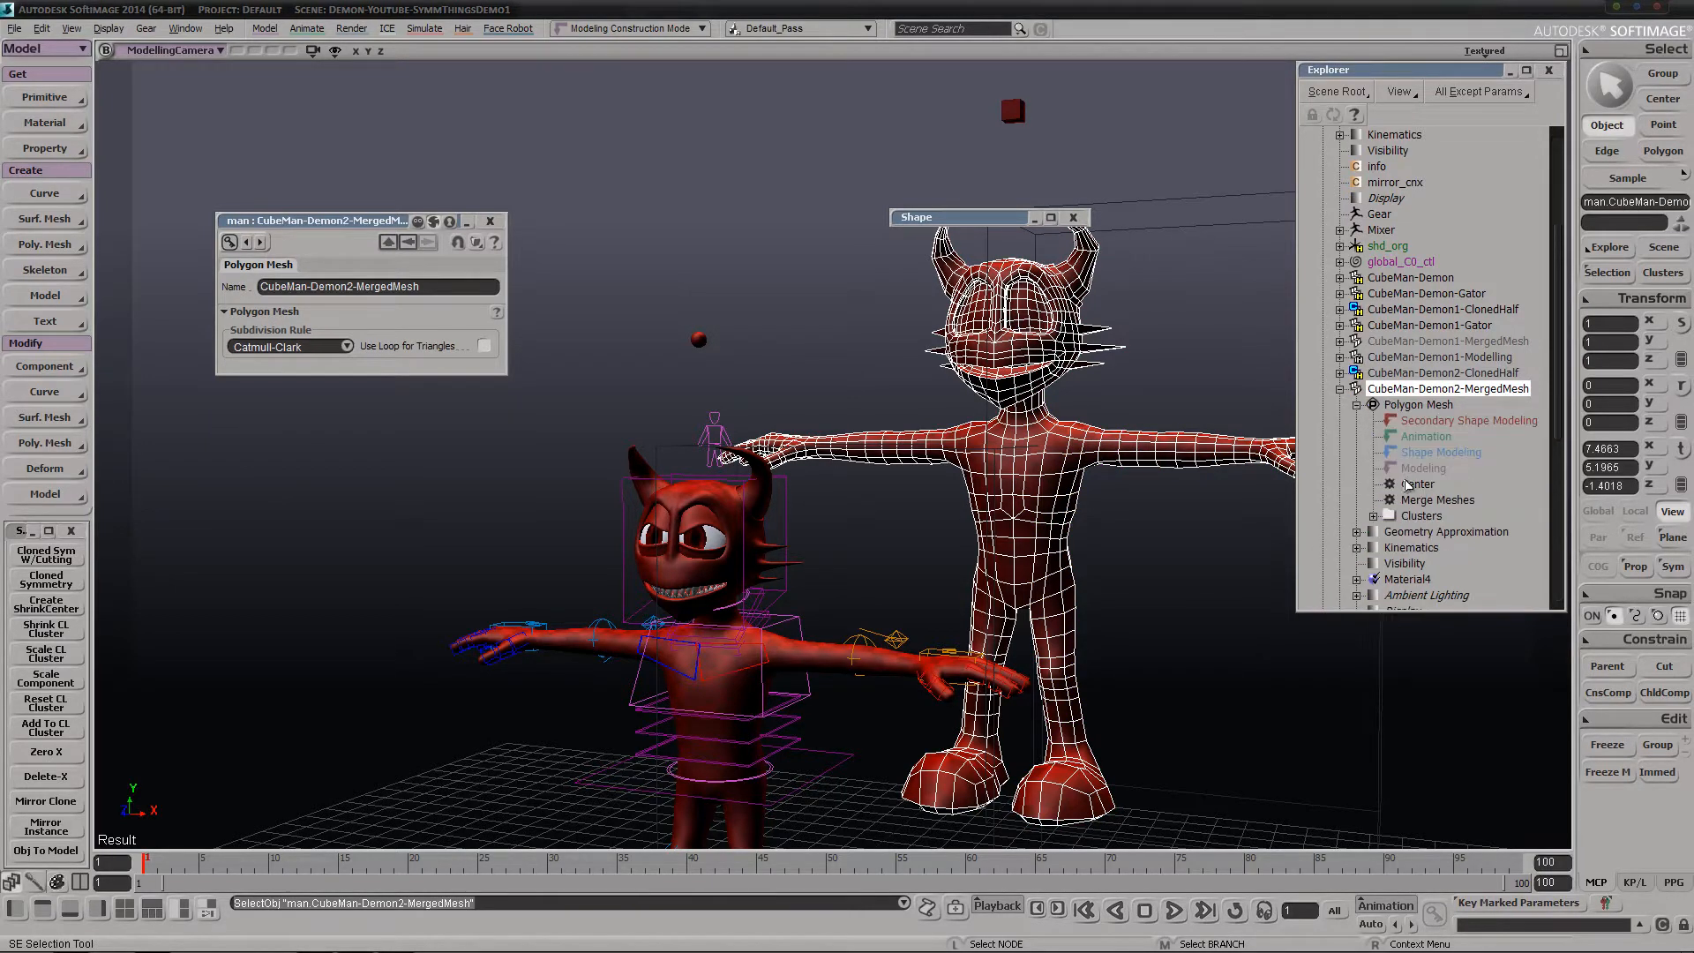
pyautogui.scroll(-2, 1388, 501)
pyautogui.click(1358, 453)
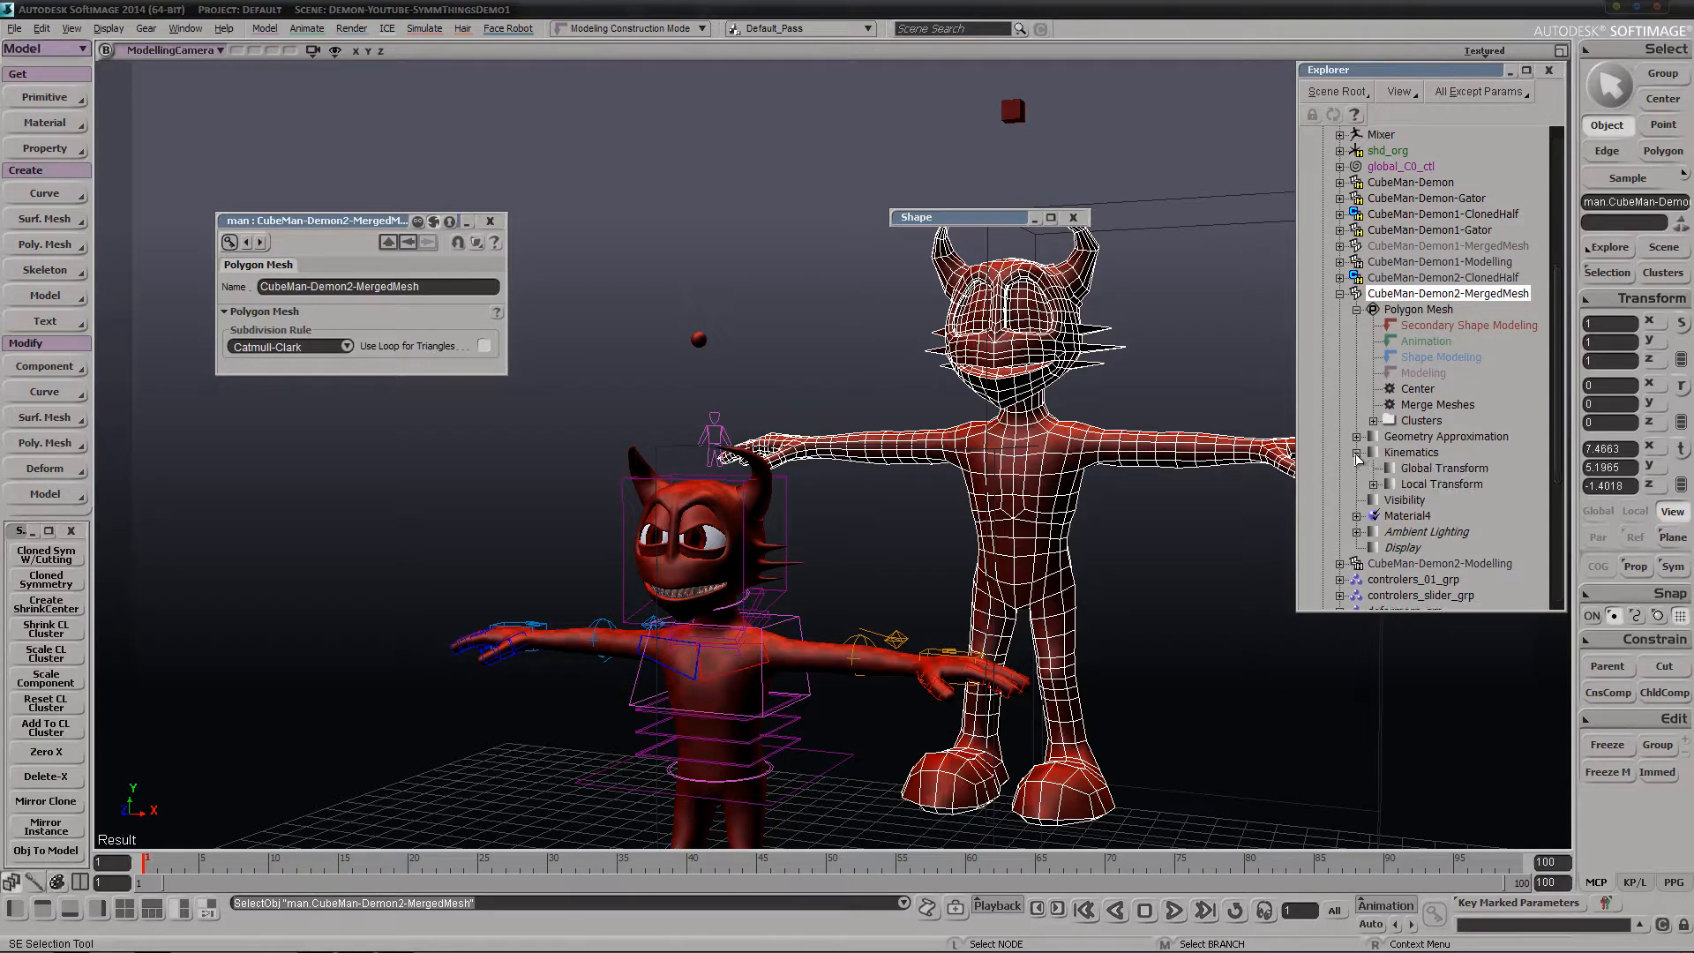
pyautogui.click(1373, 484)
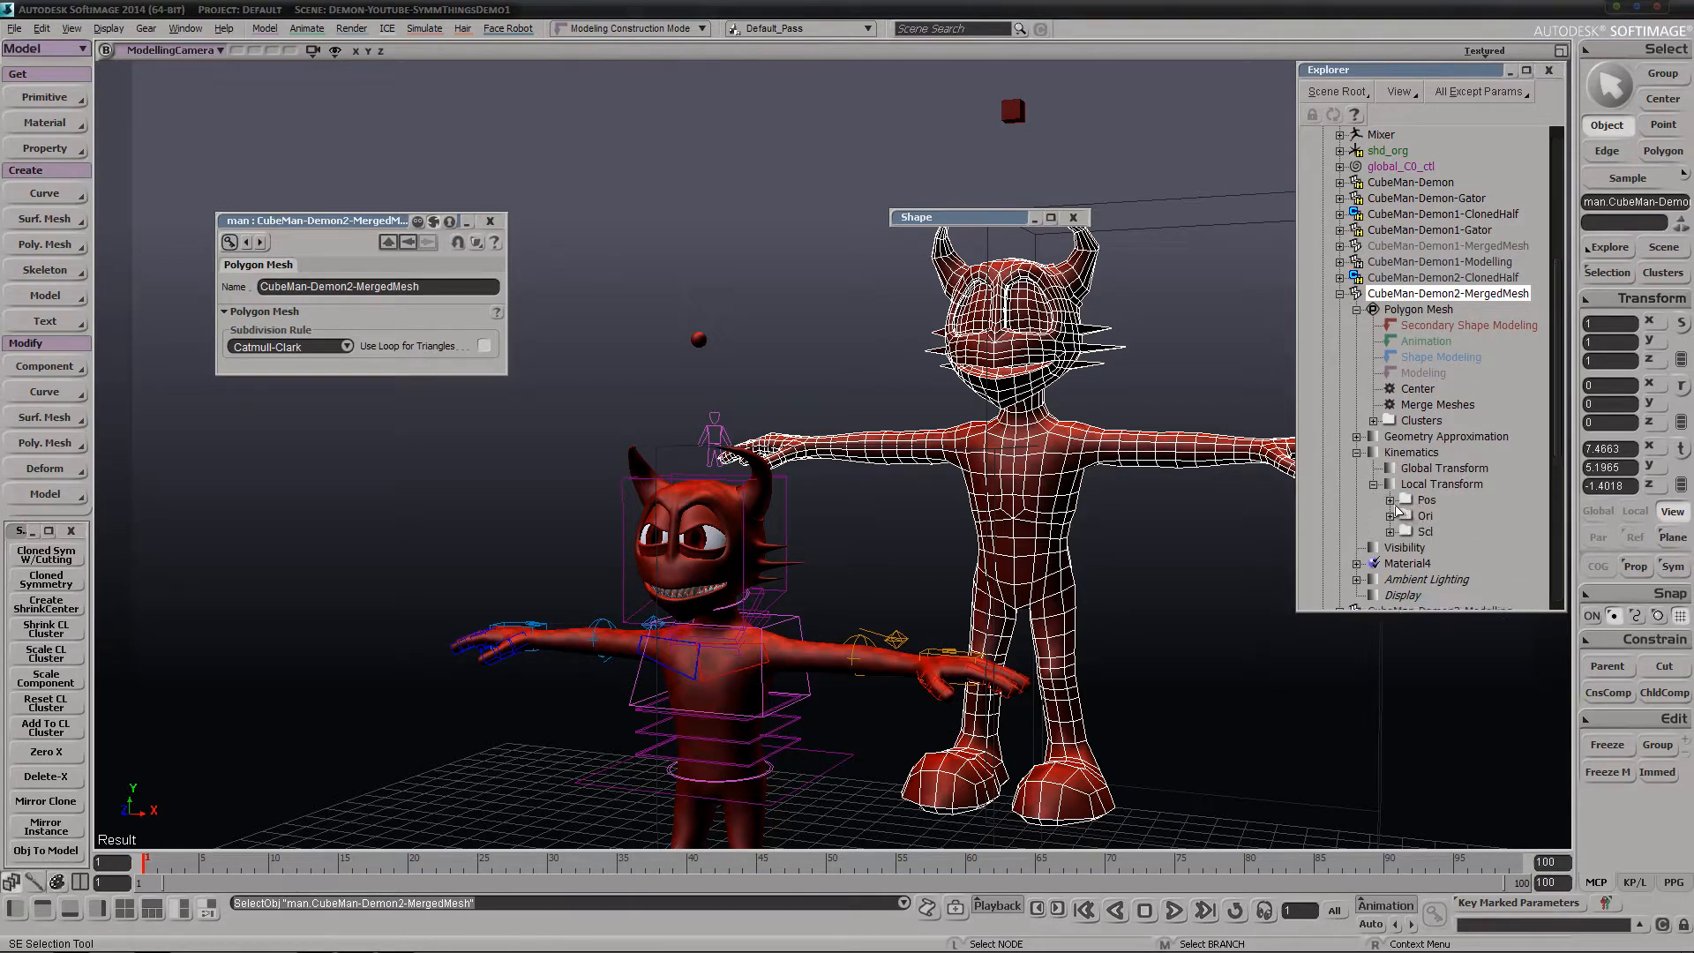
# Inspect the expression driving CubeMan-Demon2-MergedMesh's local X position, then close the Expression Editor
pyautogui.click(1594, 278)
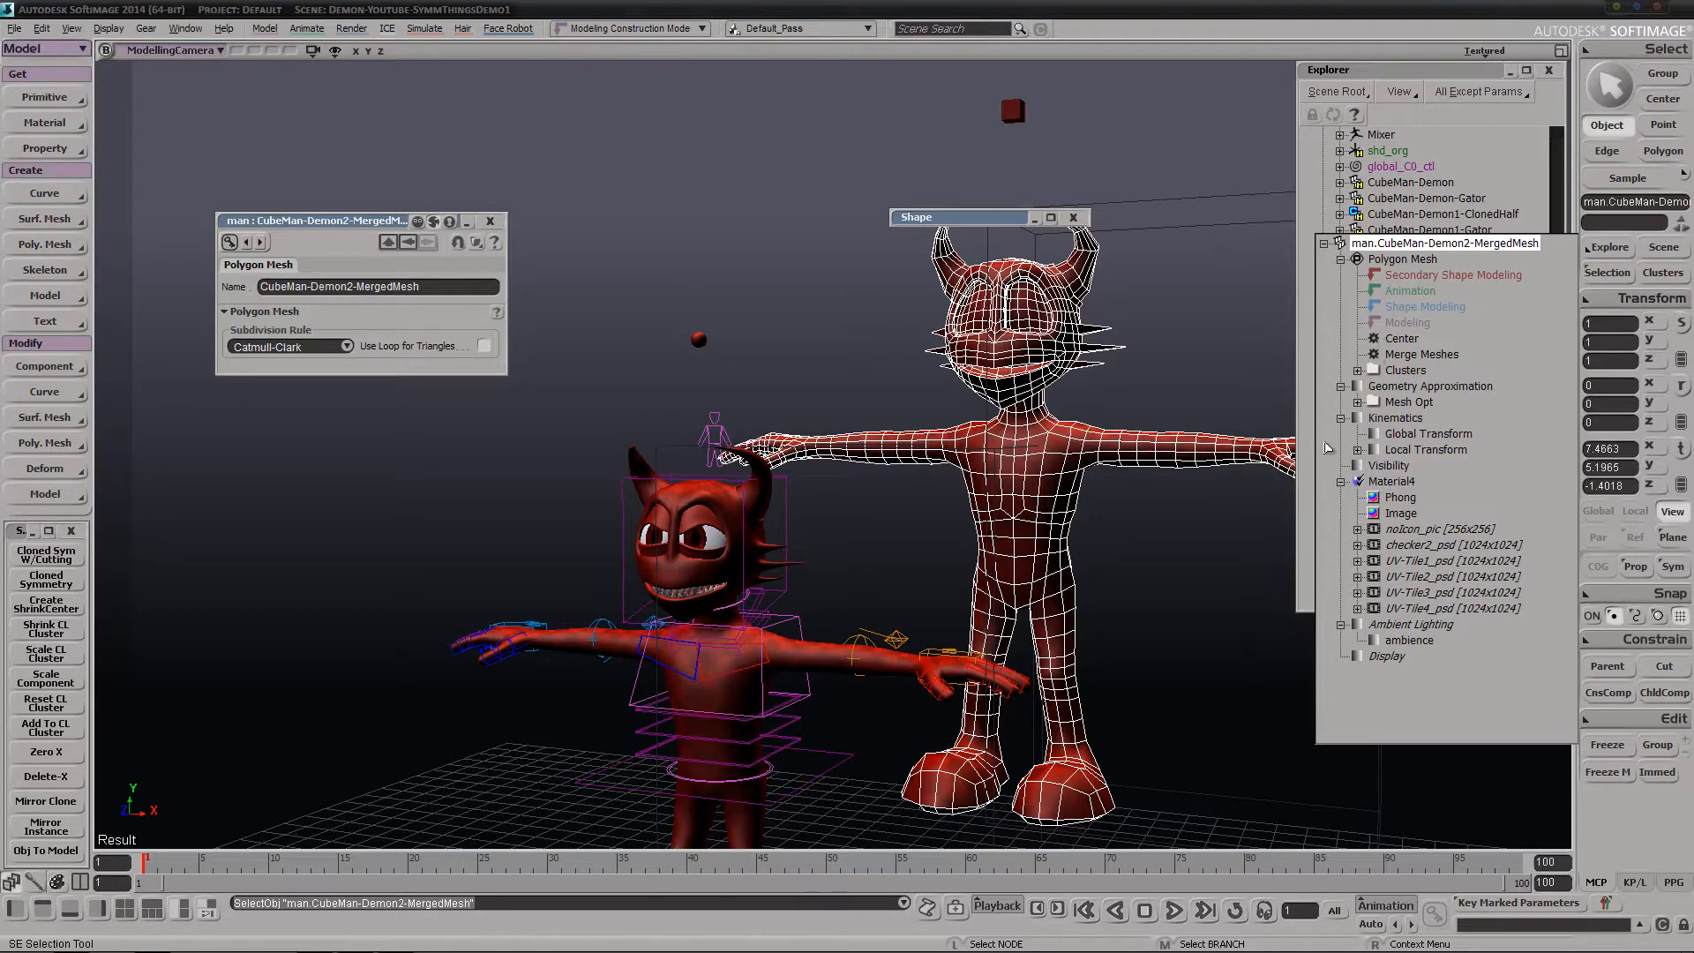
pyautogui.click(1358, 450)
pyautogui.click(1373, 466)
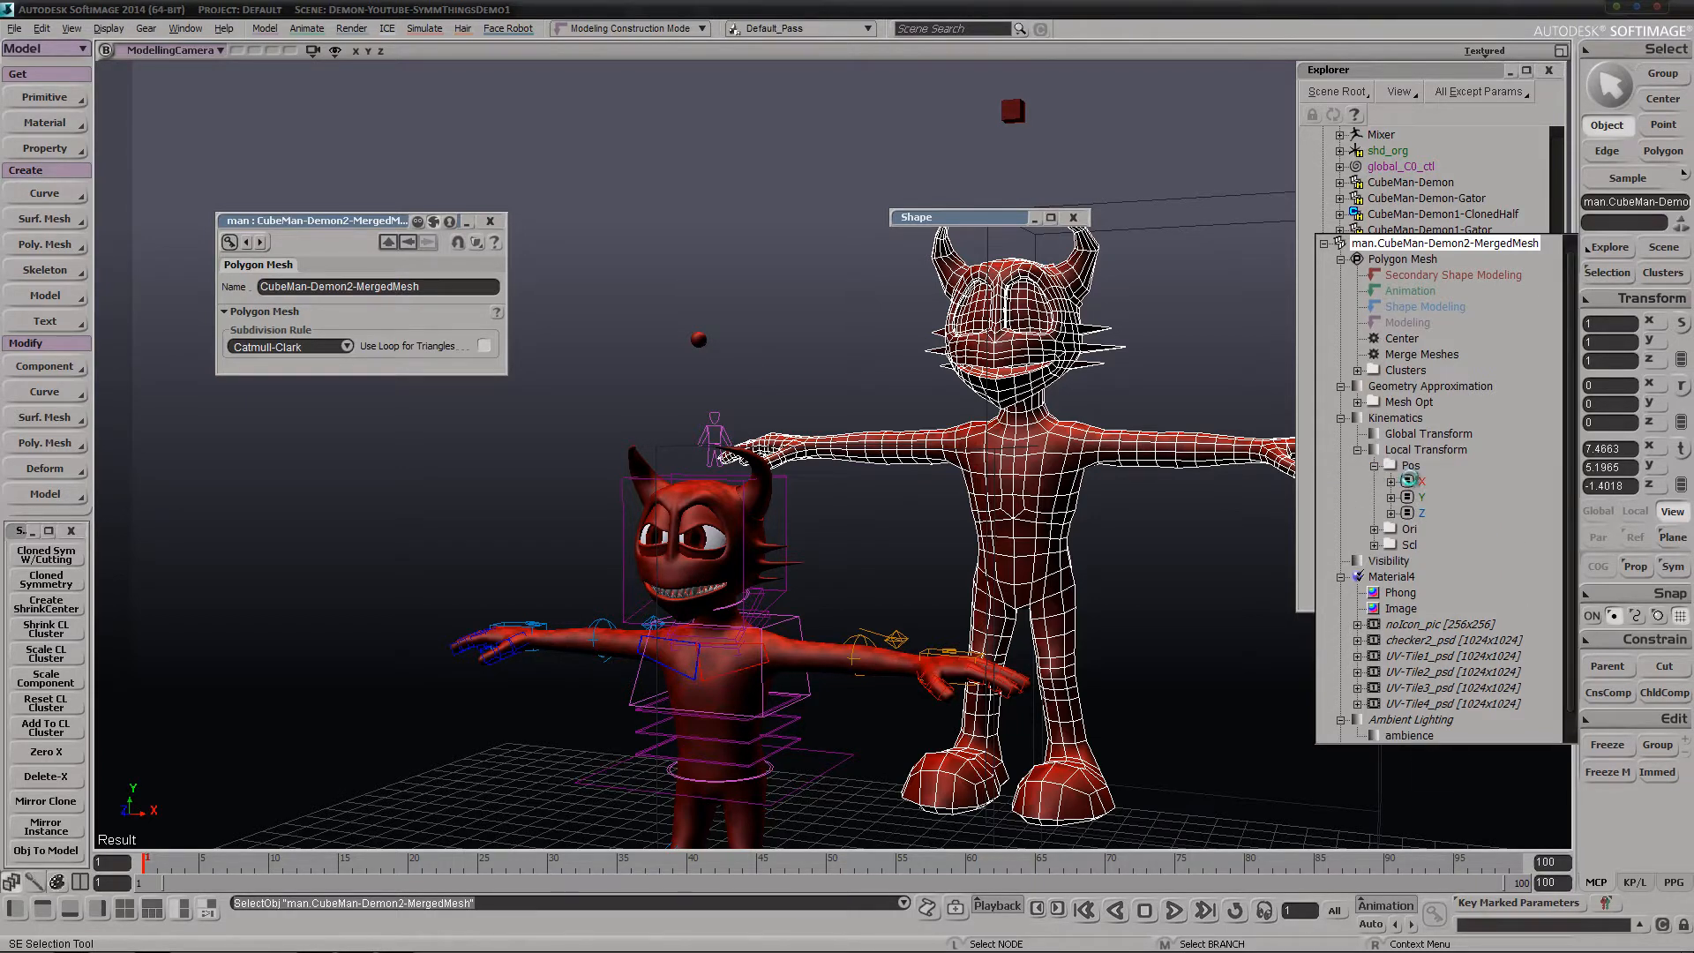
pyautogui.click(1408, 480)
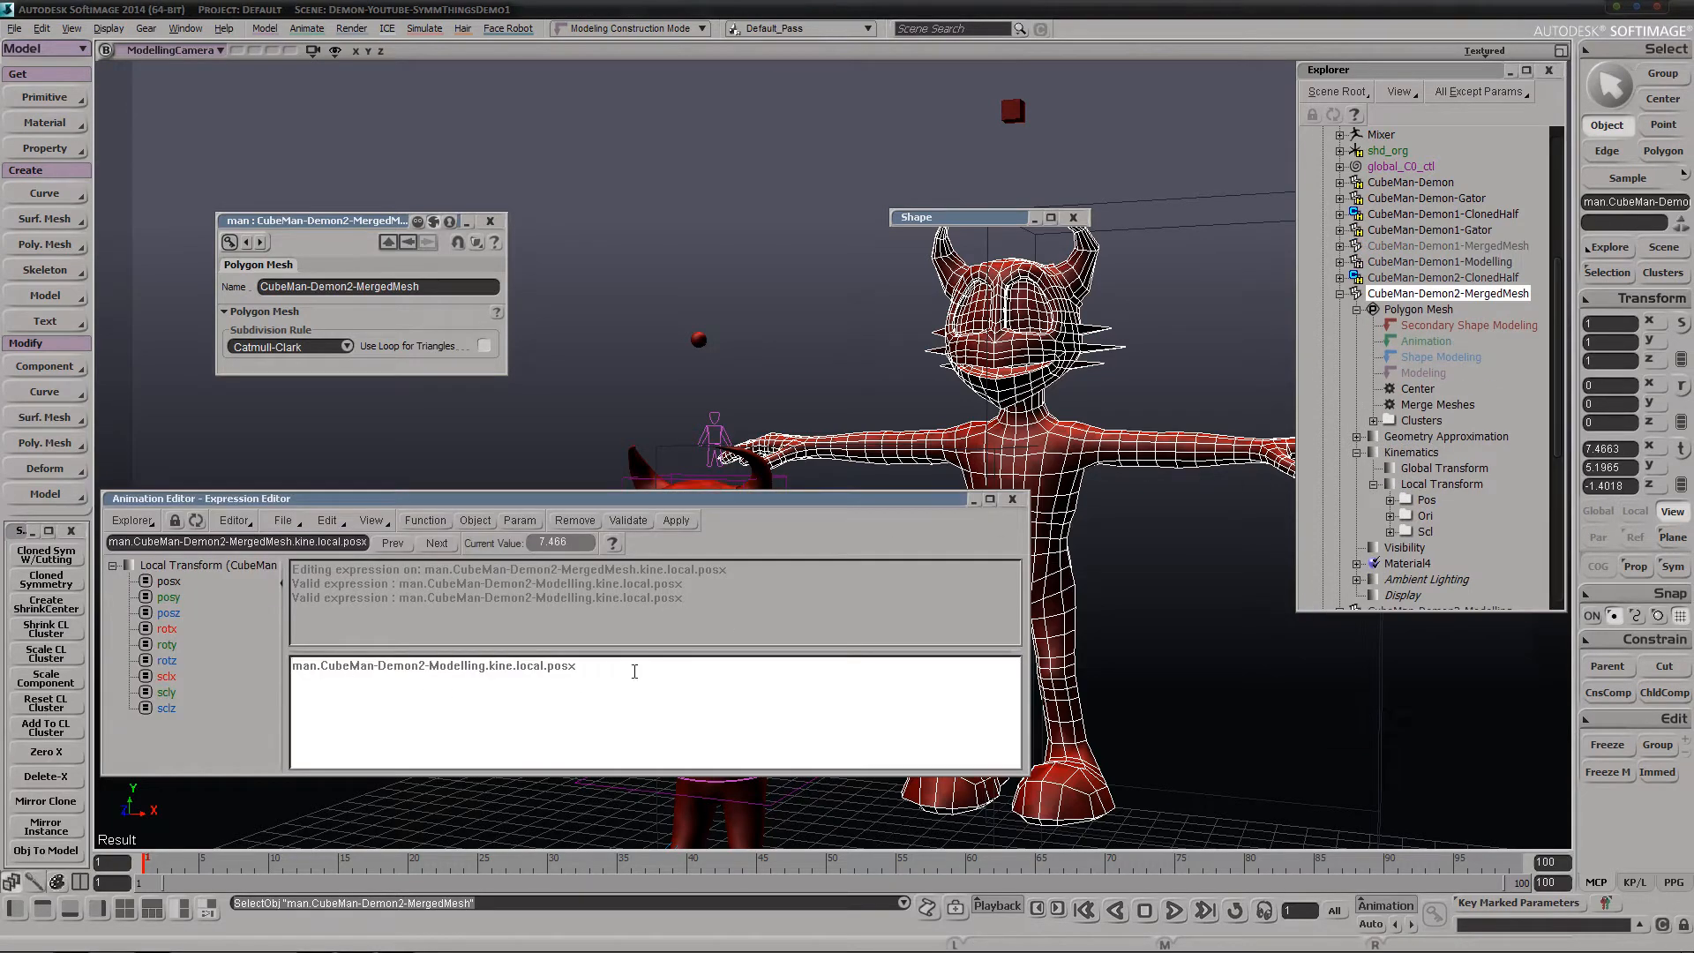
pyautogui.press('s')
pyautogui.moveTo(1177, 190); pyautogui.dragTo(1194, 228)
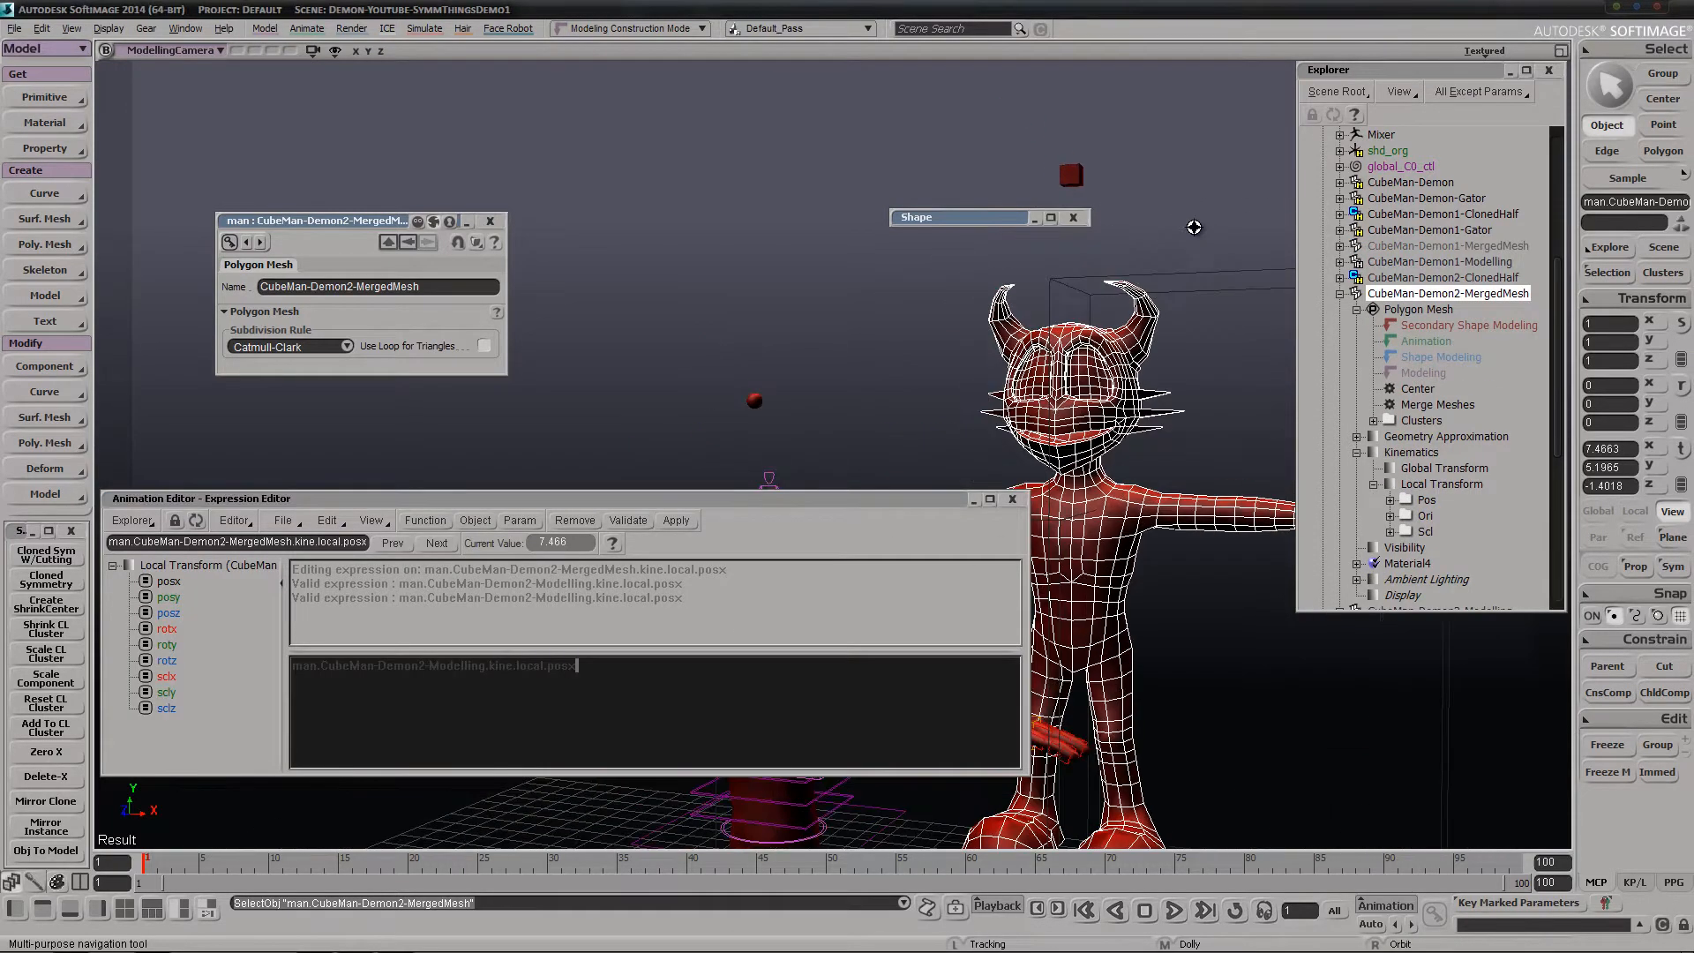
pyautogui.moveTo(1162, 412); pyautogui.dragTo(1069, 284)
pyautogui.moveTo(1070, 284); pyautogui.dragTo(820, 353, button='right')
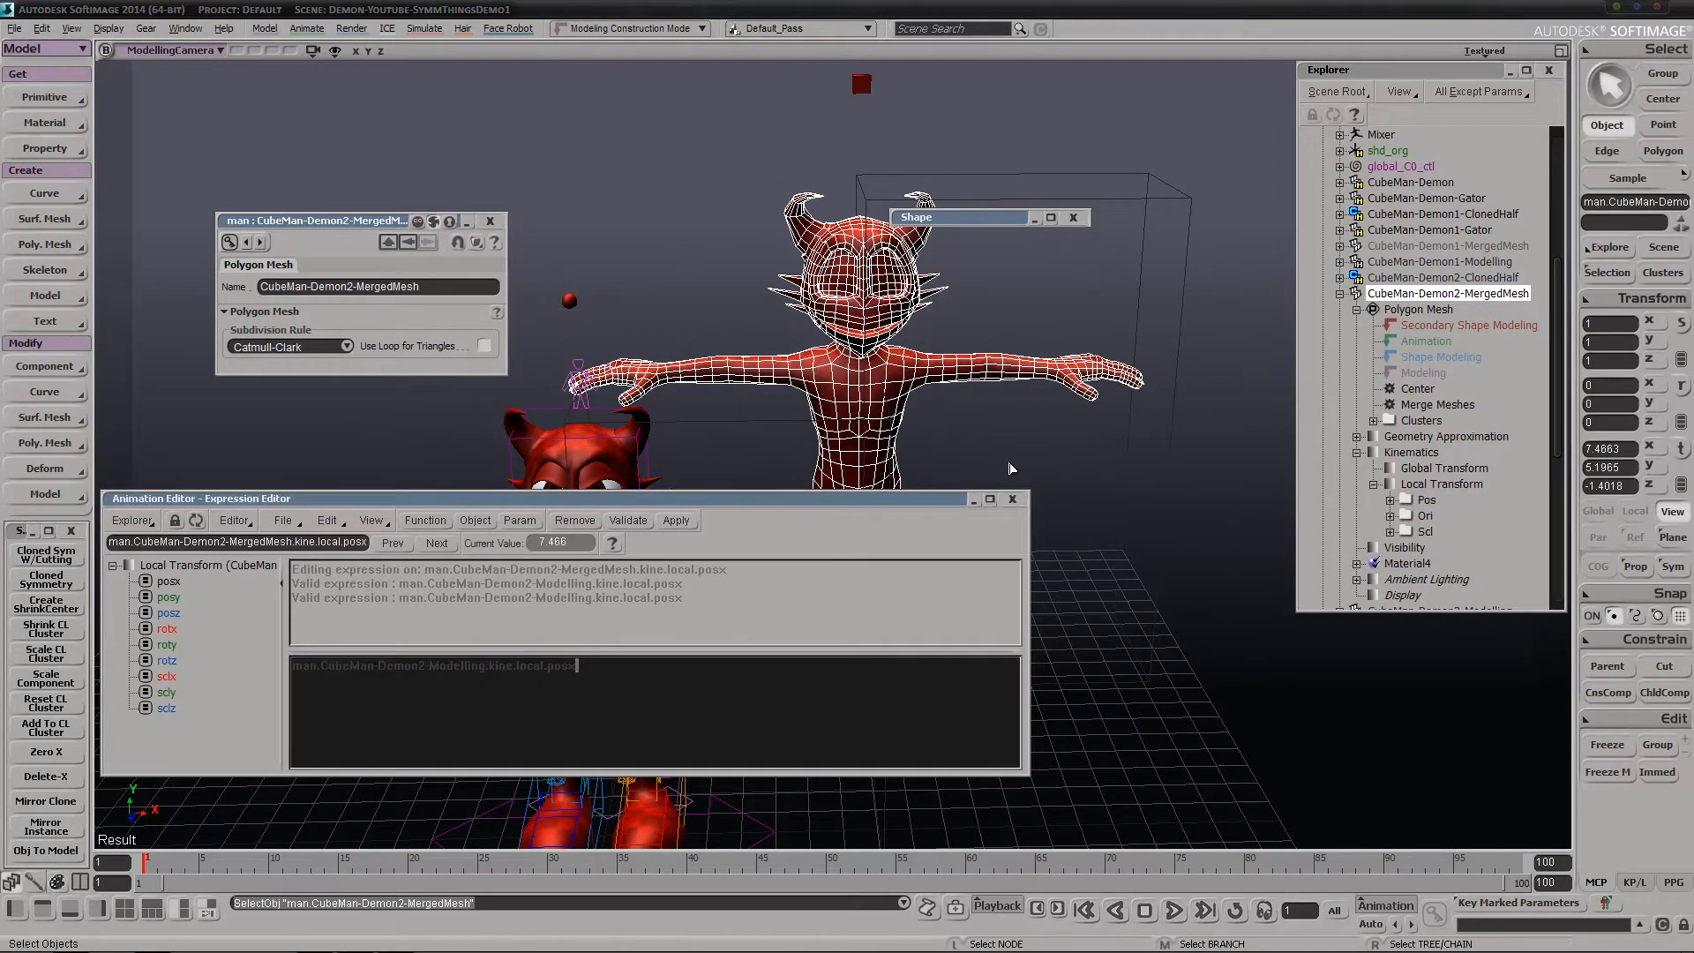
pyautogui.click(1012, 500)
pyautogui.press('space')
pyautogui.press('h')
pyautogui.click(1094, 367)
pyautogui.press('v')
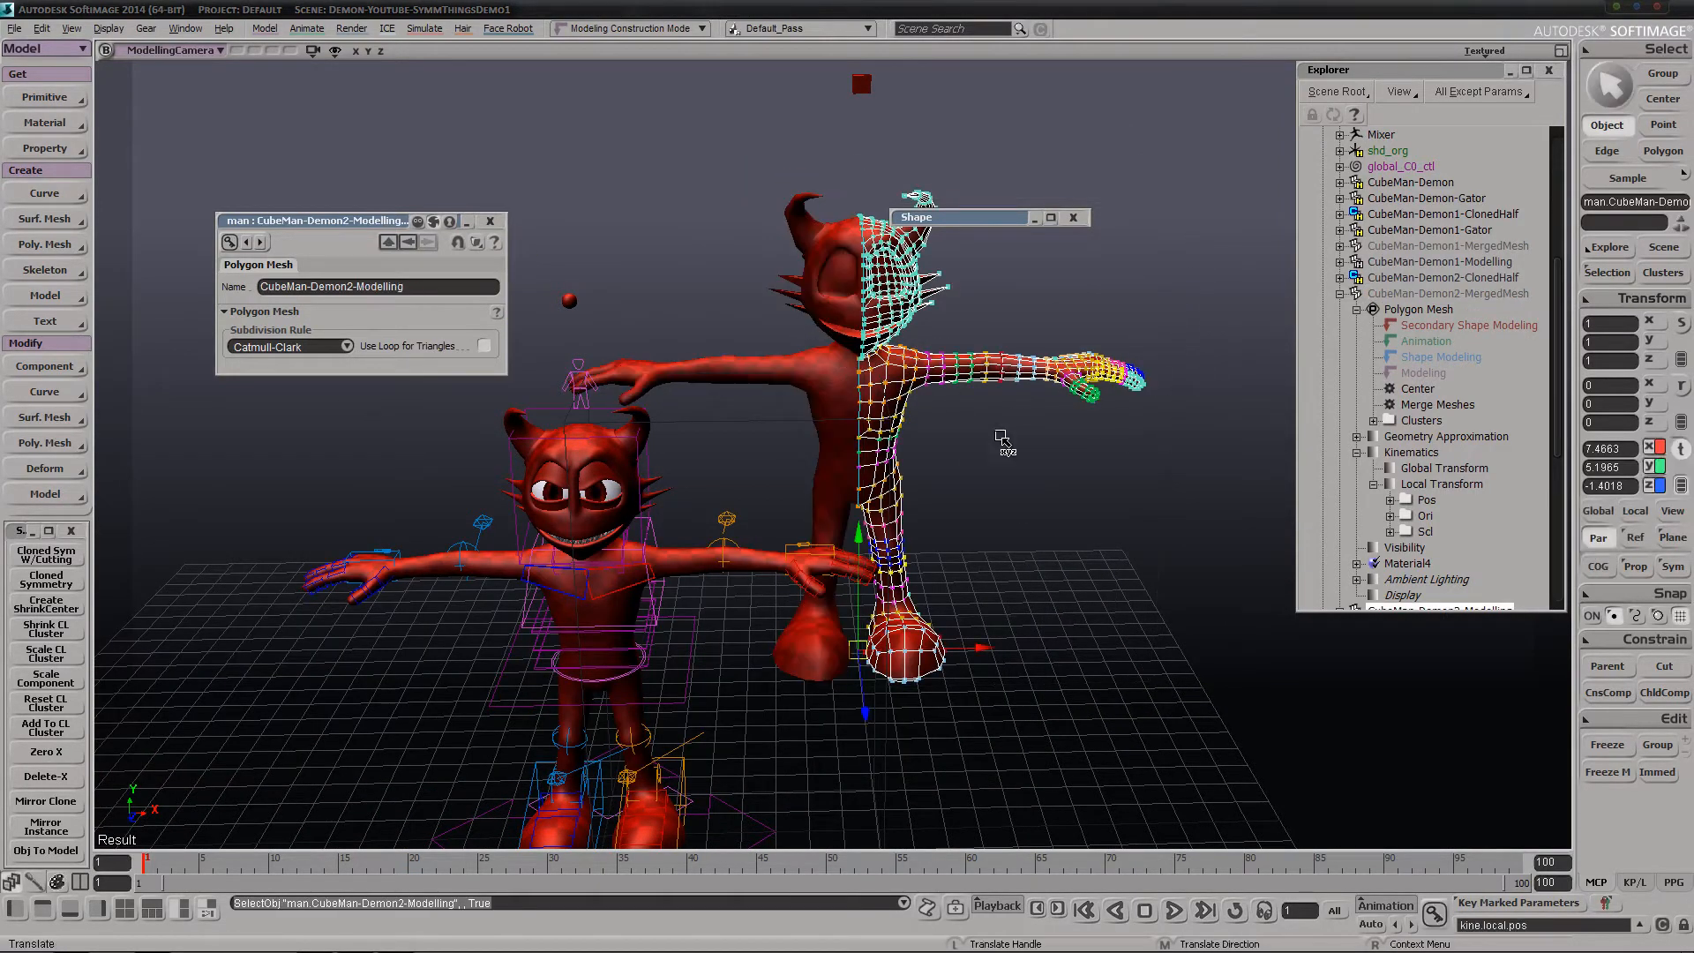
pyautogui.press('s')
pyautogui.moveTo(953, 506); pyautogui.dragTo(882, 410, button='right')
pyautogui.moveTo(844, 609); pyautogui.dragTo(905, 642)
pyautogui.hotkey('ctrl', 'z')
pyautogui.hotkey('ctrl', 'z')
pyautogui.hotkey('ctrl', 'z')
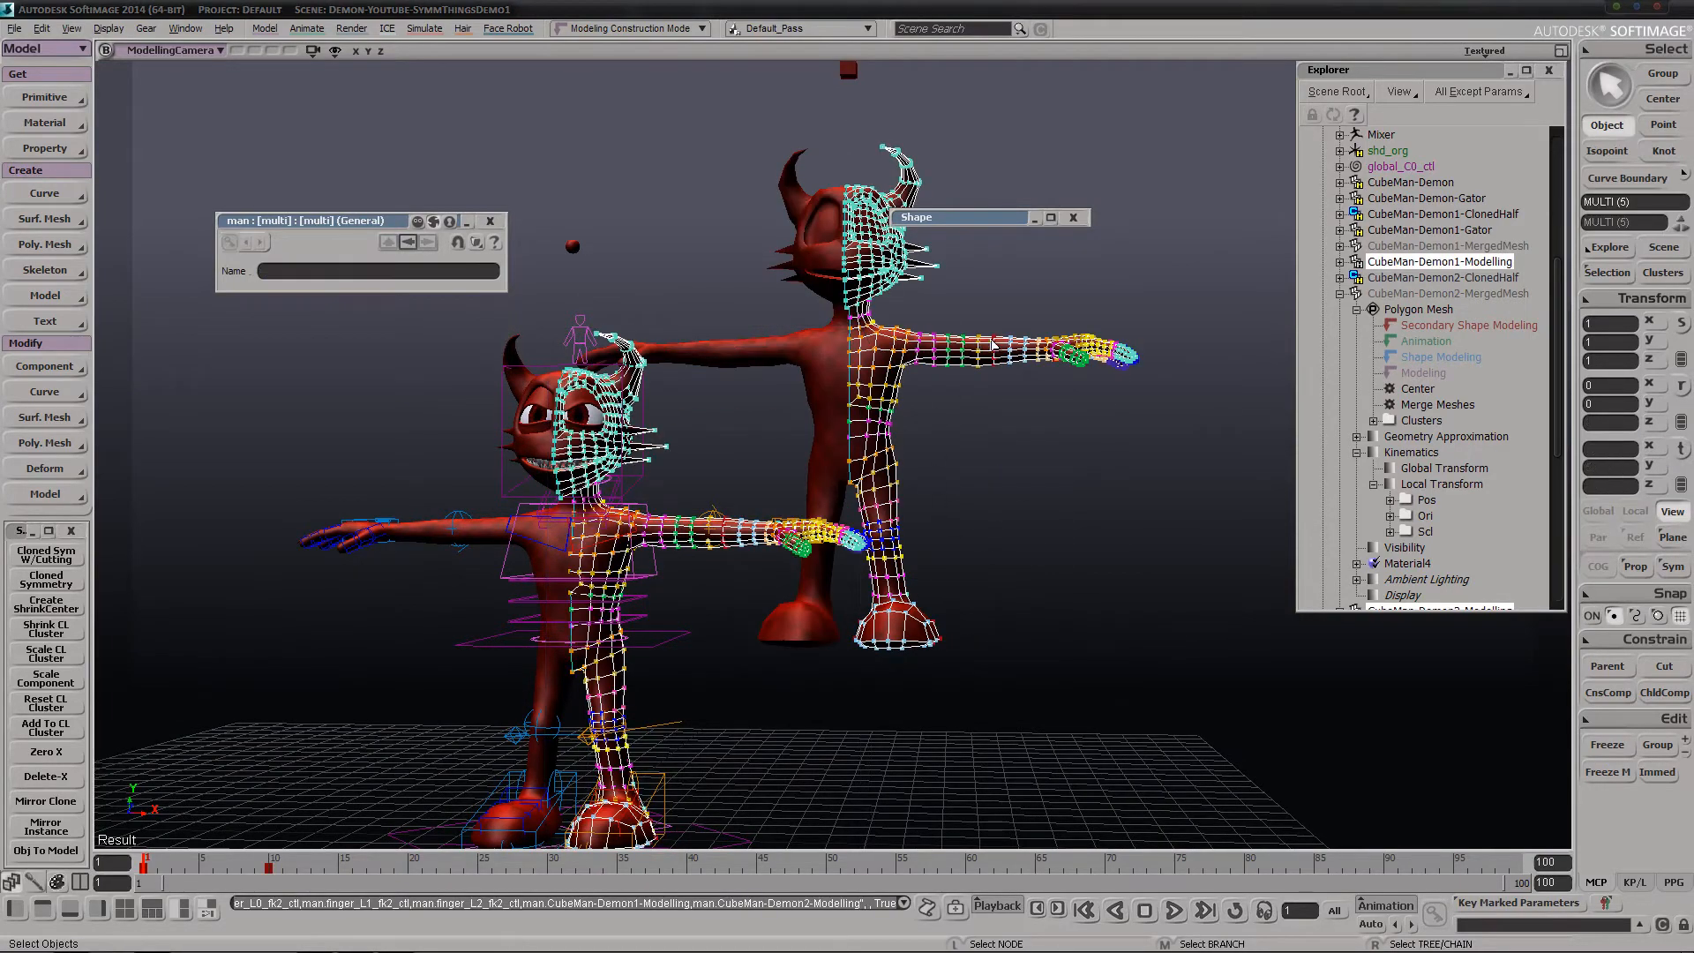
# Move CubeMan-Demon2-Modelling farther from the rigged demon by about 3.15 in X, 0.75 in Y and -0.24 in Z
pyautogui.click(997, 346)
pyautogui.press('v')
pyautogui.moveTo(951, 395); pyautogui.dragTo(961, 322)
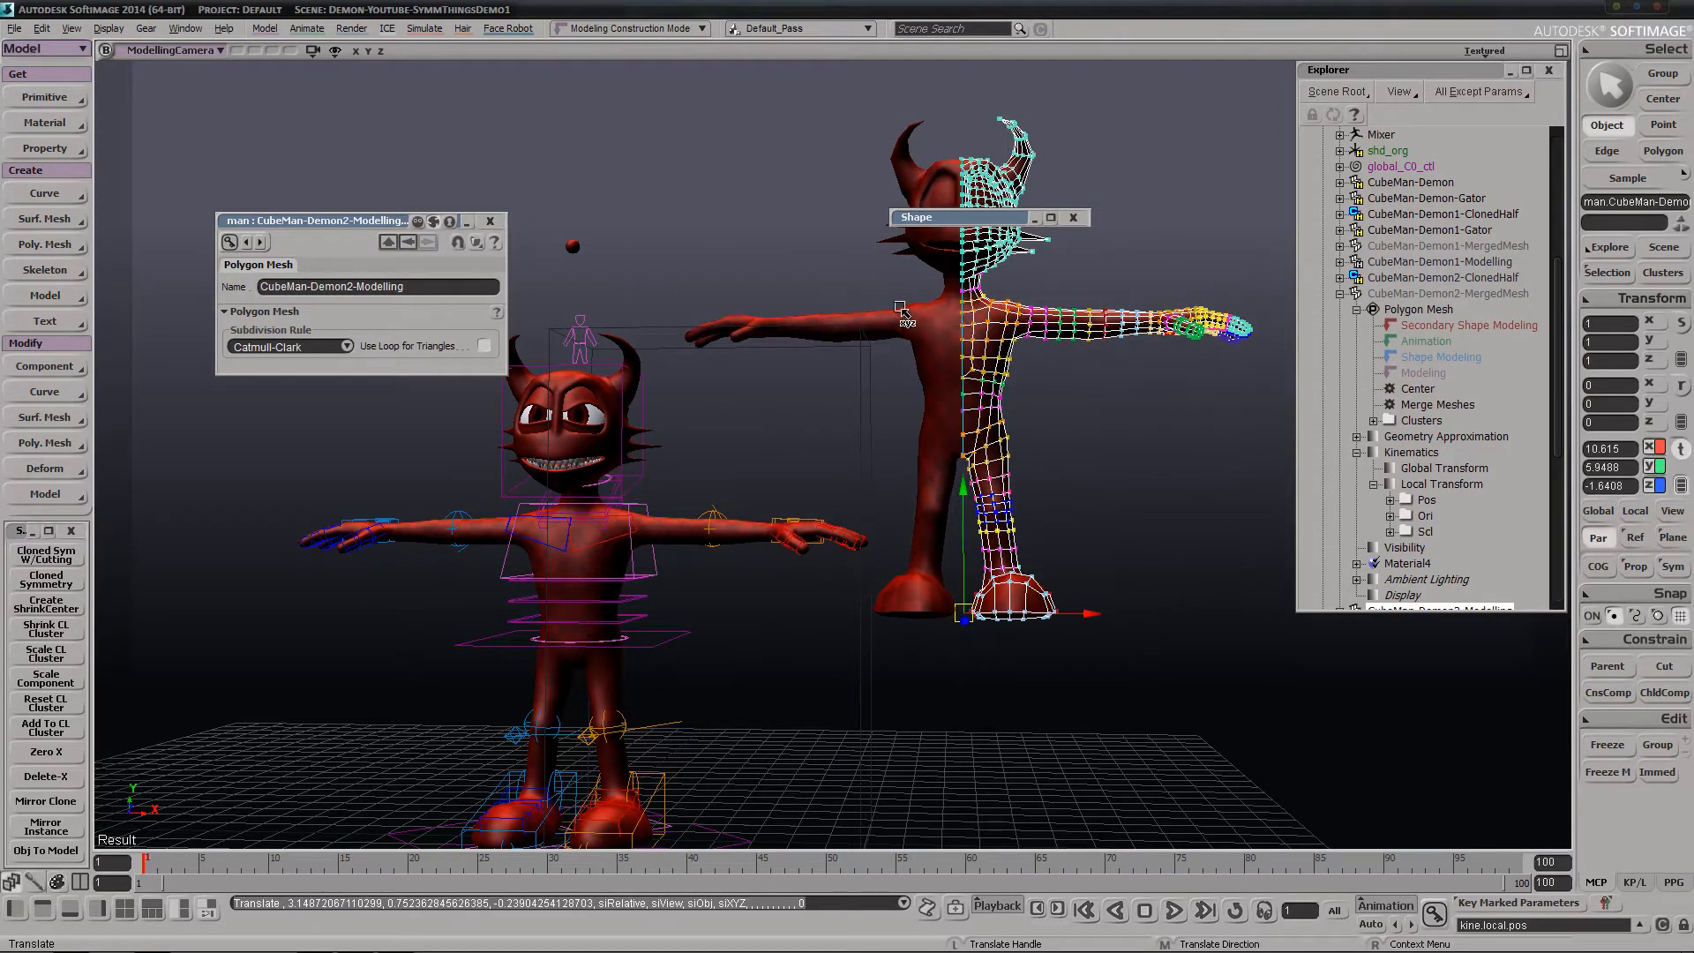
# Examine the rigged demon and the moved symmetry copy from several angles, and collapse the CubeMan-Demon2-MergedMesh branch
pyautogui.press('s')
pyautogui.scroll(-2, 893, 371)
pyautogui.moveTo(865, 541); pyautogui.dragTo(874, 522)
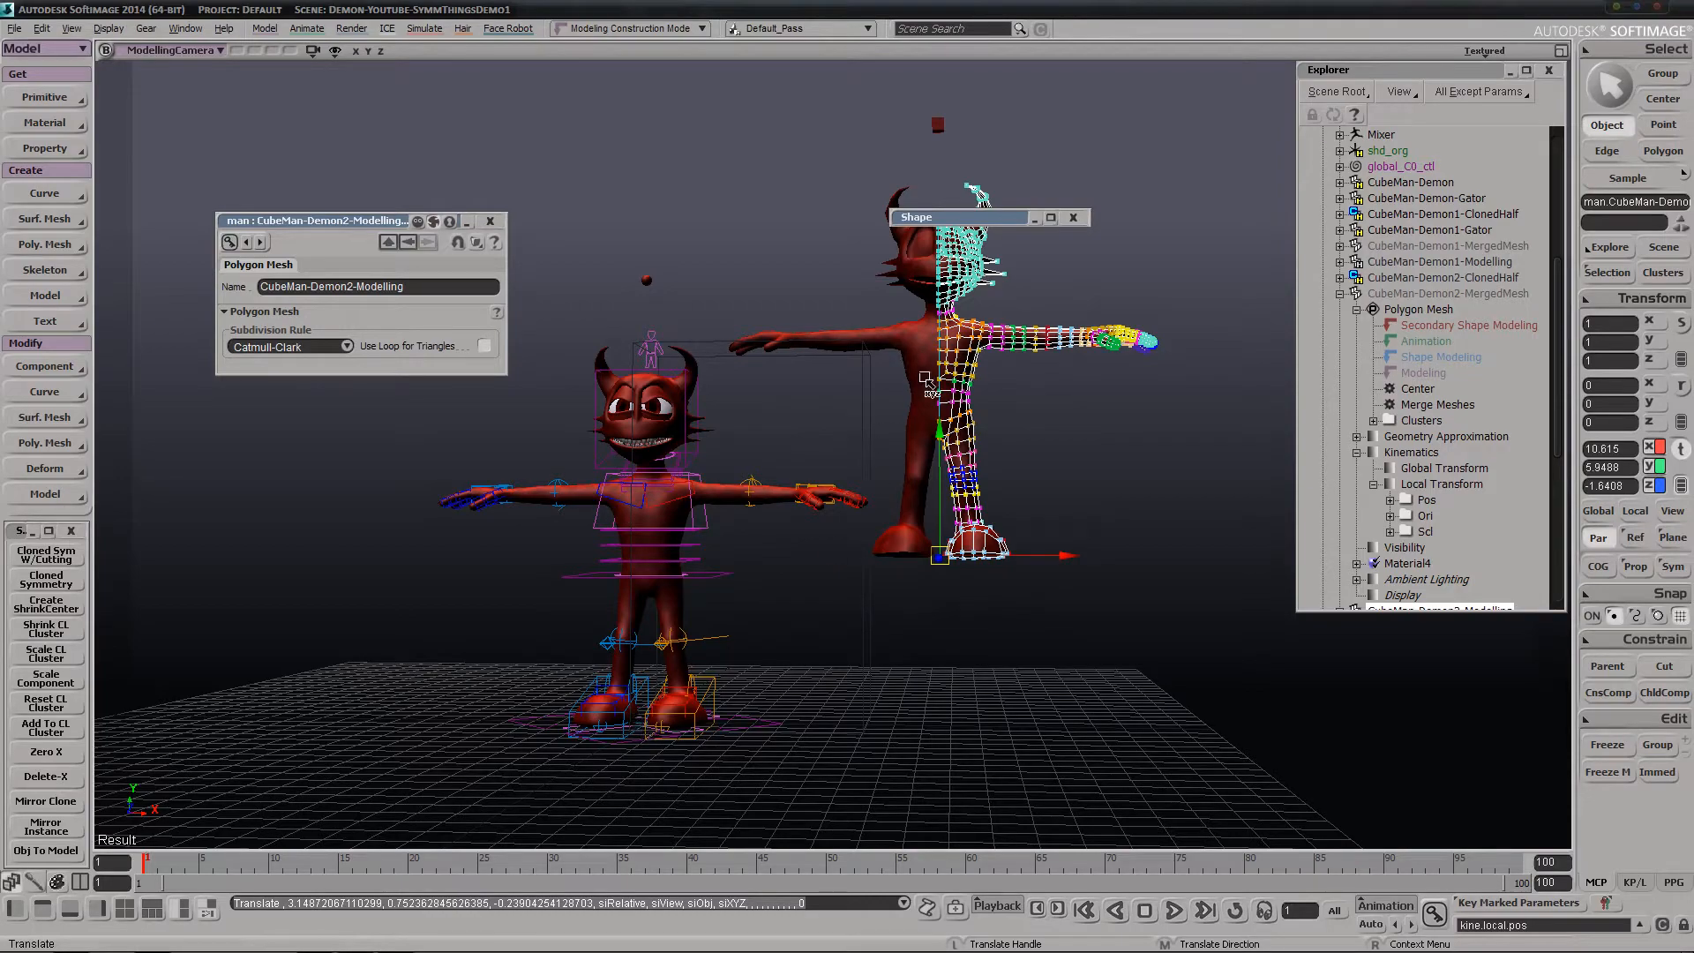
pyautogui.press('s')
pyautogui.moveTo(869, 493)
pyautogui.mouseDown(button='right')
pyautogui.moveTo(961, 426)
pyautogui.moveTo(908, 503)
pyautogui.moveTo(851, 499)
pyautogui.moveTo(879, 478)
pyautogui.moveTo(900, 494)
pyautogui.mouseUp(button='right')
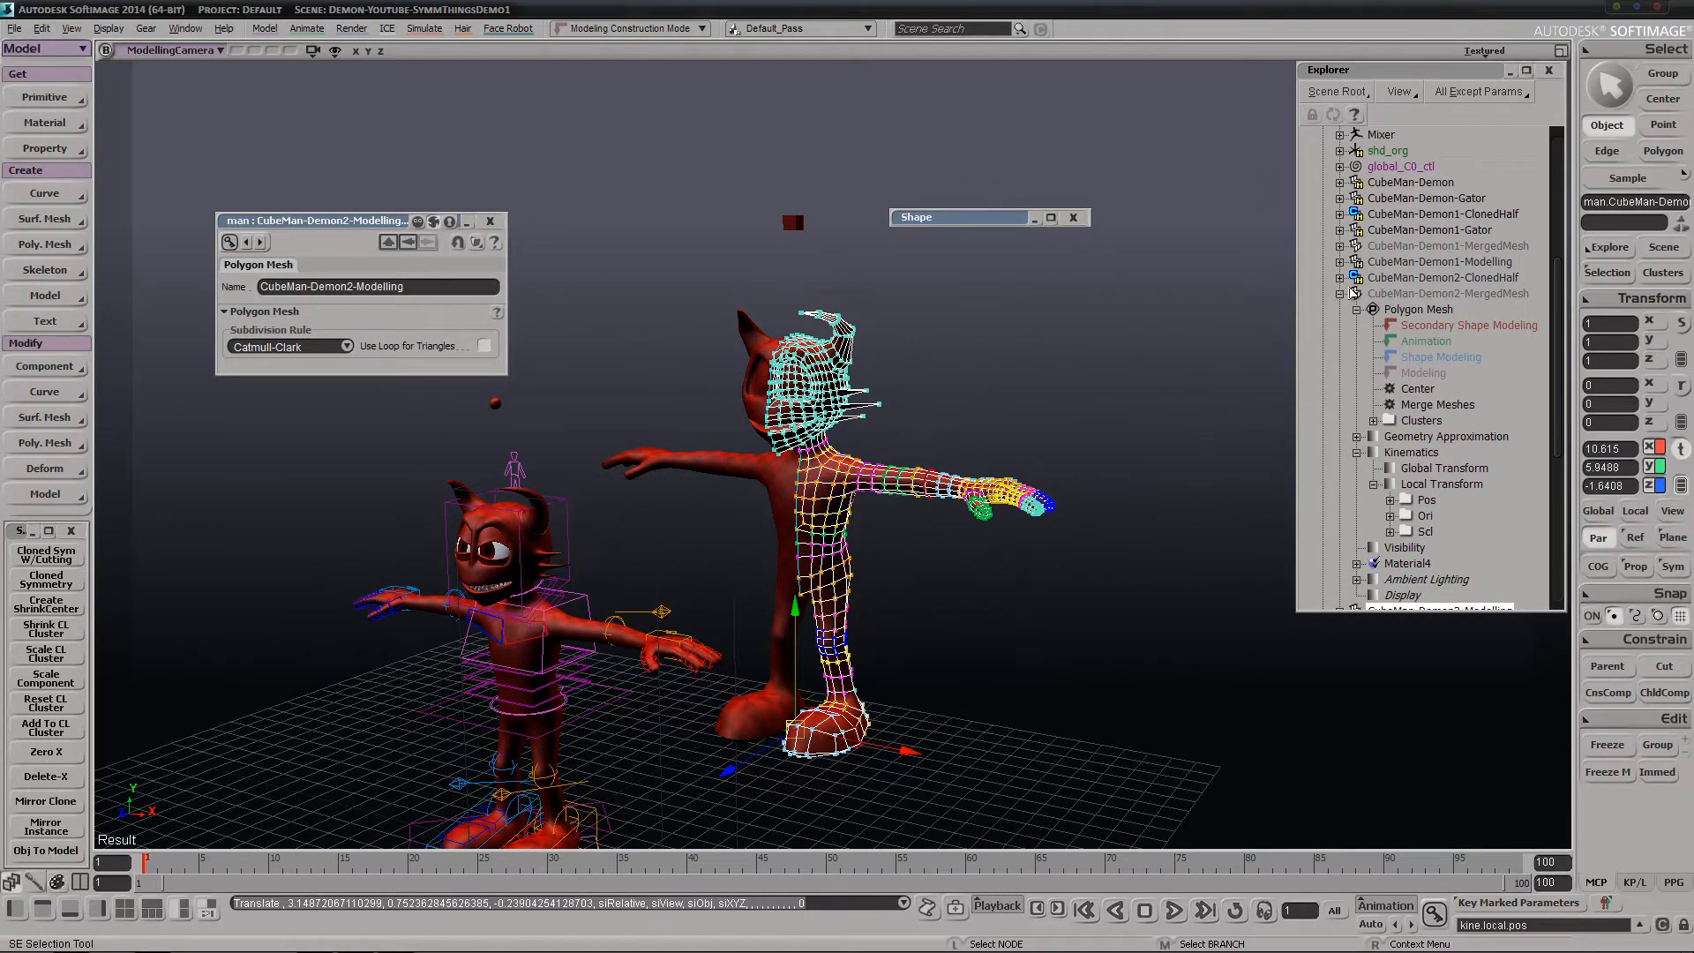
pyautogui.click(1340, 294)
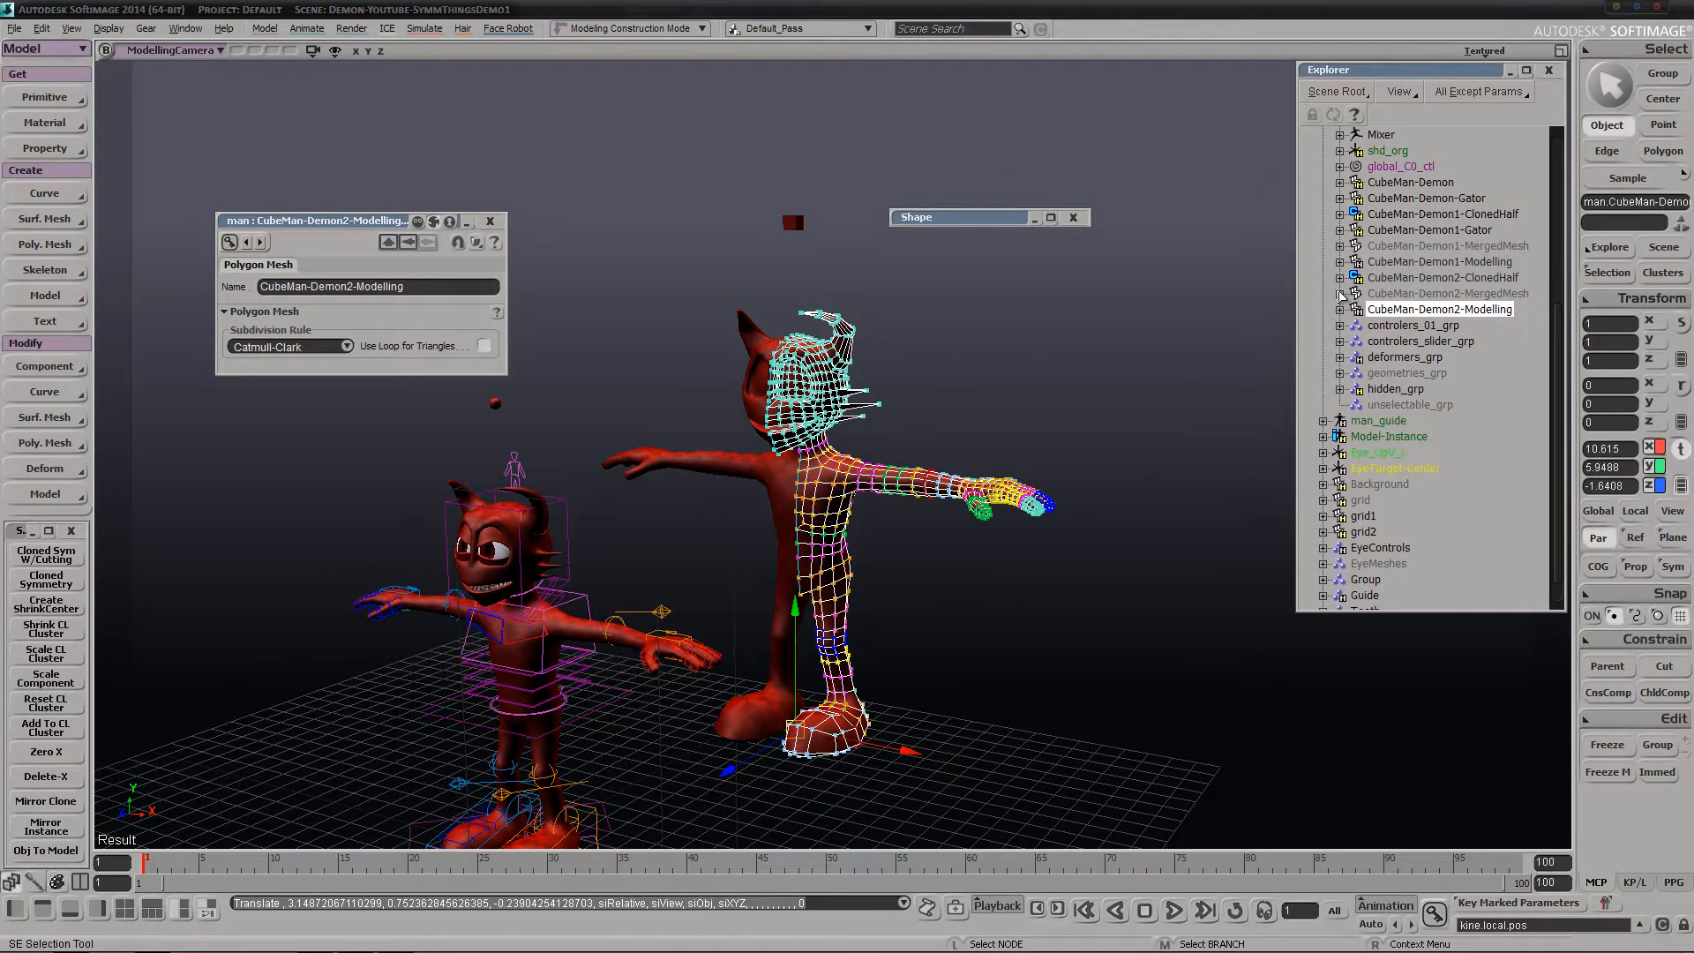
pyautogui.scroll(3, 805, 716)
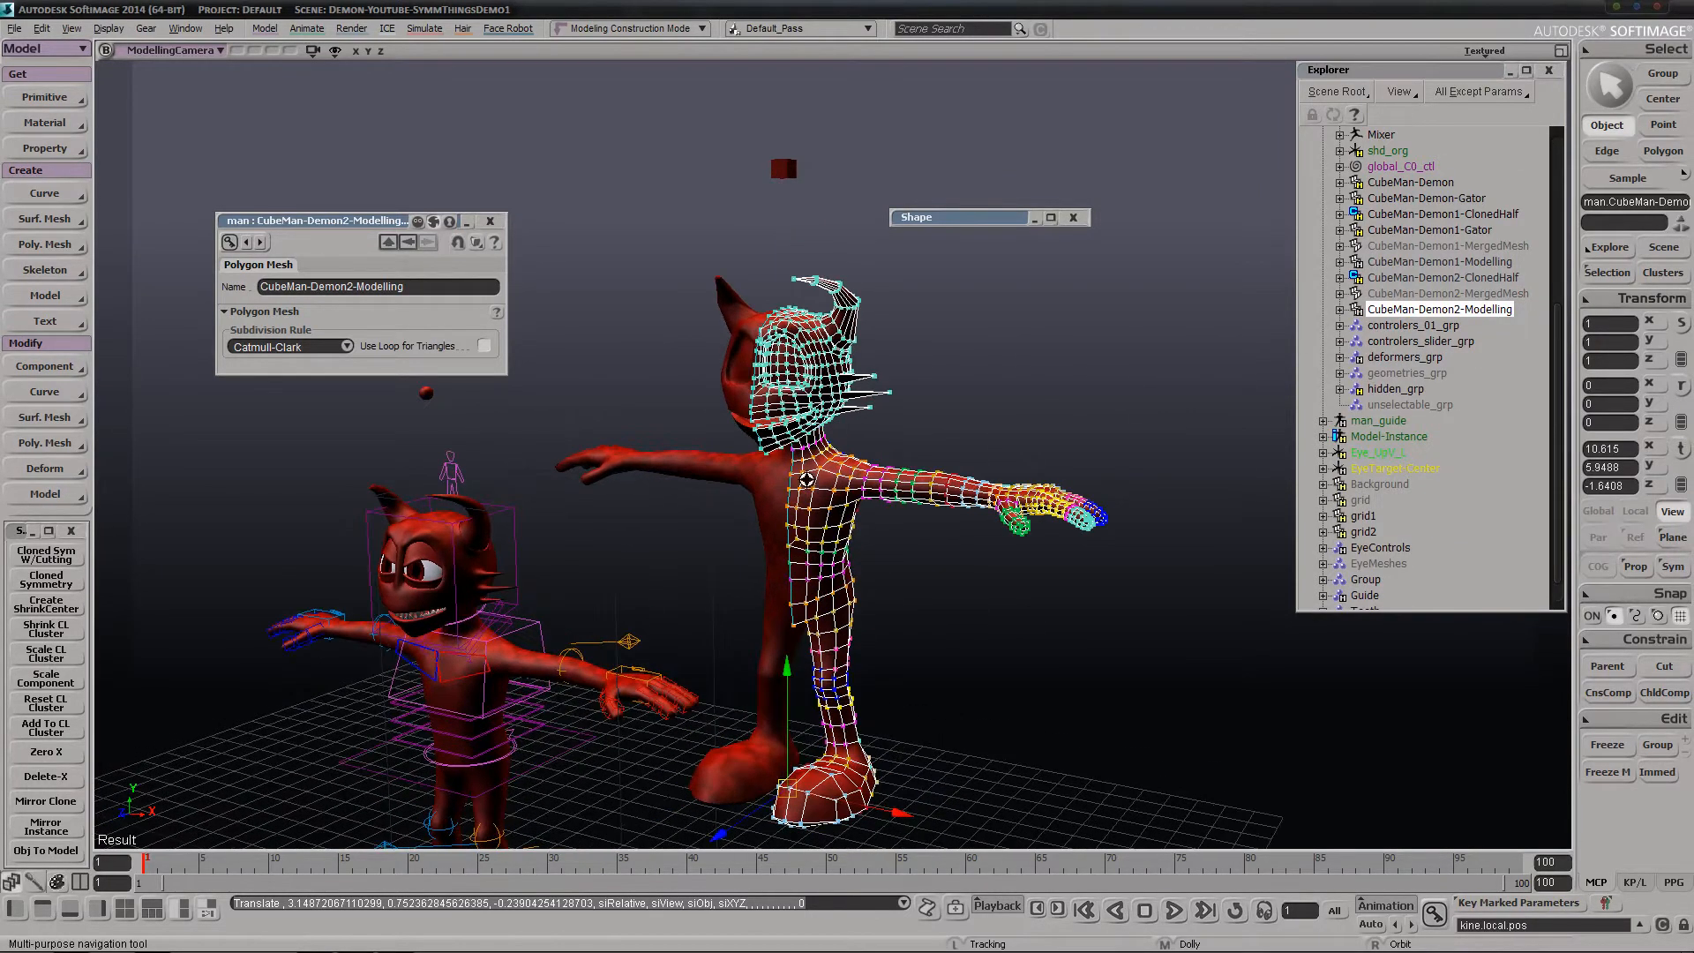
pyautogui.press('v')
pyautogui.moveTo(806, 717); pyautogui.dragTo(805, 673)
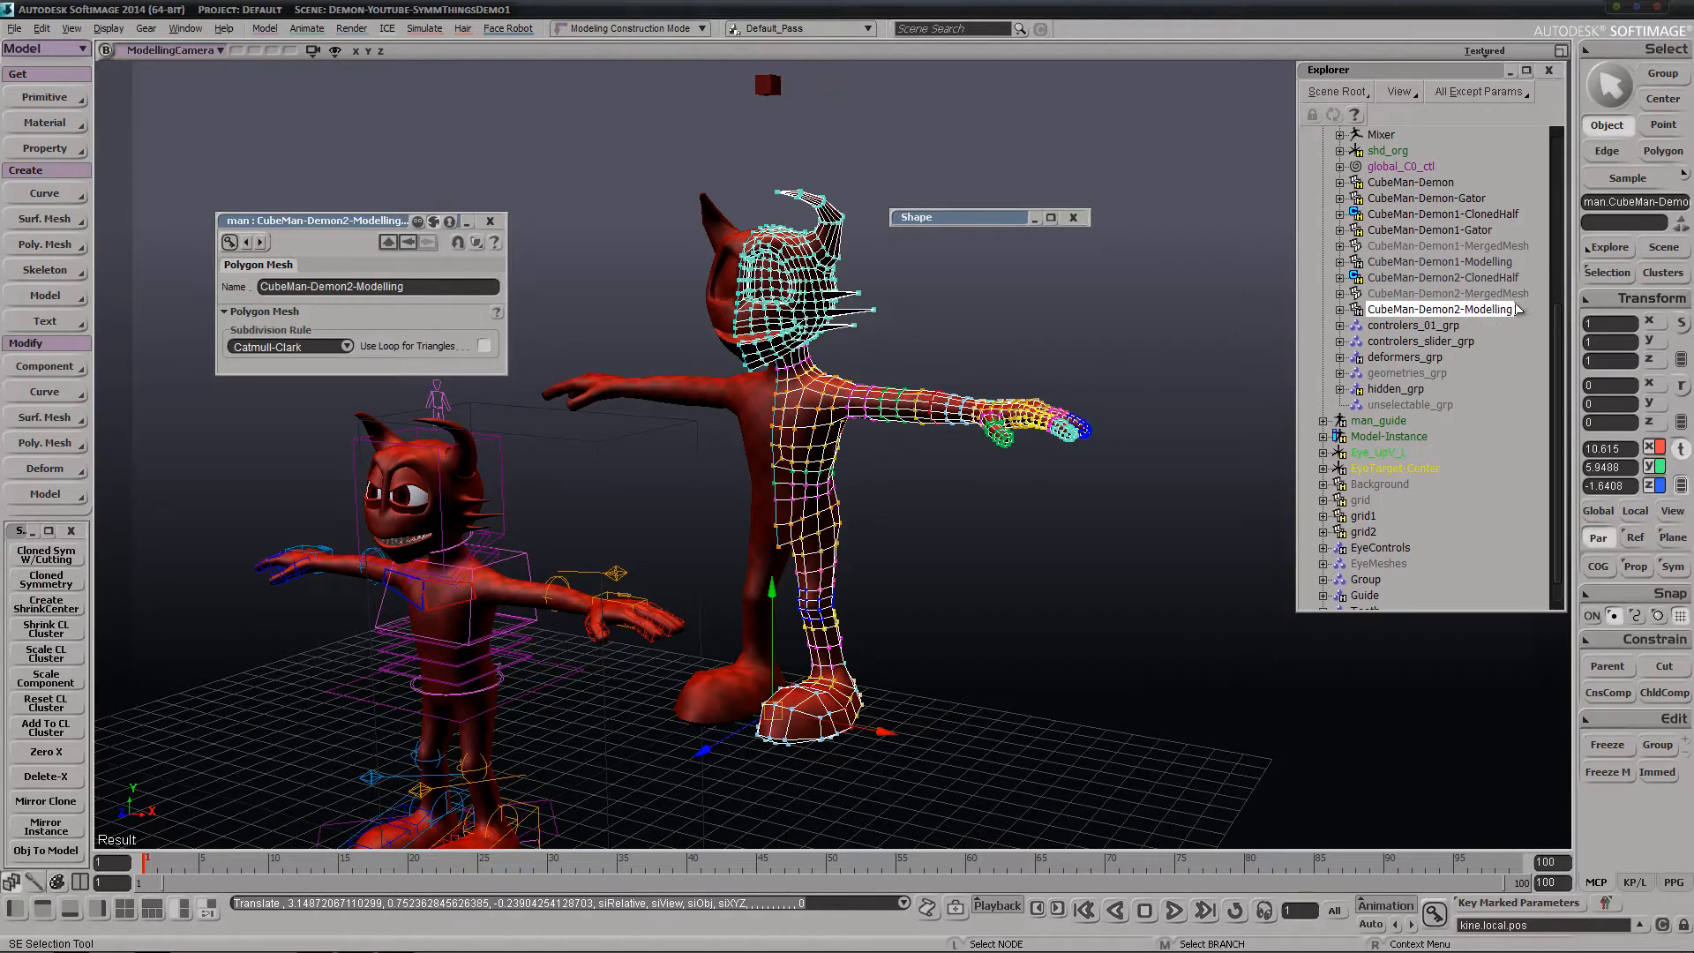
# Delete the CubeMan-Demon2-Modelling branch
pyautogui.middleClick(1493, 312)
pyautogui.press('Delete')
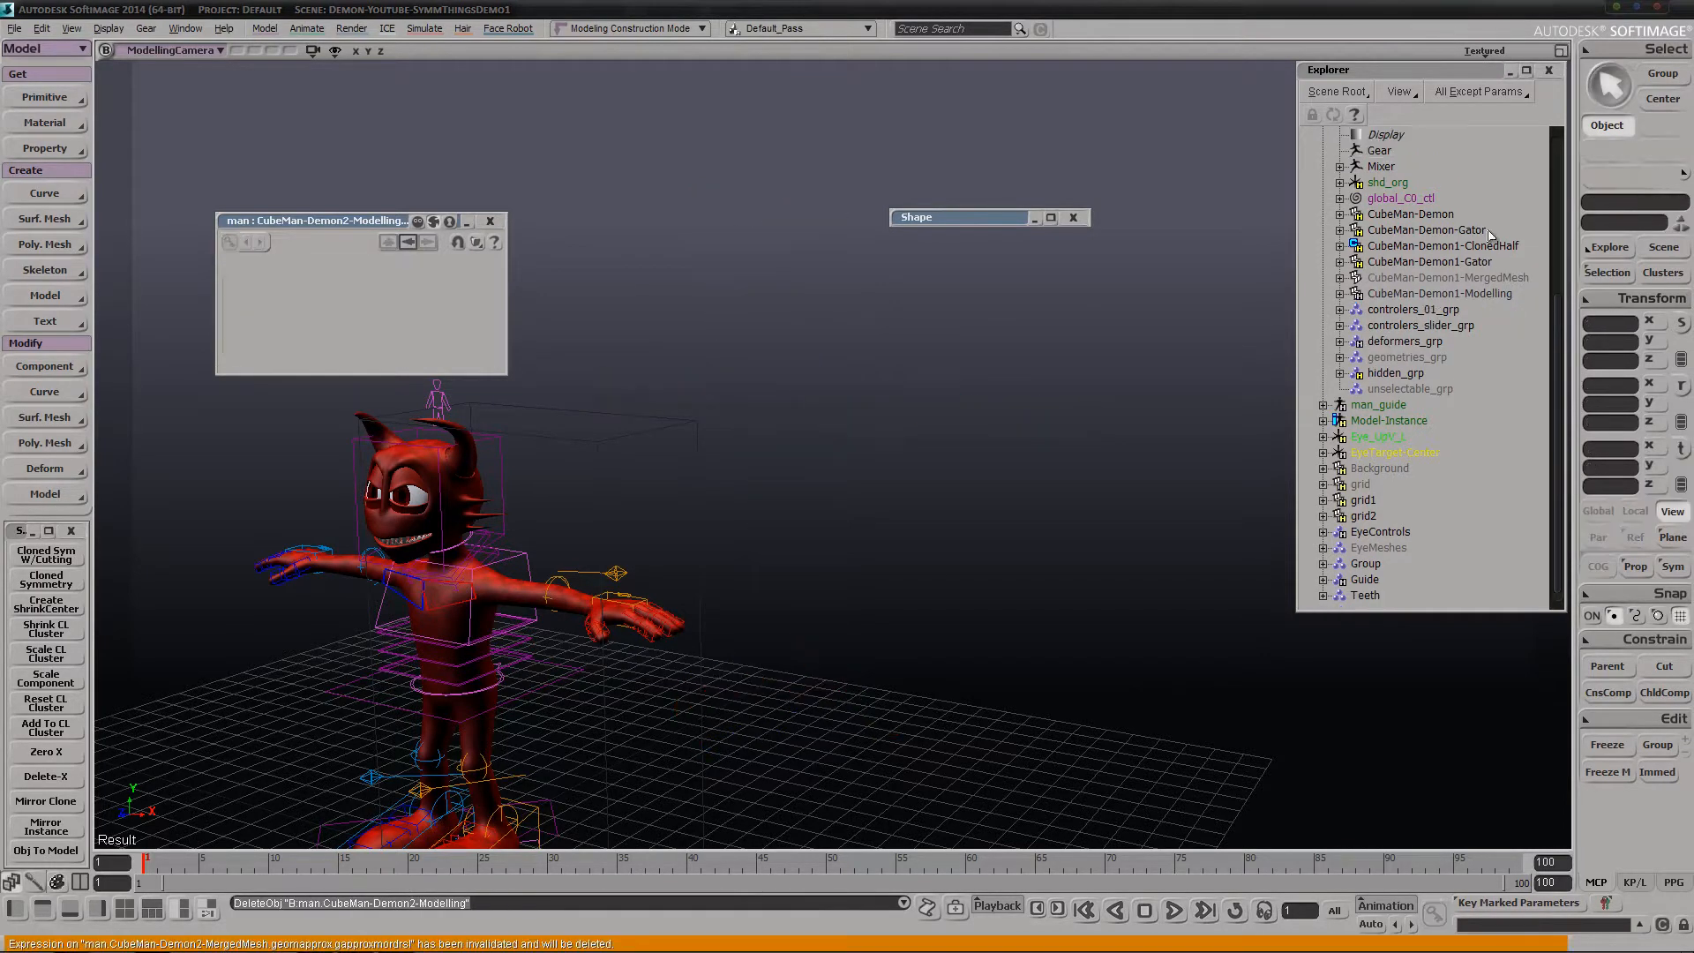
# Move CubeMan-Demon1-Modelling away from the rig to about X 4.69, Y 2.68, Z -3.08
pyautogui.click(1493, 293)
pyautogui.press('v')
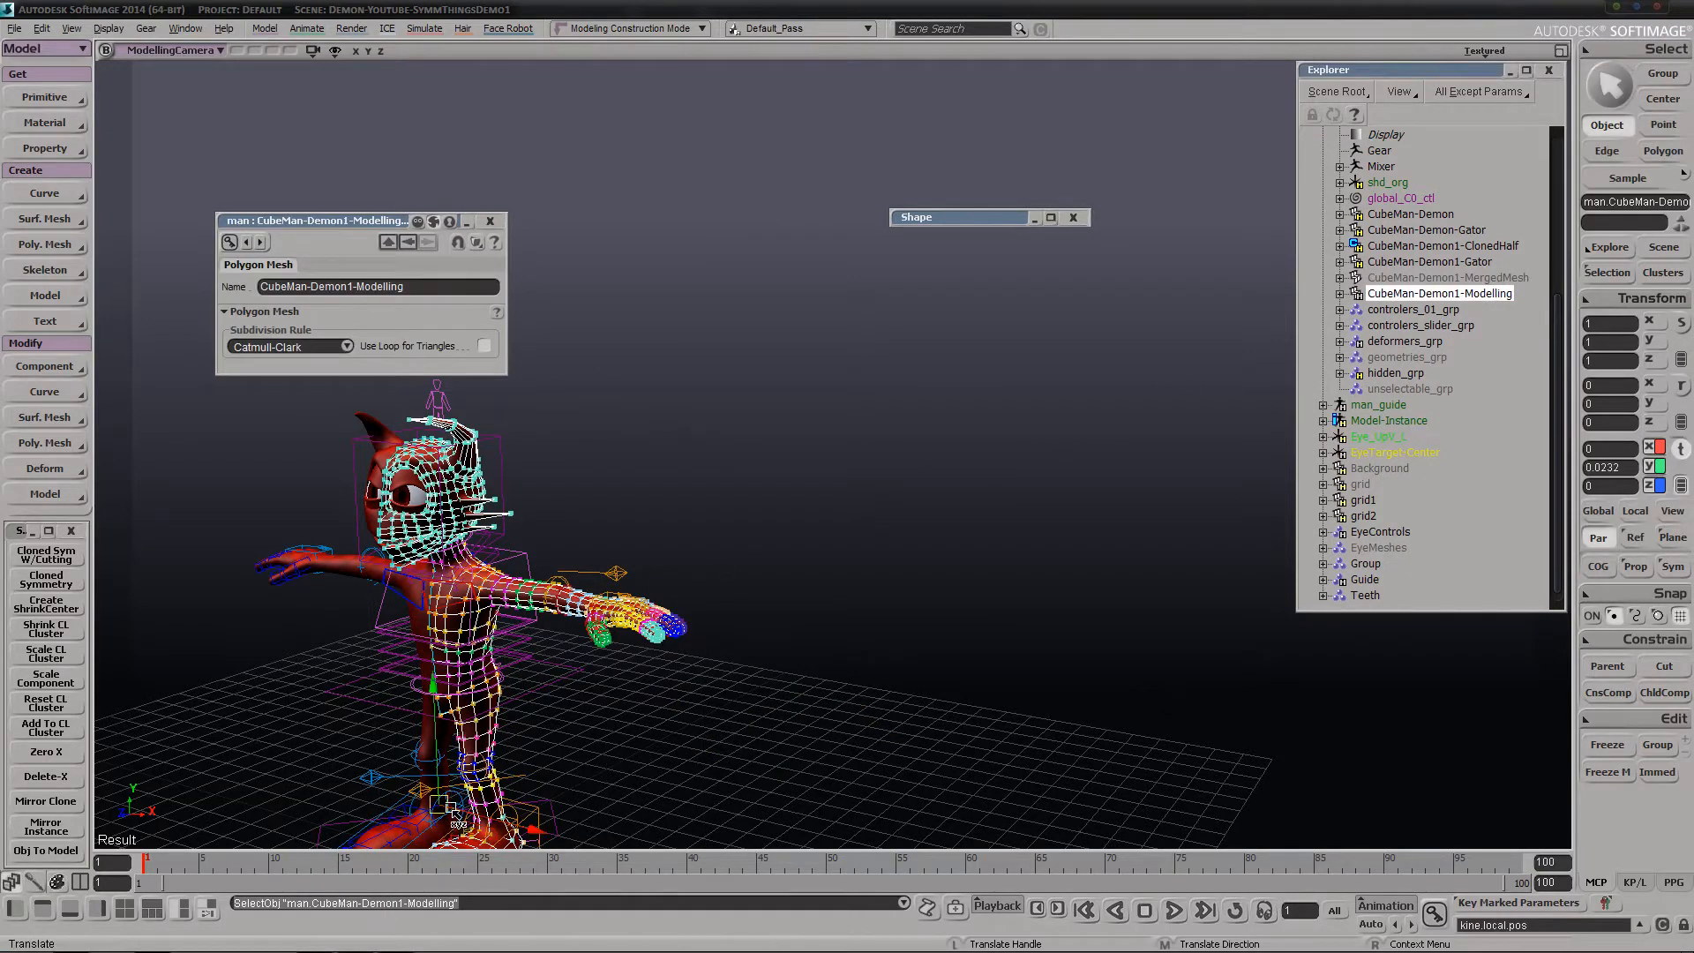
pyautogui.moveTo(451, 808); pyautogui.dragTo(637, 719)
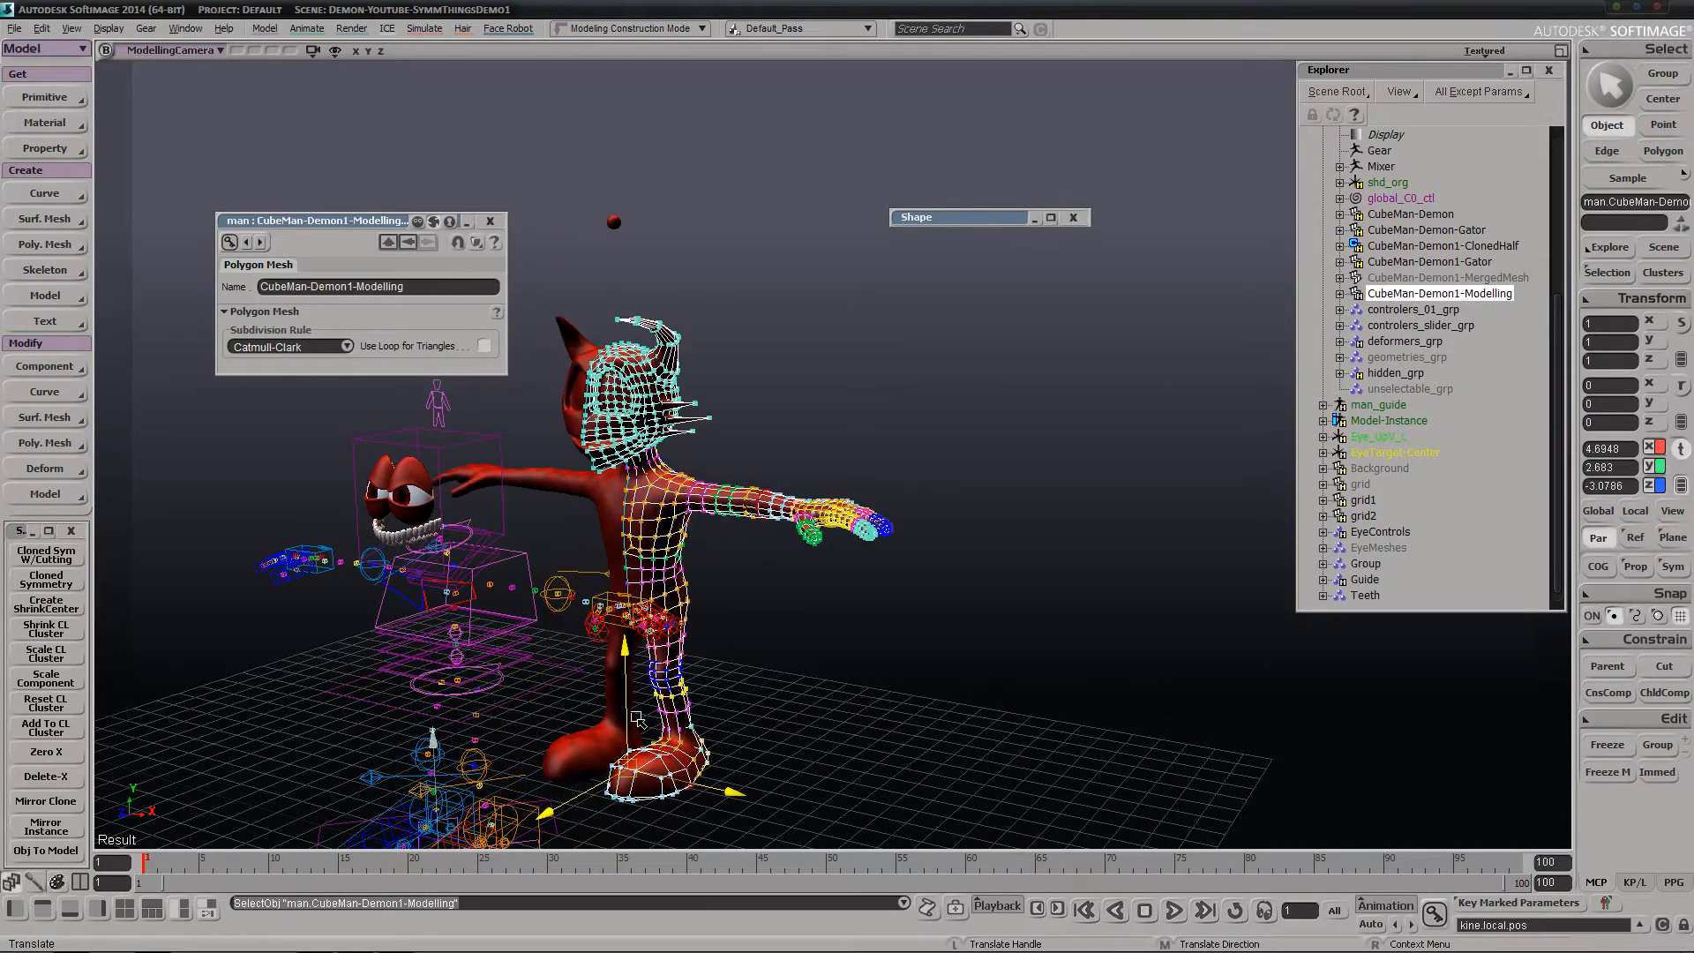
# Show the hidden CubeMan-Demon1-Gator mesh and go to frame 10
pyautogui.click(1448, 263)
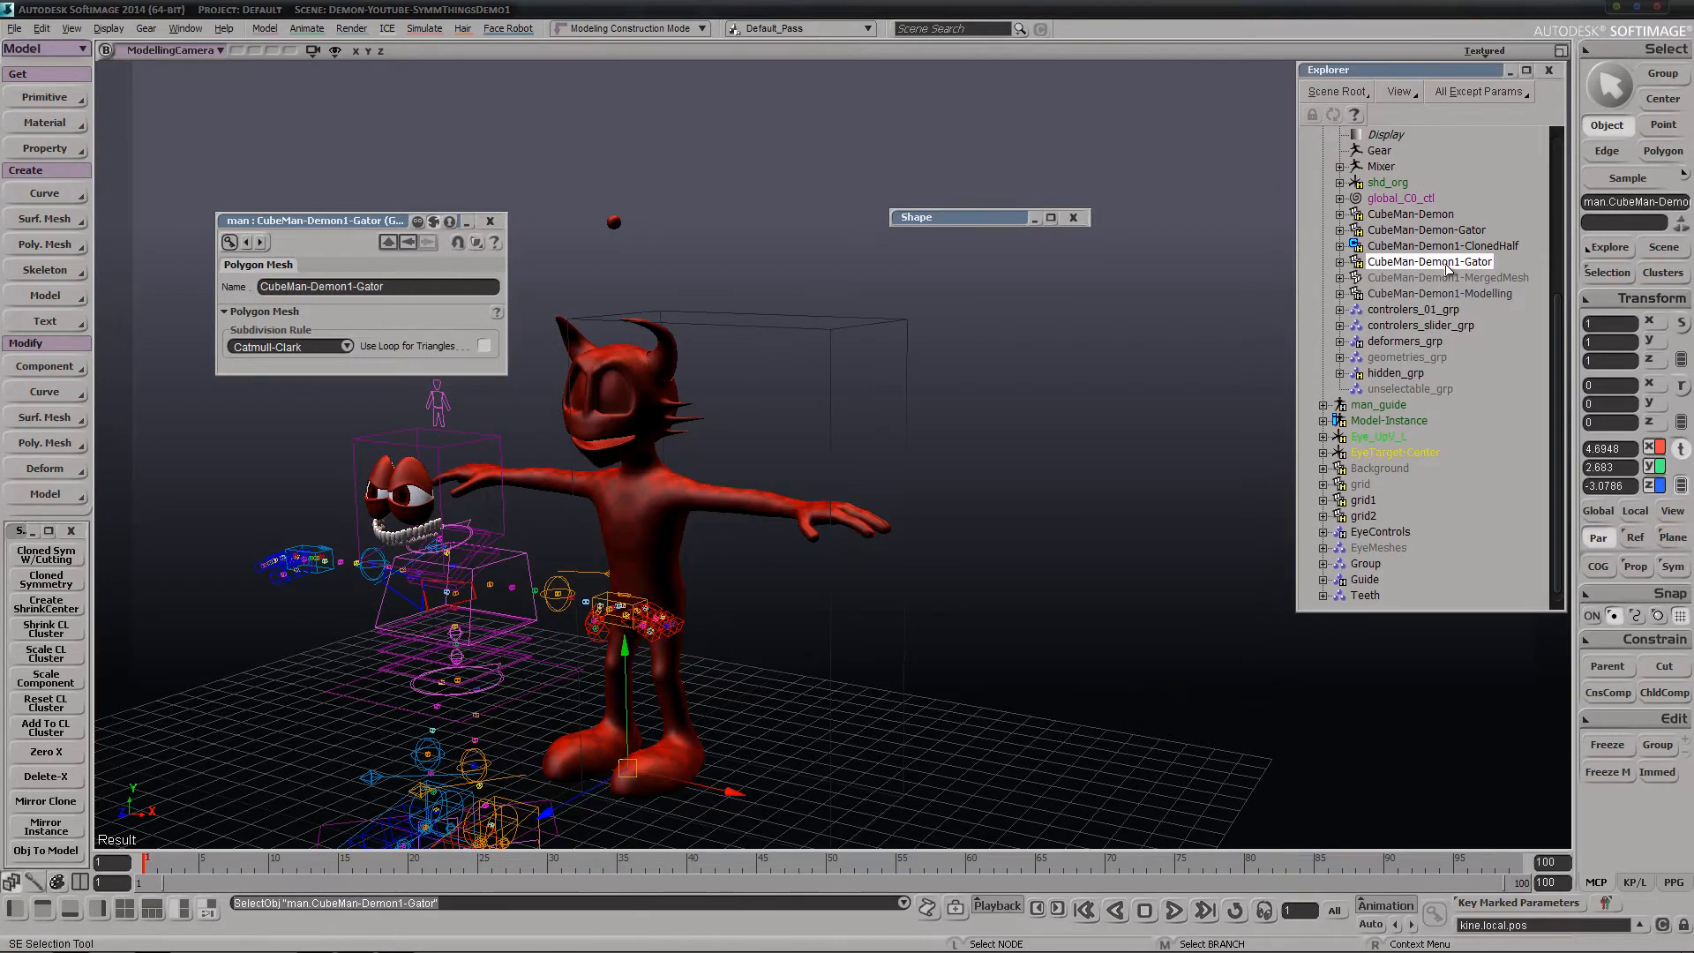
pyautogui.press('h')
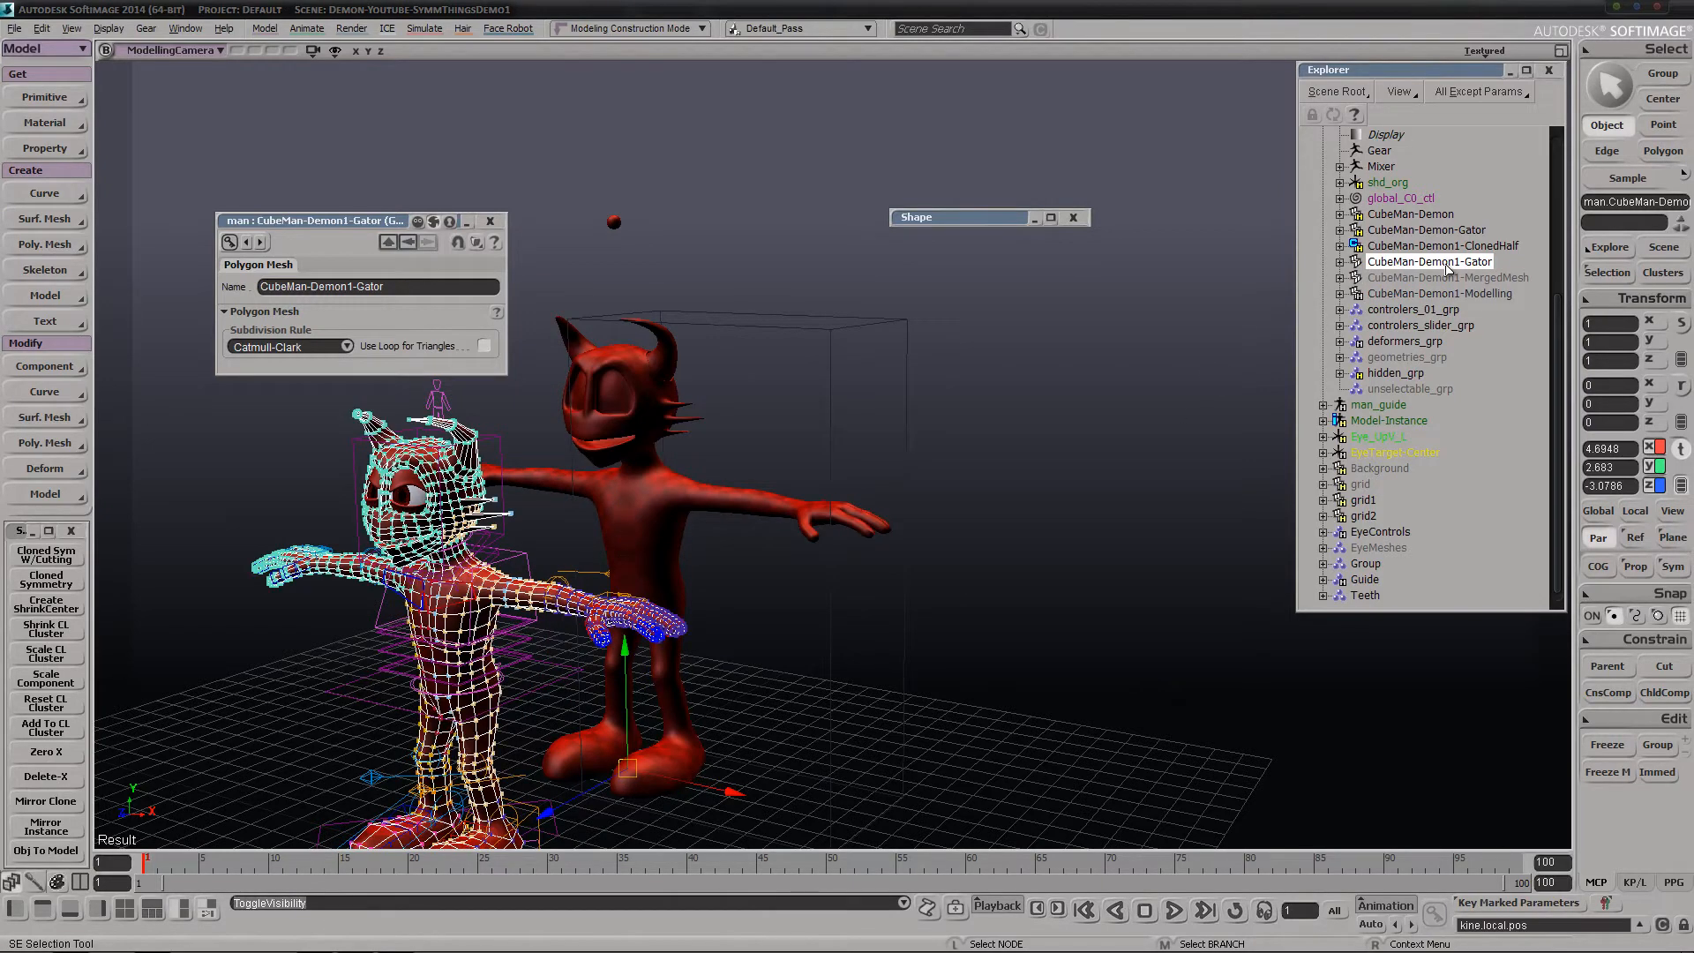
pyautogui.click(273, 860)
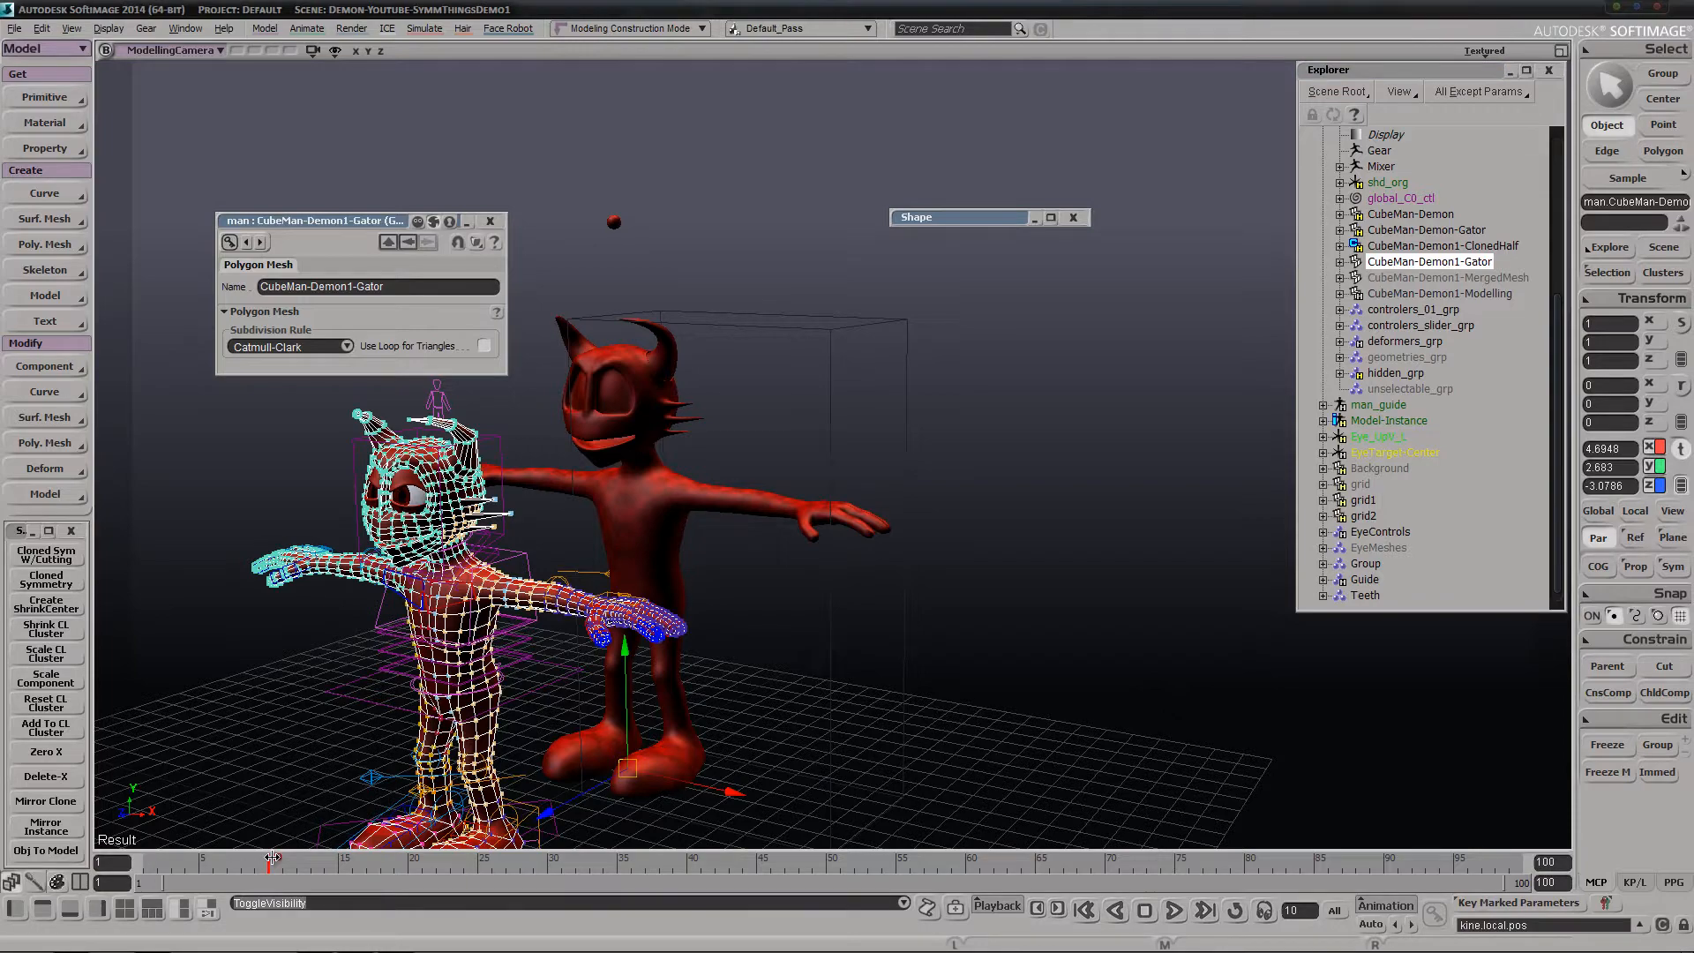
# Examine the posed Gator mesh and the moved symmetry copy at frame 10 from several angles and distances
pyautogui.press('s')
pyautogui.moveTo(346, 796); pyautogui.dragTo(516, 657, button='right')
pyautogui.moveTo(516, 658); pyautogui.dragTo(379, 678, button='middle')
pyautogui.moveTo(379, 677); pyautogui.dragTo(541, 590)
pyautogui.moveTo(723, 574); pyautogui.dragTo(604, 605, button='middle')
pyautogui.moveTo(1082, 480); pyautogui.dragTo(1047, 442, button='right')
pyautogui.press('s')
pyautogui.moveTo(1048, 442); pyautogui.dragTo(802, 564, button='middle')
pyautogui.moveTo(802, 563); pyautogui.dragTo(856, 530)
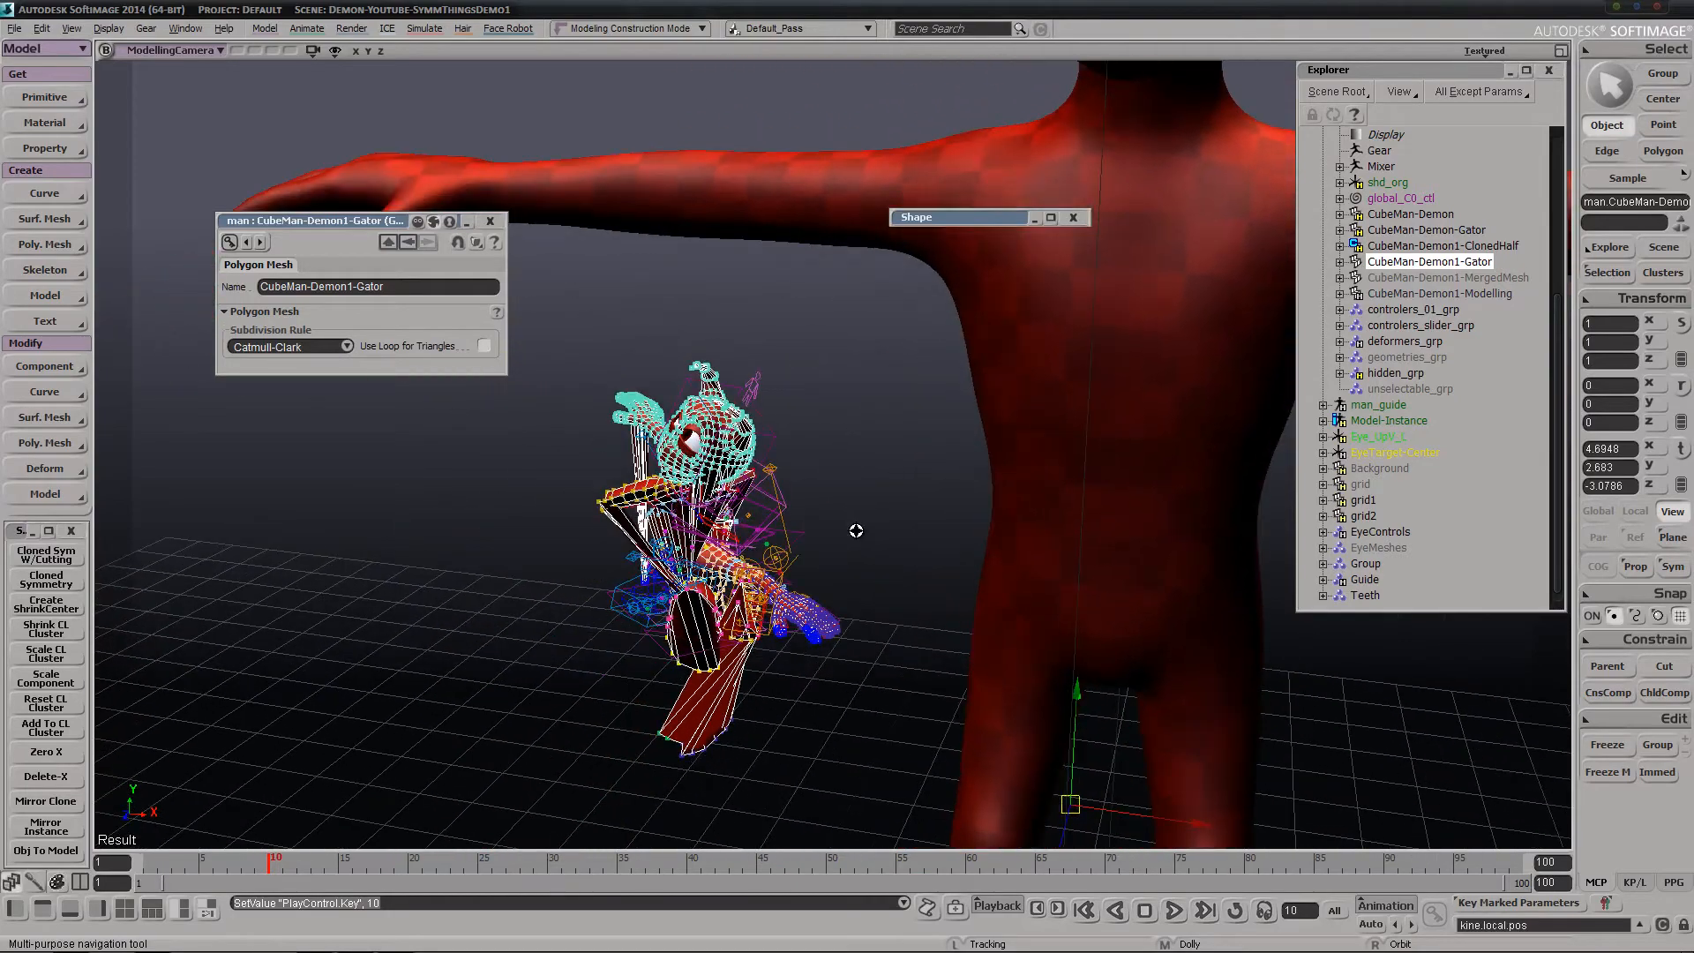
pyautogui.moveTo(854, 561); pyautogui.dragTo(780, 594, button='right')
pyautogui.press('s')
pyautogui.moveTo(779, 594); pyautogui.dragTo(1023, 428, button='middle')
pyautogui.moveTo(1024, 428); pyautogui.dragTo(1015, 484, button='right')
pyautogui.moveTo(1015, 484); pyautogui.dragTo(1051, 310, button='middle')
pyautogui.press('s')
pyautogui.moveTo(1051, 309); pyautogui.dragTo(903, 450)
pyautogui.moveTo(904, 451); pyautogui.dragTo(886, 427, button='middle')
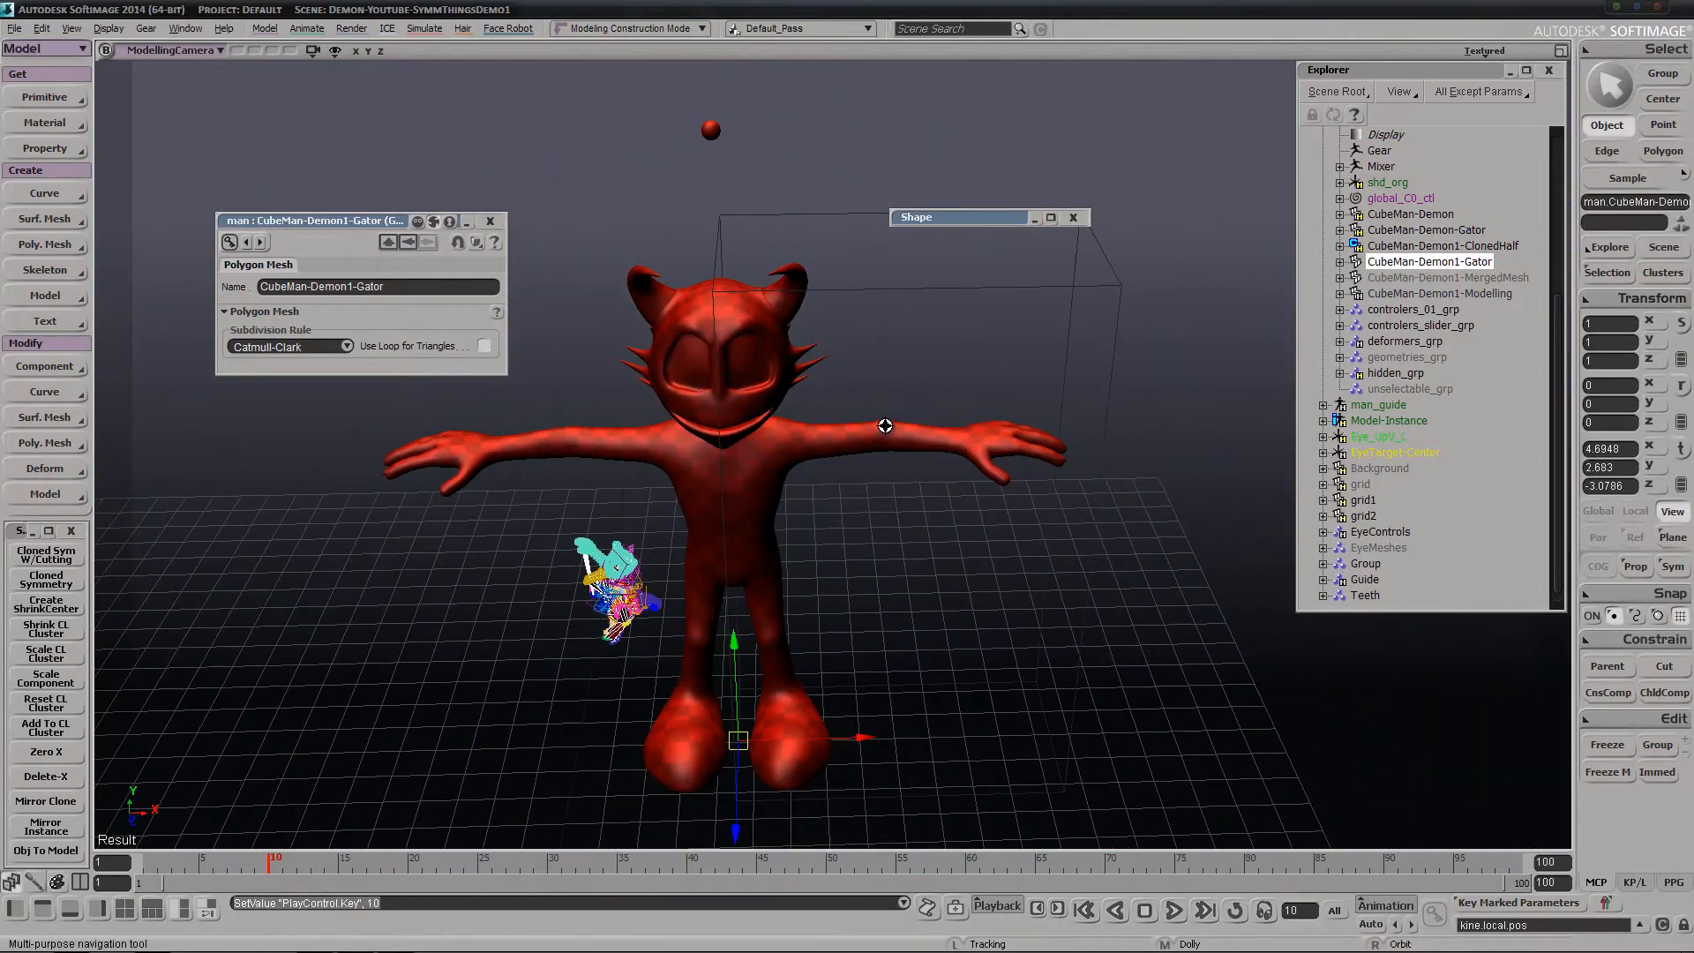
# Return to frame 1, then undo the Gator visibility change and the move of CubeMan-Demon1-Modelling
pyautogui.press('v')
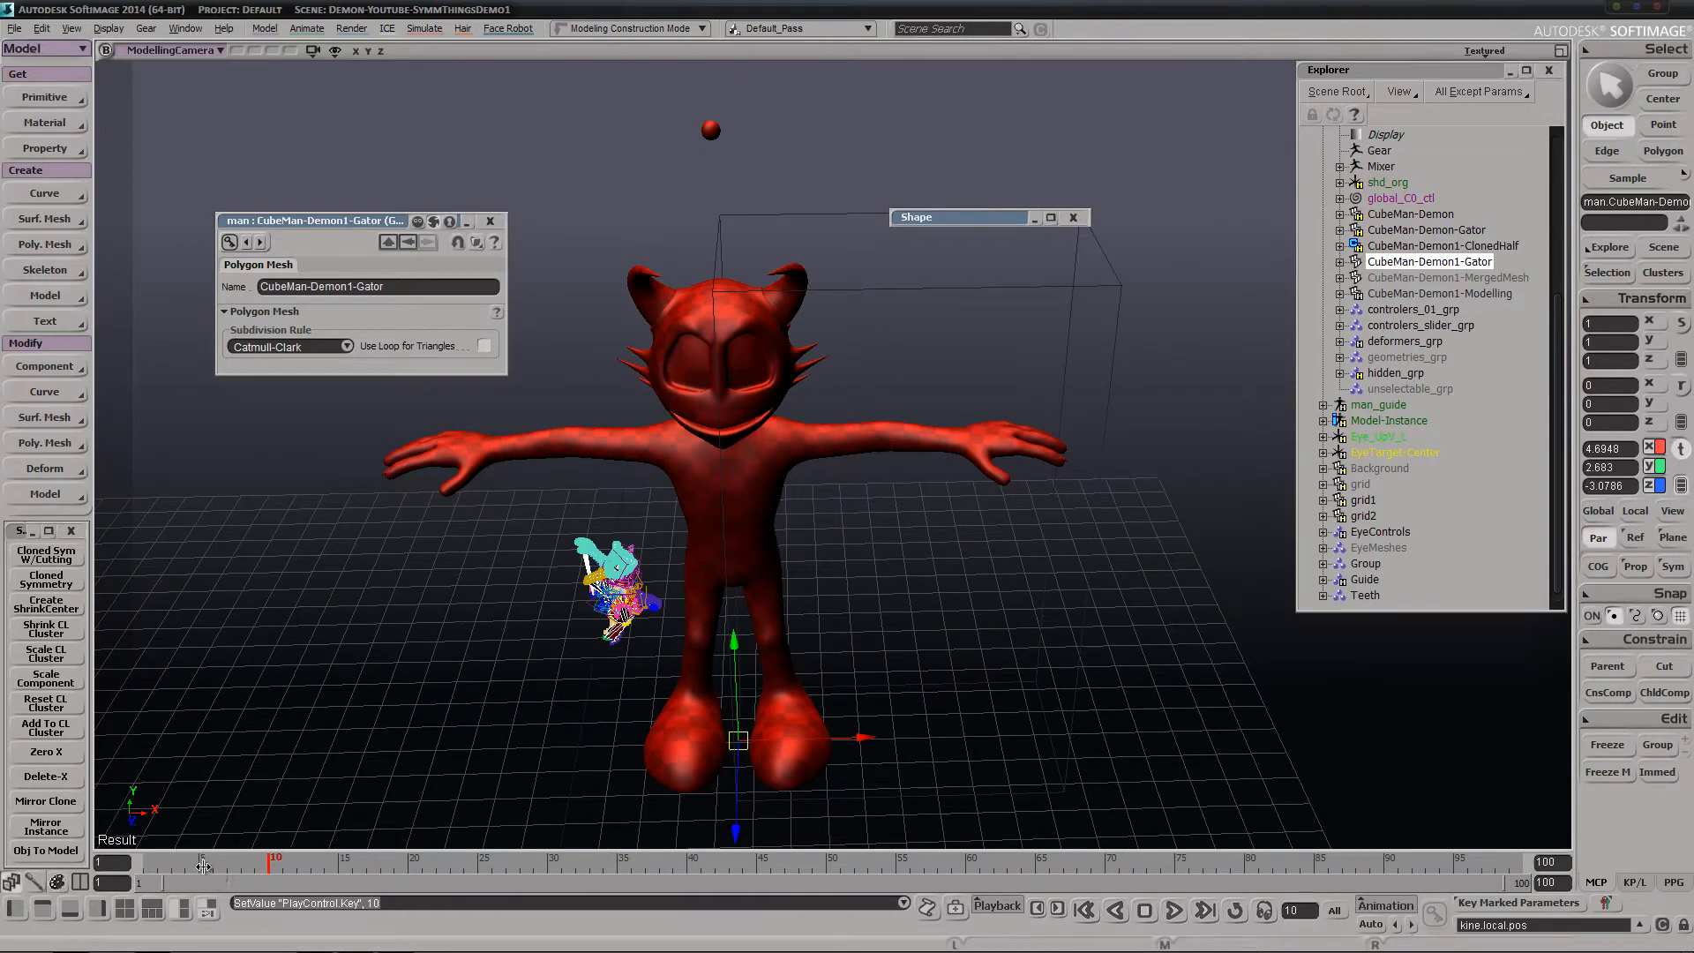
pyautogui.moveTo(203, 866); pyautogui.dragTo(132, 873)
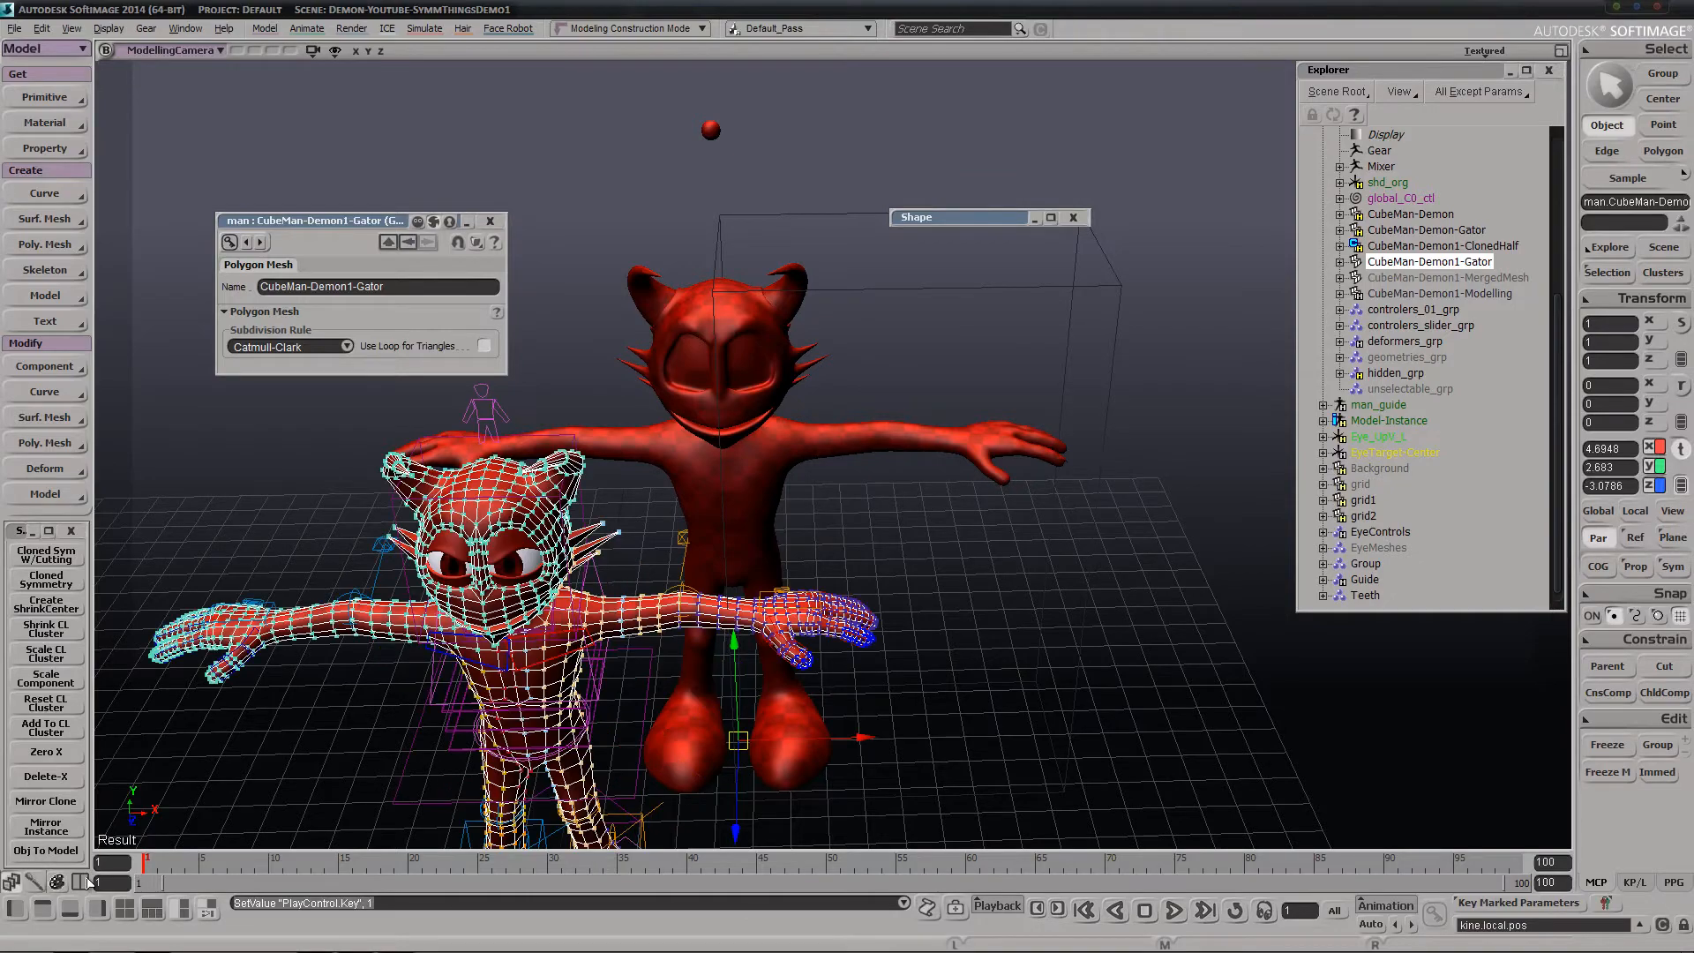
pyautogui.hotkey('ctrl', 'z')
pyautogui.hotkey('ctrl', 'z')
pyautogui.hotkey('ctrl', 'z')
pyautogui.hotkey('ctrl', 'z')
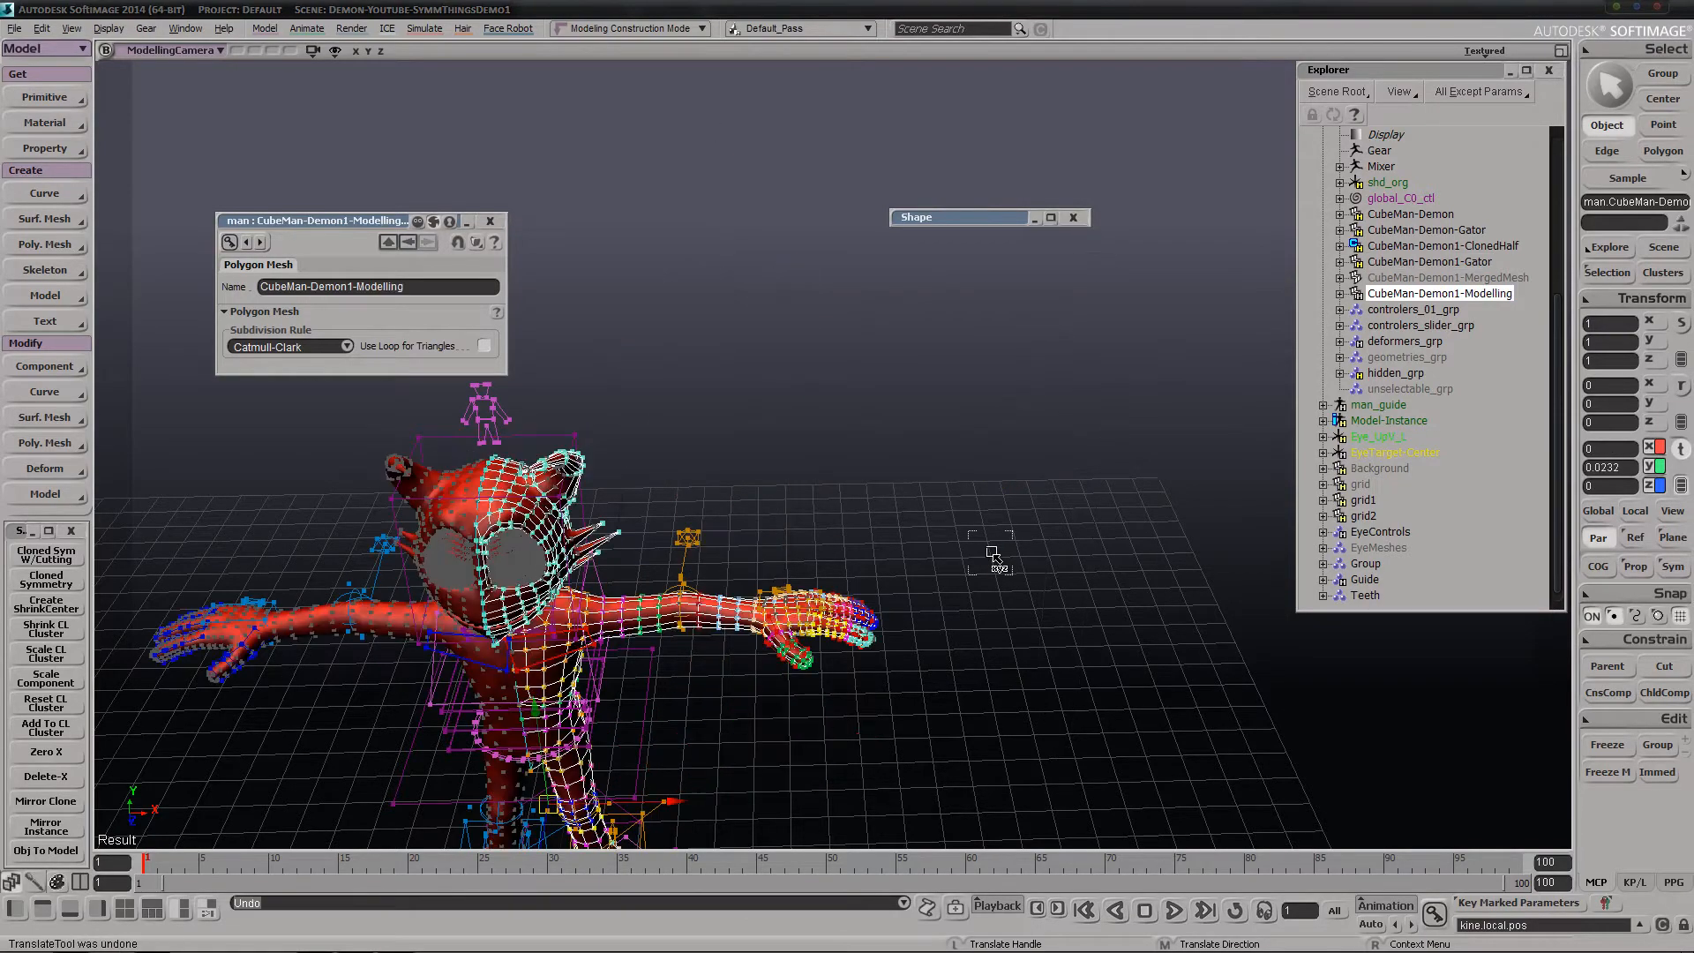
# Examine the rigged demon with its symmetry halves from several angles, and clear the selection
pyautogui.moveTo(749, 682); pyautogui.dragTo(908, 594)
pyautogui.moveTo(908, 594); pyautogui.dragTo(882, 601, button='right')
pyautogui.moveTo(881, 602); pyautogui.dragTo(872, 597)
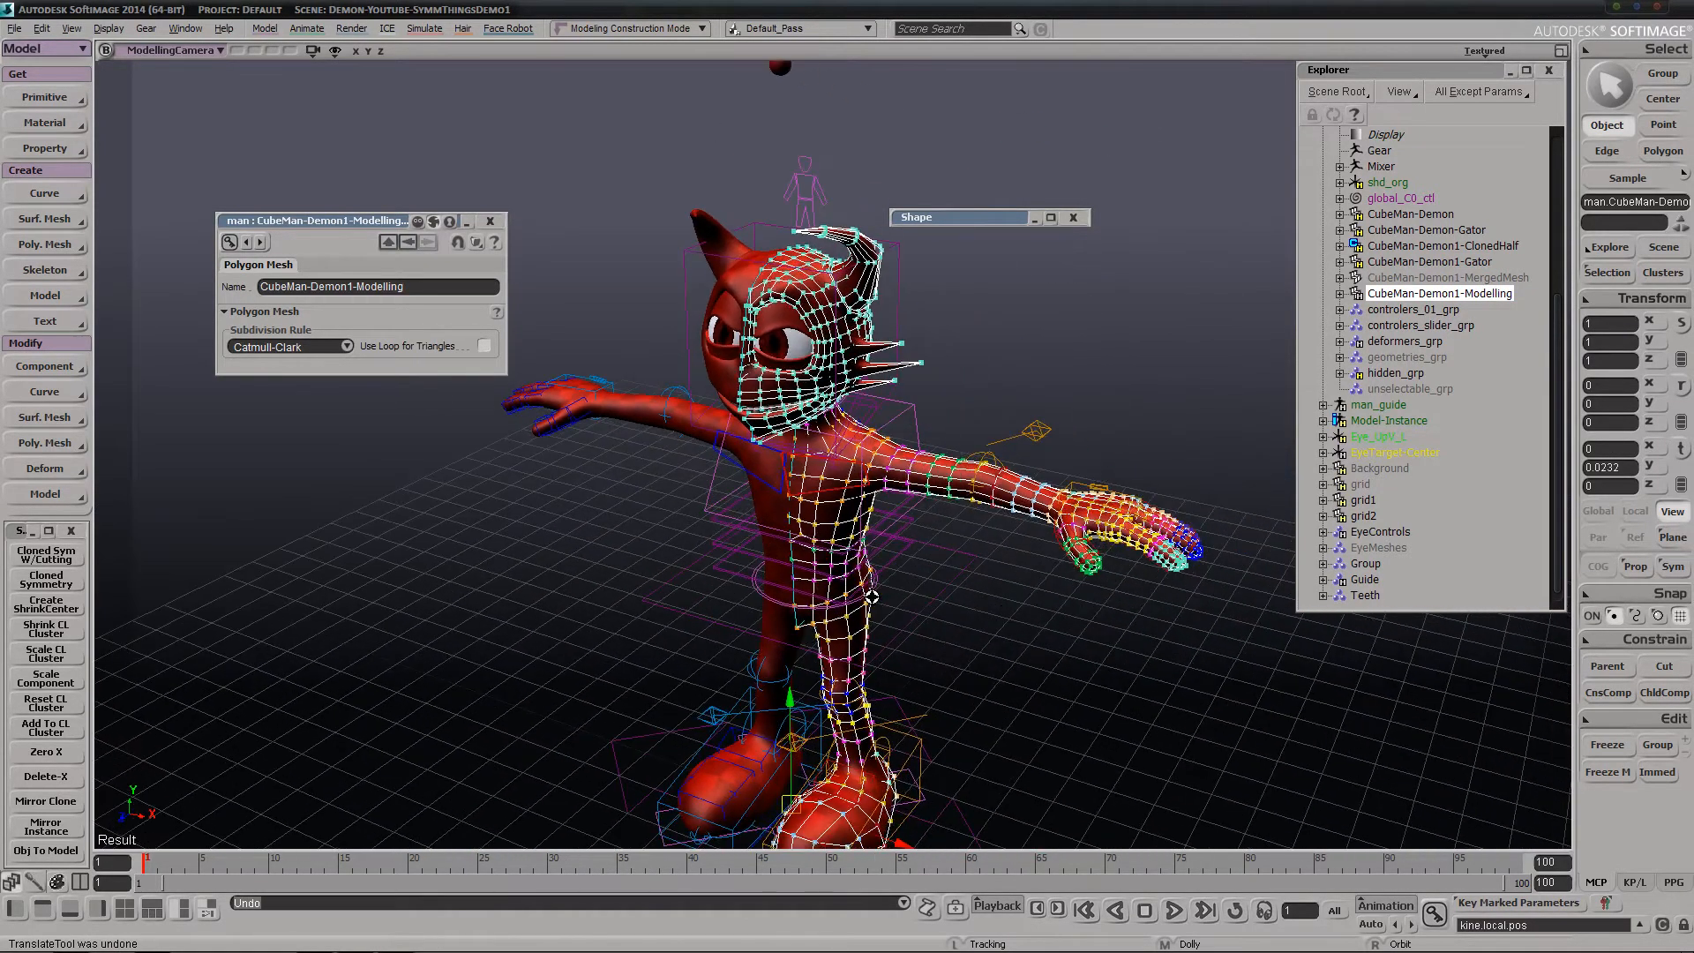
pyautogui.moveTo(872, 597); pyautogui.dragTo(953, 511, button='right')
pyautogui.moveTo(953, 511); pyautogui.dragTo(946, 490, button='middle')
pyautogui.press('space')
pyautogui.moveTo(1010, 348); pyautogui.dragTo(1087, 390)
pyautogui.press('s')
pyautogui.moveTo(1063, 402)
pyautogui.mouseDown(button='right')
pyautogui.moveTo(964, 508)
pyautogui.moveTo(951, 490)
pyautogui.mouseUp(button='right')
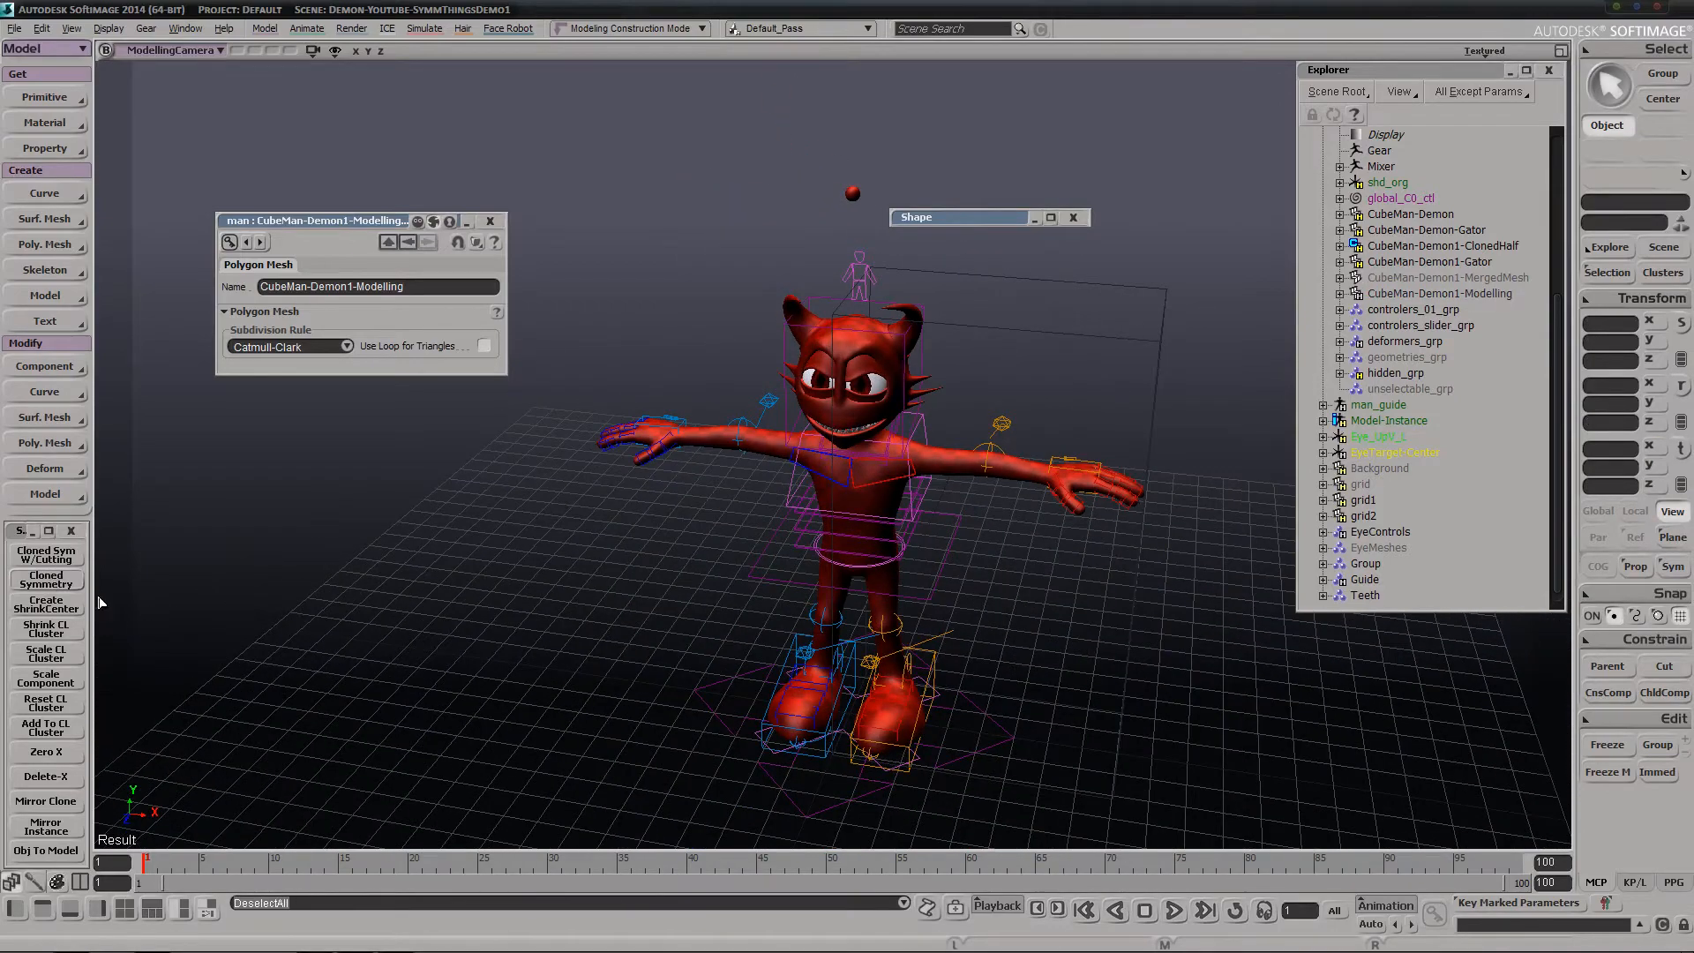
# Apply Cloned Symmetry to CubeMan-Demon1-Gator, agreeing to cut the merged mesh, and inspect the resulting half
pyautogui.moveTo(1053, 330); pyautogui.dragTo(1096, 476)
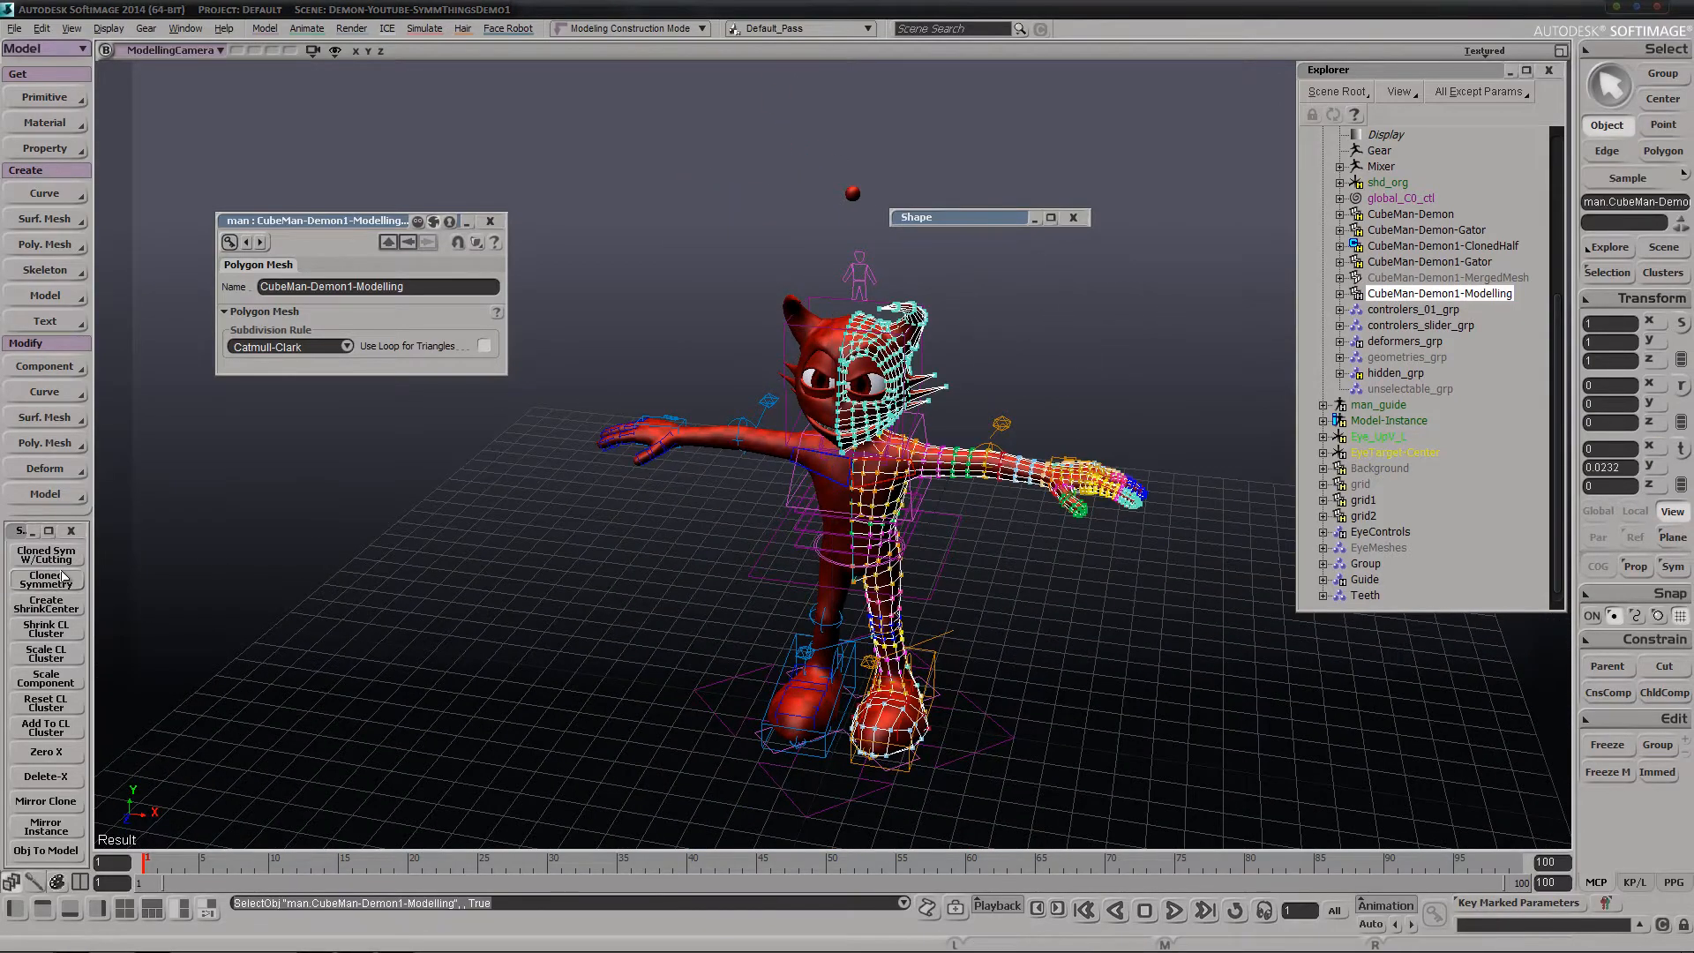
pyautogui.click(1469, 262)
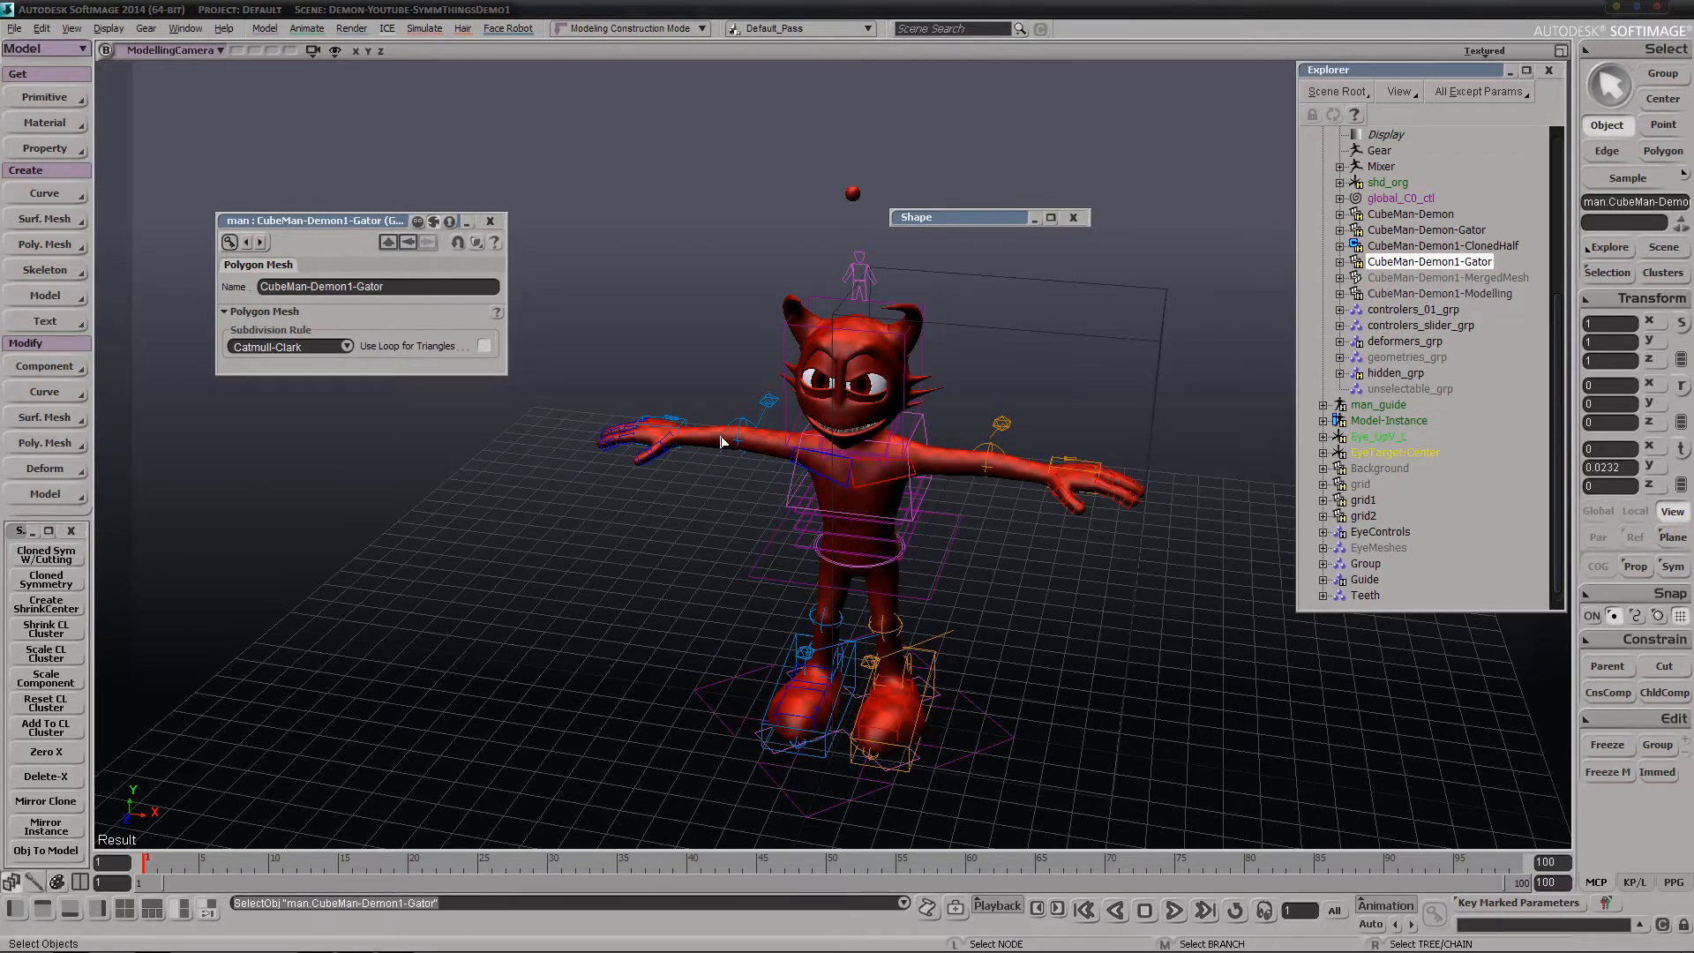
pyautogui.click(49, 582)
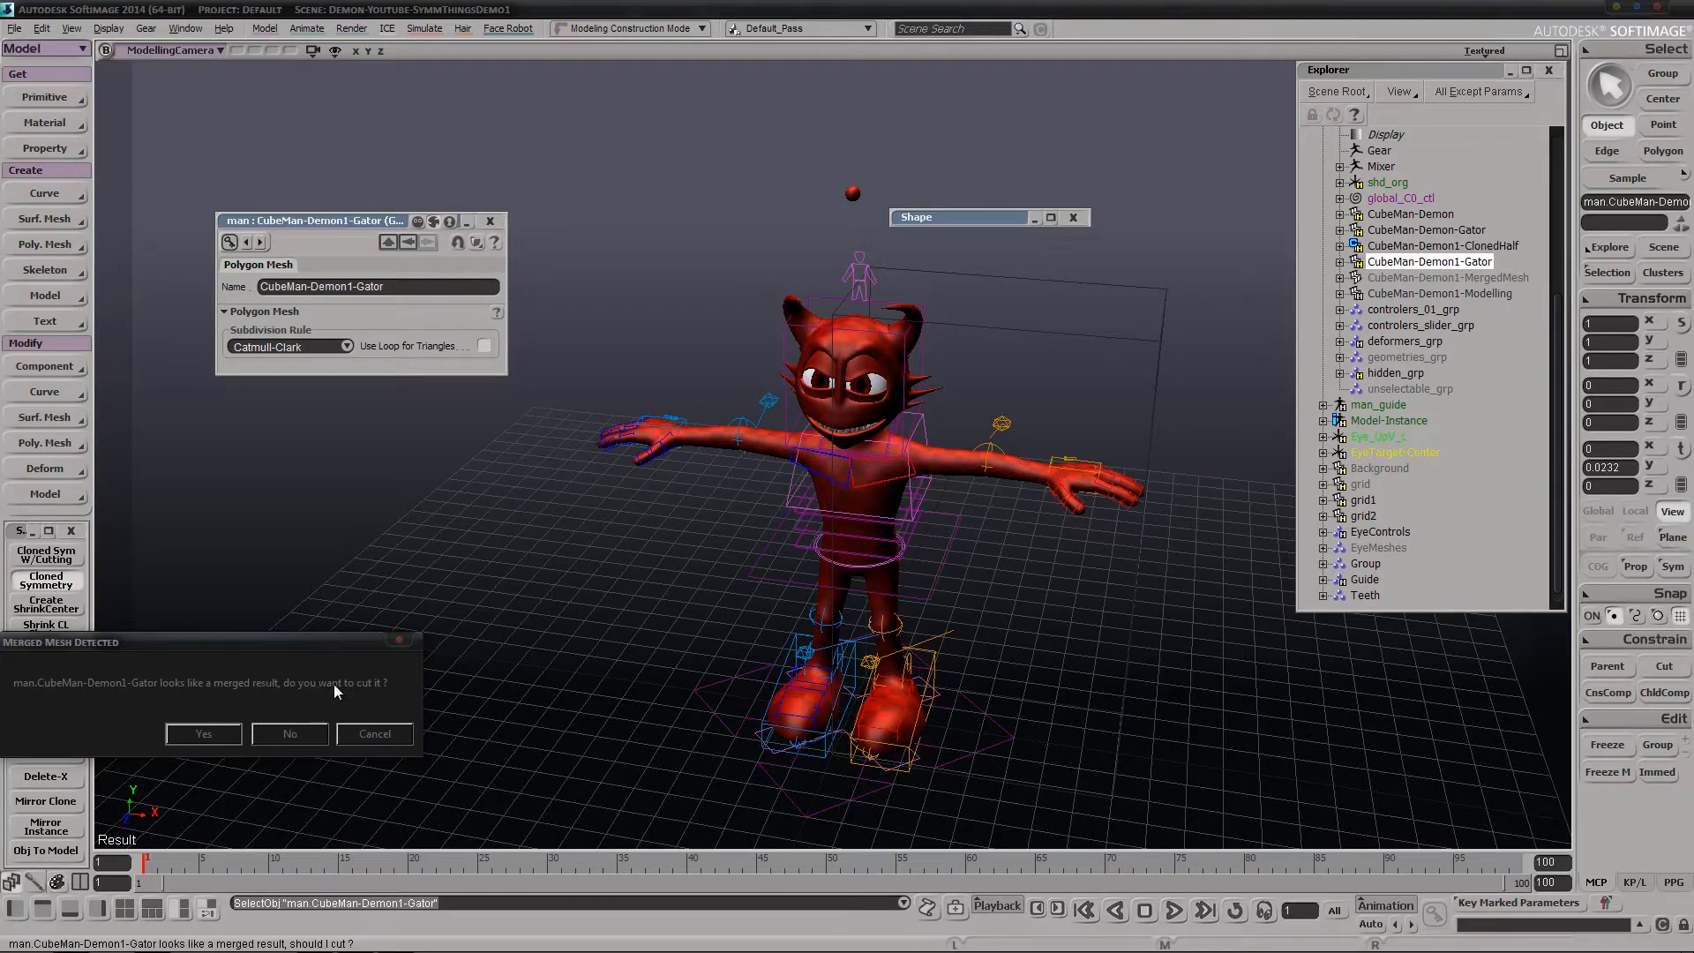
pyautogui.click(197, 736)
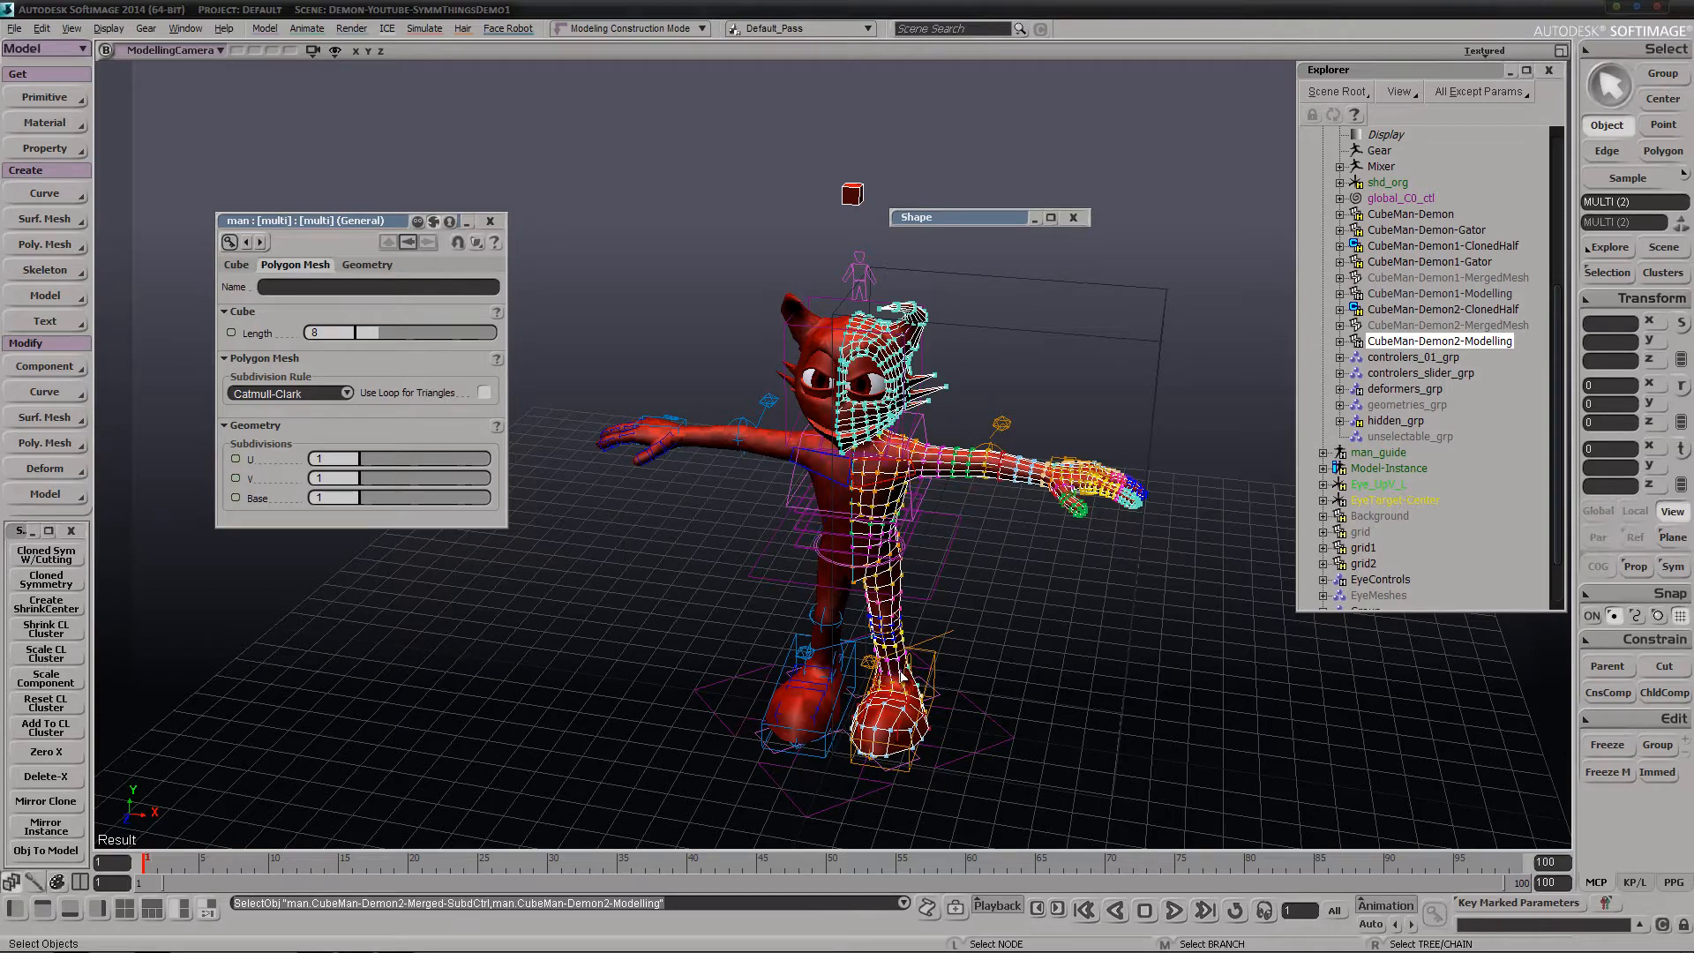
pyautogui.press('s')
pyautogui.moveTo(447, 673); pyautogui.dragTo(537, 601, button='middle')
pyautogui.moveTo(652, 586); pyautogui.dragTo(593, 590)
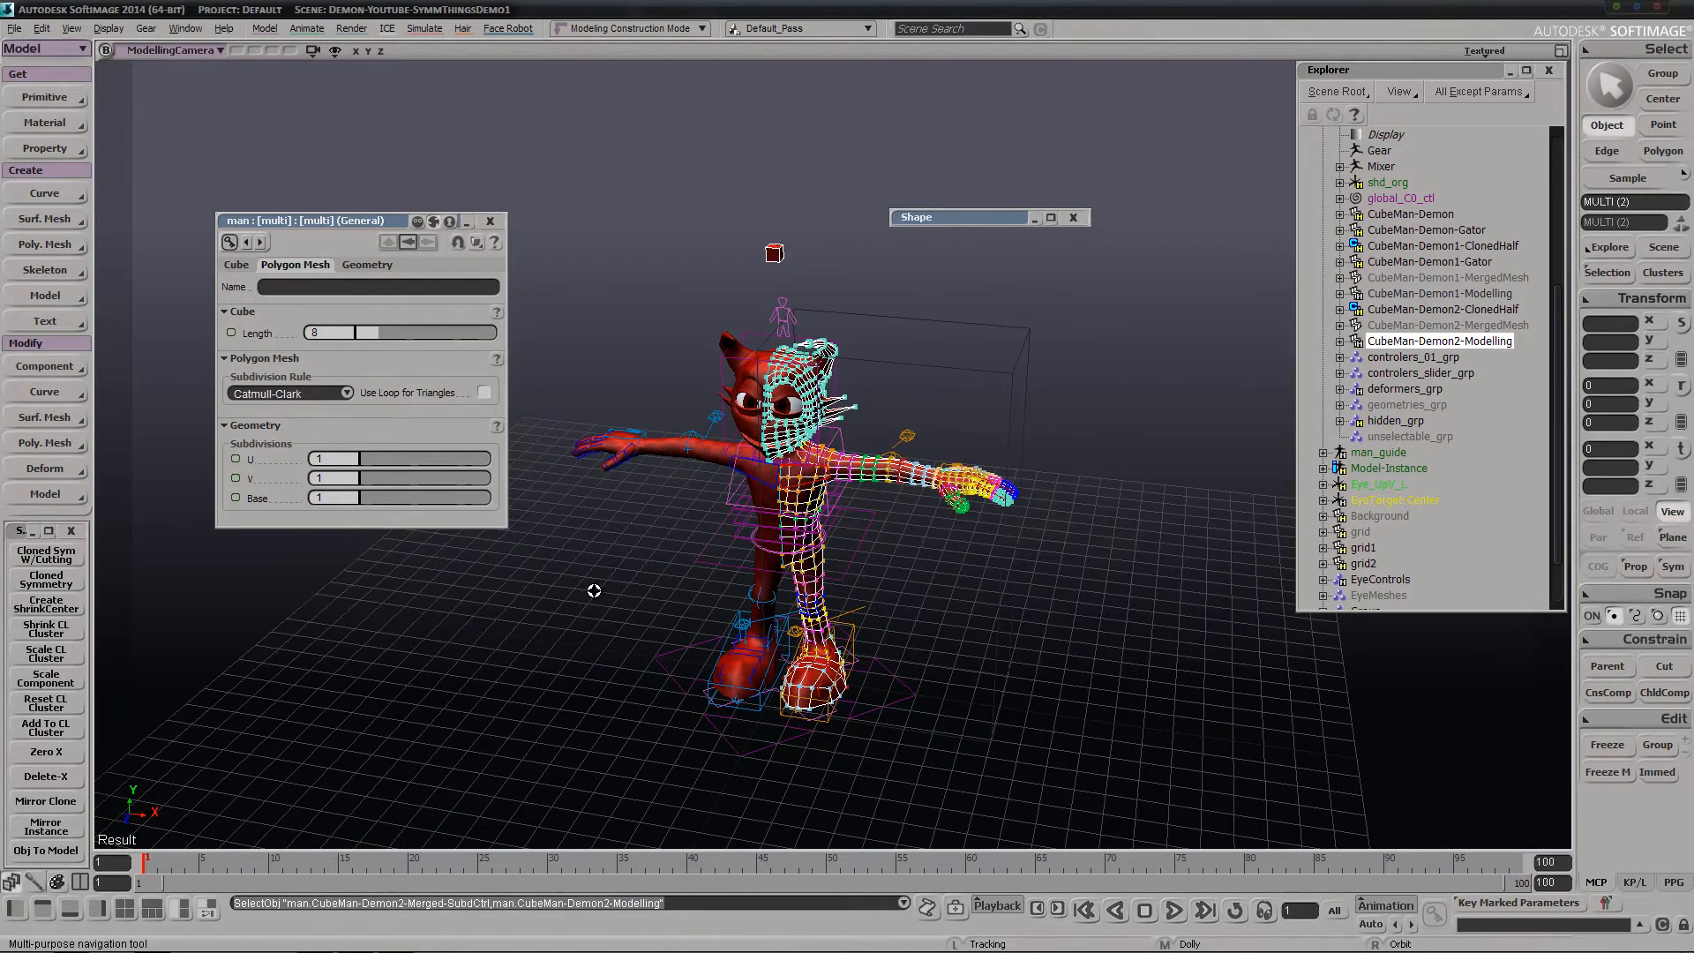
pyautogui.moveTo(710, 656); pyautogui.dragTo(652, 664, button='right')
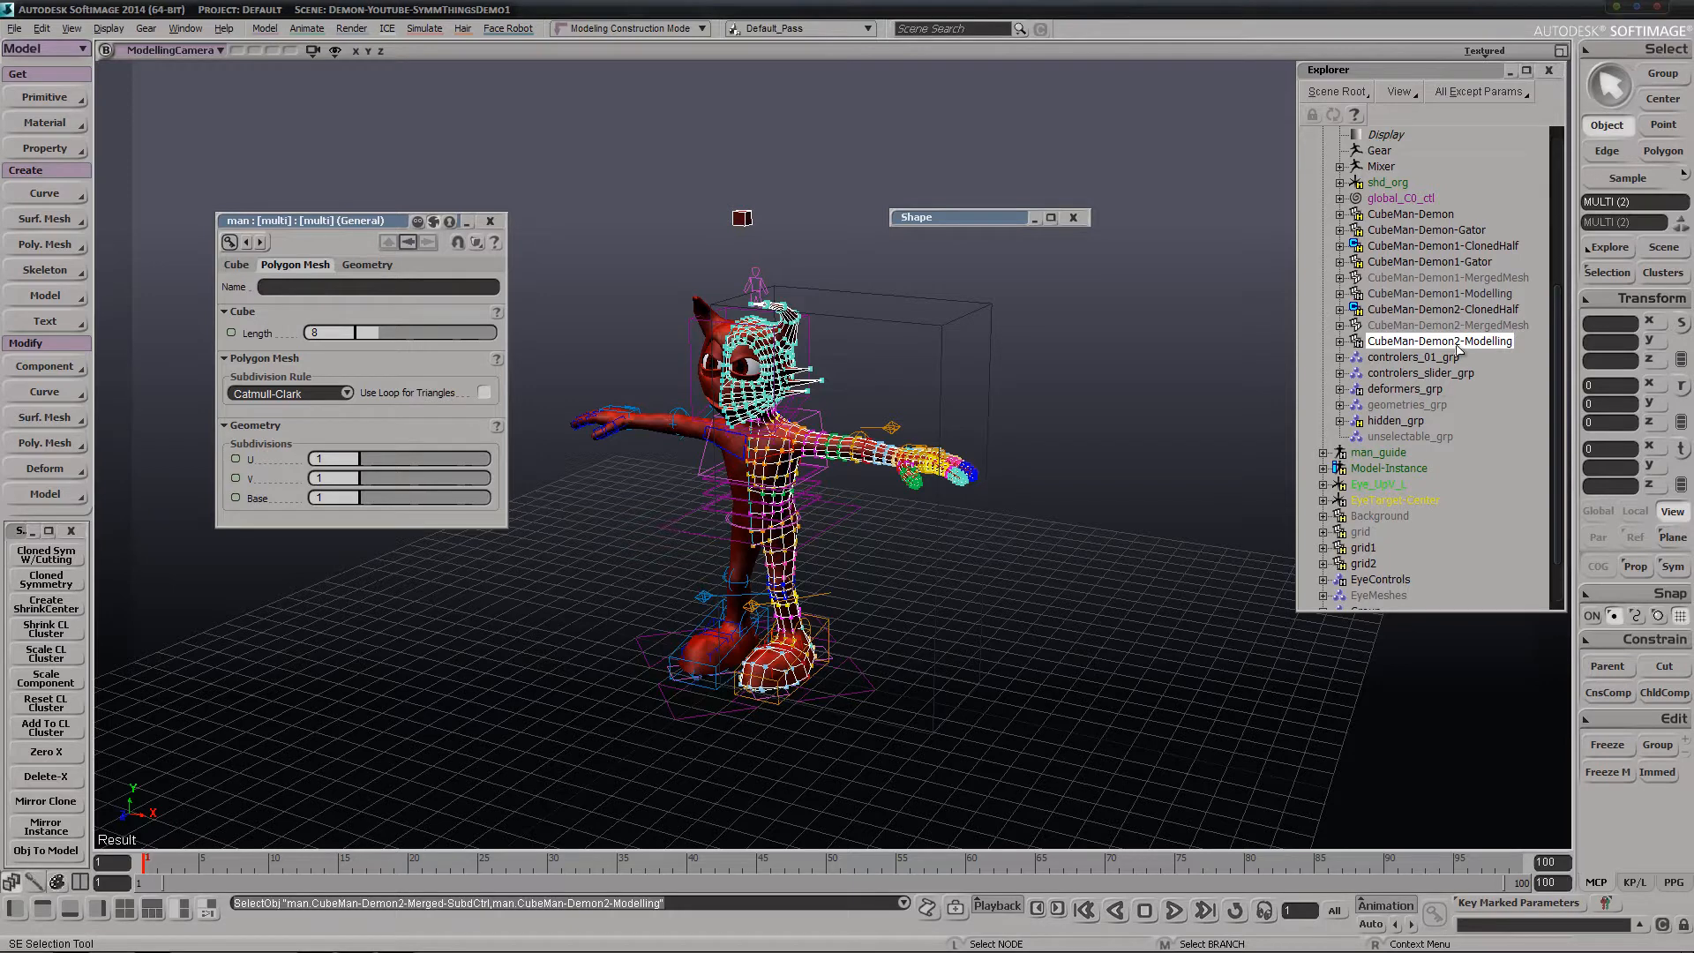
# Delete the CubeMan-Demon2-Modelling and CubeMan-Demon1-Modelling branches together with the CubeMan-Demon-Gator mesh
pyautogui.press('Delete')
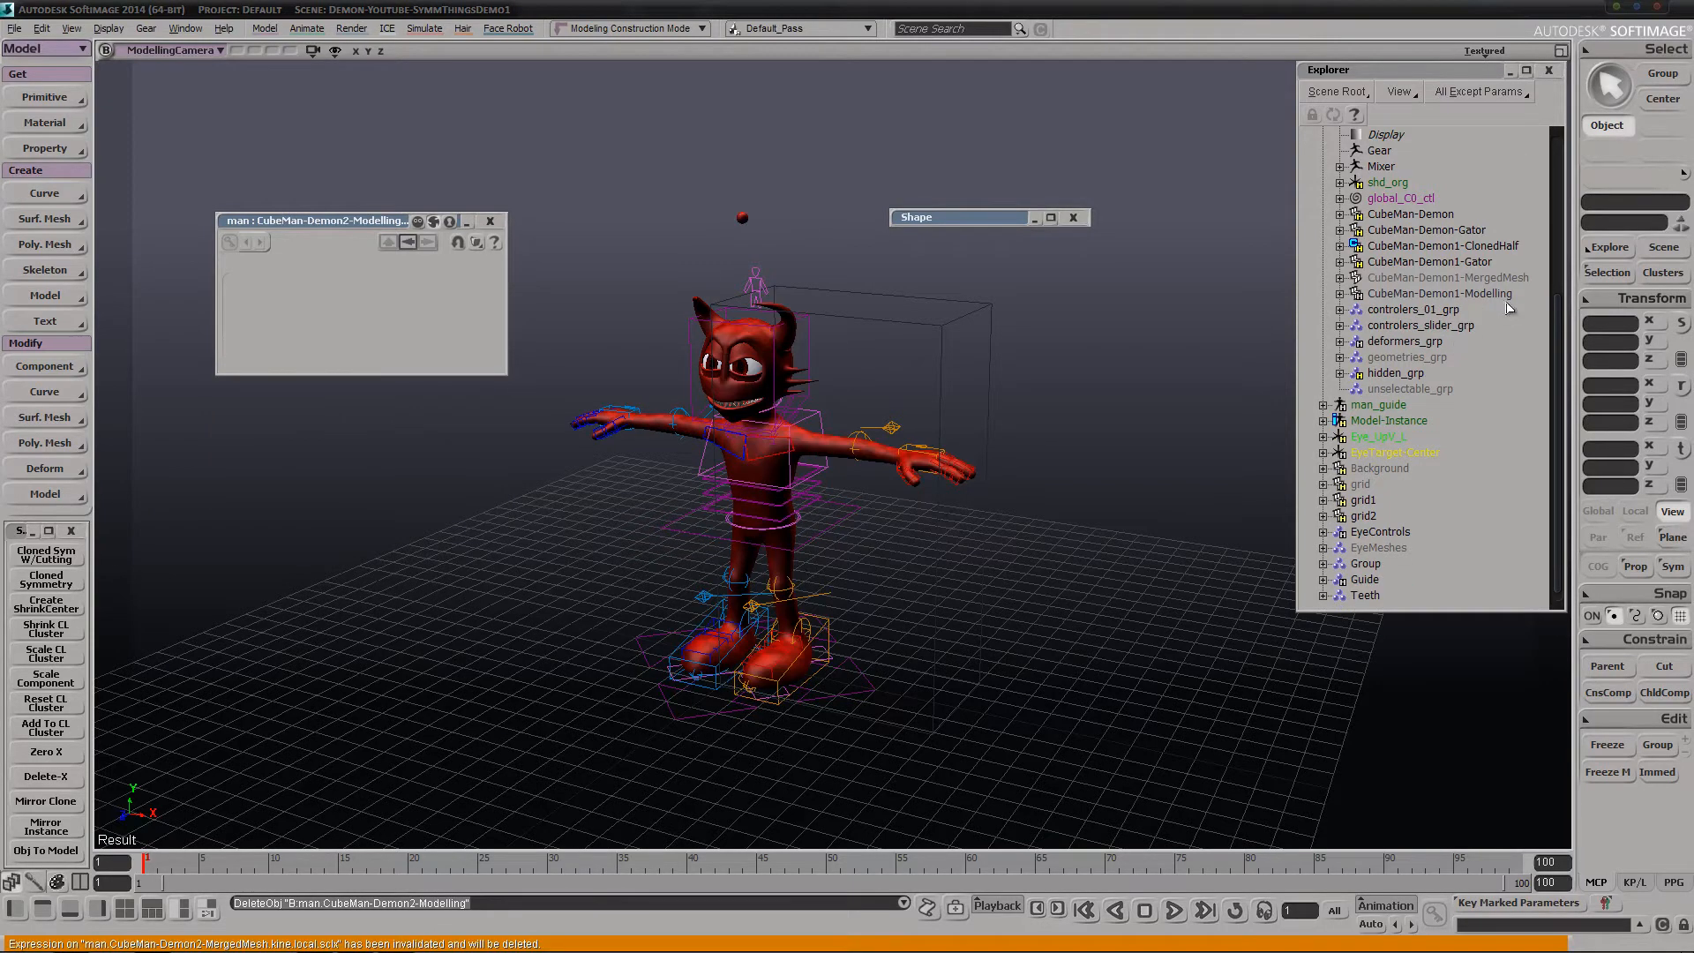
pyautogui.click(1500, 294)
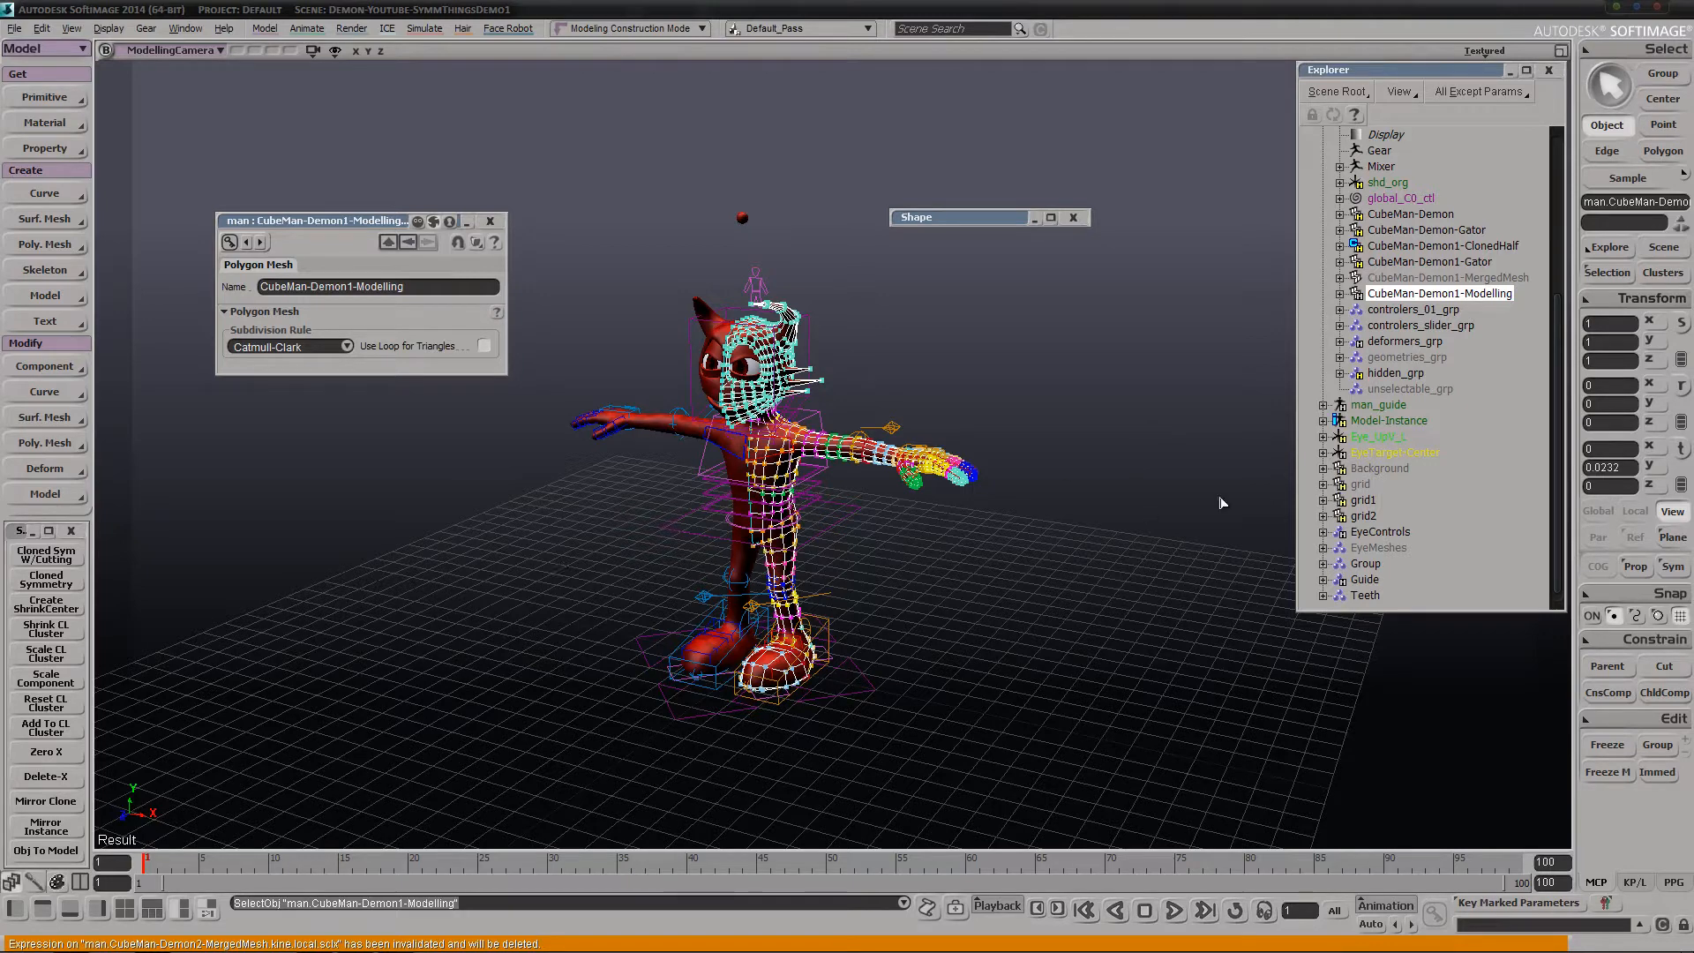
pyautogui.press('Delete')
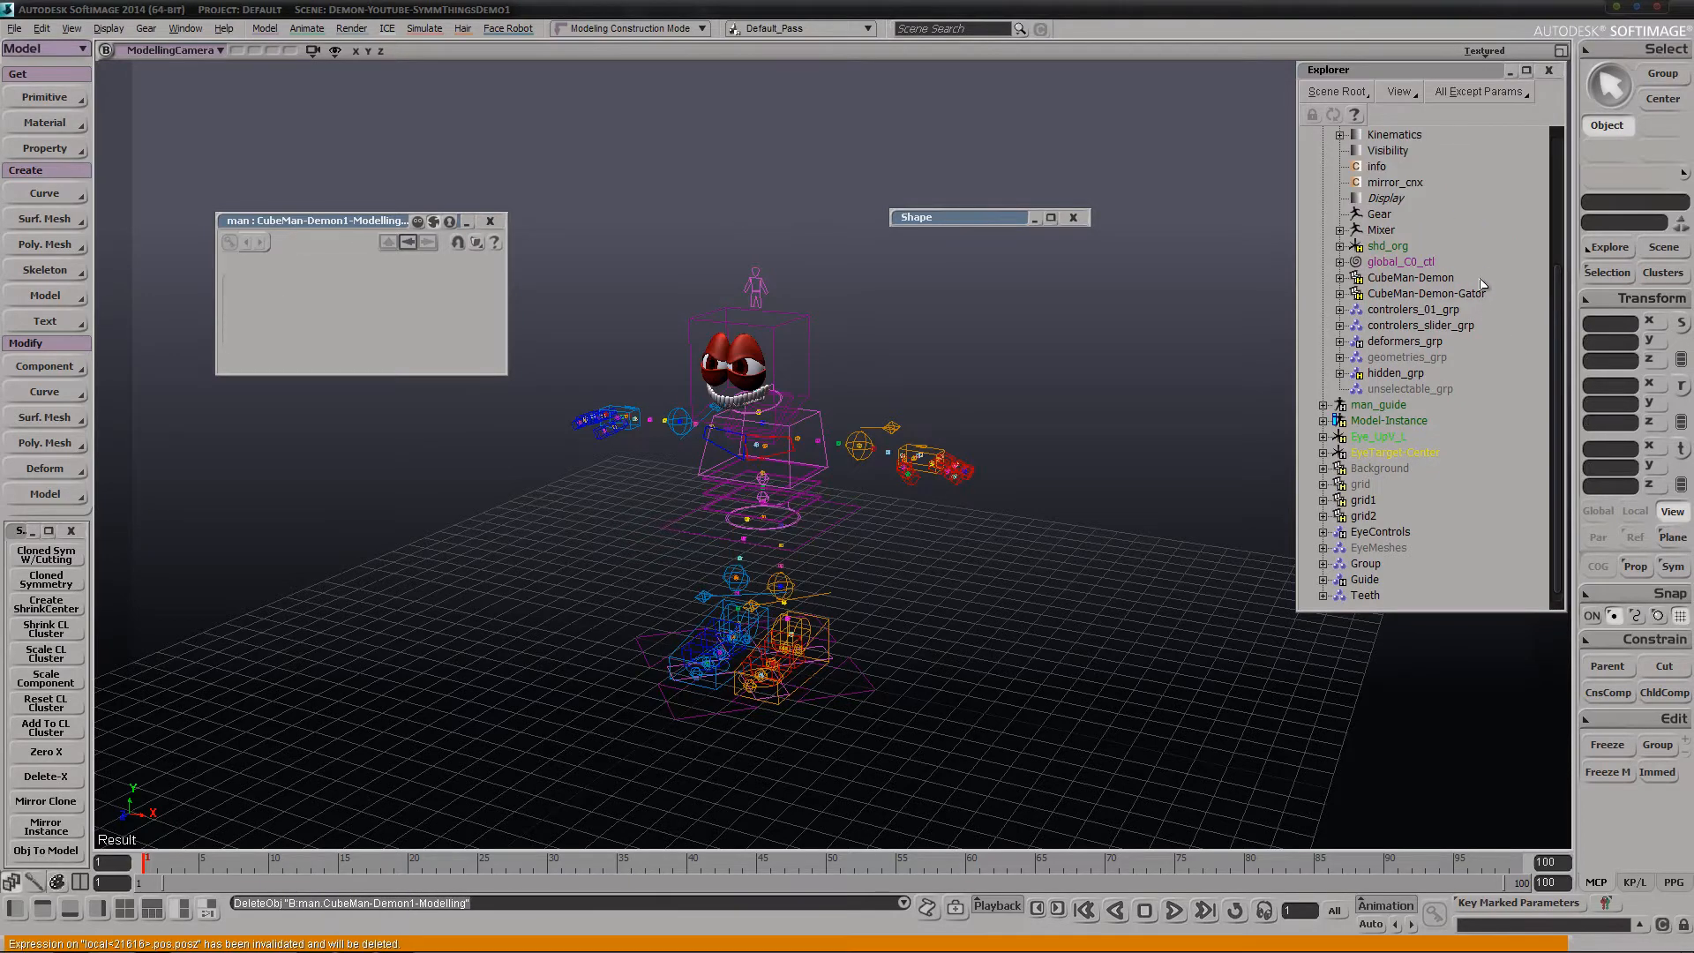
pyautogui.click(1454, 297)
pyautogui.press('Delete')
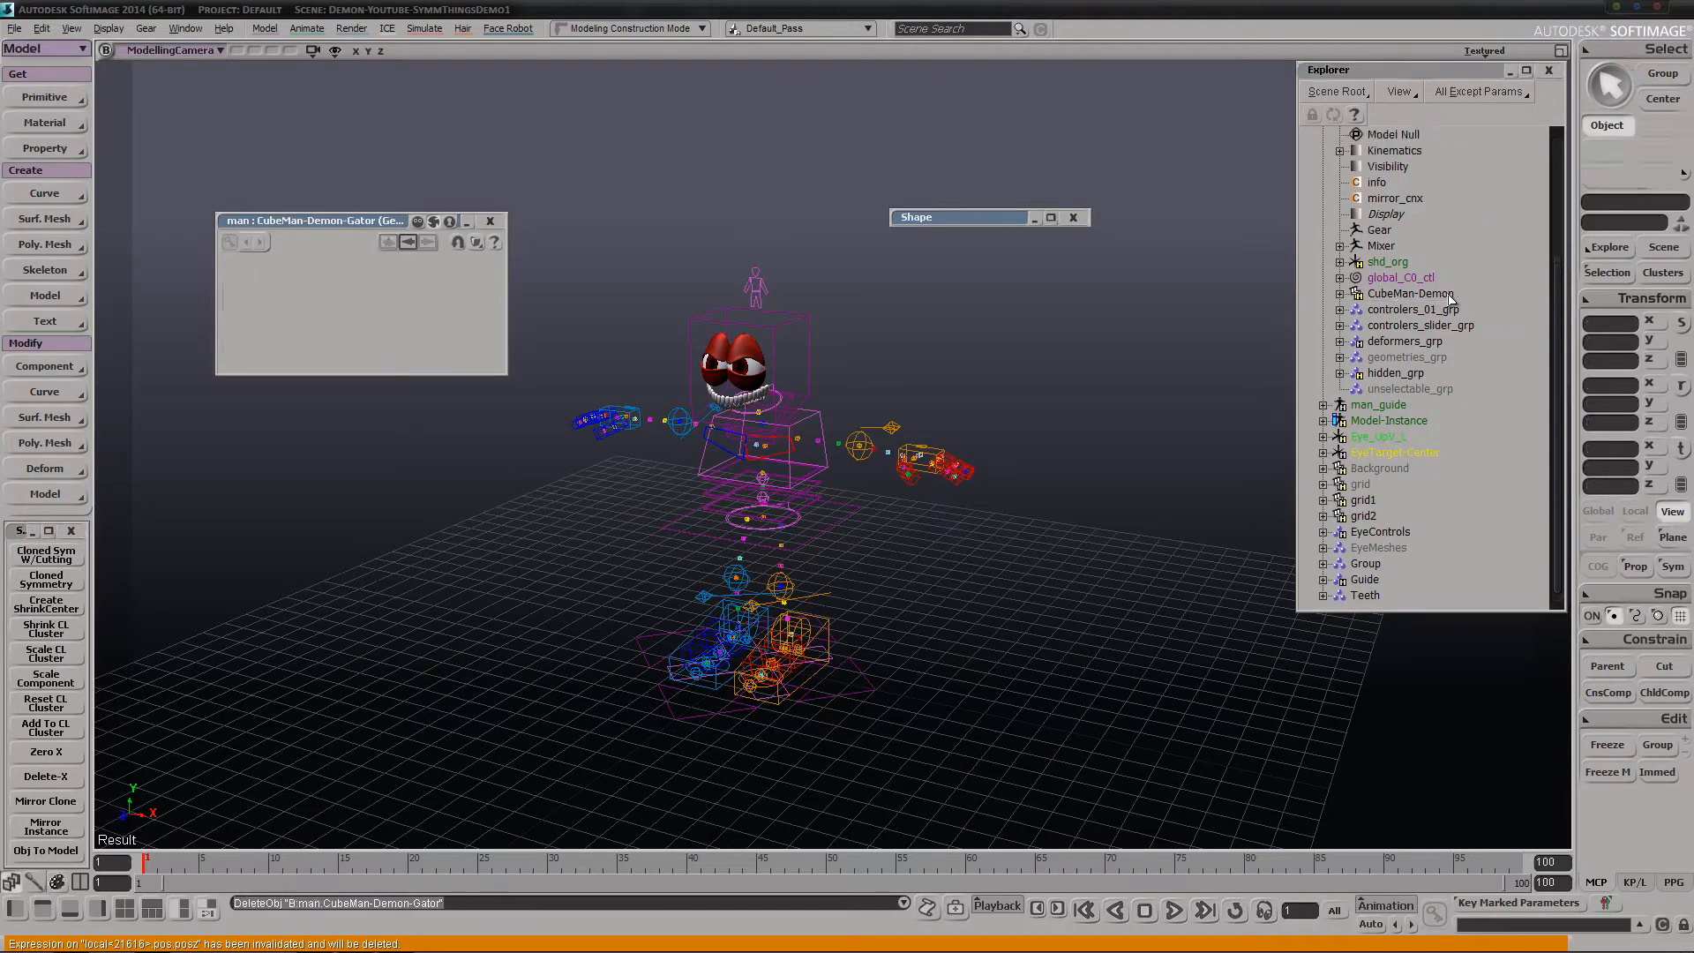
# Create a new cloned symmetry setup with a Gator mesh from CubeMan-Demon and close the property page
pyautogui.click(1453, 297)
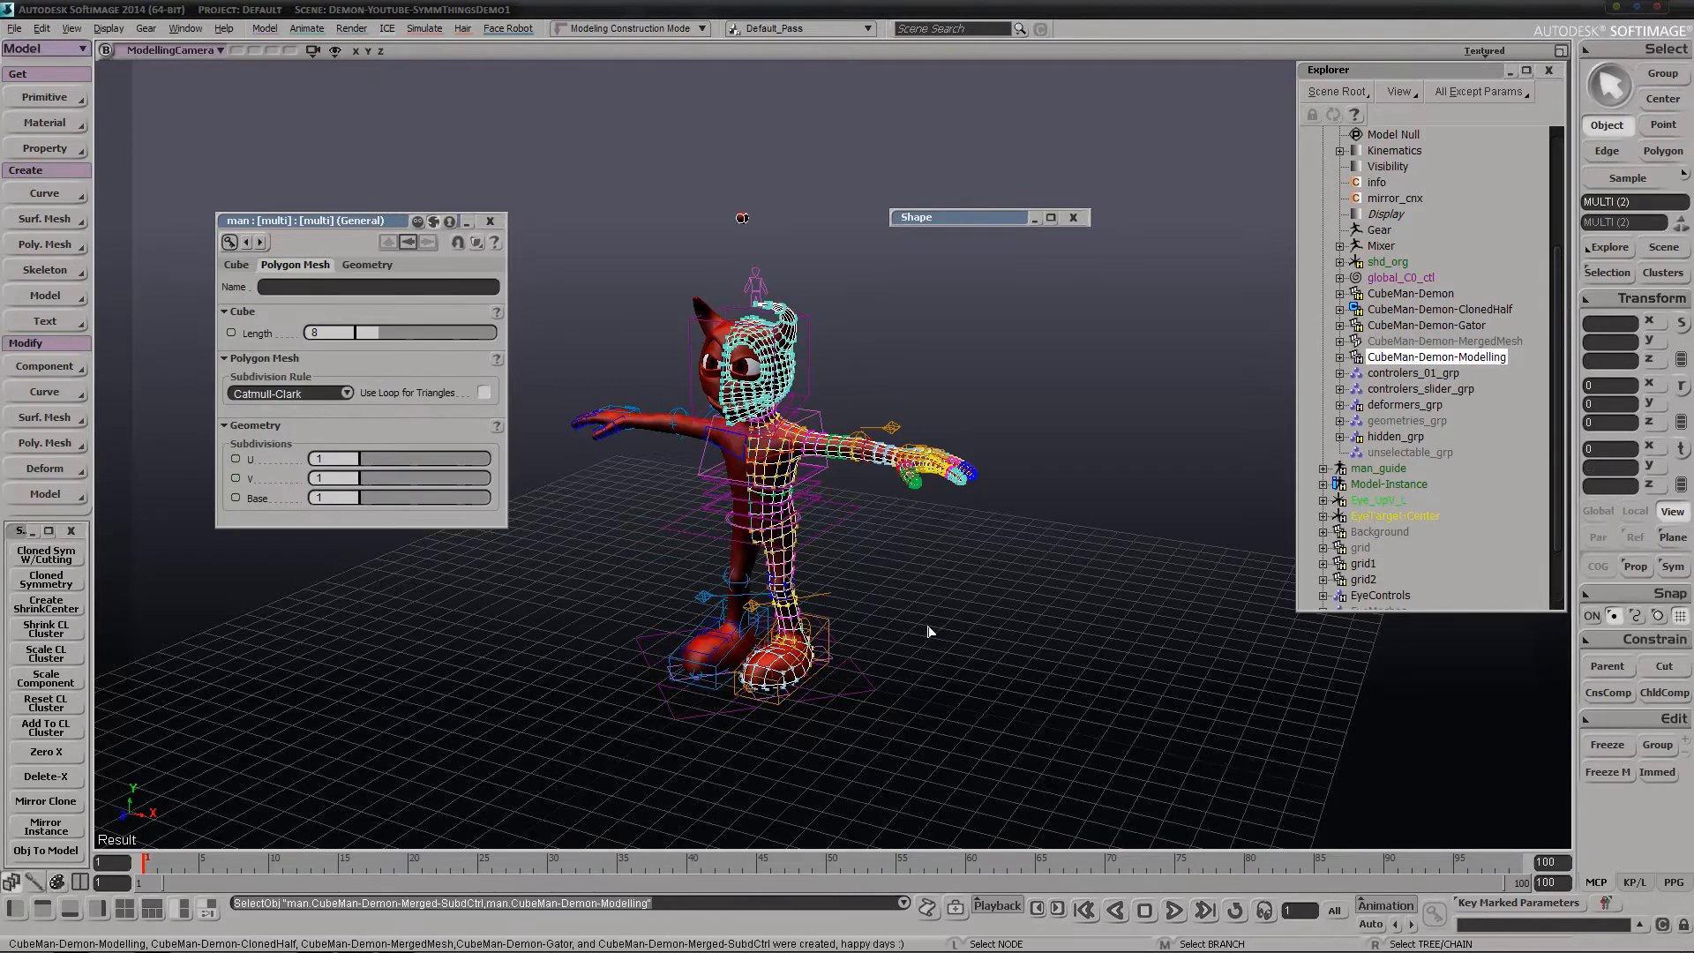
pyautogui.press('s')
pyautogui.moveTo(929, 630)
pyautogui.mouseDown(button='middle')
pyautogui.moveTo(882, 605)
pyautogui.moveTo(890, 626)
pyautogui.mouseUp(button='middle')
pyautogui.moveTo(889, 627); pyautogui.dragTo(977, 659)
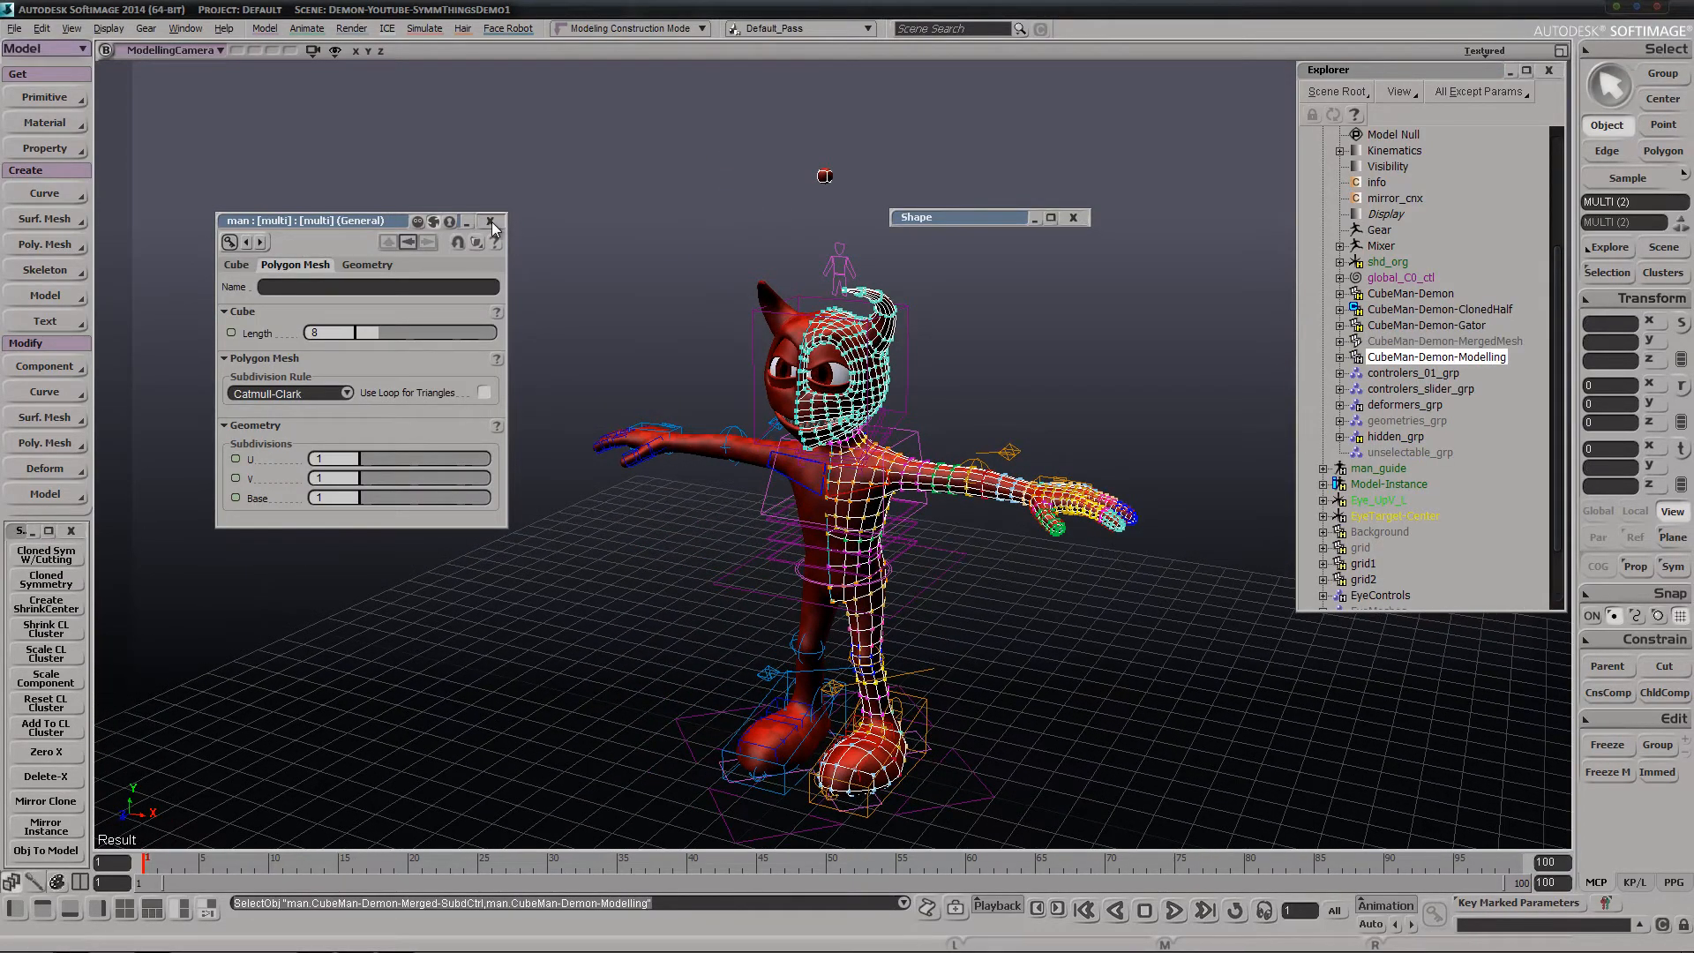
pyautogui.click(491, 221)
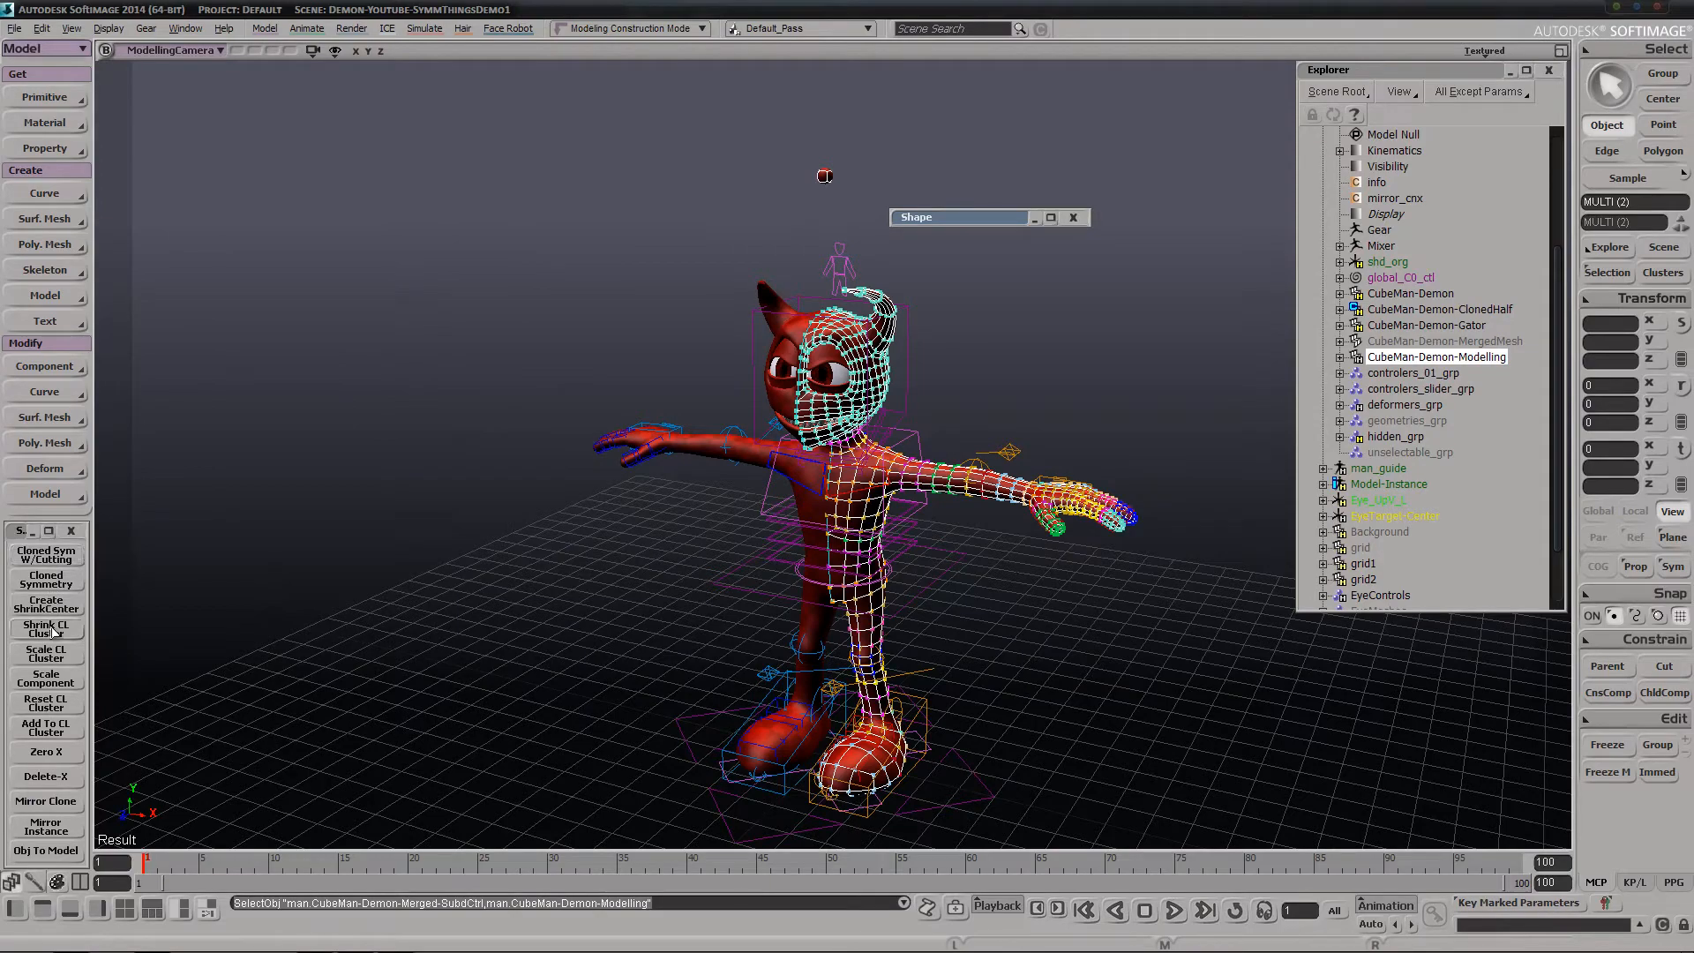
# Select the center-line edges of CubeMan-Demon-Modelling and create an edge cluster from them
pyautogui.press('s')
pyautogui.moveTo(697, 564); pyautogui.dragTo(633, 528, button='middle')
pyautogui.moveTo(785, 539); pyautogui.dragTo(759, 541, button='right')
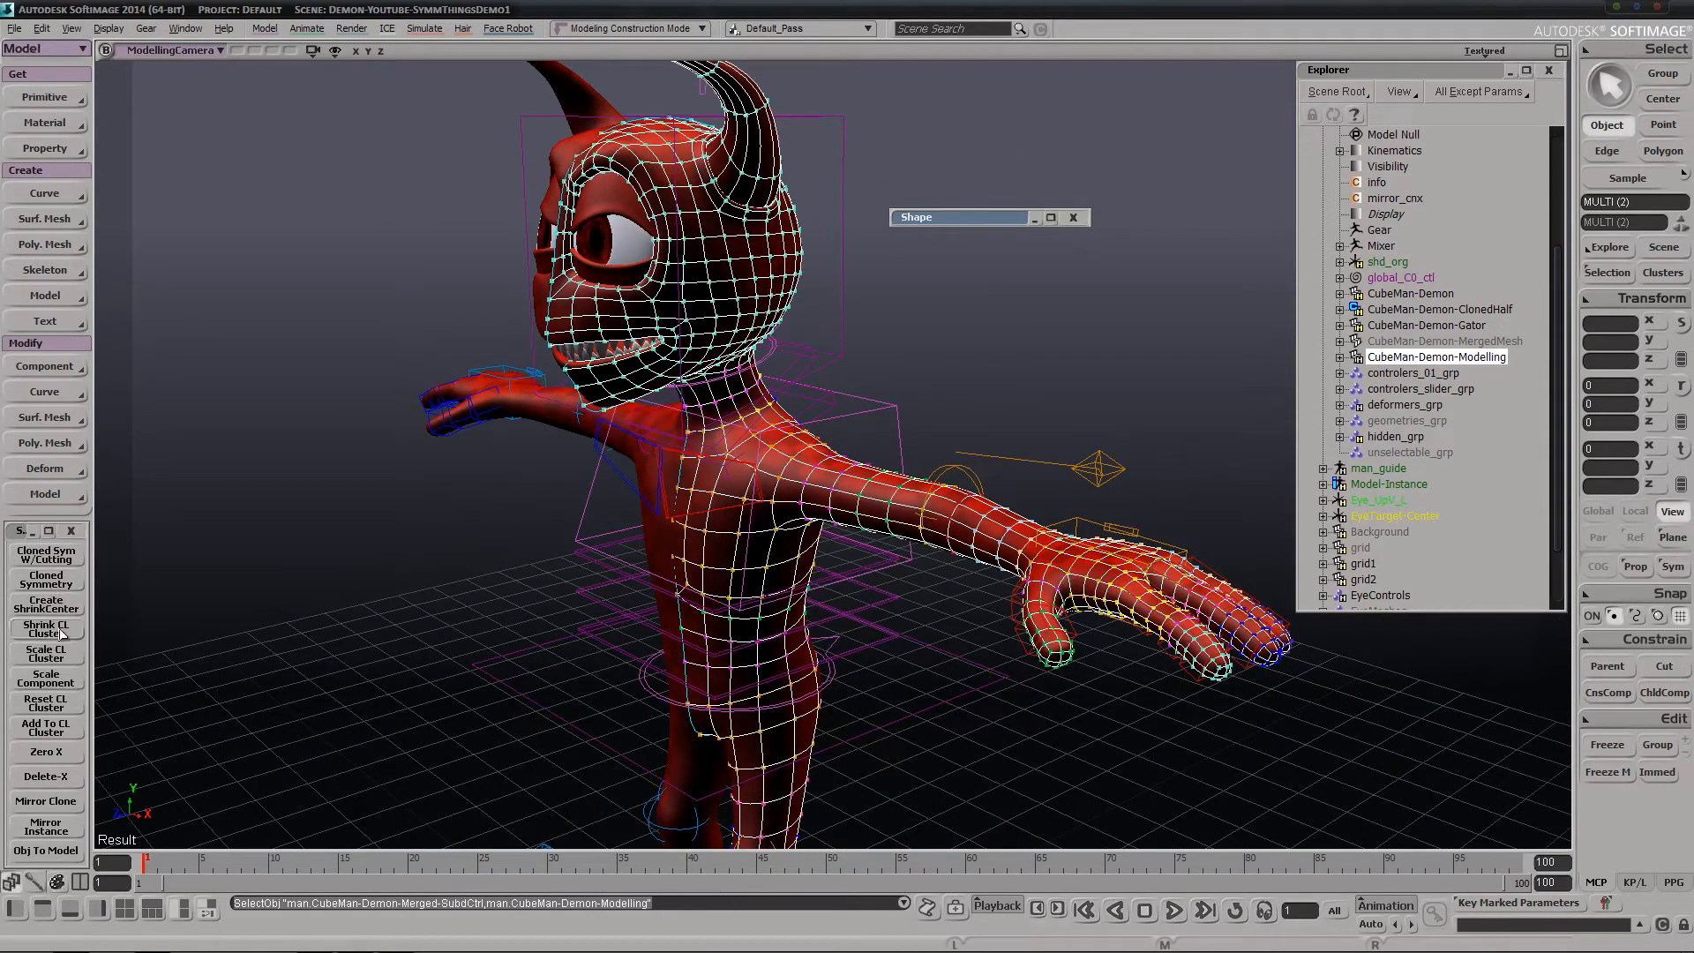
pyautogui.press('s')
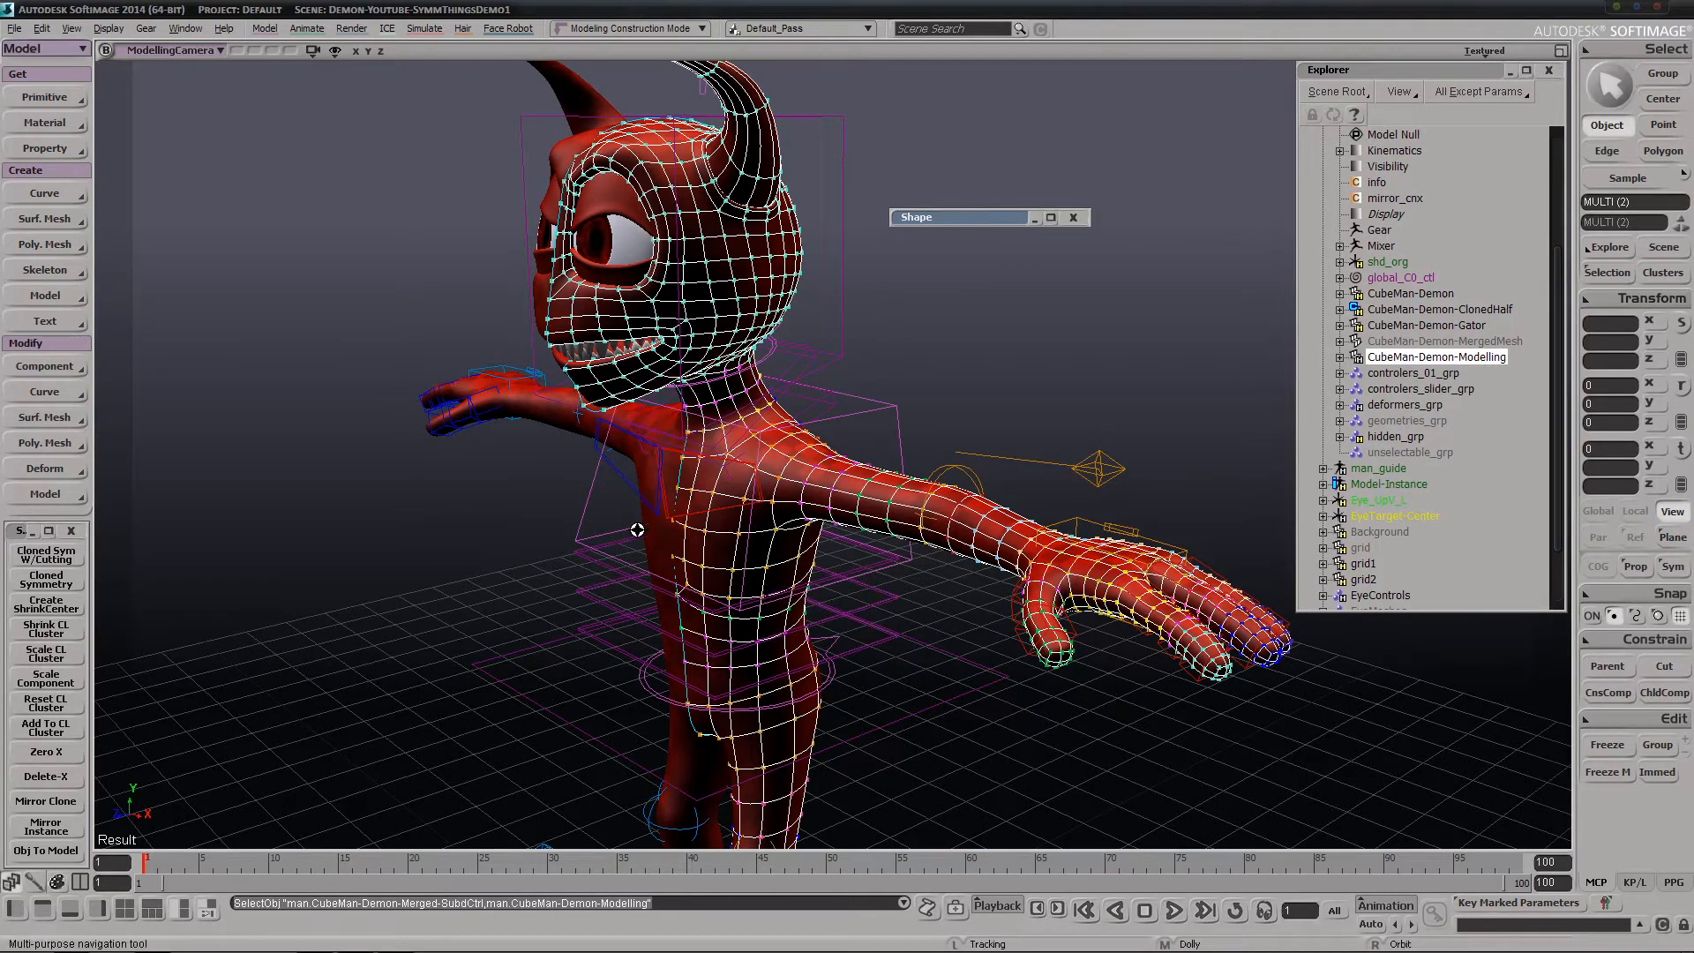
pyautogui.moveTo(635, 529); pyautogui.dragTo(706, 474)
pyautogui.scroll(5, 707, 473)
pyautogui.press('e')
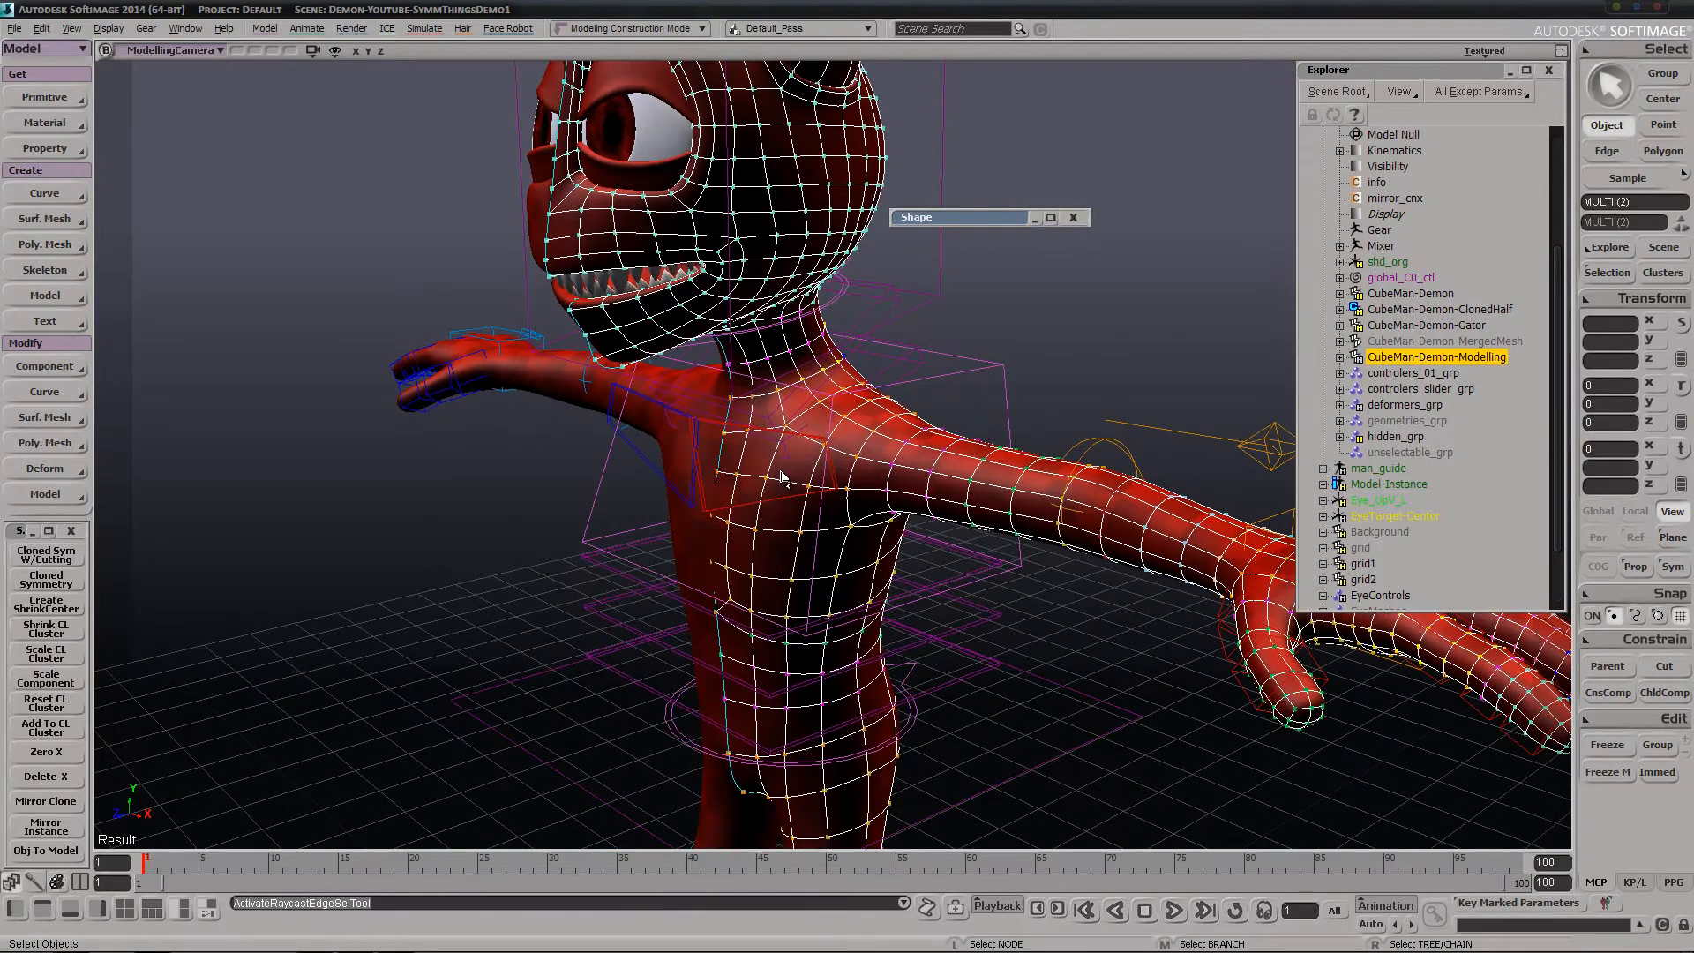
pyautogui.click(718, 460)
pyautogui.keyDown('alt'); pyautogui.middleClick(720, 460); pyautogui.keyUp('alt')
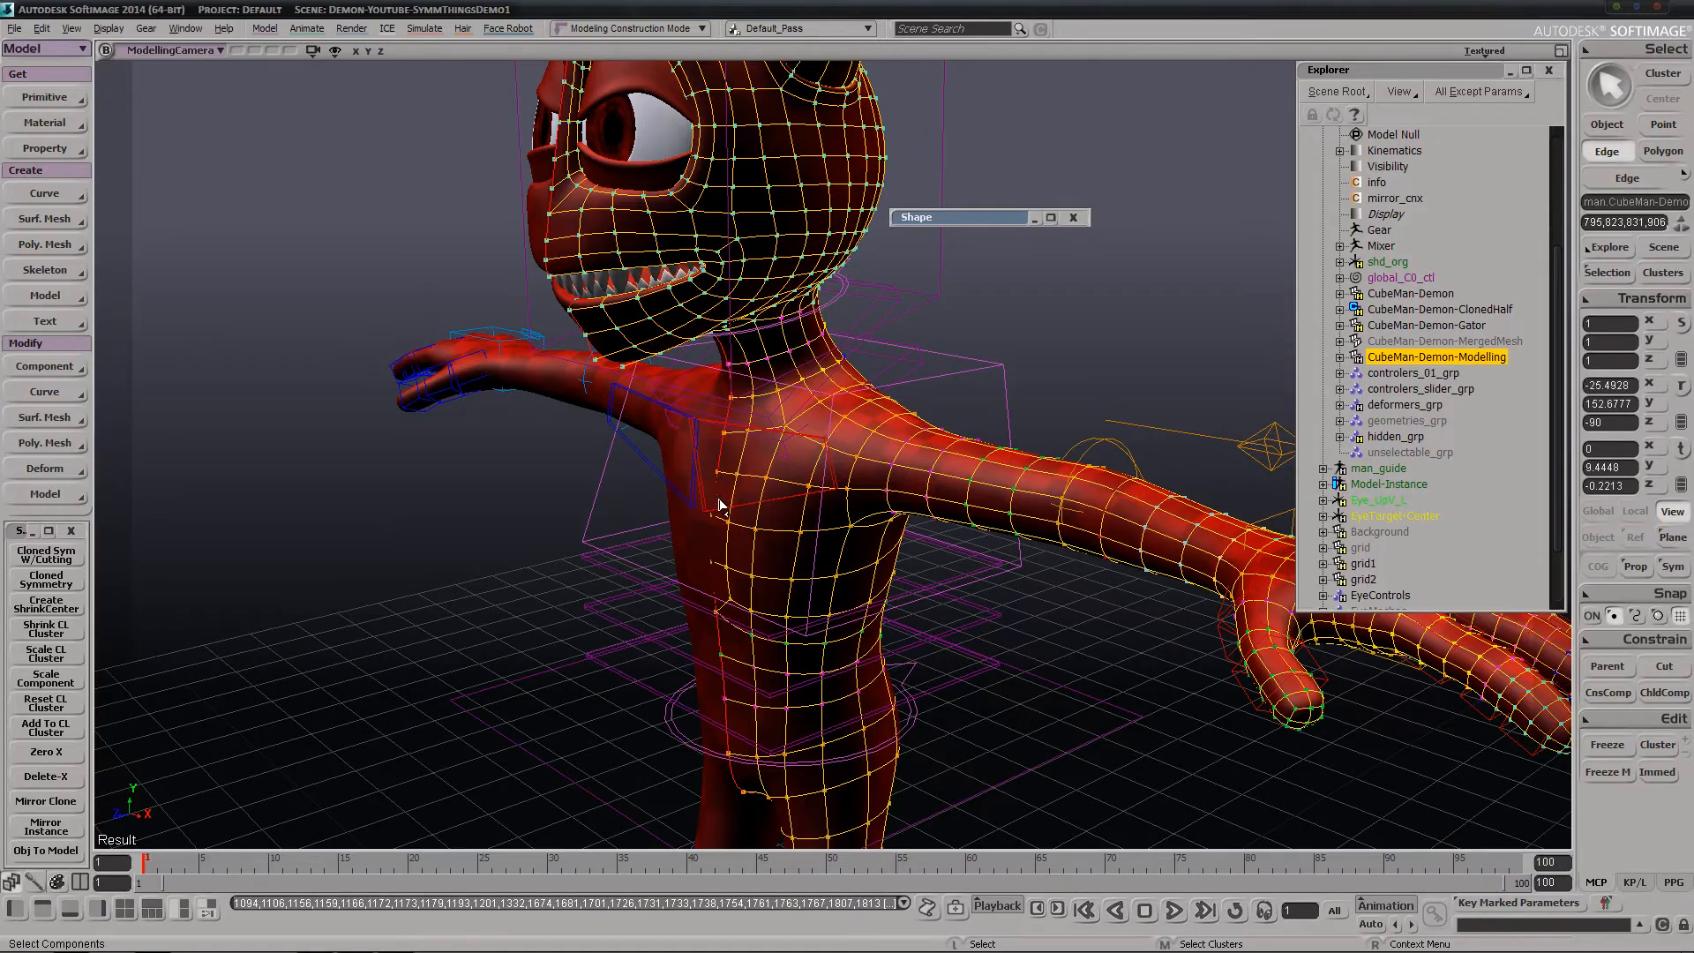
pyautogui.press('s')
pyautogui.moveTo(720, 503); pyautogui.dragTo(859, 304, button='middle')
pyautogui.moveTo(859, 304); pyautogui.dragTo(971, 459, button='right')
pyautogui.click(1658, 744)
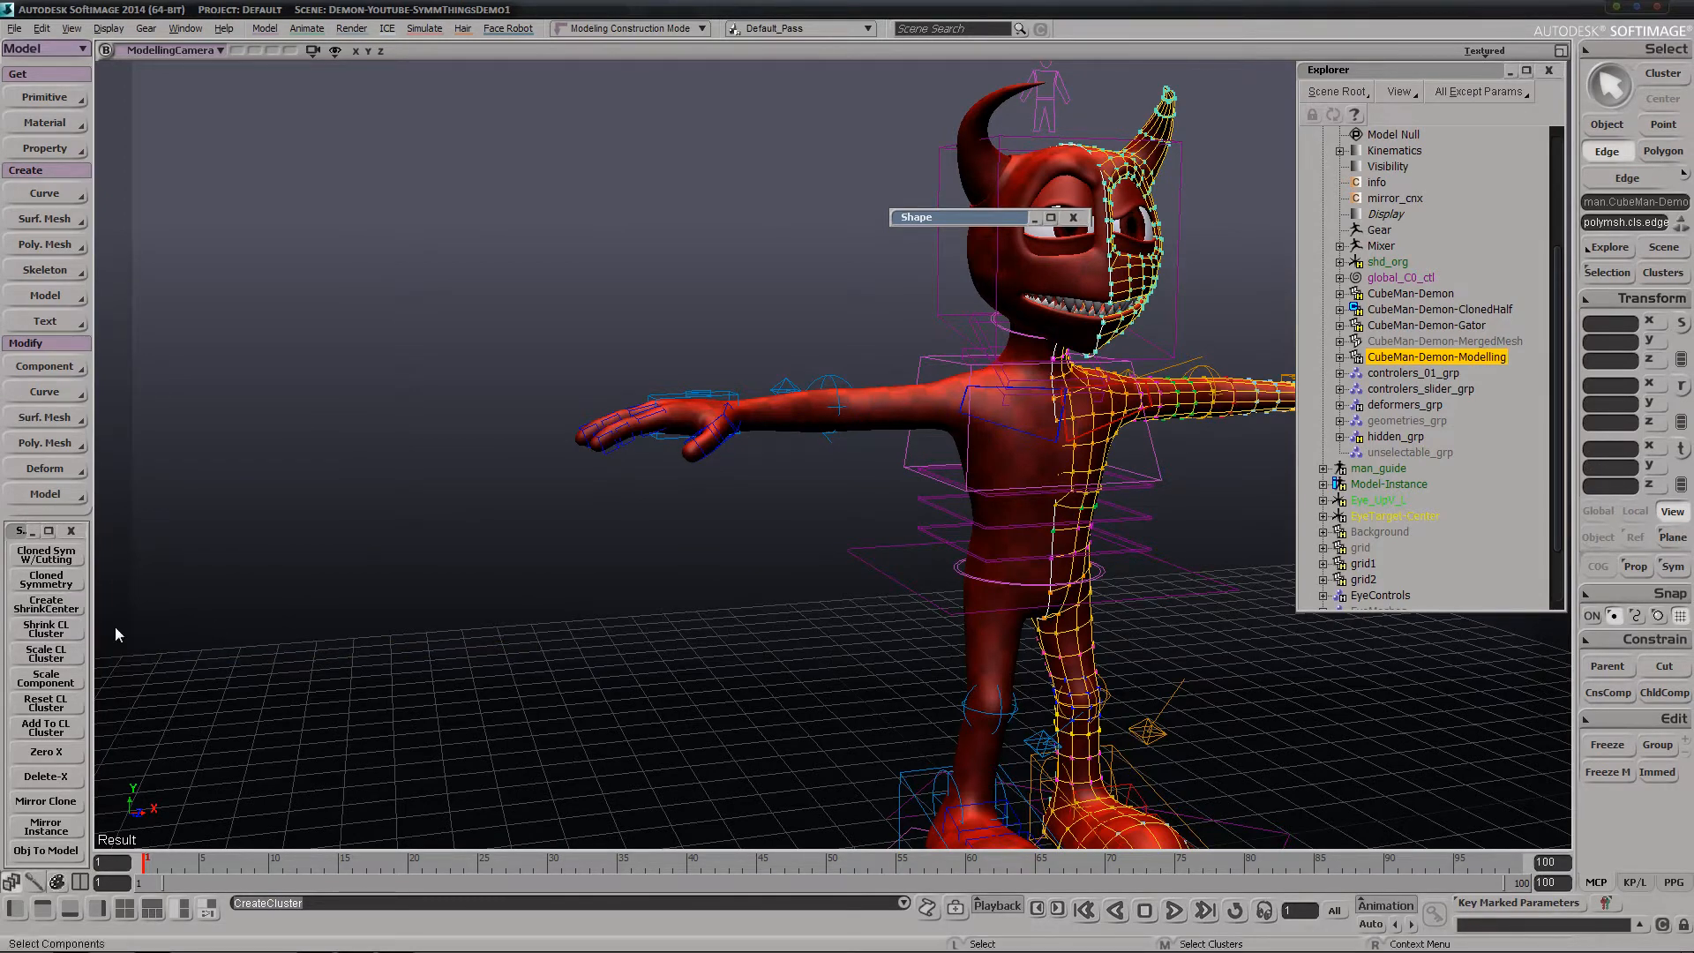
# Shrink the edge cluster of CubeMan-Demon-Modelling, agreeing to rename it to CL and to create a ShrinkCenter
pyautogui.click(50, 633)
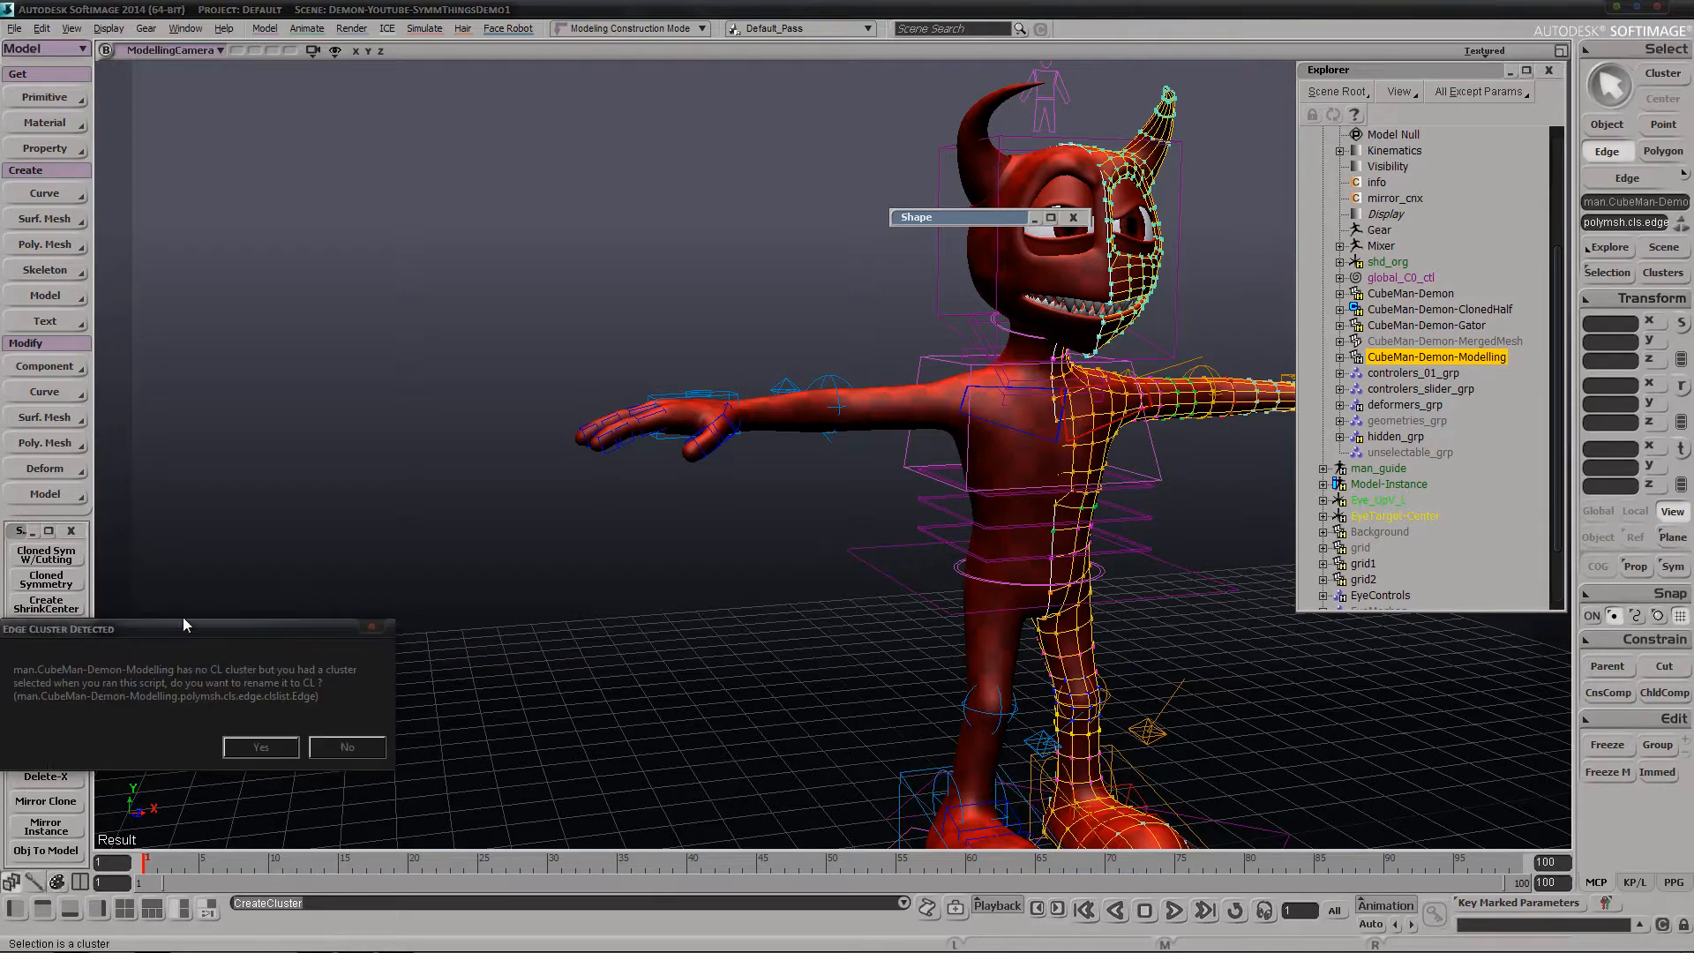
pyautogui.moveTo(184, 618); pyautogui.dragTo(469, 432)
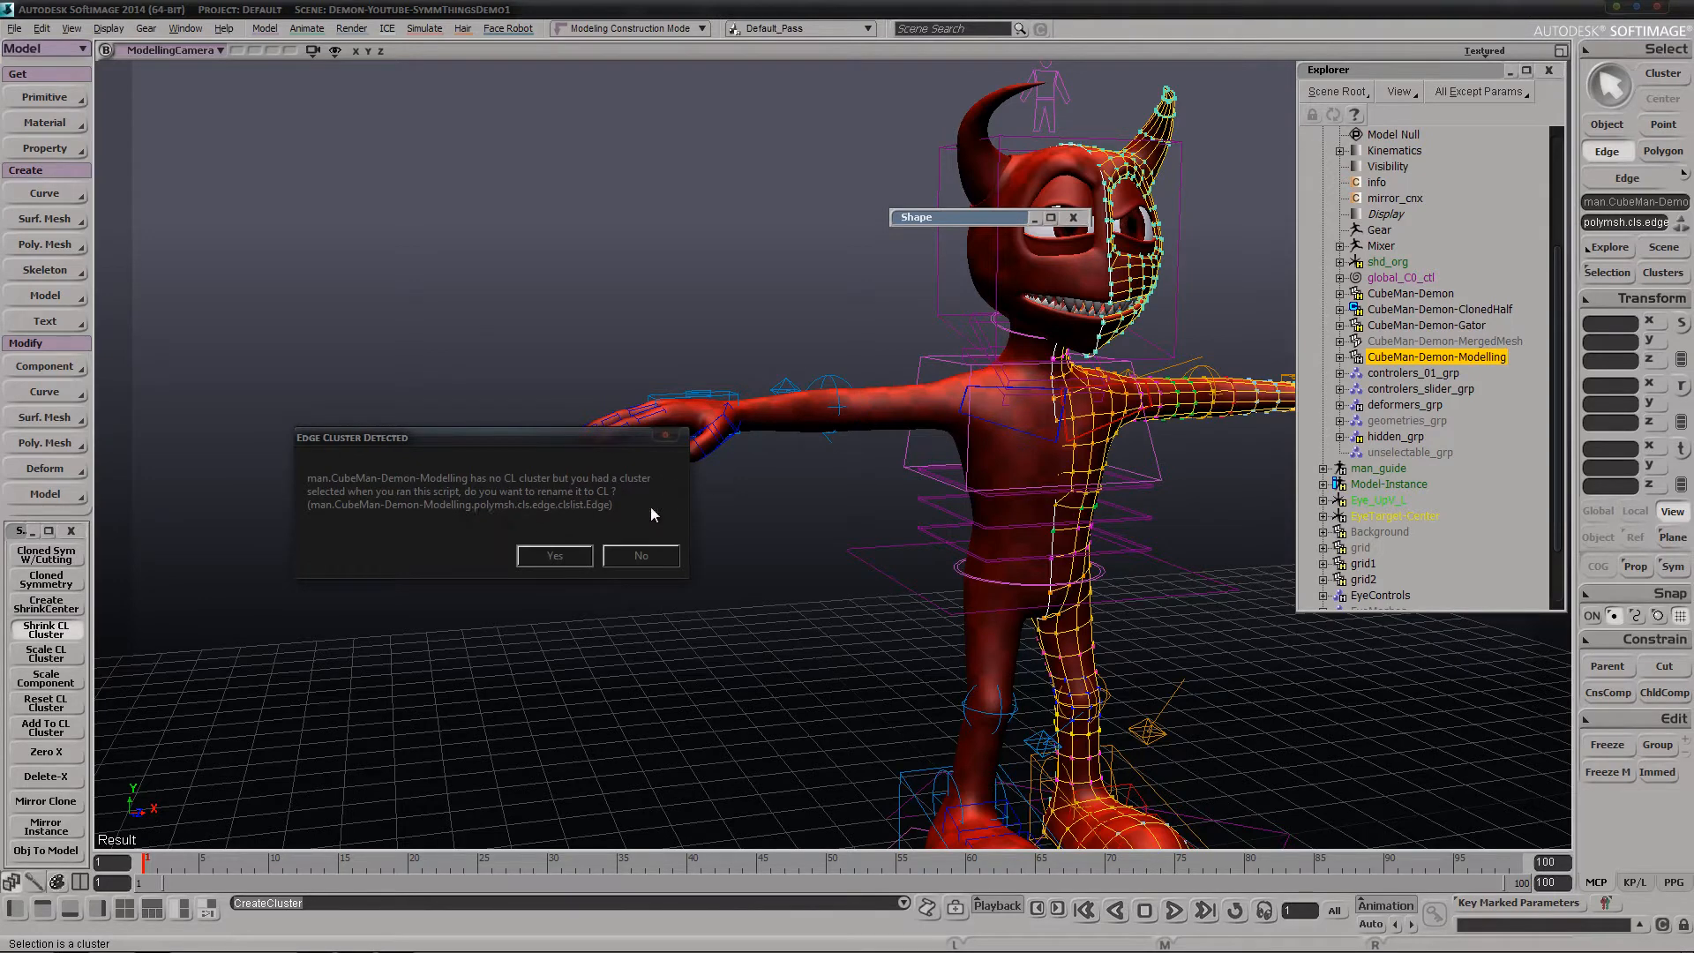
pyautogui.click(563, 556)
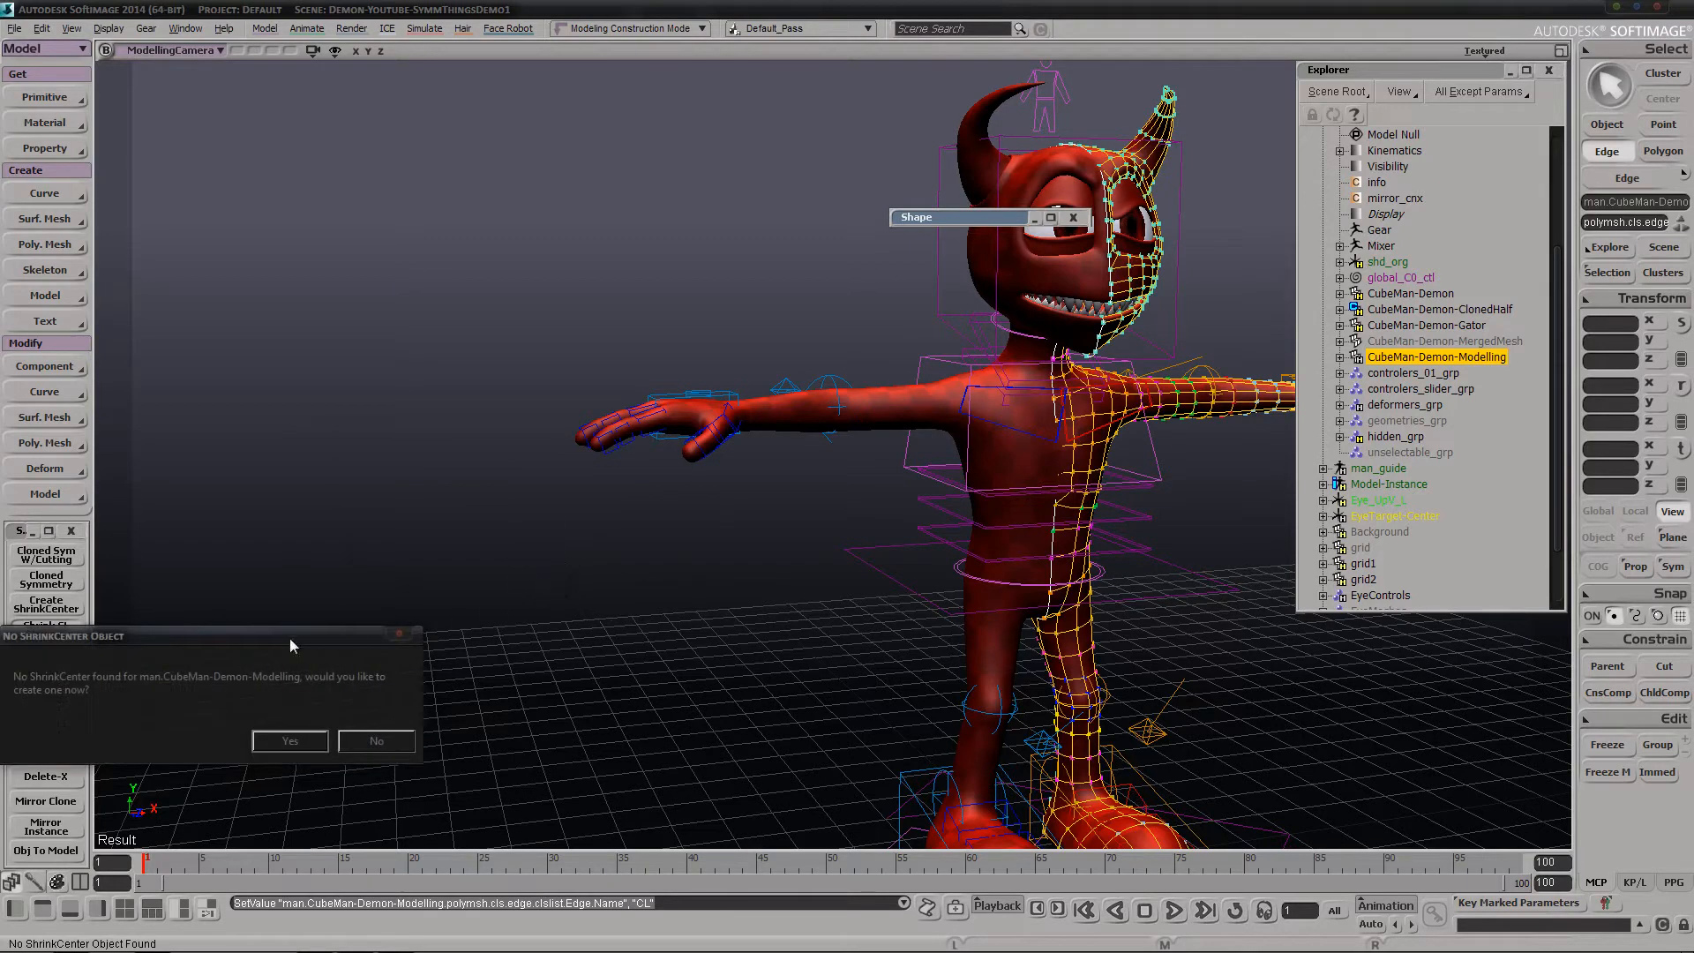
pyautogui.moveTo(289, 638); pyautogui.dragTo(440, 507)
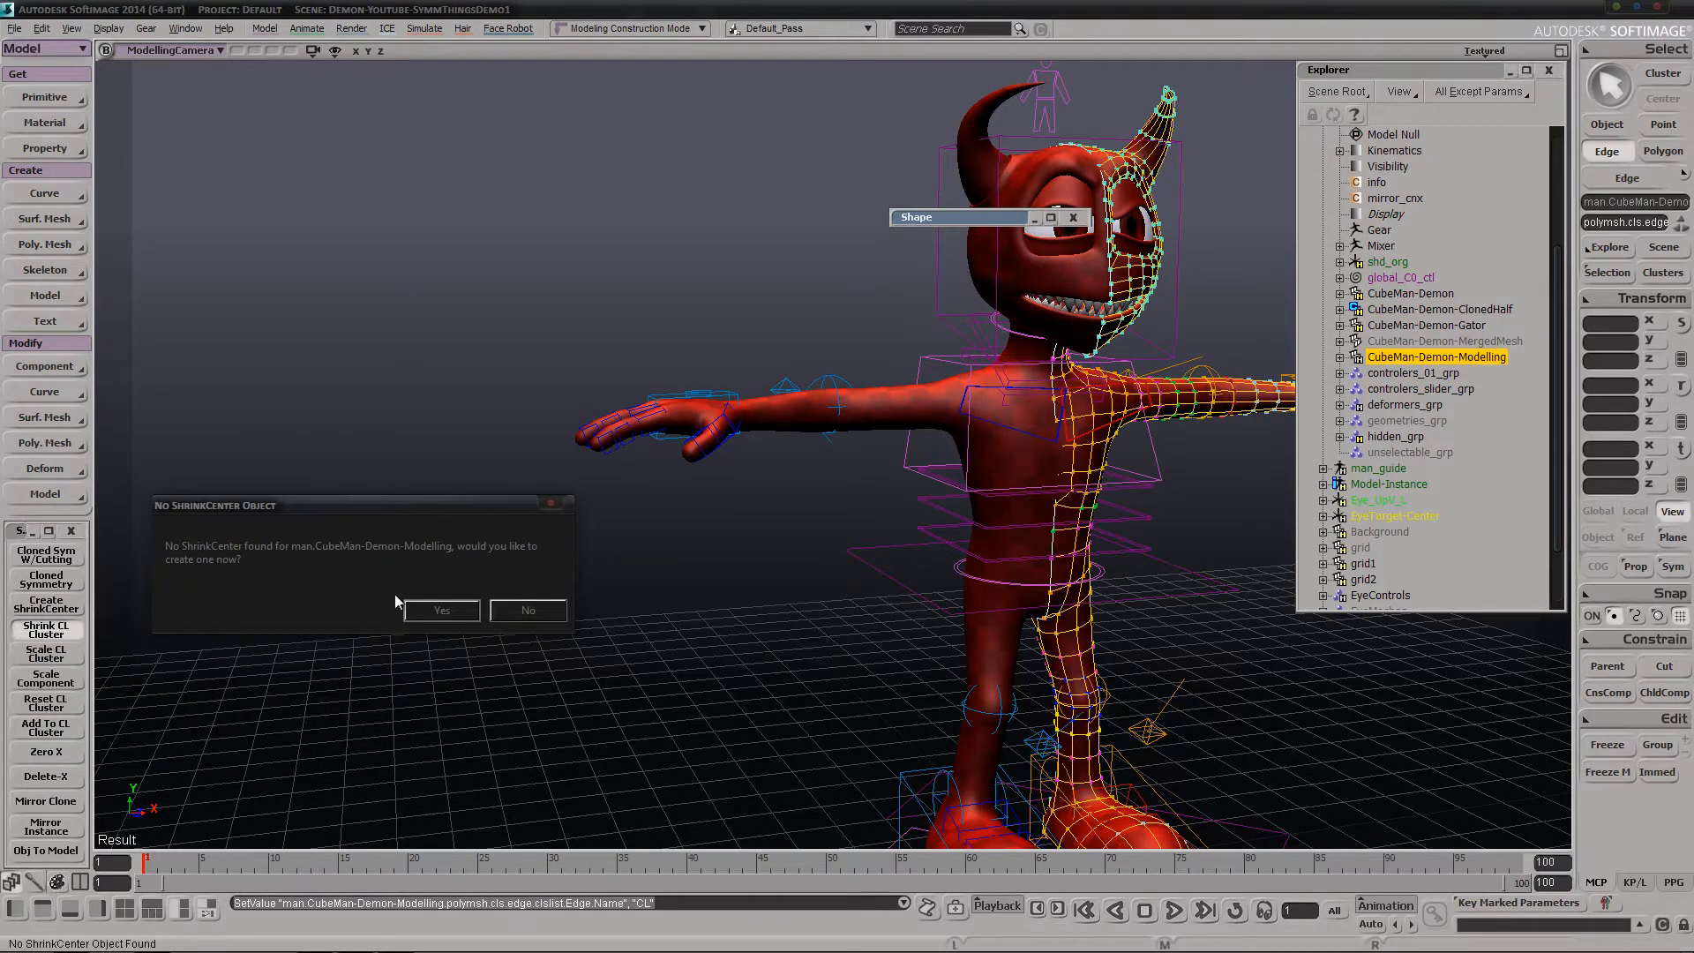
pyautogui.click(440, 610)
pyautogui.press('s')
pyautogui.moveTo(814, 523); pyautogui.dragTo(721, 567, button='right')
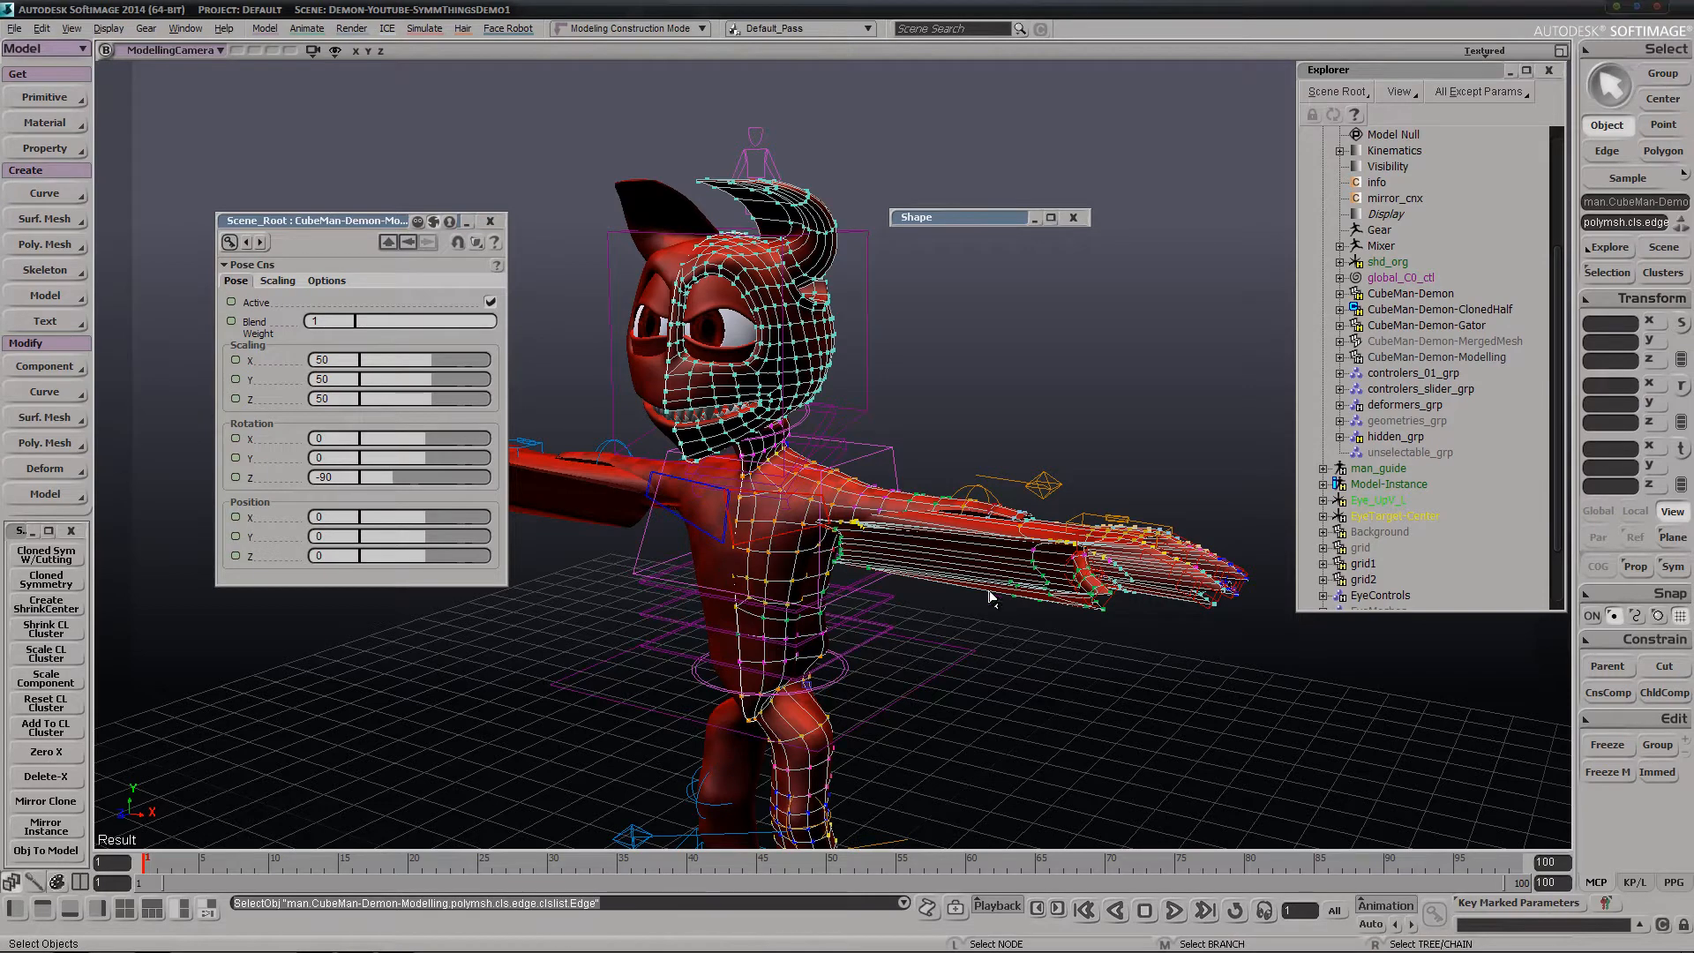
# Delete the Edge and CL clusters of CubeMan-Demon-Modelling and close the leftover property page
pyautogui.press('f')
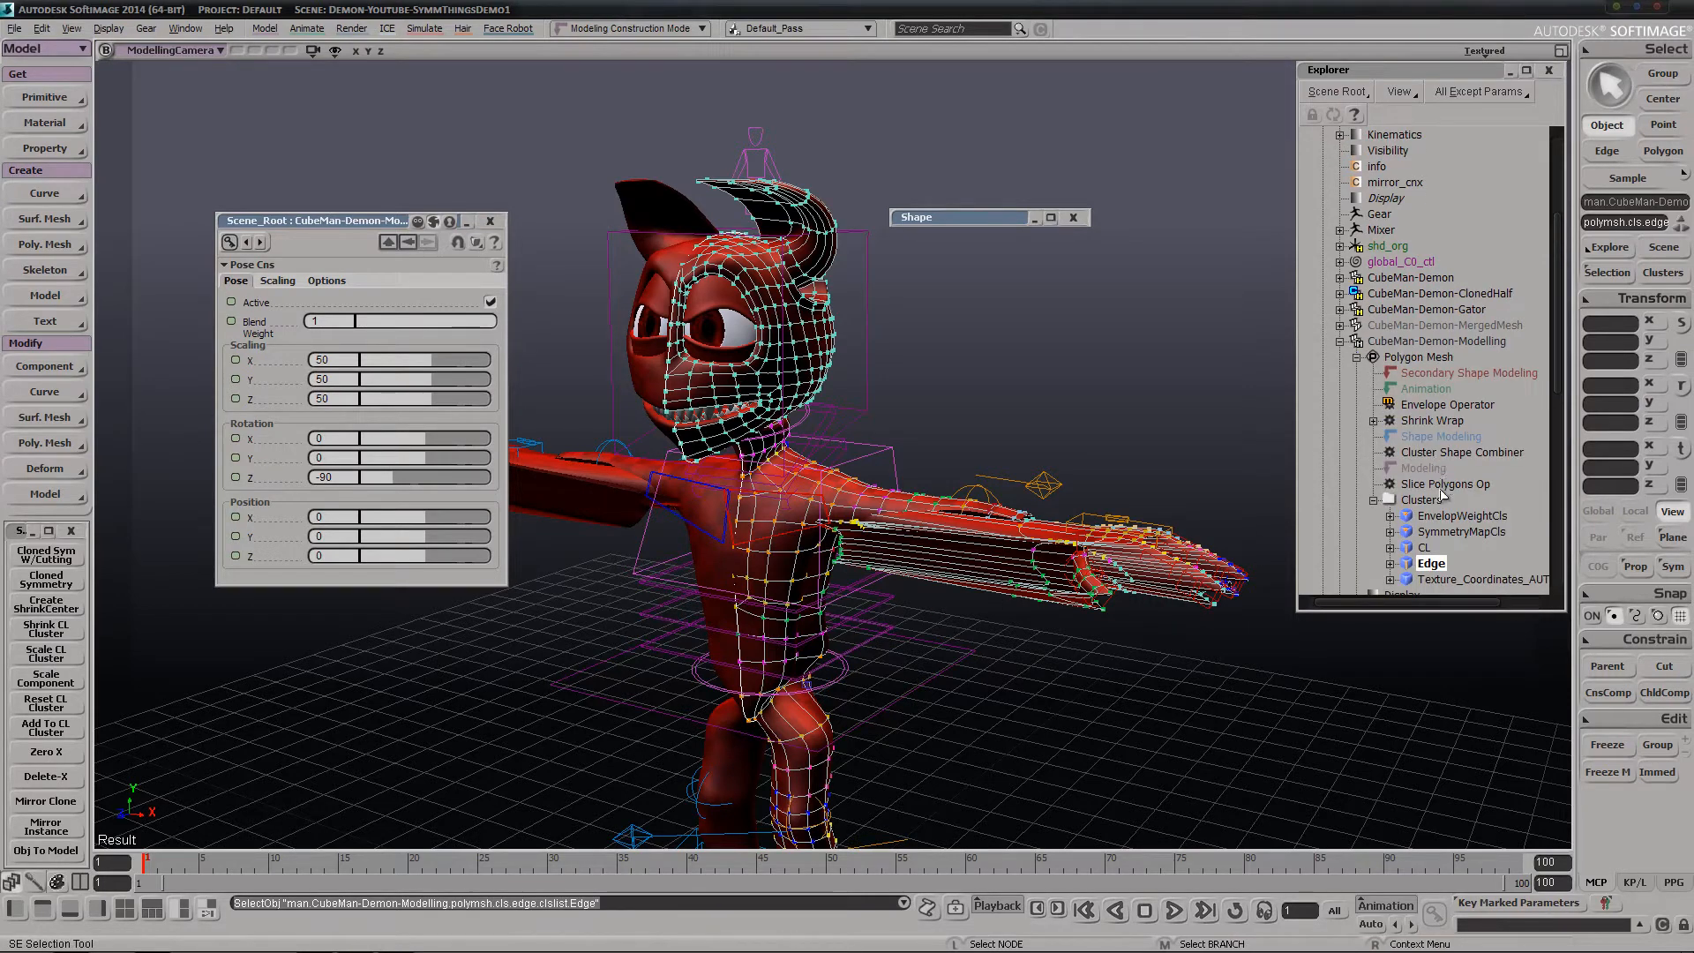
pyautogui.middleClick(1428, 570)
pyautogui.press('Delete')
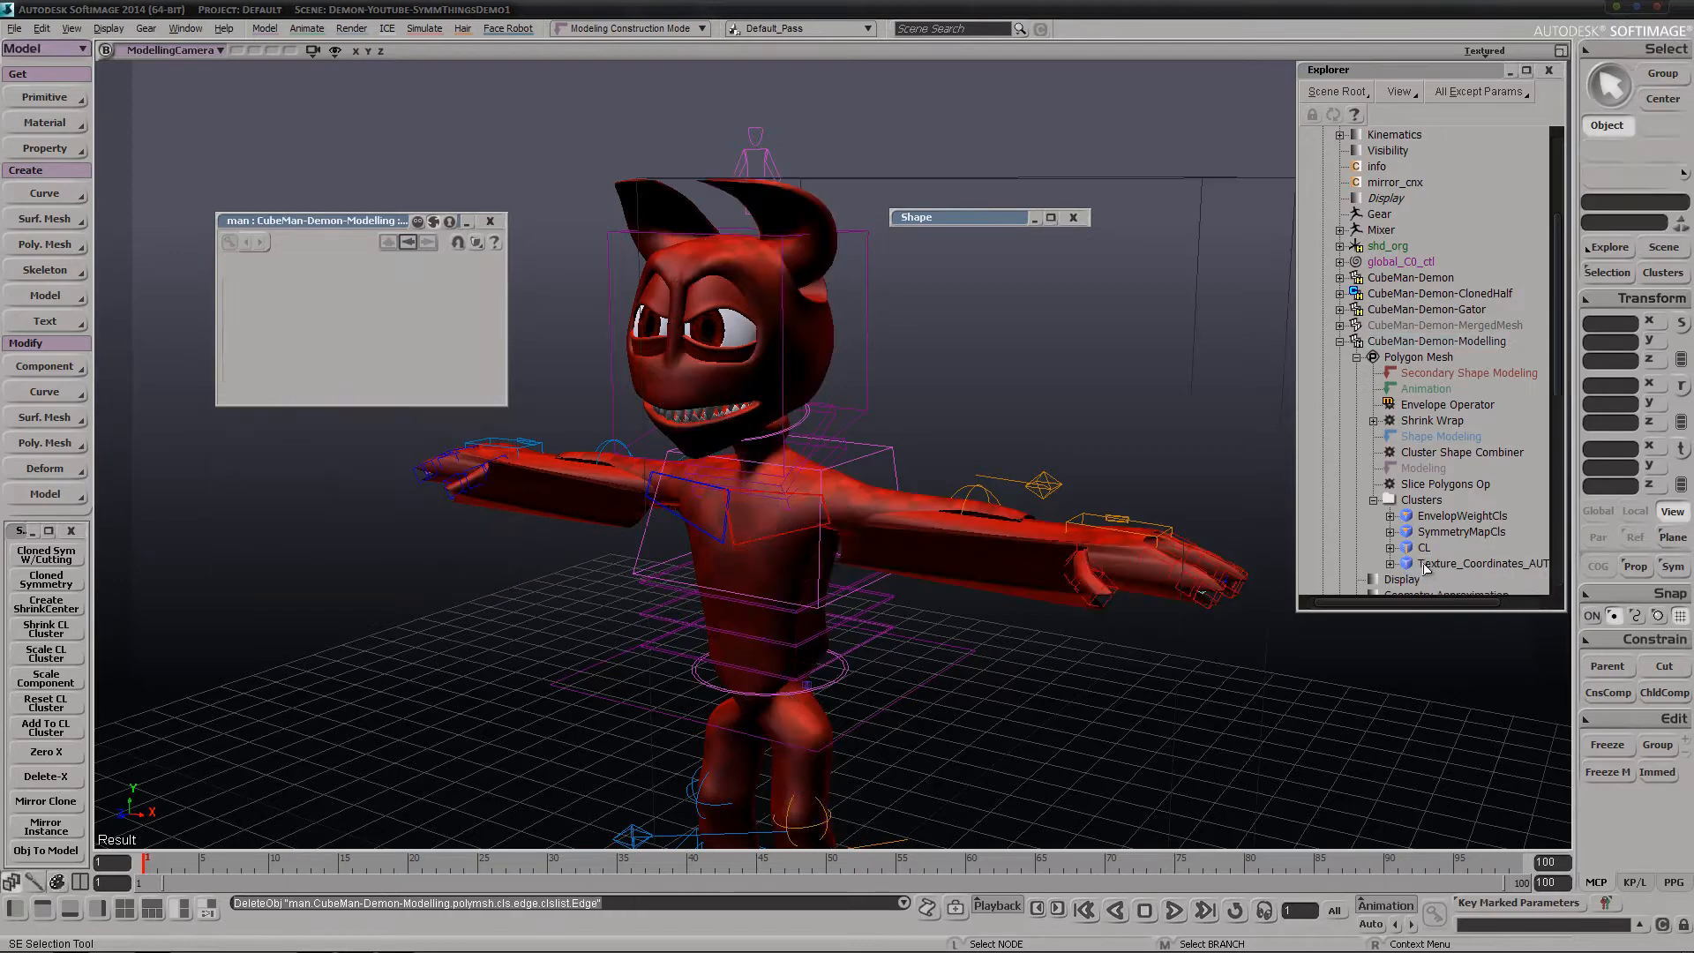
pyautogui.middleClick(1426, 552)
pyautogui.press('Delete')
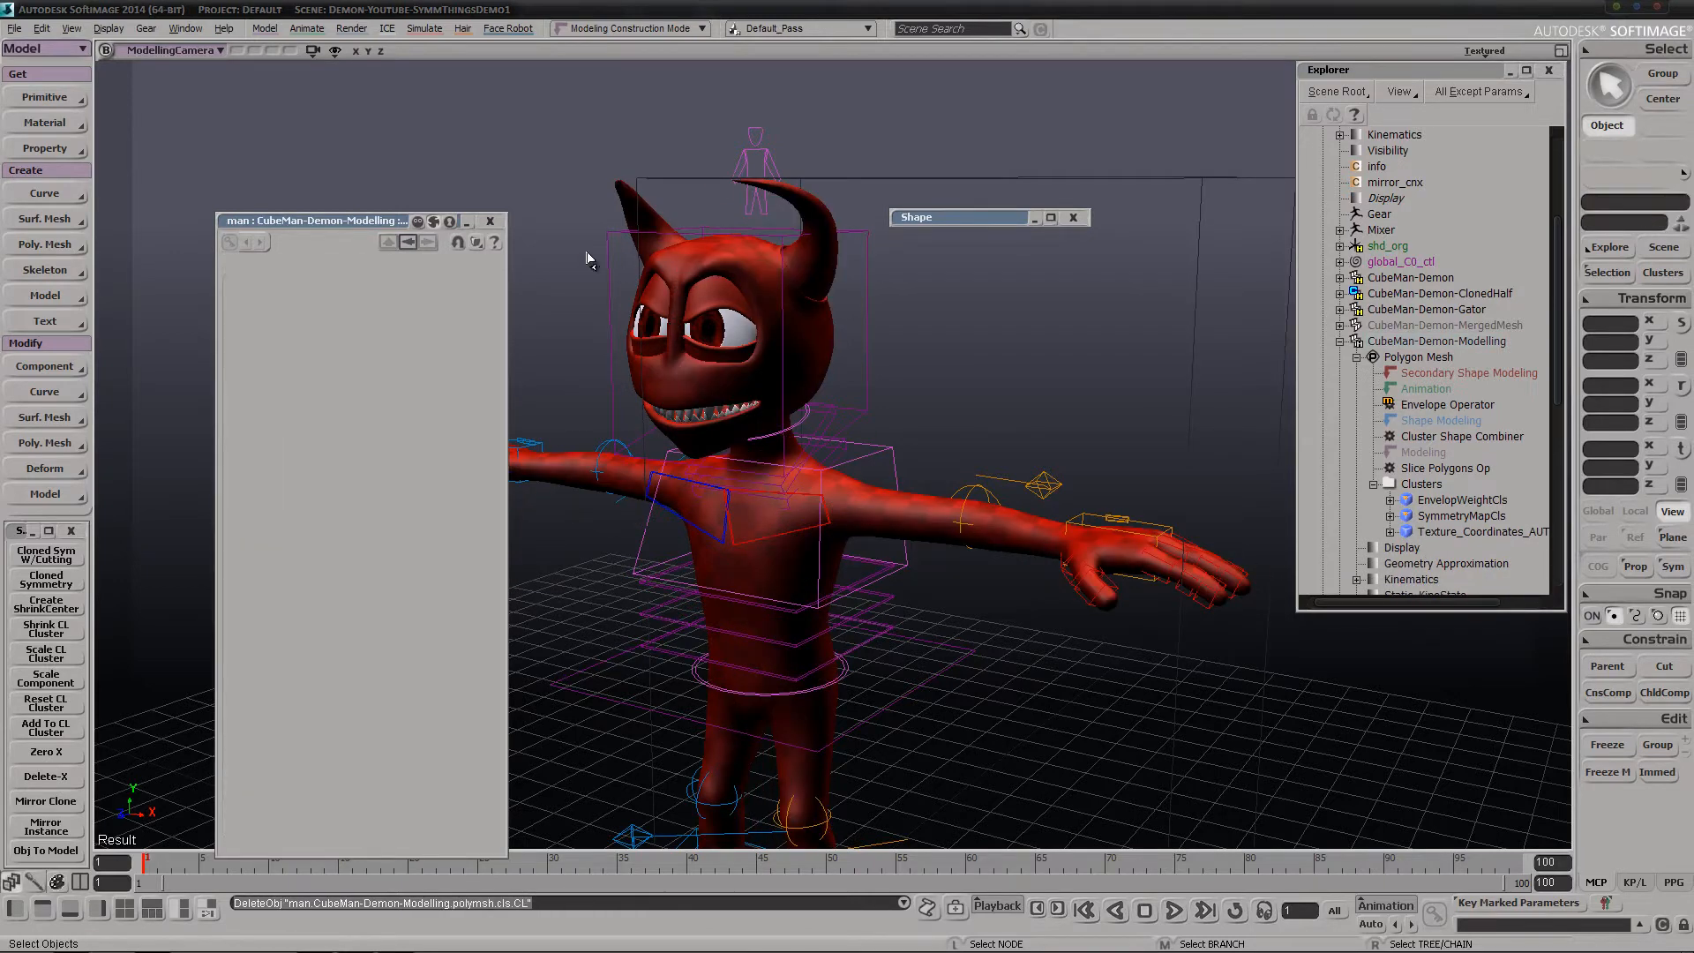
pyautogui.click(490, 221)
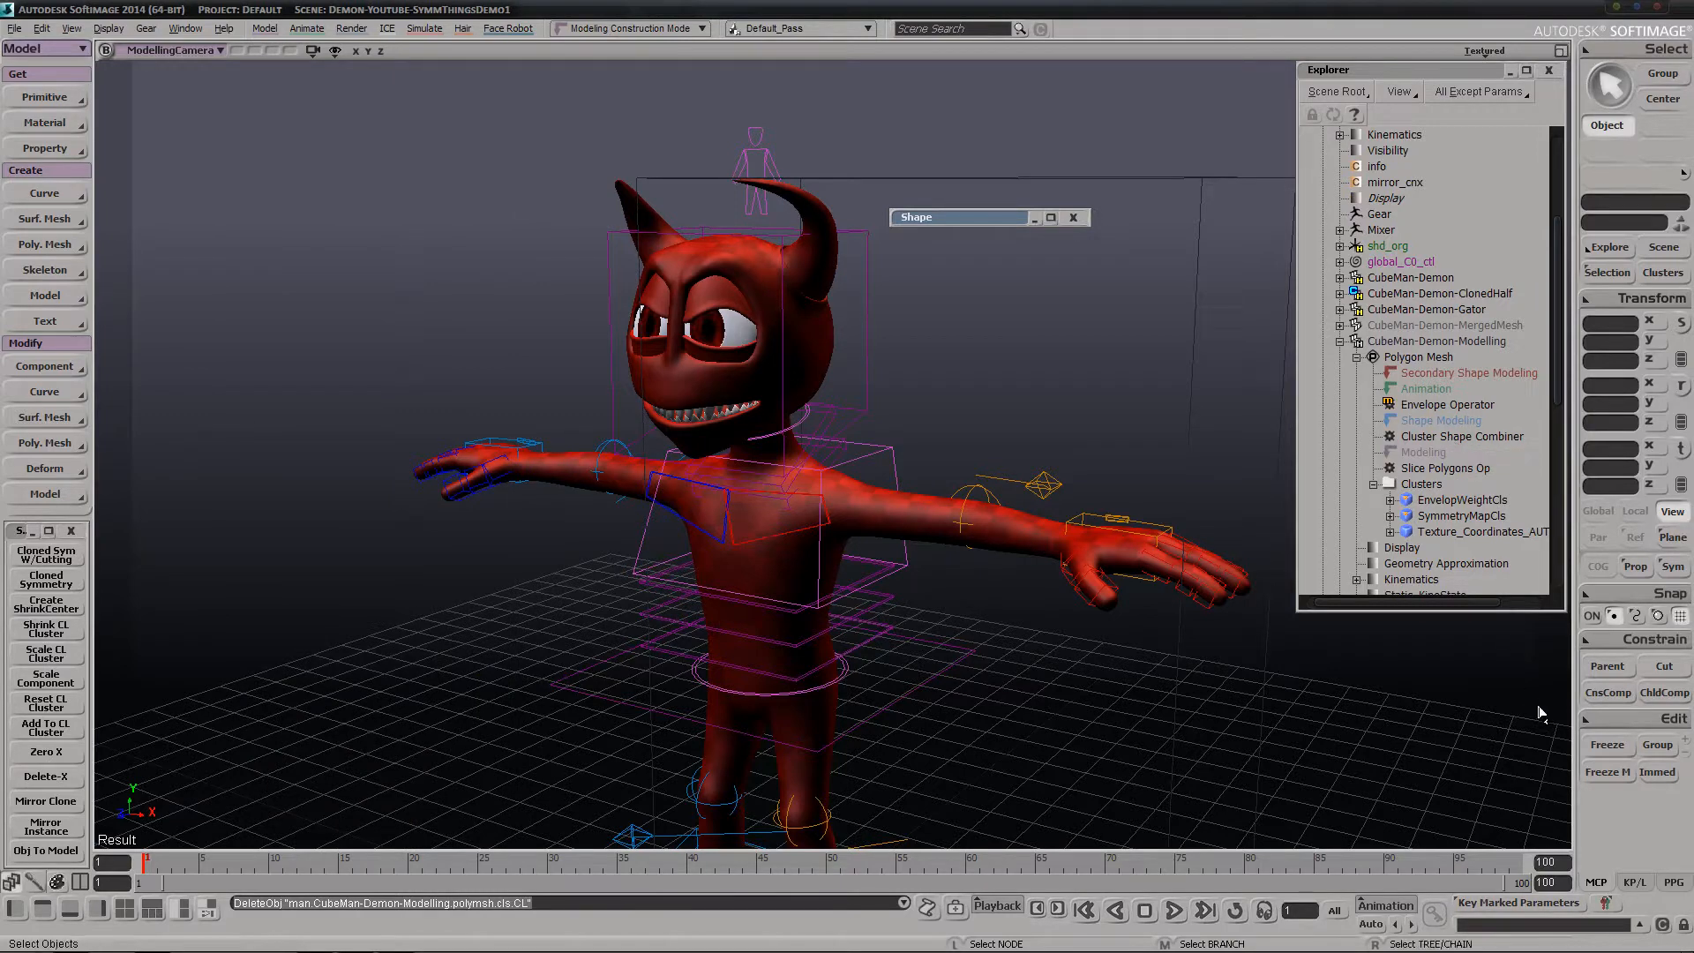
# Select the CubeMan-Demon-Modelling mesh and freeze its modelling operators
pyautogui.click(1604, 771)
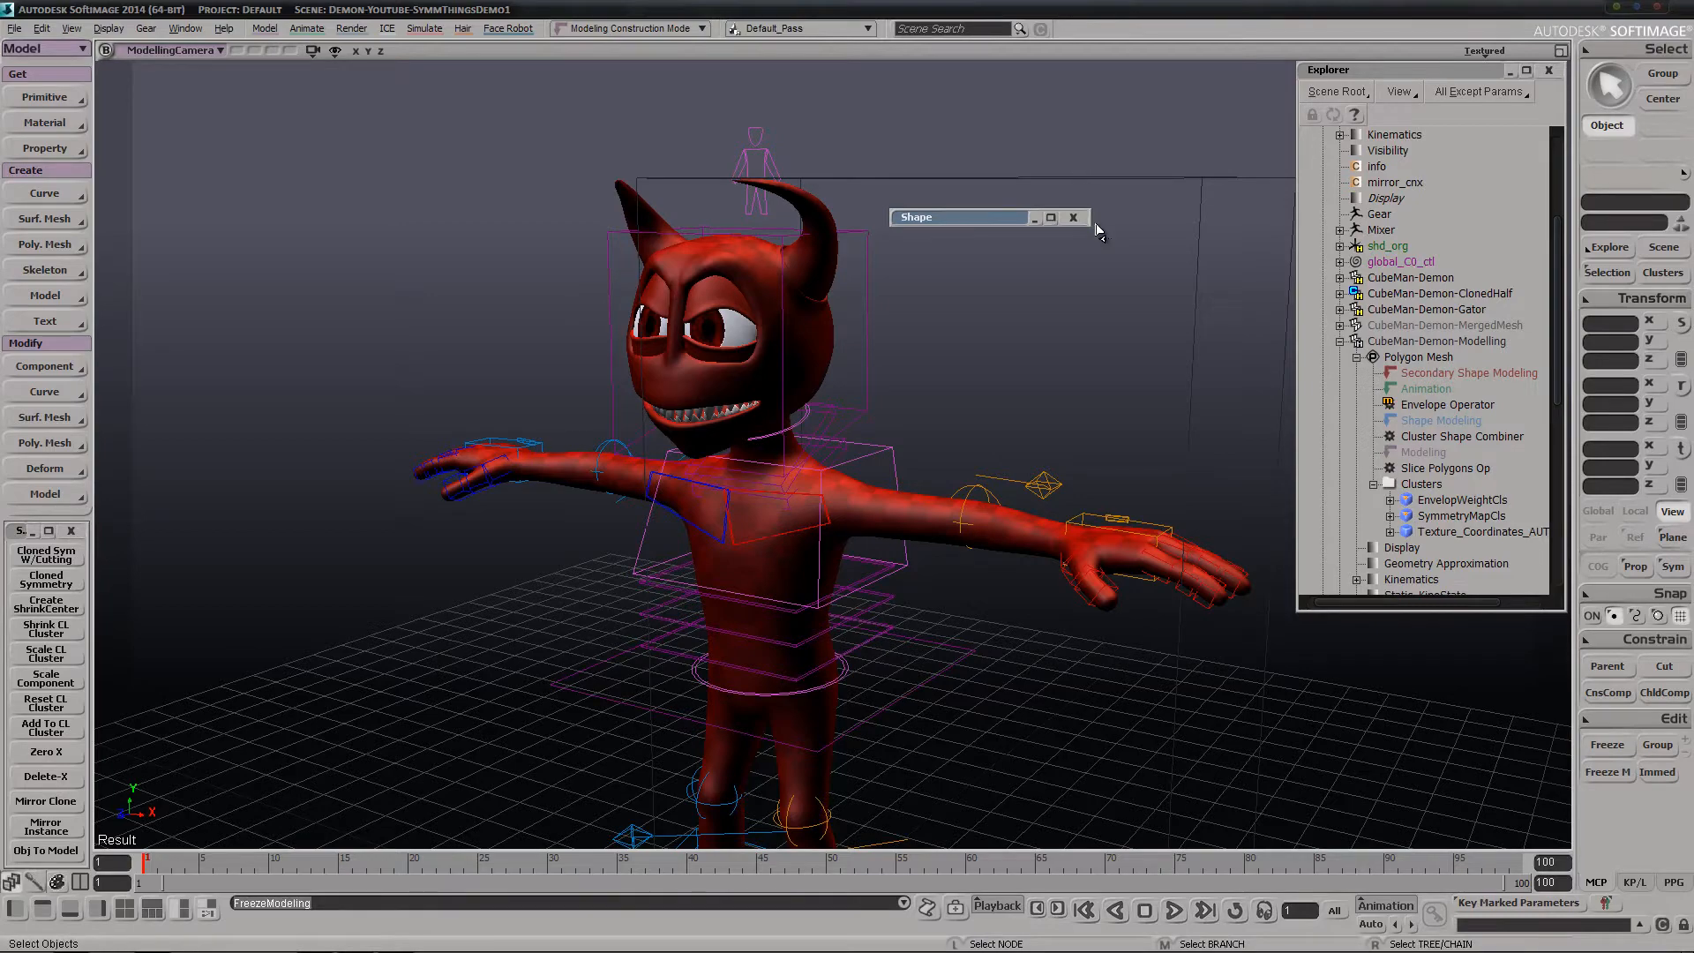
pyautogui.press('space')
pyautogui.moveTo(1056, 148); pyautogui.dragTo(1128, 209)
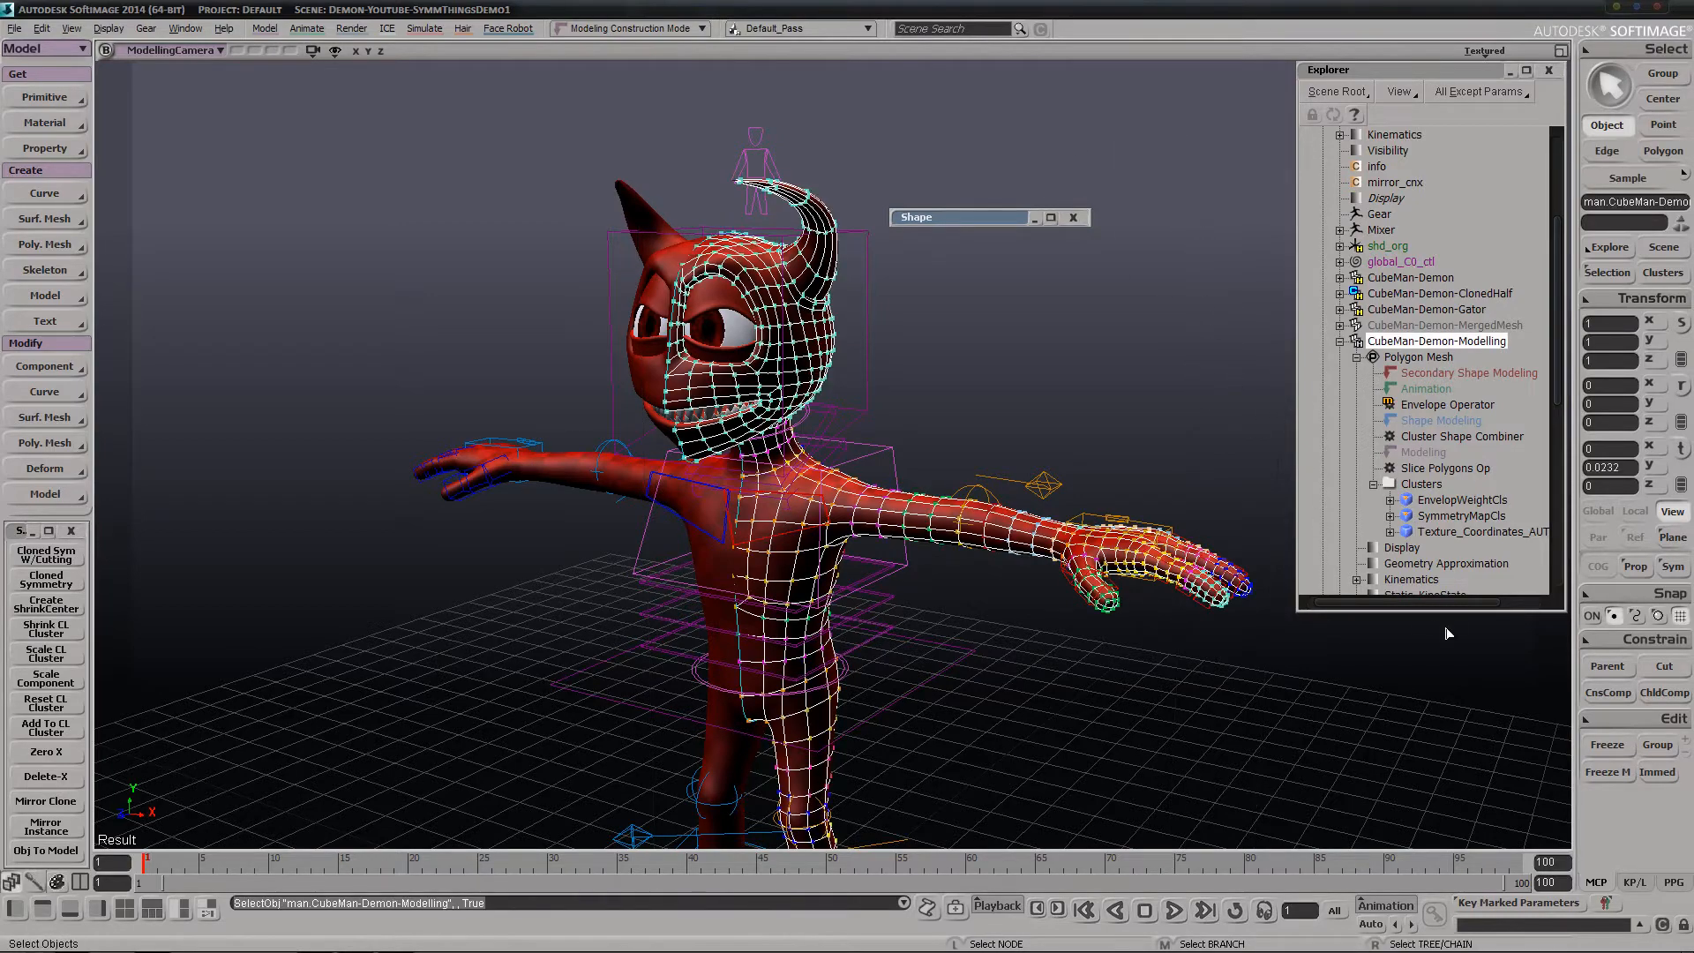
pyautogui.click(1608, 772)
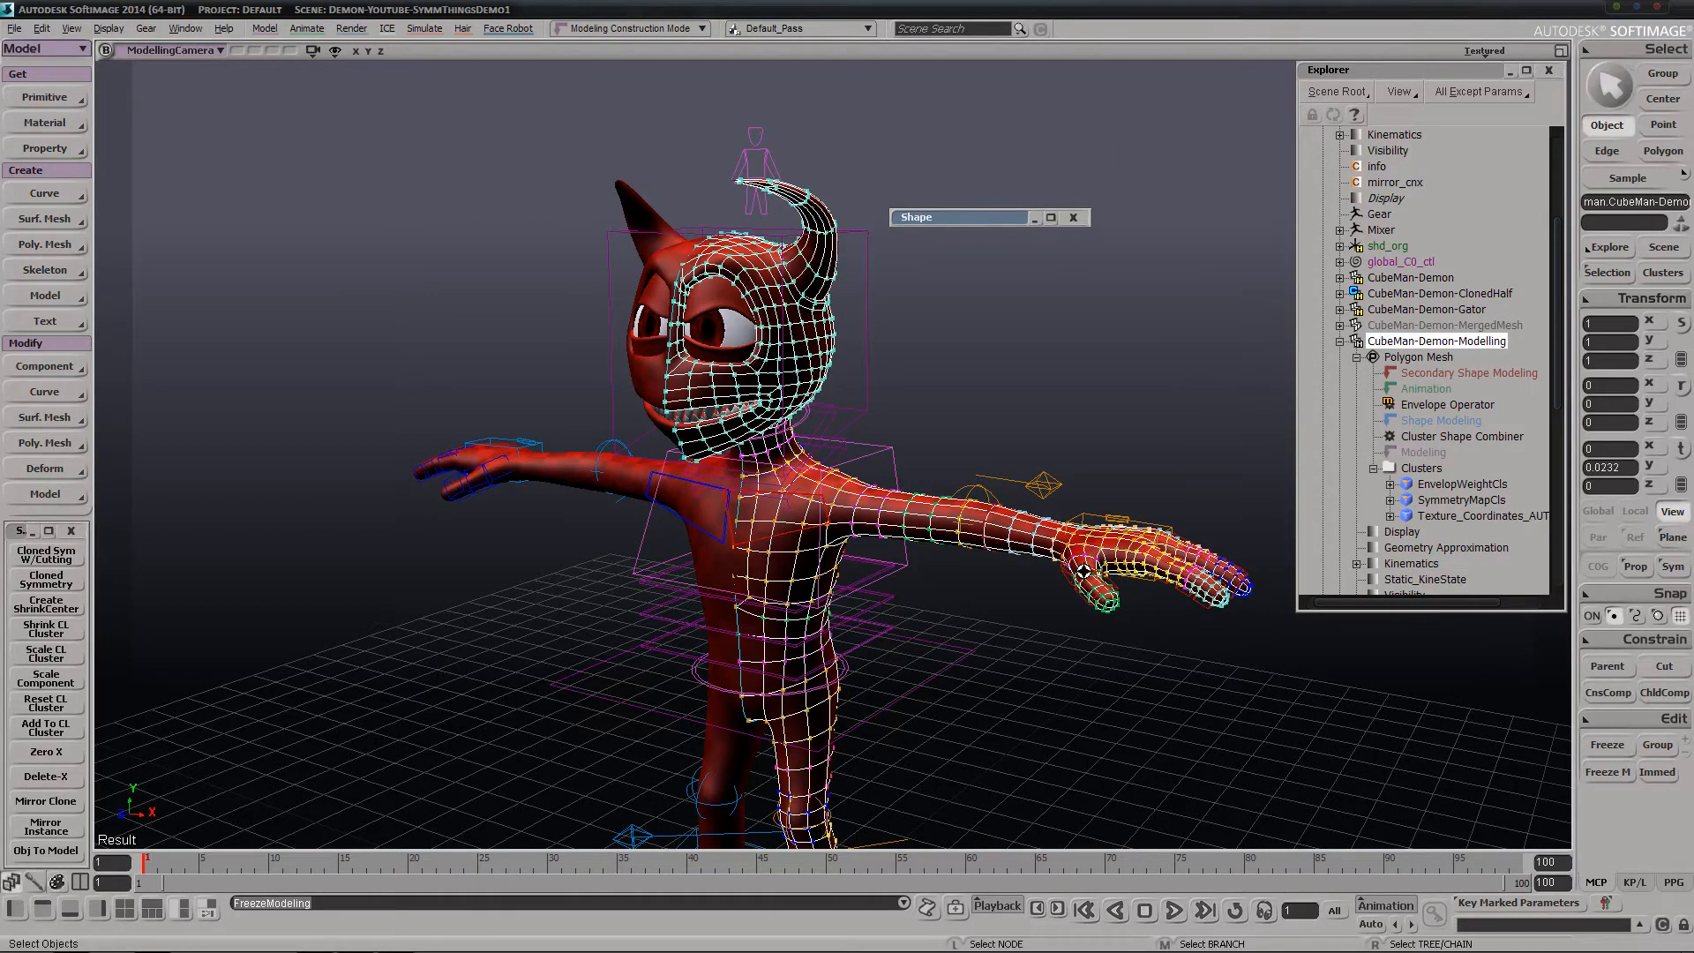
pyautogui.moveTo(1084, 571); pyautogui.dragTo(1059, 563, button='right')
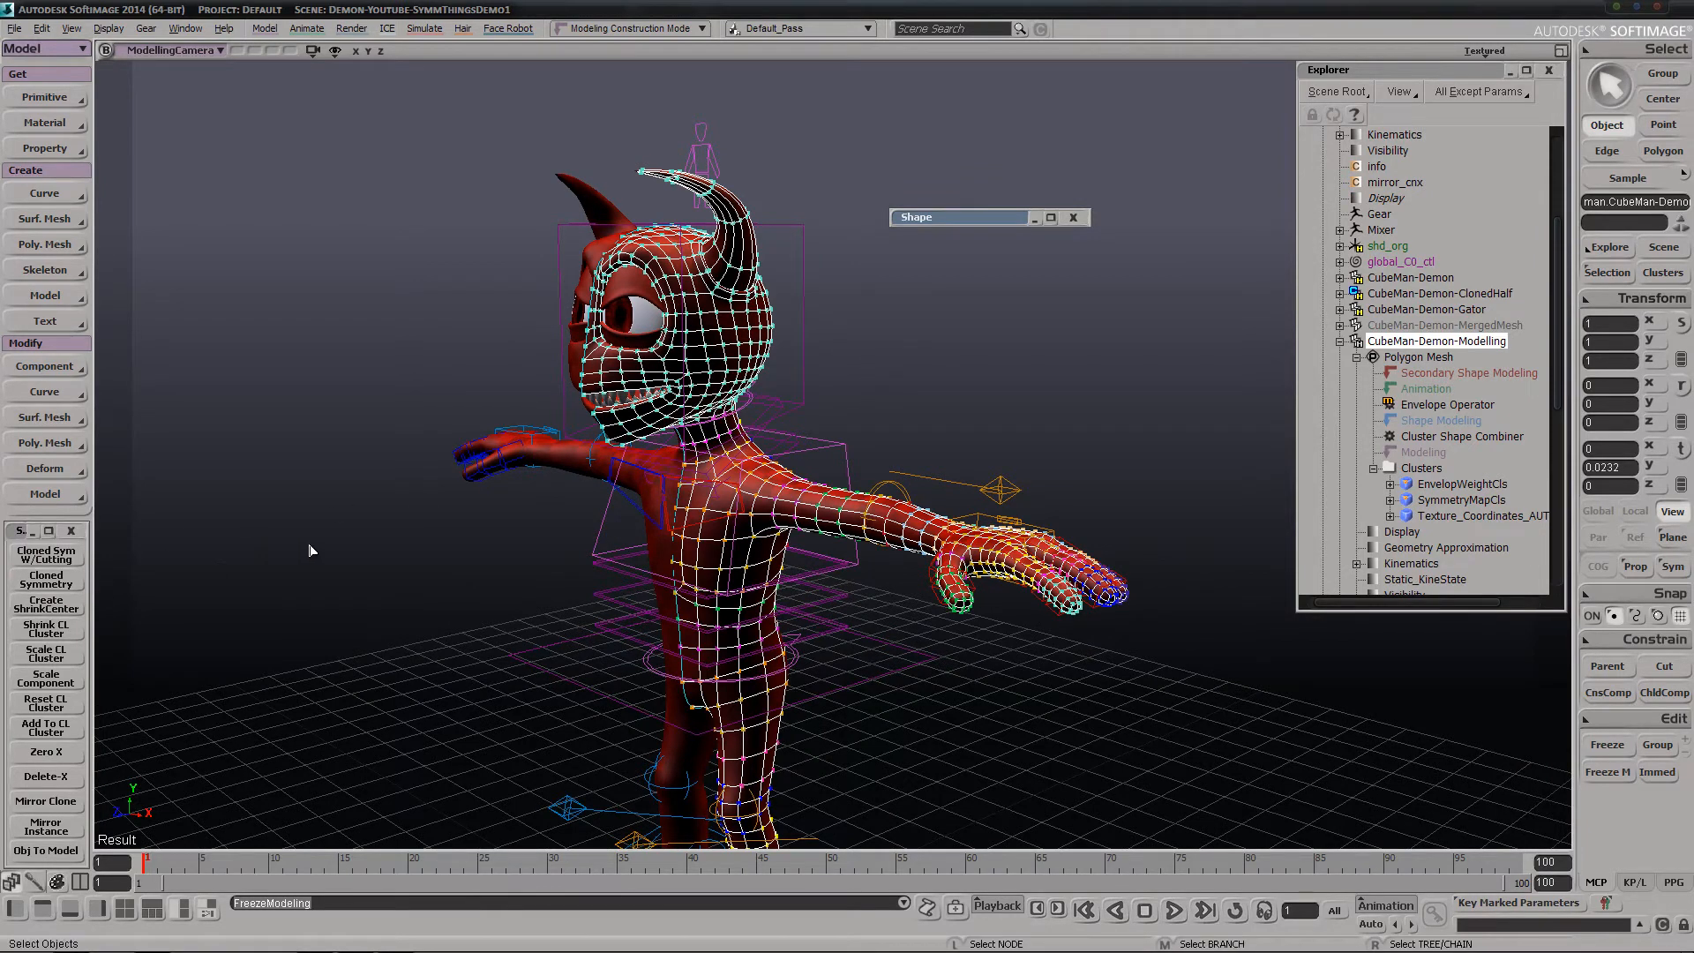
# Select the center-line edge loop of CubeMan-Demon-Modelling and turn it into an edge cluster
pyautogui.press('e')
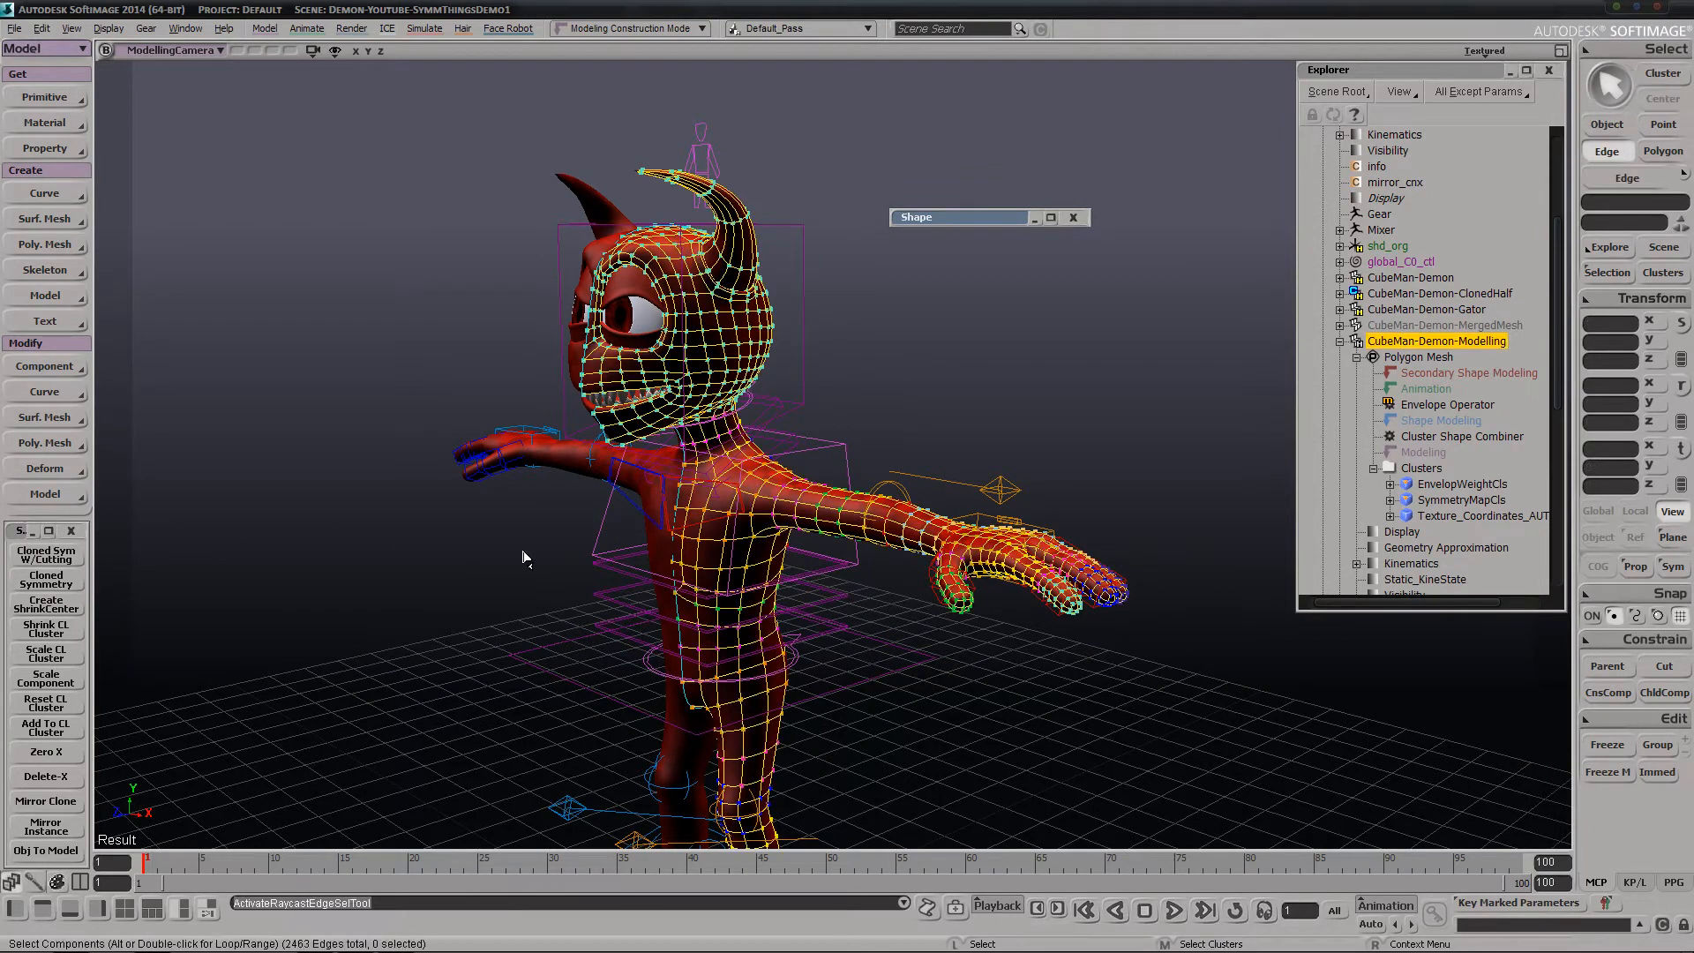
pyautogui.keyDown('alt'); pyautogui.middleClick(599, 422); pyautogui.keyUp('alt')
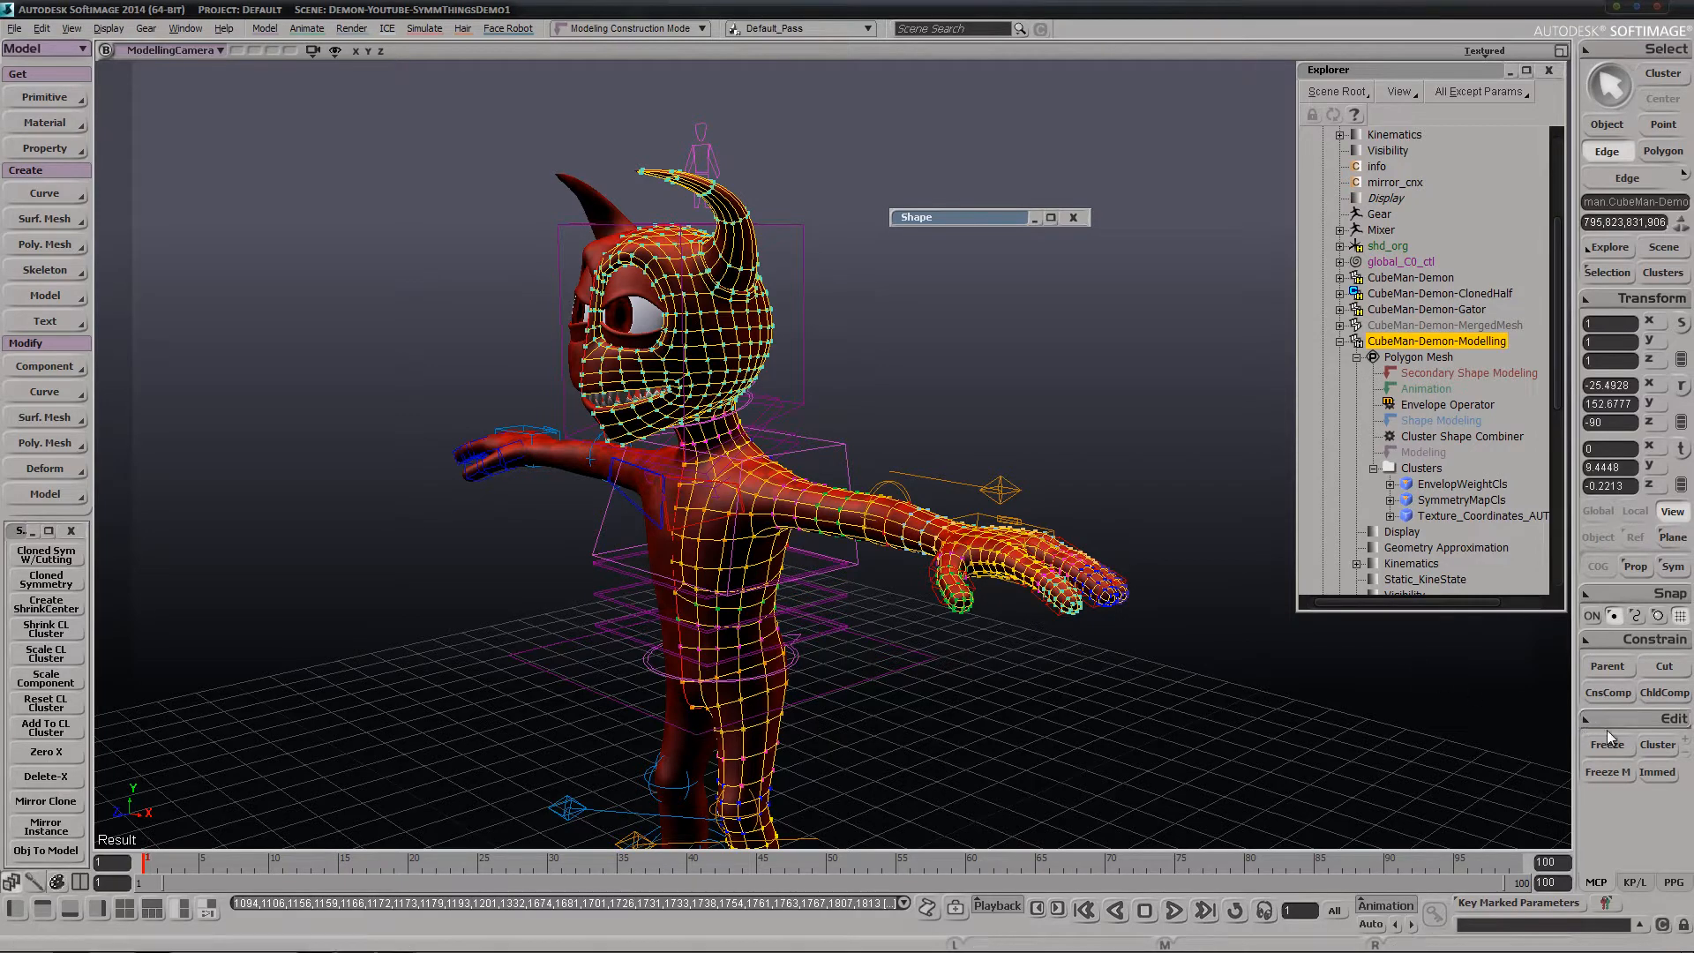
pyautogui.click(1658, 744)
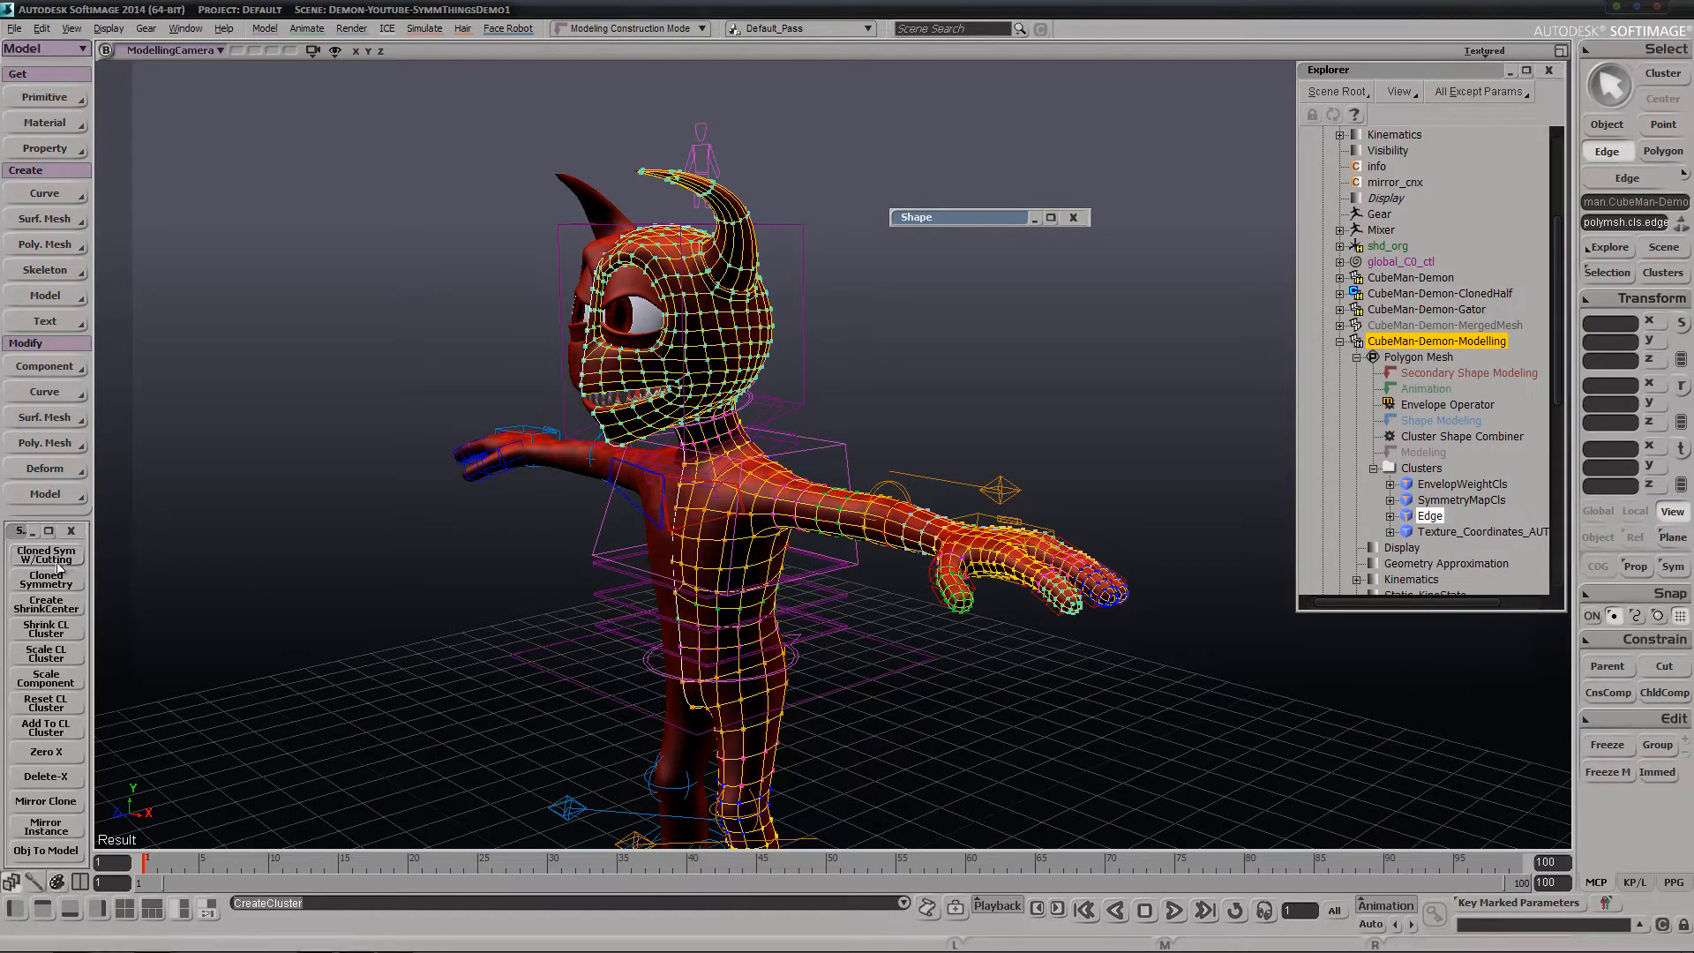
# Shrink the center-line cluster to the existing ShrinkCenter, agreeing to rename it to CL
pyautogui.click(56, 627)
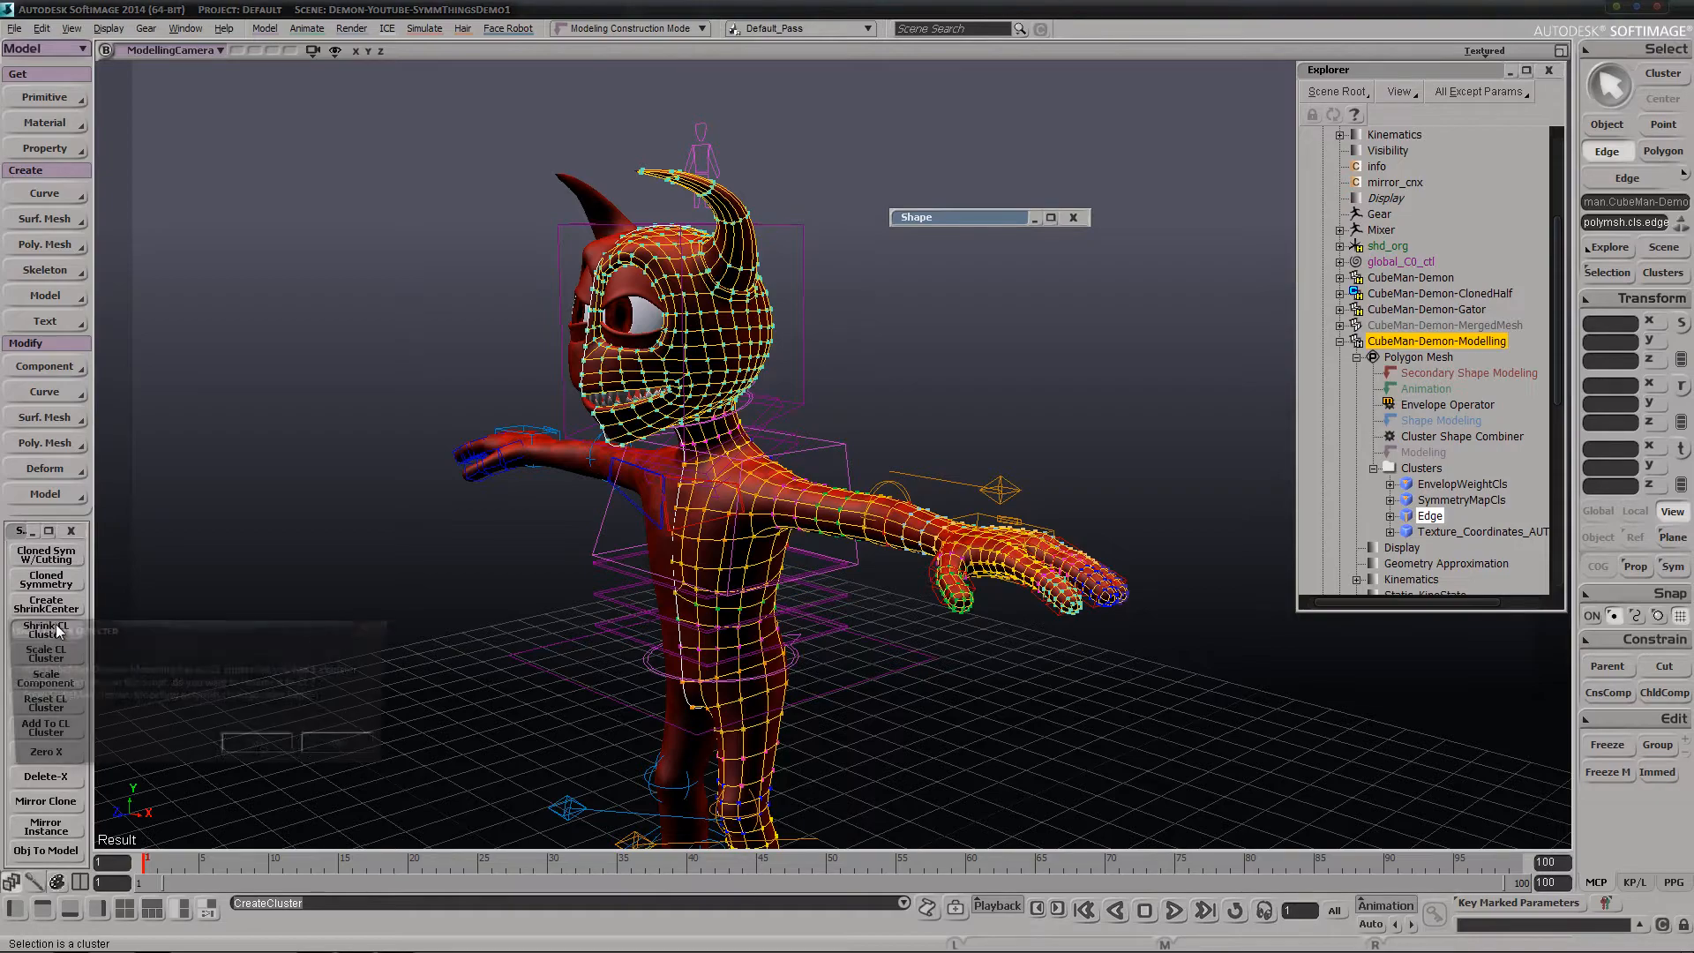
pyautogui.click(260, 747)
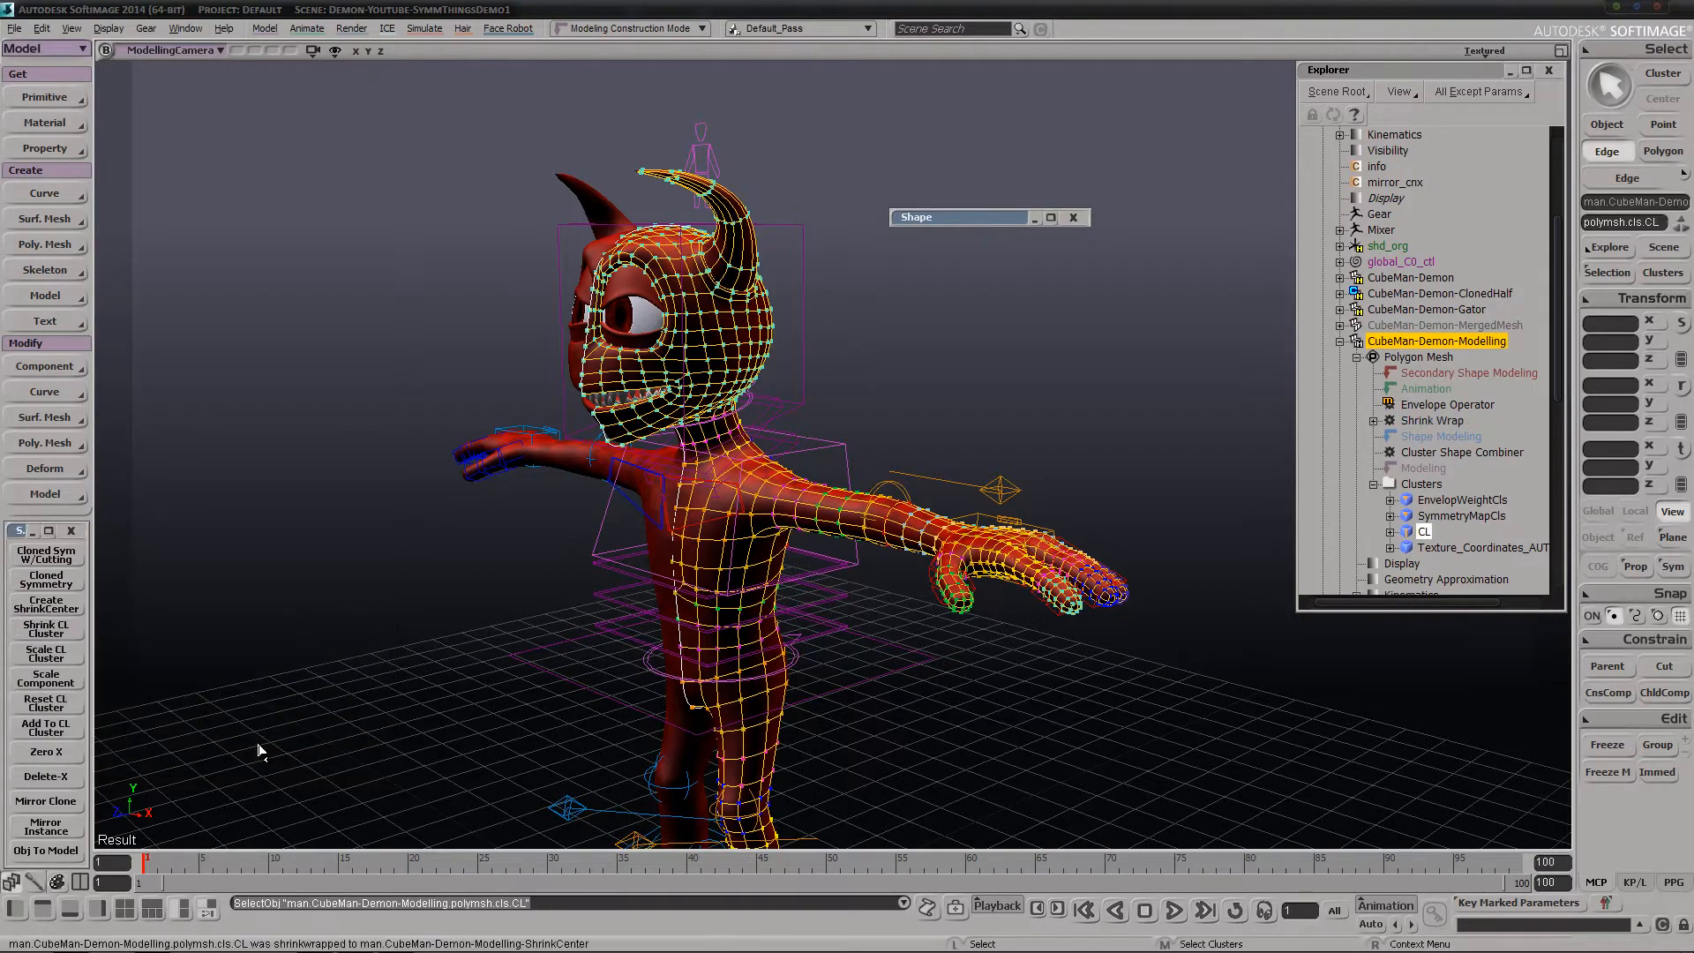
pyautogui.moveTo(491, 560); pyautogui.dragTo(495, 537, button='right')
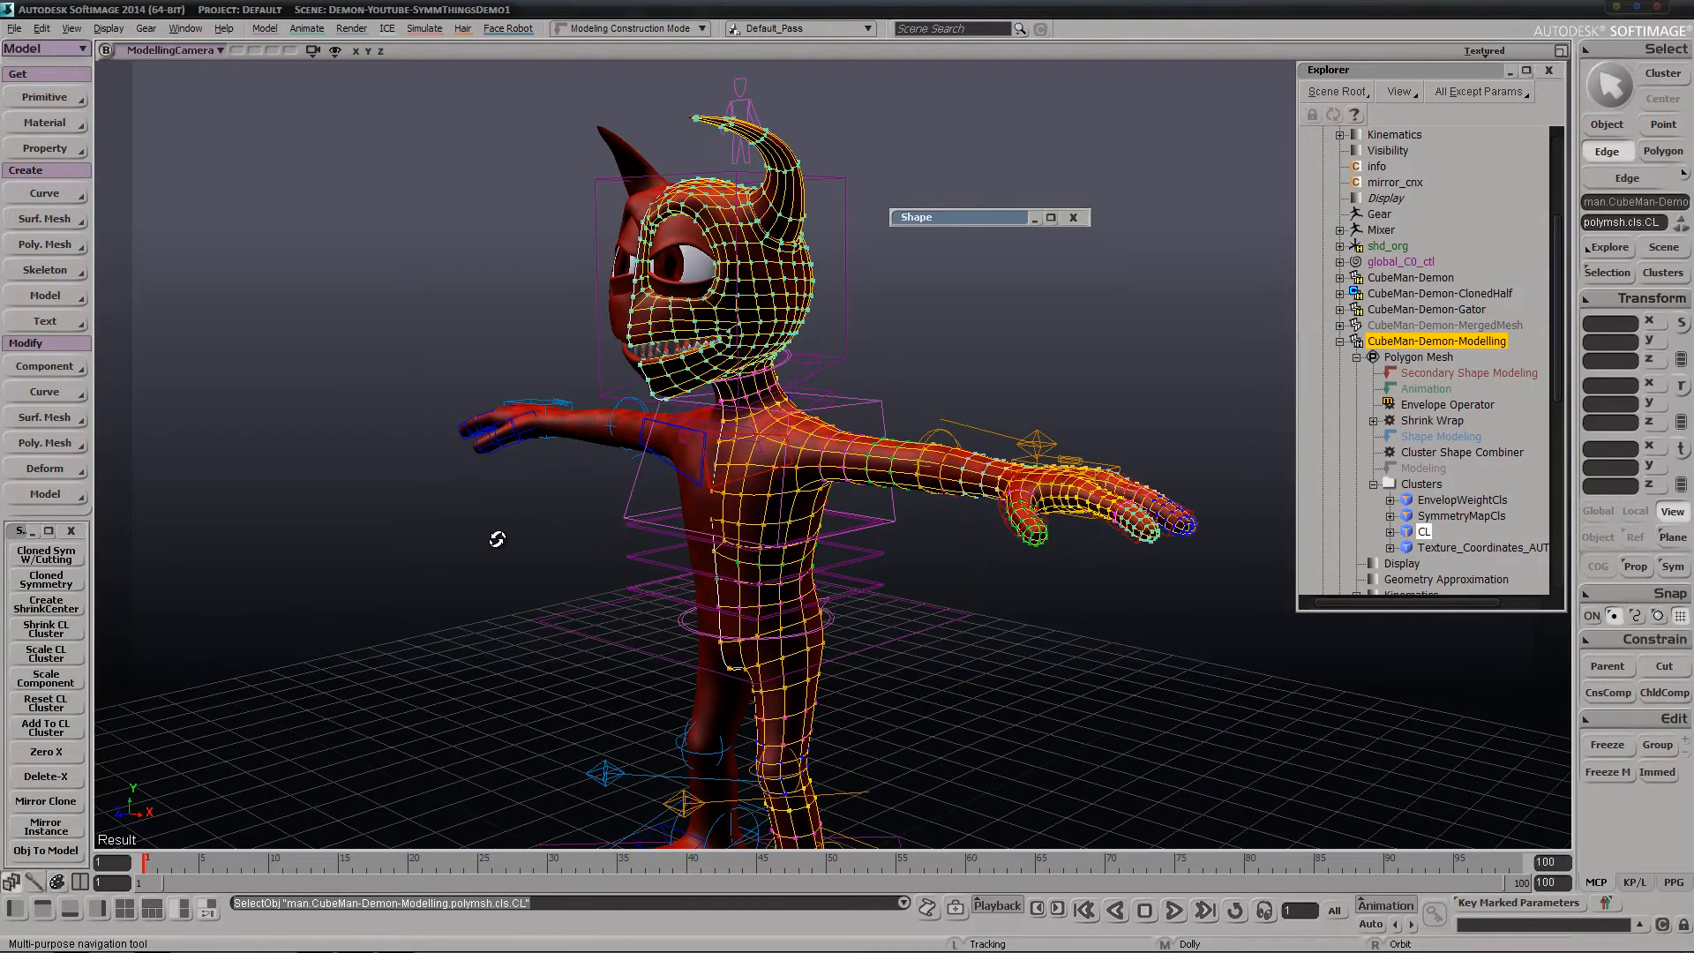
# Test the shrunk center line by moving a point above the mouth with the proportional Tweak tool, and undo the move
pyautogui.moveTo(912, 397); pyautogui.dragTo(730, 402, button='middle')
pyautogui.press('m')
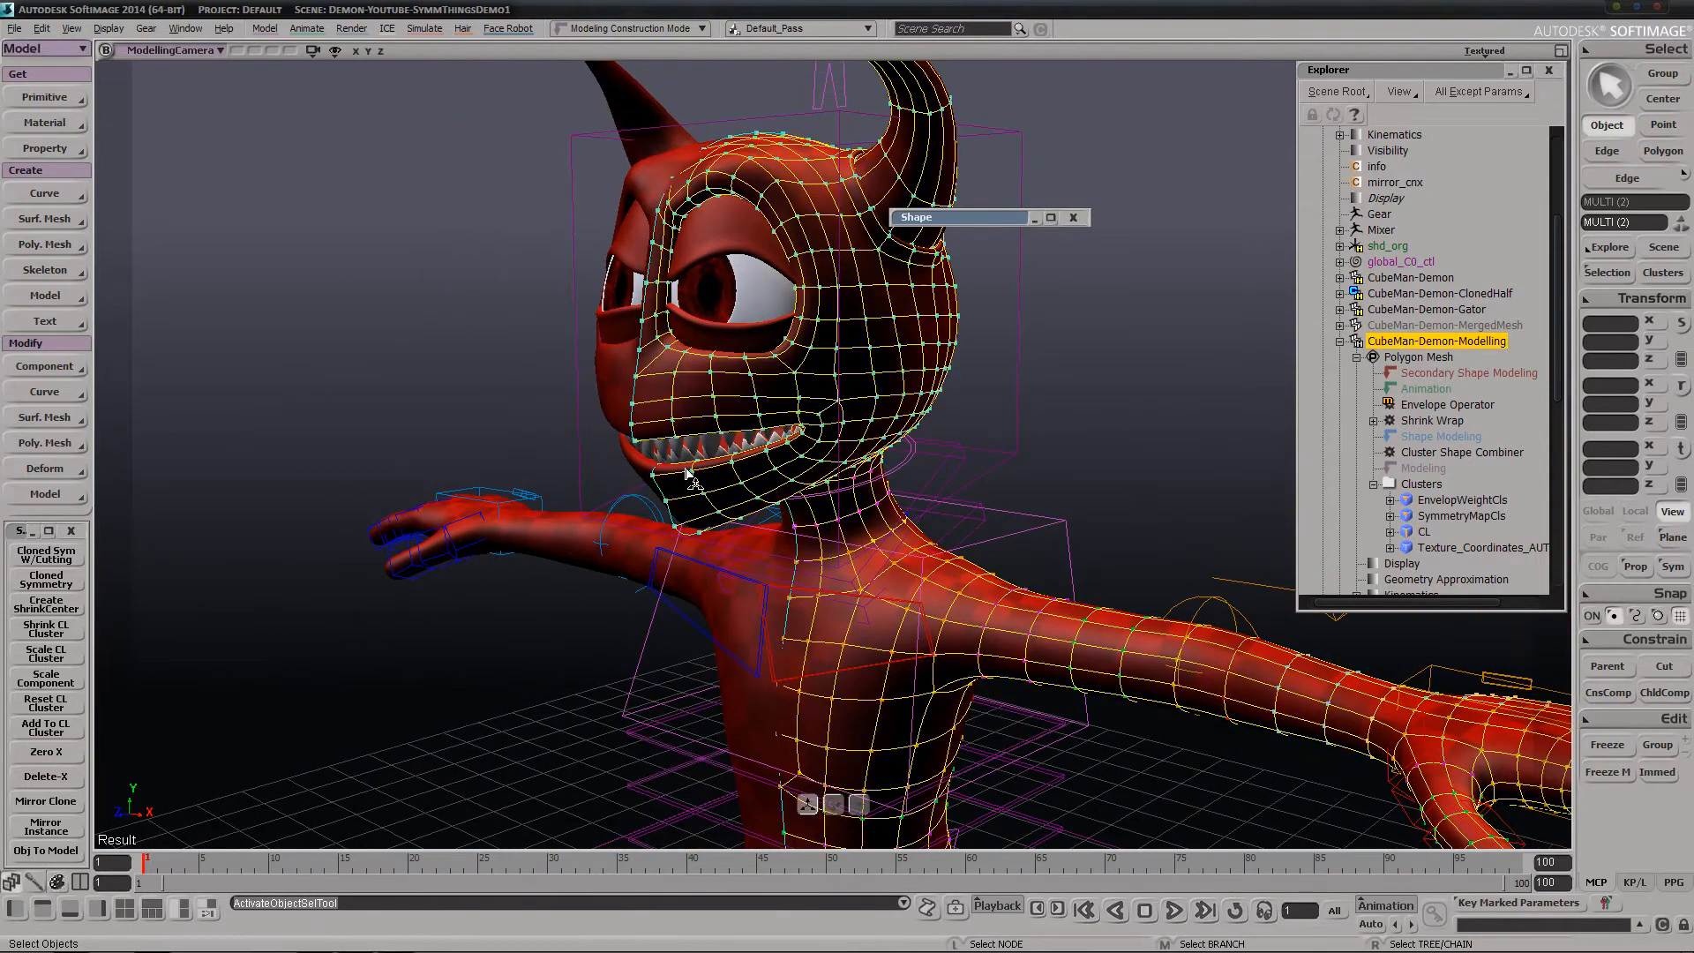
pyautogui.press('r')
pyautogui.scroll(5, 755, 413)
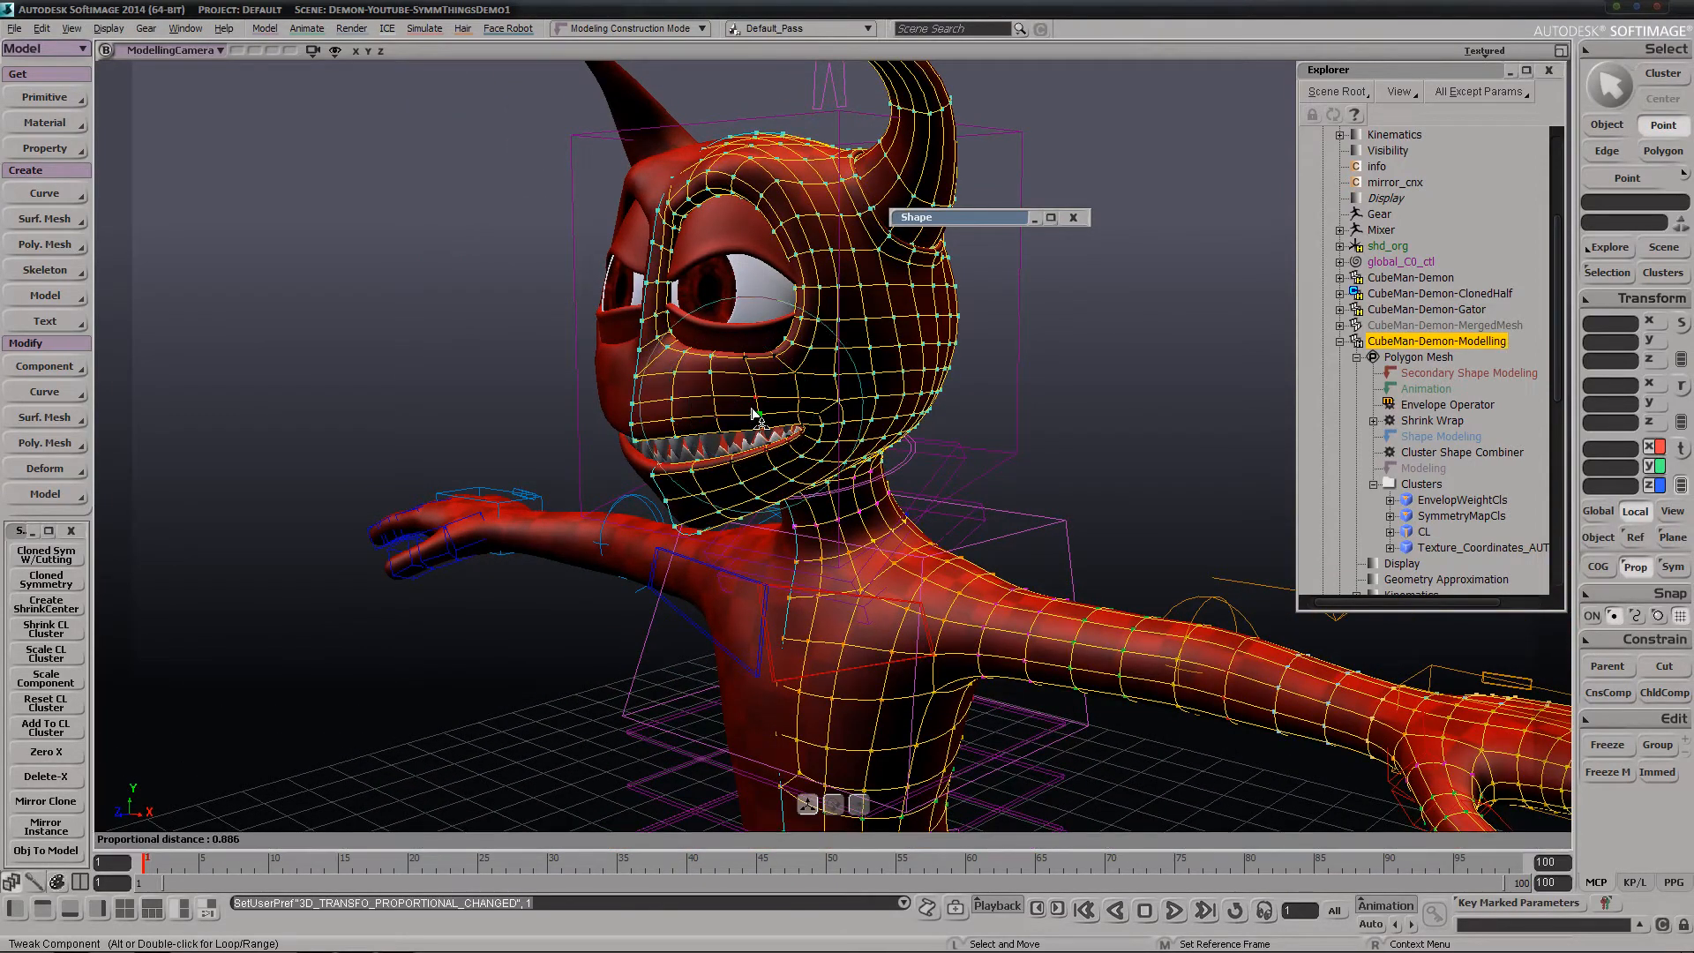
pyautogui.moveTo(711, 405)
pyautogui.mouseDown()
pyautogui.moveTo(691, 516)
pyautogui.moveTo(766, 407)
pyautogui.moveTo(574, 382)
pyautogui.moveTo(618, 414)
pyautogui.moveTo(710, 421)
pyautogui.mouseUp()
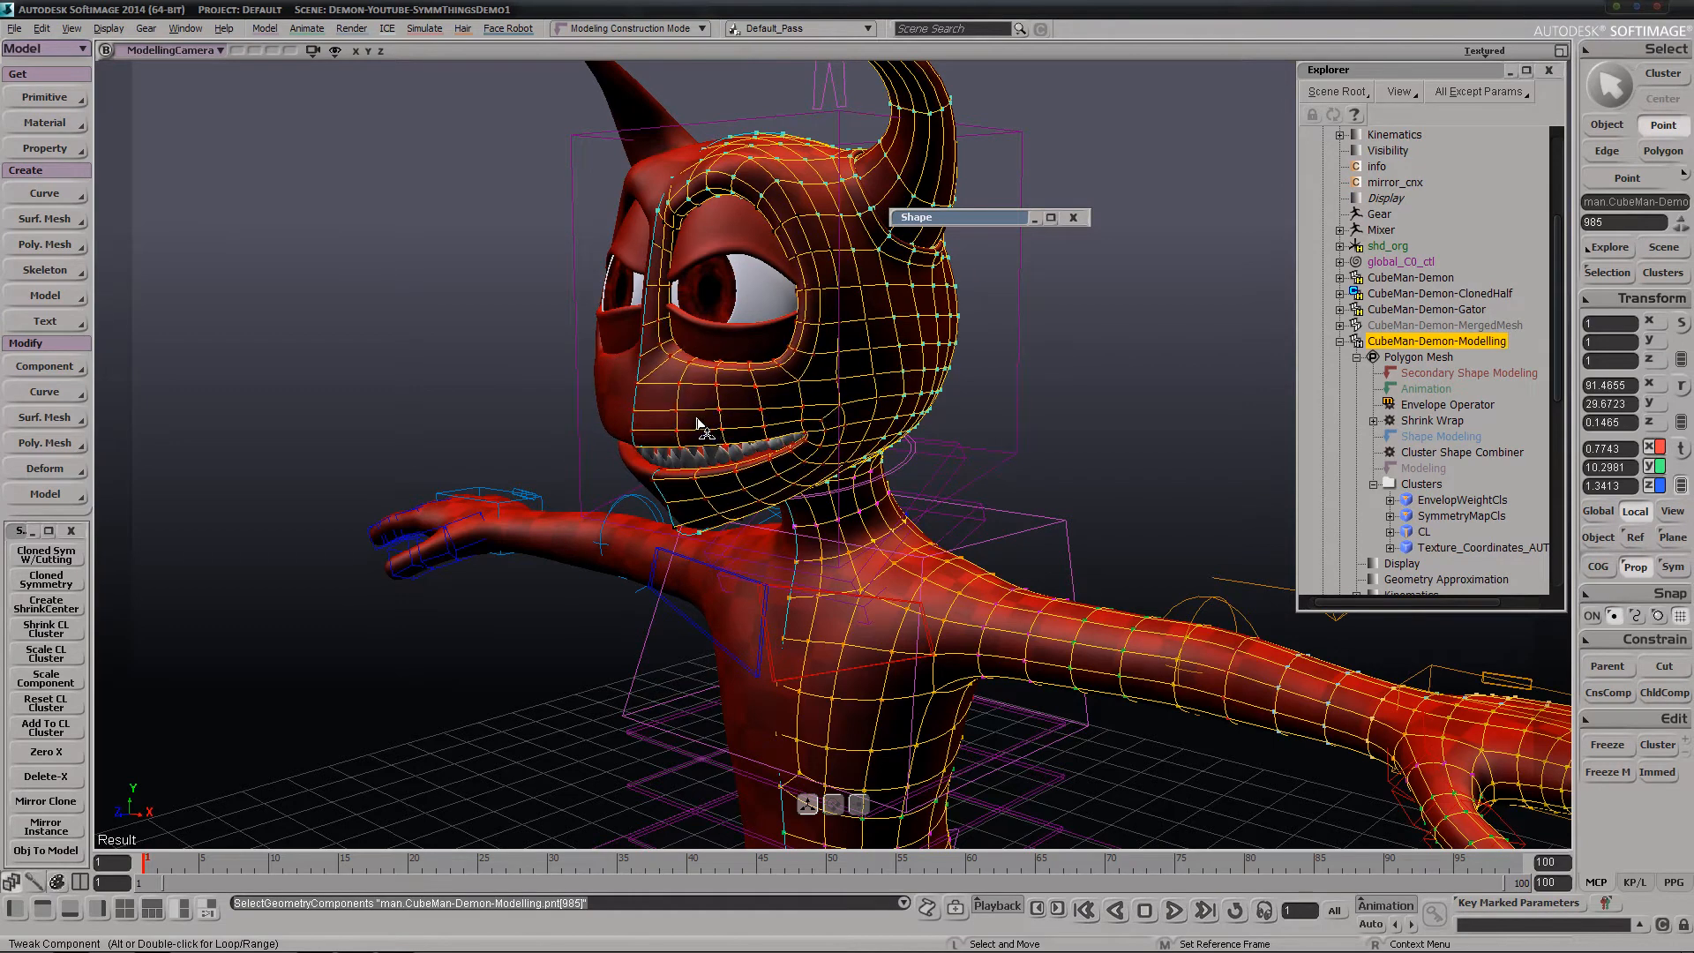
pyautogui.hotkey('ctrl', 'z')
# Unhide the ShrinkCenter object under CubeMan-Demon-Modelling, examine where its grid cuts the mesh, and hide it again
pyautogui.scroll(-2, 1496, 353)
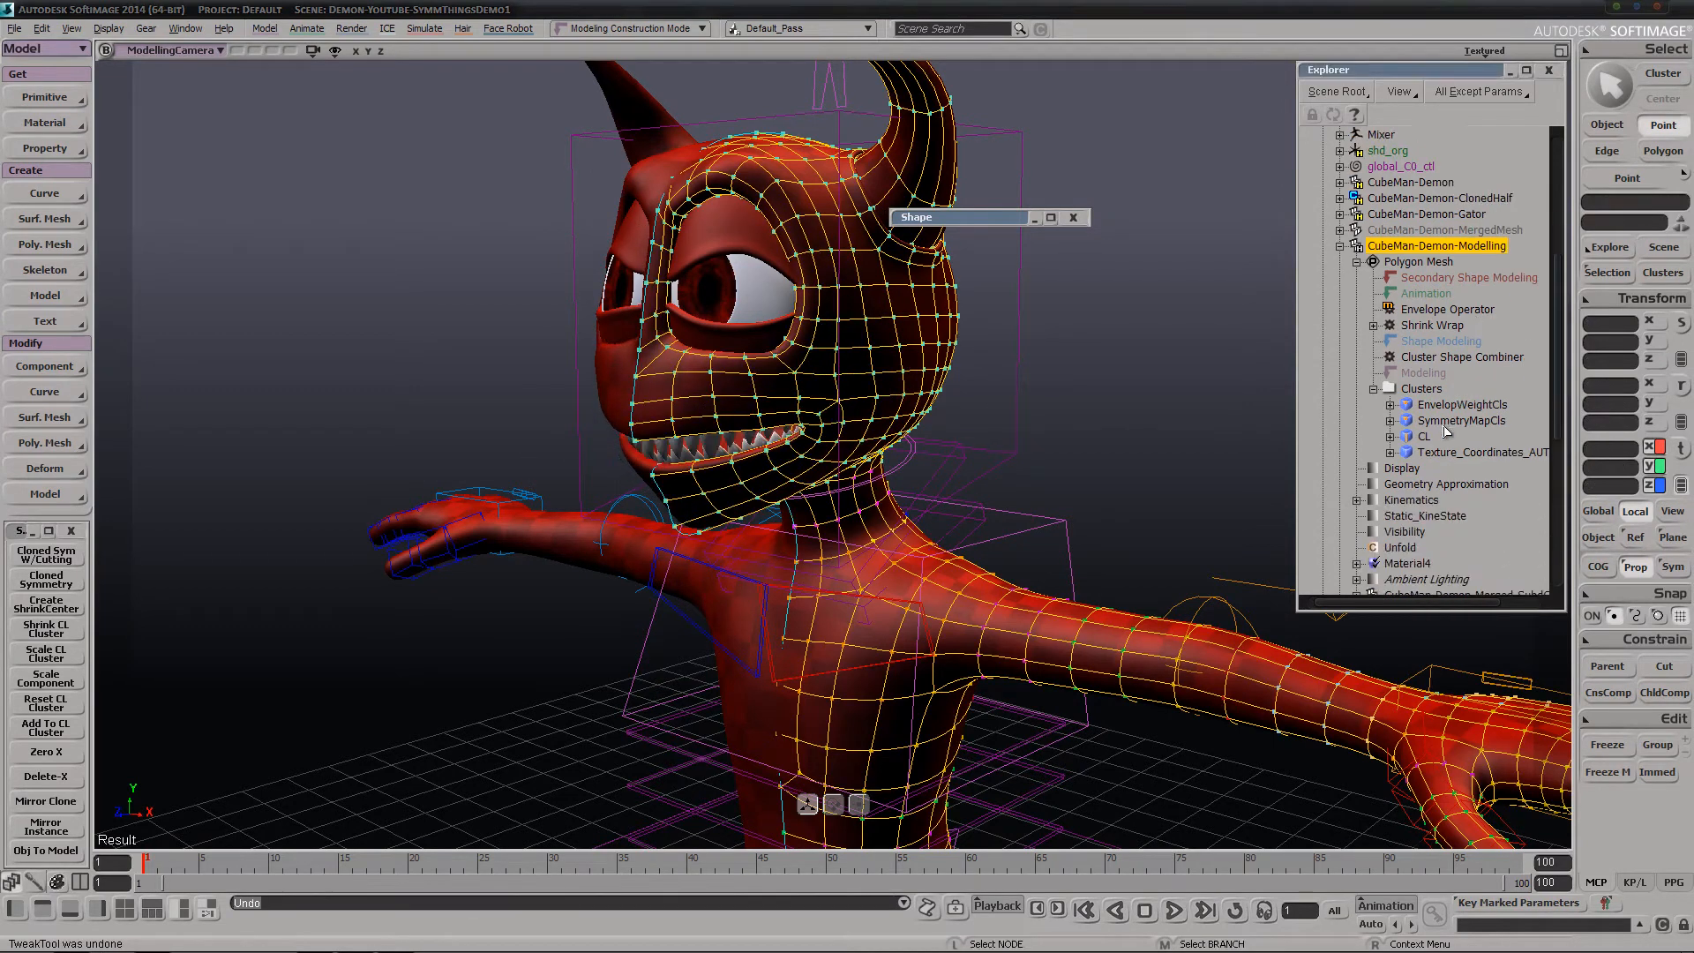
pyautogui.scroll(-2, 1448, 430)
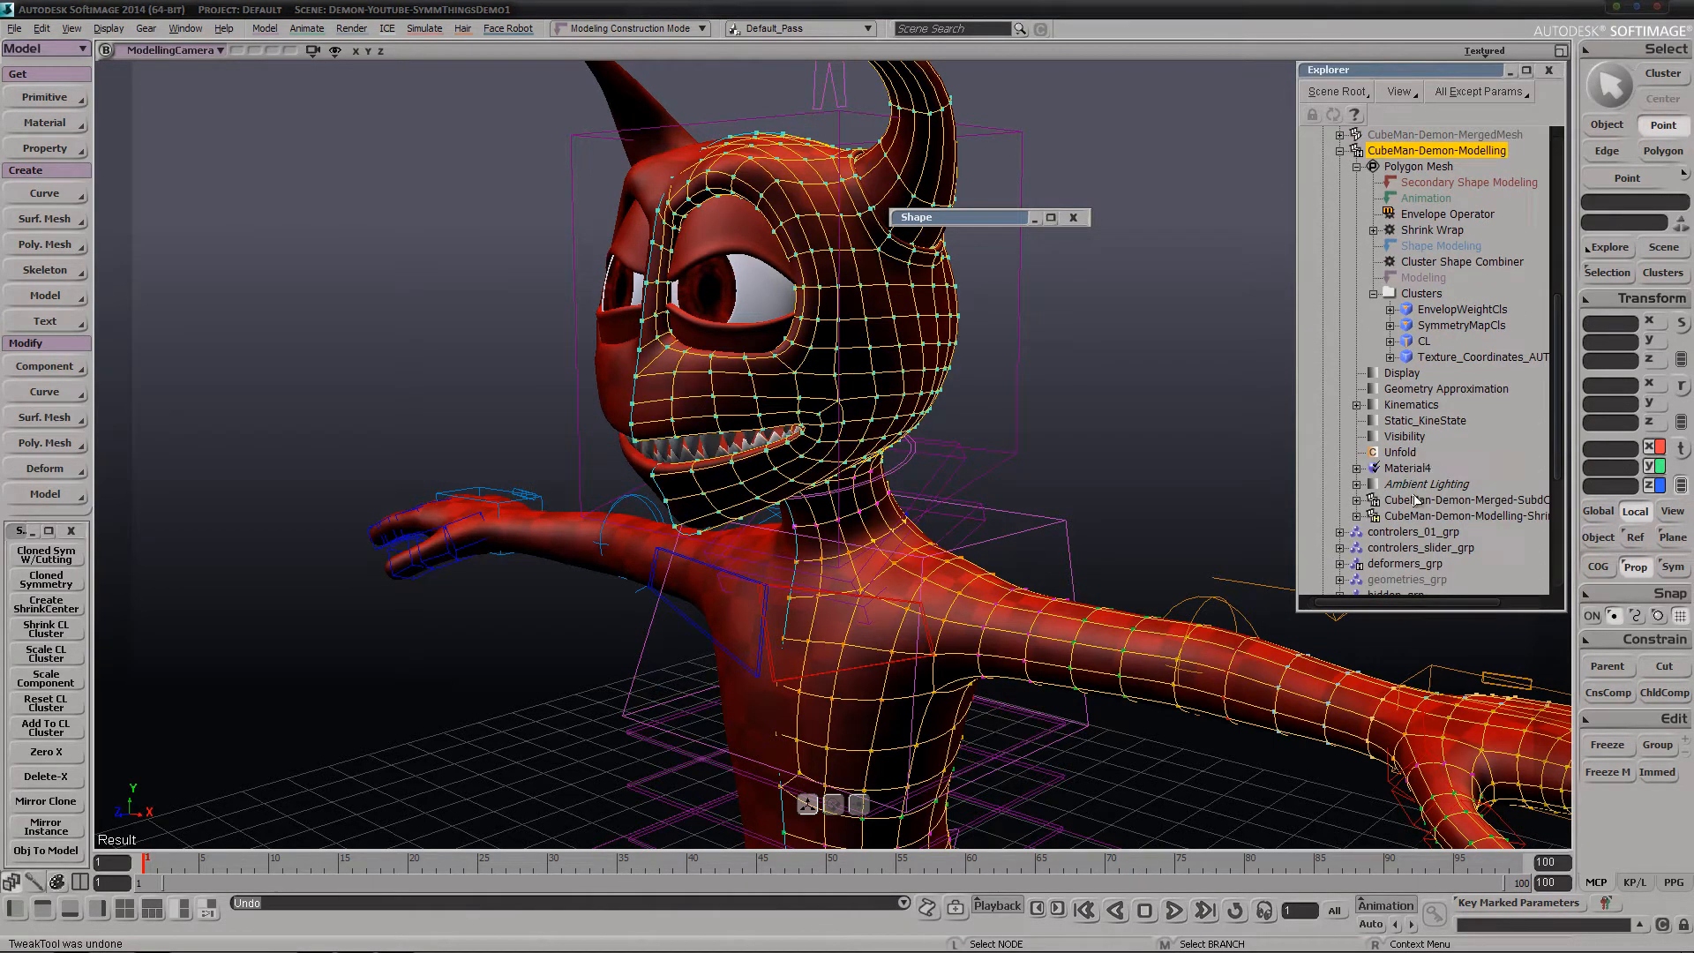
pyautogui.click(1449, 516)
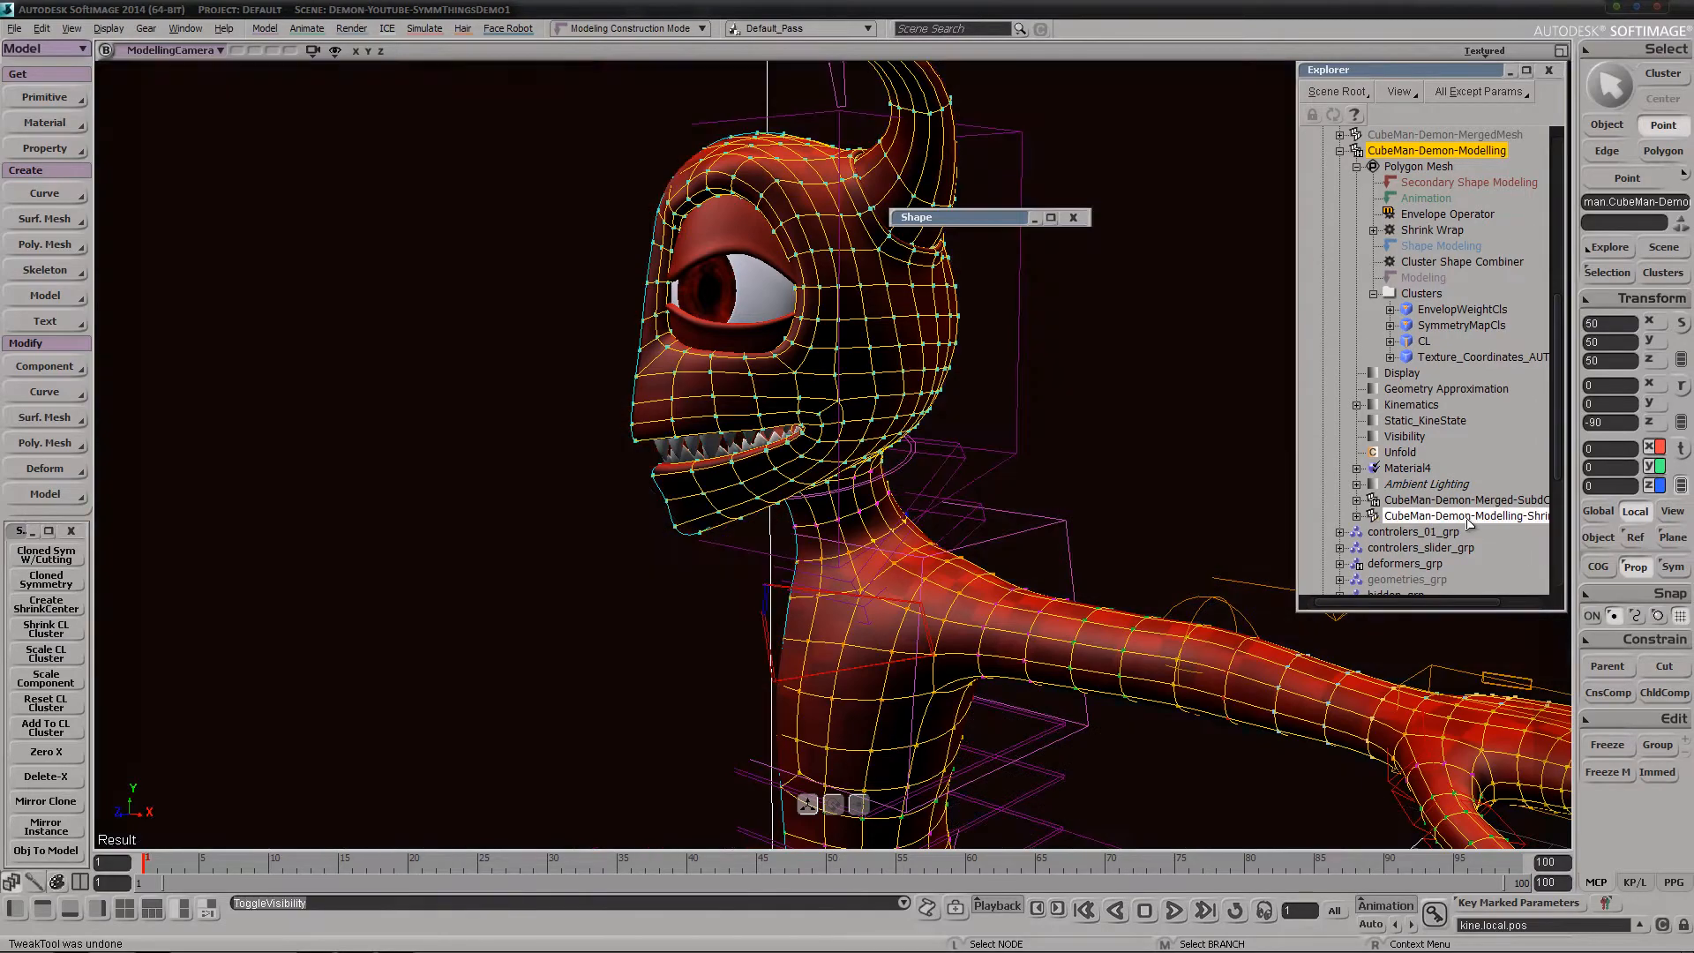
pyautogui.press('h')
pyautogui.press('s')
pyautogui.moveTo(922, 537); pyautogui.dragTo(1136, 485, button='right')
pyautogui.press('m')
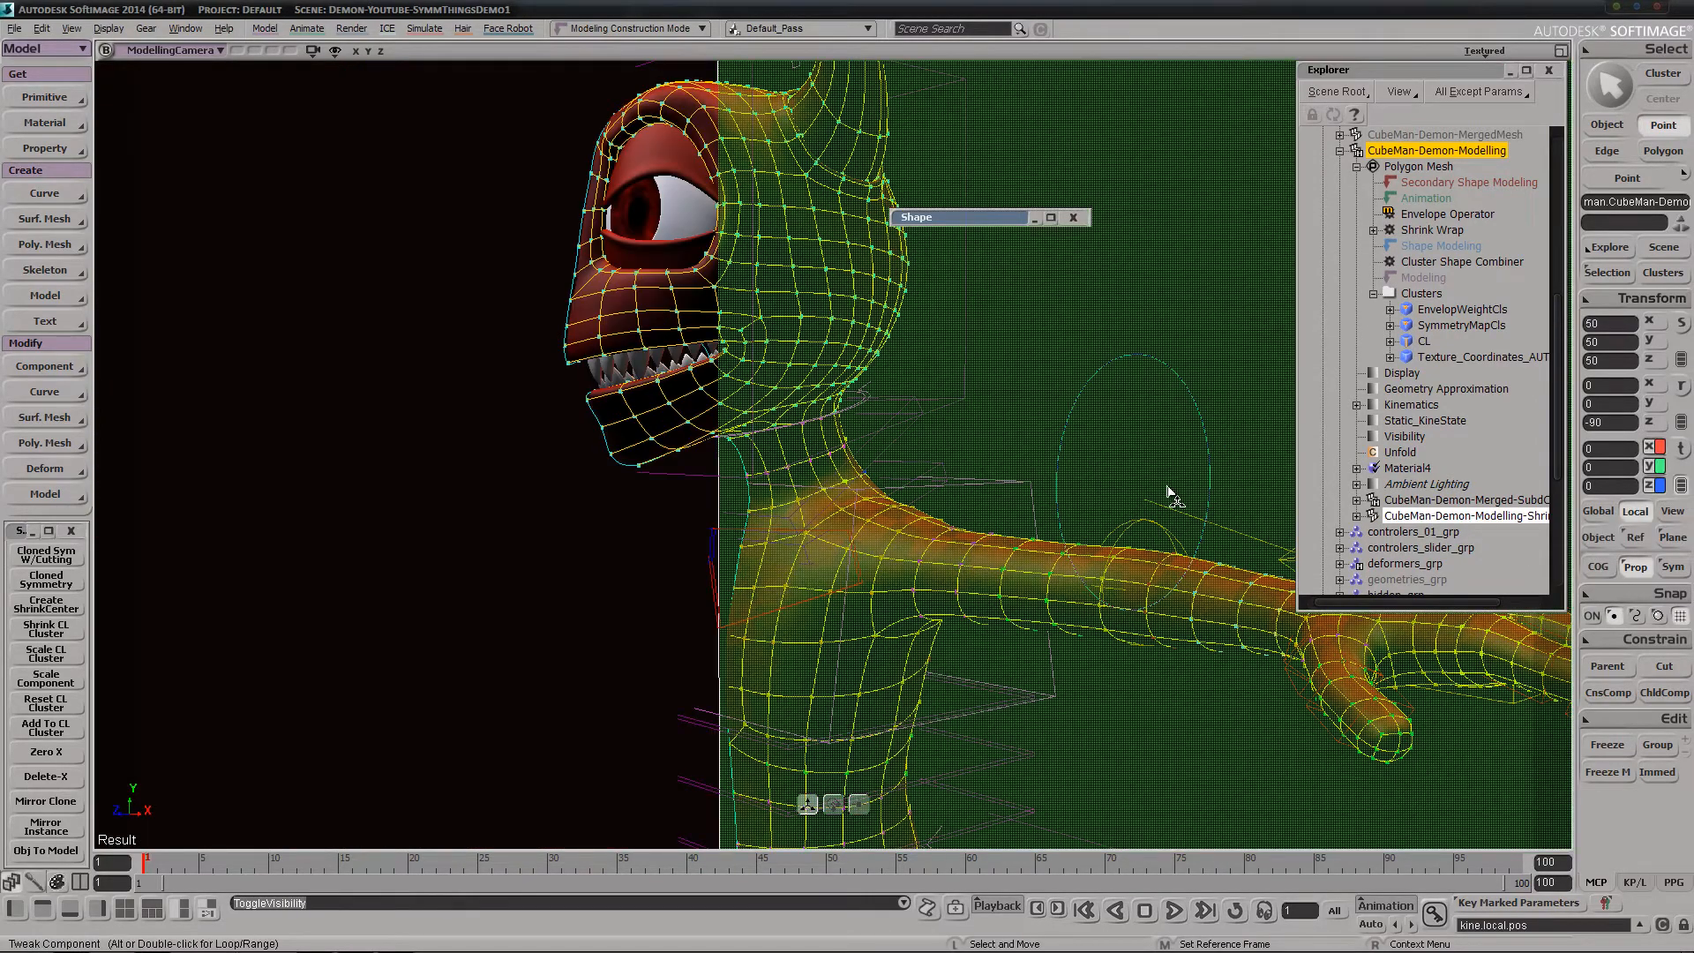
pyautogui.press('h')
# Delete the CL cluster from the clusters of CubeMan-Demon-Modelling
pyautogui.press('s')
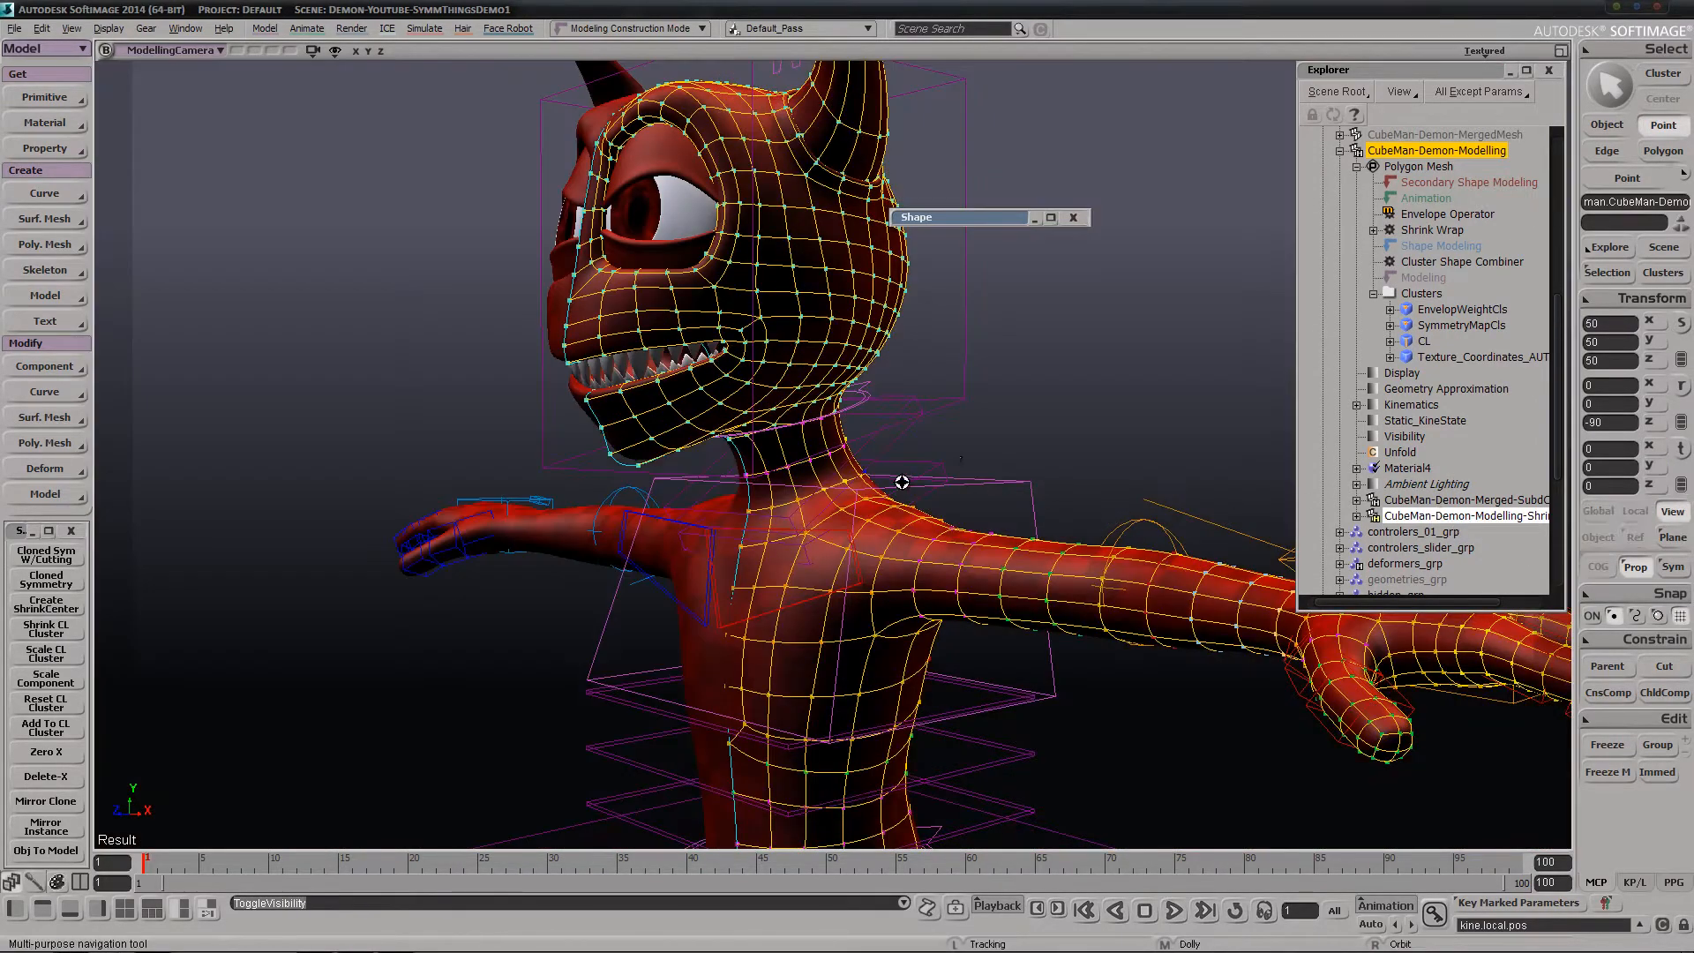
pyautogui.moveTo(901, 484); pyautogui.dragTo(997, 331, button='middle')
pyautogui.moveTo(997, 331); pyautogui.dragTo(991, 425, button='right')
pyautogui.press('space')
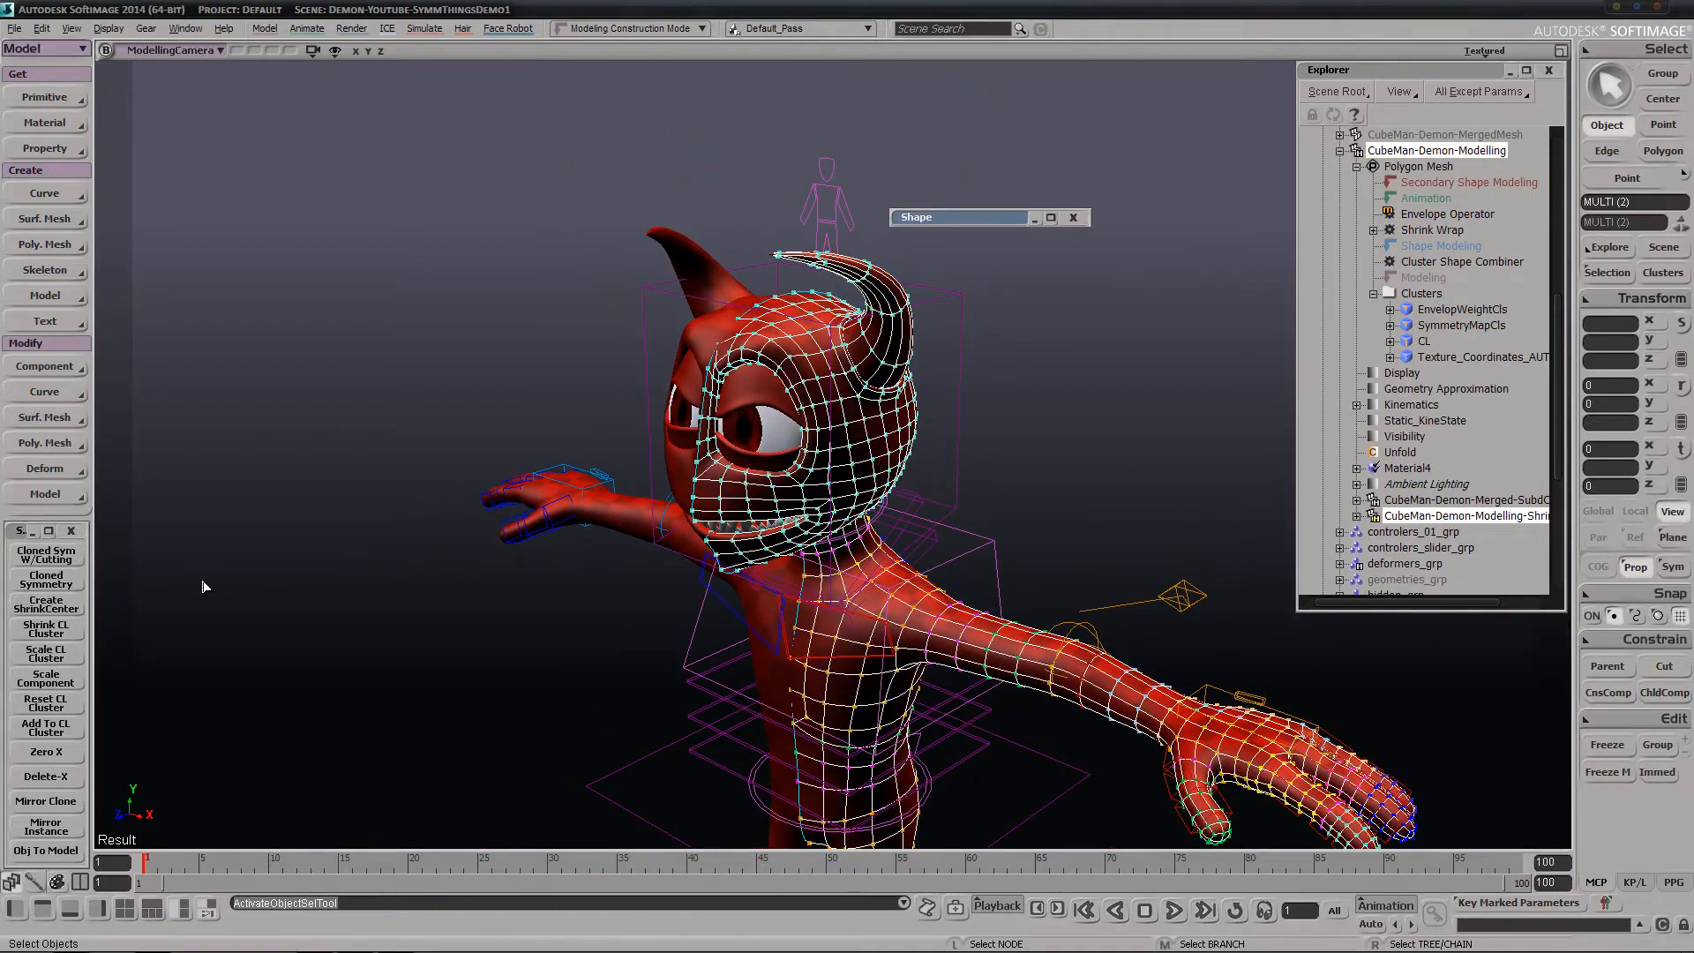
pyautogui.press('s')
pyautogui.moveTo(730, 540); pyautogui.dragTo(838, 482, button='middle')
pyautogui.moveTo(905, 580); pyautogui.dragTo(877, 529, button='right')
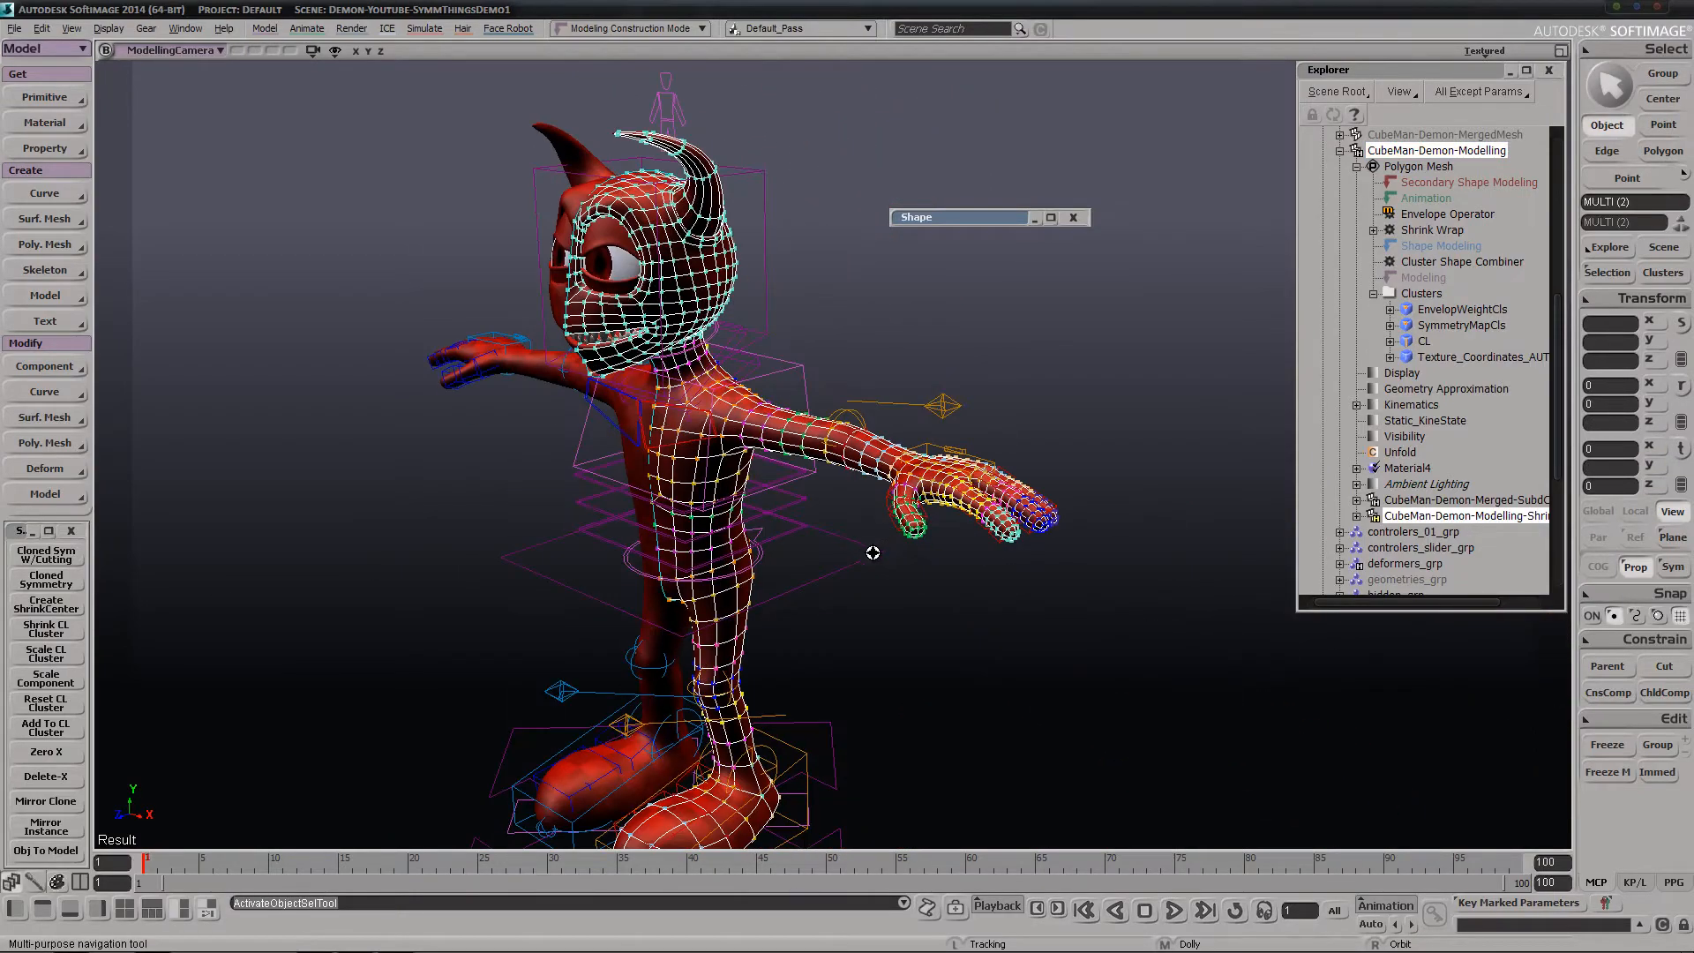
pyautogui.press('space')
pyautogui.click(1424, 341)
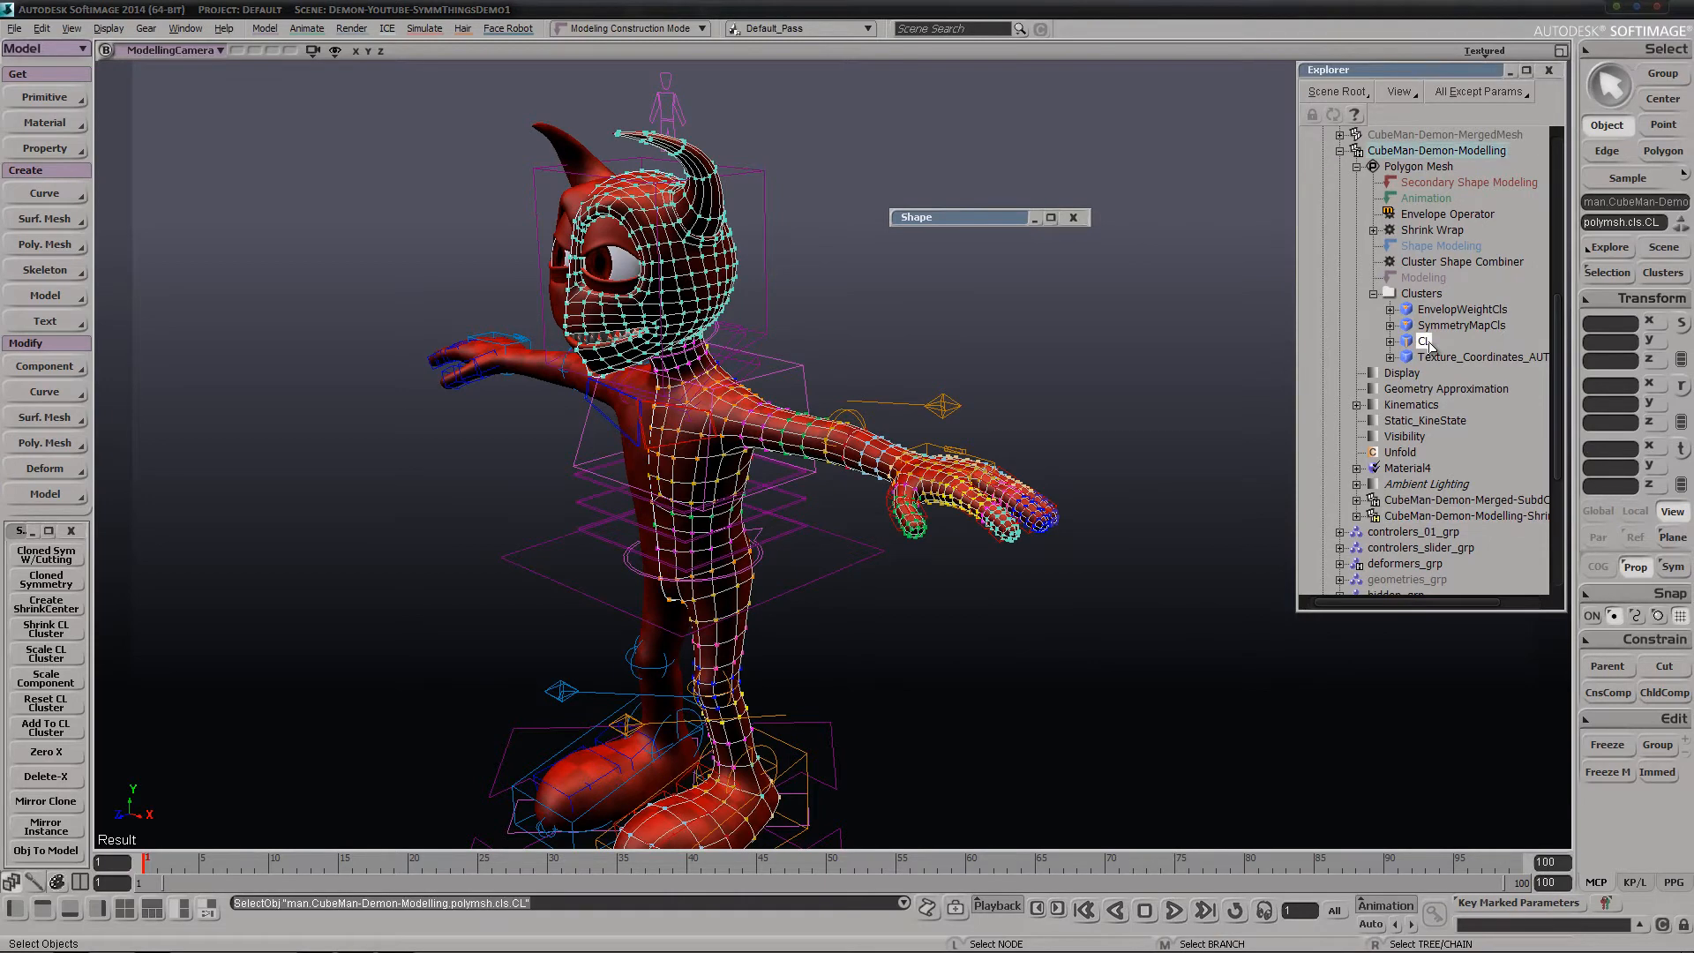
pyautogui.press('Delete')
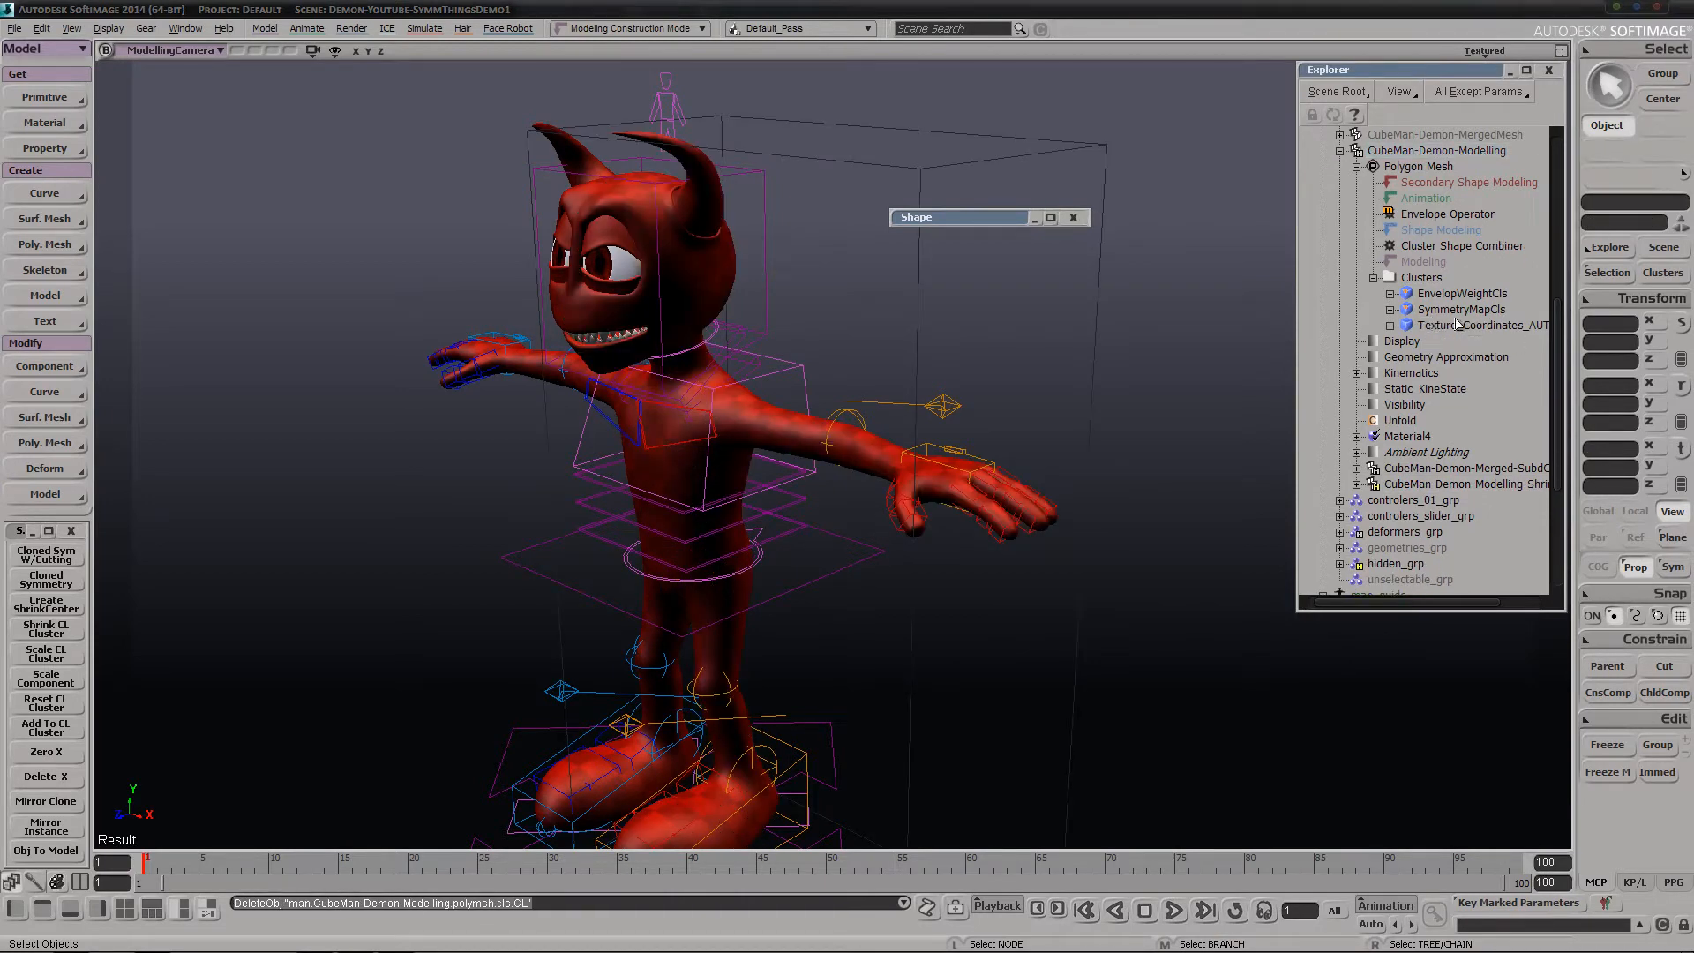
# Reselect the center-line edge loop of CubeMan-Demon-Modelling and create a fresh edge cluster from it
pyautogui.moveTo(1040, 335); pyautogui.dragTo(1168, 371)
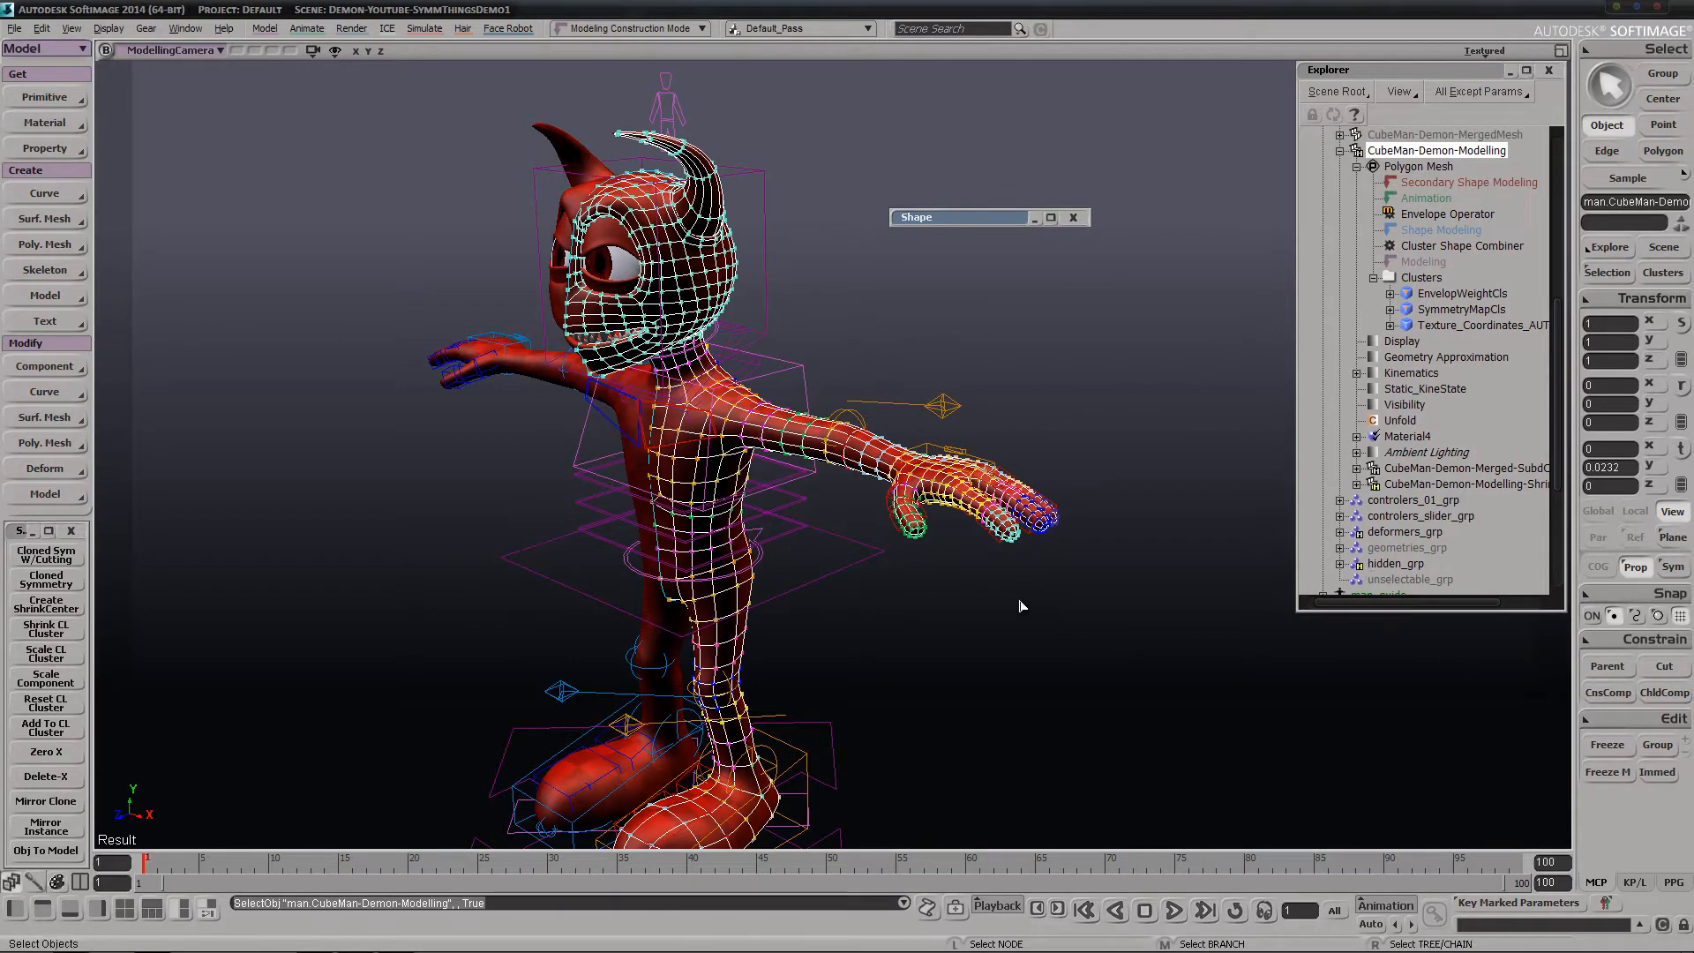
pyautogui.press('e')
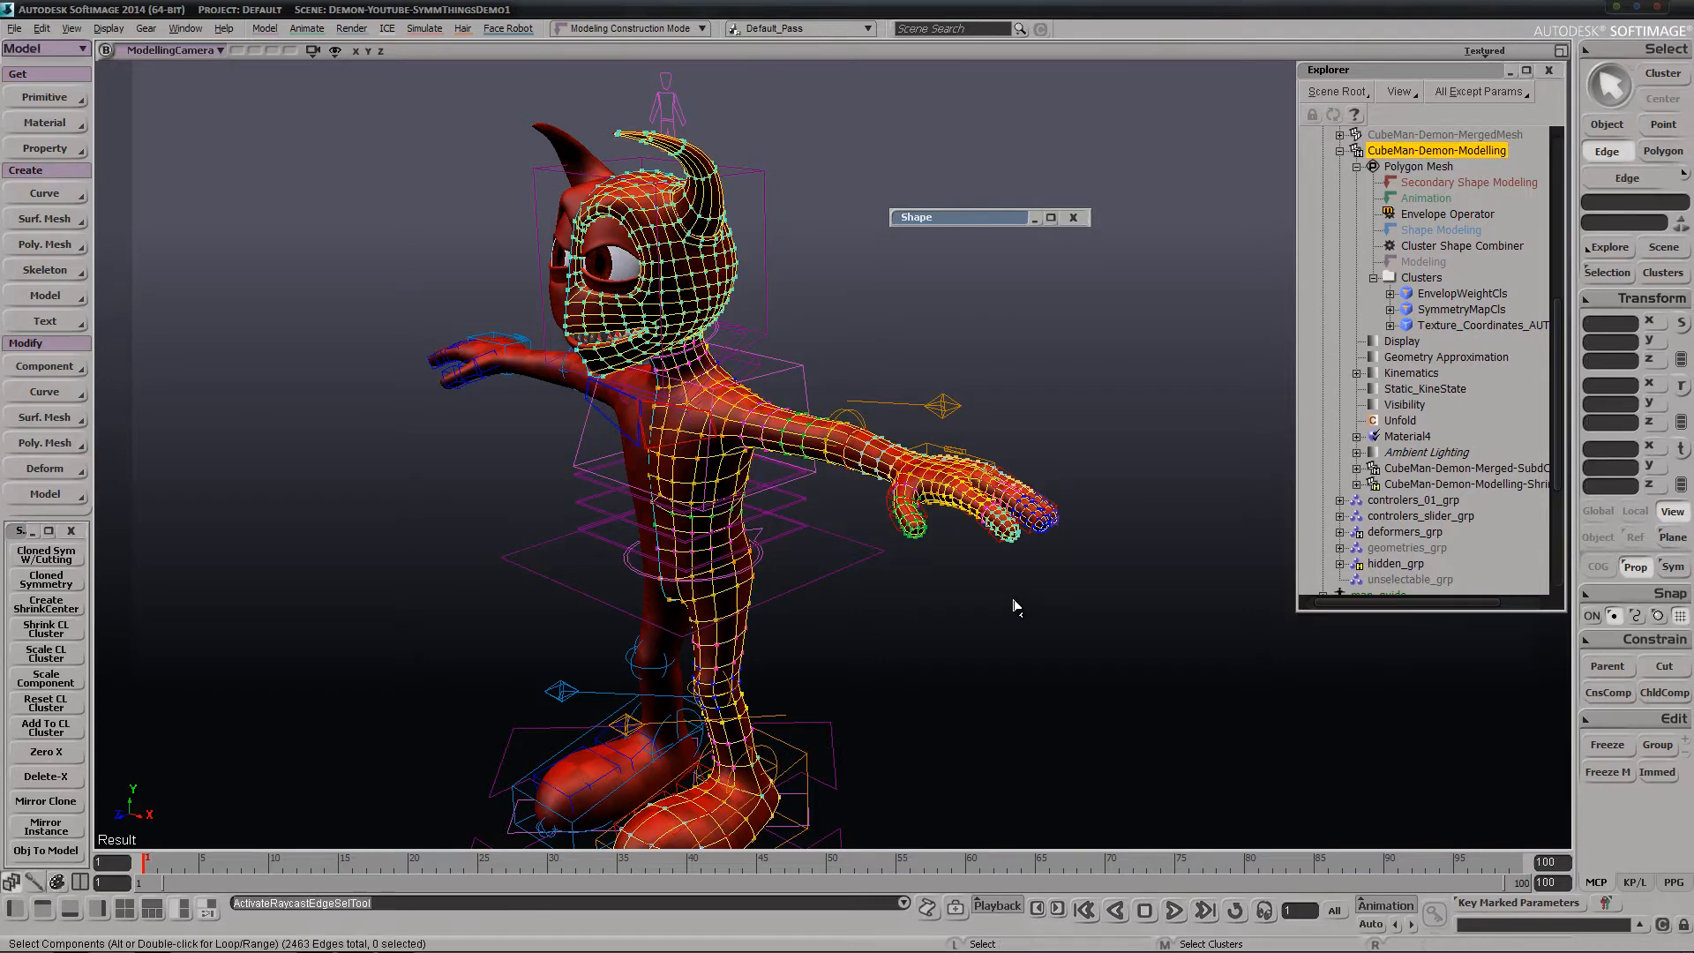
pyautogui.doubleClick(653, 450)
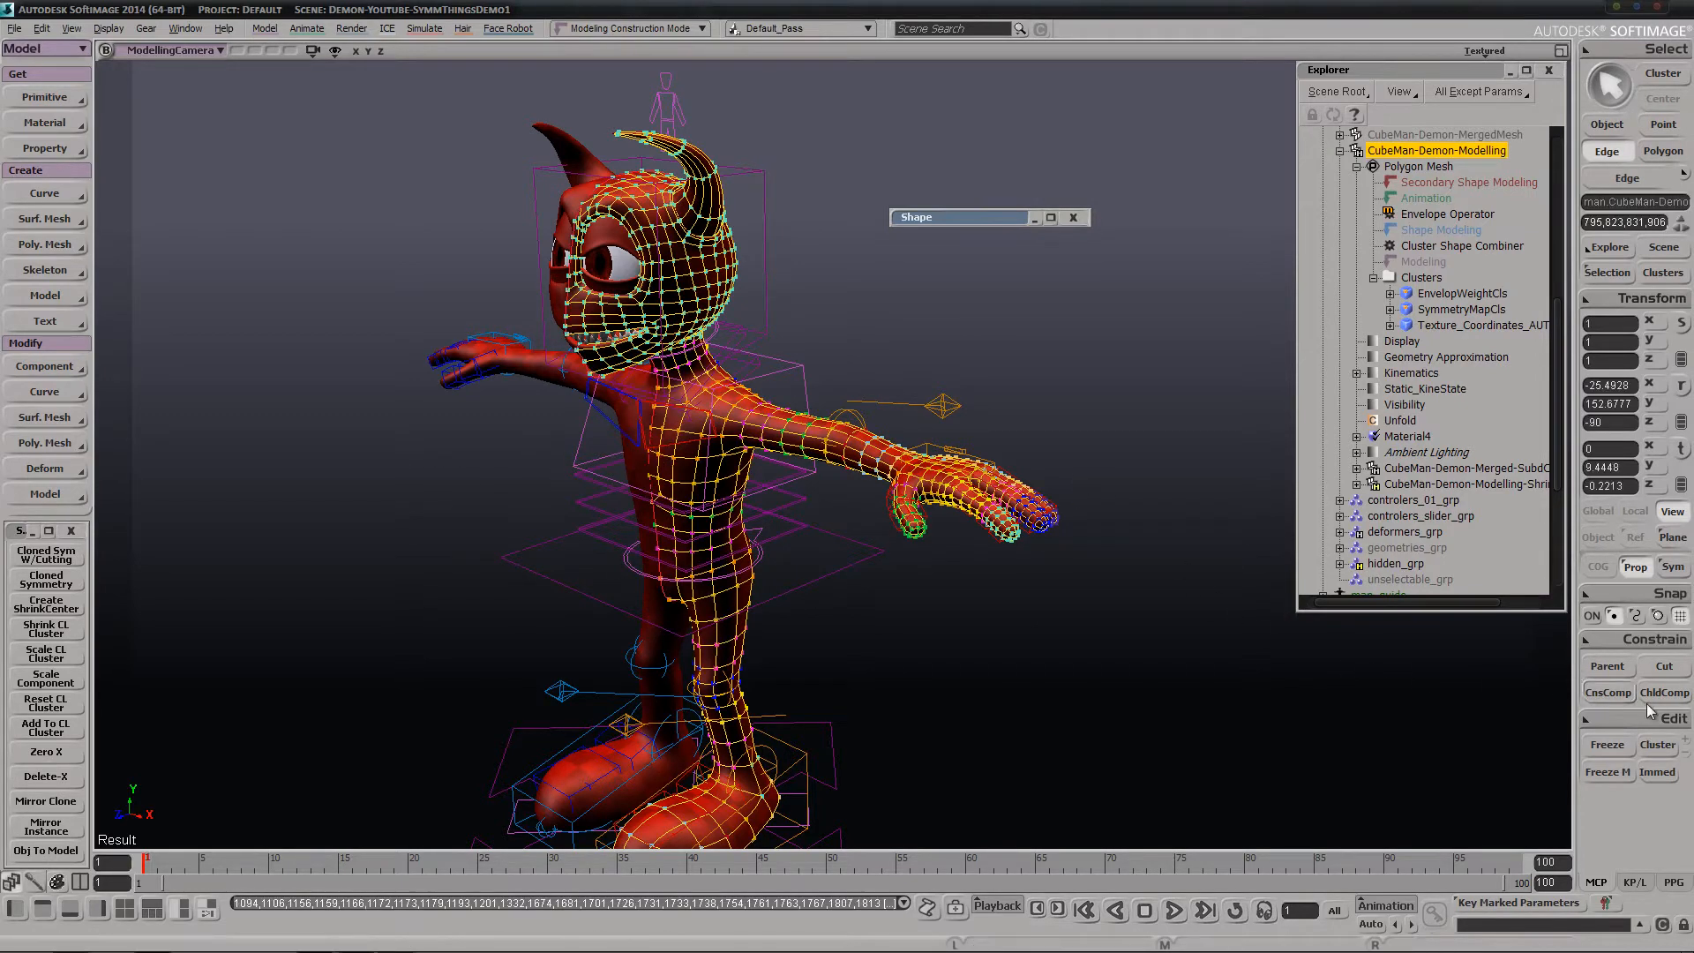
pyautogui.click(1657, 745)
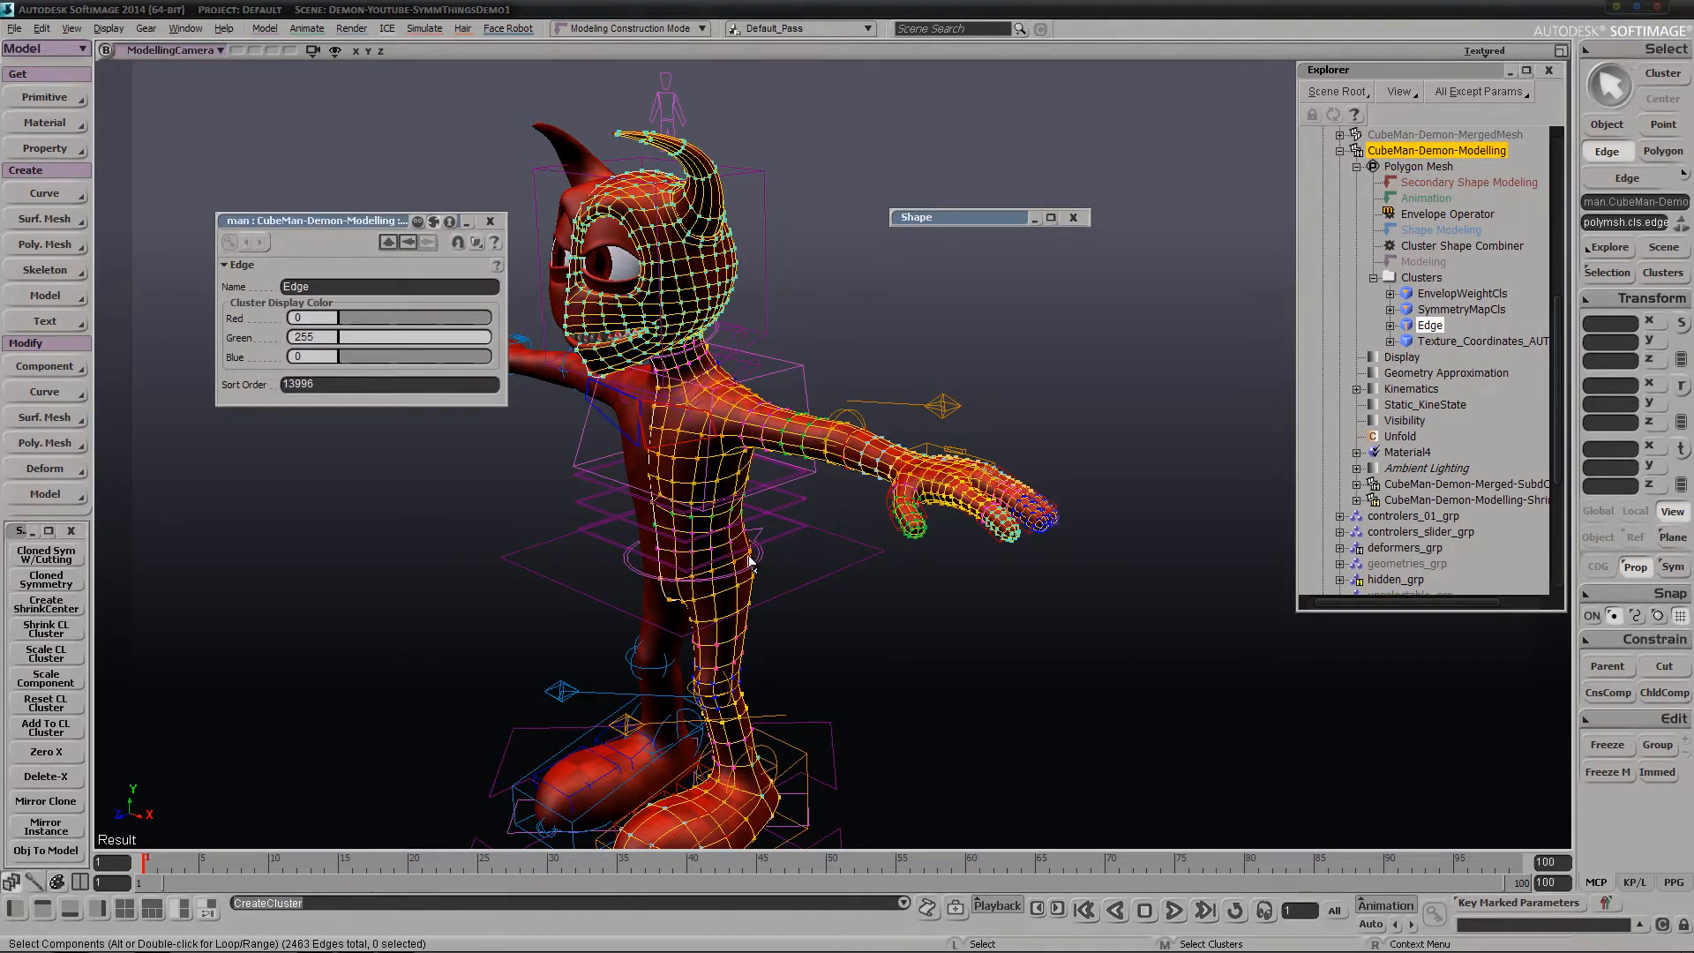
# Rename the new center-line edge cluster to CL and close its properties
pyautogui.doubleClick(315, 282)
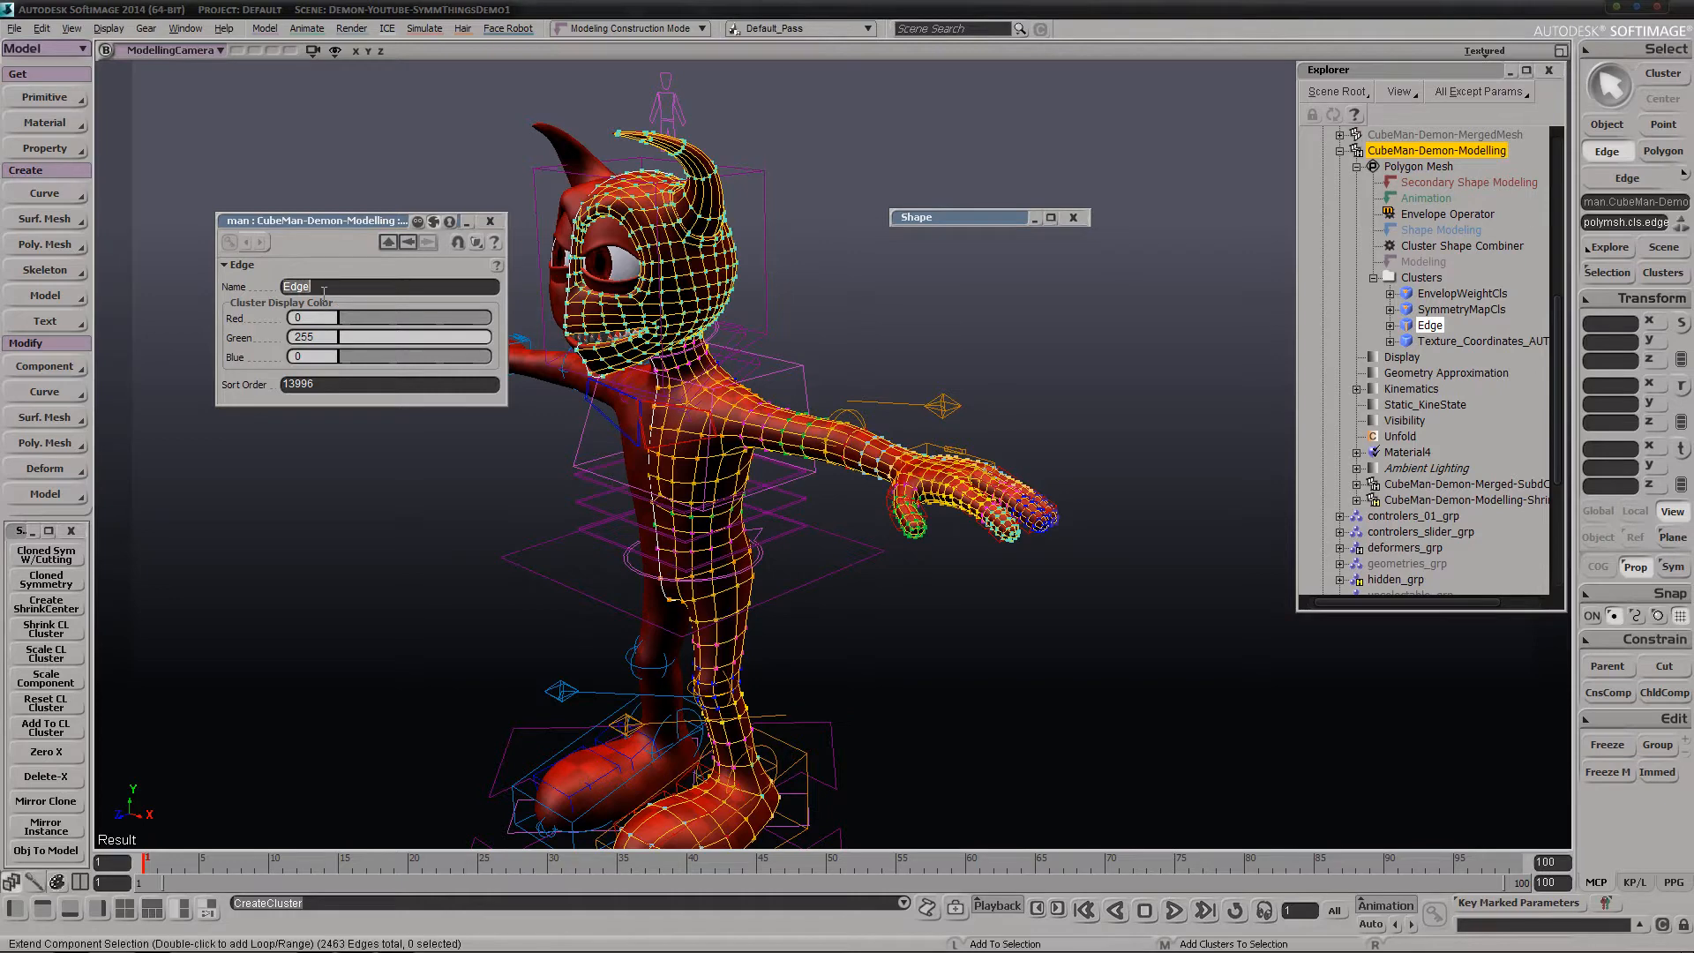
pyautogui.write('CL')
pyautogui.press('Return')
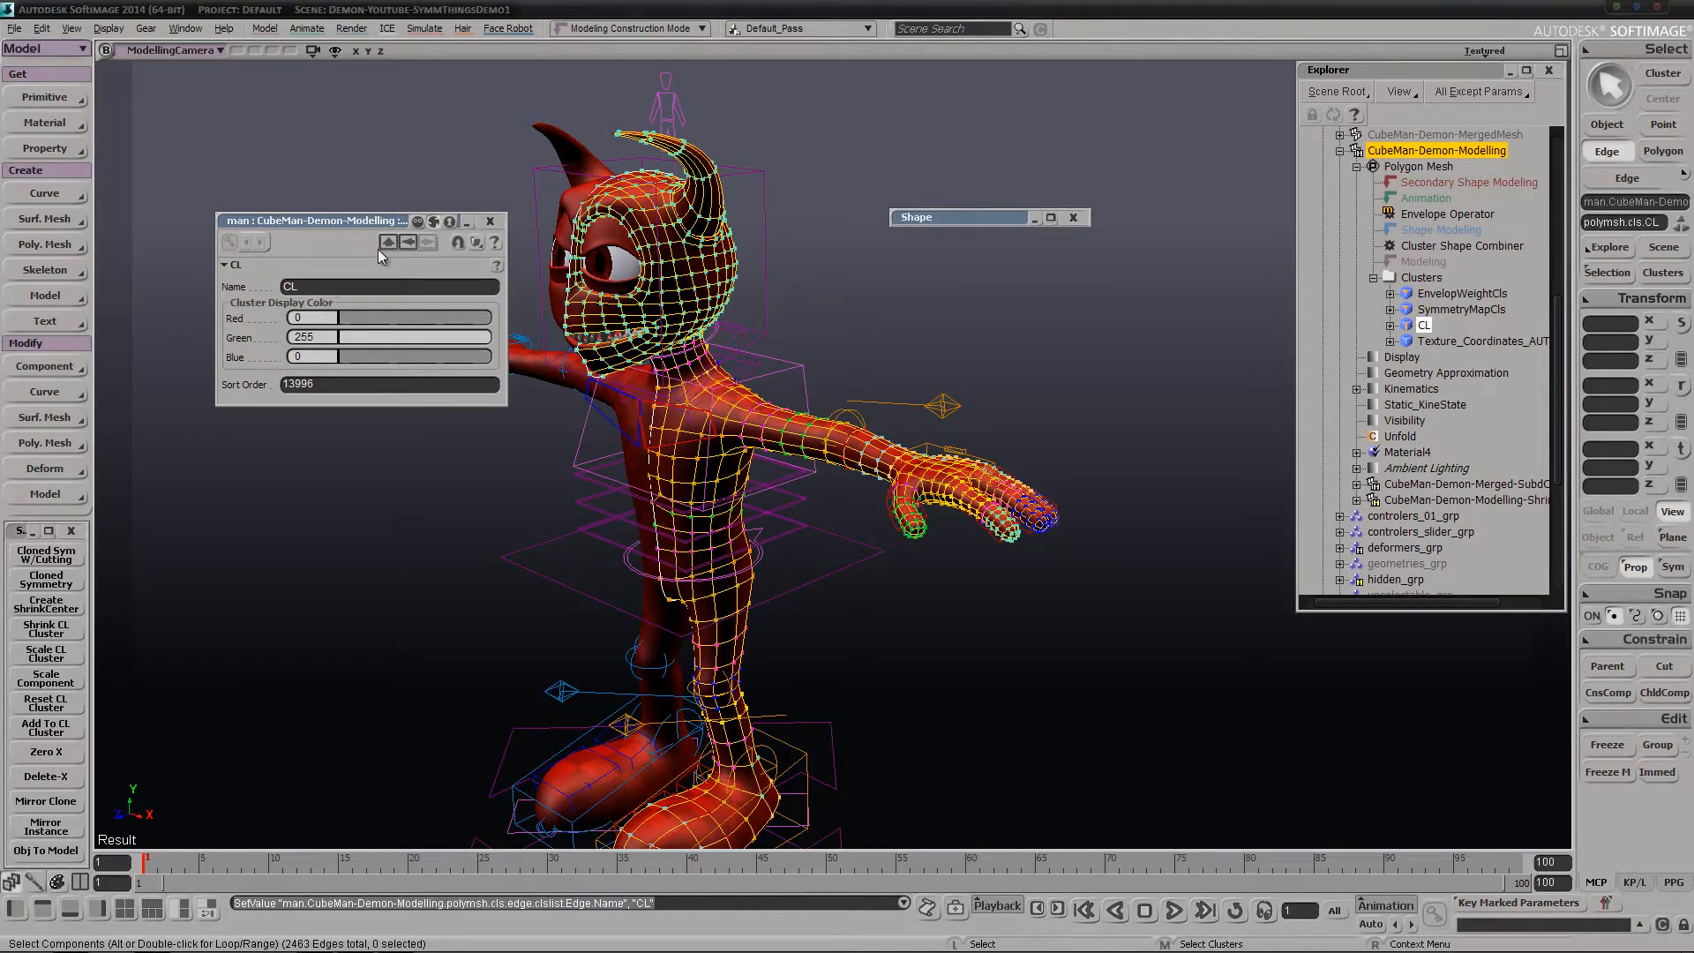
pyautogui.click(491, 221)
pyautogui.press('s')
pyautogui.moveTo(540, 466); pyautogui.dragTo(1109, 484, button='right')
pyautogui.rightClick(779, 554)
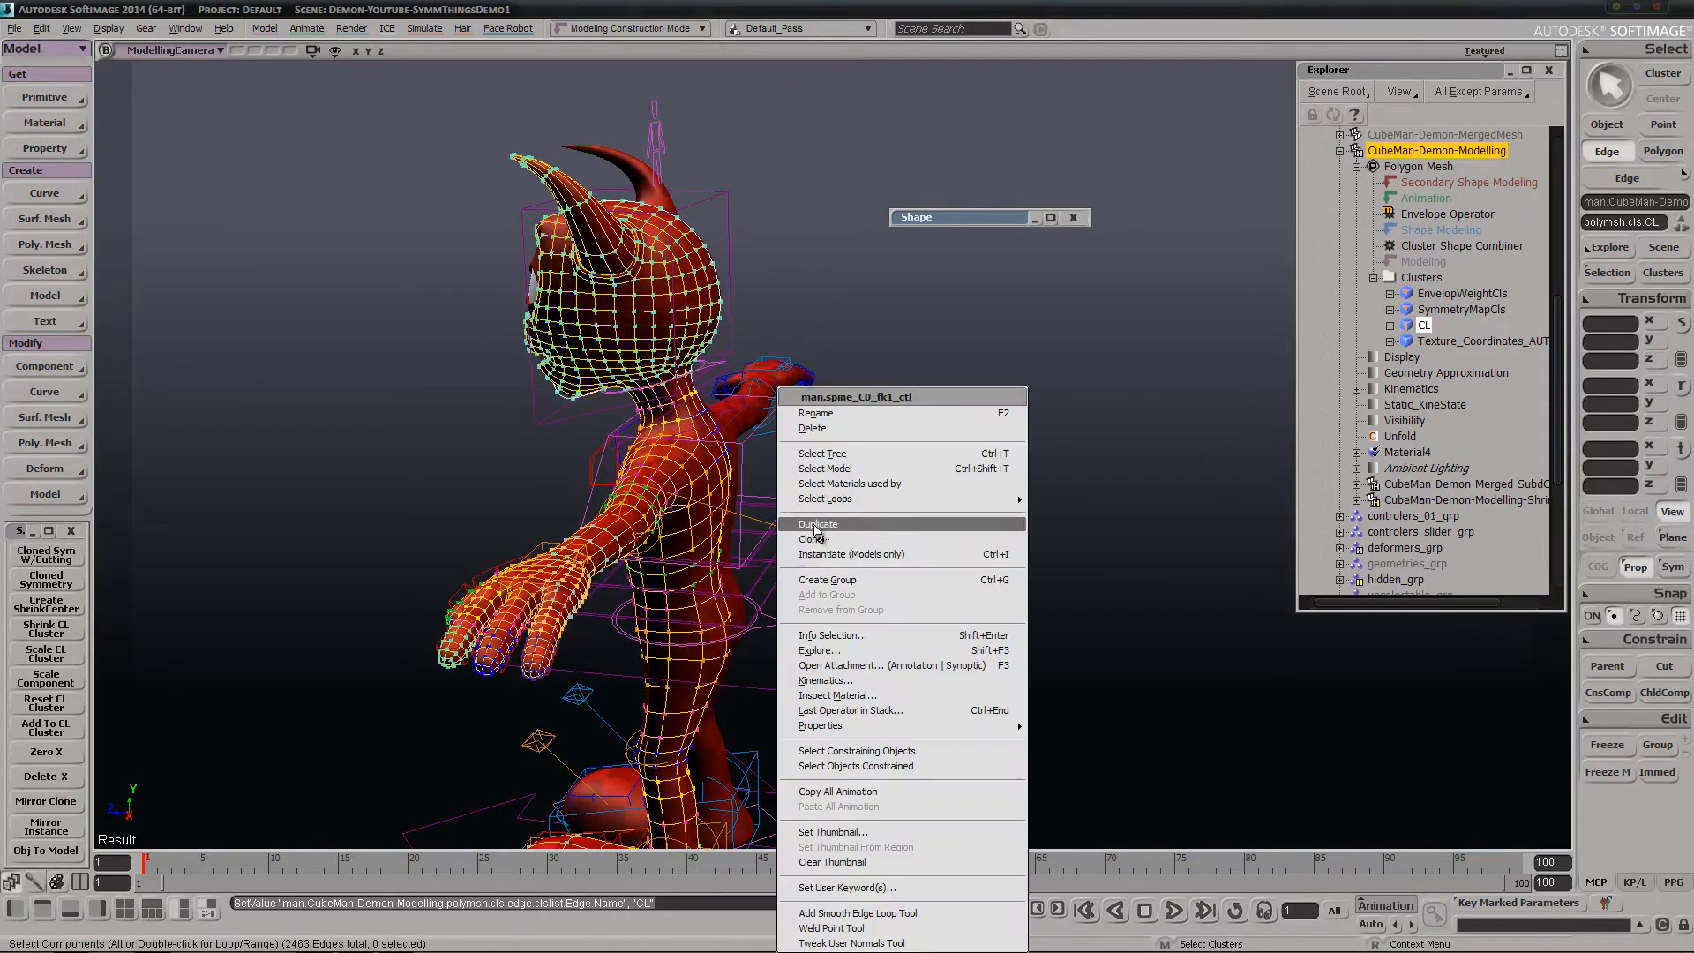
pyautogui.click(1038, 9)
pyautogui.press('s')
pyautogui.moveTo(516, 477); pyautogui.dragTo(731, 390, button='right')
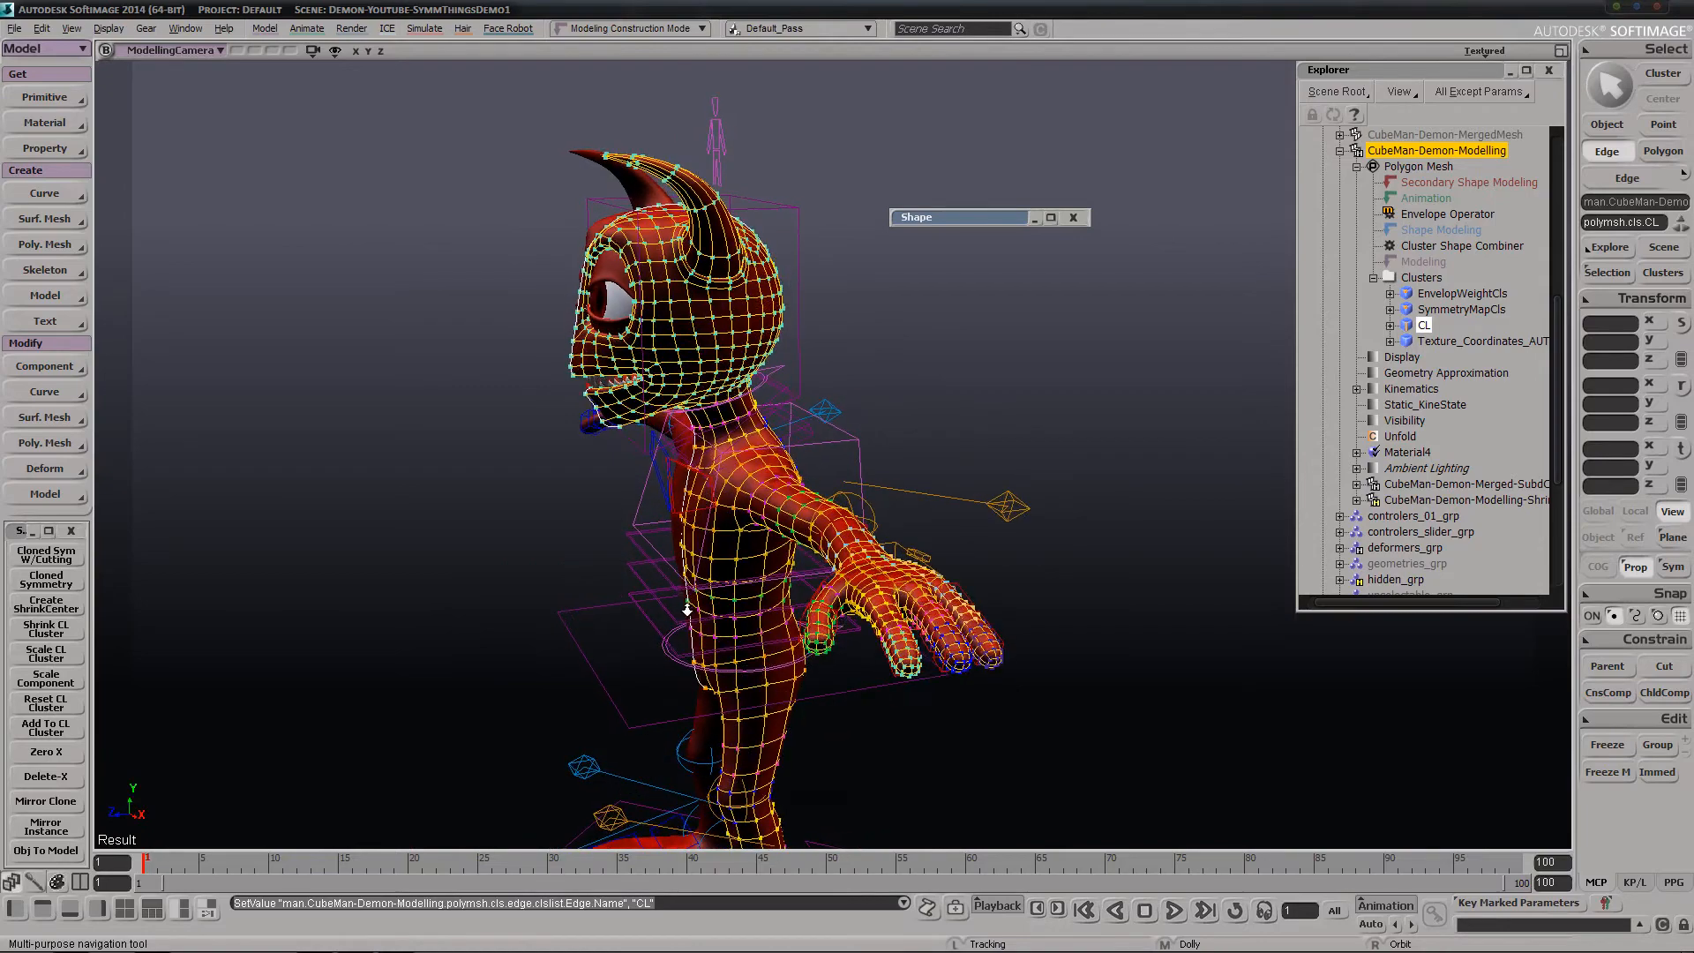
pyautogui.moveTo(688, 610); pyautogui.dragTo(744, 522, button='right')
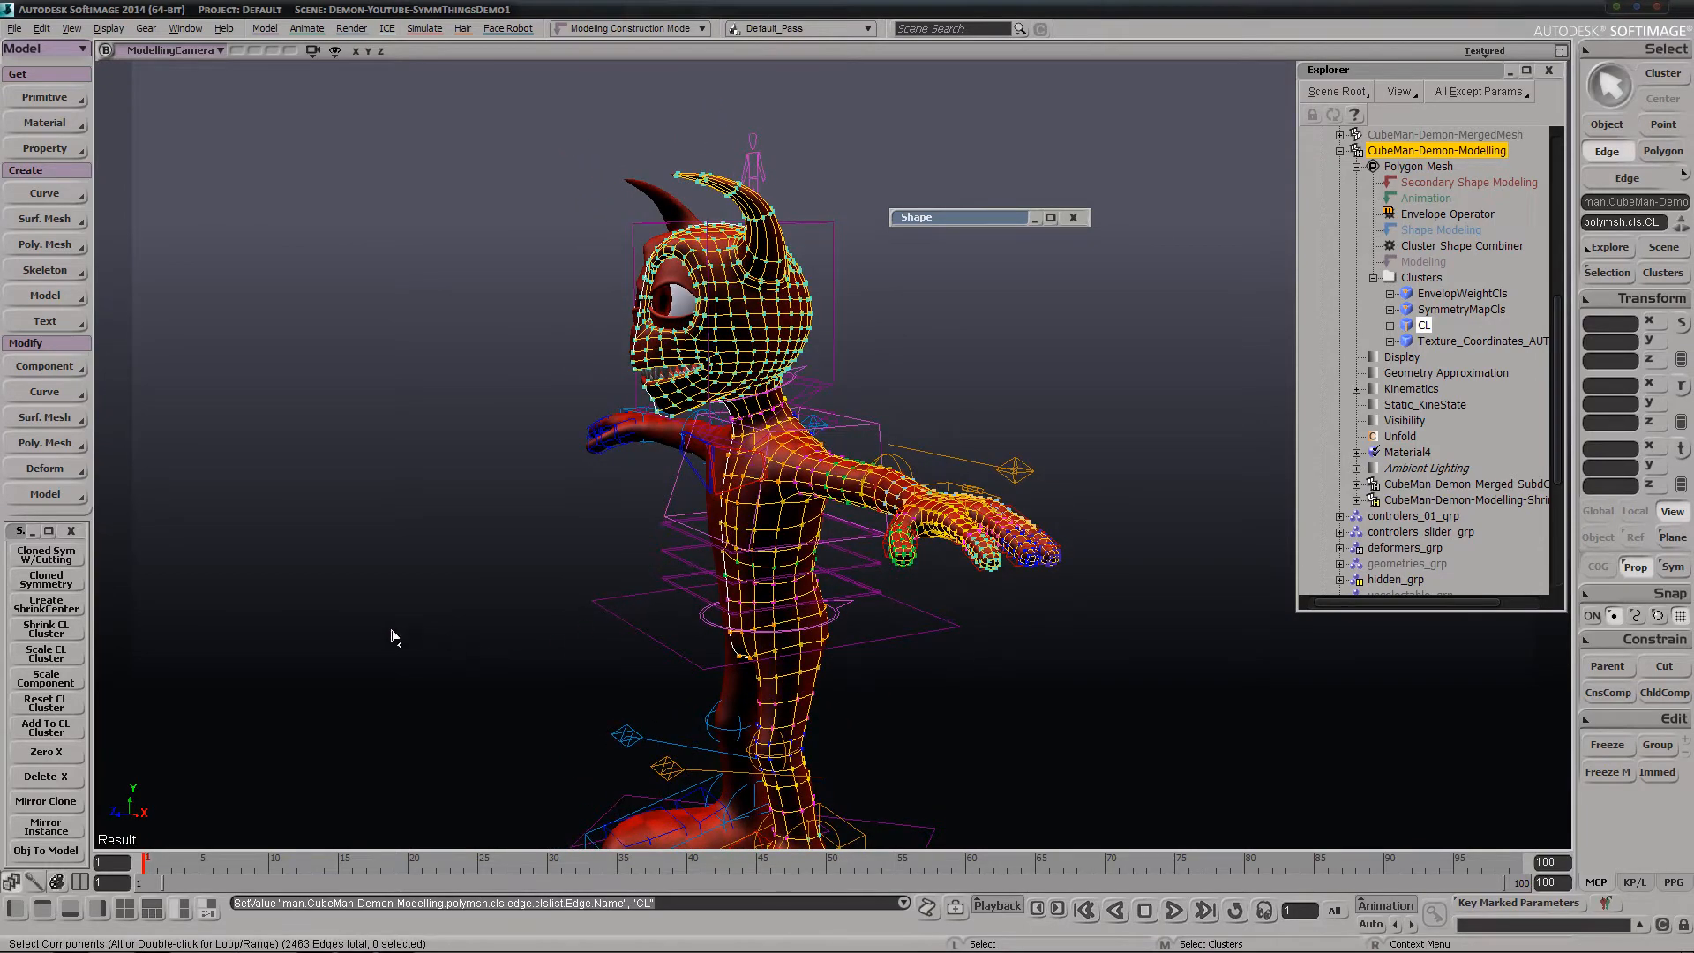
# Raise the middle of the outstretched arm on CubeMan-Demon-Modelling with the proportional Tweak tool
pyautogui.press('s')
pyautogui.moveTo(1115, 516); pyautogui.dragTo(901, 556, button='middle')
pyautogui.press('space')
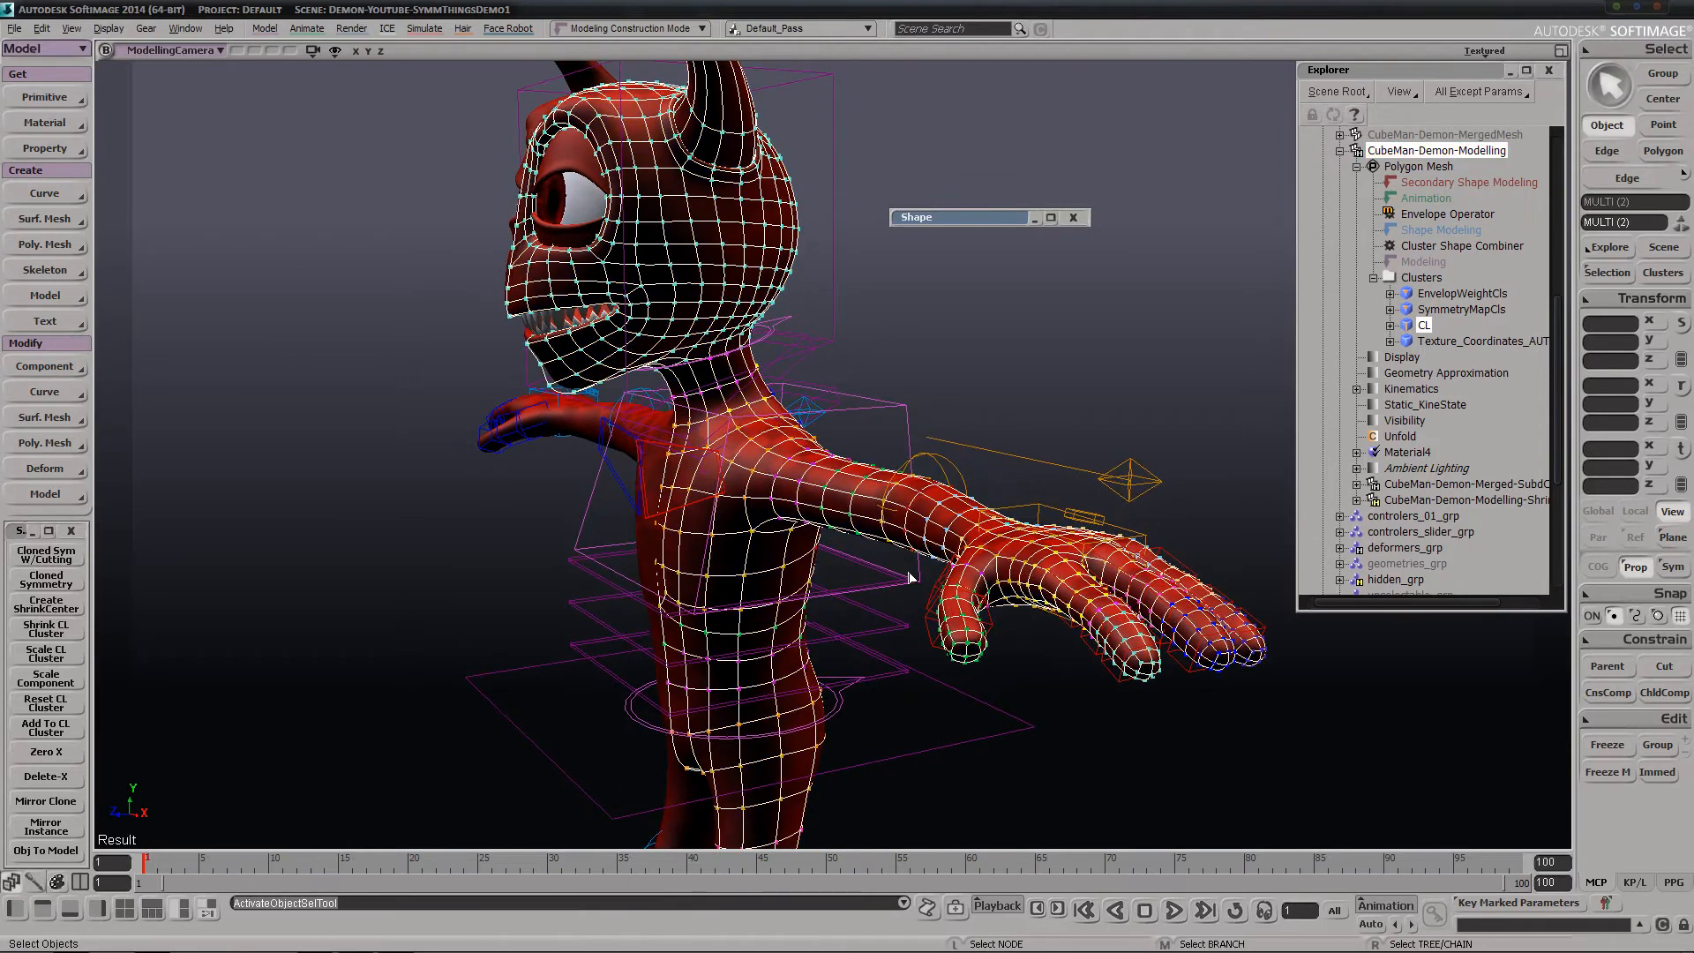
pyautogui.click(889, 483)
pyautogui.press('m')
pyautogui.moveTo(892, 463); pyautogui.dragTo(904, 415)
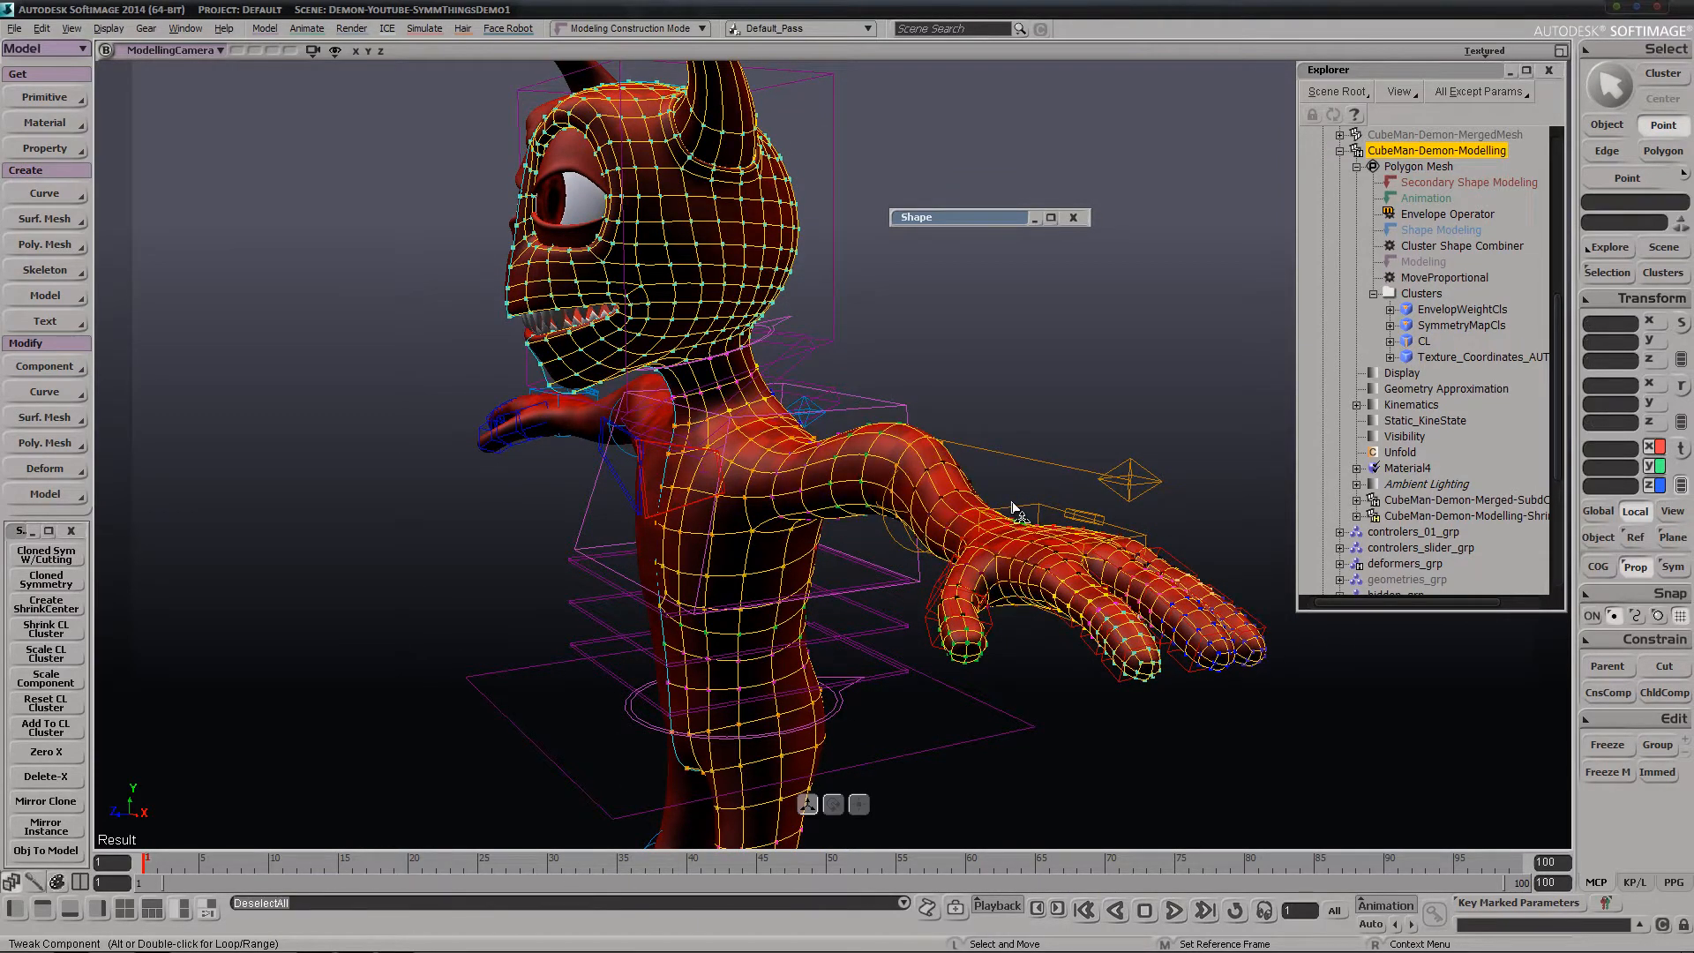
# Pull individual points on the back of the hand and fingers upward with the Tweak tool, without proportional falloff
pyautogui.press('r')
pyautogui.moveTo(1004, 524); pyautogui.dragTo(1082, 488)
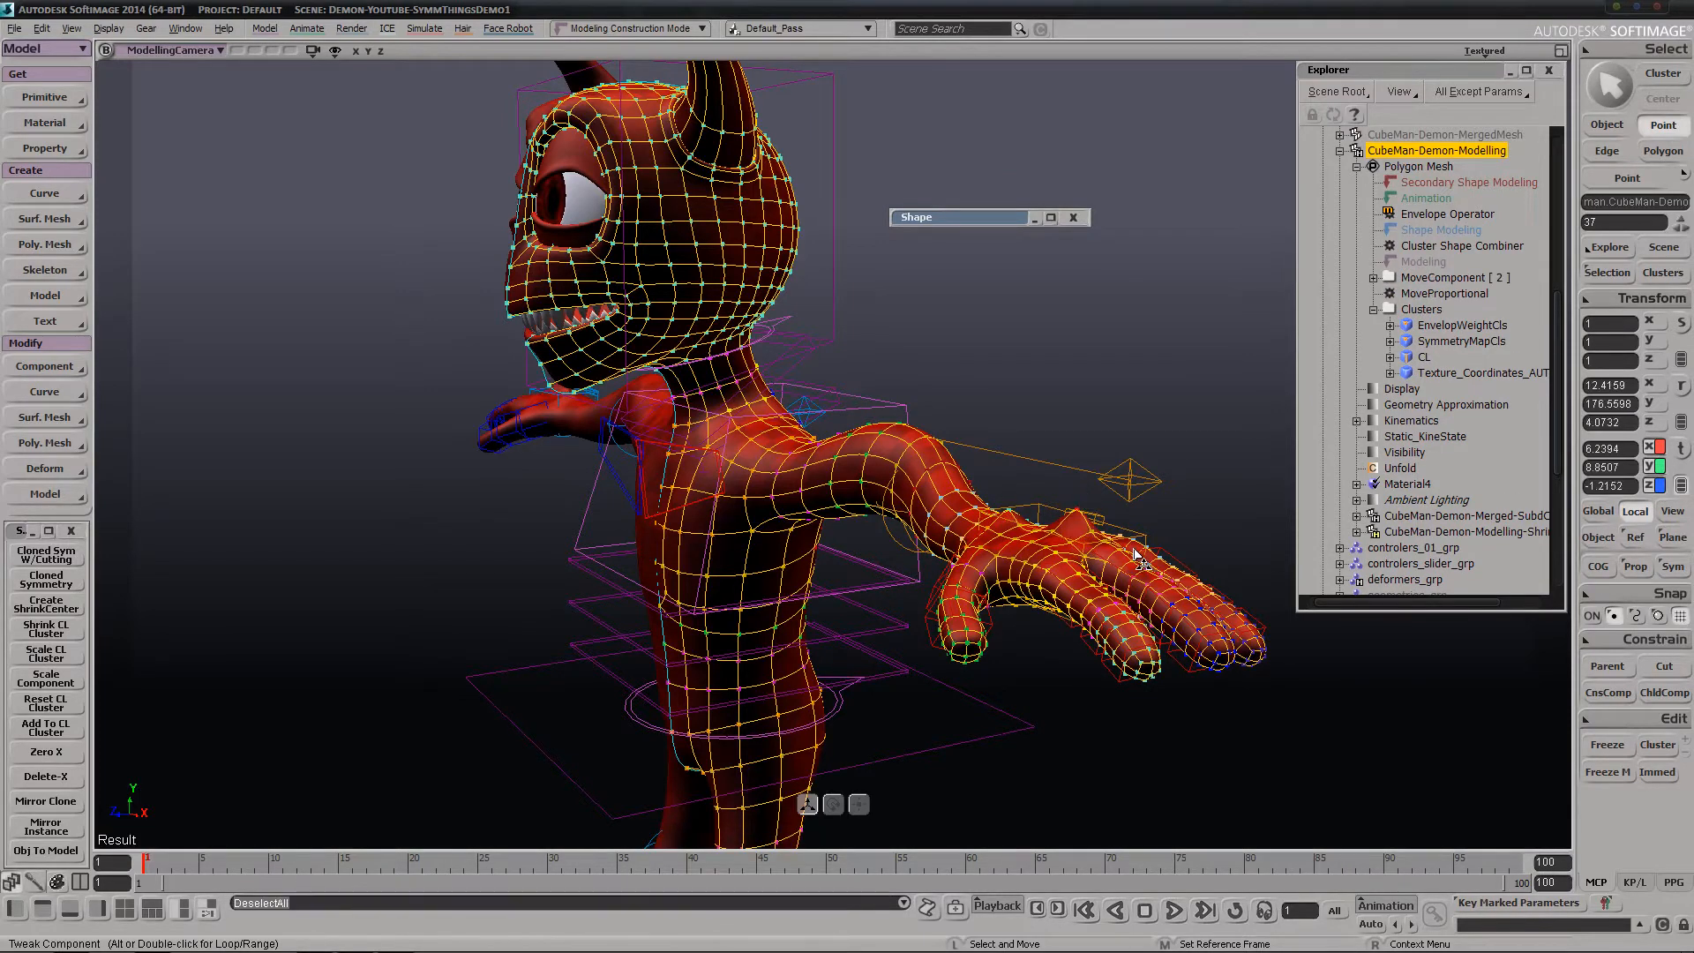
pyautogui.moveTo(1136, 543); pyautogui.dragTo(1148, 515)
# Run Scale CL Cluster on CubeMan-Demon-Modelling, declining both to freeze the object and to delete MoveComponent[2]
pyautogui.press('s')
pyautogui.moveTo(1087, 477); pyautogui.dragTo(1099, 436, button='middle')
pyautogui.moveTo(1105, 431)
pyautogui.mouseDown(button='right')
pyautogui.moveTo(1134, 409)
pyautogui.moveTo(1088, 442)
pyautogui.mouseUp(button='right')
pyautogui.press('space')
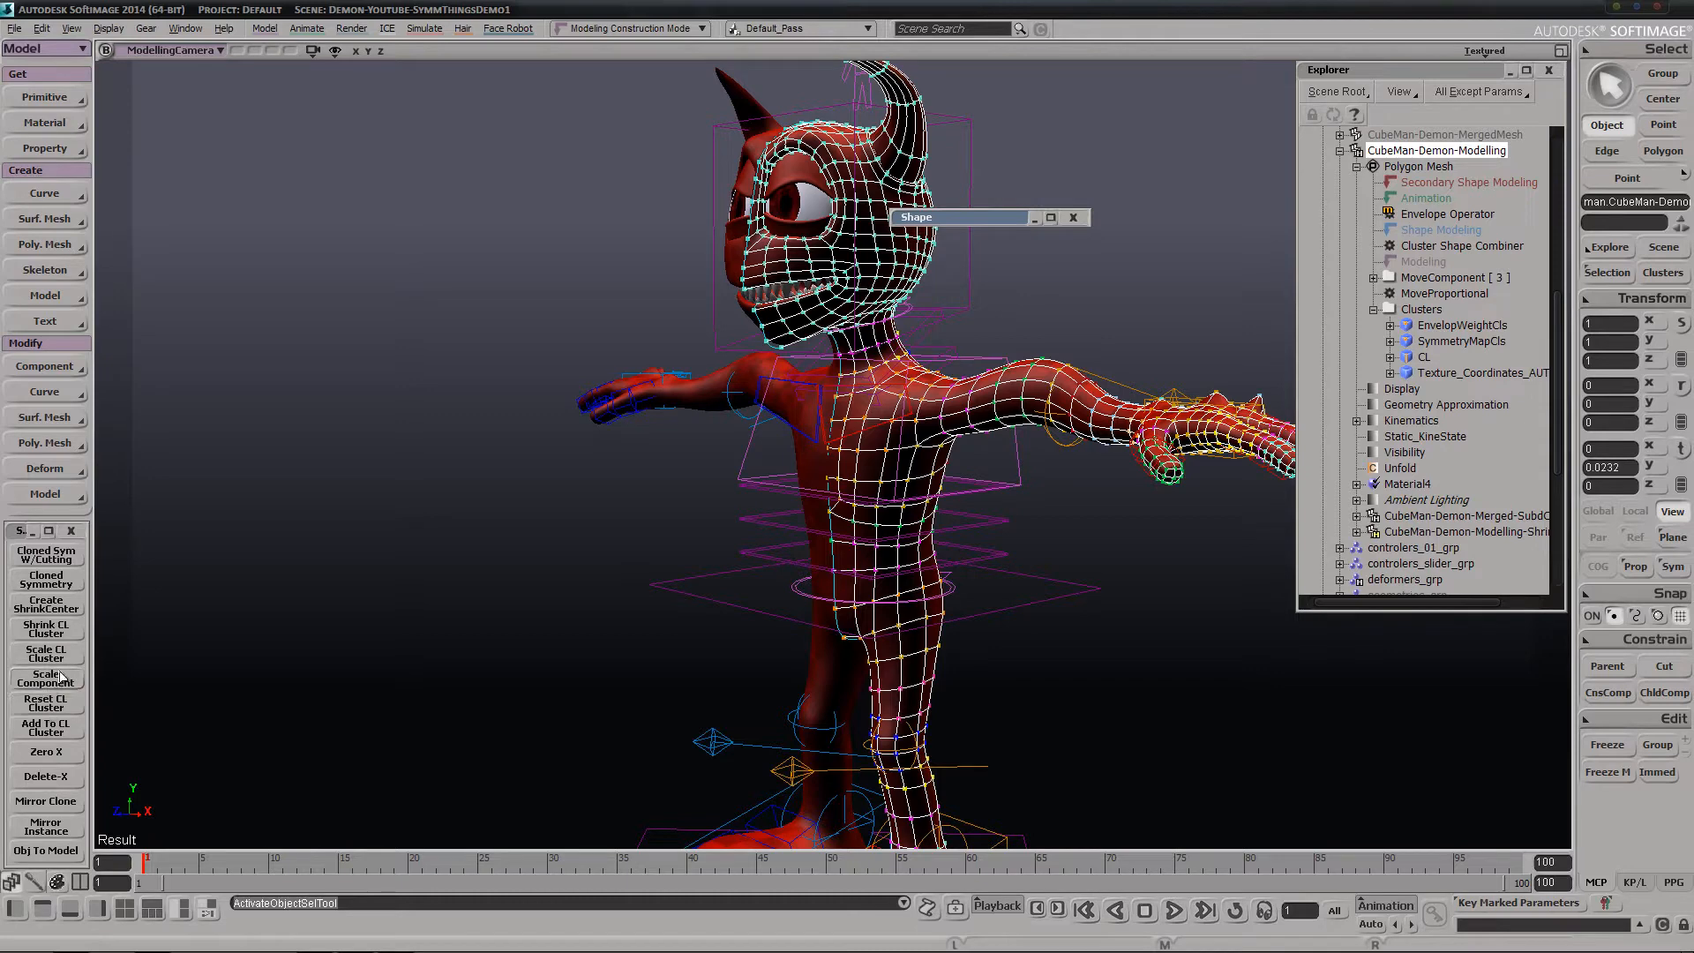
pyautogui.click(60, 676)
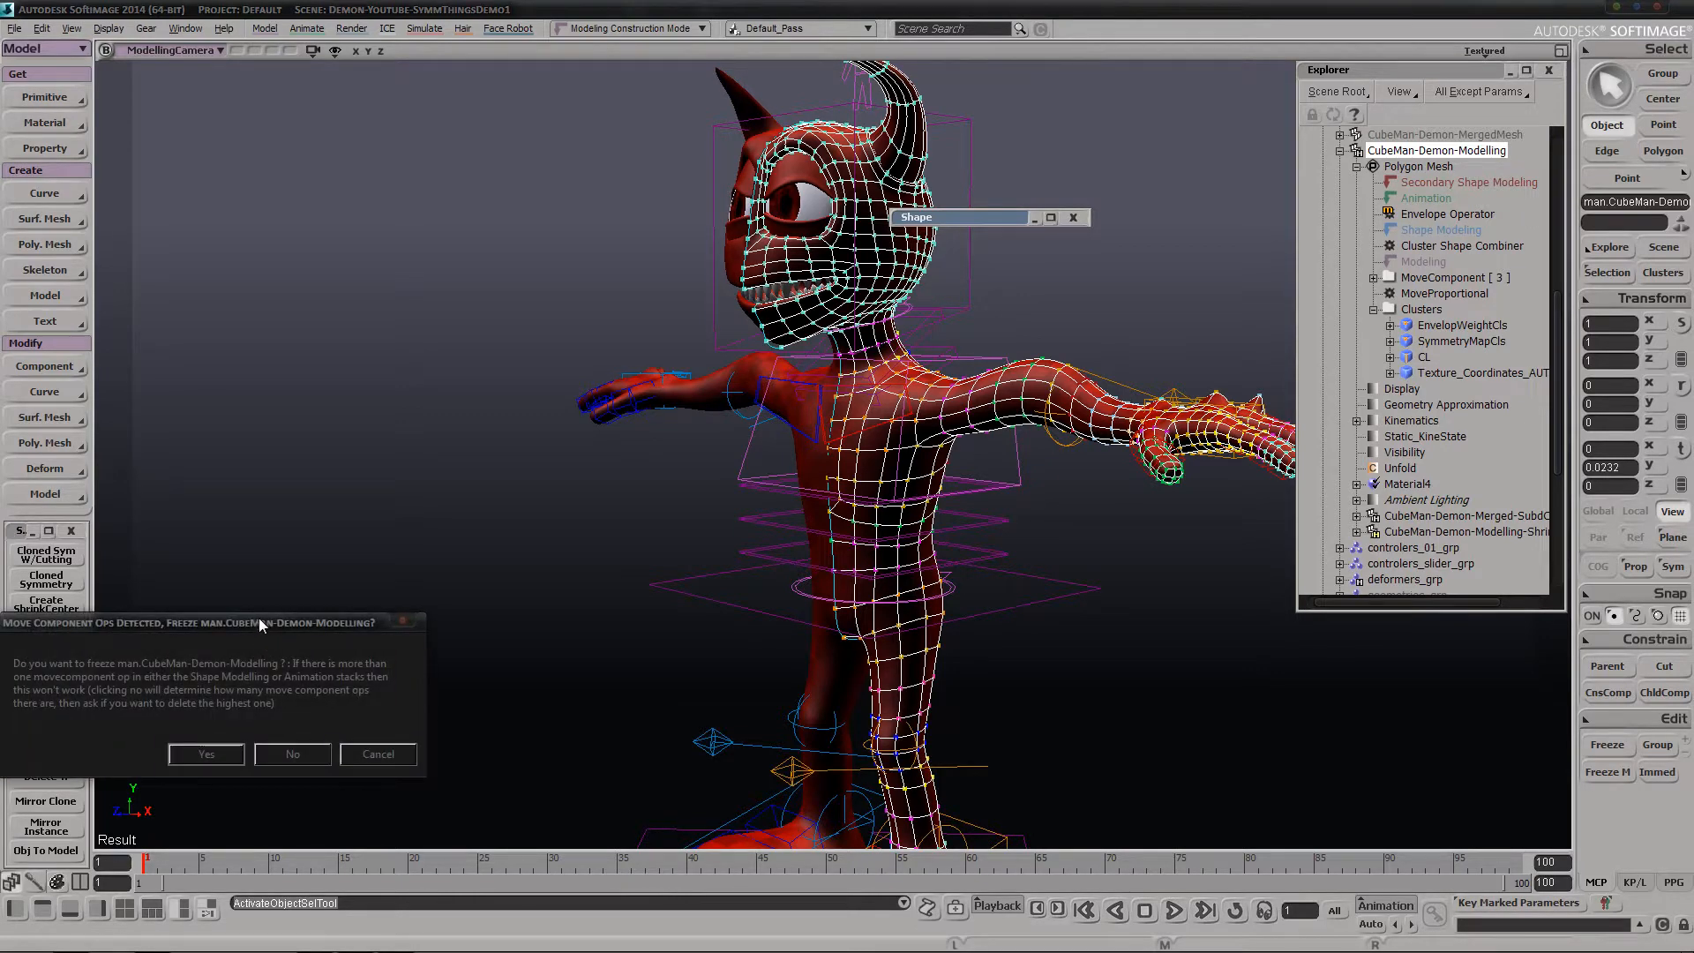
pyautogui.moveTo(260, 624); pyautogui.dragTo(496, 365)
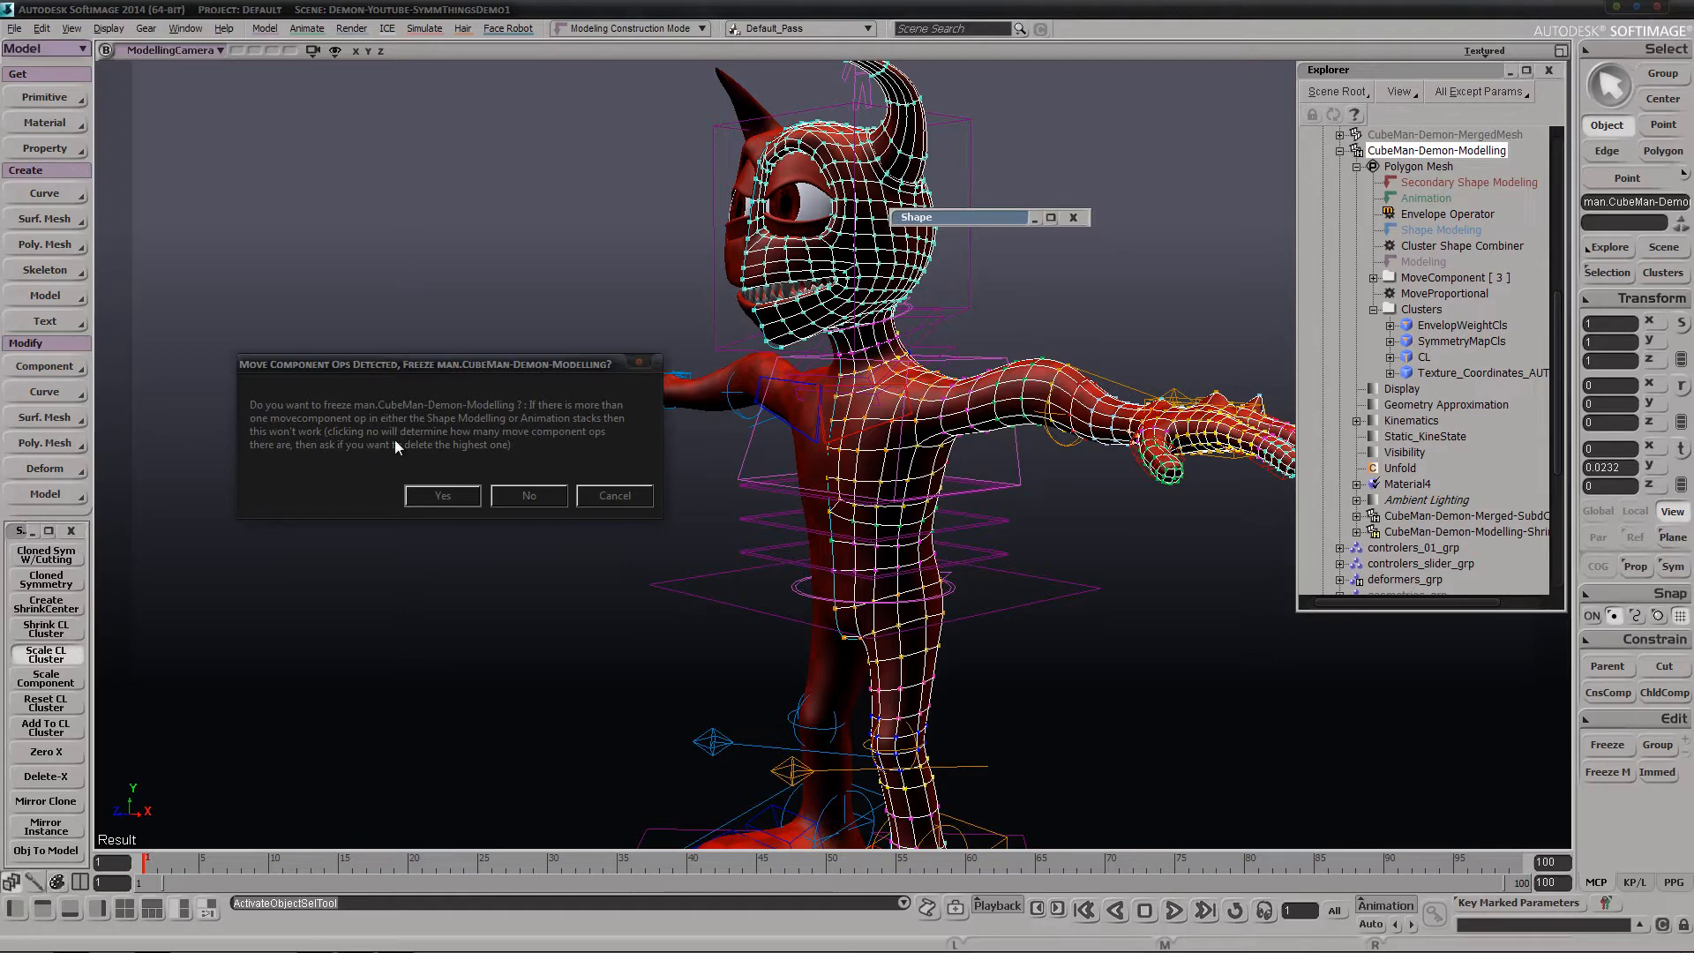
pyautogui.click(530, 495)
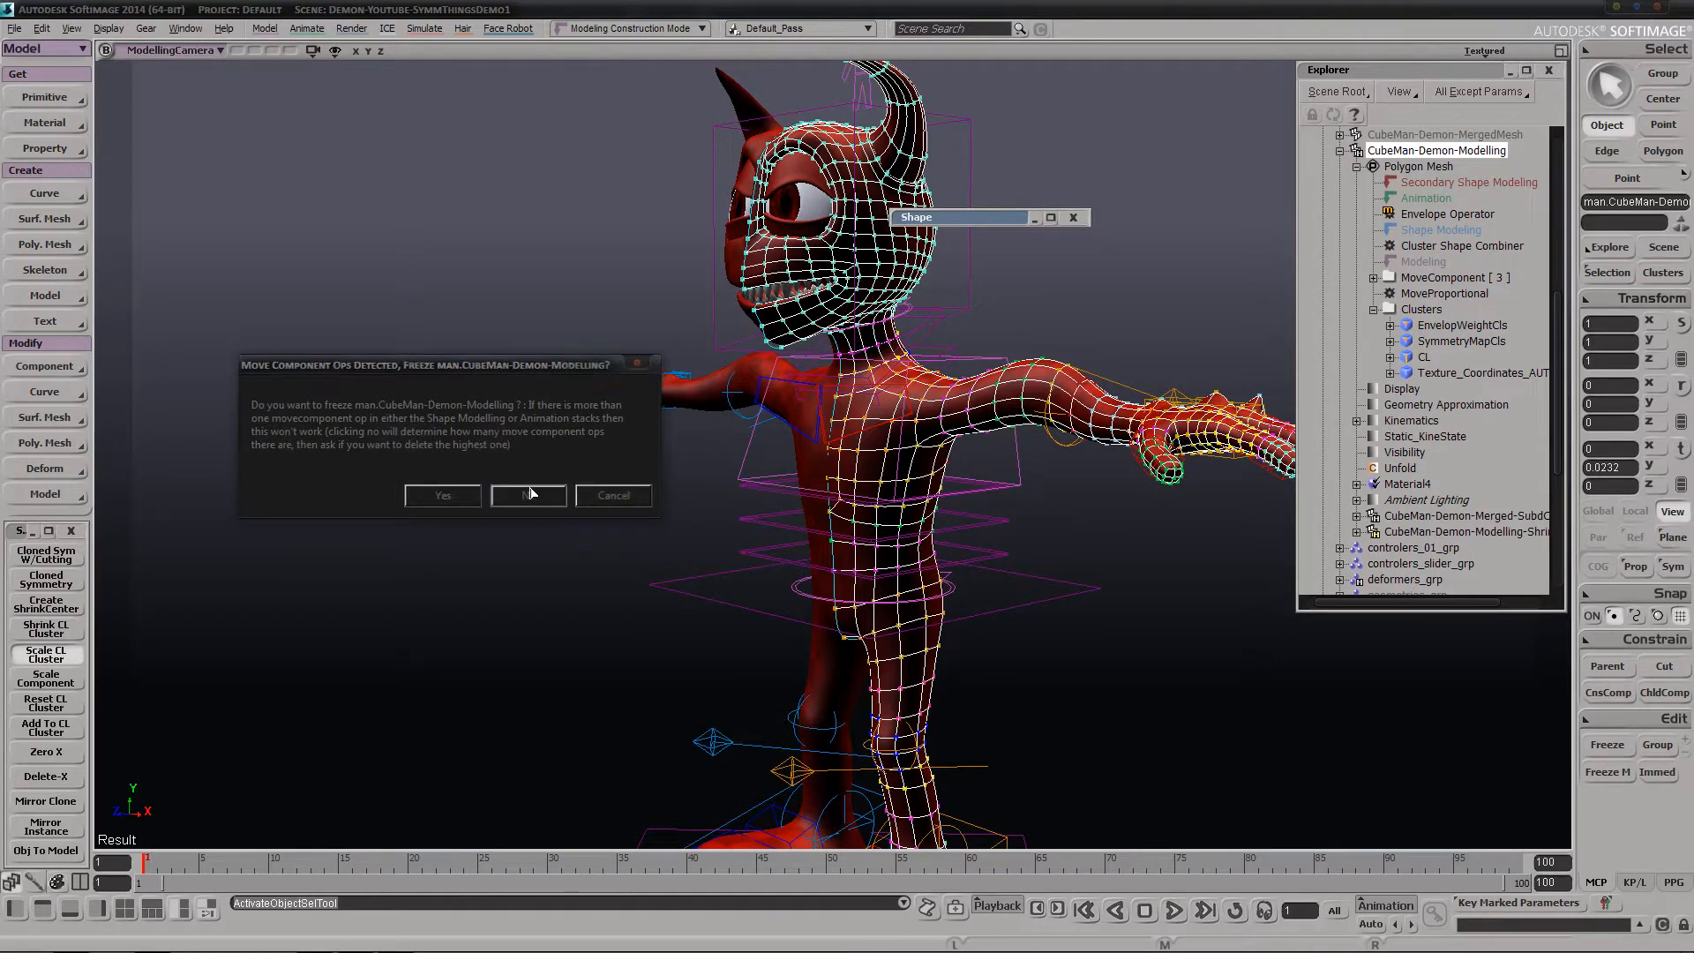
pyautogui.moveTo(340, 635); pyautogui.dragTo(552, 395)
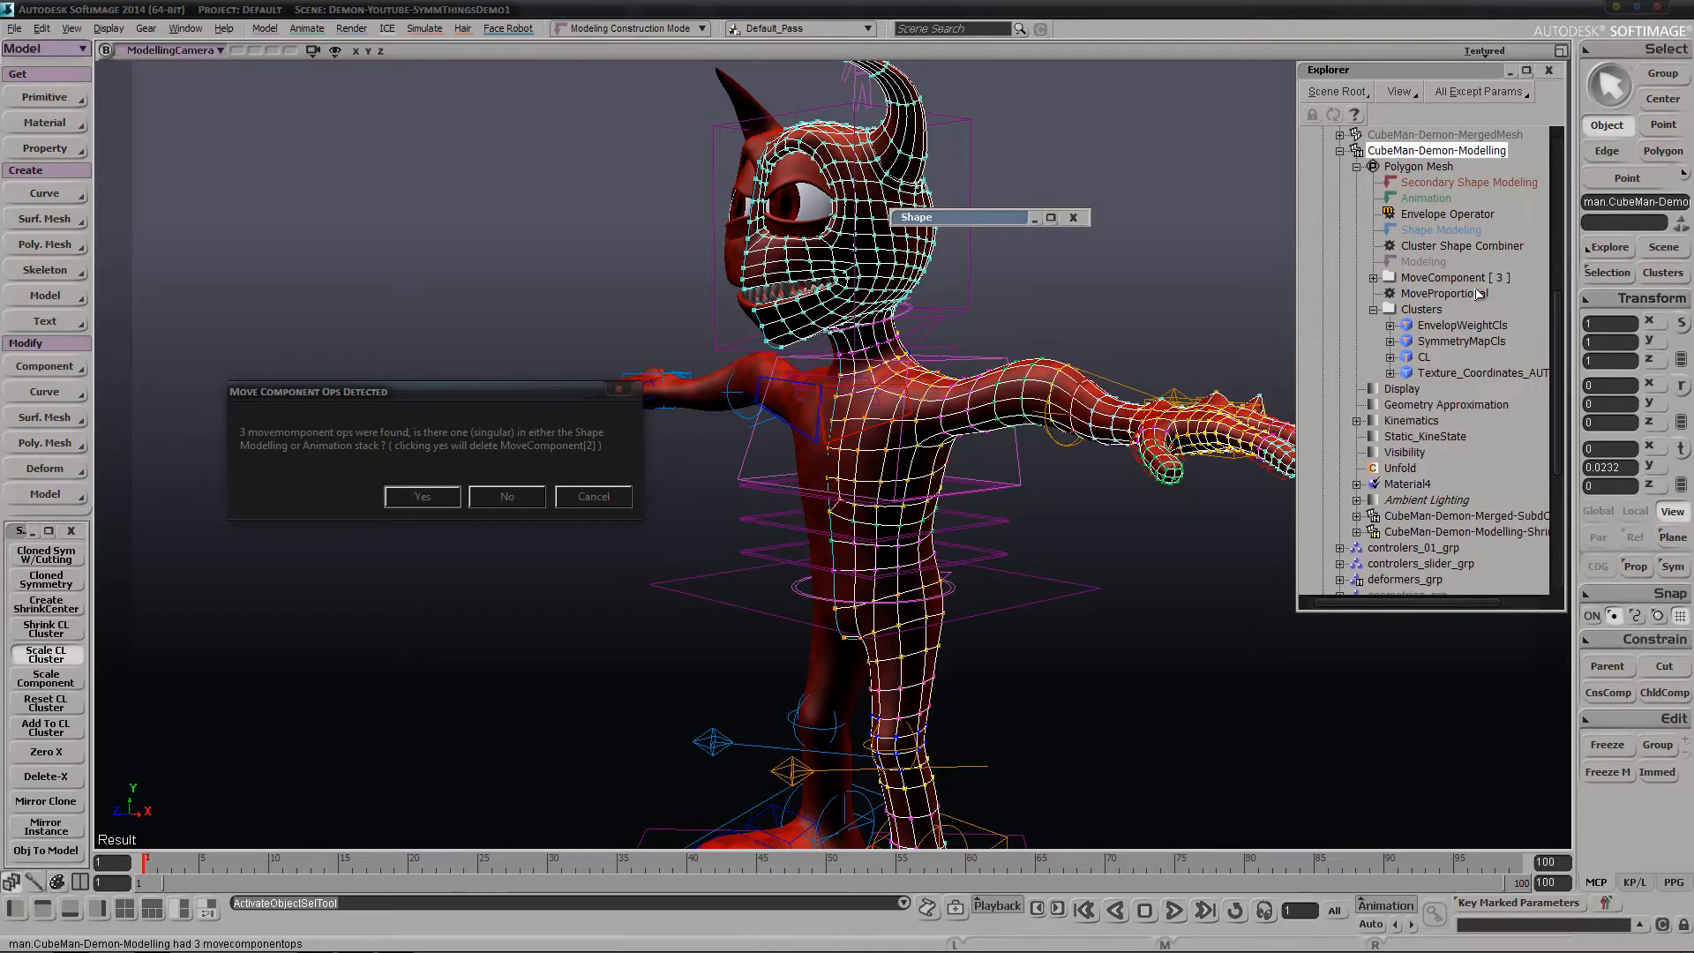
pyautogui.click(506, 497)
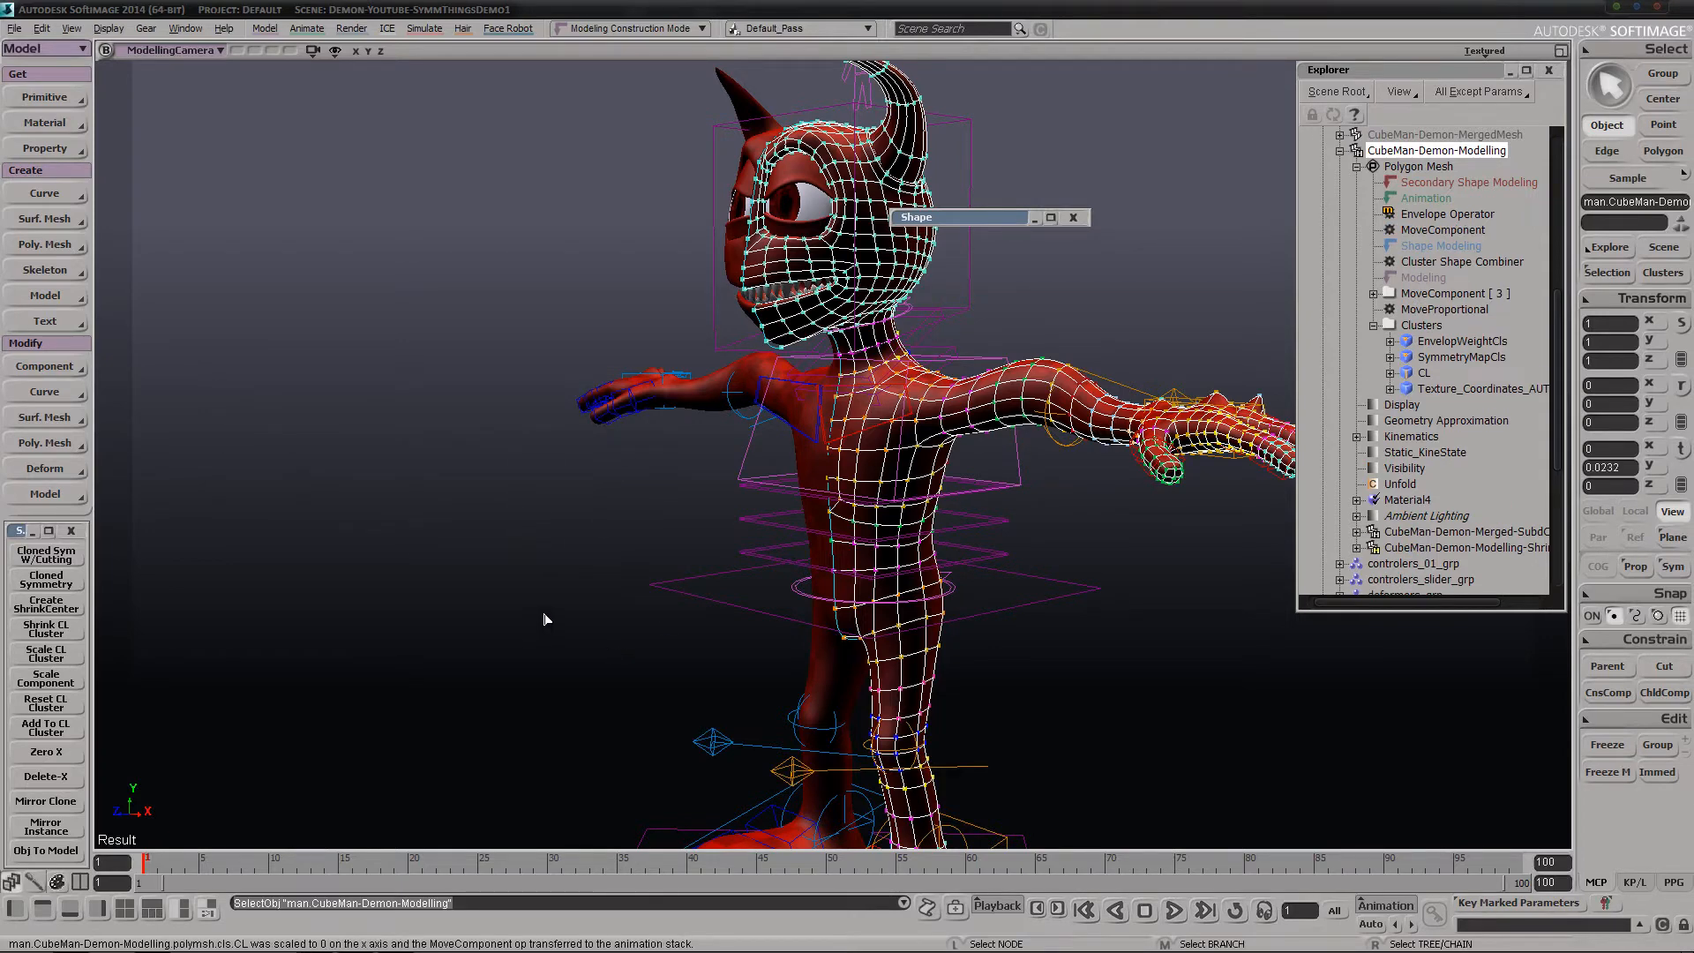
# Test the scaled center line by moving points on the chest with the Tweak tool, undoing each move
pyautogui.press('s')
pyautogui.moveTo(545, 620); pyautogui.dragTo(1061, 448, button='right')
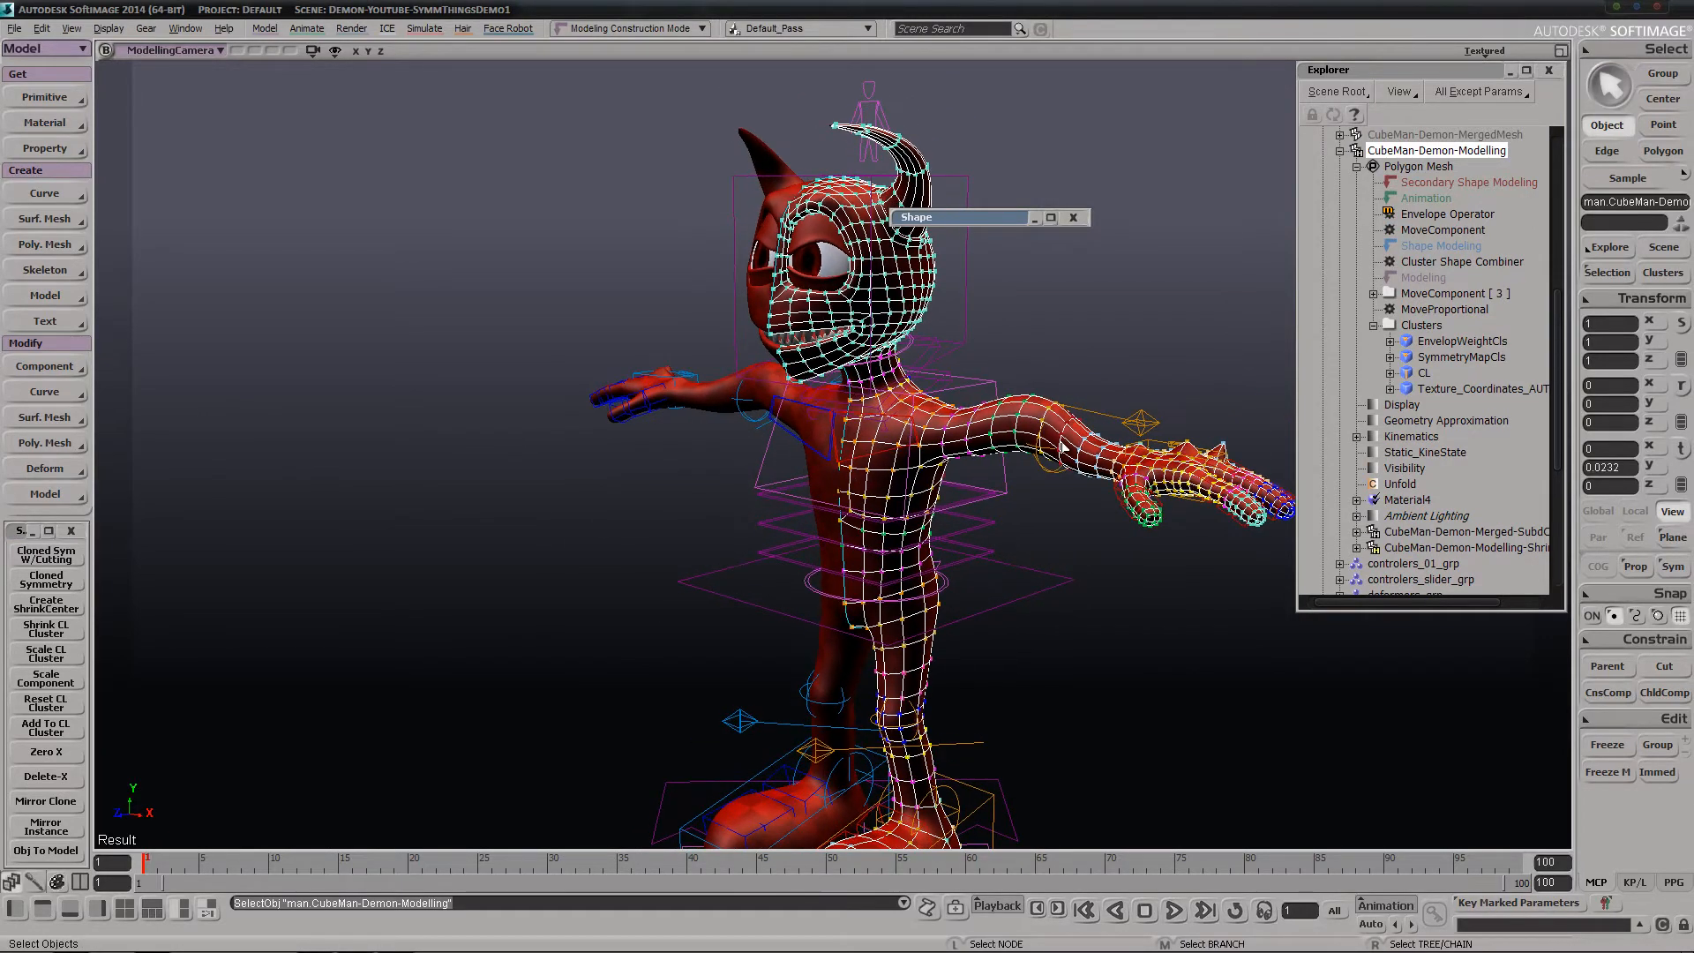
pyautogui.press('m')
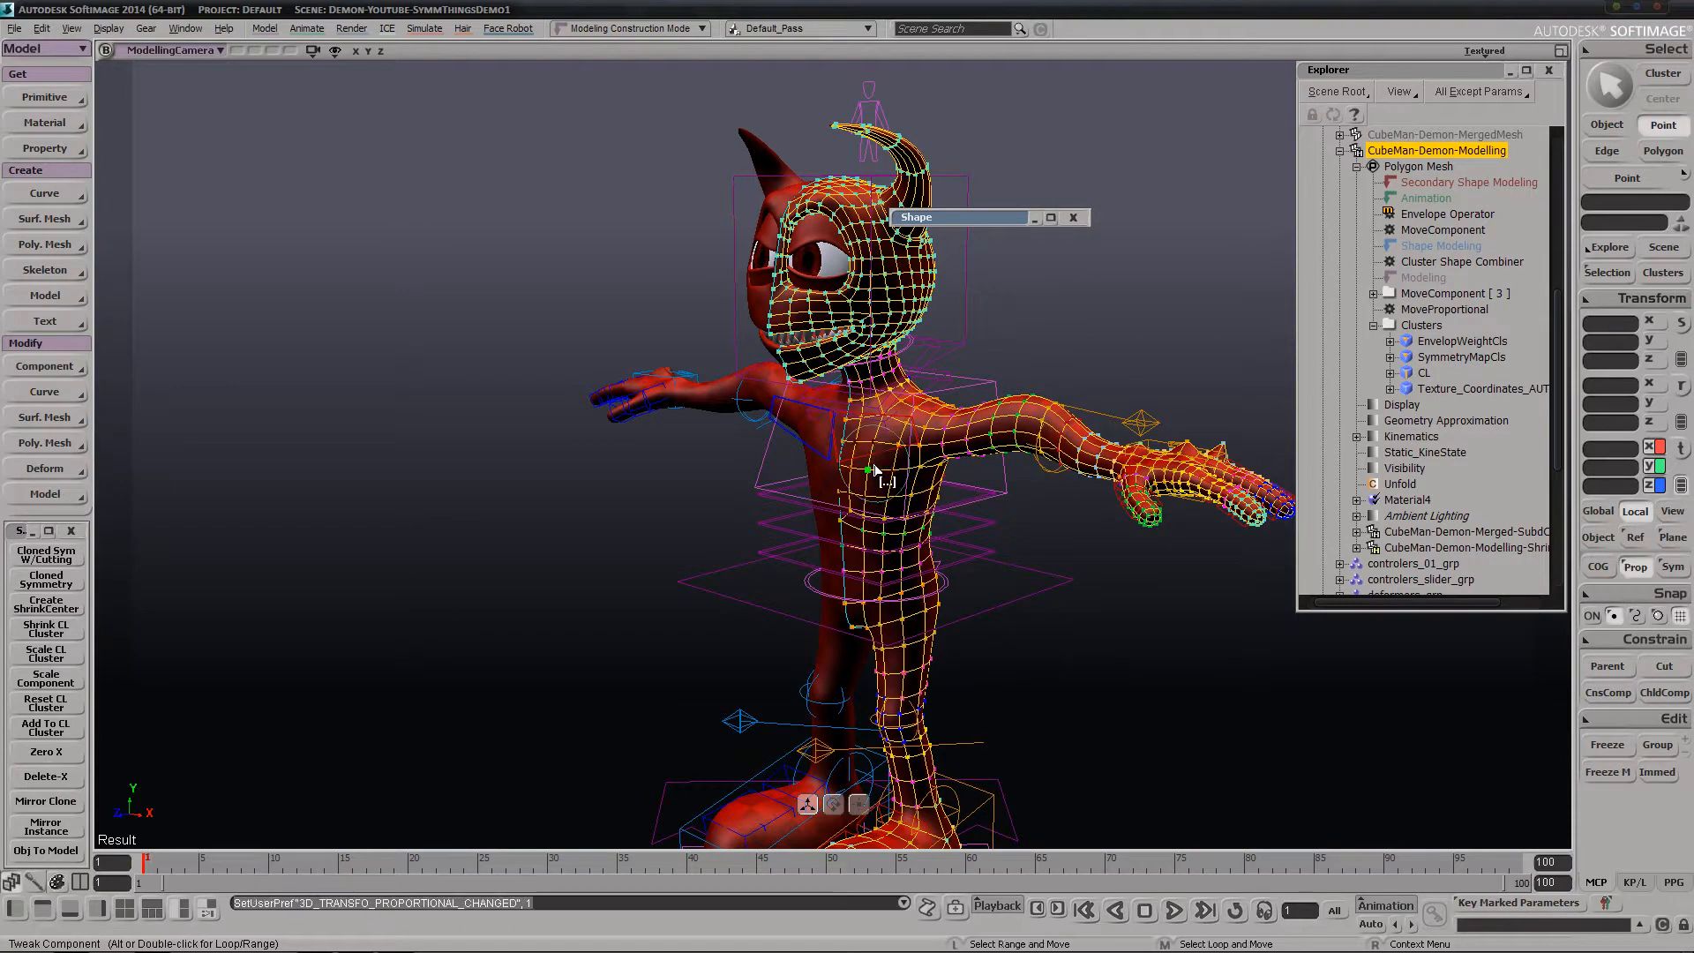
pyautogui.hotkey('ctrl', 'z')
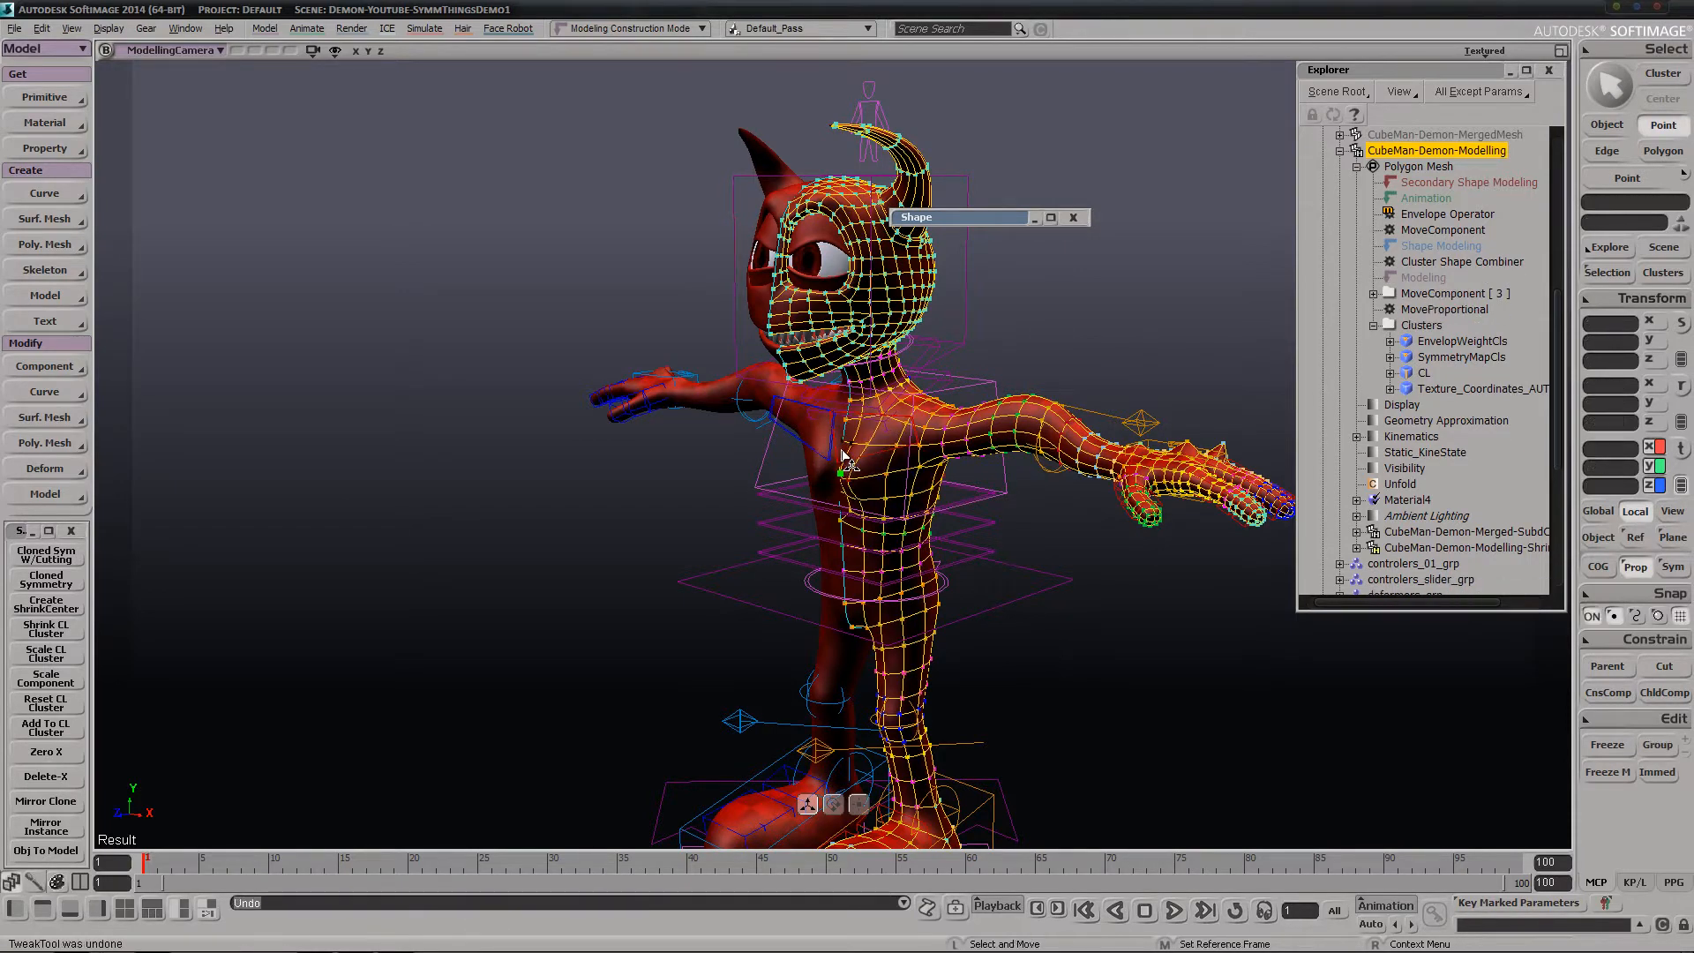
pyautogui.click(845, 431)
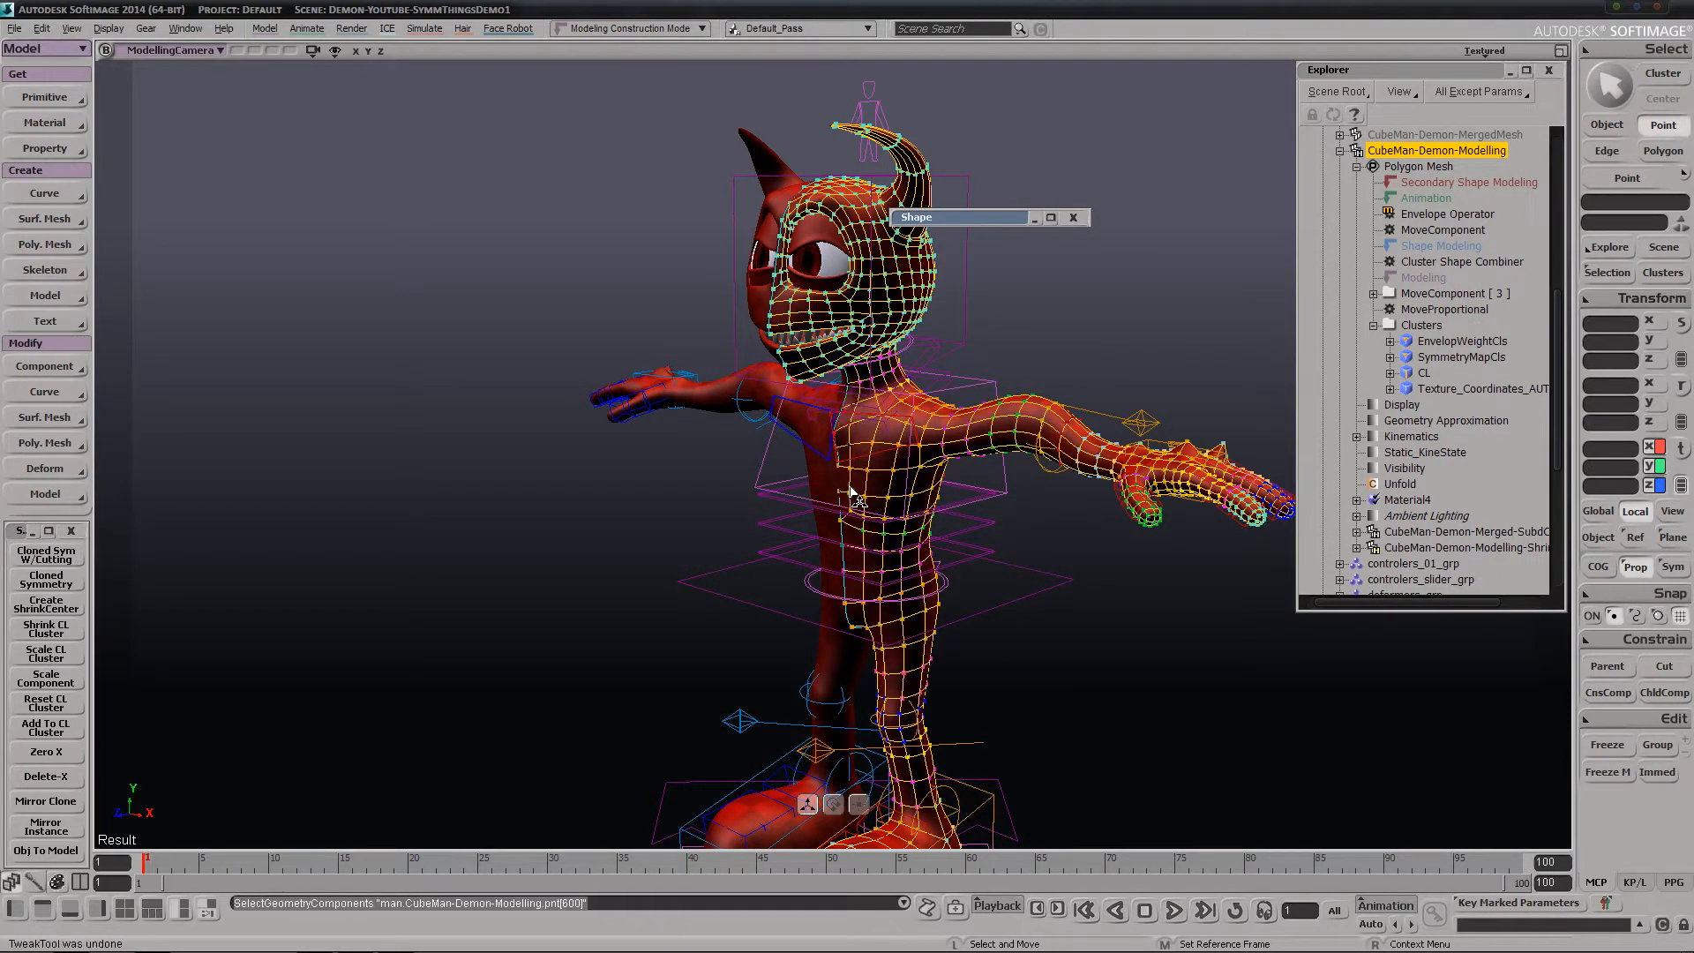
pyautogui.hotkey('ctrl', 'z')
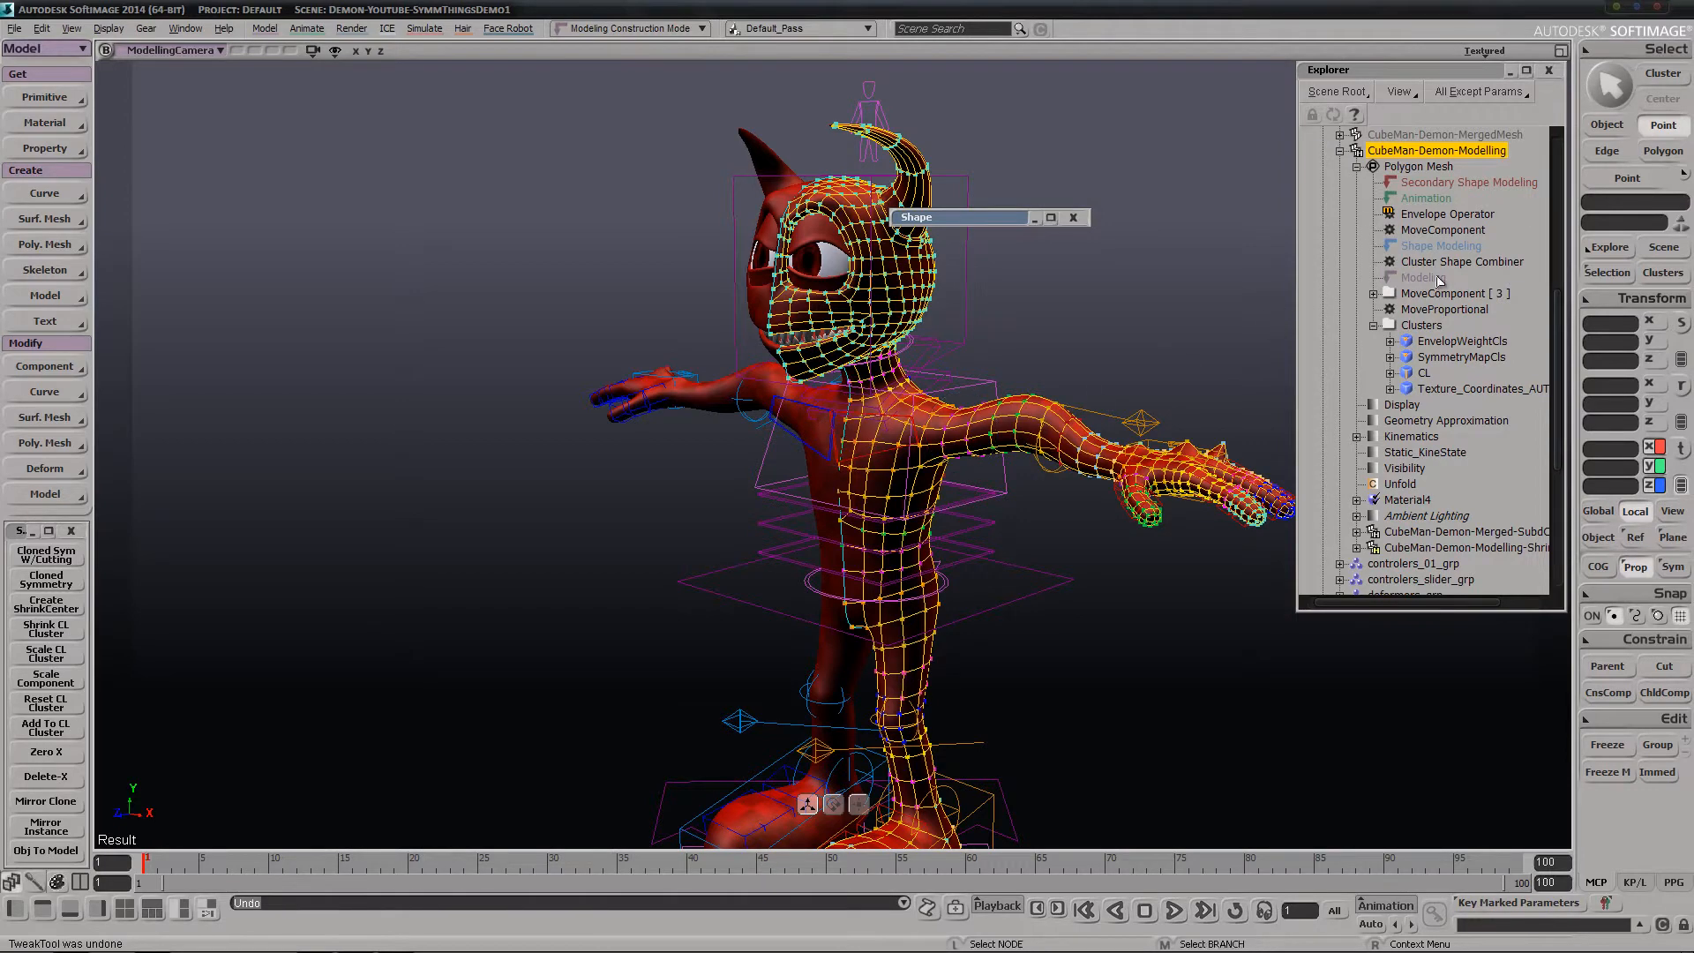
# Examine the index of each MoveComponent operator in the mesh's Modelling and Animation stacks using the Script Editor log
pyautogui.click(1373, 293)
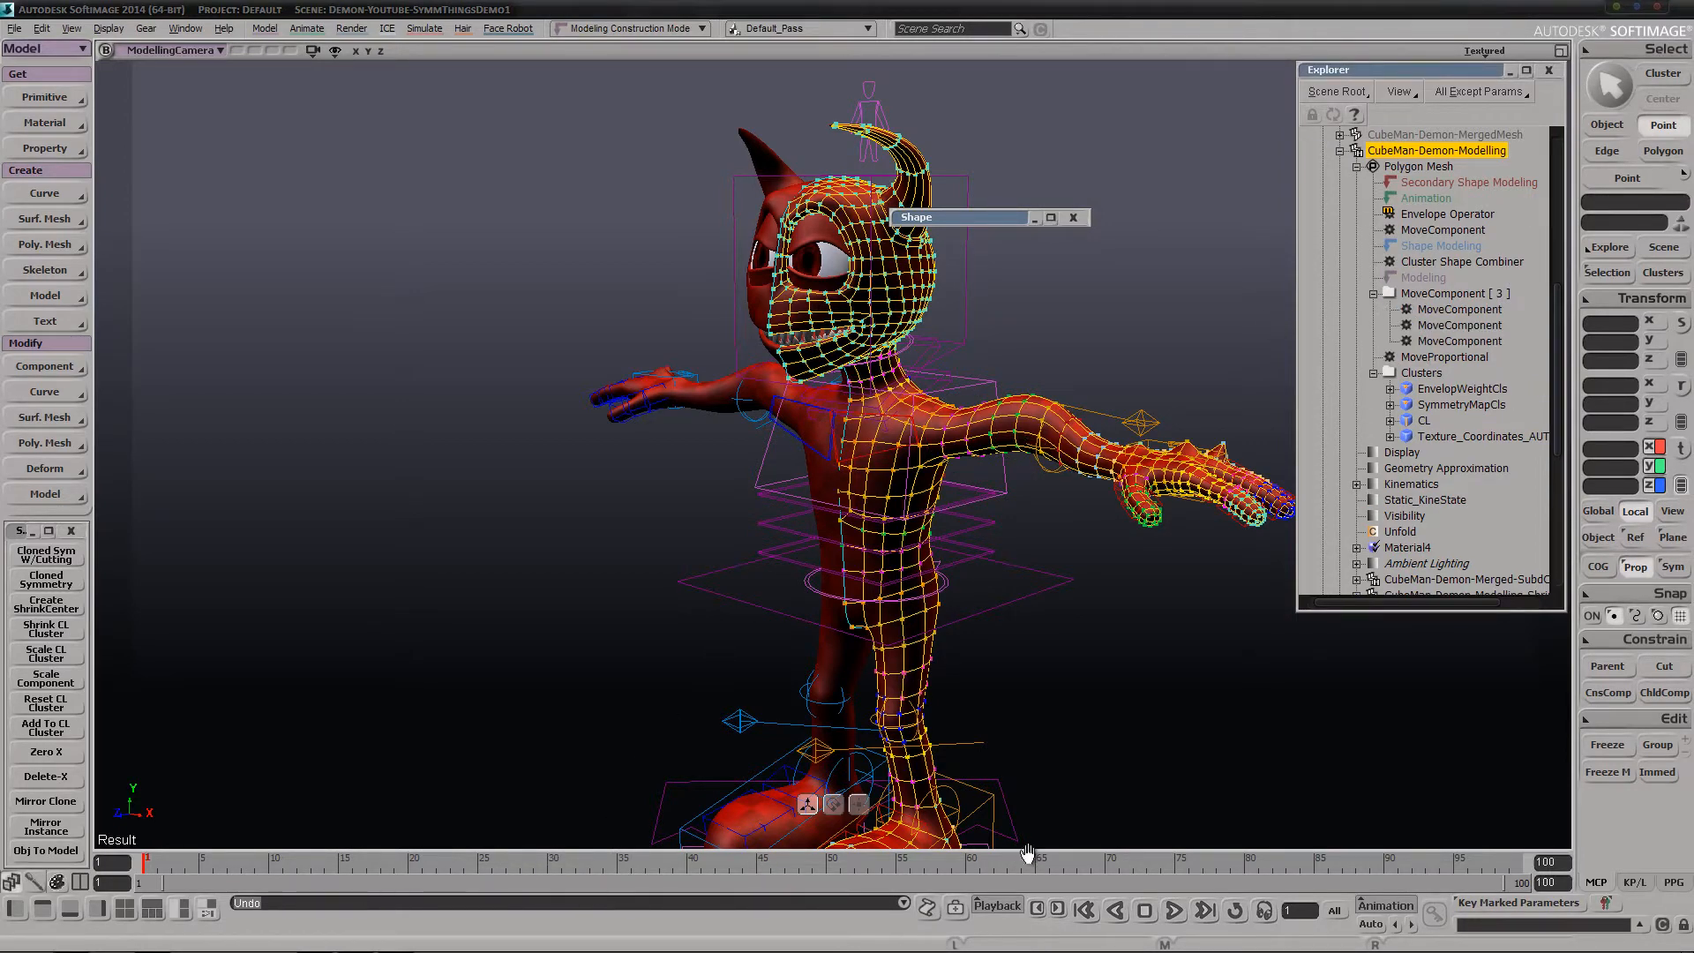
pyautogui.click(909, 903)
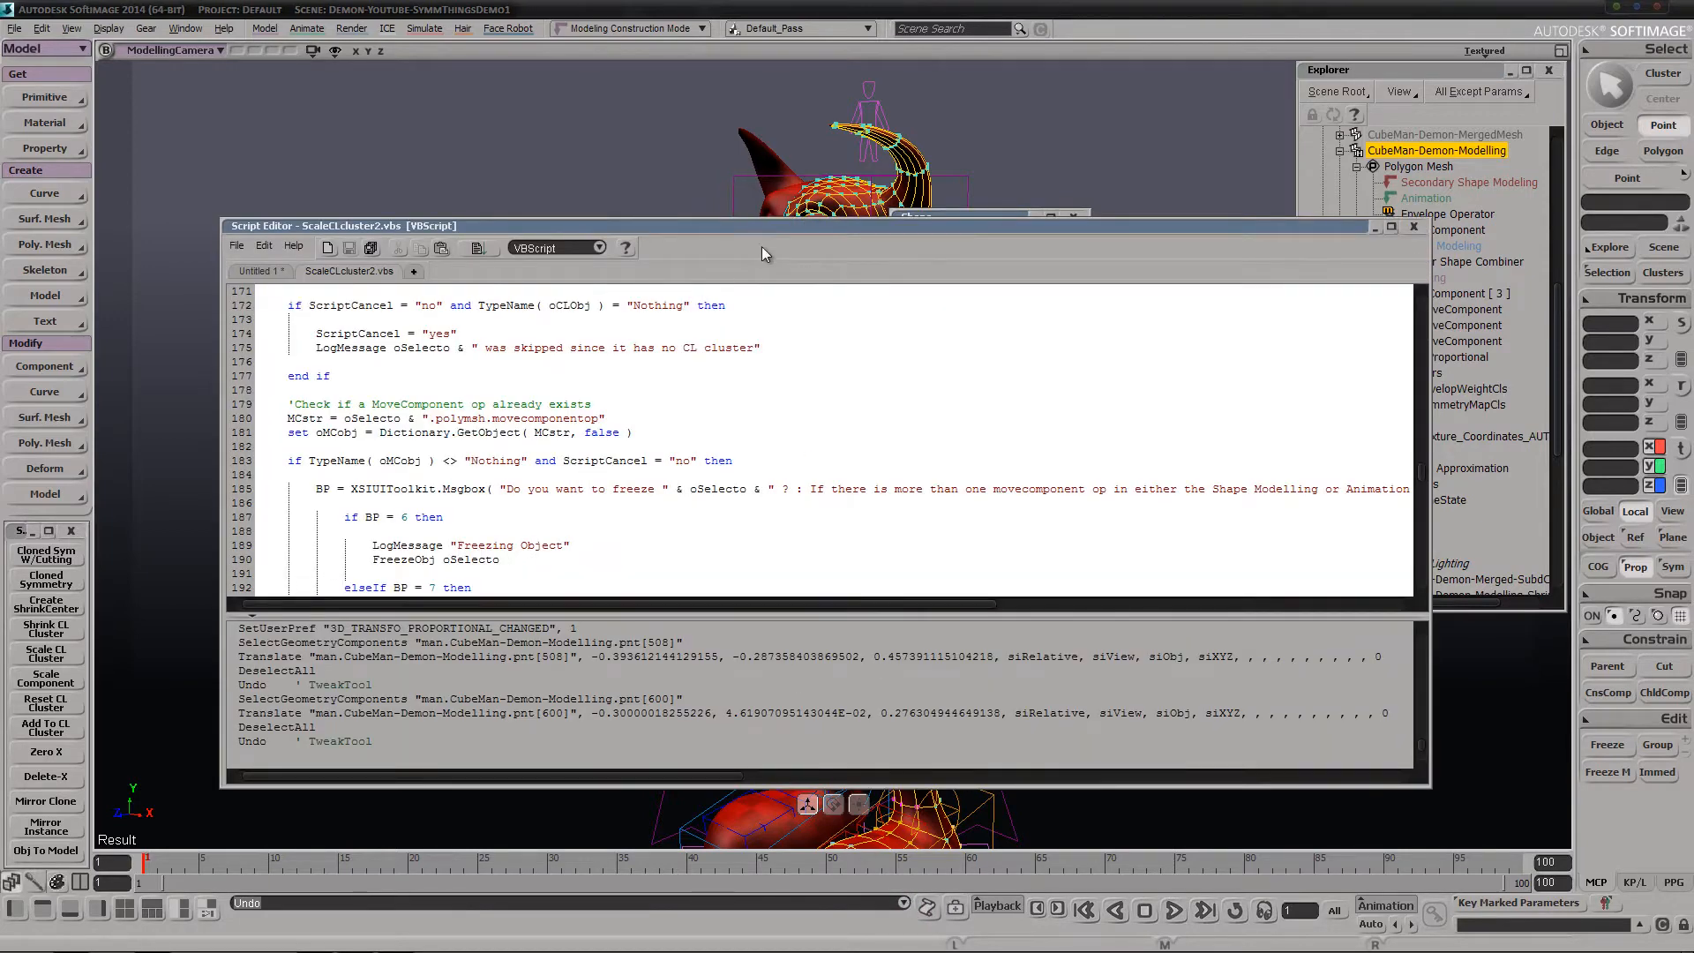
pyautogui.moveTo(749, 228); pyautogui.dragTo(626, 287)
pyautogui.click(1465, 309)
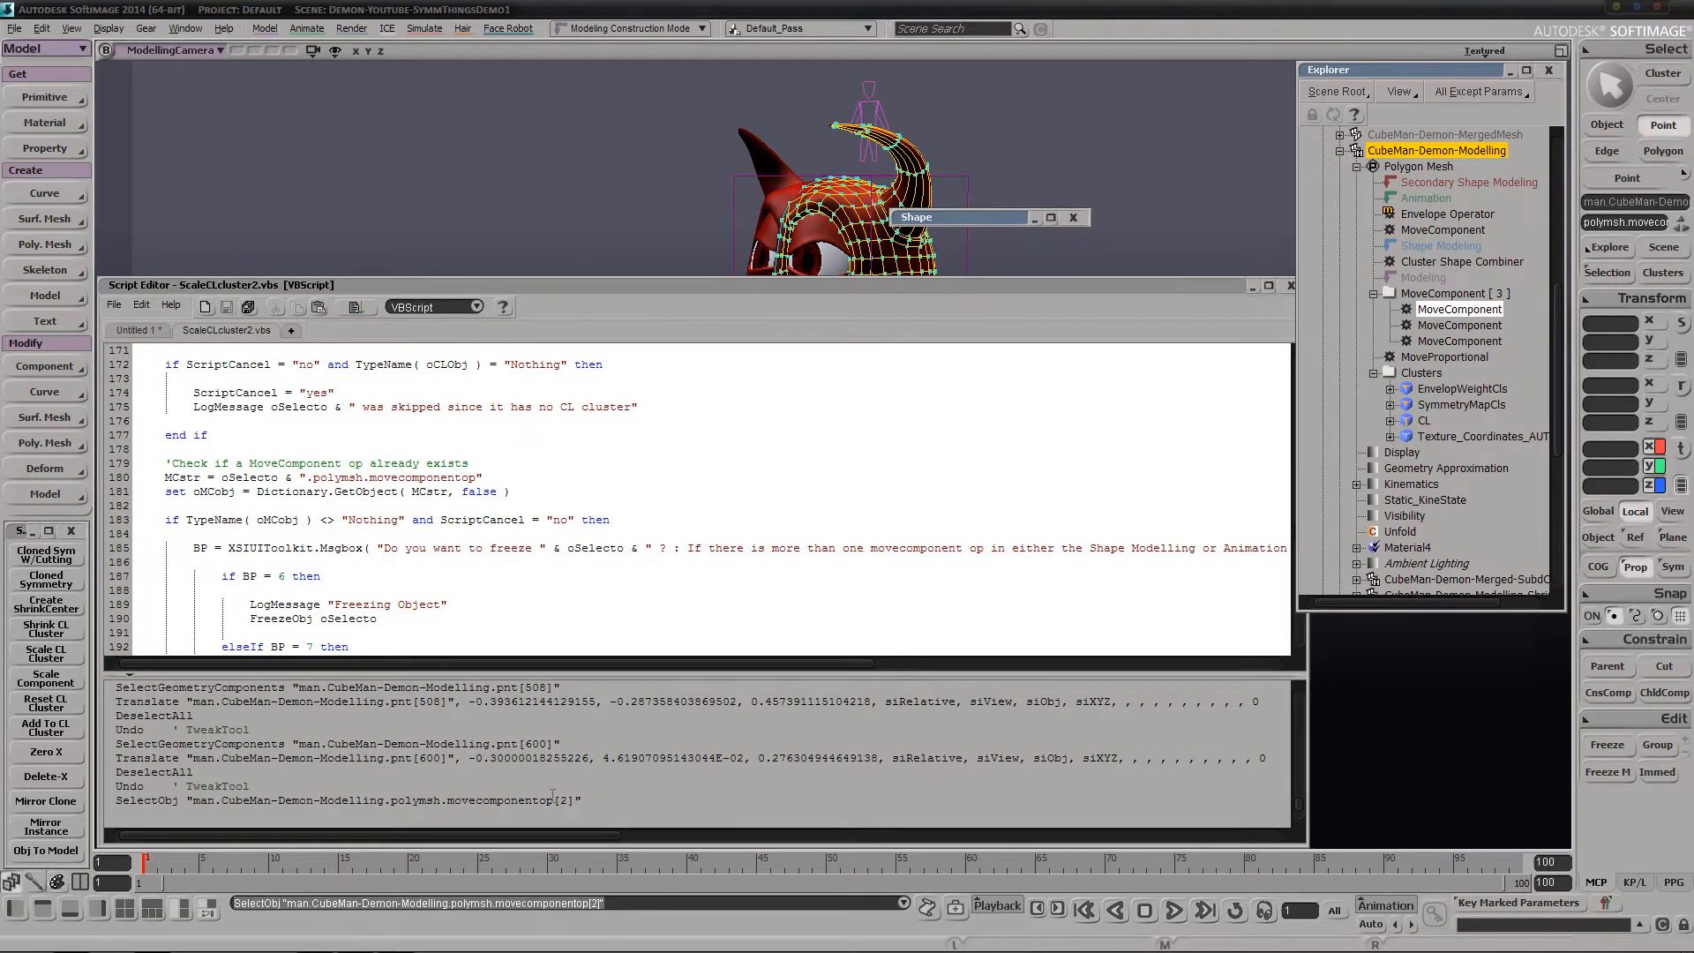
pyautogui.click(1461, 325)
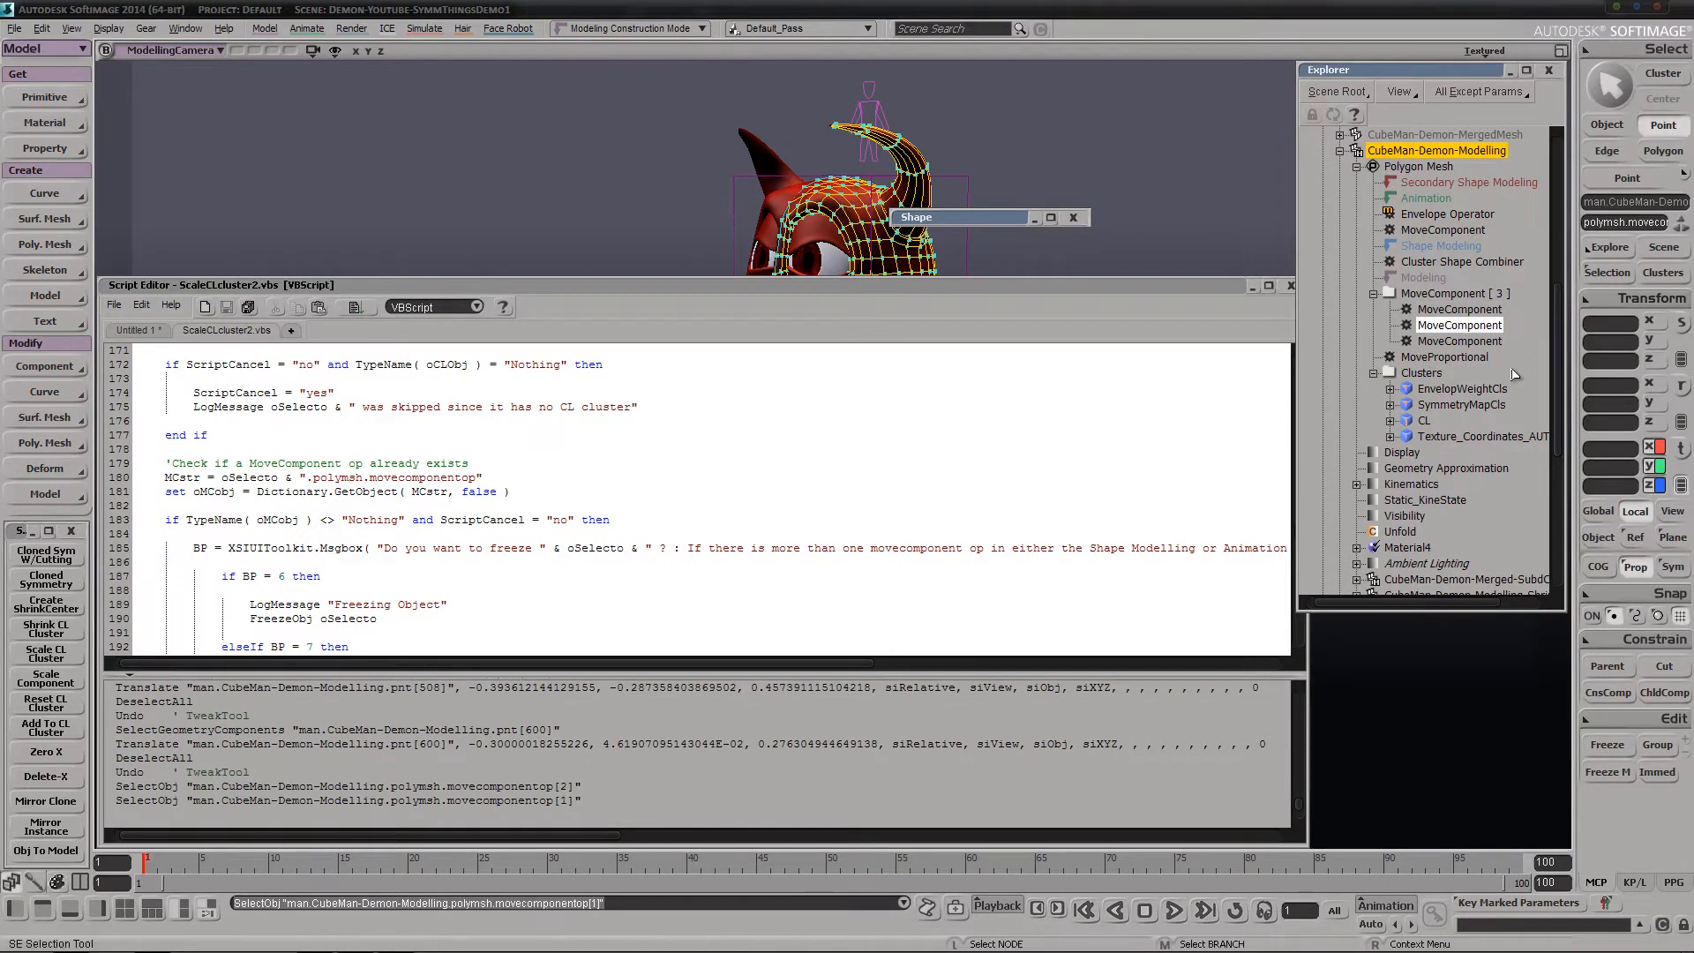
pyautogui.click(1483, 356)
pyautogui.click(1465, 341)
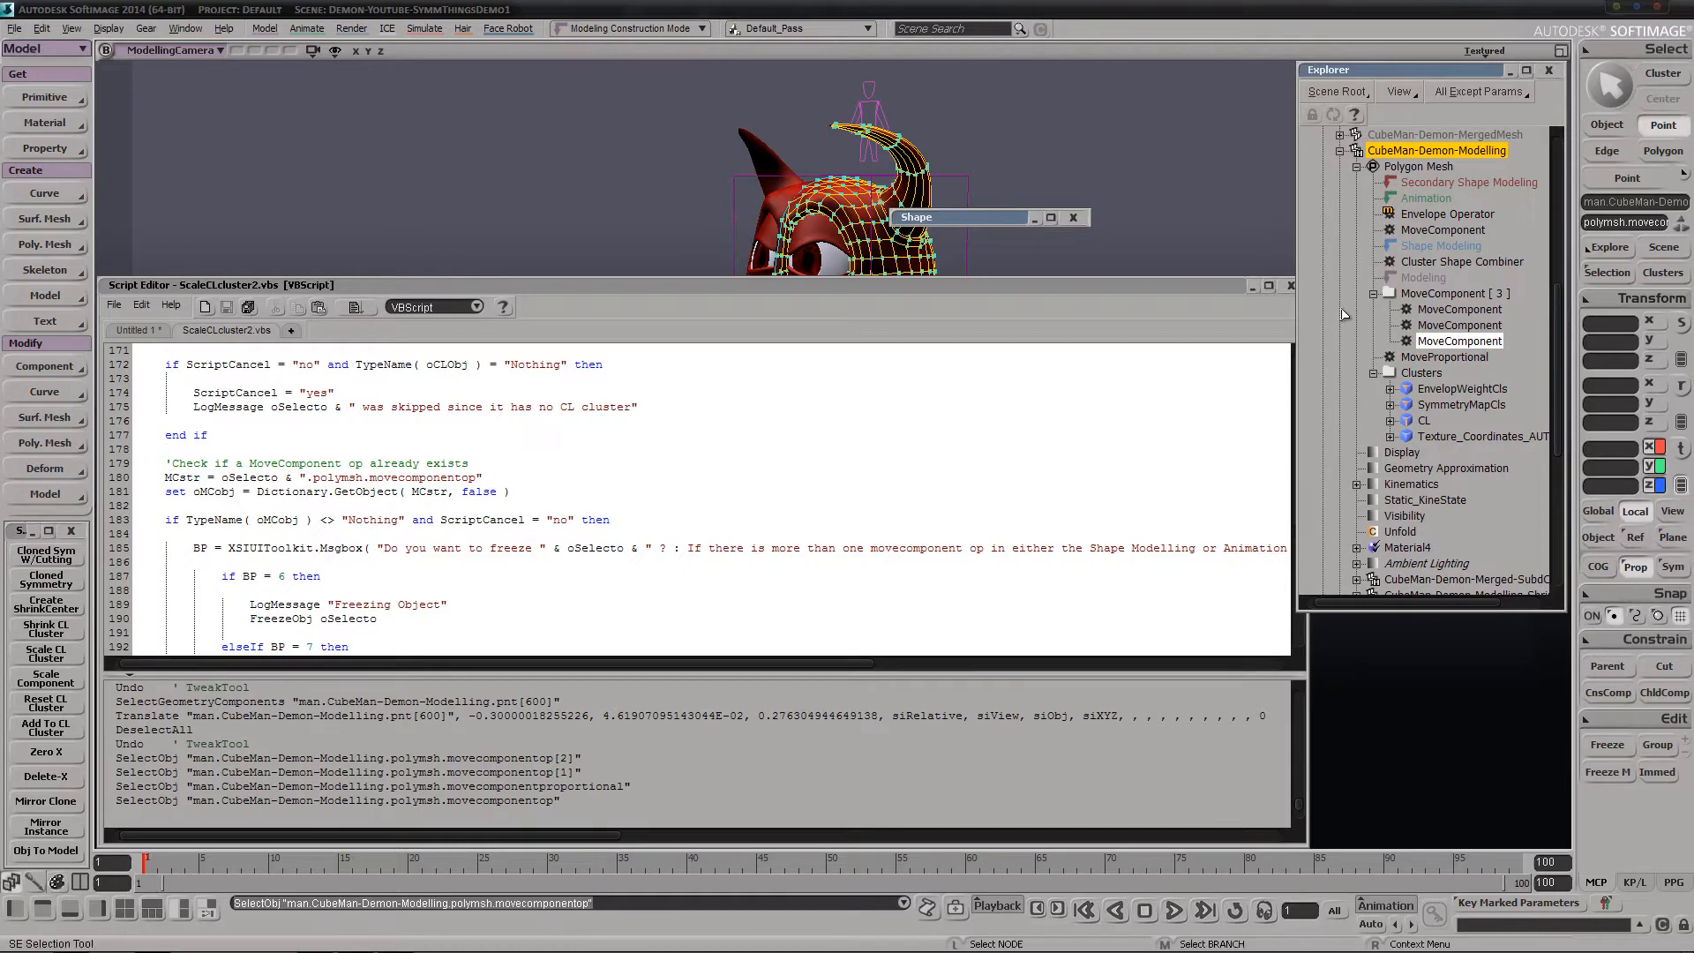
pyautogui.click(1430, 231)
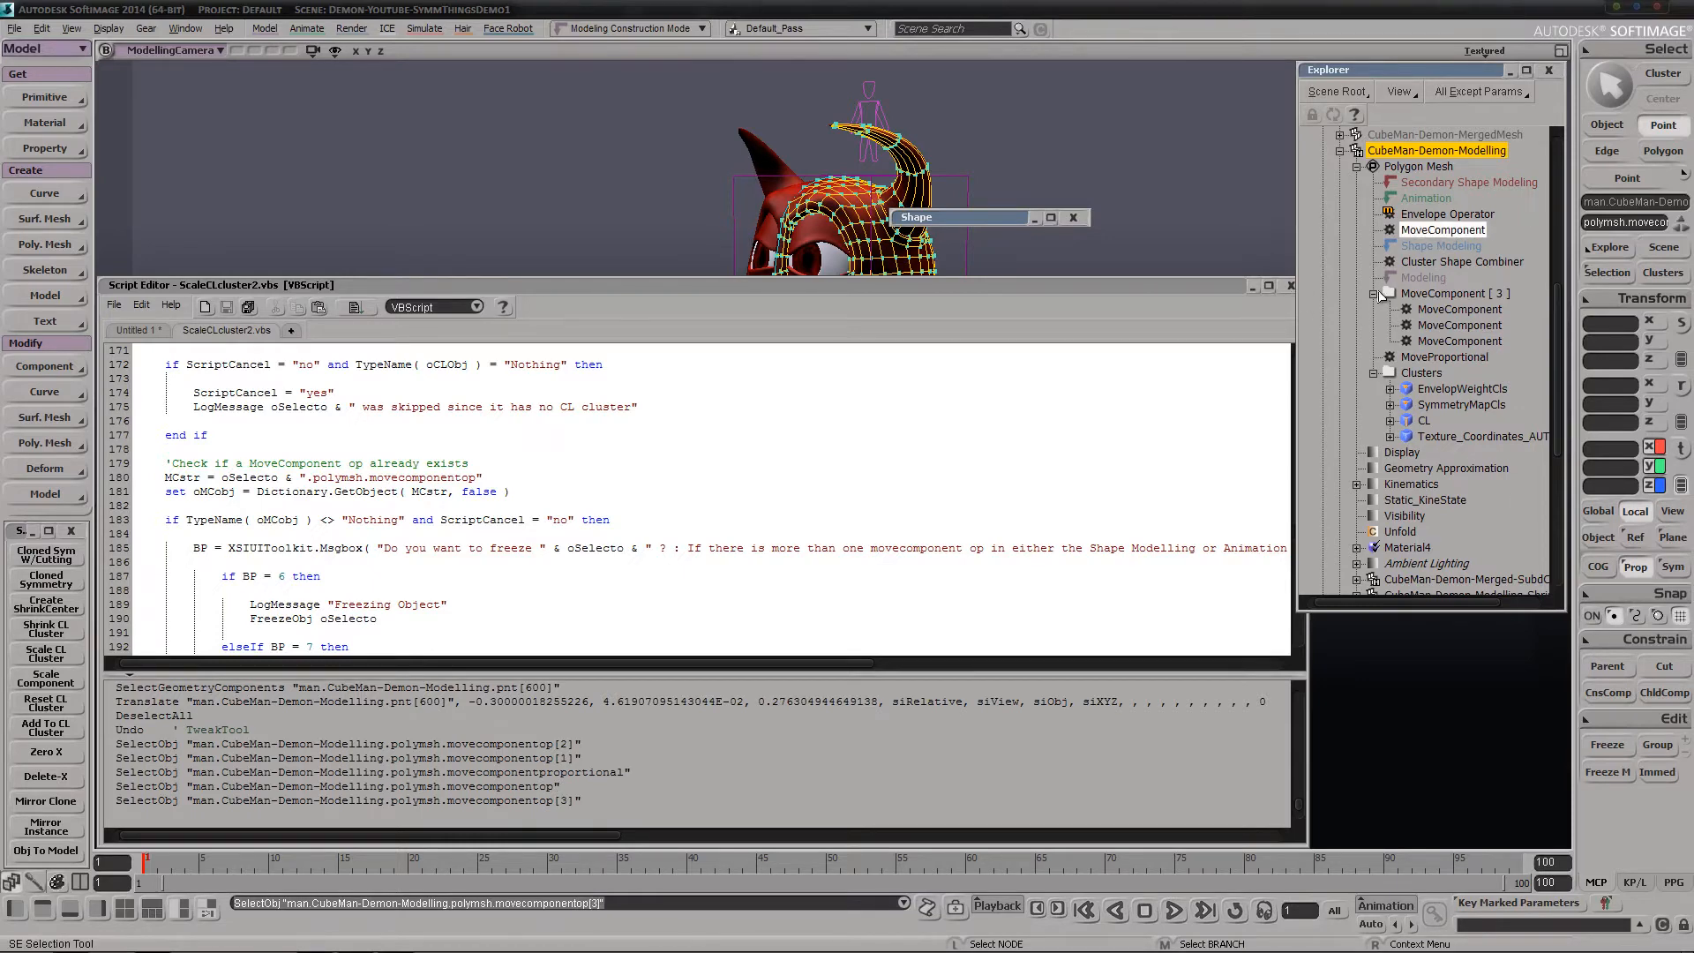
pyautogui.click(1289, 287)
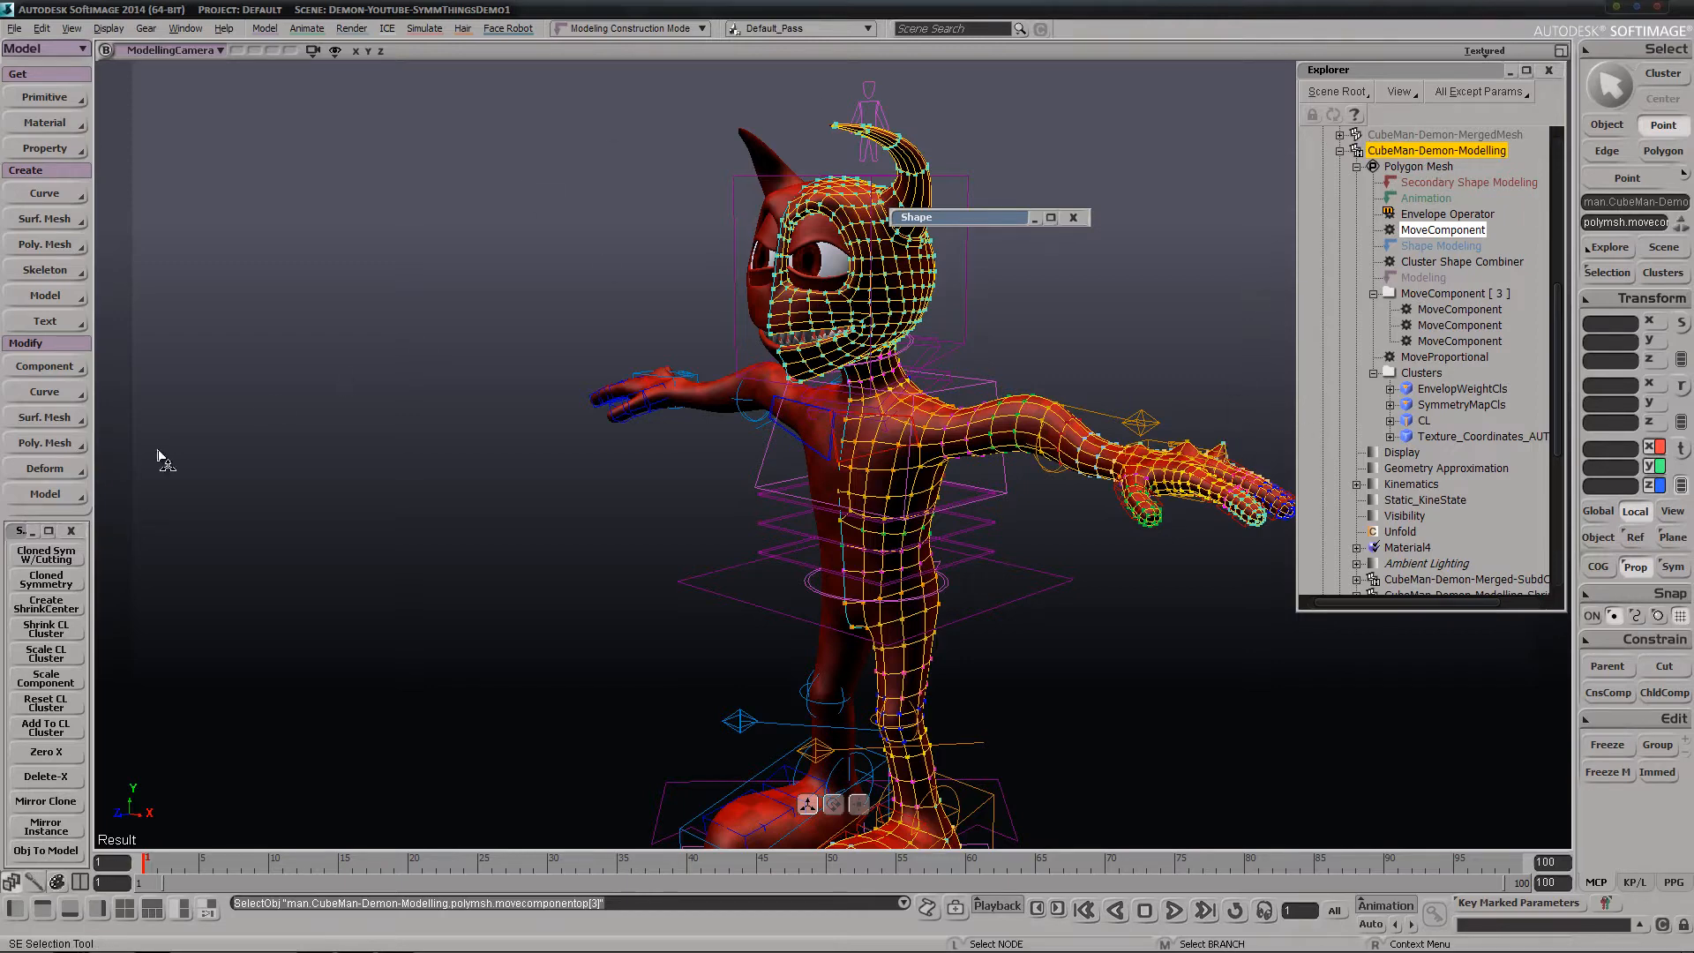
pyautogui.click(71, 650)
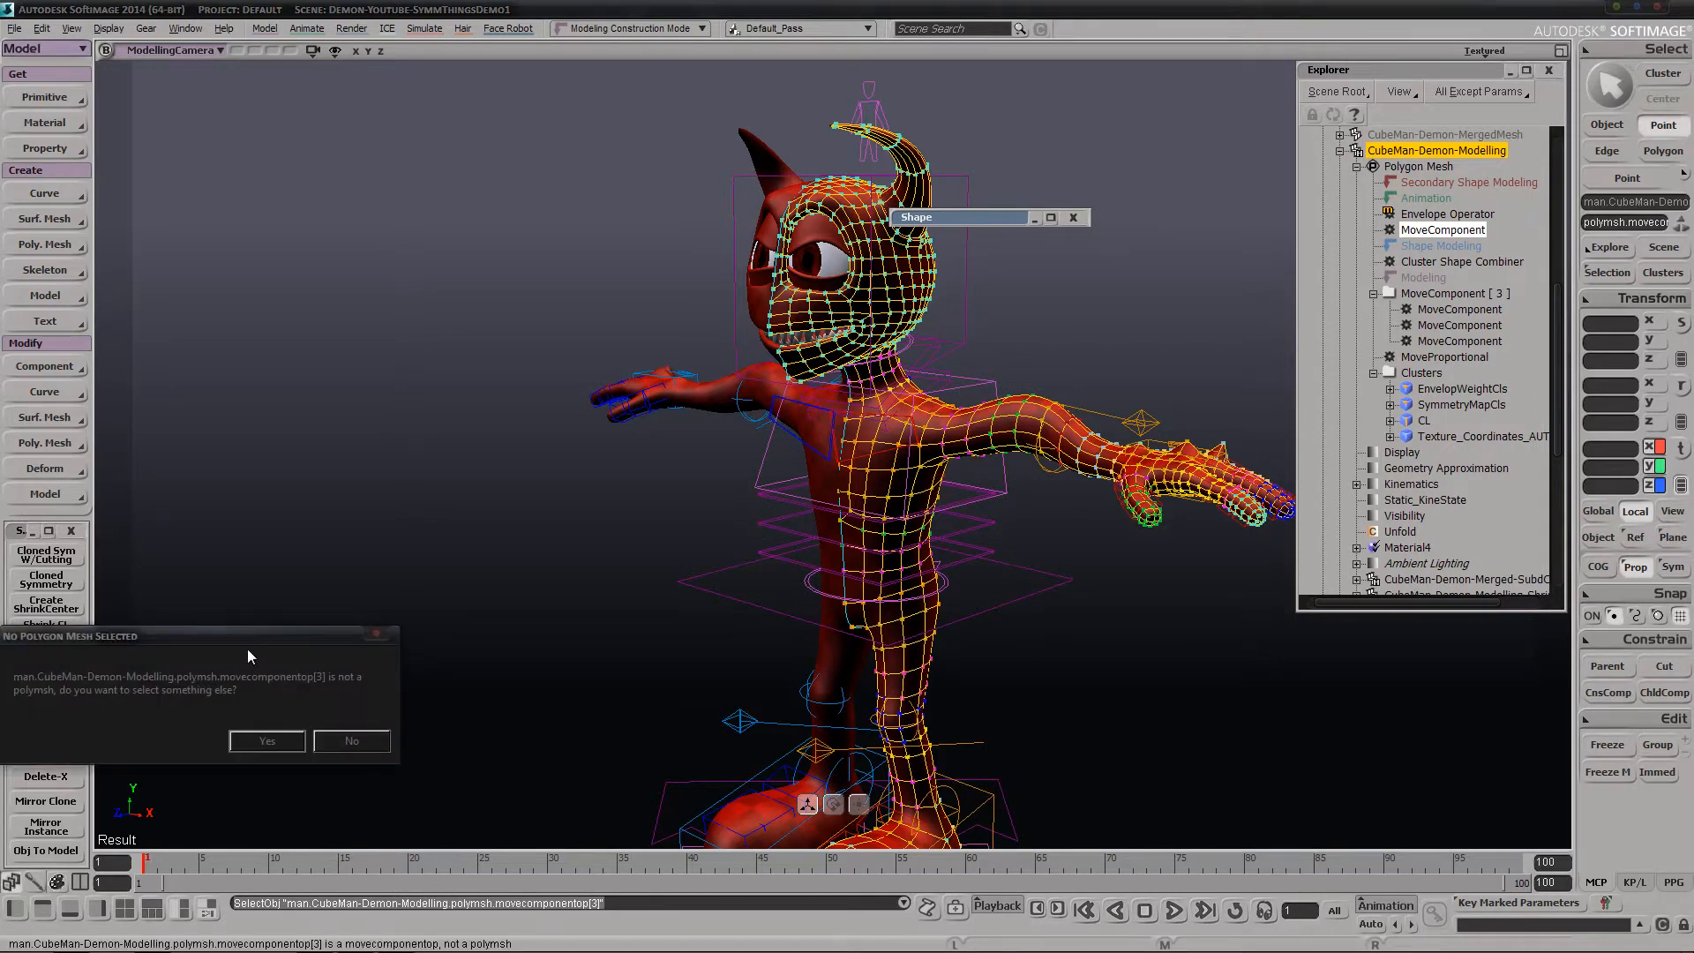
pyautogui.moveTo(247, 655); pyautogui.dragTo(495, 399)
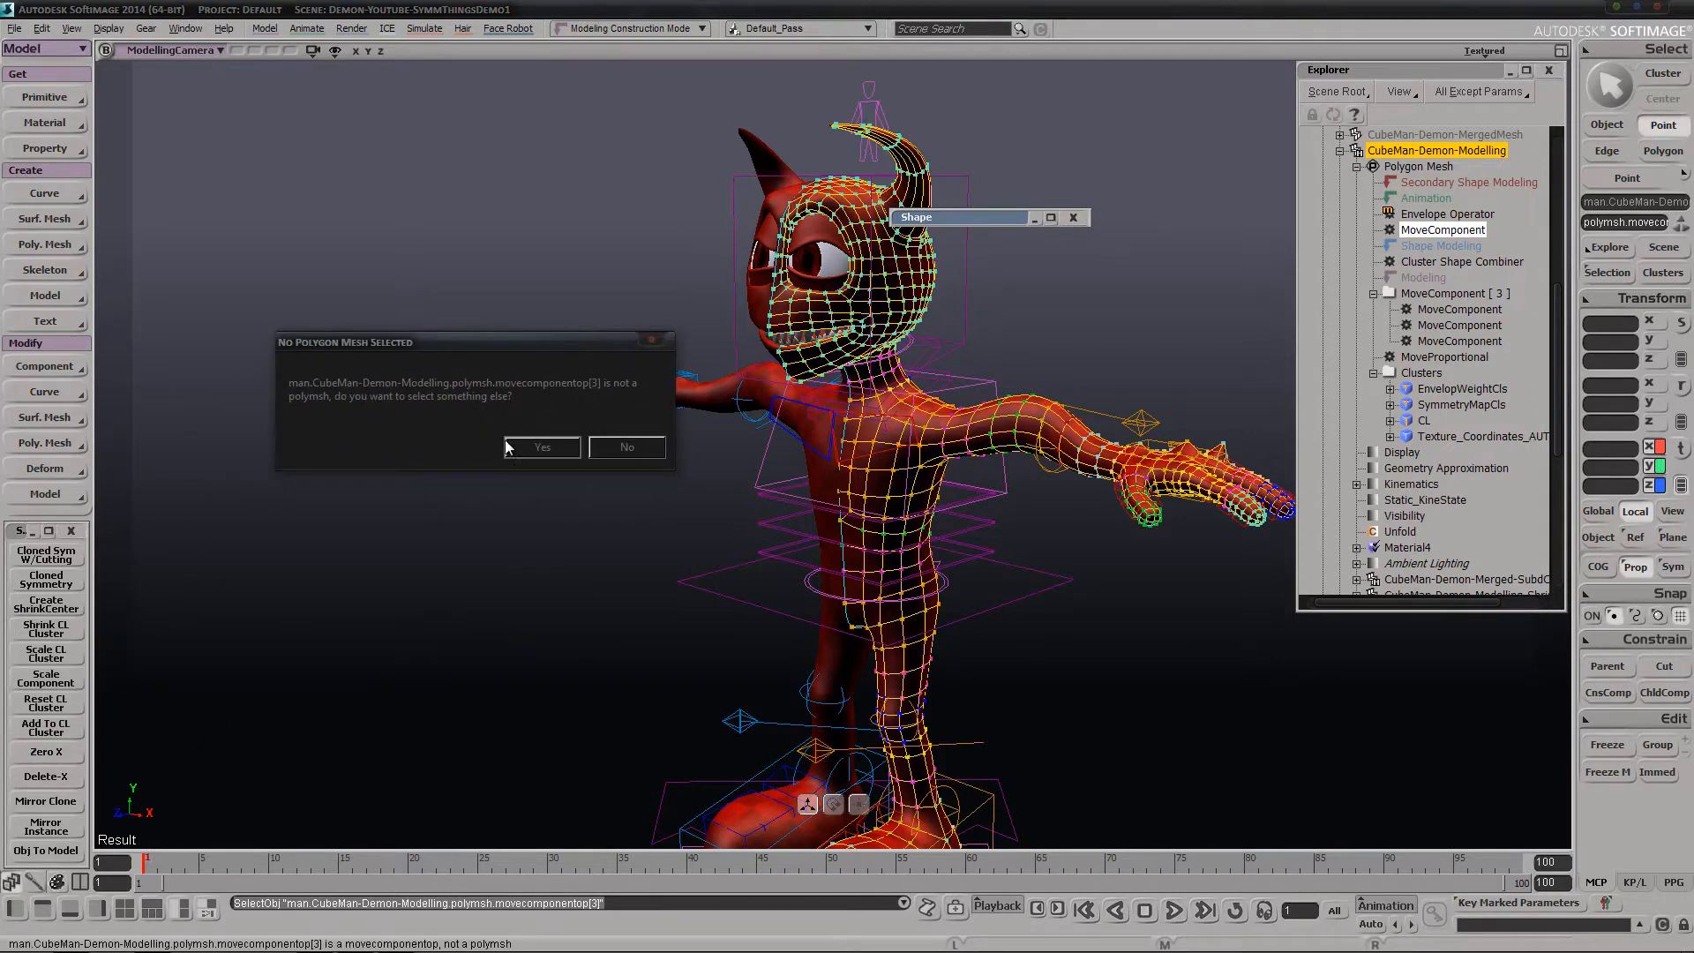
pyautogui.click(627, 446)
pyautogui.press('space')
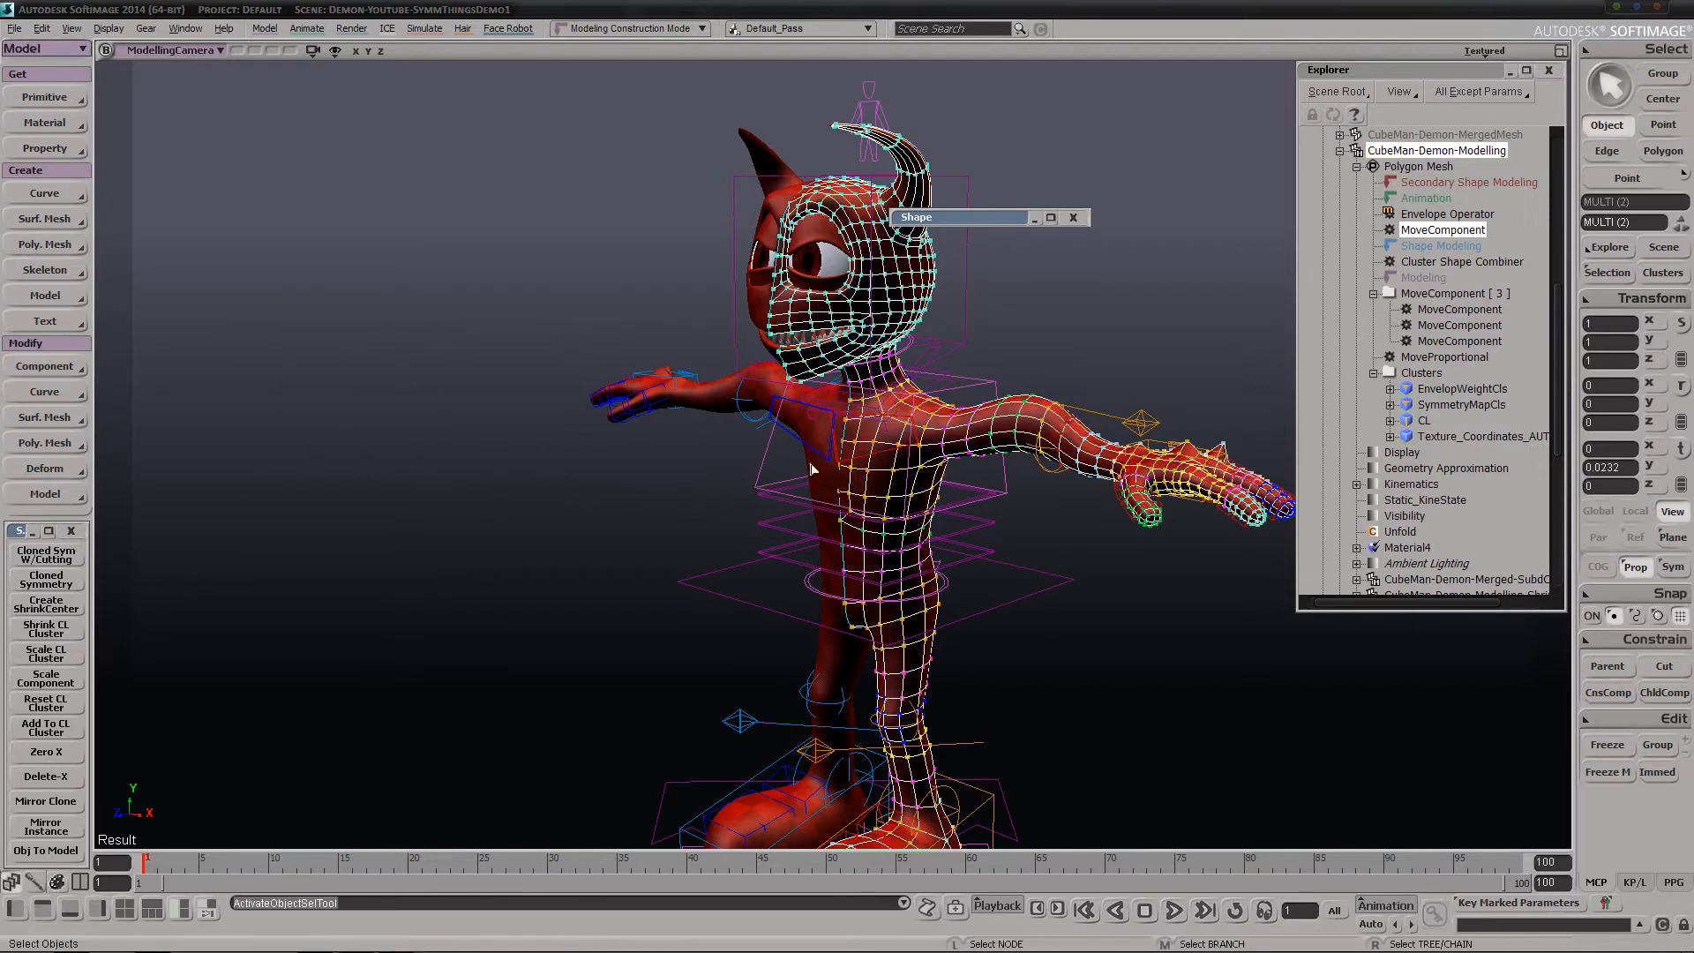
pyautogui.click(70, 650)
pyautogui.moveTo(291, 632); pyautogui.dragTo(446, 480)
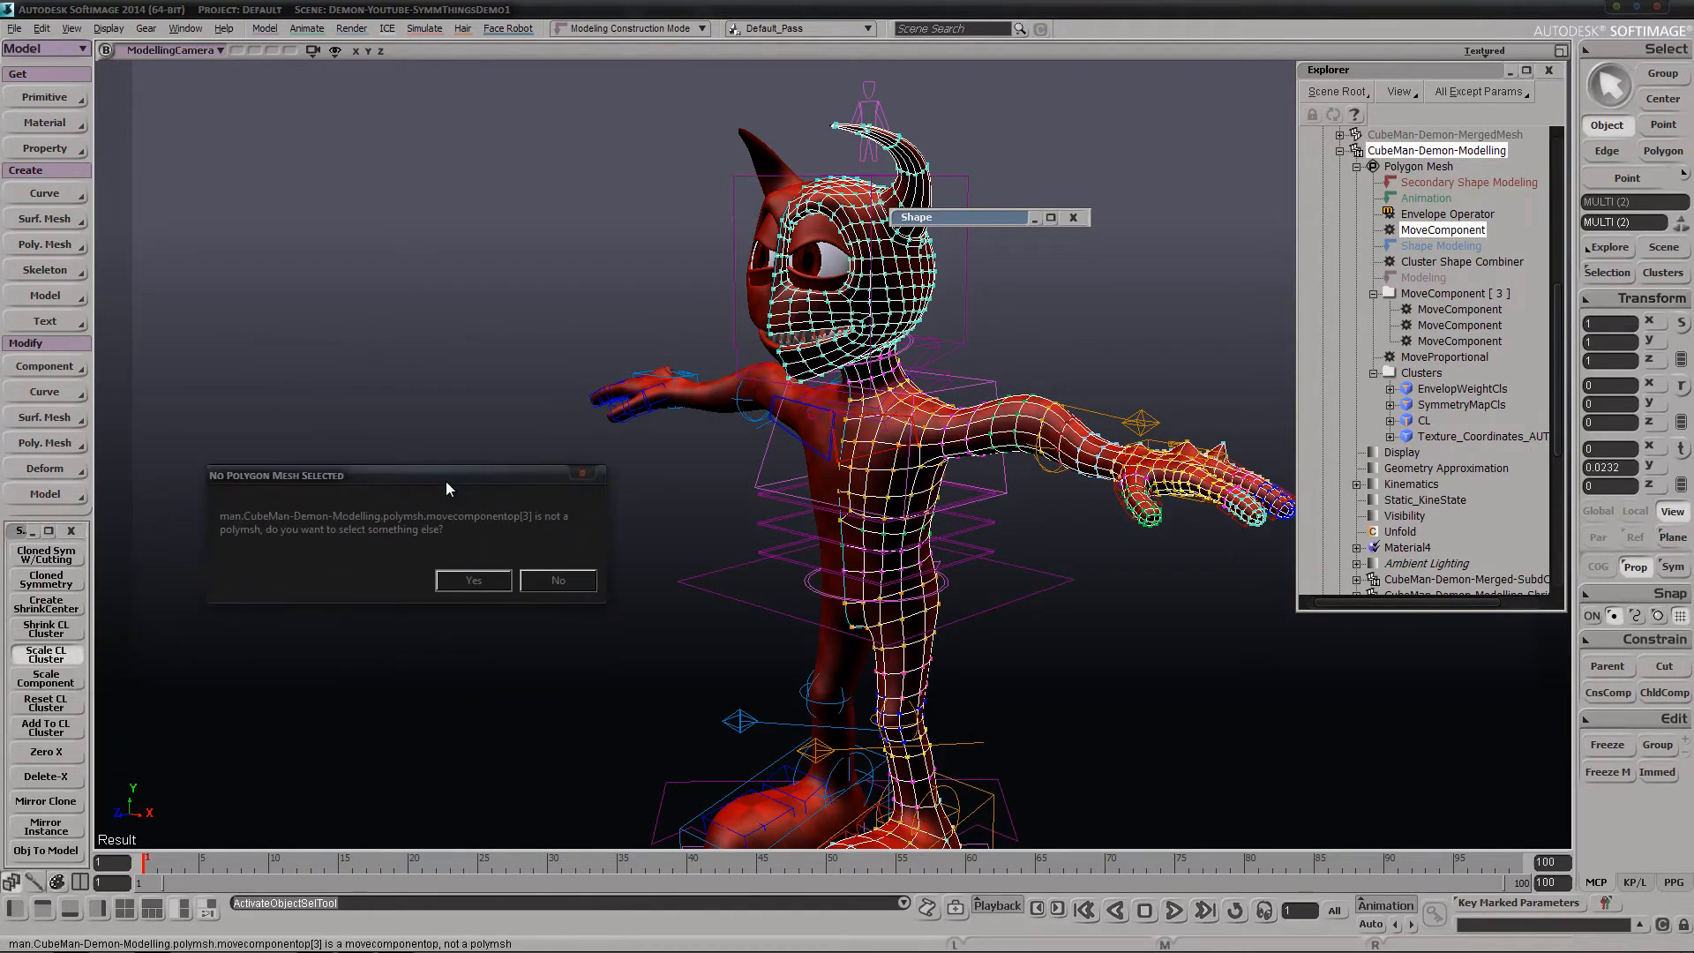
pyautogui.click(582, 580)
pyautogui.click(1450, 167)
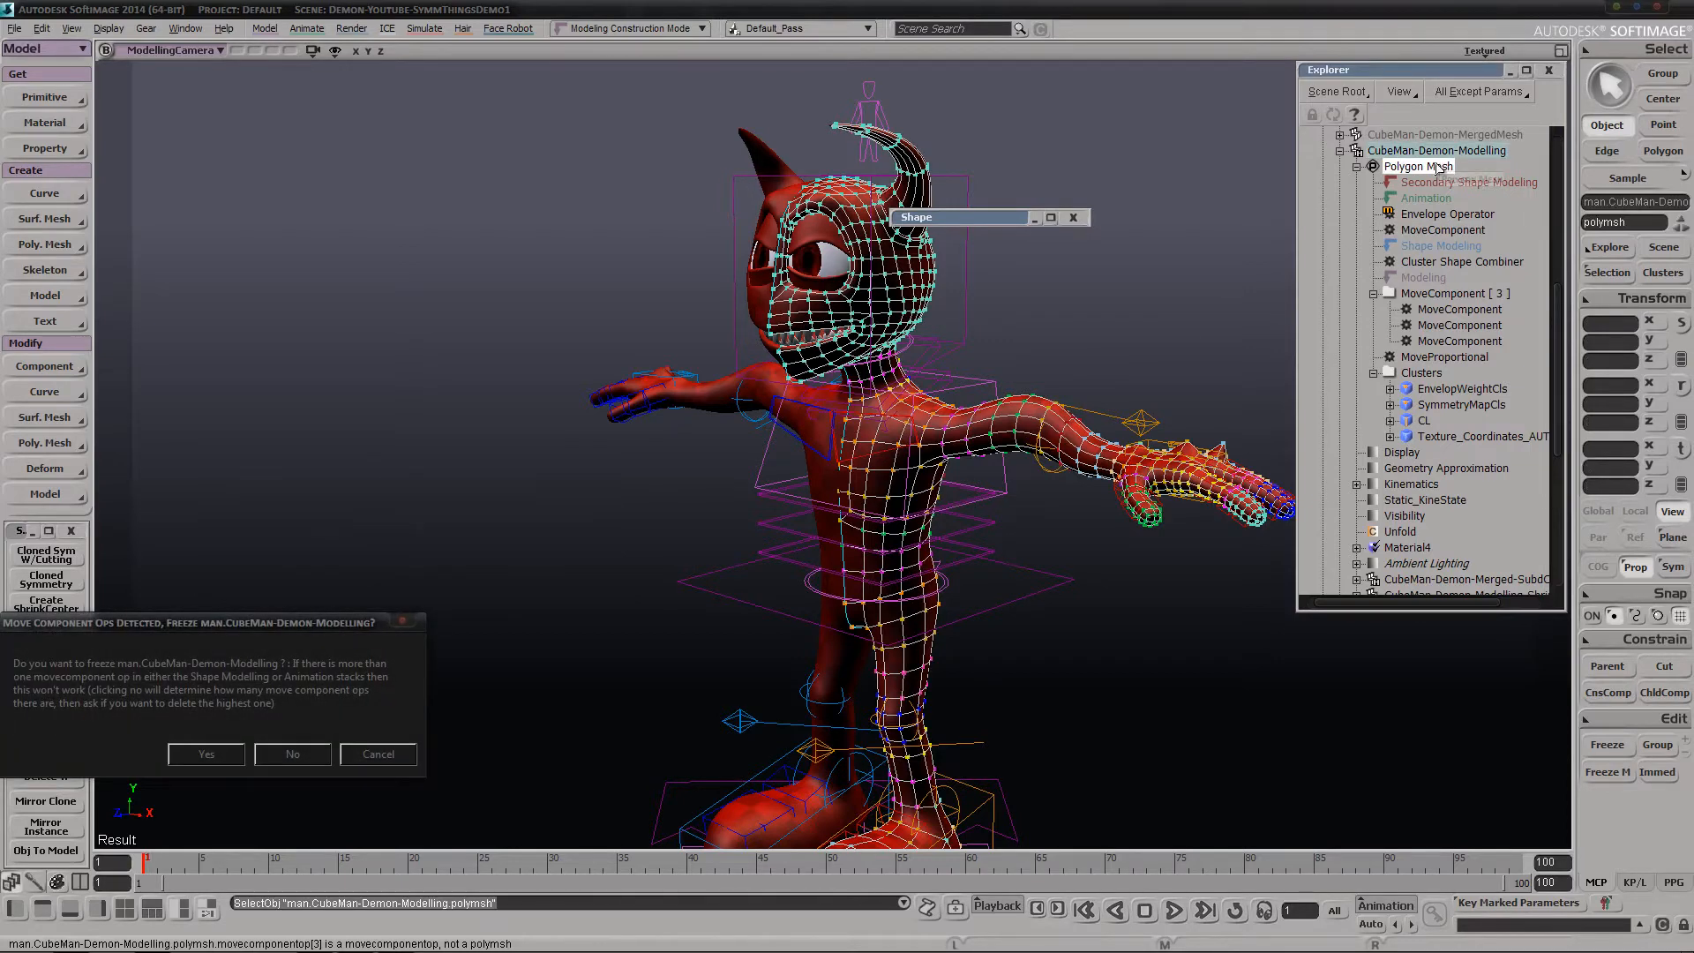
pyautogui.click(347, 761)
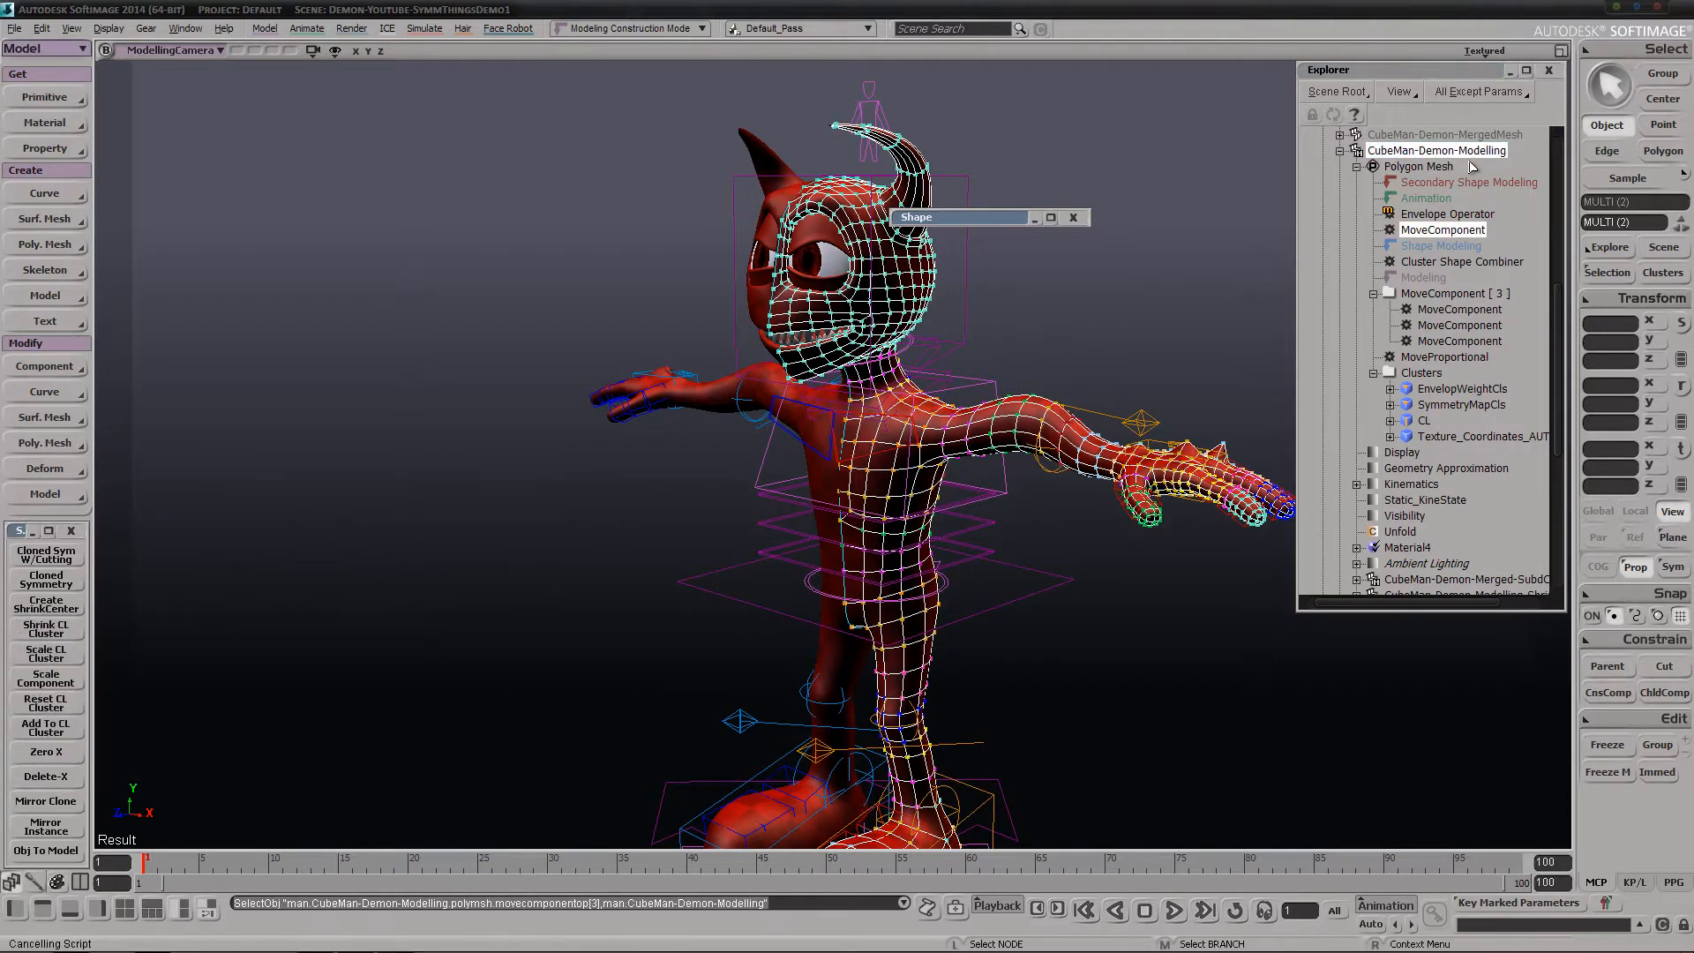
# Run Scale CL Cluster on CubeMan-Demon-Modelling, declining to freeze the object and agreeing to delete MoveComponent[3]
pyautogui.click(56, 657)
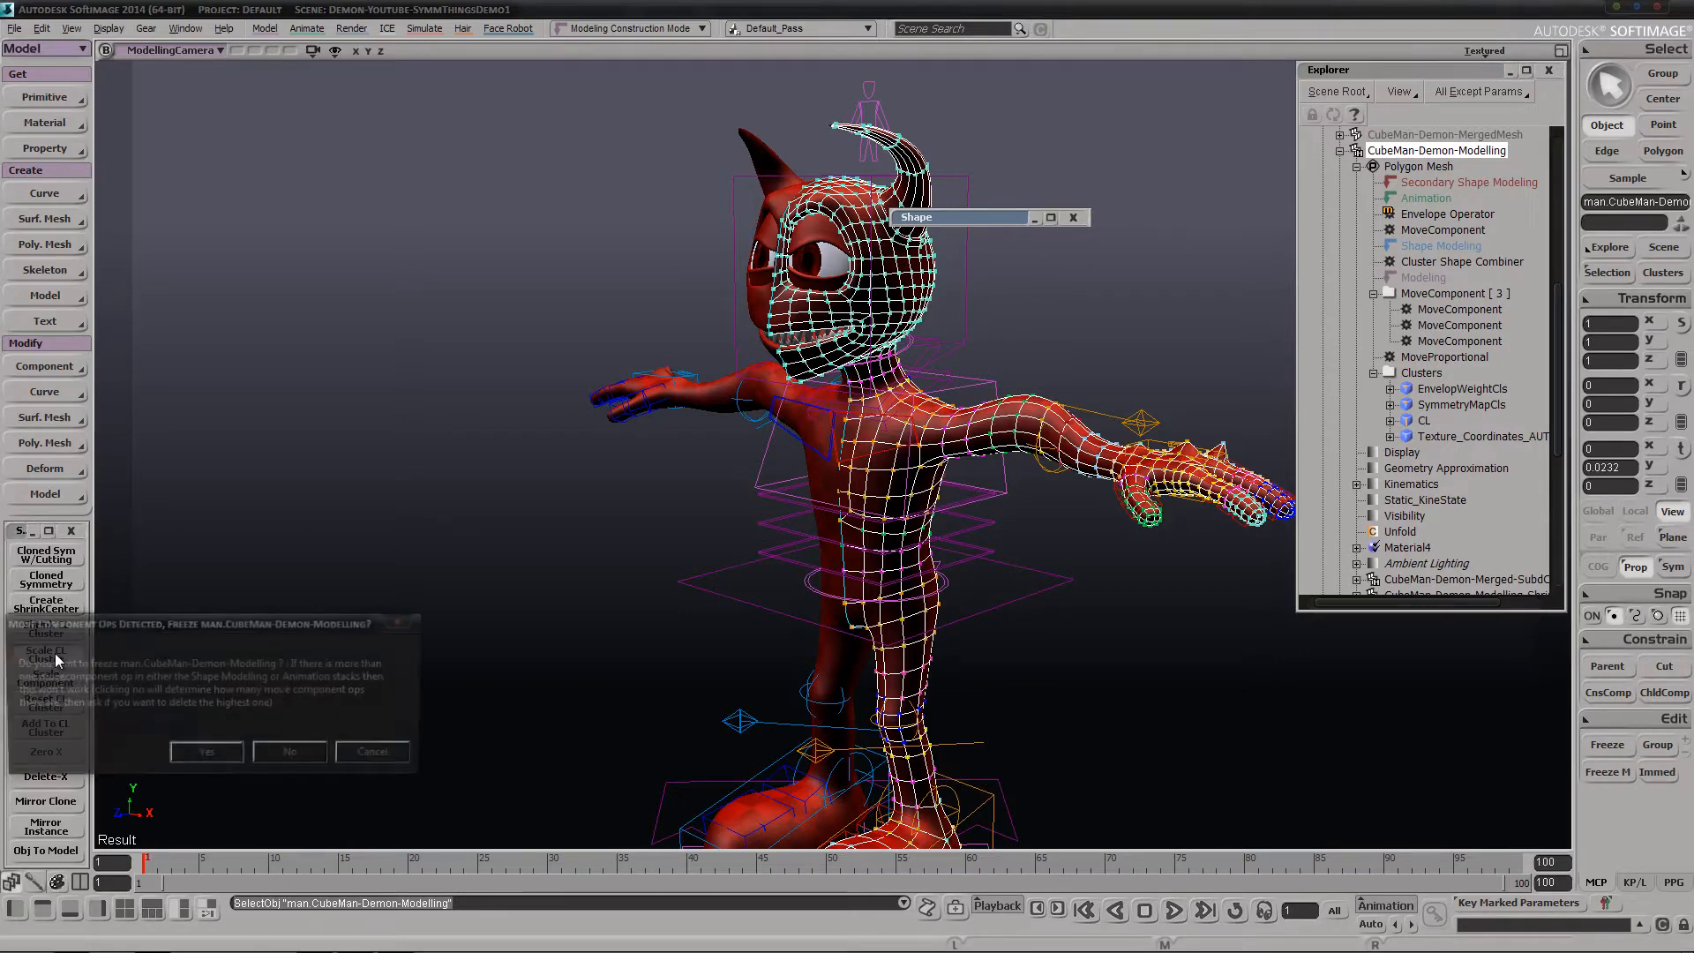
pyautogui.moveTo(230, 625); pyautogui.dragTo(507, 402)
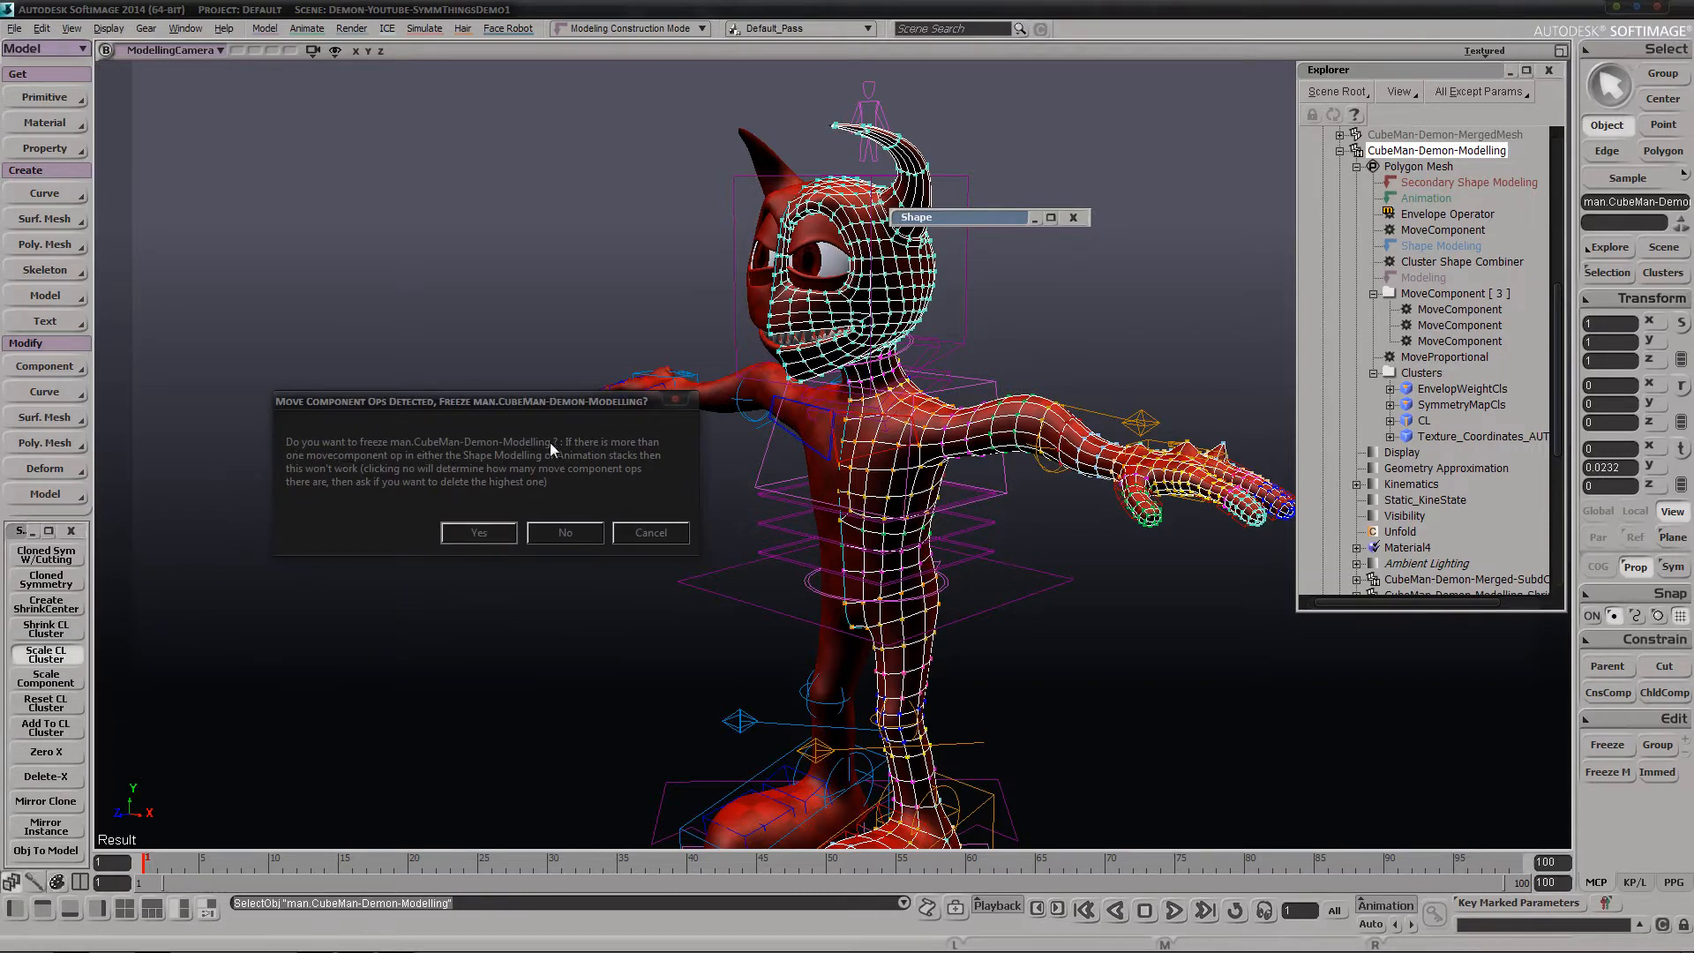
pyautogui.click(564, 532)
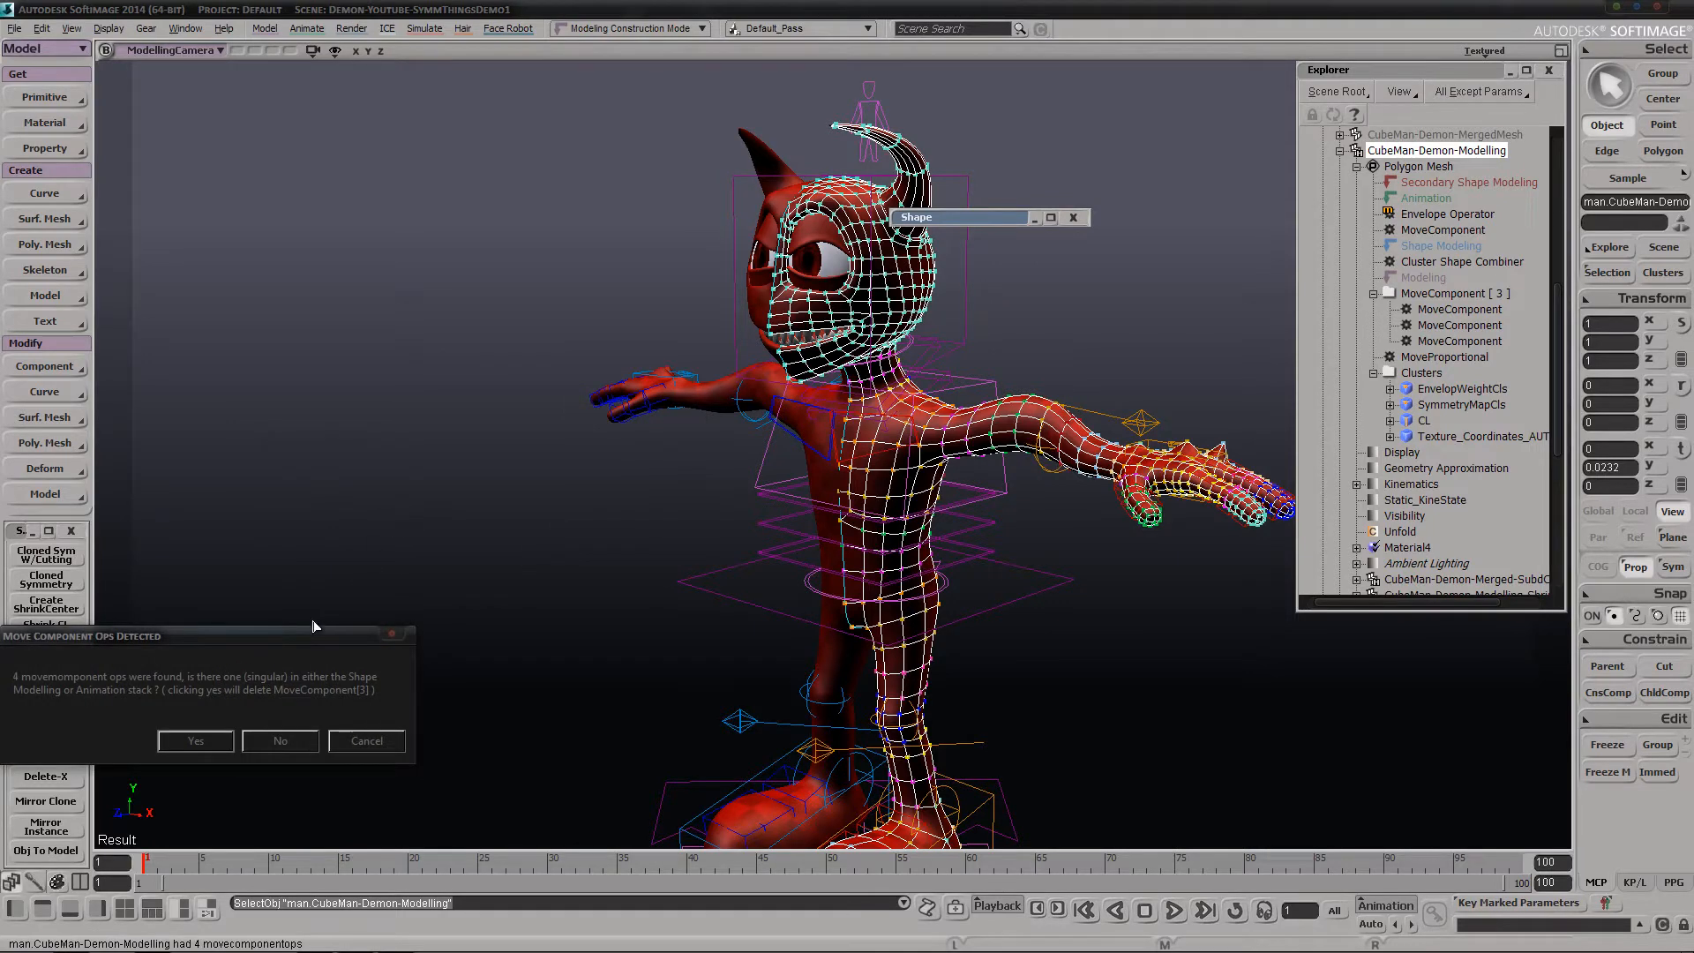
pyautogui.moveTo(313, 626); pyautogui.dragTo(637, 374)
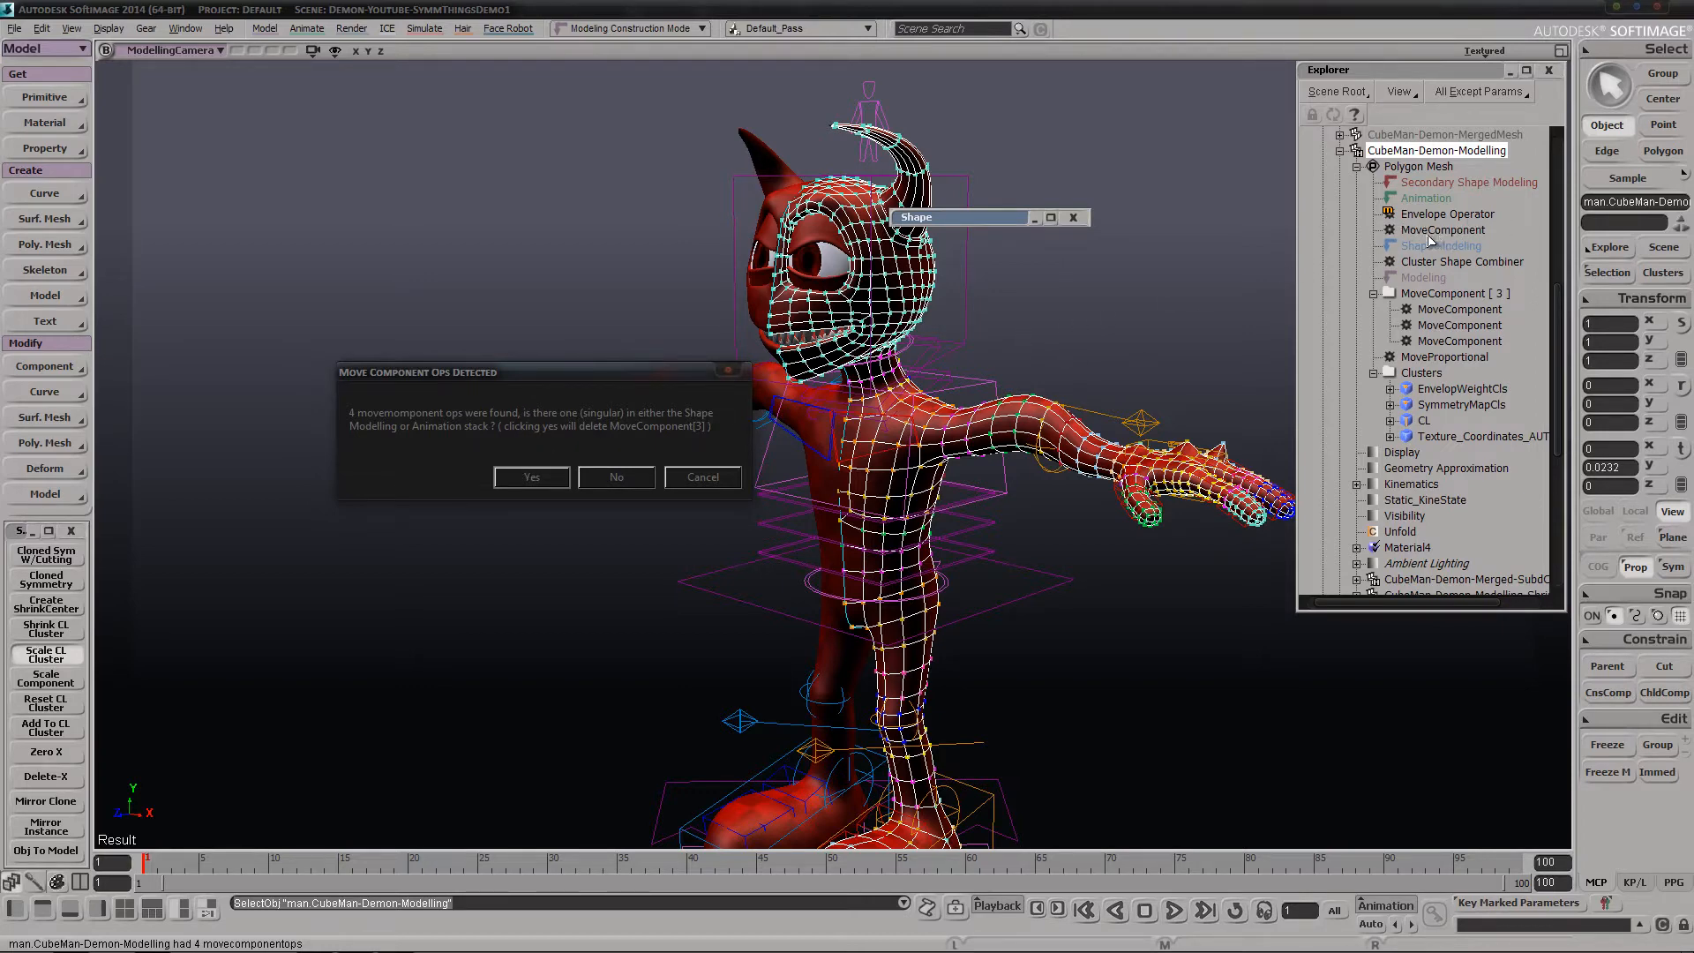
pyautogui.click(533, 477)
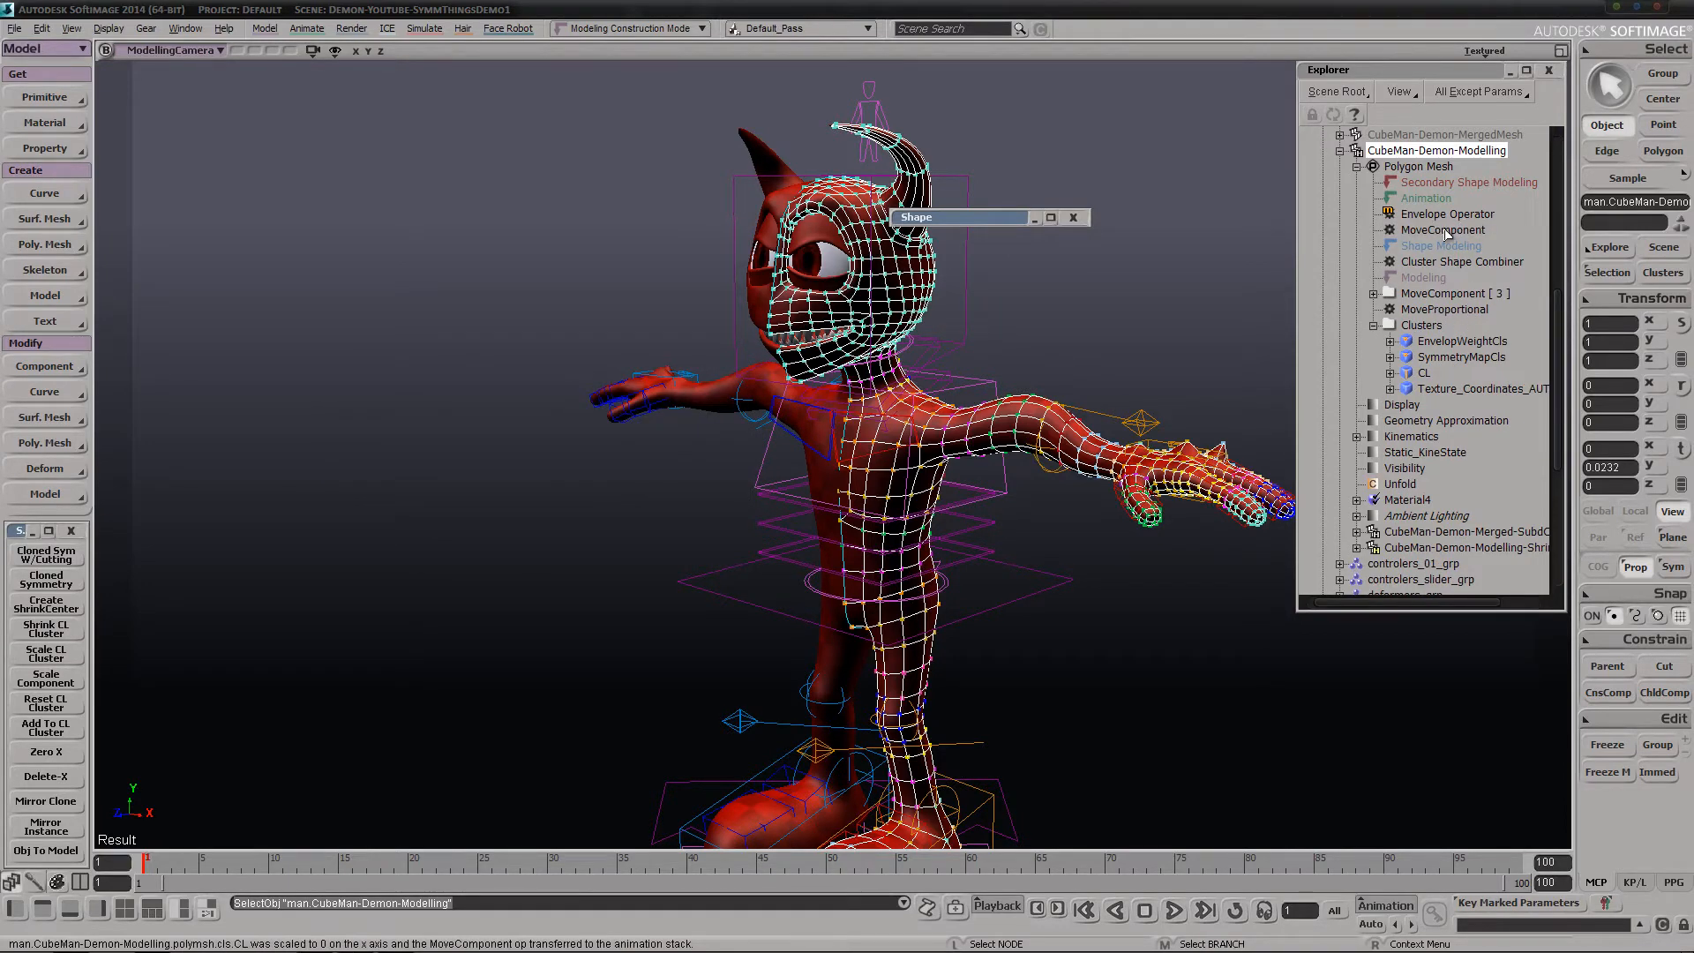
# Select four polygons on the chest of CubeMan-Demon-Modelling and run Scale Component, declining the freeze and agreeing to delete MoveComponent[3]
pyautogui.press('d')
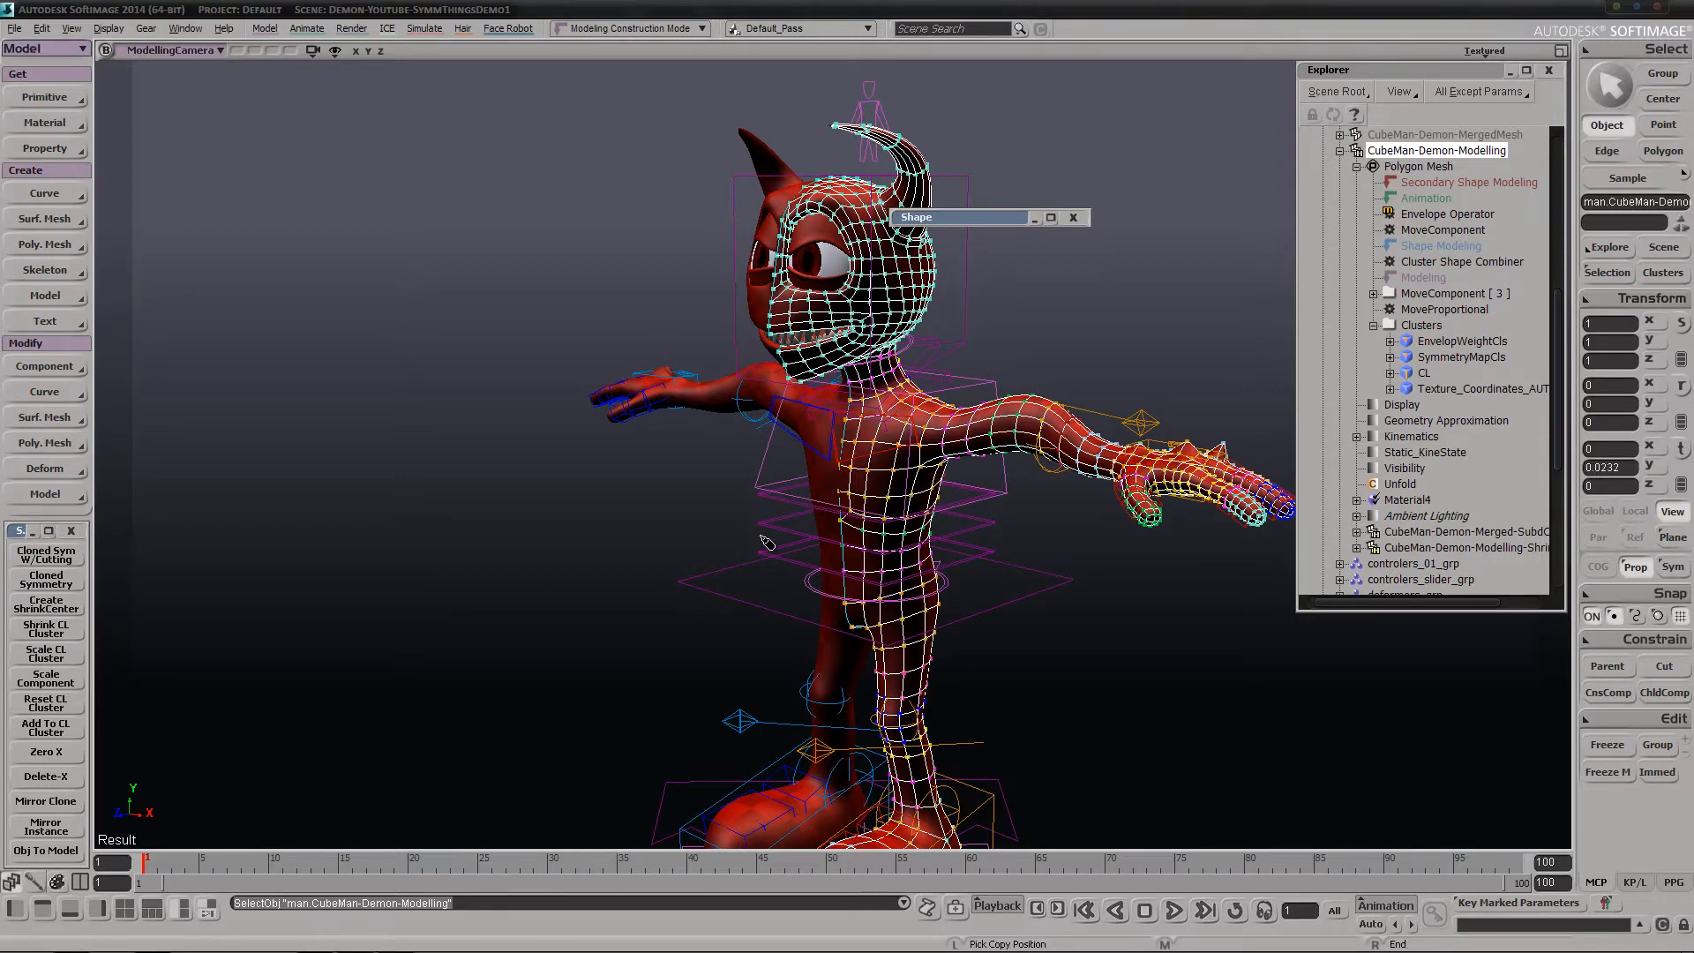
pyautogui.click(942, 615)
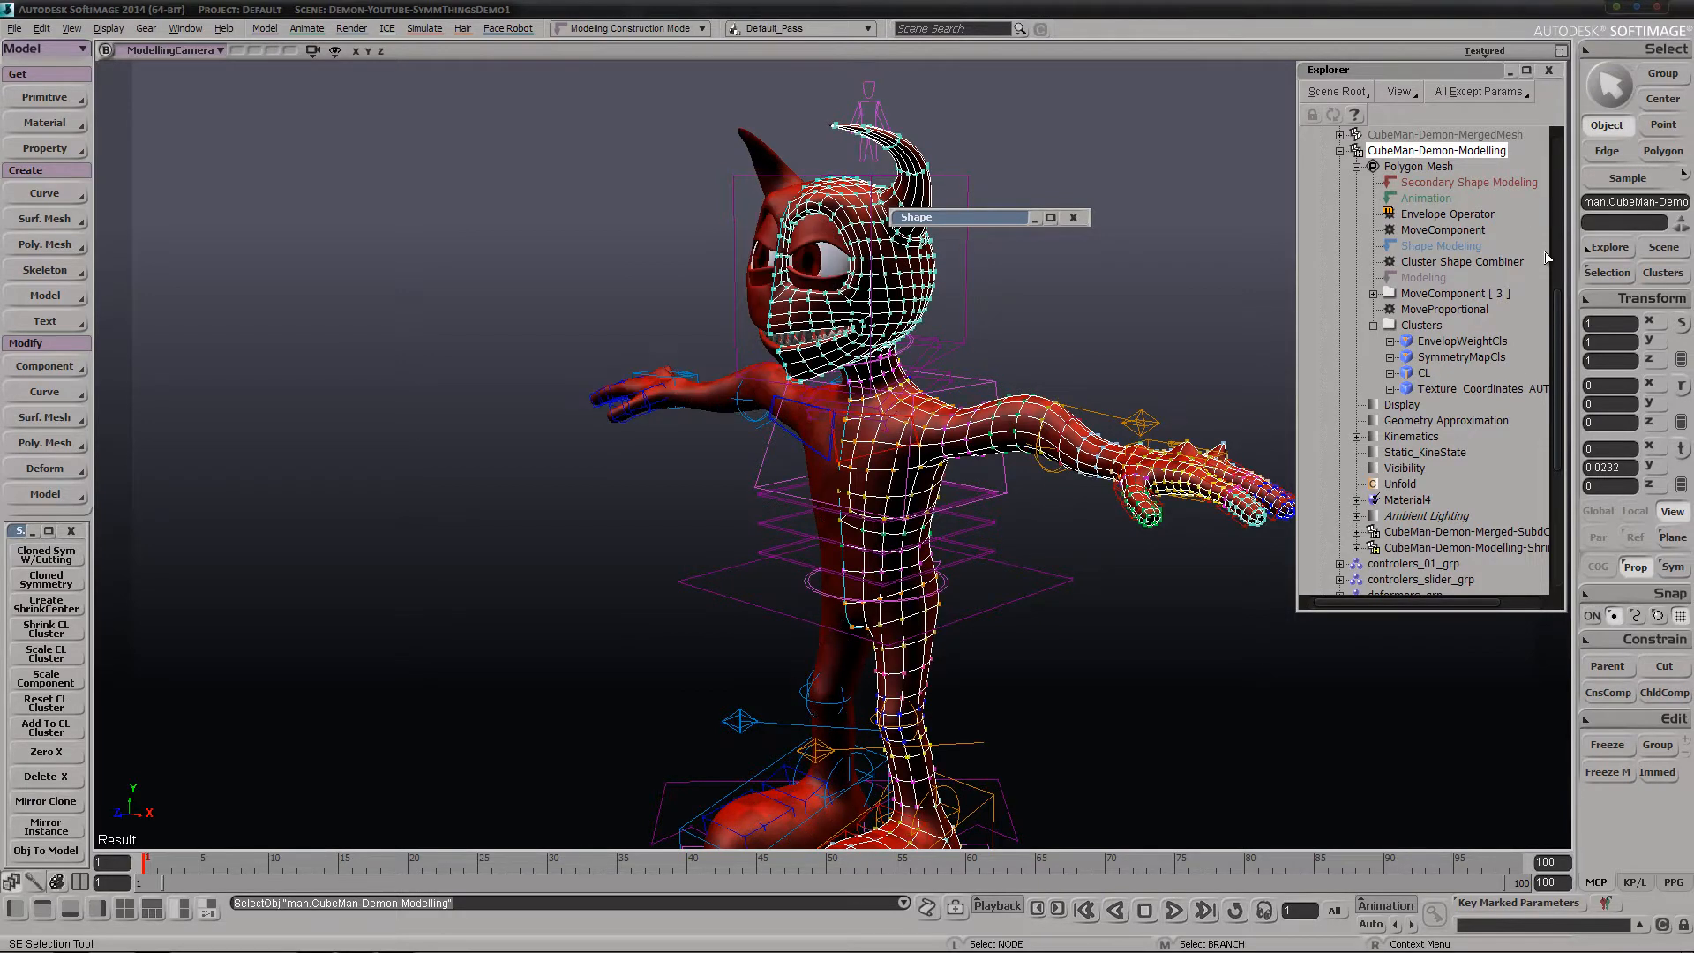
pyautogui.scroll(7, 1474, 355)
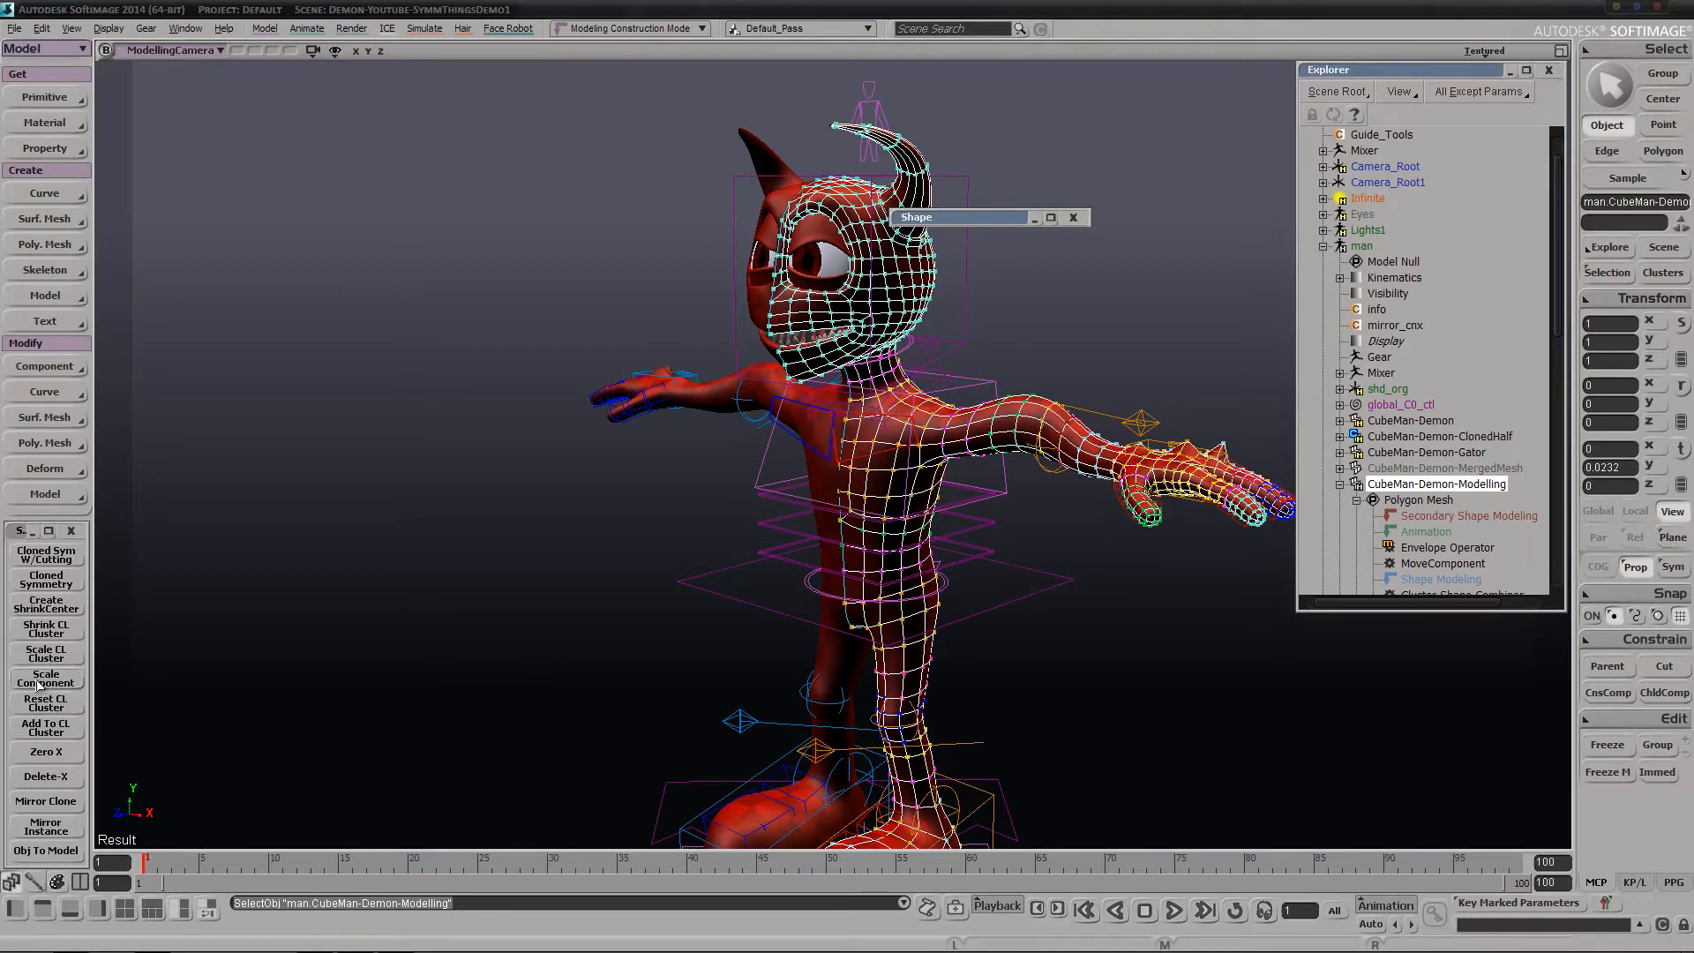
pyautogui.scroll(2, 822, 520)
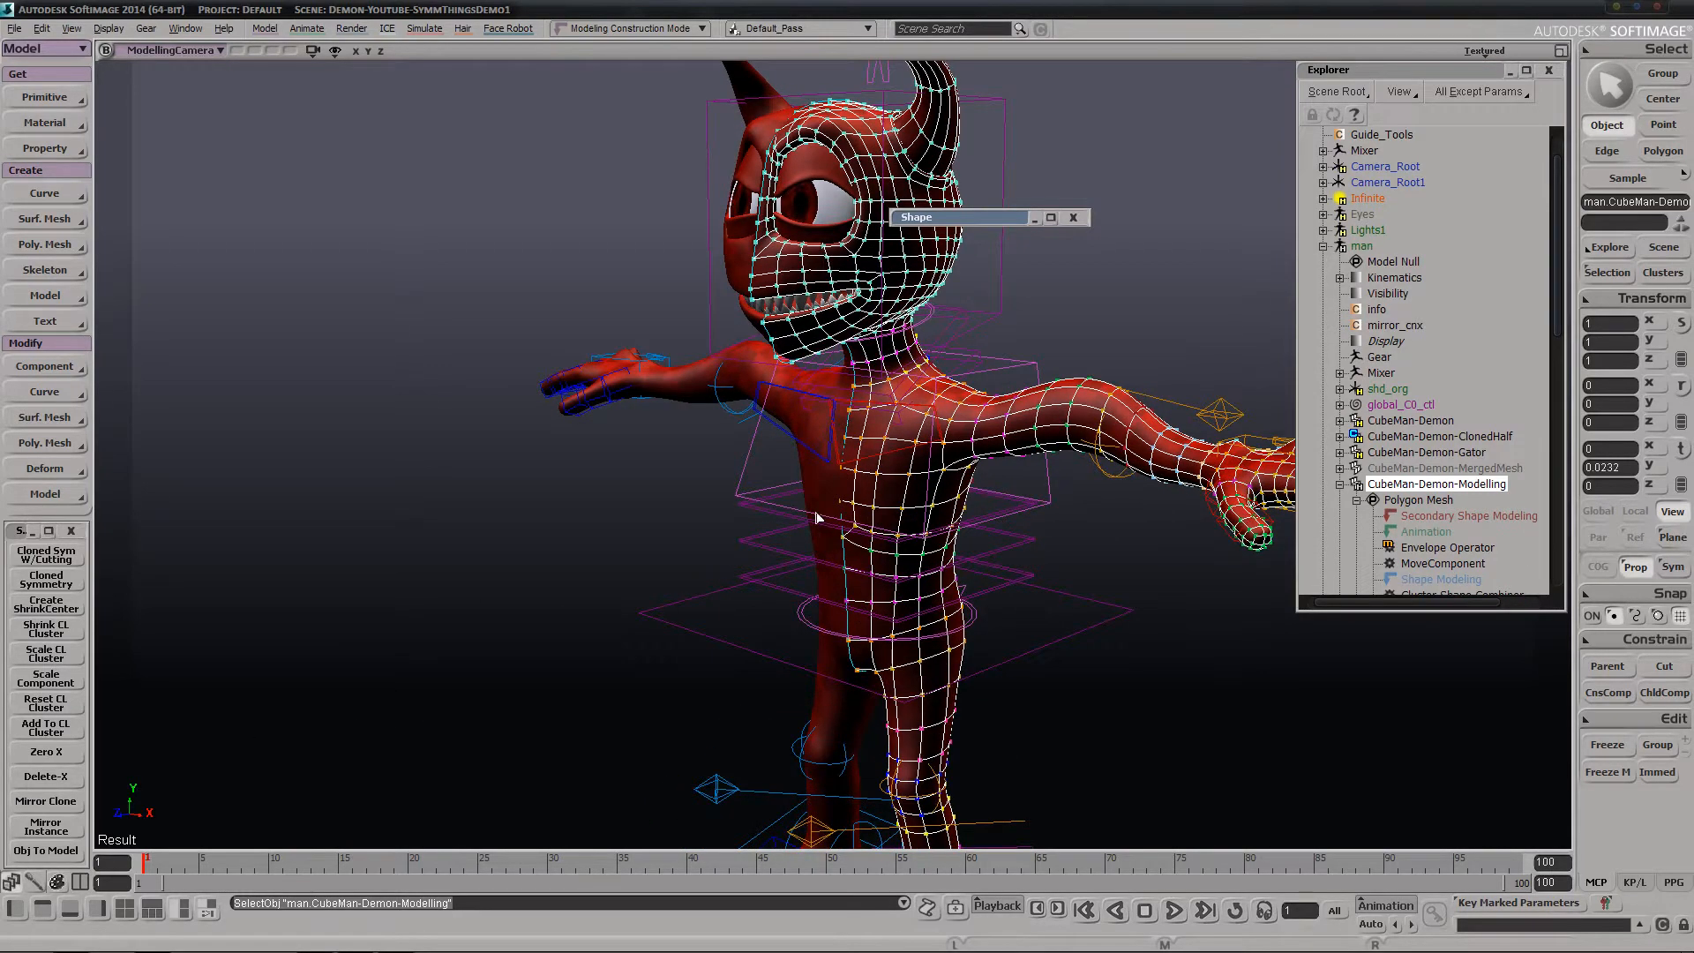
pyautogui.press('e')
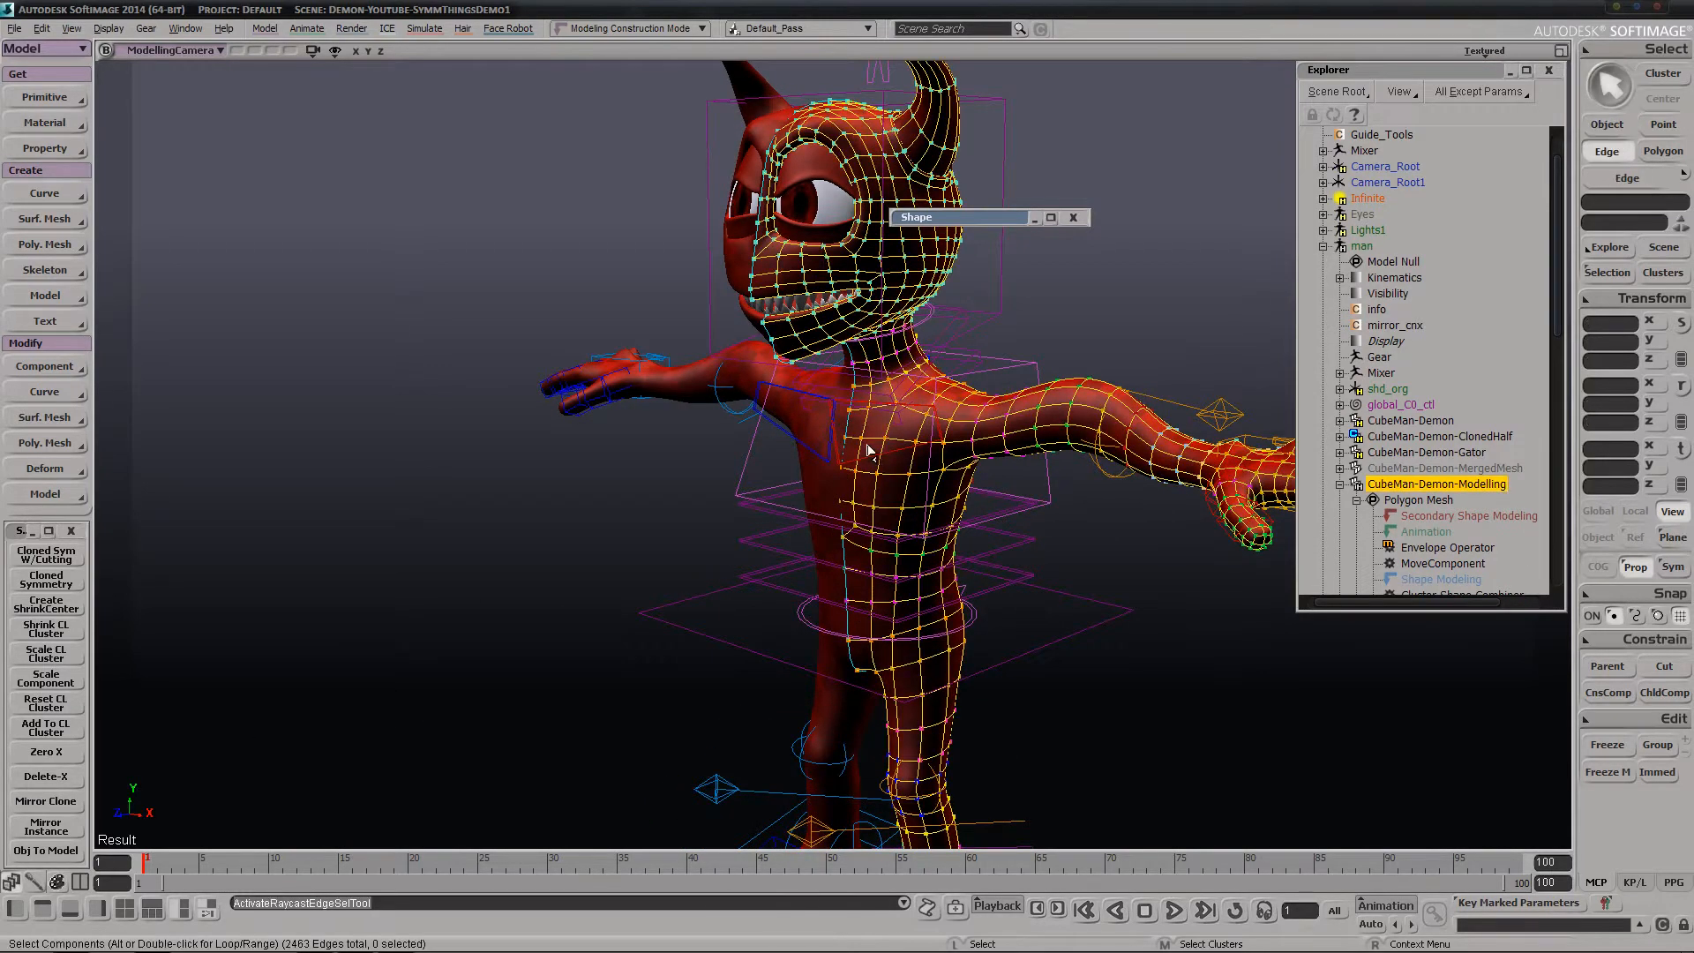
pyautogui.doubleClick(849, 457)
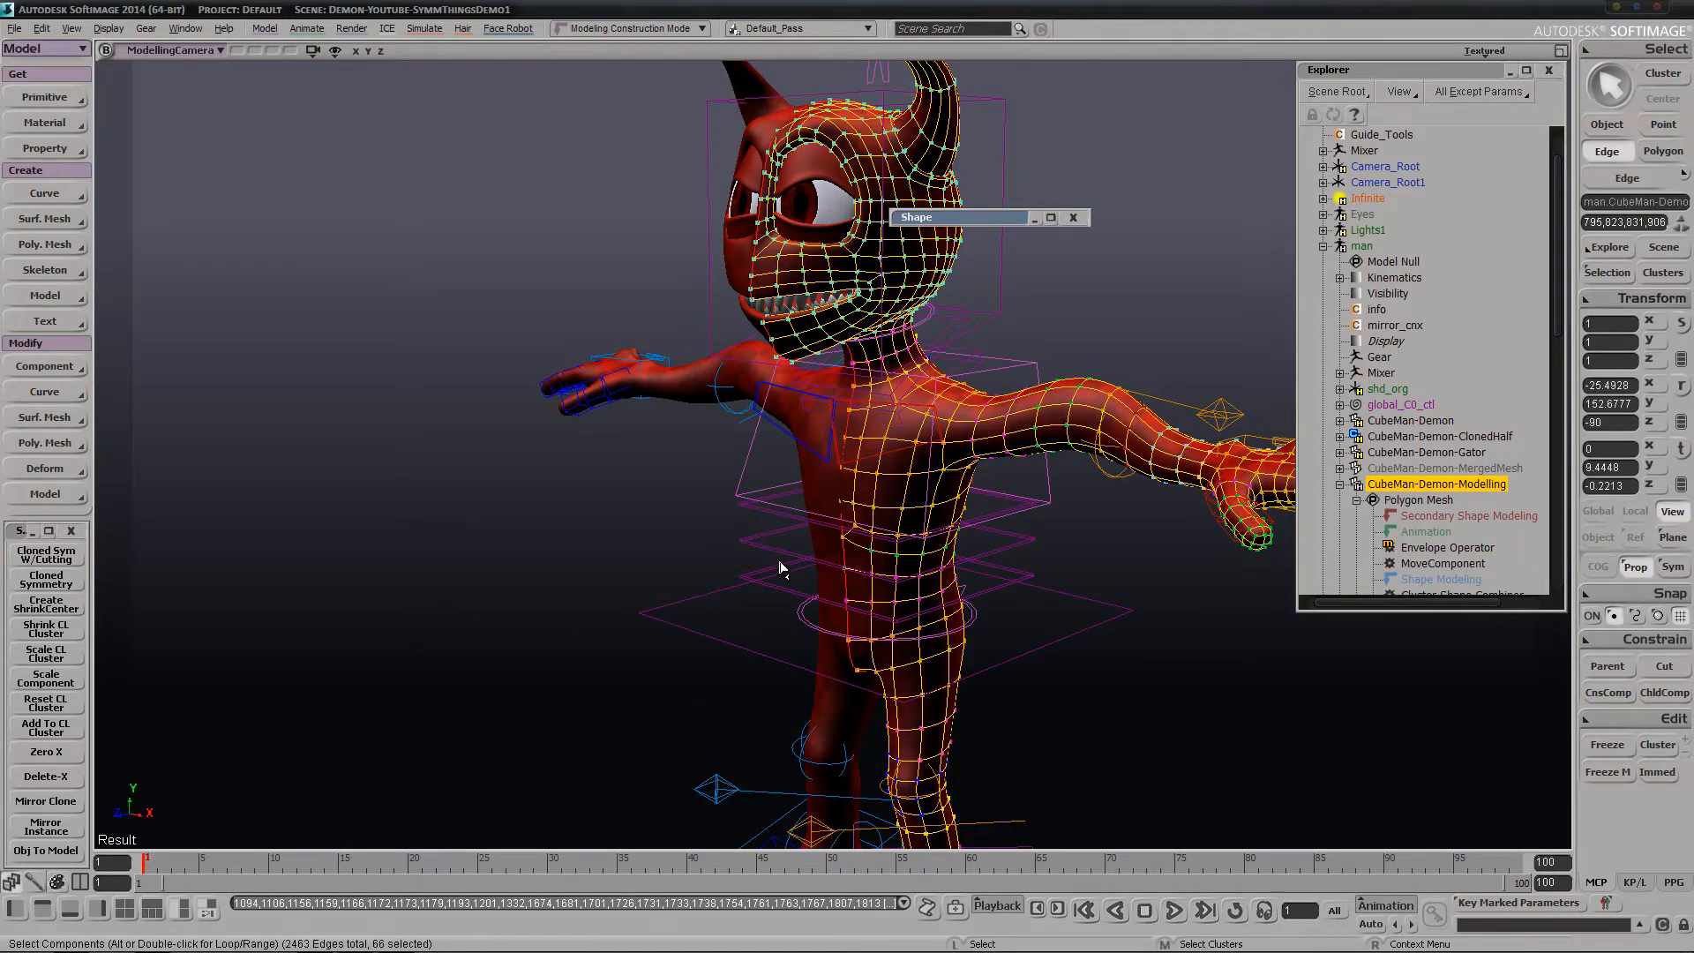
pyautogui.press('u')
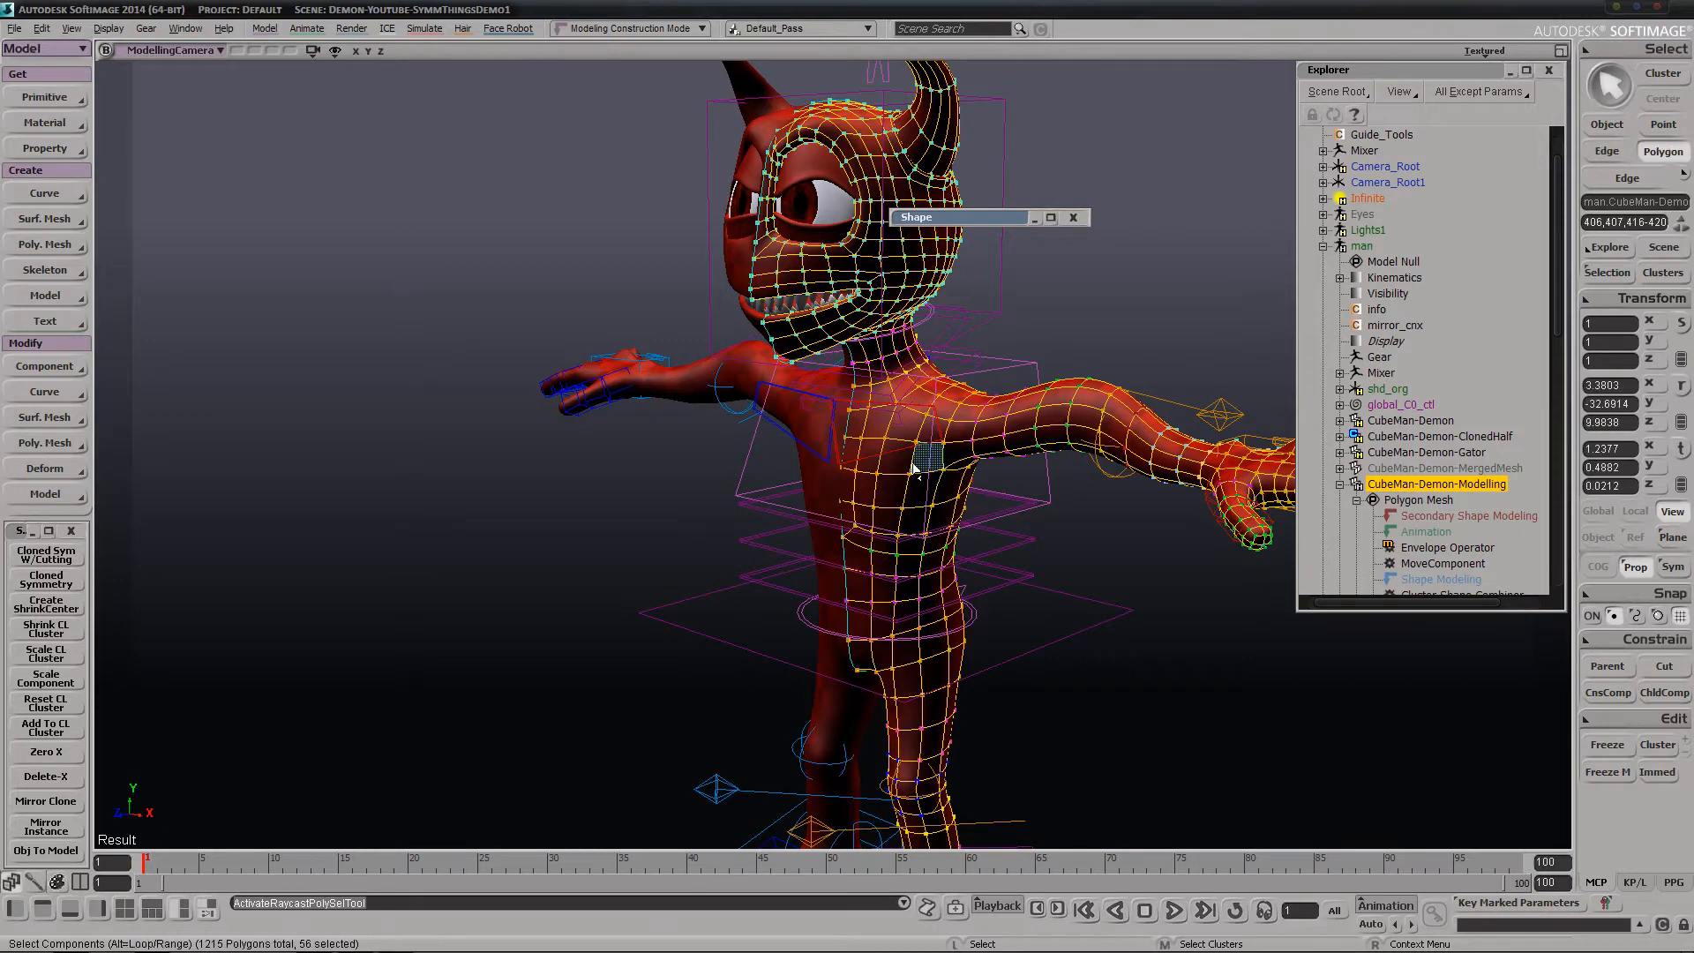
pyautogui.moveTo(926, 458)
pyautogui.mouseDown()
pyautogui.moveTo(908, 447)
pyautogui.moveTo(930, 434)
pyautogui.mouseUp()
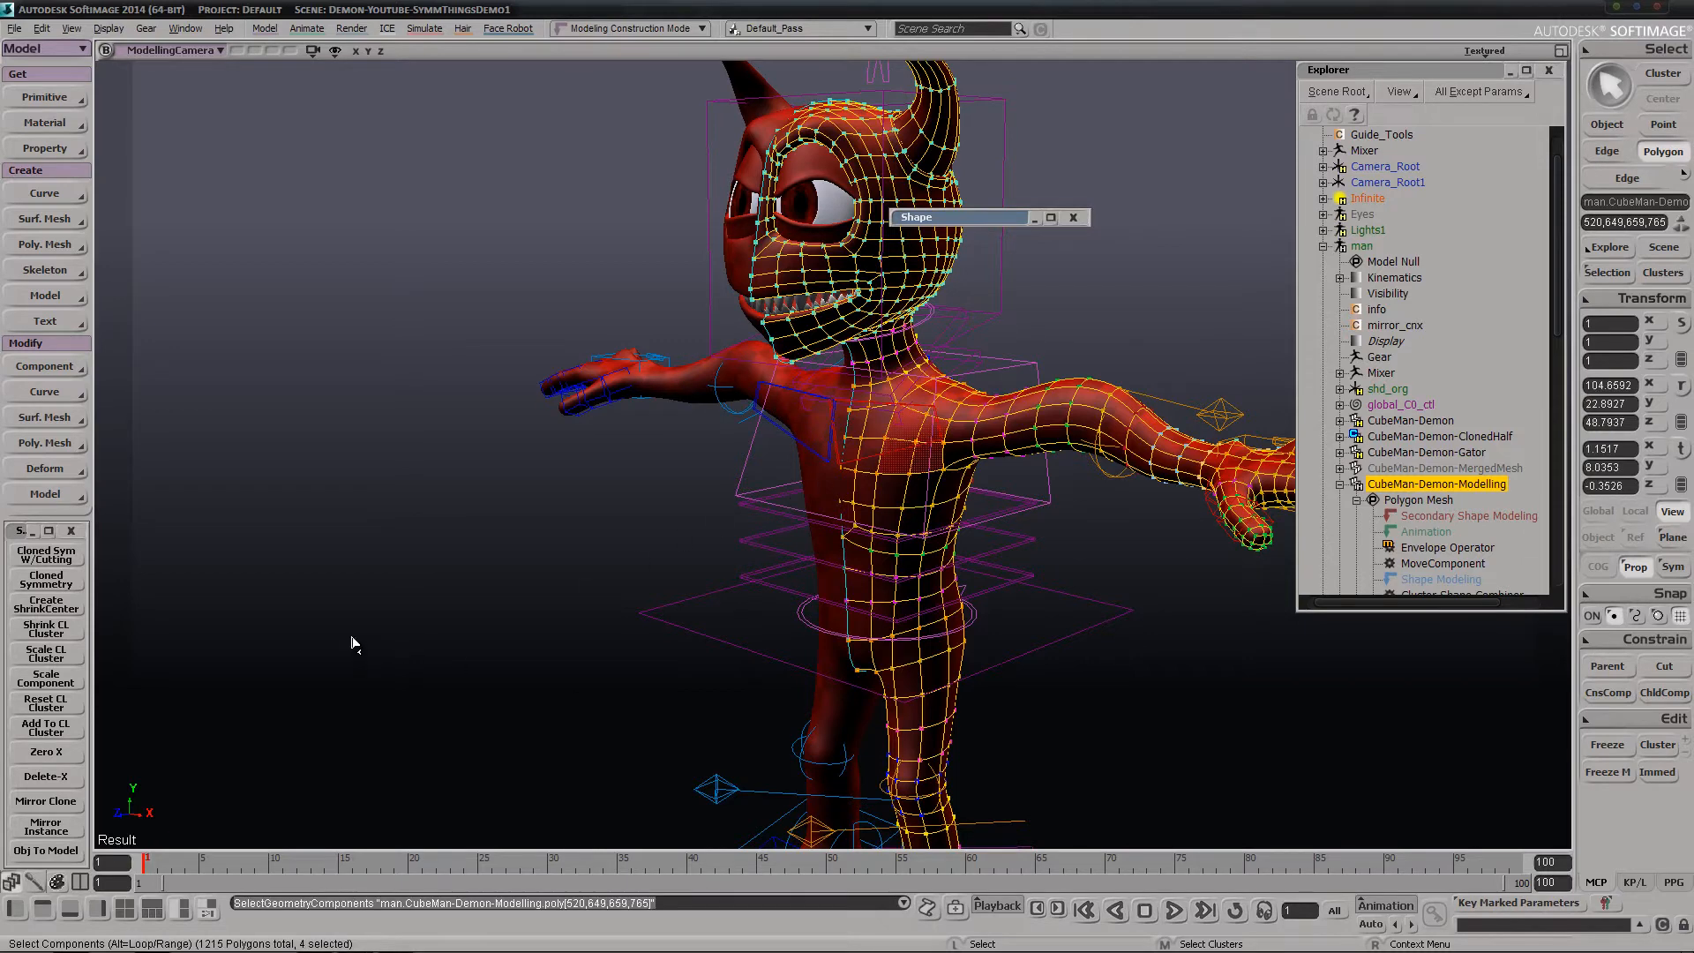
pyautogui.click(41, 687)
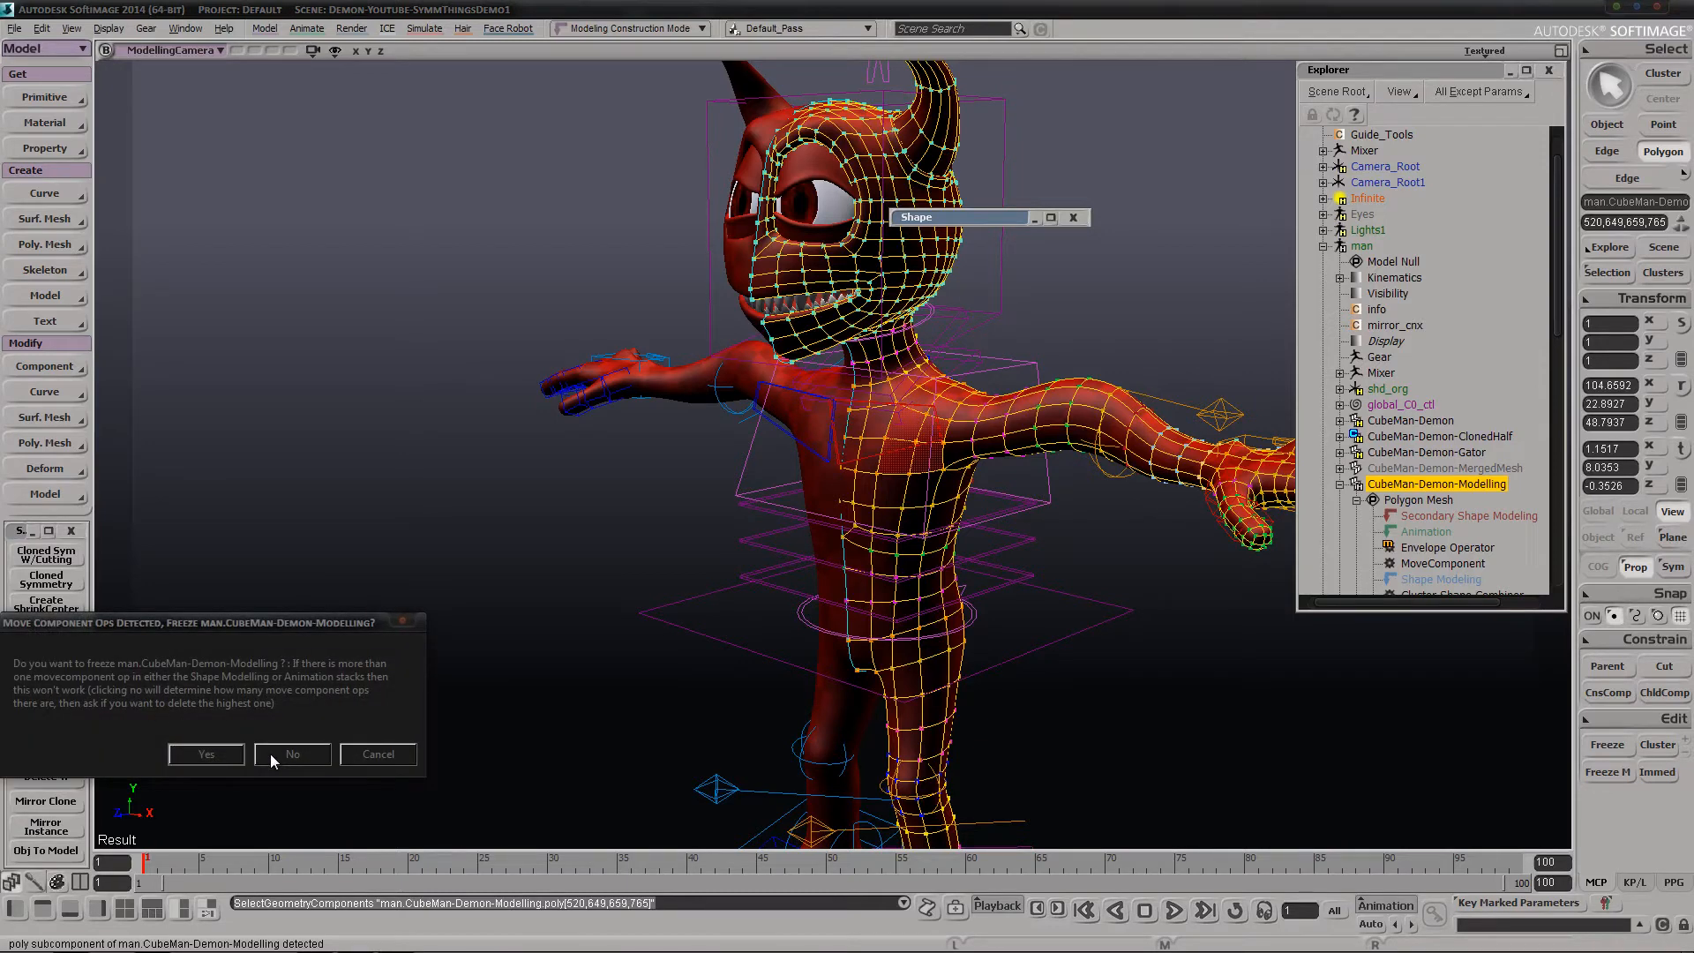
pyautogui.click(292, 753)
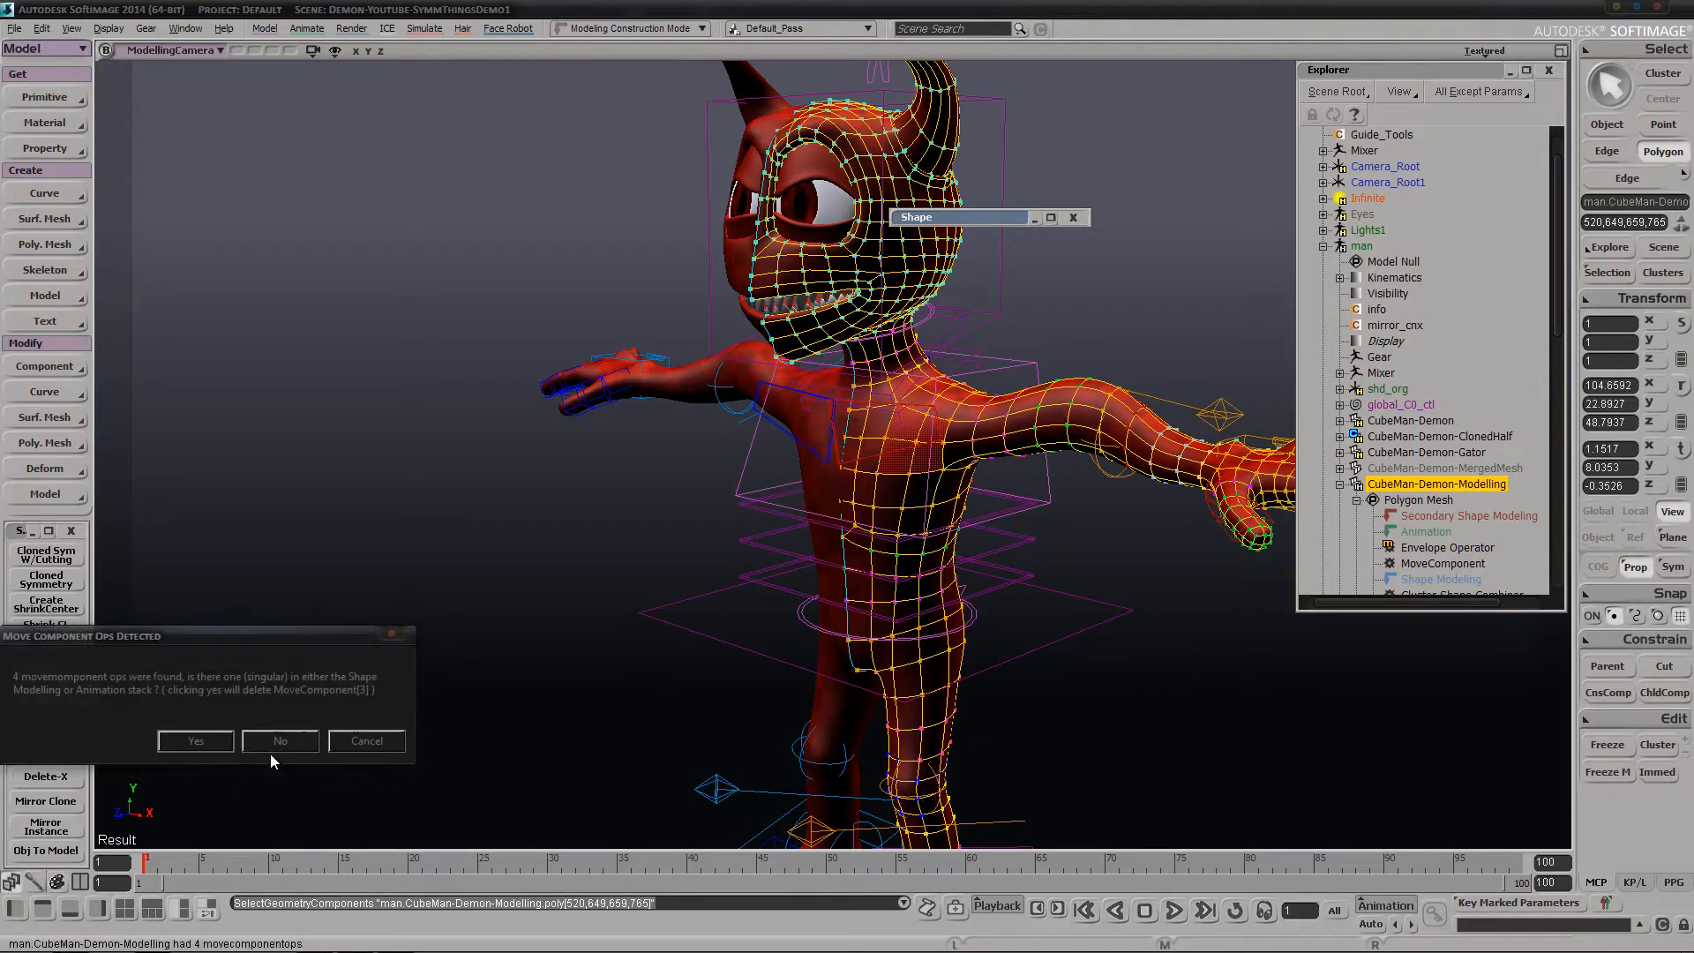
pyautogui.click(195, 741)
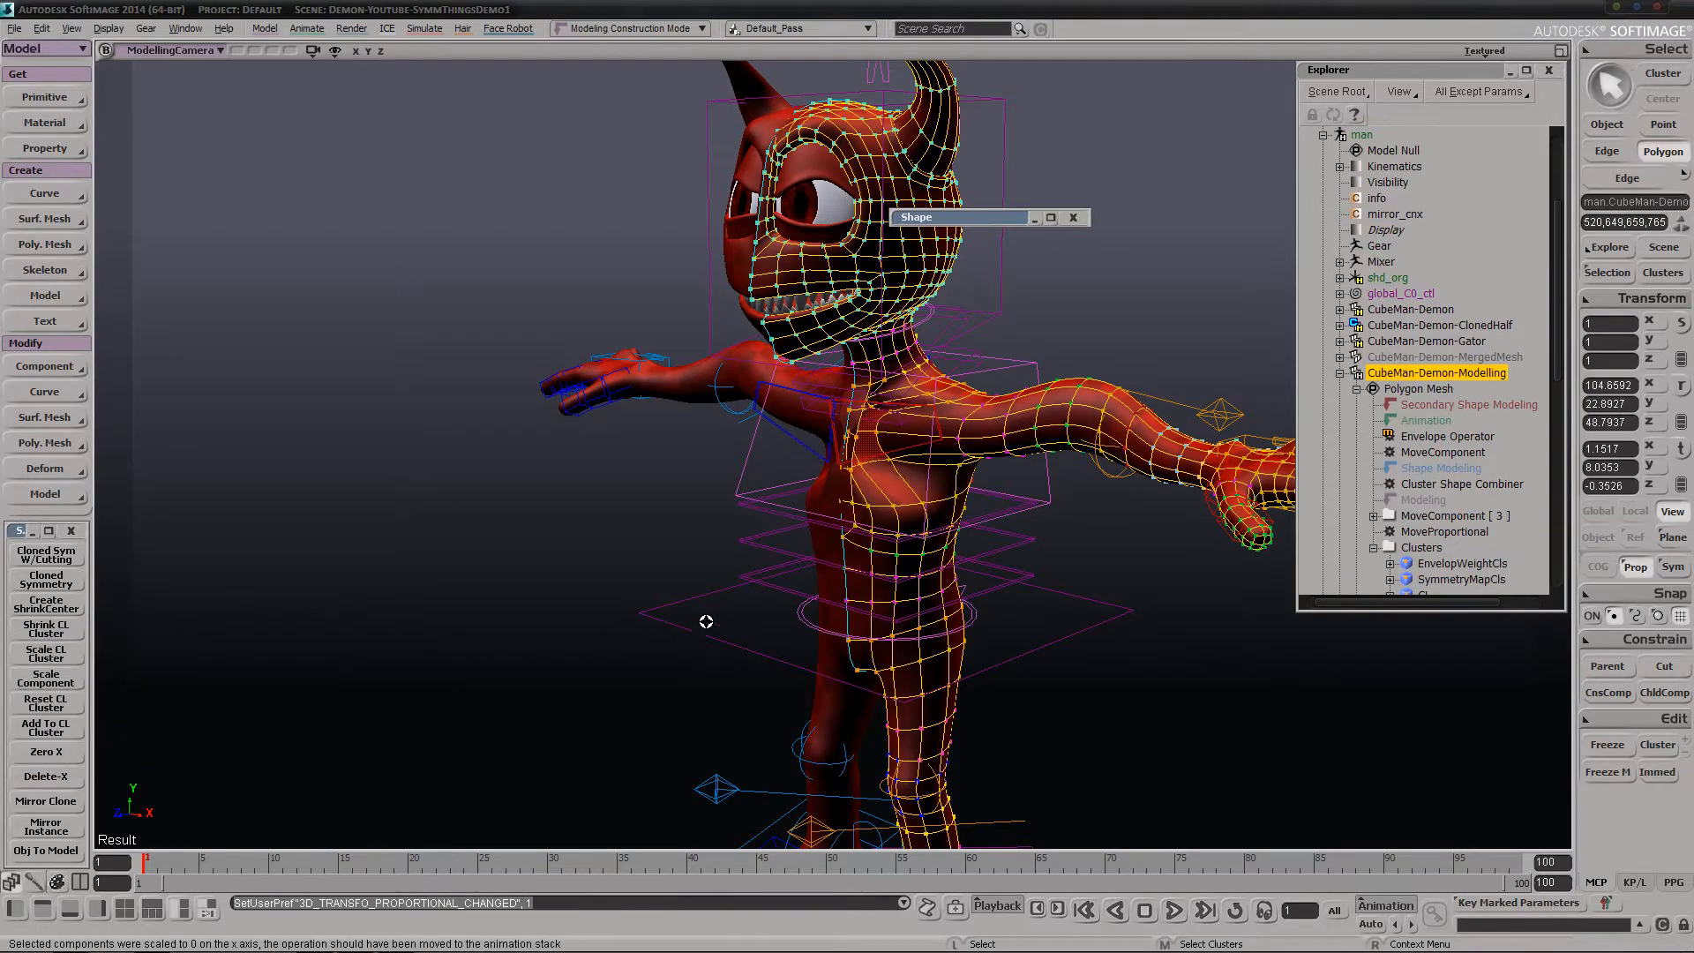
# Examine the scaled chest polygons and their cloned counterpart from the side and the front
pyautogui.press('s')
pyautogui.moveTo(706, 621); pyautogui.dragTo(685, 620, button='right')
pyautogui.moveTo(784, 491); pyautogui.dragTo(704, 526, button='middle')
pyautogui.moveTo(704, 526); pyautogui.dragTo(720, 585)
pyautogui.moveTo(878, 606); pyautogui.dragTo(786, 626, button='middle')
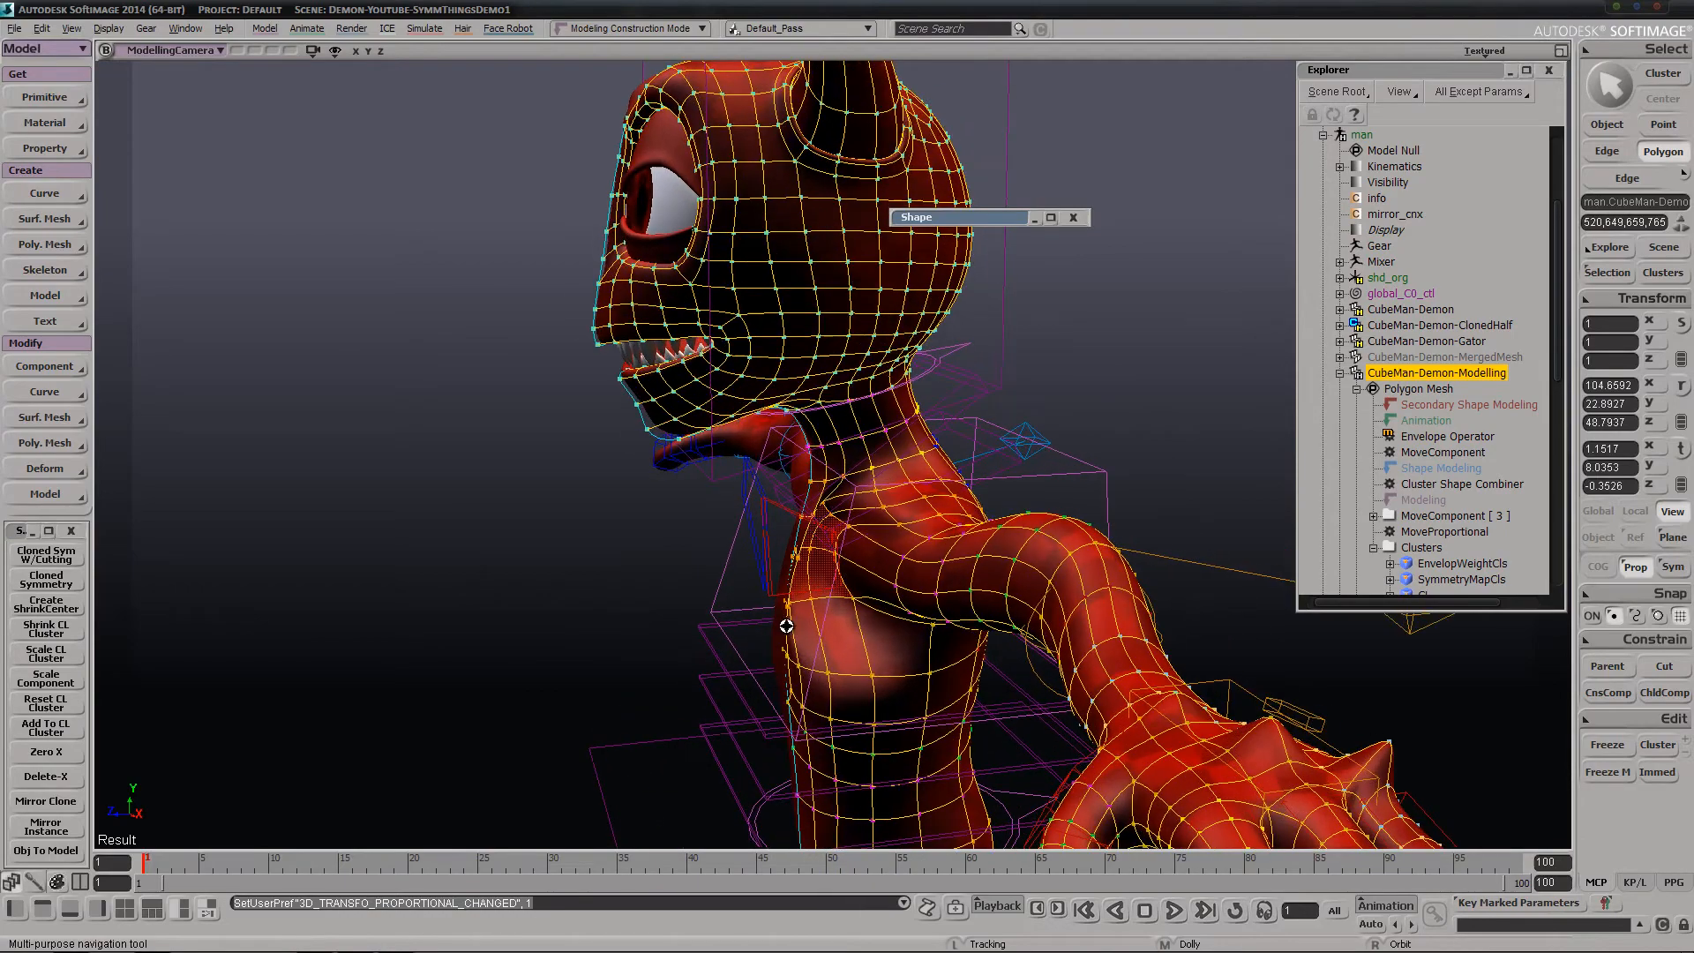
pyautogui.moveTo(830, 562); pyautogui.dragTo(1032, 557, button='right')
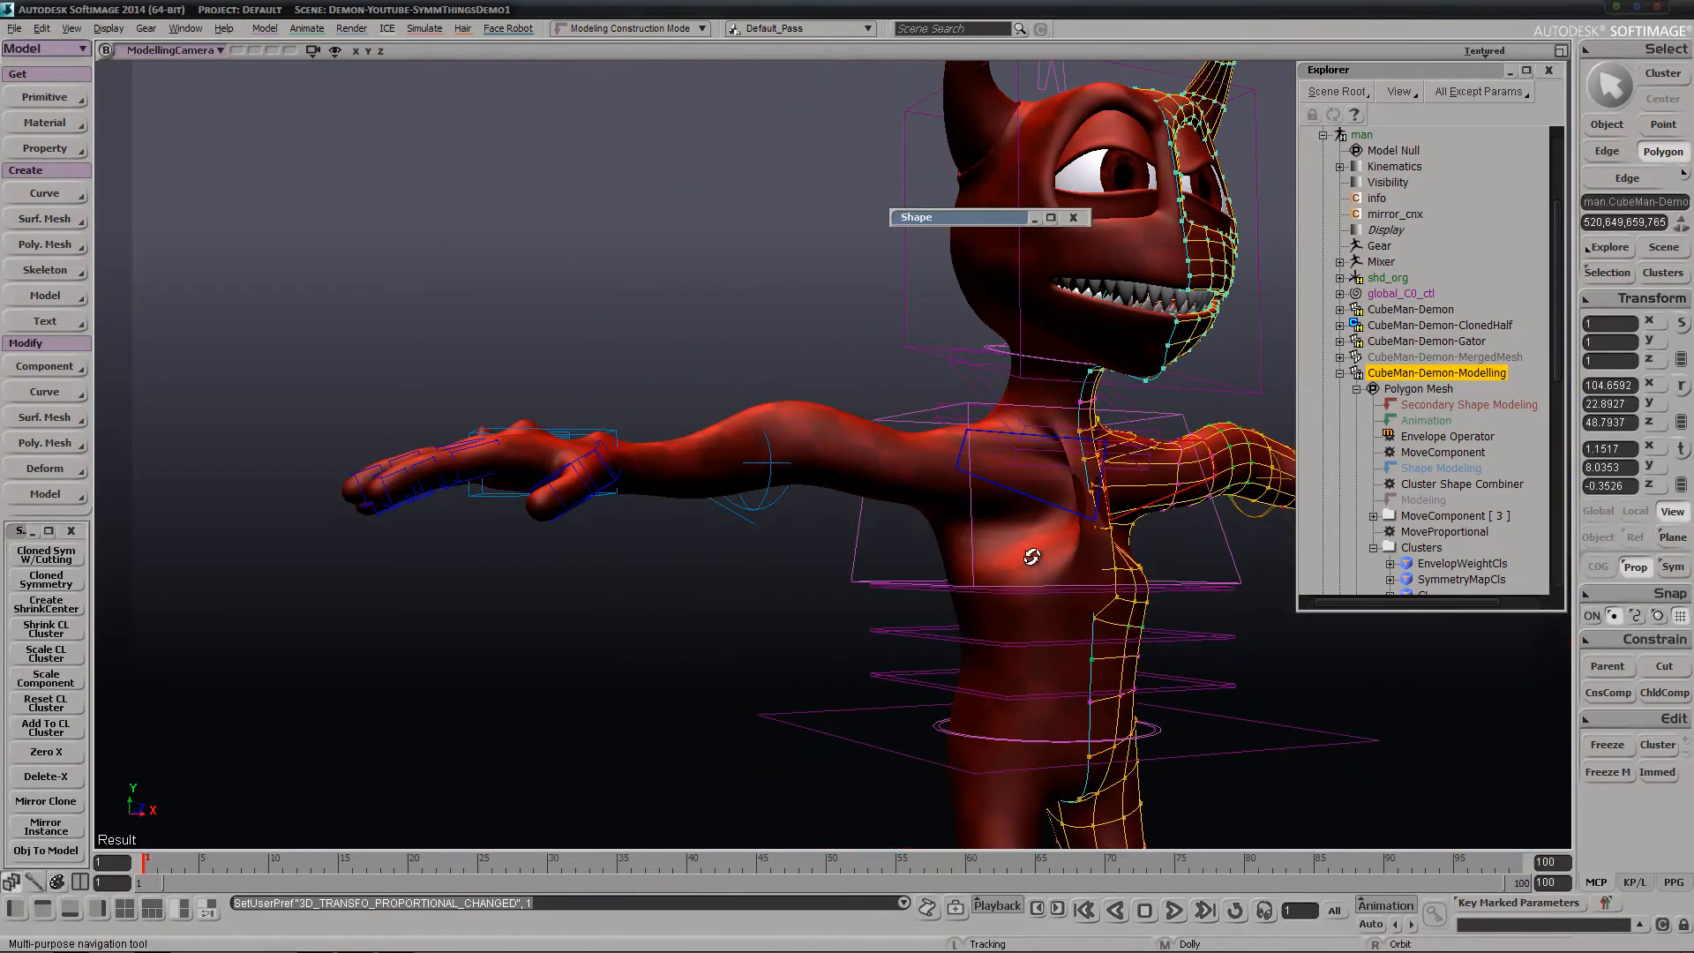
pyautogui.press('s')
pyautogui.moveTo(870, 635); pyautogui.dragTo(999, 434, button='middle')
pyautogui.moveTo(843, 673); pyautogui.dragTo(772, 625)
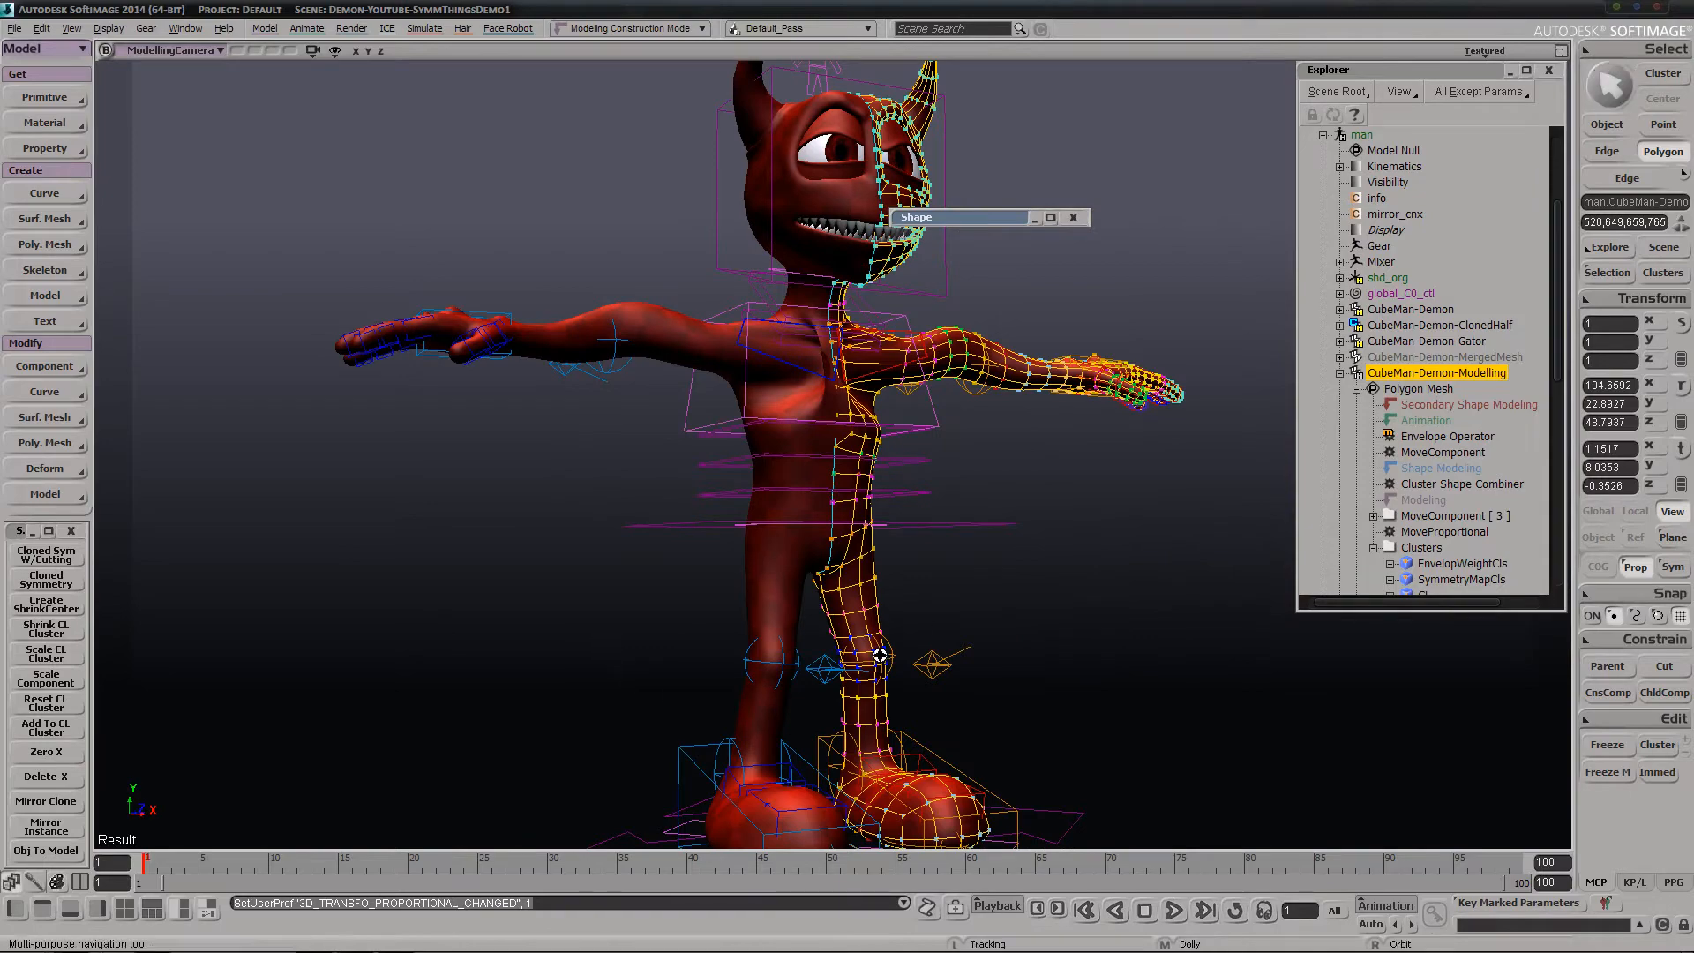
pyautogui.moveTo(610, 653); pyautogui.dragTo(845, 651, button='right')
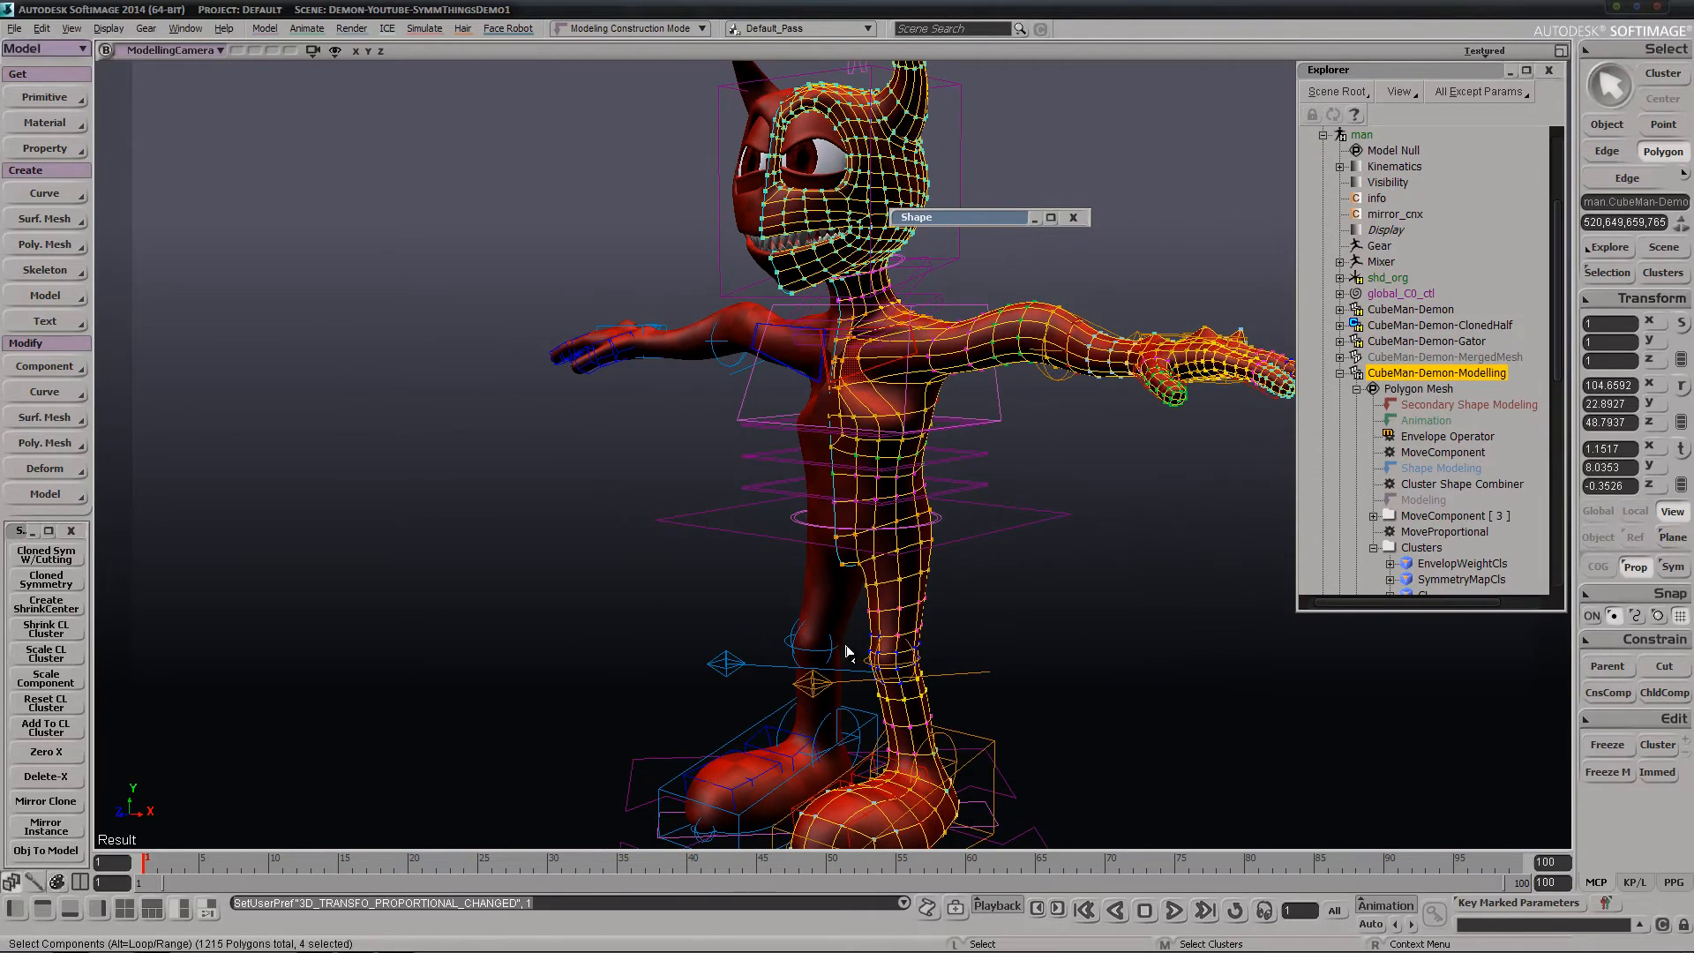
# Start a new scene and create a polygon mesh sphere in it
pyautogui.click(14, 29)
pyautogui.click(35, 46)
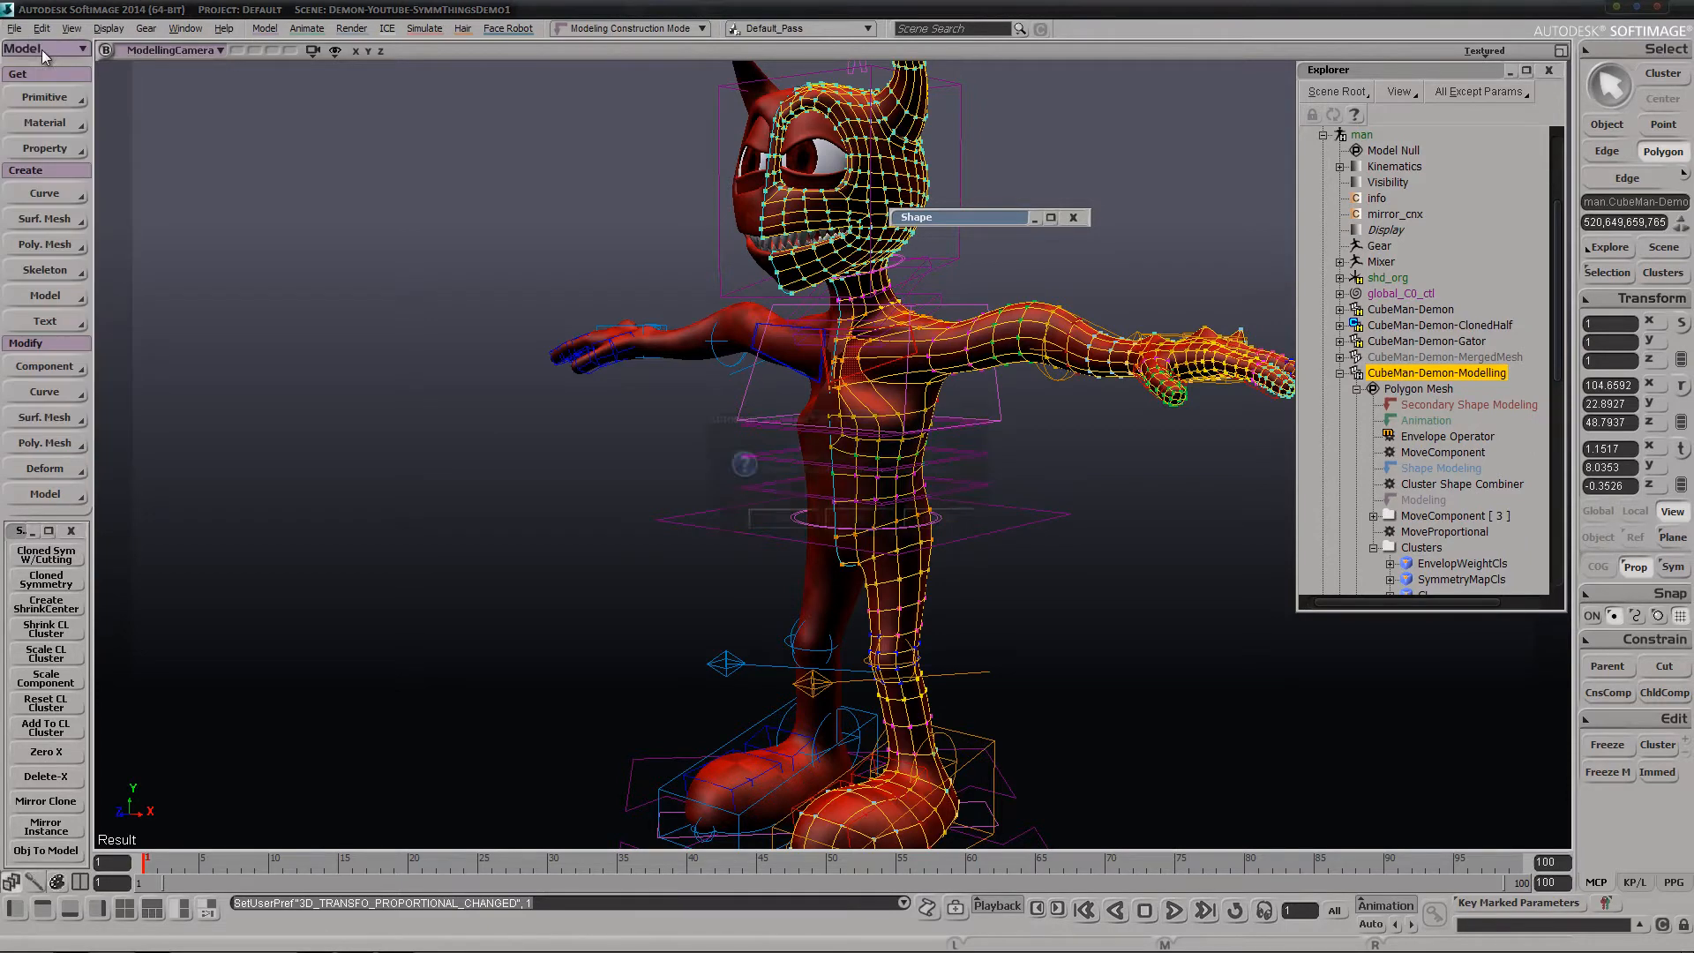
pyautogui.click(875, 531)
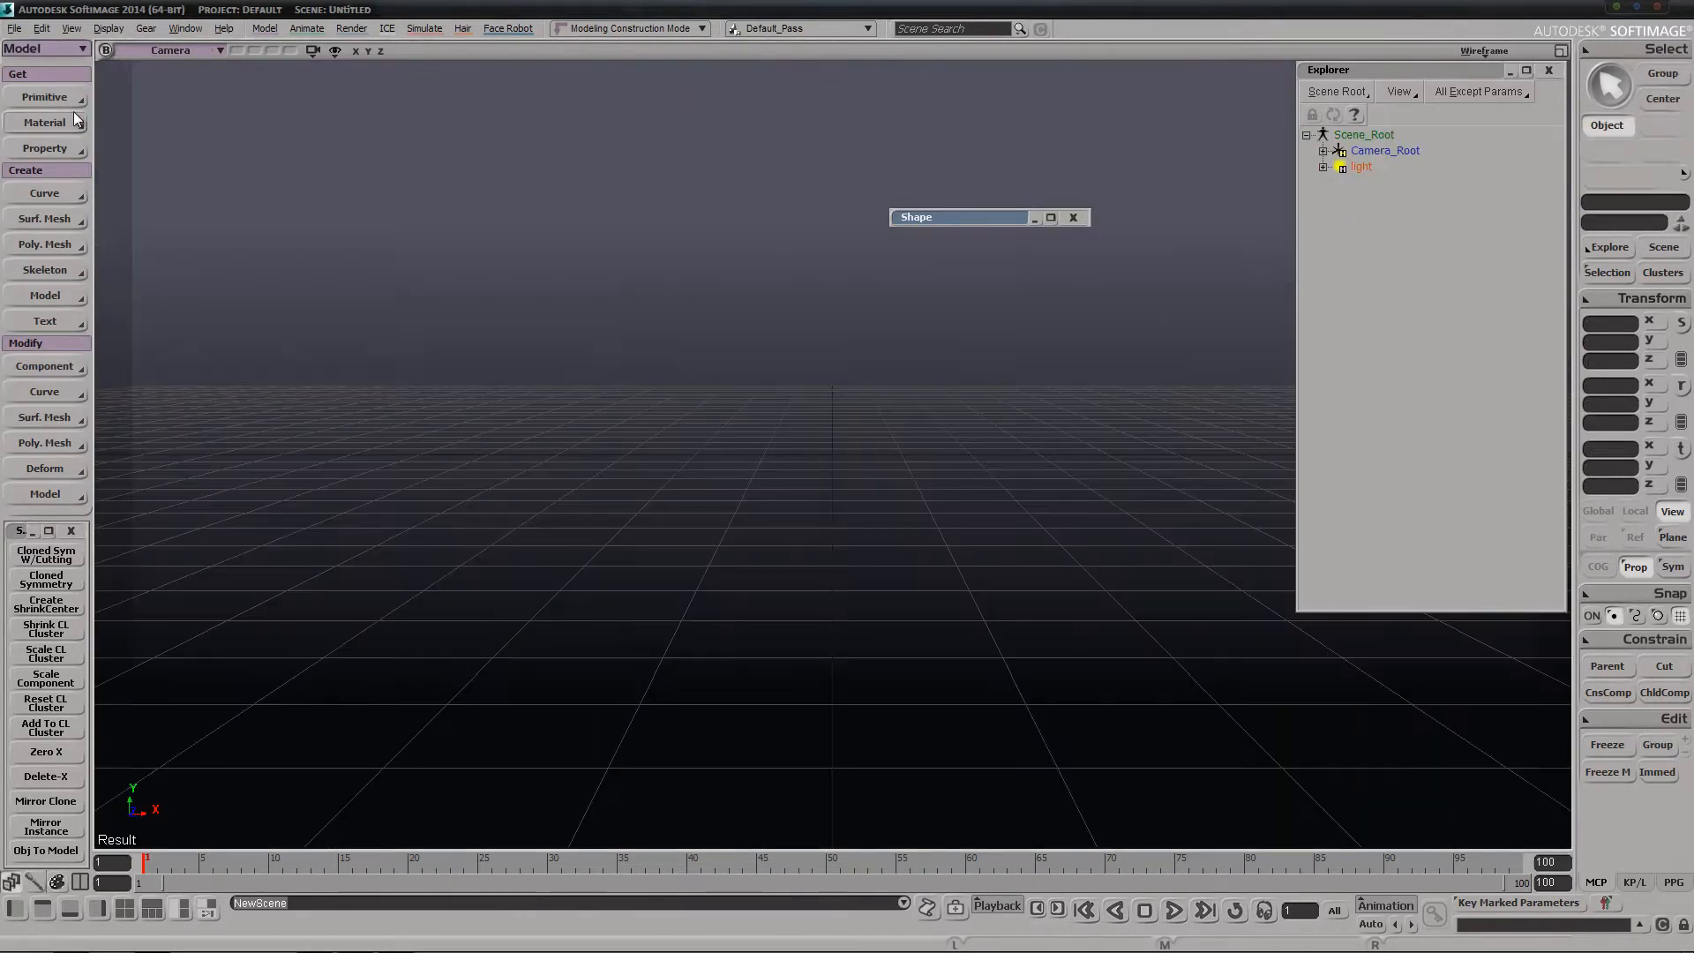
pyautogui.click(72, 99)
pyautogui.moveTo(204, 128)
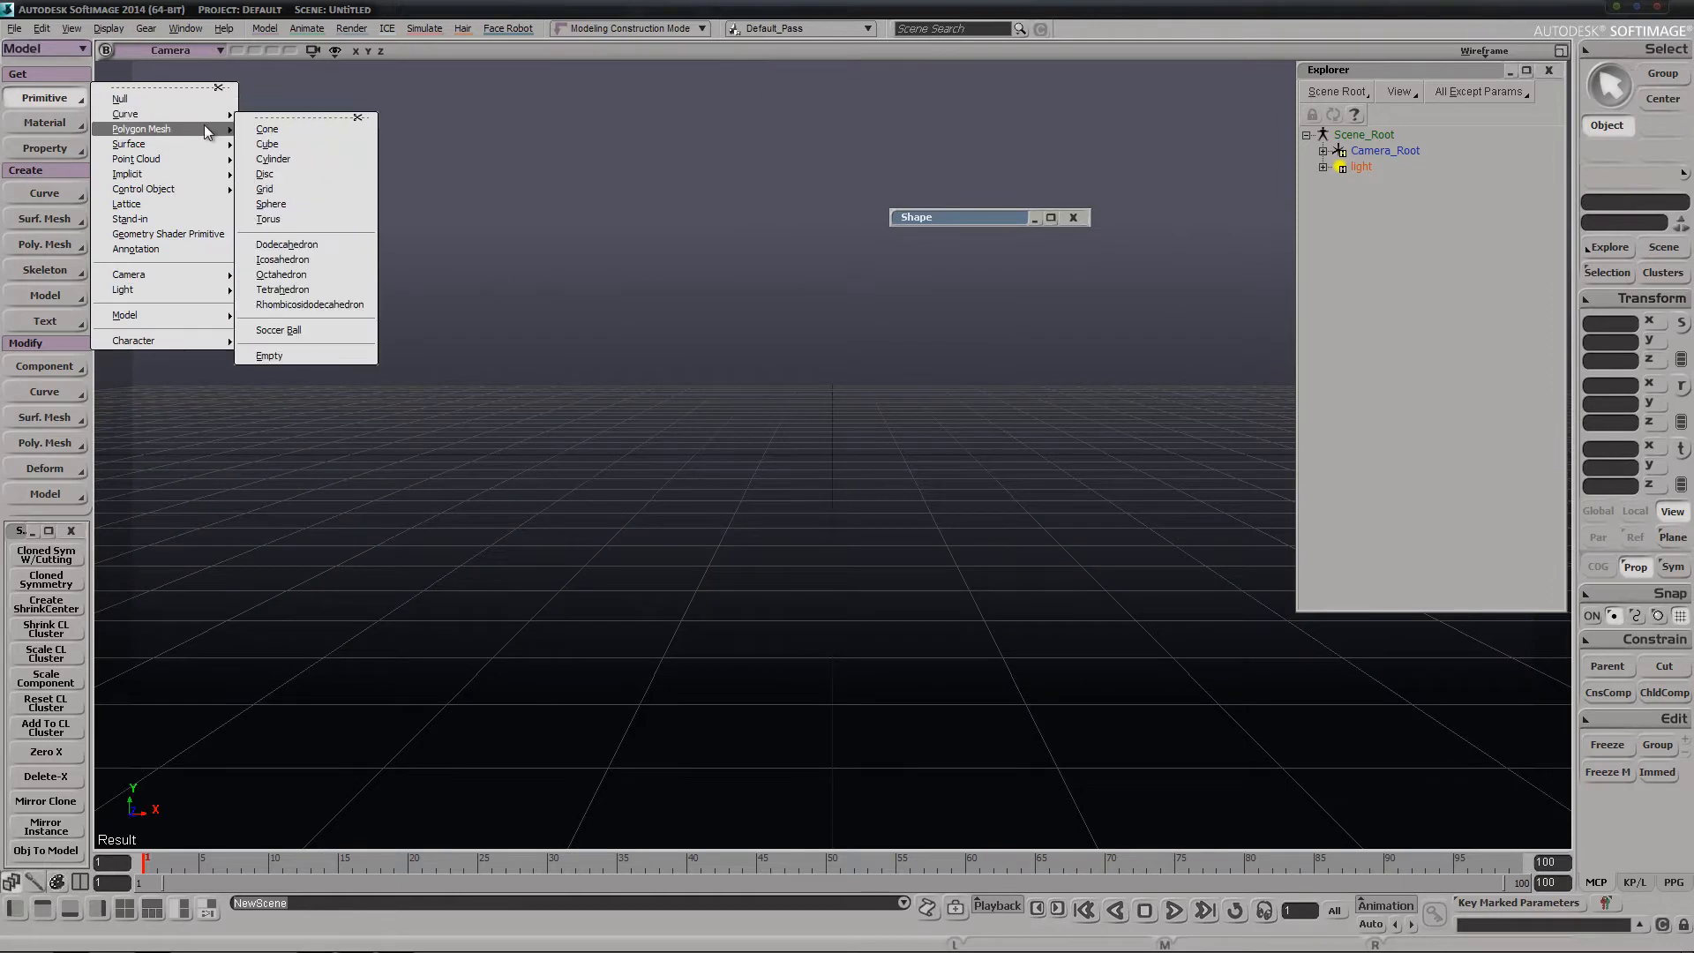
pyautogui.click(286, 203)
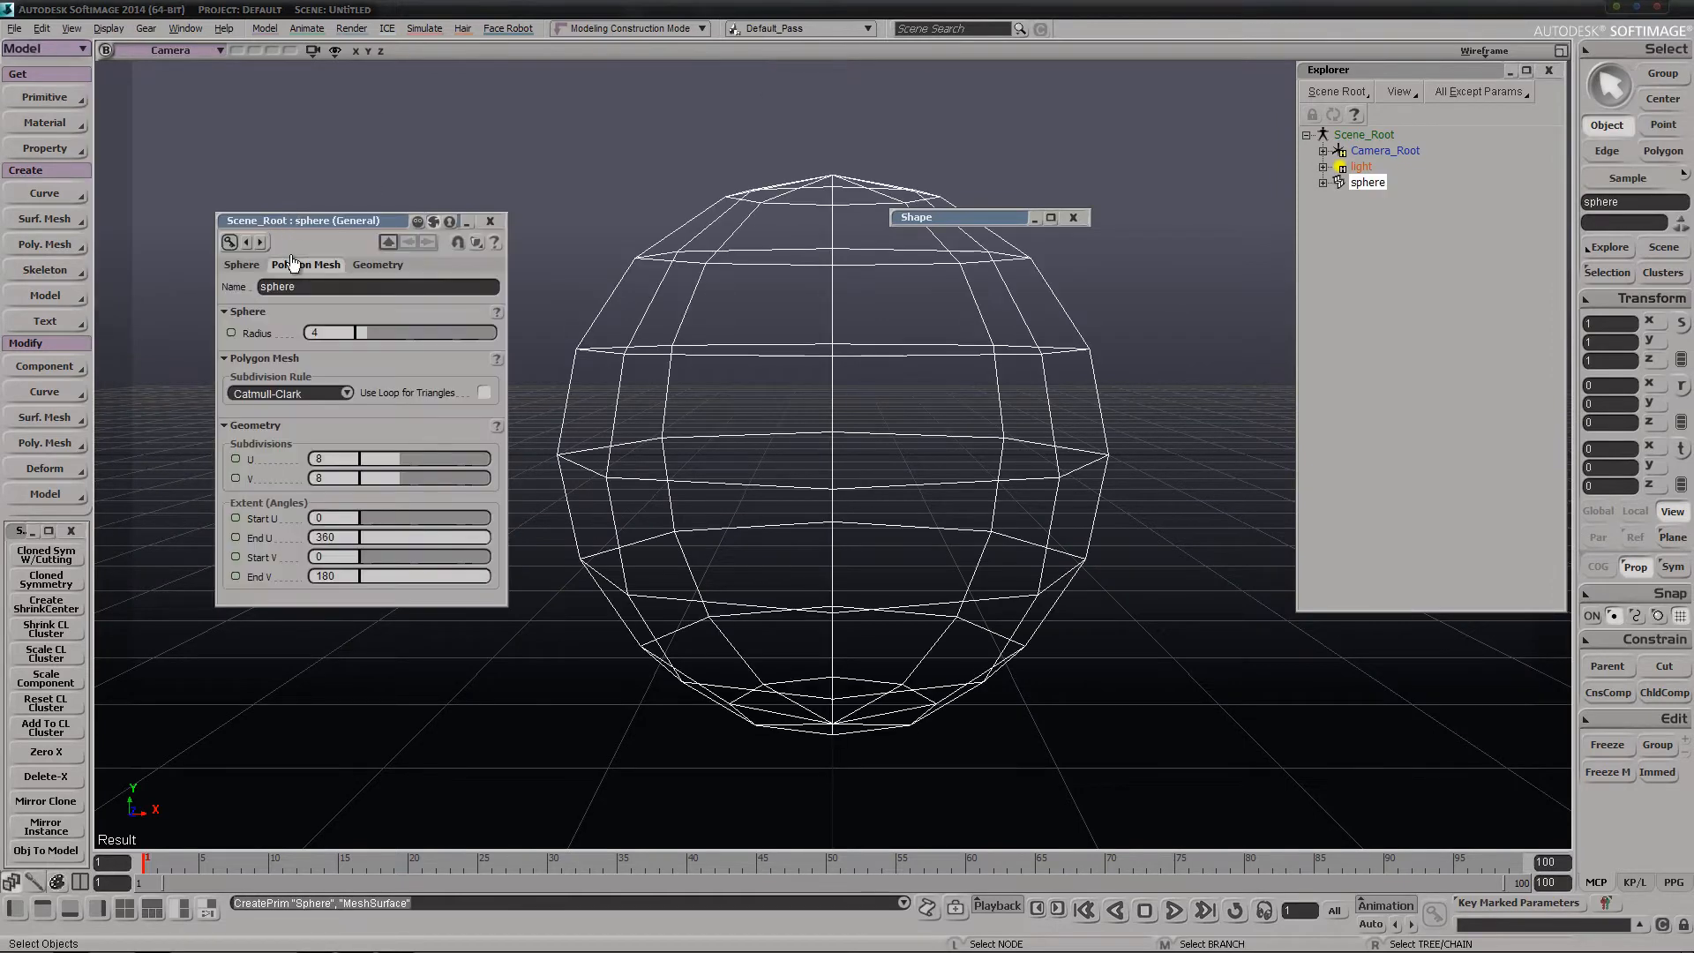
pyautogui.click(491, 221)
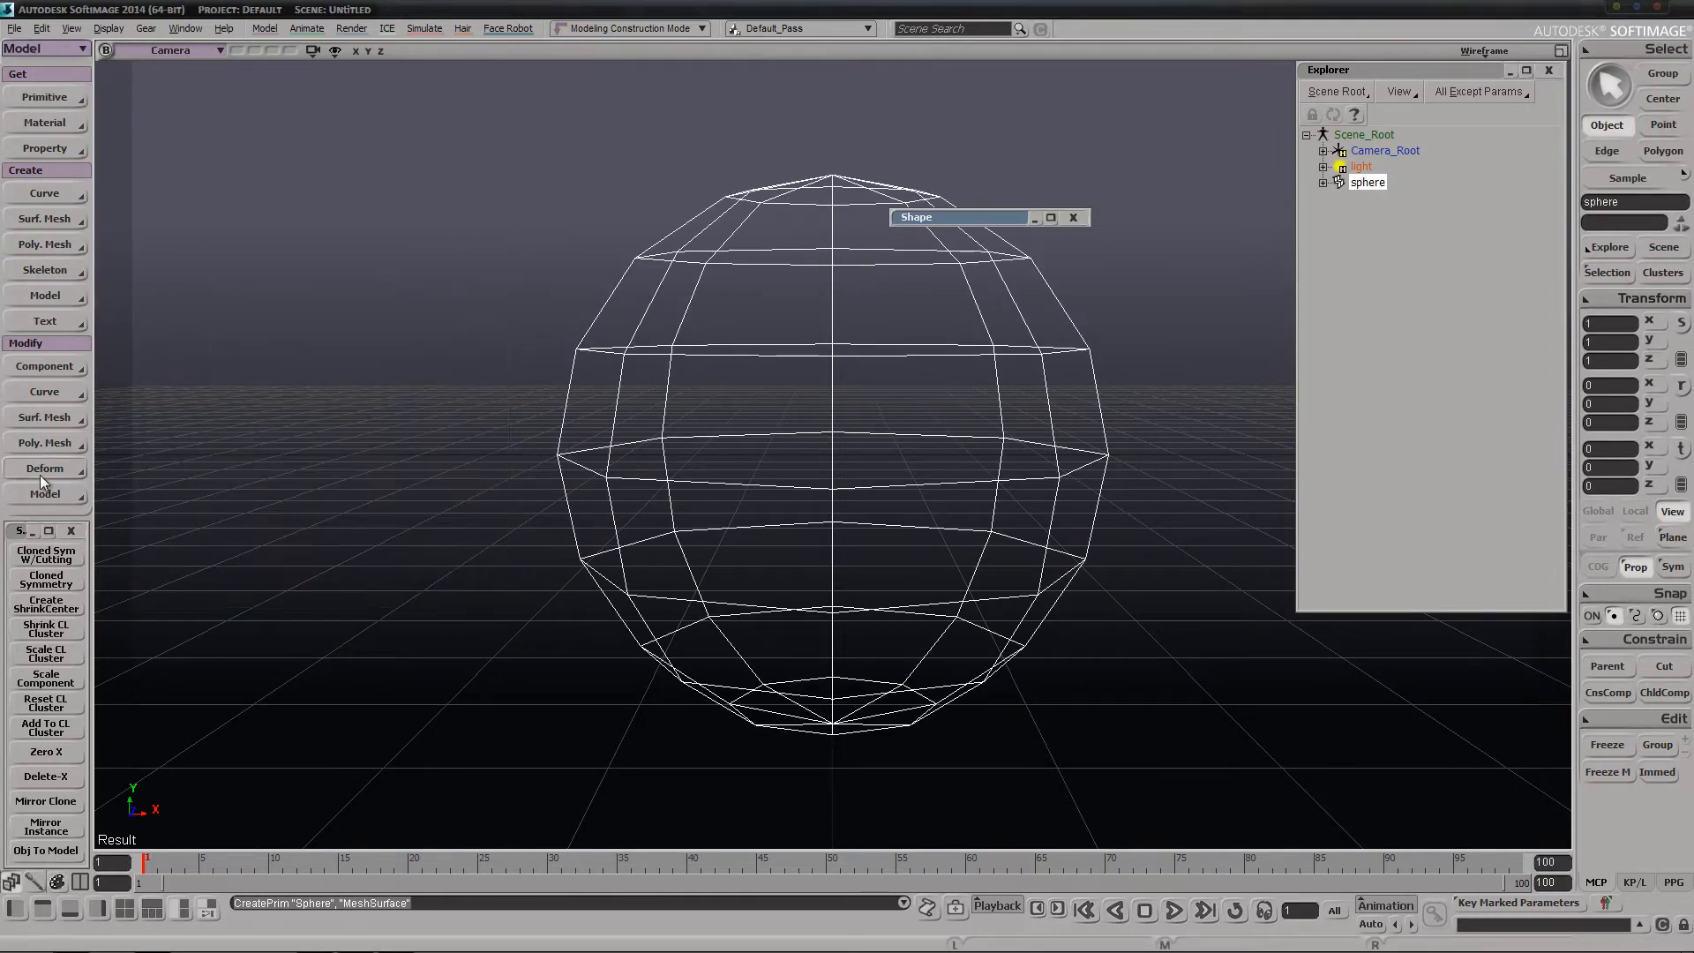
# Run Cloned Sym W/Cutting on the sphere and switch the camera view to Shaded display
pyautogui.click(56, 554)
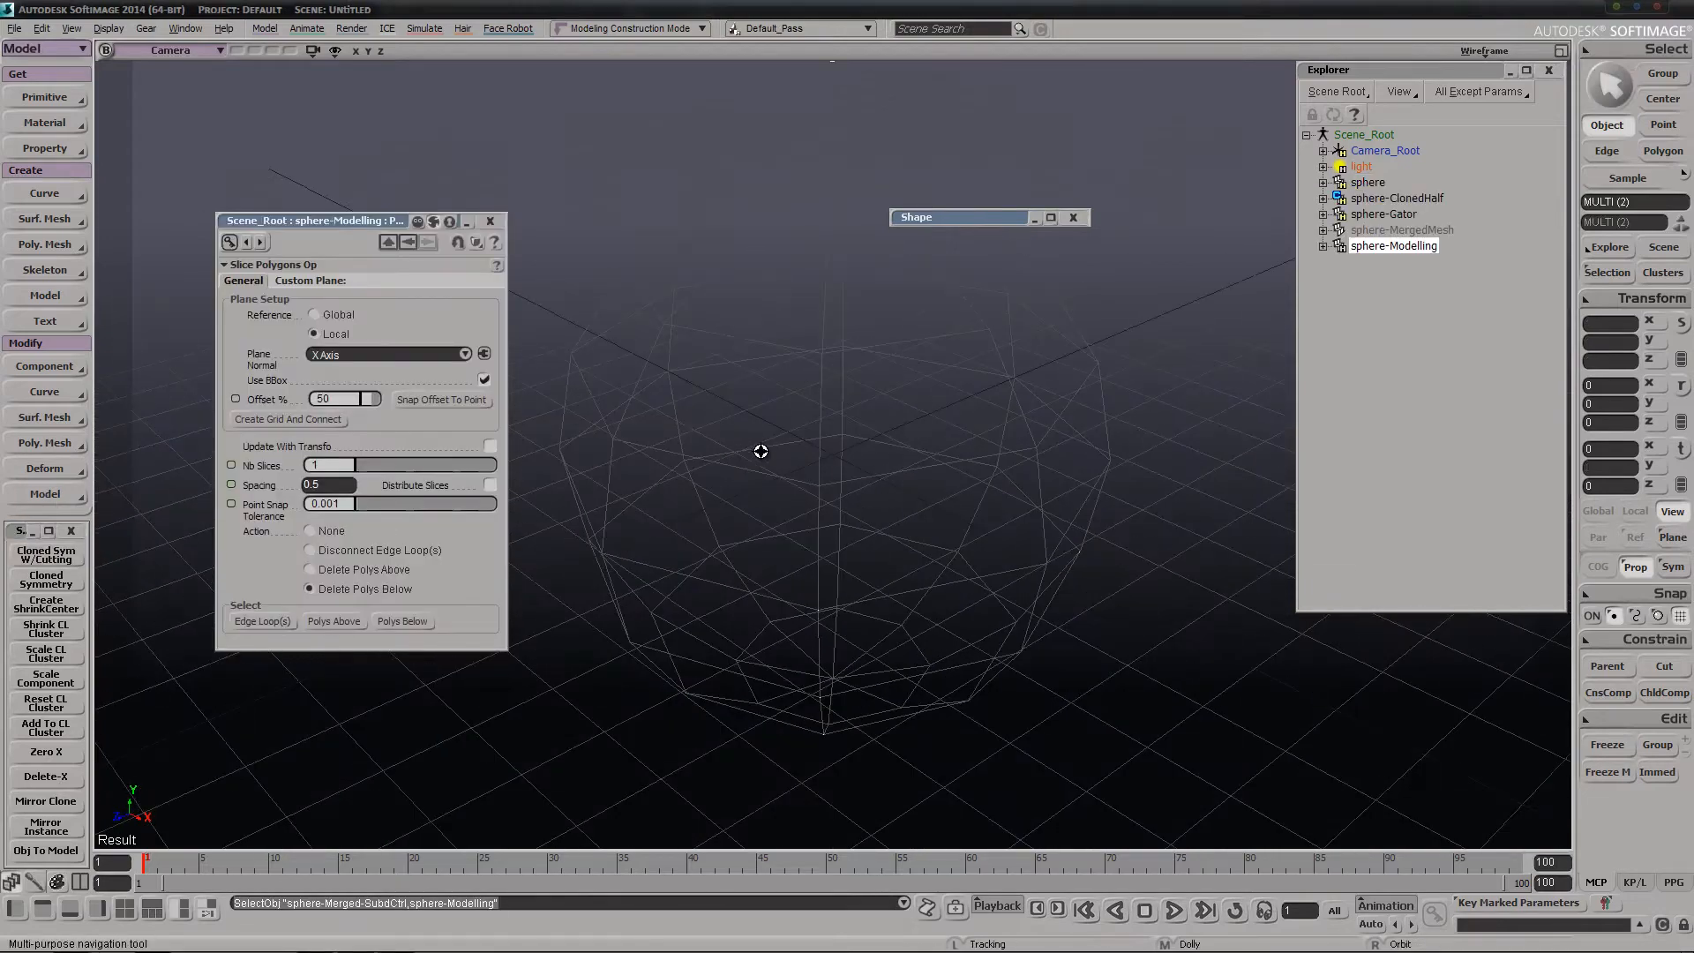
pyautogui.moveTo(761, 451); pyautogui.dragTo(834, 424, button='middle')
pyautogui.middleClick(1485, 50)
pyautogui.click(1485, 50)
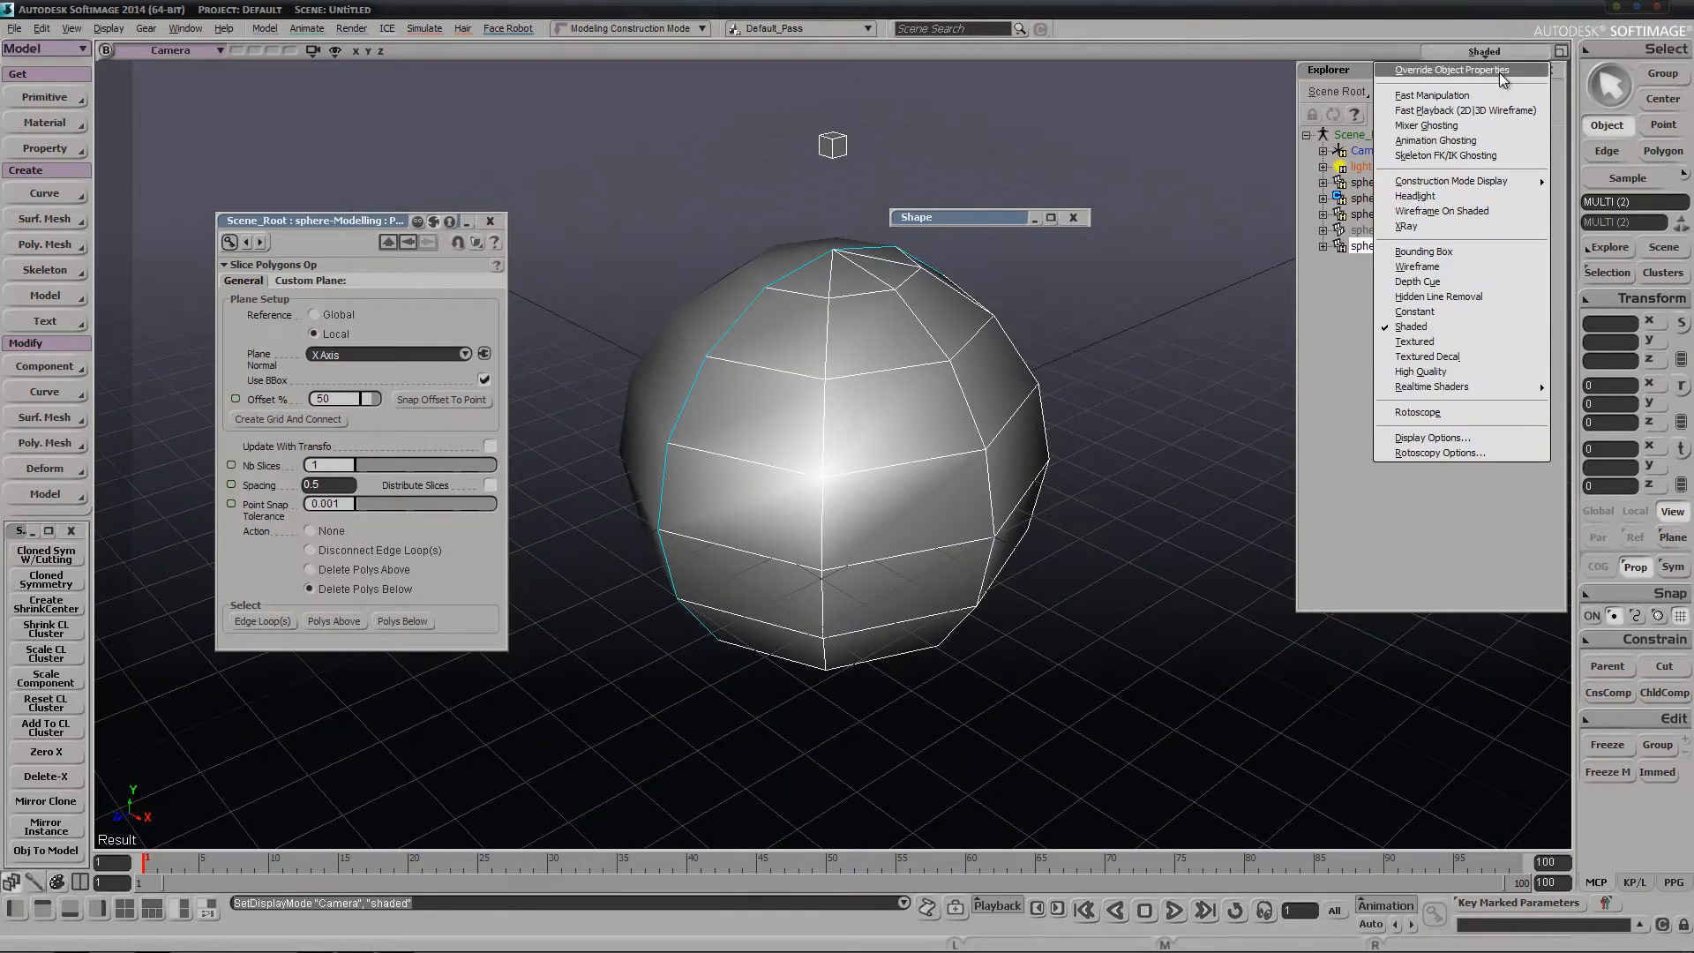
pyautogui.click(1500, 73)
pyautogui.click(1493, 53)
pyautogui.click(1496, 70)
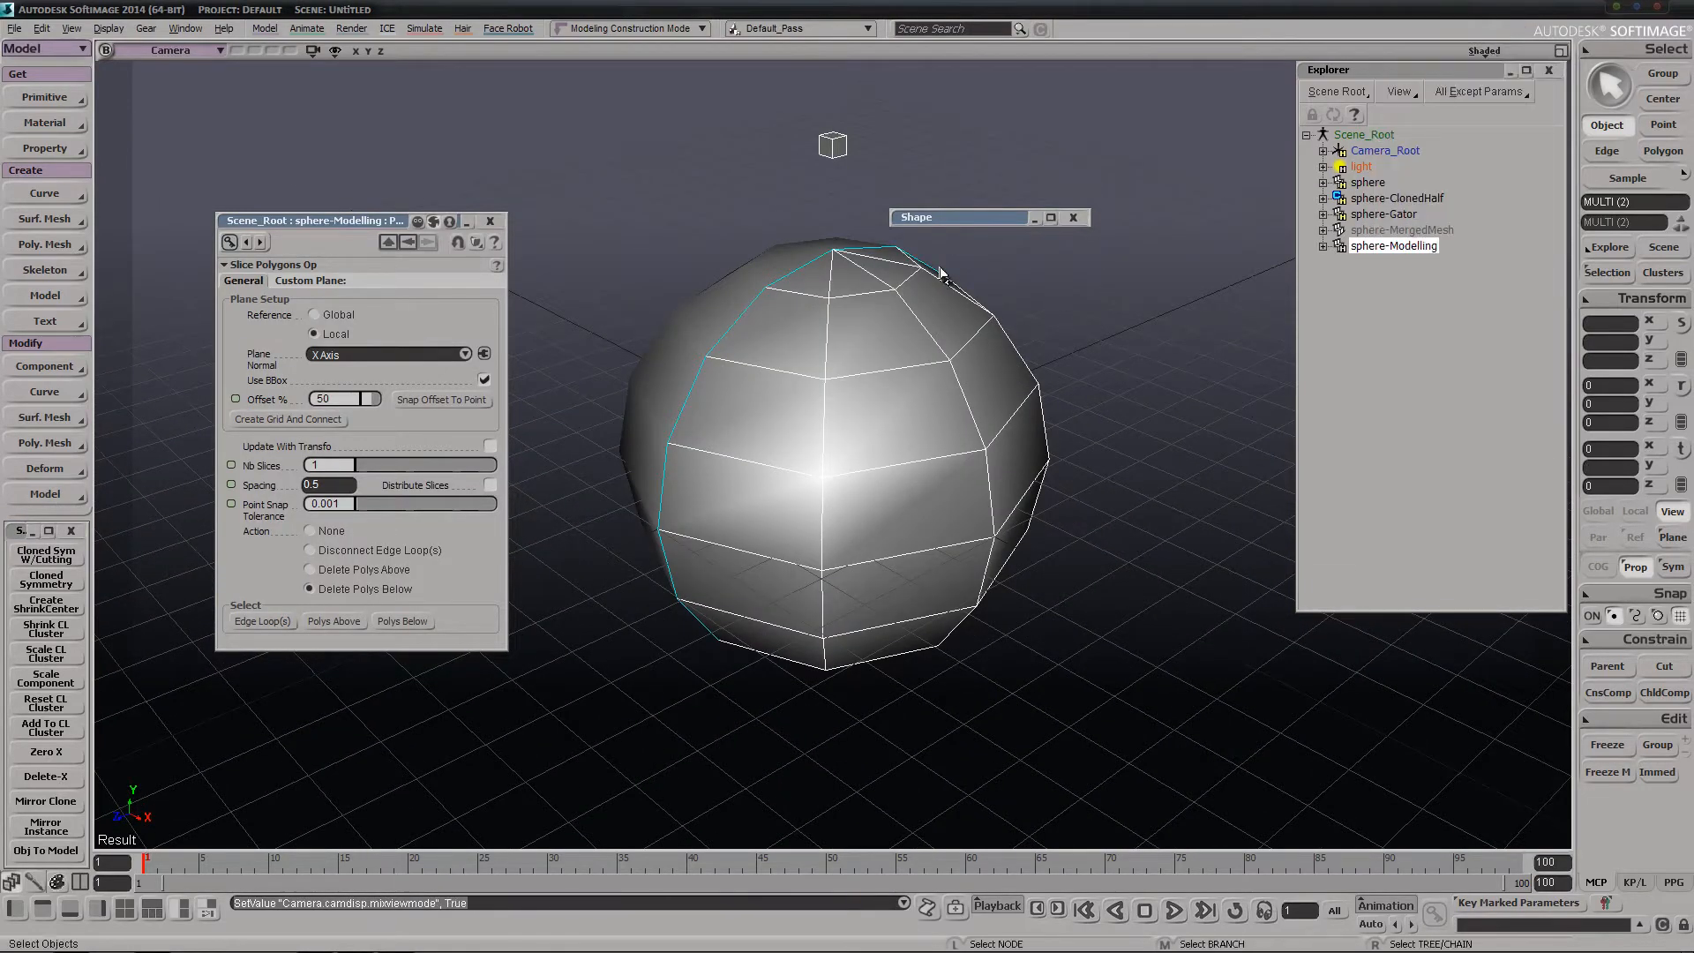
# Select the center-line edge loop of sphere-Modelling and try Shrink CL Cluster on it, declining to select something else
pyautogui.press('e')
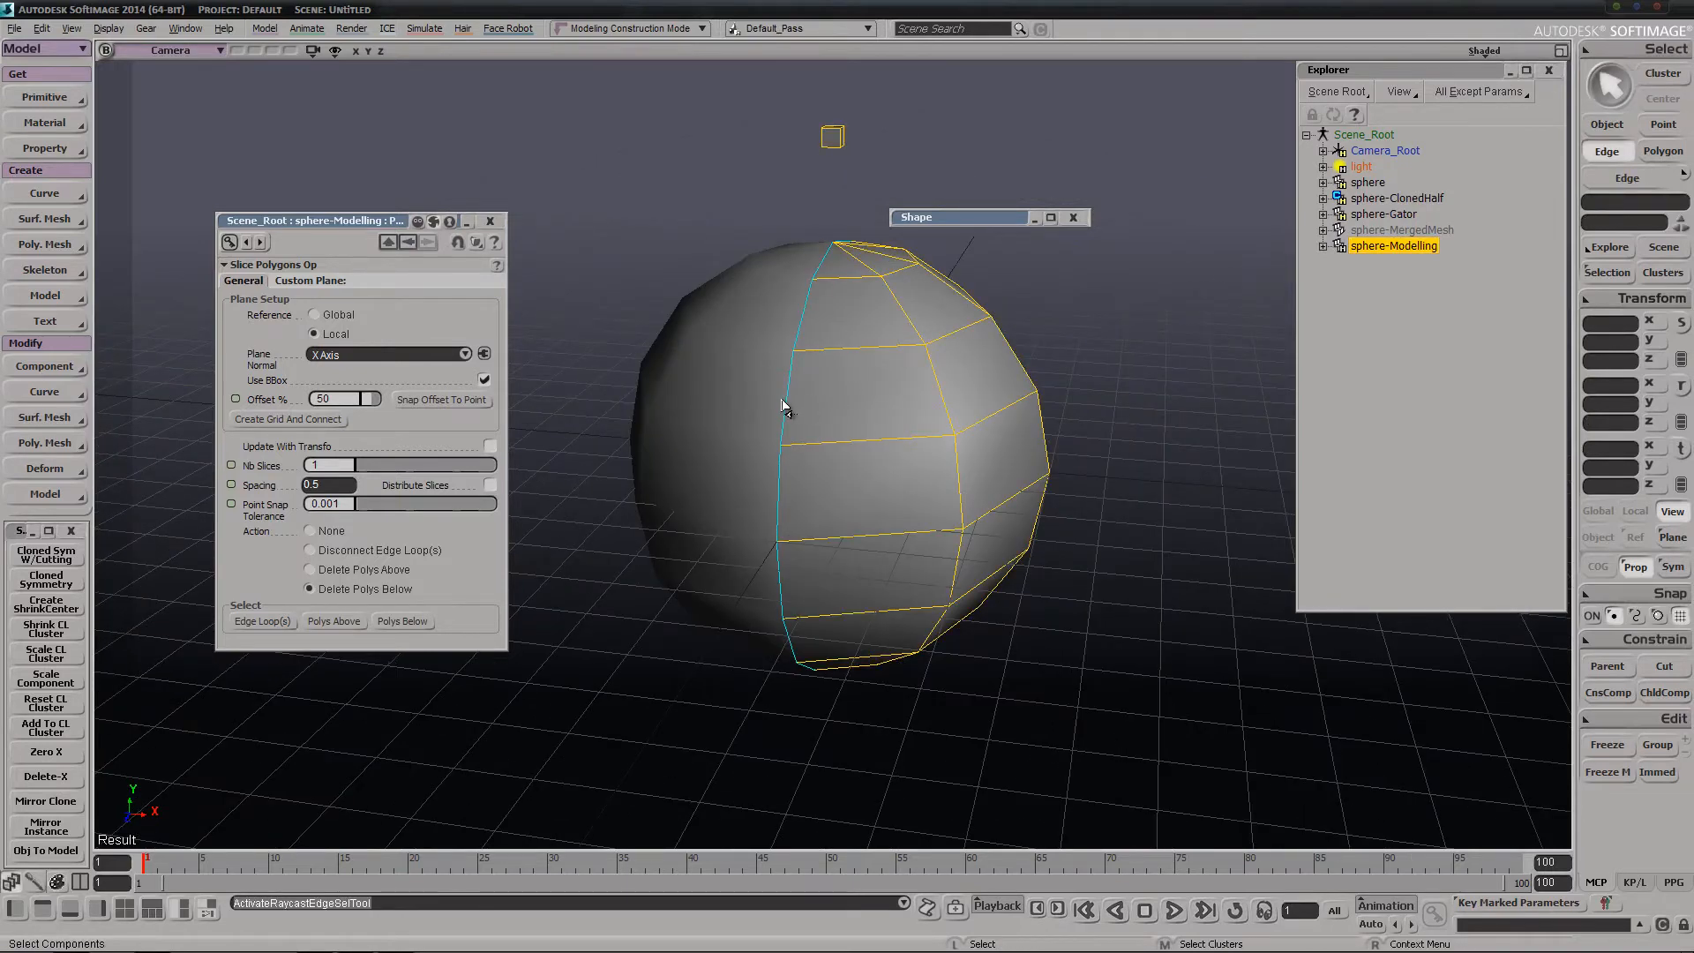
pyautogui.click(790, 406)
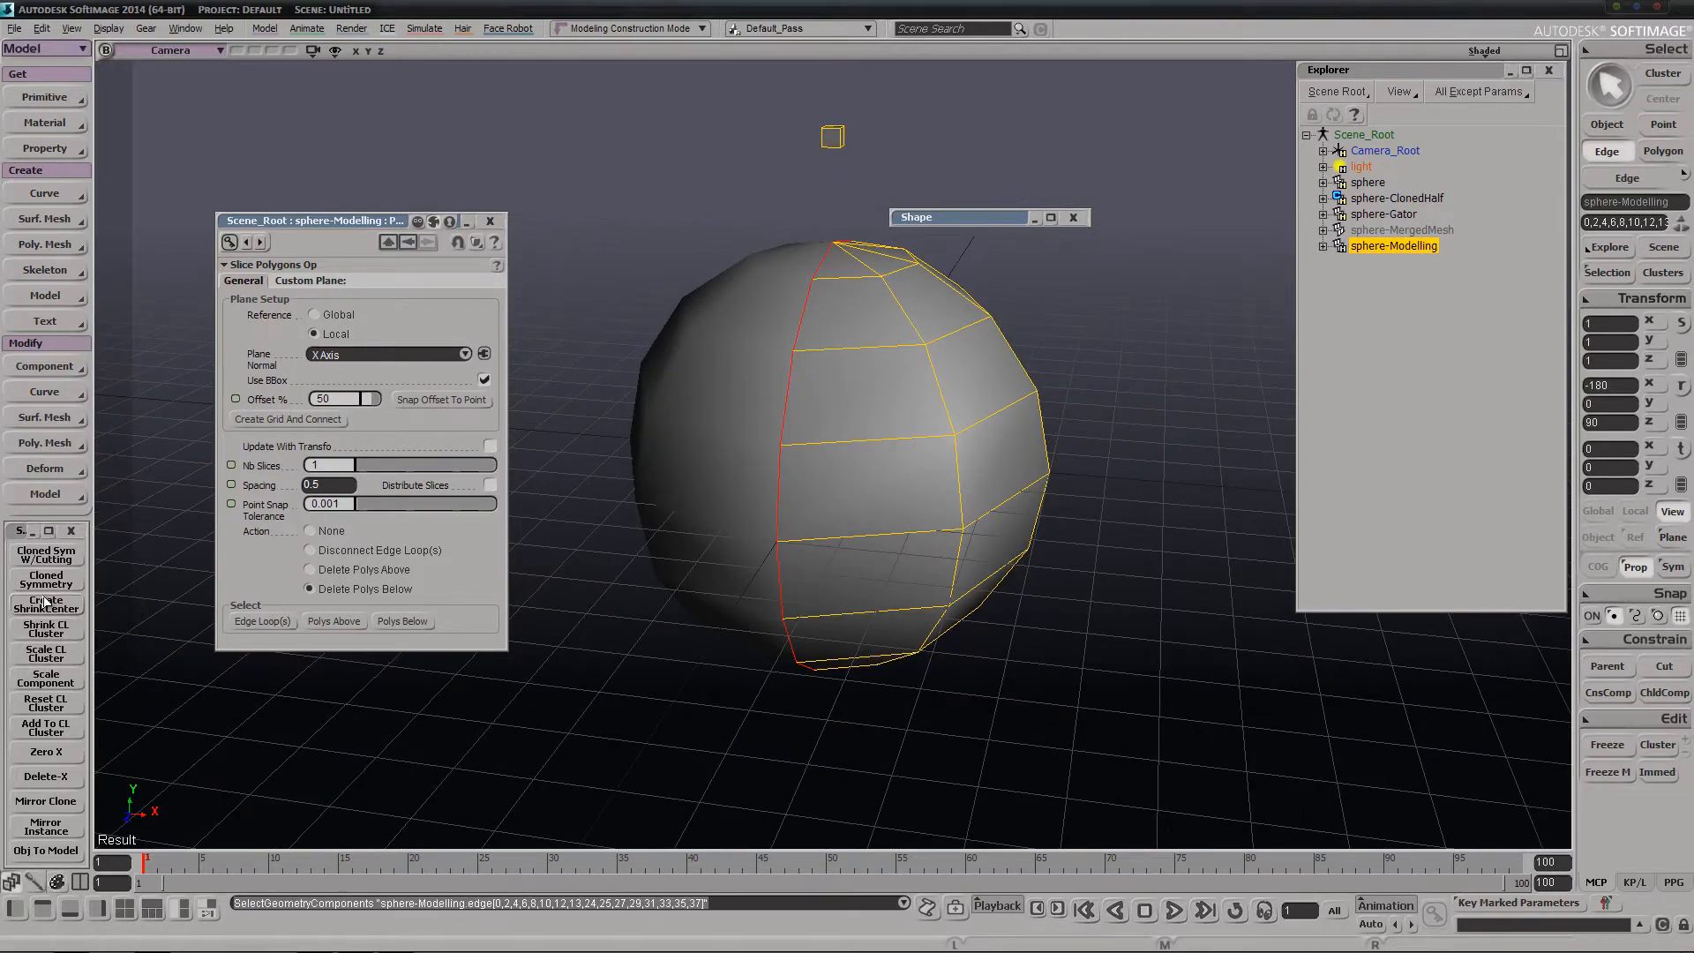
pyautogui.click(44, 632)
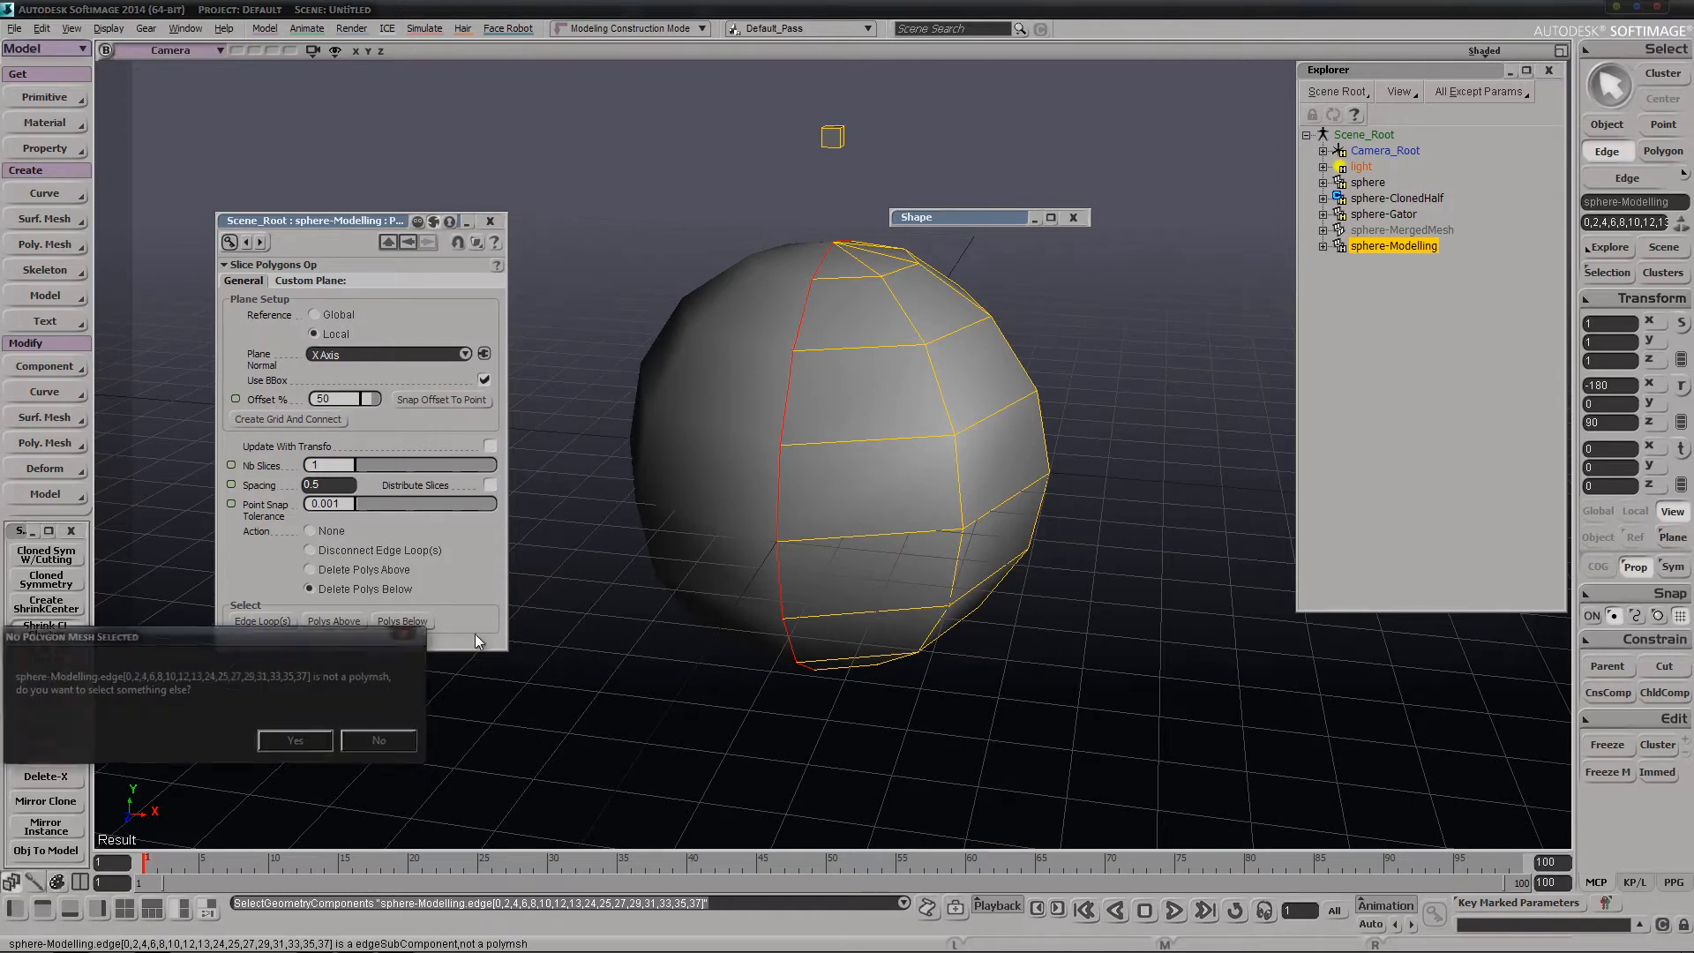
pyautogui.click(363, 744)
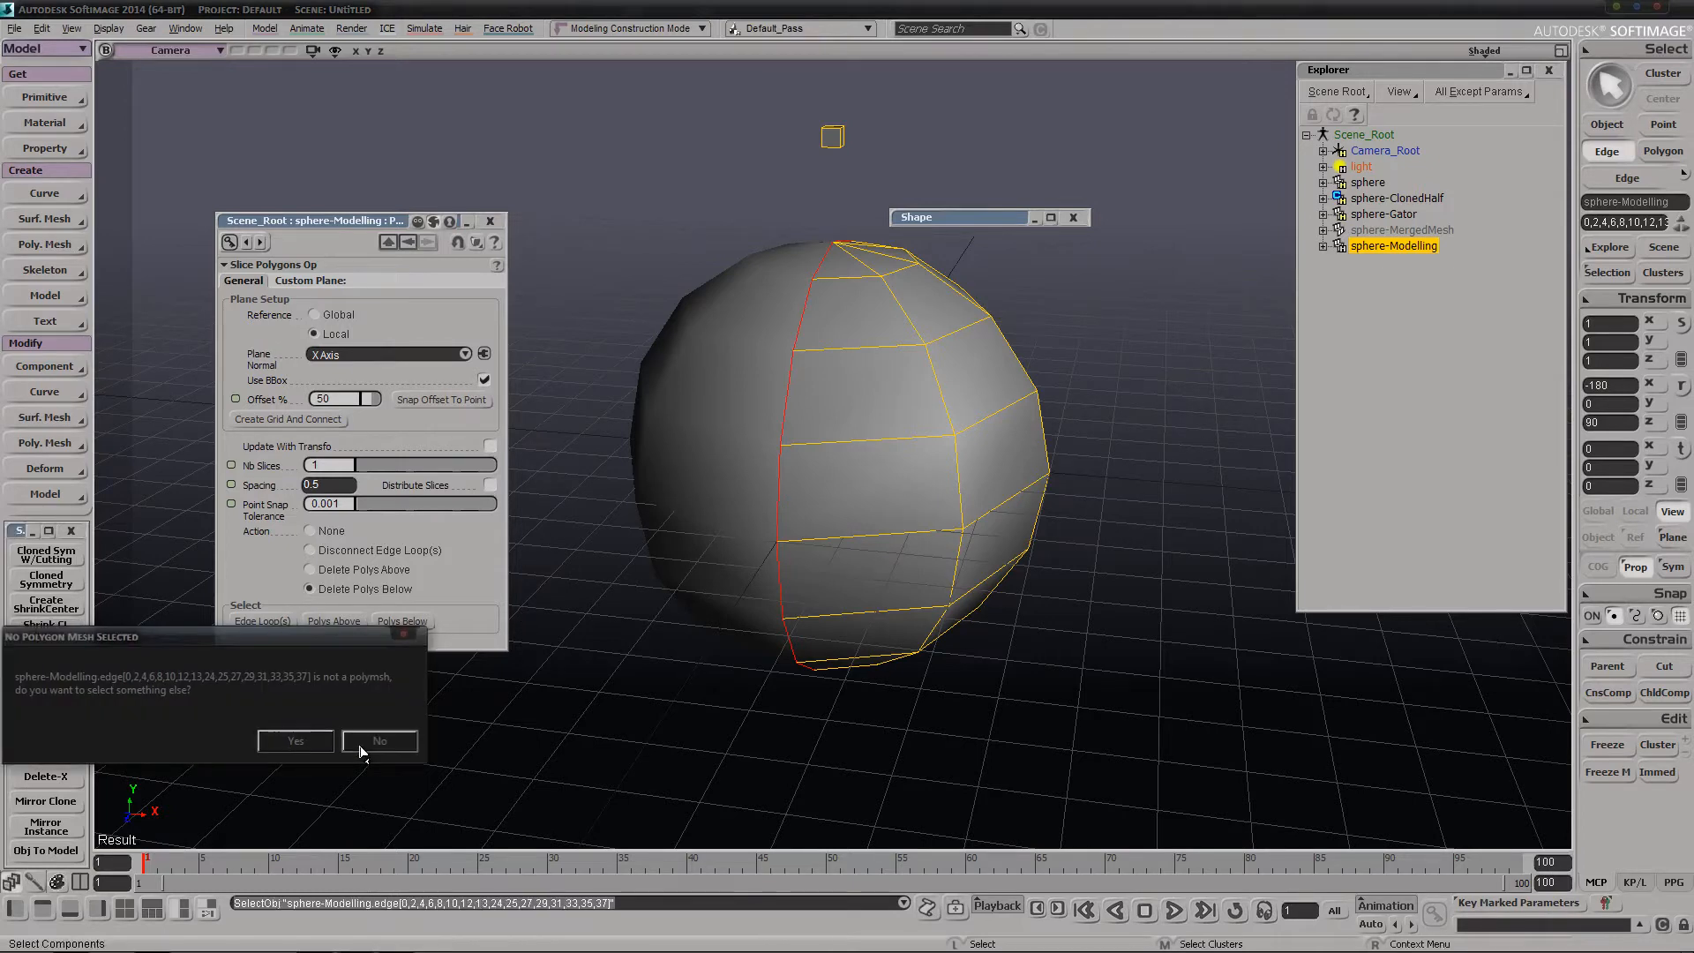
# Create a cluster from the center-line edges and run Shrink CL Cluster, agreeing to rename it CL and create a ShrinkCenter
pyautogui.click(1659, 748)
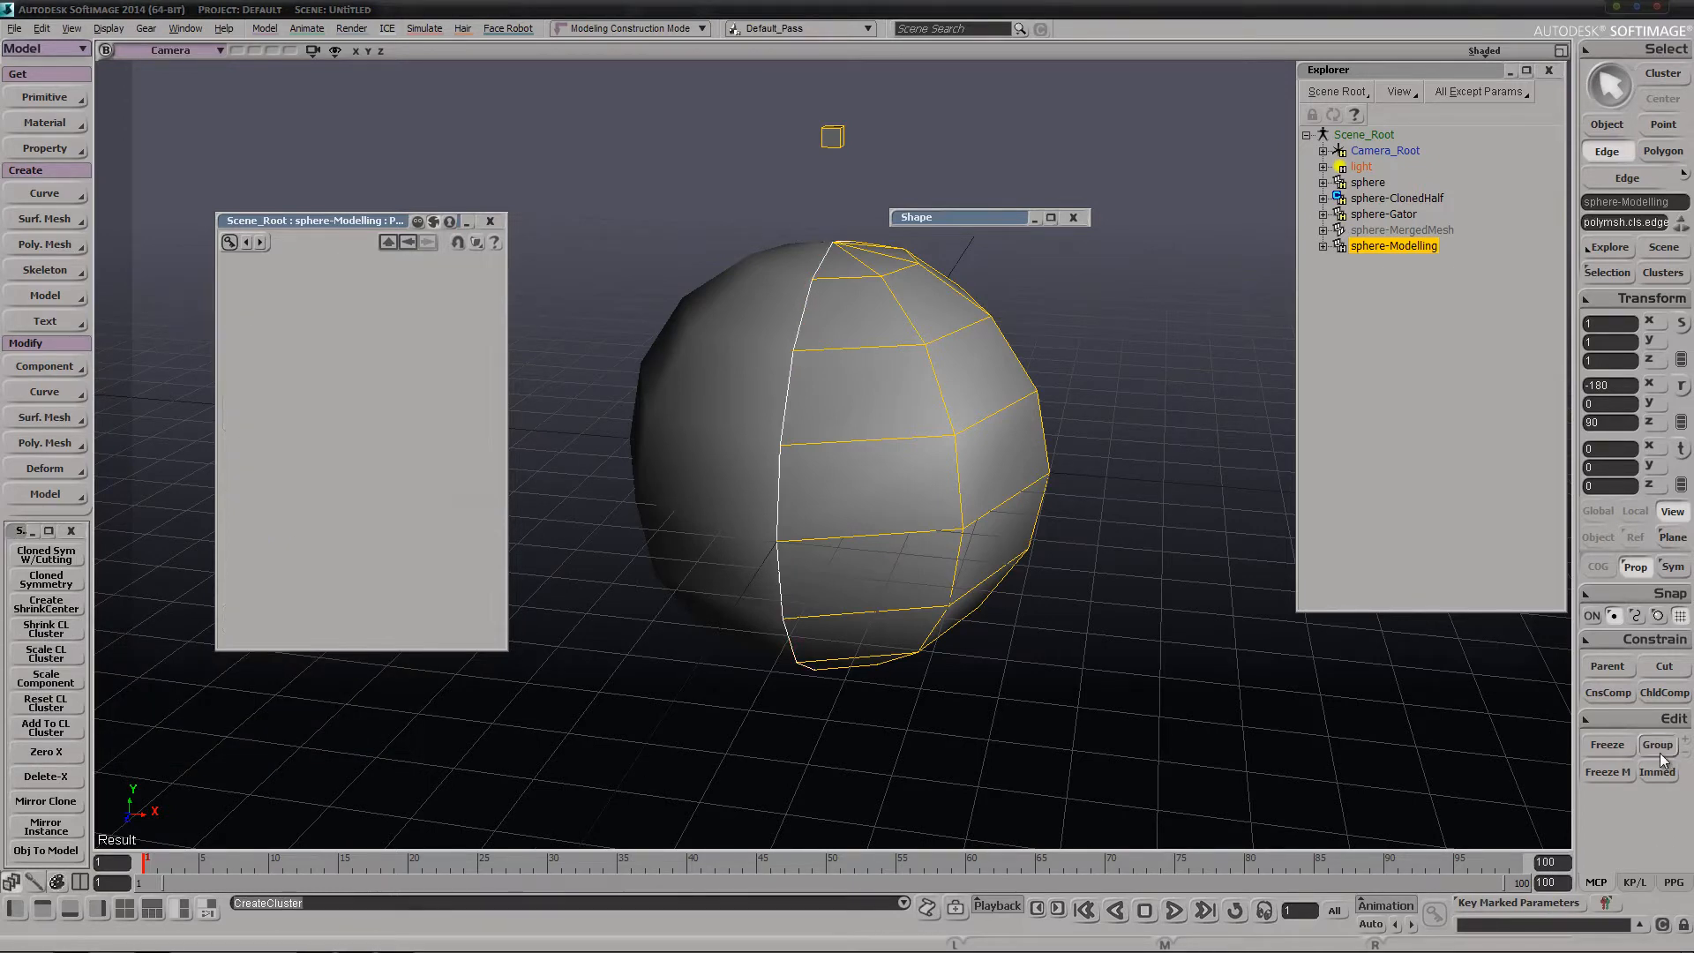
pyautogui.click(23, 636)
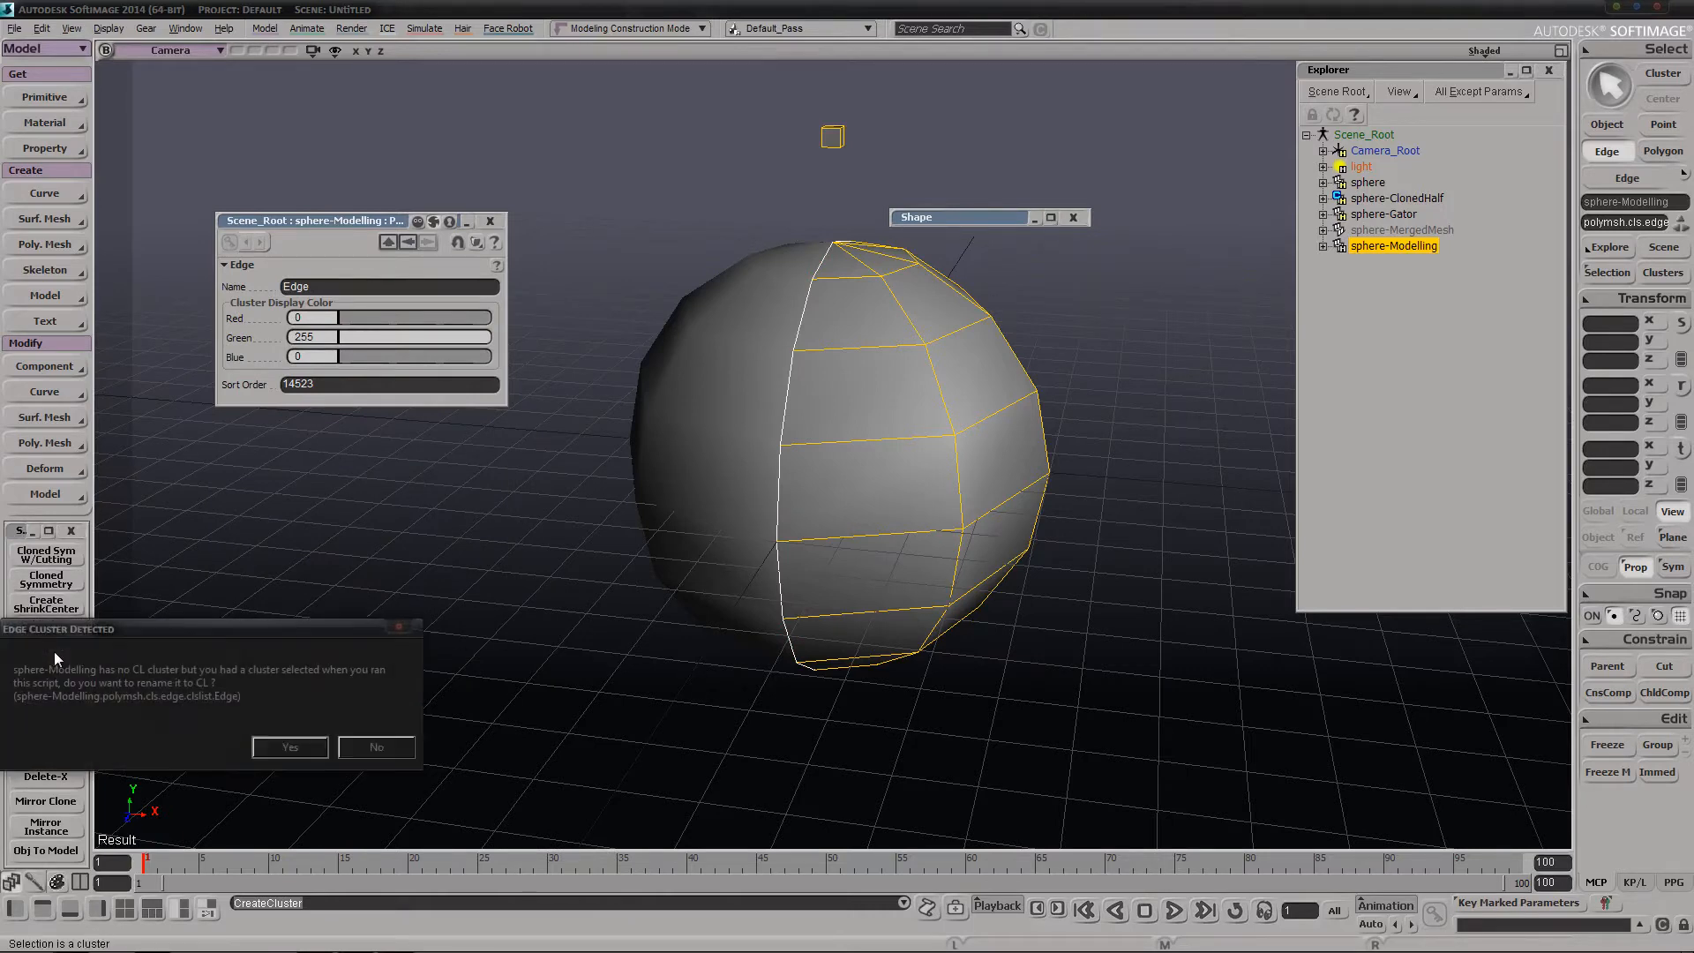
pyautogui.click(291, 747)
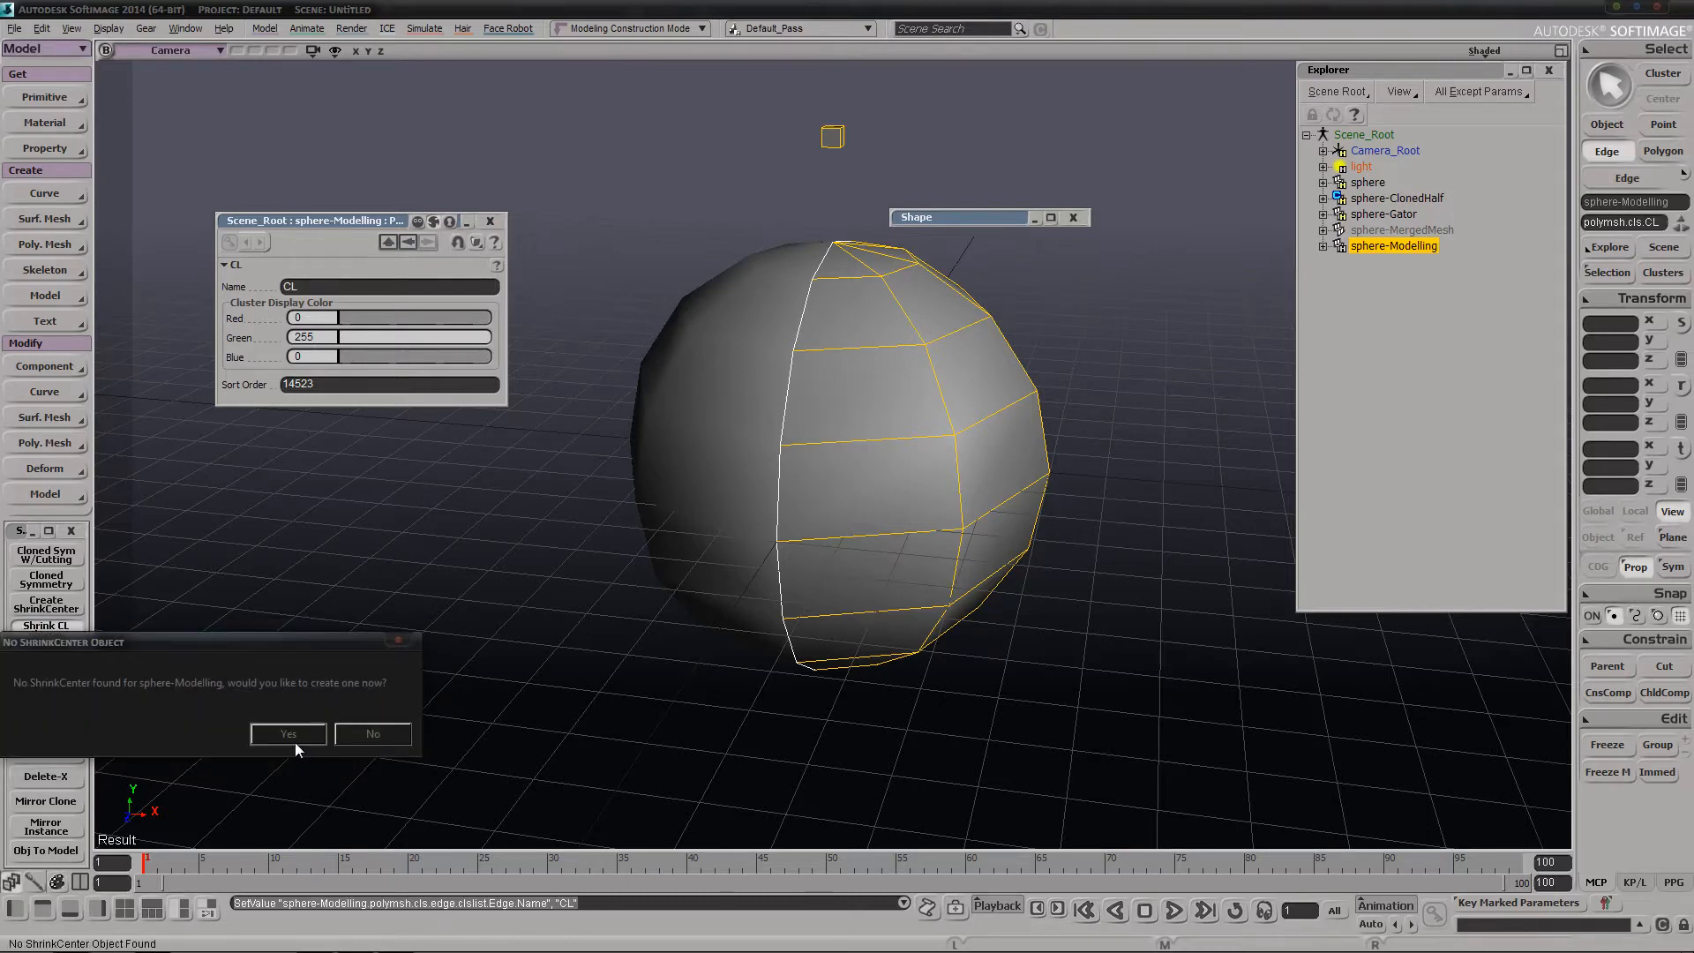
pyautogui.click(293, 739)
# Test the sphere's shrunk center line by pulling on the mesh with the Tweak tool, and undo the move
pyautogui.press('s')
pyautogui.moveTo(587, 576); pyautogui.dragTo(620, 550, button='right')
pyautogui.press('m')
pyautogui.moveTo(764, 502); pyautogui.dragTo(697, 563)
pyautogui.hotkey('ctrl', 'z')
pyautogui.press('s')
pyautogui.moveTo(697, 563); pyautogui.dragTo(685, 549, button='right')
pyautogui.moveTo(844, 582); pyautogui.dragTo(786, 579, button='middle')
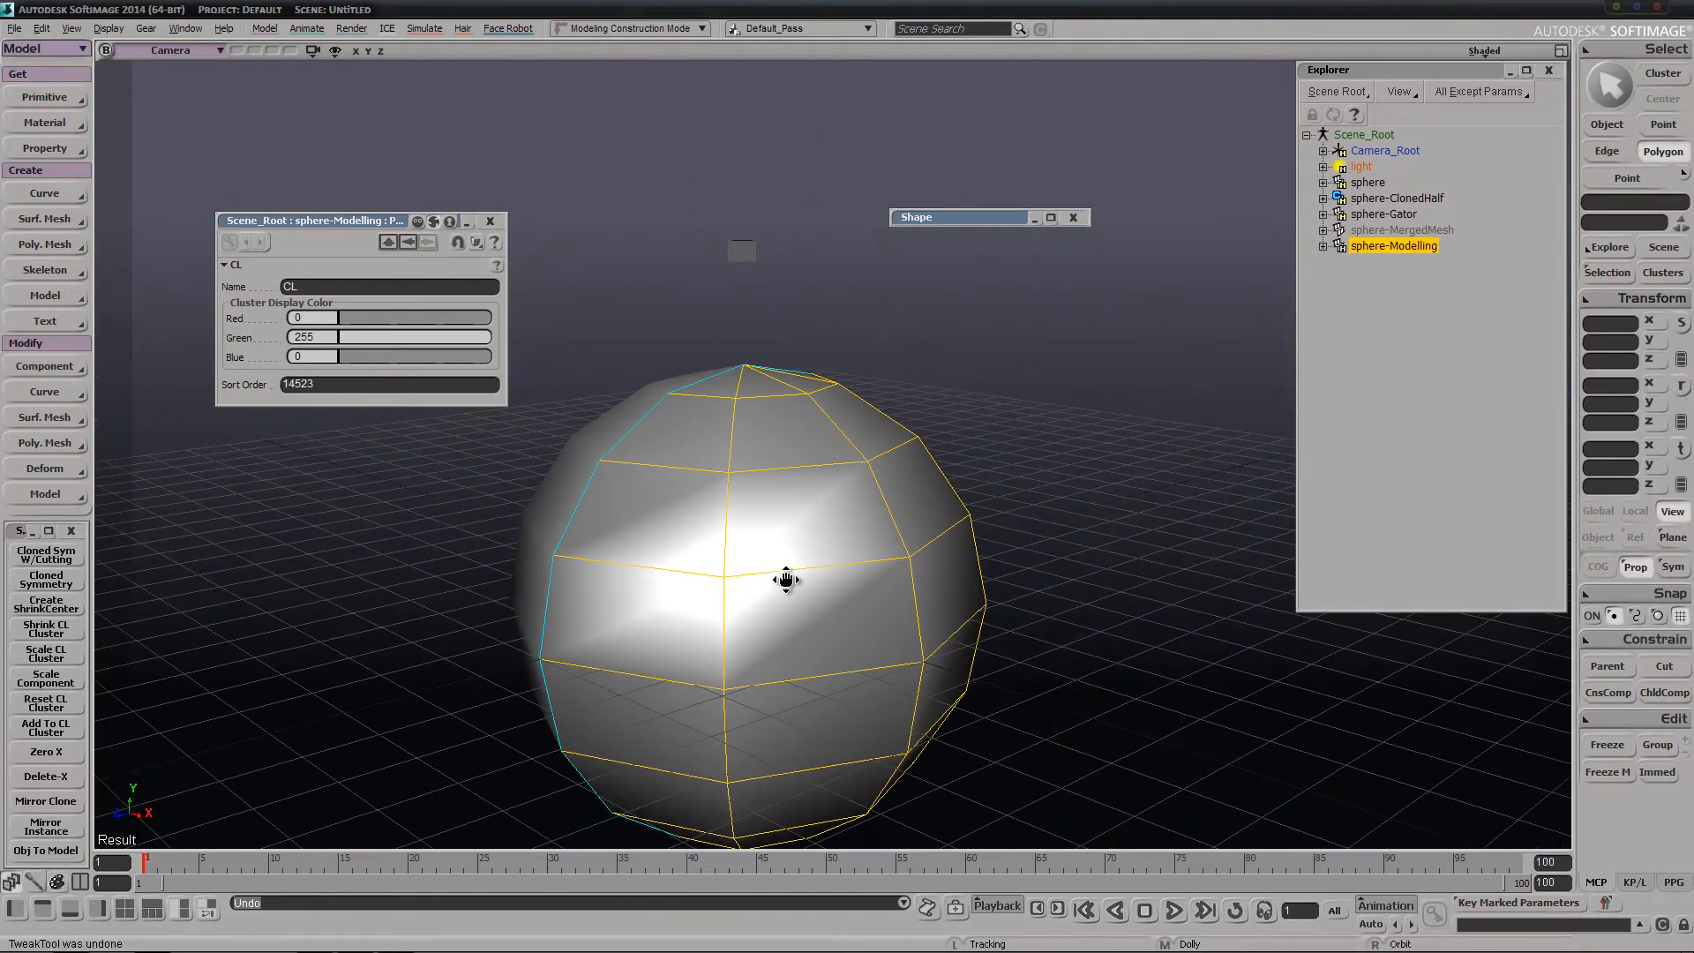
# Subdivide one vertical front edge of sphere-Modelling with Parallel Edge Loop enabled and Subdivisions set to 3
pyautogui.moveTo(786, 579); pyautogui.dragTo(791, 544)
pyautogui.moveTo(905, 532); pyautogui.dragTo(933, 527, button='right')
pyautogui.moveTo(934, 526); pyautogui.dragTo(866, 556, button='middle')
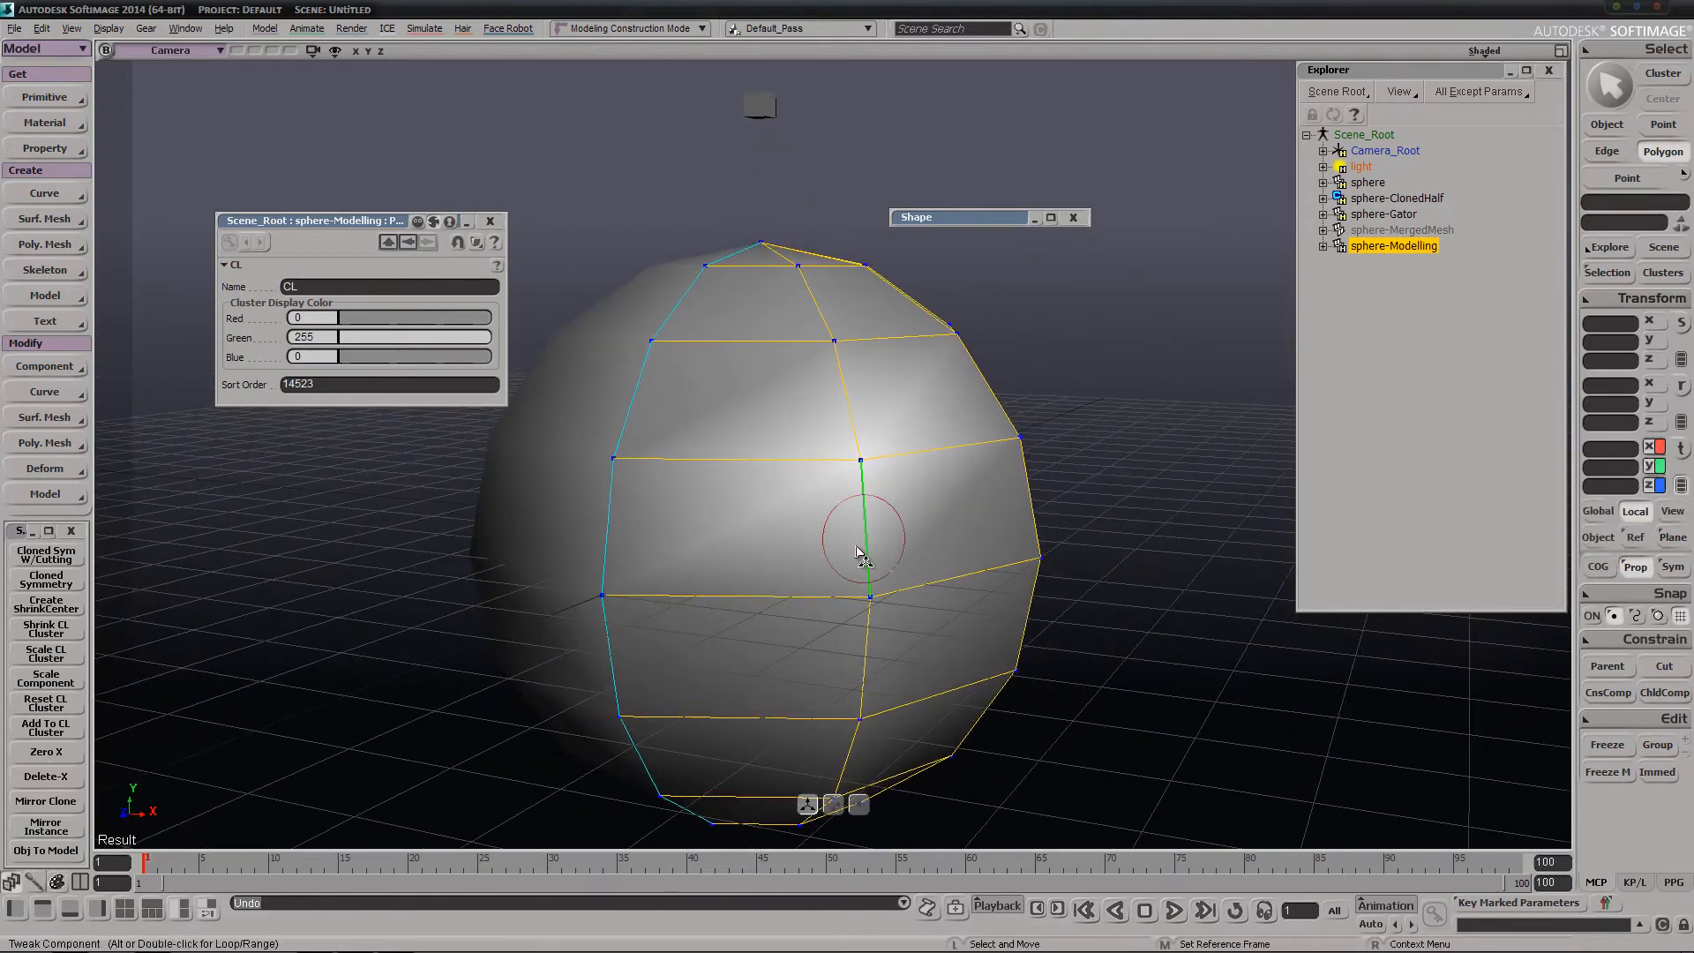
pyautogui.press('i')
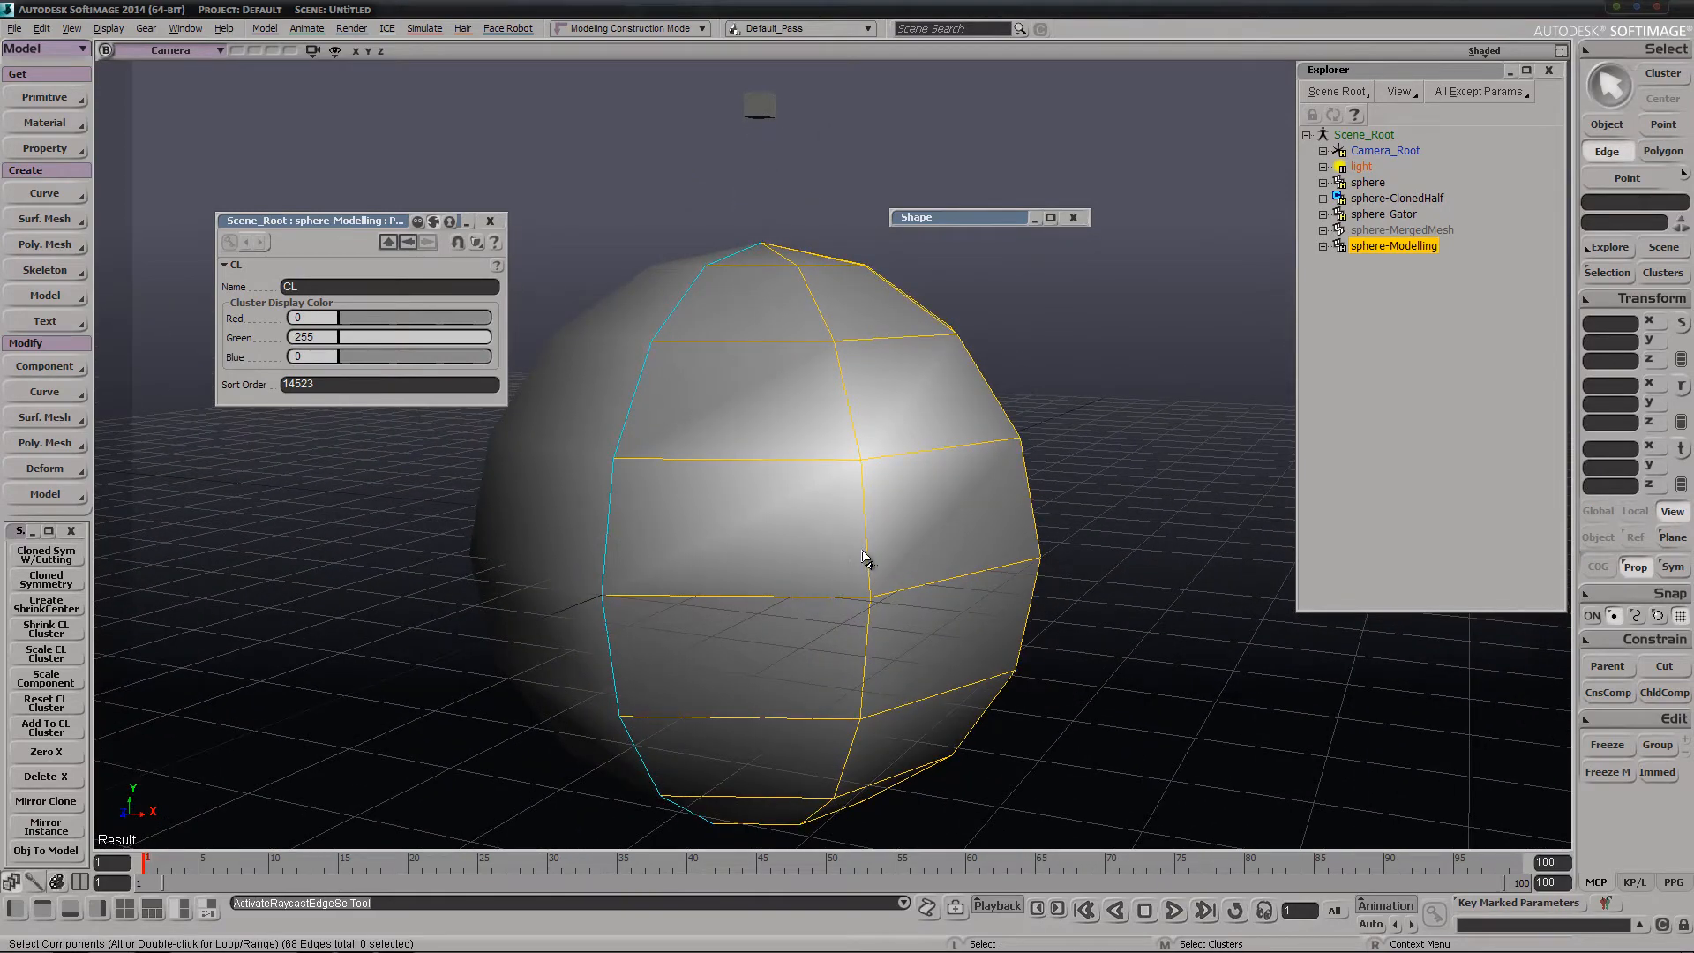
pyautogui.click(865, 556)
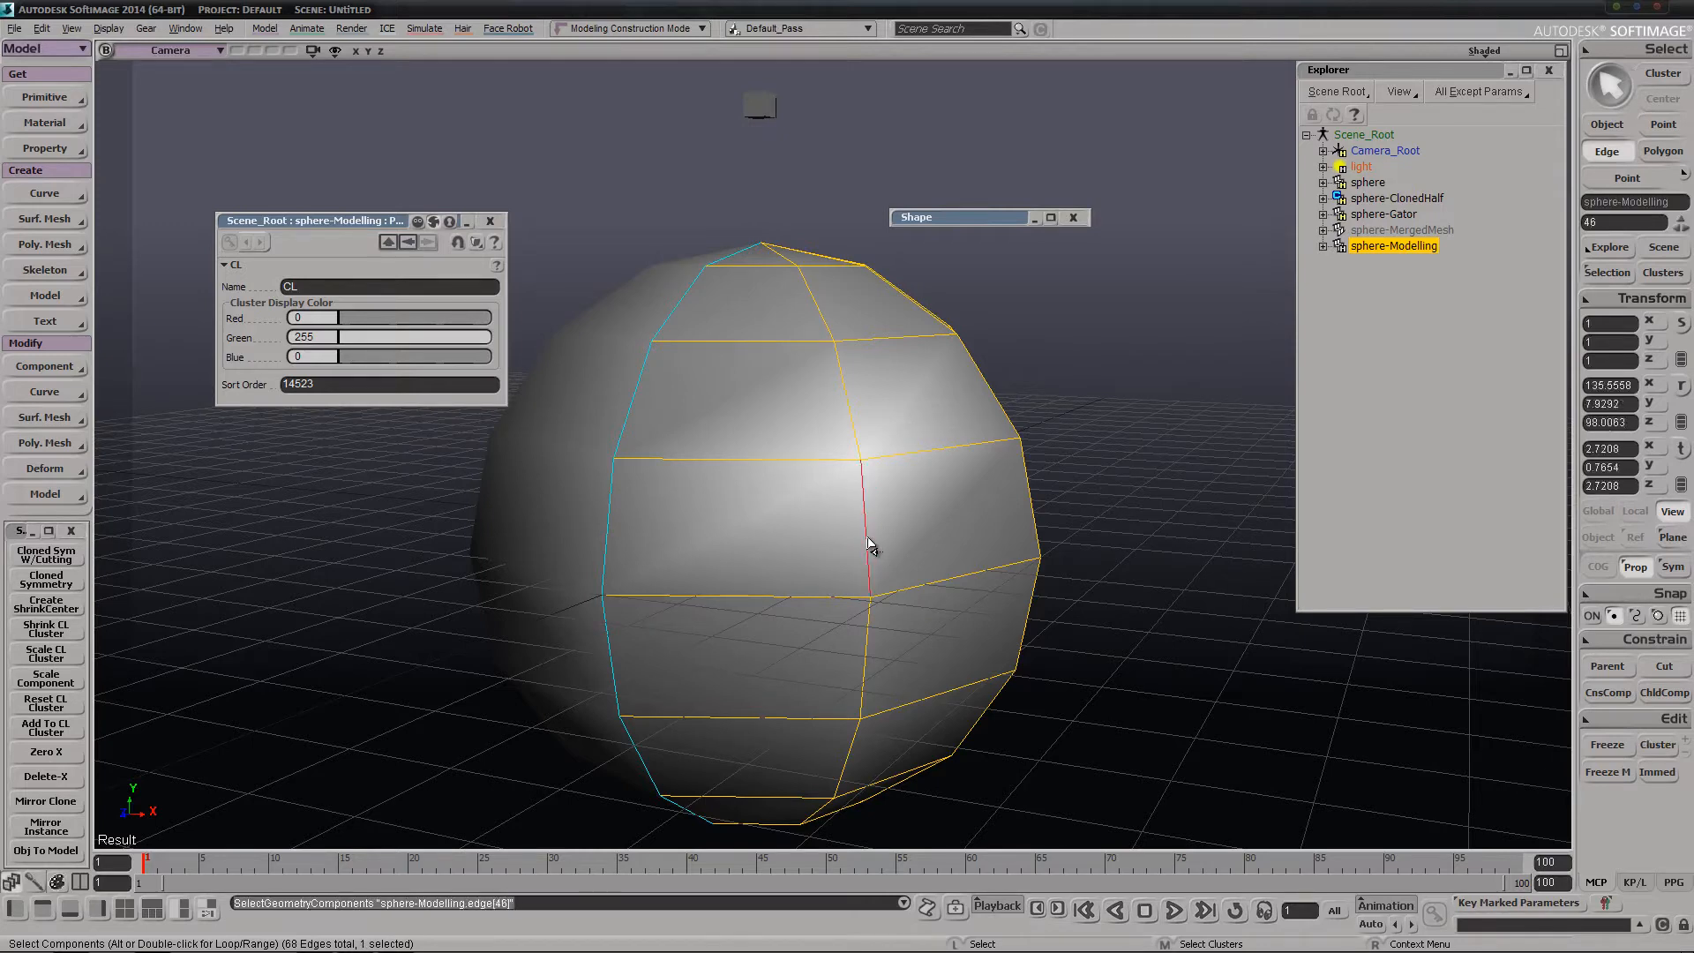
pyautogui.hotkey('ctrl', 'd')
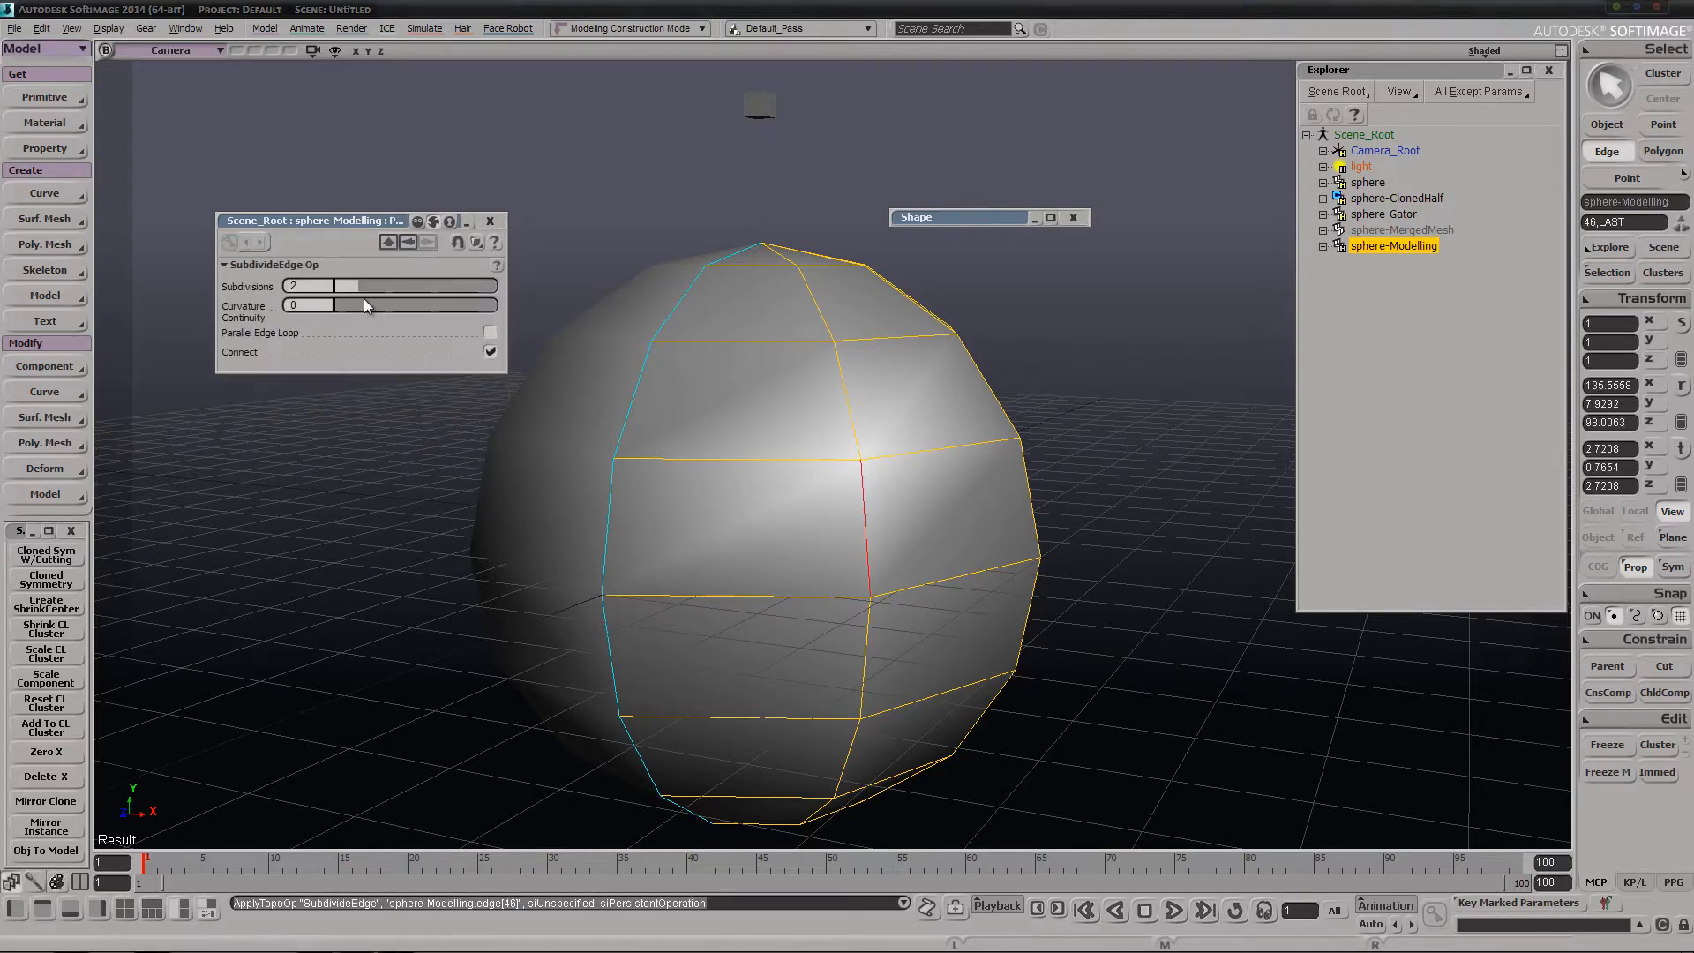
pyautogui.click(489, 332)
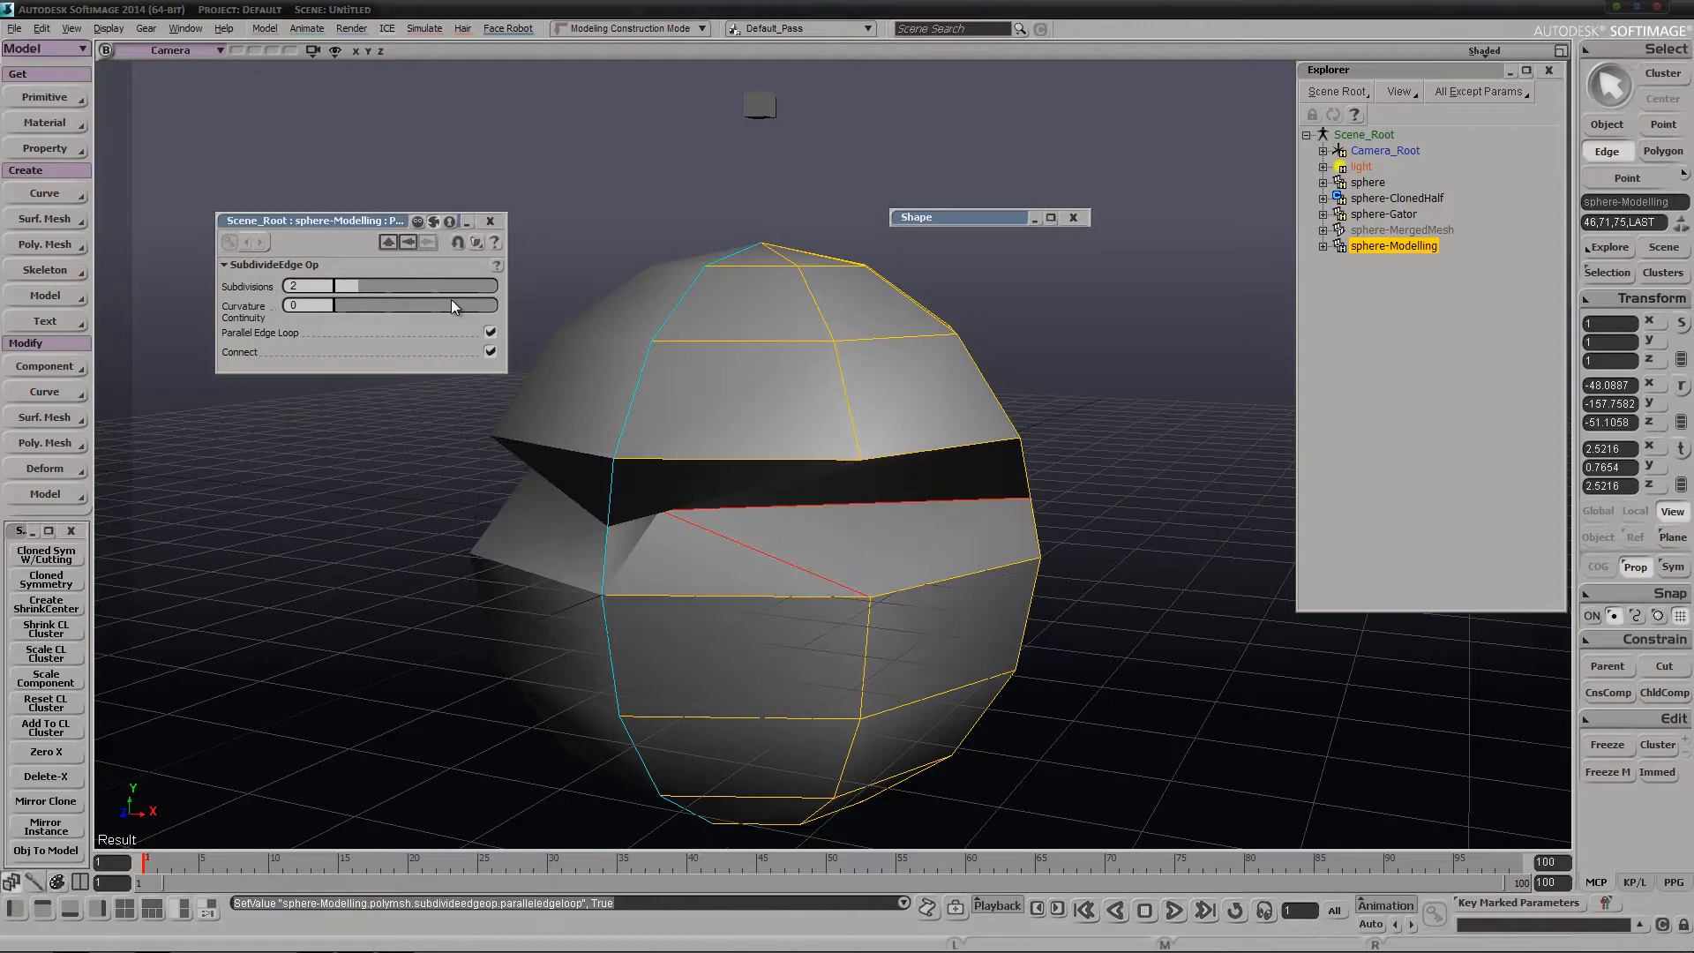
pyautogui.click(379, 289)
# Examine how the new edge loops meet the sphere's center line from several angles
pyautogui.press('s')
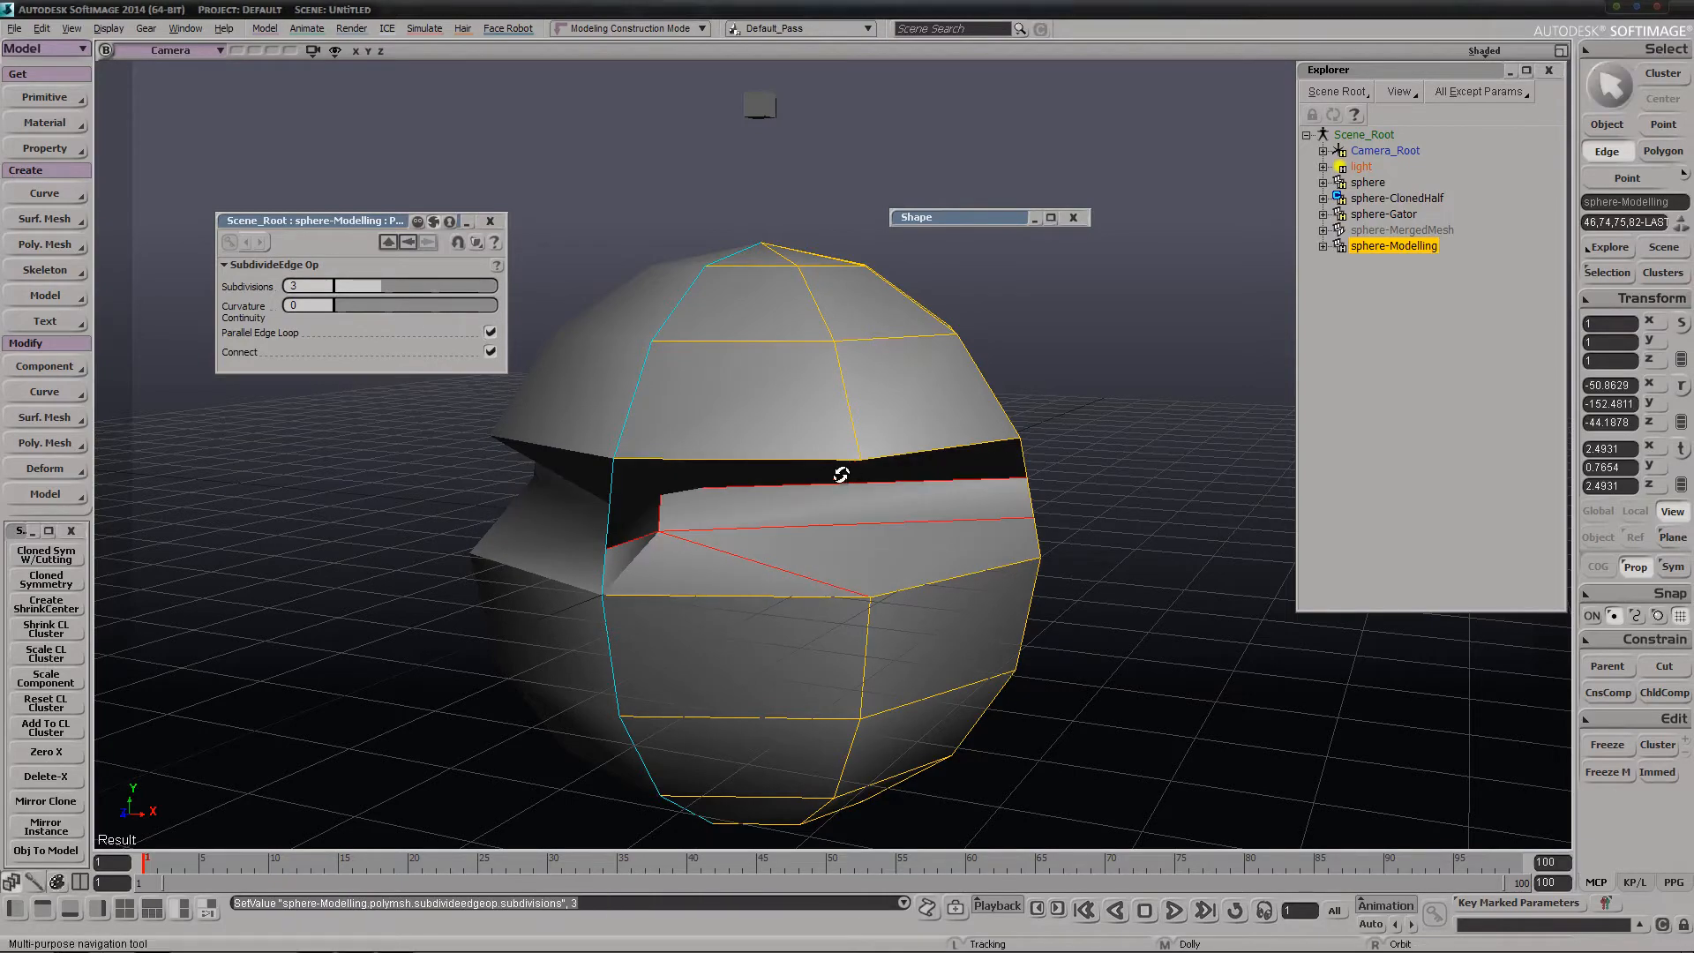
pyautogui.moveTo(842, 475); pyautogui.dragTo(770, 432, button='right')
pyautogui.moveTo(770, 433); pyautogui.dragTo(855, 482)
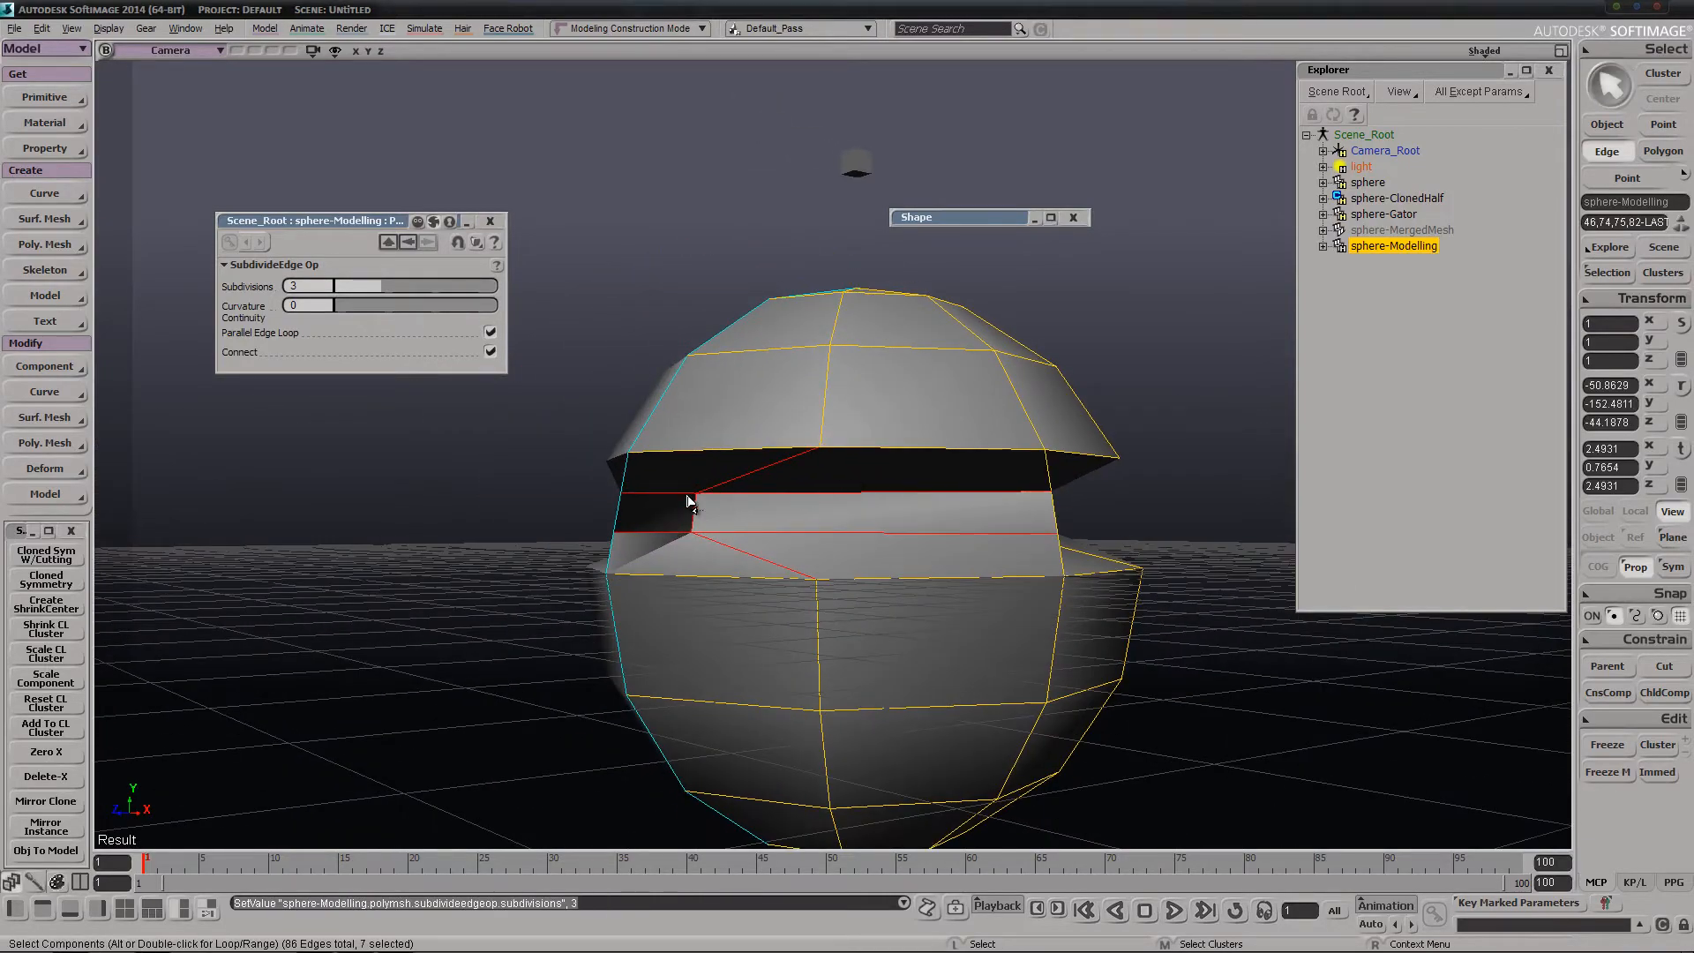
pyautogui.press('s')
pyautogui.moveTo(692, 535)
pyautogui.mouseDown(button='right')
pyautogui.moveTo(704, 511)
pyautogui.moveTo(688, 502)
pyautogui.mouseUp(button='right')
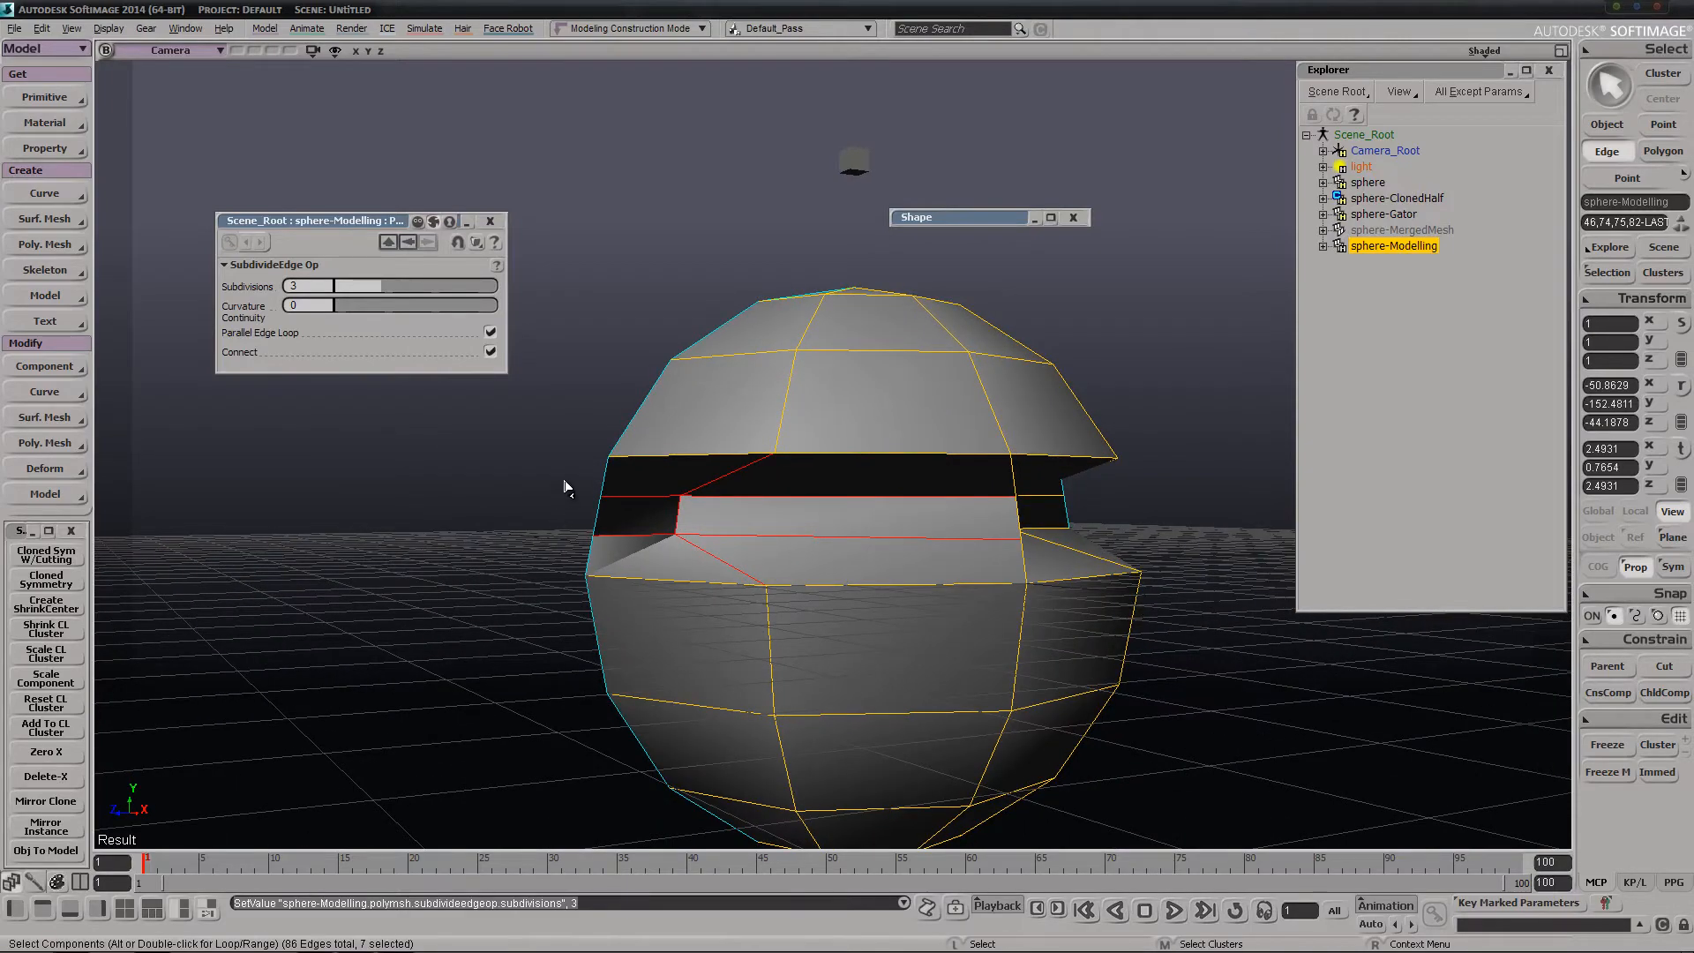
pyautogui.press('s')
pyautogui.moveTo(568, 484); pyautogui.dragTo(766, 560, button='right')
pyautogui.press('s')
pyautogui.moveTo(830, 531)
pyautogui.mouseDown(button='middle')
pyautogui.moveTo(865, 530)
pyautogui.moveTo(847, 538)
pyautogui.mouseUp(button='middle')
pyautogui.moveTo(847, 538); pyautogui.dragTo(777, 554, button='right')
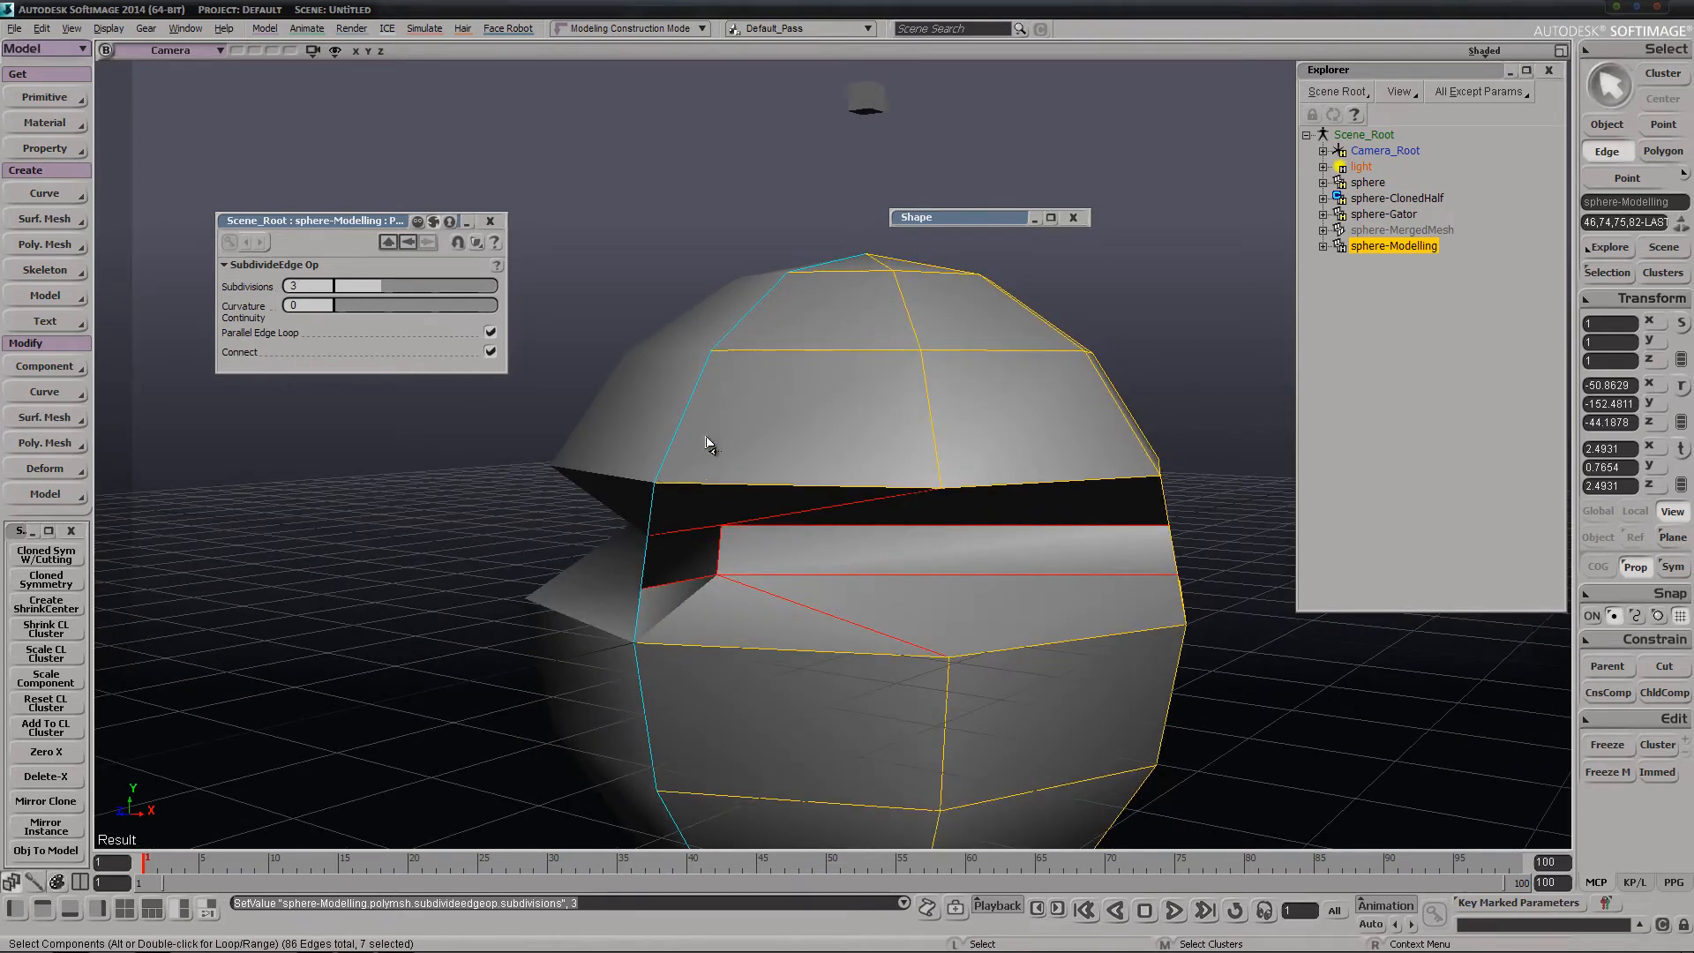
# Select the center-line edge loop of sphere-Modelling and run Reset CL Cluster on it
pyautogui.press('e')
pyautogui.click(686, 419)
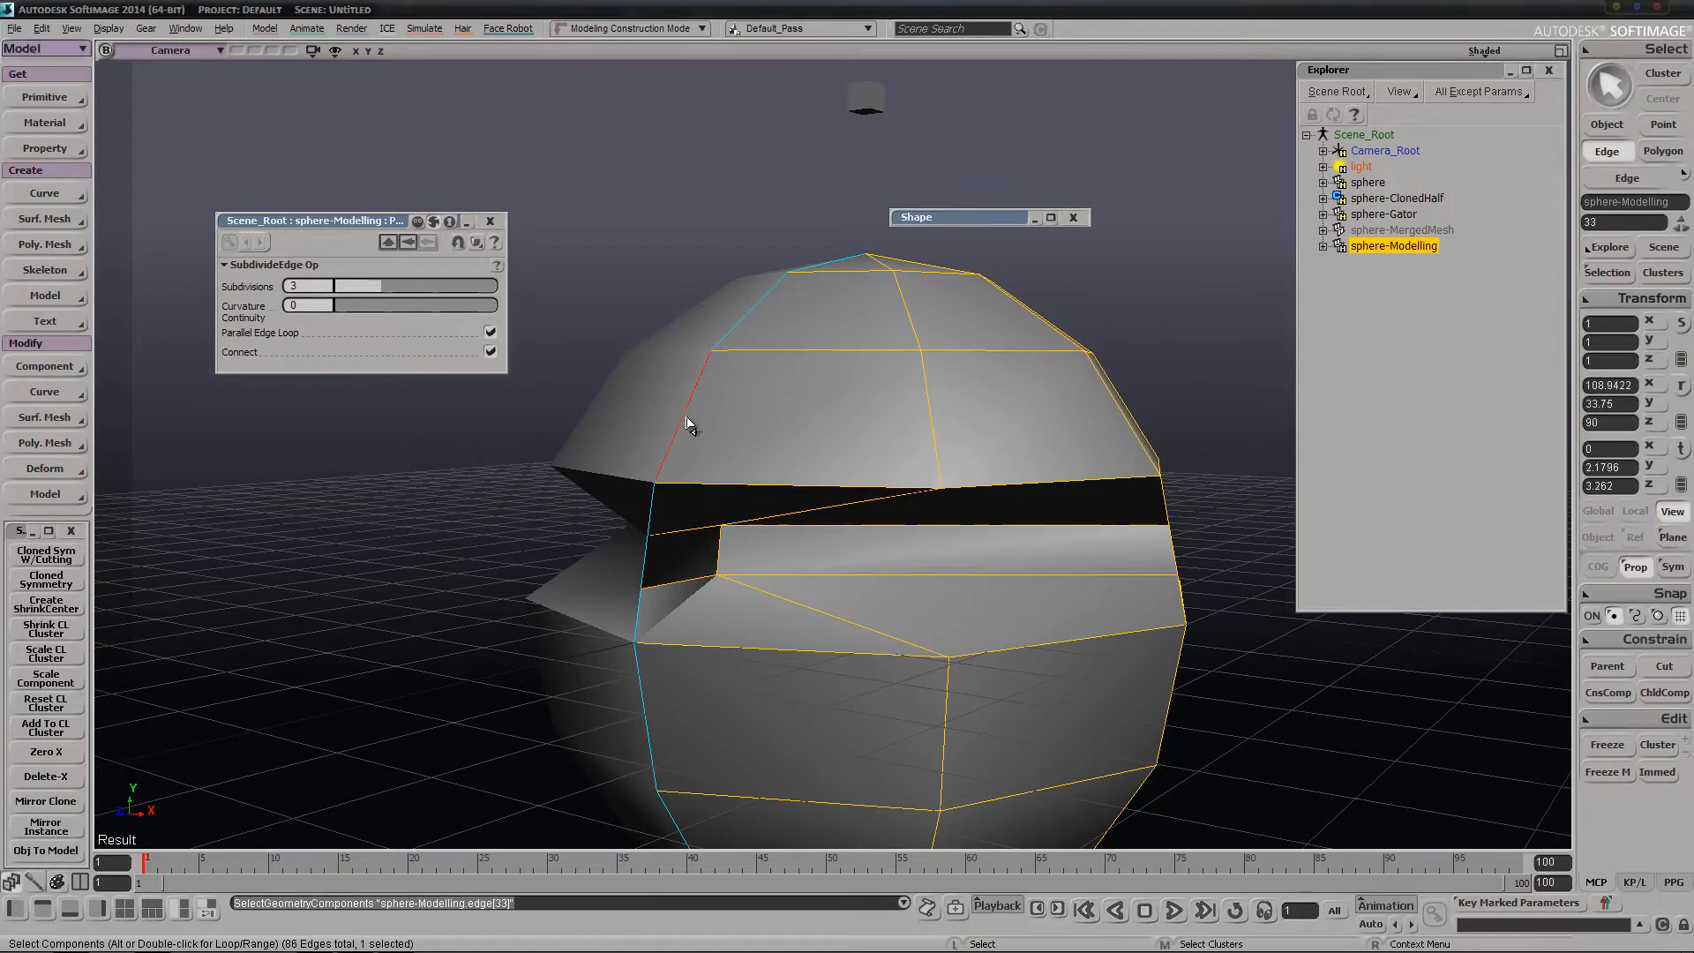
pyautogui.keyDown('alt'); pyautogui.middleClick(686, 419); pyautogui.keyUp('alt')
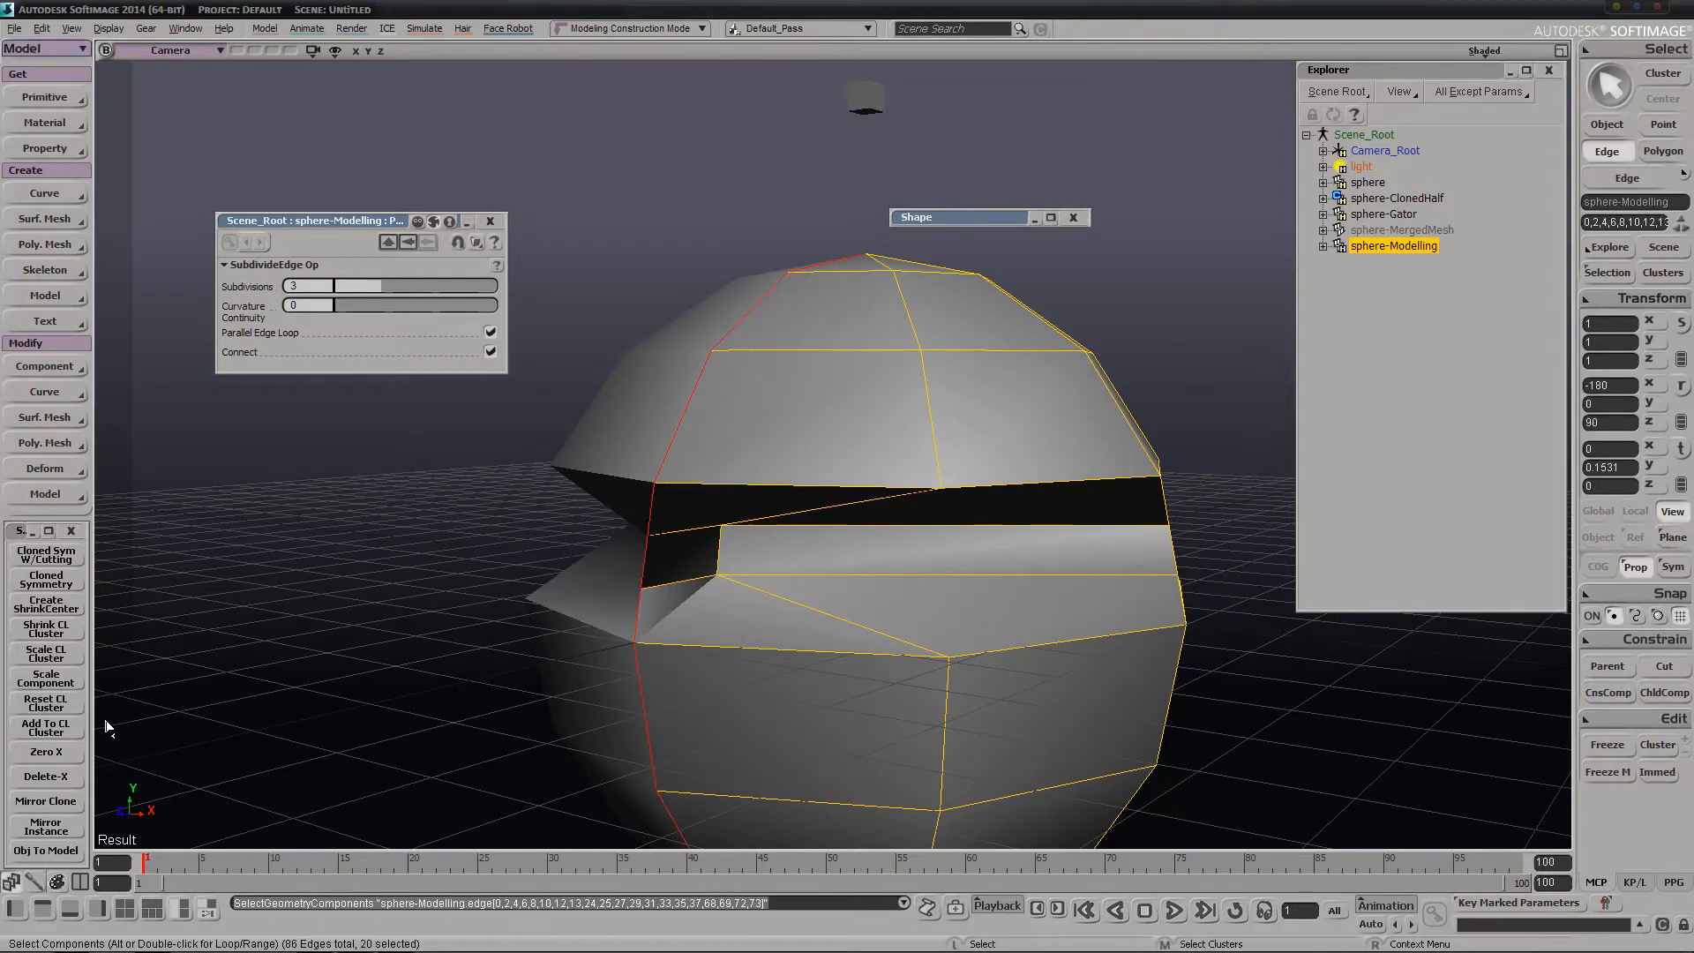
pyautogui.click(46, 702)
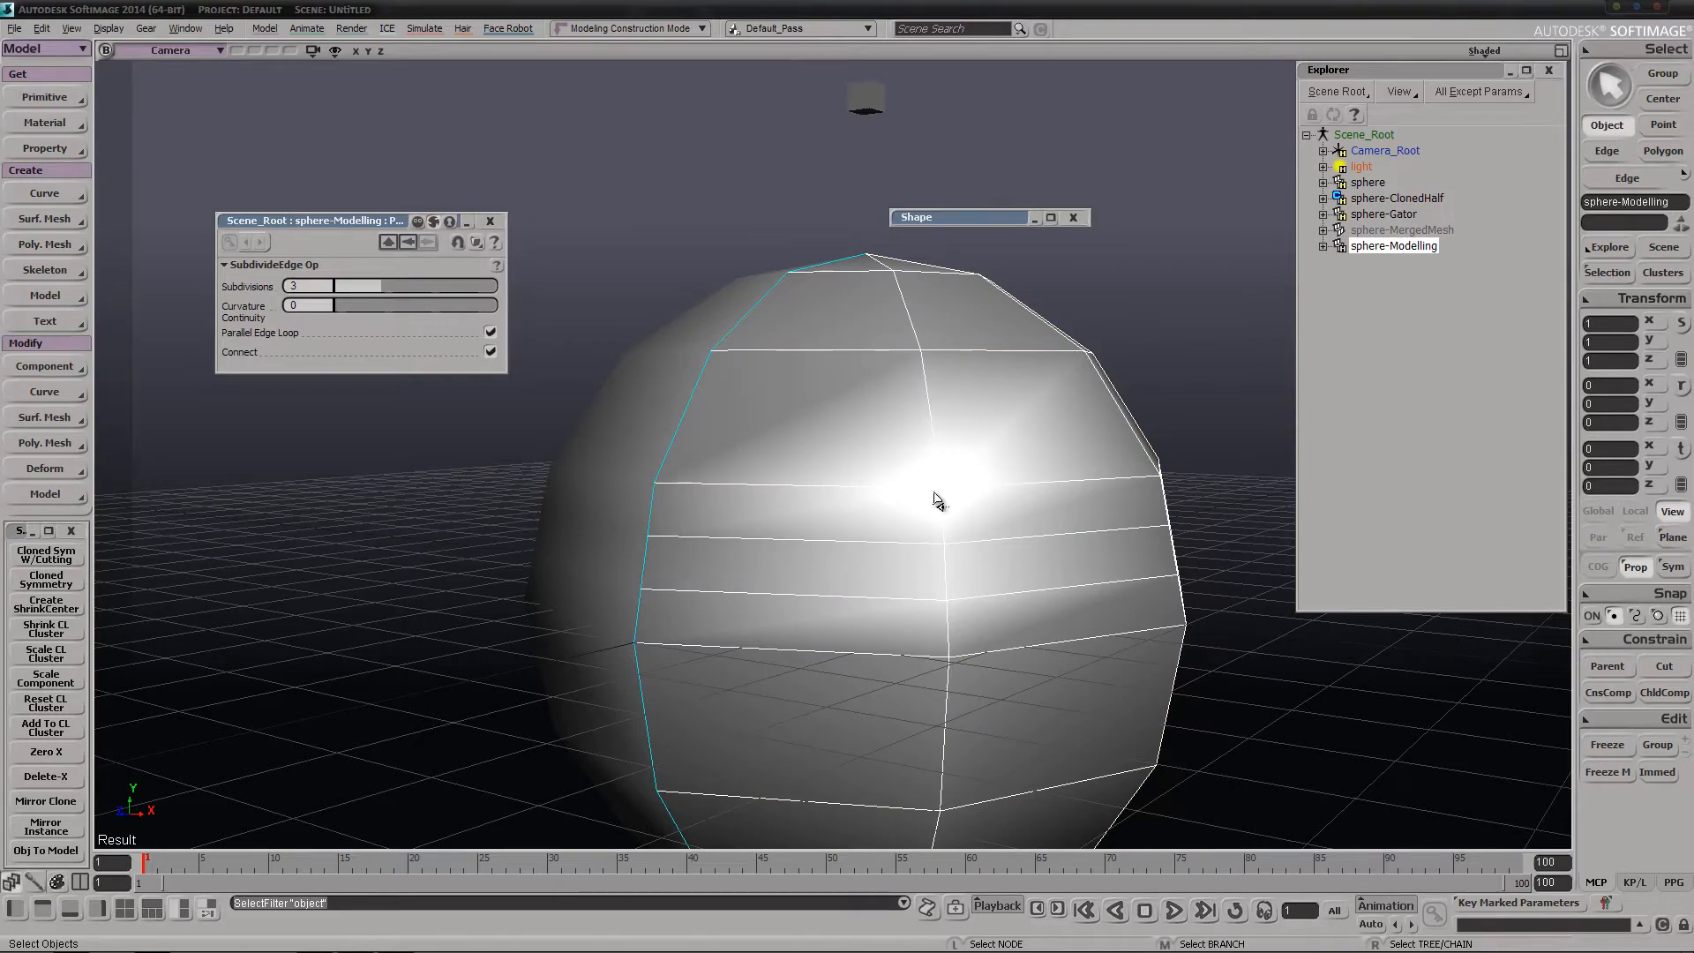
# Extrude the polygon beside the center line, just below the new edge loops, and push it into the sphere
pyautogui.press('s')
pyautogui.moveTo(816, 647); pyautogui.dragTo(858, 545, button='middle')
pyautogui.moveTo(858, 544); pyautogui.dragTo(848, 467)
pyautogui.moveTo(882, 489); pyautogui.dragTo(850, 496, button='right')
pyautogui.moveTo(850, 496); pyautogui.dragTo(916, 500, button='middle')
pyautogui.press('u')
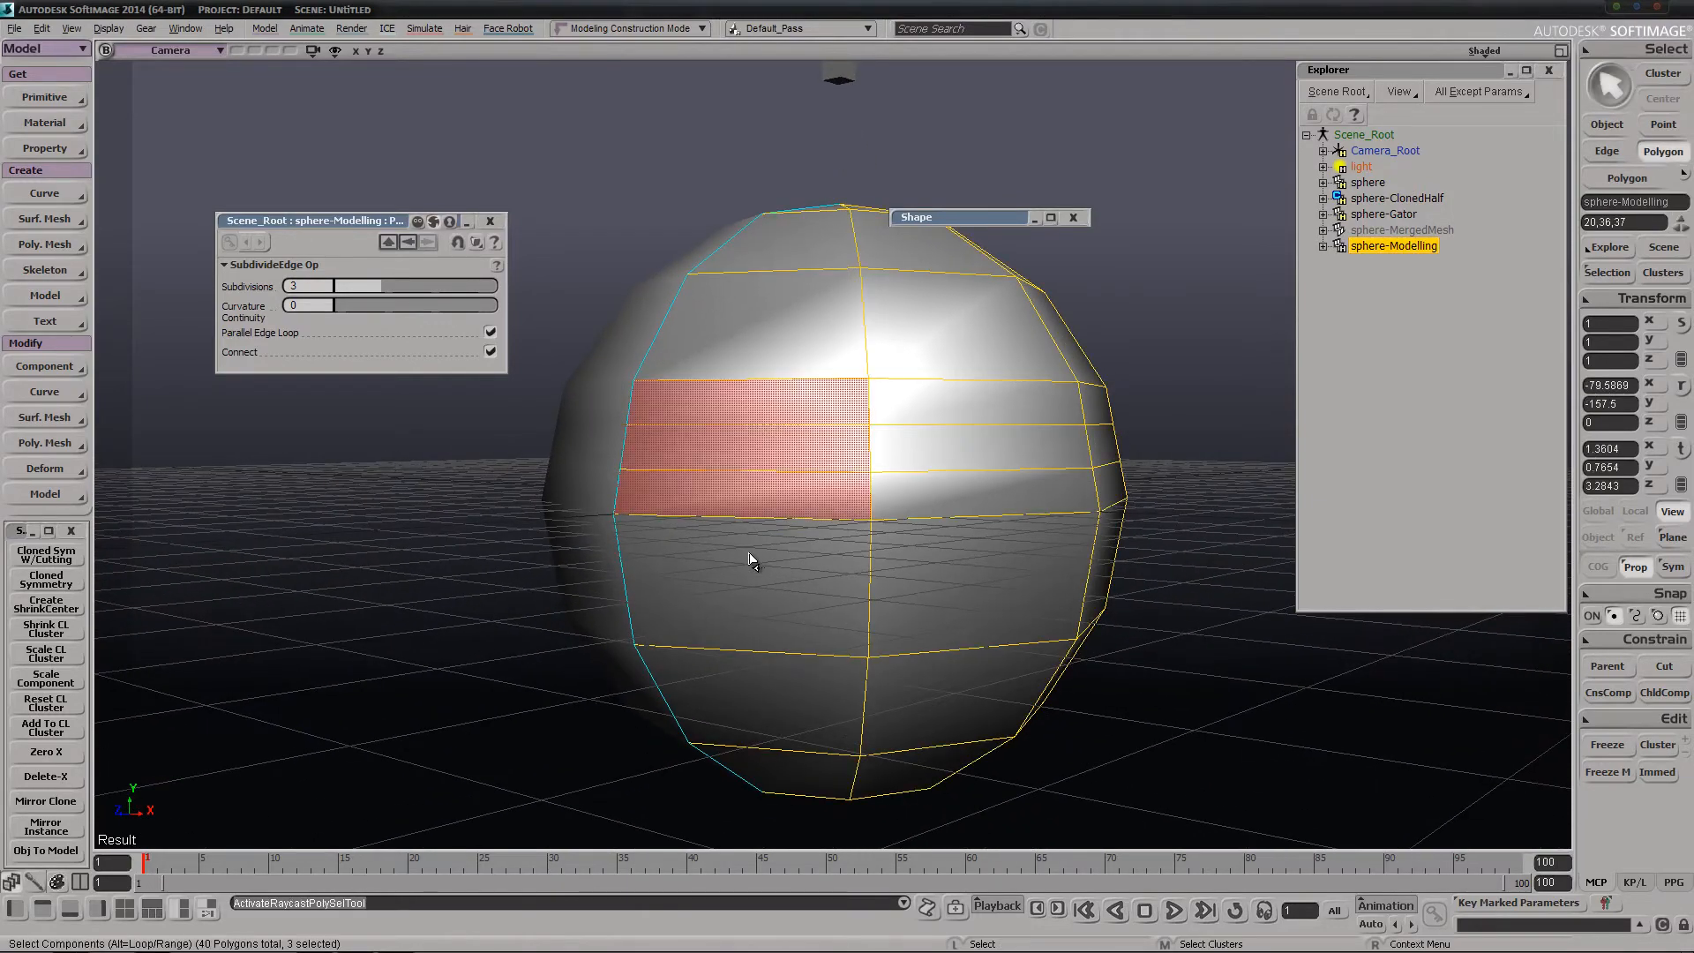
pyautogui.click(751, 559)
pyautogui.hotkey('ctrl', 'd')
pyautogui.press('v')
pyautogui.press('s')
pyautogui.moveTo(753, 561); pyautogui.dragTo(719, 591, button='right')
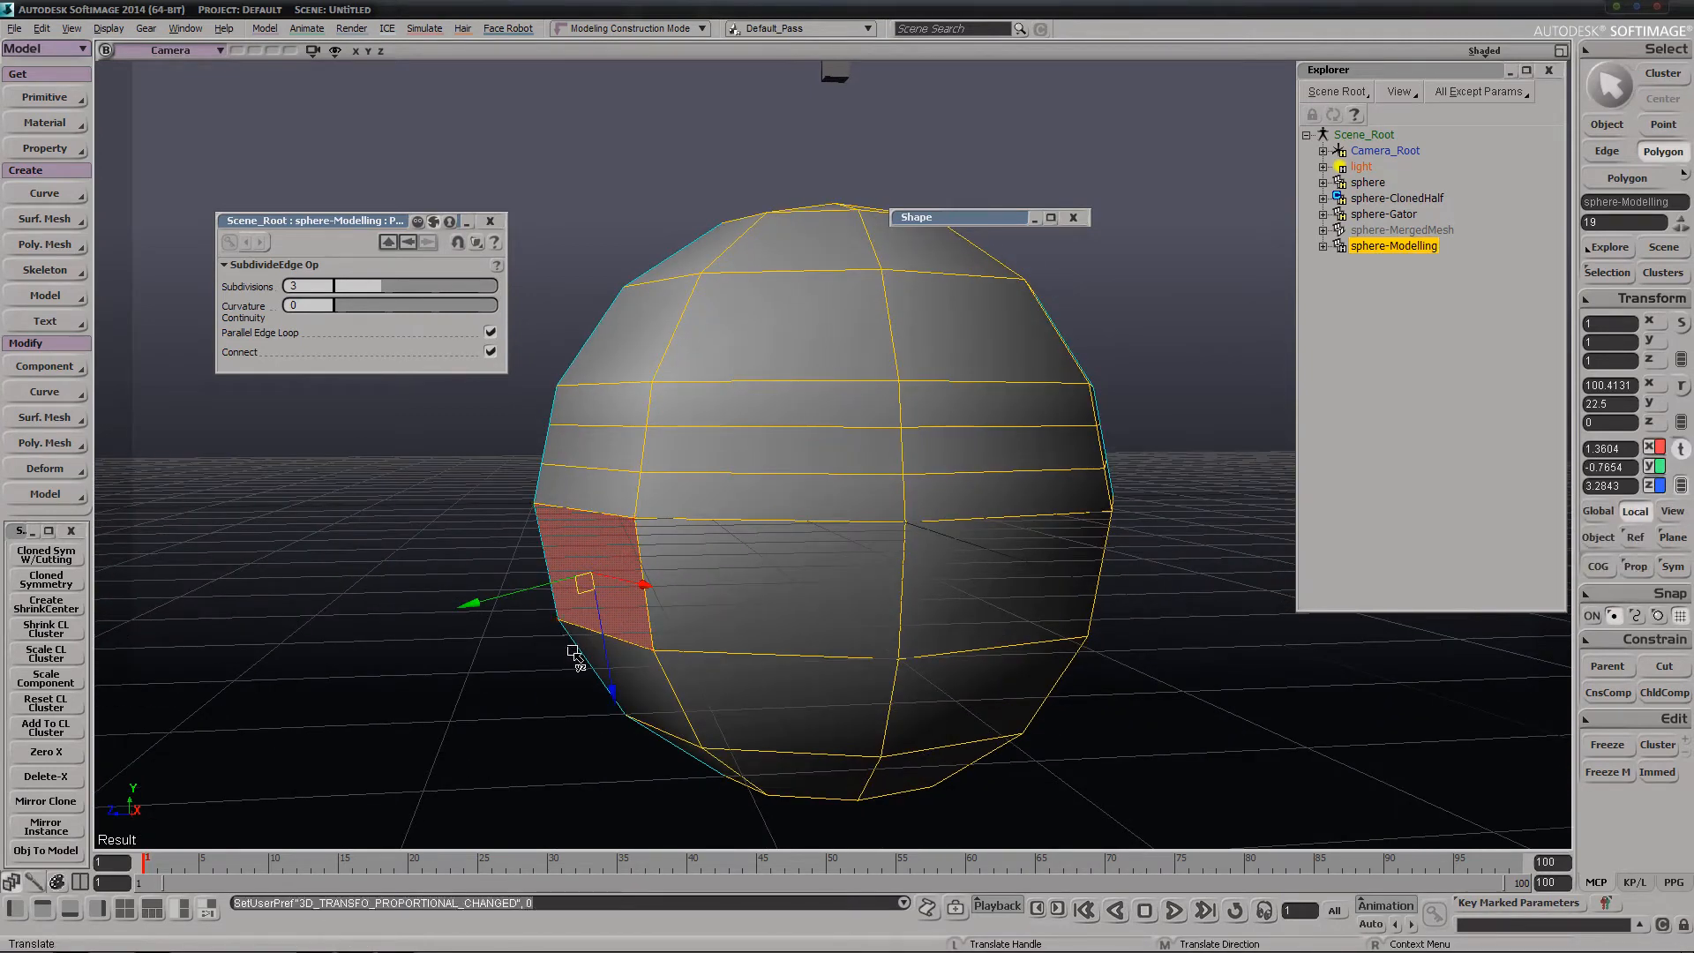
pyautogui.moveTo(578, 651); pyautogui.dragTo(635, 609)
# Delete the extrusion's side polygons lying along the center line and return to object selection
pyautogui.press('s')
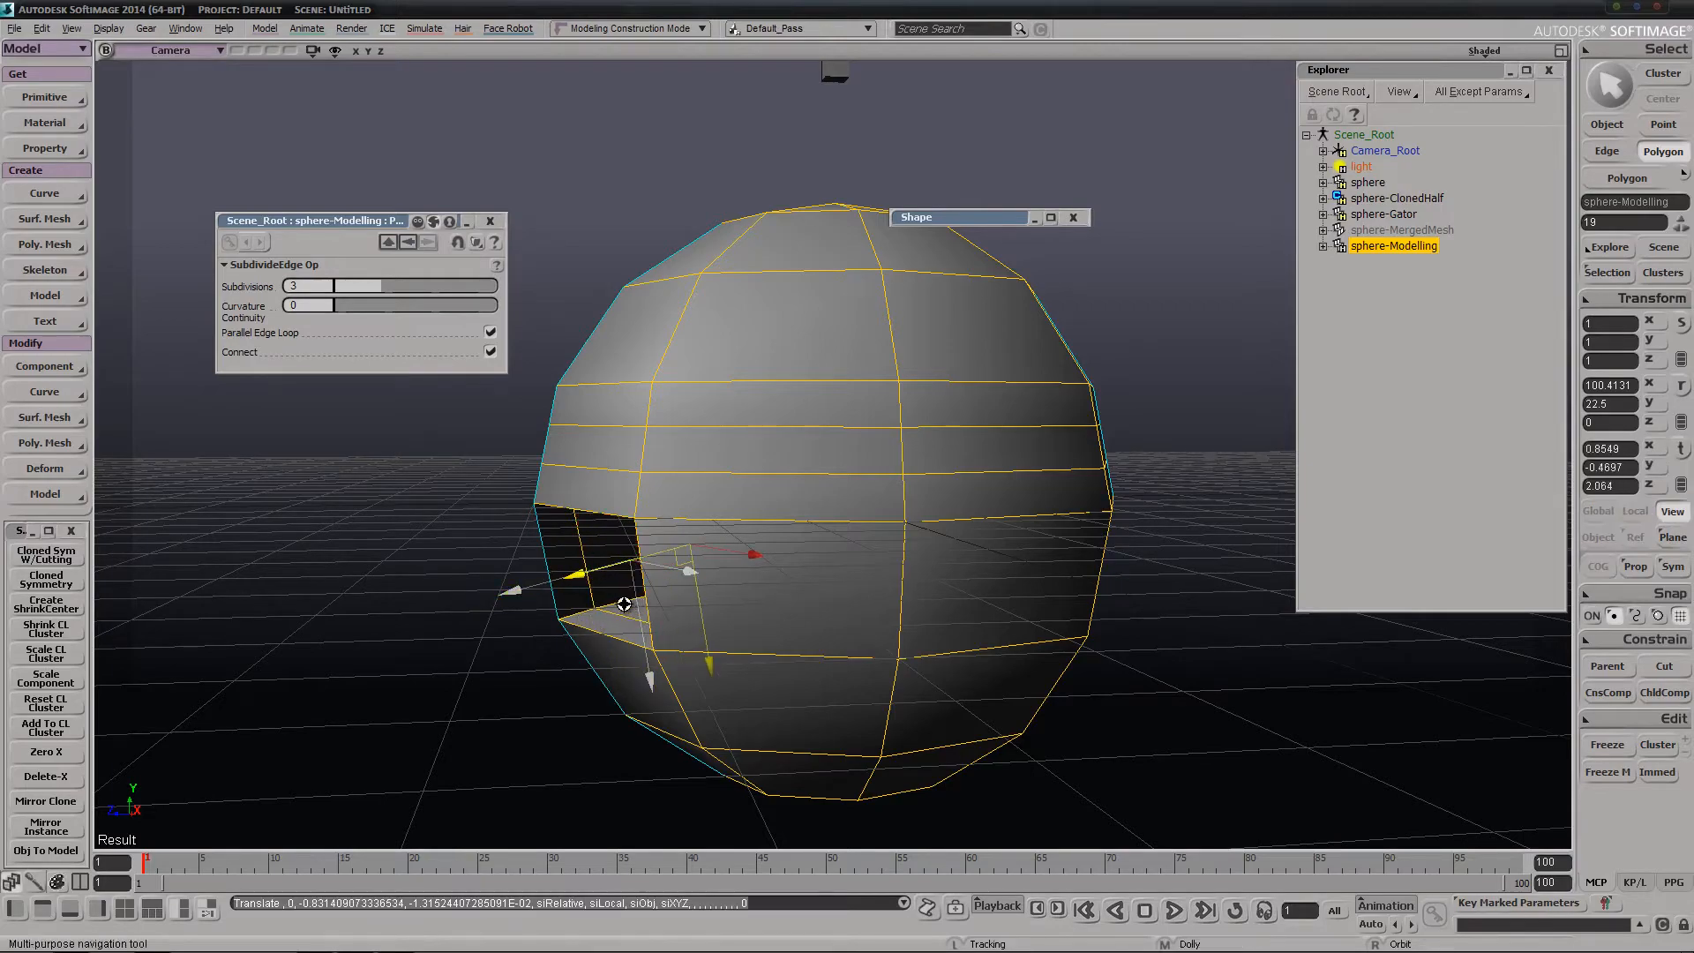
pyautogui.moveTo(635, 609); pyautogui.dragTo(859, 503, button='right')
pyautogui.moveTo(858, 503); pyautogui.dragTo(825, 486, button='middle')
pyautogui.moveTo(825, 485); pyautogui.dragTo(757, 494, button='right')
pyautogui.moveTo(757, 494); pyautogui.dragTo(847, 461)
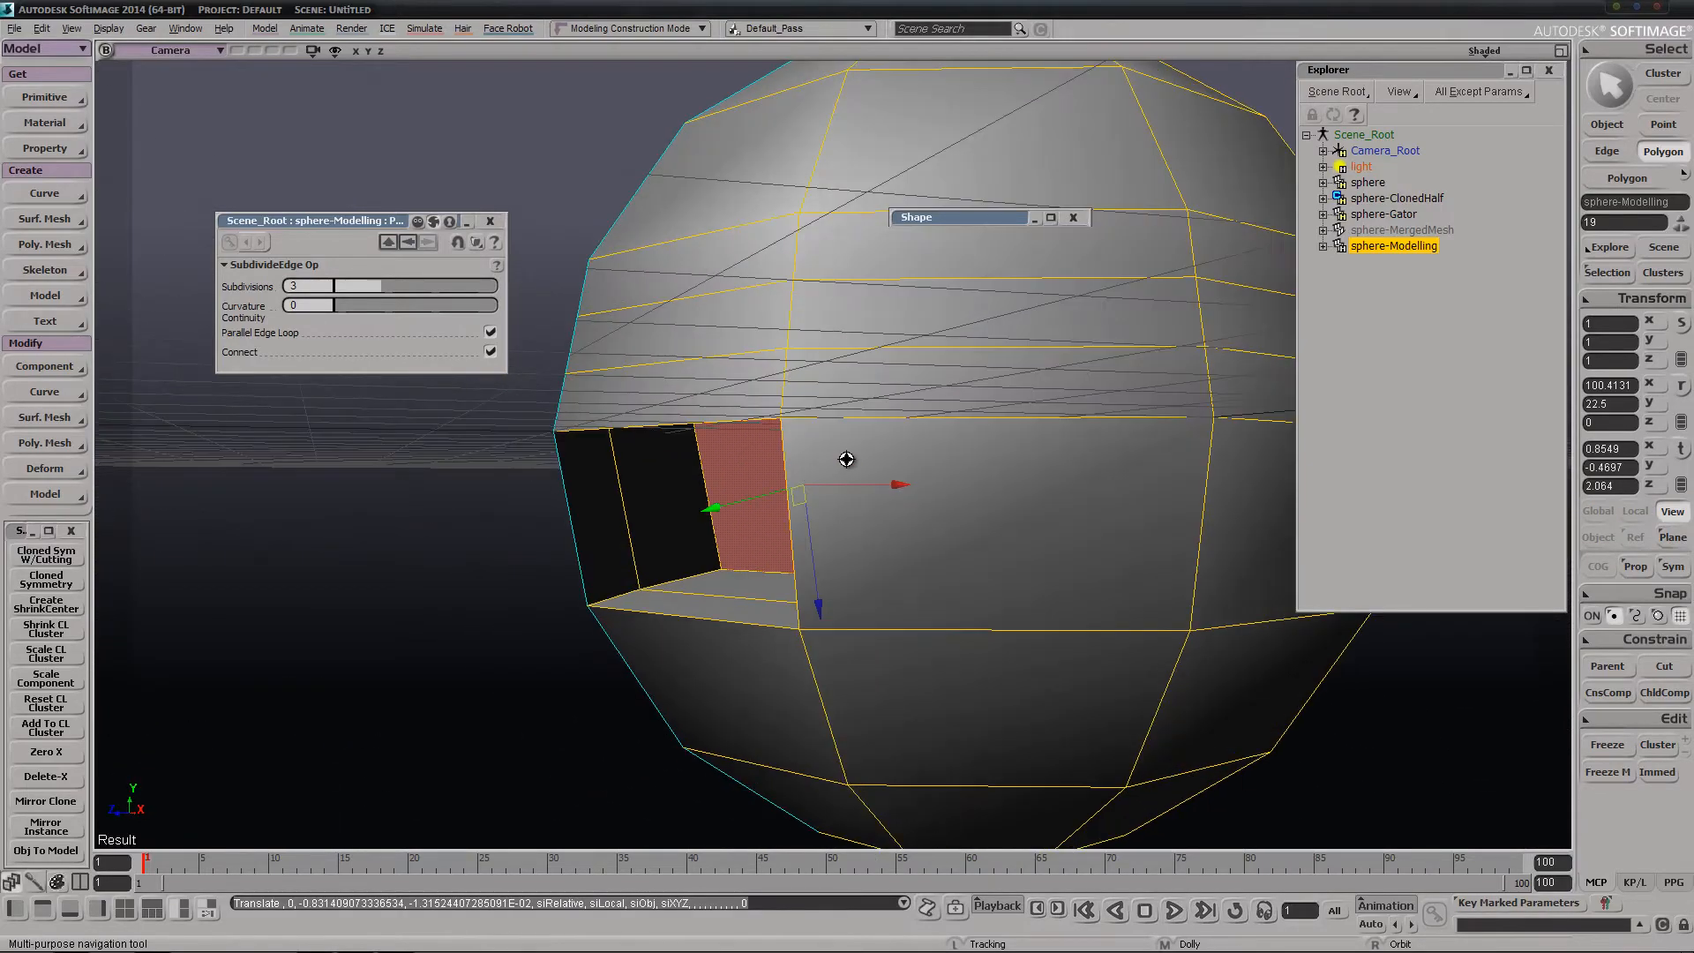
pyautogui.moveTo(847, 461); pyautogui.dragTo(892, 481, button='middle')
pyautogui.moveTo(892, 481); pyautogui.dragTo(937, 497, button='right')
pyautogui.moveTo(938, 497); pyautogui.dragTo(903, 514, button='middle')
pyautogui.moveTo(904, 514); pyautogui.dragTo(918, 485, button='right')
pyautogui.press('v')
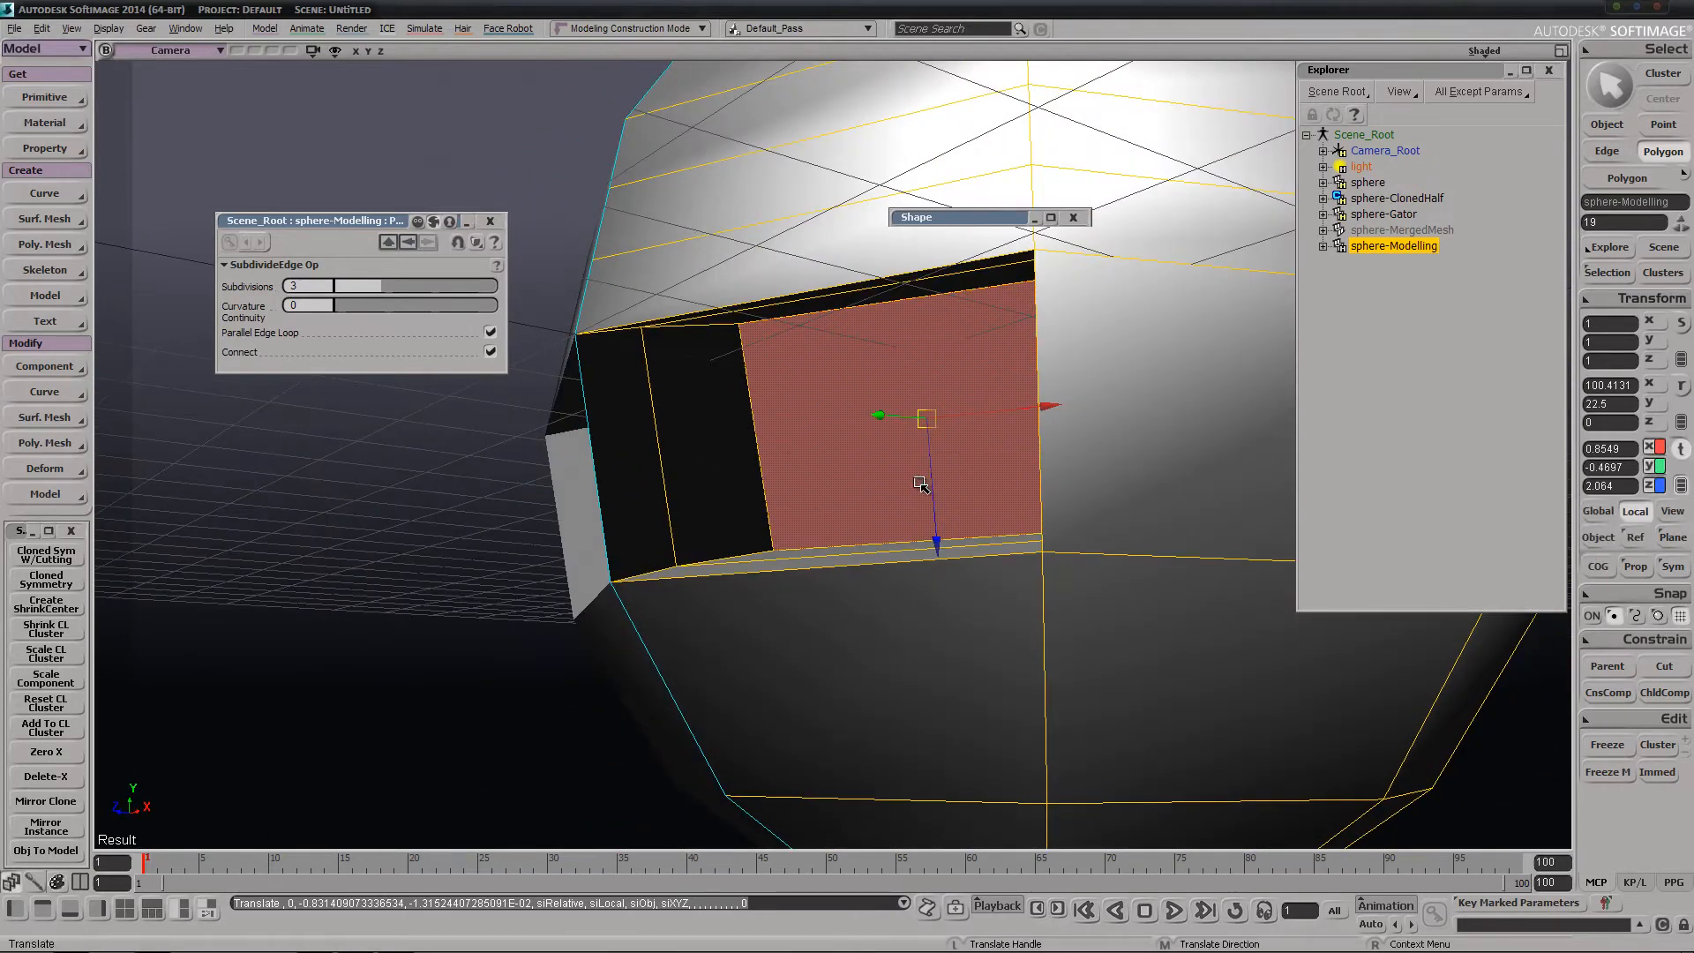
pyautogui.press('u')
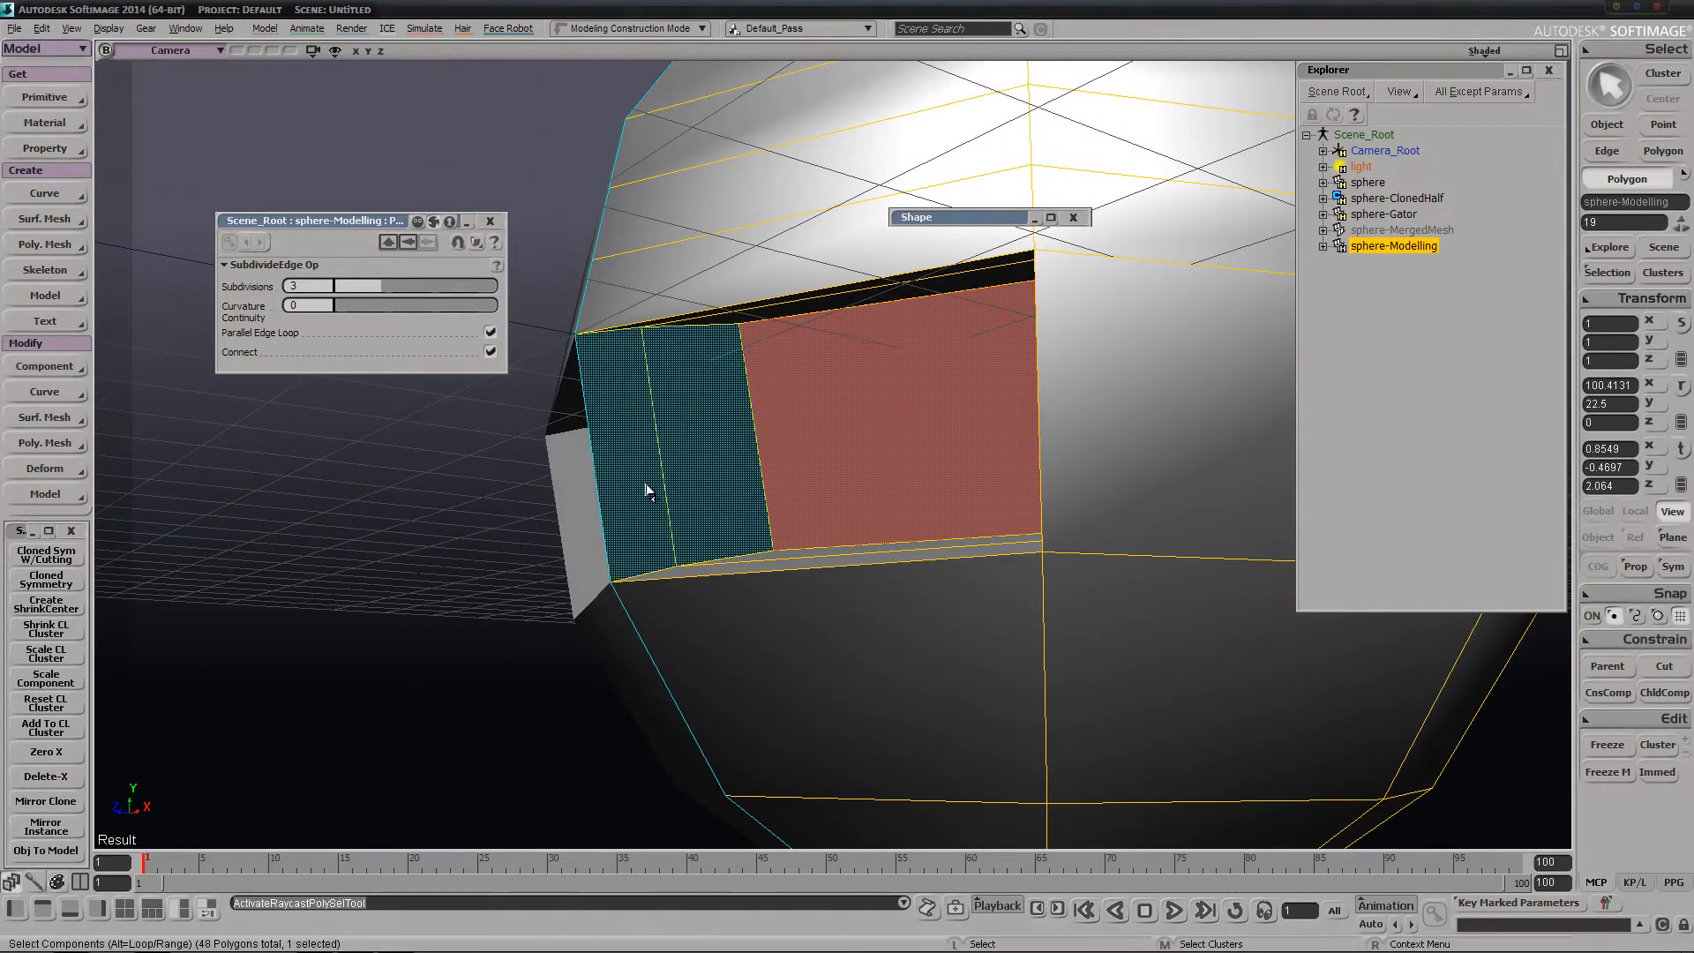
pyautogui.click(653, 487)
pyautogui.press('Delete')
pyautogui.press('space')
# Expand the Polygon Mesh and Clusters of sphere-Modelling in the scene tree and check the CL cluster
pyautogui.press('s')
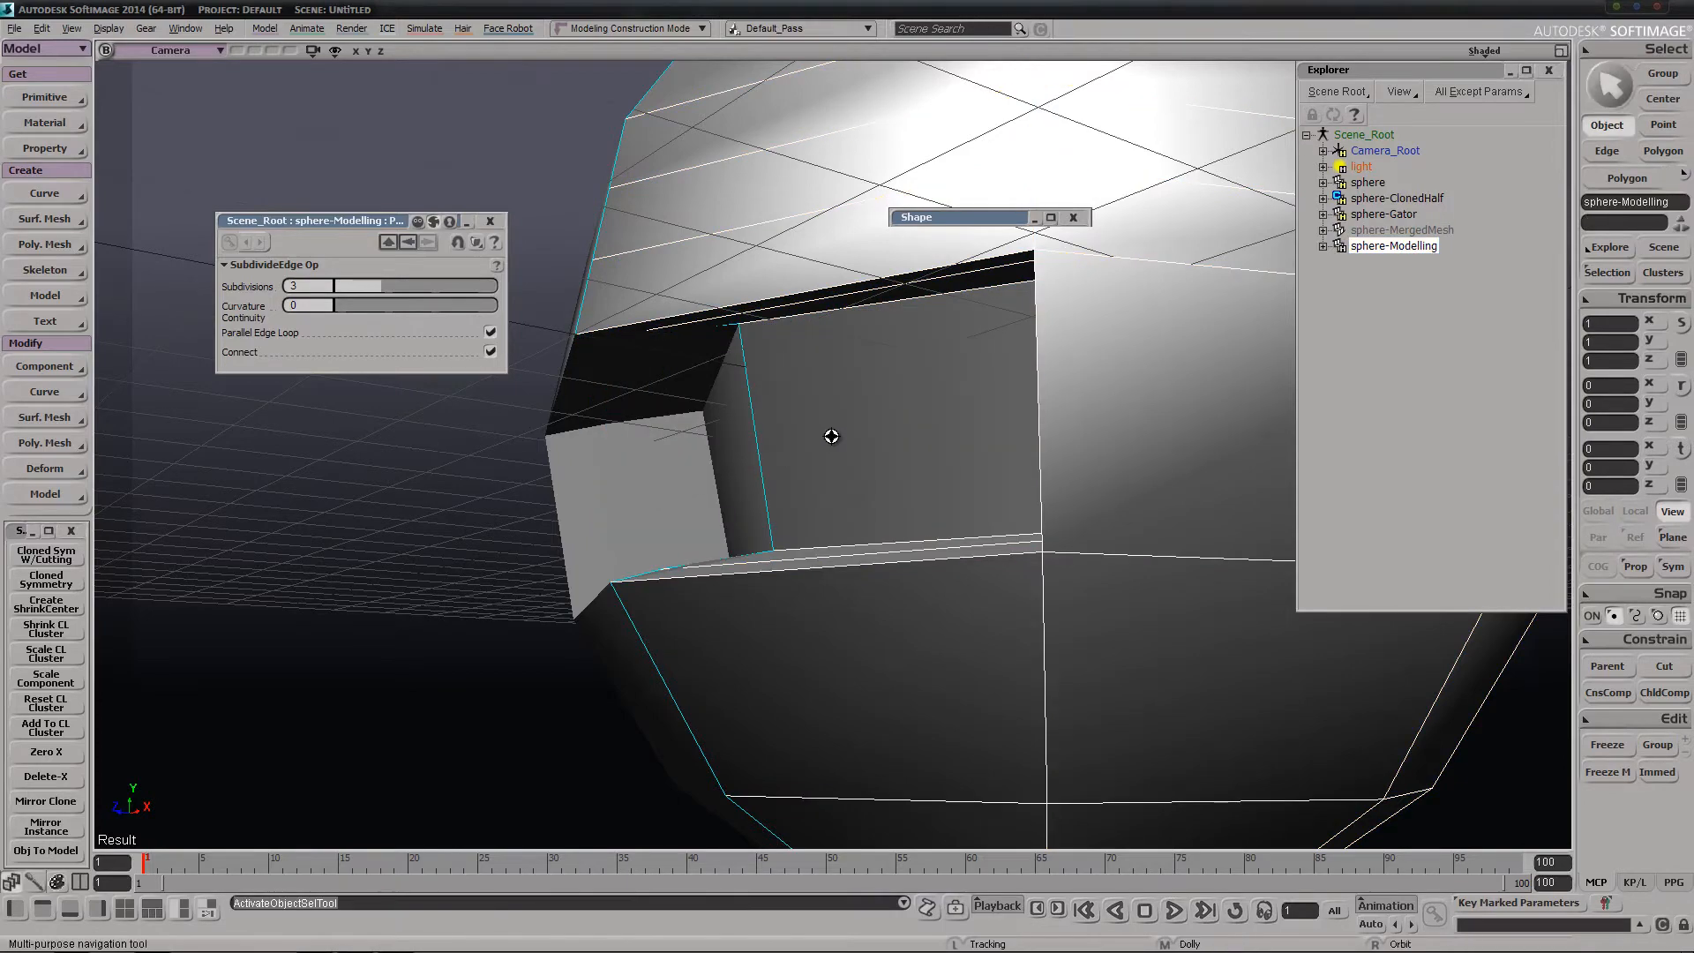
pyautogui.moveTo(832, 437); pyautogui.dragTo(907, 398, button='right')
pyautogui.moveTo(907, 398); pyautogui.dragTo(741, 544)
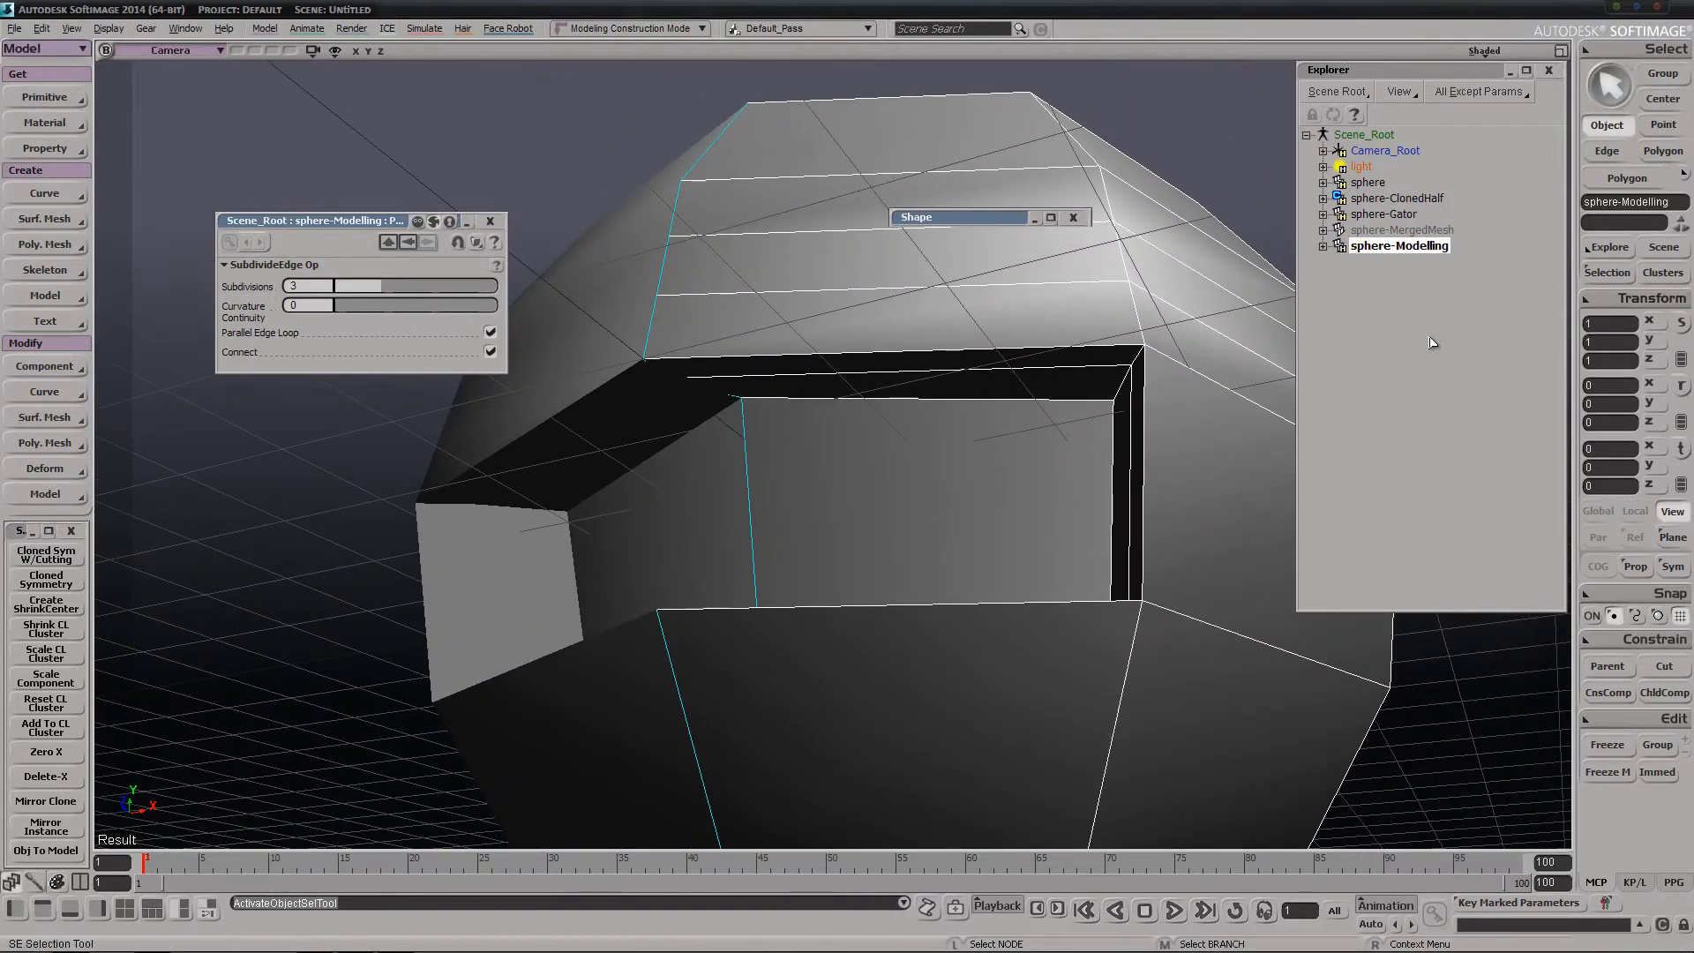
pyautogui.click(1323, 247)
pyautogui.click(1340, 262)
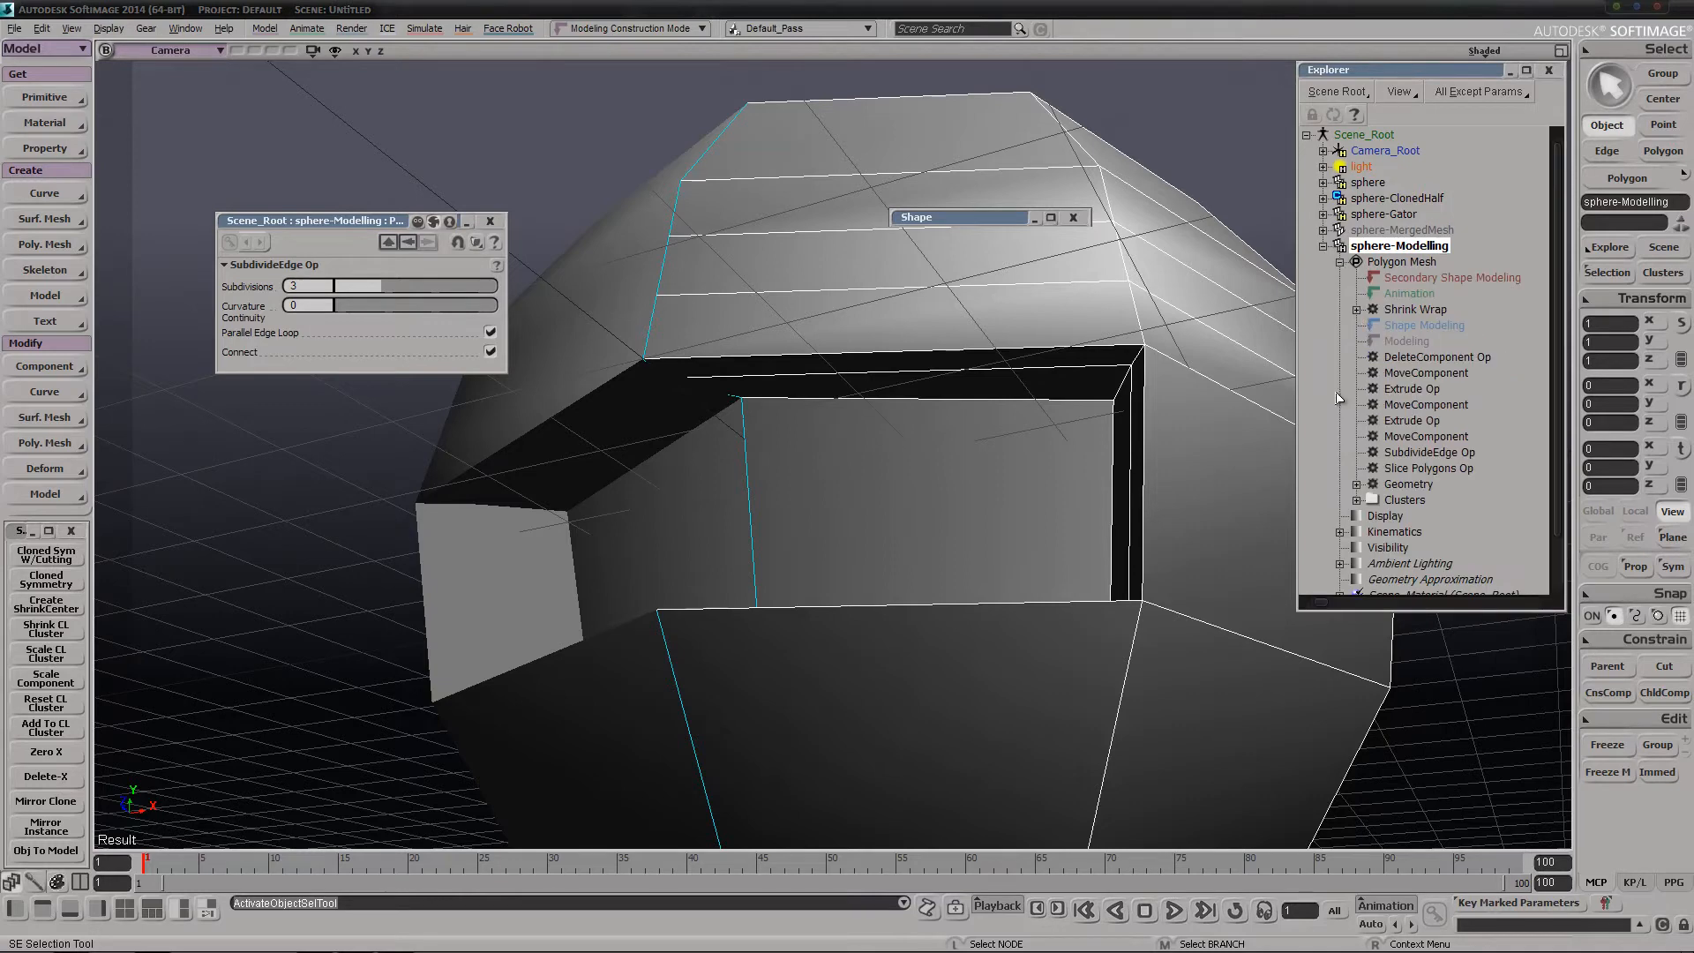
pyautogui.click(1357, 500)
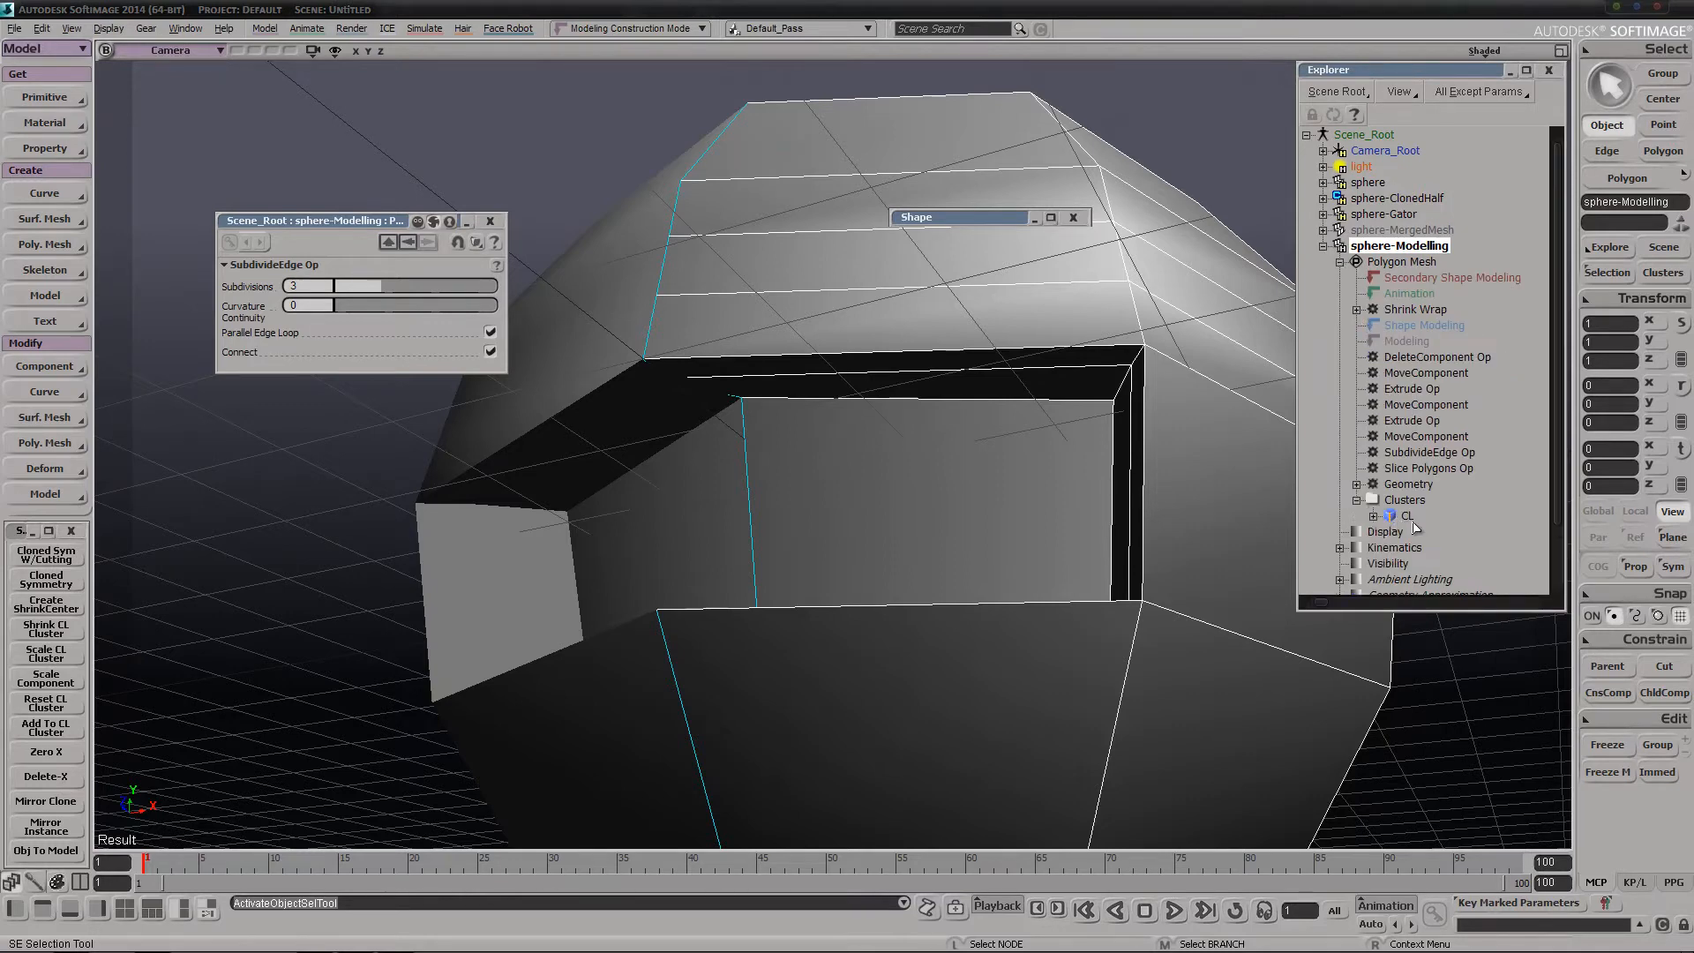
pyautogui.click(1412, 521)
# Isolate sphere-Modelling in the camera view and select its CL cluster to inspect which center-line edges it includes
pyautogui.rightClick(1026, 481)
pyautogui.press('s')
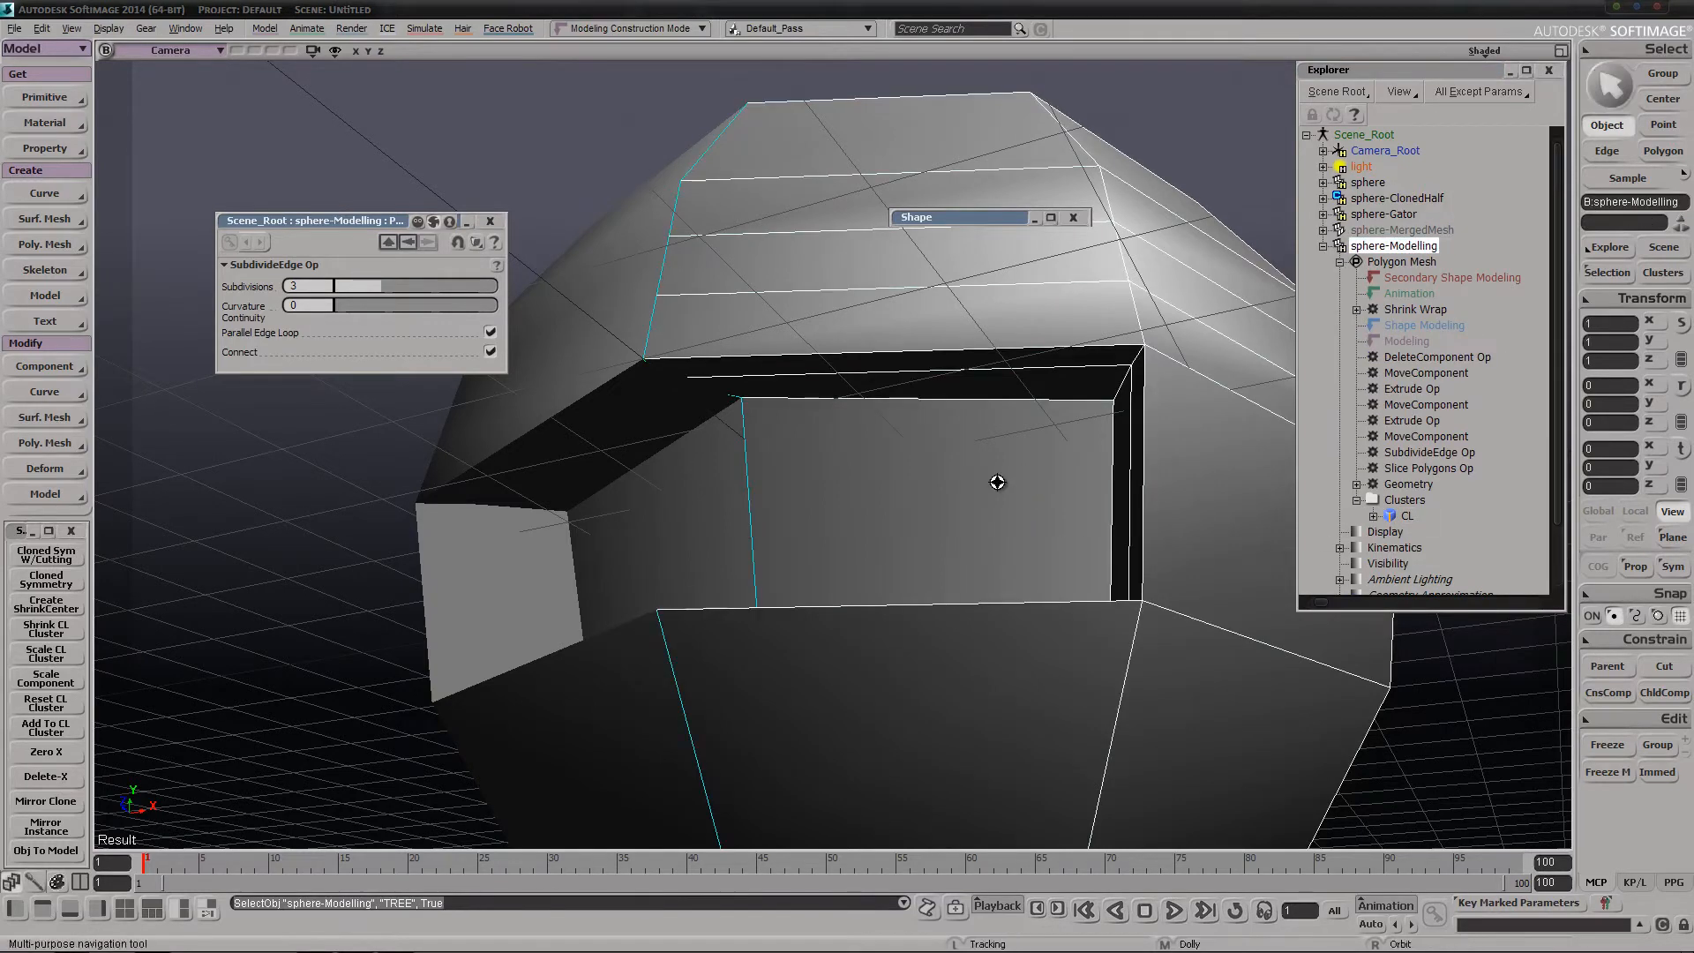
pyautogui.click(313, 51)
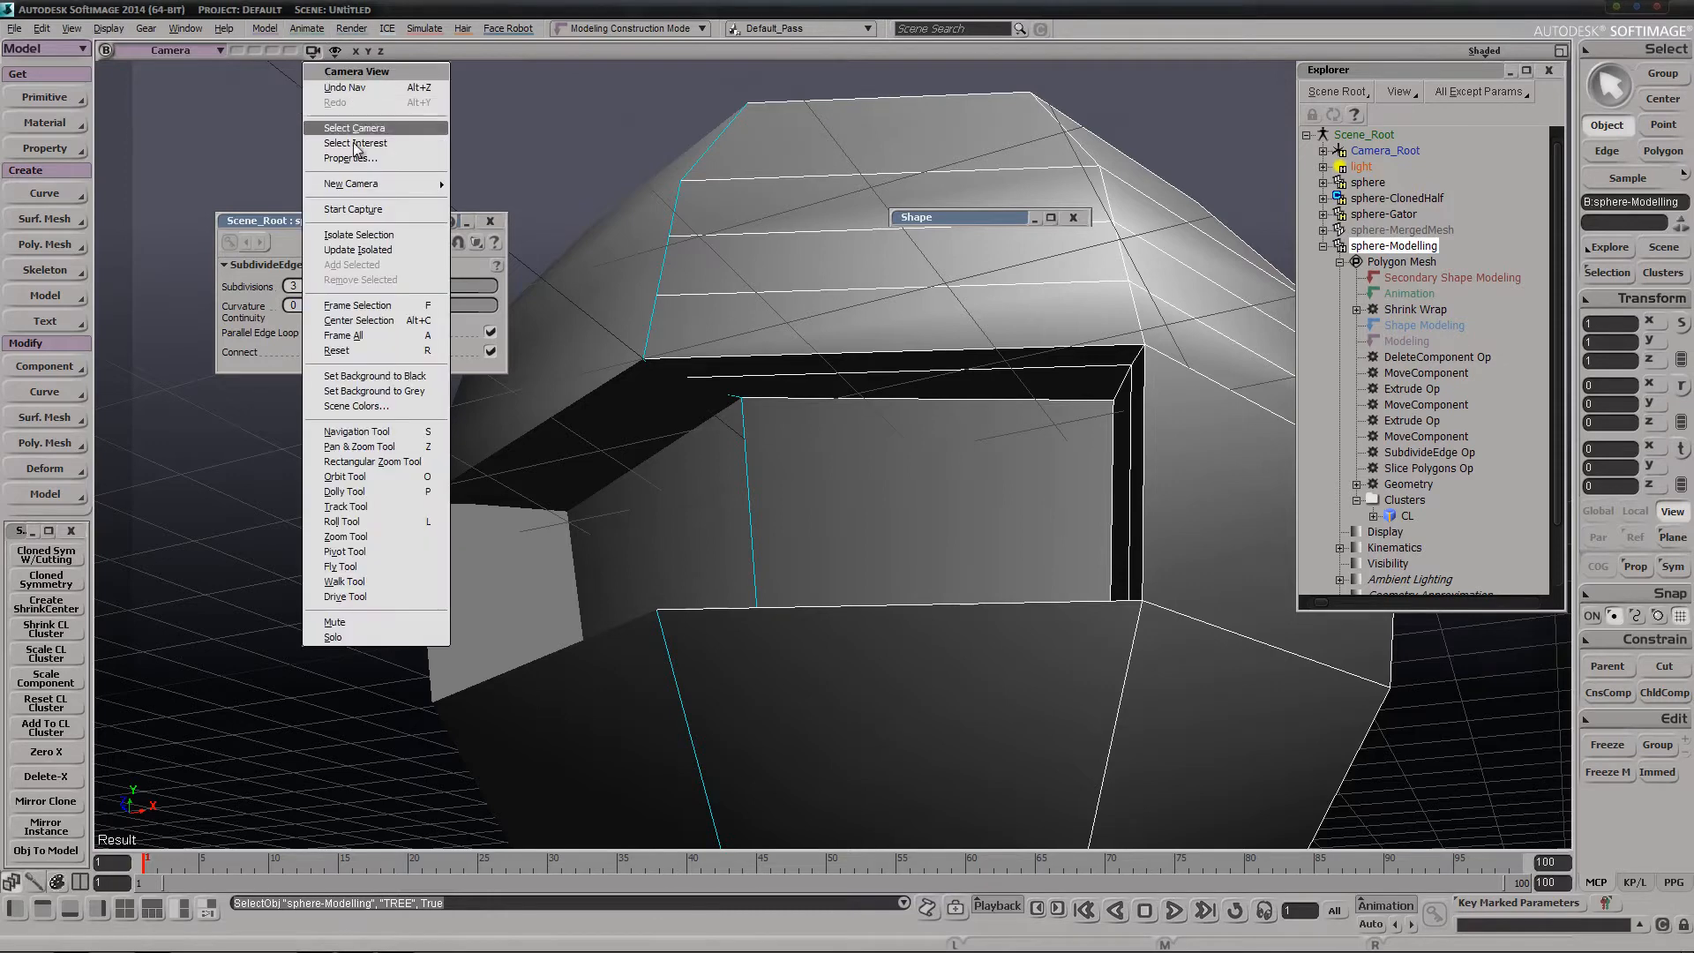
pyautogui.click(371, 250)
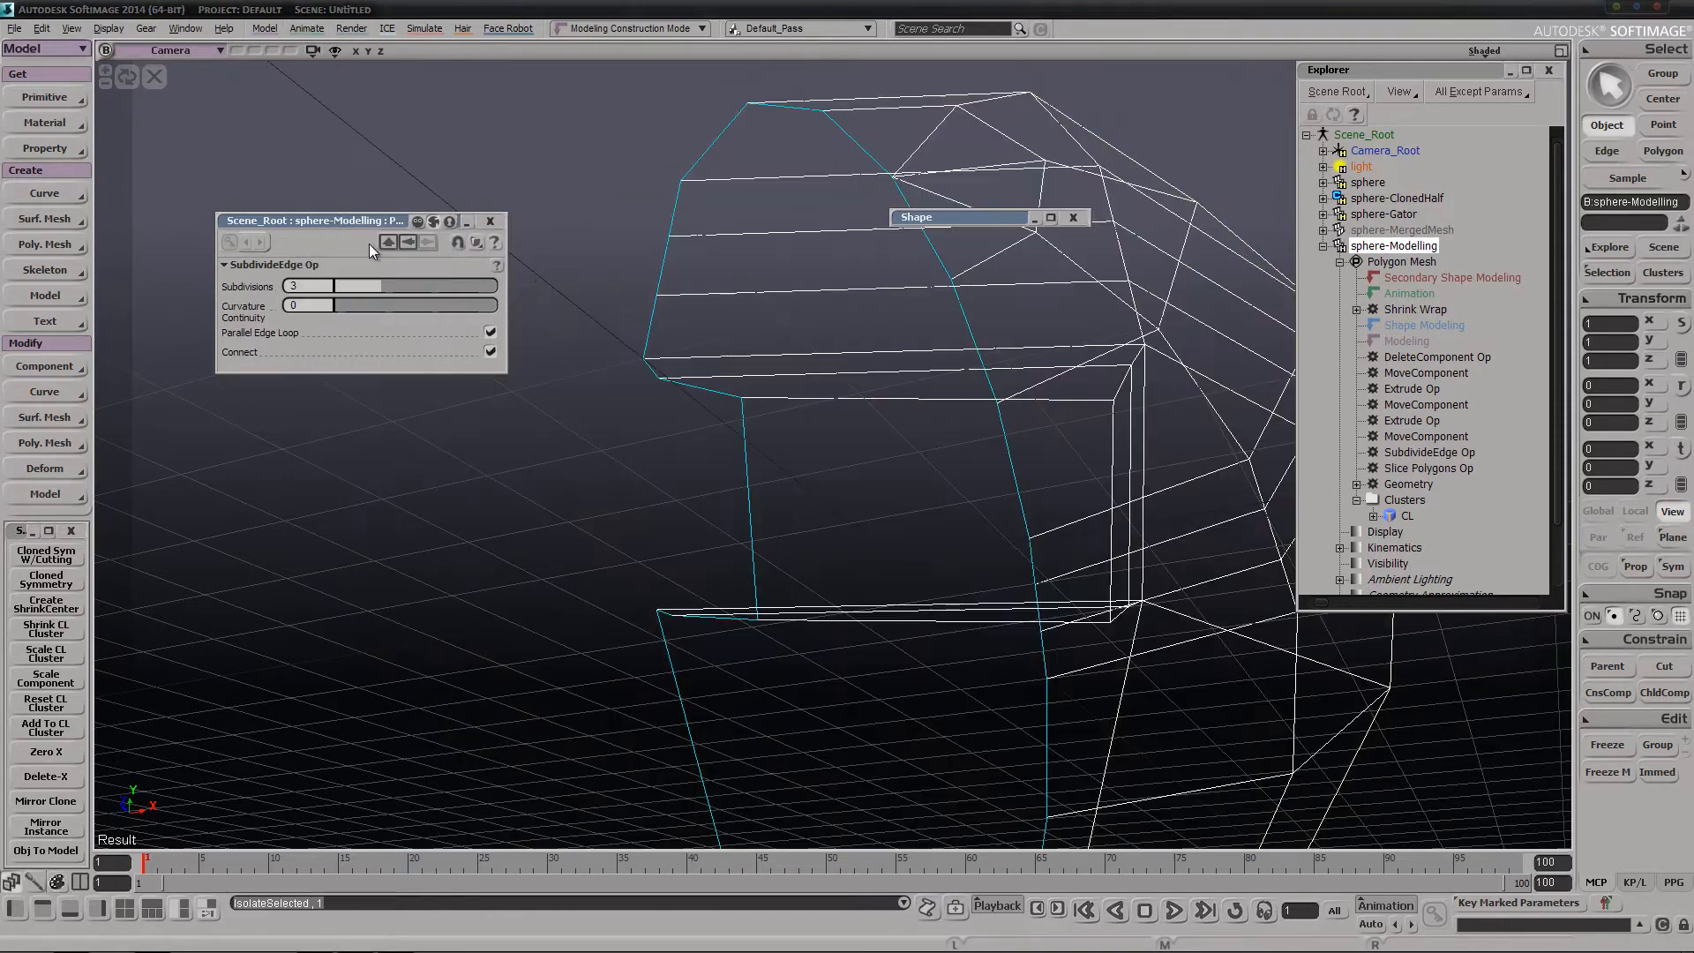
pyautogui.press('s')
pyautogui.moveTo(900, 461); pyautogui.dragTo(824, 468, button='right')
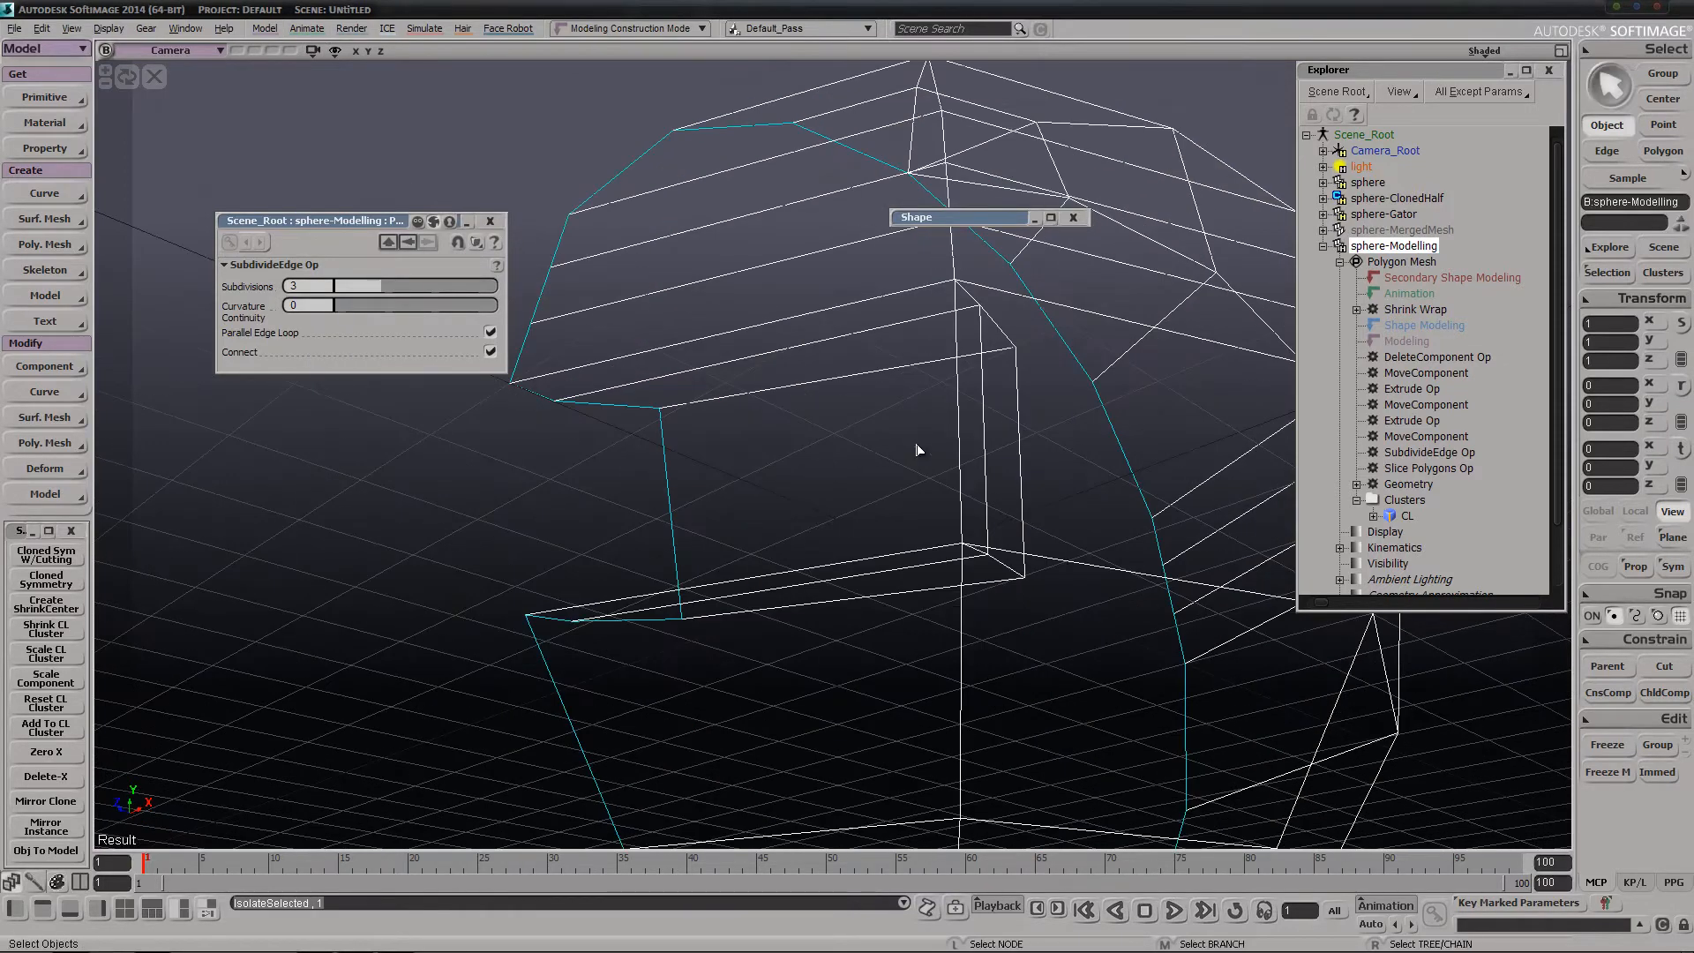
pyautogui.click(1407, 517)
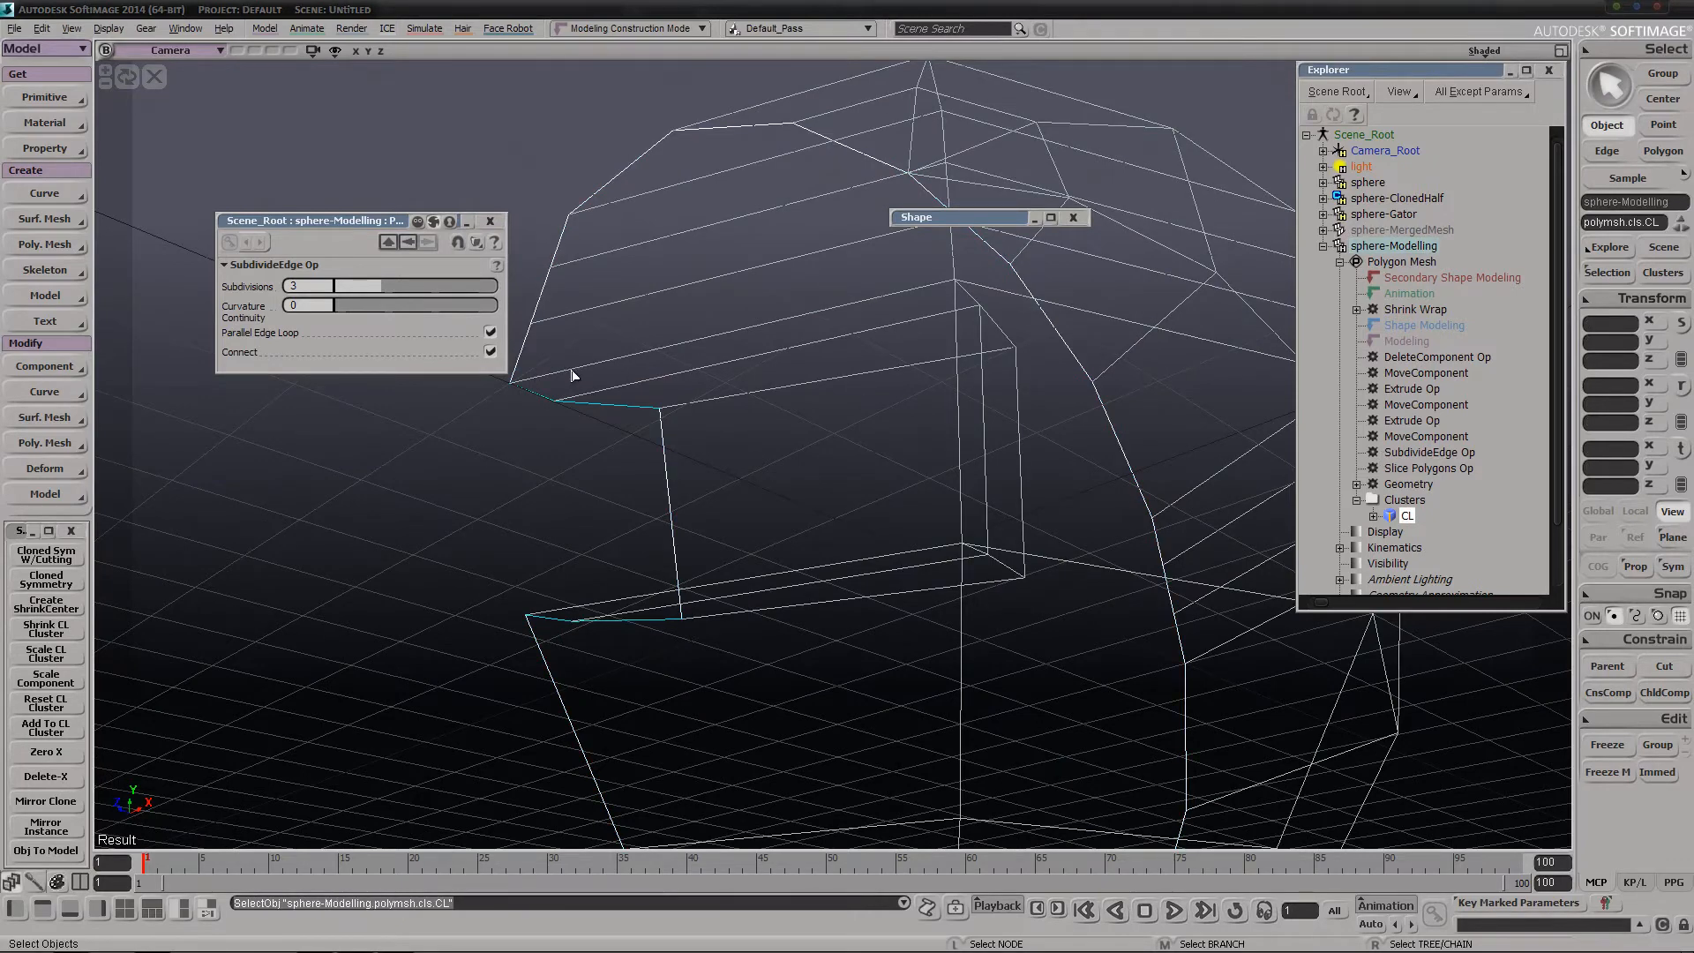
# Select the whole center-line edge loop, including the extruded opening's border, and run Add To CL Cluster
pyautogui.press('e')
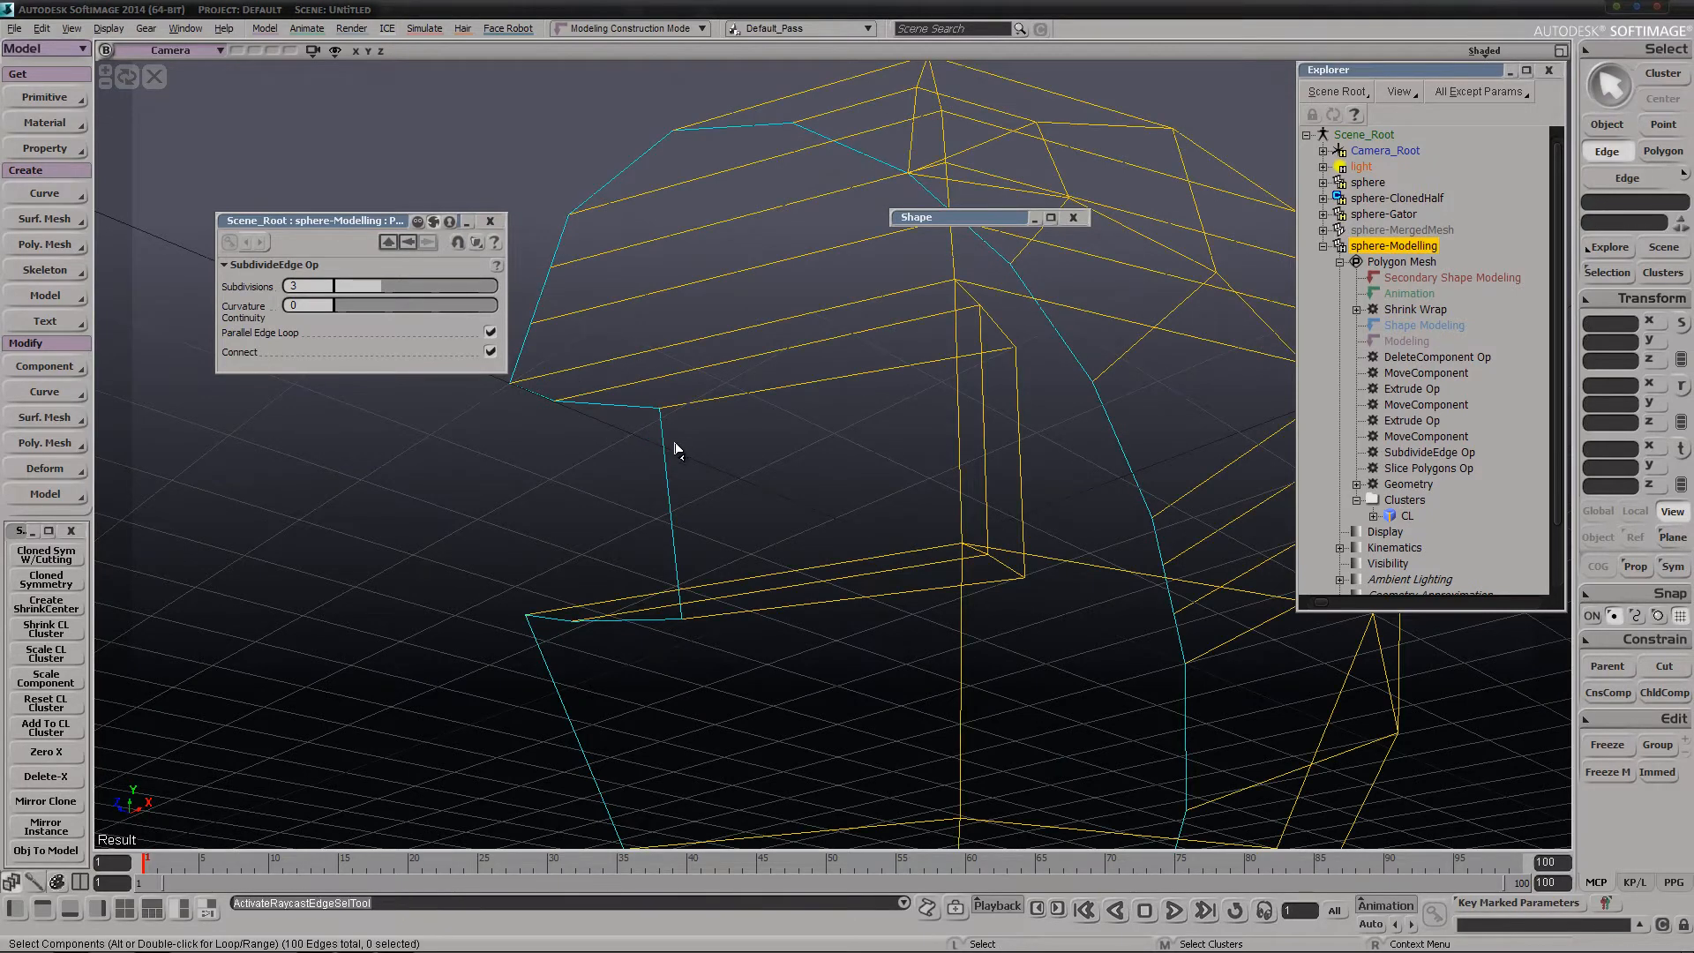
pyautogui.keyDown('alt'); pyautogui.middleClick(667, 457); pyautogui.keyUp('alt')
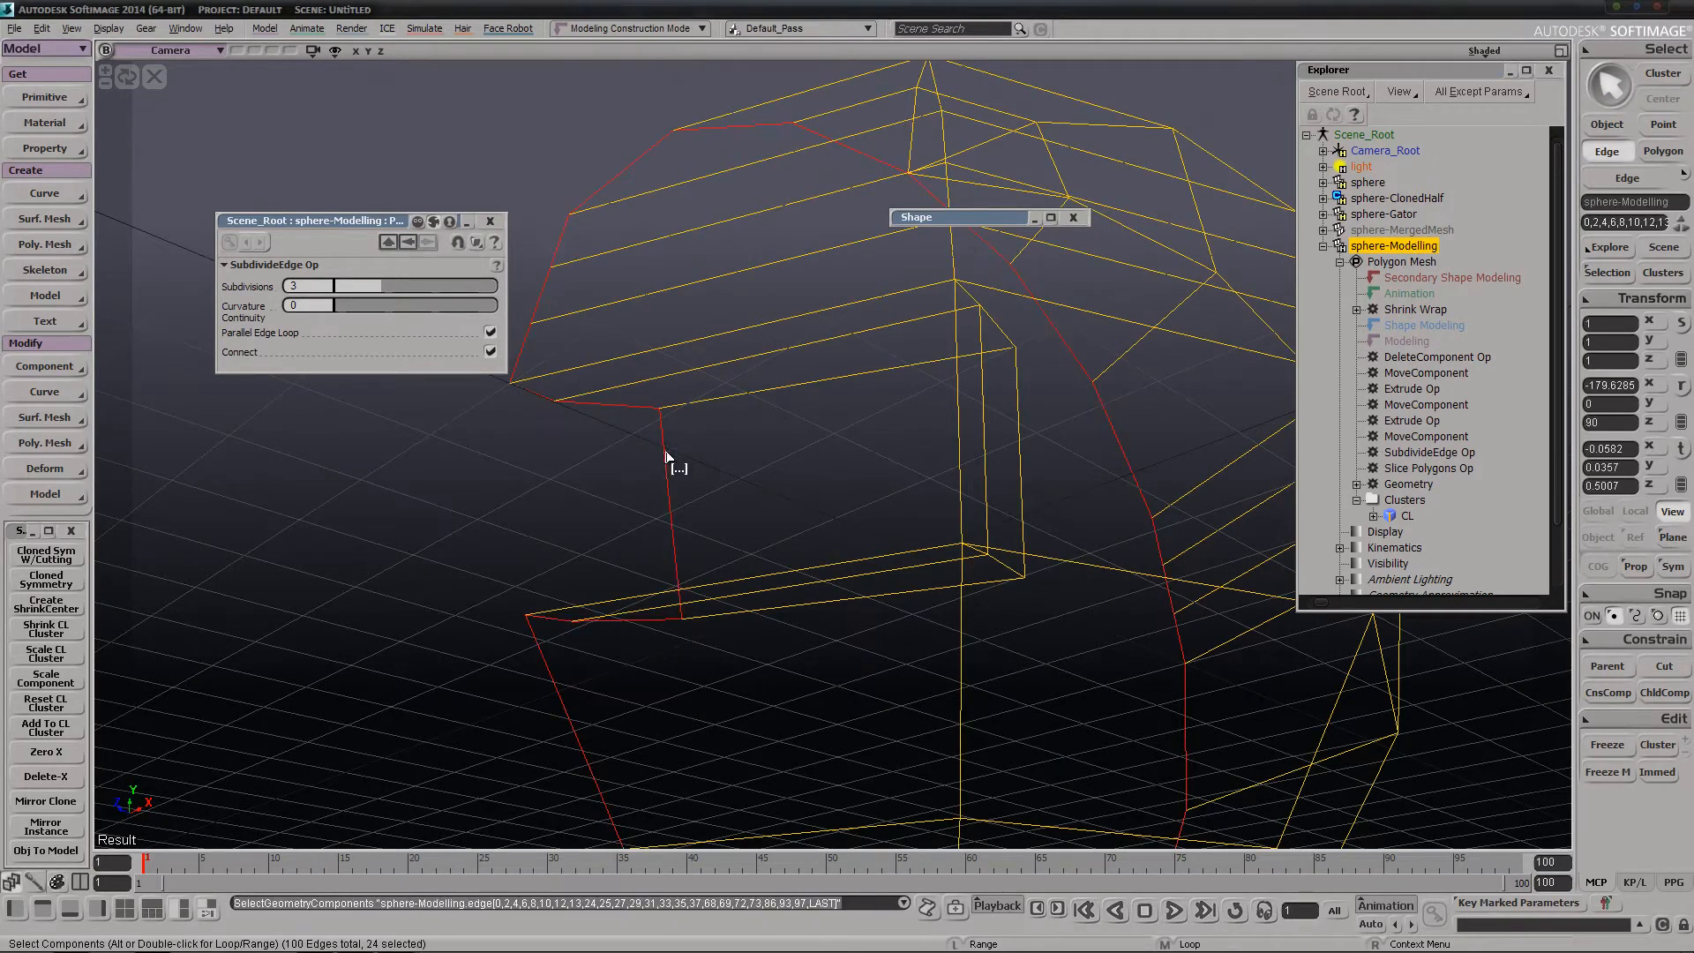
pyautogui.click(28, 725)
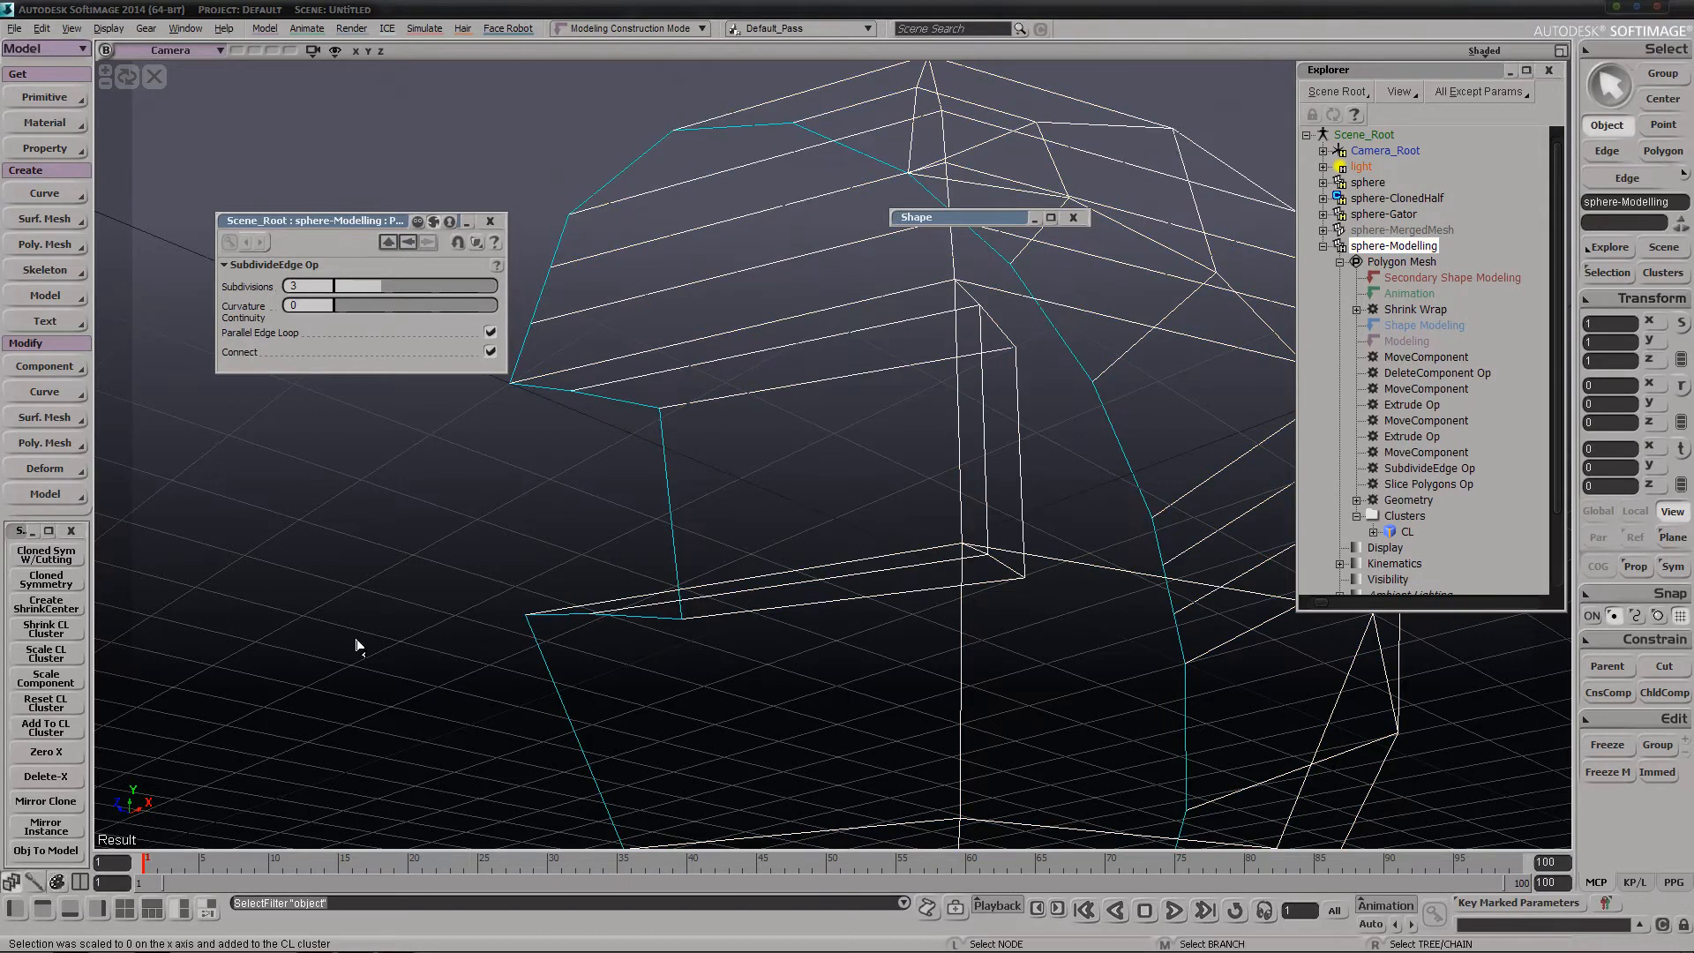
# Select the CL cluster to check its edges, and leave the isolated view to inspect the full sphere
pyautogui.click(1406, 533)
pyautogui.press('s')
pyautogui.moveTo(795, 397)
pyautogui.mouseDown(button='right')
pyautogui.moveTo(677, 454)
pyautogui.moveTo(589, 530)
pyautogui.moveTo(656, 418)
pyautogui.moveTo(693, 450)
pyautogui.mouseUp(button='right')
pyautogui.click(157, 71)
pyautogui.press('s')
pyautogui.moveTo(669, 359); pyautogui.dragTo(676, 360, button='right')
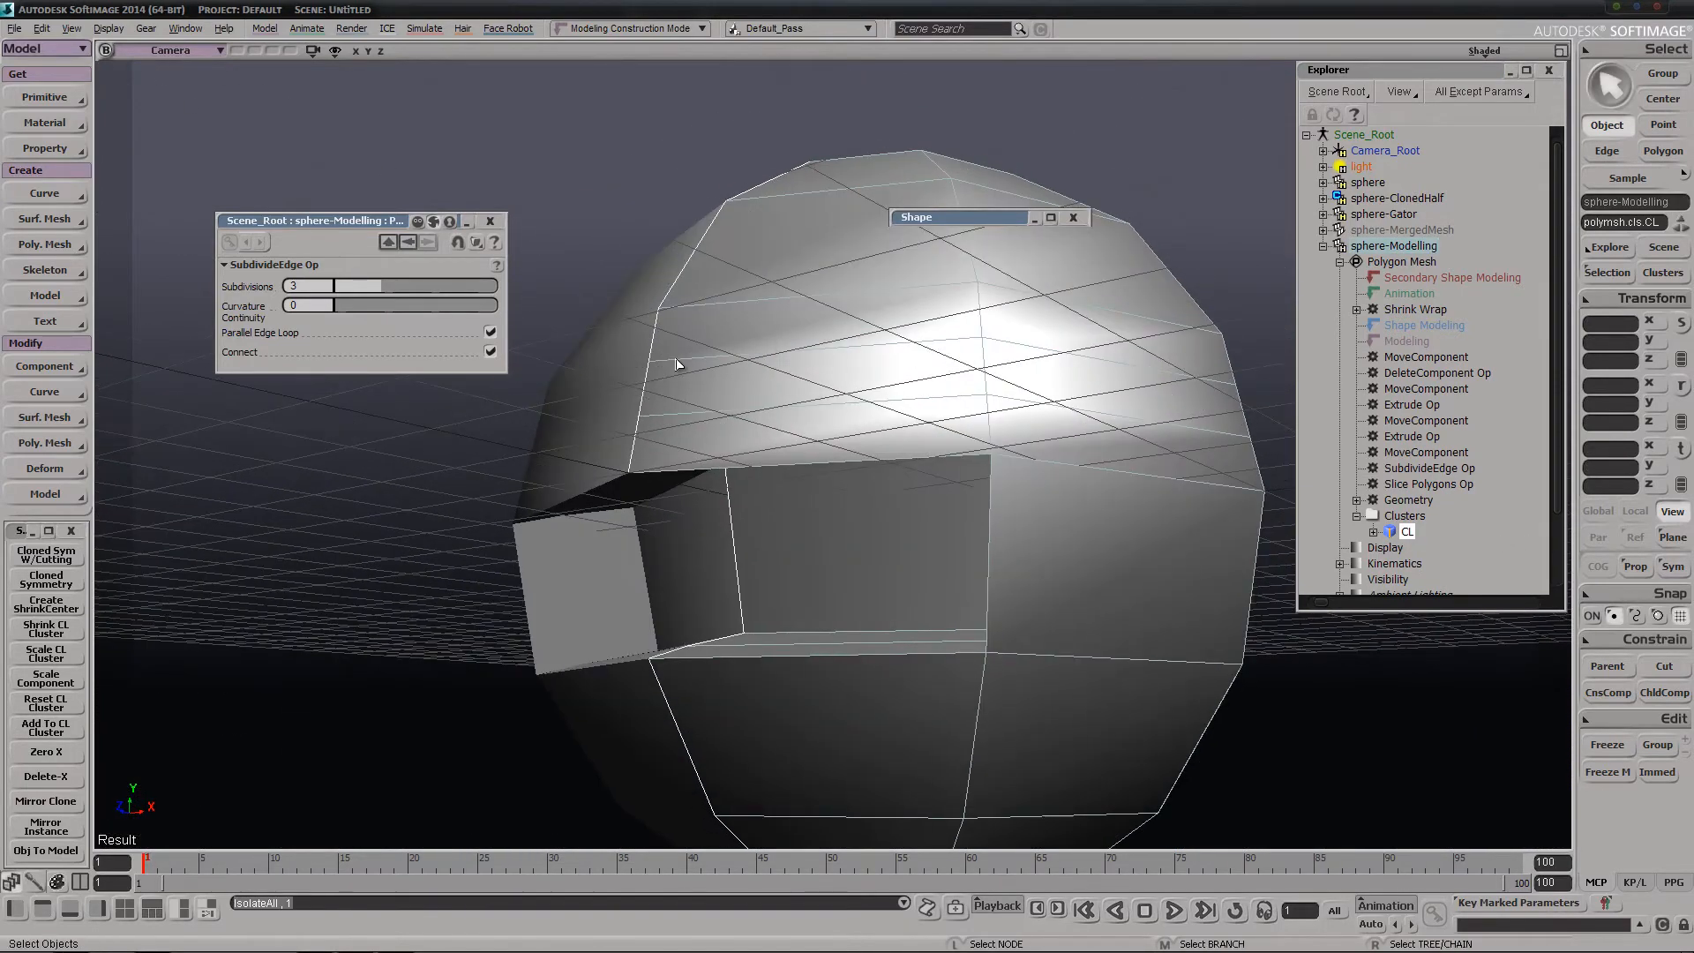
# Test the center line by pulling an inner edge of the opening with the Tweak tool, and undo the move
pyautogui.press('m')
pyautogui.press('e')
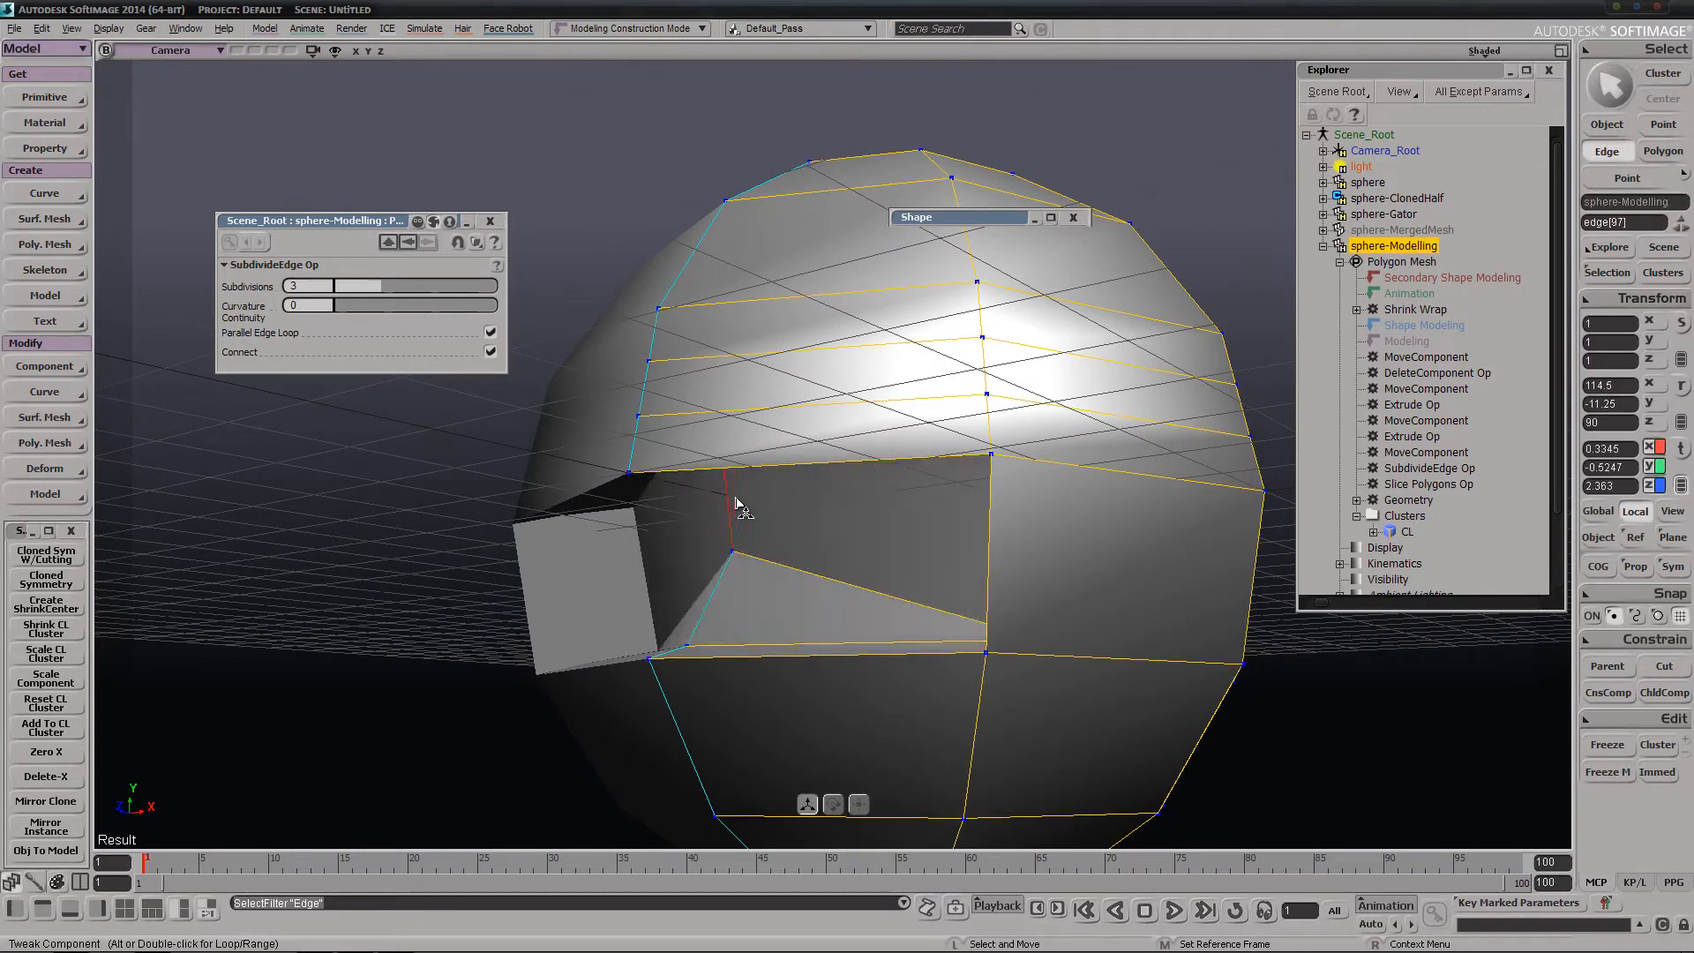
pyautogui.click(722, 572)
pyautogui.hotkey('ctrl', 'z')
# Try to delete the Shrink Wrap operator of sphere-Modelling, and undo the deletion
pyautogui.press('s')
pyautogui.moveTo(688, 480); pyautogui.dragTo(872, 413, button='right')
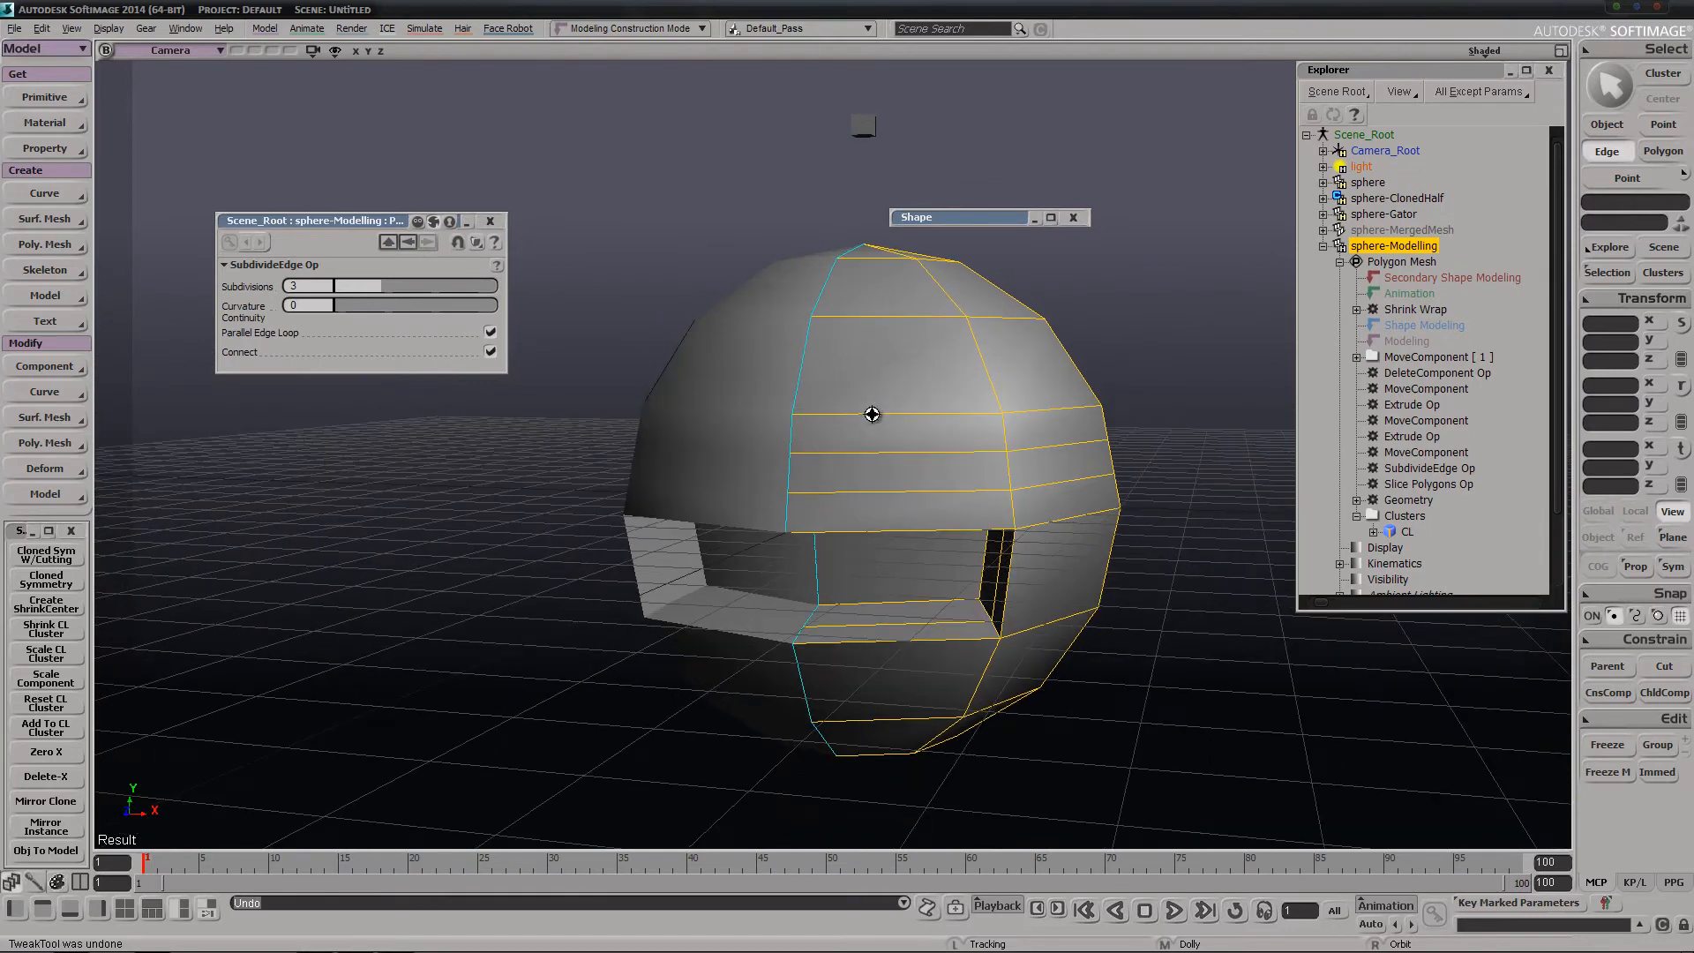
pyautogui.click(1415, 310)
pyautogui.press('Delete')
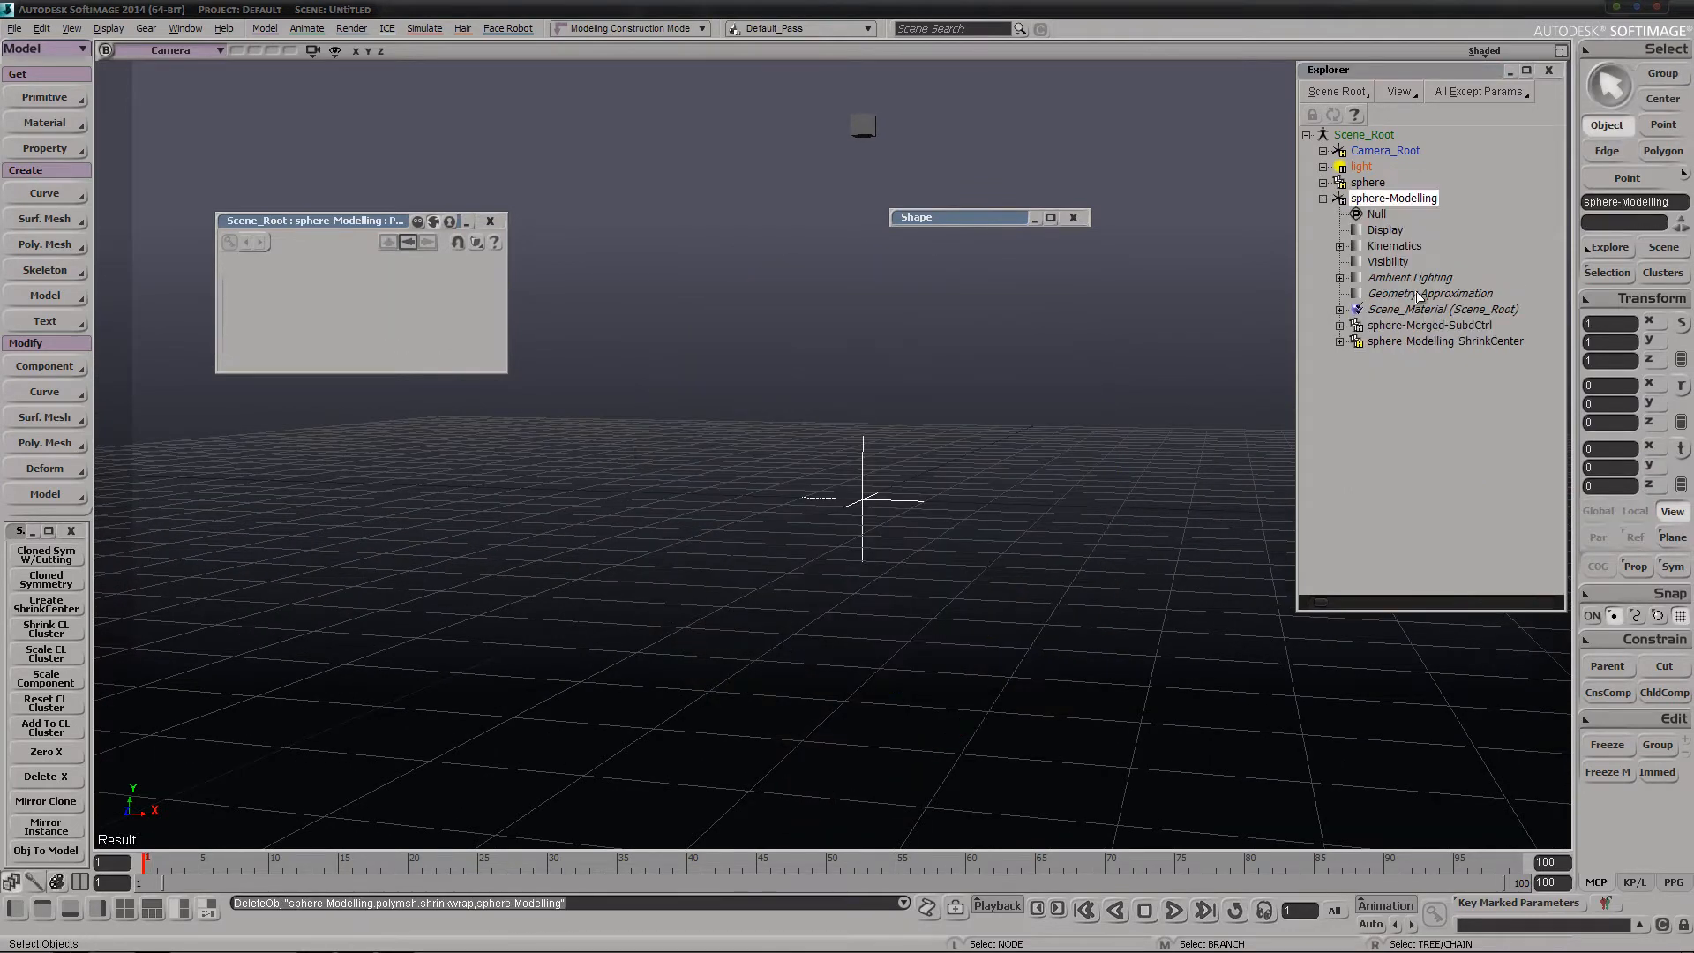
pyautogui.hotkey('ctrl', 'z')
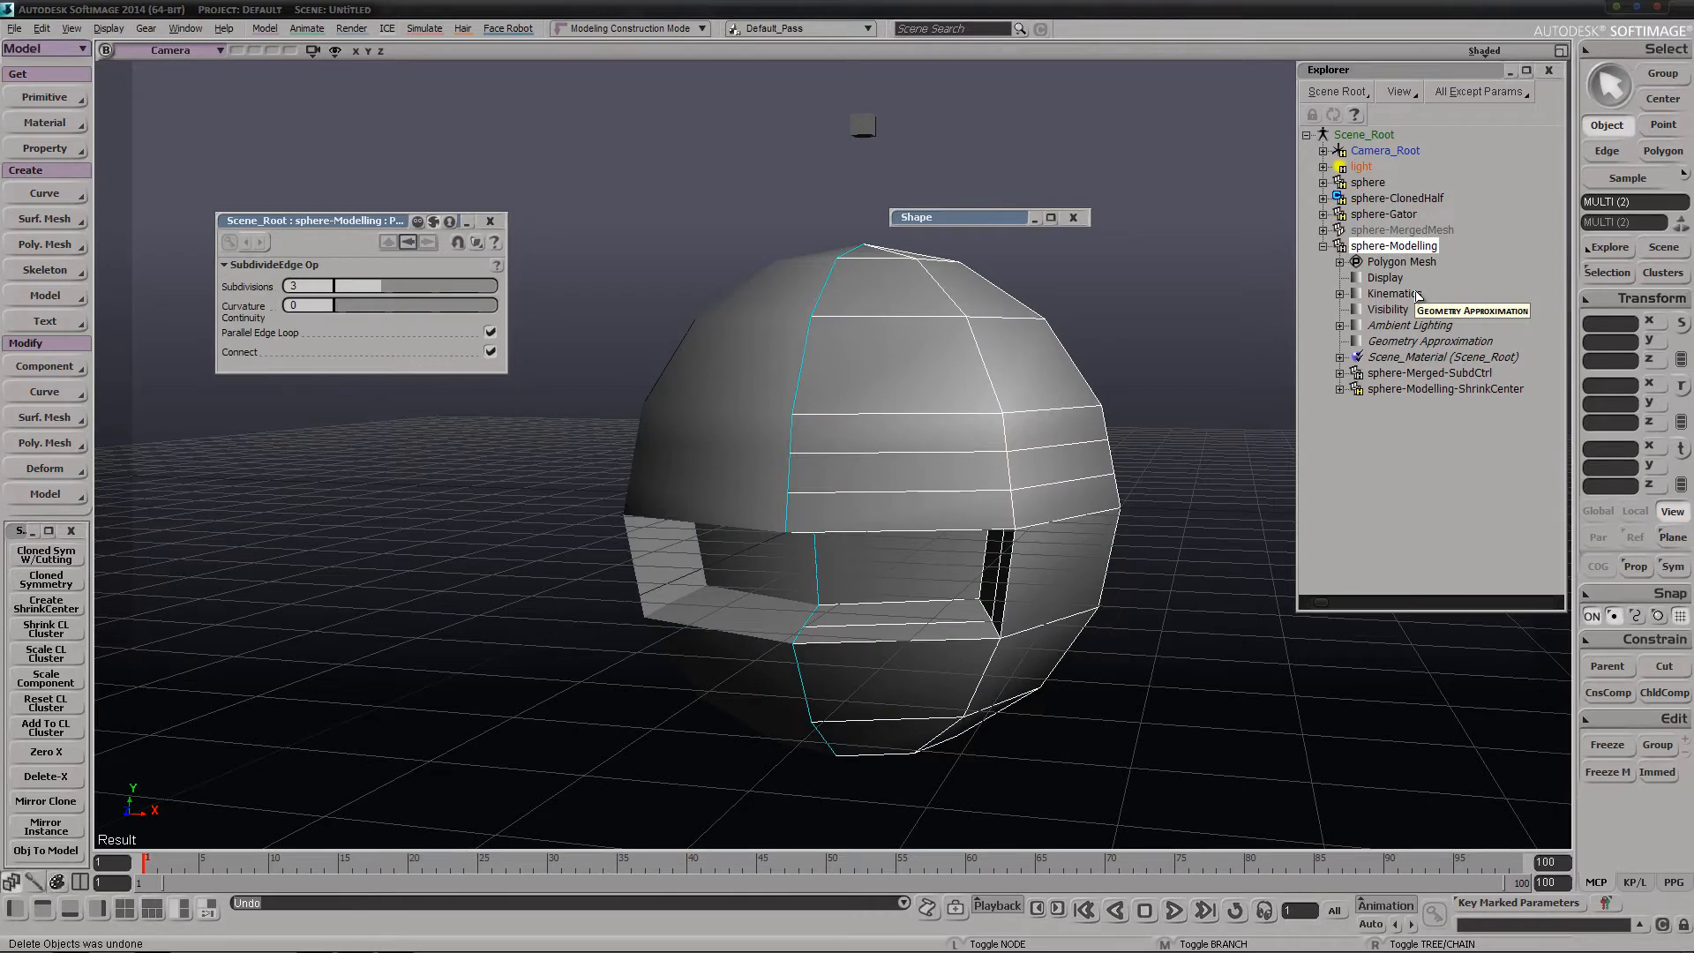
# Delete the Shrink Wrap operator from the polygon mesh of sphere-Modelling
pyautogui.click(1340, 262)
pyautogui.click(1410, 311)
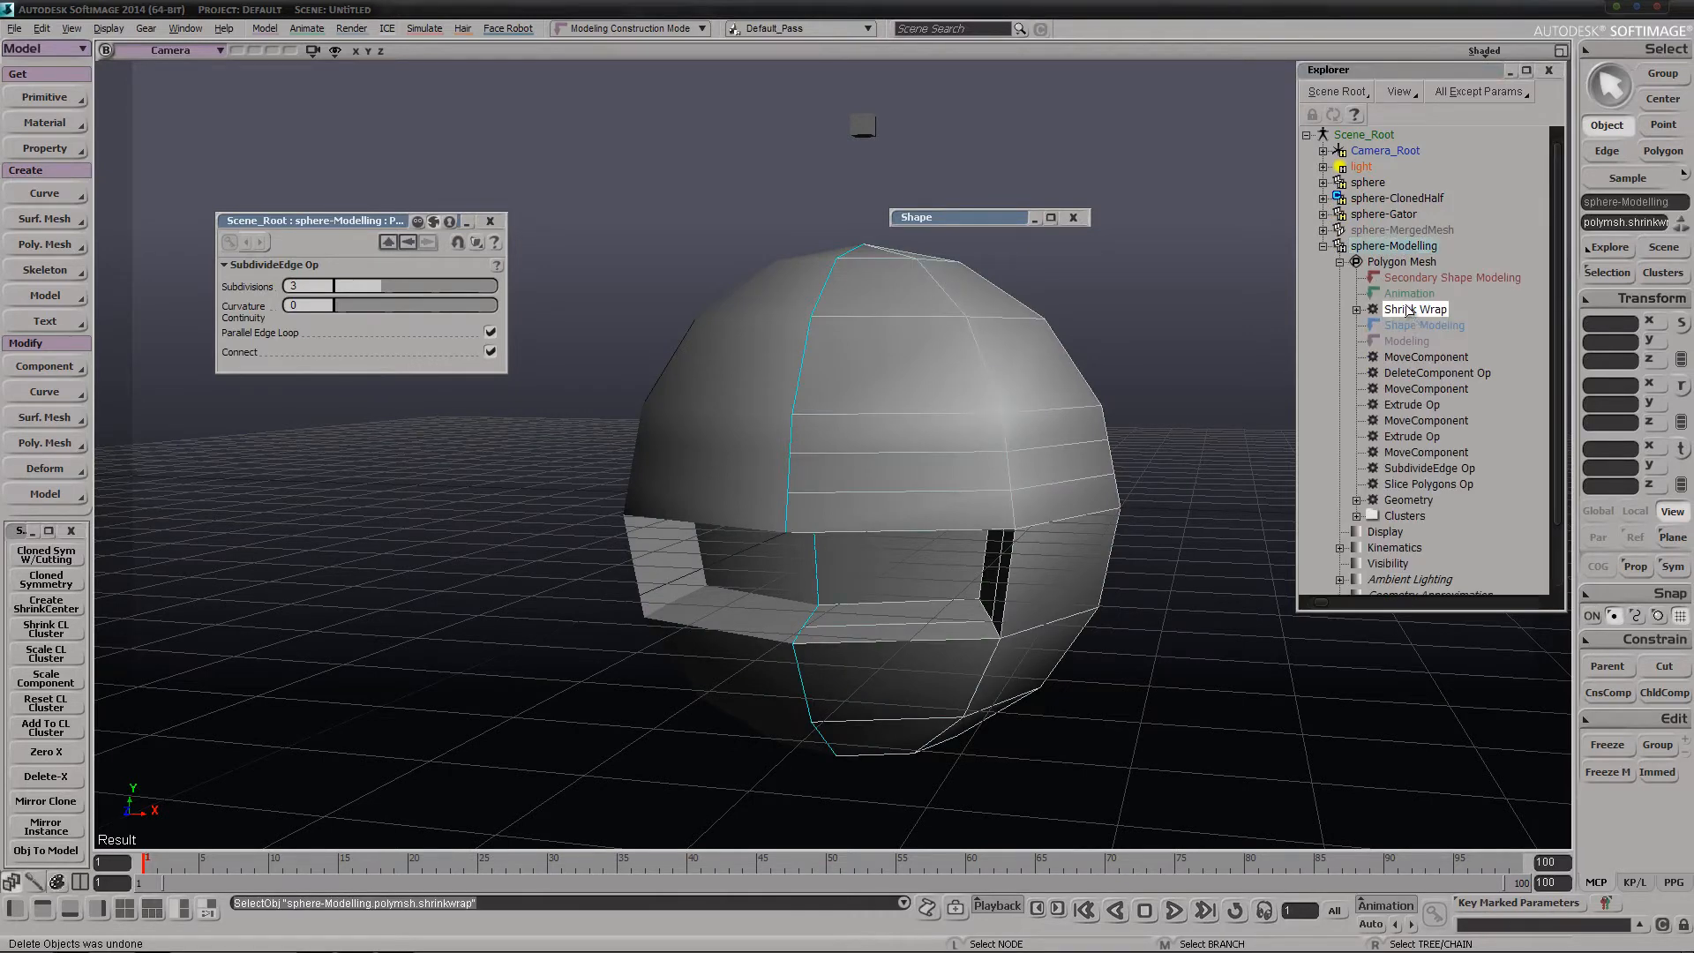
pyautogui.press('Delete')
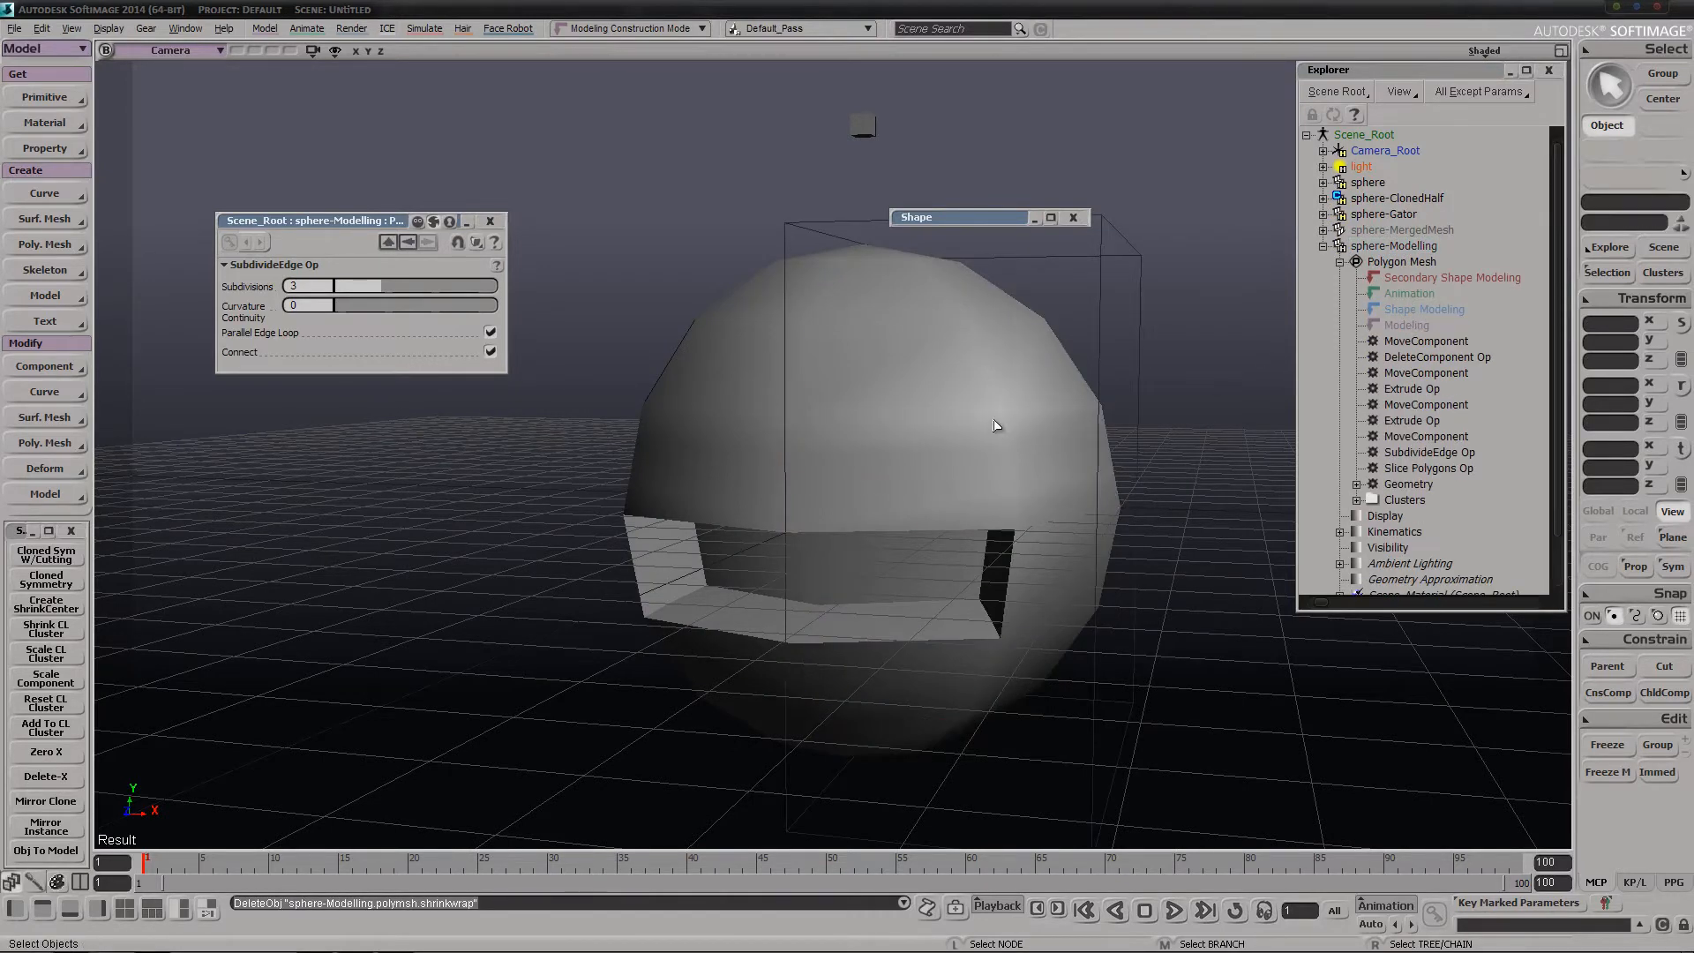
# Pull several center-line points above the opening of sphere-Modelling away from the center using the Tweak tool
pyautogui.moveTo(1115, 200); pyautogui.dragTo(1157, 286)
pyautogui.press('m')
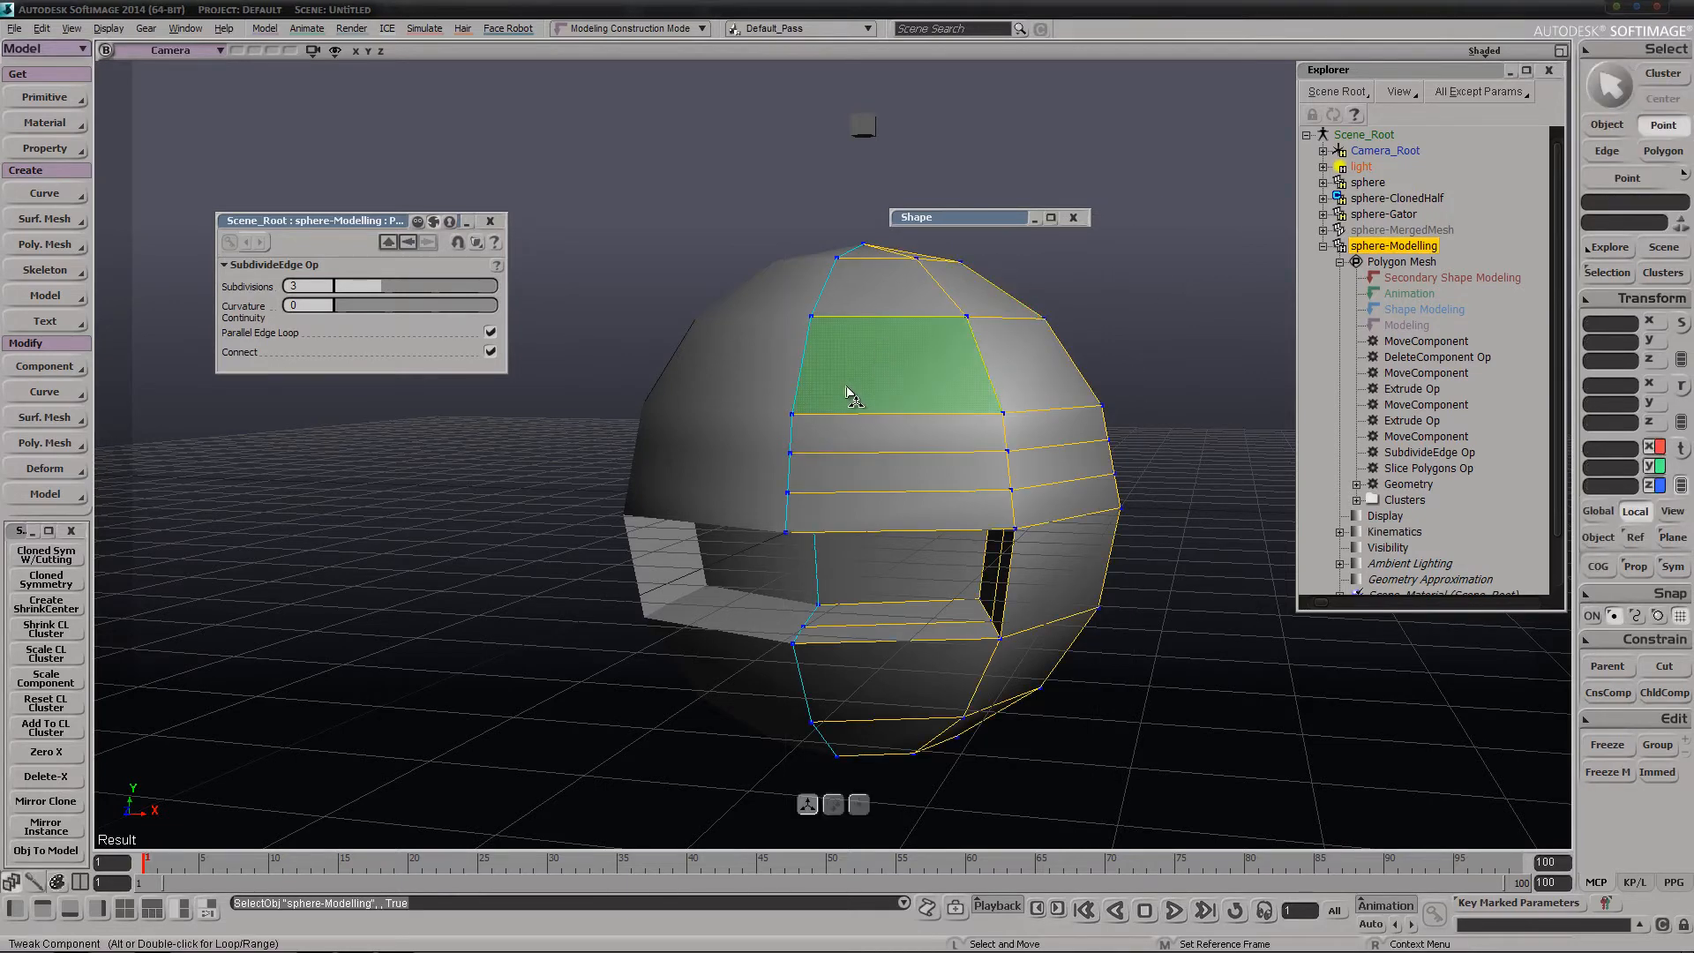
pyautogui.moveTo(791, 422); pyautogui.dragTo(832, 407)
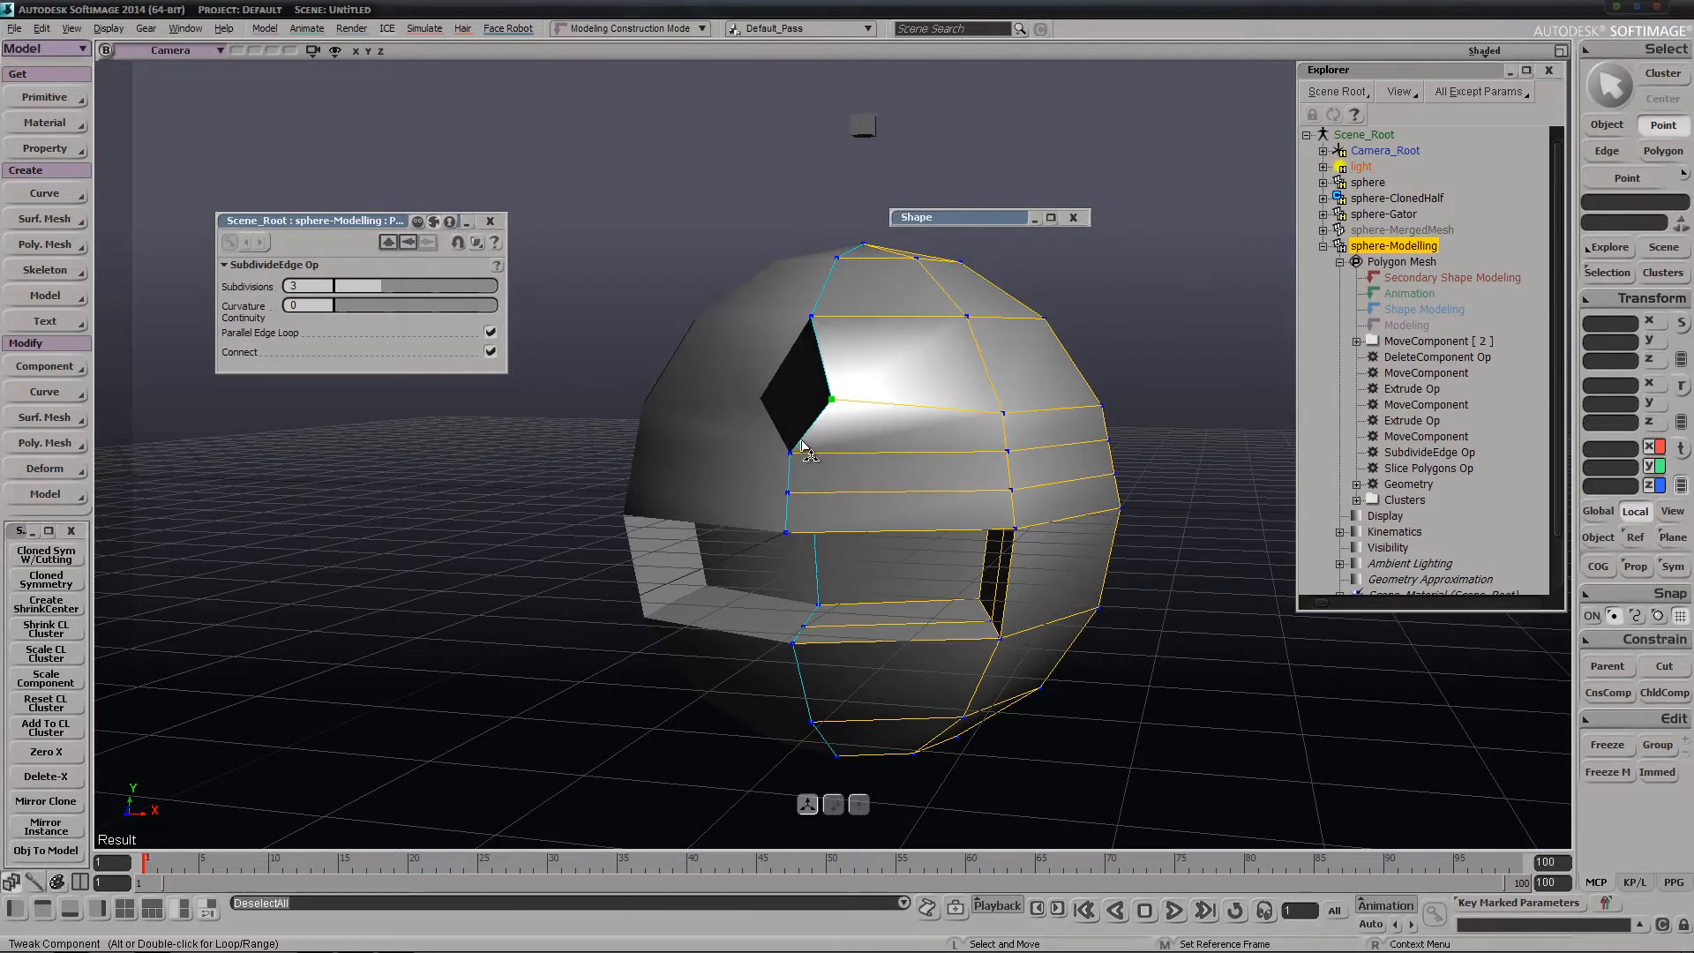
pyautogui.moveTo(806, 468); pyautogui.dragTo(833, 467)
pyautogui.moveTo(792, 540); pyautogui.dragTo(798, 527)
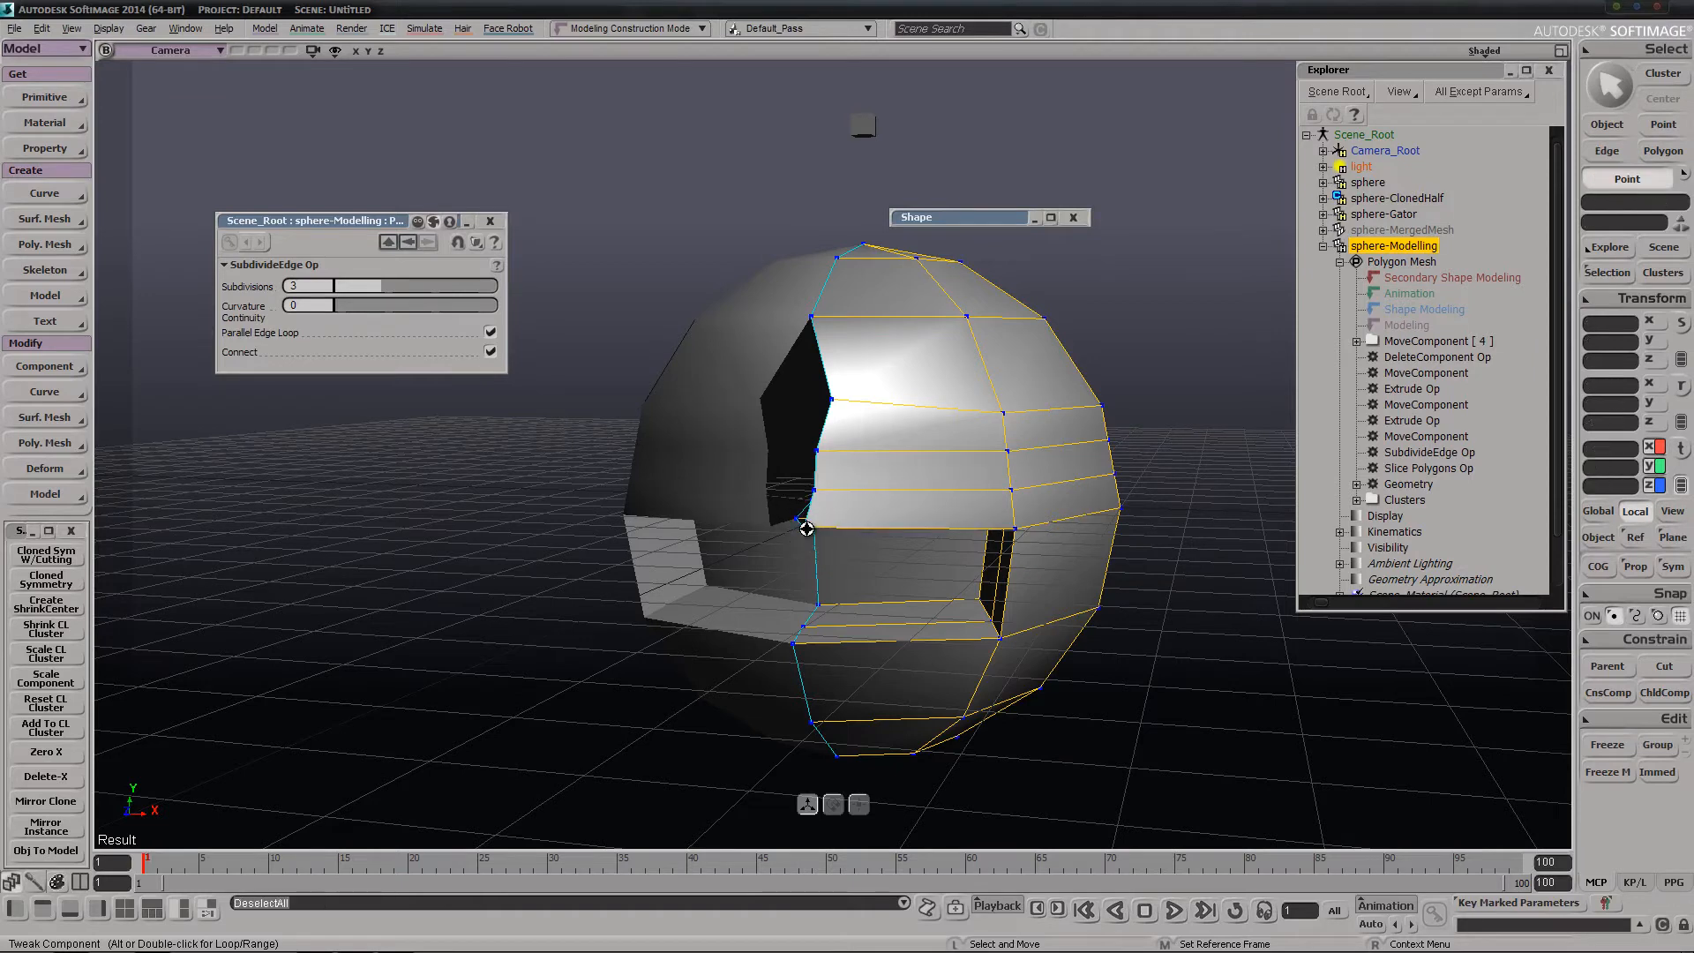
pyautogui.scroll(2, 794, 503)
# Select the open center-line edge loop of sphere-Modelling and flatten it onto the center with Zero X
pyautogui.press('e')
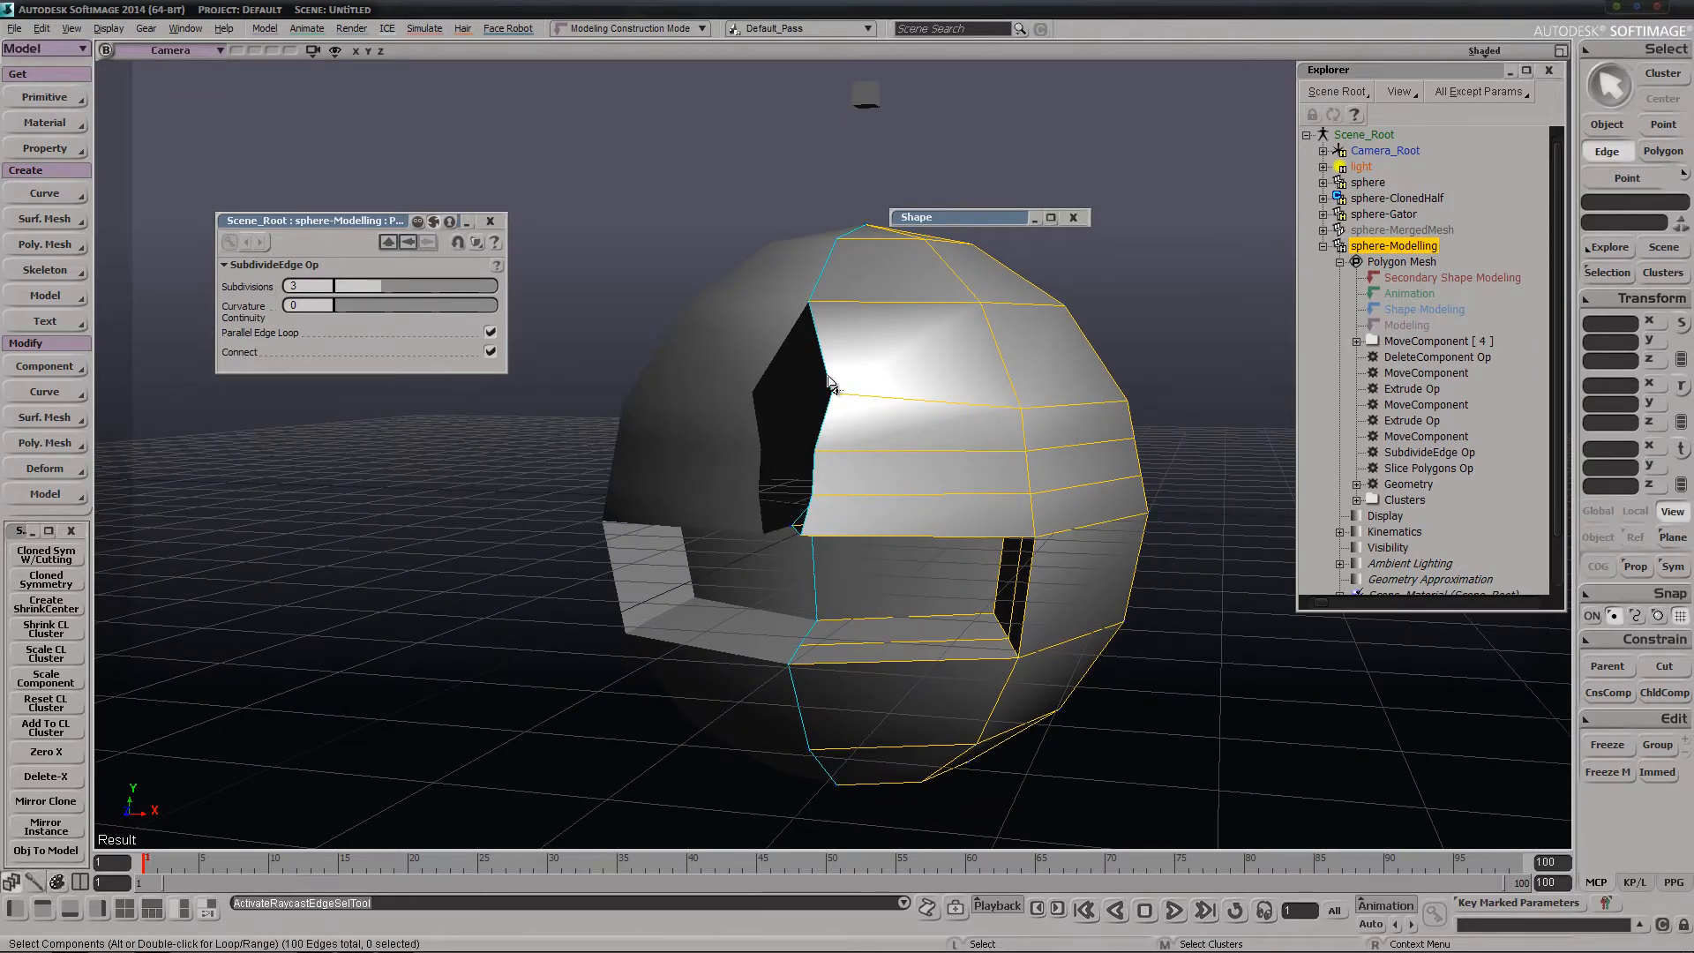
pyautogui.keyDown('alt'); pyautogui.click(829, 383); pyautogui.keyUp('alt')
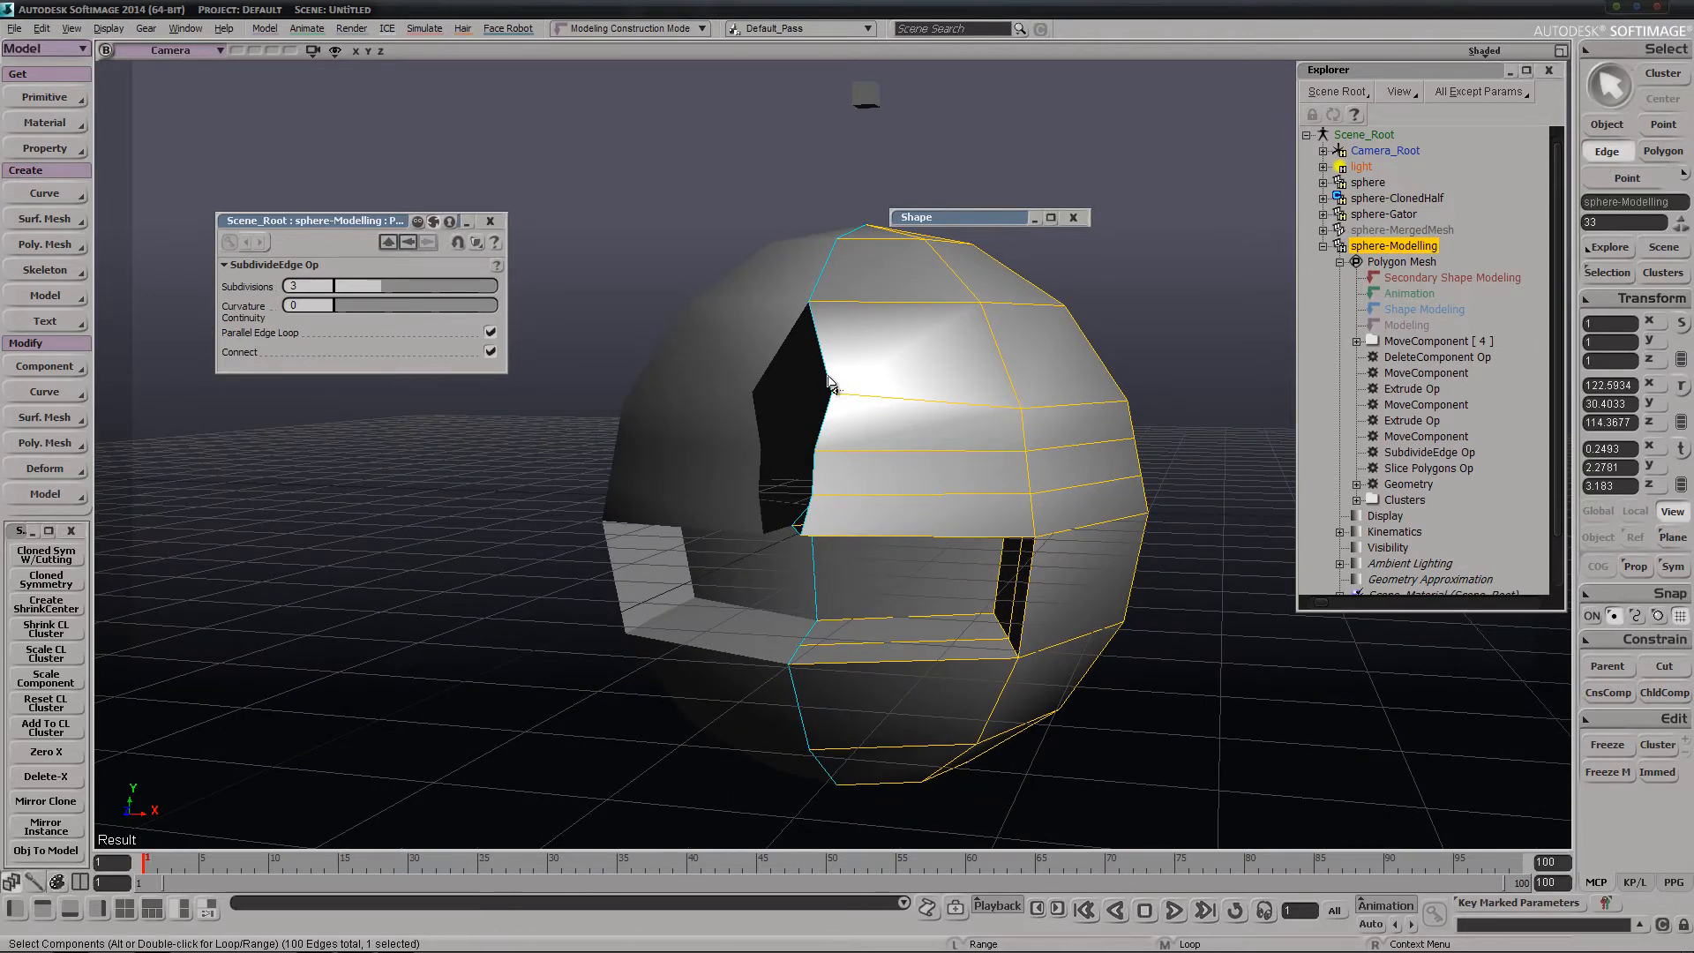
pyautogui.click(39, 753)
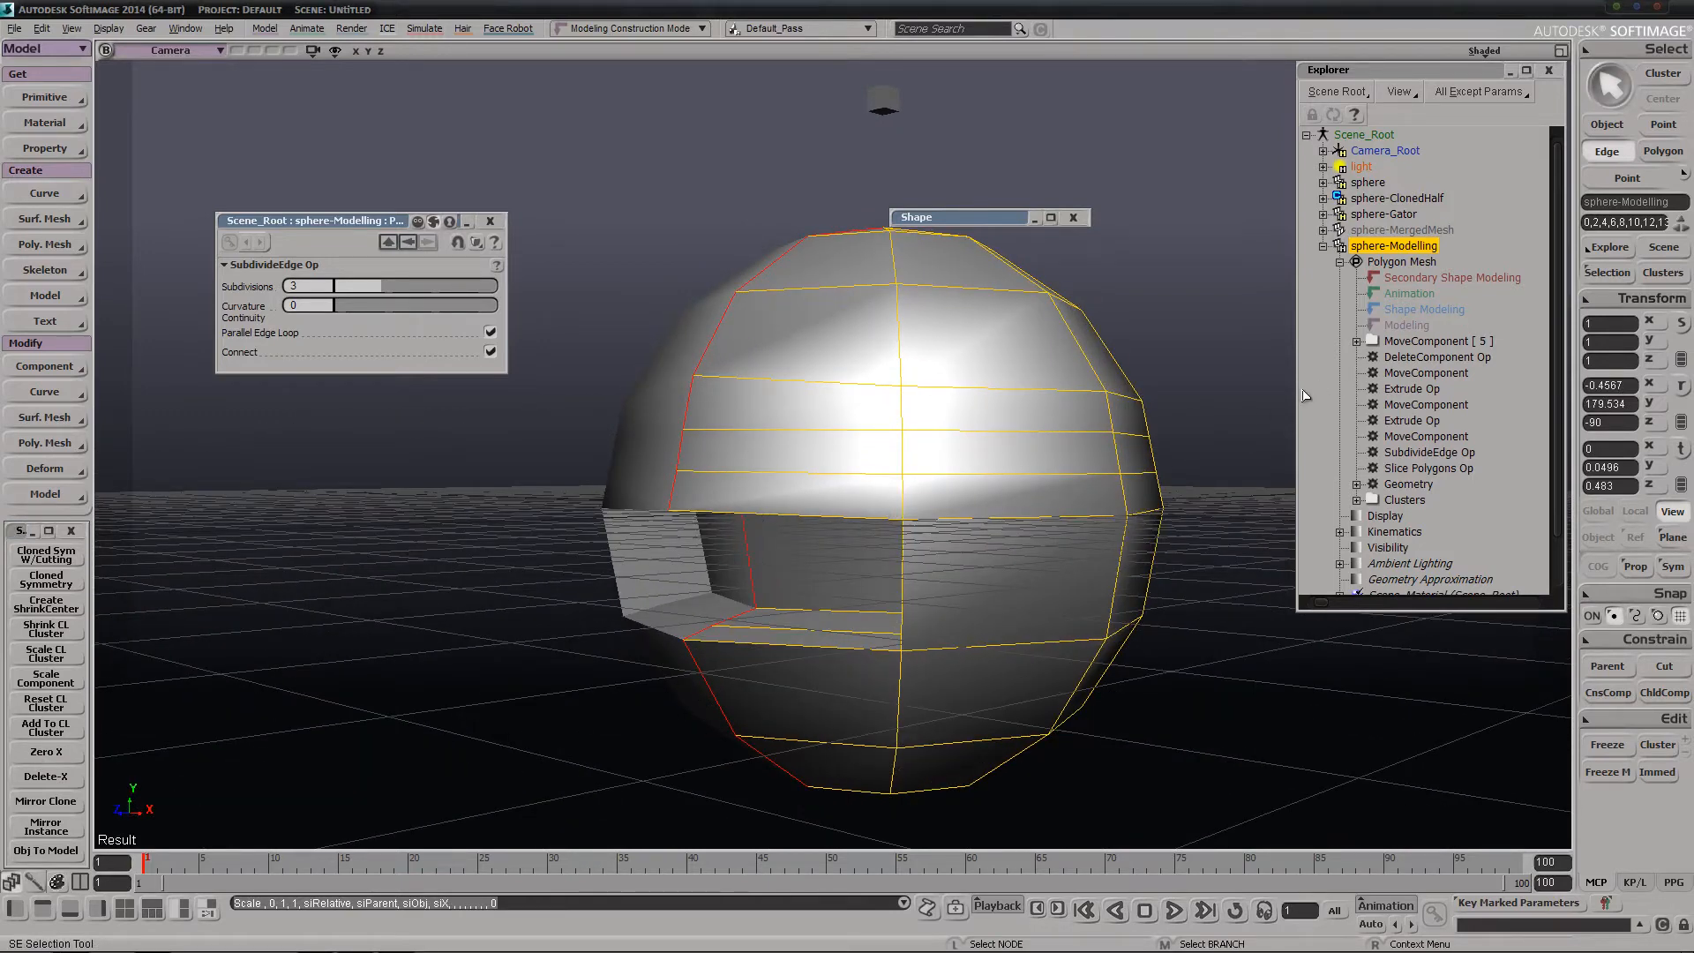
# Expand the MoveComponent stack of sphere-Modelling to examine its newest operator, and close the operator's property page
pyautogui.click(1356, 343)
pyautogui.click(1428, 357)
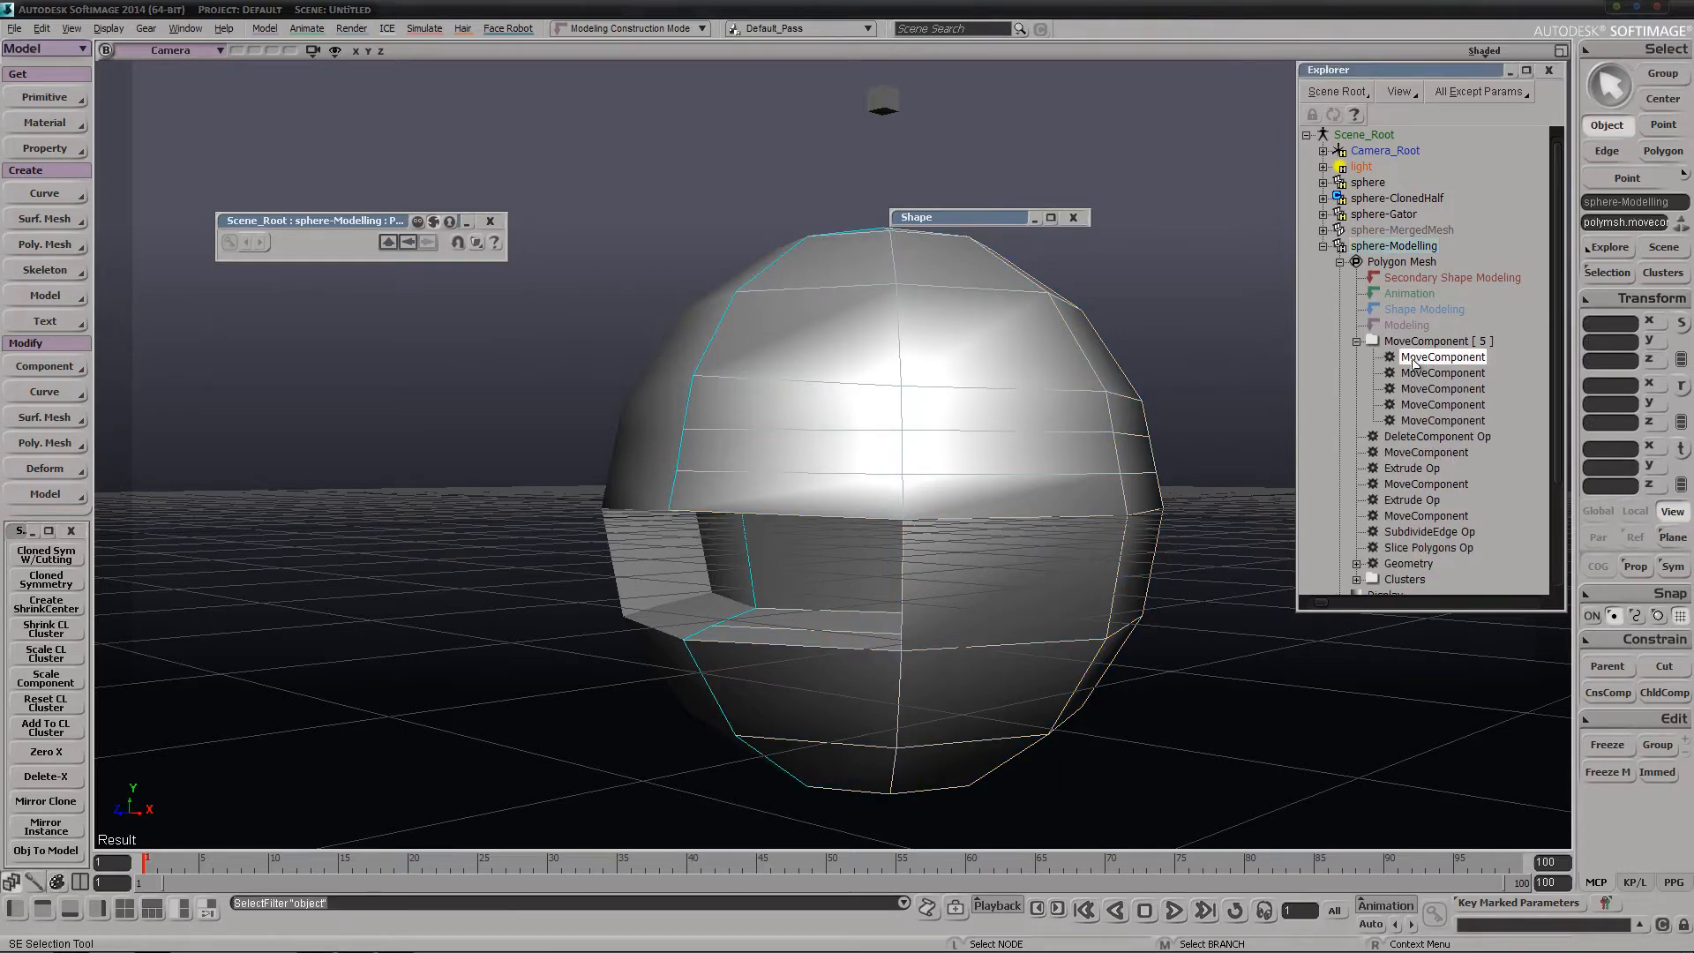
pyautogui.click(490, 221)
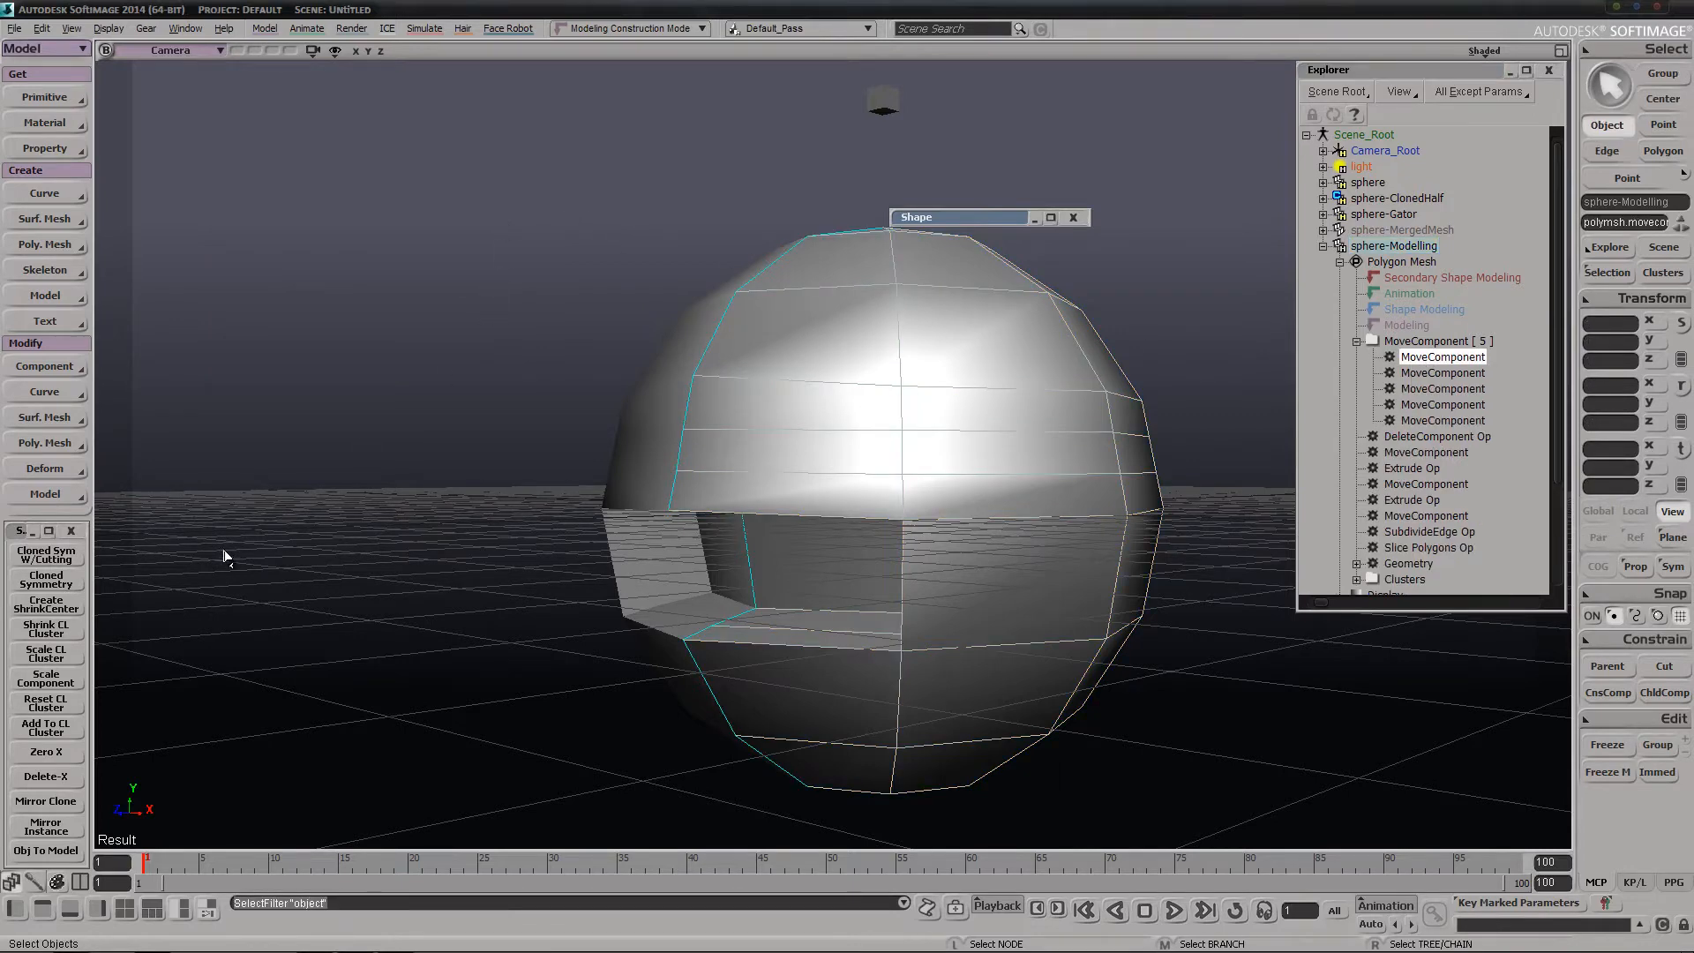
pyautogui.click(39, 778)
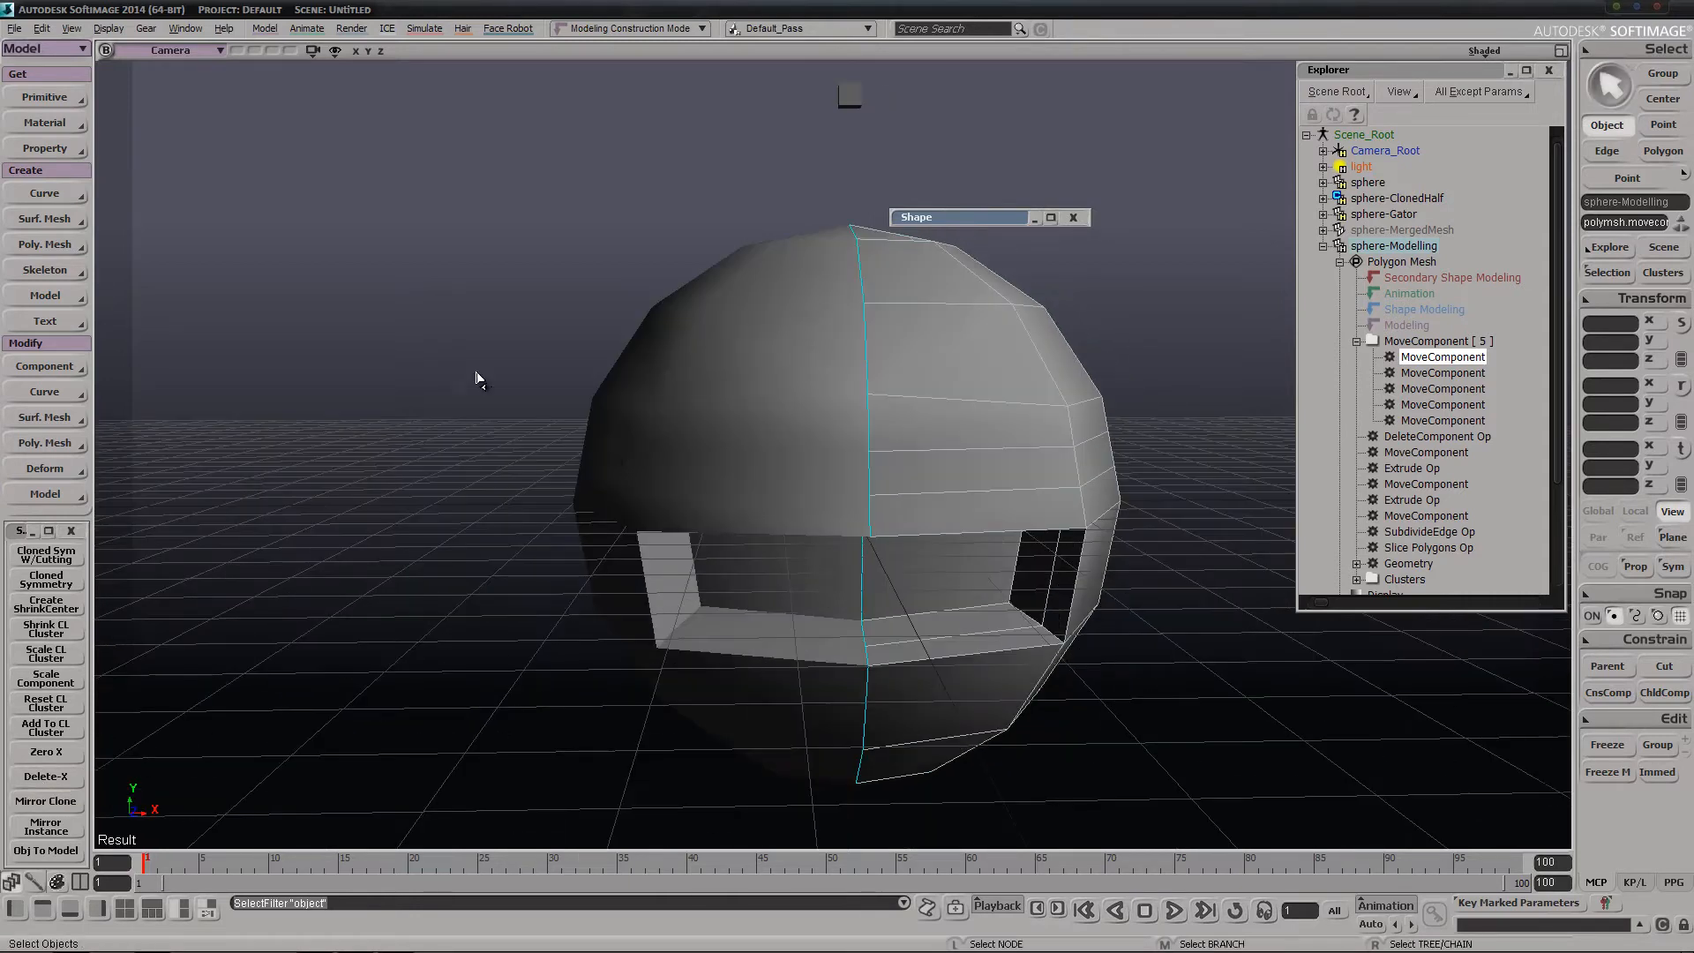
# Create a polygon mesh torus and place it beside the sphere at about X 8.0, Y 3.15, Z -0.48
pyautogui.click(63, 96)
pyautogui.moveTo(176, 128)
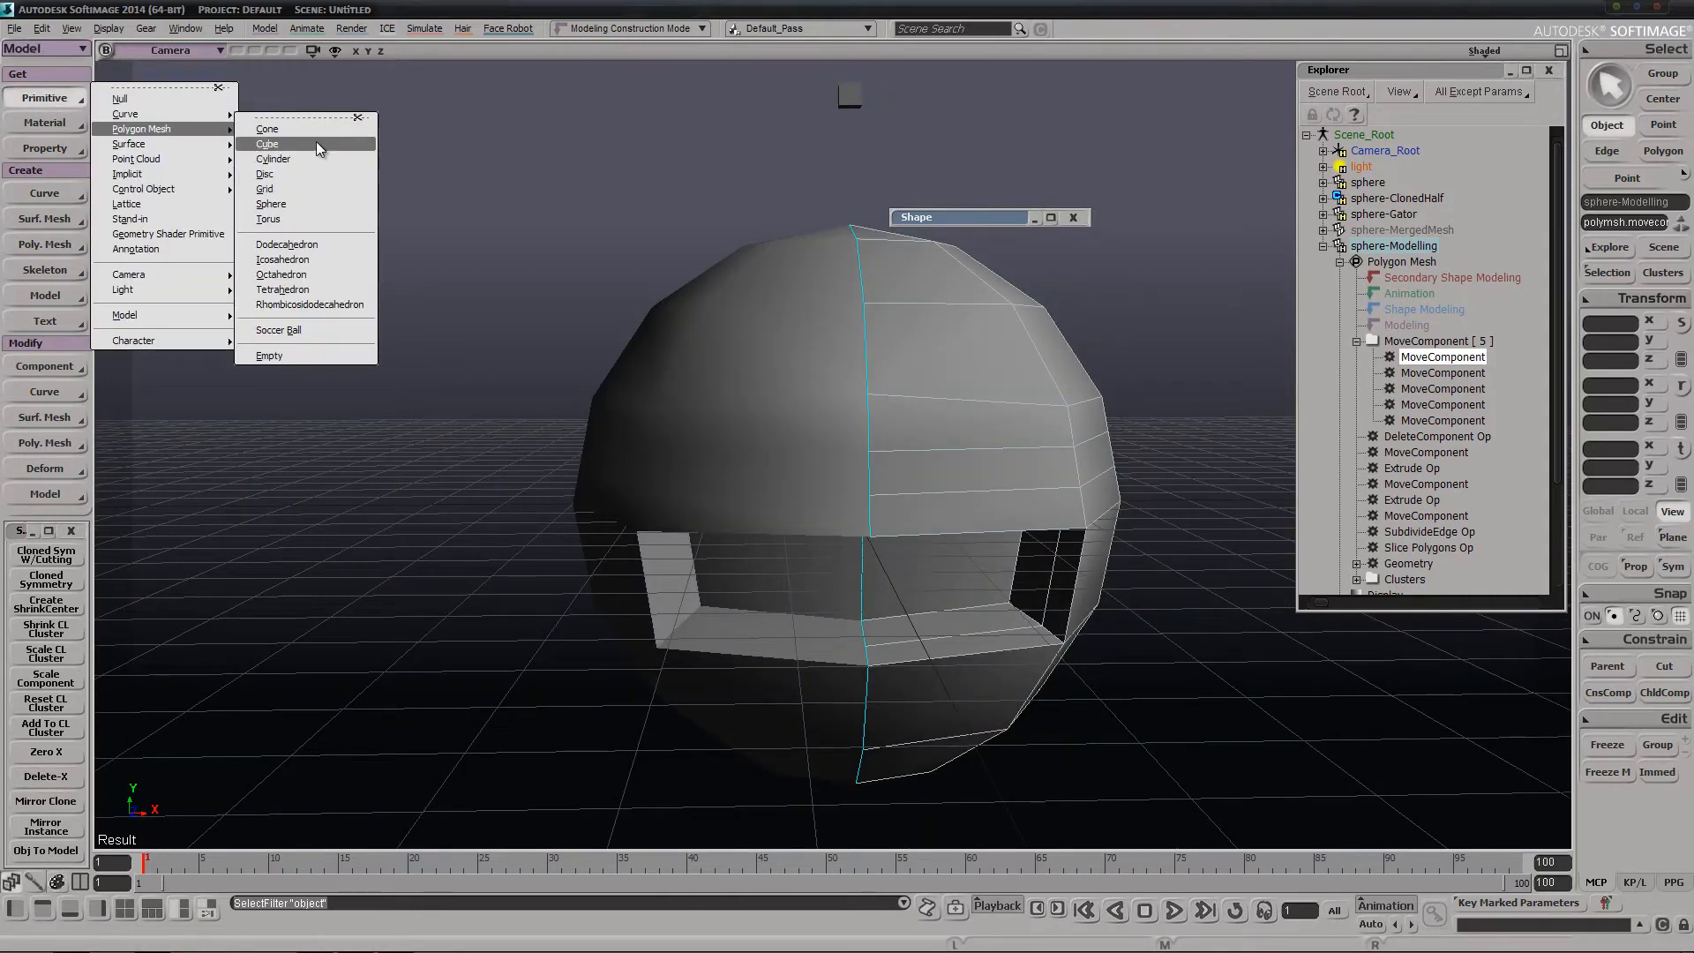
pyautogui.click(276, 219)
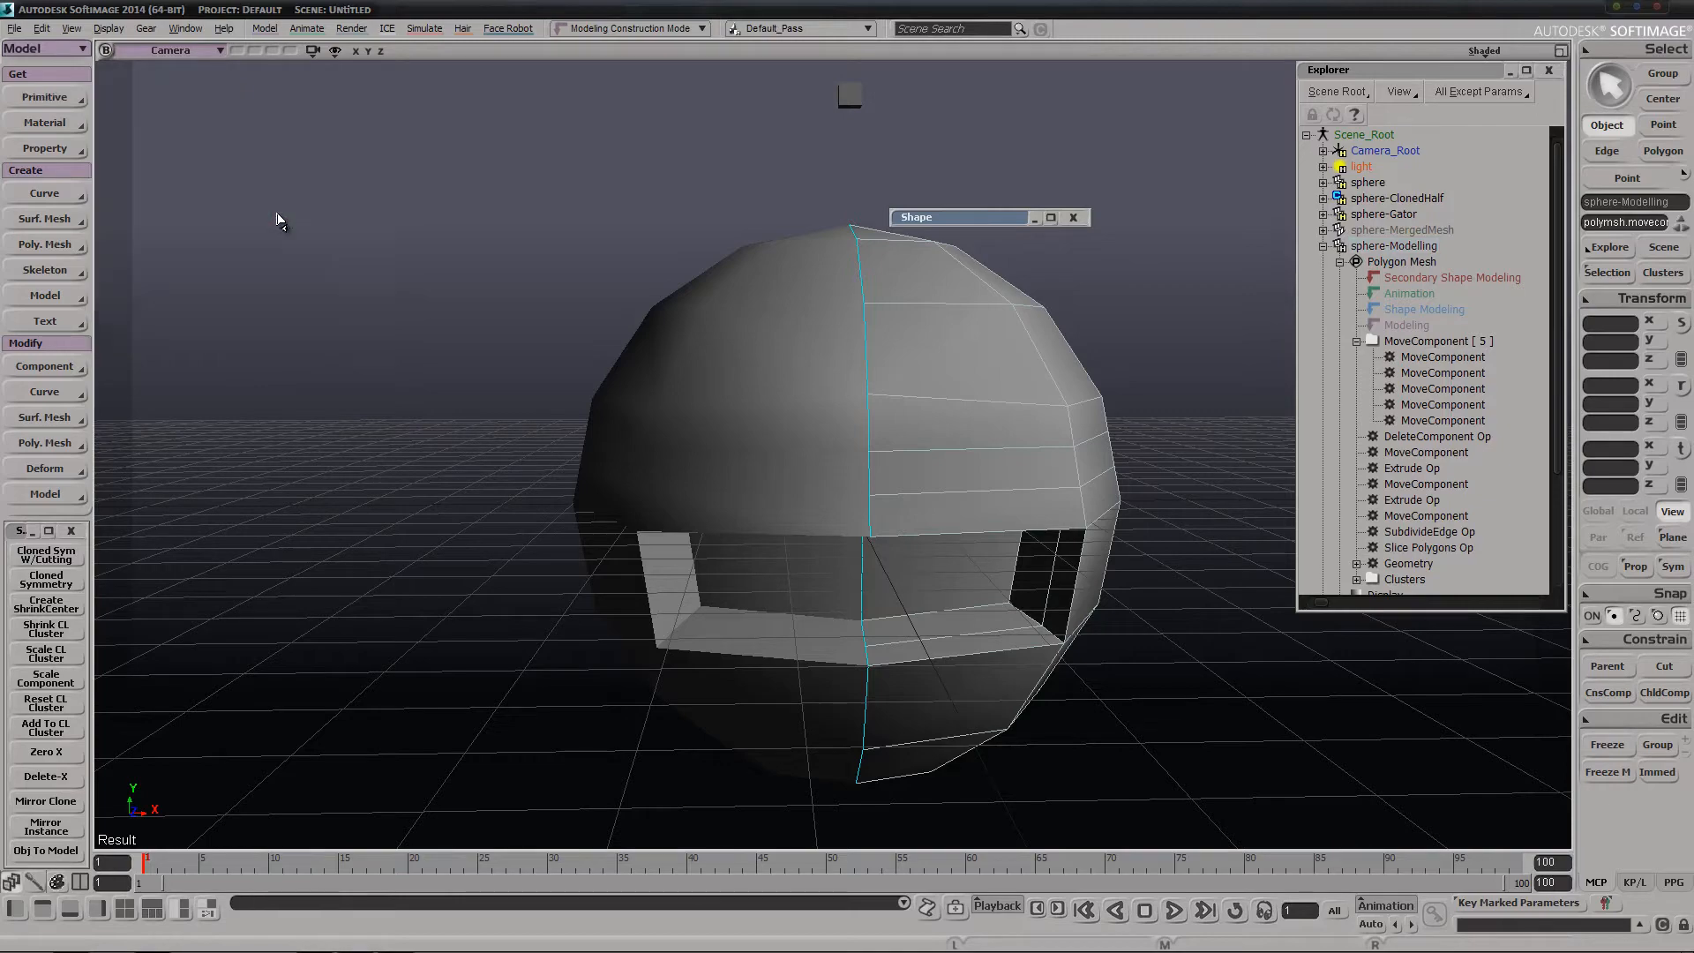
pyautogui.click(491, 223)
pyautogui.moveTo(577, 585); pyautogui.dragTo(1032, 397)
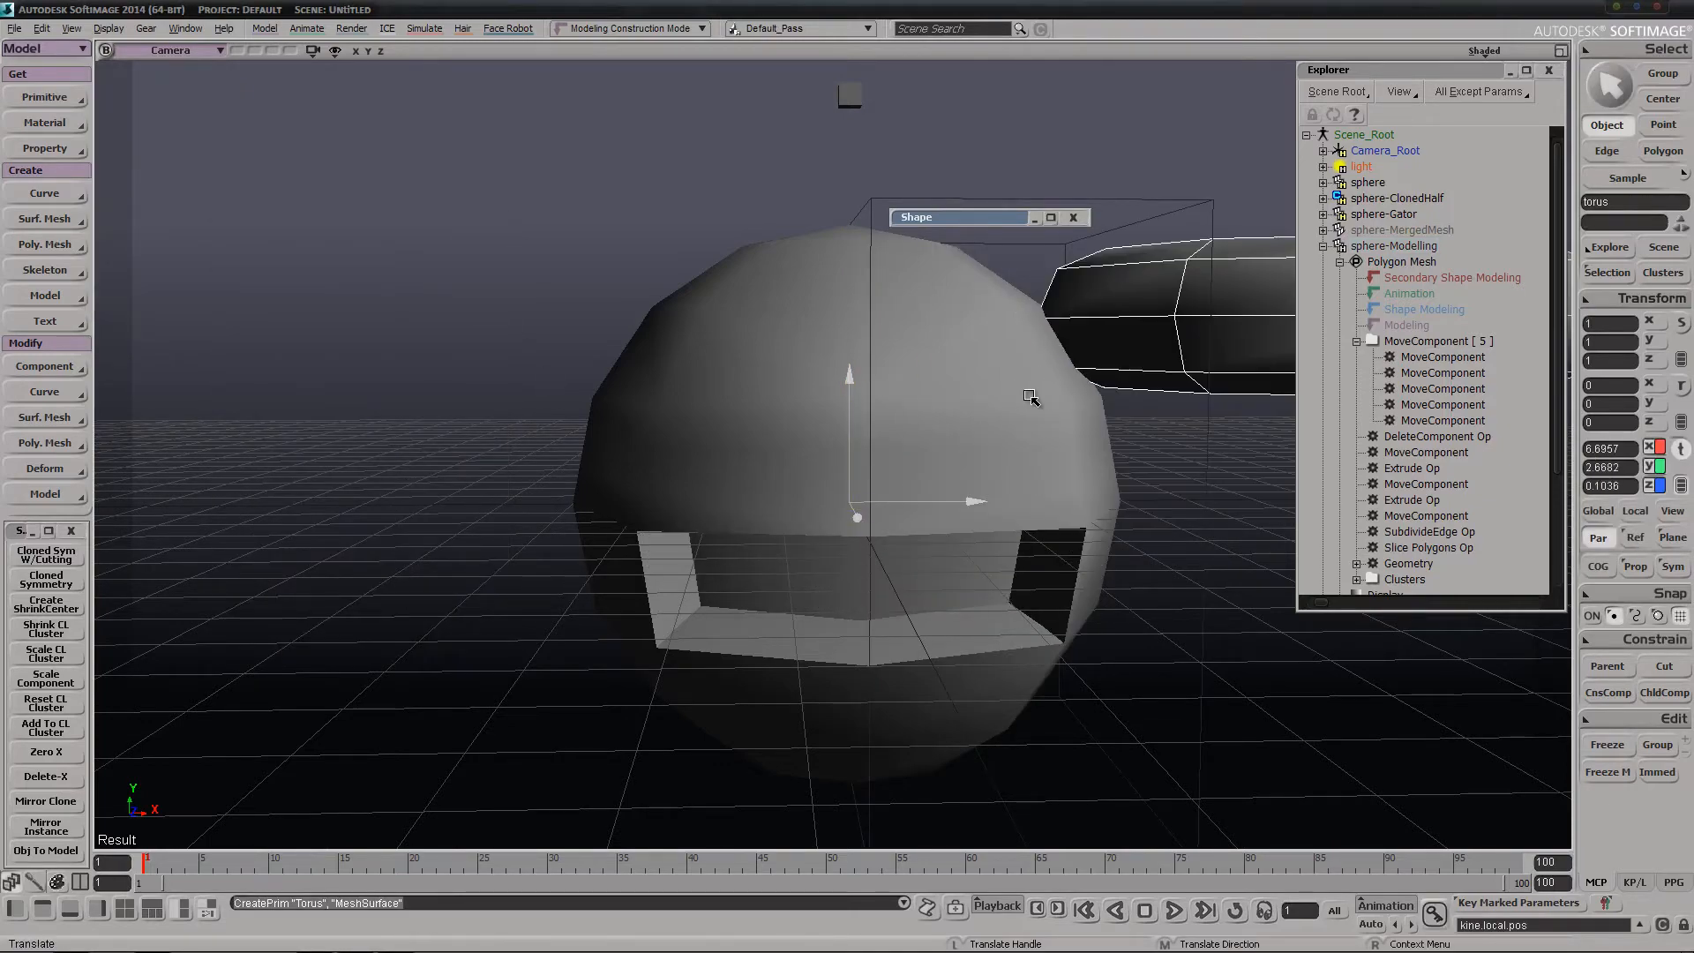
pyautogui.press('s')
pyautogui.moveTo(1036, 394); pyautogui.dragTo(1097, 163, button='middle')
pyautogui.moveTo(1096, 163); pyautogui.dragTo(998, 399, button='right')
pyautogui.press('v')
pyautogui.moveTo(998, 399); pyautogui.dragTo(1048, 361)
# Run Delete-X on the torus to slice away its negative-X half, and close the Slice Polygons settings
pyautogui.click(55, 776)
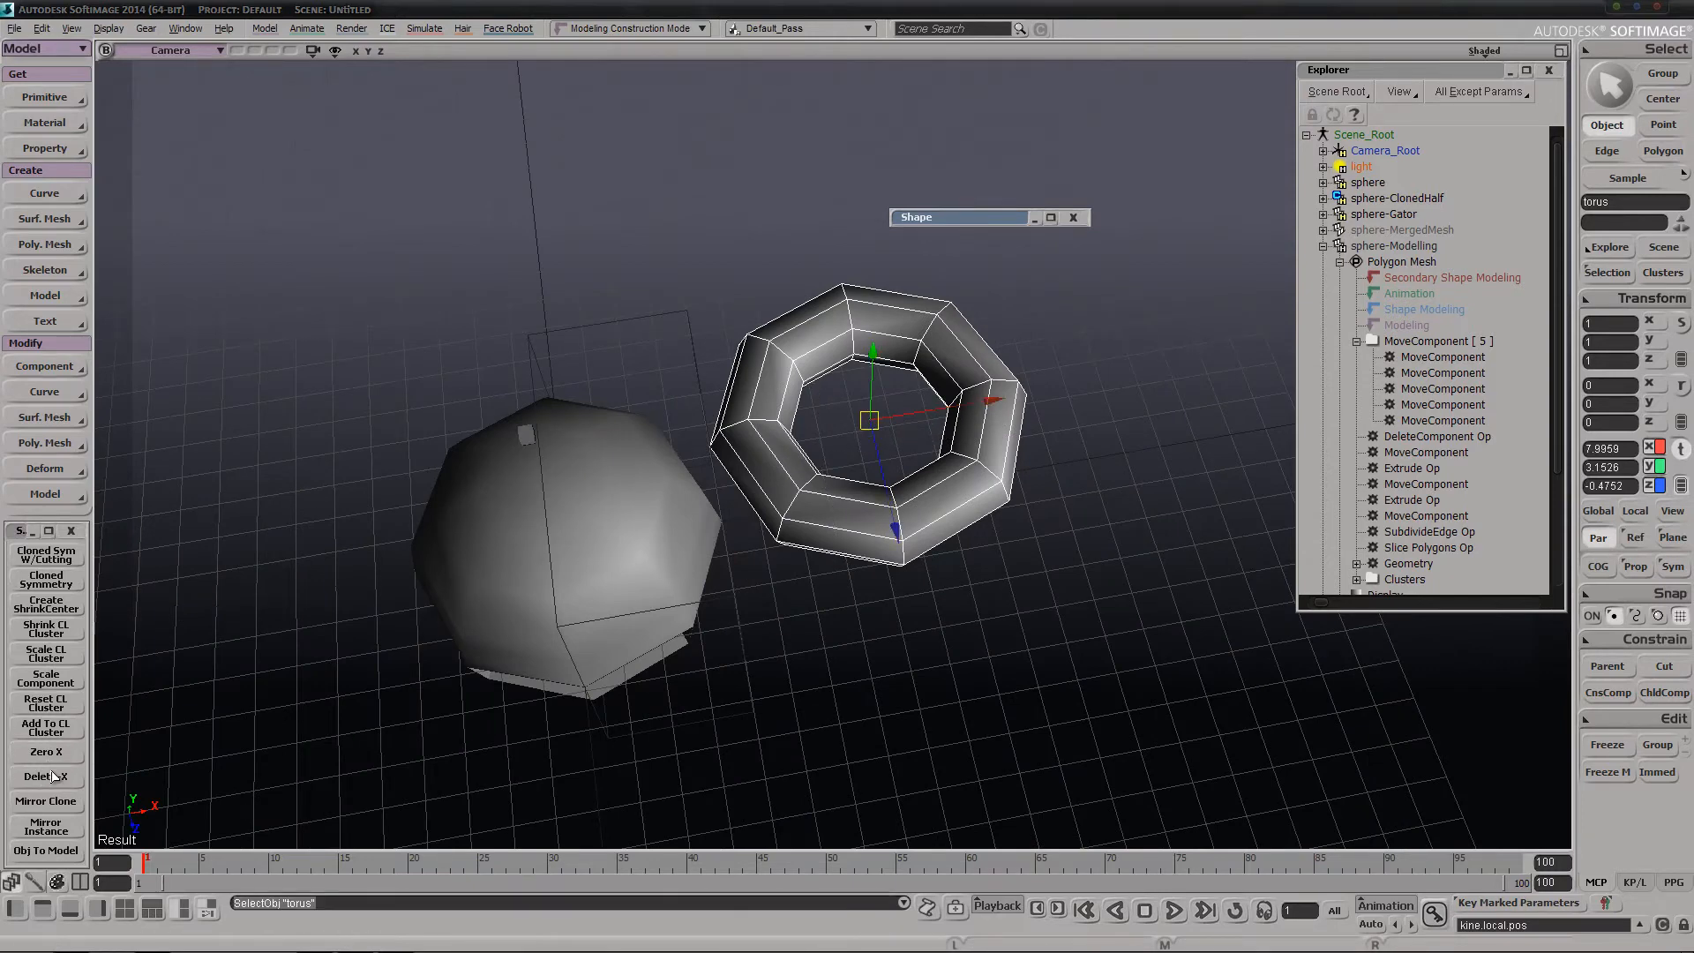
pyautogui.press('s')
pyautogui.moveTo(584, 703); pyautogui.dragTo(571, 577, button='right')
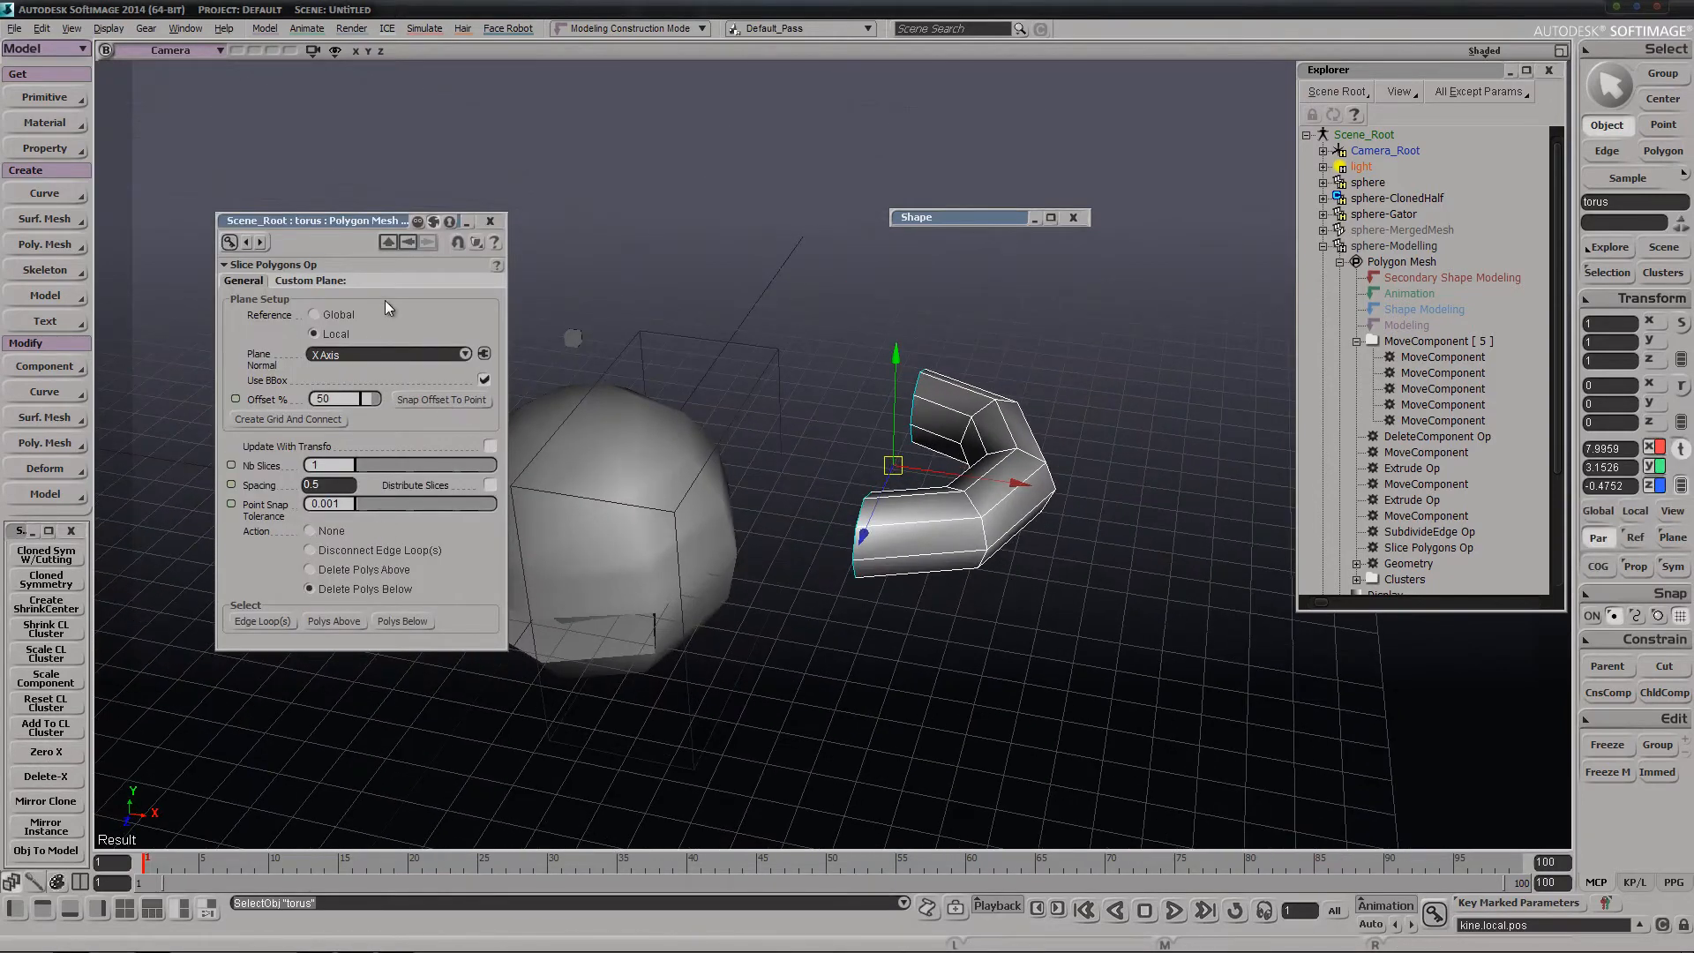
pyautogui.click(491, 220)
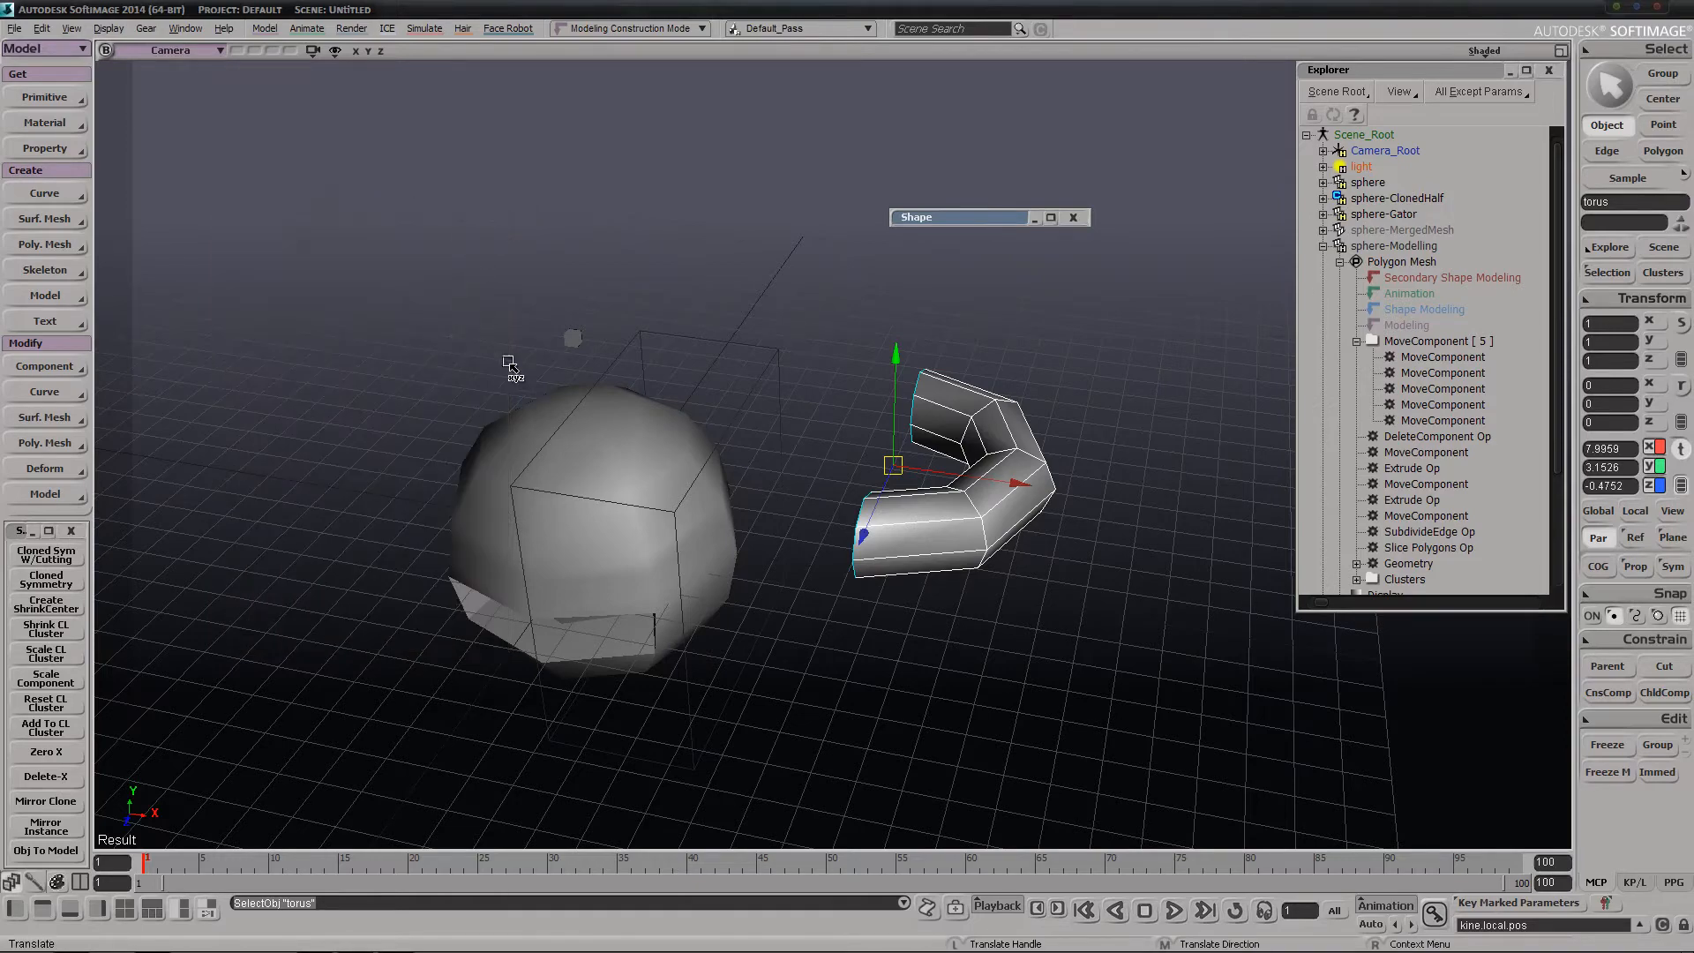
# Create a second polygon mesh torus and move it to about X 3.99, Y 7.76, Z -6.64
pyautogui.press('s')
pyautogui.moveTo(511, 359); pyautogui.dragTo(782, 426, button='right')
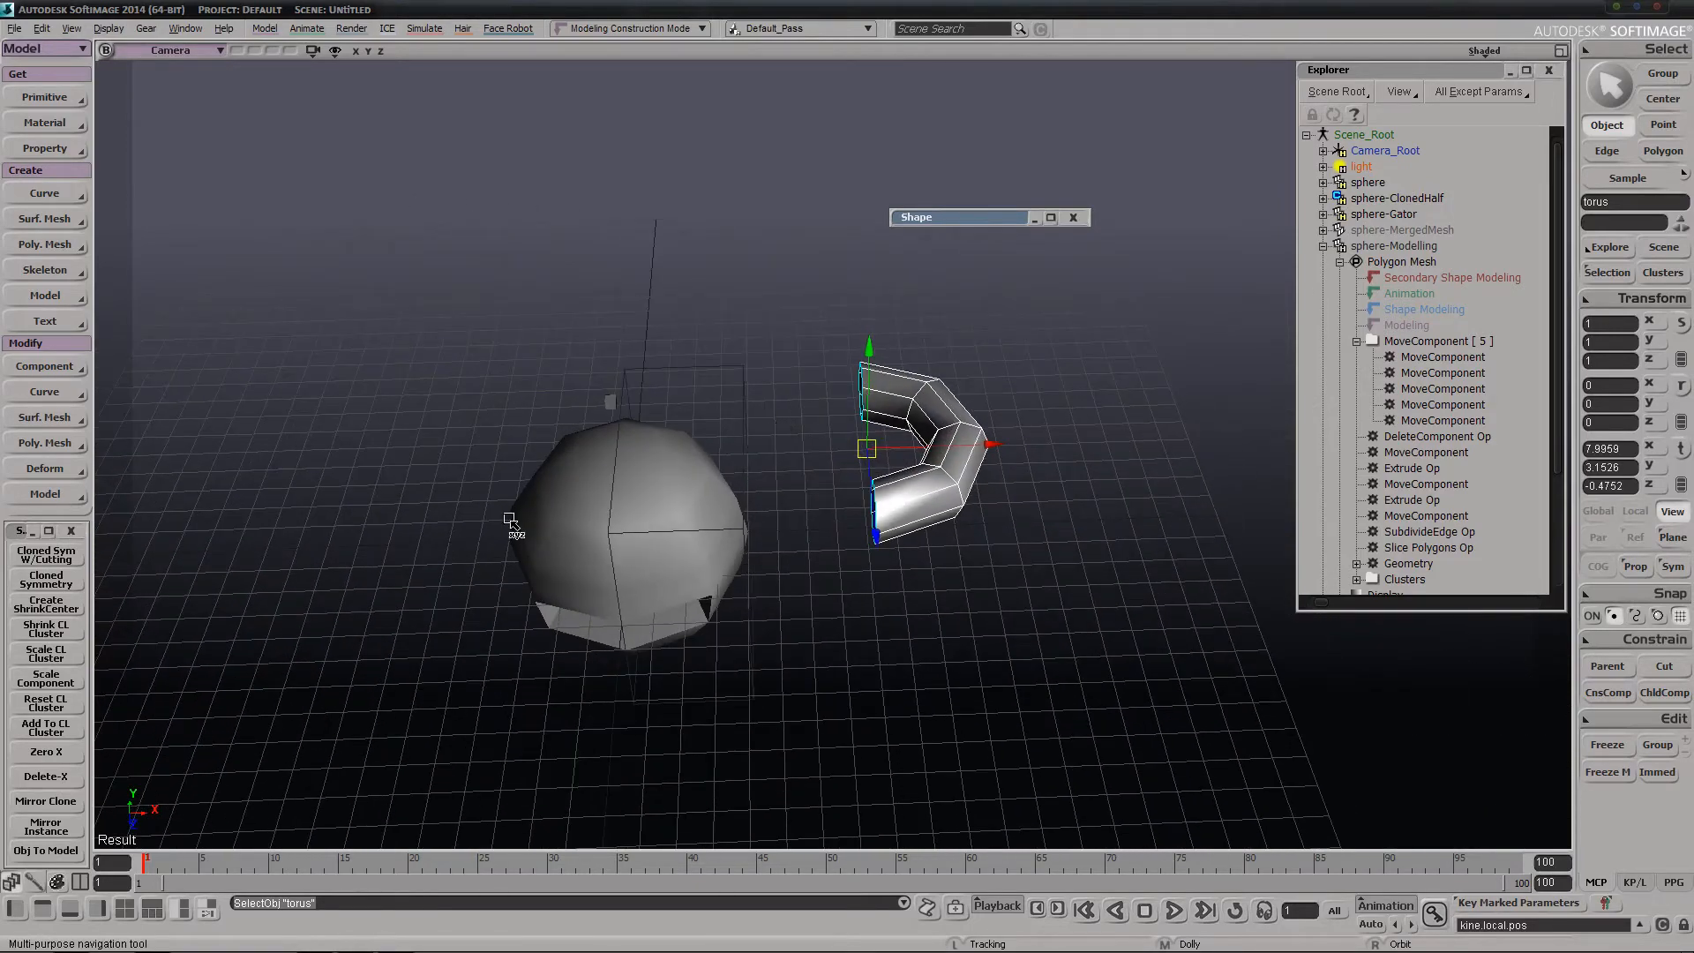
pyautogui.press('v')
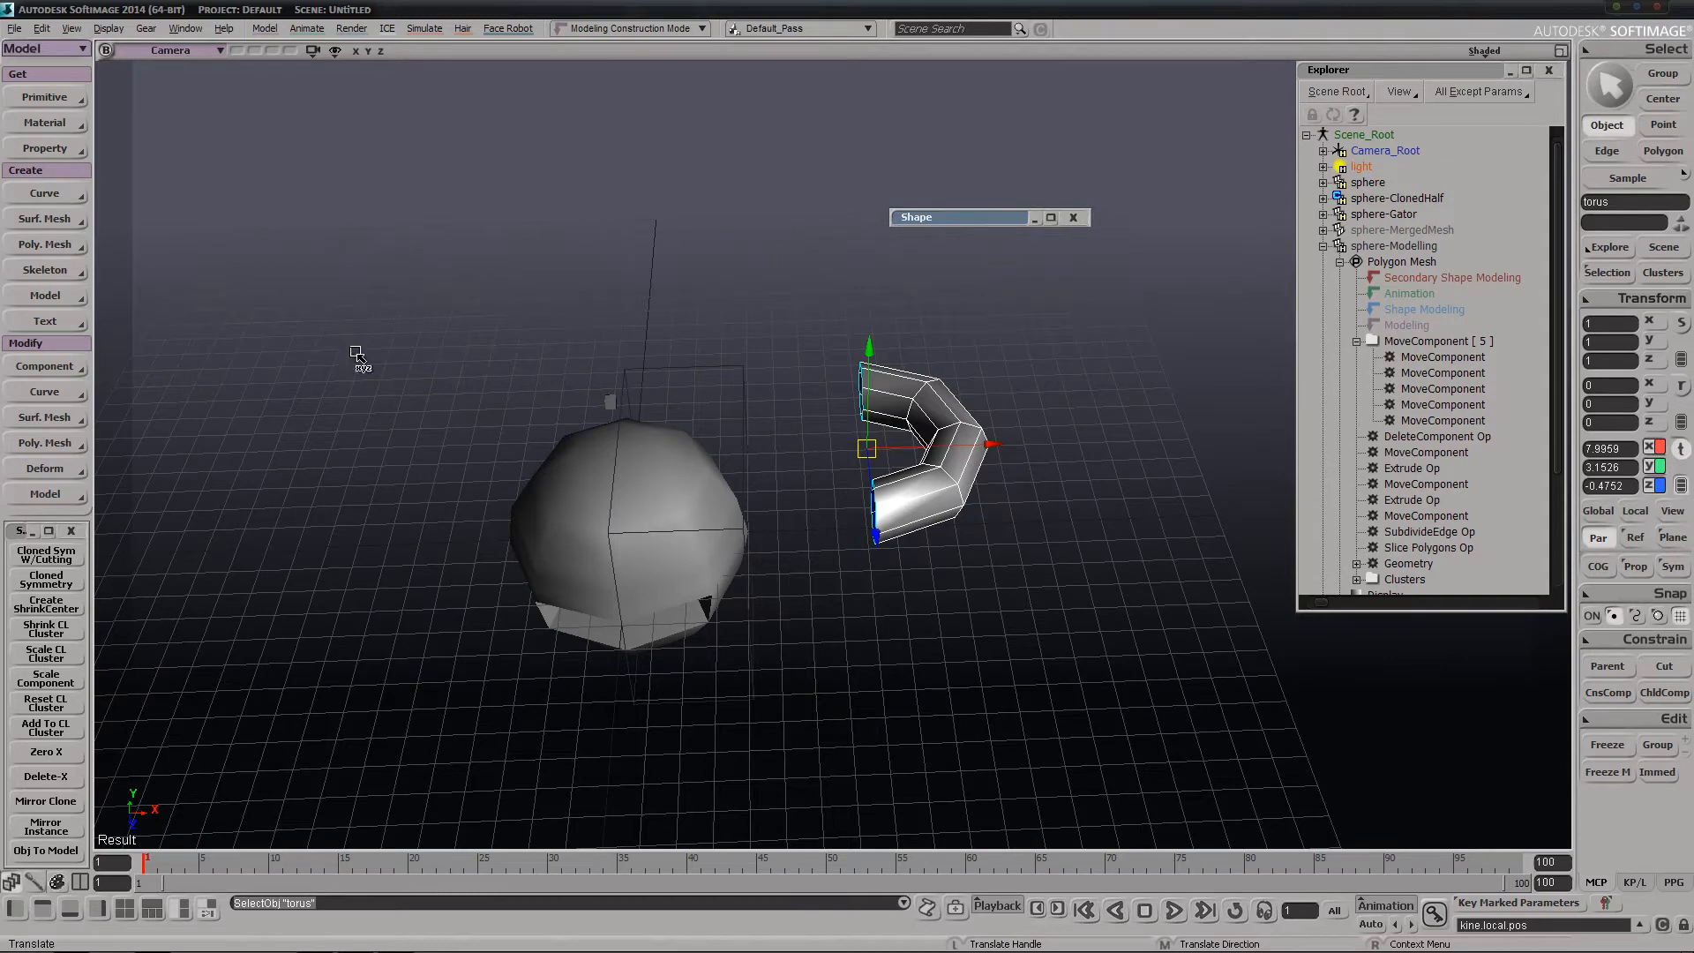
pyautogui.click(44, 97)
pyautogui.moveTo(141, 128)
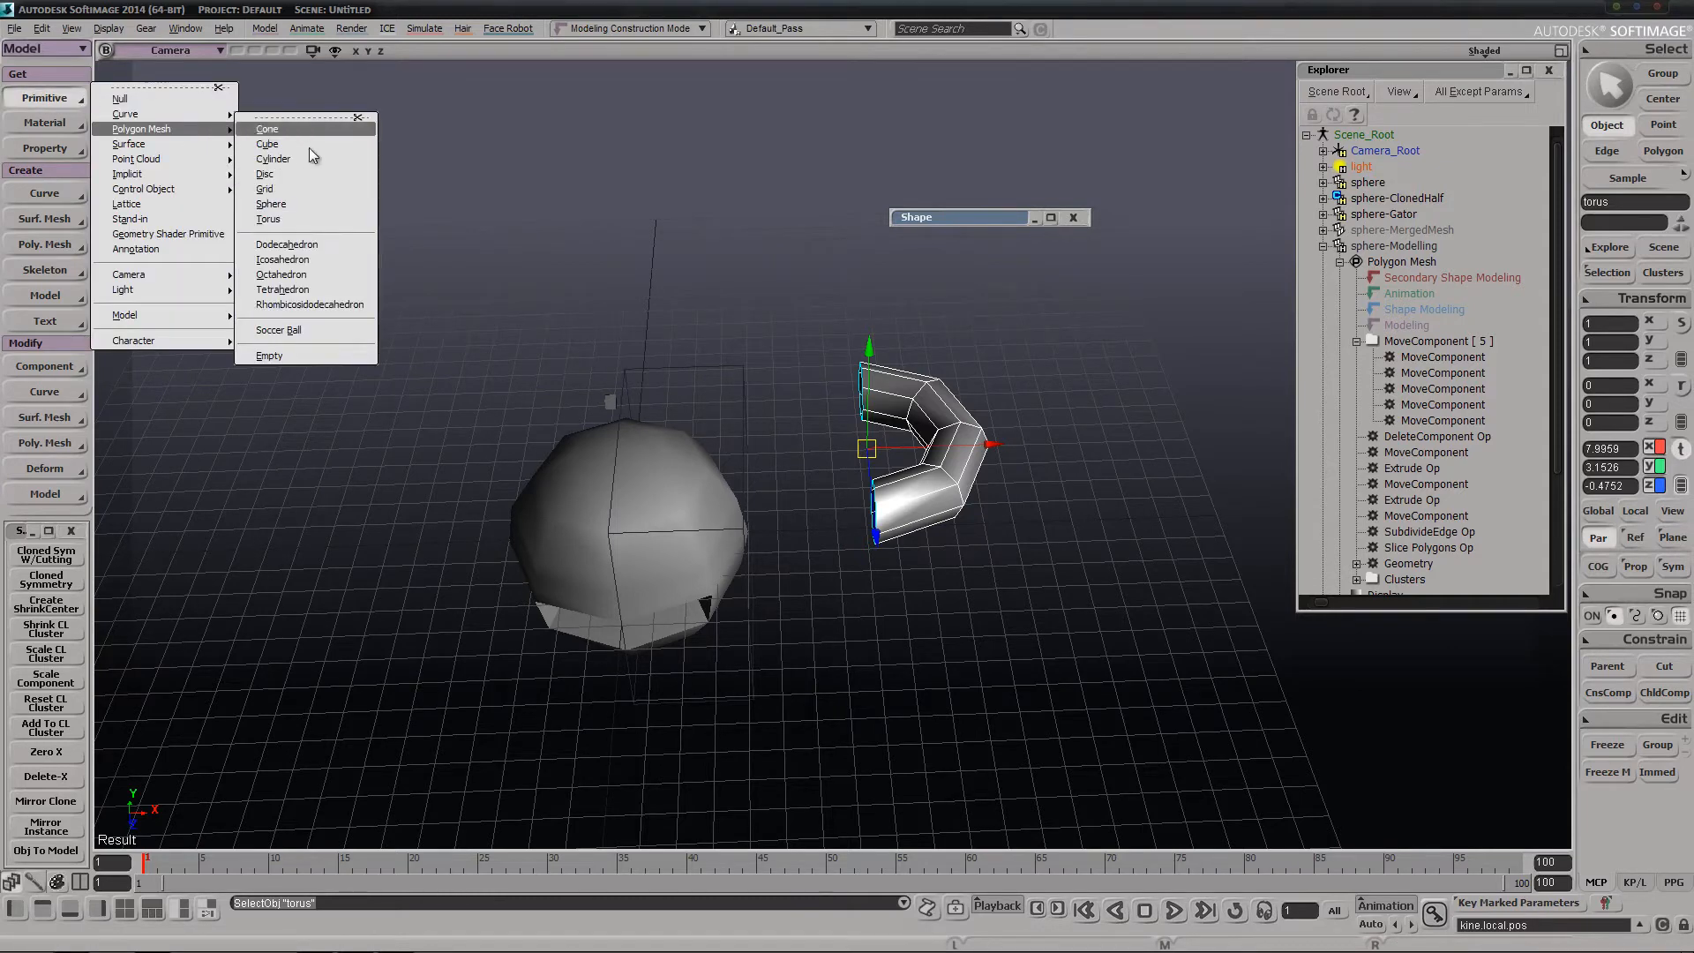
pyautogui.click(291, 219)
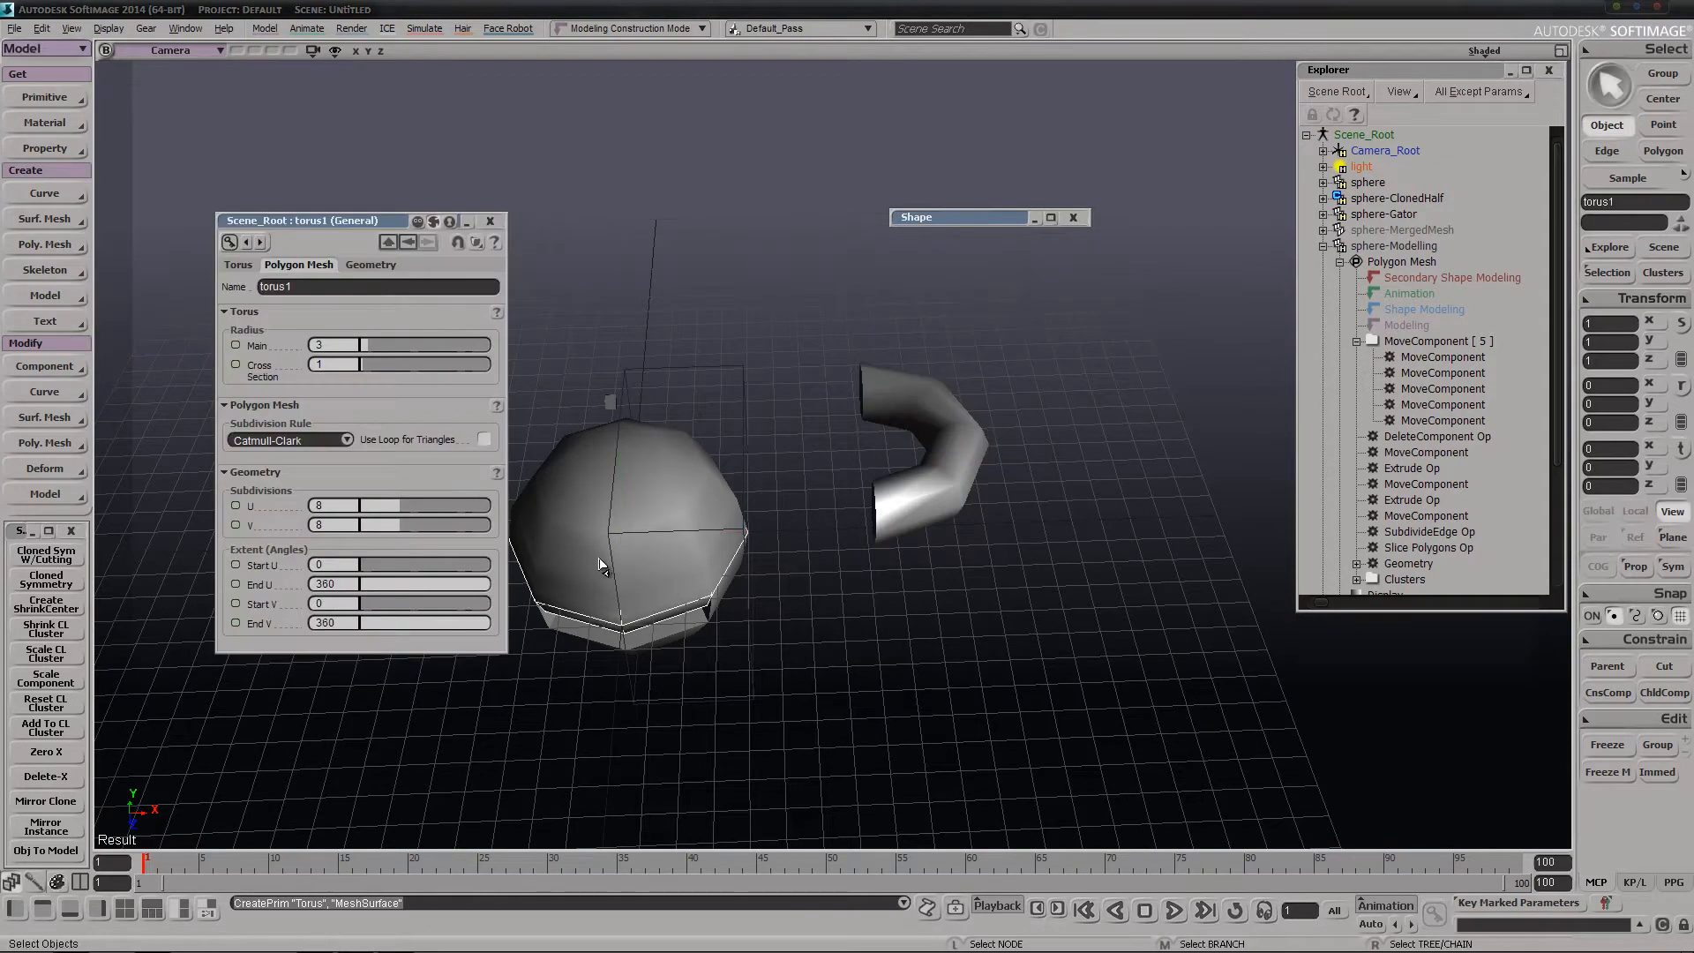
pyautogui.press('v')
pyautogui.moveTo(637, 484); pyautogui.dragTo(723, 315)
pyautogui.press('s')
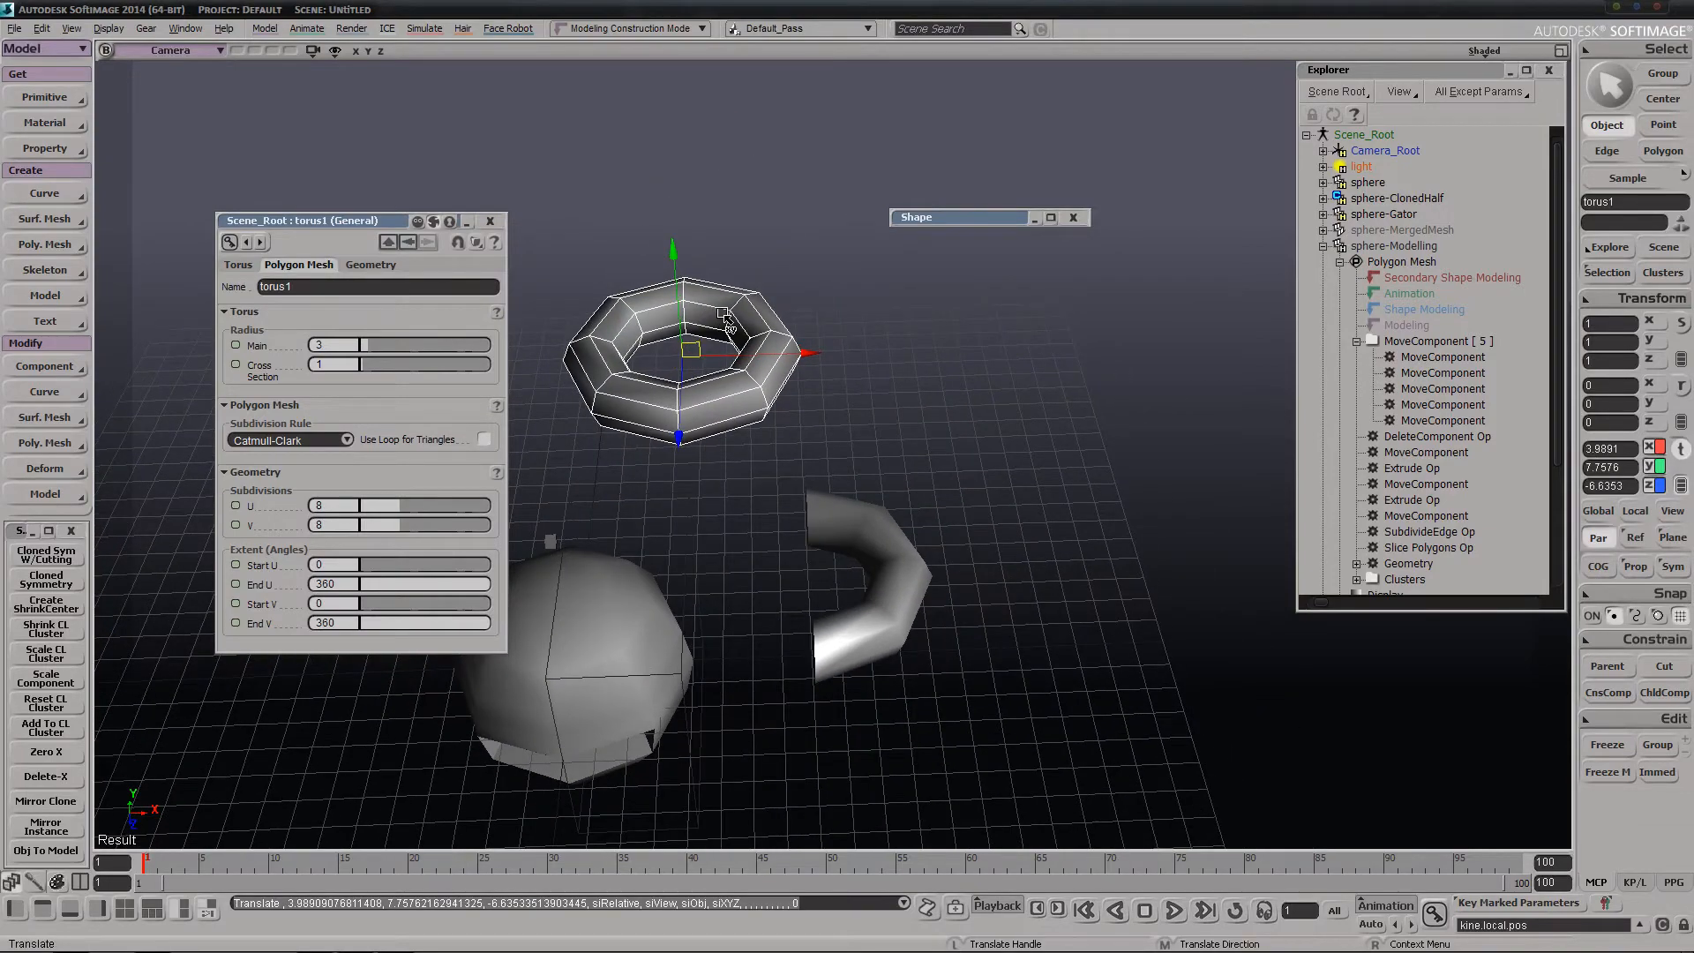
# Select the ring of points on the second torus's positive-X side and pull it outward about 1.4 units in X
pyautogui.press('t')
pyautogui.press('s')
pyautogui.moveTo(734, 318); pyautogui.dragTo(768, 436, button='right')
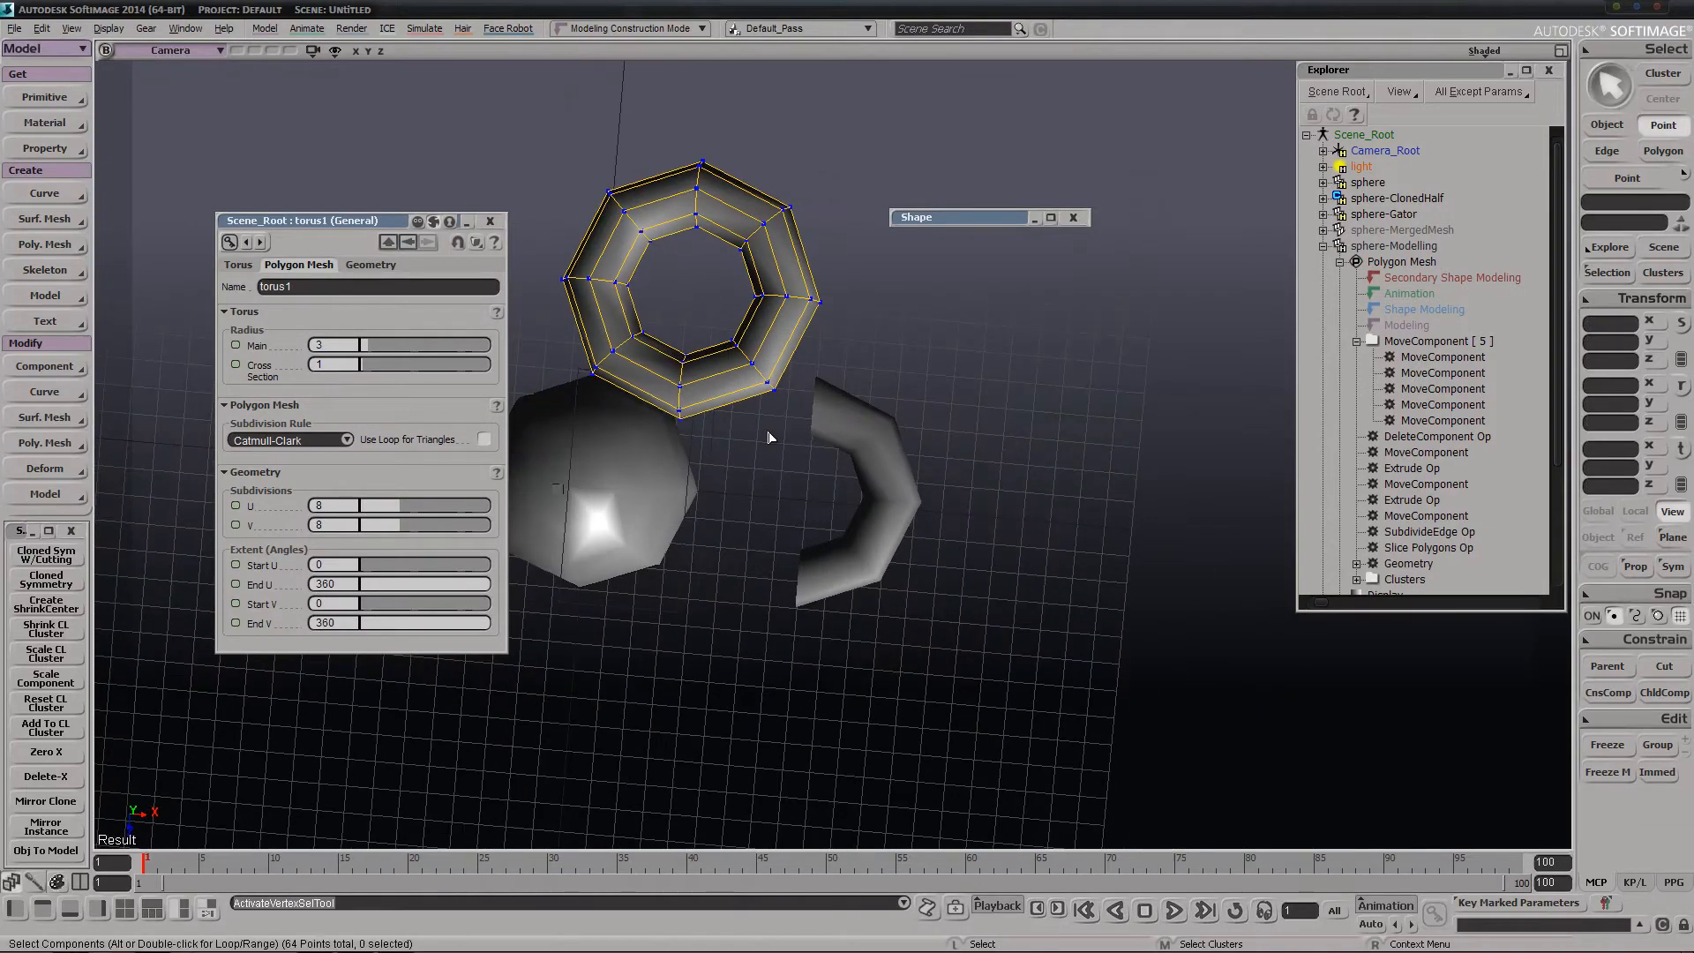
pyautogui.moveTo(748, 271); pyautogui.dragTo(866, 317)
pyautogui.press('v')
pyautogui.moveTo(768, 371); pyautogui.dragTo(811, 365)
pyautogui.press('s')
pyautogui.moveTo(736, 421); pyautogui.dragTo(663, 345, button='right')
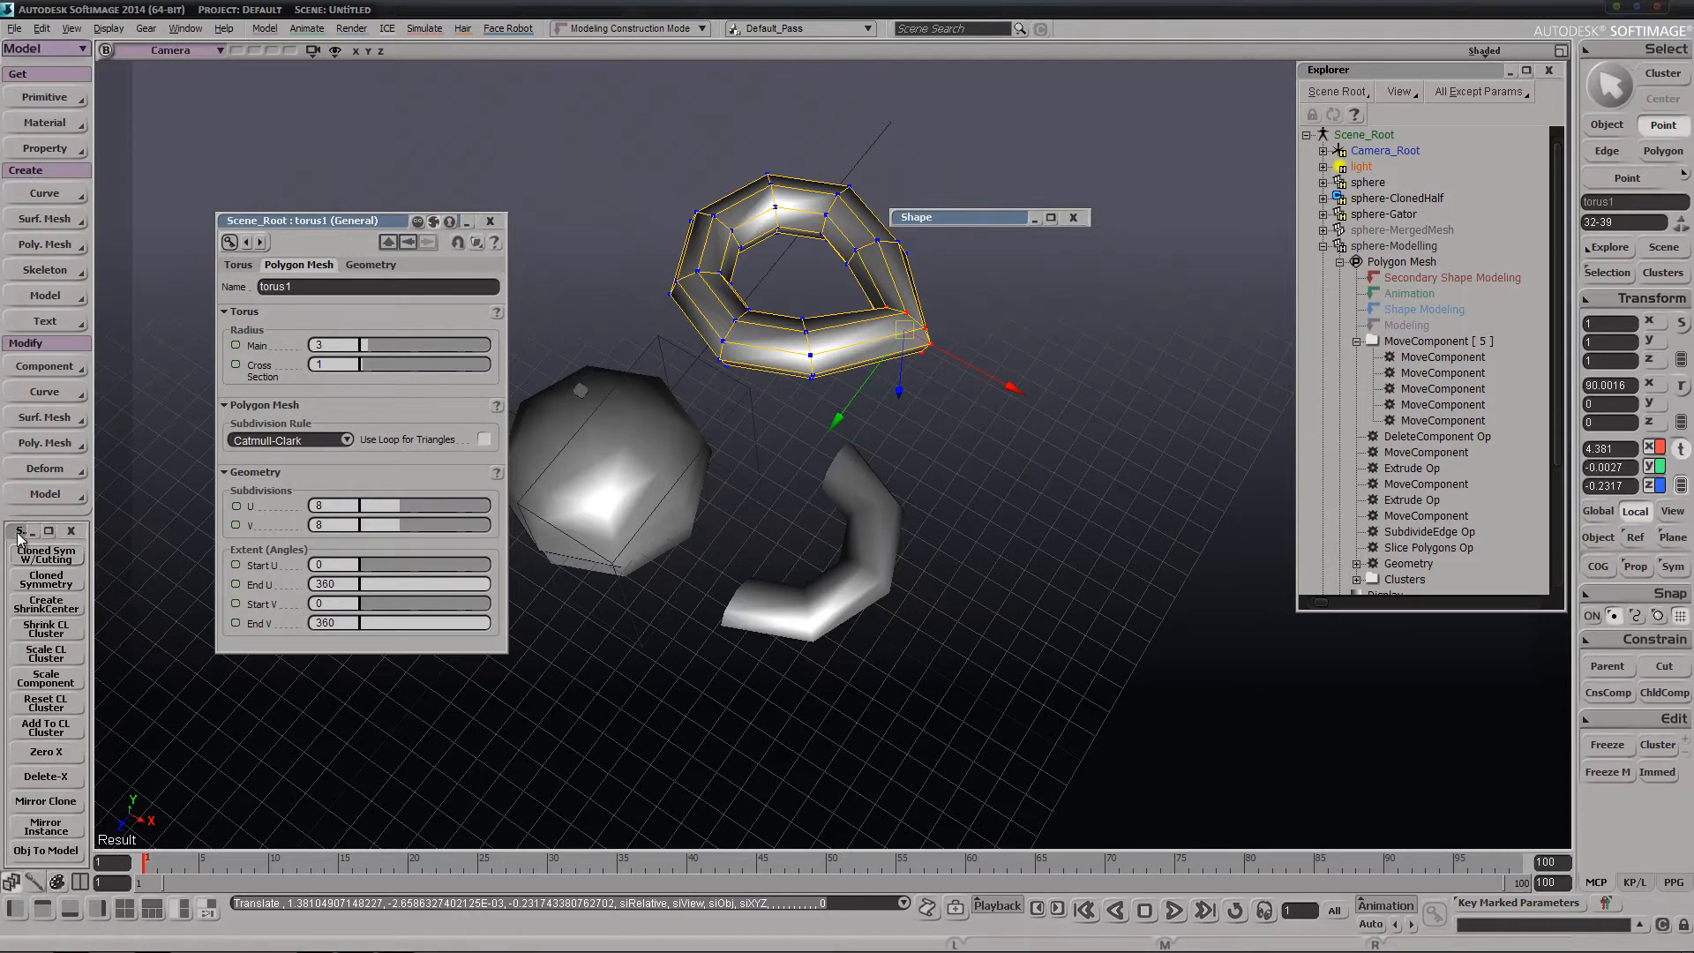
# Run Delete-X on the deformed torus, switching the selection from its points to the whole mesh
pyautogui.click(40, 777)
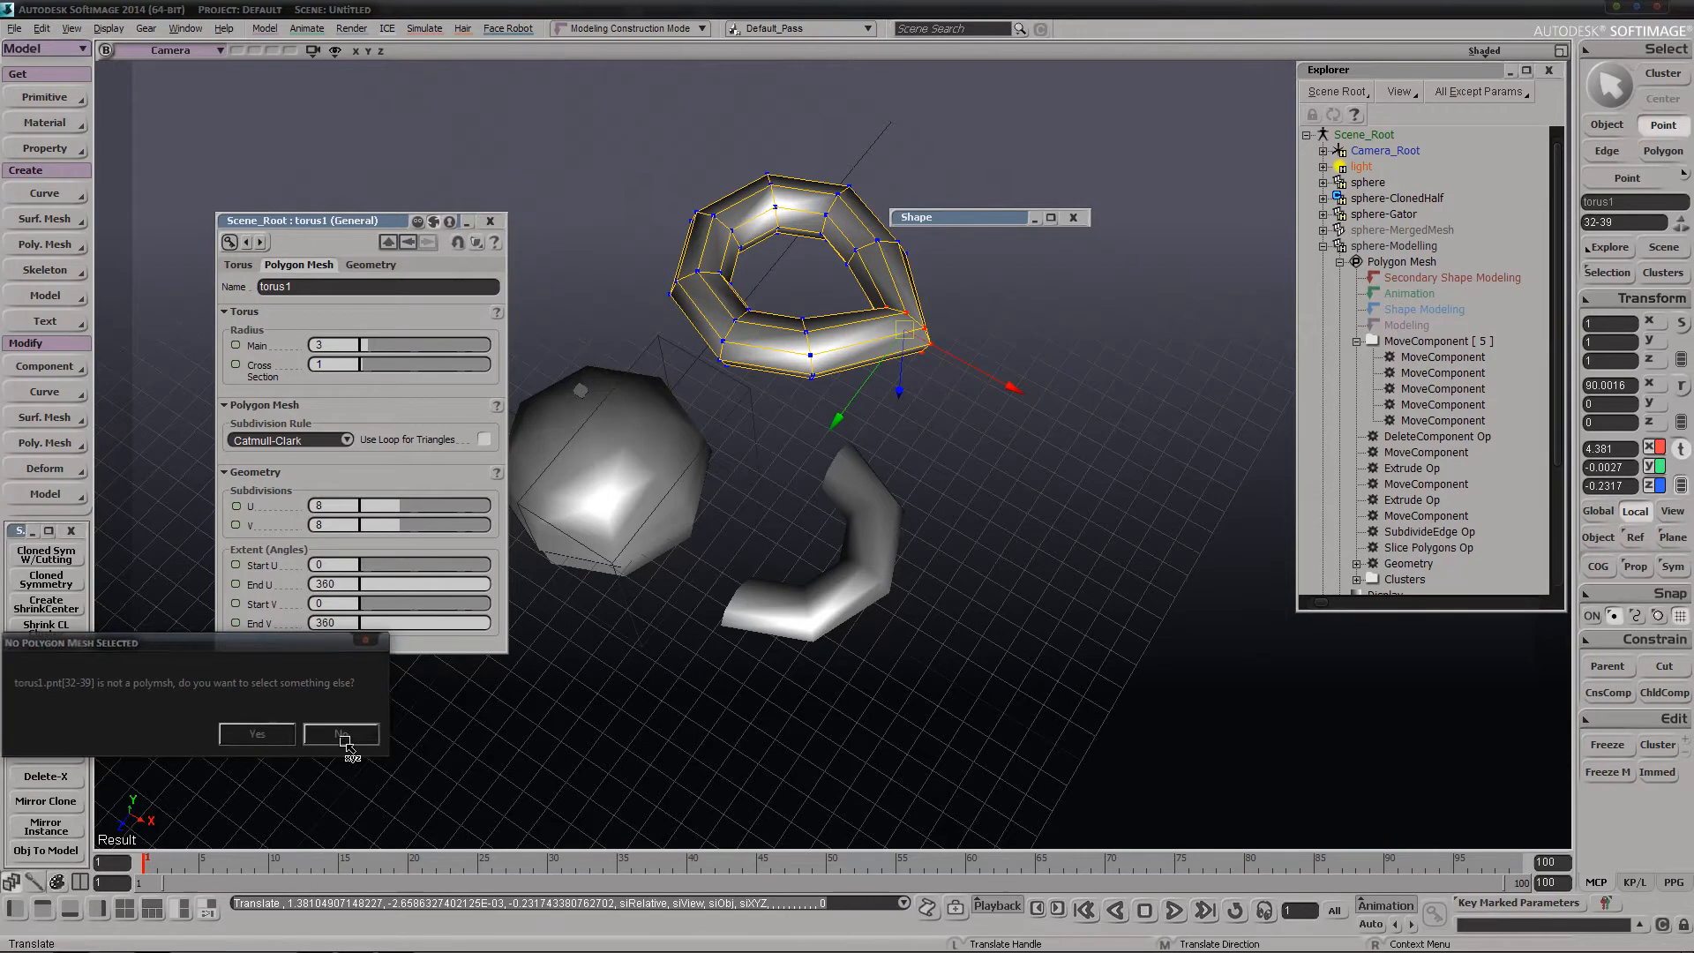
pyautogui.click(255, 738)
pyautogui.click(45, 777)
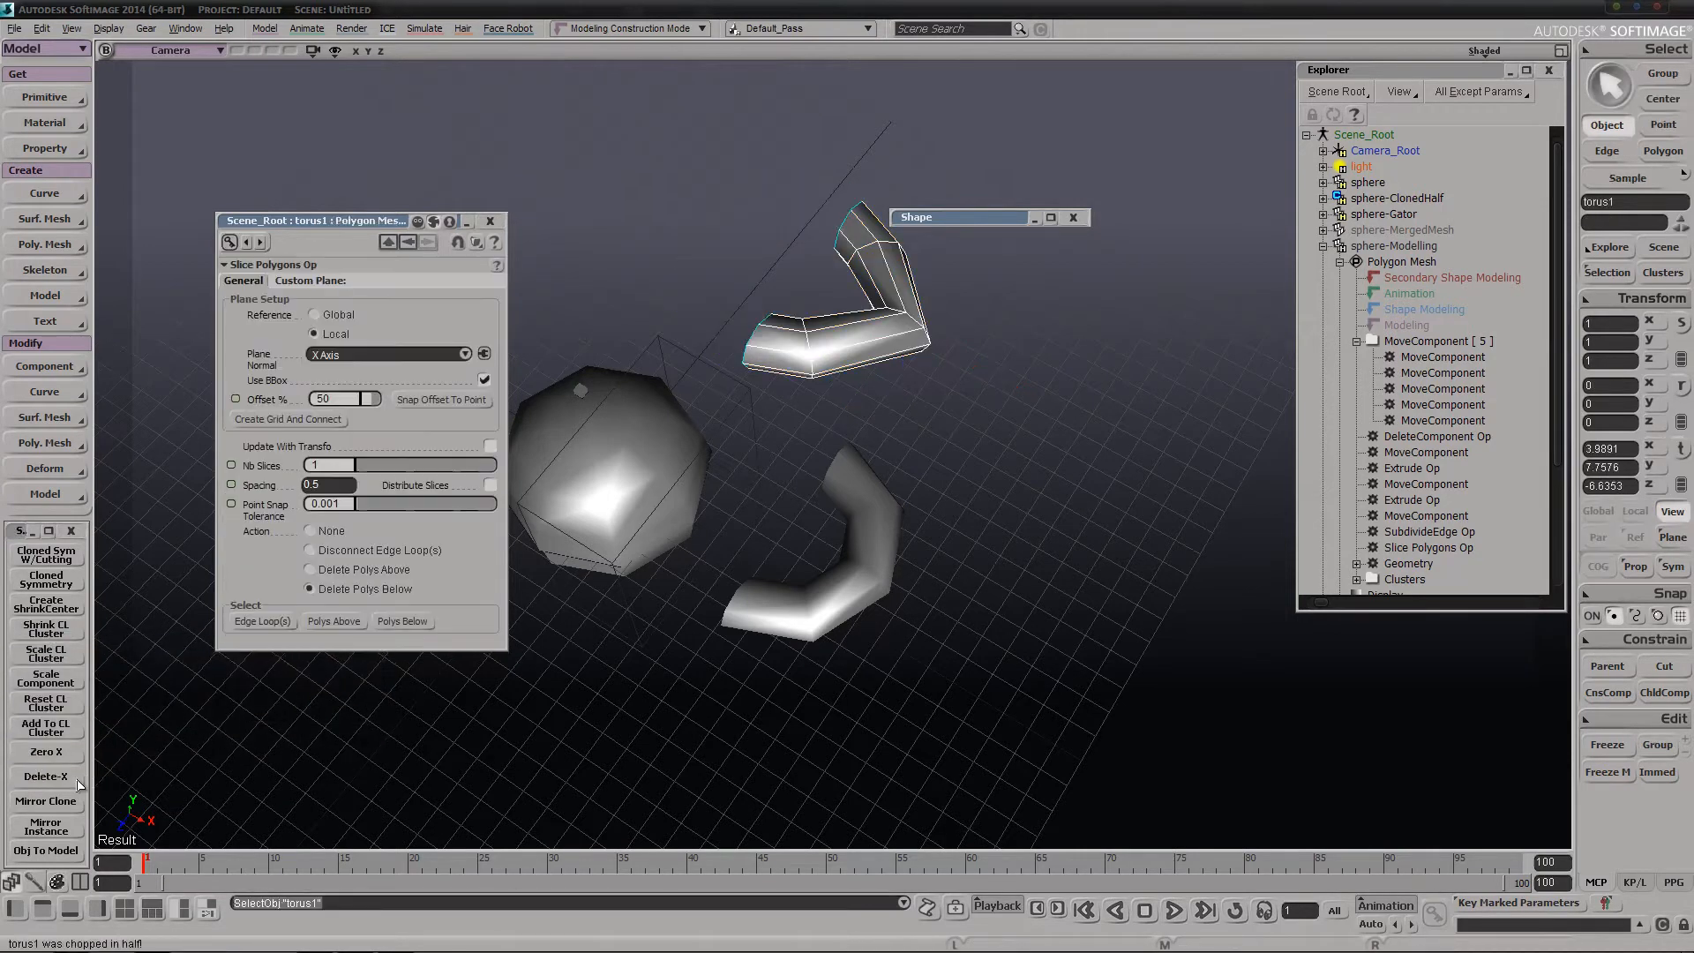
pyautogui.moveTo(756, 401); pyautogui.dragTo(801, 377, button='right')
pyautogui.moveTo(721, 328); pyautogui.dragTo(711, 393, button='right')
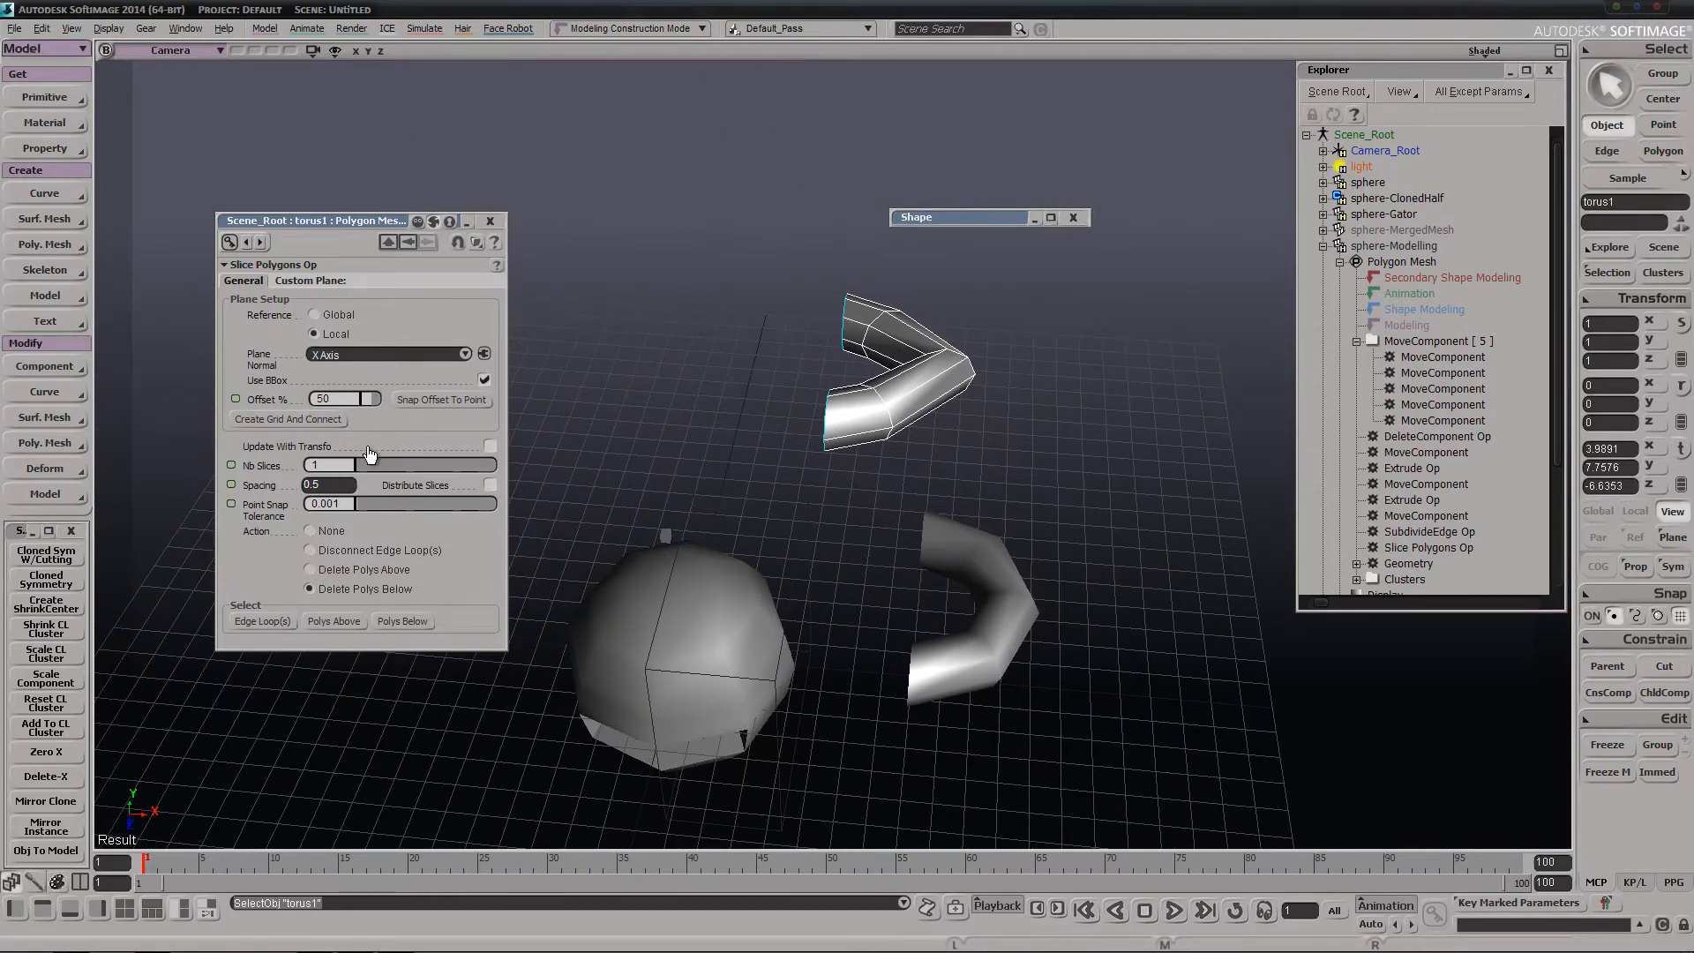
# Set the slice offset to 0% to restore the full ring, and snap the offset to a point on the torus's middle edge loop
pyautogui.moveTo(371, 403); pyautogui.dragTo(362, 400)
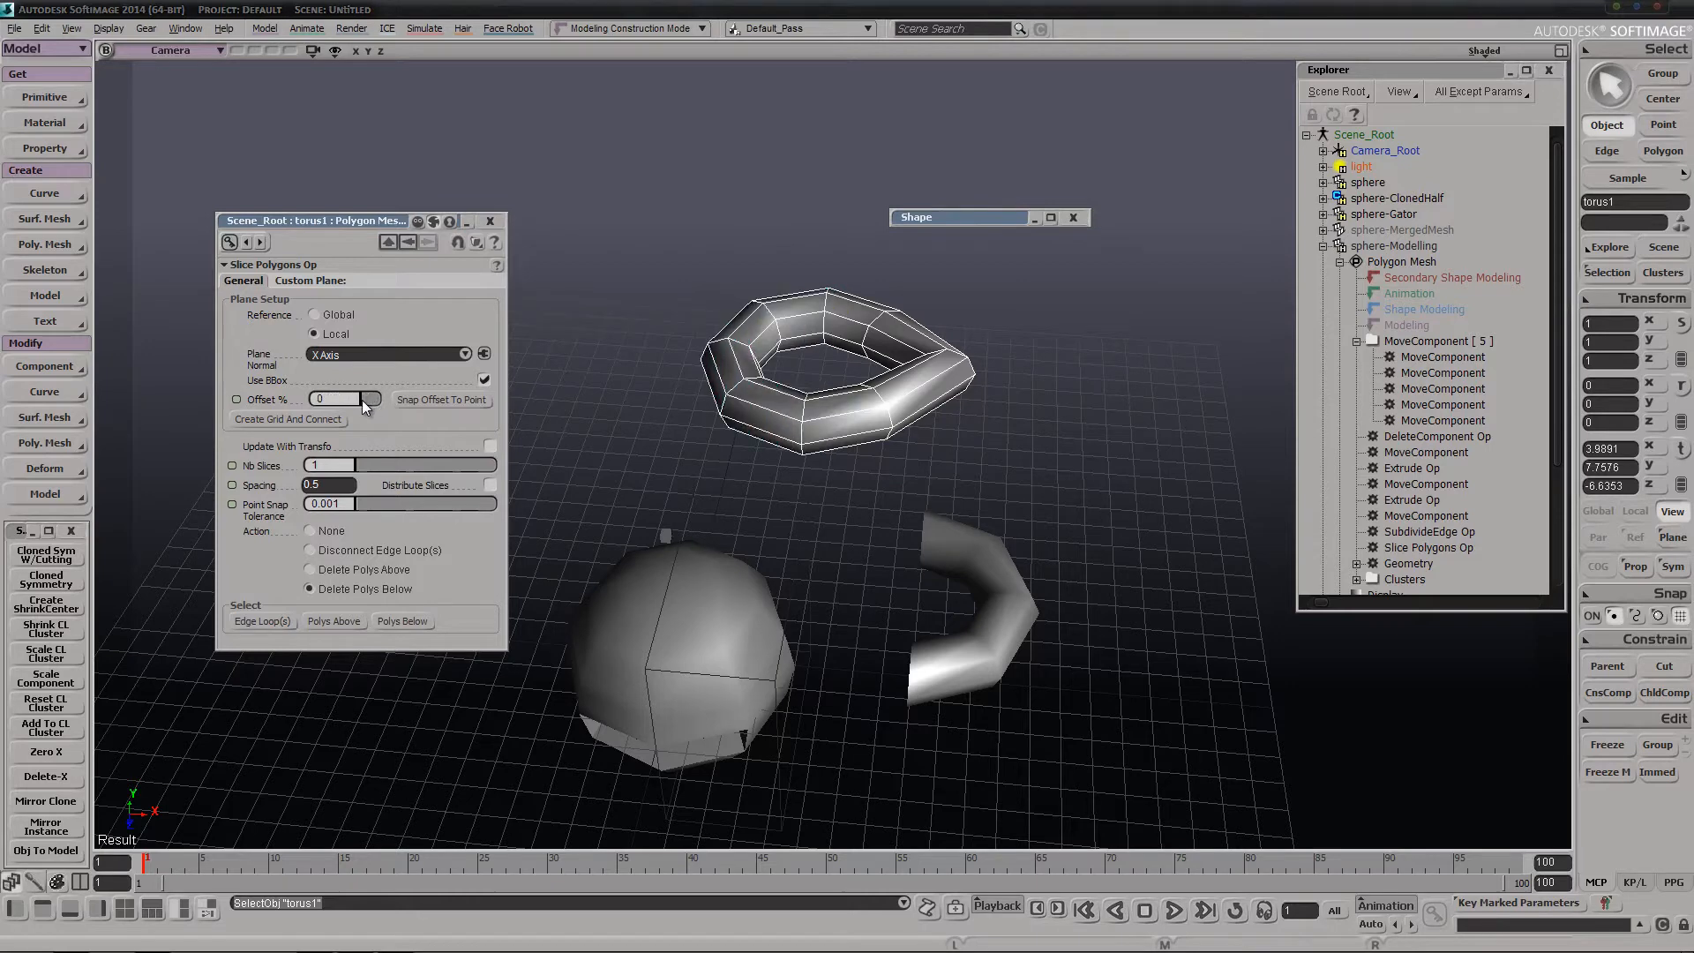
pyautogui.click(442, 399)
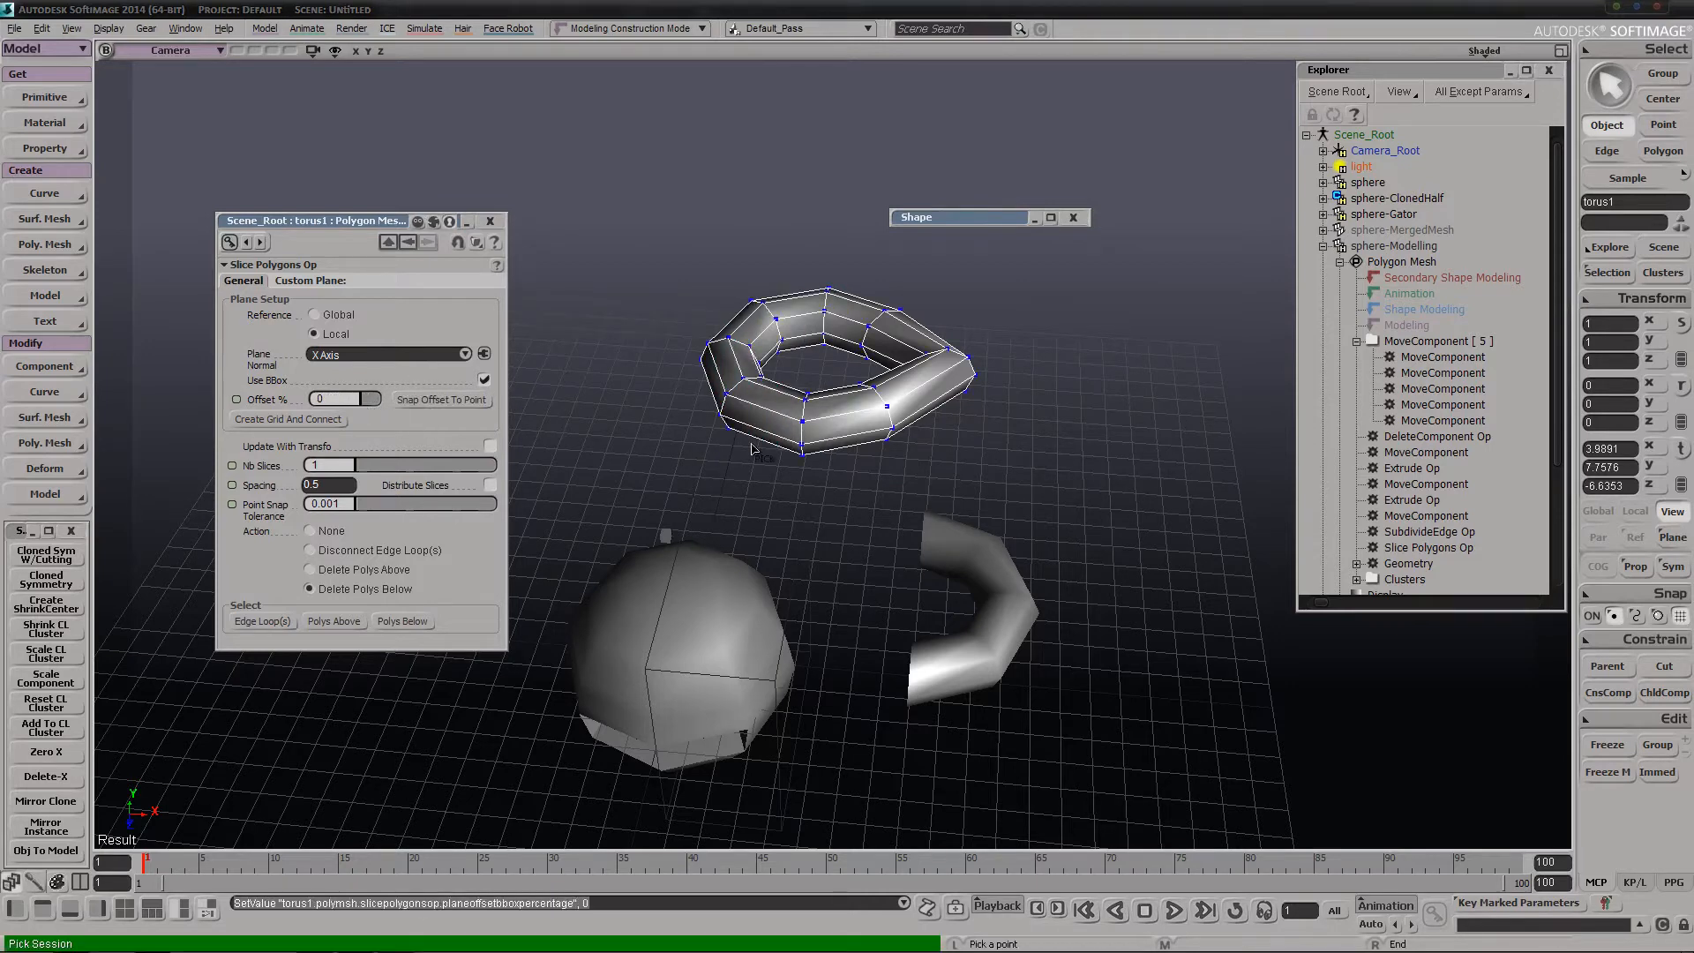
pyautogui.click(805, 424)
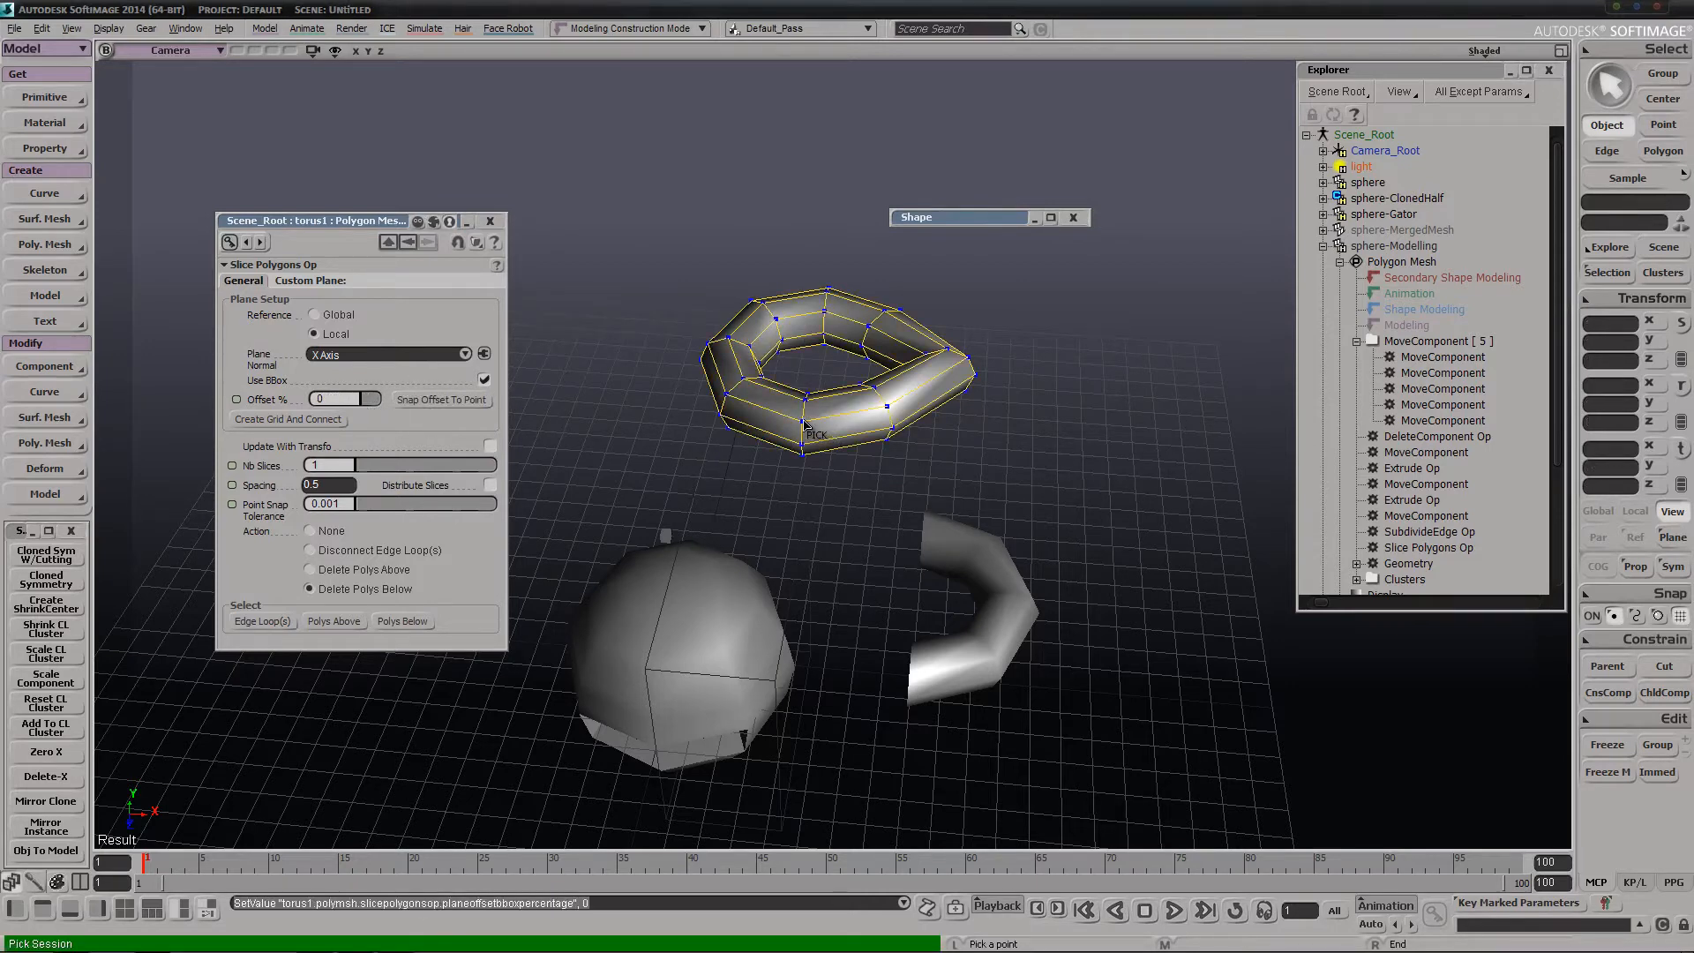
pyautogui.click(805, 424)
pyautogui.press('s')
pyautogui.moveTo(820, 535); pyautogui.dragTo(832, 458, button='middle')
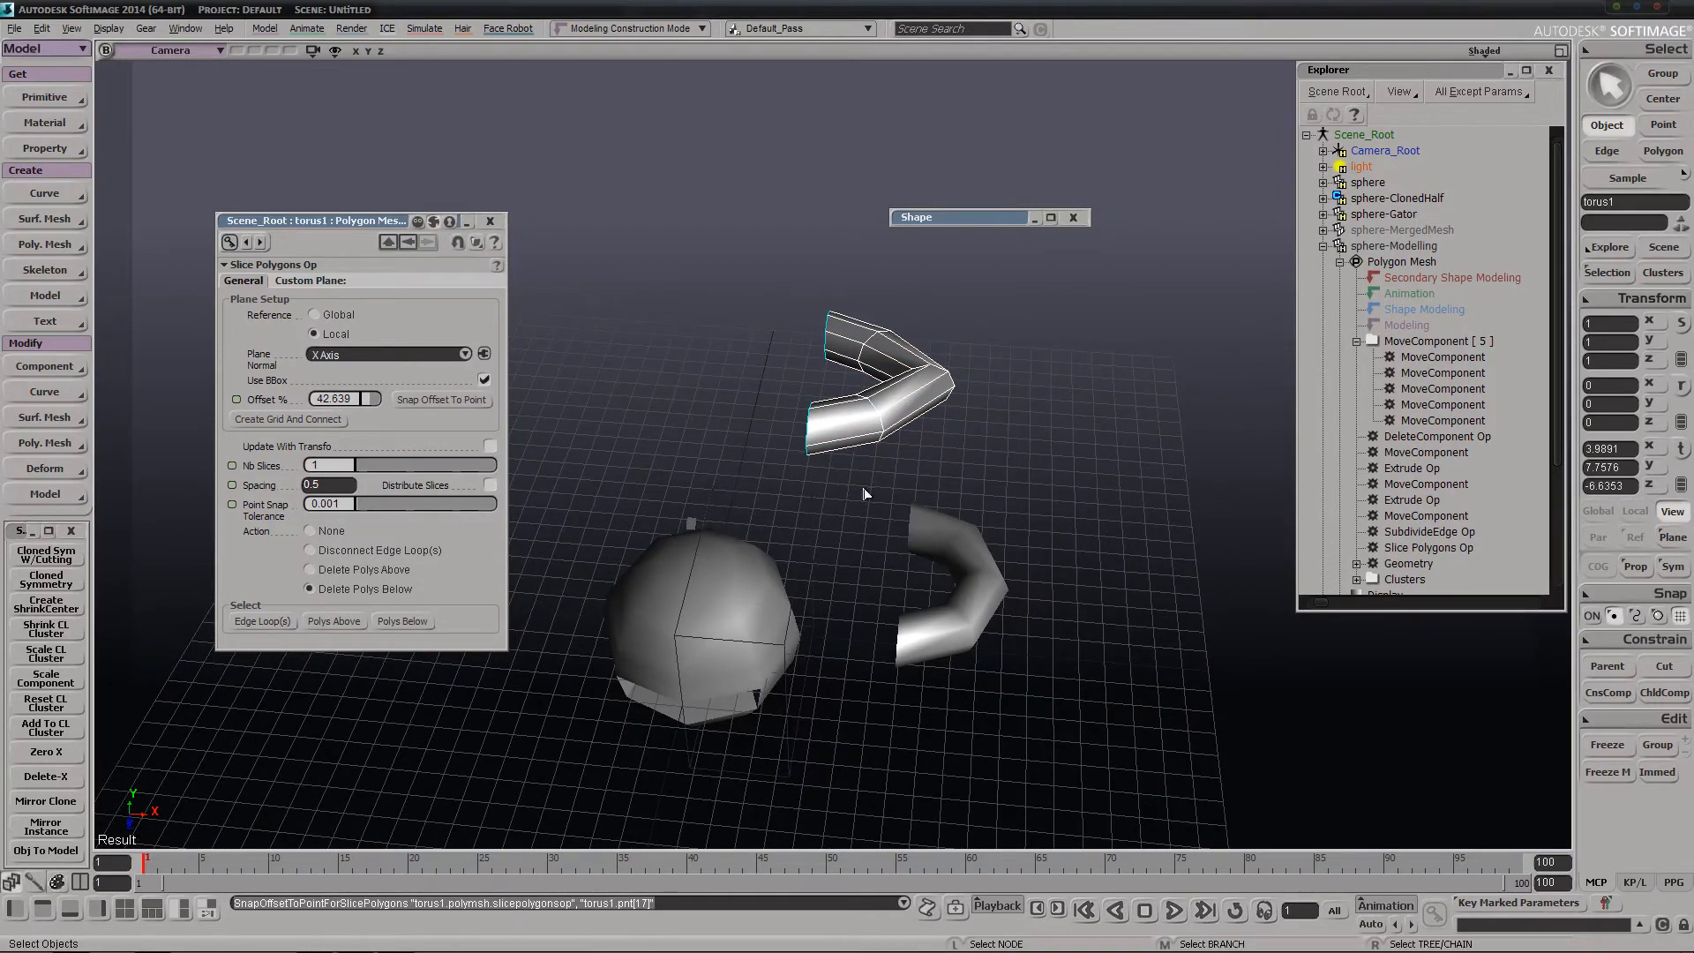
# Examine the re-sliced torus and the other objects from several angles, and close the Slice Polygons settings
pyautogui.press('s')
pyautogui.moveTo(812, 428); pyautogui.dragTo(772, 501, button='right')
pyautogui.press('s')
pyautogui.moveTo(874, 548); pyautogui.dragTo(854, 404, button='right')
pyautogui.press('s')
pyautogui.moveTo(680, 545); pyautogui.dragTo(767, 514, button='right')
pyautogui.moveTo(701, 620); pyautogui.dragTo(734, 603, button='right')
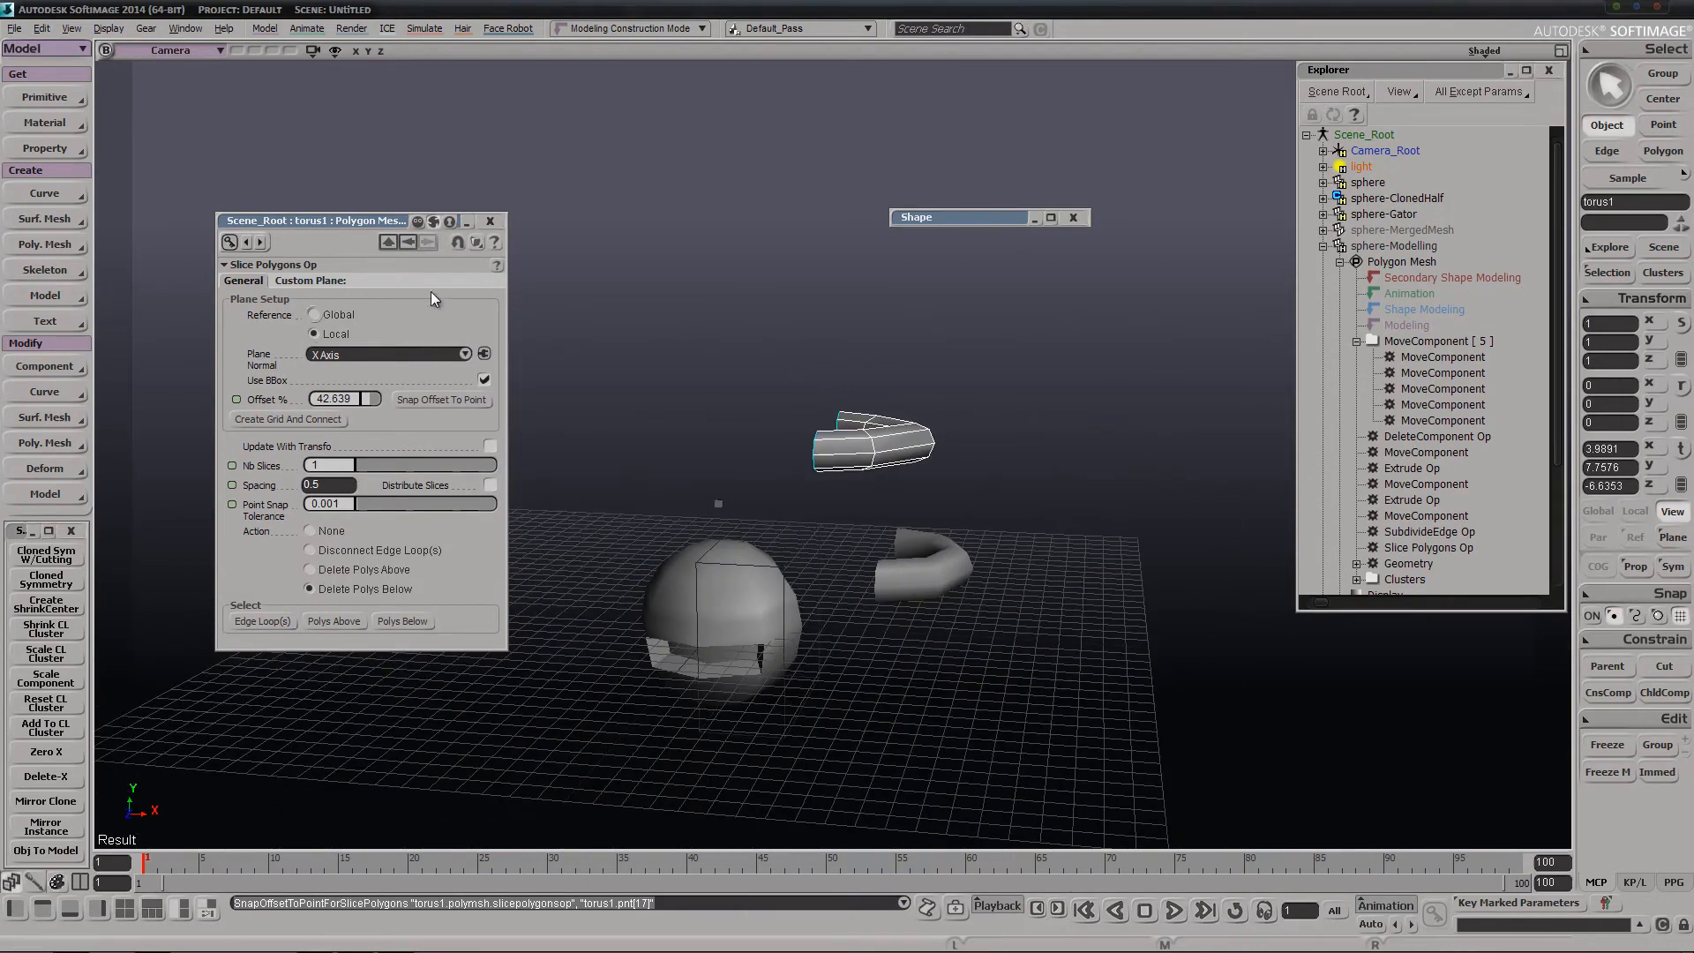
pyautogui.click(489, 221)
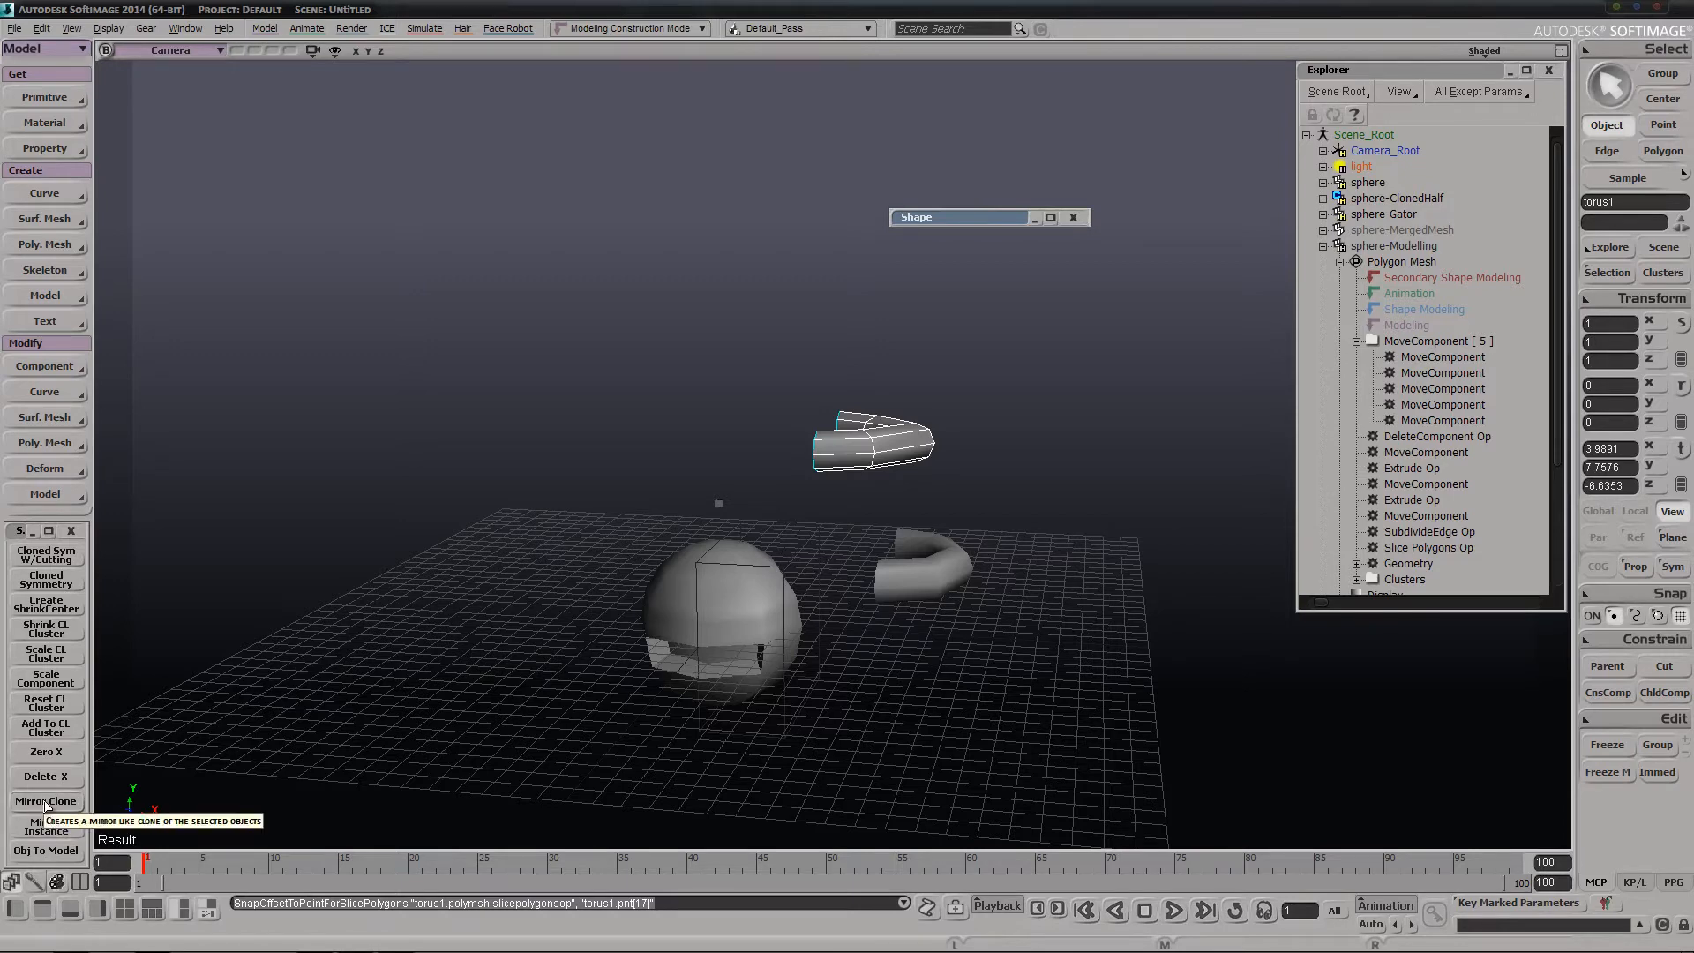
# Open the Demon-Youtube-SymmThingsDemo1 scene from the Default project
pyautogui.click(14, 28)
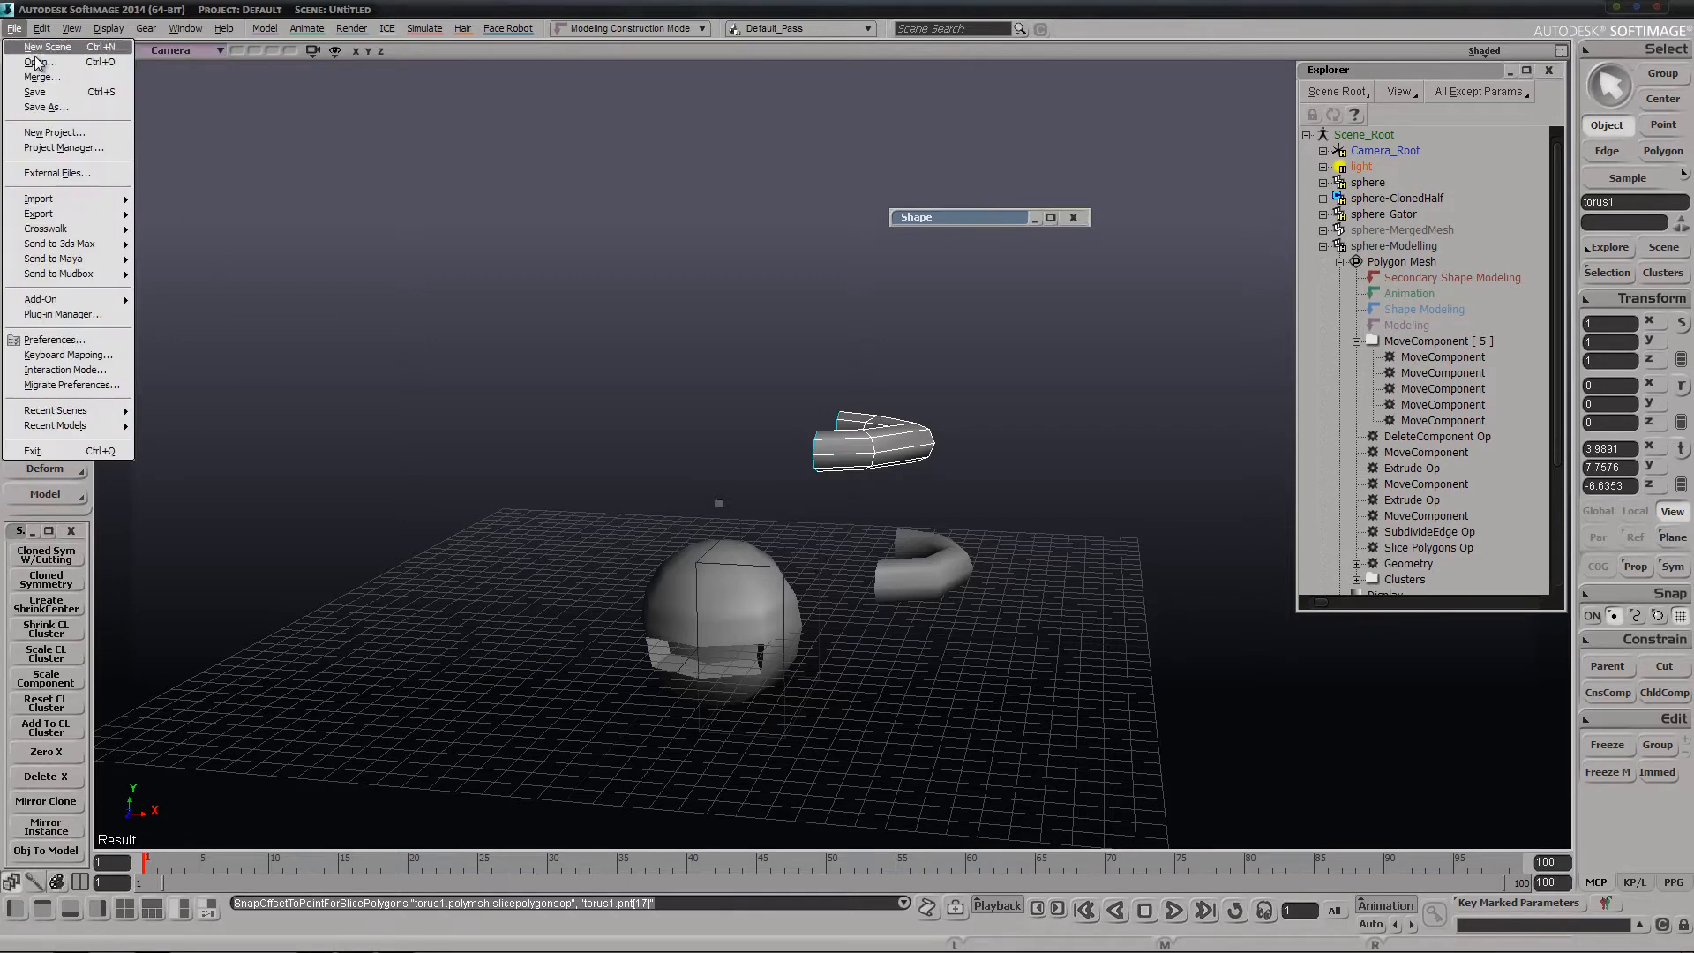
pyautogui.click(35, 60)
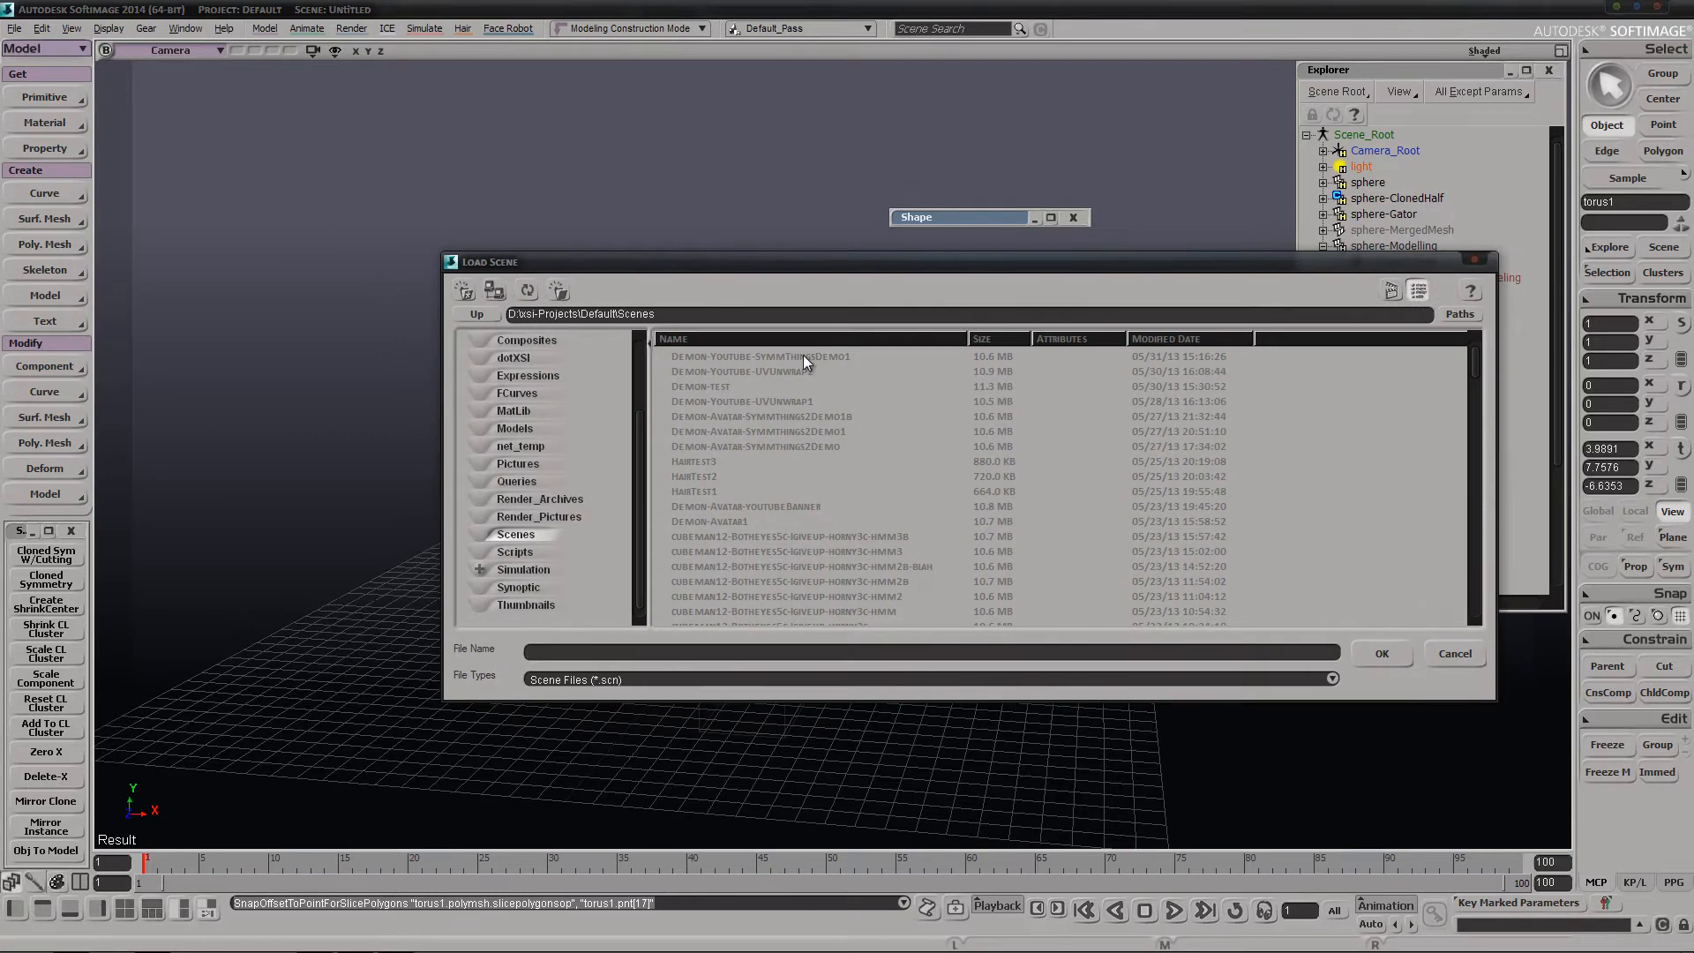
pyautogui.doubleClick(803, 355)
pyautogui.click(883, 529)
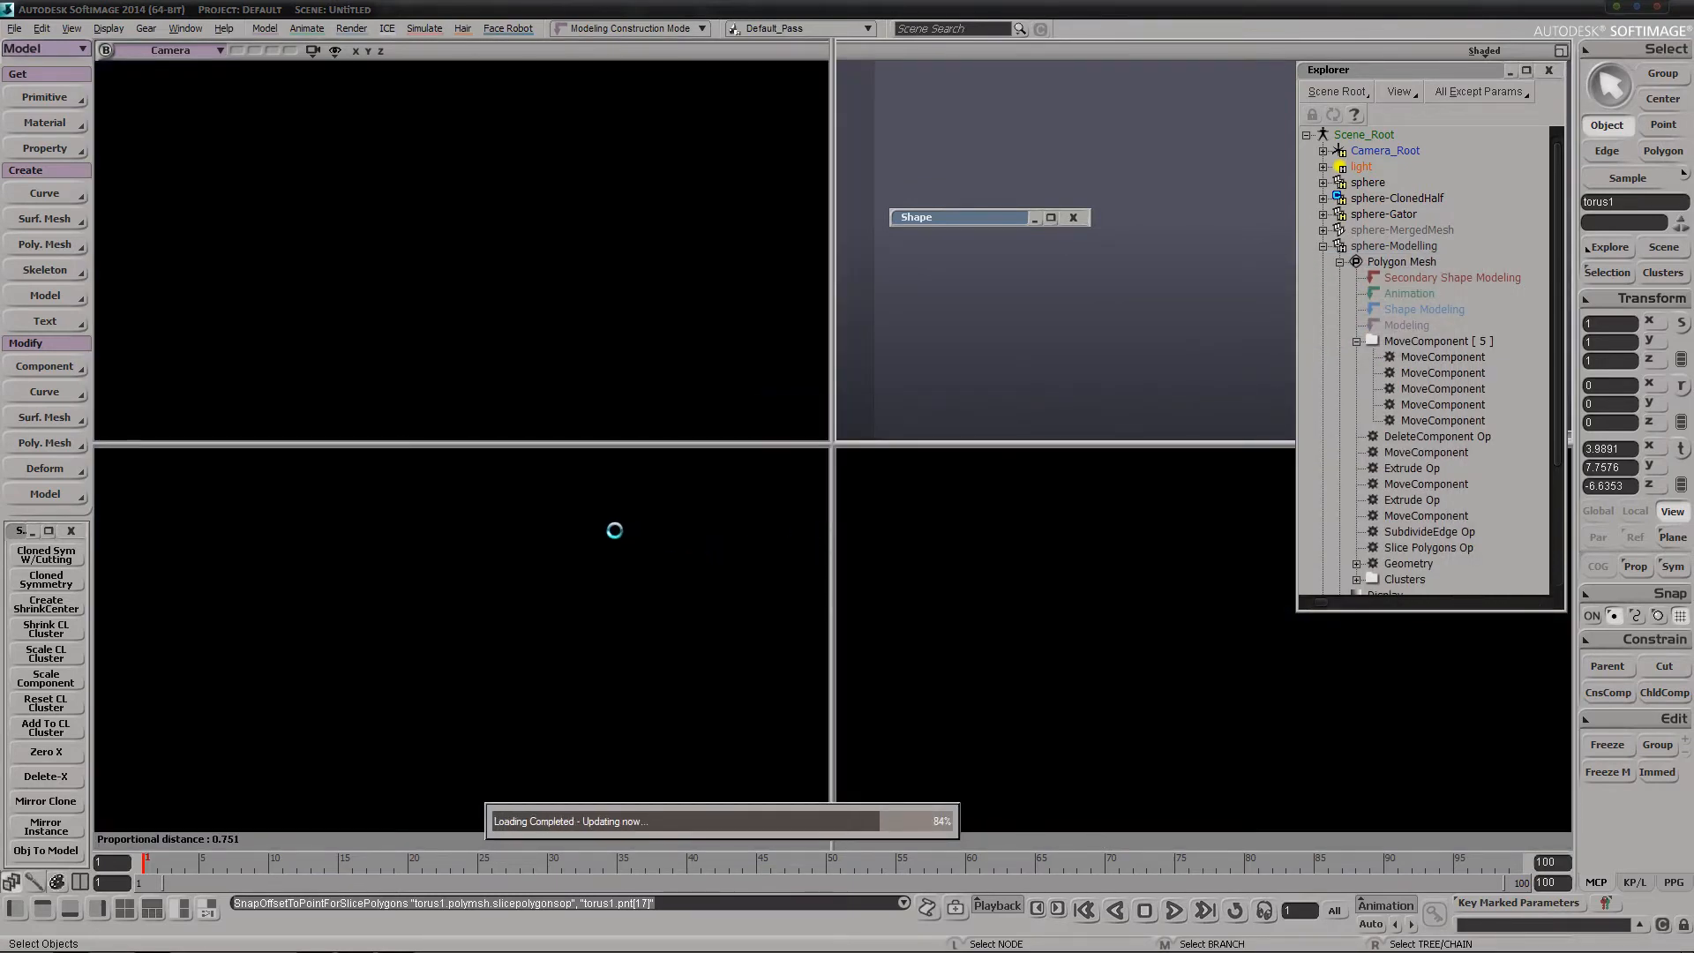
# Select the upper tooth just right of the center of the demon's mouth and frame it in the view
pyautogui.press('s')
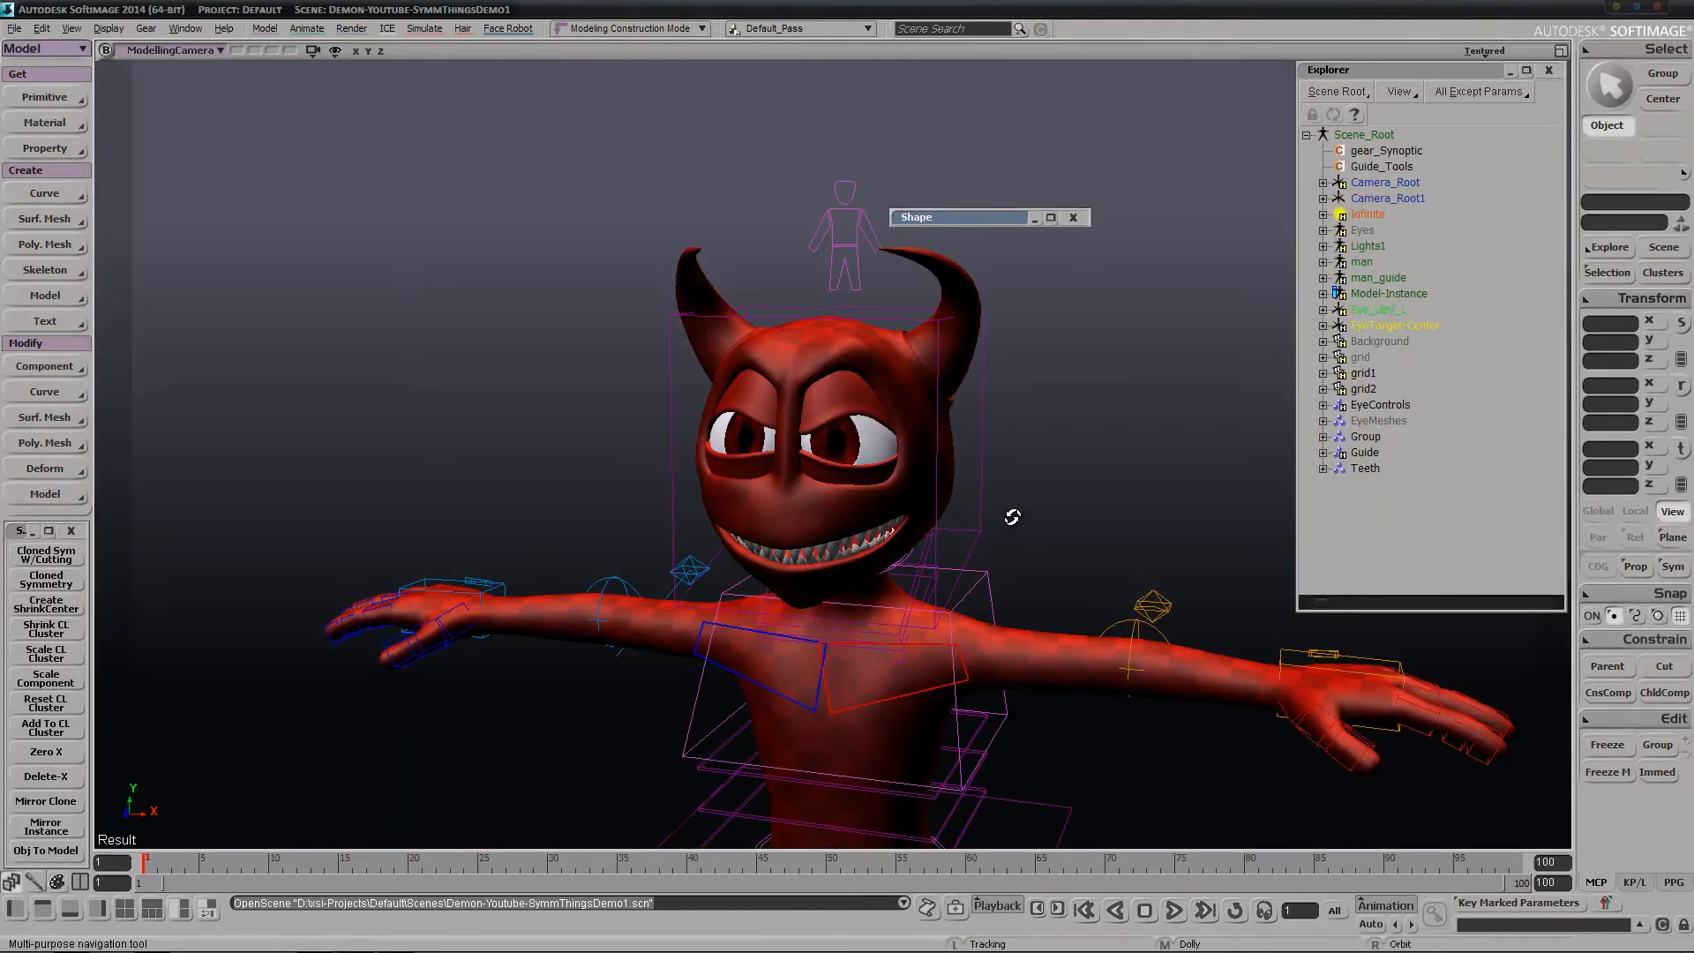
pyautogui.moveTo(1013, 518); pyautogui.dragTo(1202, 386, button='right')
pyautogui.moveTo(1202, 386); pyautogui.dragTo(856, 522, button='middle')
pyautogui.moveTo(912, 499); pyautogui.dragTo(885, 552, button='right')
pyautogui.press('space')
pyautogui.press('s')
pyautogui.click(866, 553)
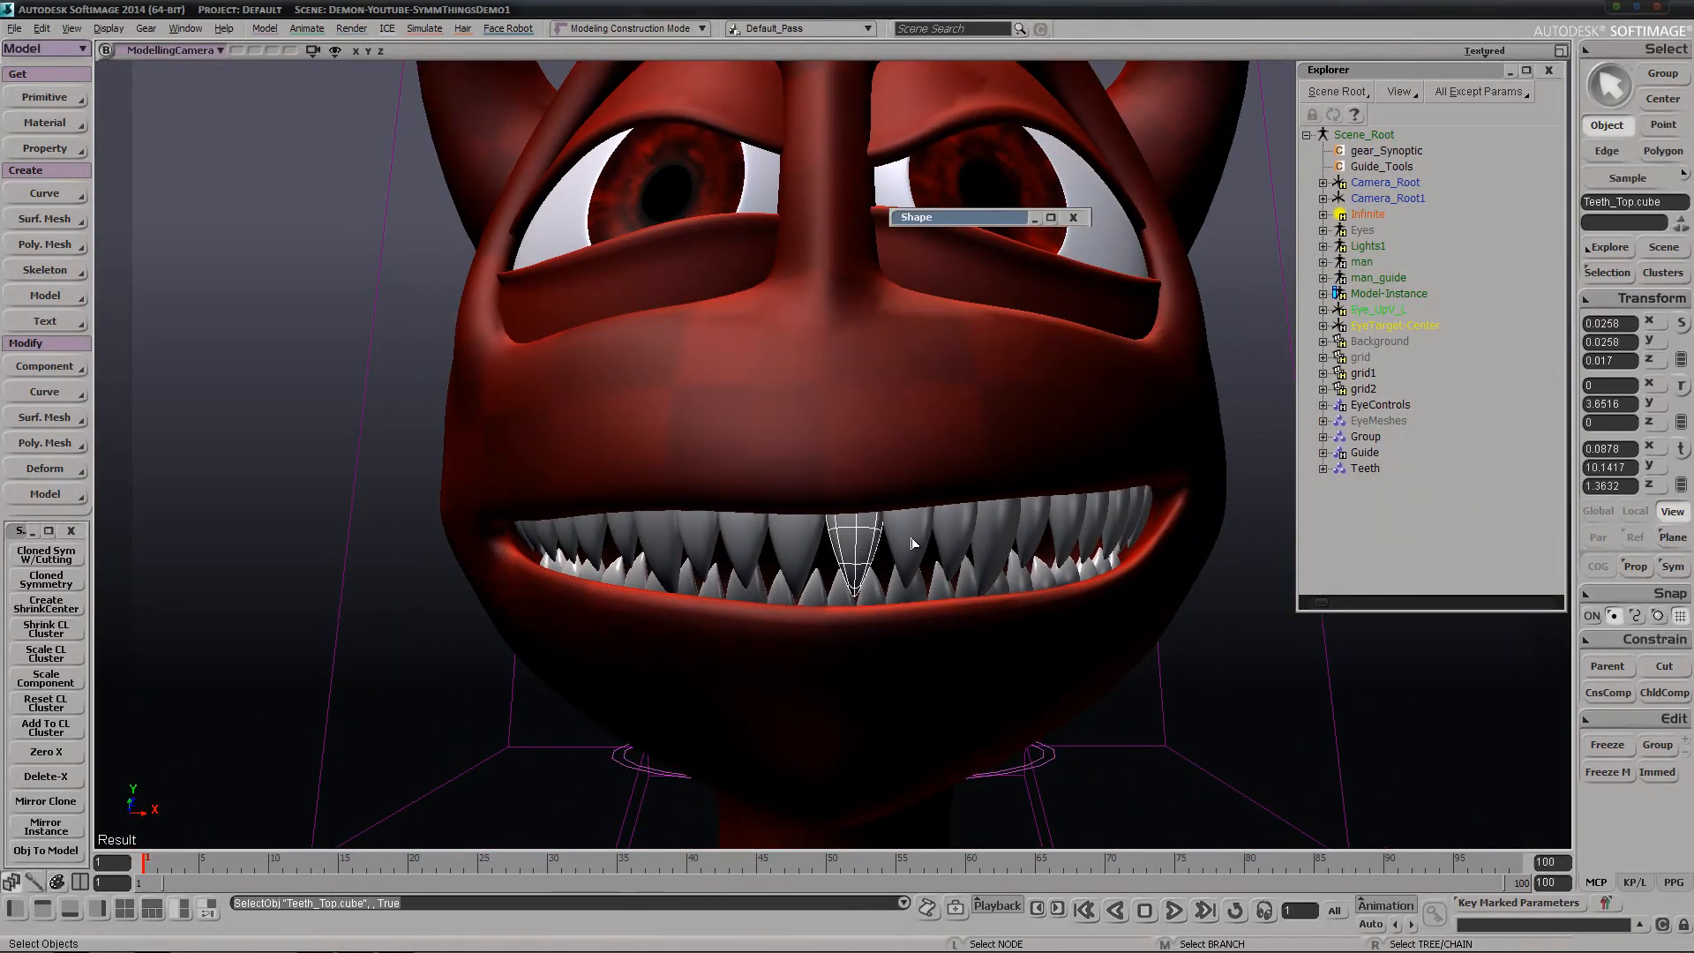
pyautogui.press('f')
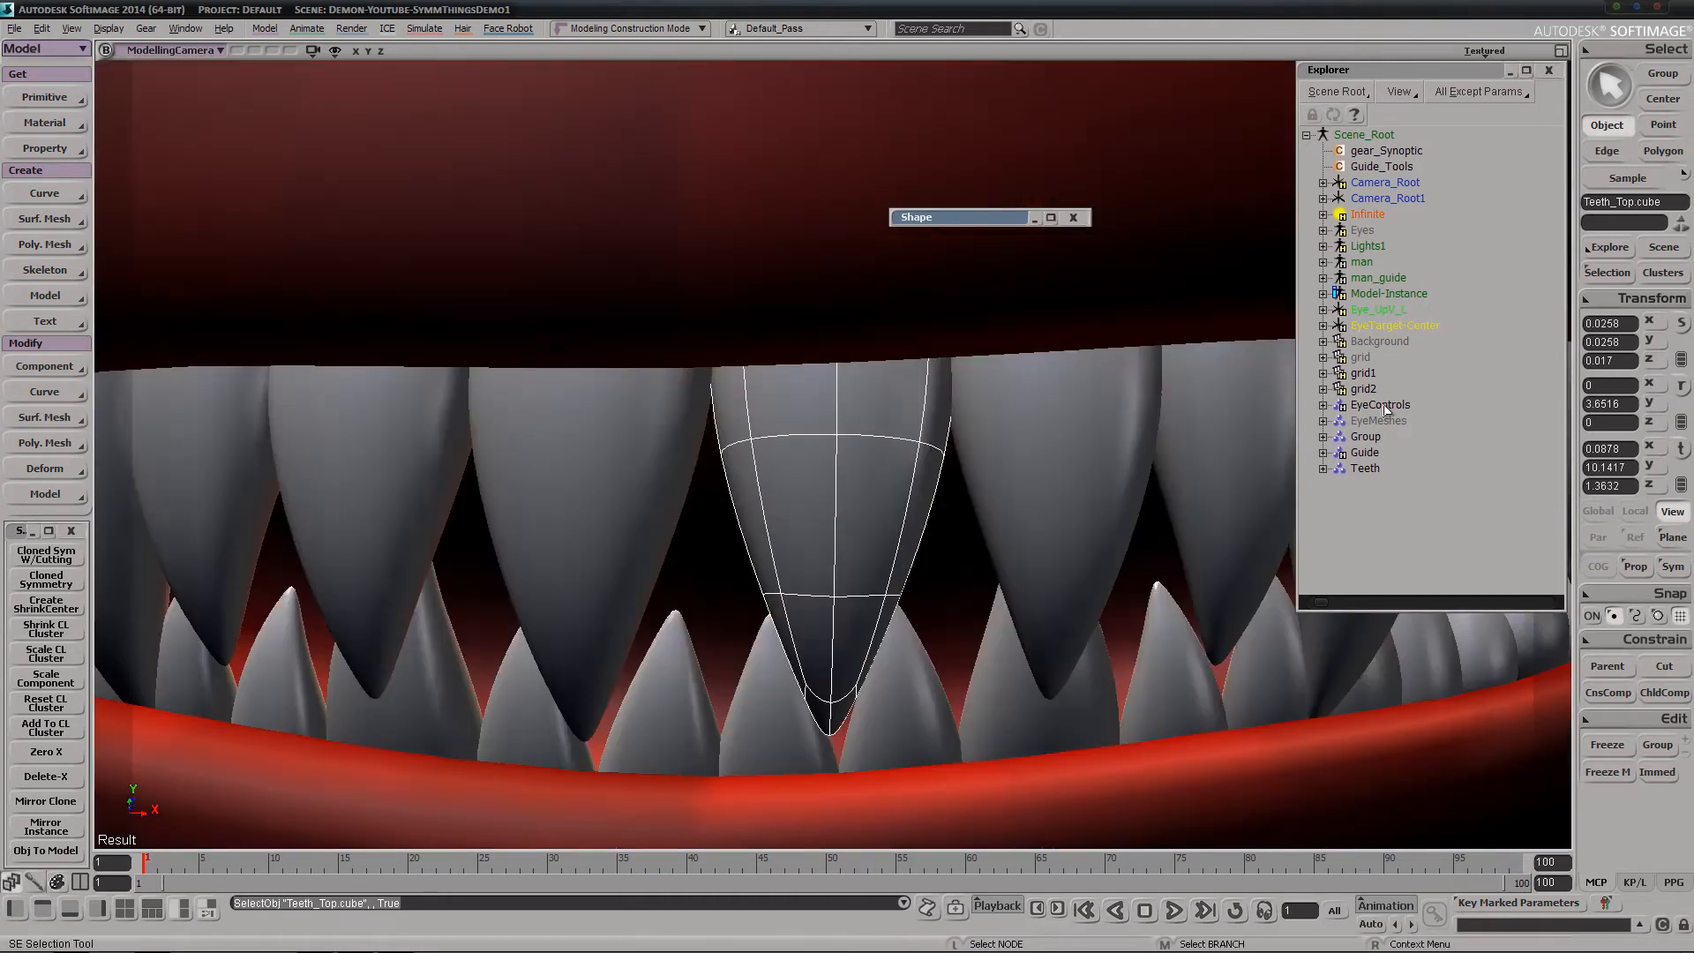
# Examine the original and cloned cubes listed in the Teeth group, and collapse the group again
pyautogui.click(1324, 468)
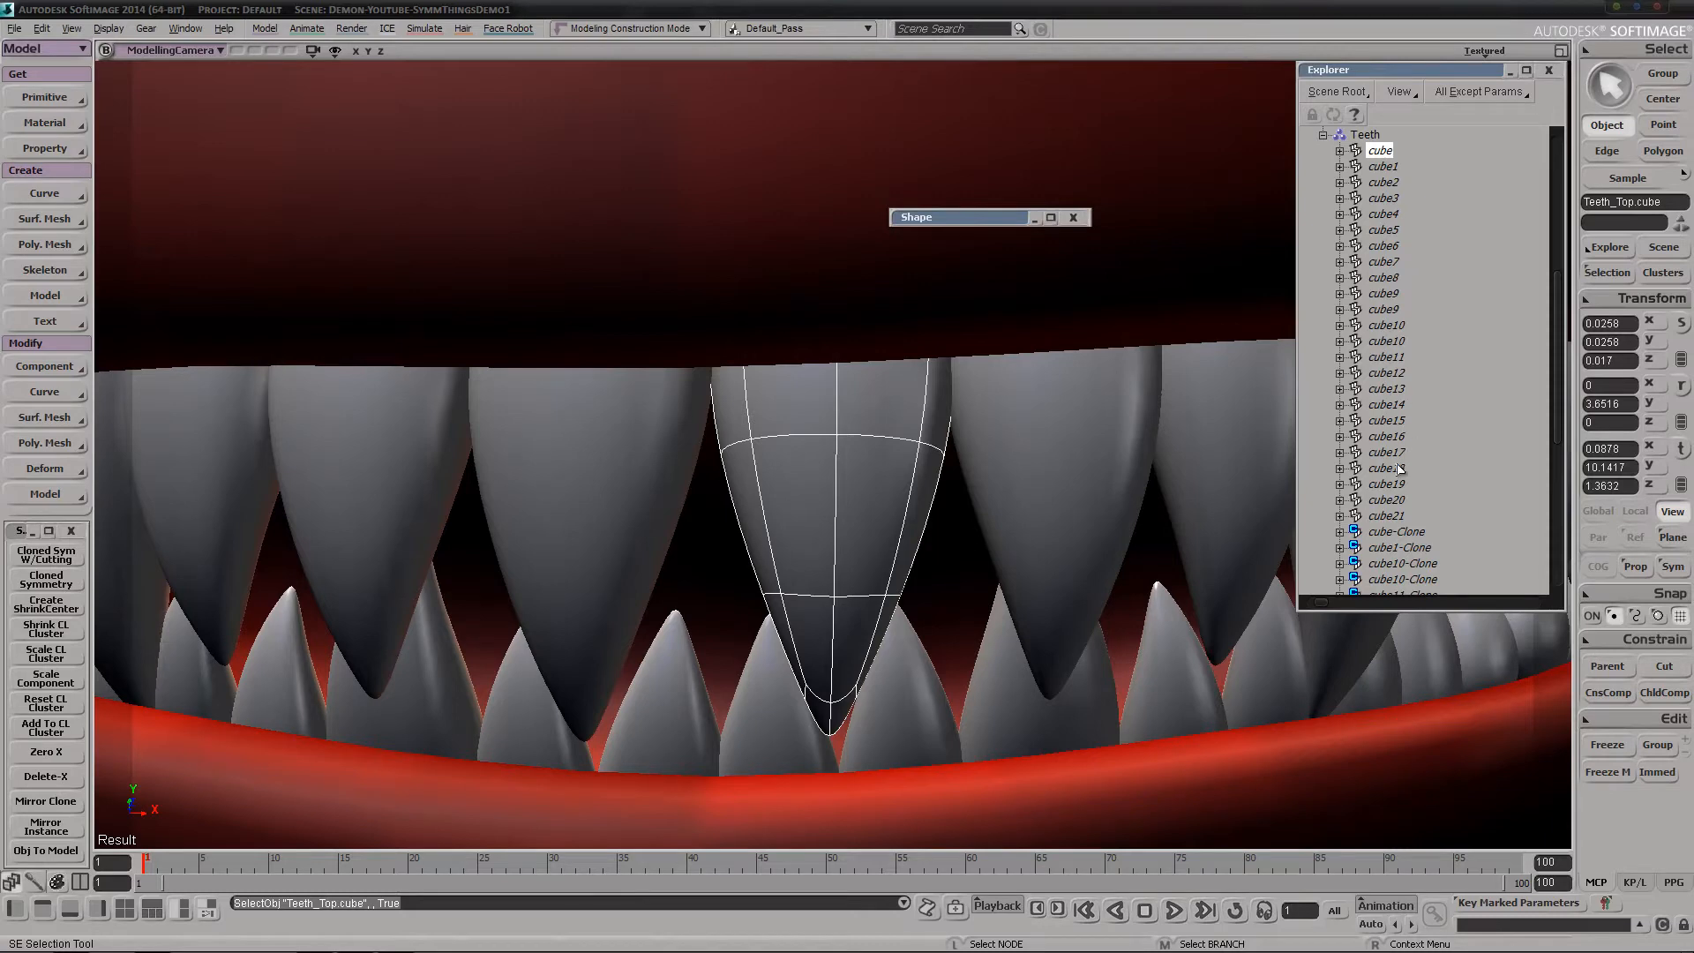
pyautogui.scroll(-7, 1399, 468)
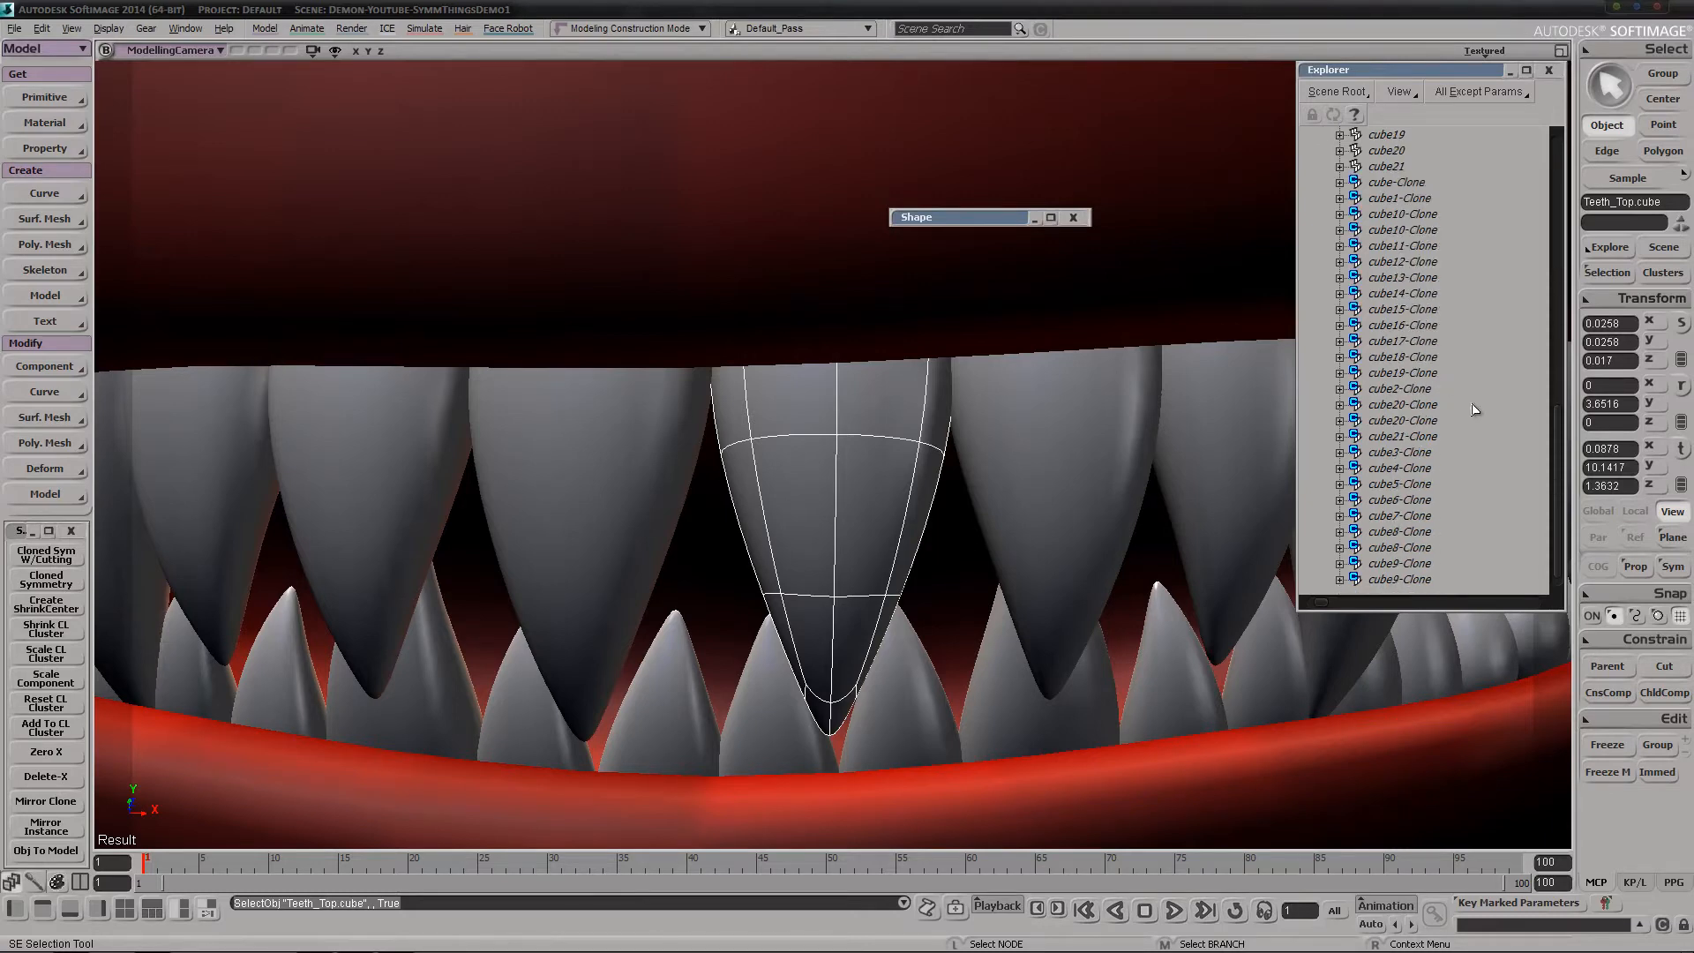
pyautogui.scroll(13, 1465, 411)
pyautogui.click(1324, 469)
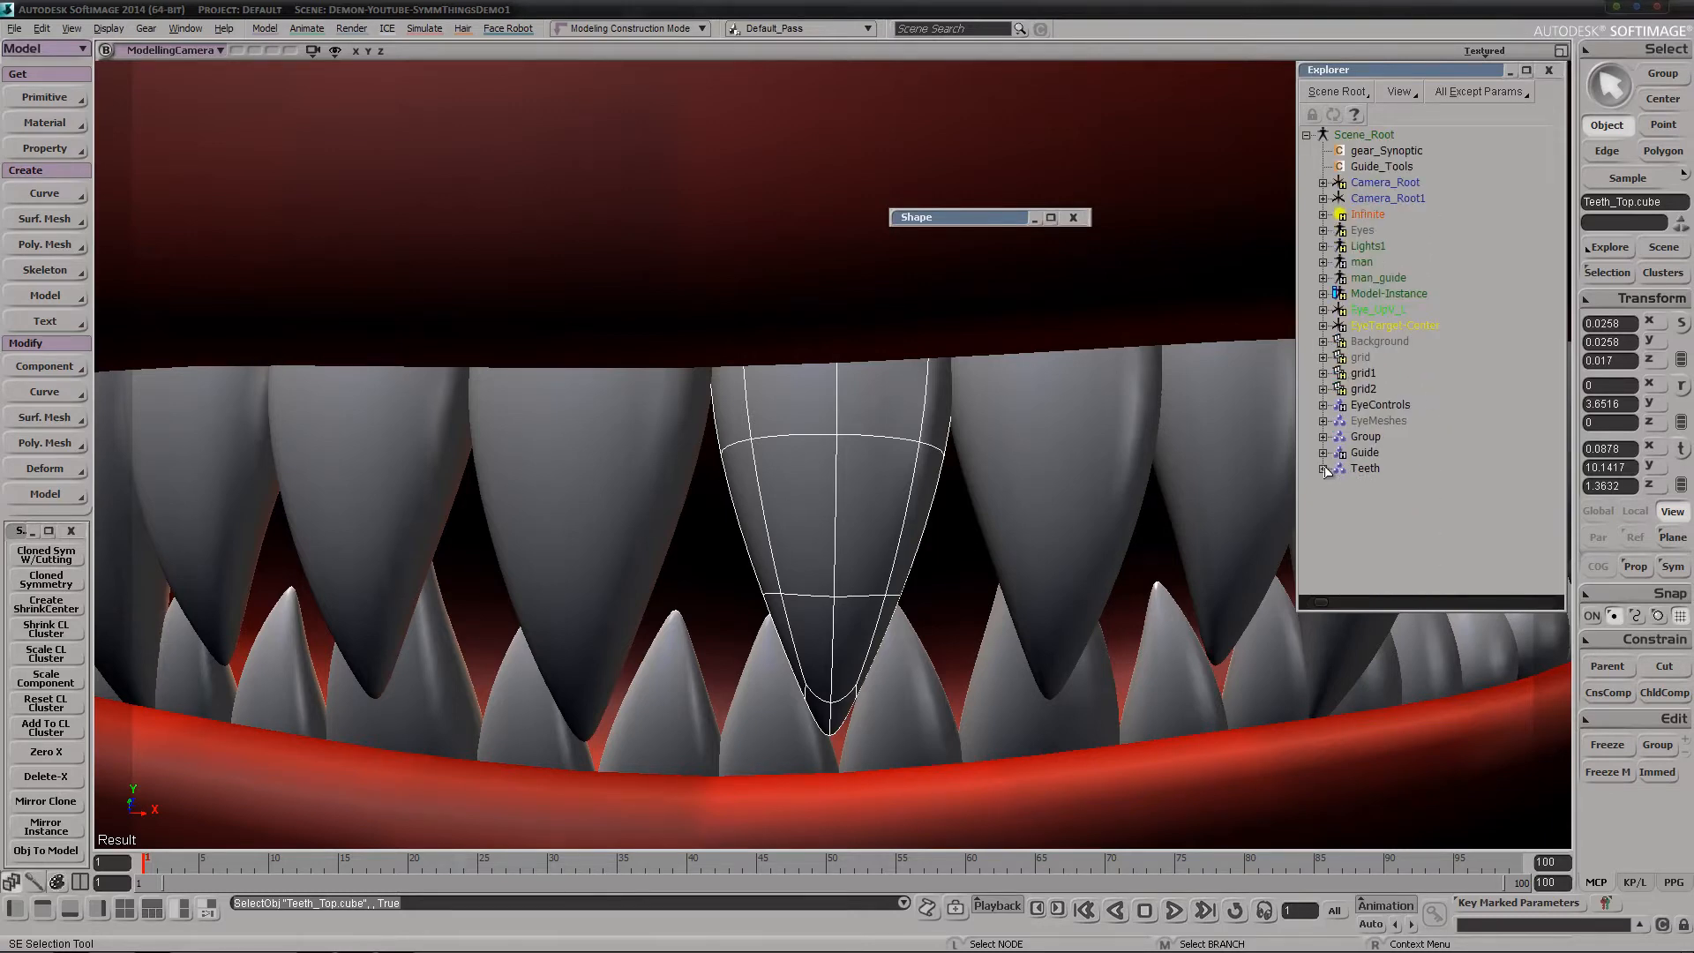
# Select the four upper teeth on each side of the tooth nearest the center and delete them
pyautogui.press('s')
pyautogui.moveTo(835, 606); pyautogui.dragTo(966, 397, button='middle')
pyautogui.moveTo(692, 552); pyautogui.dragTo(851, 413, button='middle')
pyautogui.press('space')
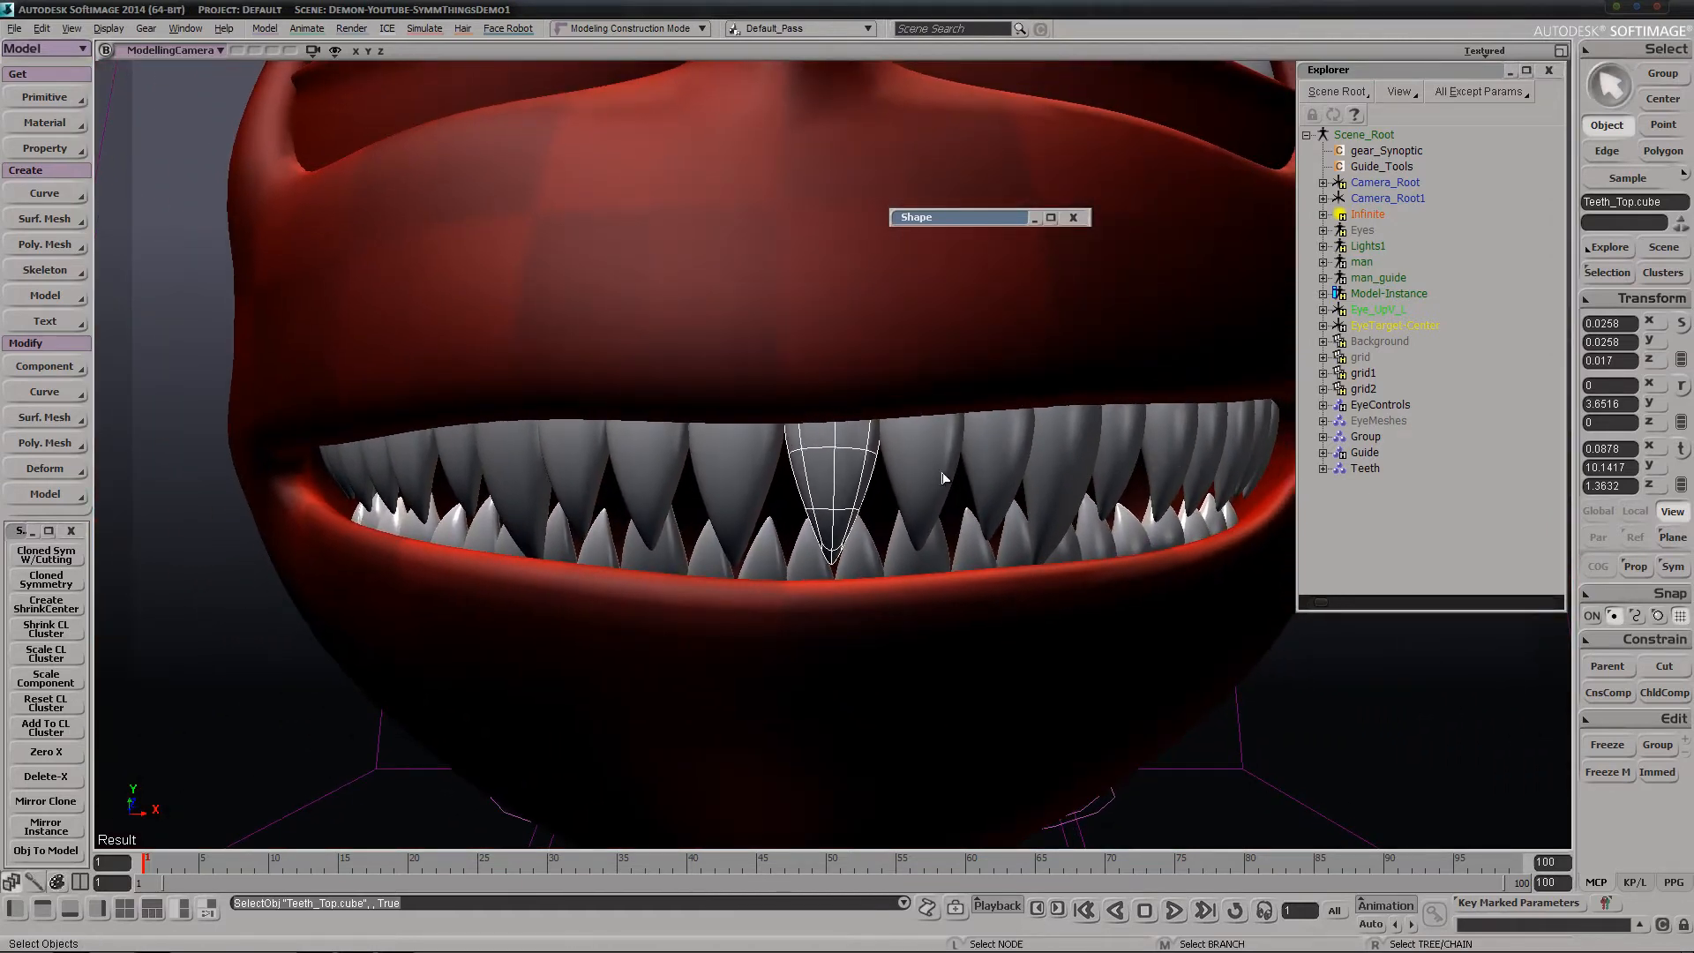
pyautogui.click(735, 481)
pyautogui.keyDown('shift'); pyautogui.click(654, 483); pyautogui.keyUp('shift')
pyautogui.keyDown('shift'); pyautogui.click(574, 482); pyautogui.keyUp('shift')
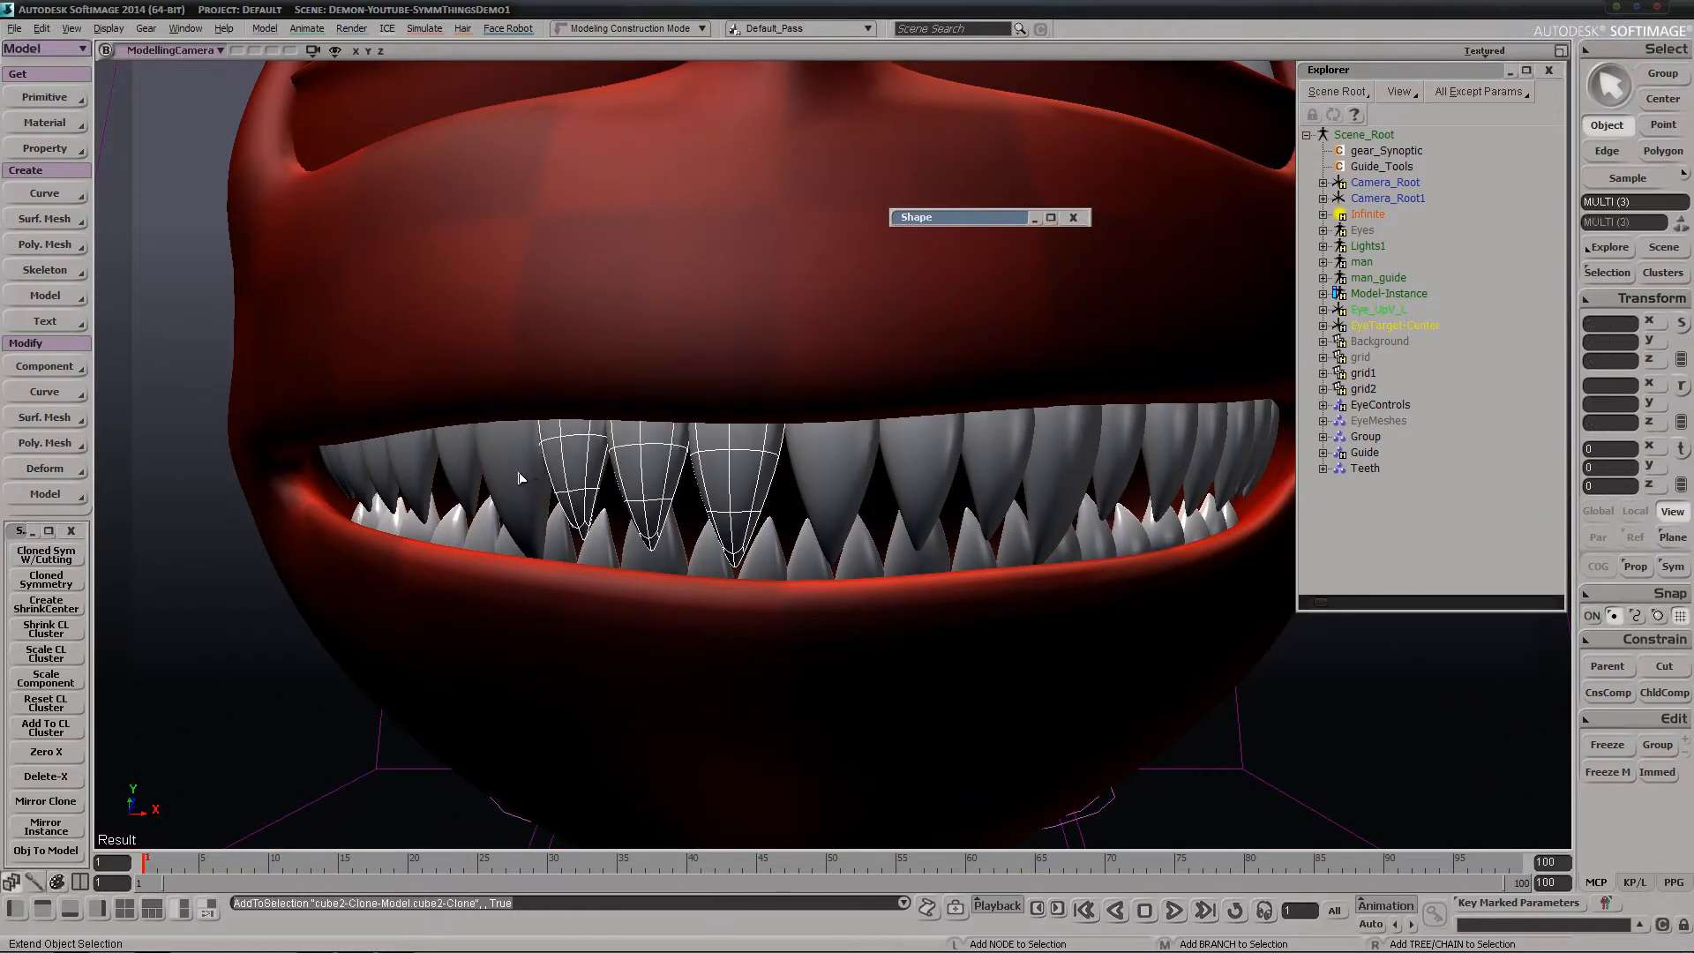
pyautogui.keyDown('shift'); pyautogui.click(521, 479); pyautogui.keyUp('shift')
pyautogui.keyDown('shift'); pyautogui.click(924, 465); pyautogui.keyUp('shift')
pyautogui.keyDown('shift'); pyautogui.click(1000, 465); pyautogui.keyUp('shift')
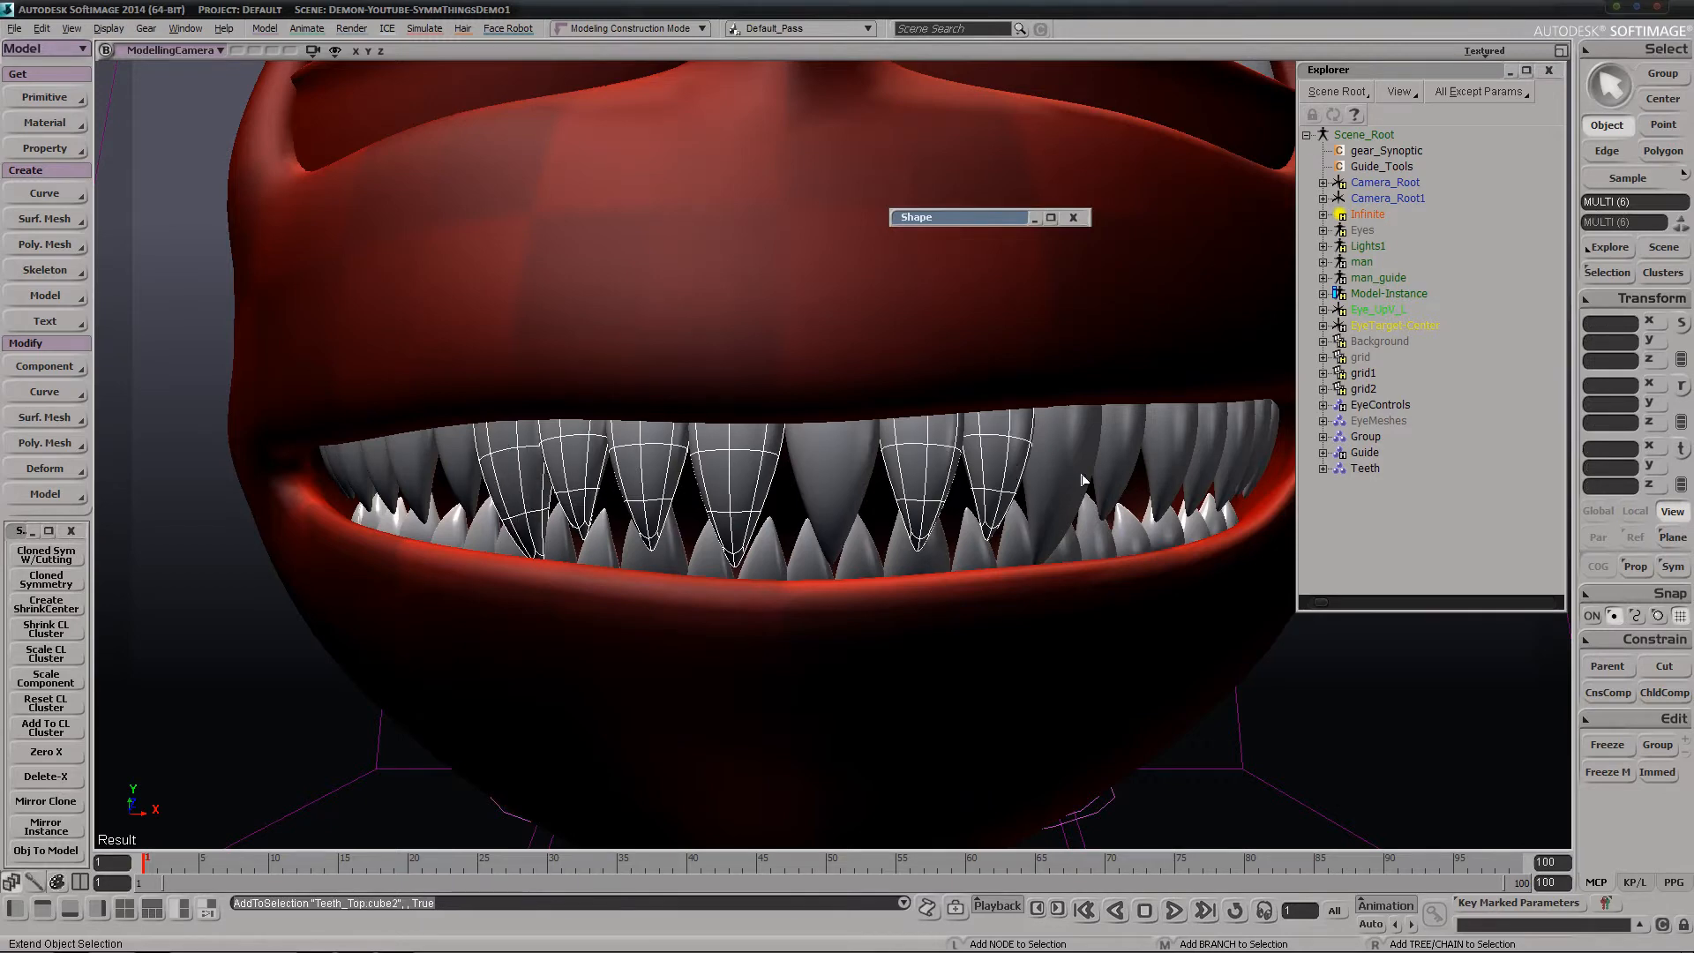
pyautogui.keyDown('shift'); pyautogui.click(1084, 482); pyautogui.keyUp('shift')
pyautogui.keyDown('shift'); pyautogui.click(1115, 464); pyautogui.keyUp('shift')
pyautogui.press('Delete')
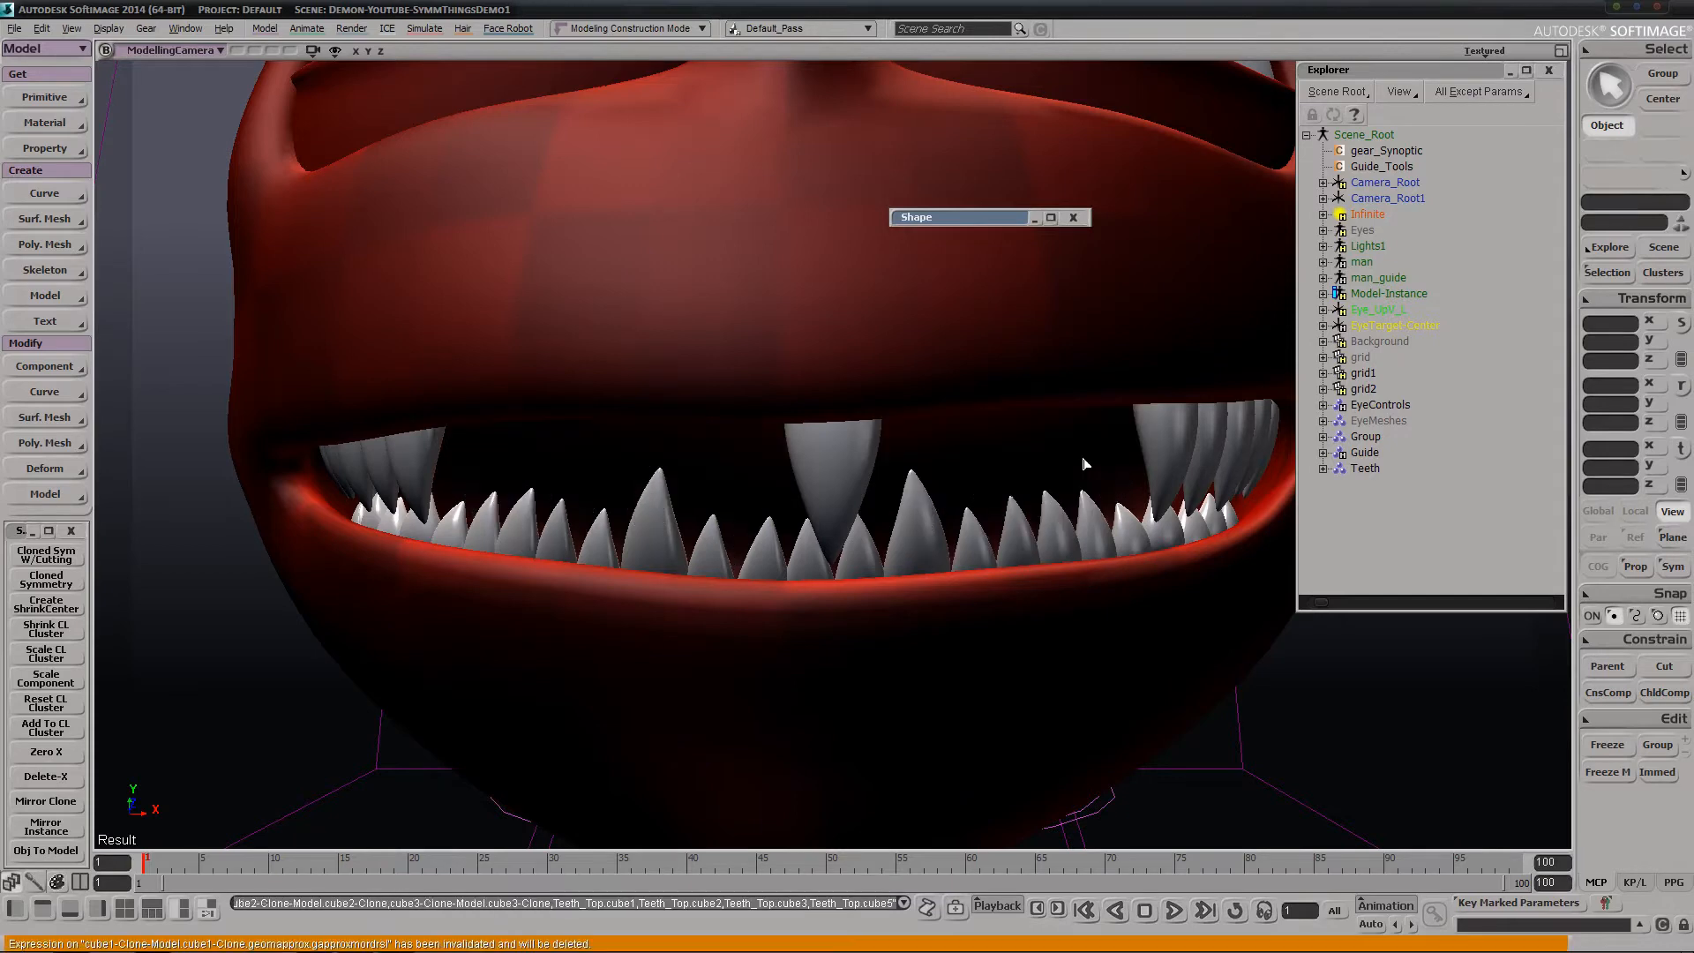
# Mirror-clone the remaining front upper tooth, try moving the original, and undo that move
pyautogui.click(837, 479)
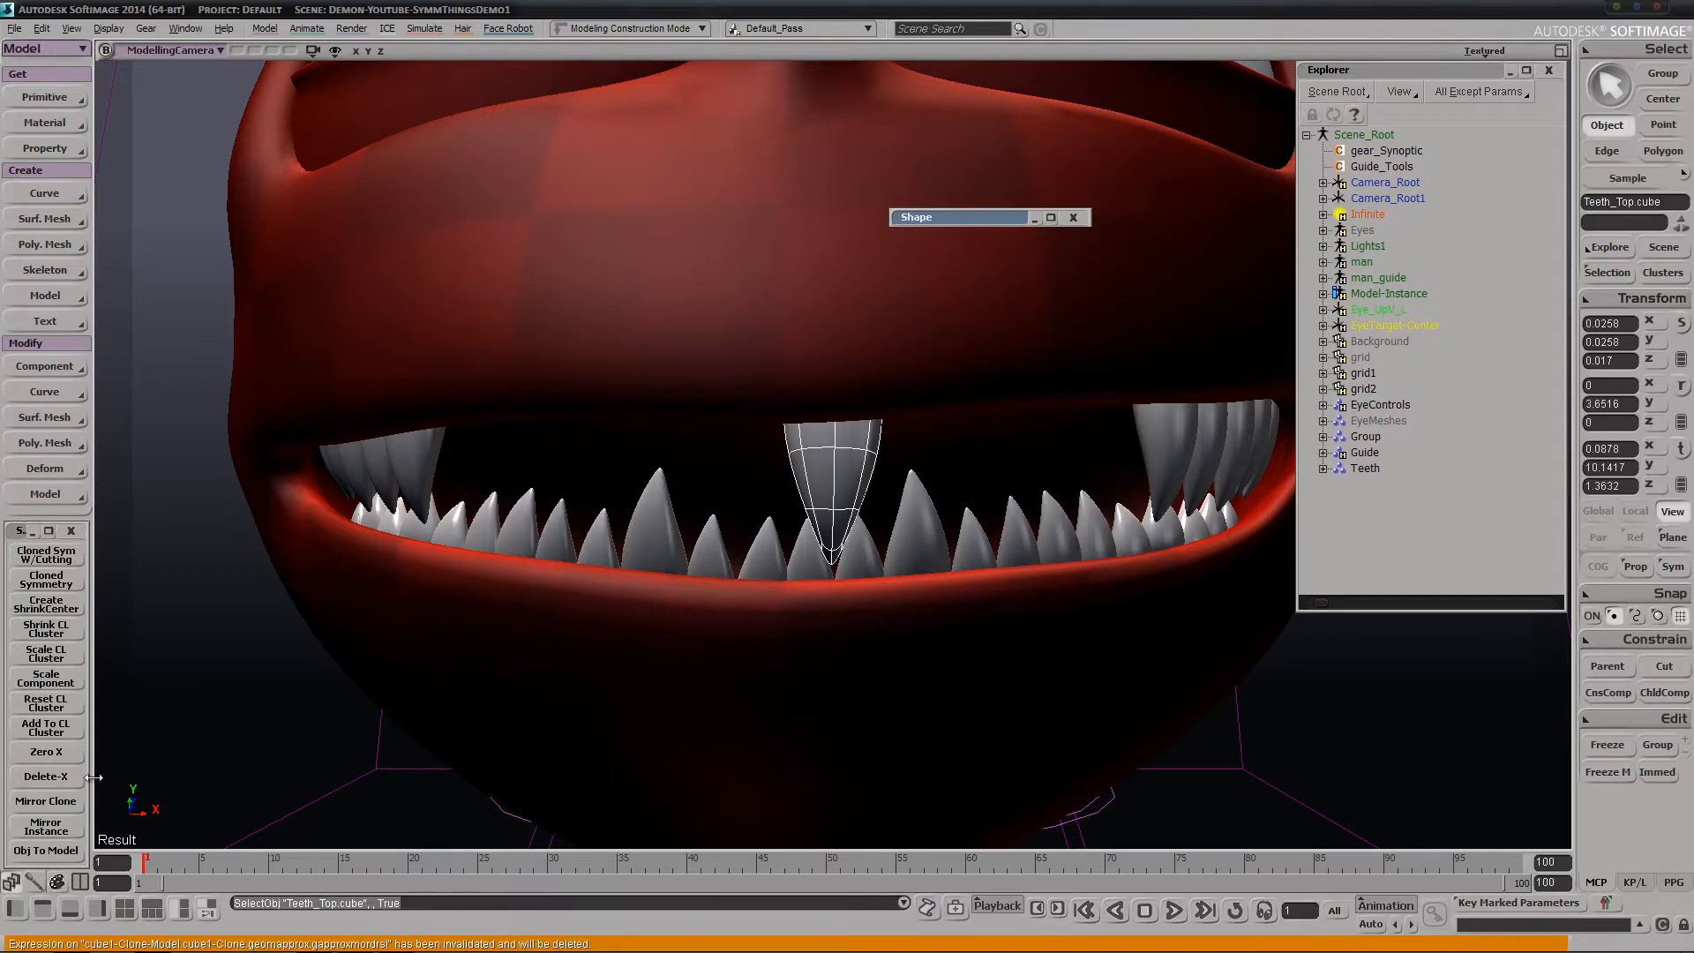
pyautogui.click(46, 800)
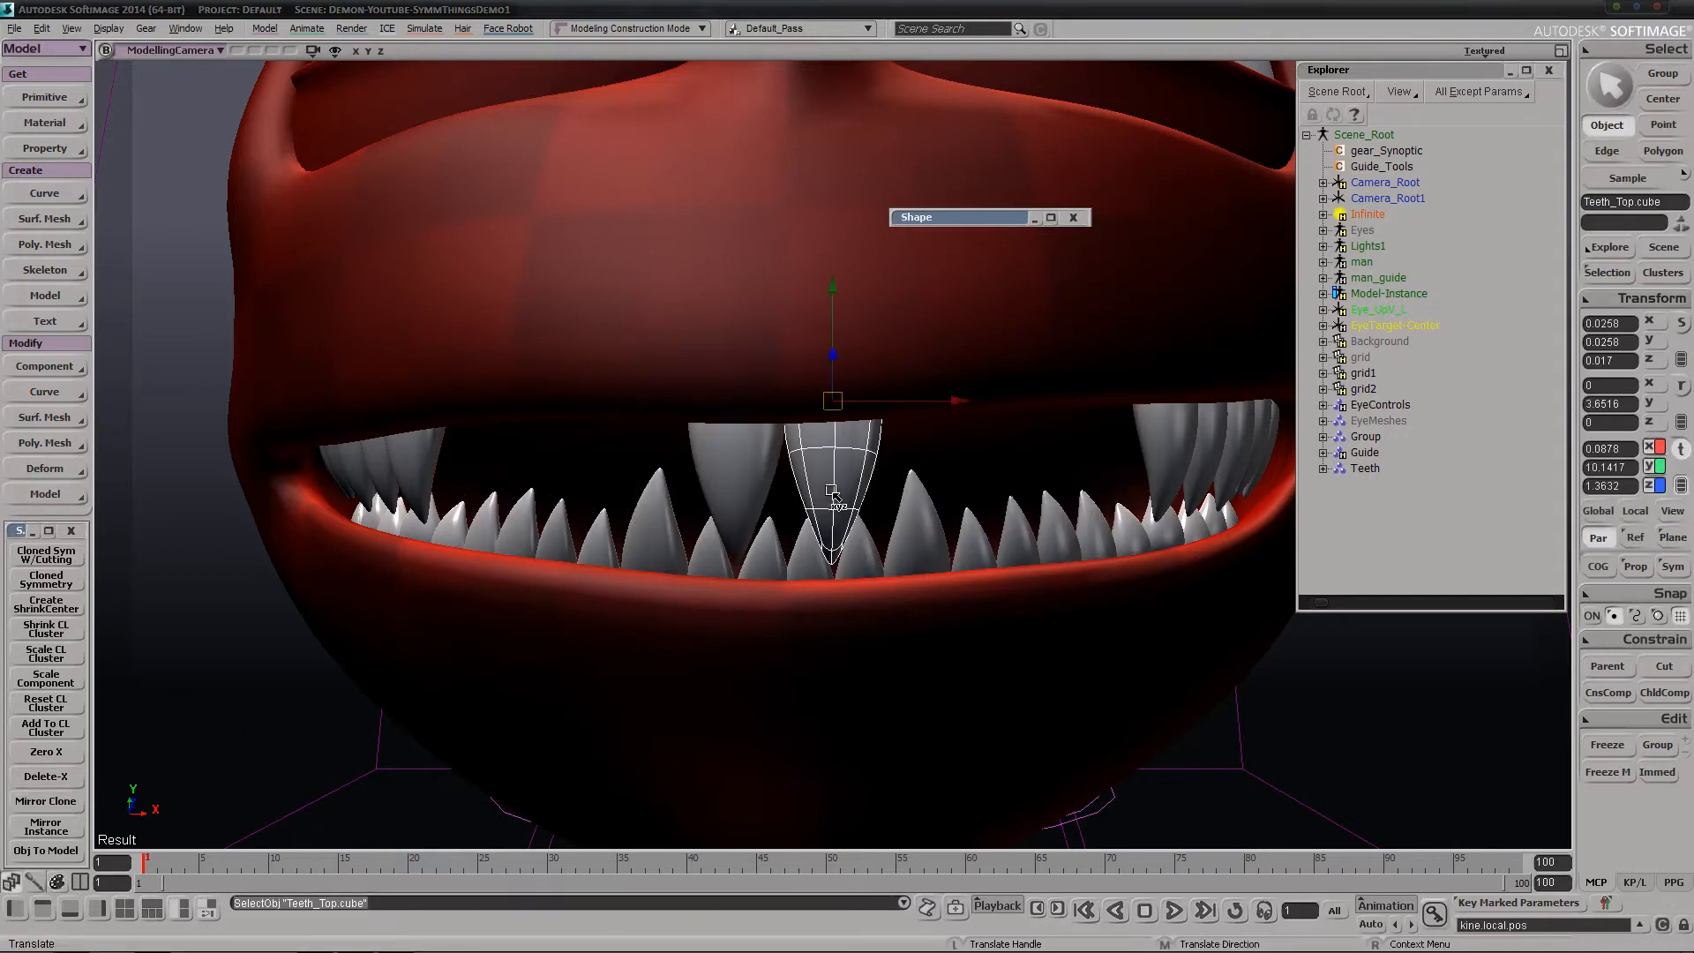
pyautogui.moveTo(832, 491)
pyautogui.mouseDown()
pyautogui.moveTo(882, 484)
pyautogui.moveTo(839, 490)
pyautogui.mouseUp()
pyautogui.hotkey('ctrl', 'z')
pyautogui.press('space')
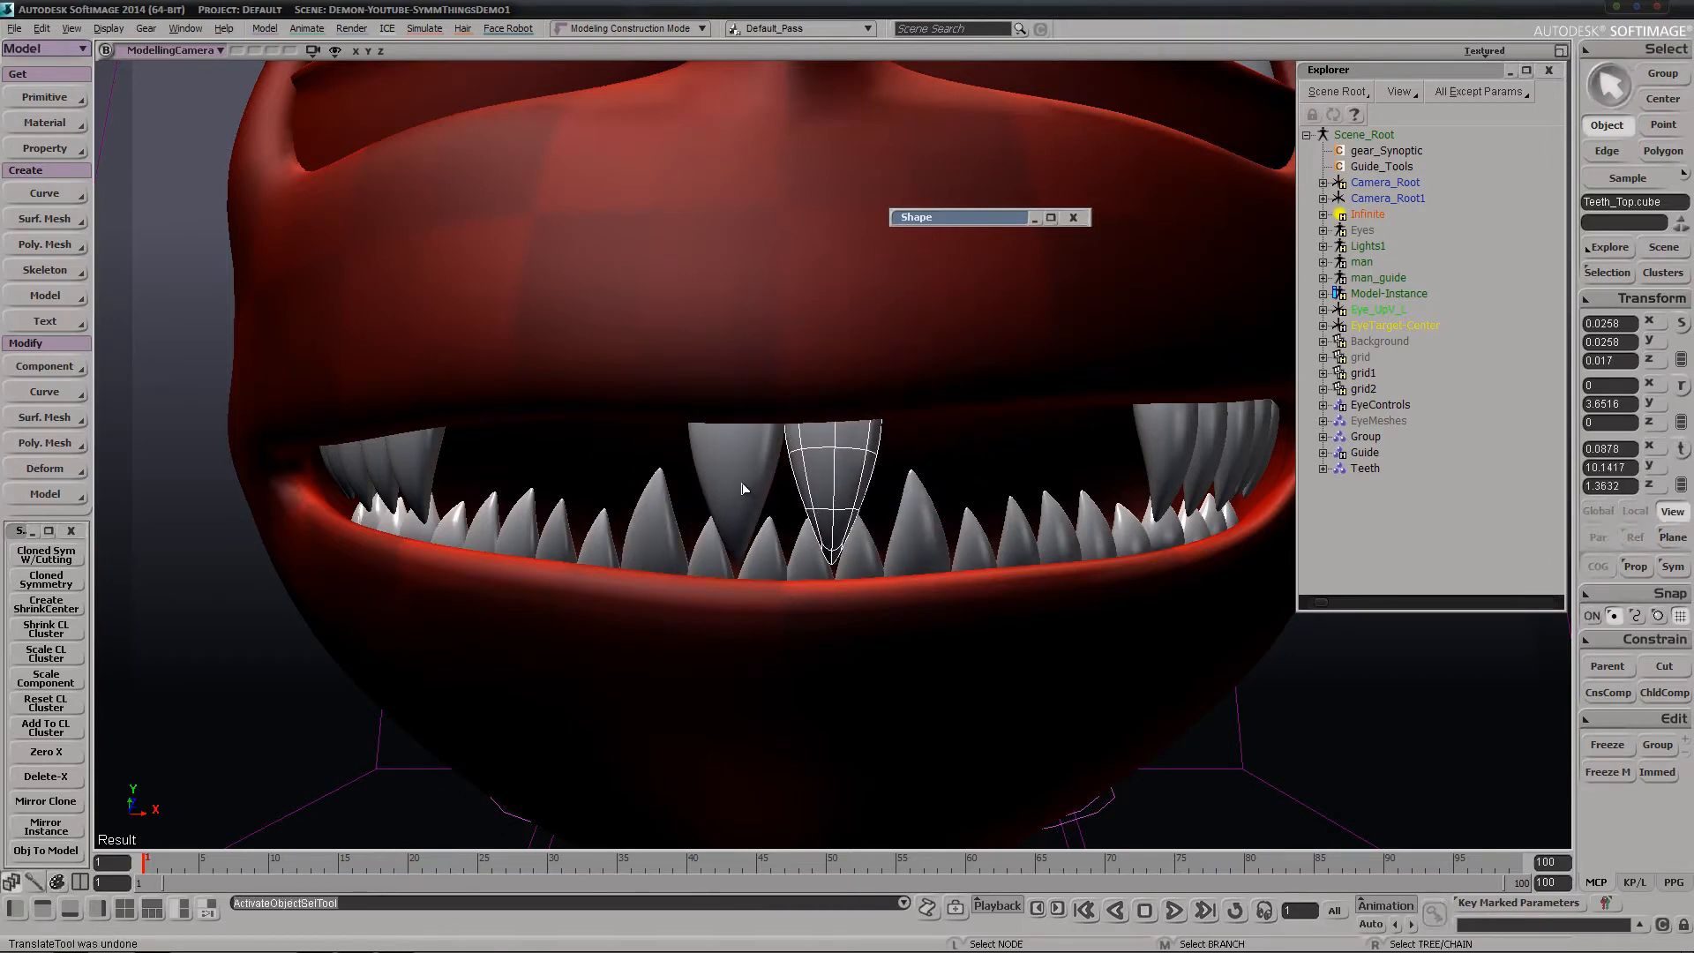
# Examine the cloned tooth's local position, orientation and scale parameters for the expressions and links that drive them
pyautogui.click(743, 488)
pyautogui.click(1606, 276)
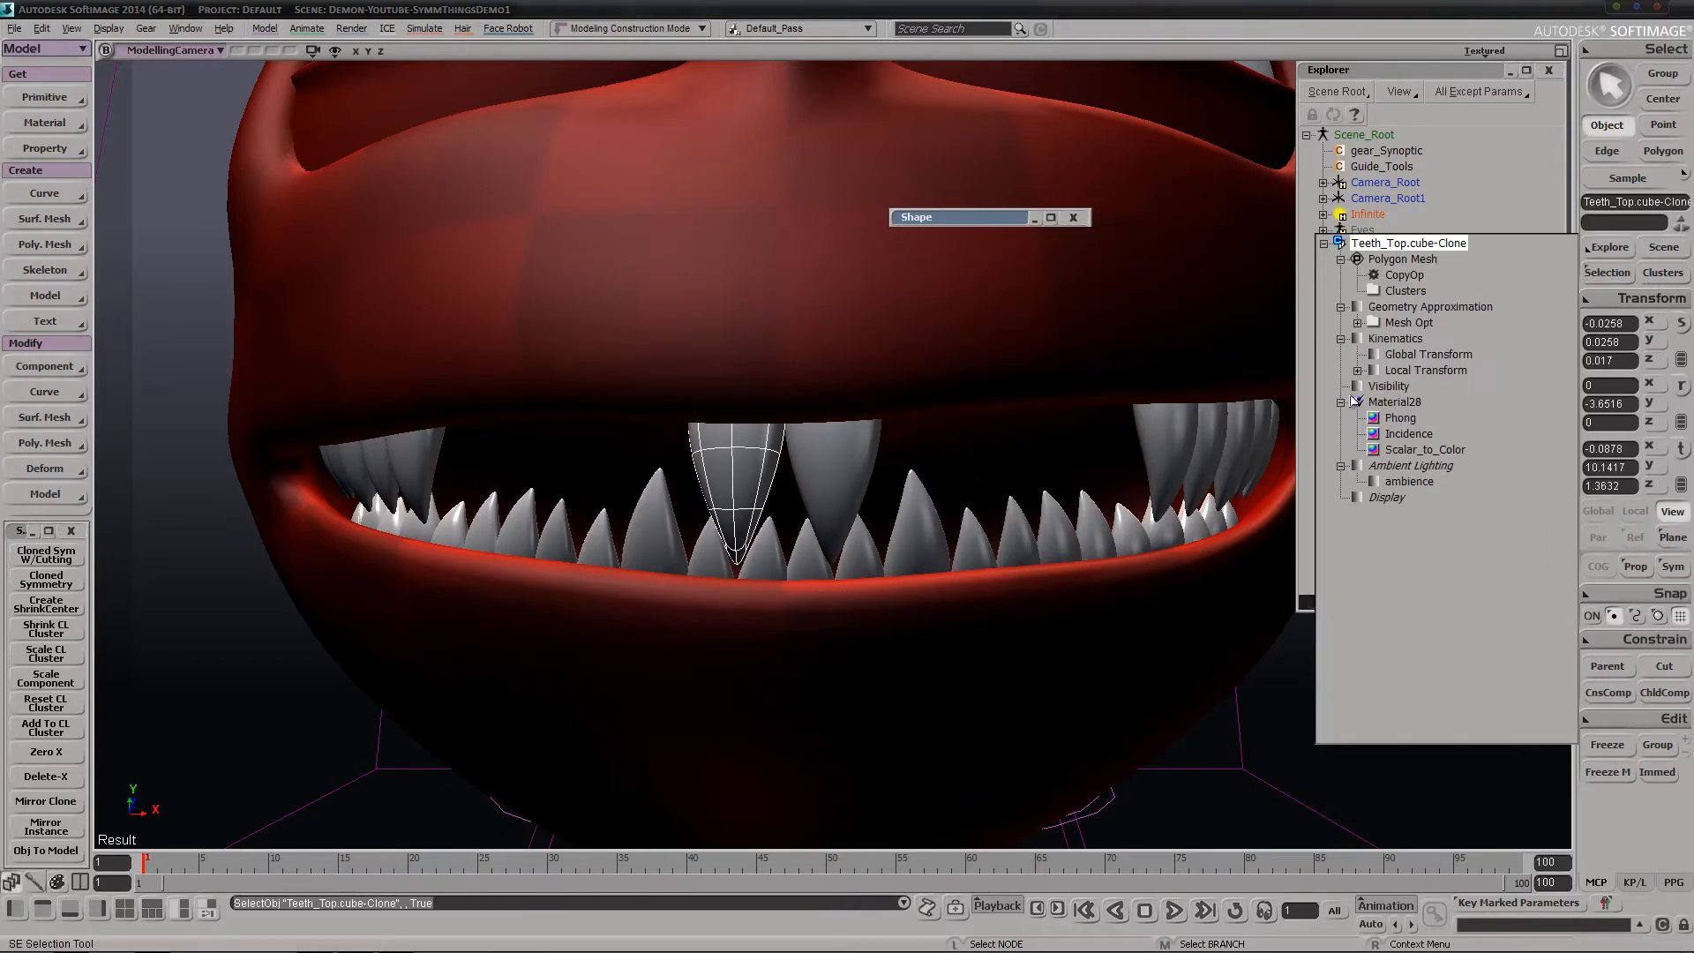
pyautogui.click(1358, 371)
pyautogui.click(1375, 387)
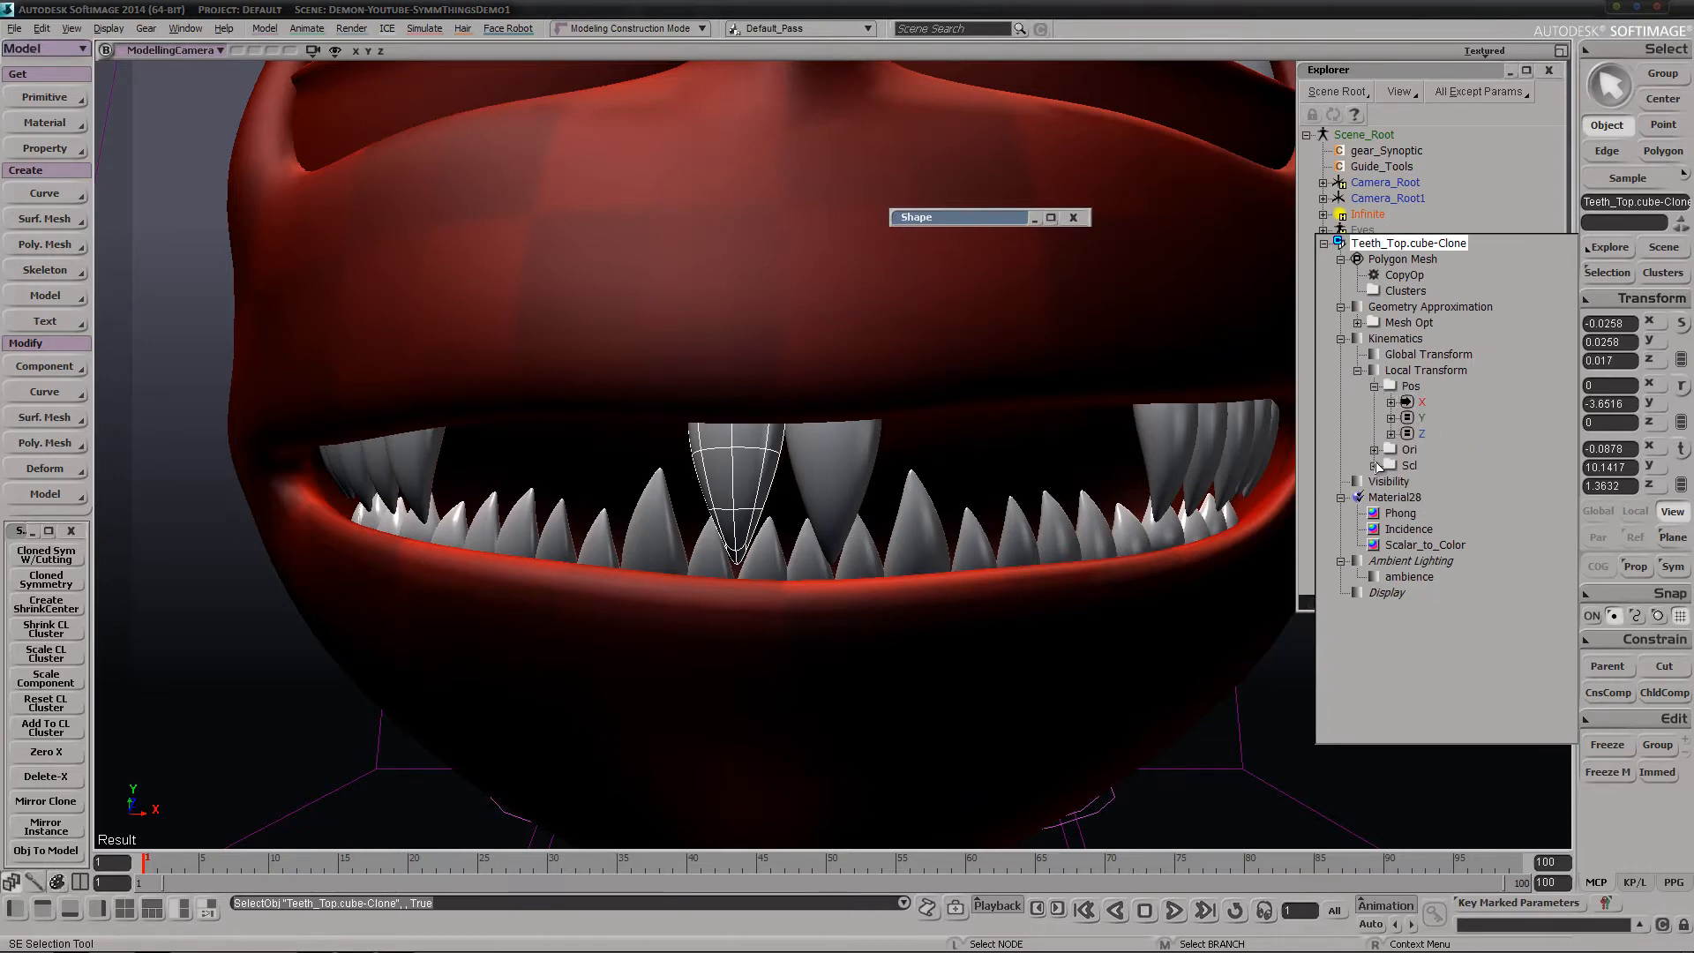
pyautogui.click(1375, 451)
pyautogui.click(1376, 482)
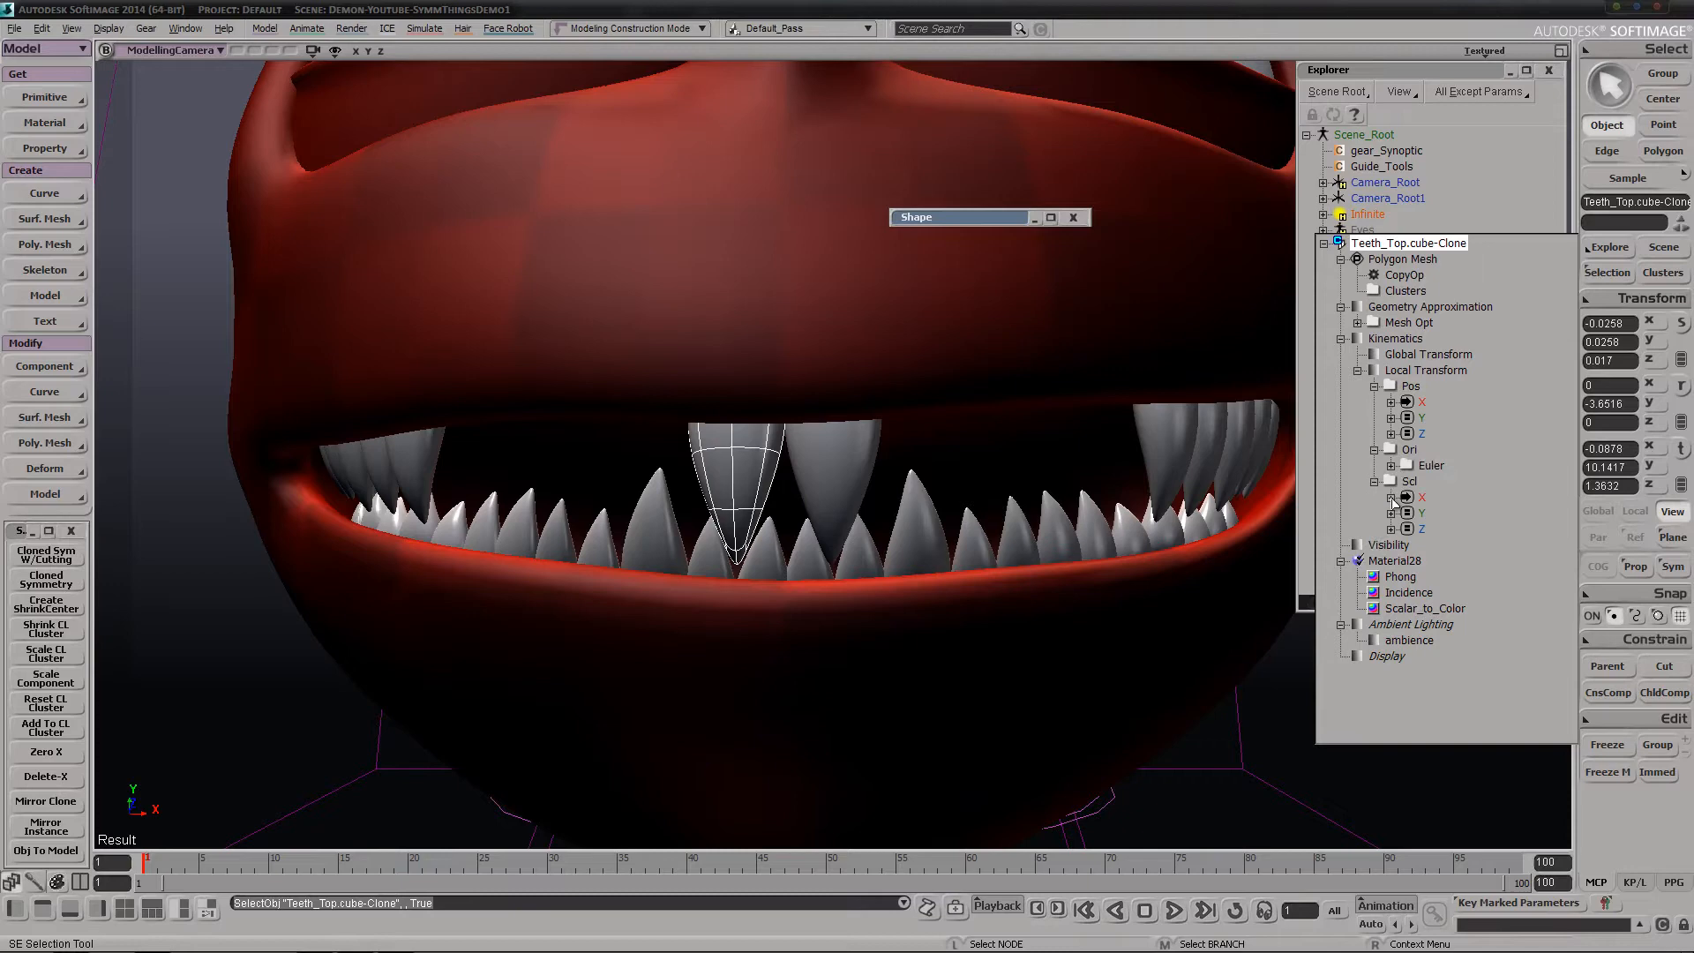
pyautogui.click(1392, 466)
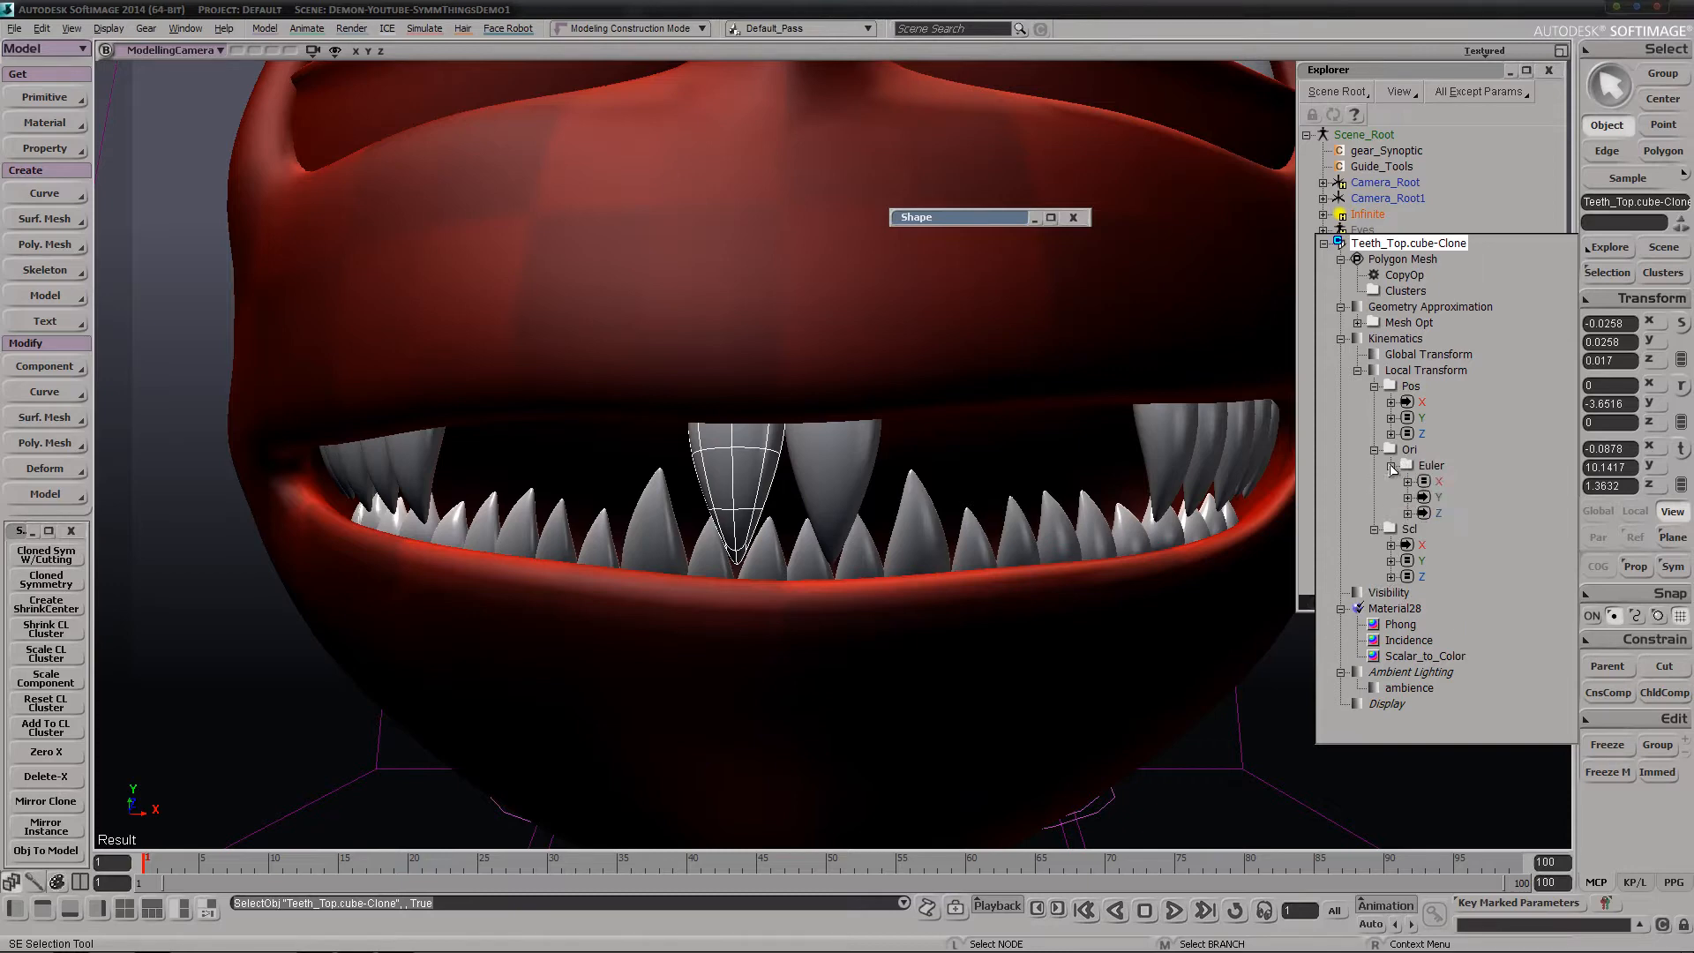
pyautogui.click(1085, 2)
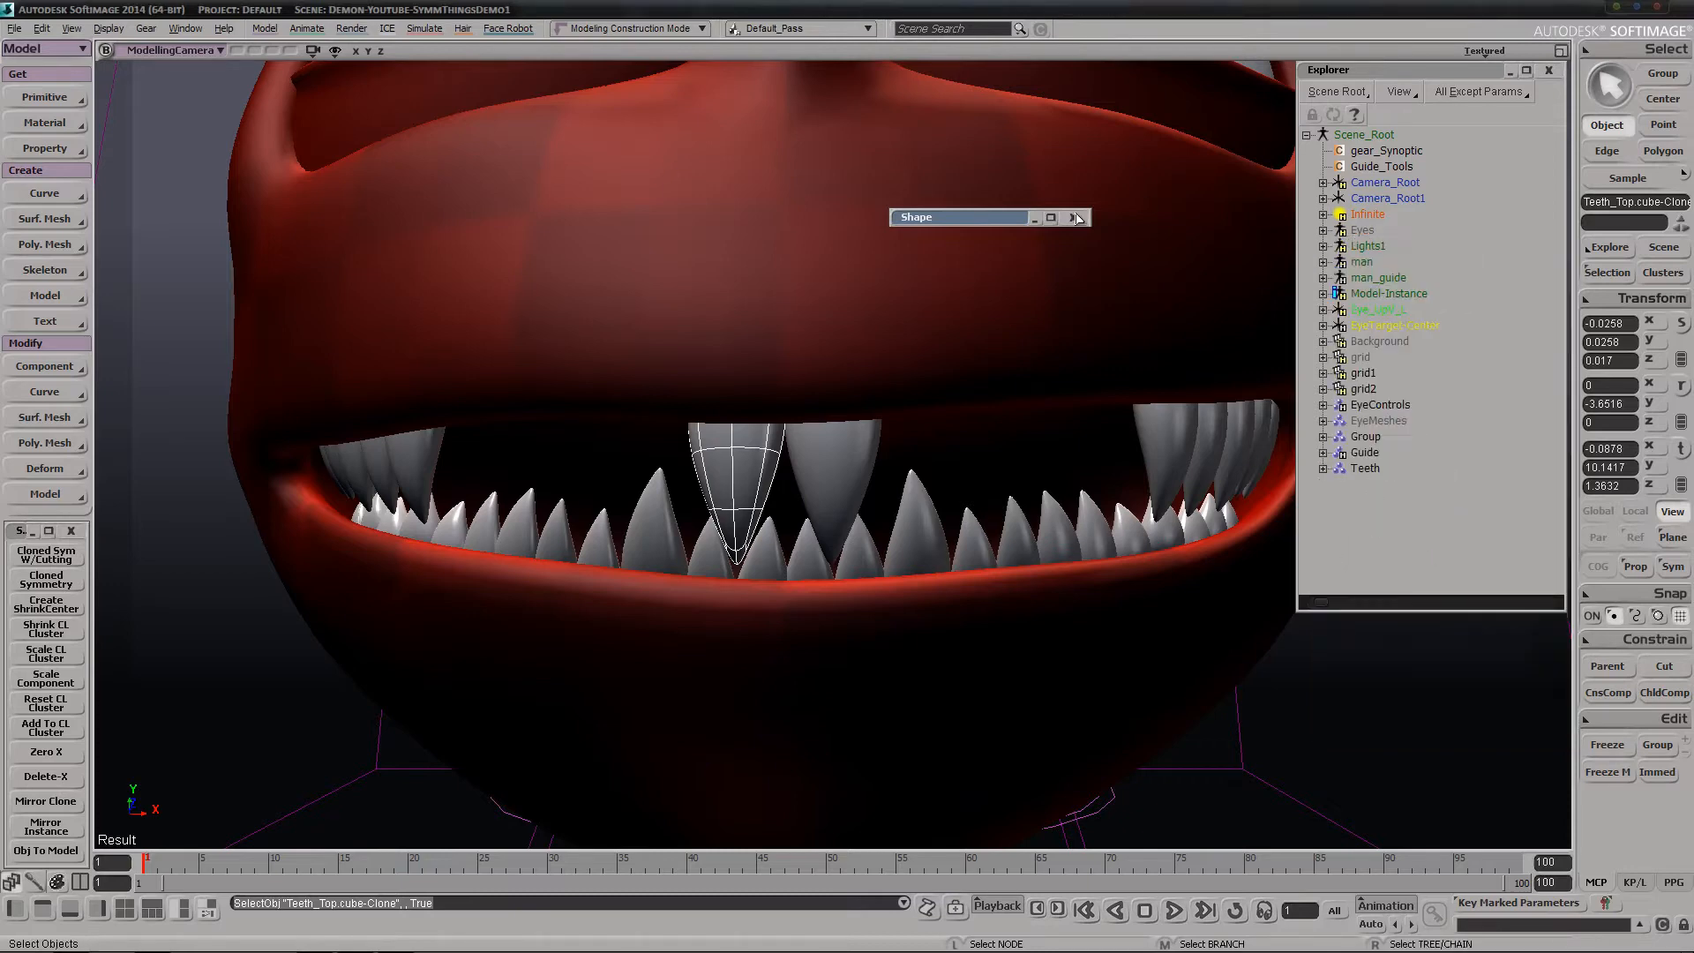
# Try rotating the original front tooth to test its mirrored clone, and undo the rotation
pyautogui.click(850, 491)
pyautogui.press('c')
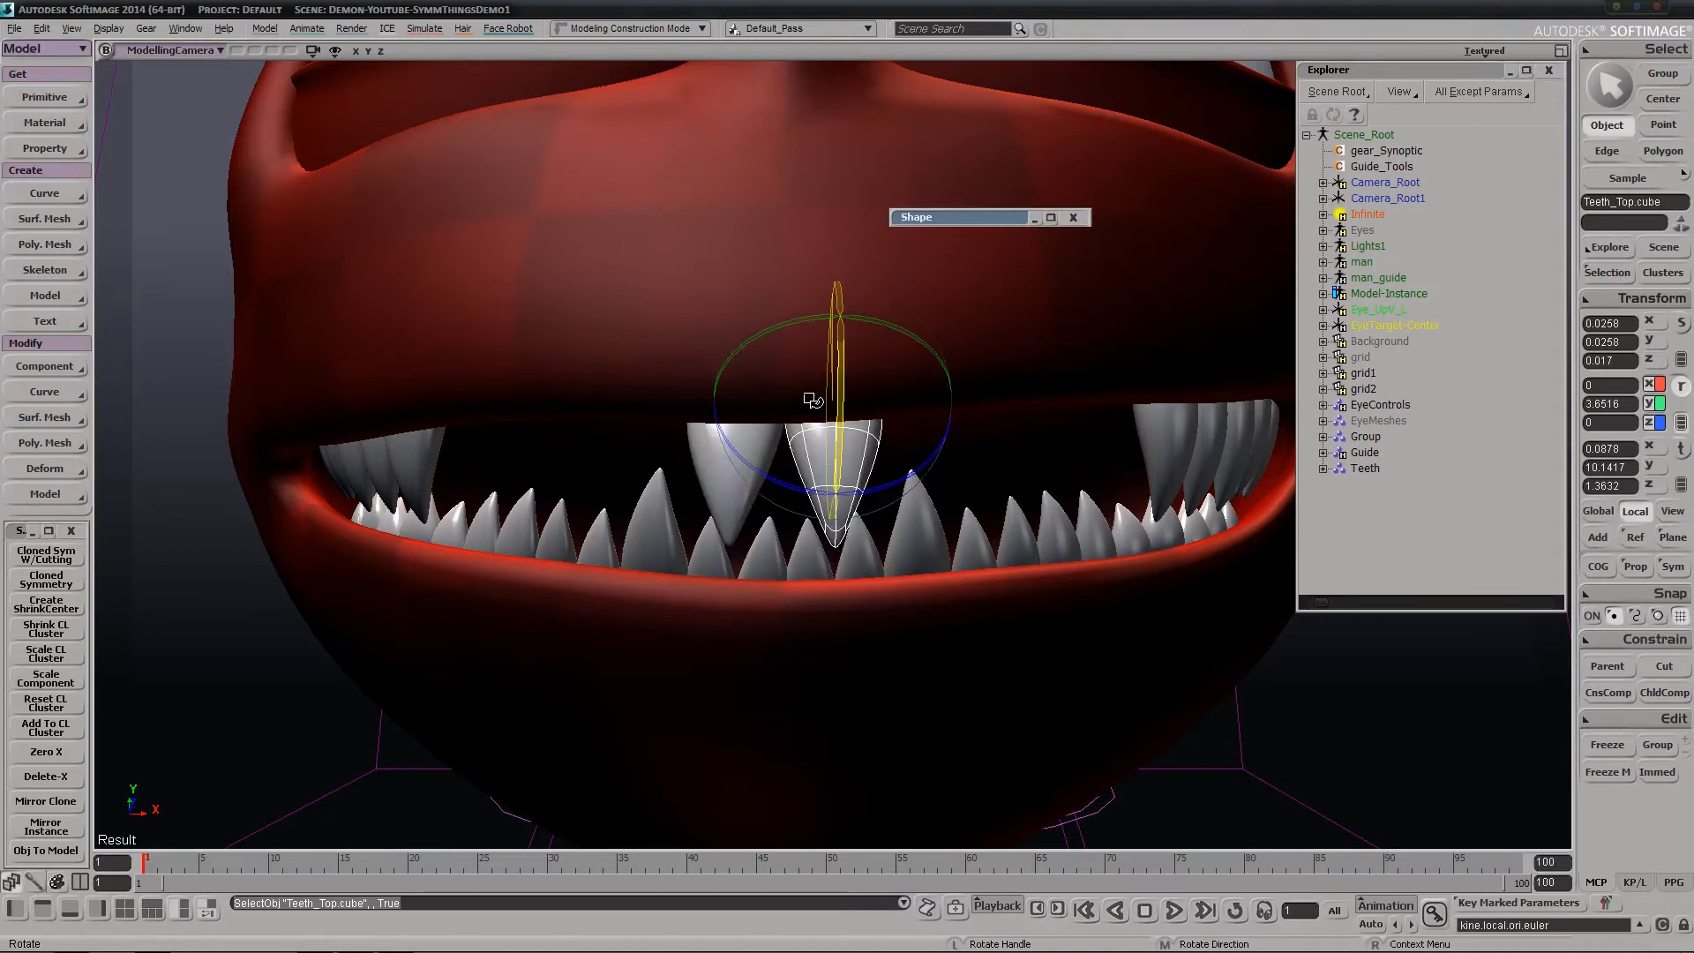
pyautogui.moveTo(811, 400); pyautogui.dragTo(877, 461)
pyautogui.hotkey('ctrl', 'z')
pyautogui.hotkey('ctrl', 'z')
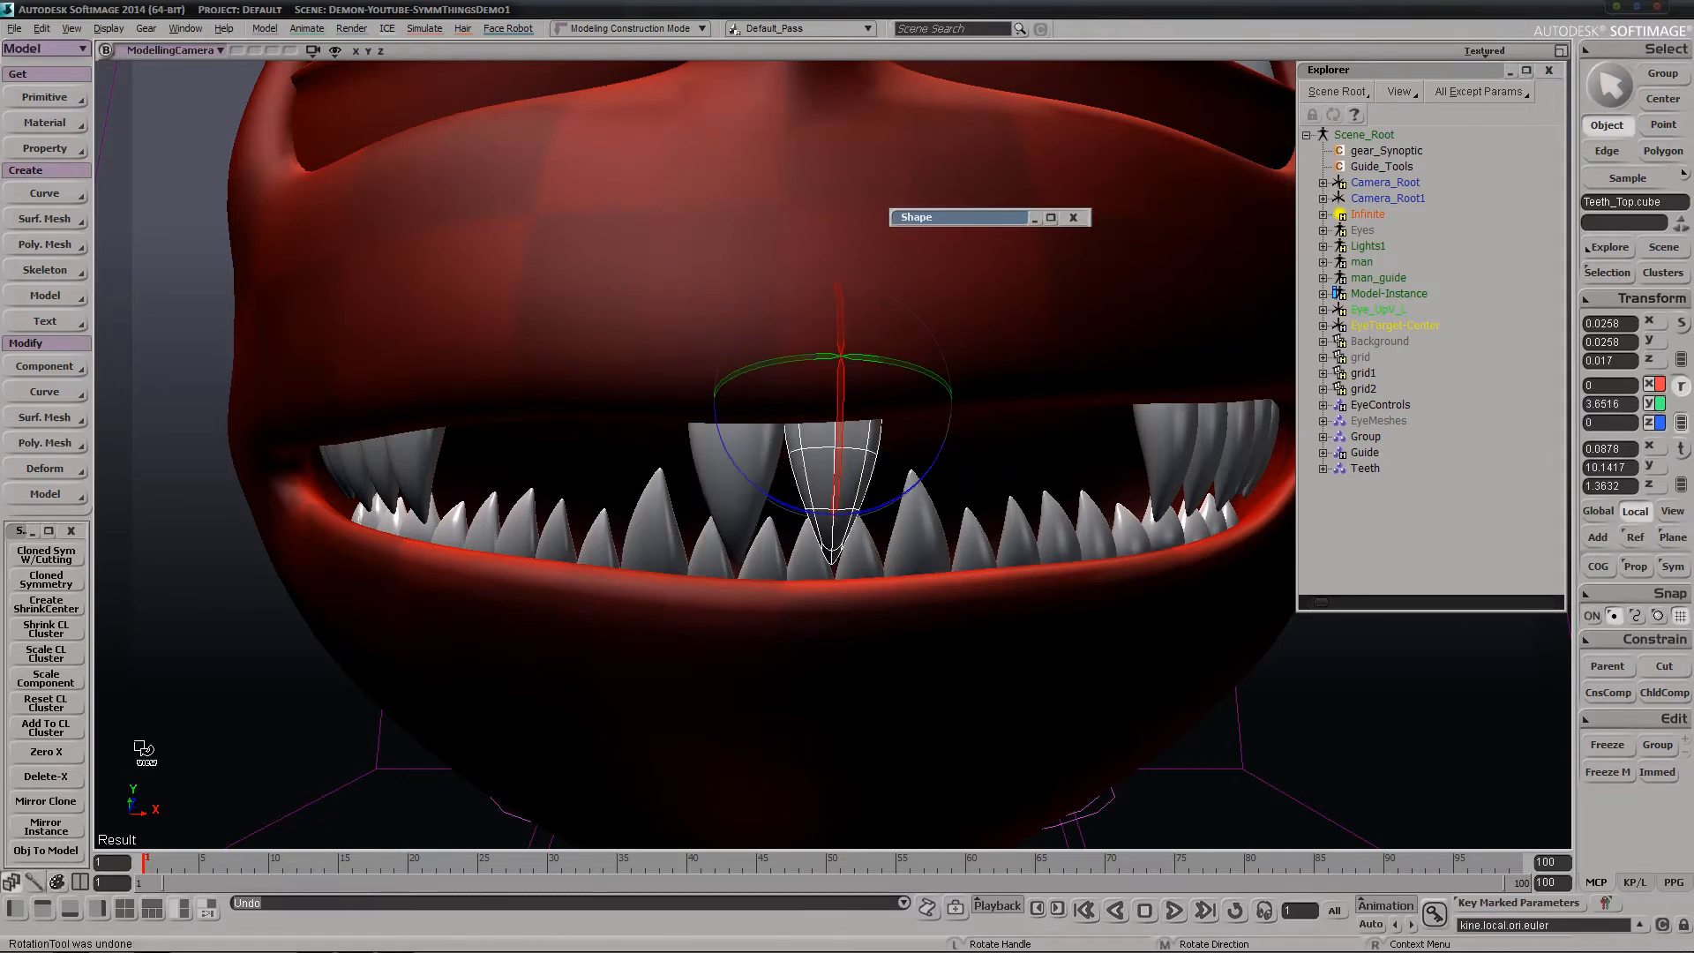
# Duplicate the front tooth and its clone with Mirror Clone, and move the new pair outward about 0.16 units
pyautogui.click(46, 802)
pyautogui.press('v')
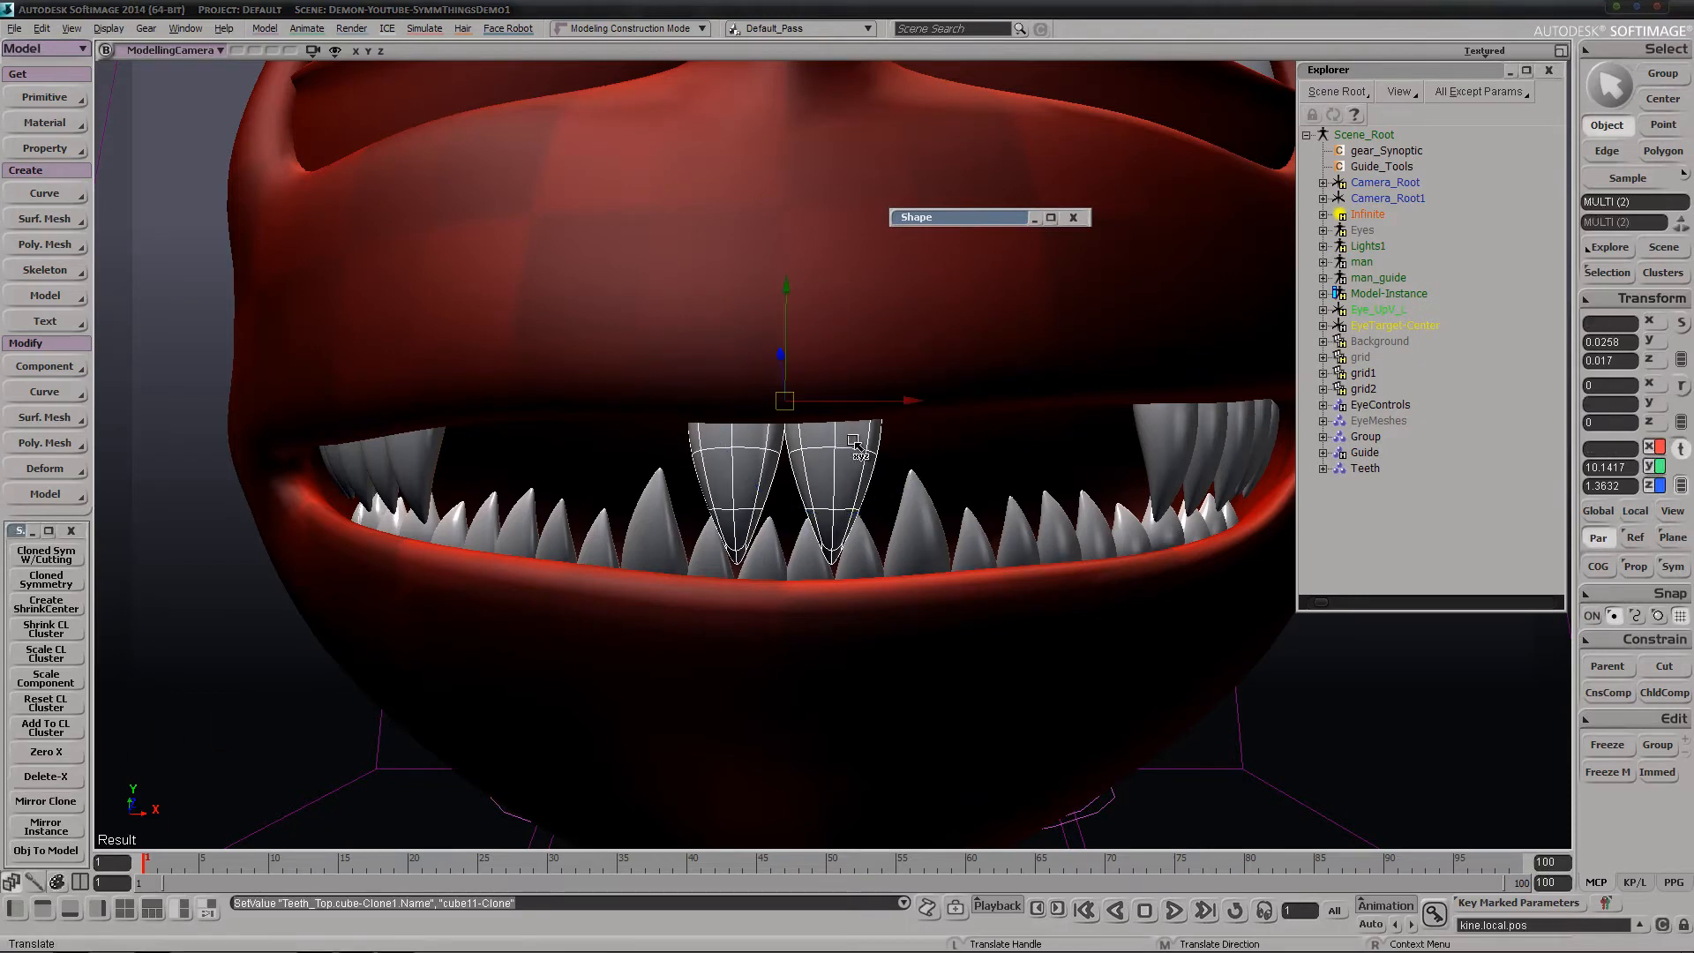
pyautogui.hotkey('ctrl', 'd')
pyautogui.moveTo(810, 421); pyautogui.dragTo(898, 430)
# Duplicate the second tooth pair with Mirror Clone, shift the new pair outward along the gum, and rotate it about 14 degrees in Y
pyautogui.press('s')
pyautogui.moveTo(889, 470); pyautogui.dragTo(841, 464, button='right')
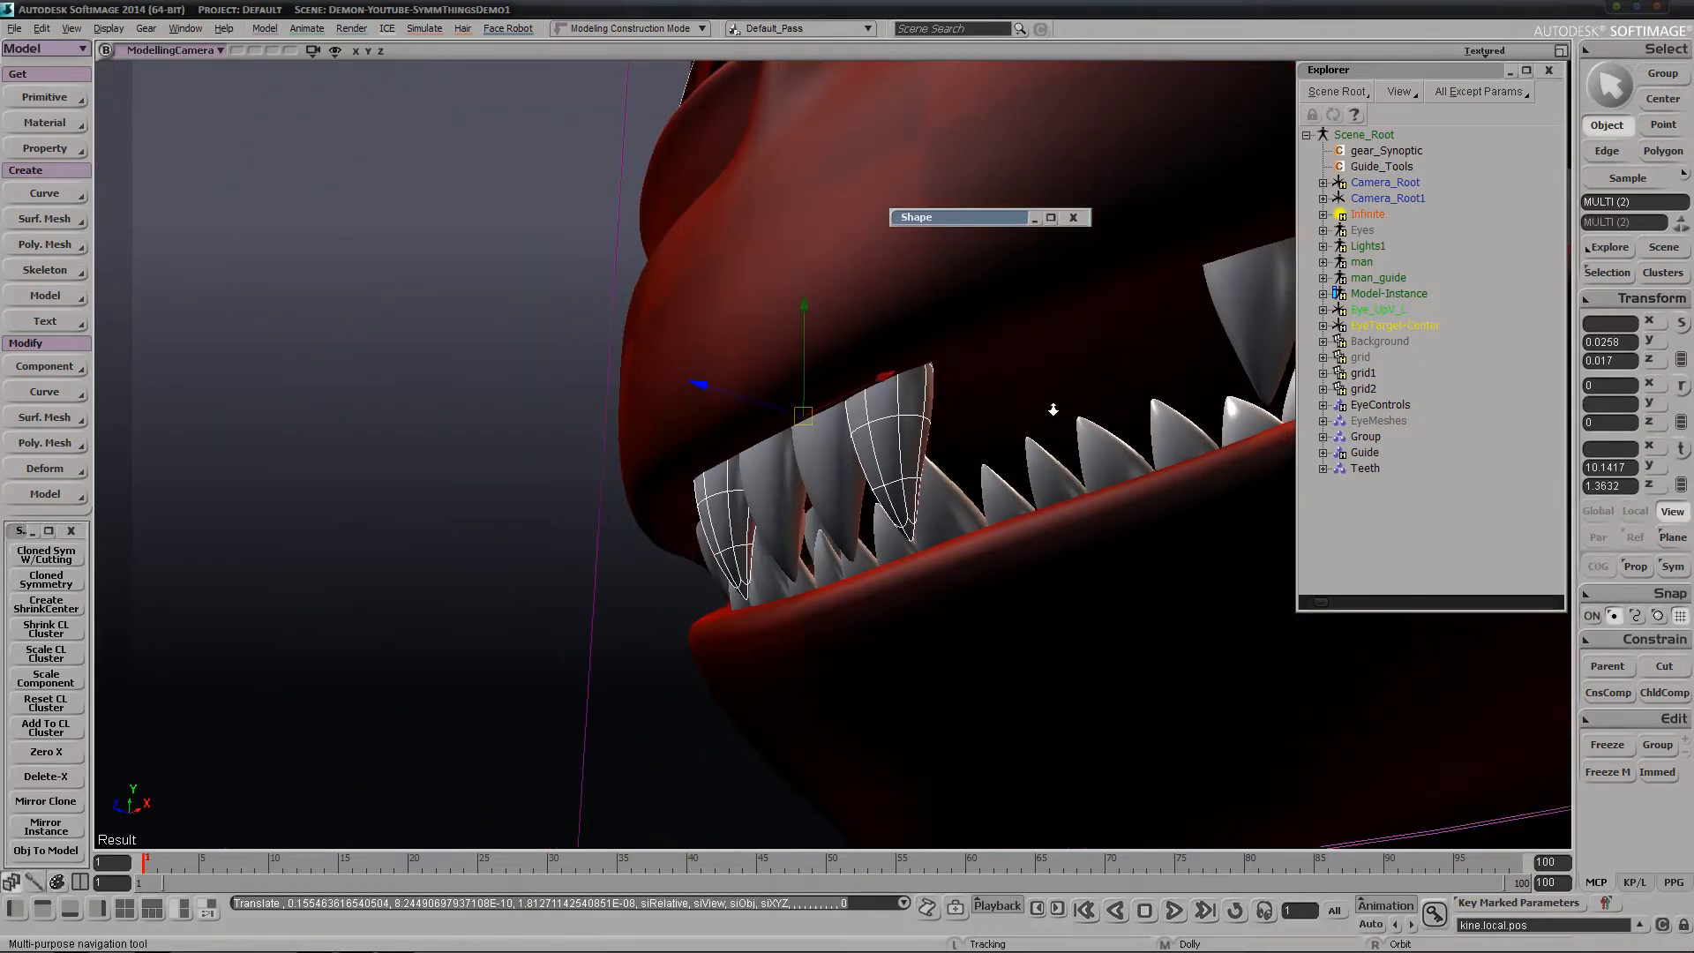
pyautogui.moveTo(1053, 409); pyautogui.dragTo(988, 463, button='right')
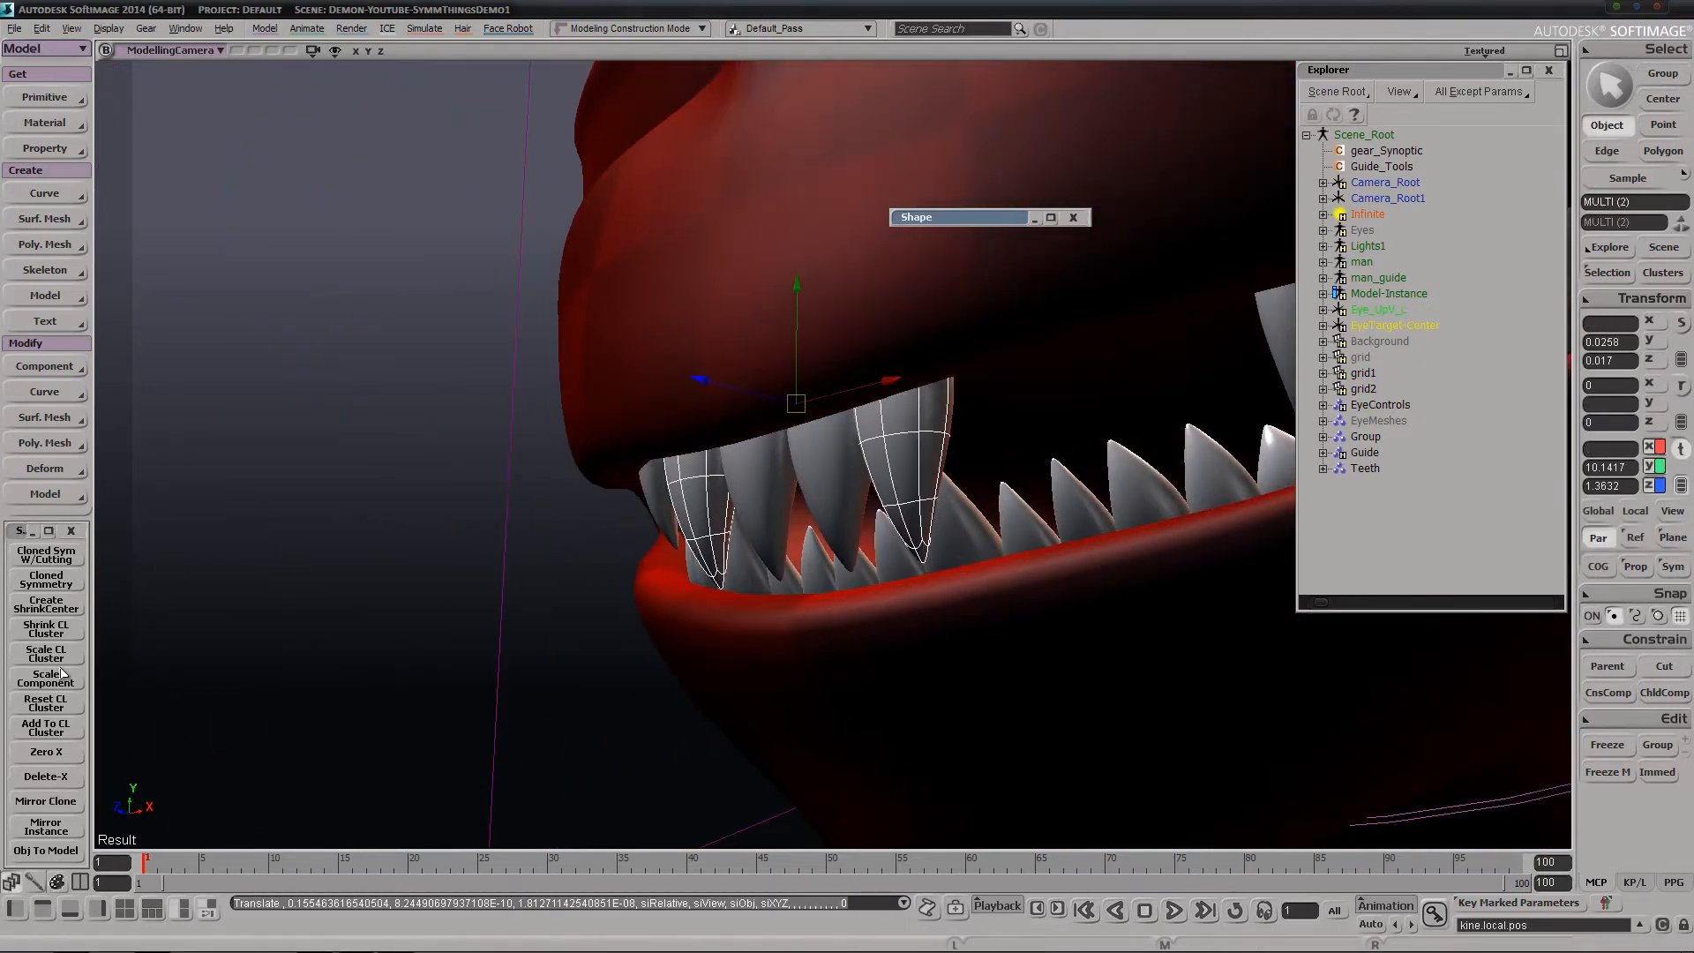
pyautogui.click(46, 802)
pyautogui.moveTo(567, 510); pyautogui.dragTo(718, 409, button='middle')
pyautogui.moveTo(718, 409); pyautogui.dragTo(836, 370)
pyautogui.press('c')
pyautogui.moveTo(1079, 390); pyautogui.dragTo(1106, 281)
# Create a fourth mirrored tooth pair with Mirror Clone and place it farther back along the gum, turned to follow the jaw
pyautogui.click(46, 801)
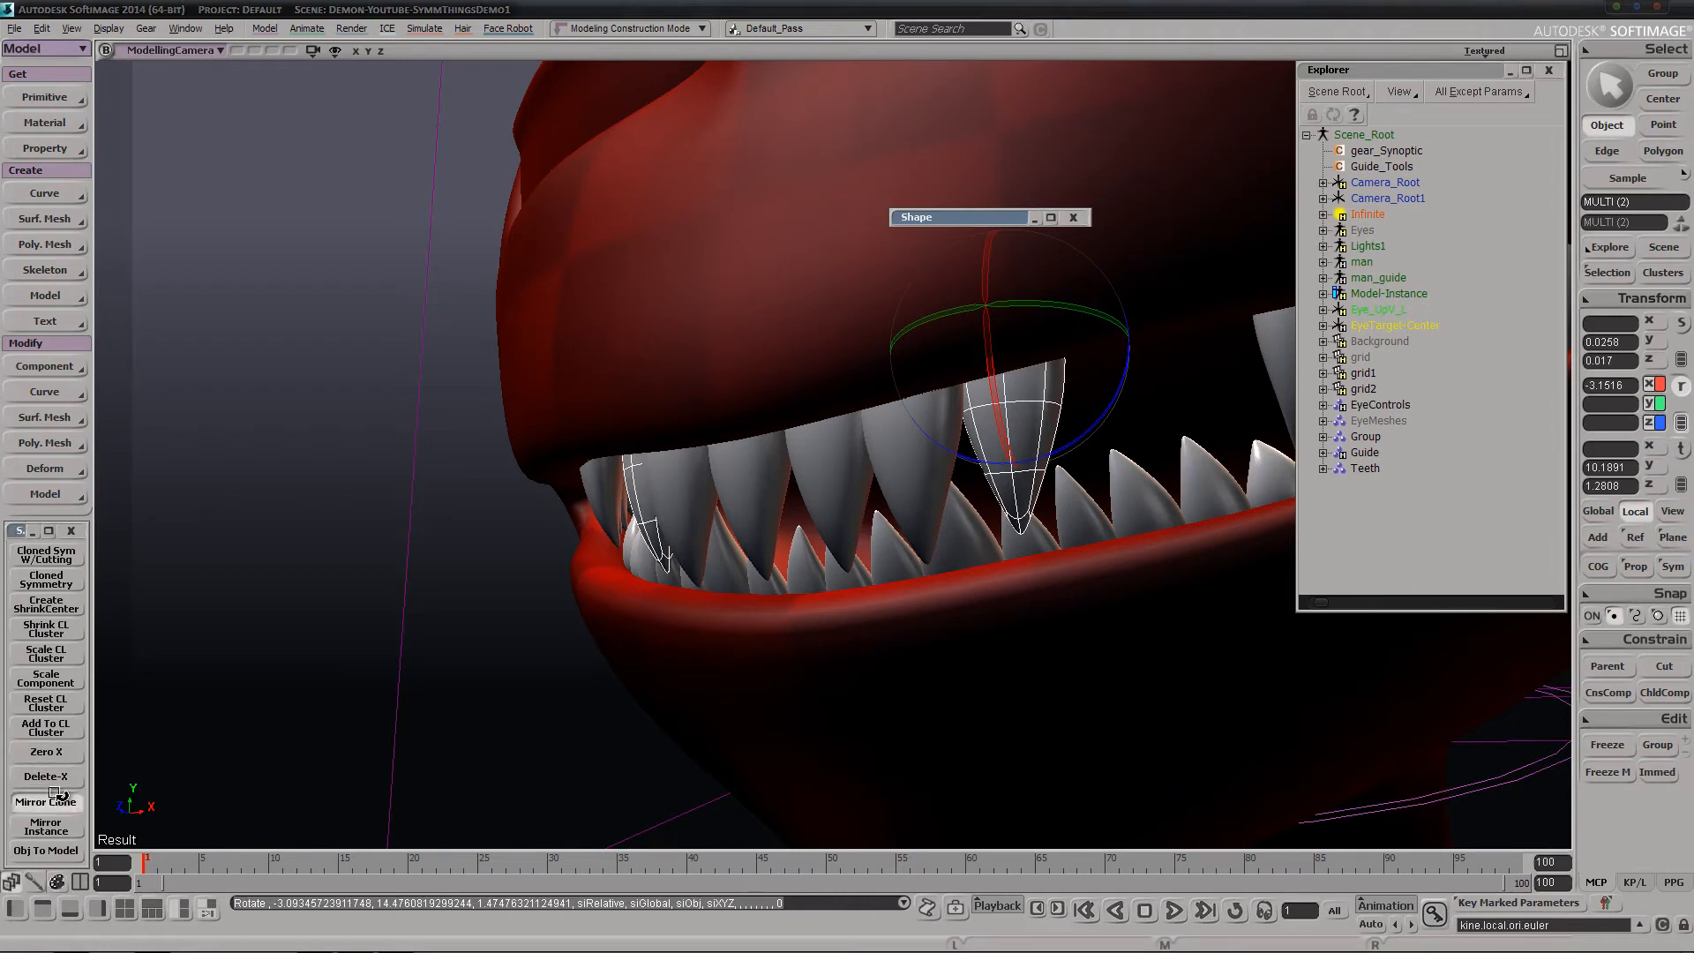
pyautogui.press('v')
pyautogui.moveTo(1075, 394)
pyautogui.mouseDown()
pyautogui.moveTo(1095, 384)
pyautogui.moveTo(1077, 397)
pyautogui.mouseUp()
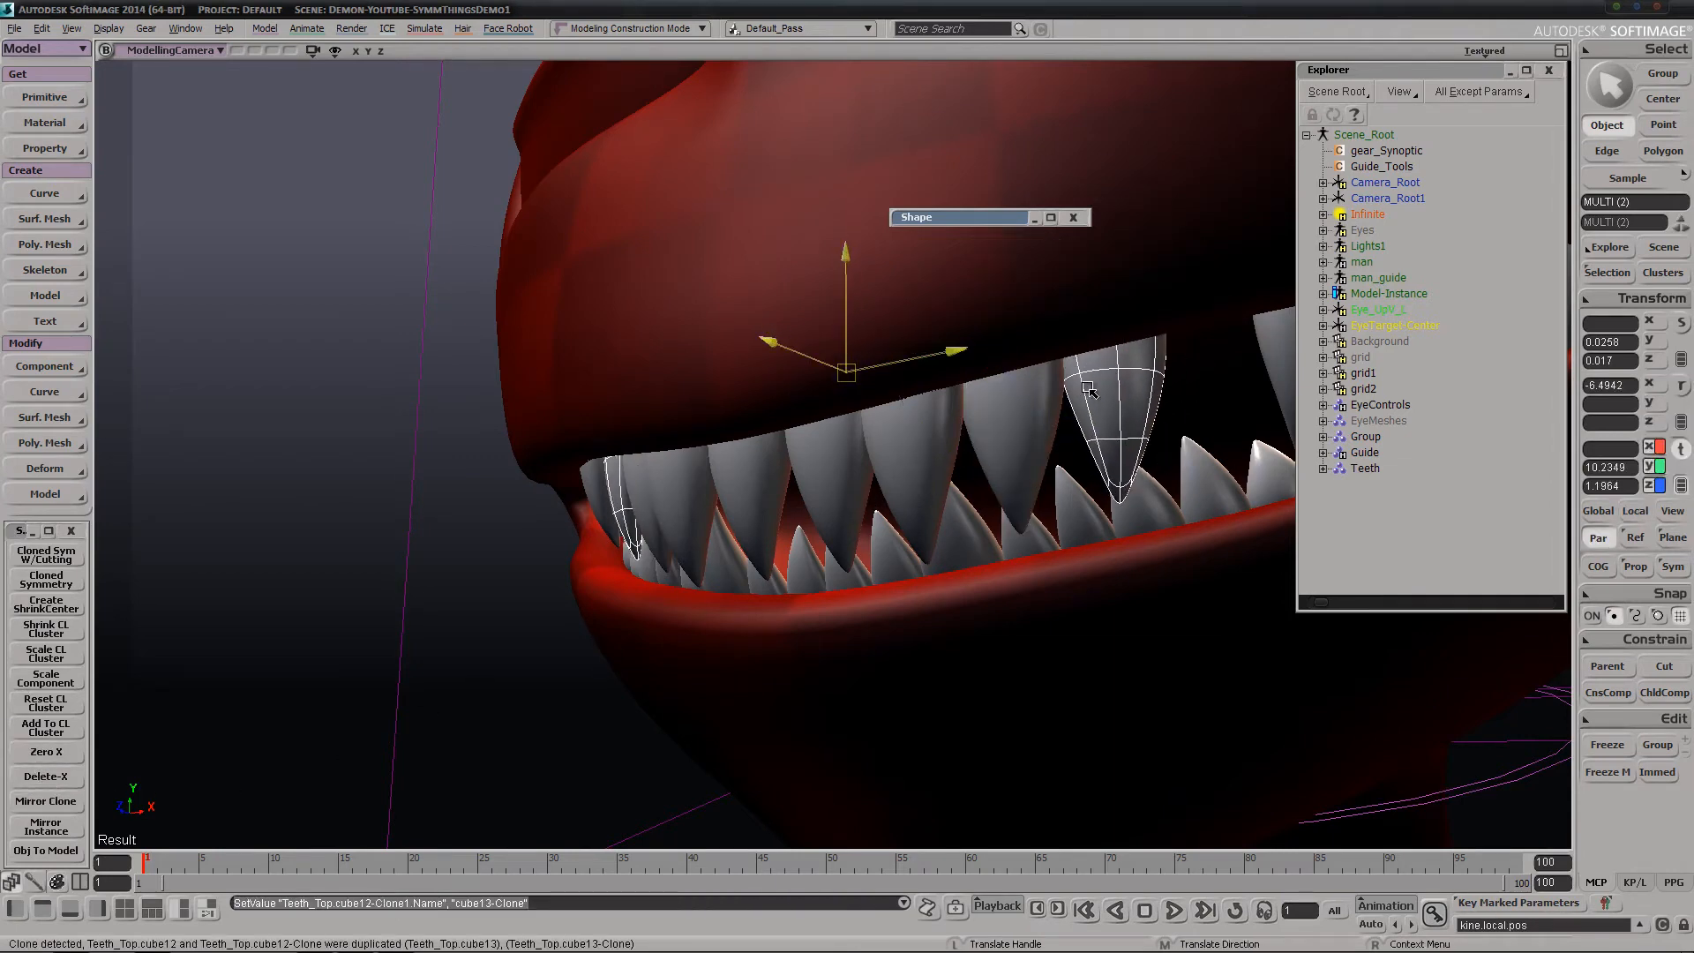
# Fine-tune the fourth tooth pair's position against the gum to about 10.25 in Y and 1.20 in Z
pyautogui.press('s')
pyautogui.moveTo(903, 553); pyautogui.dragTo(921, 554, button='right')
pyautogui.moveTo(921, 554); pyautogui.dragTo(900, 725)
pyautogui.press('s')
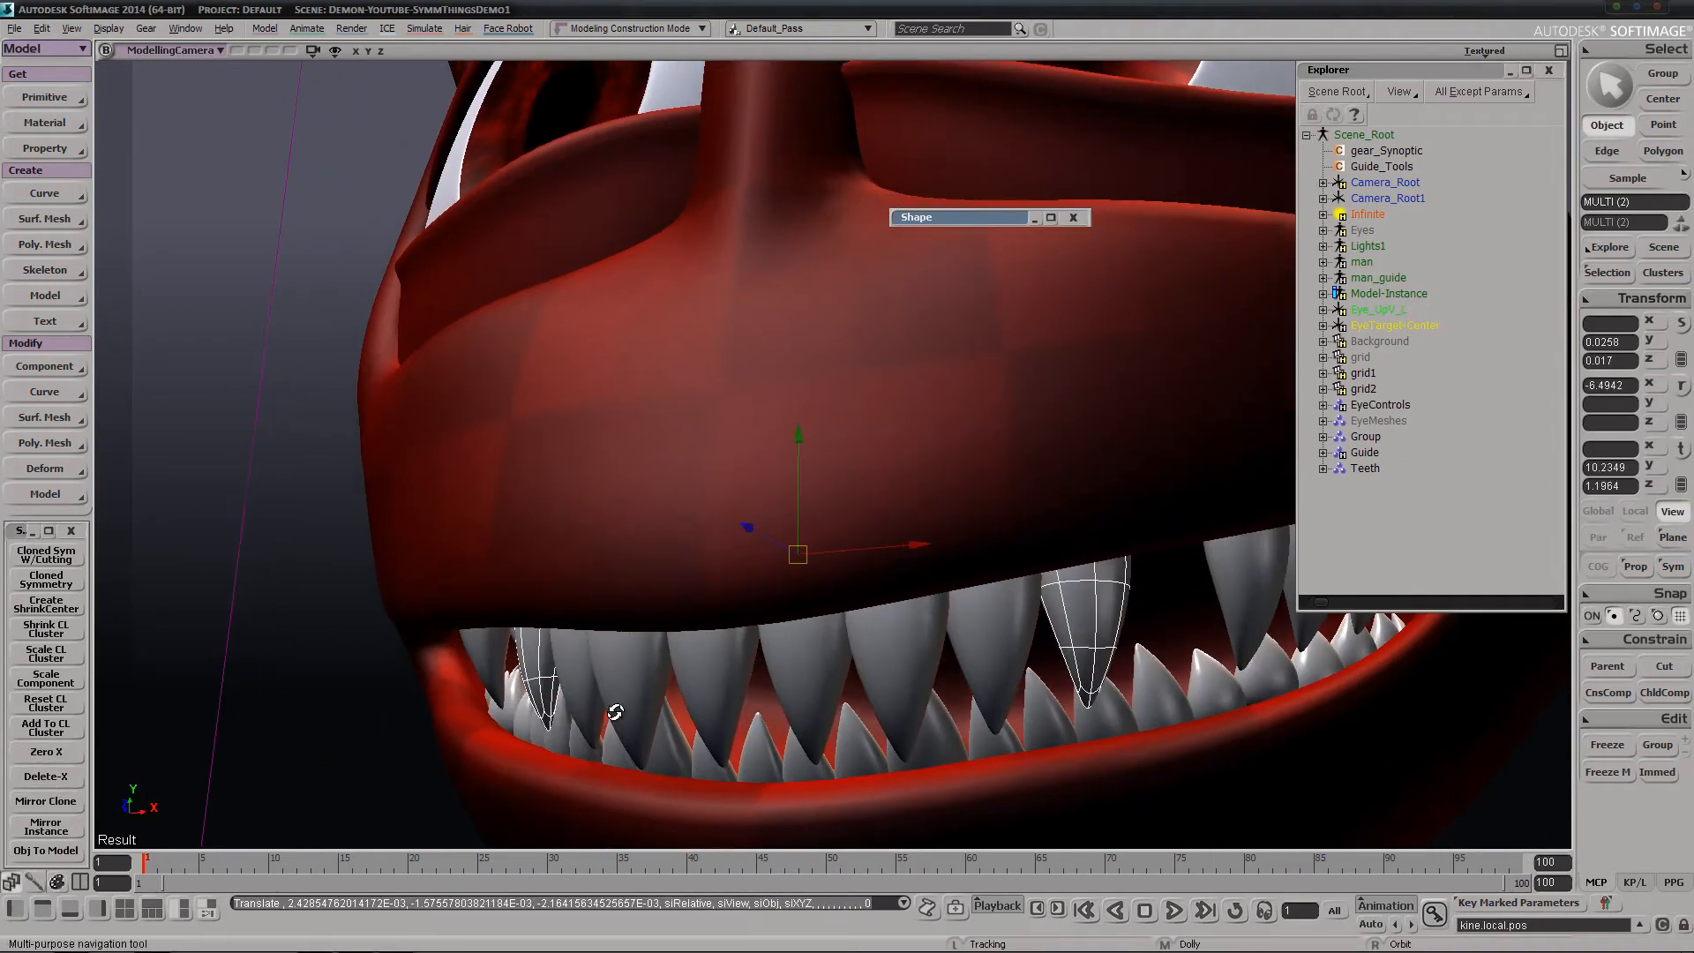
pyautogui.moveTo(617, 711); pyautogui.dragTo(533, 563, button='right')
pyautogui.press('s')
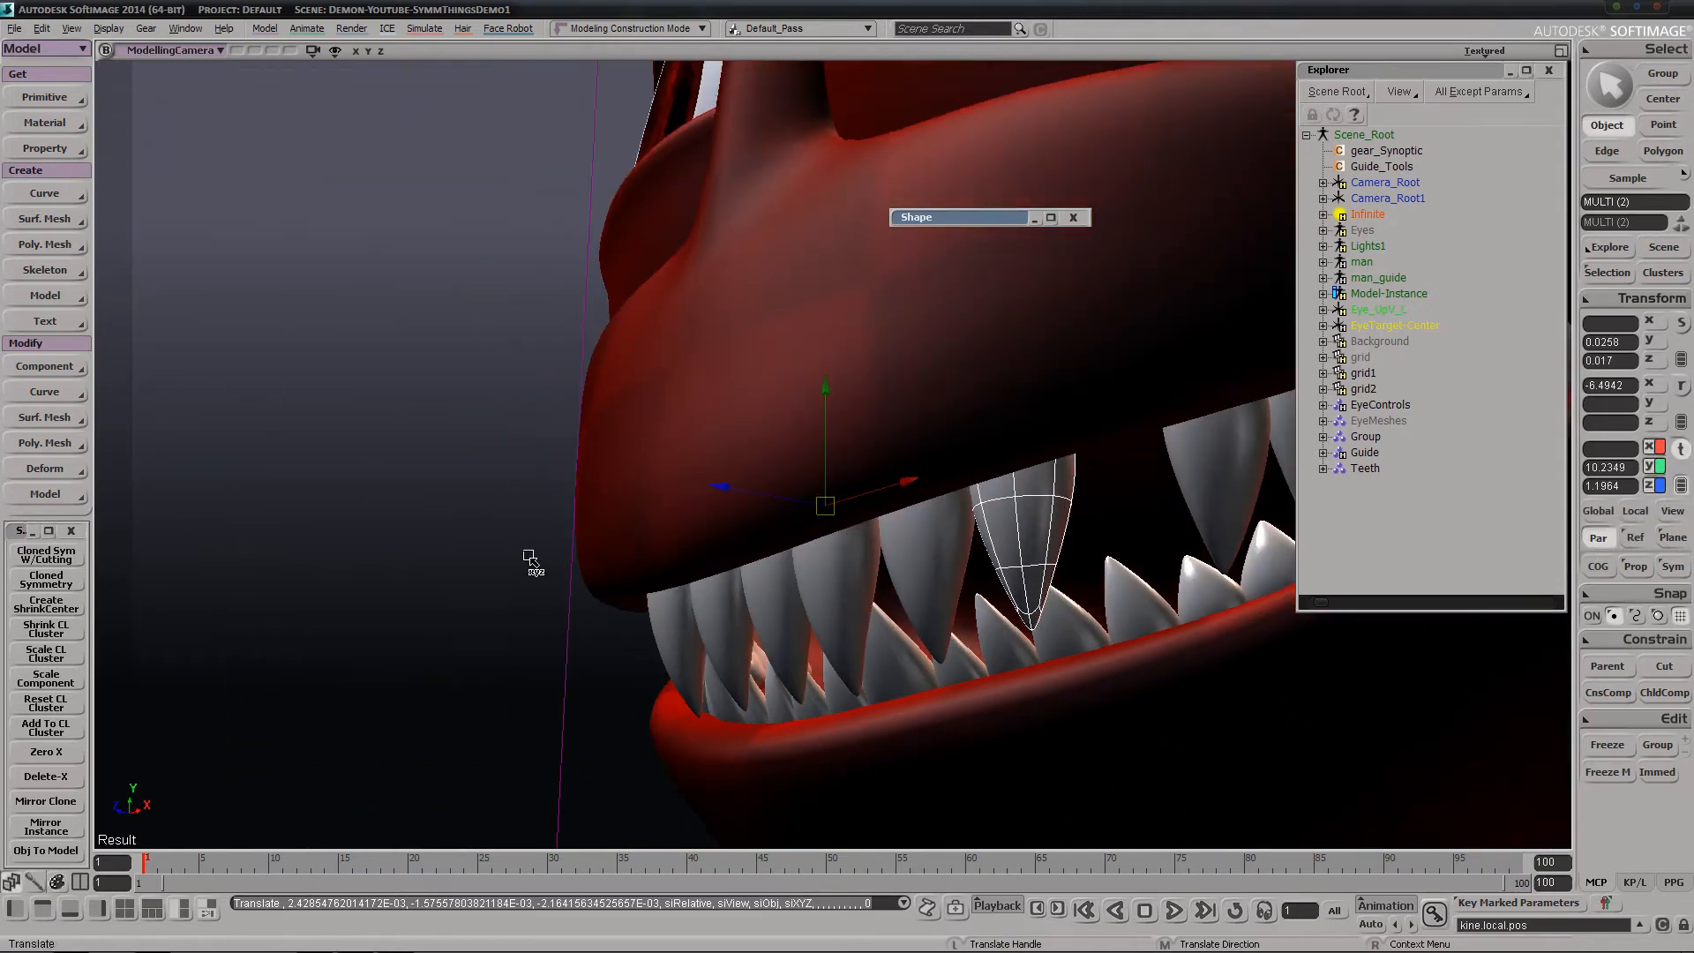
pyautogui.moveTo(983, 673); pyautogui.dragTo(889, 633, button='right')
pyautogui.press('s')
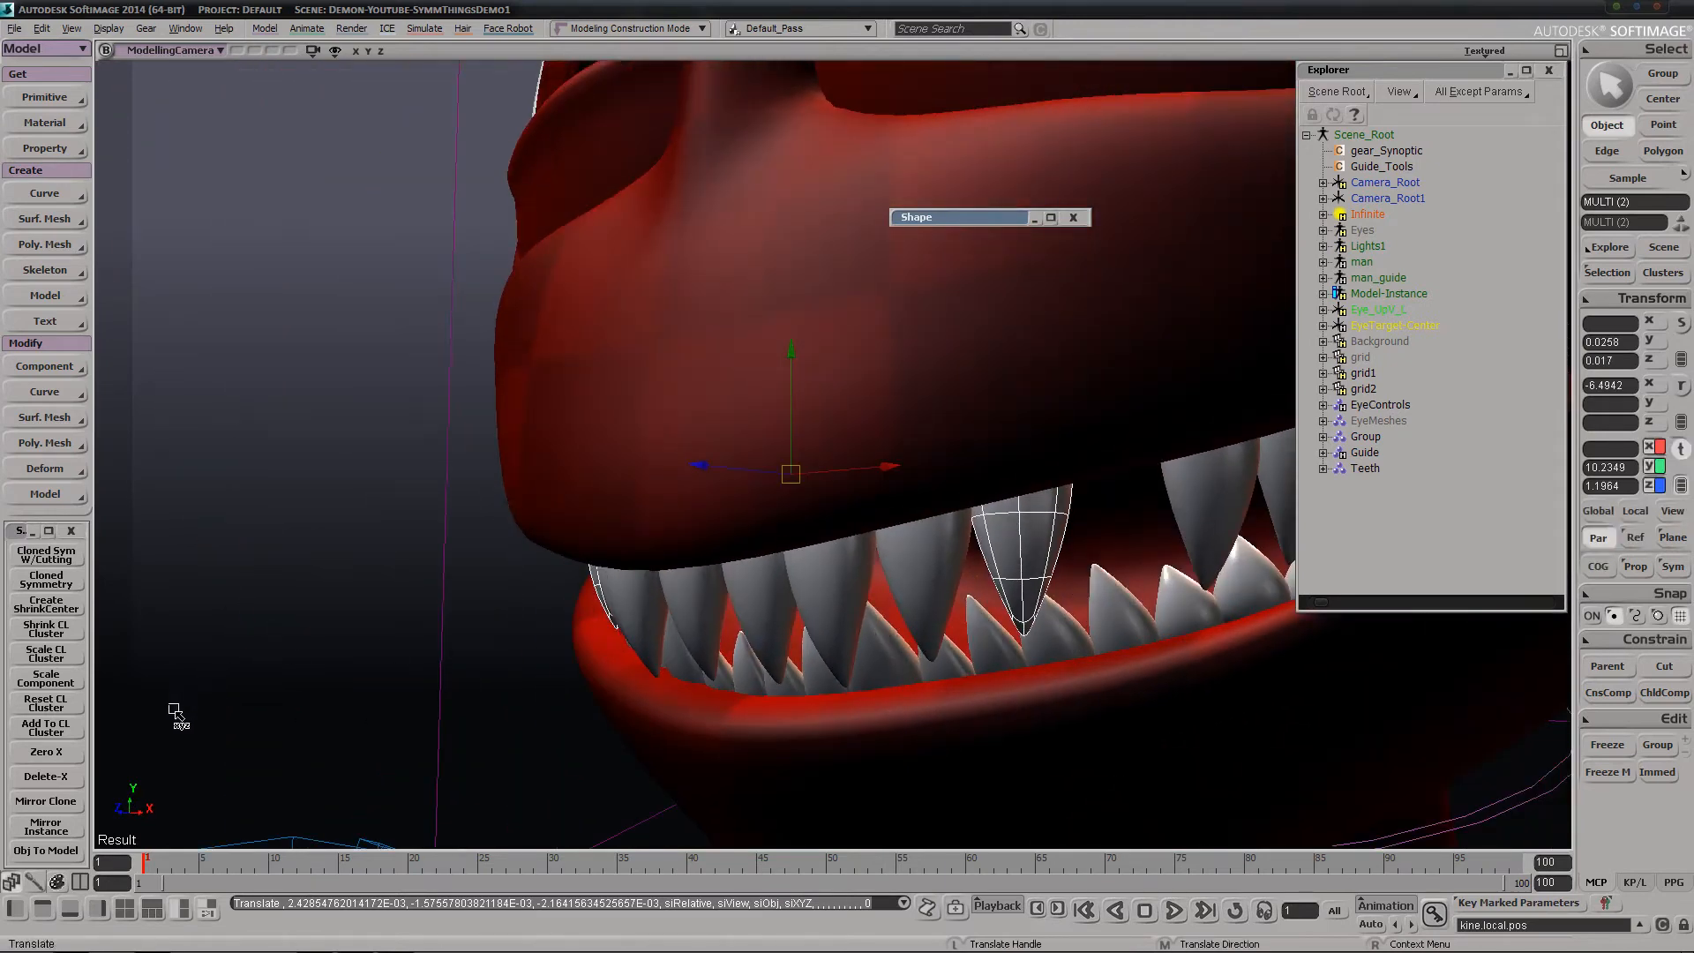
pyautogui.press('s')
pyautogui.moveTo(603, 600); pyautogui.dragTo(813, 587, button='right')
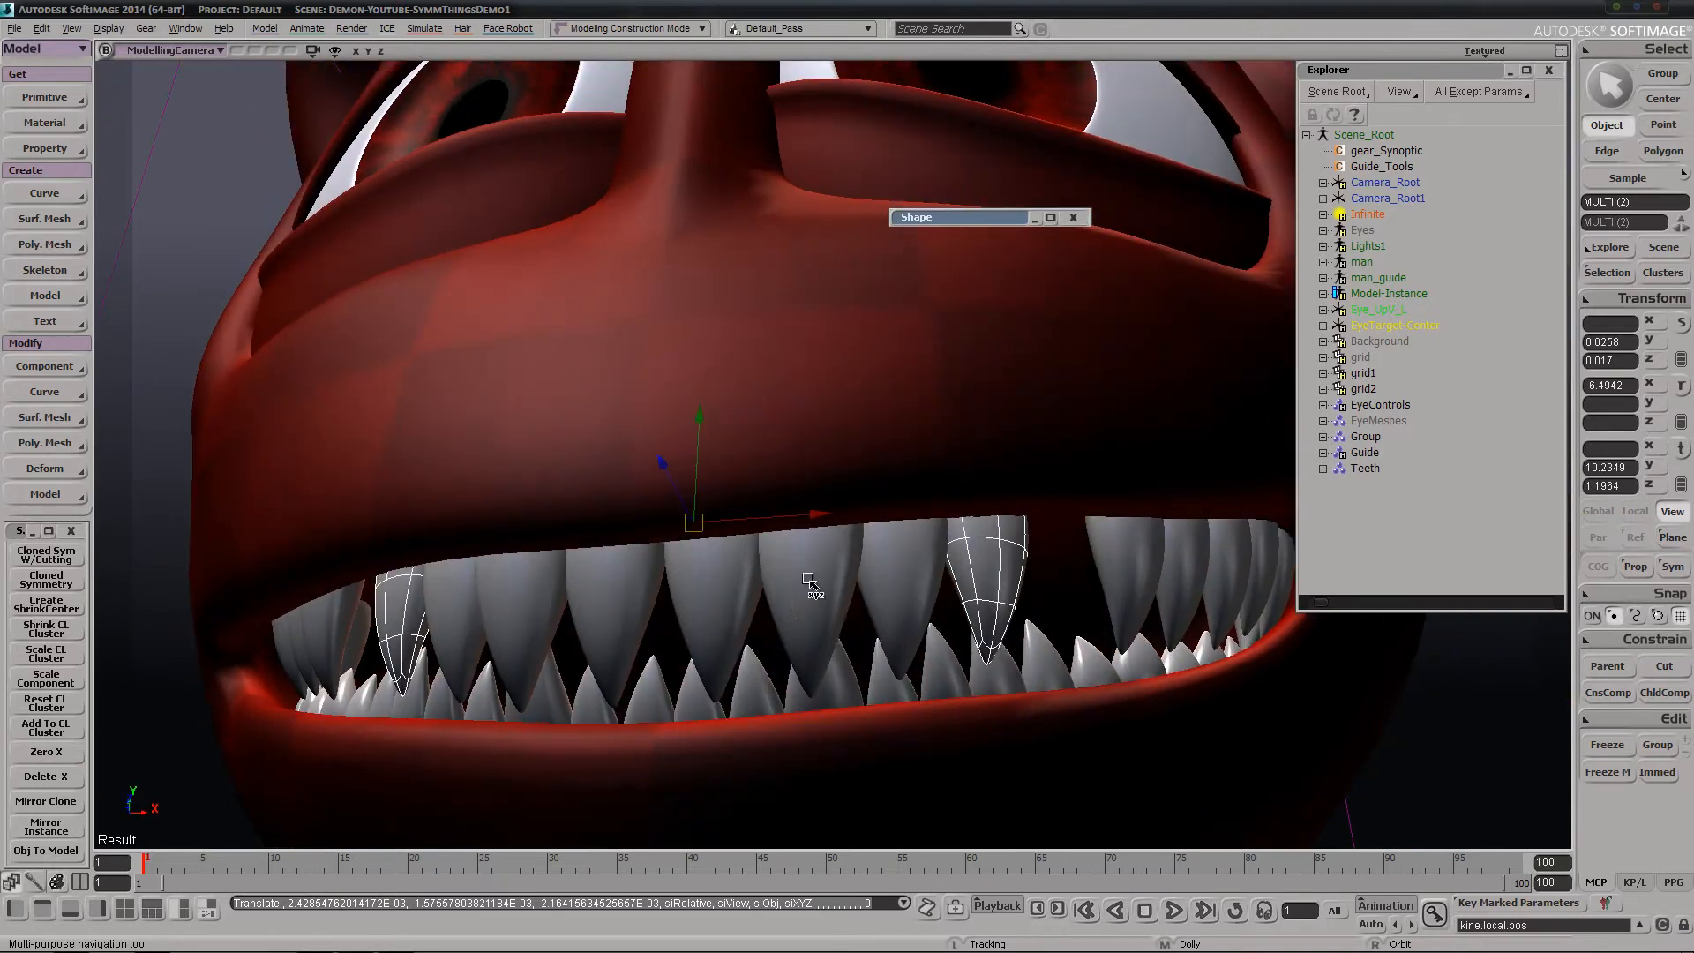
pyautogui.press('s')
pyautogui.moveTo(815, 589)
pyautogui.mouseDown()
pyautogui.moveTo(851, 588)
pyautogui.moveTo(834, 584)
pyautogui.mouseUp()
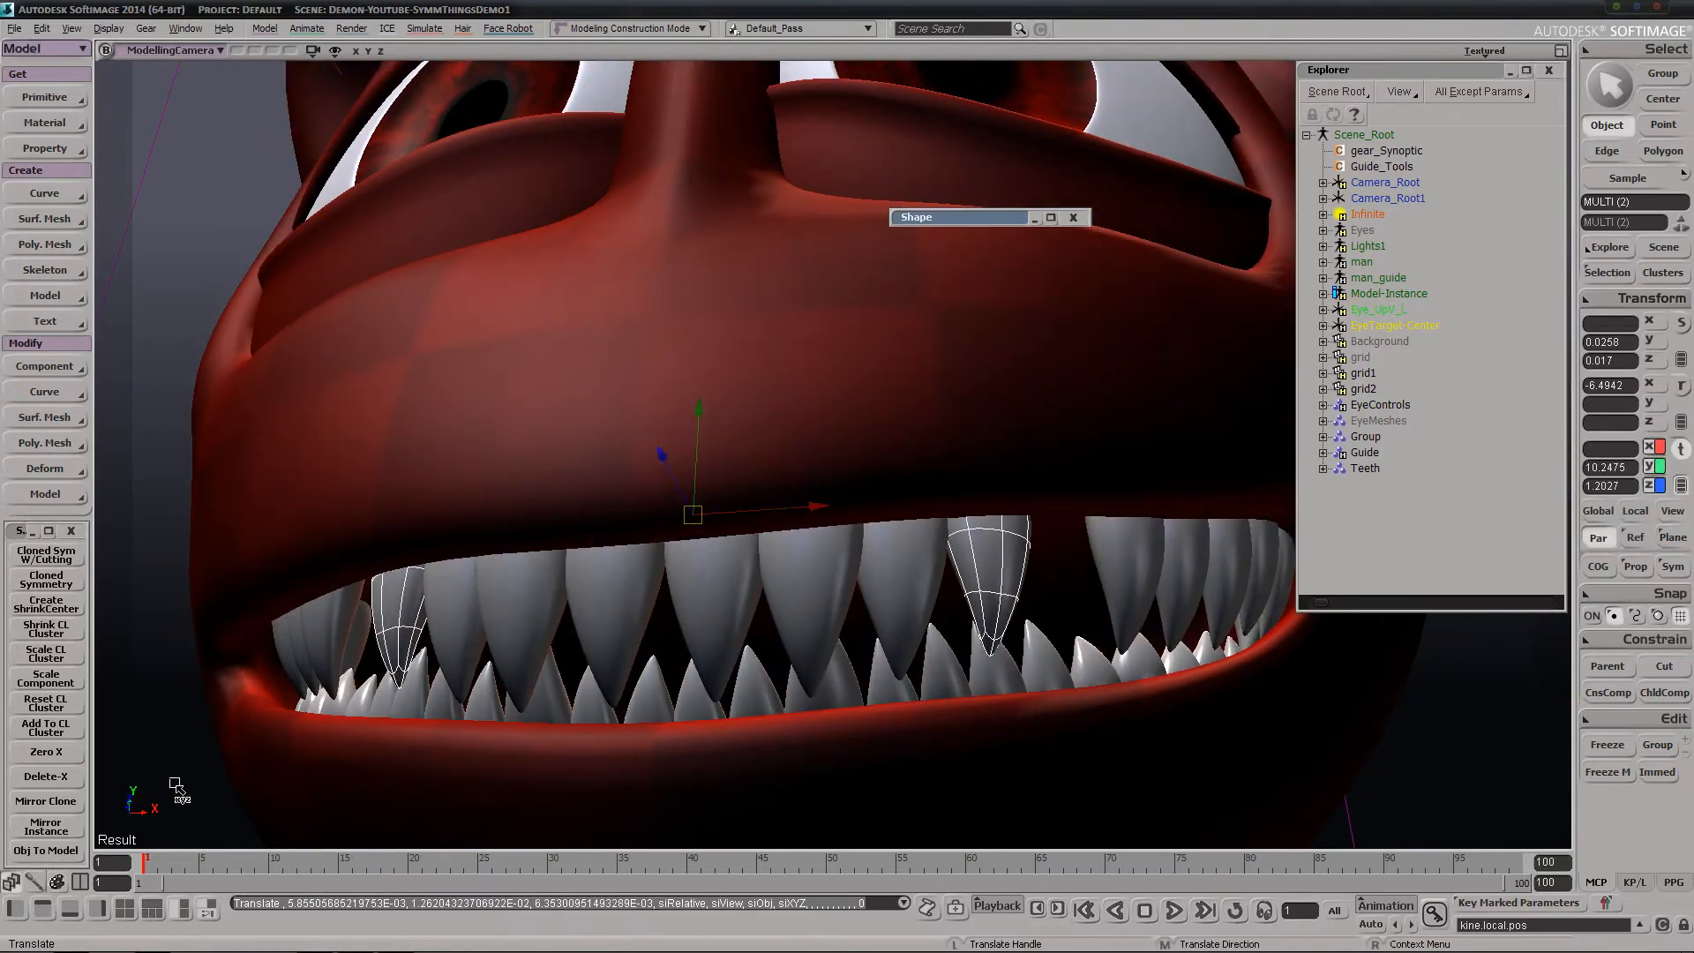
# Duplicate the fourth tooth pair with Mirror Clone and move the new pair outward about 0.14 units along the gum
pyautogui.click(63, 808)
pyautogui.press('s')
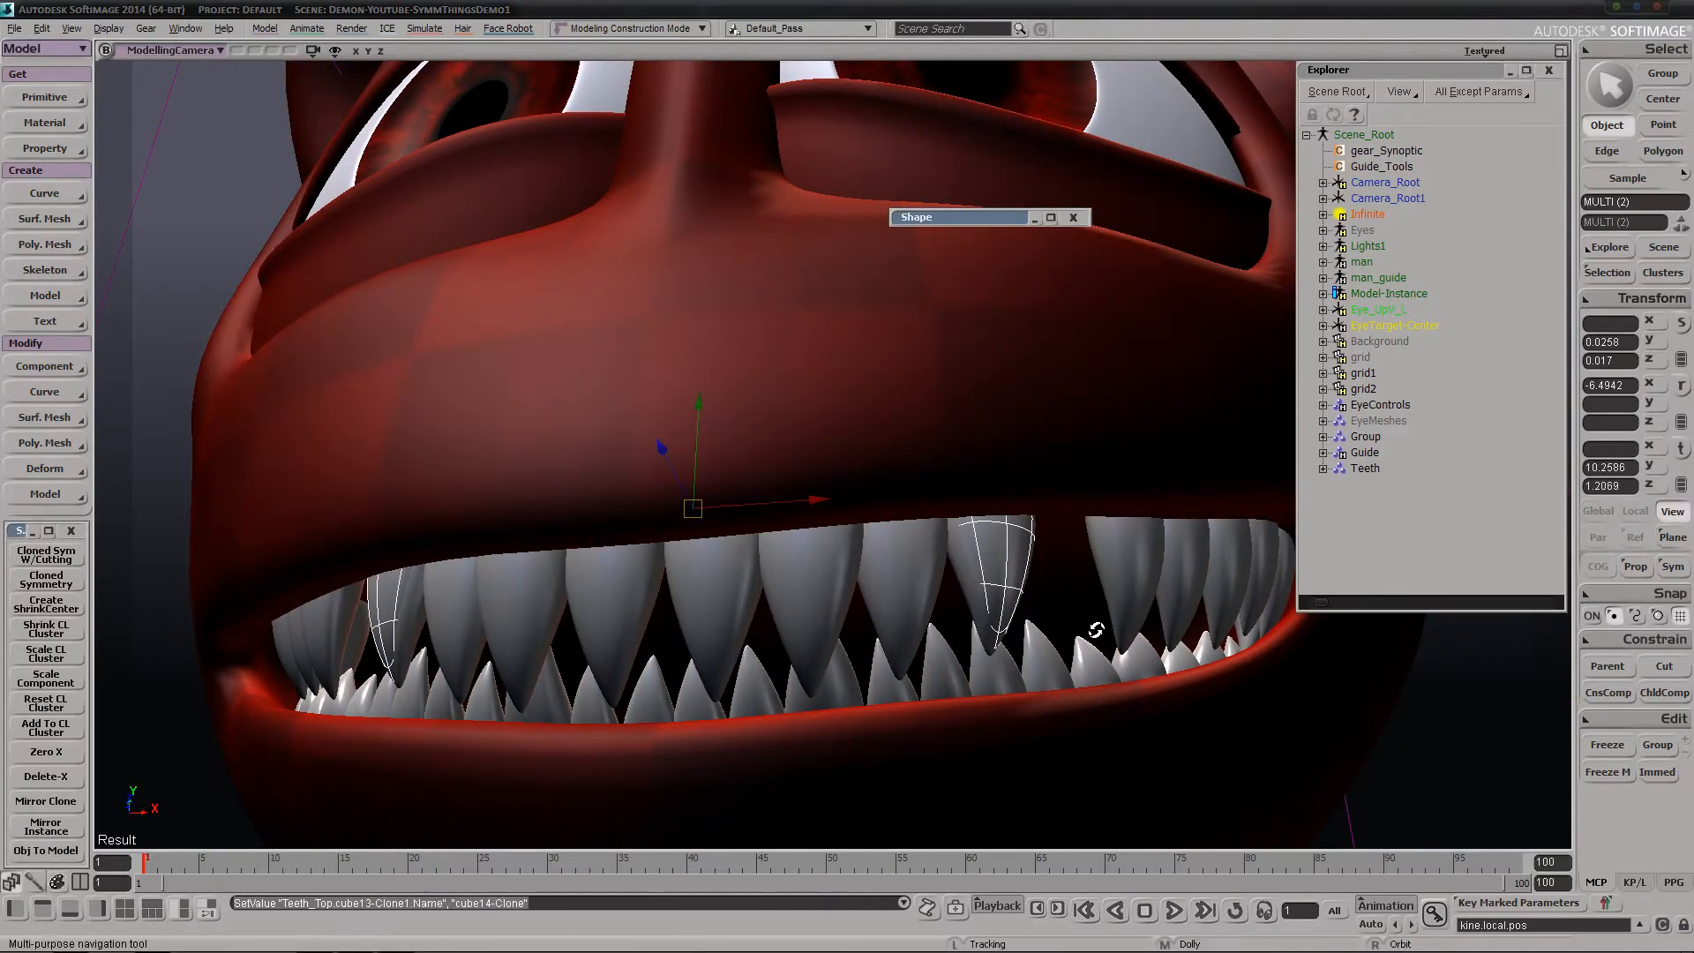
pyautogui.moveTo(1095, 627); pyautogui.dragTo(893, 566, button='right')
pyautogui.moveTo(893, 566); pyautogui.dragTo(968, 569)
pyautogui.press('s')
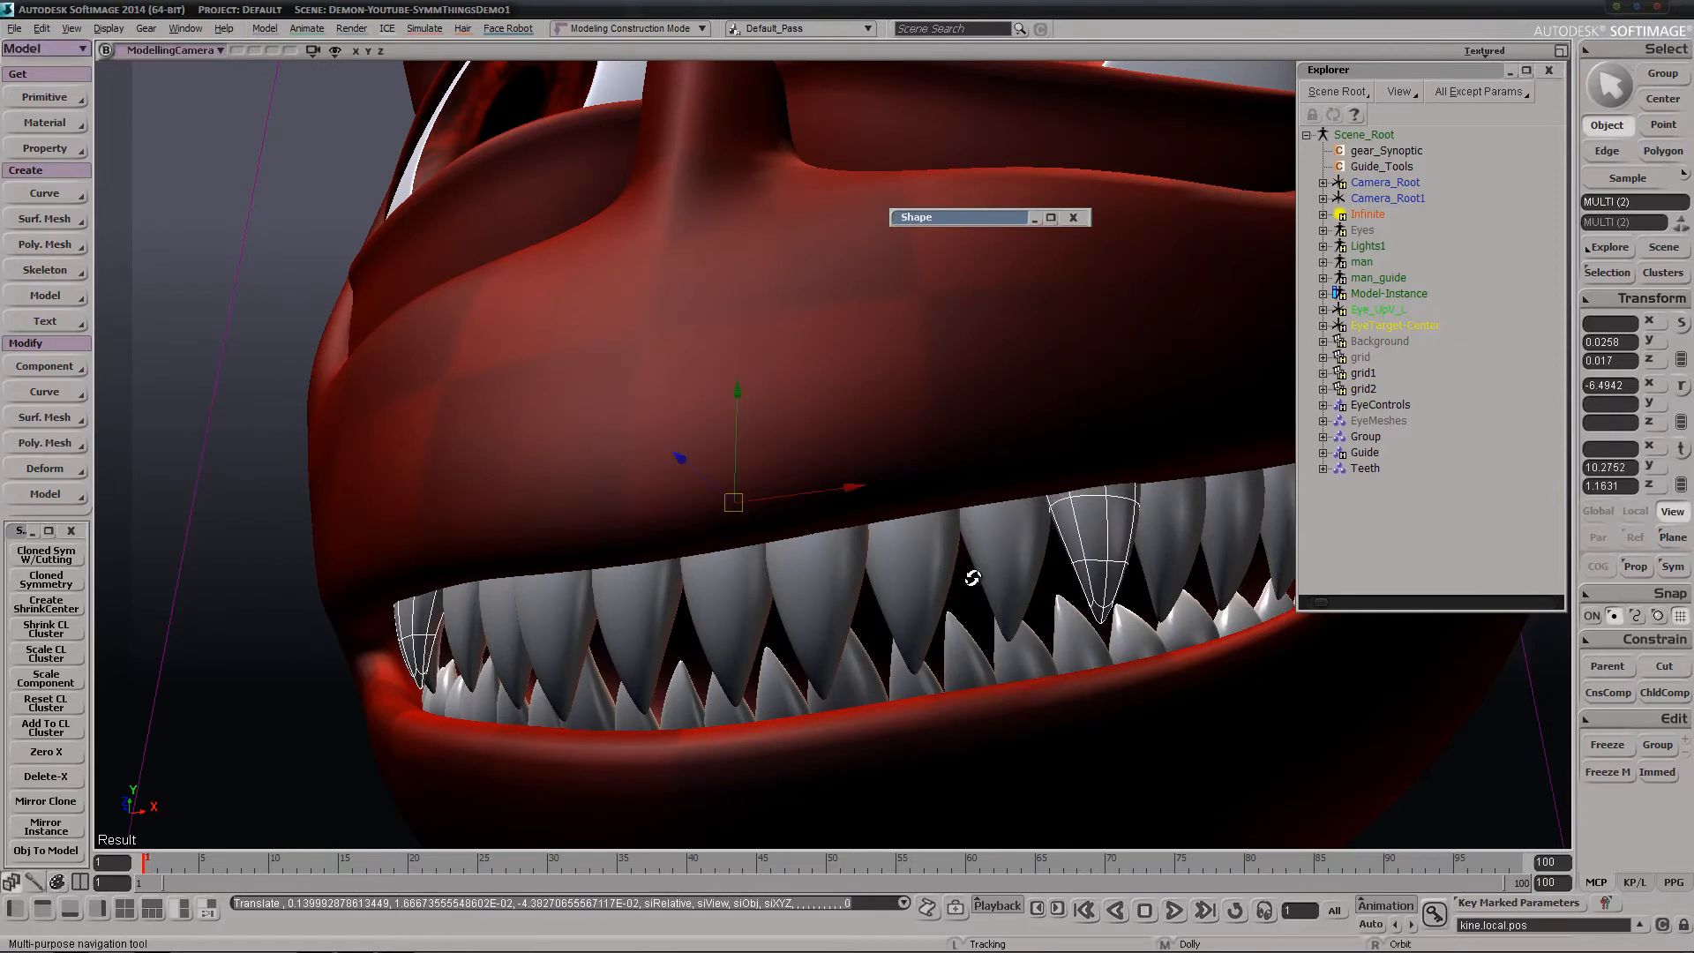
# Rotate the new outer tooth pair about 6.6 degrees in local Z and enlarge it to about 0.032 in Y and 0.021 in Z
pyautogui.moveTo(971, 573); pyautogui.dragTo(922, 572, button='right')
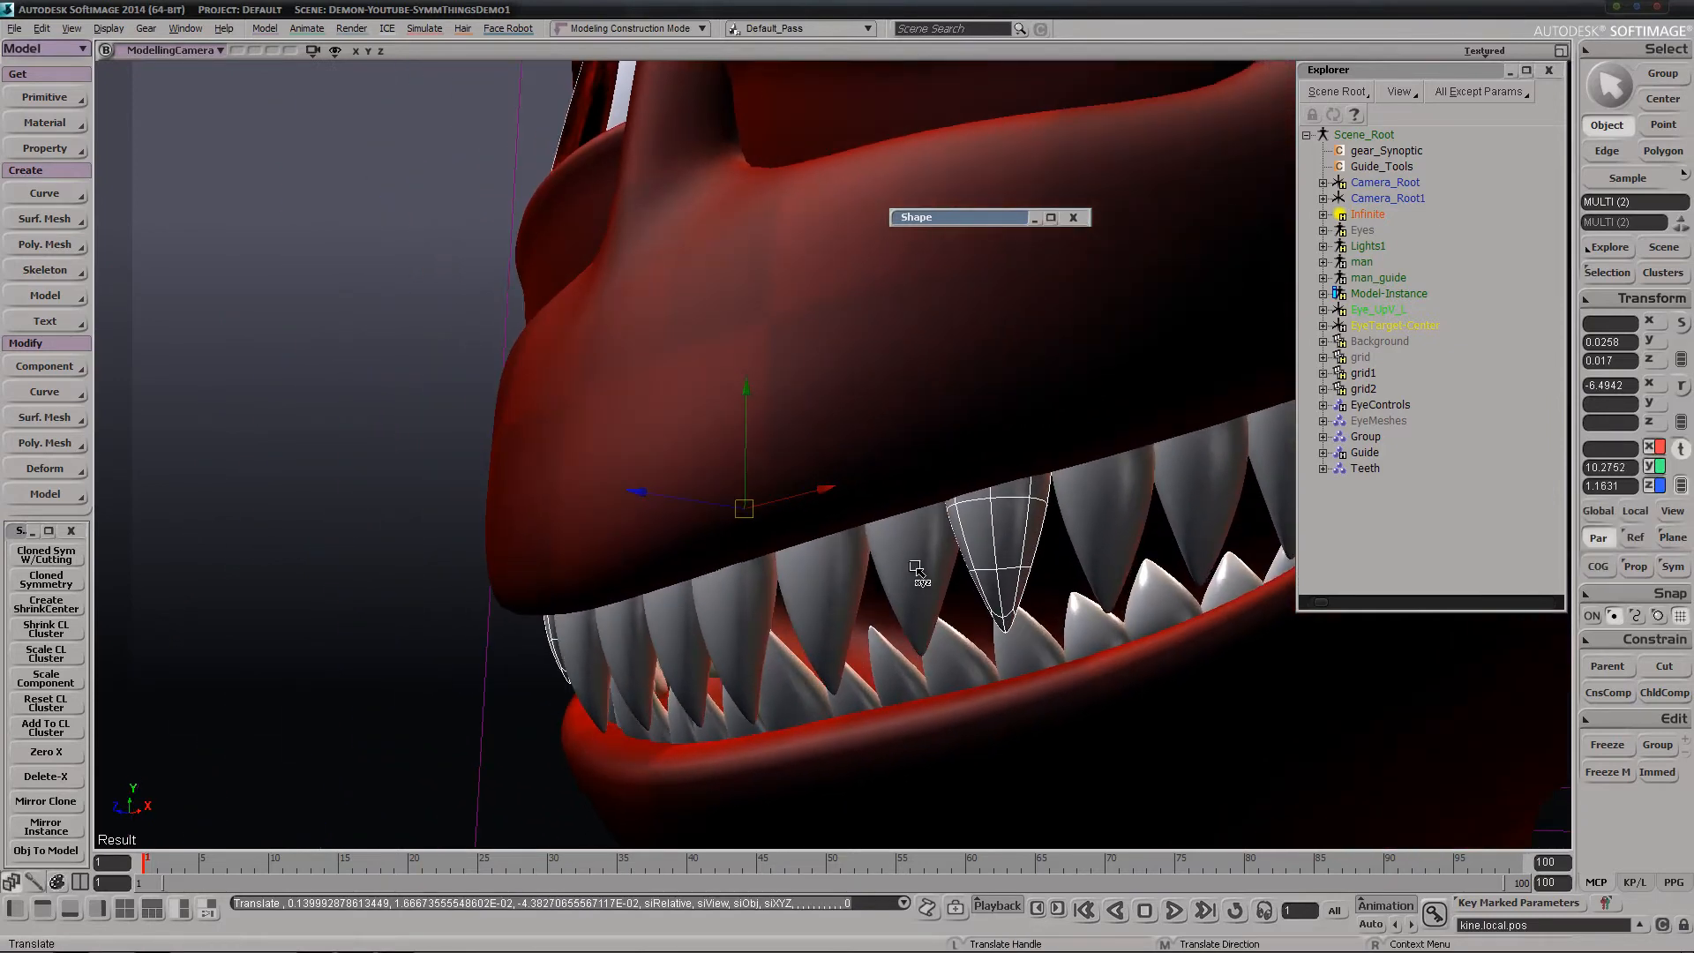
pyautogui.press('c')
pyautogui.moveTo(944, 563); pyautogui.dragTo(965, 554)
pyautogui.press('x')
pyautogui.moveTo(1002, 455); pyautogui.dragTo(1066, 476)
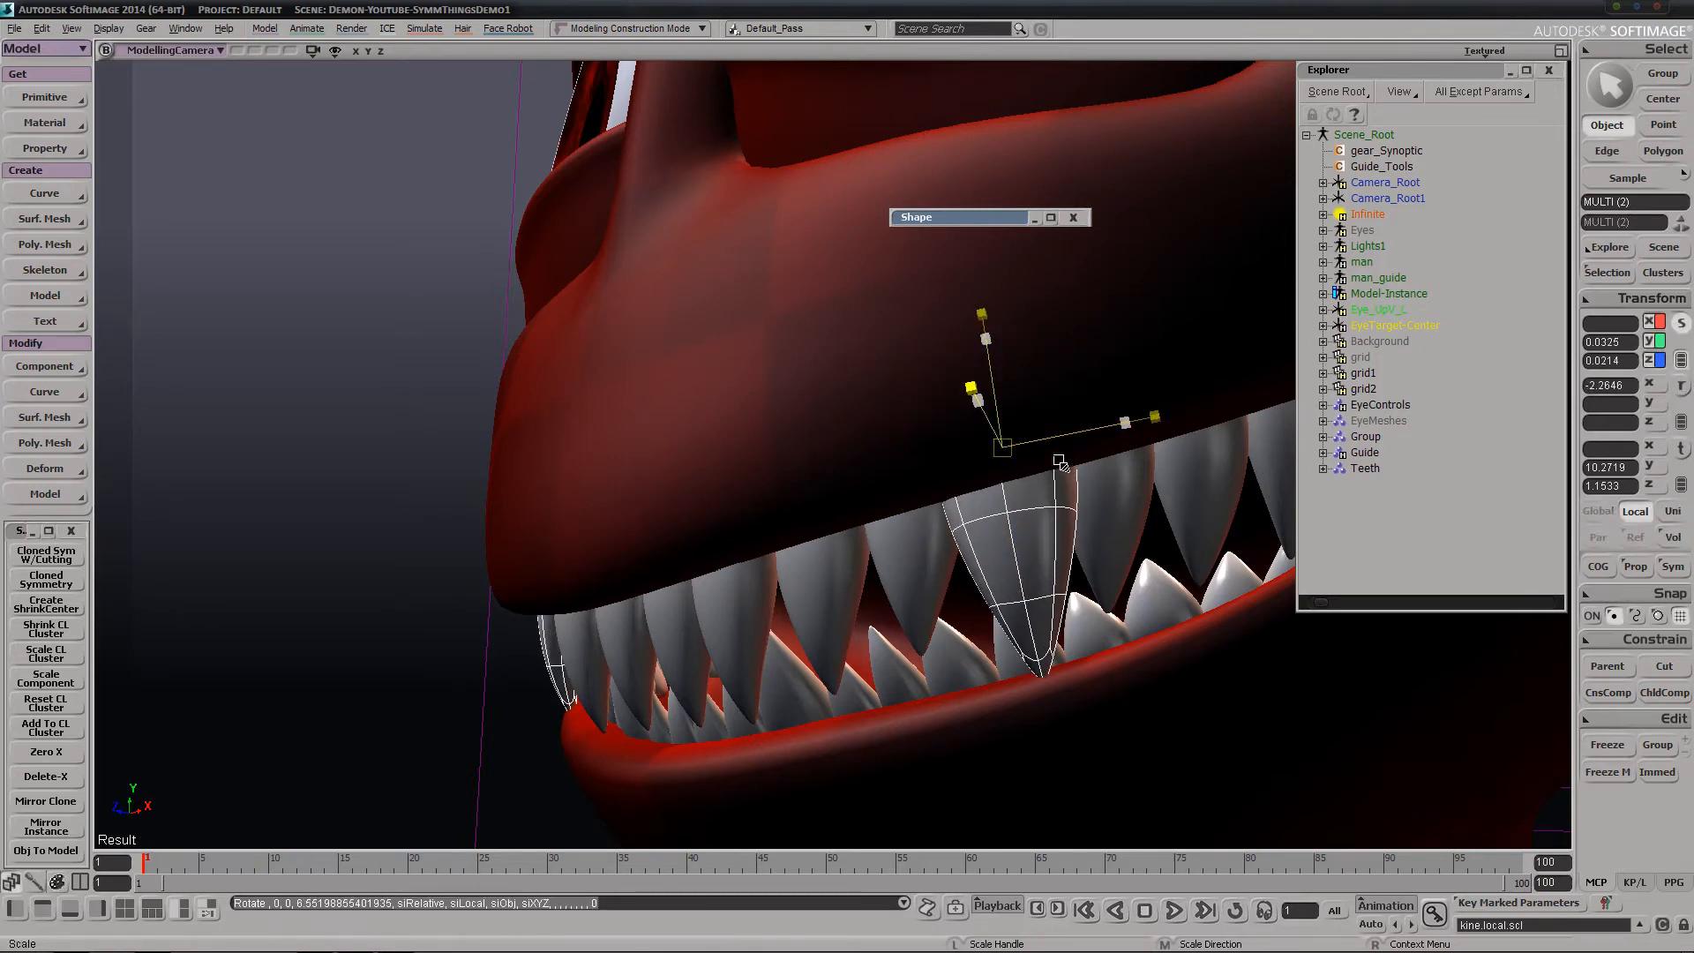
pyautogui.press('s')
pyautogui.moveTo(1067, 477); pyautogui.dragTo(630, 628, button='right')
pyautogui.press('space')
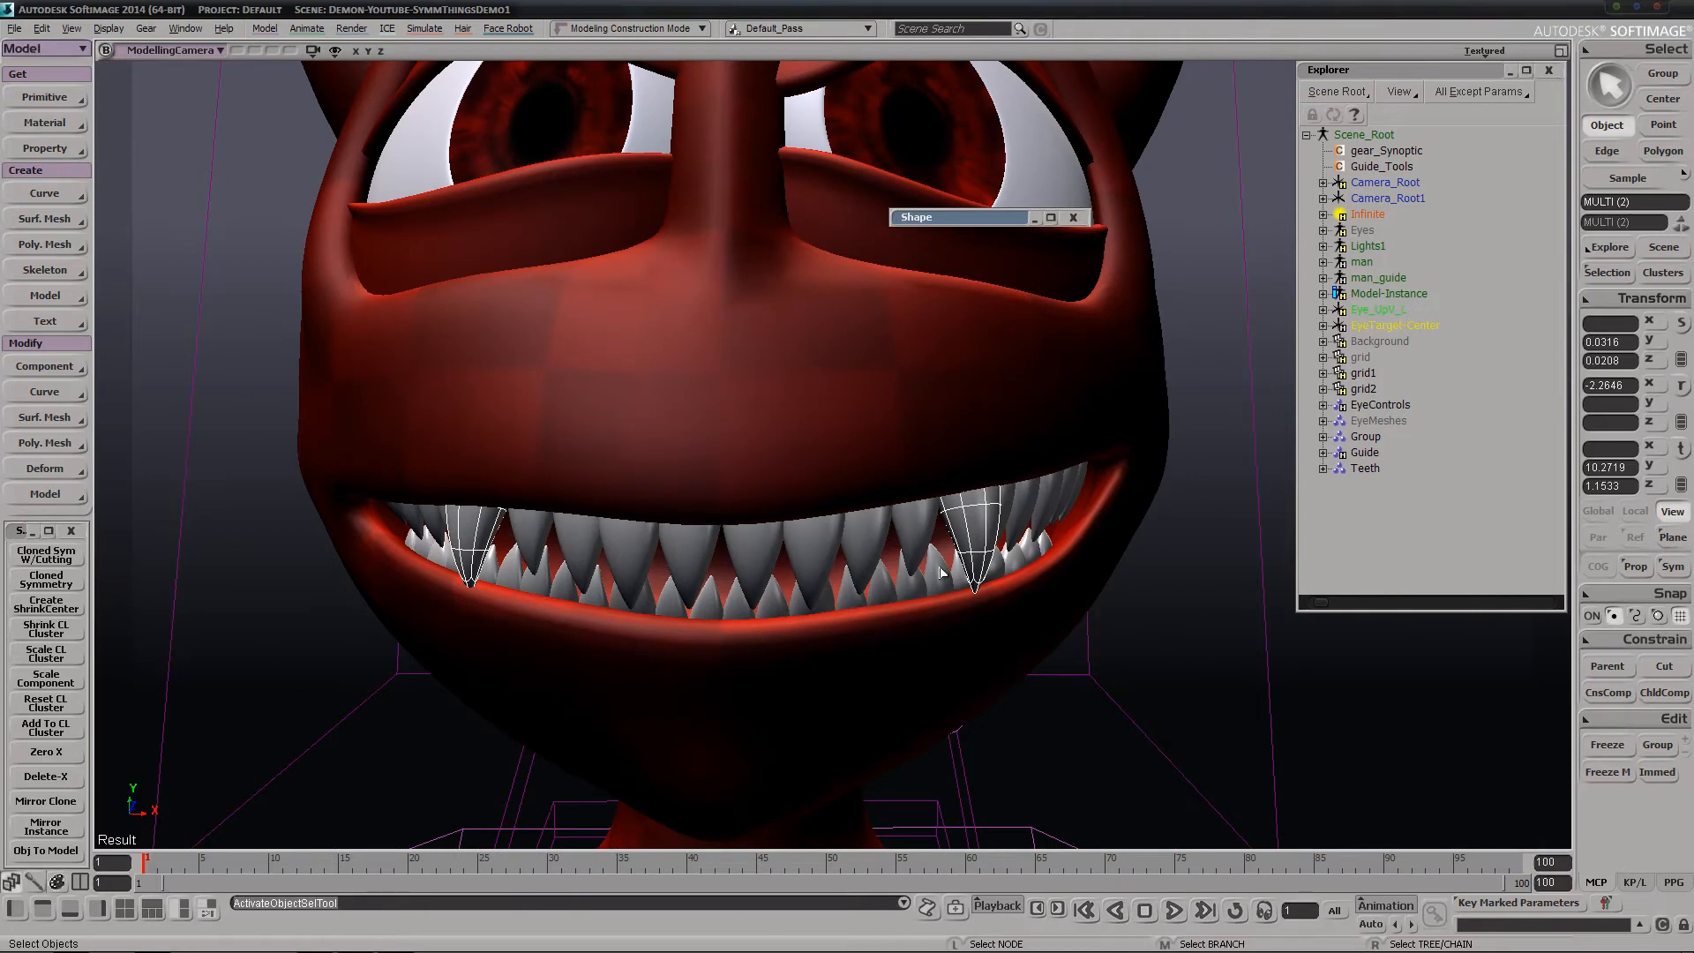
# Enlarge the neighbouring fourth upper tooth by a factor of about 1.18
pyautogui.press('c')
pyautogui.moveTo(924, 532); pyautogui.dragTo(970, 559)
pyautogui.press('x')
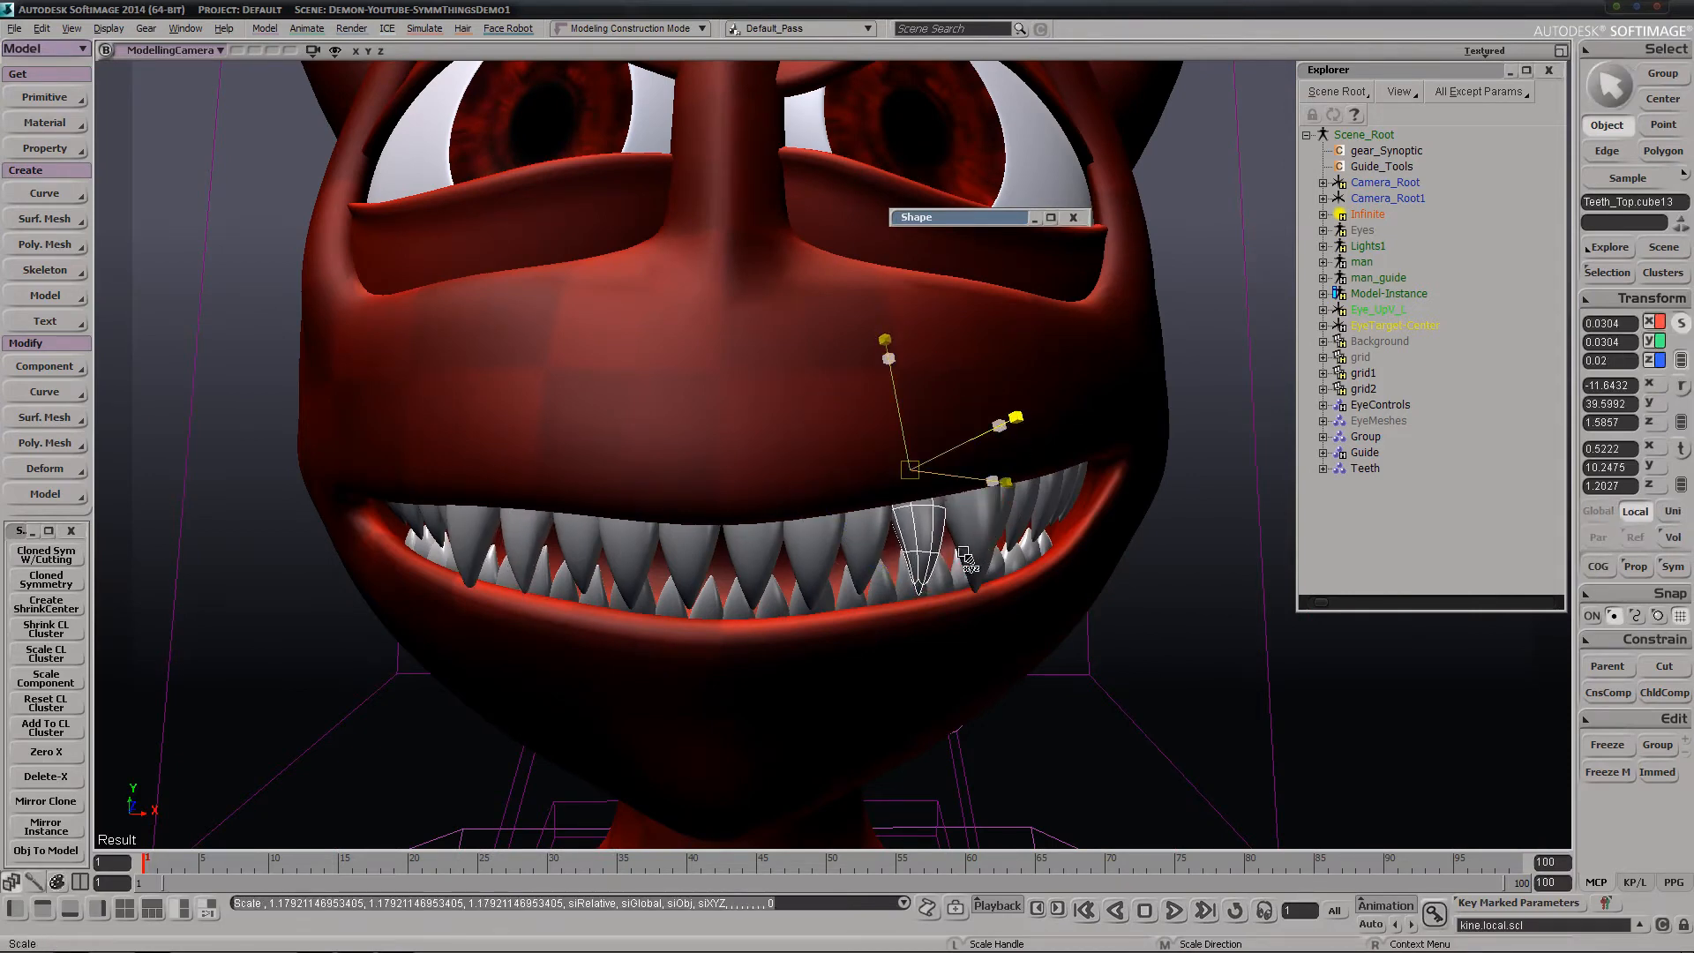
# Try extruding the fourth tooth's tip polygons about 0.22 units downward, undo it, and clear the object selection
pyautogui.press('space')
pyautogui.press('u')
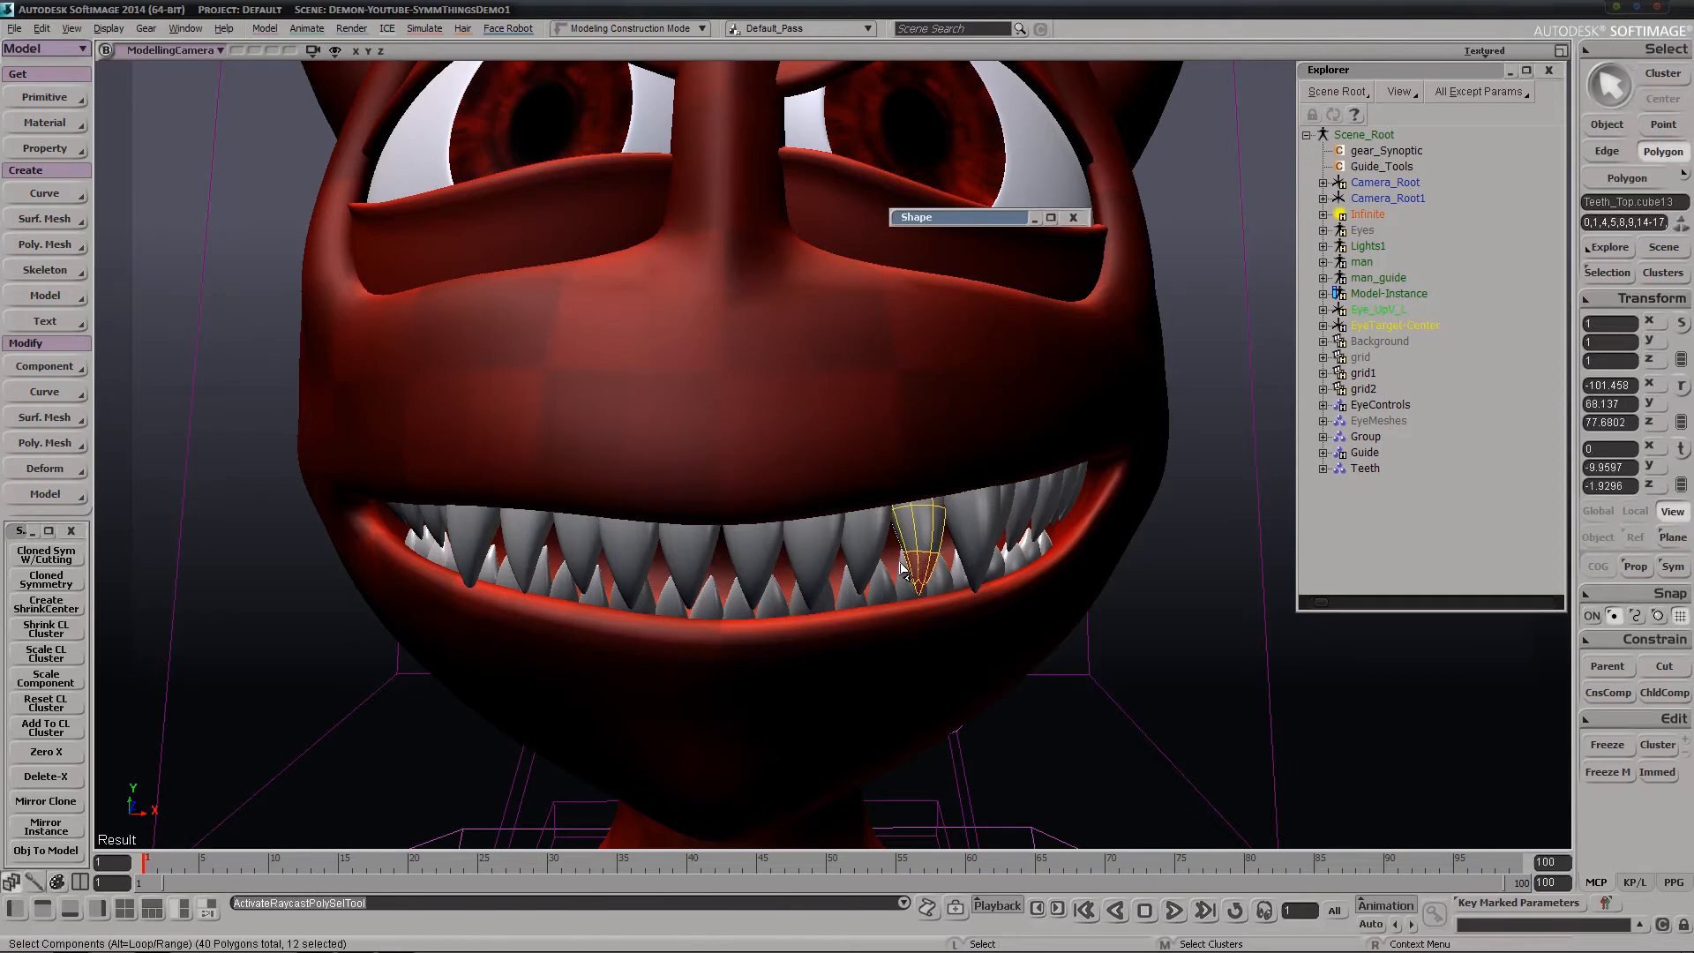
pyautogui.hotkey('ctrl', 'd')
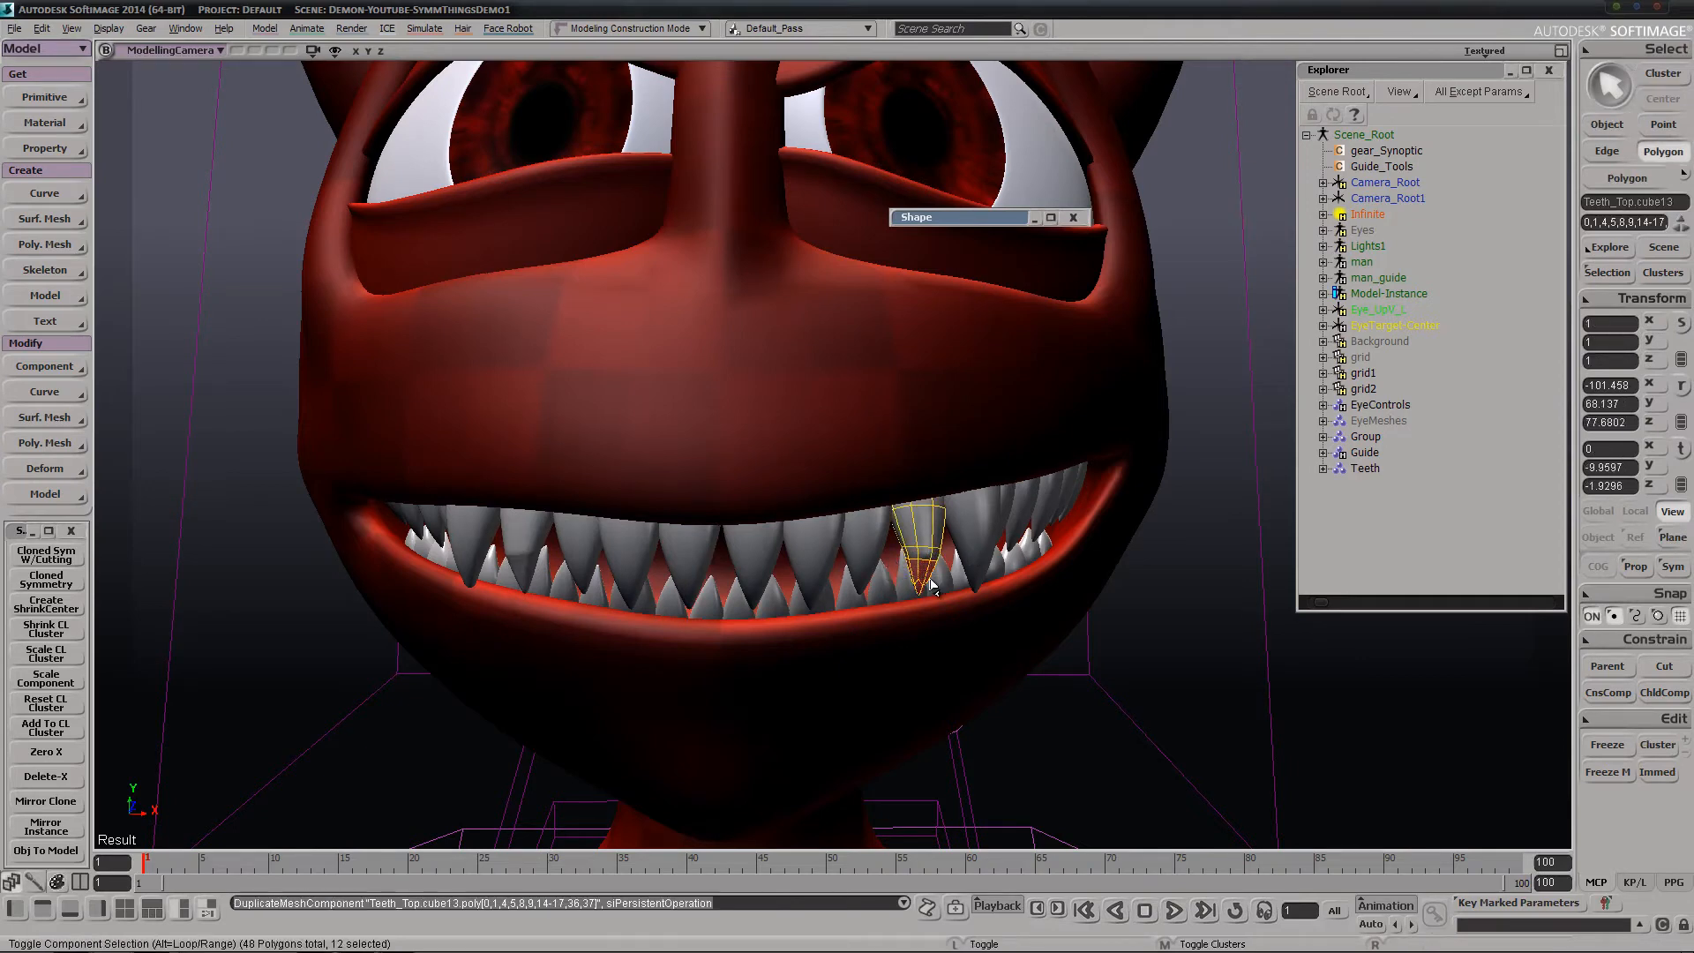
pyautogui.moveTo(908, 610); pyautogui.dragTo(908, 690)
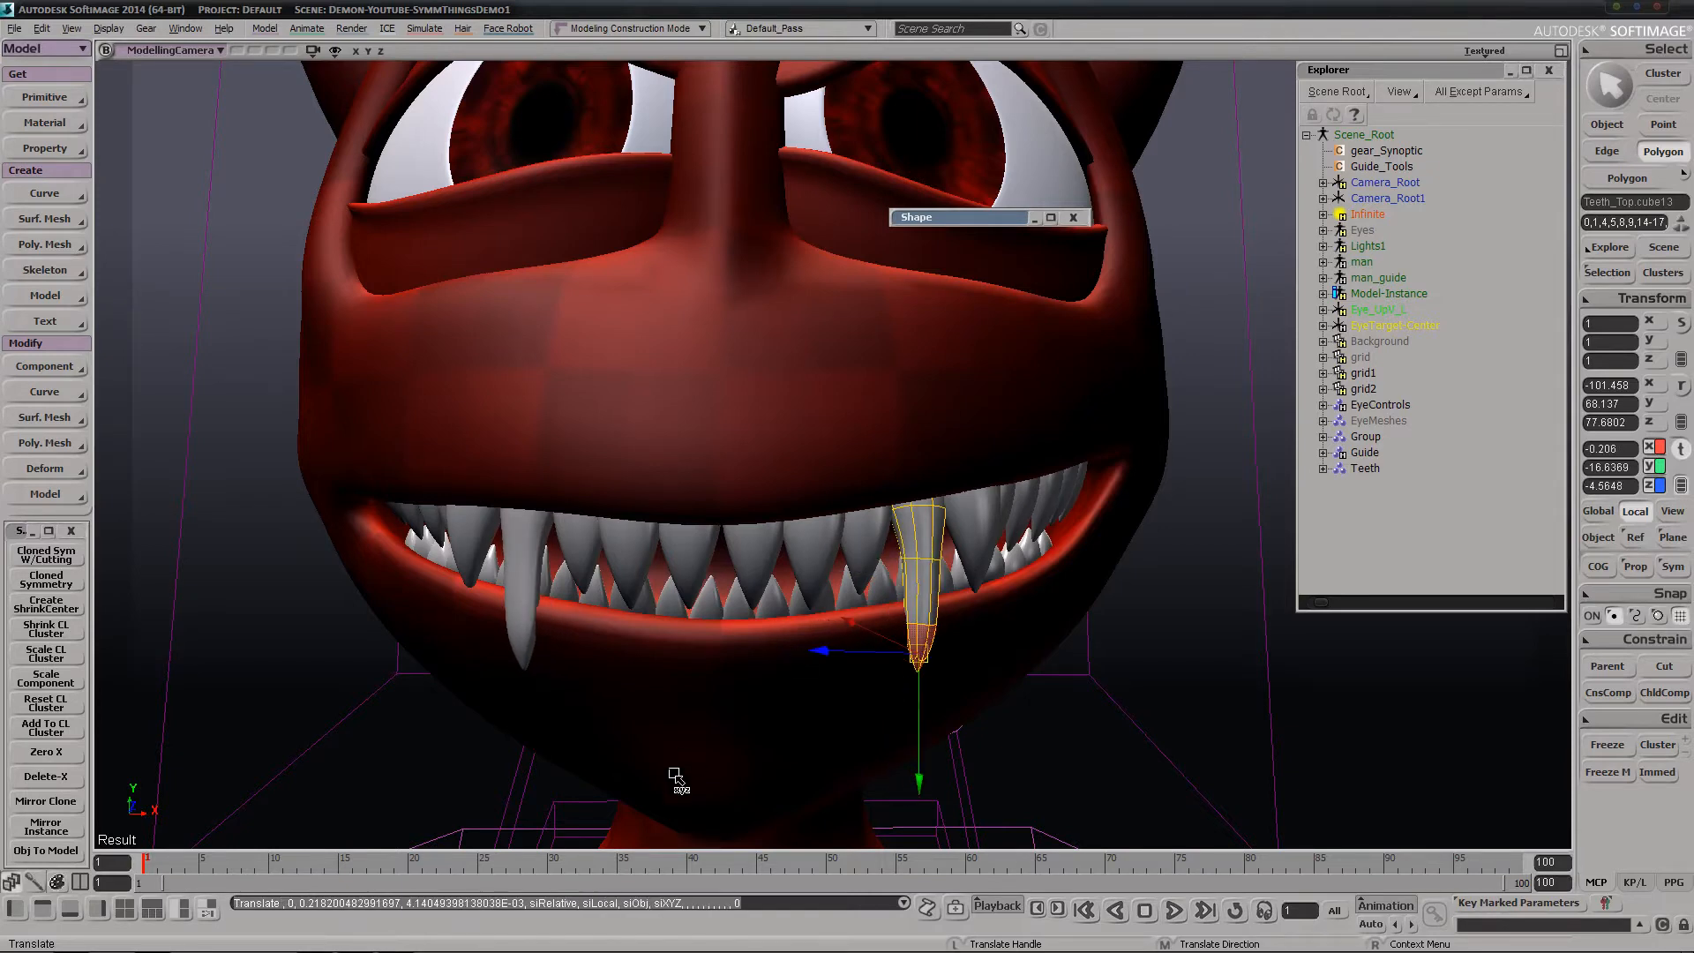
pyautogui.moveTo(676, 777); pyautogui.dragTo(871, 735, button='middle')
pyautogui.hotkey('ctrl', 'z')
pyautogui.press('space')
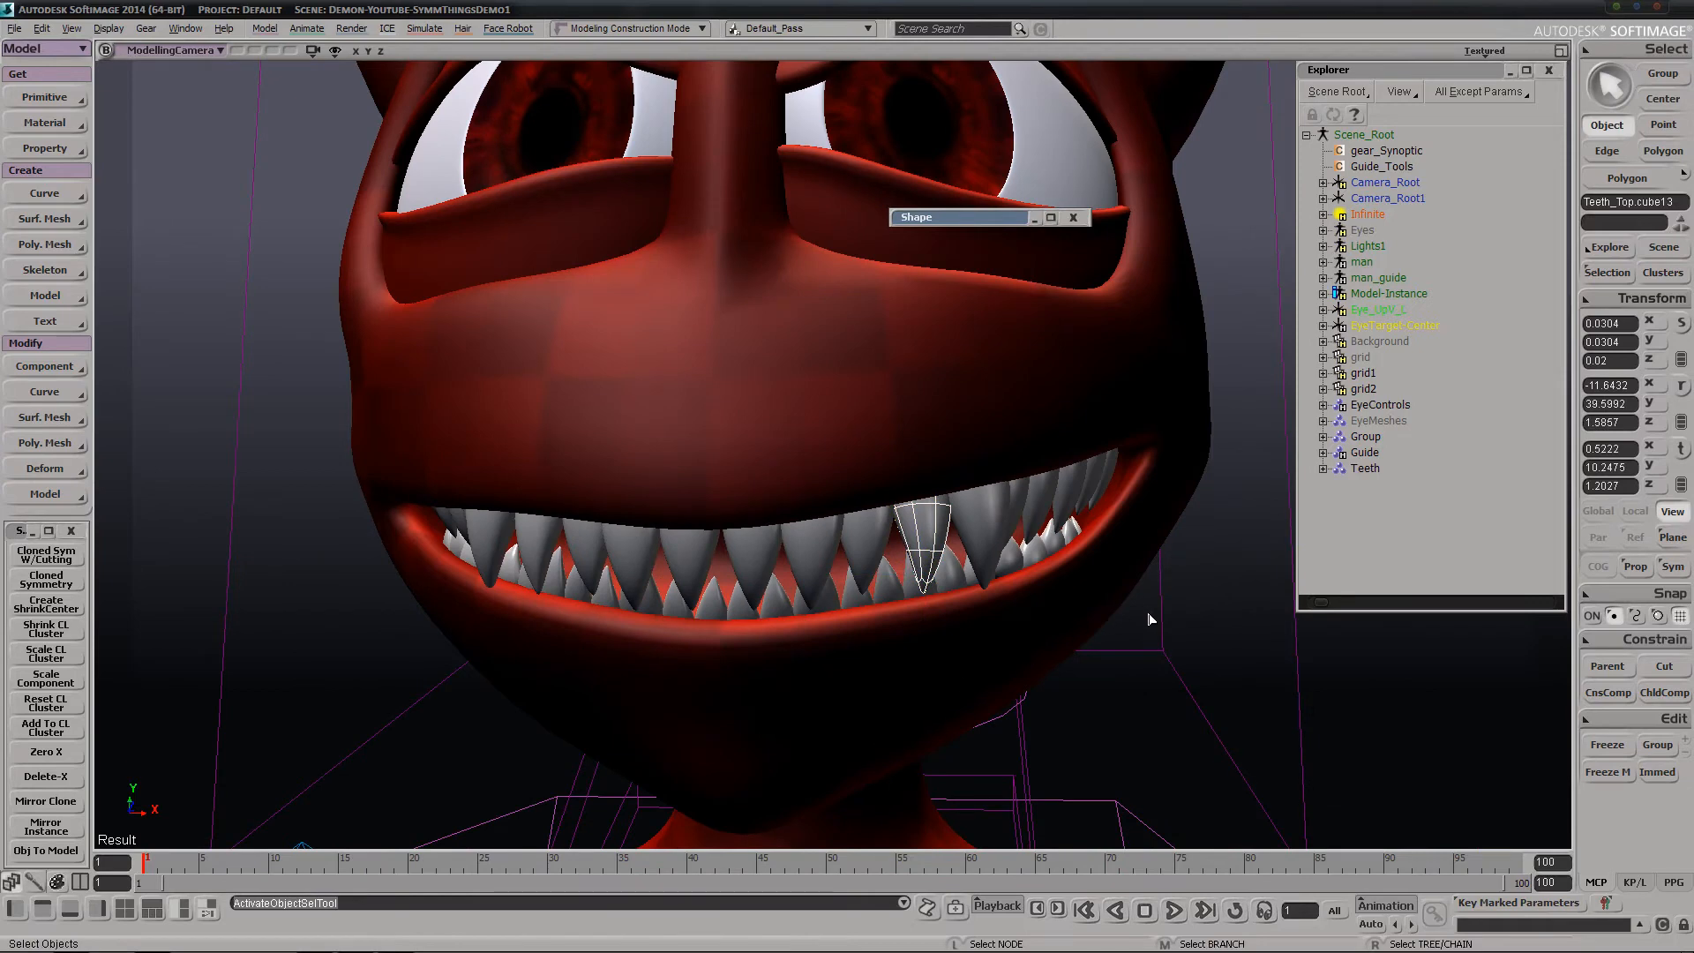
pyautogui.click(1204, 646)
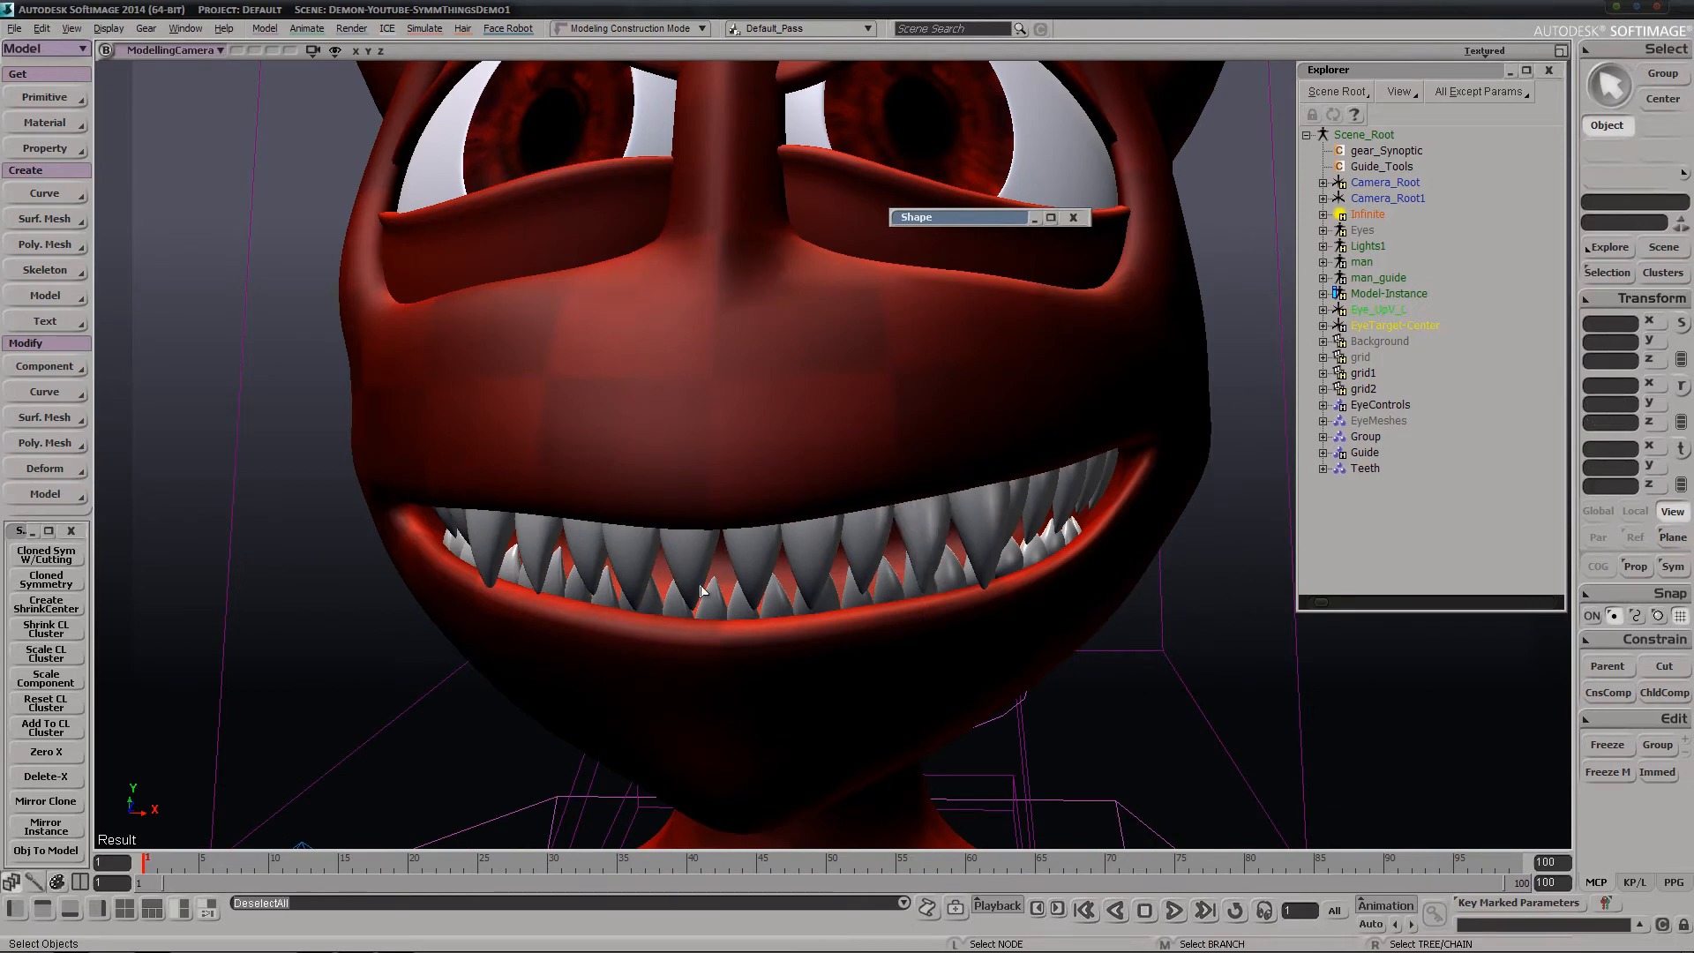
# Try rotating the mirrored clone of a front upper tooth, and undo the rotation
pyautogui.click(634, 570)
pyautogui.press('c')
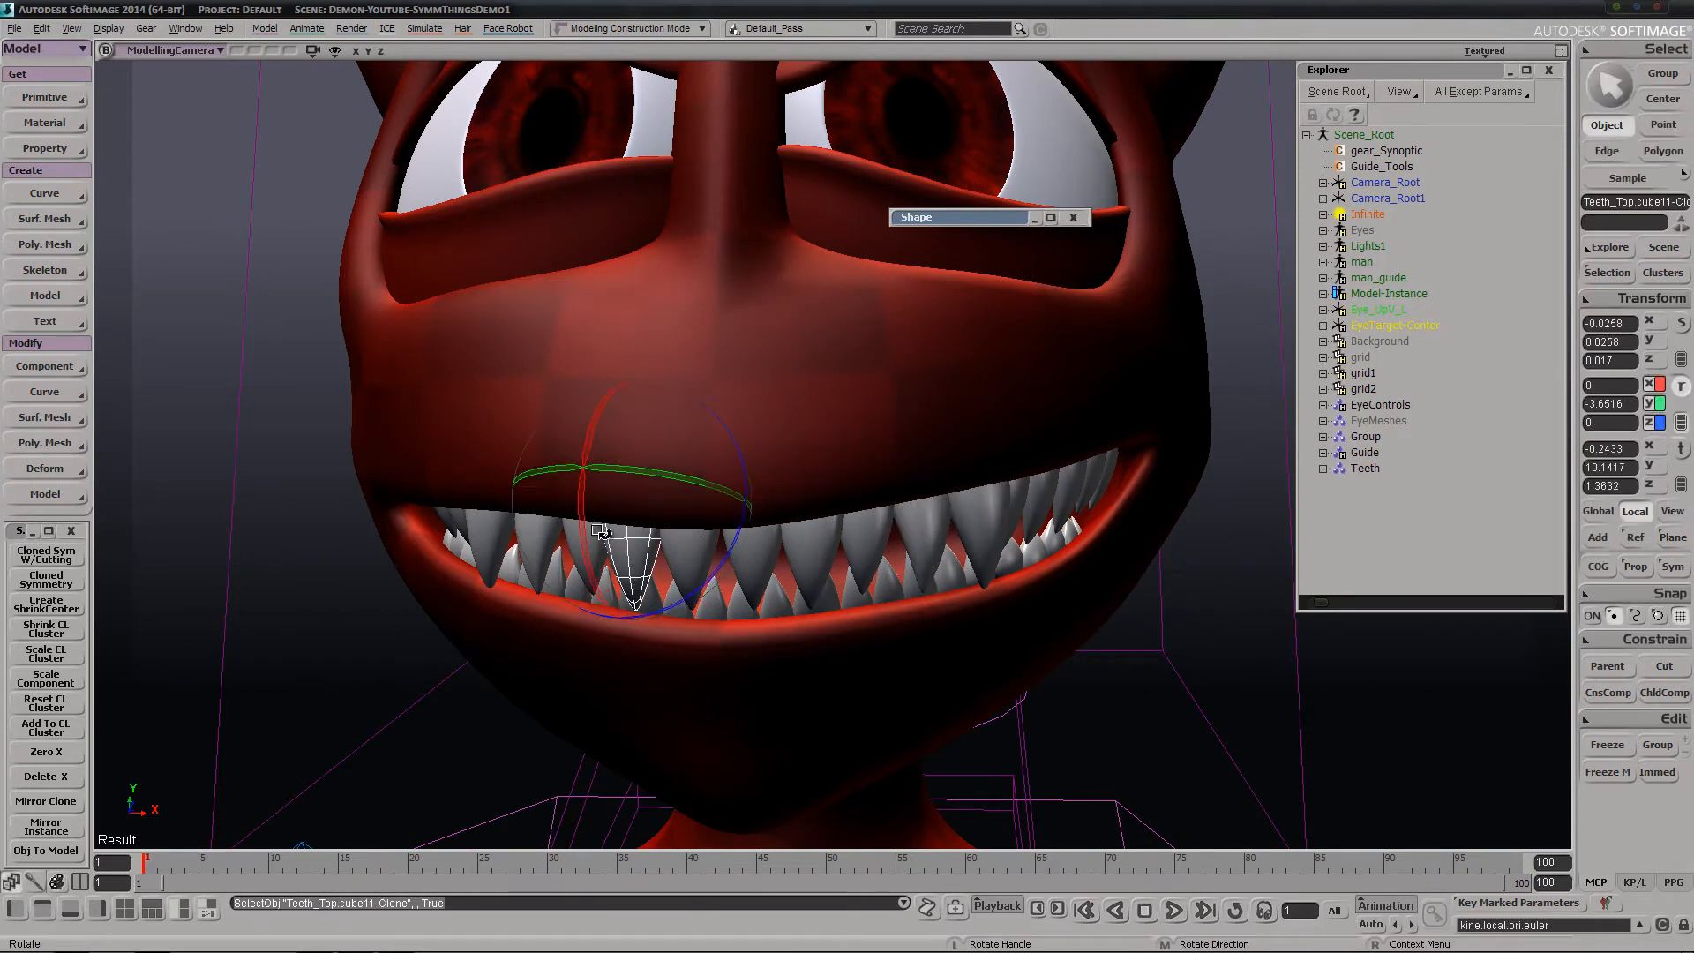
pyautogui.moveTo(573, 639); pyautogui.dragTo(569, 565)
pyautogui.hotkey('ctrl', 'z')
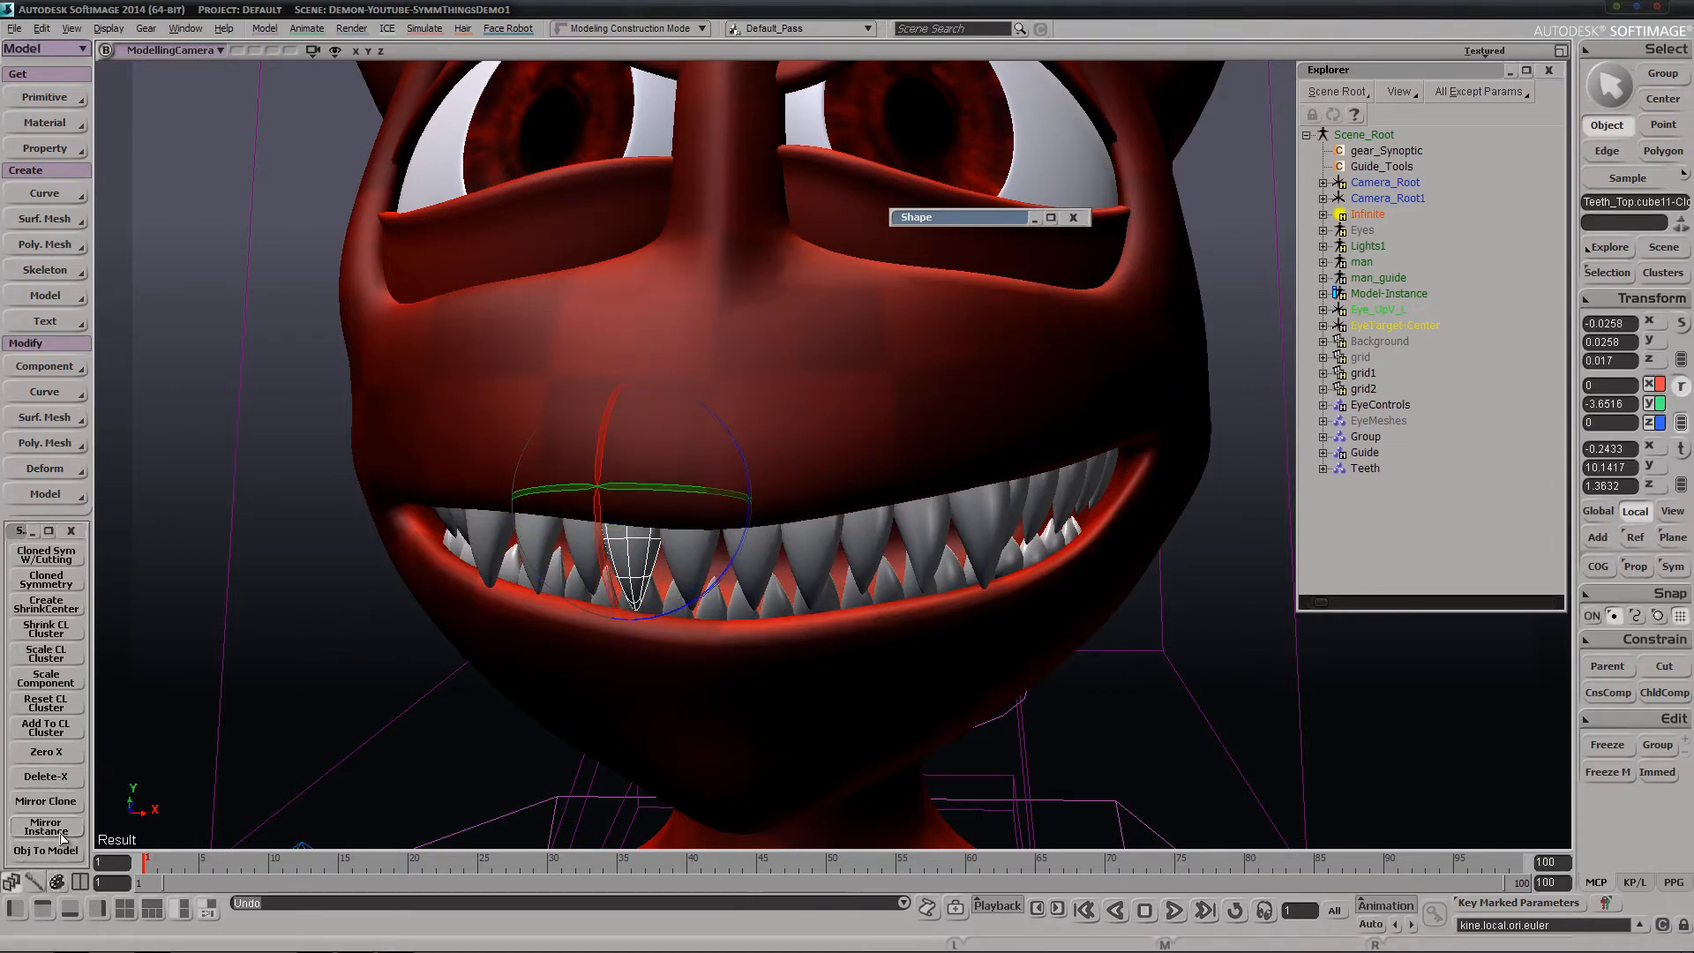
pyautogui.press('space')
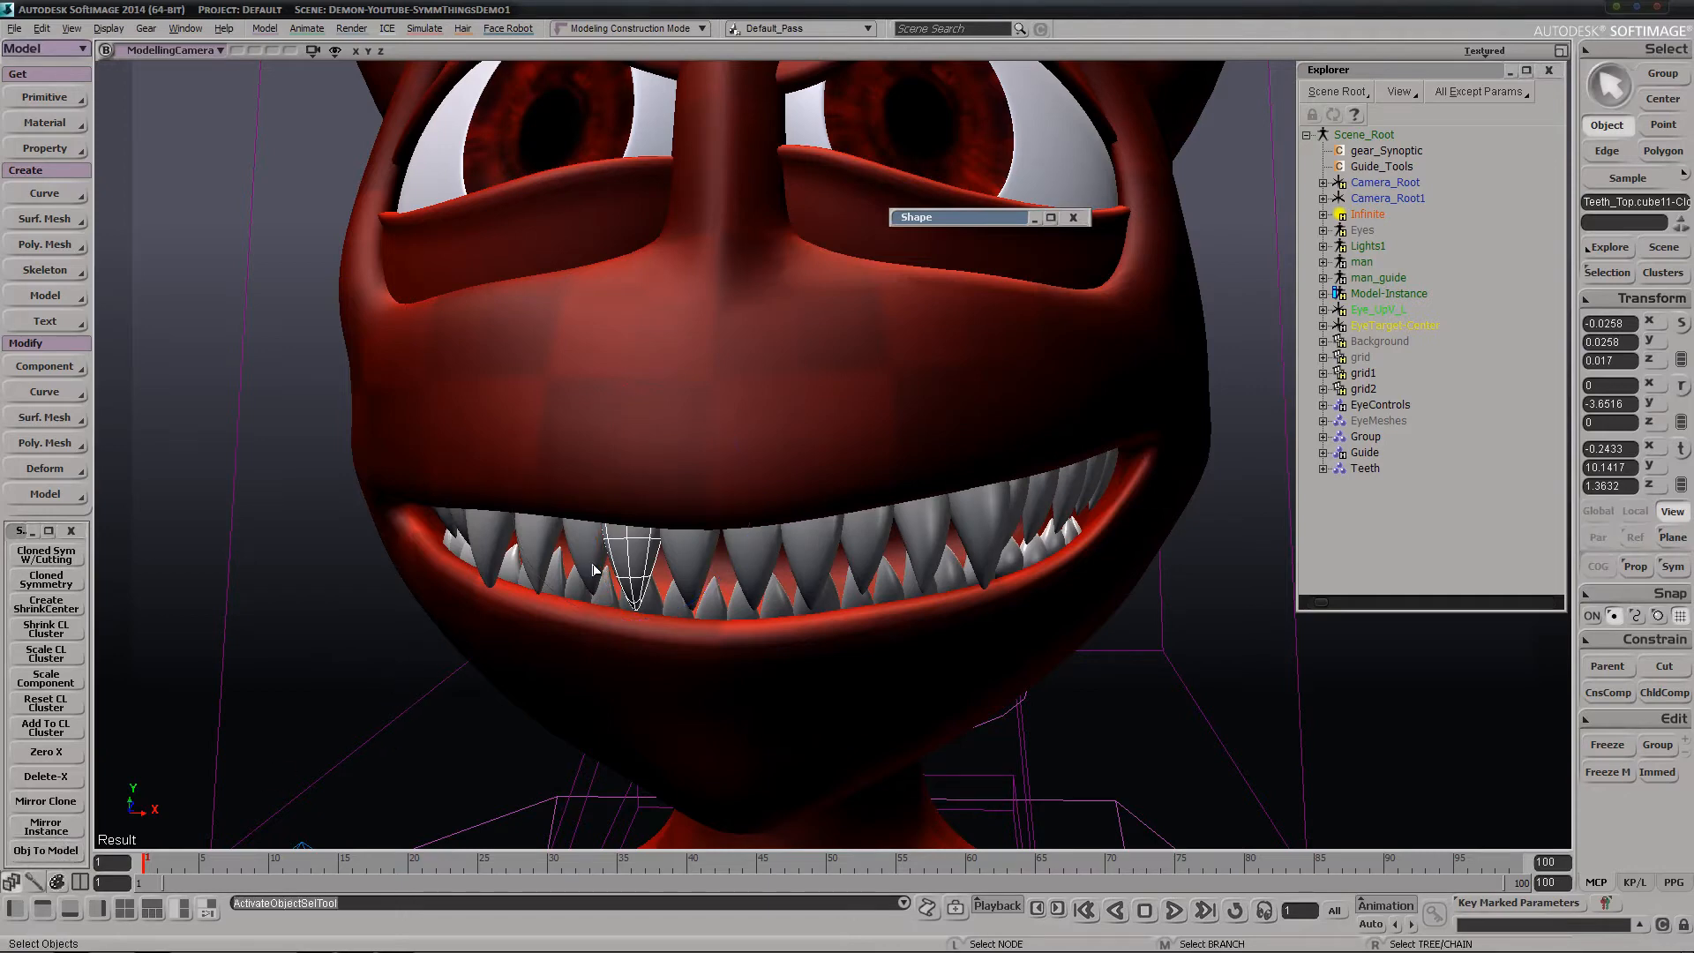
# Locate the selected front tooth clone in the Explorer and look through the list of clones
pyautogui.press('s')
pyautogui.moveTo(555, 644); pyautogui.dragTo(699, 571, button='right')
pyautogui.moveTo(699, 571); pyautogui.dragTo(741, 565, button='middle')
pyautogui.press('f')
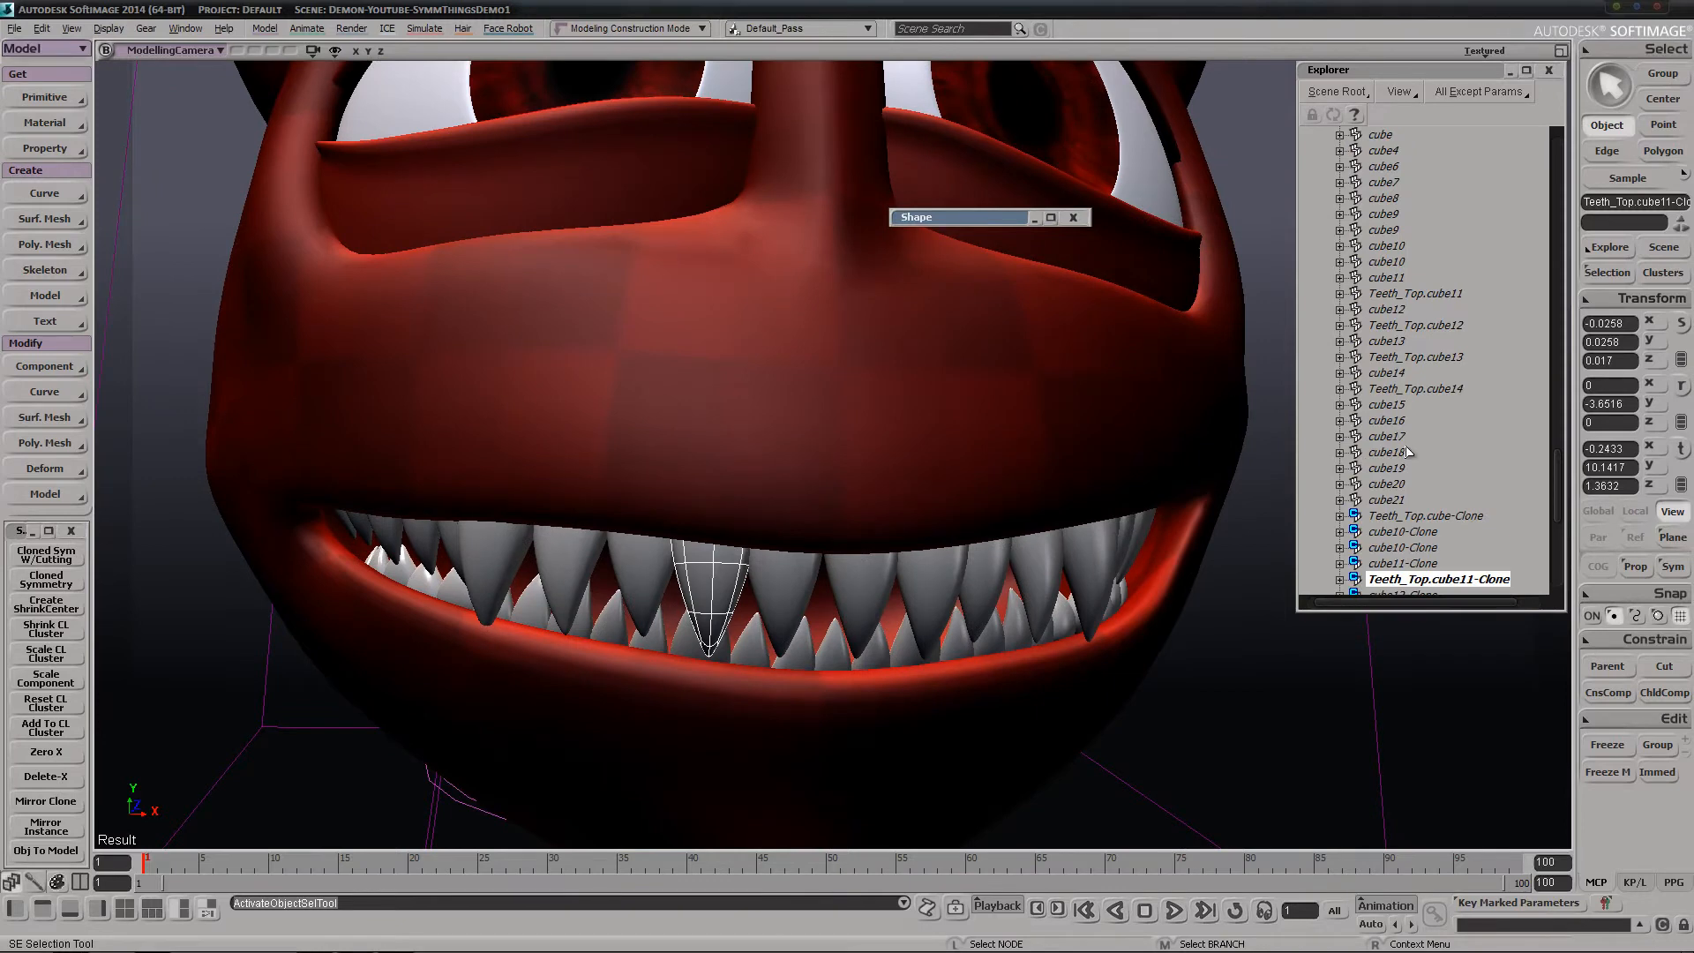
pyautogui.scroll(-6, 1409, 451)
pyautogui.press('s')
pyautogui.moveTo(937, 595); pyautogui.dragTo(868, 574, button='right')
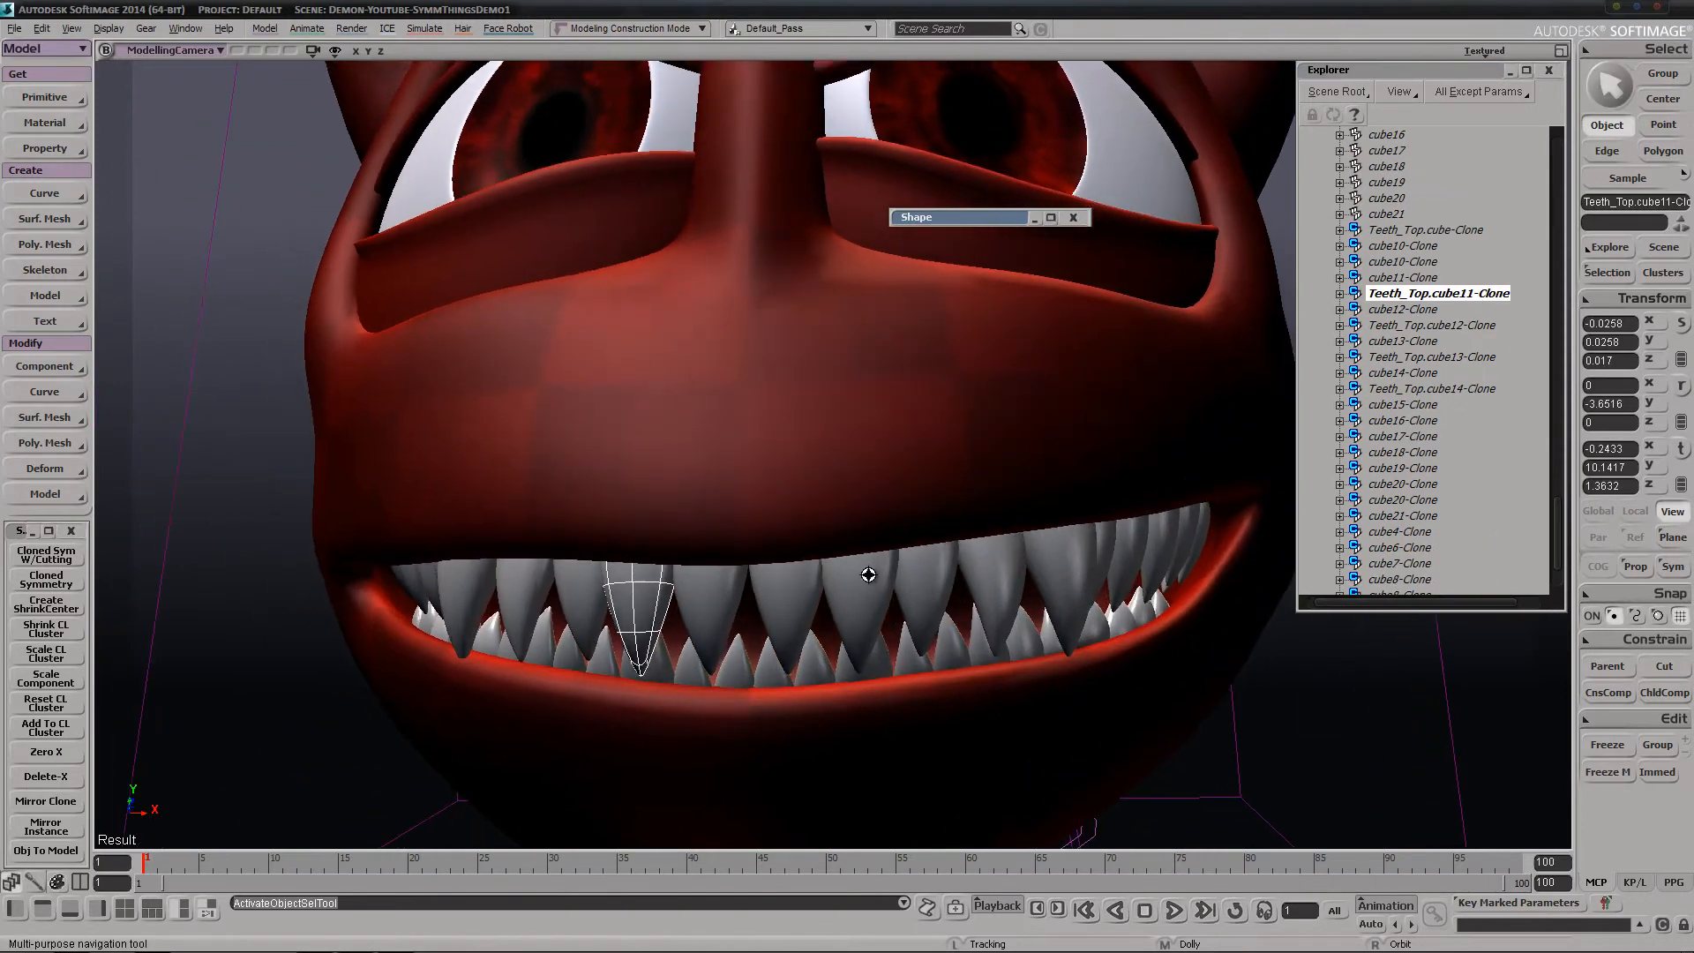
# Select the front upper teeth with their clones, exclude the demon's body mesh, and duplicate the selection with Mirror Clone
pyautogui.click(792, 604)
pyautogui.press('s')
pyautogui.moveTo(749, 611); pyautogui.dragTo(639, 669, button='right')
pyautogui.moveTo(782, 610); pyautogui.dragTo(916, 559)
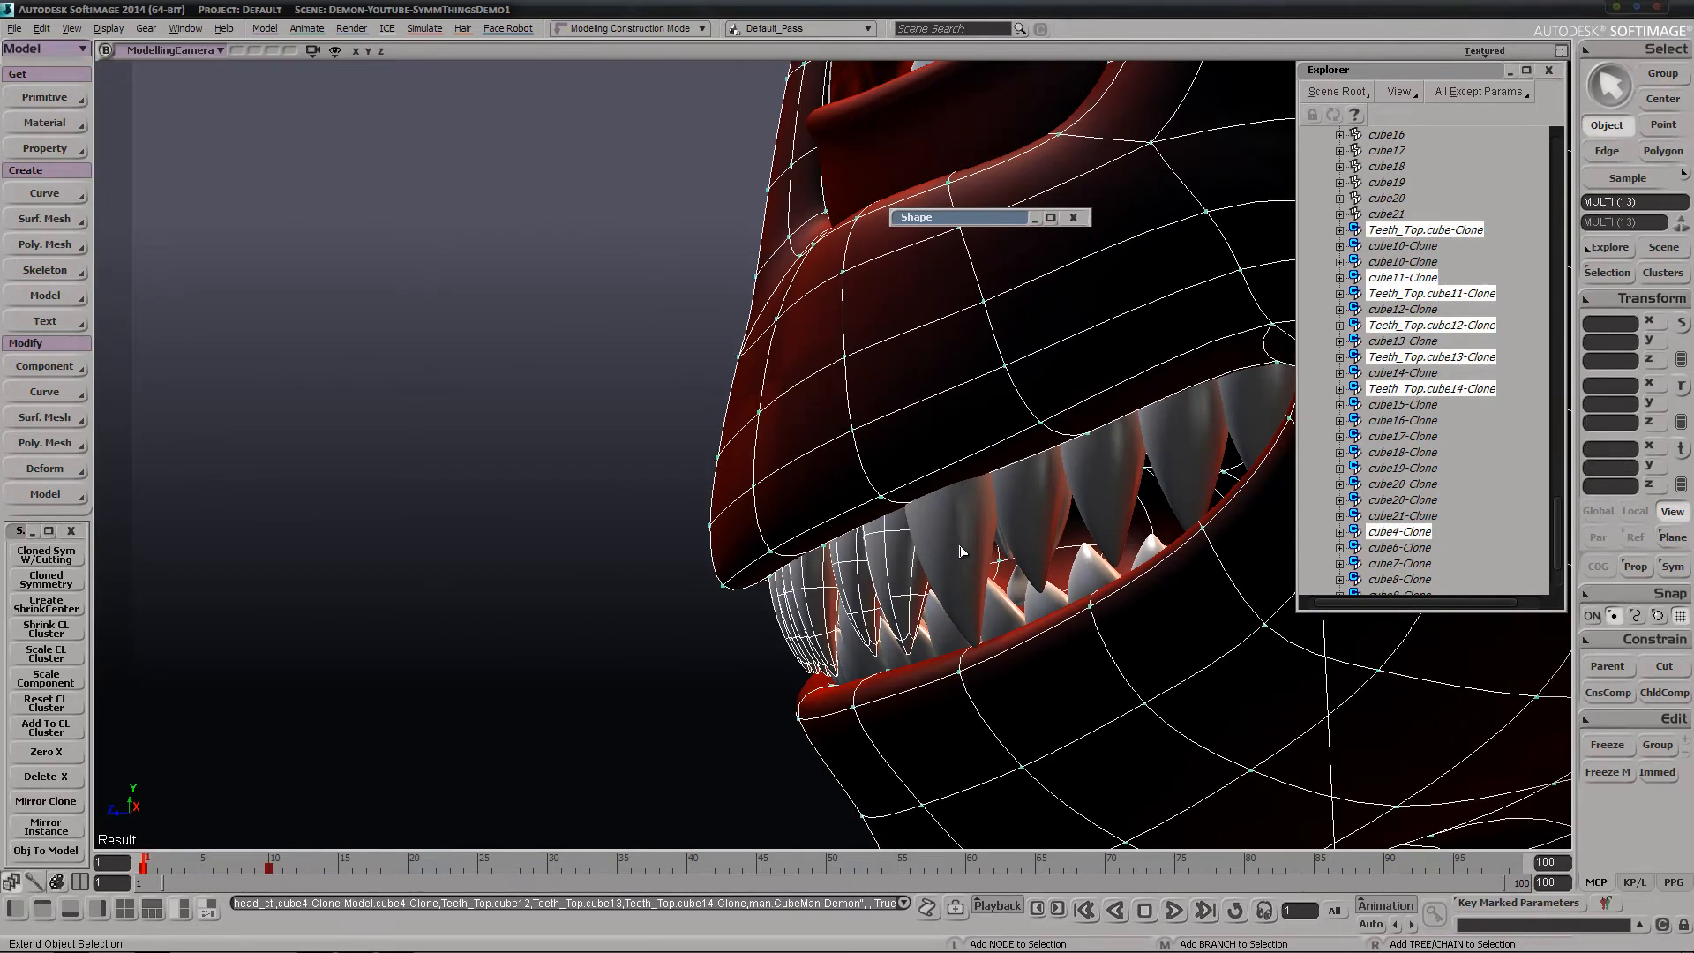
pyautogui.keyDown('ctrl'); pyautogui.keyDown('shift'); pyautogui.click(903, 436); pyautogui.keyUp('shift'); pyautogui.keyUp('ctrl')
pyautogui.press('s')
pyautogui.moveTo(838, 611); pyautogui.dragTo(1045, 613, button='right')
pyautogui.moveTo(778, 665); pyautogui.dragTo(762, 448, button='middle')
pyautogui.moveTo(762, 448); pyautogui.dragTo(654, 627, button='right')
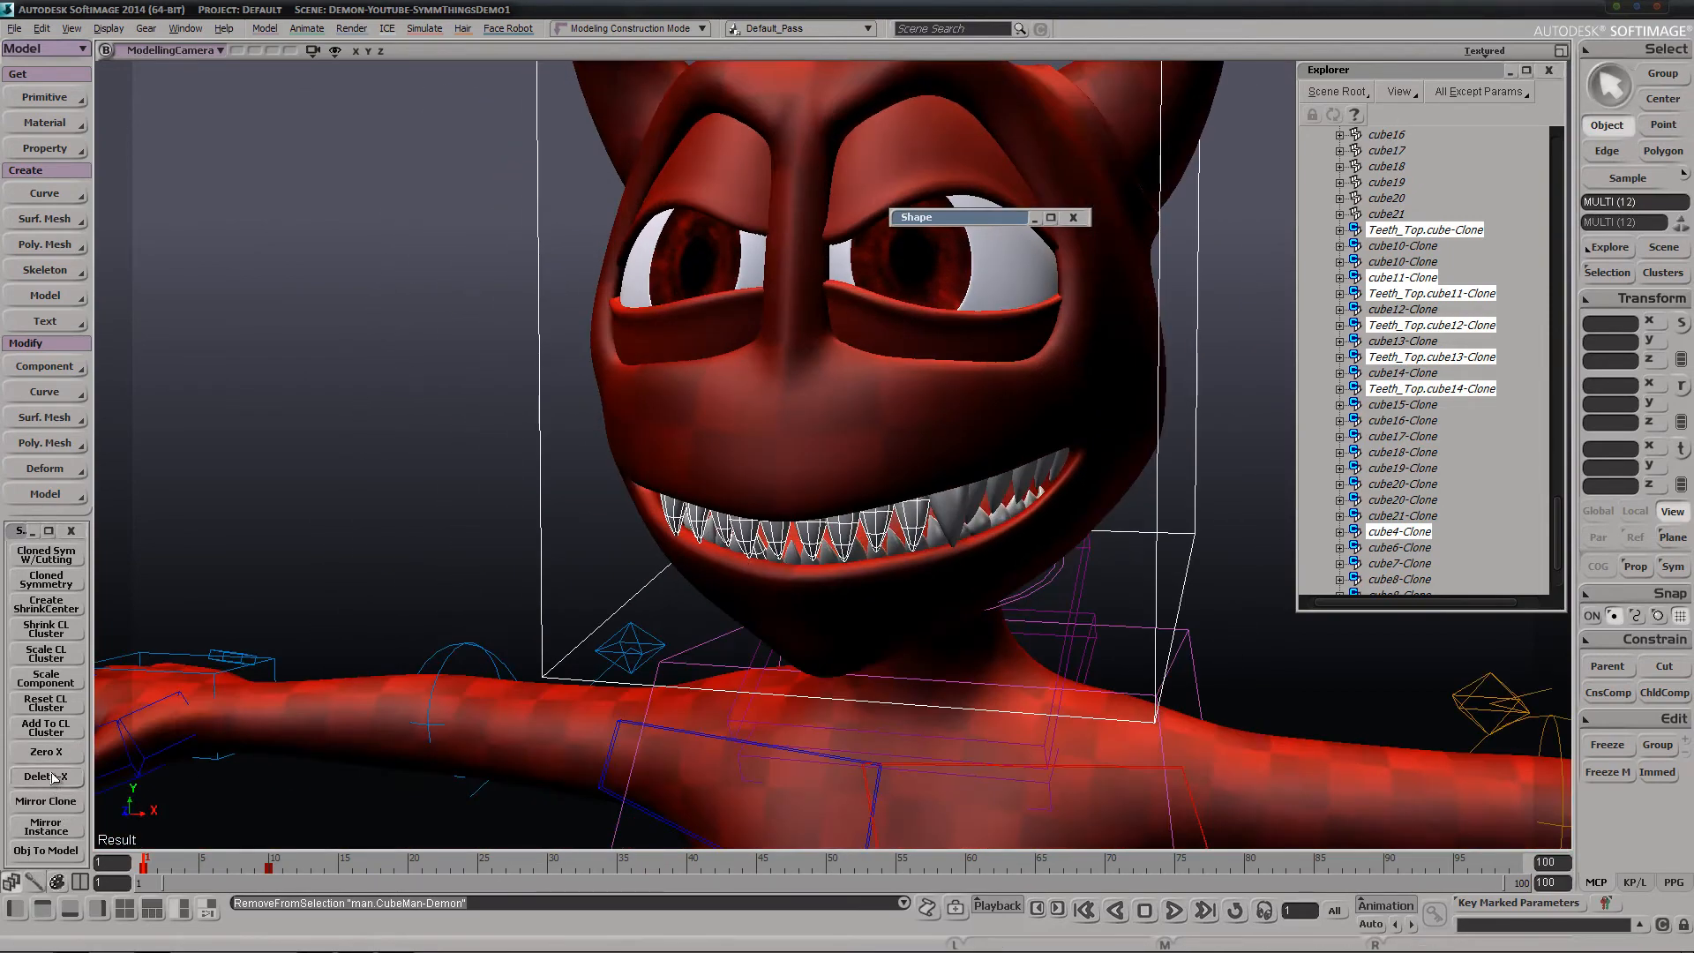
pyautogui.click(48, 808)
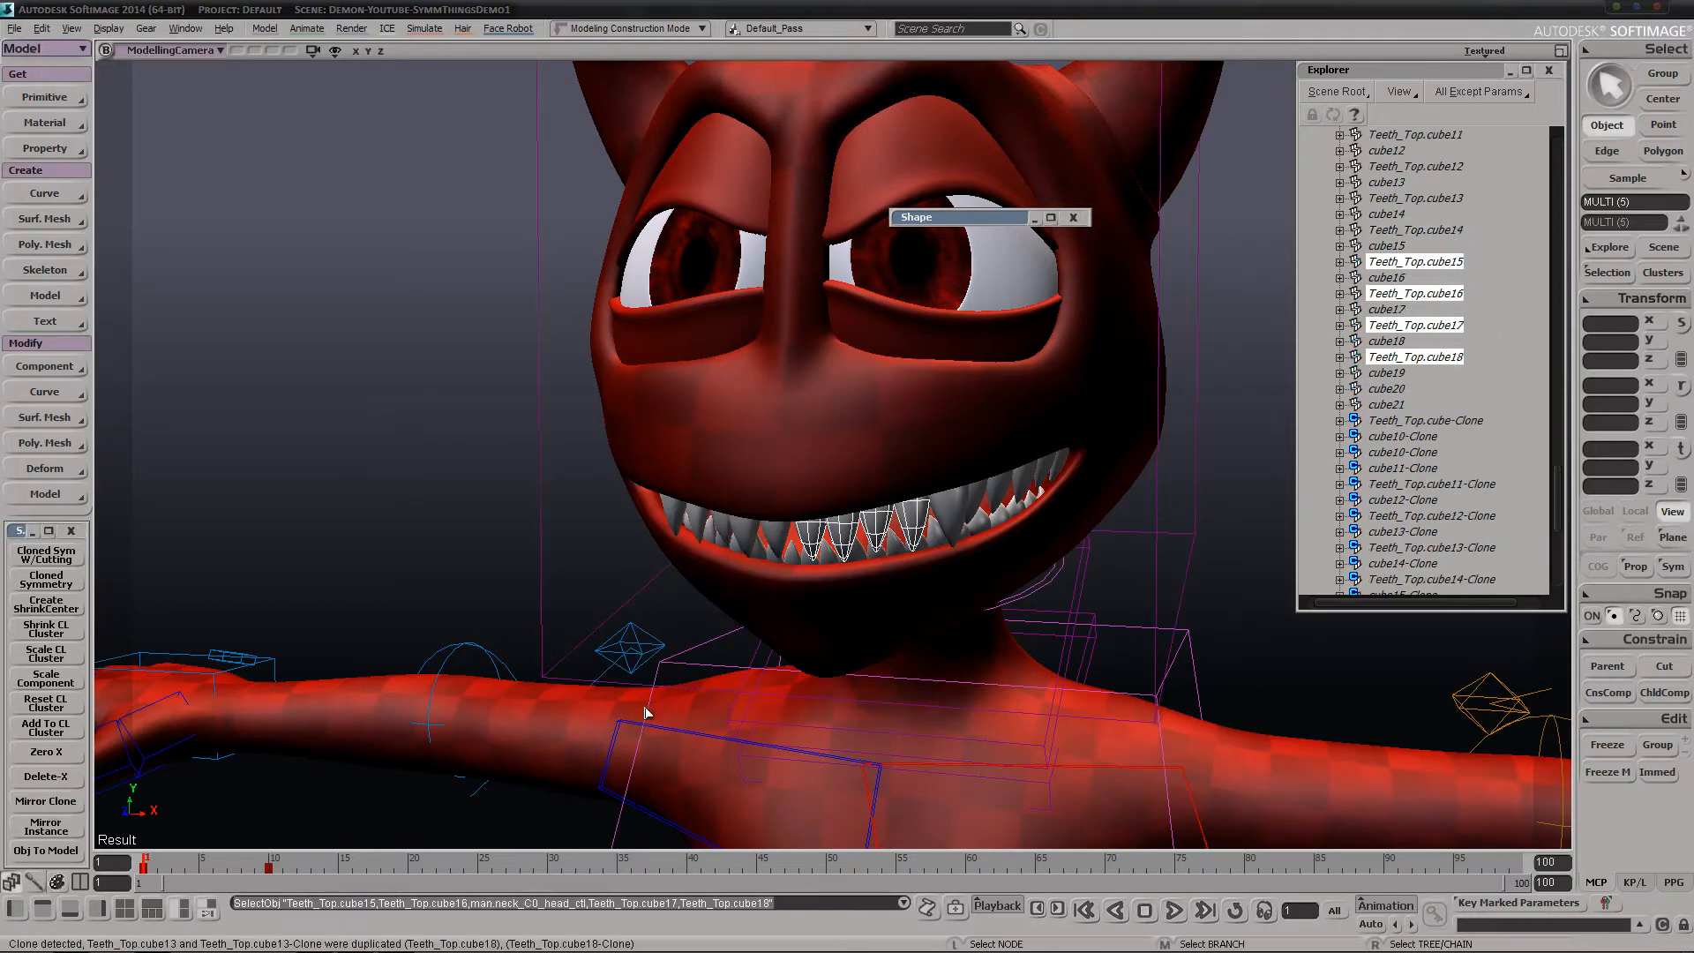
# Try moving the duplicated teeth, and undo both the move and the Mirror Clone duplication
pyautogui.press('s')
pyautogui.moveTo(746, 689); pyautogui.dragTo(845, 675, button='right')
pyautogui.press('v')
pyautogui.moveTo(892, 665); pyautogui.dragTo(1066, 705)
pyautogui.hotkey('ctrl', 'z')
pyautogui.hotkey('ctrl', 'z')
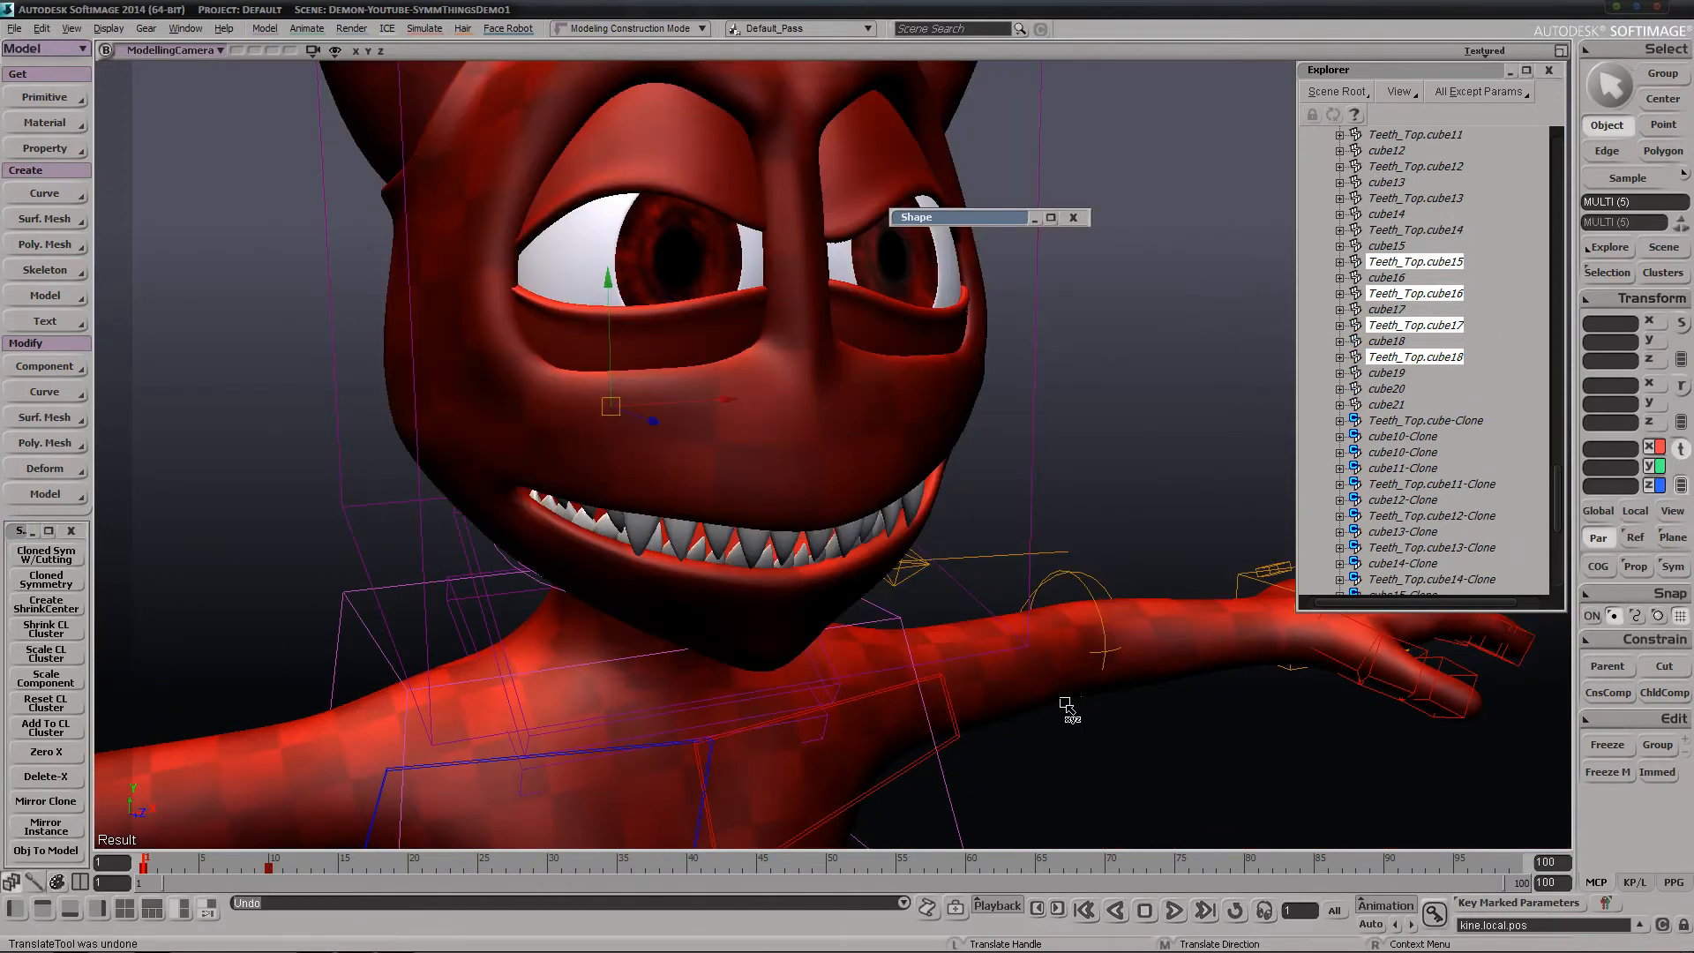
pyautogui.hotkey('ctrl', 'z')
pyautogui.press('space')
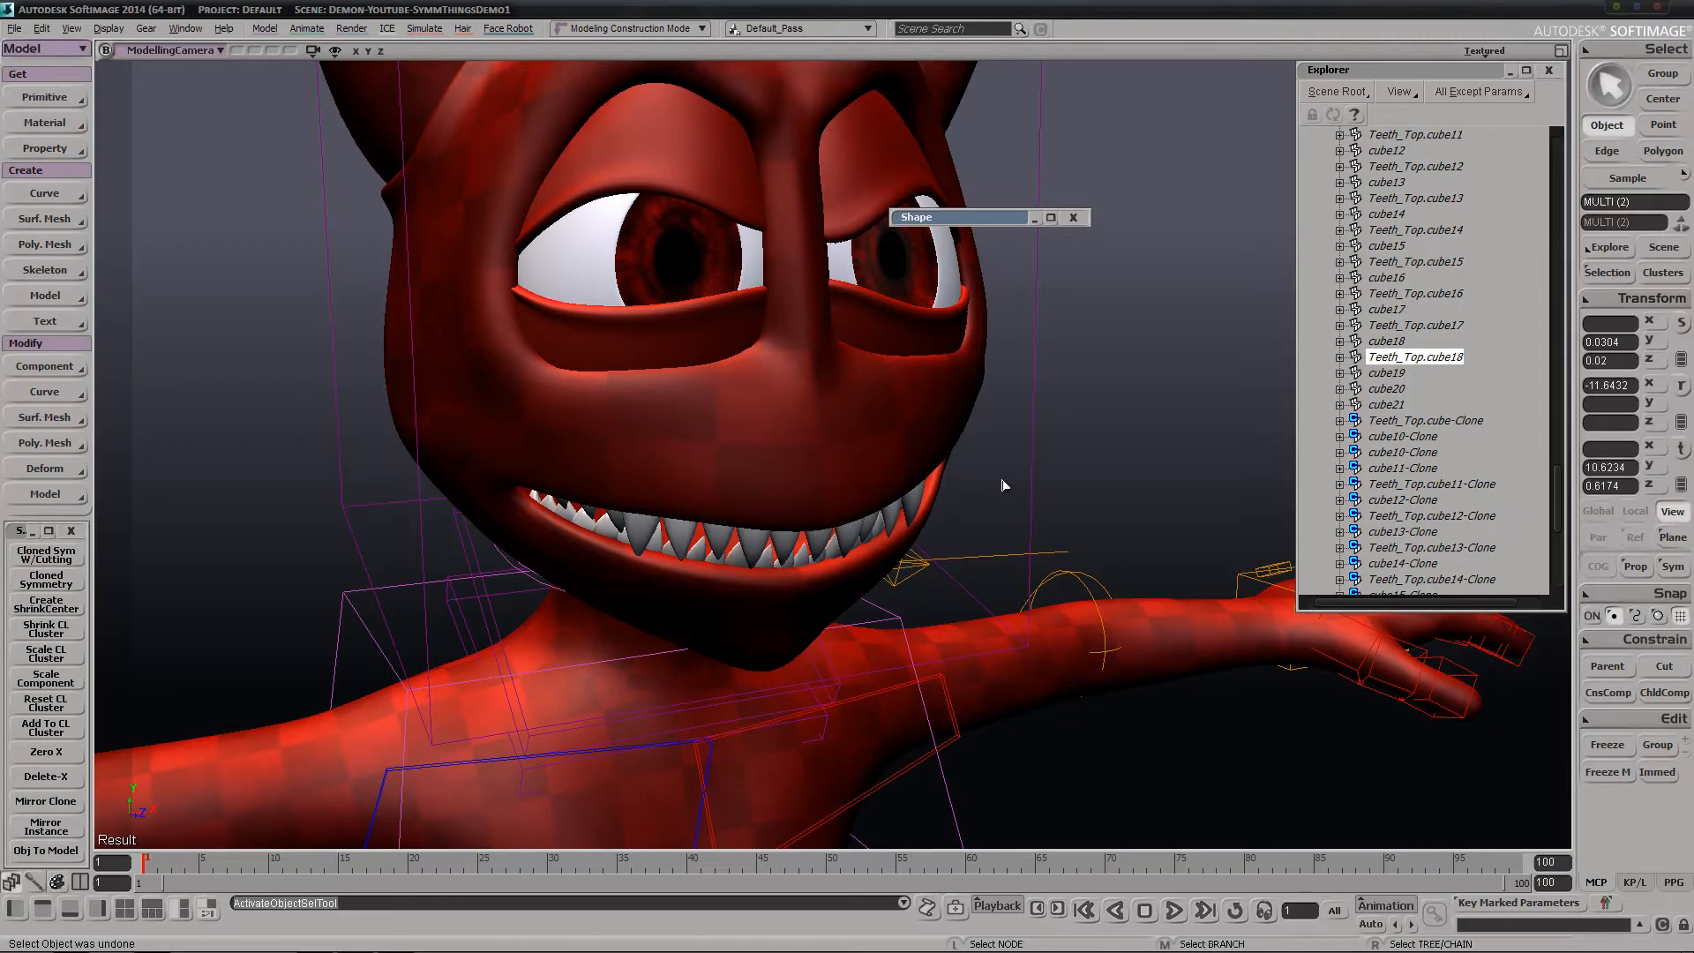
pyautogui.hotkey('ctrl', 'z')
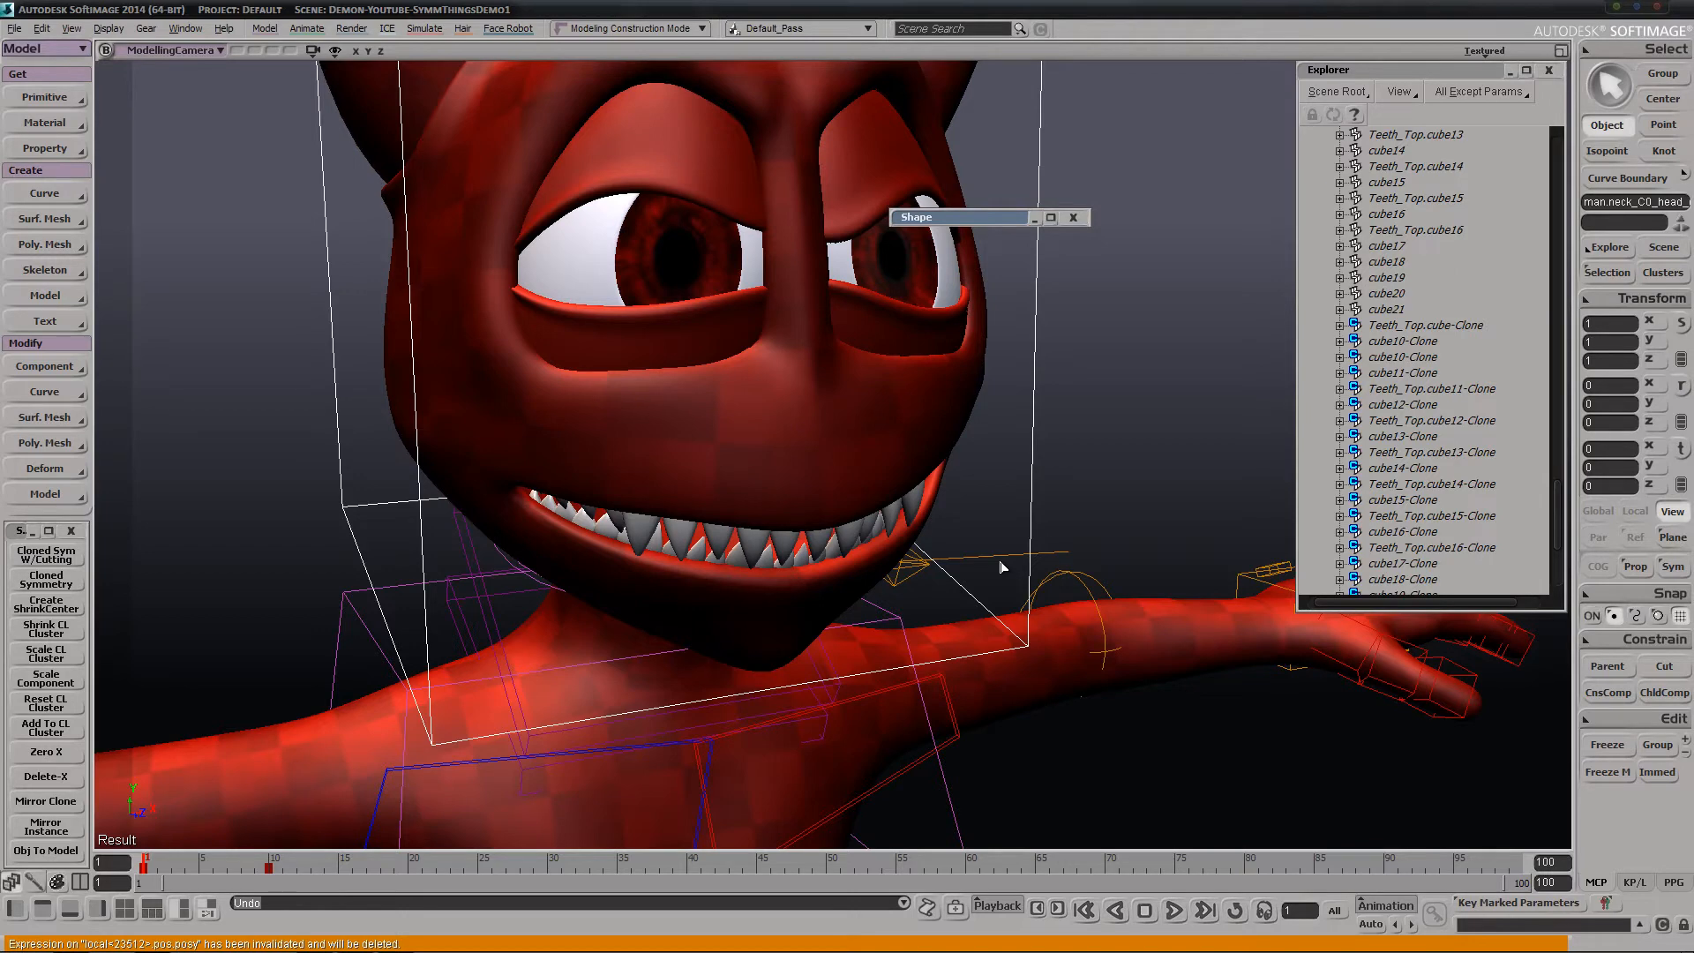
# Collapse the Teeth group in the Explorer
pyautogui.moveTo(1063, 519); pyautogui.dragTo(1104, 586)
pyautogui.press('s')
pyautogui.moveTo(1104, 587); pyautogui.dragTo(1037, 568, button='right')
pyautogui.moveTo(1056, 540); pyautogui.dragTo(884, 574, button='middle')
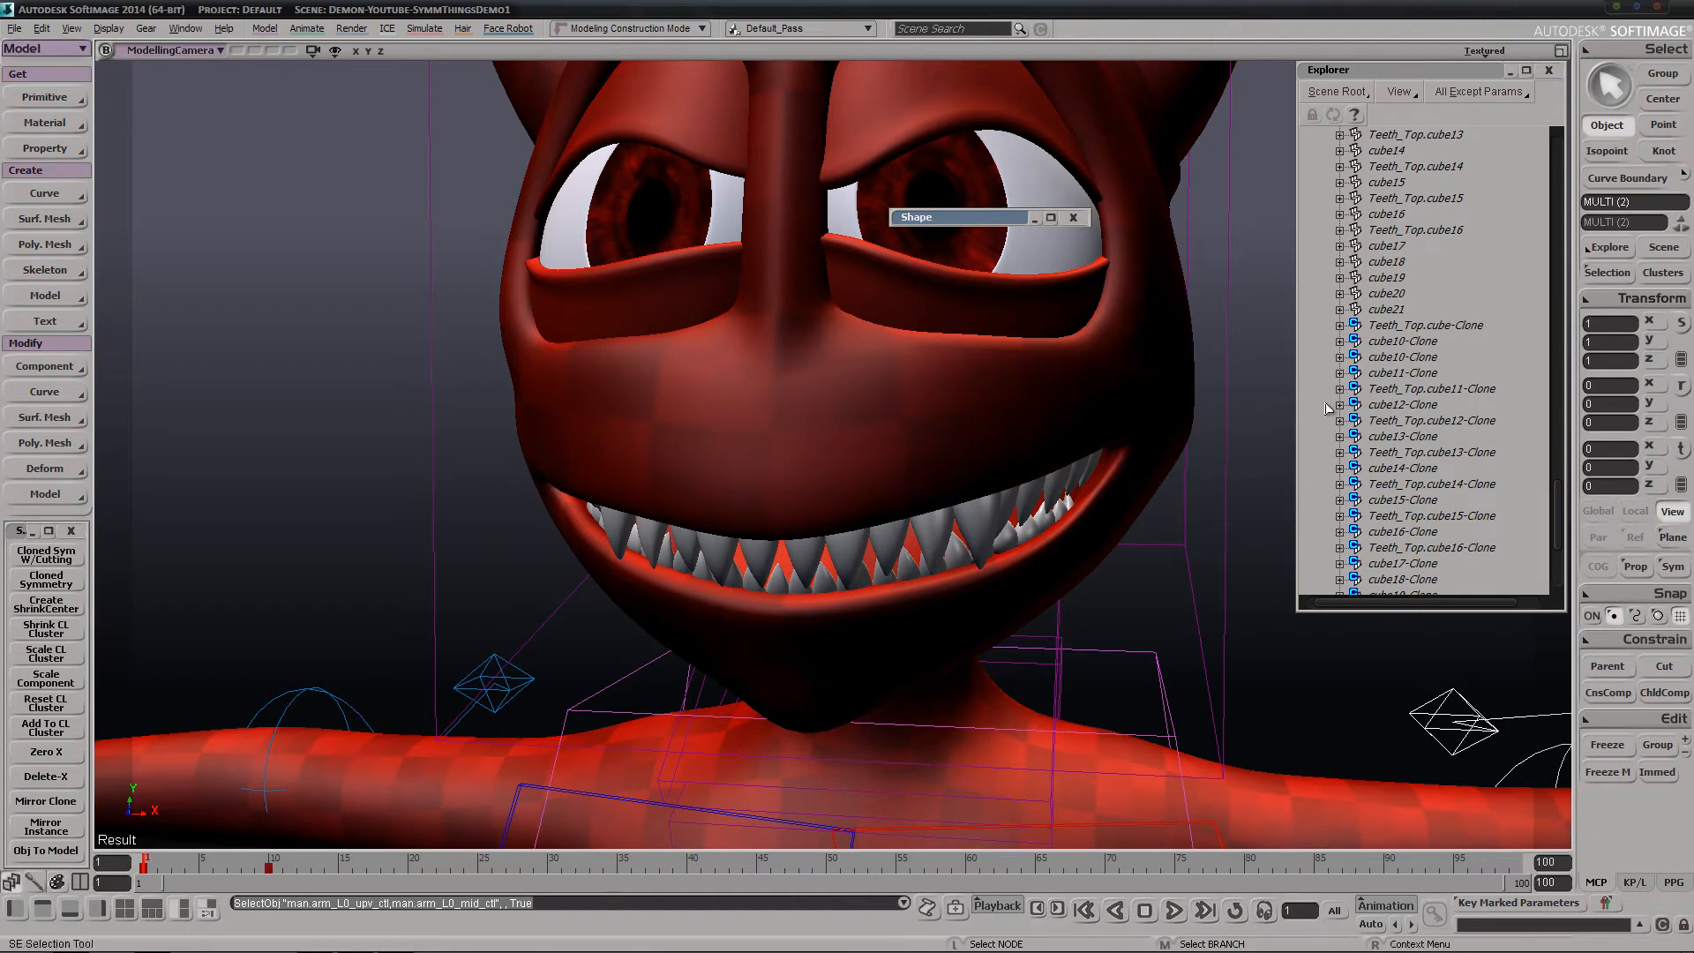
pyautogui.scroll(10, 1333, 424)
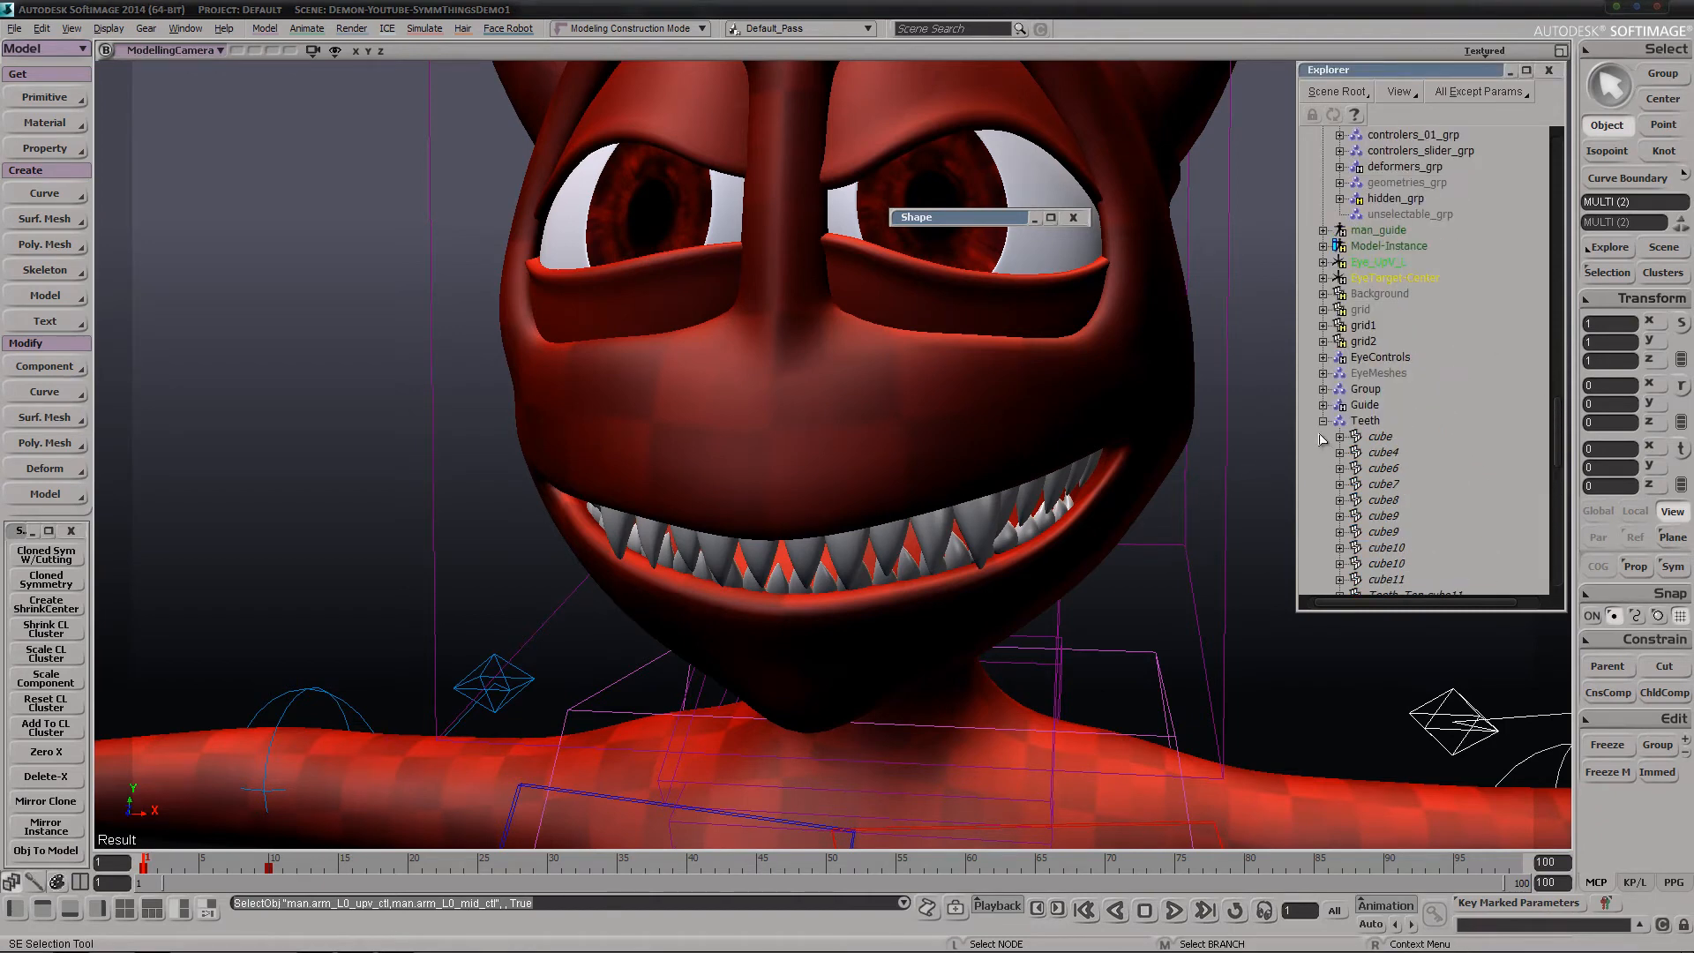
pyautogui.click(1323, 421)
pyautogui.press('s')
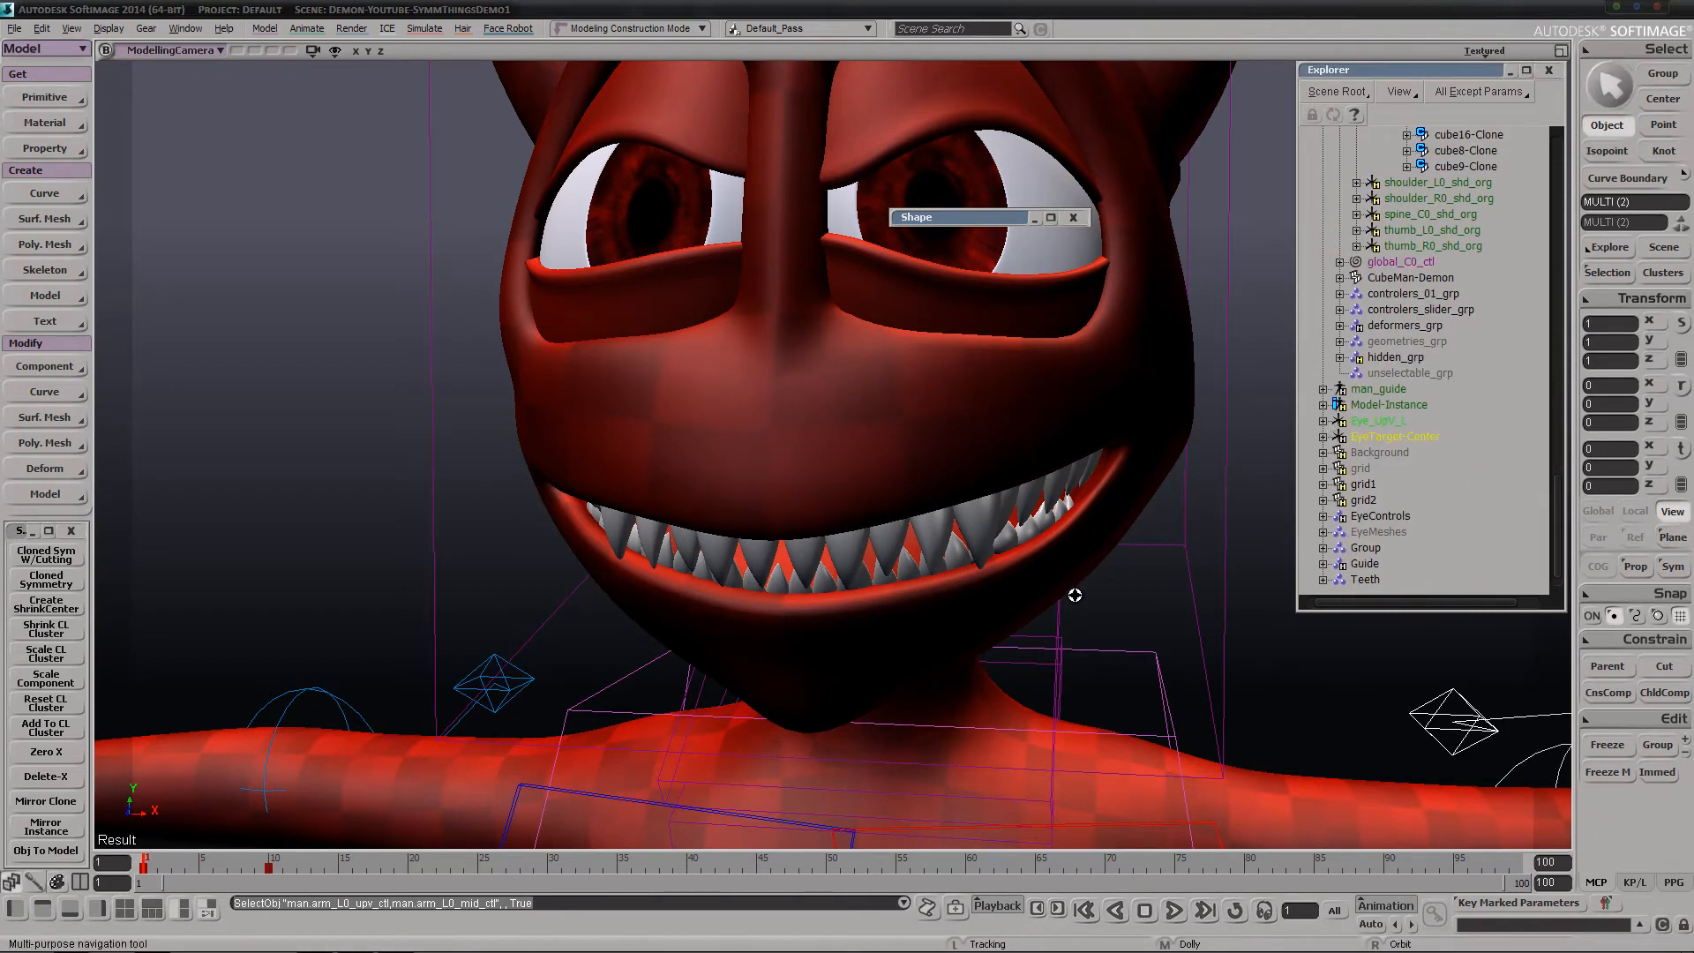
# Select the first upper tooth beside the centre line, try moving it away from the gum, and undo the move
pyautogui.moveTo(1074, 593); pyautogui.dragTo(1059, 575, button='right')
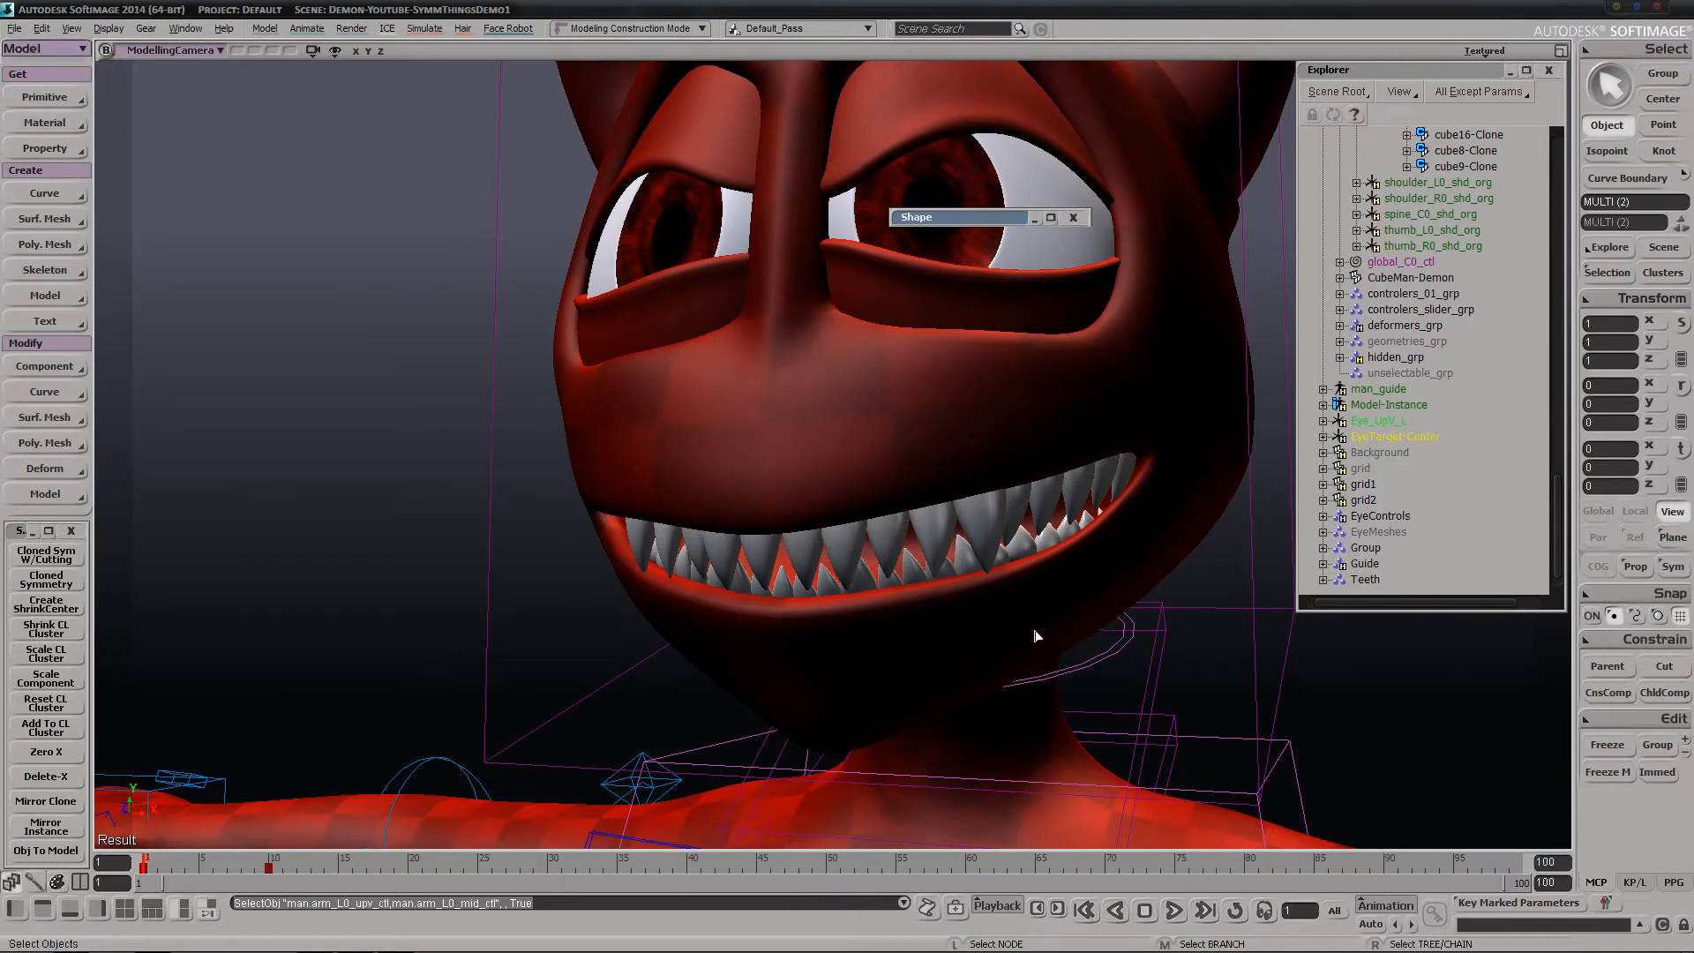
pyautogui.moveTo(1037, 636); pyautogui.dragTo(923, 632, button='right')
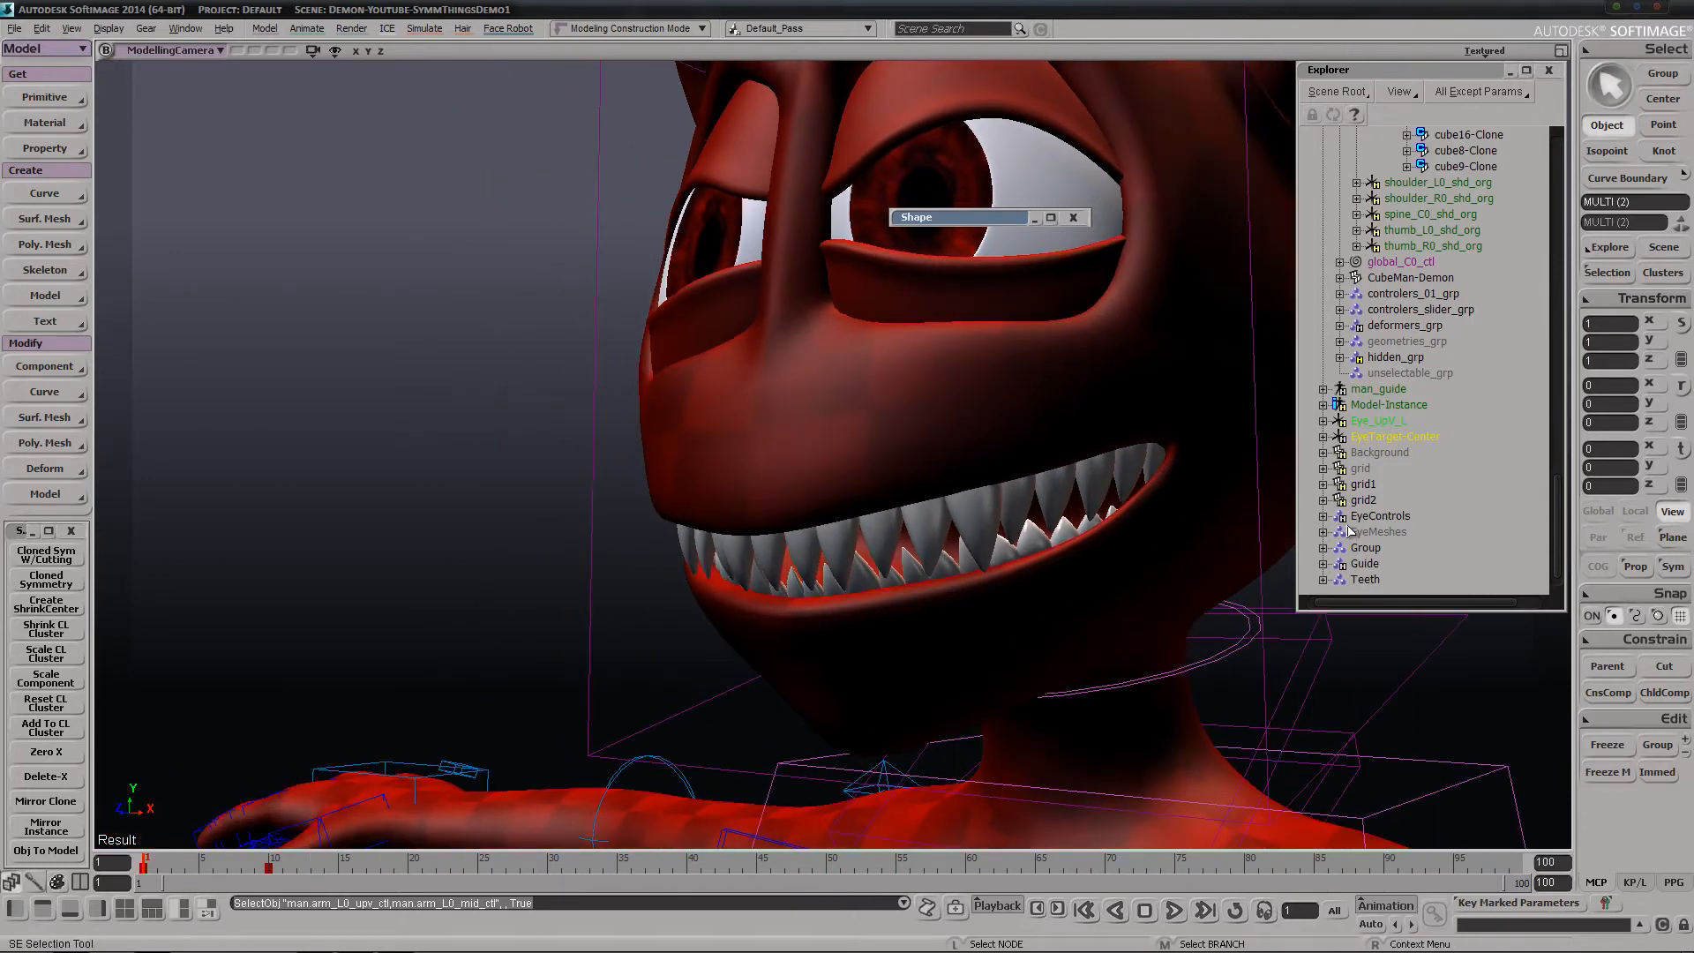
pyautogui.press('s')
pyautogui.moveTo(1004, 553); pyautogui.dragTo(843, 591, button='right')
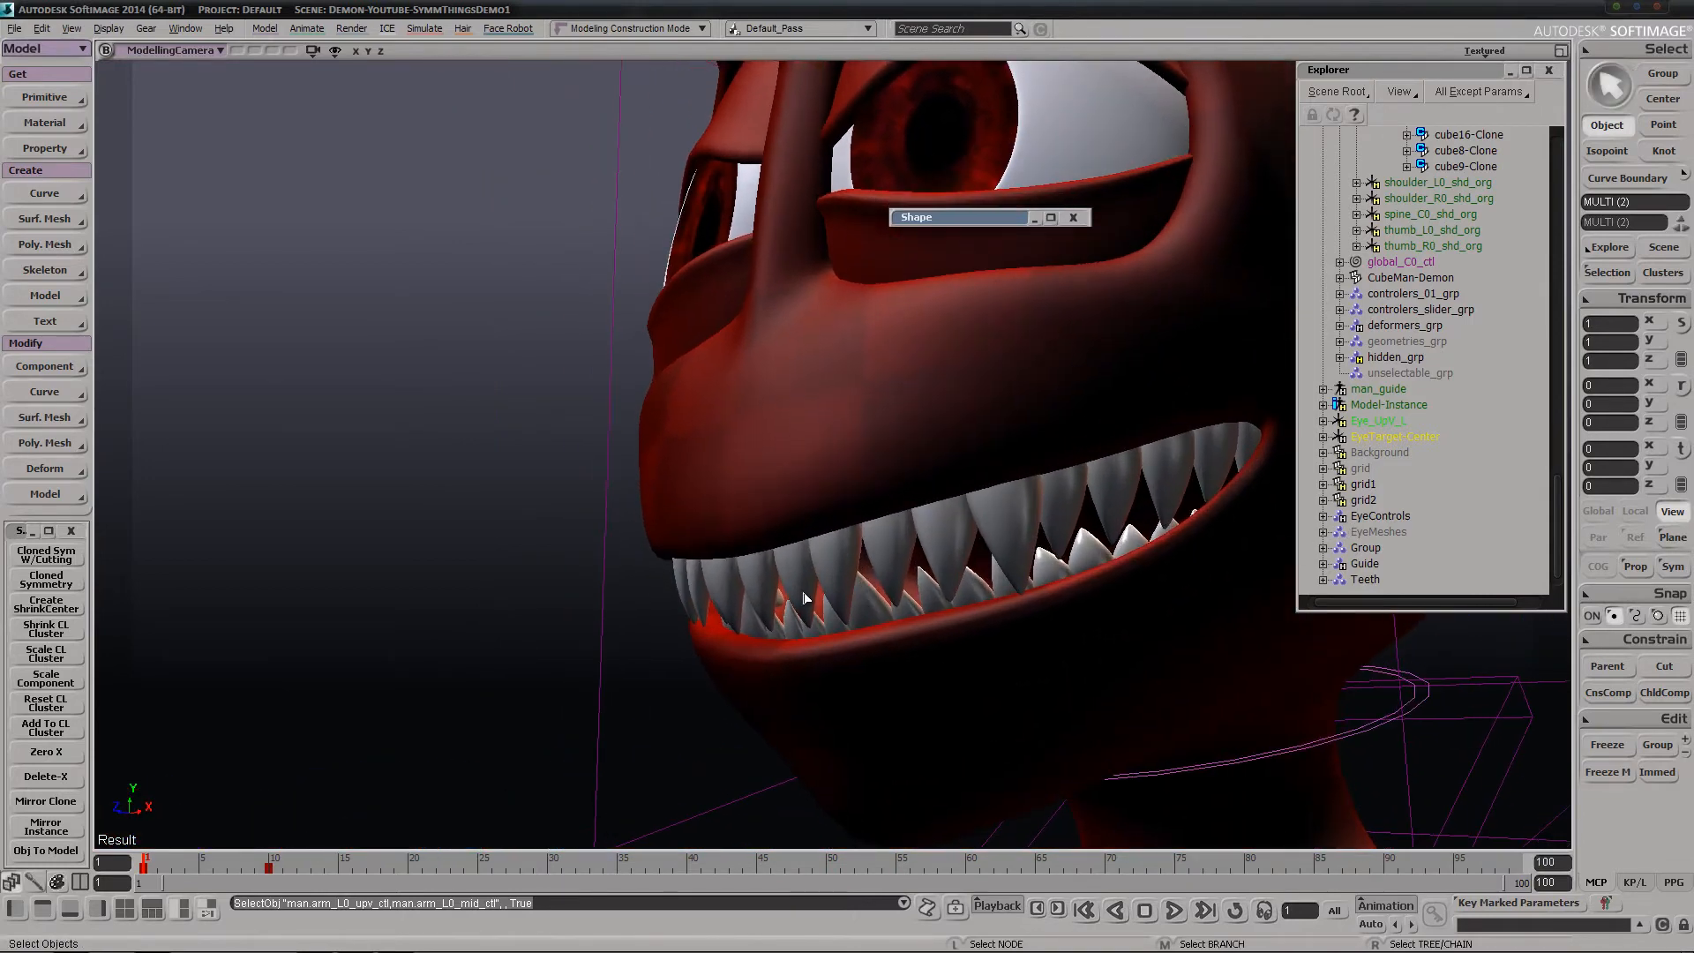
pyautogui.click(803, 596)
pyautogui.press('v')
pyautogui.moveTo(782, 615); pyautogui.dragTo(568, 738)
pyautogui.press('s')
pyautogui.moveTo(567, 737); pyautogui.dragTo(816, 625, button='right')
pyautogui.hotkey('ctrl', 'z')
pyautogui.press('space')
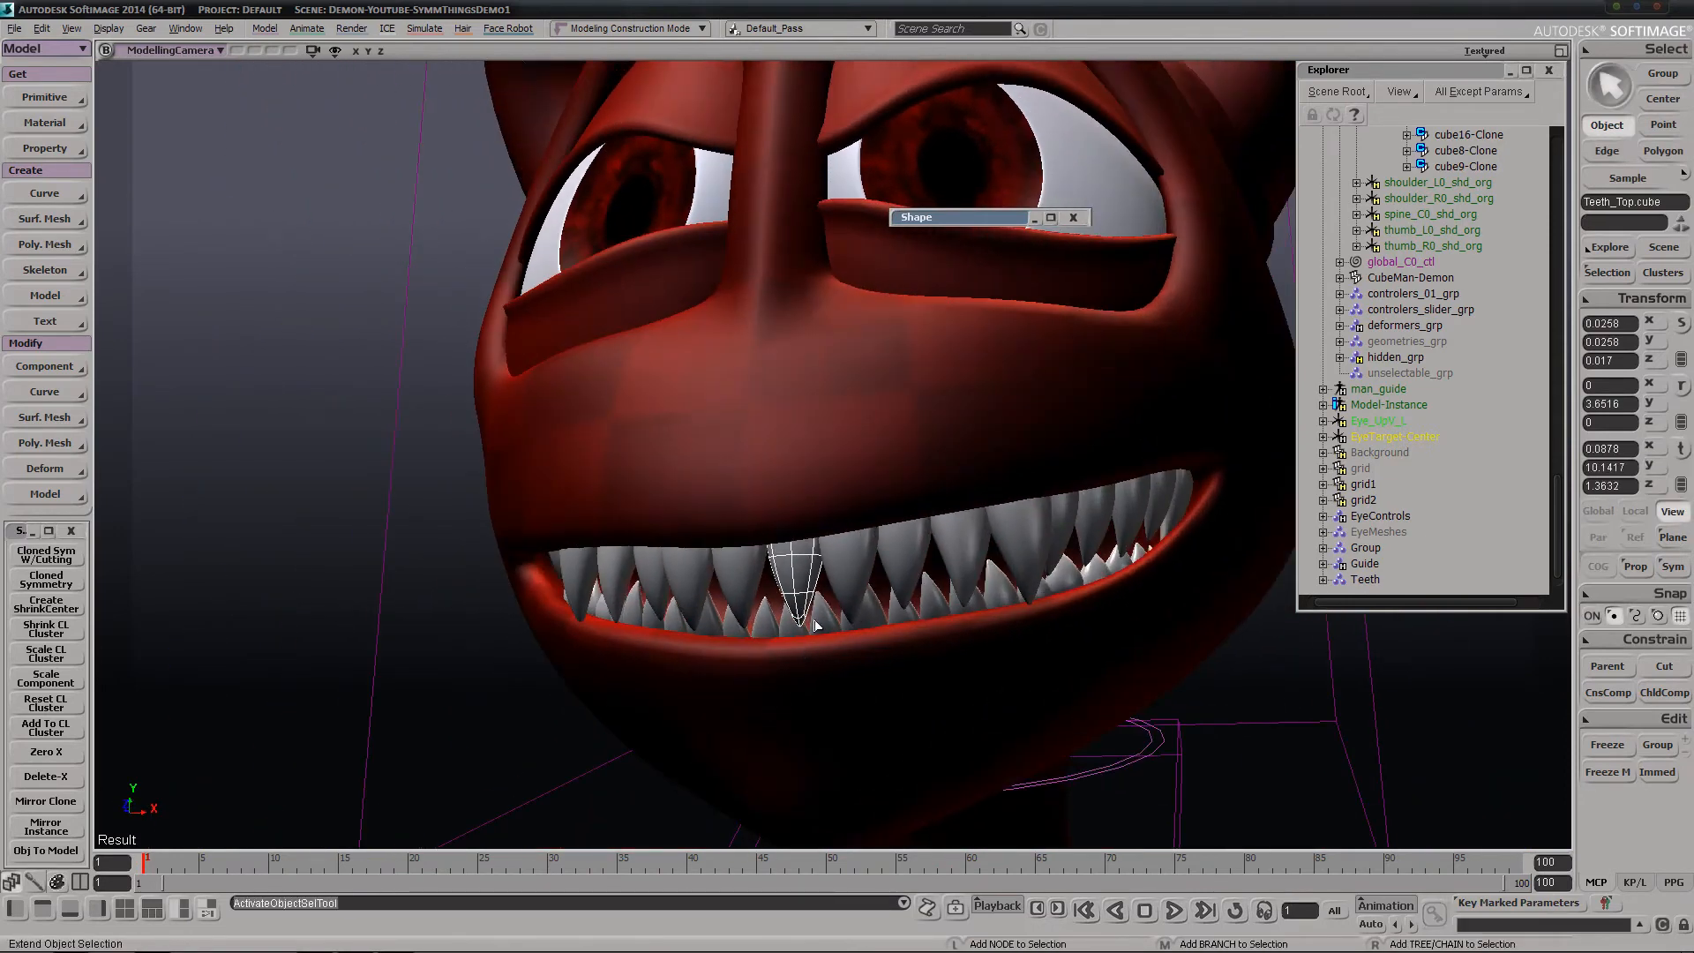
# Add the next five original upper teeth on the same side to the selection and duplicate all six with Mirror Clone
pyautogui.keyDown('shift'); pyautogui.click(861, 560); pyautogui.keyUp('shift')
pyautogui.keyDown('shift'); pyautogui.click(908, 554); pyautogui.keyUp('shift')
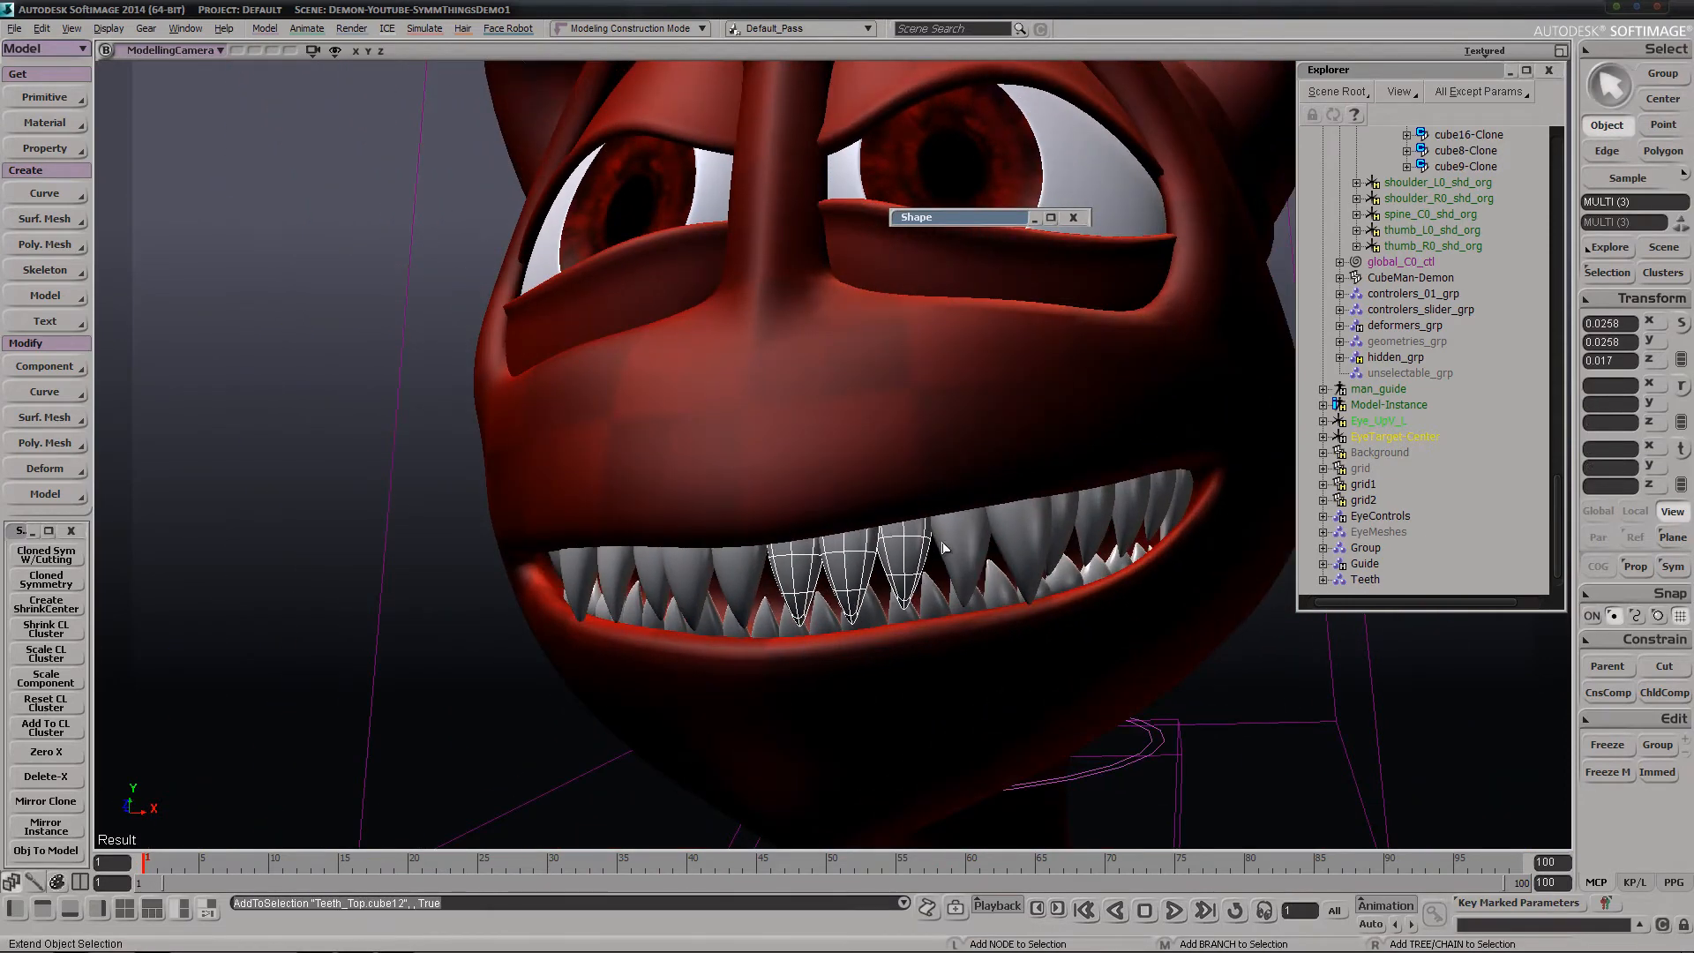
pyautogui.keyDown('shift'); pyautogui.click(1068, 534); pyautogui.keyUp('shift')
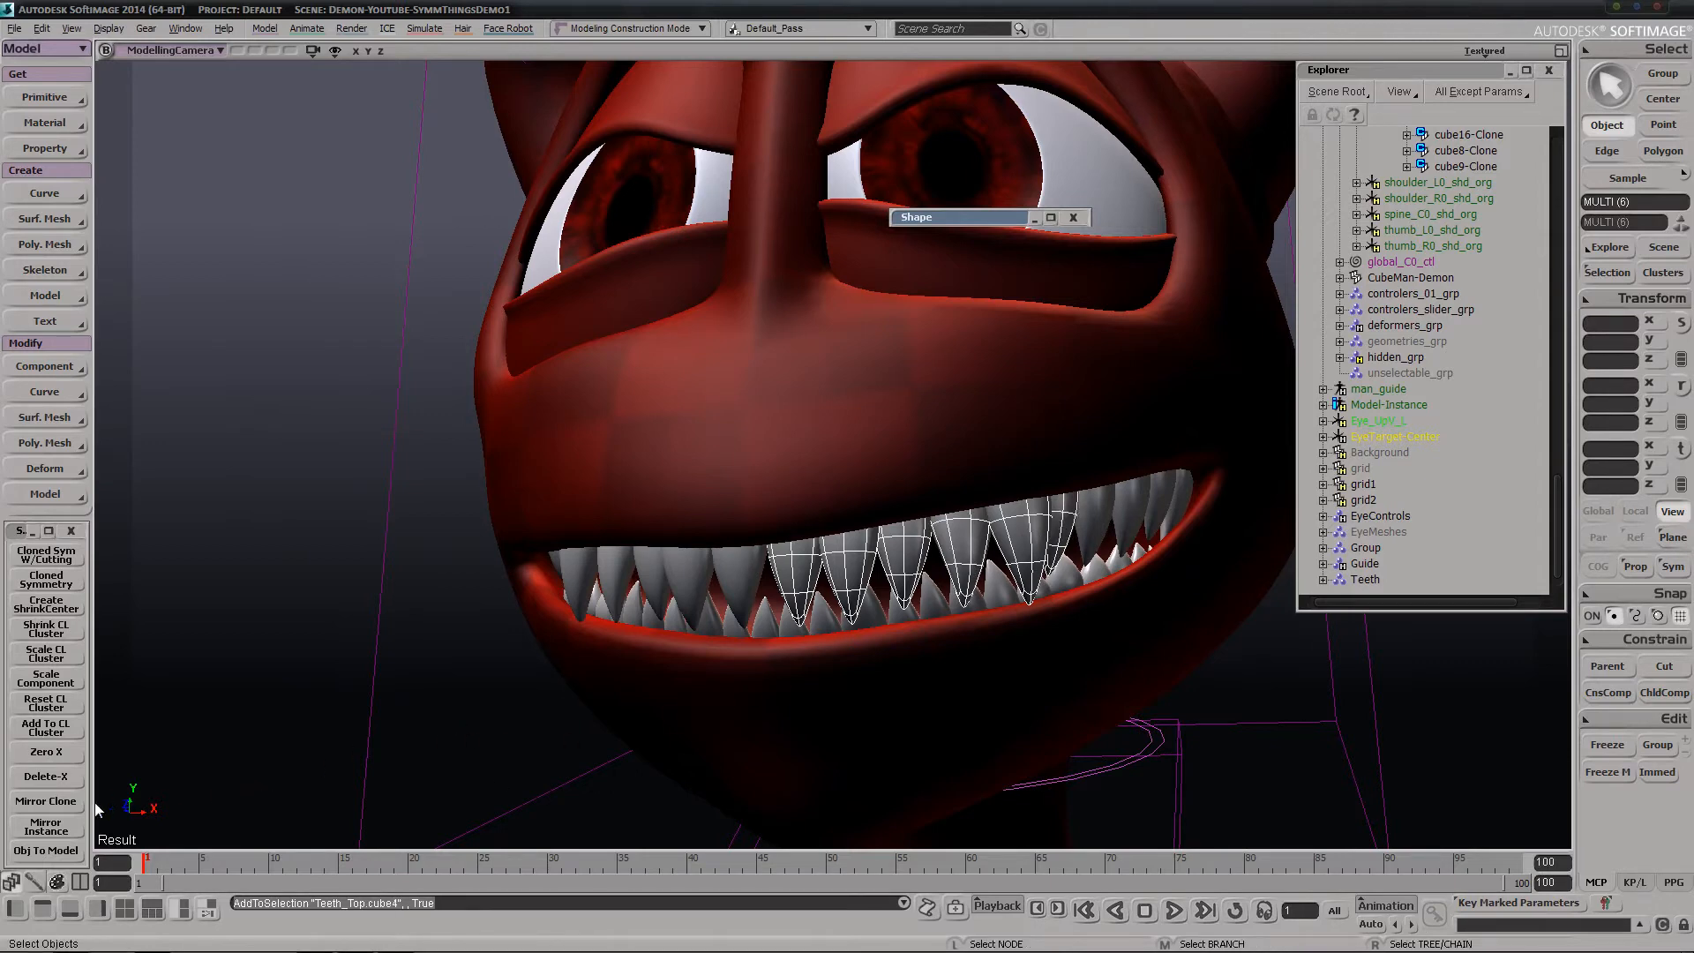
pyautogui.click(38, 812)
# Move the six duplicated teeth out of the mouth by about 0.63 in X, -0.33 in Y and 0.25 in Z
pyautogui.press('v')
pyautogui.press('s')
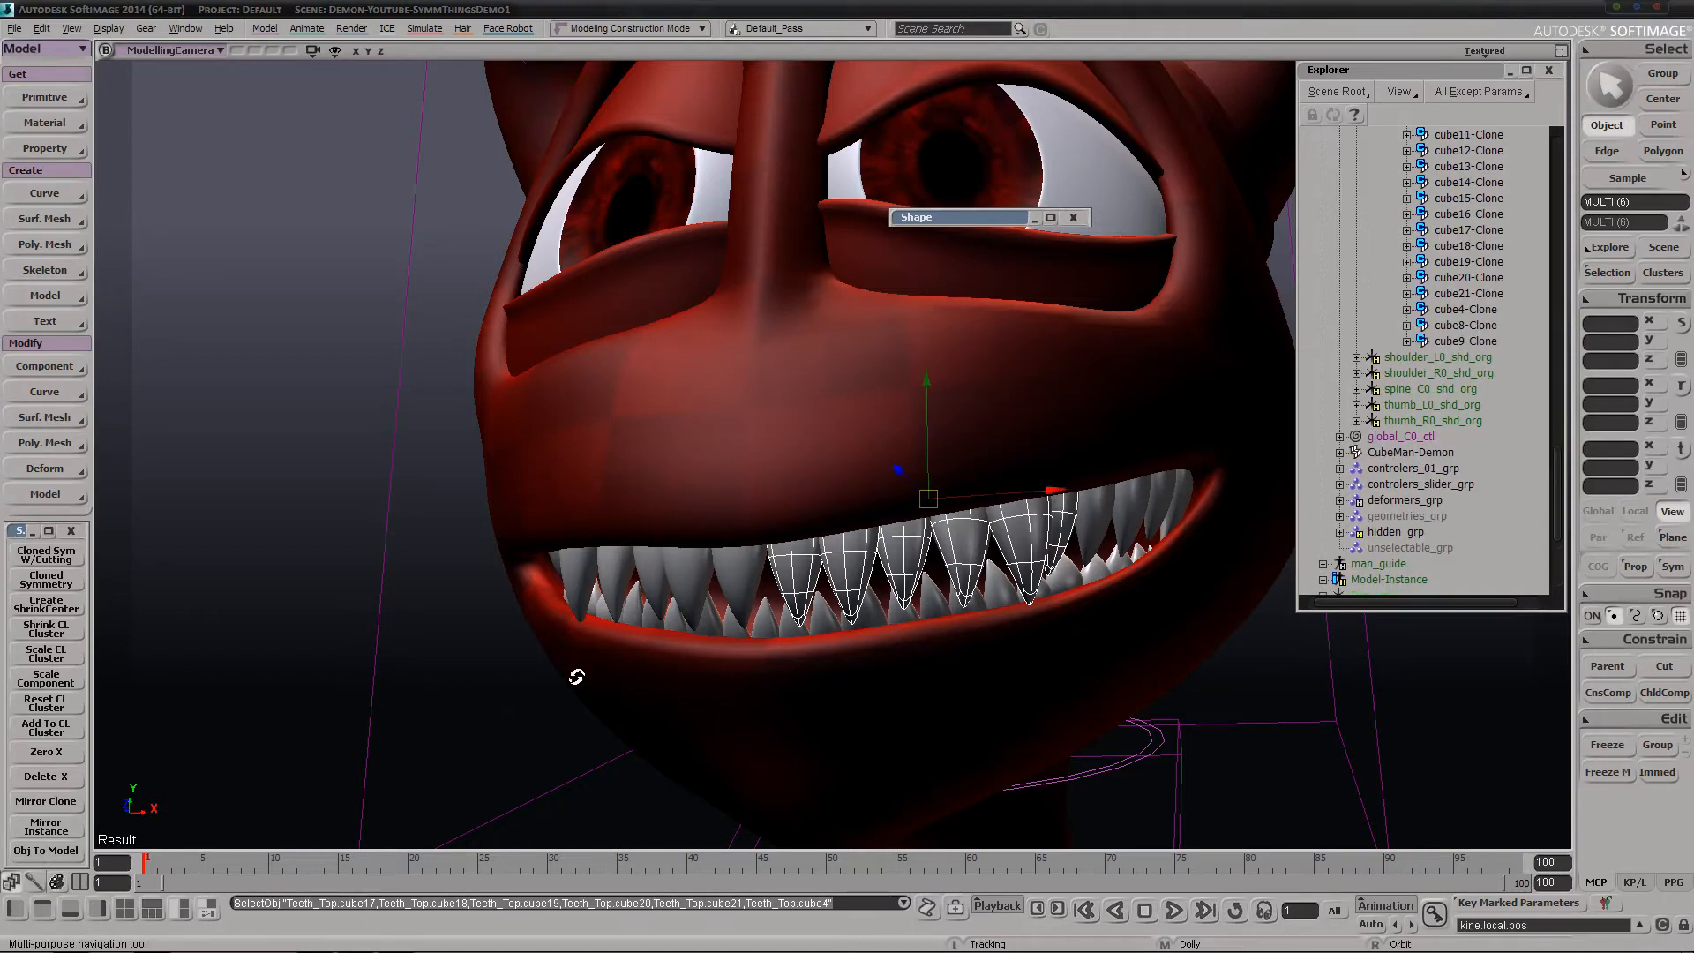
pyautogui.moveTo(575, 677); pyautogui.dragTo(745, 601, button='right')
pyautogui.moveTo(746, 601); pyautogui.dragTo(952, 696)
pyautogui.press('s')
pyautogui.moveTo(952, 696); pyautogui.dragTo(953, 488, button='middle')
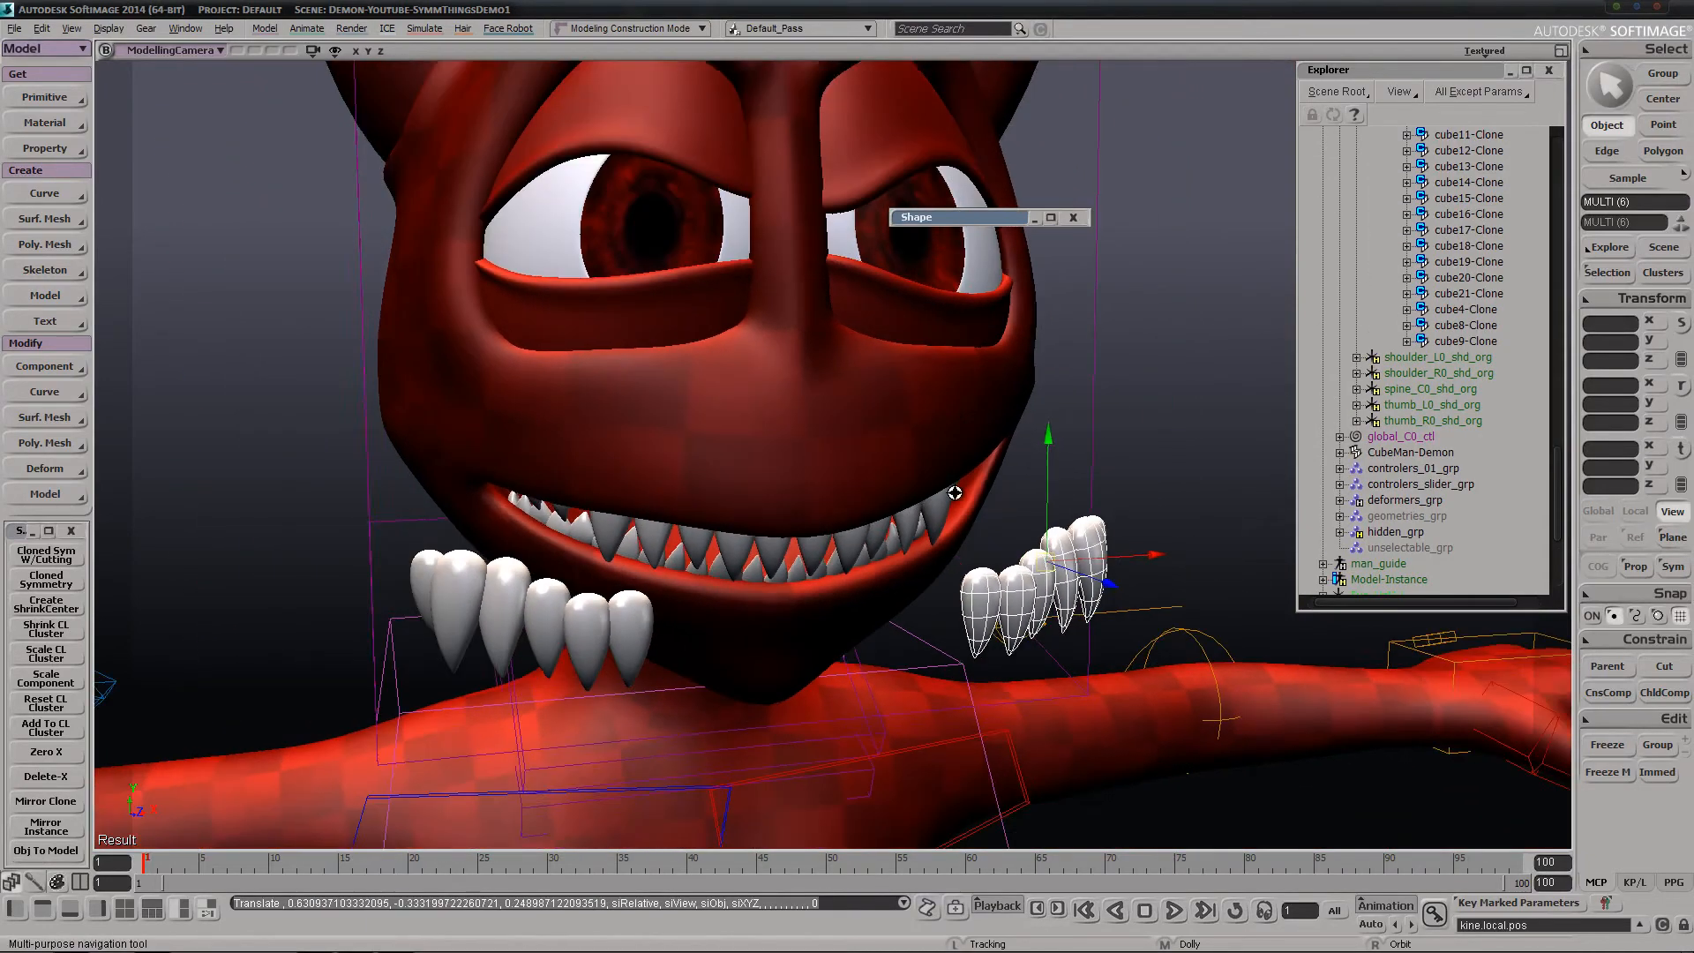
pyautogui.moveTo(953, 488)
pyautogui.mouseDown(button='right')
pyautogui.moveTo(853, 644)
pyautogui.moveTo(891, 529)
pyautogui.mouseUp(button='right')
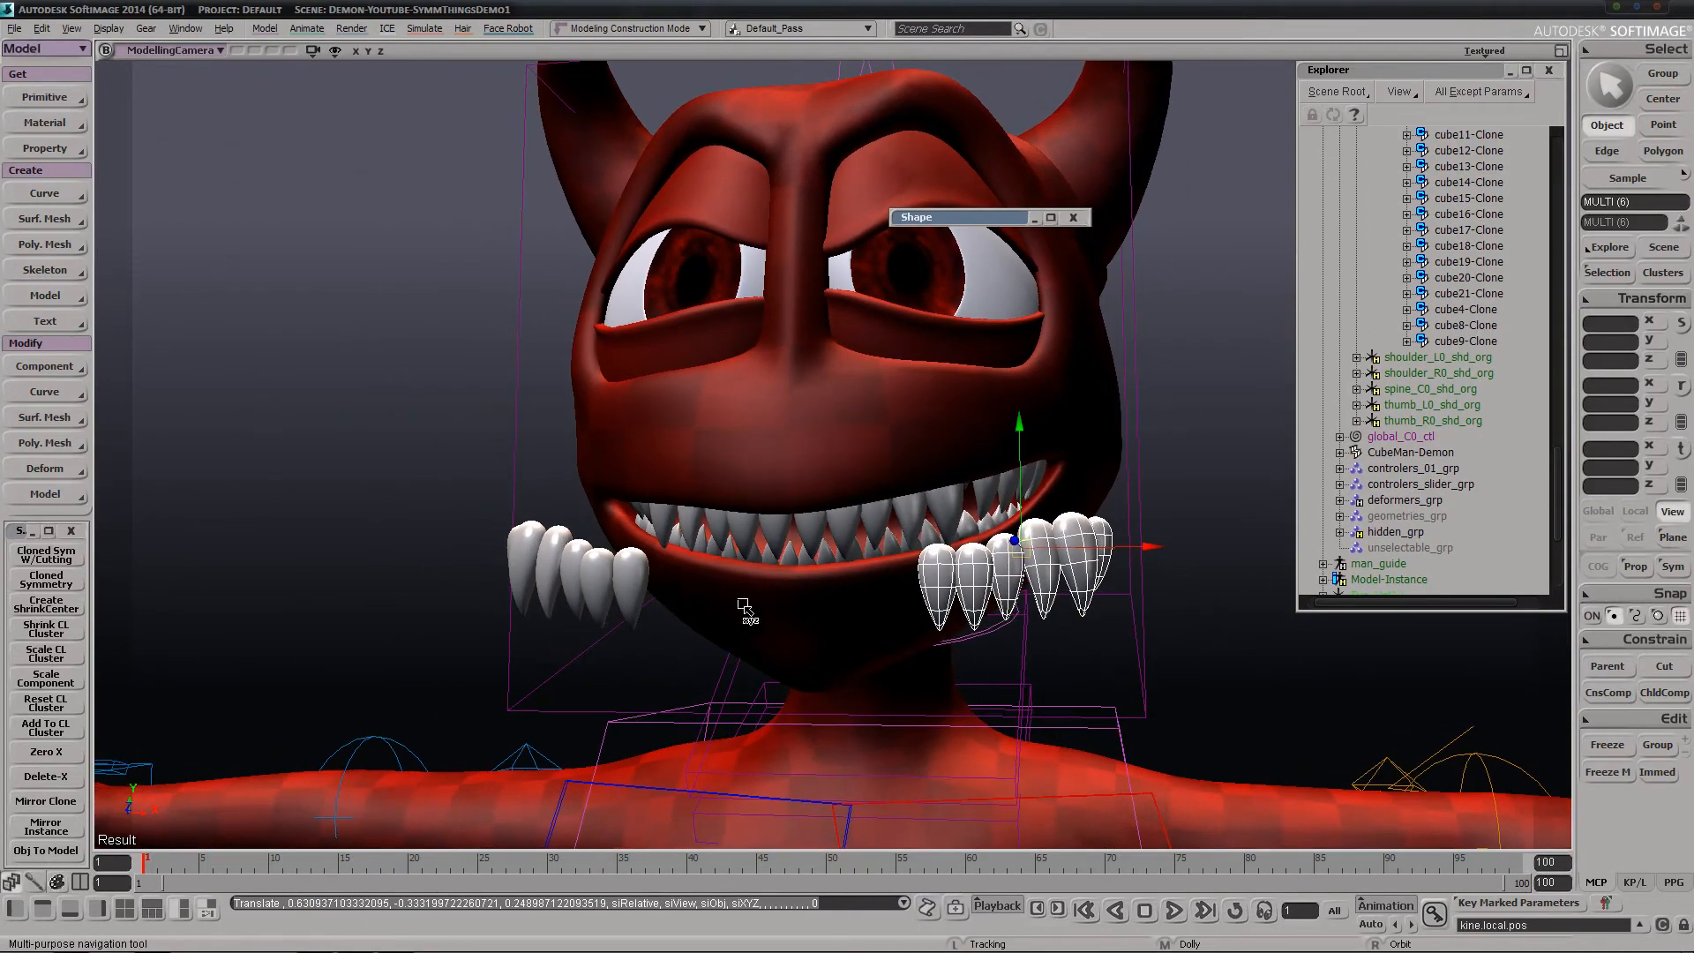
# Duplicate the detached six-tooth row with Mirror Clone and move the second row farther outward and down
pyautogui.click(72, 801)
pyautogui.moveTo(653, 508); pyautogui.dragTo(813, 594)
pyautogui.press('s')
pyautogui.moveTo(821, 587); pyautogui.dragTo(869, 389, button='middle')
pyautogui.moveTo(869, 388)
pyautogui.mouseDown(button='right')
pyautogui.moveTo(867, 535)
pyautogui.moveTo(847, 547)
pyautogui.mouseUp(button='right')
# Create two more mirrored six-tooth rows with Mirror Clone, moving the last about 0.30 in X, -0.10 in Y and 0.11 in Z
pyautogui.click(72, 802)
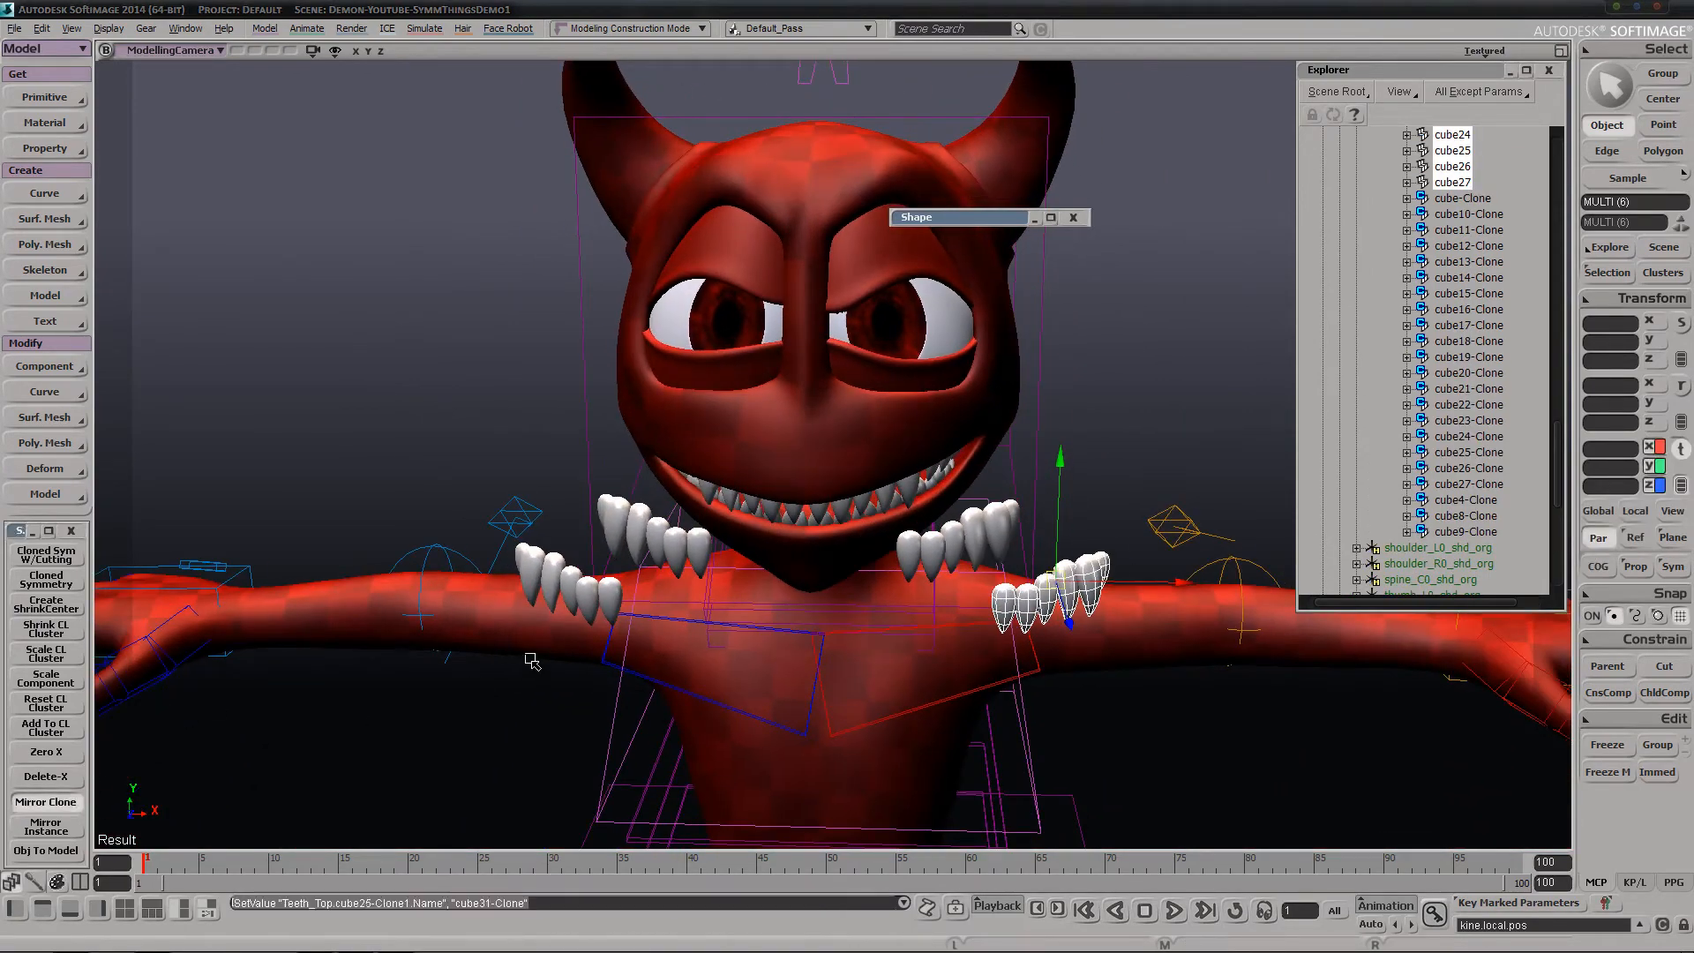
pyautogui.moveTo(530, 651); pyautogui.dragTo(594, 685)
pyautogui.click(73, 802)
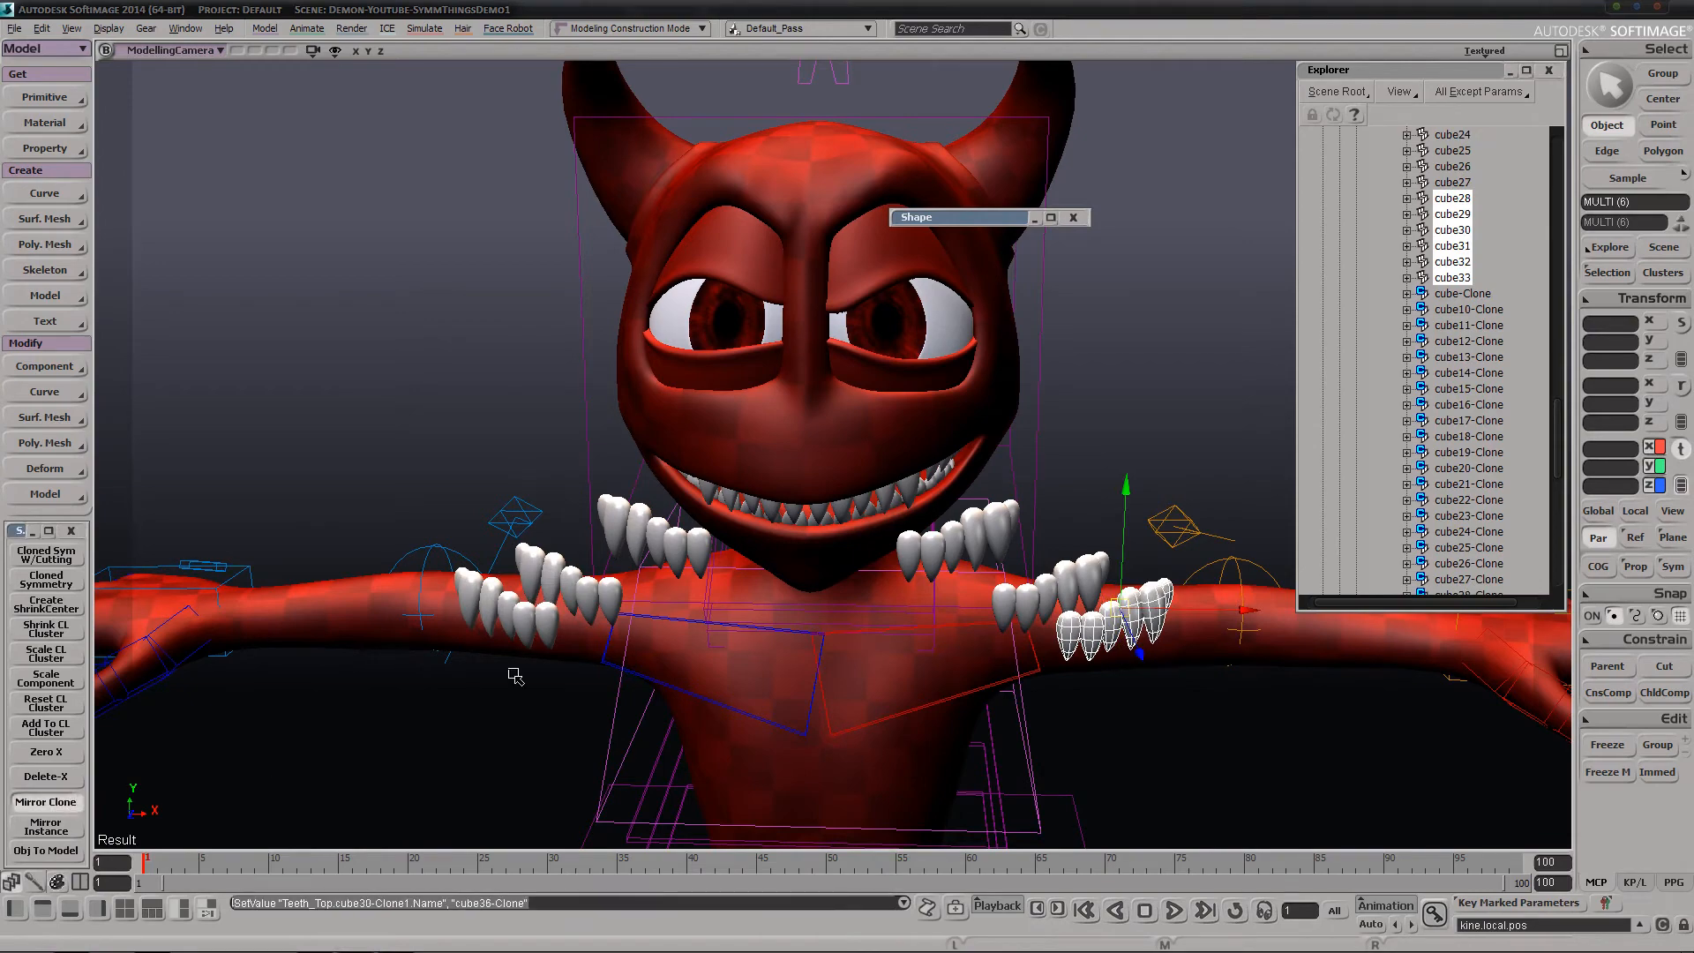
pyautogui.moveTo(673, 567); pyautogui.dragTo(840, 572, button='right')
pyautogui.moveTo(840, 572); pyautogui.dragTo(838, 570)
# Examine the mirrored rows of cloned teeth around the demon from several angles and distances
pyautogui.press('s')
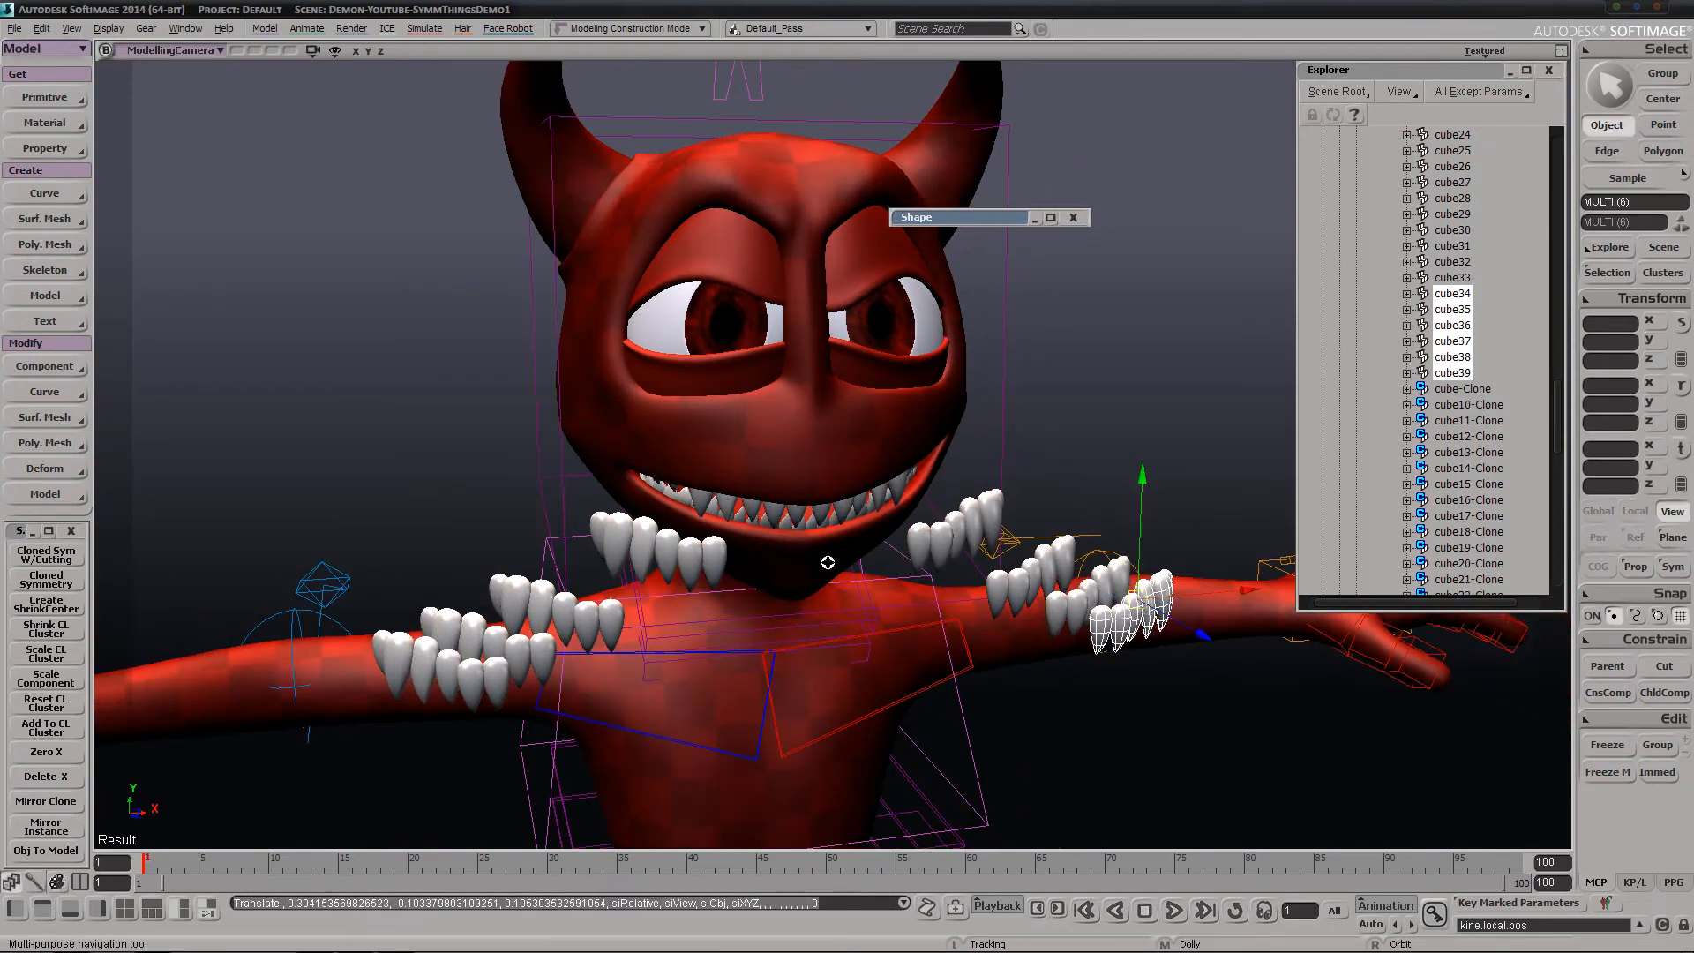
pyautogui.moveTo(829, 563); pyautogui.dragTo(933, 360, button='middle')
pyautogui.moveTo(1023, 517); pyautogui.dragTo(1147, 602, button='right')
pyautogui.press('s')
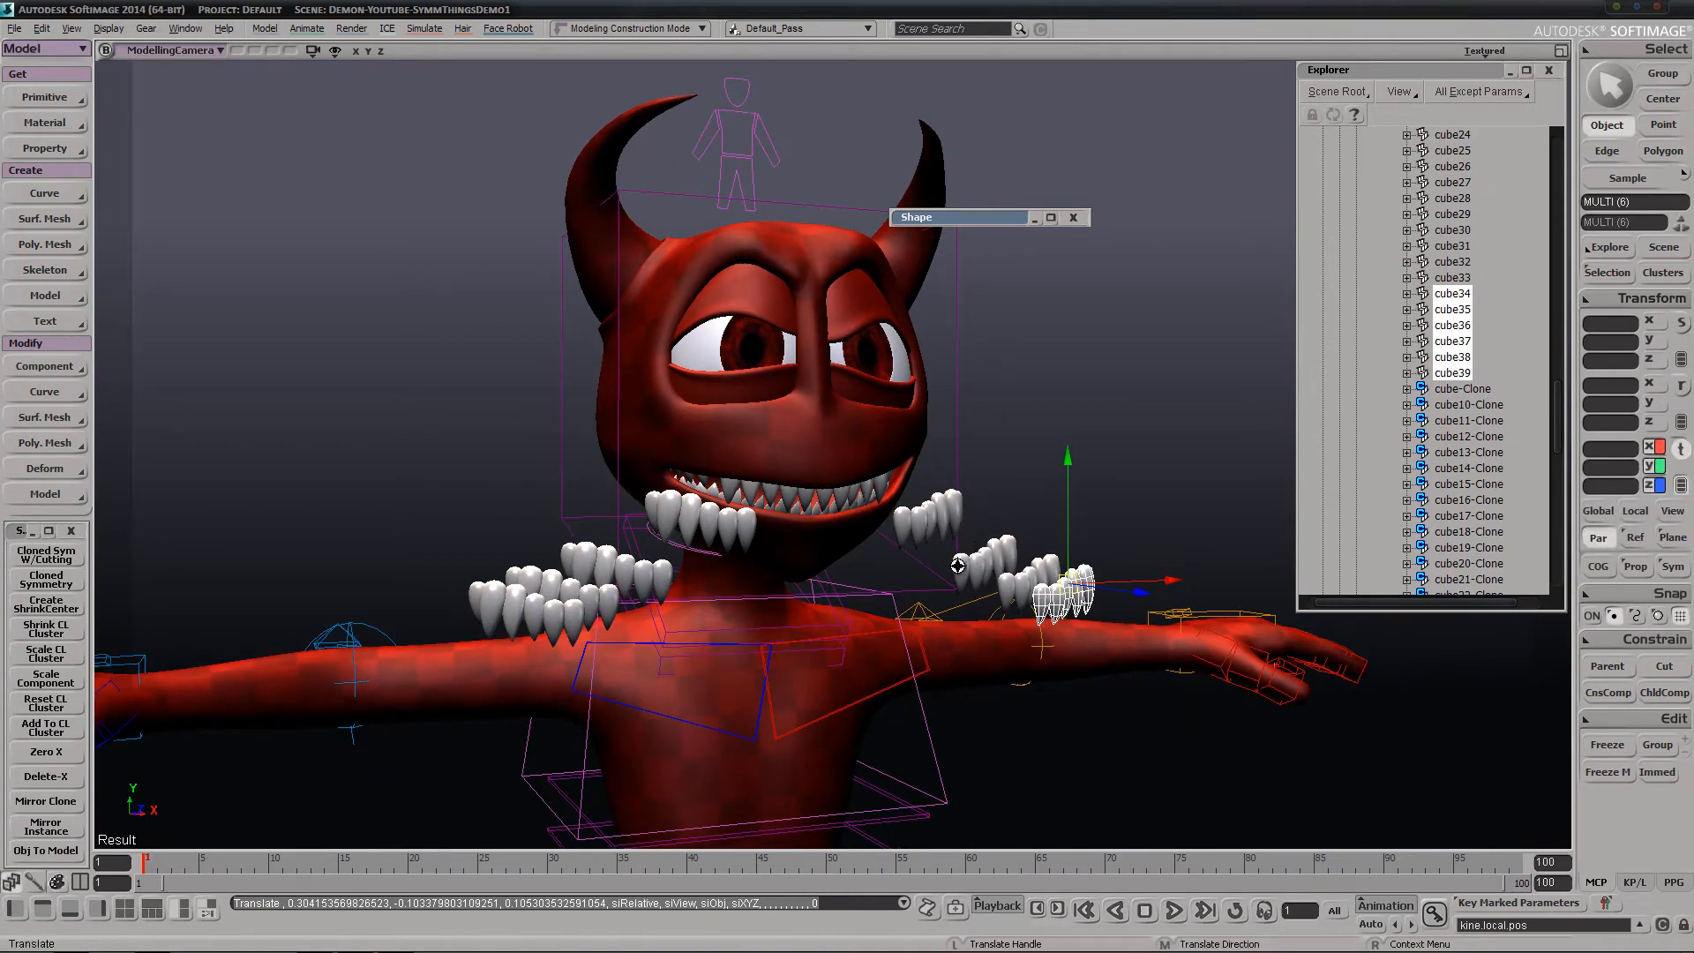
pyautogui.press('s')
pyautogui.moveTo(958, 566); pyautogui.dragTo(902, 549, button='right')
pyautogui.press('s')
pyautogui.moveTo(974, 552); pyautogui.dragTo(905, 586, button='middle')
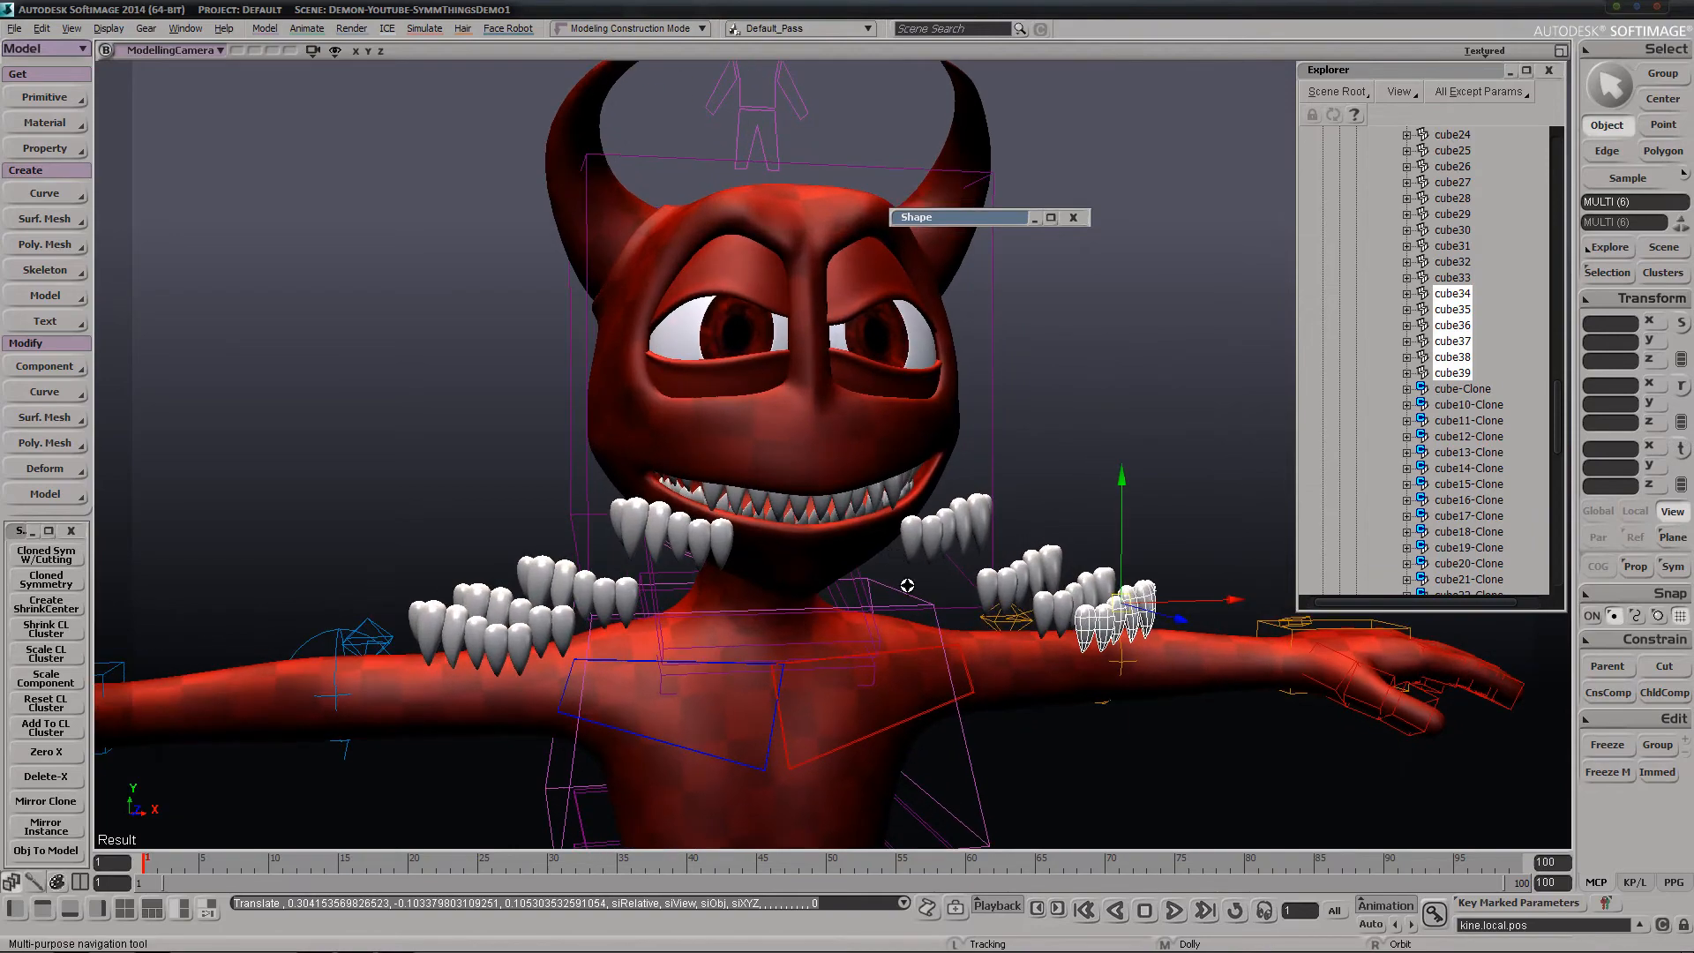
pyautogui.moveTo(906, 585); pyautogui.dragTo(779, 564, button='right')
pyautogui.moveTo(780, 564); pyautogui.dragTo(790, 541, button='middle')
pyautogui.moveTo(790, 541); pyautogui.dragTo(795, 544, button='right')
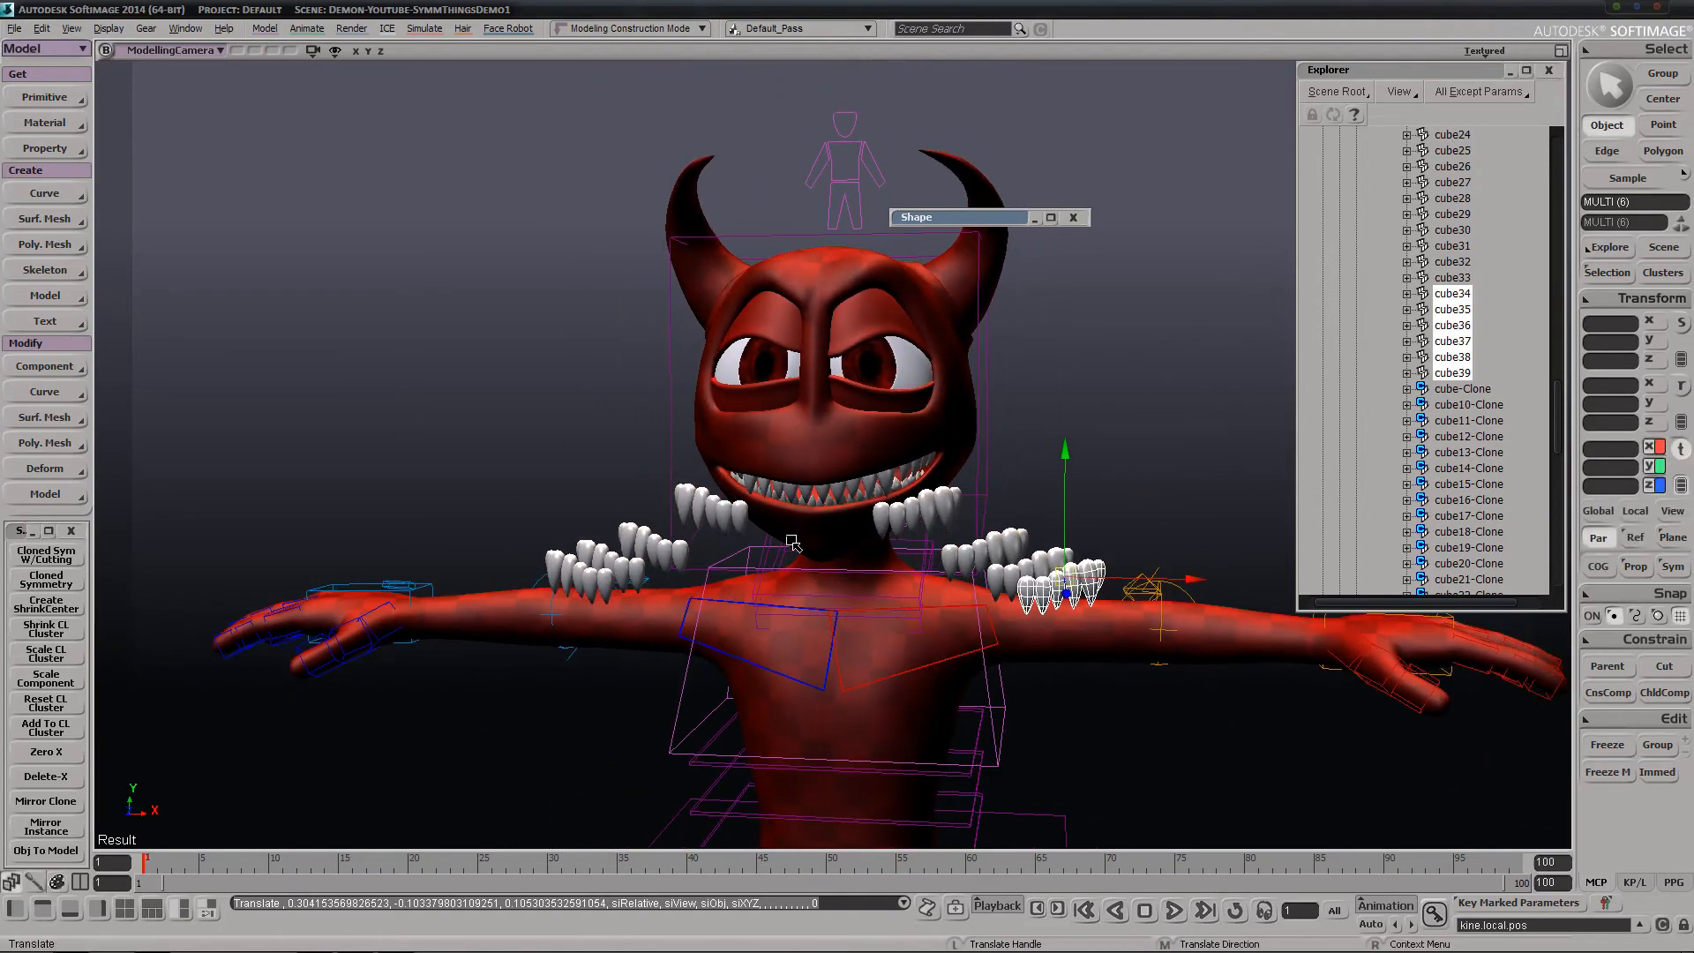
pyautogui.press('space')
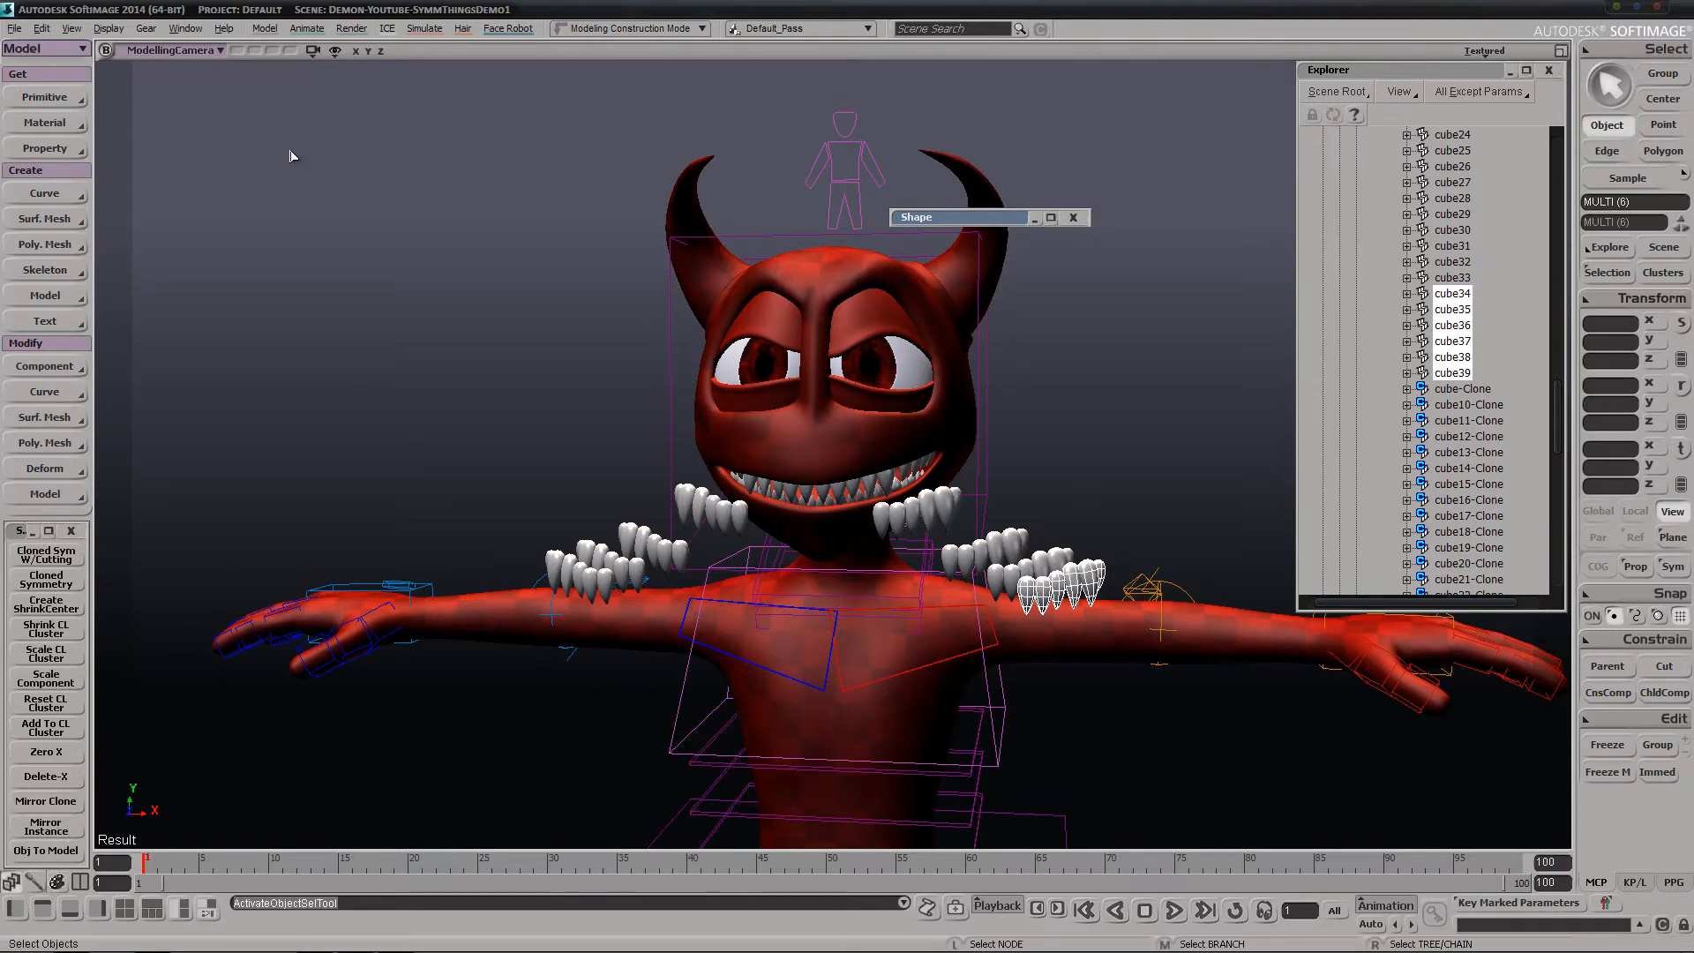
# Create a polygon mesh sphere
pyautogui.press('s')
pyautogui.moveTo(624, 355); pyautogui.dragTo(821, 388, button='right')
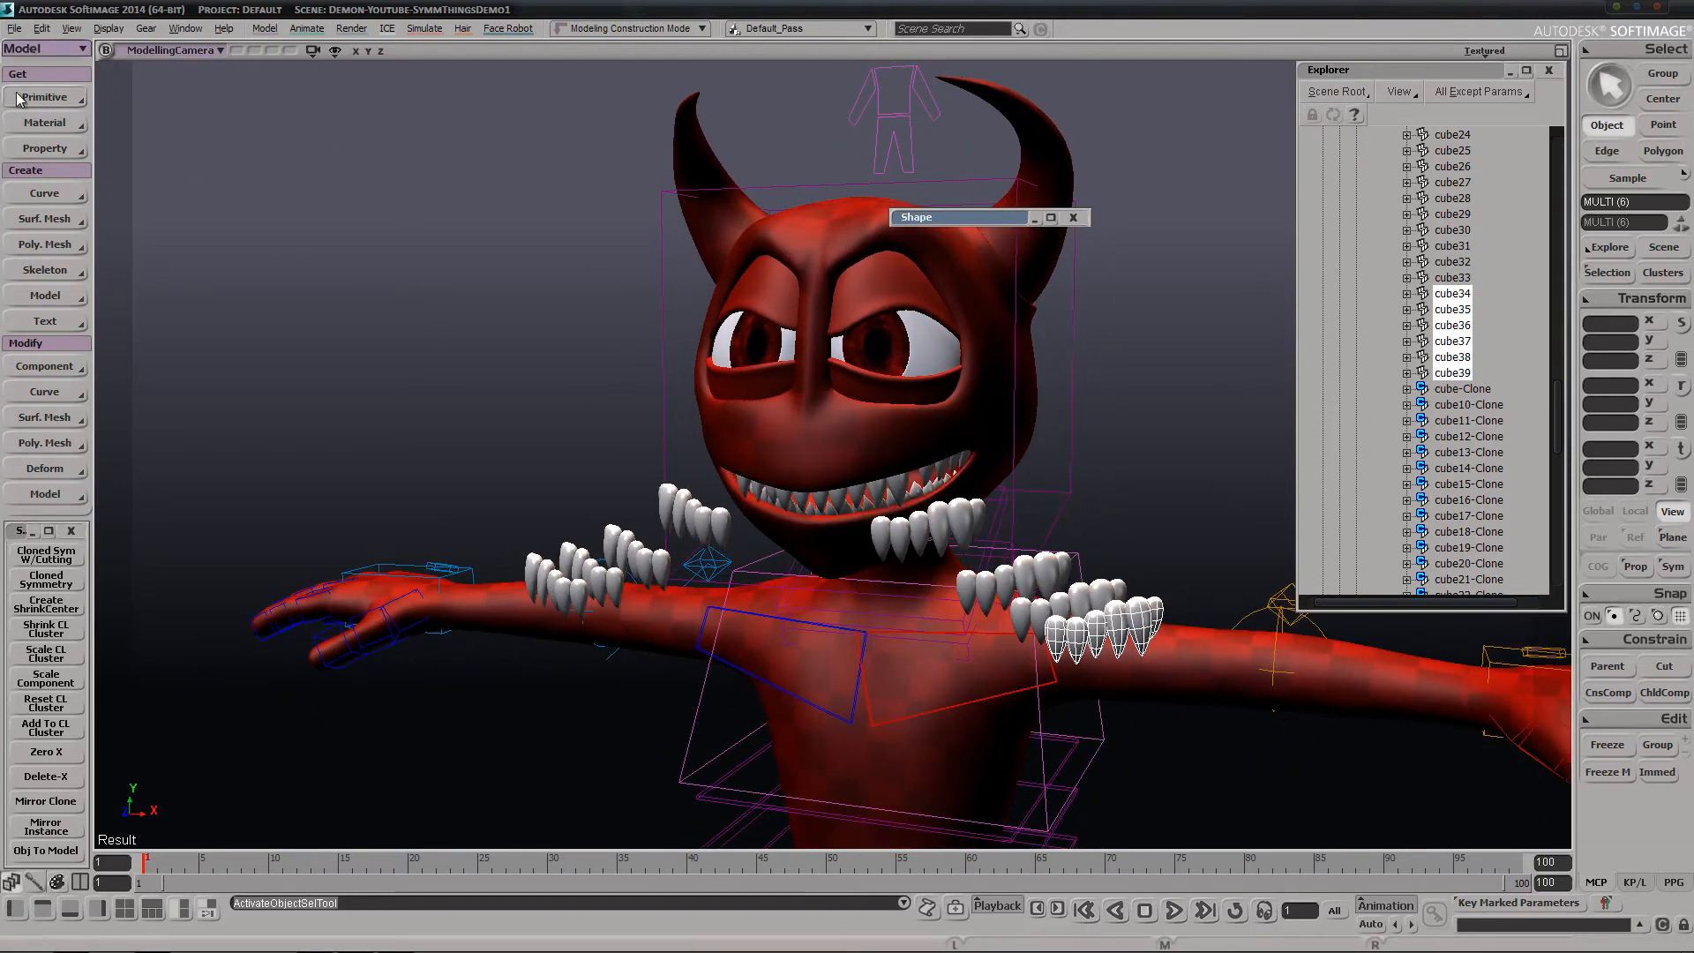
pyautogui.click(44, 98)
pyautogui.moveTo(127, 135)
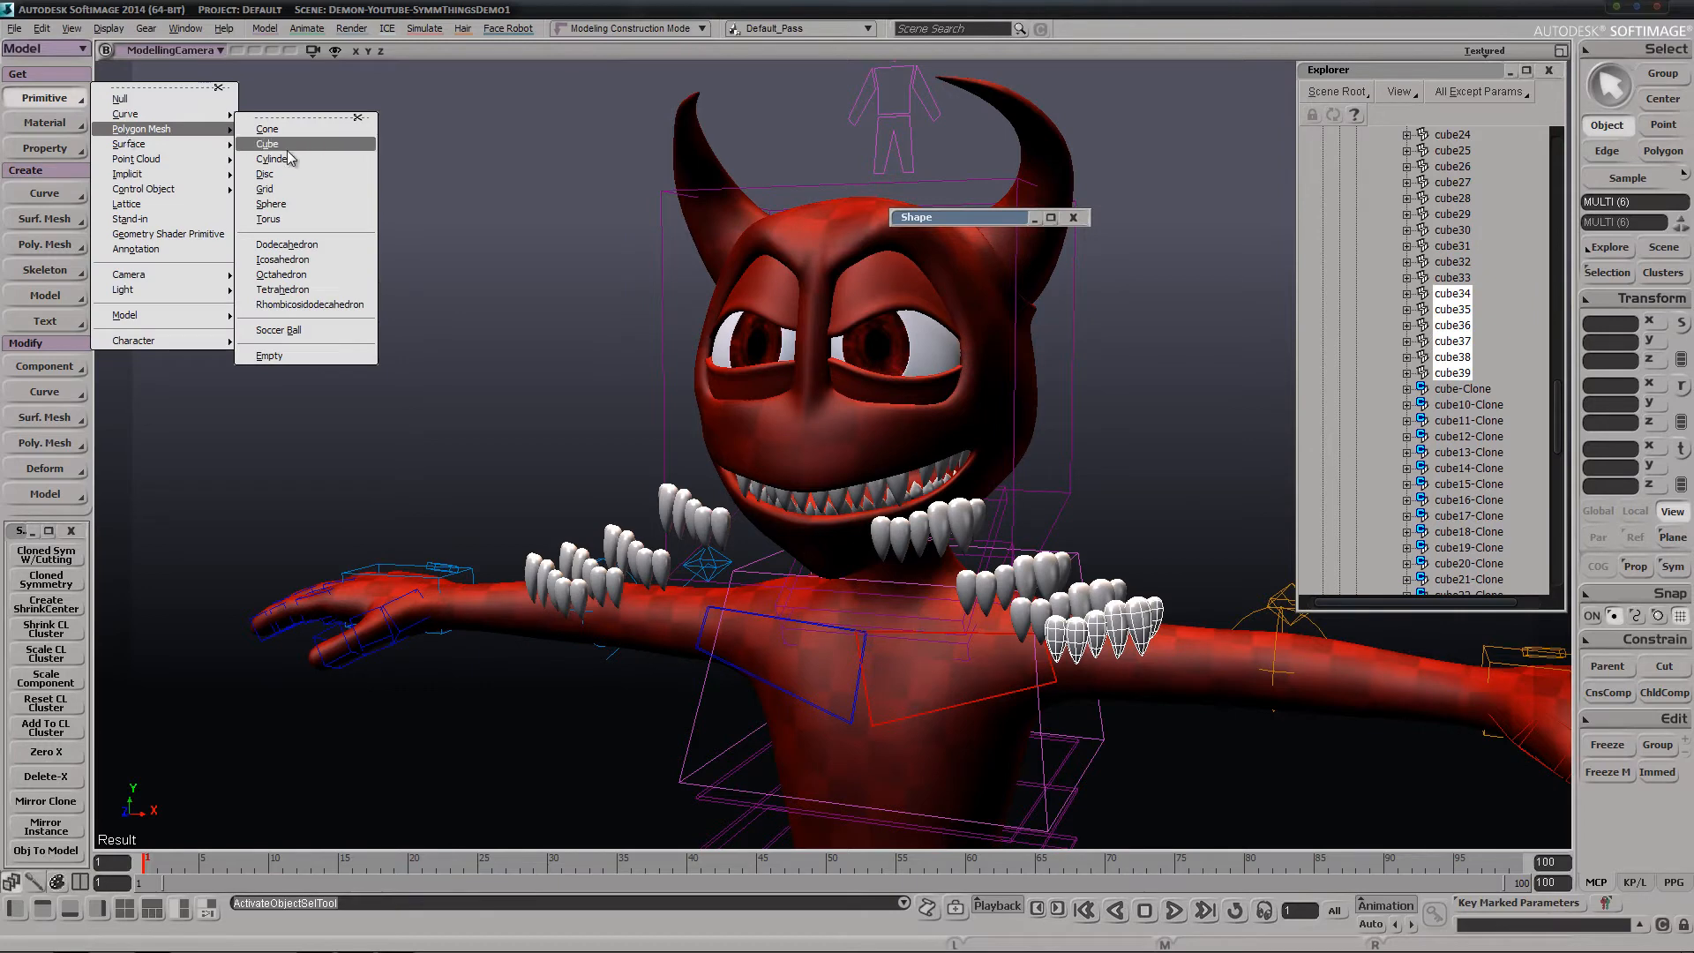
pyautogui.click(291, 205)
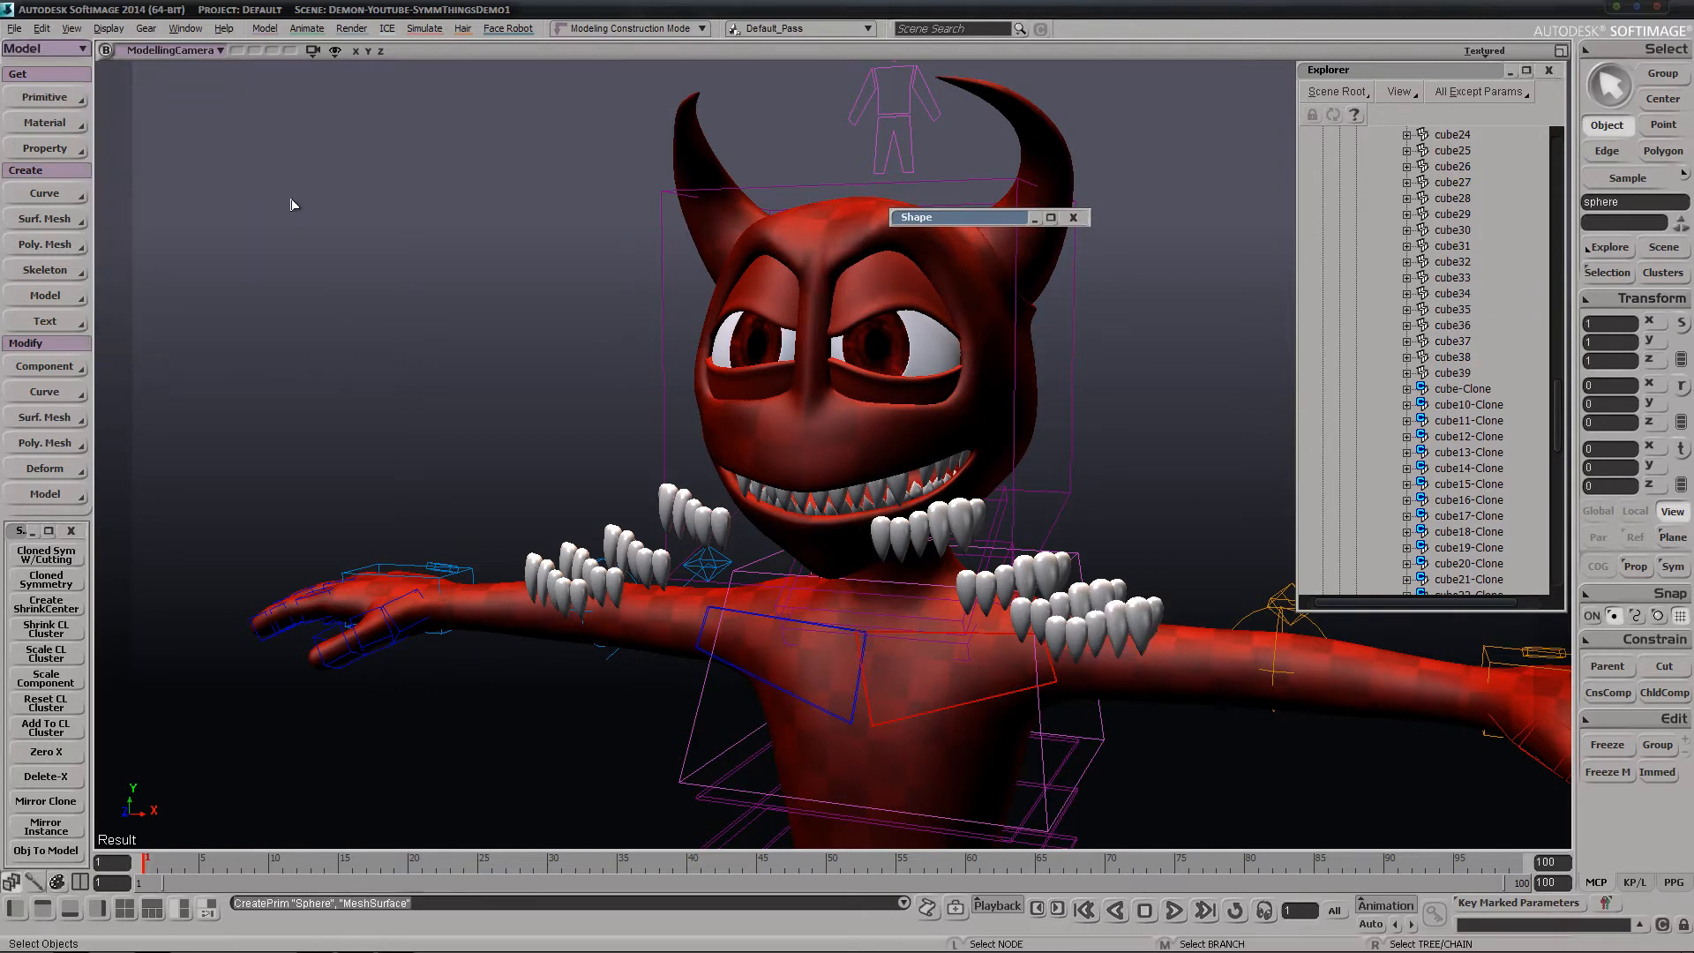
pyautogui.click(491, 222)
# Move the sphere out in front of and beside the demon, to about X 4.35, Y 4.15, Z 7.54
pyautogui.press('s')
pyautogui.moveTo(869, 115); pyautogui.dragTo(956, 389, button='middle')
pyautogui.press('v')
pyautogui.press('s')
pyautogui.moveTo(861, 759); pyautogui.dragTo(516, 380)
pyautogui.press('v')
pyautogui.press('s')
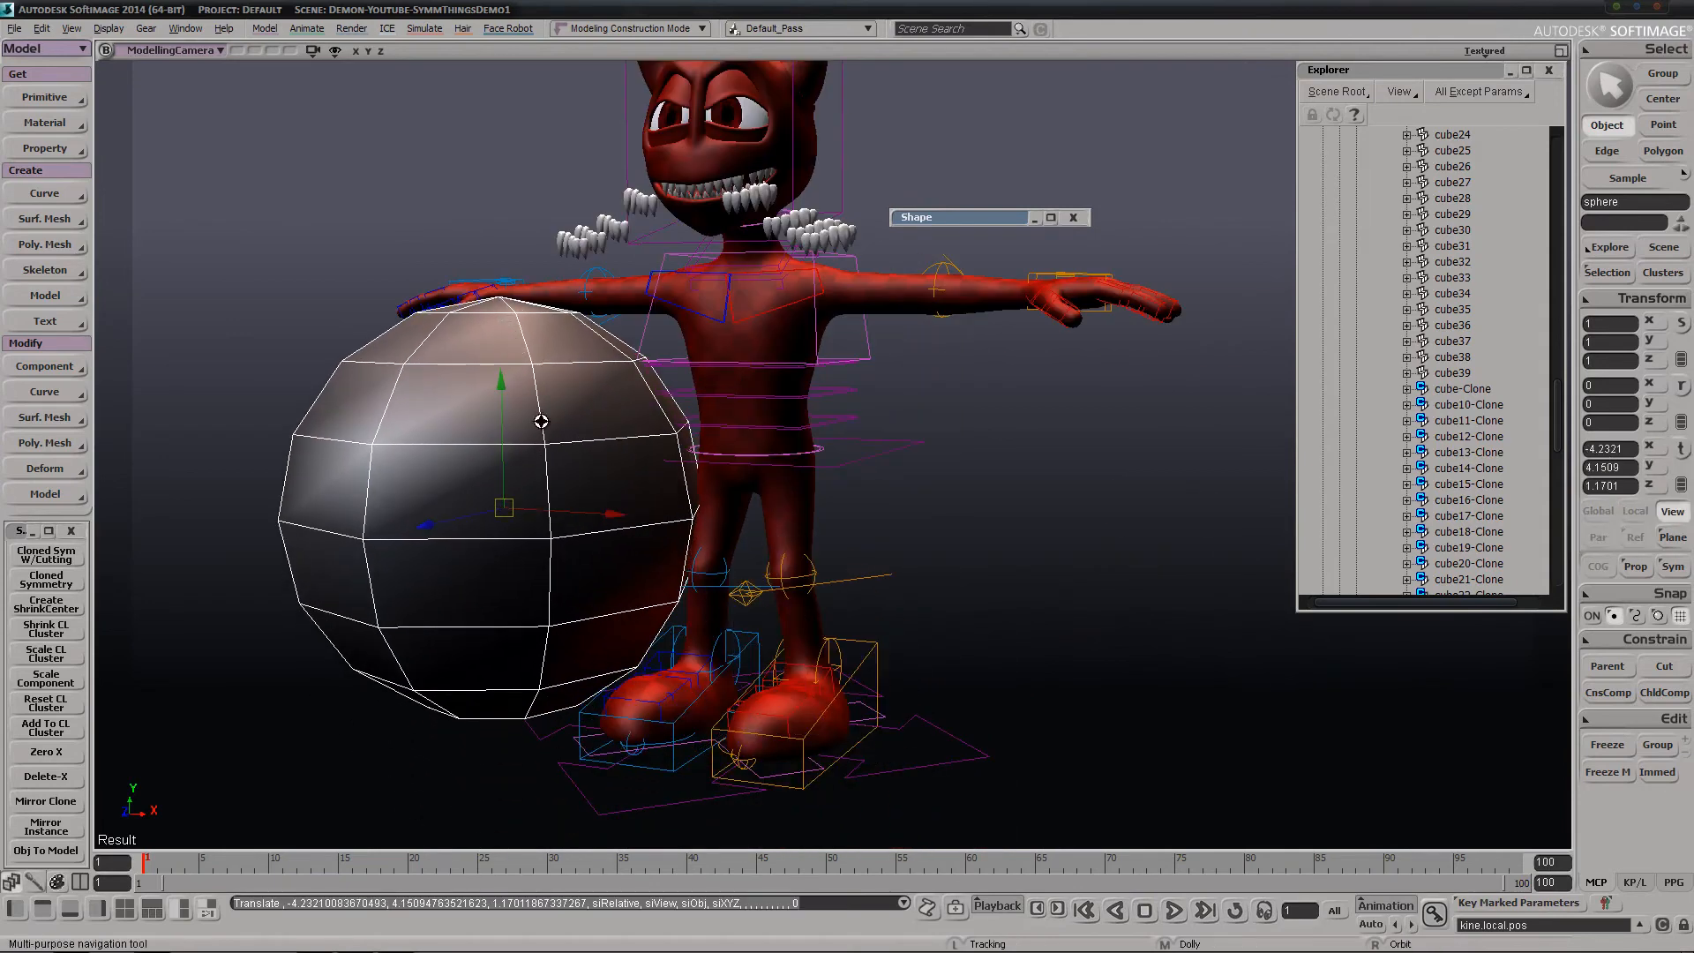
pyautogui.moveTo(537, 420); pyautogui.dragTo(632, 484, button='middle')
pyautogui.moveTo(632, 485); pyautogui.dragTo(724, 538, button='right')
pyautogui.press('v')
pyautogui.moveTo(723, 538); pyautogui.dragTo(961, 565)
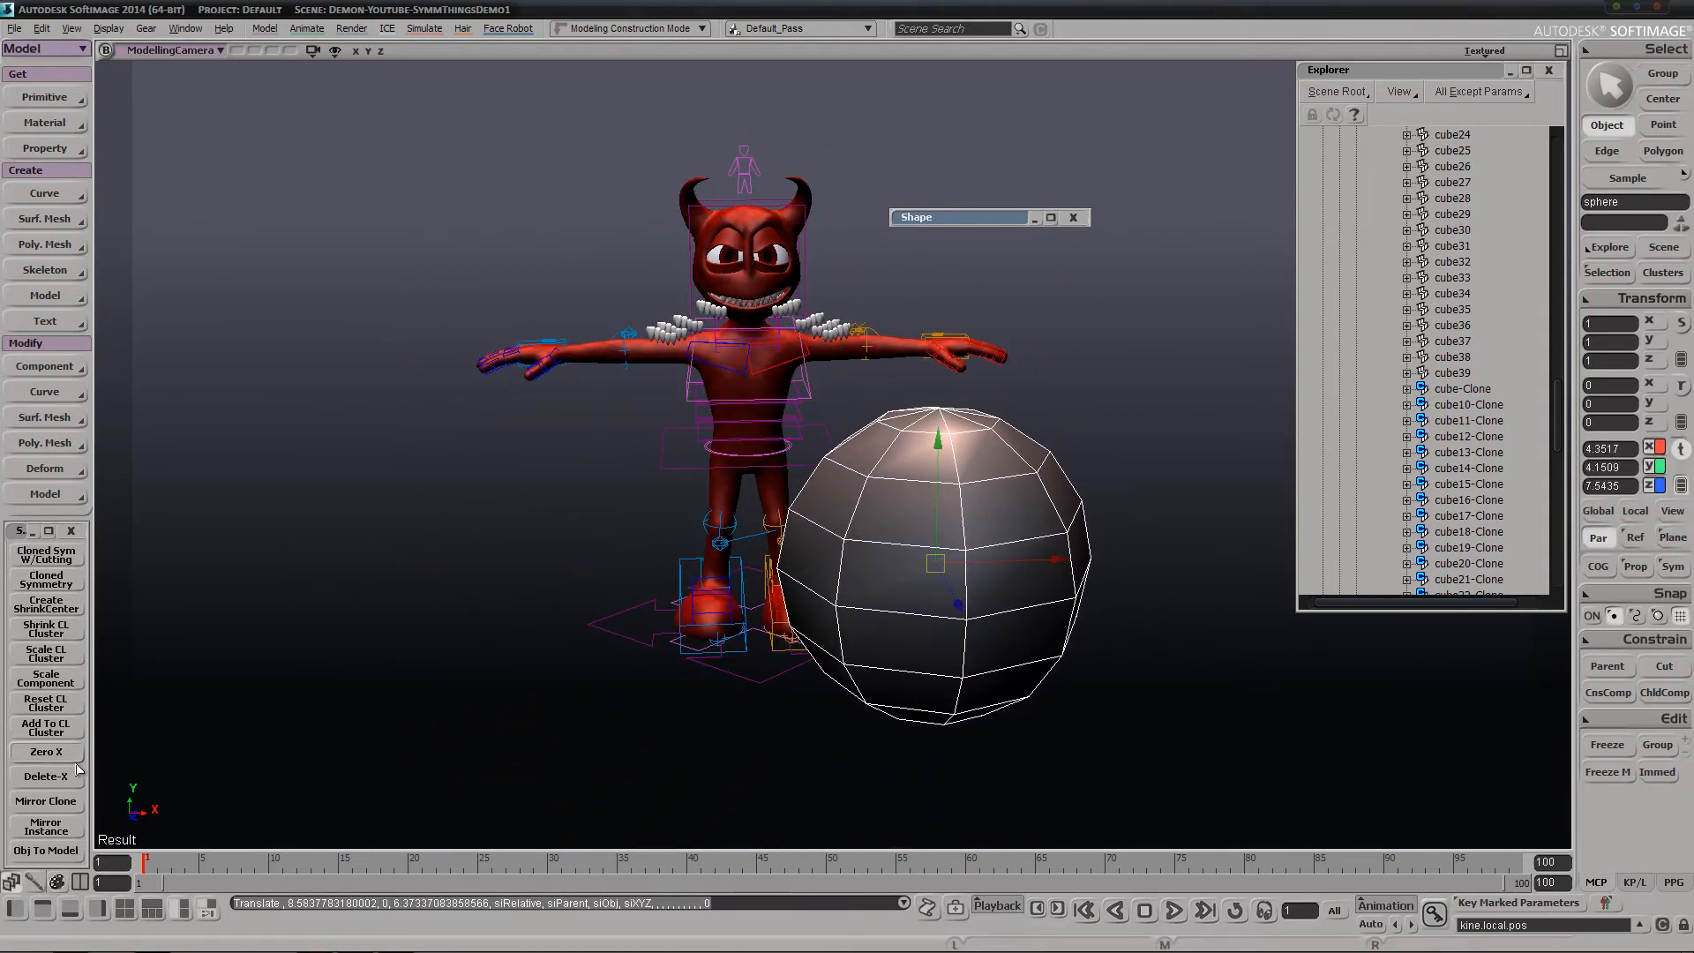
# Create a Mirror Instance of the sphere, wrapping it in a model, and move that model to about X 6.07, Y 4.73, Z 7.57
pyautogui.click(46, 829)
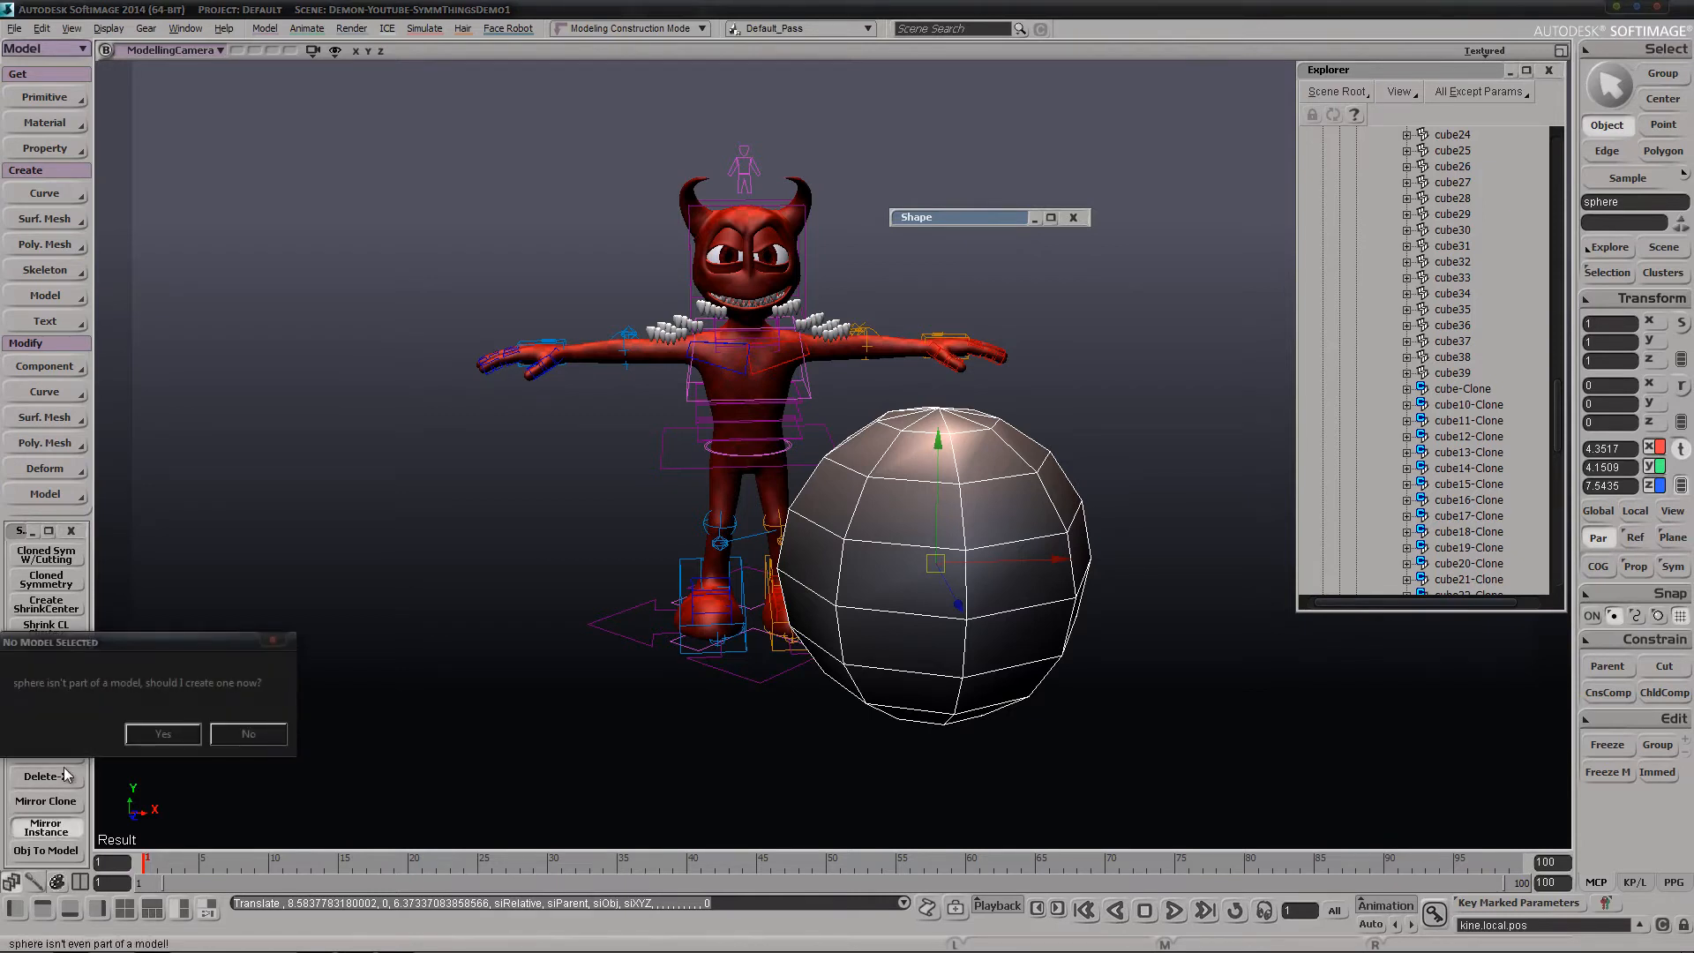
pyautogui.click(161, 732)
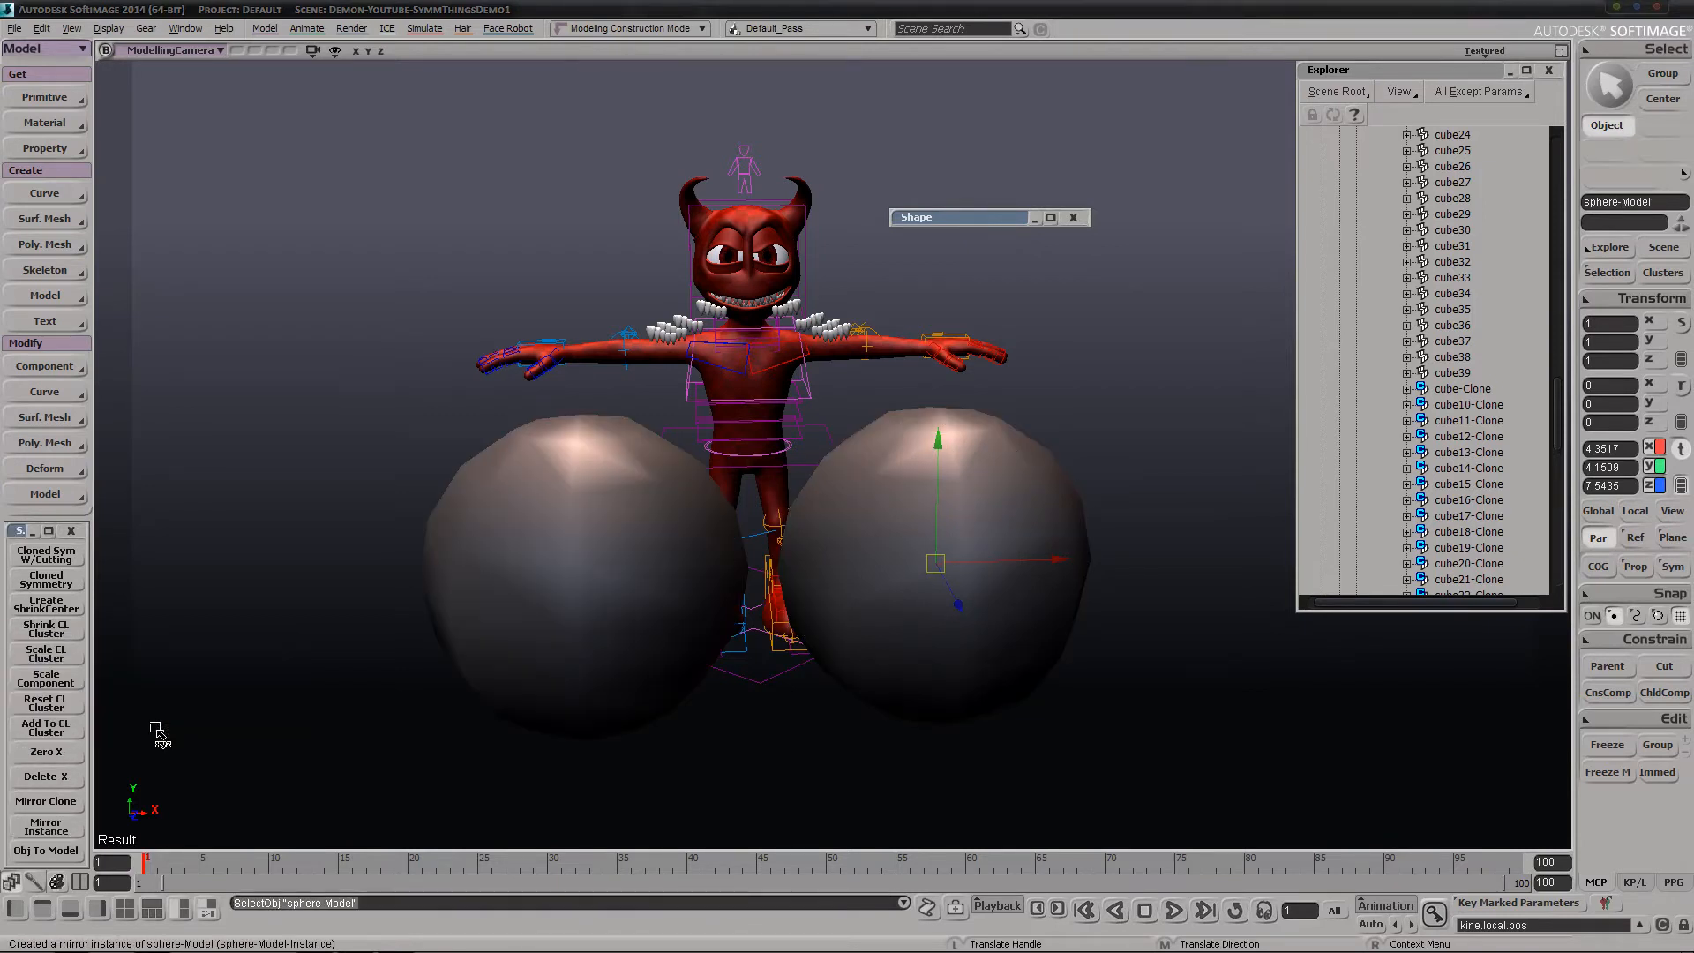
pyautogui.moveTo(979, 584); pyautogui.dragTo(1034, 556)
# Locate sphere-Model in the Explorer and expand it to inspect its contents
pyautogui.press('f')
pyautogui.press('a')
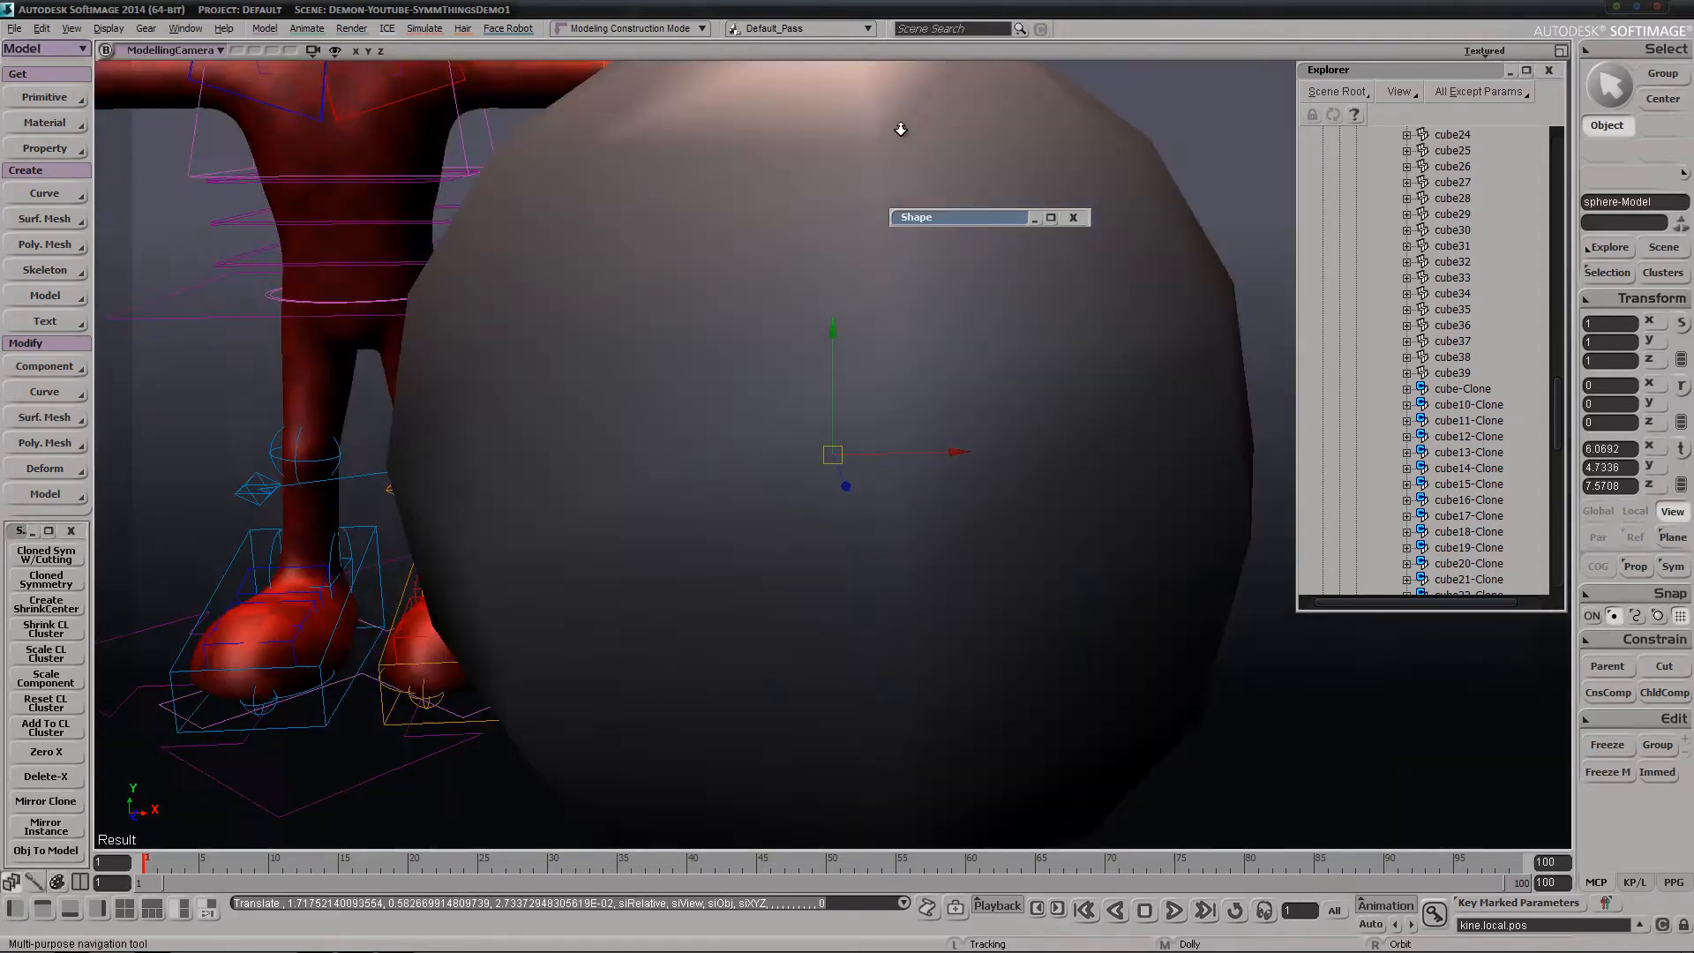
pyautogui.scroll(-12, 1447, 412)
pyautogui.scroll(-3, 1447, 412)
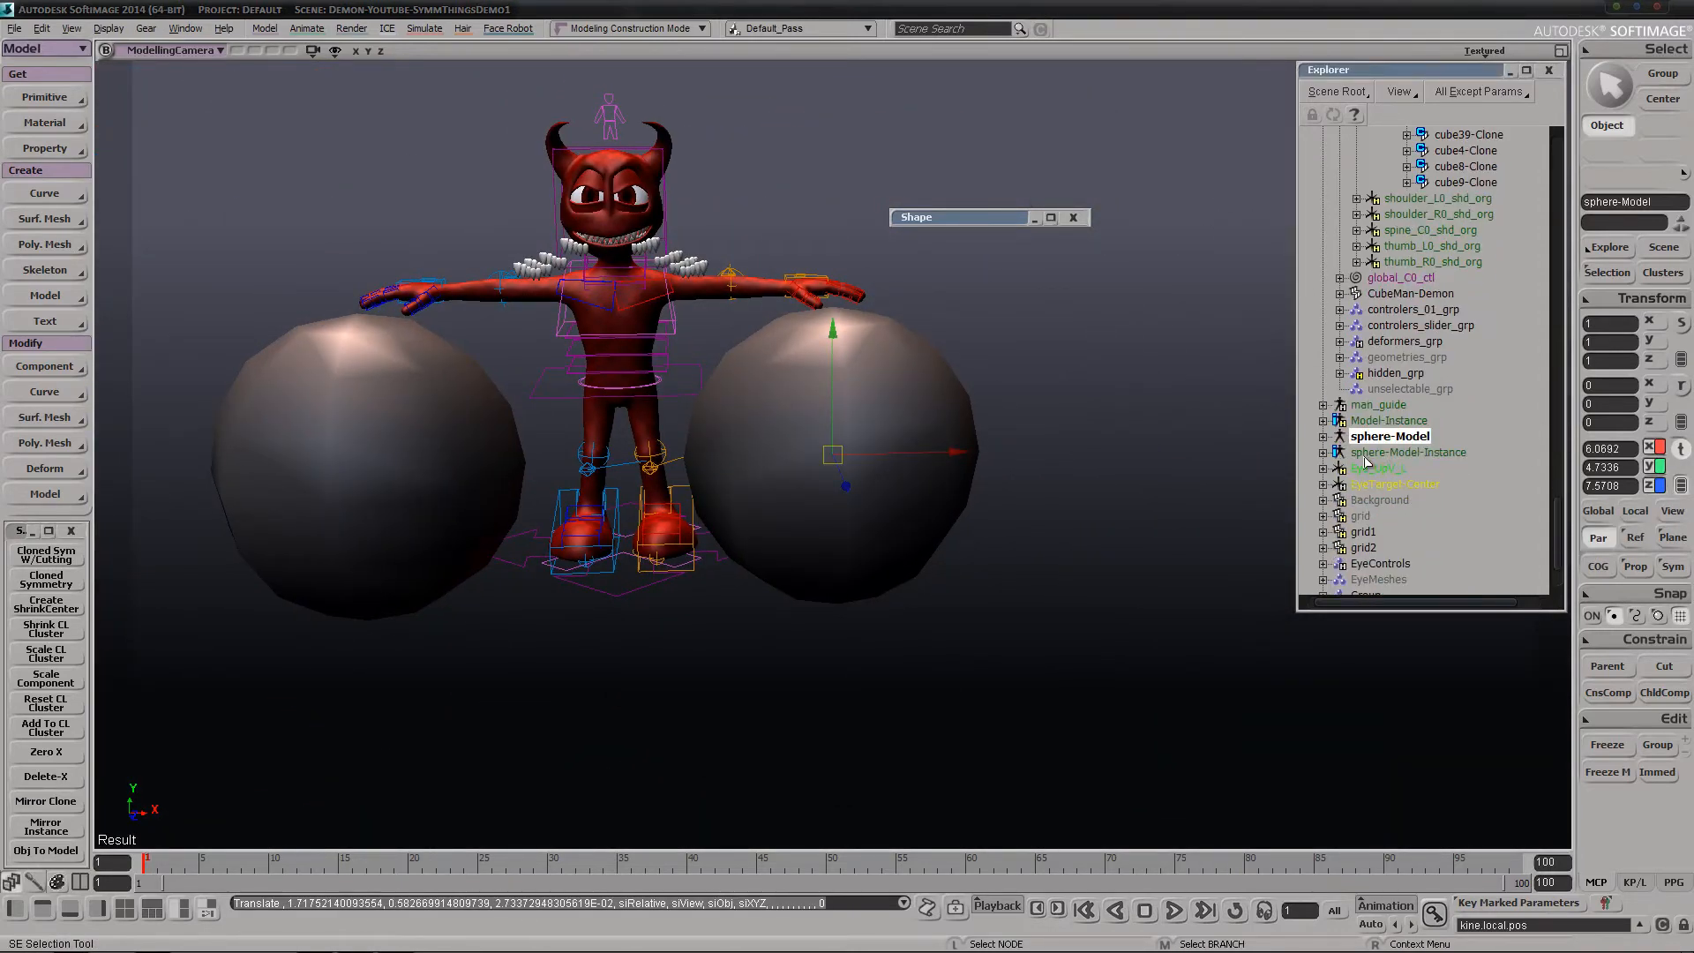
pyautogui.click(1325, 437)
pyautogui.scroll(-2, 1341, 499)
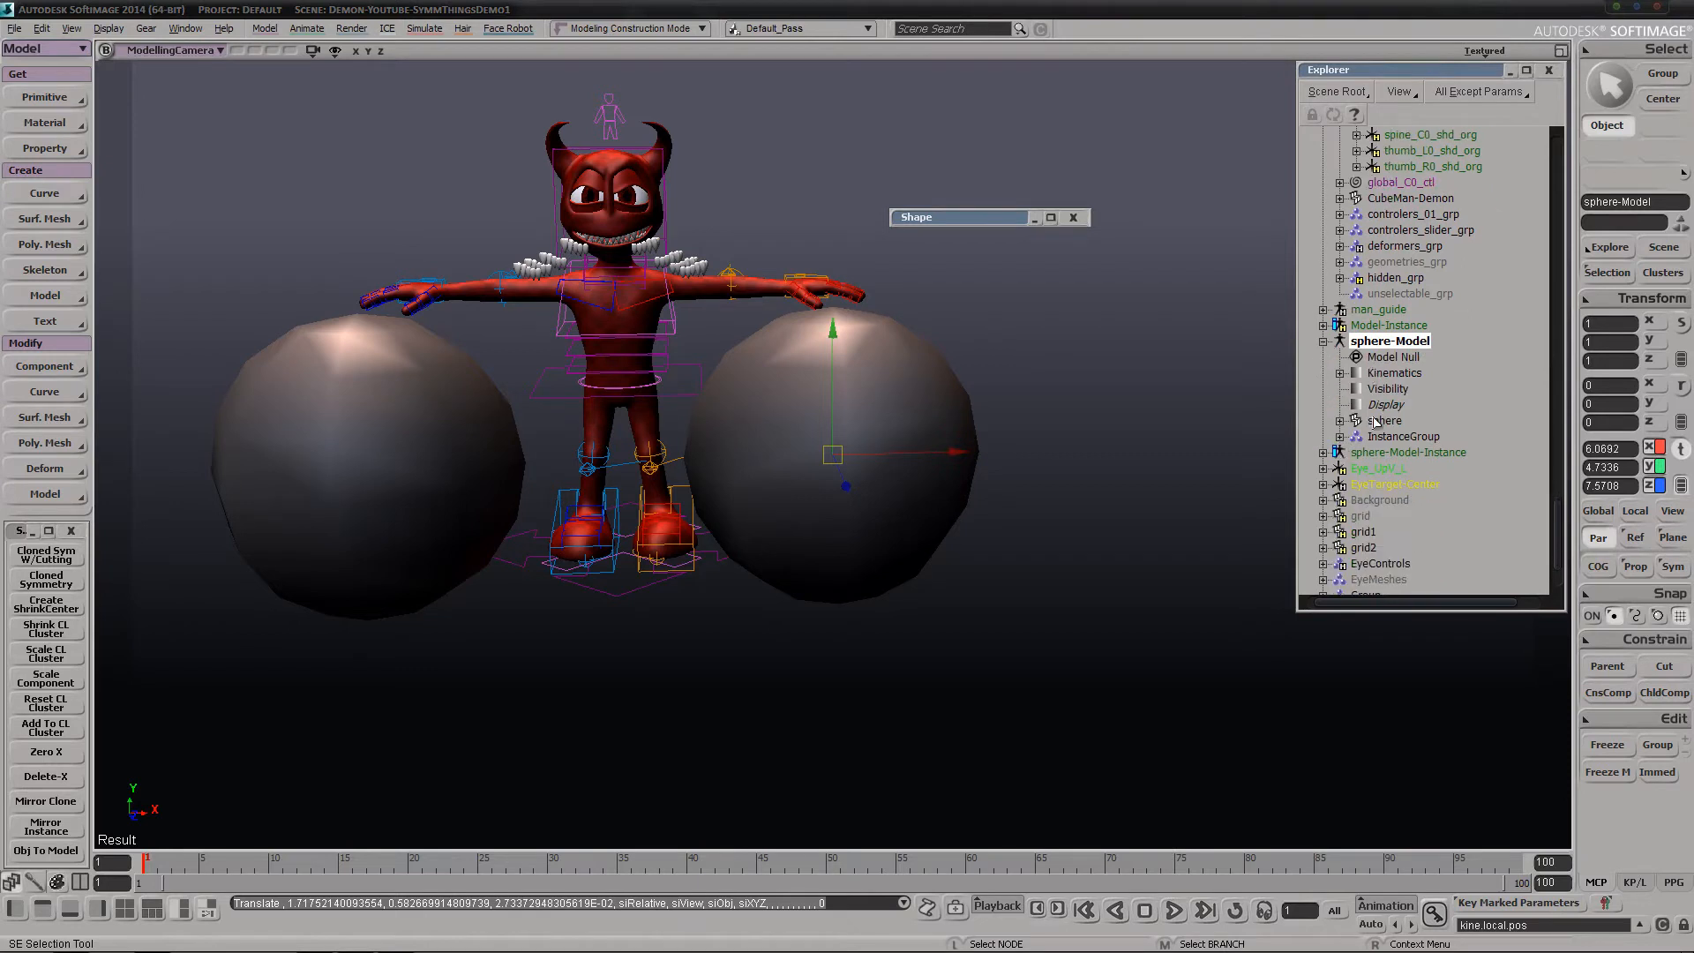
# Move sphere-Model to about X 6.70, Y 4.34, Z 7.73 and scale it uniformly to about 1.215
pyautogui.press('s')
pyautogui.moveTo(788, 471); pyautogui.dragTo(792, 433, button='middle')
pyautogui.moveTo(792, 432); pyautogui.dragTo(962, 465)
pyautogui.press('x')
pyautogui.press('space')
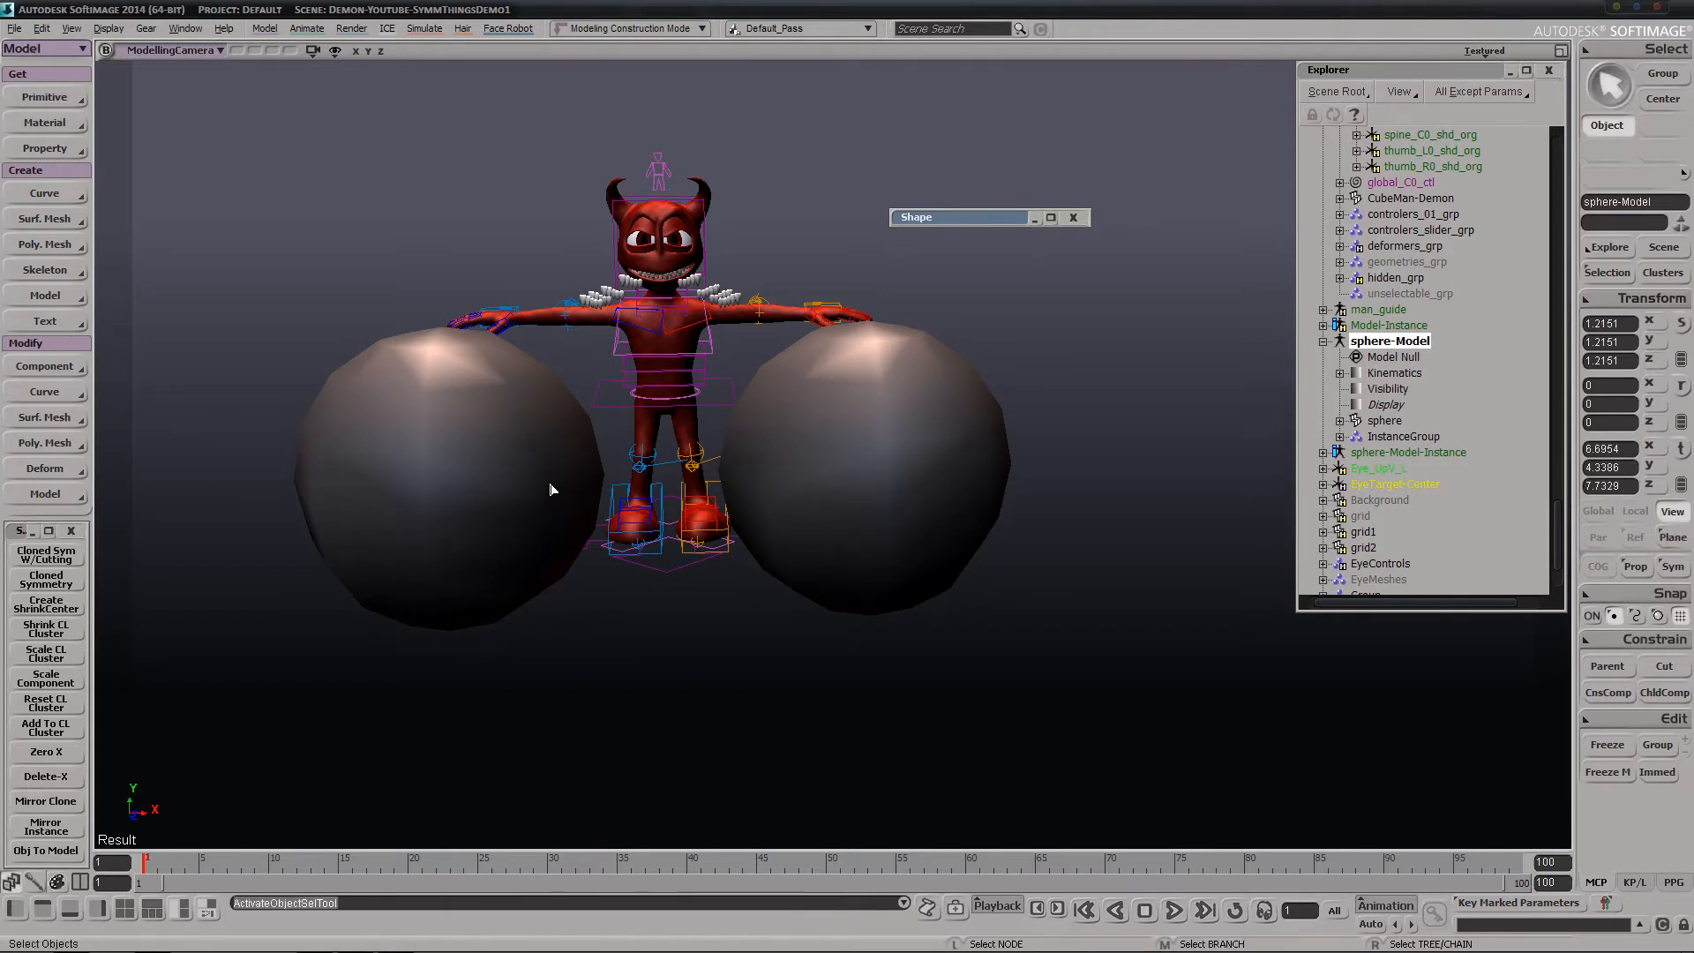
# Select sphere-Model-Instance, check its contents in the Explorer and try to rotate it
pyautogui.press('c')
pyautogui.click(483, 496)
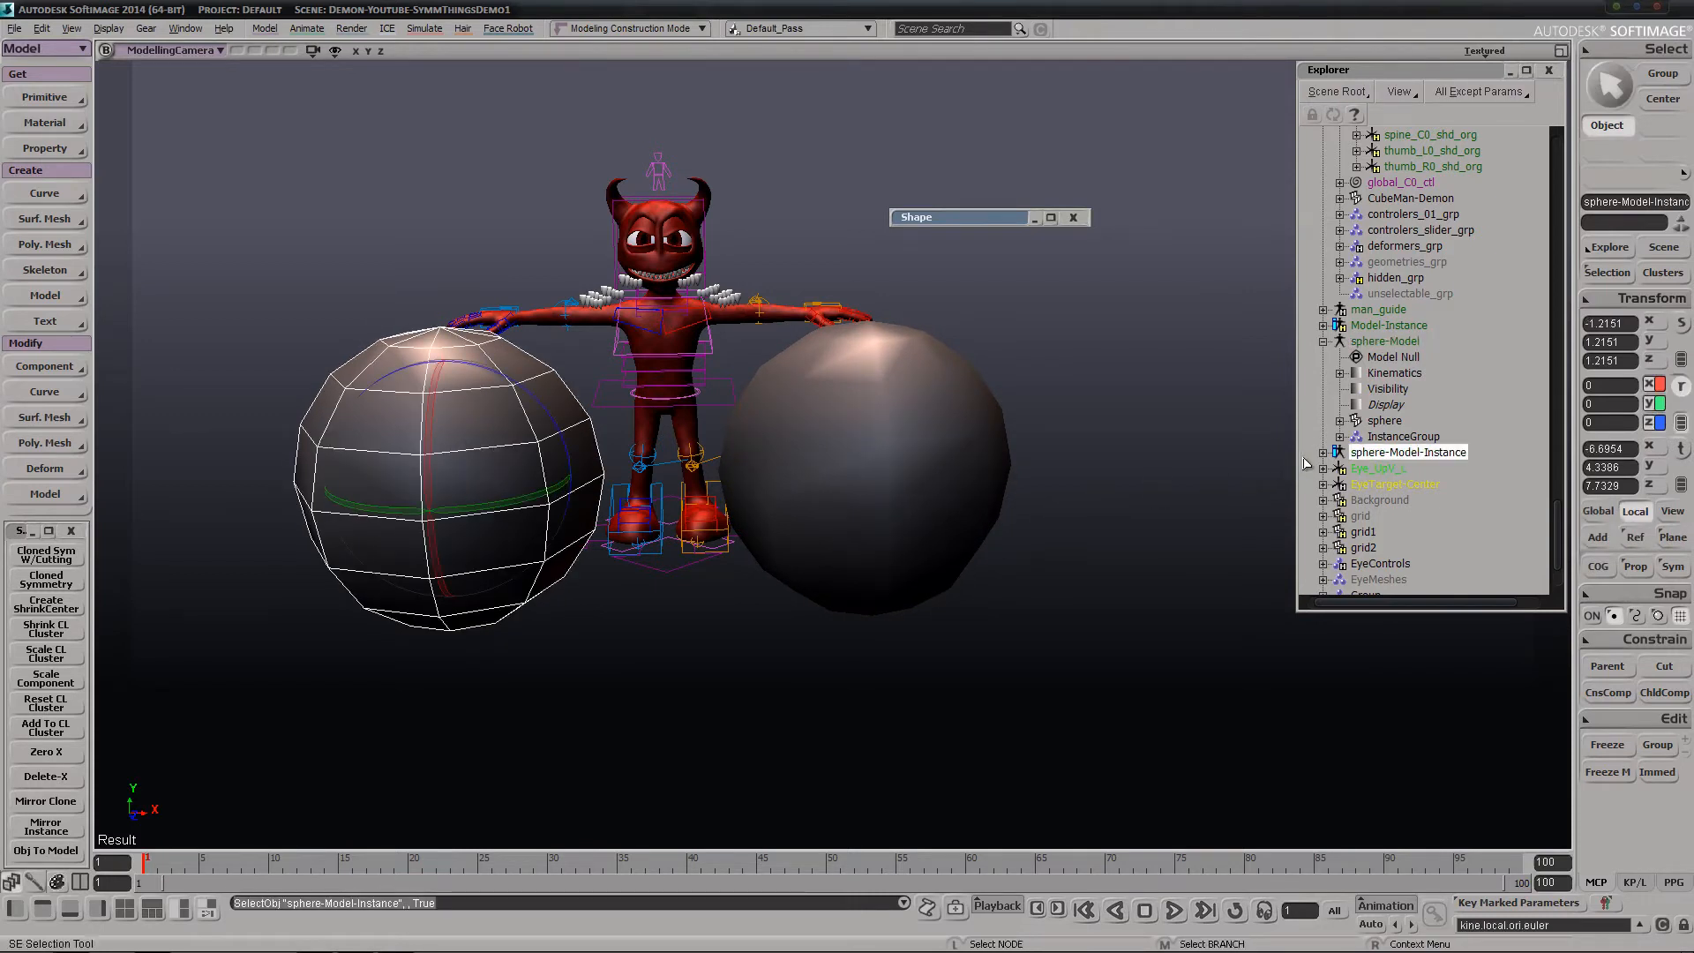
pyautogui.click(1323, 453)
pyautogui.click(1324, 453)
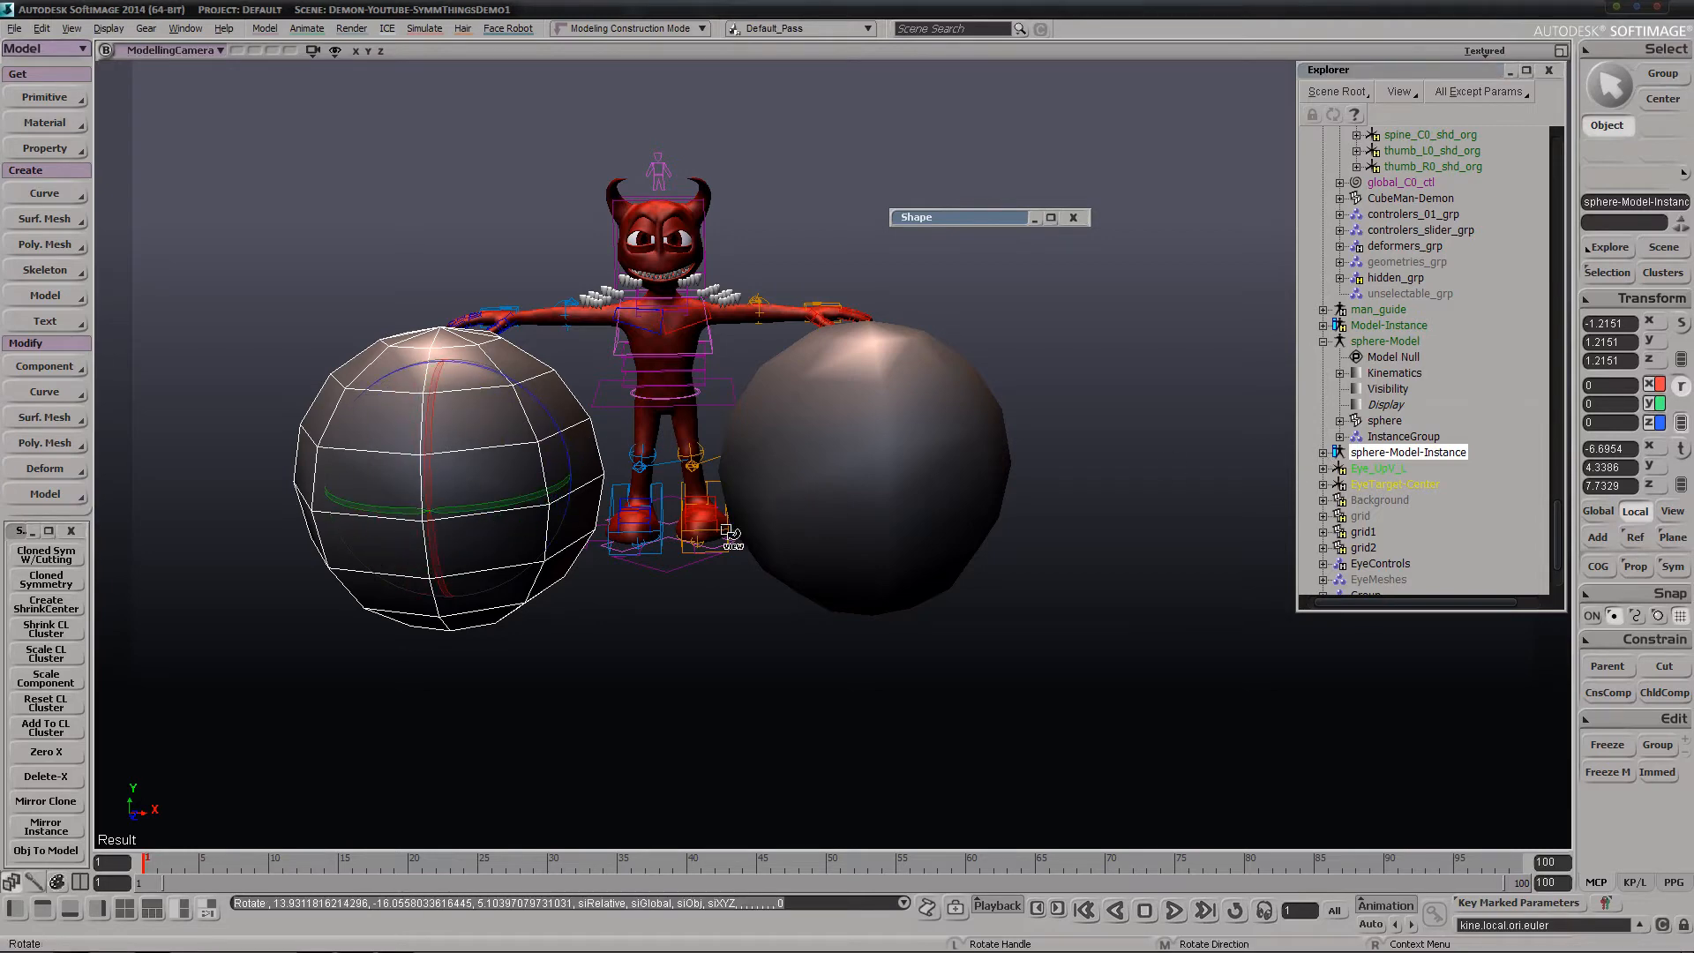
pyautogui.press('space')
# Convert four neighbouring cloned upper front teeth, including the cube11 clone, into separate models with Obj To Model
pyautogui.press('s')
pyautogui.moveTo(756, 473); pyautogui.dragTo(782, 515)
pyautogui.moveTo(783, 515); pyautogui.dragTo(750, 510, button='right')
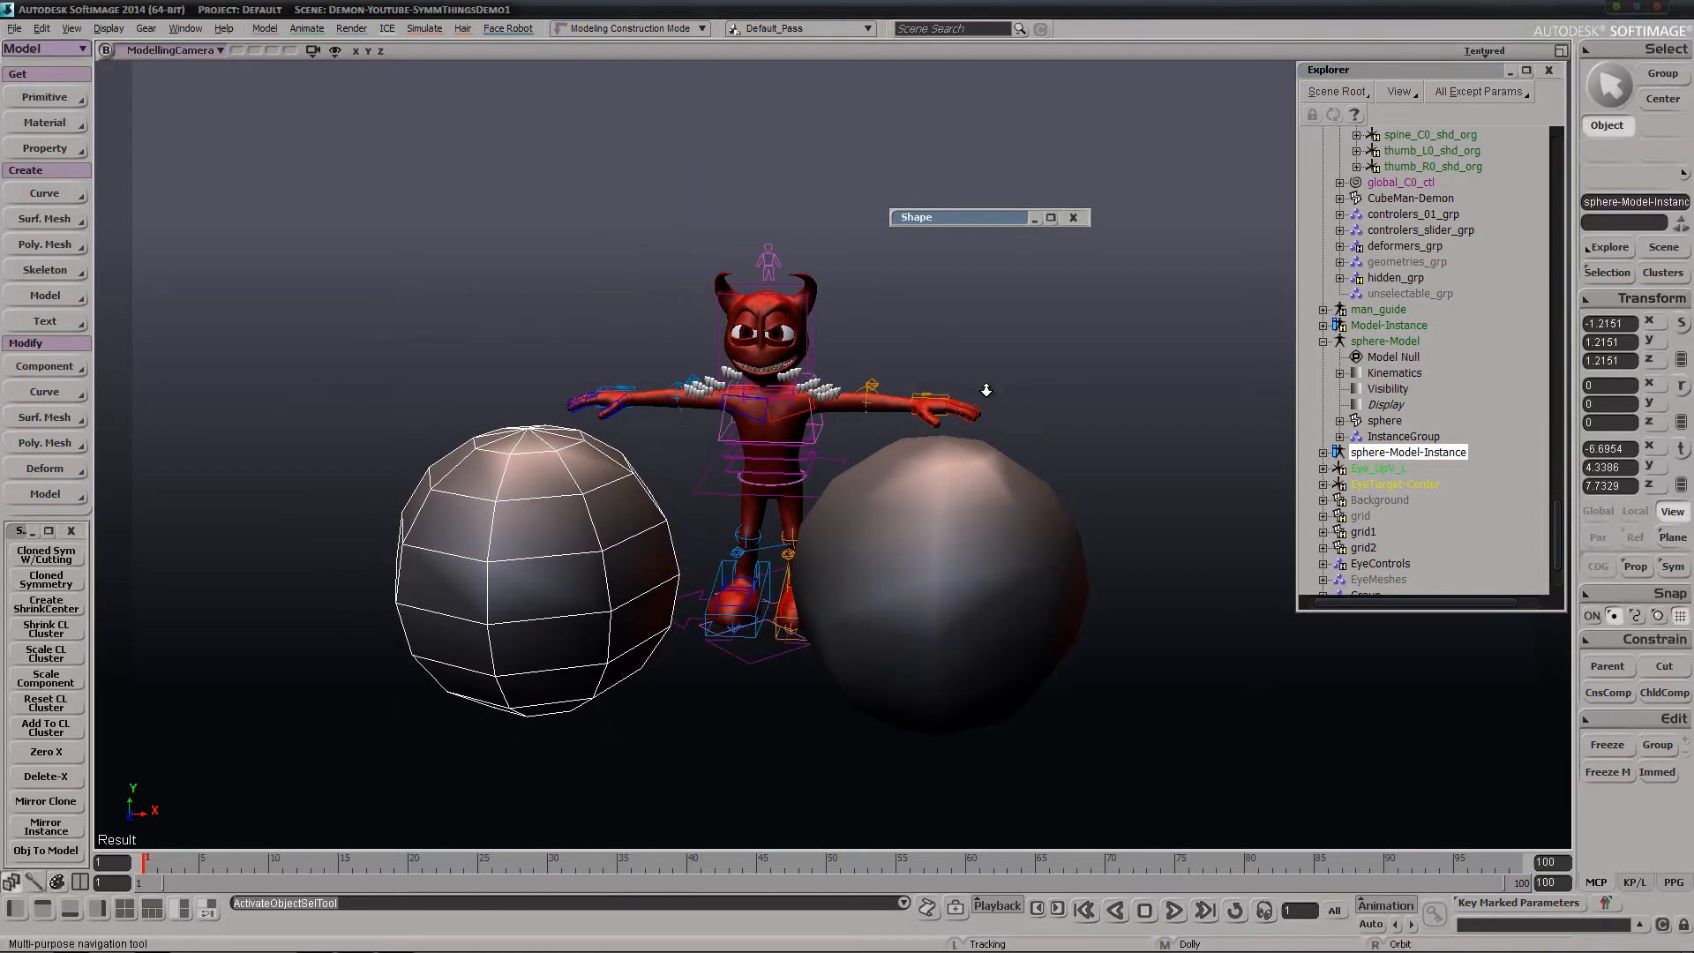
pyautogui.moveTo(983, 389); pyautogui.dragTo(647, 583, button='middle')
pyautogui.moveTo(647, 582); pyautogui.dragTo(708, 803)
pyautogui.moveTo(979, 458); pyautogui.dragTo(484, 495, button='middle')
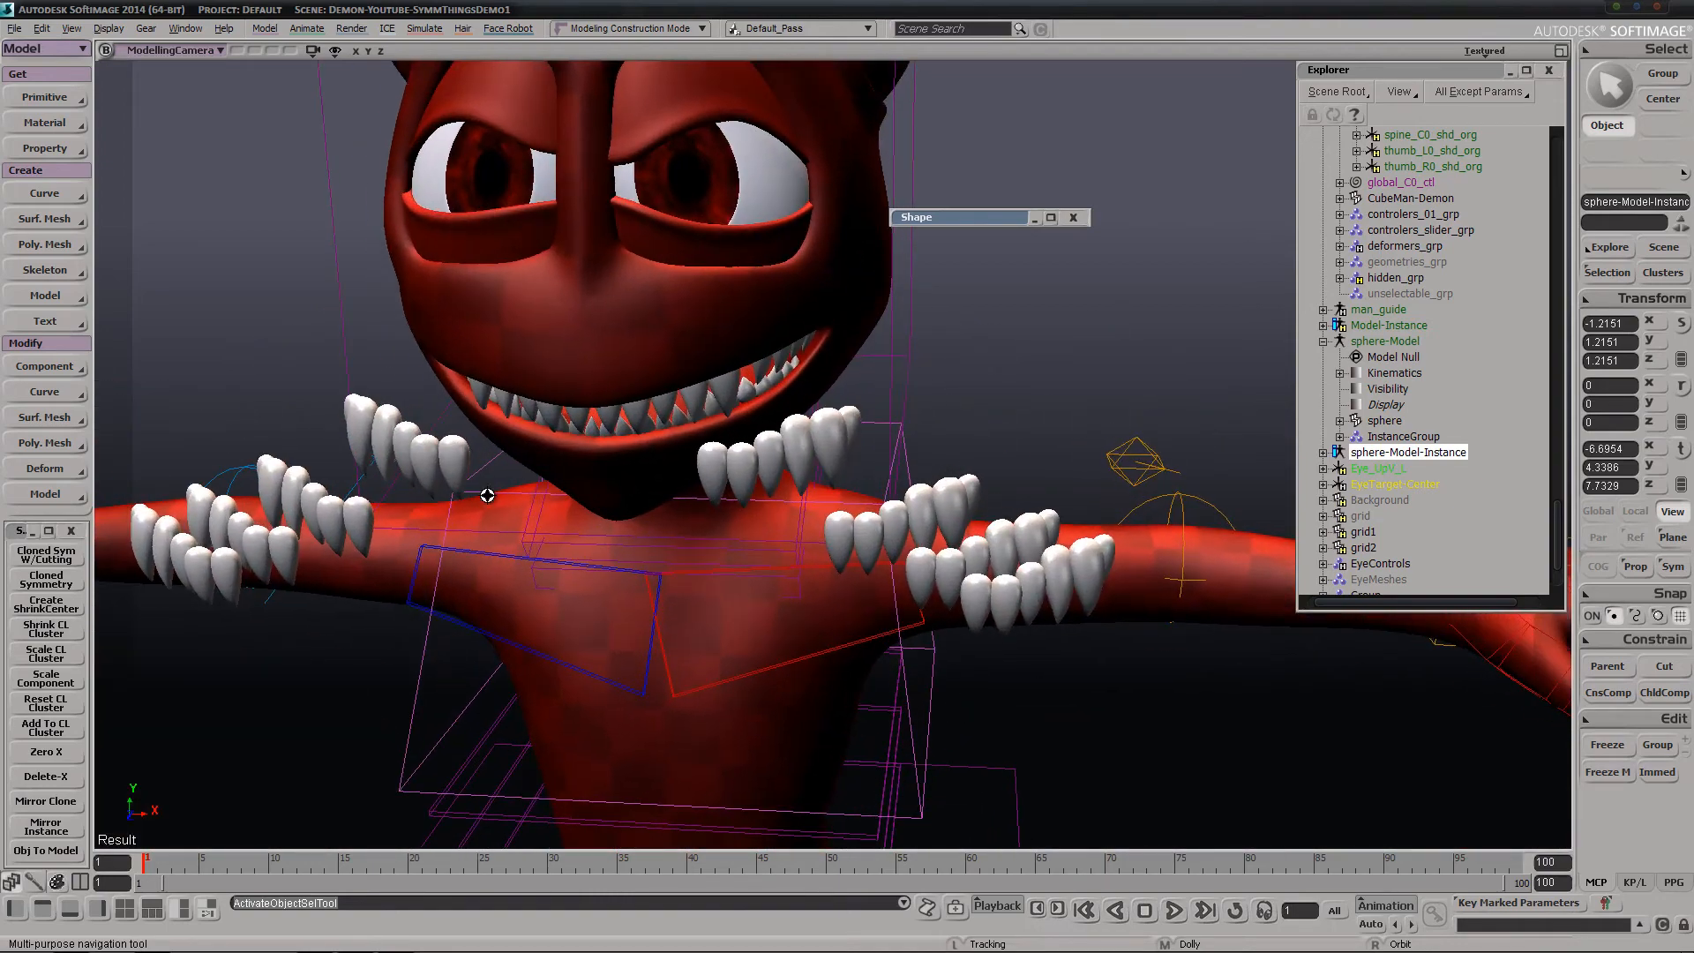
pyautogui.moveTo(485, 495); pyautogui.dragTo(573, 711)
pyautogui.moveTo(573, 494); pyautogui.dragTo(628, 468, button='right')
pyautogui.moveTo(726, 616); pyautogui.dragTo(716, 618, button='middle')
pyautogui.moveTo(680, 567); pyautogui.dragTo(682, 560)
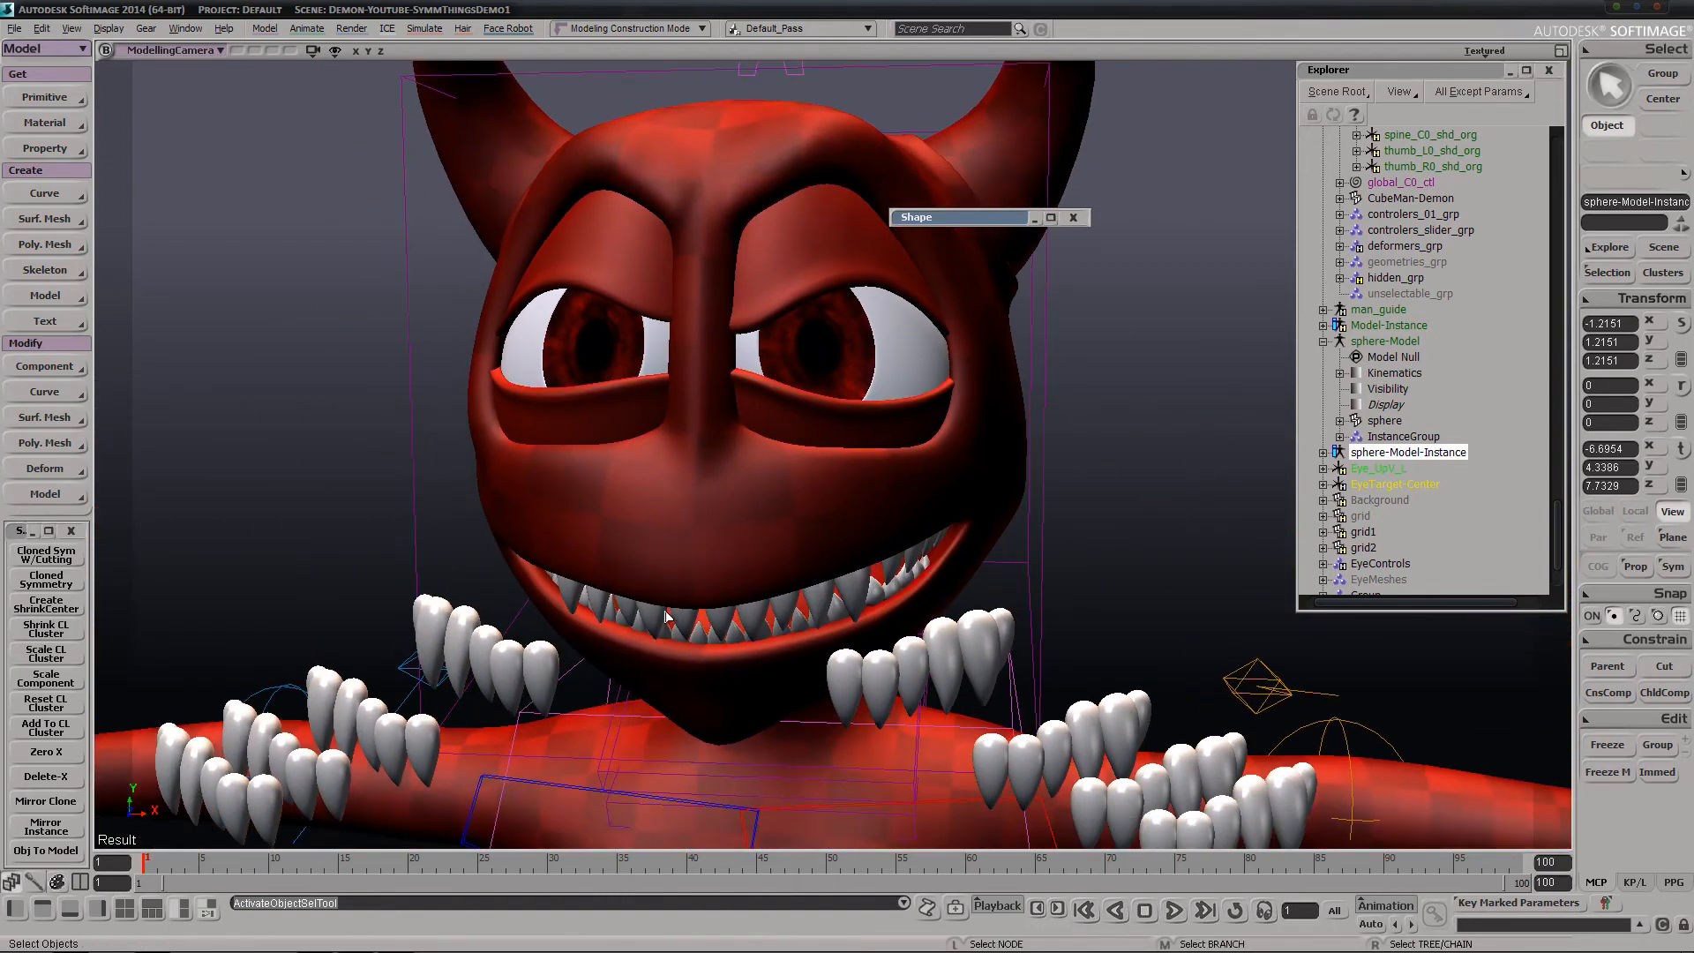
pyautogui.click(654, 622)
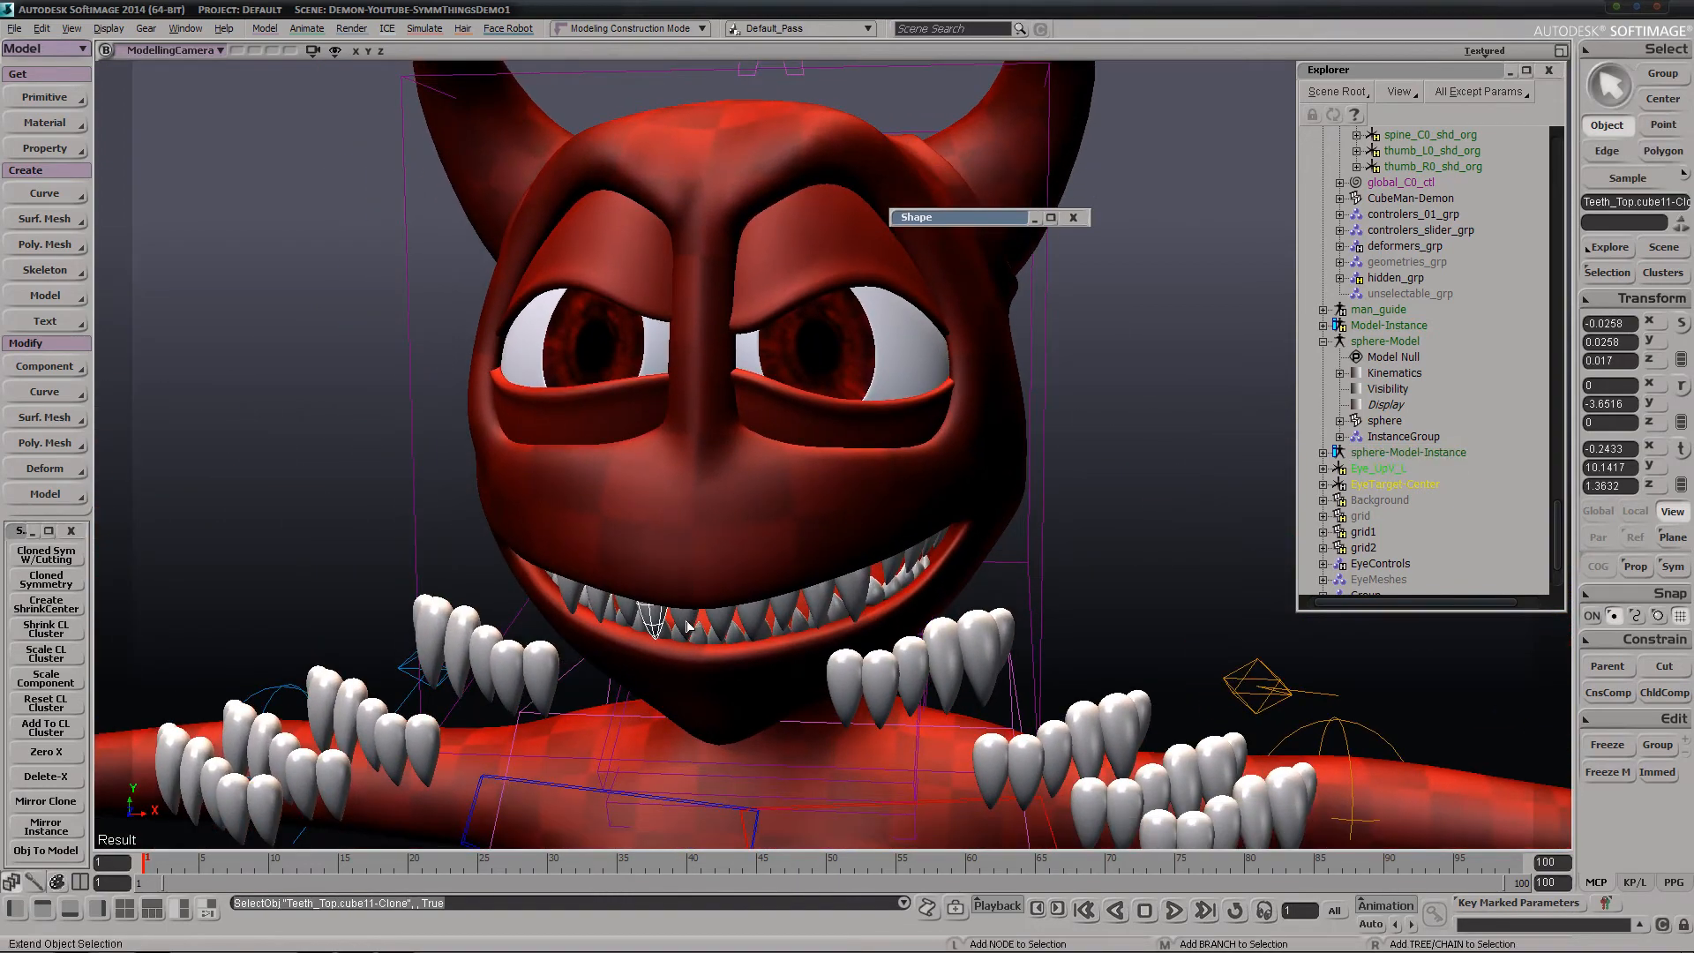
pyautogui.keyDown('shift'); pyautogui.click(676, 628); pyautogui.keyUp('shift')
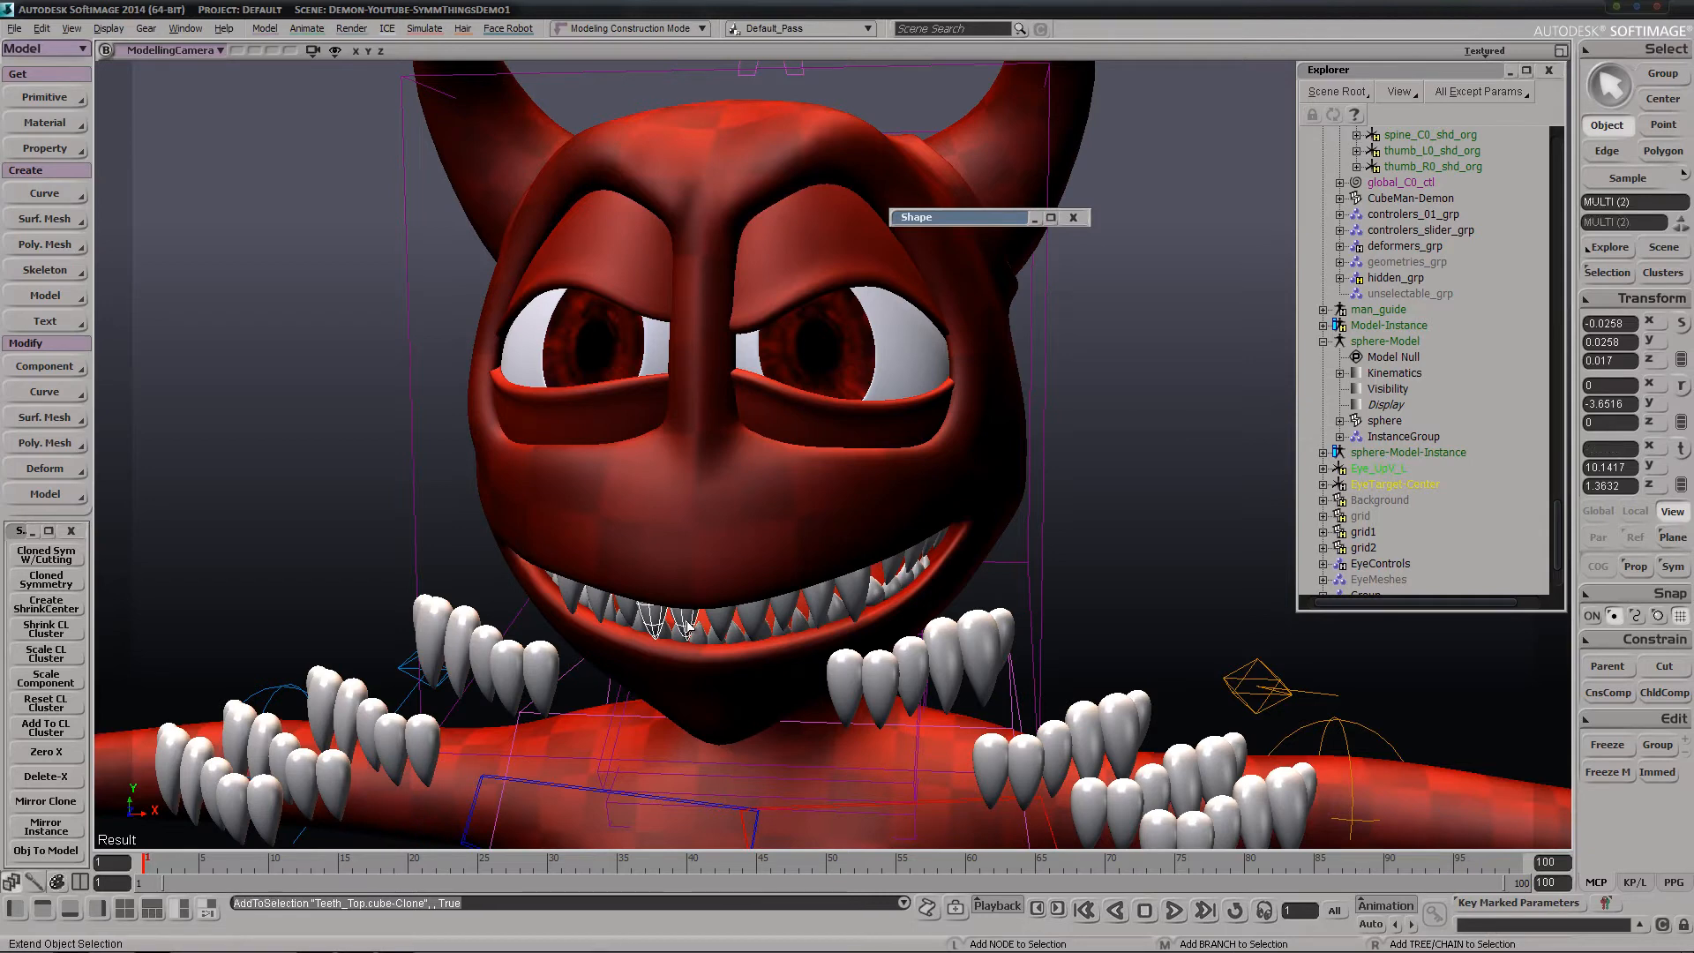
pyautogui.keyDown('shift'); pyautogui.click(626, 617); pyautogui.keyUp('shift')
pyautogui.keyDown('shift'); pyautogui.click(600, 611); pyautogui.keyUp('shift')
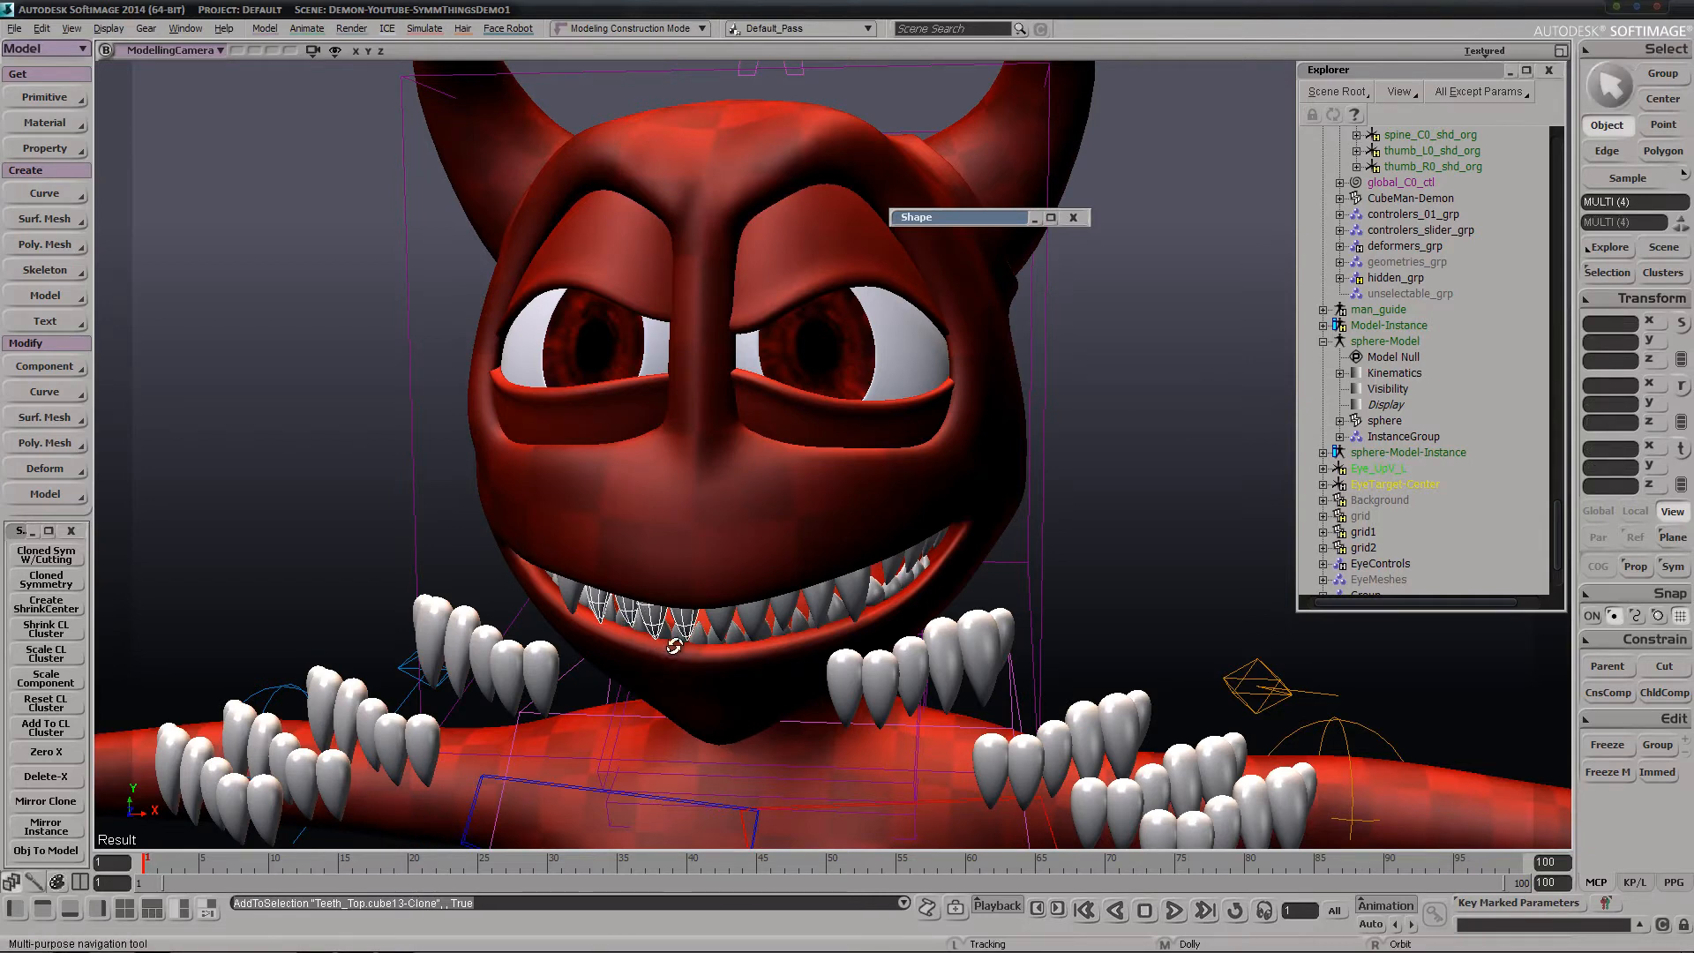
pyautogui.press('f')
pyautogui.press('s')
pyautogui.moveTo(650, 647); pyautogui.dragTo(715, 521, button='middle')
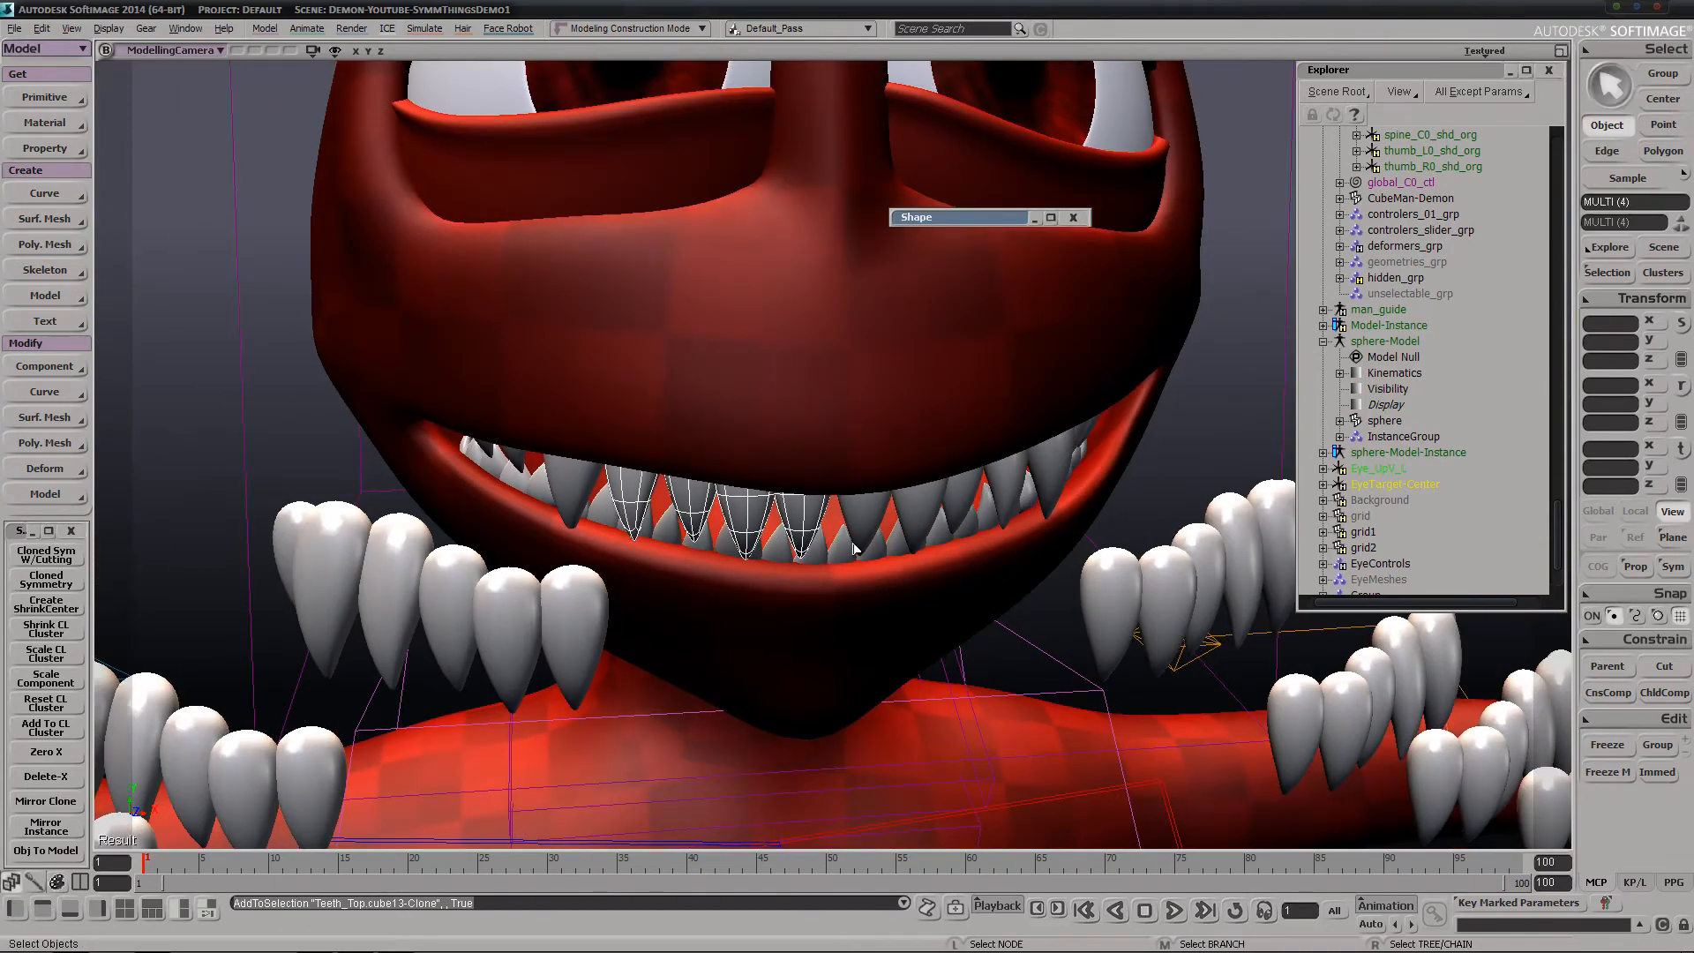
pyautogui.press('s')
pyautogui.moveTo(798, 613); pyautogui.dragTo(512, 625, button='right')
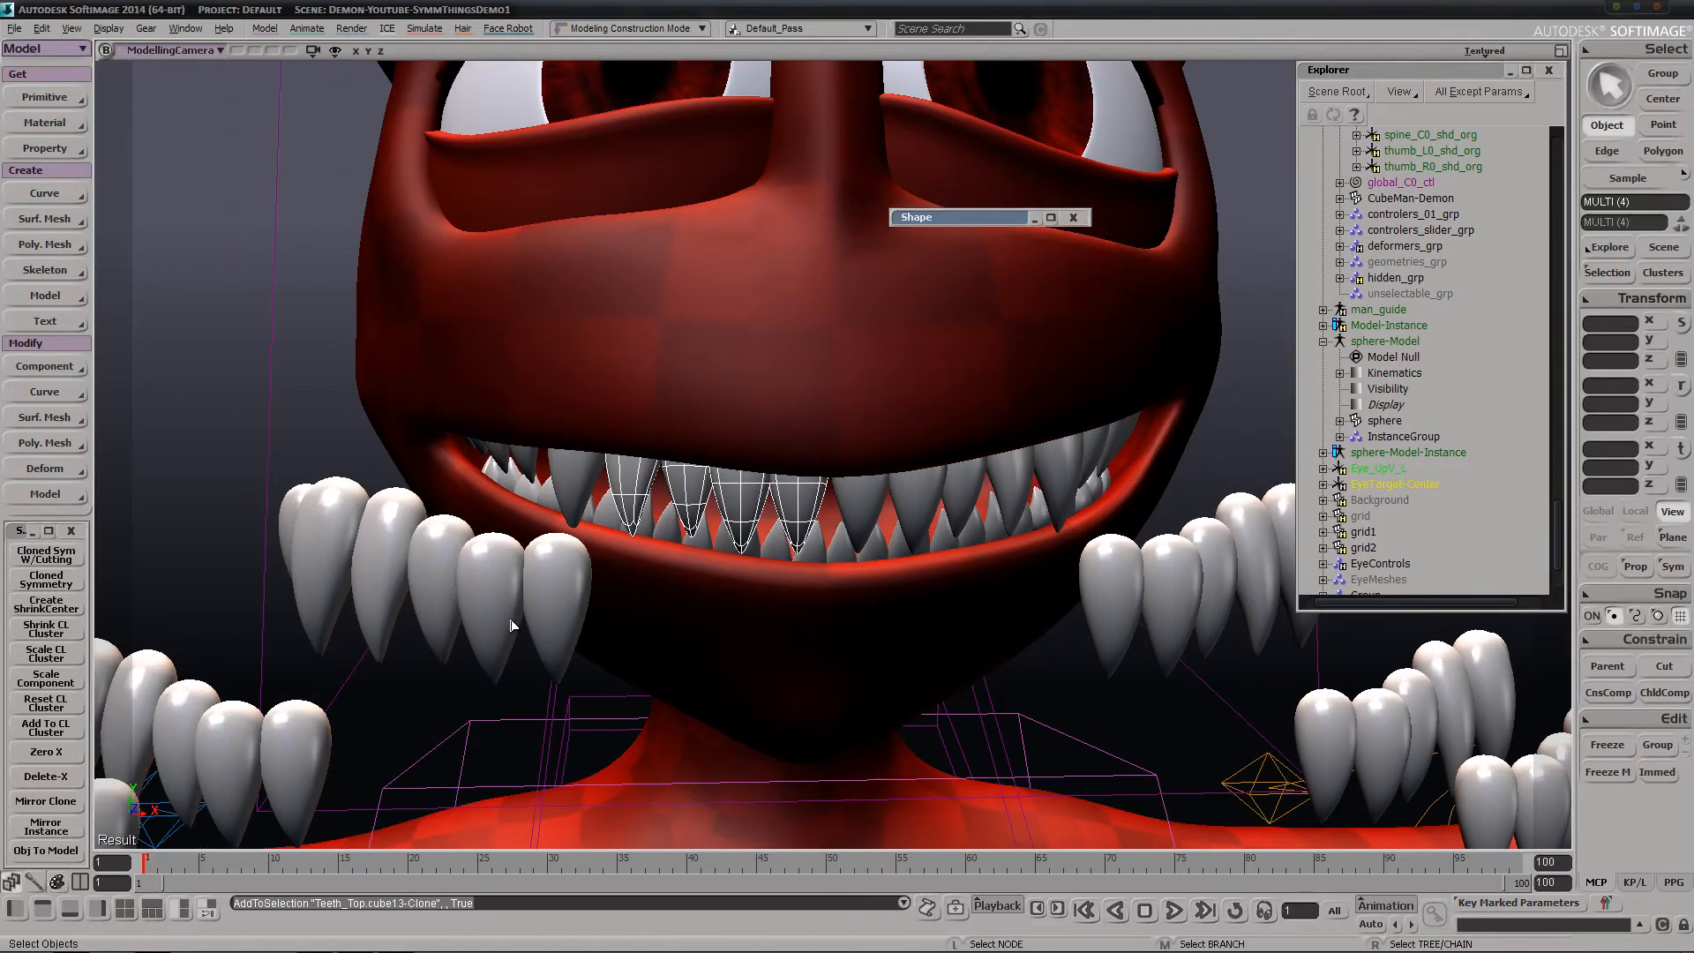
pyautogui.click(45, 850)
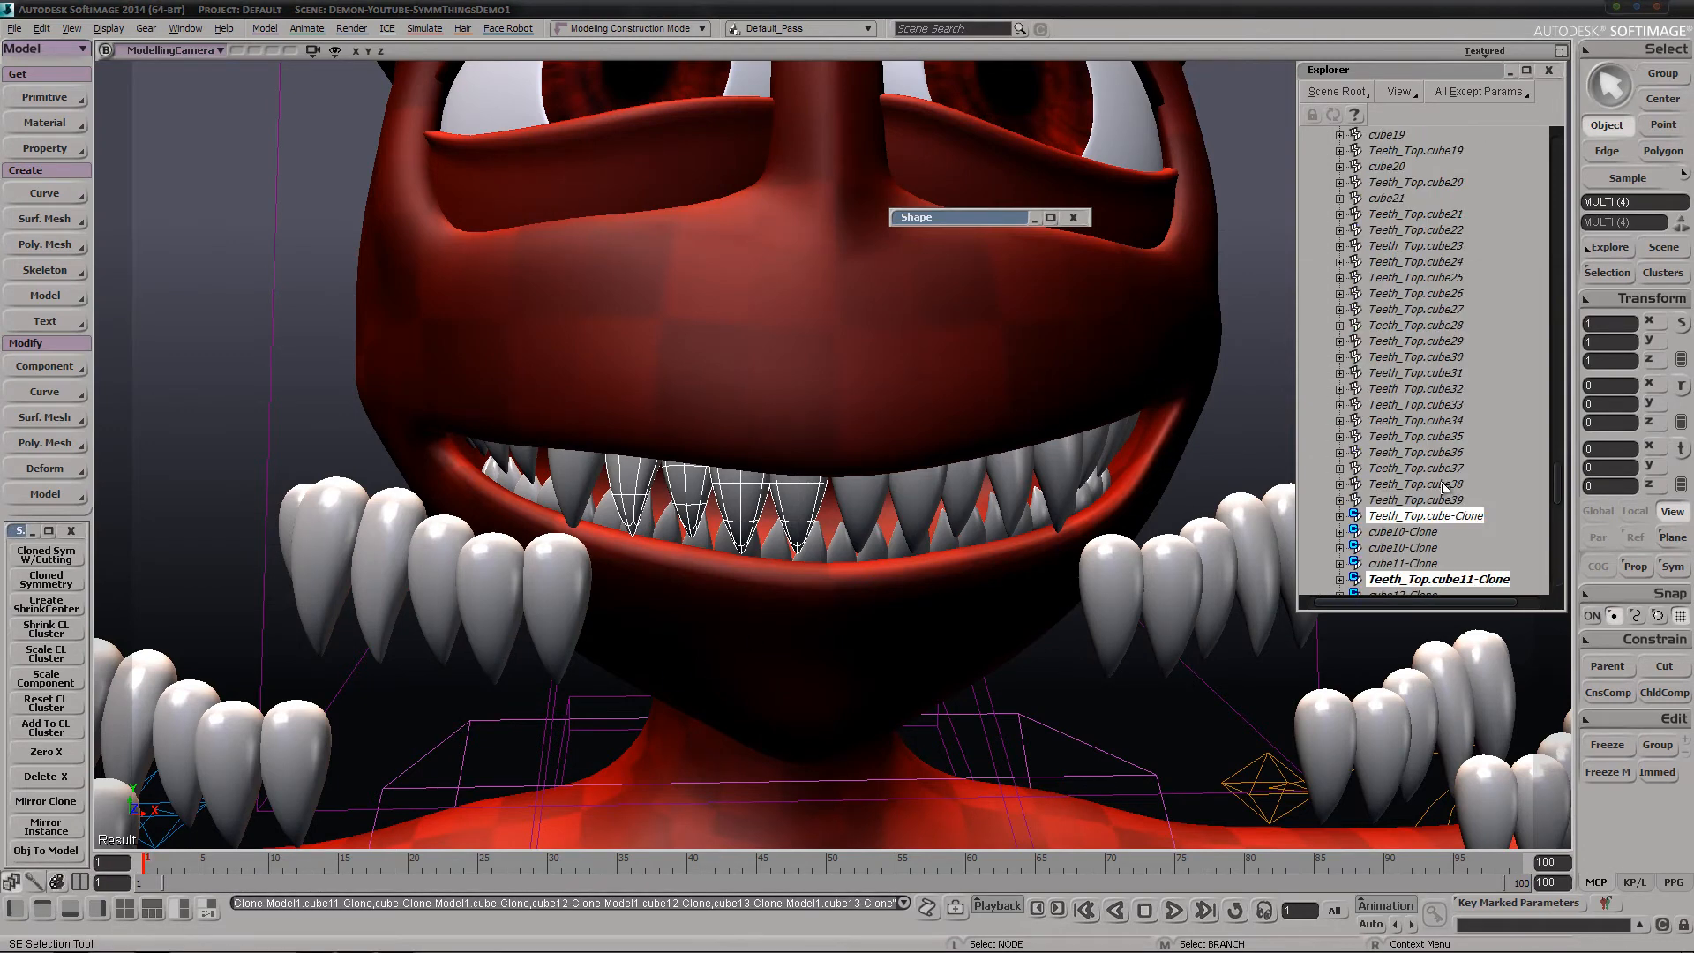
# Collapse the Teeth group and examine the new clone models under Teeth_Top in the Explorer
pyautogui.scroll(20, 1431, 406)
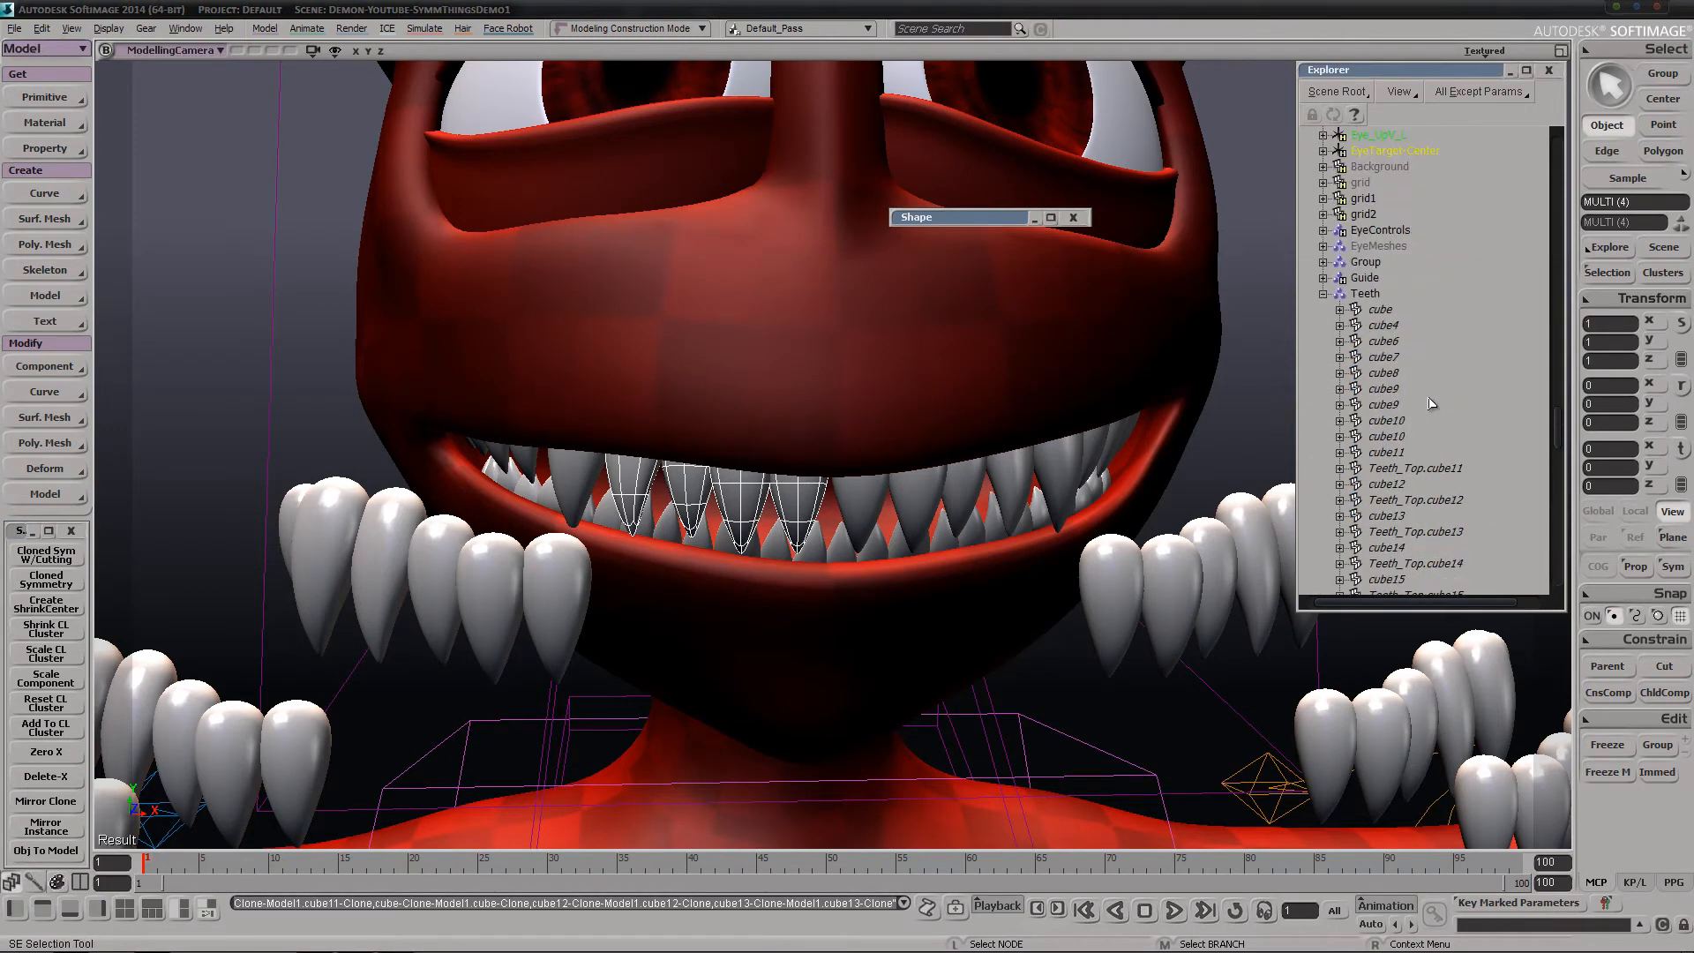
pyautogui.click(1323, 484)
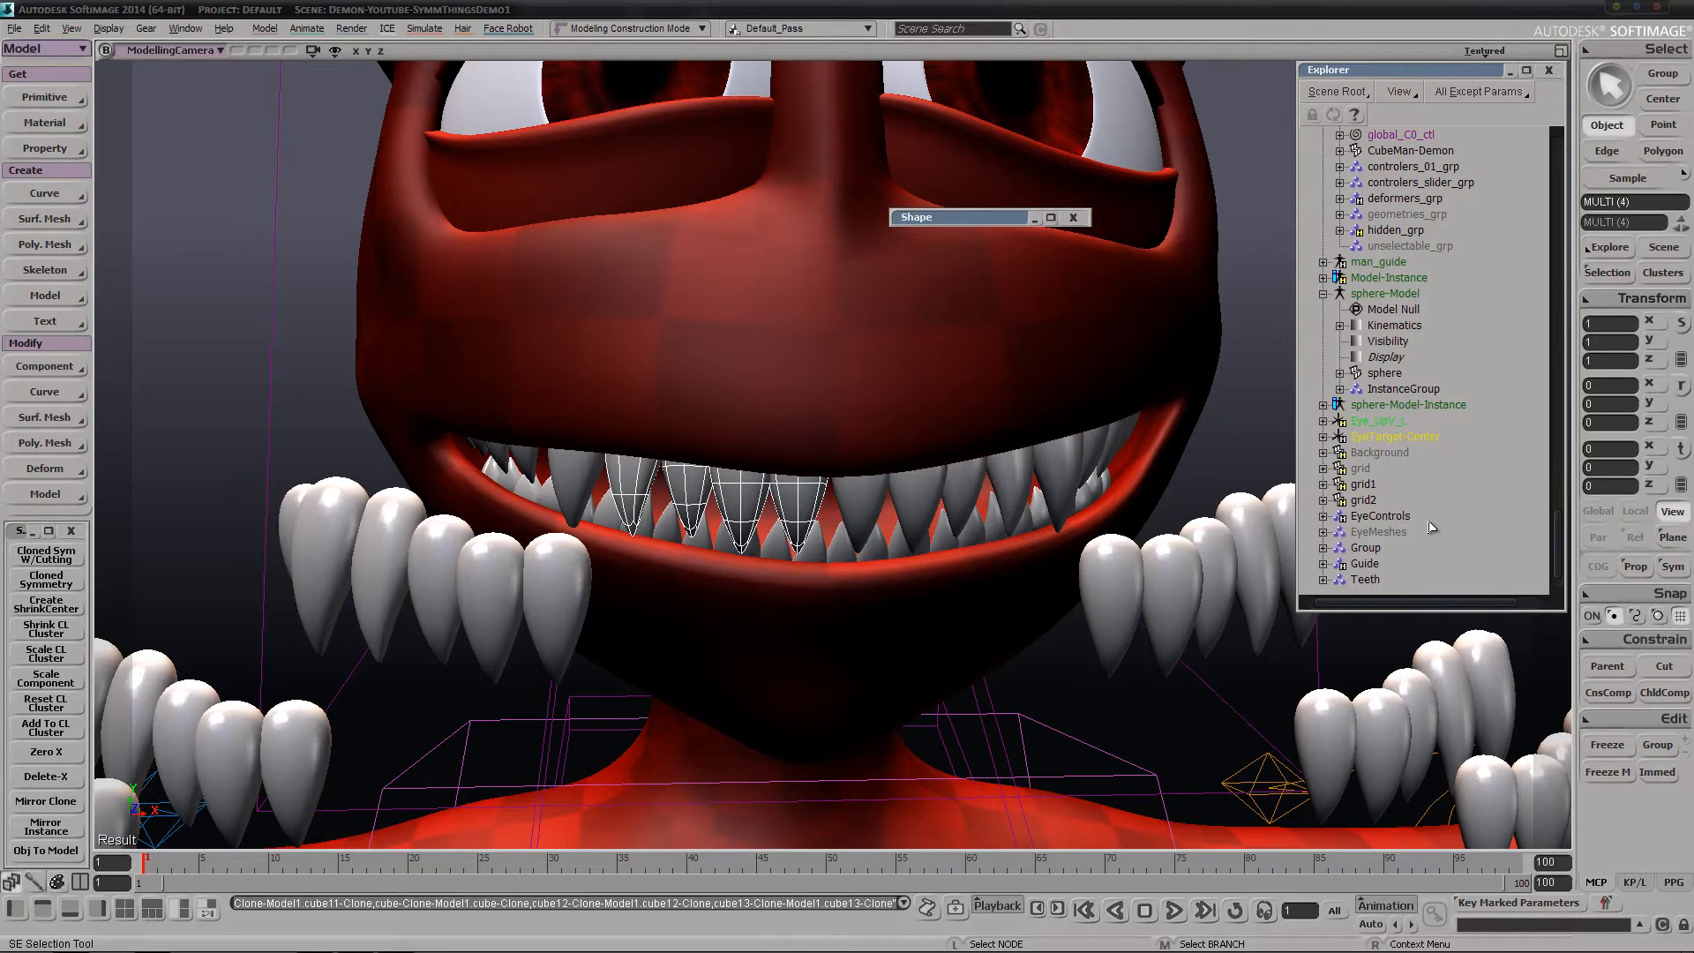
pyautogui.scroll(-15, 1431, 526)
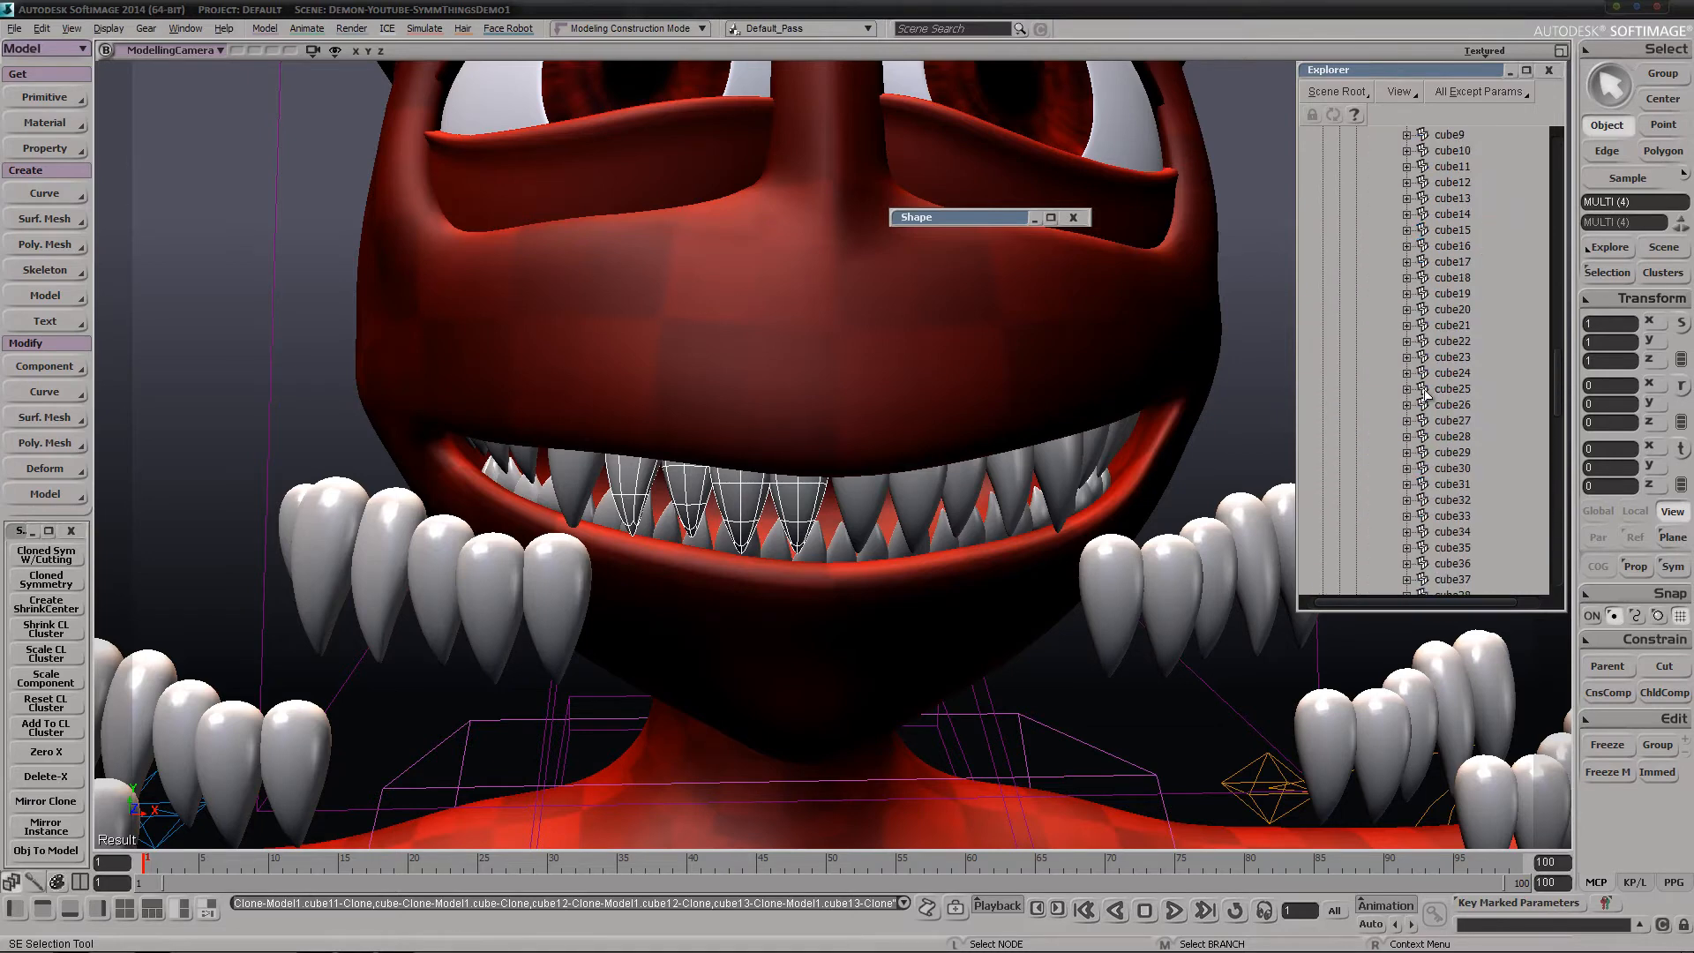
pyautogui.scroll(14, 1426, 395)
pyautogui.scroll(-4, 1434, 398)
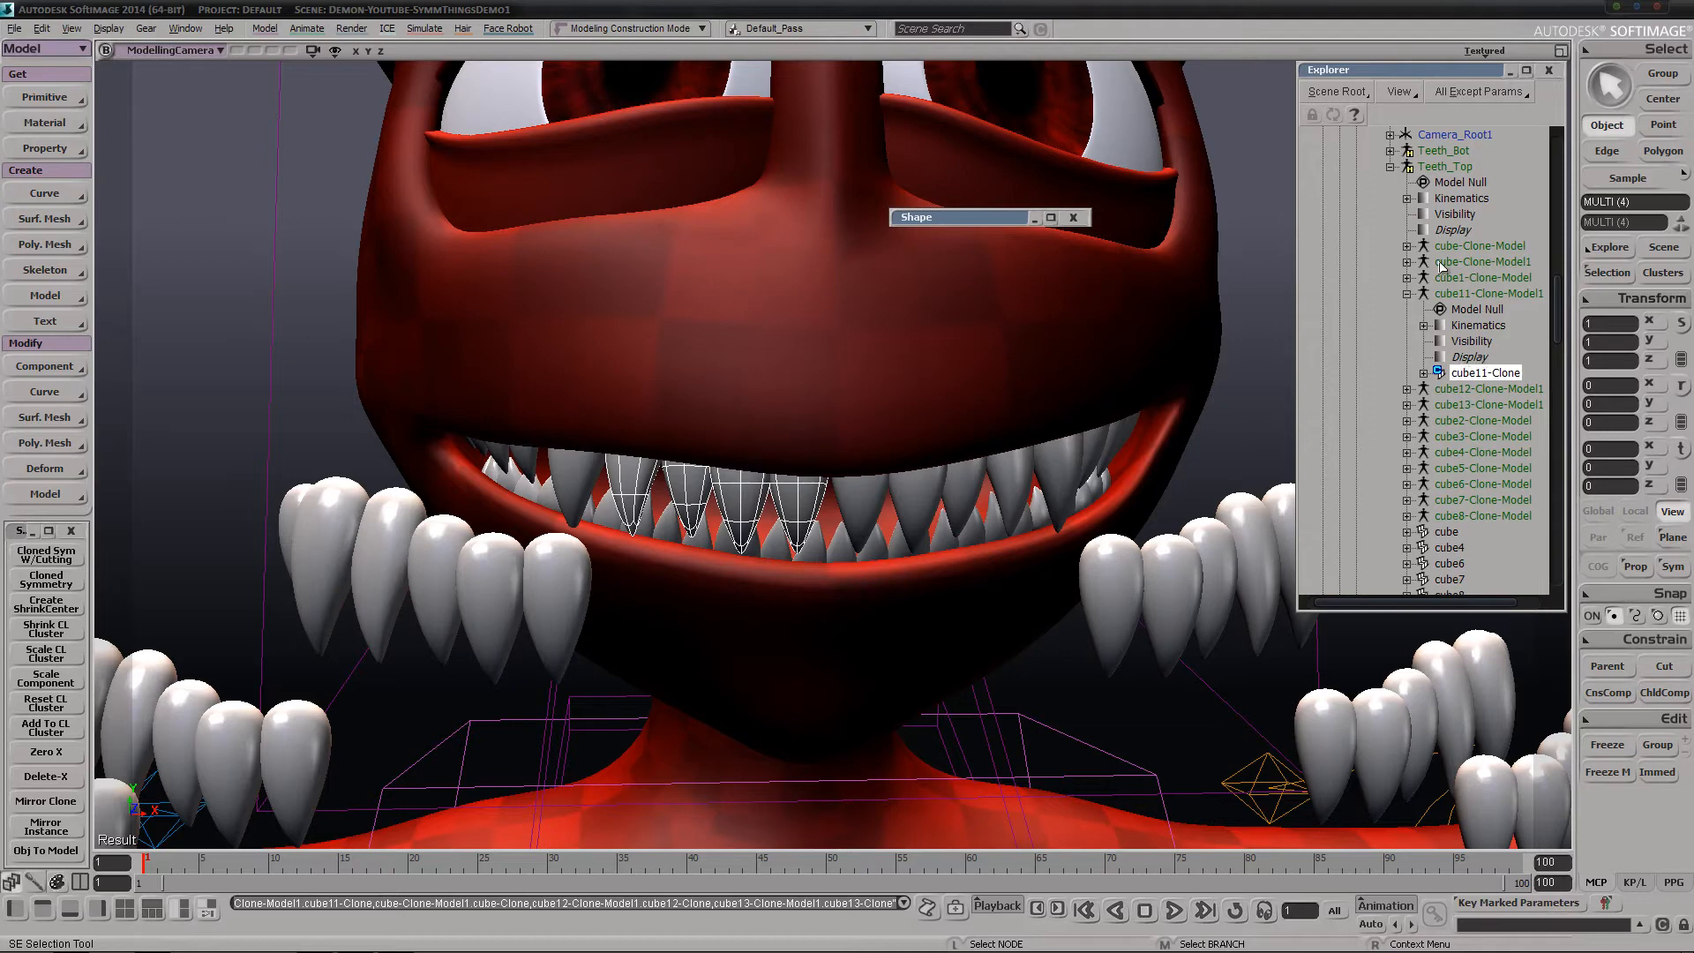
# Rotate and enlarge the four selected cloned upper teeth
pyautogui.press('c')
pyautogui.moveTo(741, 490); pyautogui.dragTo(795, 461)
pyautogui.press('x')
pyautogui.press('space')
# Move three original upper front teeth individually, placing the third at about X 0.359, Y 10.169, Z 1.277
pyautogui.click(875, 500)
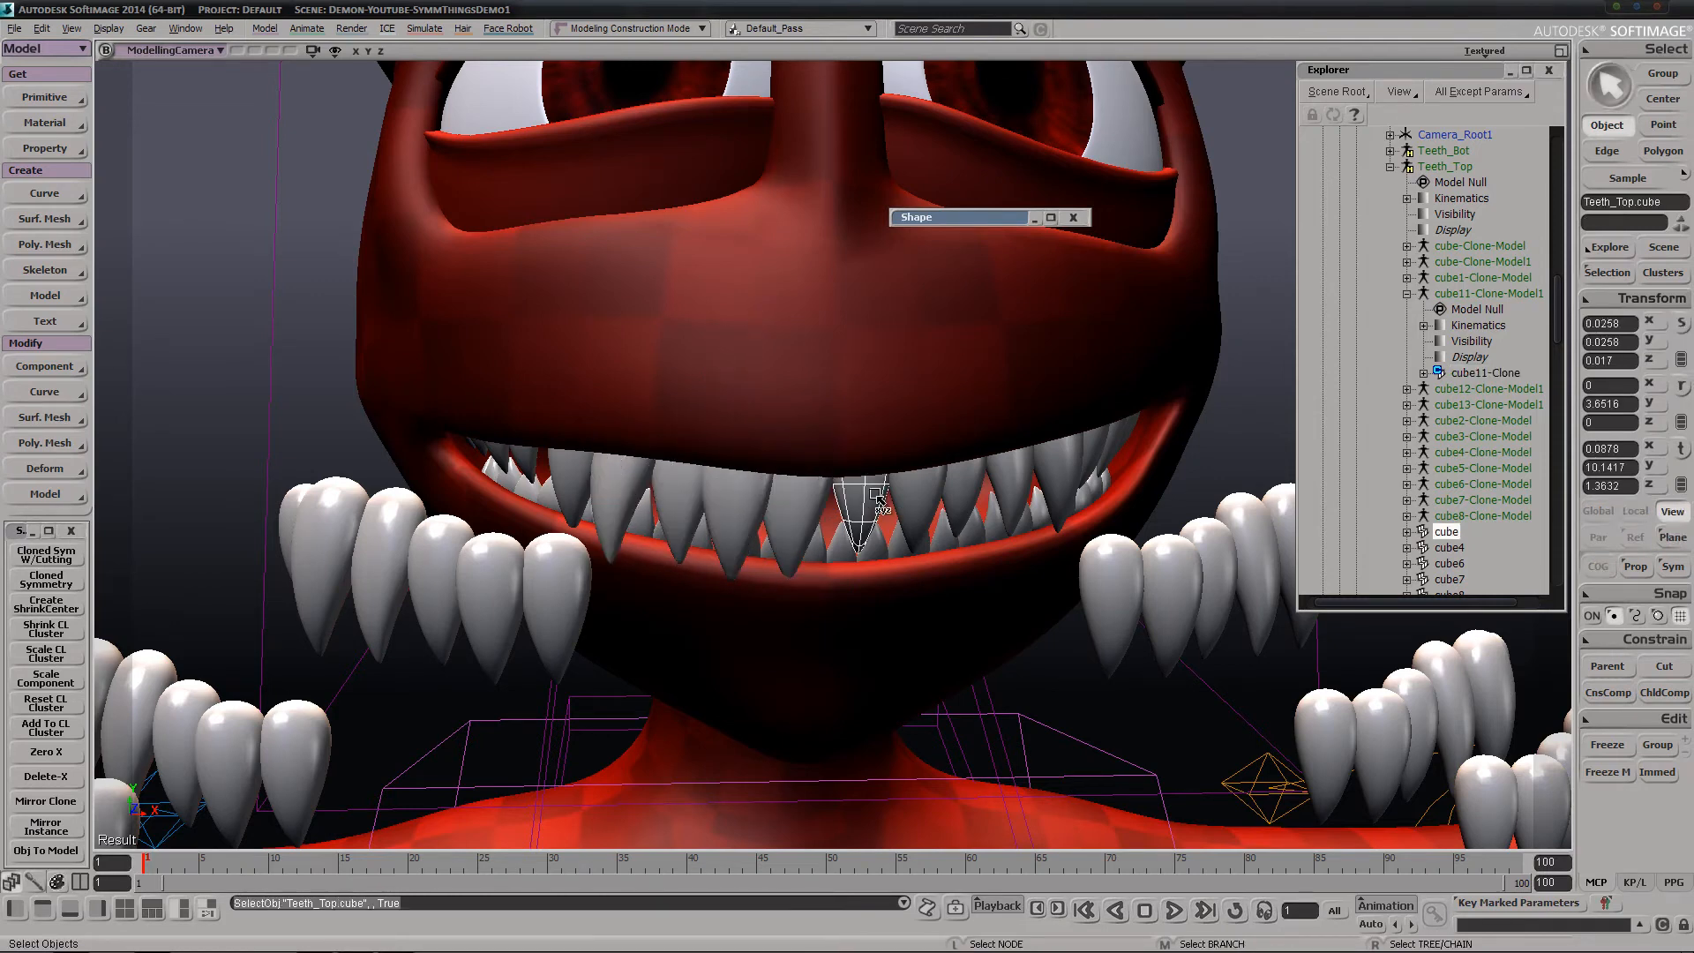
pyautogui.press('v')
pyautogui.moveTo(878, 511)
pyautogui.mouseDown()
pyautogui.moveTo(909, 532)
pyautogui.moveTo(869, 537)
pyautogui.mouseUp()
pyautogui.click(916, 510)
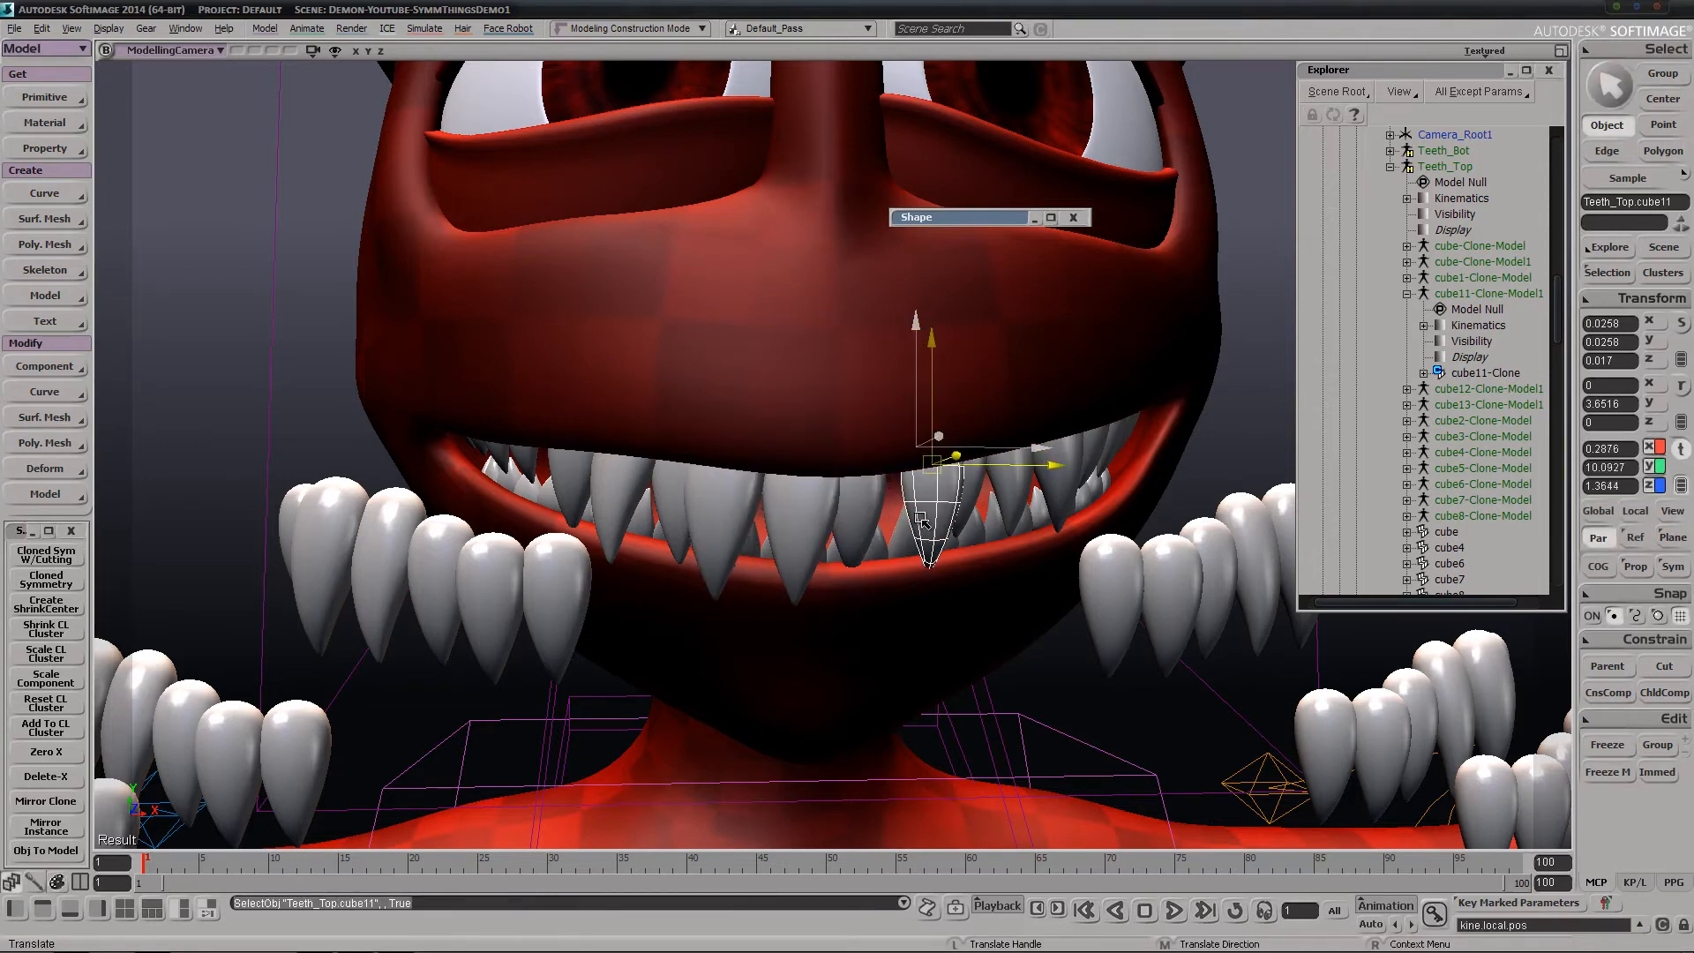
pyautogui.press('space')
pyautogui.click(966, 472)
pyautogui.press('v')
pyautogui.moveTo(968, 481); pyautogui.dragTo(962, 510)
# Examine the adjusted teeth, the cloned tooth rows and the mirrored spheres from several angles and distances
pyautogui.press('s')
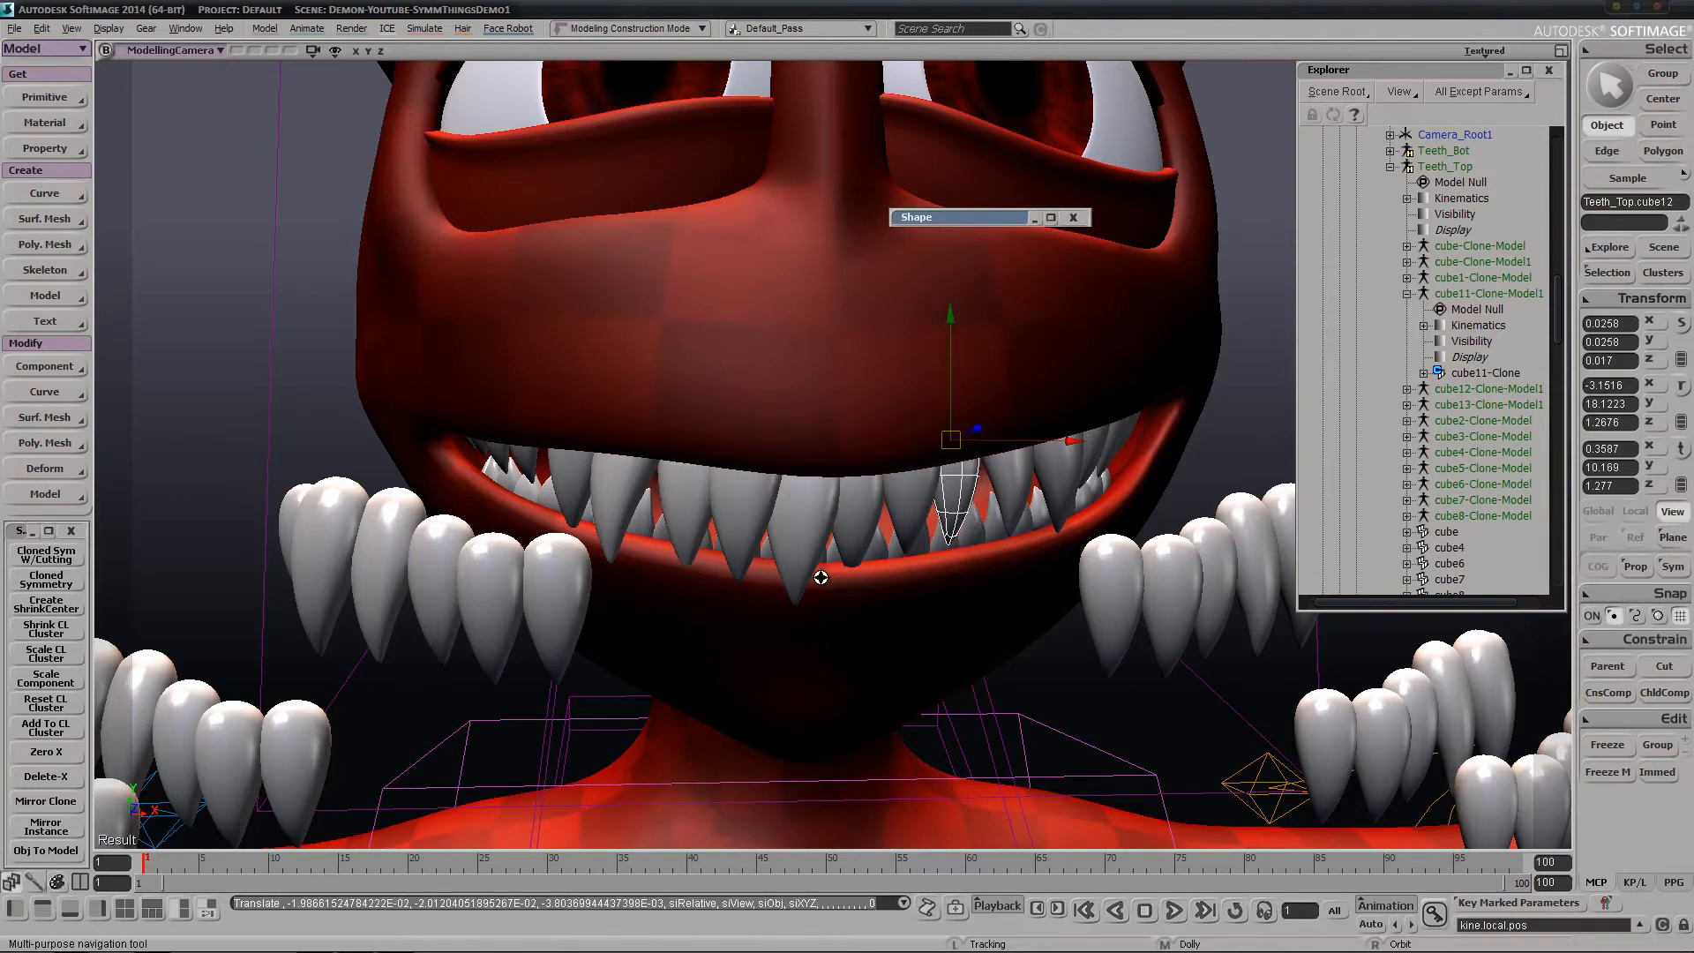
pyautogui.moveTo(820, 575); pyautogui.dragTo(1062, 355, button='middle')
pyautogui.moveTo(1063, 355); pyautogui.dragTo(1229, 298, button='right')
pyautogui.moveTo(1229, 299); pyautogui.dragTo(1186, 347, button='middle')
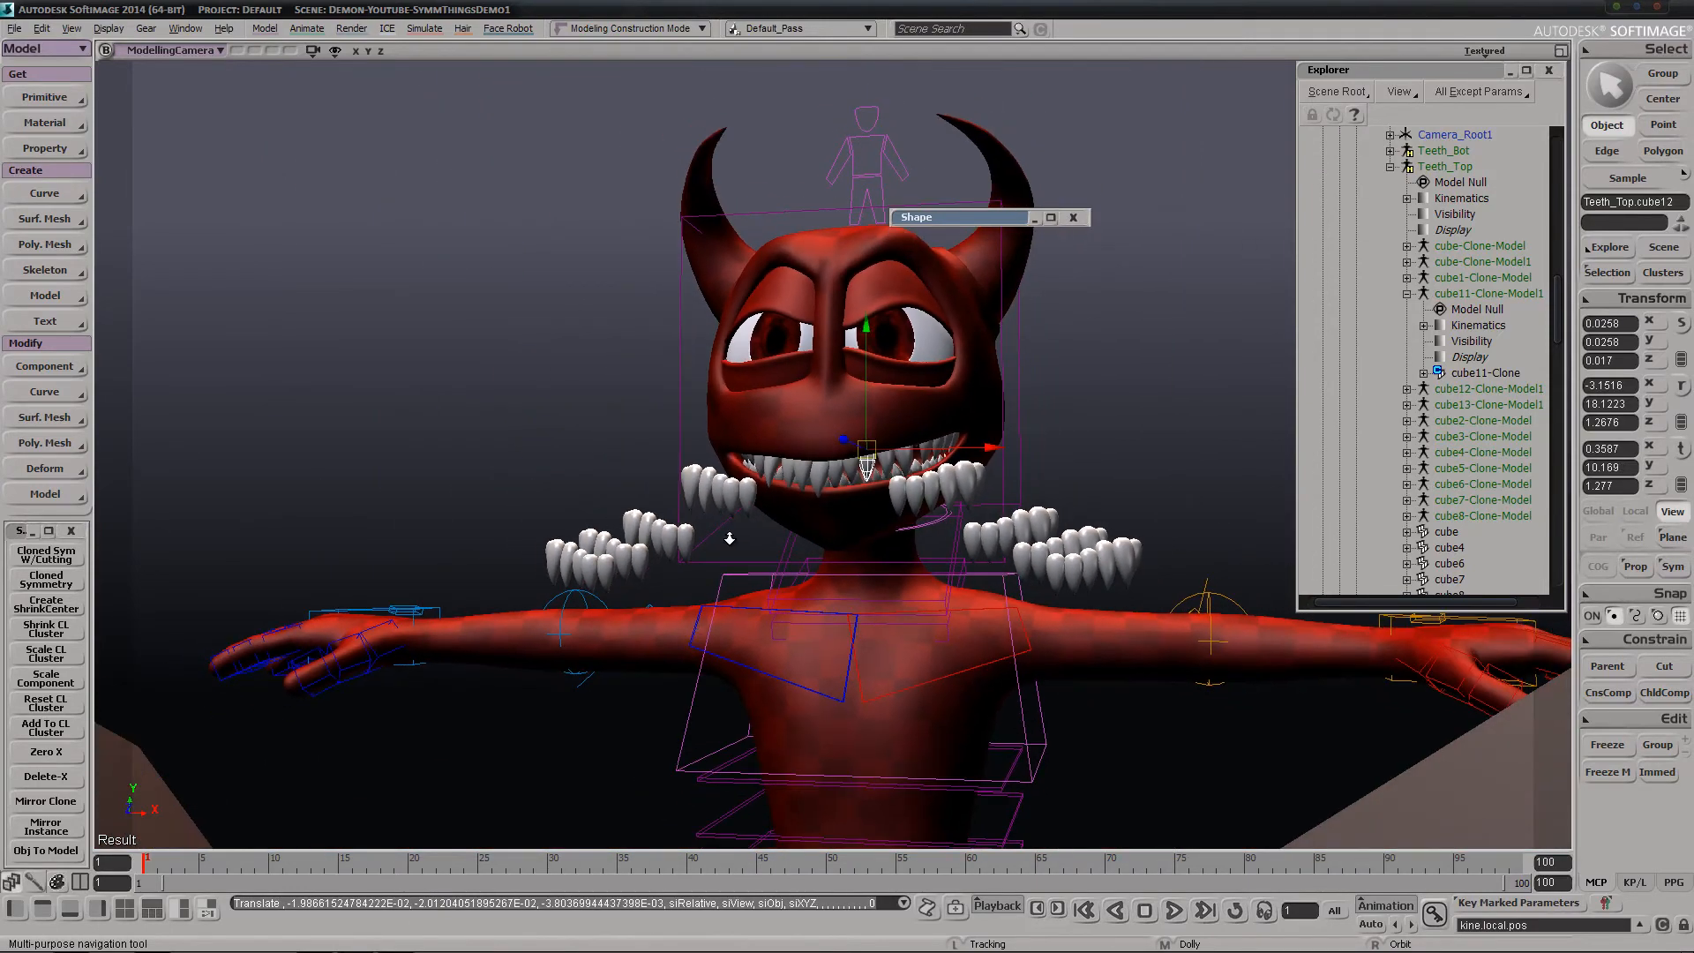
pyautogui.moveTo(730, 538); pyautogui.dragTo(900, 298, button='middle')
pyautogui.moveTo(779, 492); pyautogui.dragTo(806, 576, button='right')
pyautogui.moveTo(805, 576); pyautogui.dragTo(919, 359, button='middle')
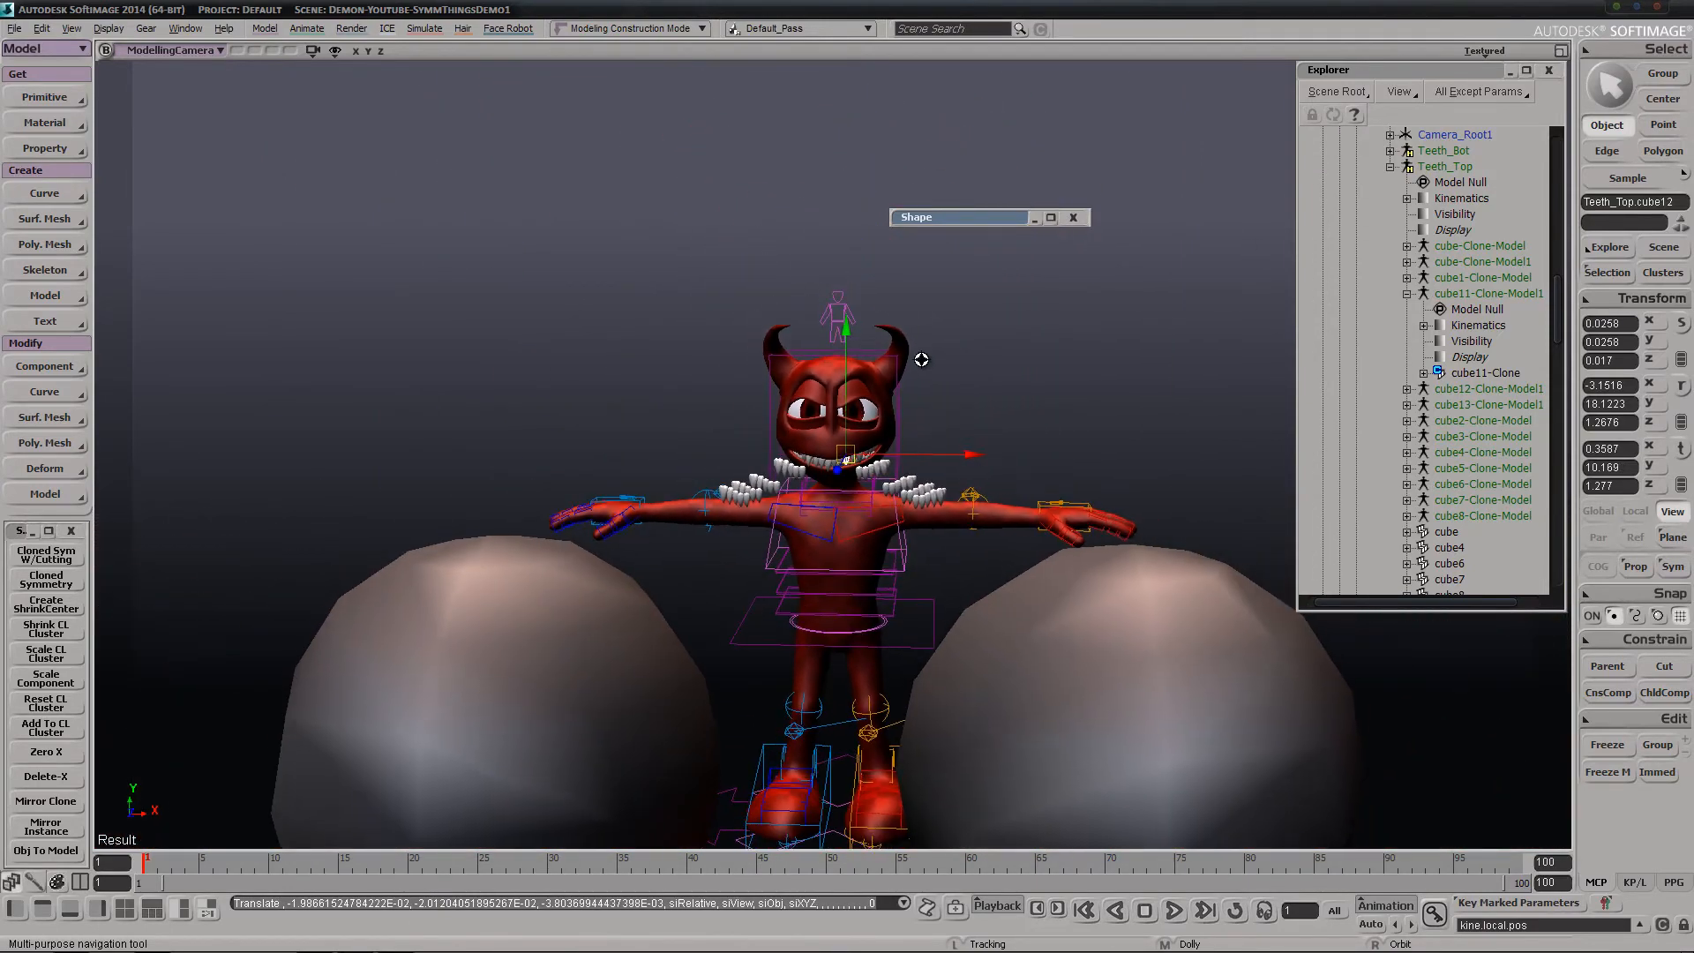
pyautogui.moveTo(825, 675); pyautogui.dragTo(830, 503)
pyautogui.moveTo(818, 535); pyautogui.dragTo(756, 613, button='right')
pyautogui.moveTo(756, 613); pyautogui.dragTo(795, 611, button='middle')
pyautogui.press('v')
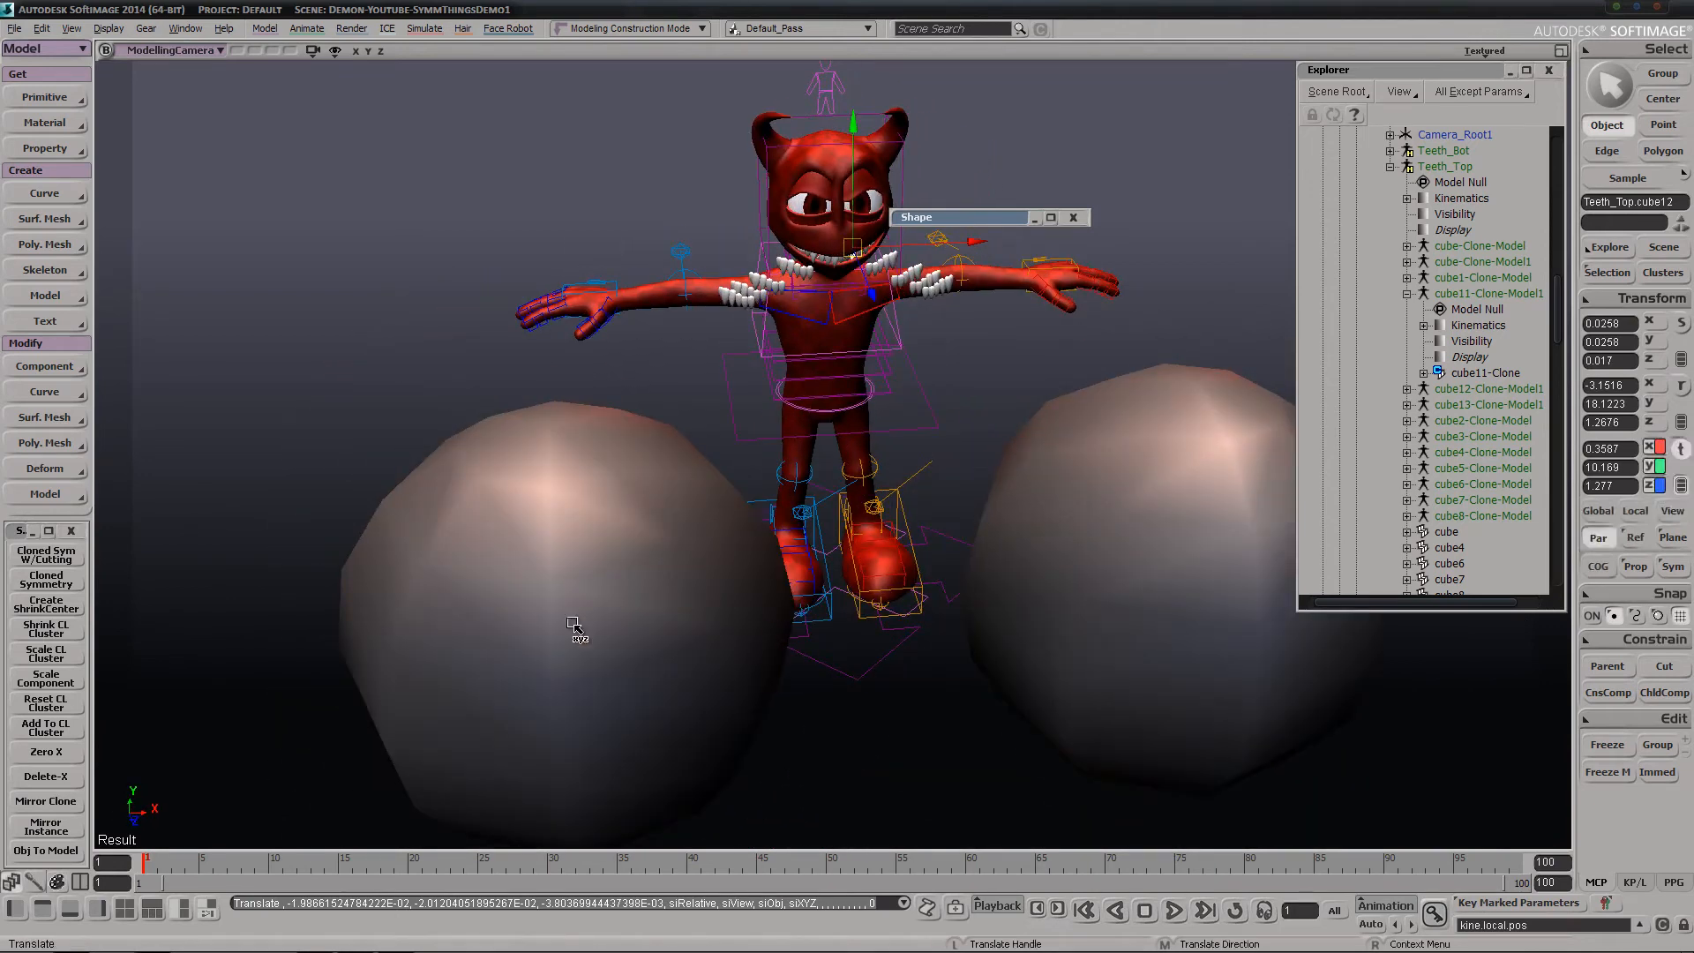
pyautogui.press('s')
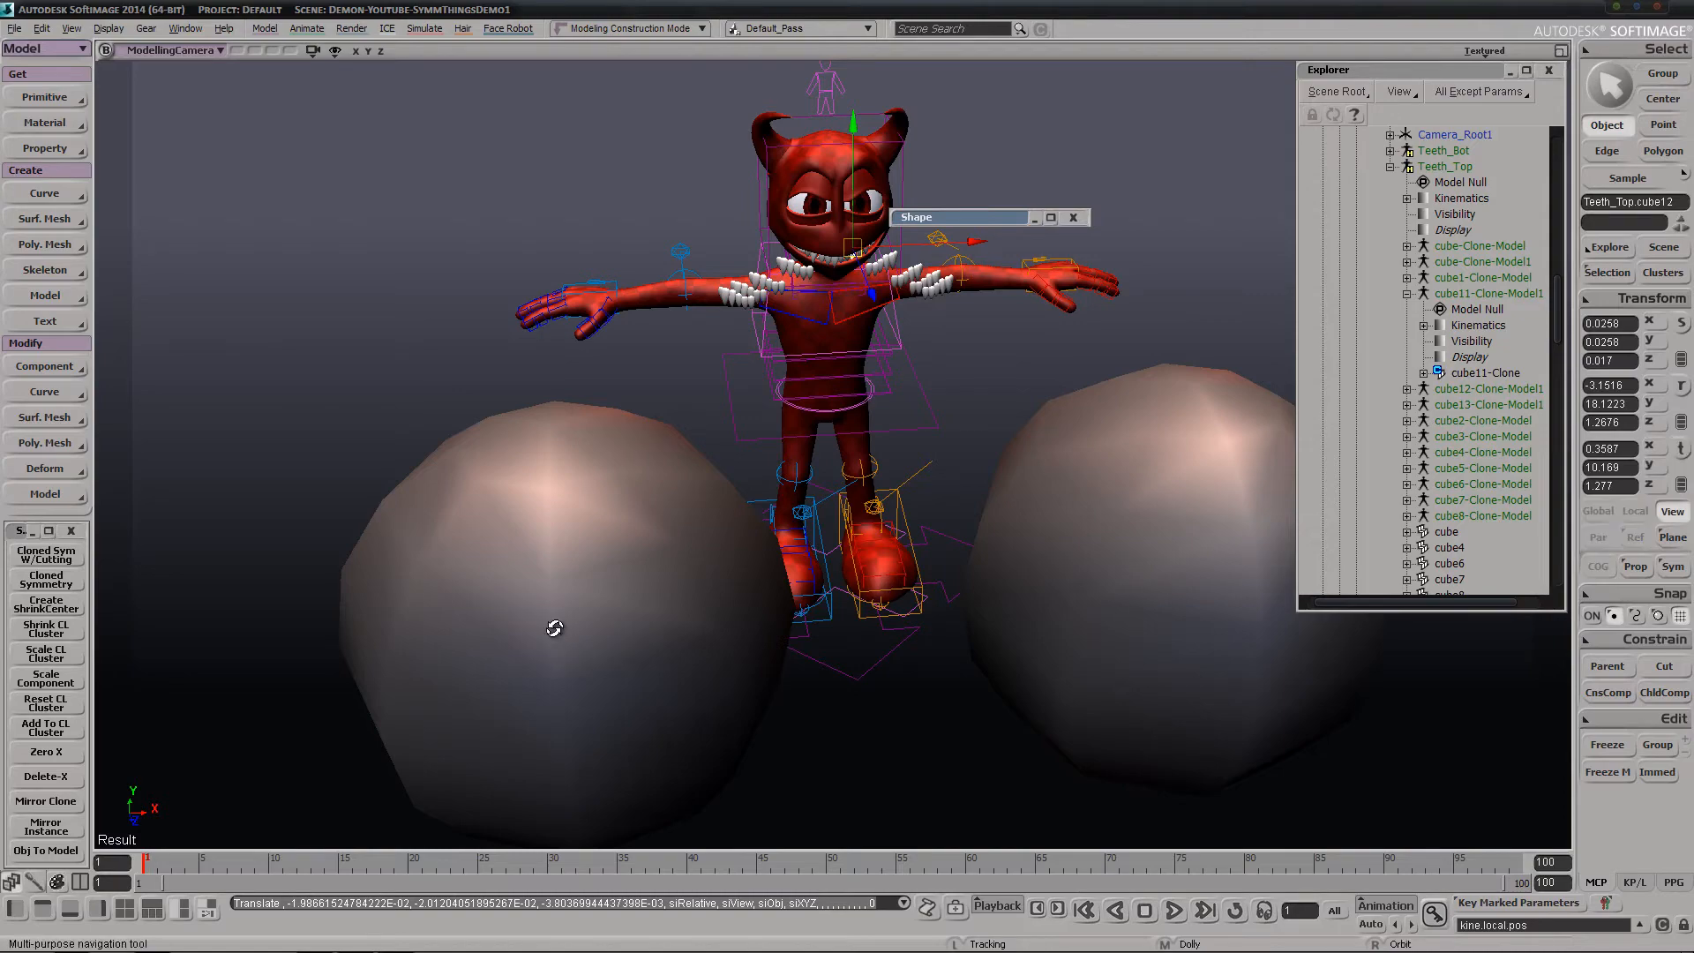
pyautogui.moveTo(556, 624); pyautogui.dragTo(605, 457, button='middle')
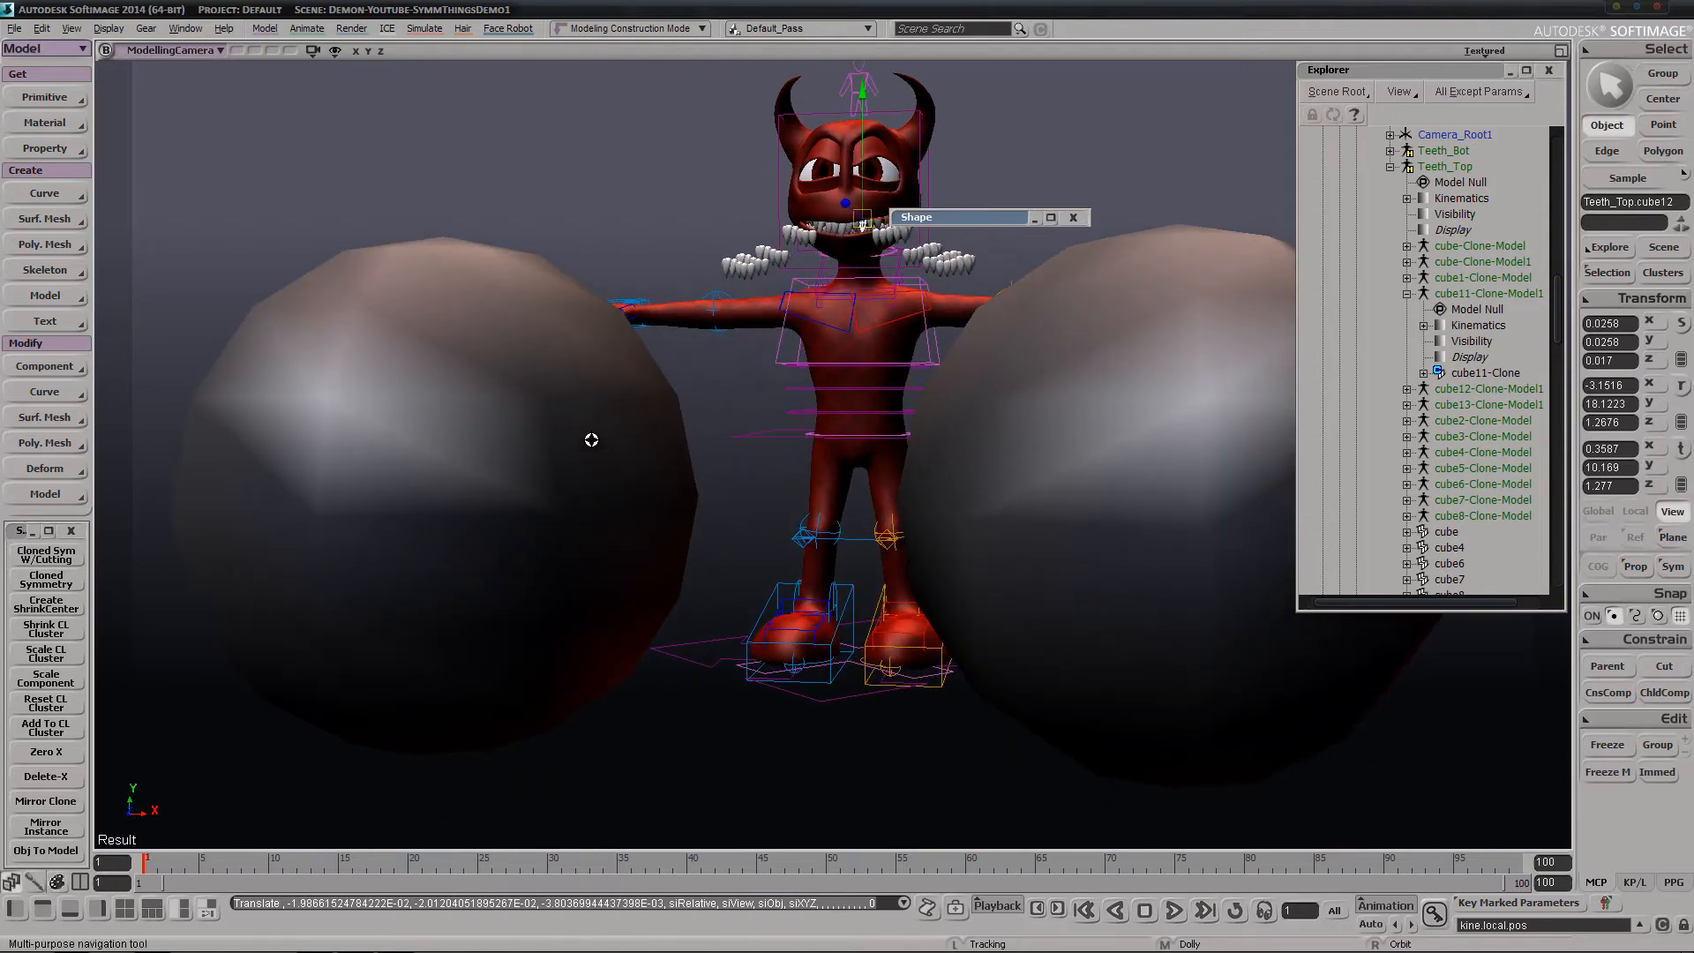
pyautogui.moveTo(568, 413); pyautogui.dragTo(524, 470, button='right')
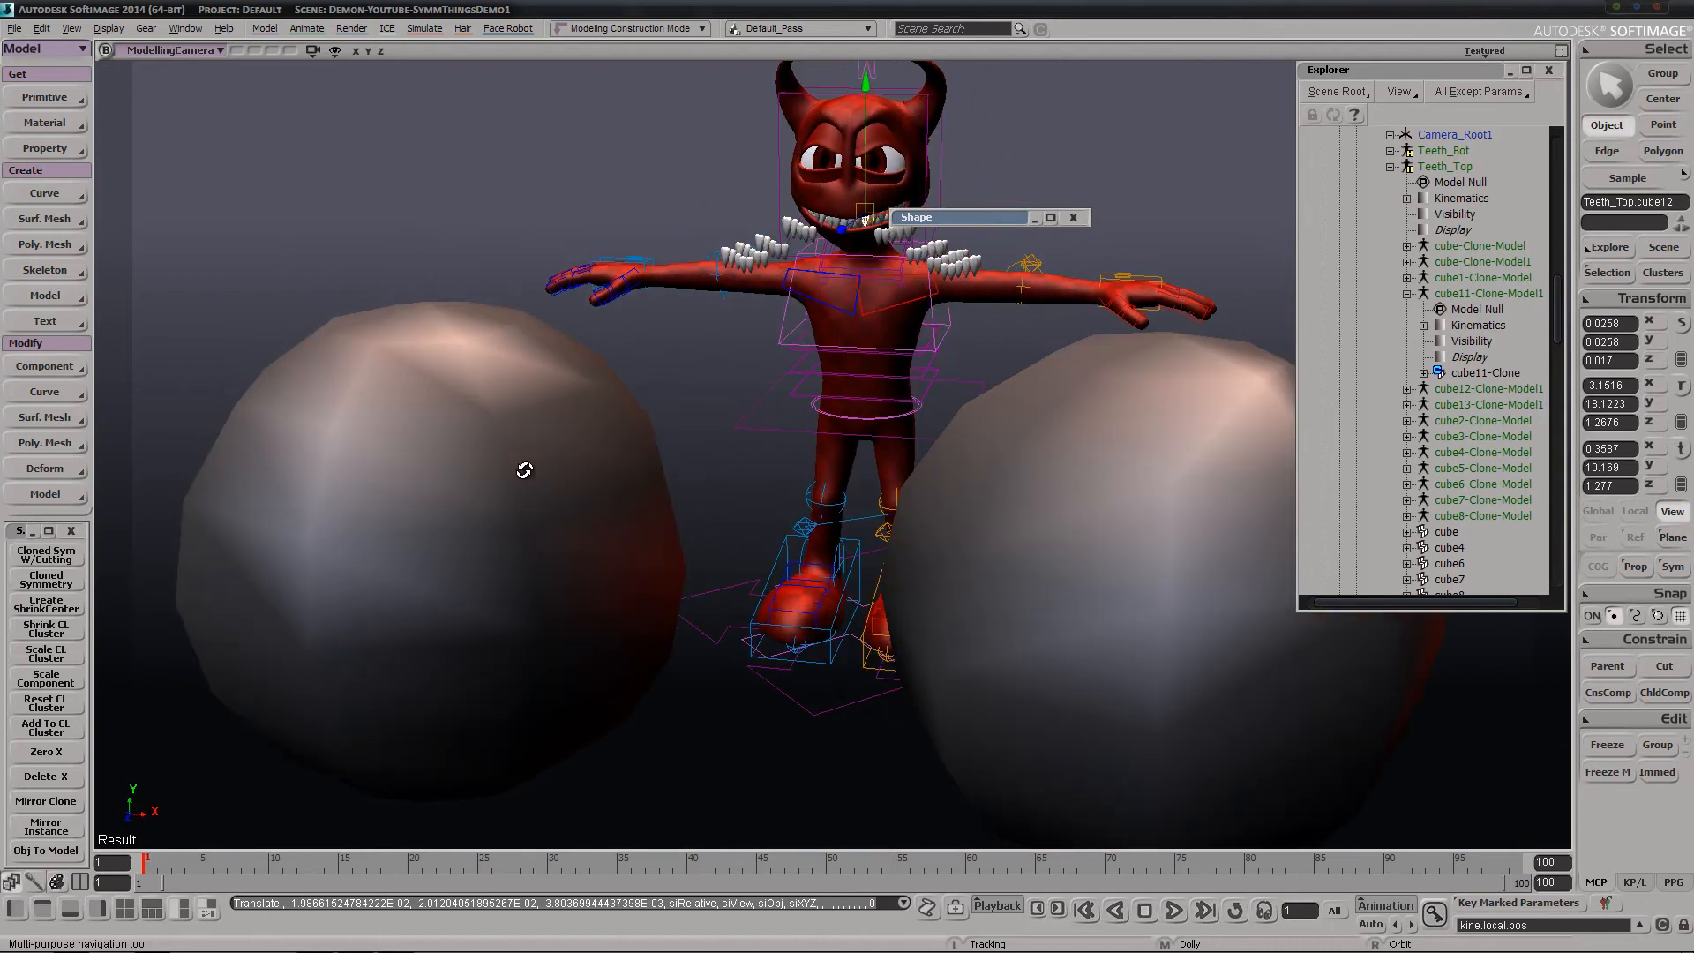
# Start a new scene, discarding the changes to the current demon scene
pyautogui.press('v')
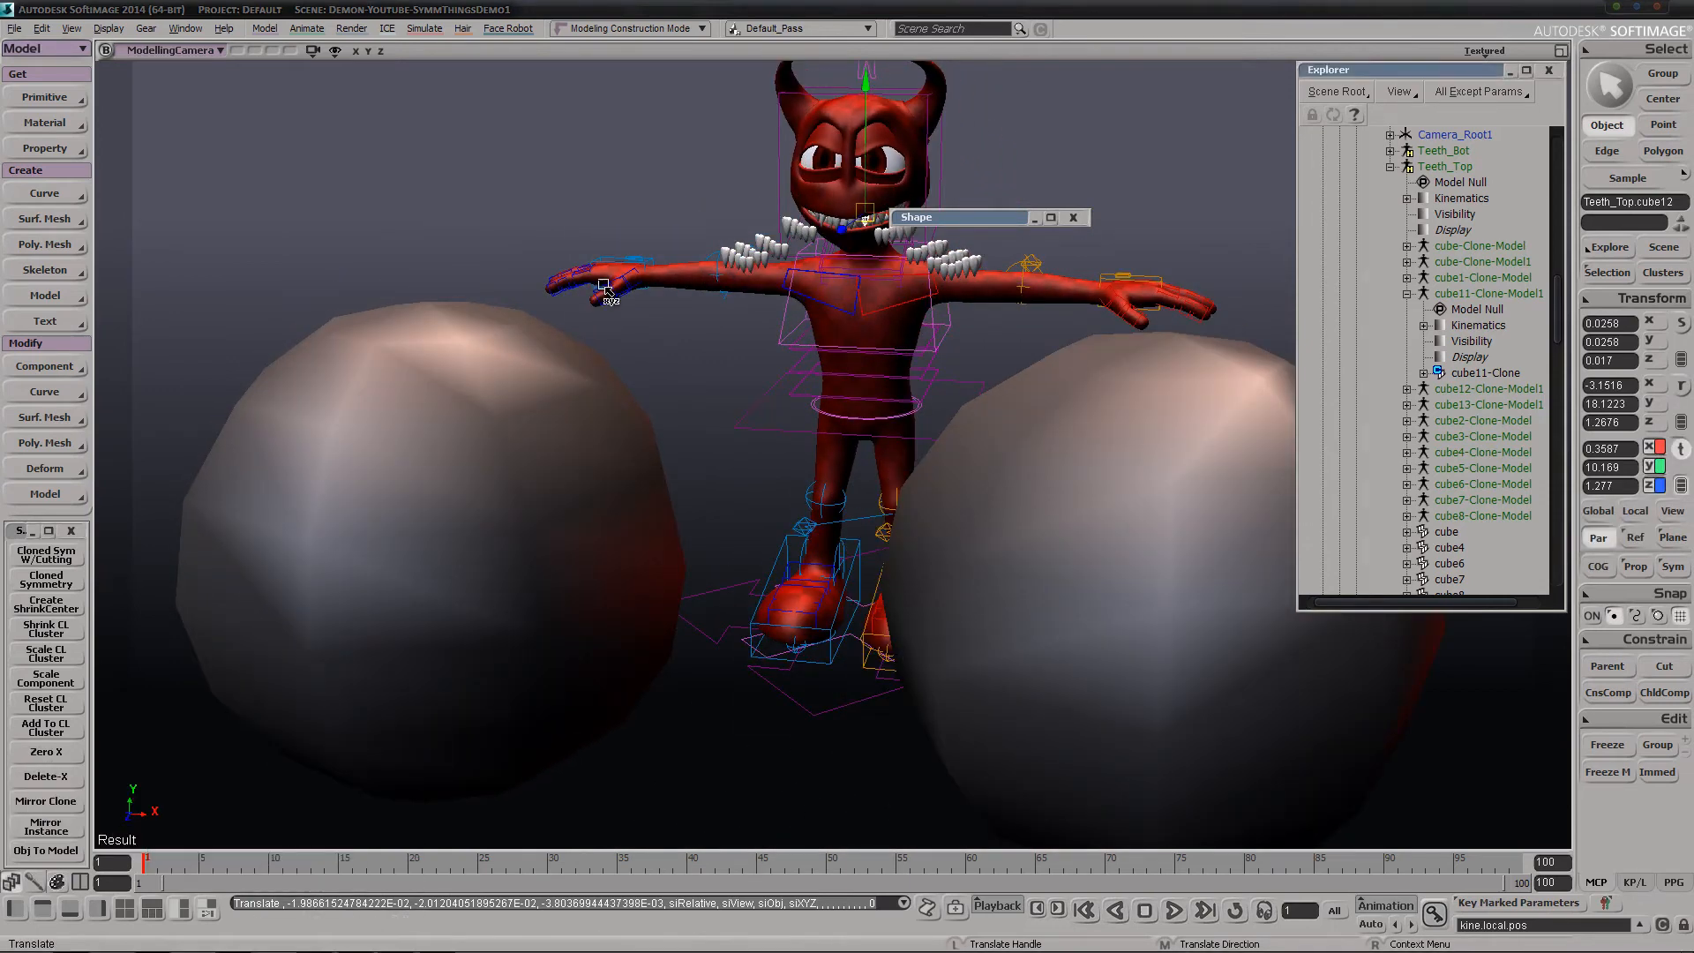
pyautogui.press('s')
pyautogui.moveTo(1006, 353); pyautogui.dragTo(970, 483, button='right')
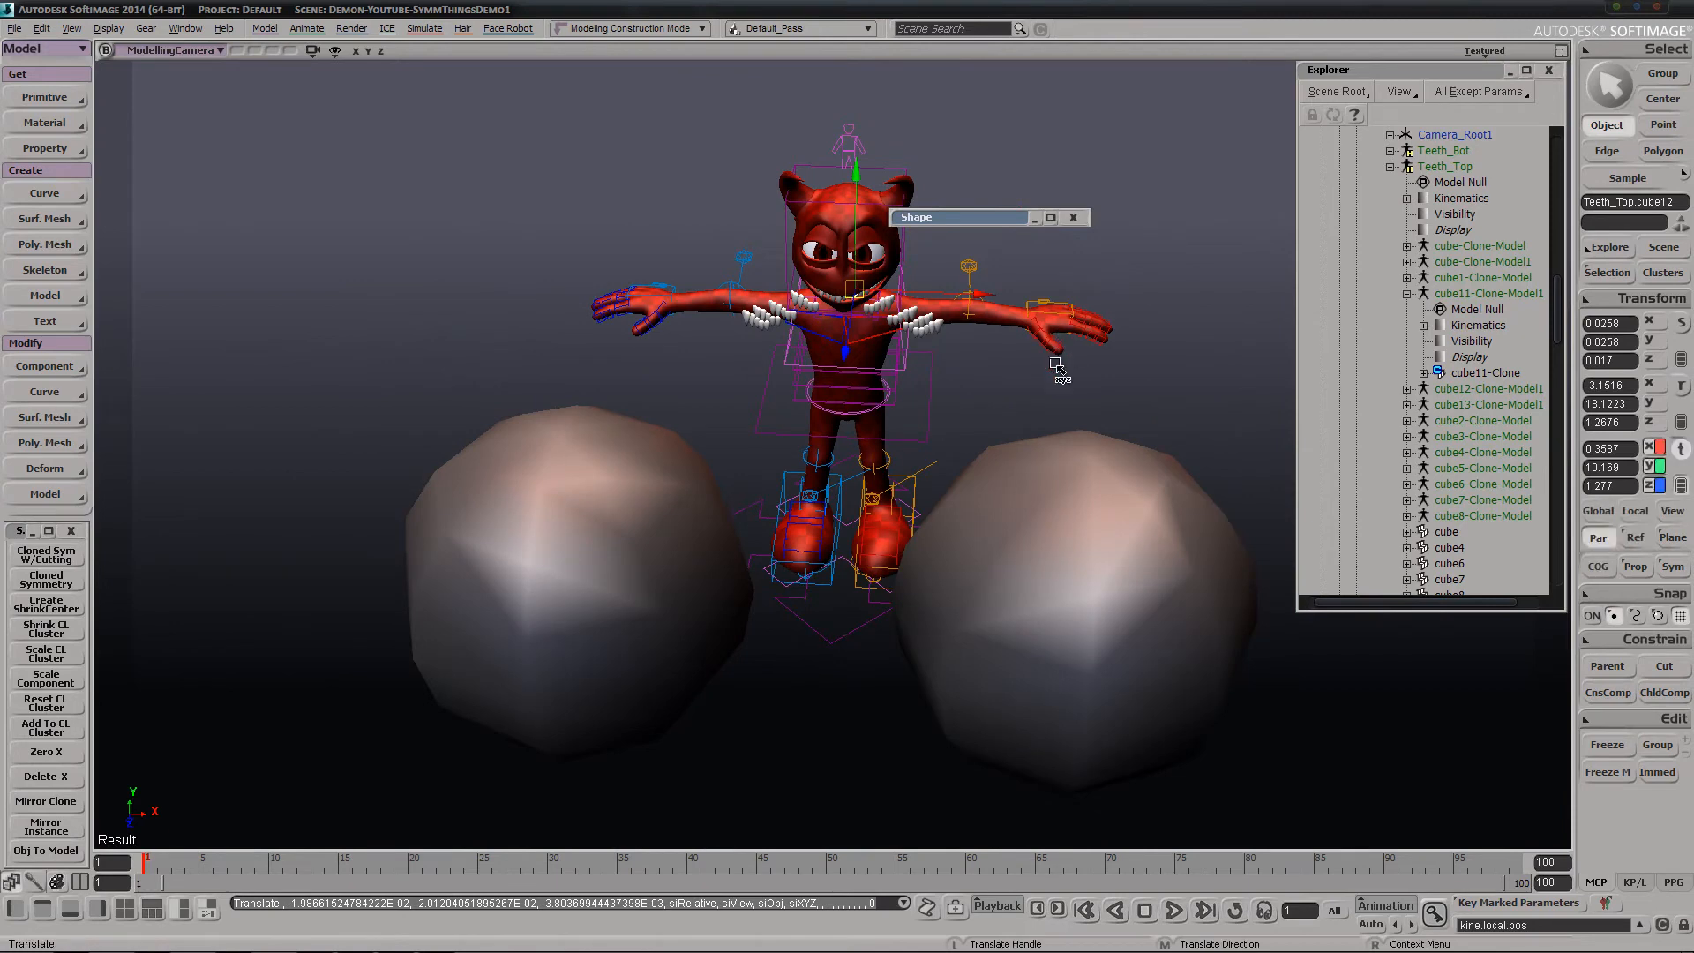
pyautogui.press('space')
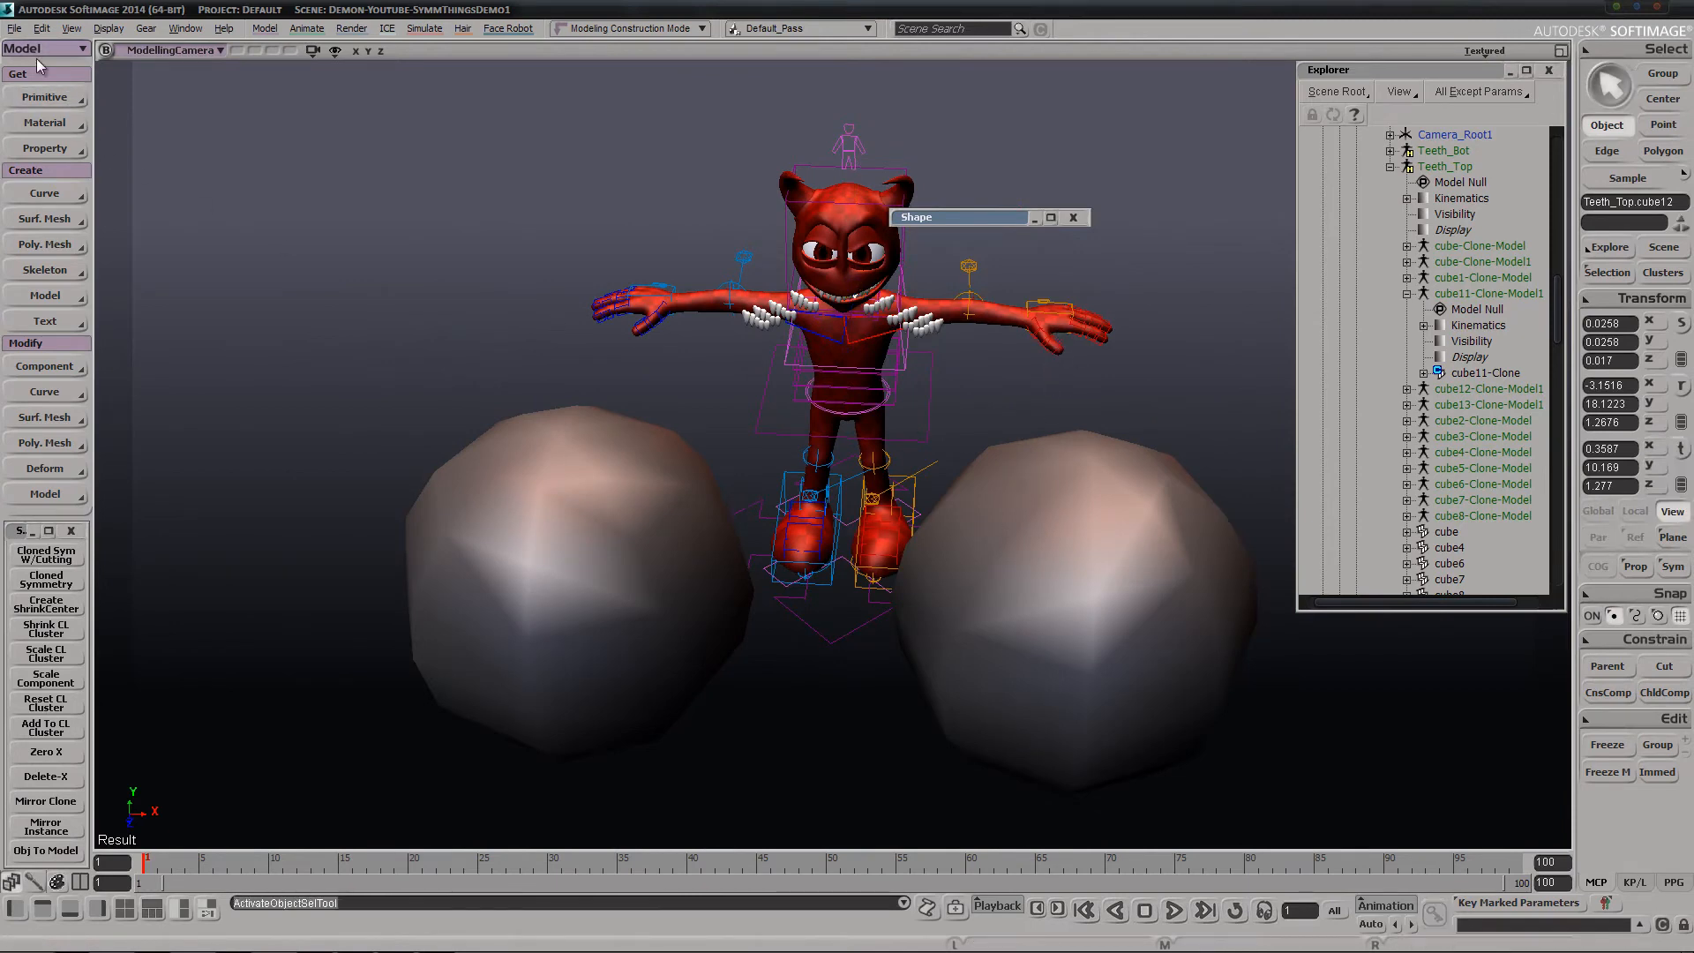
pyautogui.click(14, 29)
pyautogui.click(46, 47)
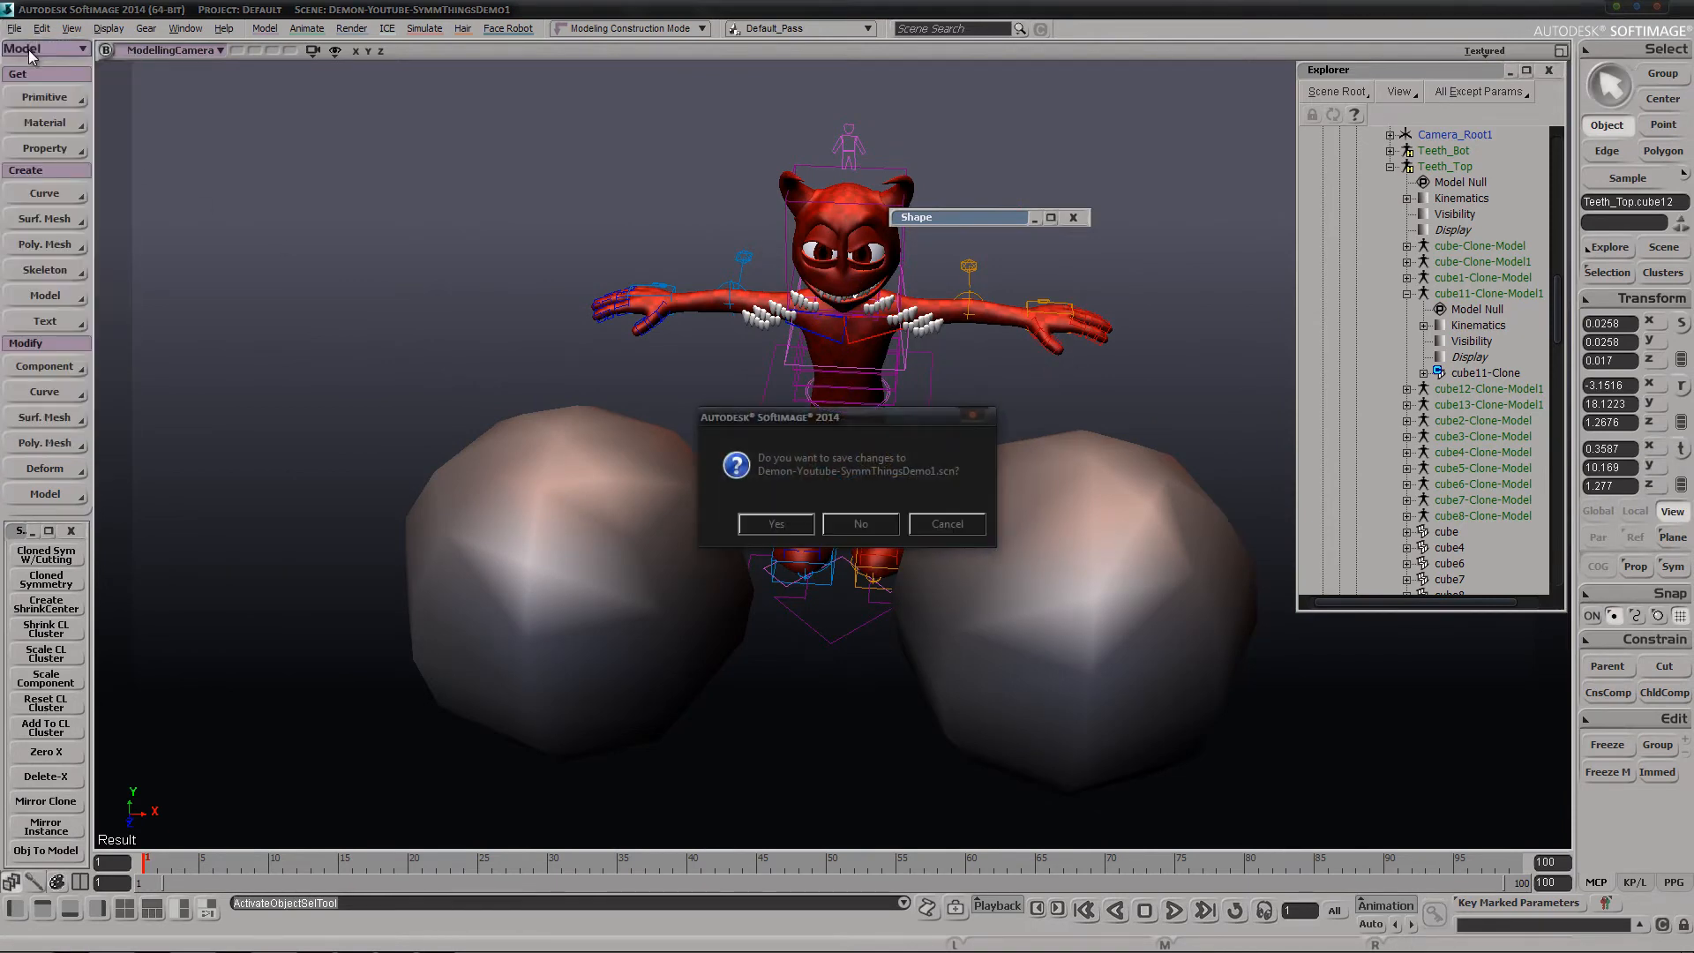
pyautogui.click(865, 527)
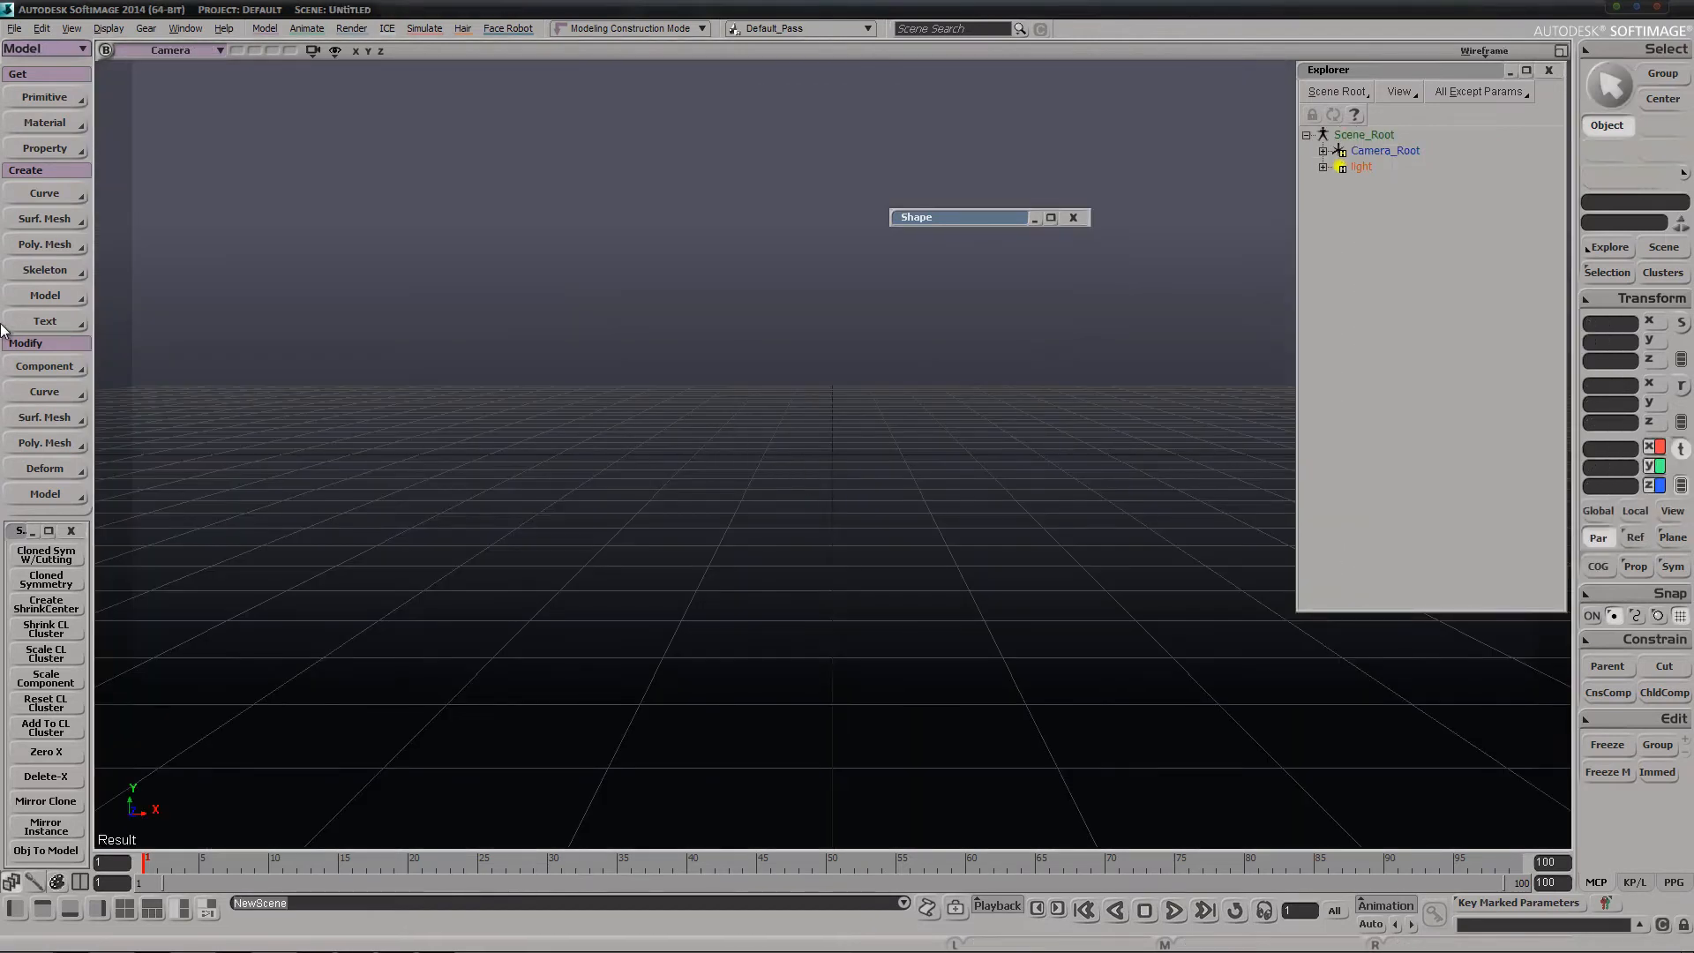
# Create a polygon mesh cone with the default base radius of 1 and height of 4
pyautogui.click(31, 102)
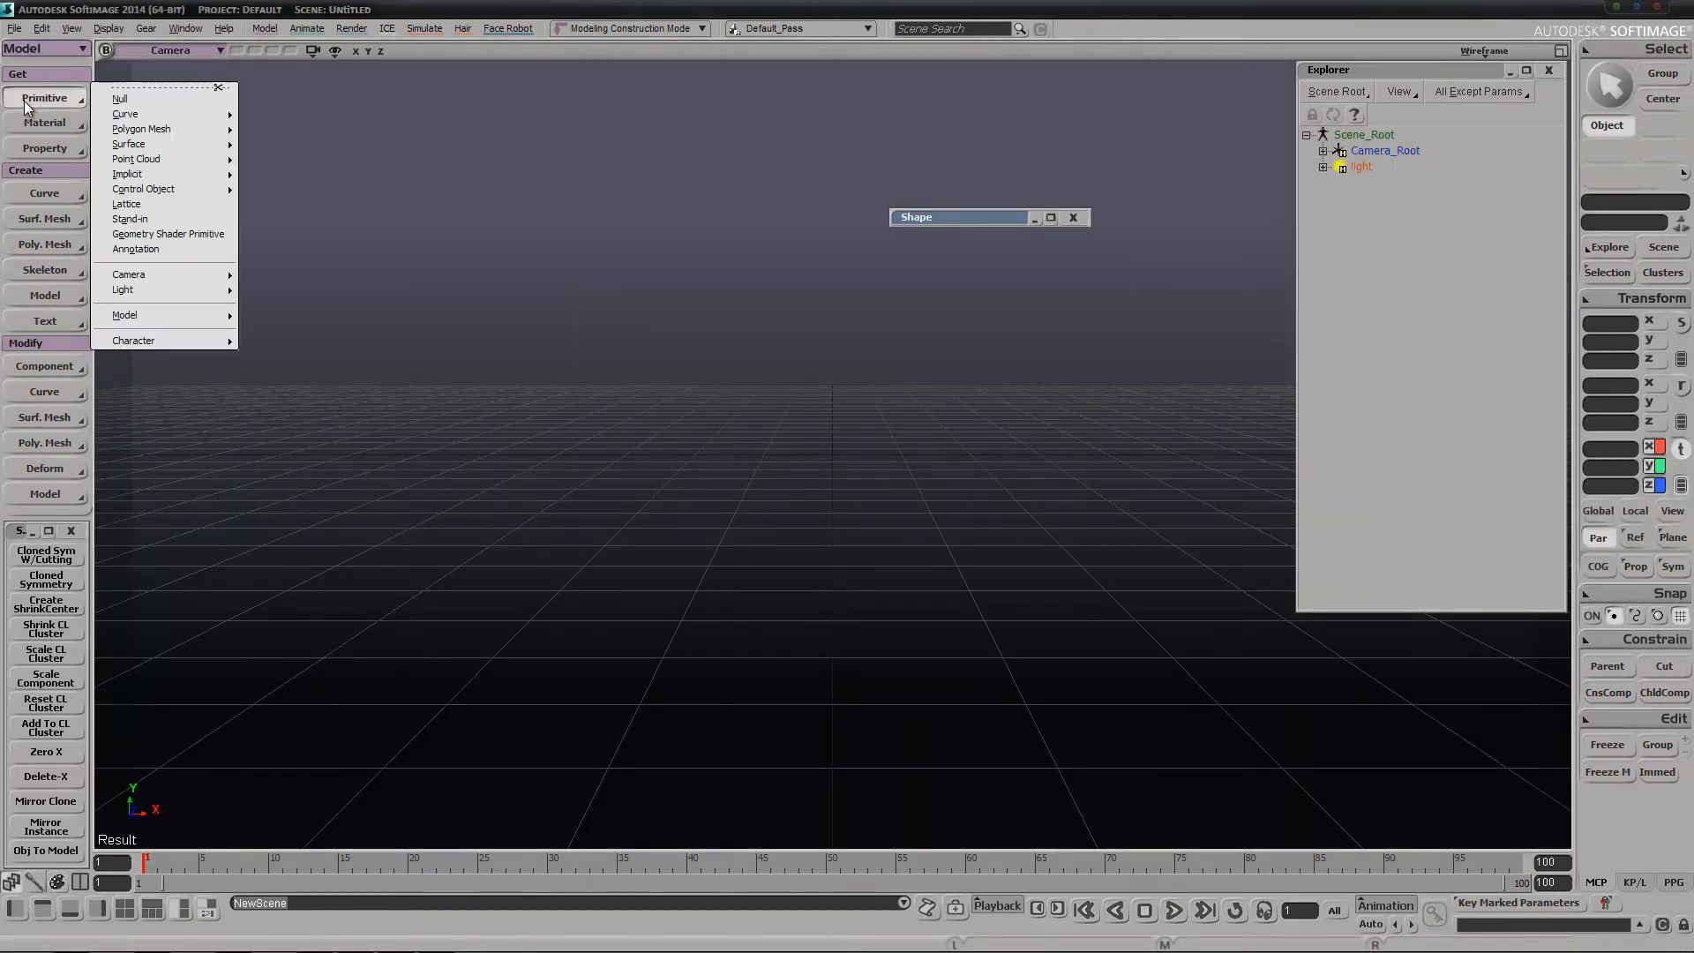
pyautogui.moveTo(154, 134)
pyautogui.click(266, 128)
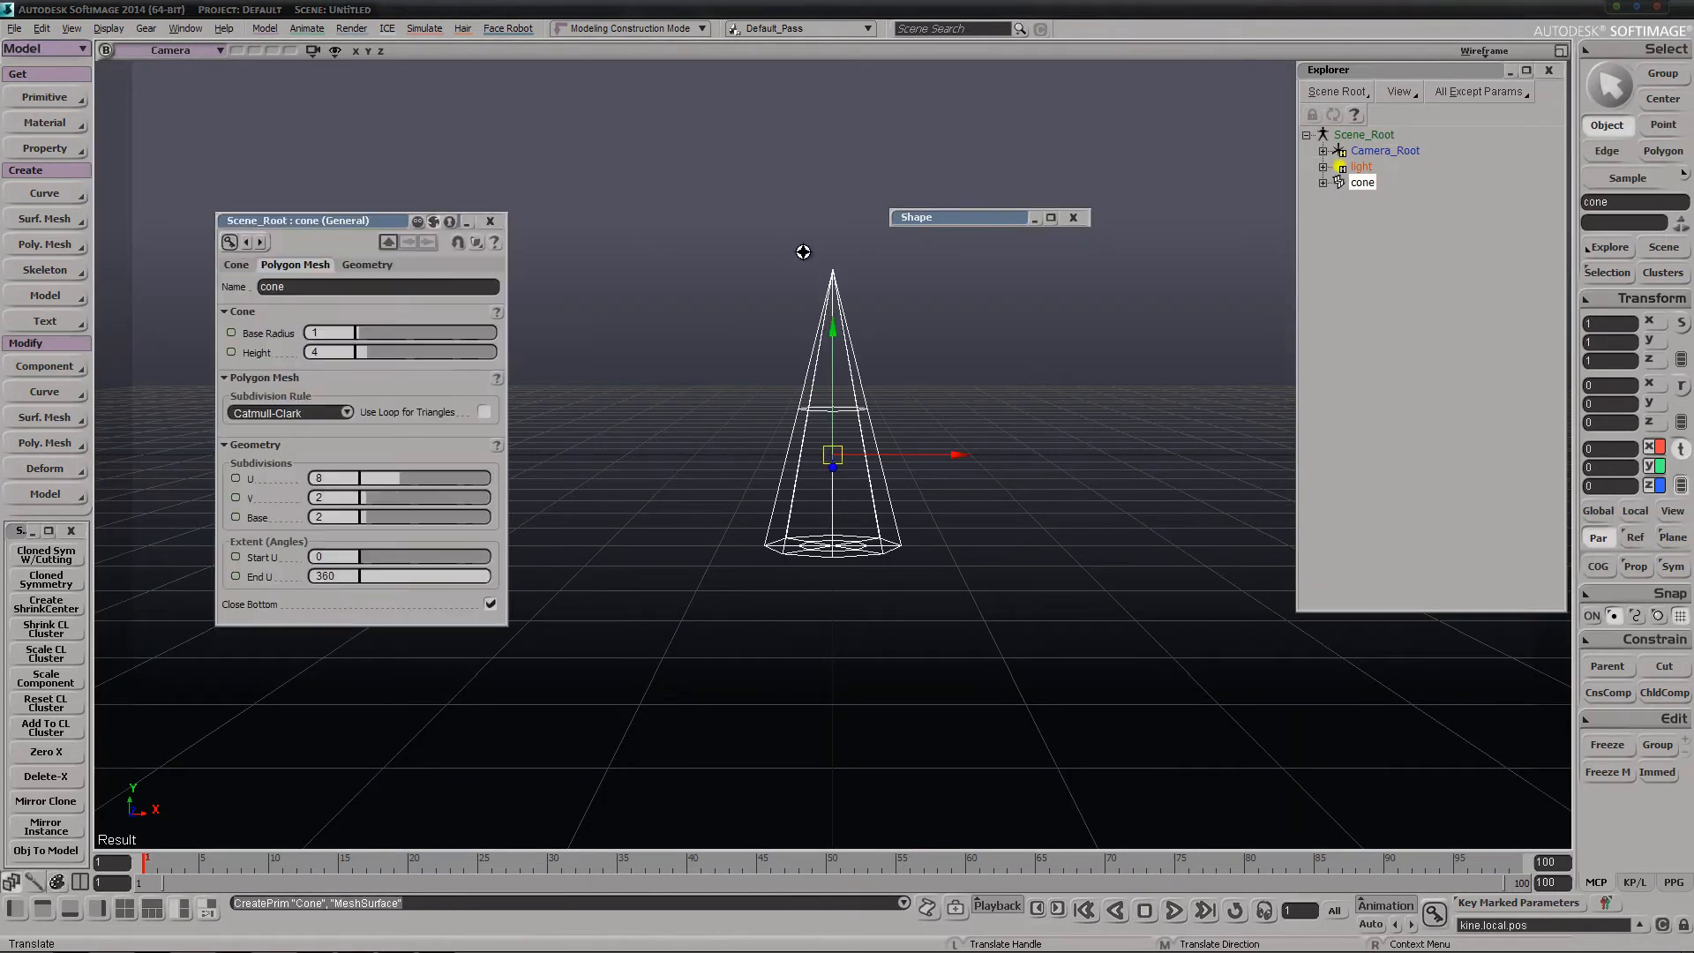
pyautogui.moveTo(802, 253); pyautogui.dragTo(797, 395, button='middle')
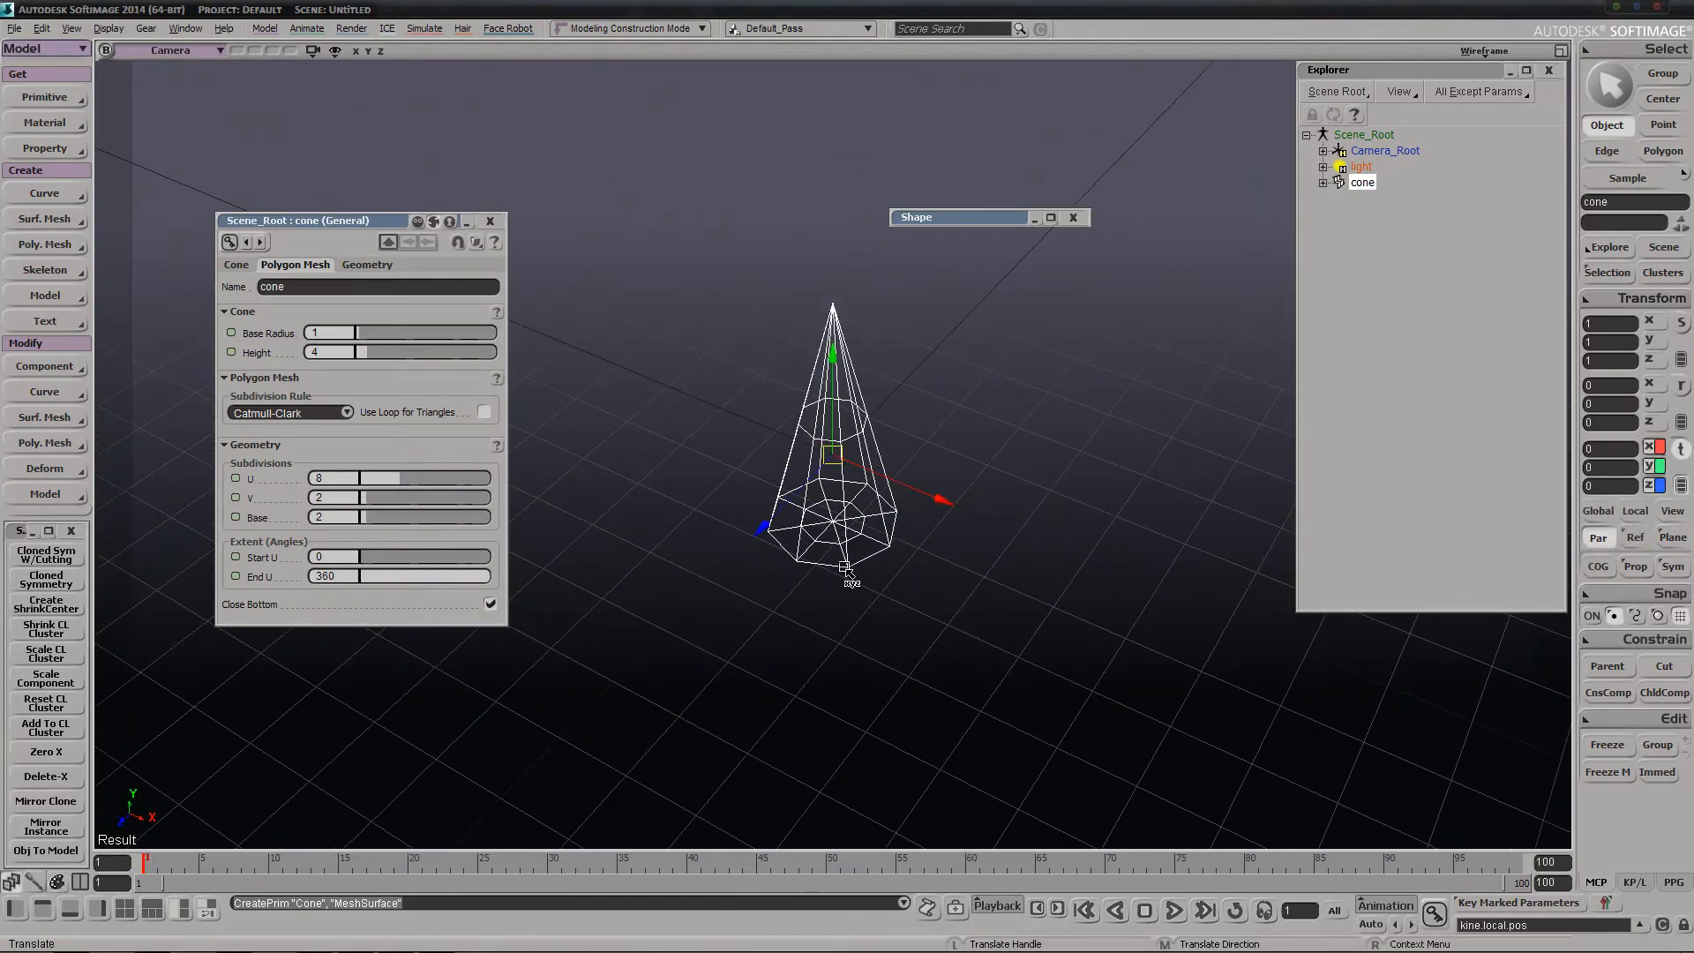
# Move the cone off the scene centre and duplicate it three times with the same offset to form a diagonal row
pyautogui.press('space')
pyautogui.click(885, 637)
pyautogui.press('space')
pyautogui.moveTo(851, 452); pyautogui.dragTo(919, 501)
pyautogui.moveTo(848, 562); pyautogui.dragTo(985, 575)
pyautogui.hotkey('ctrl', 'd')
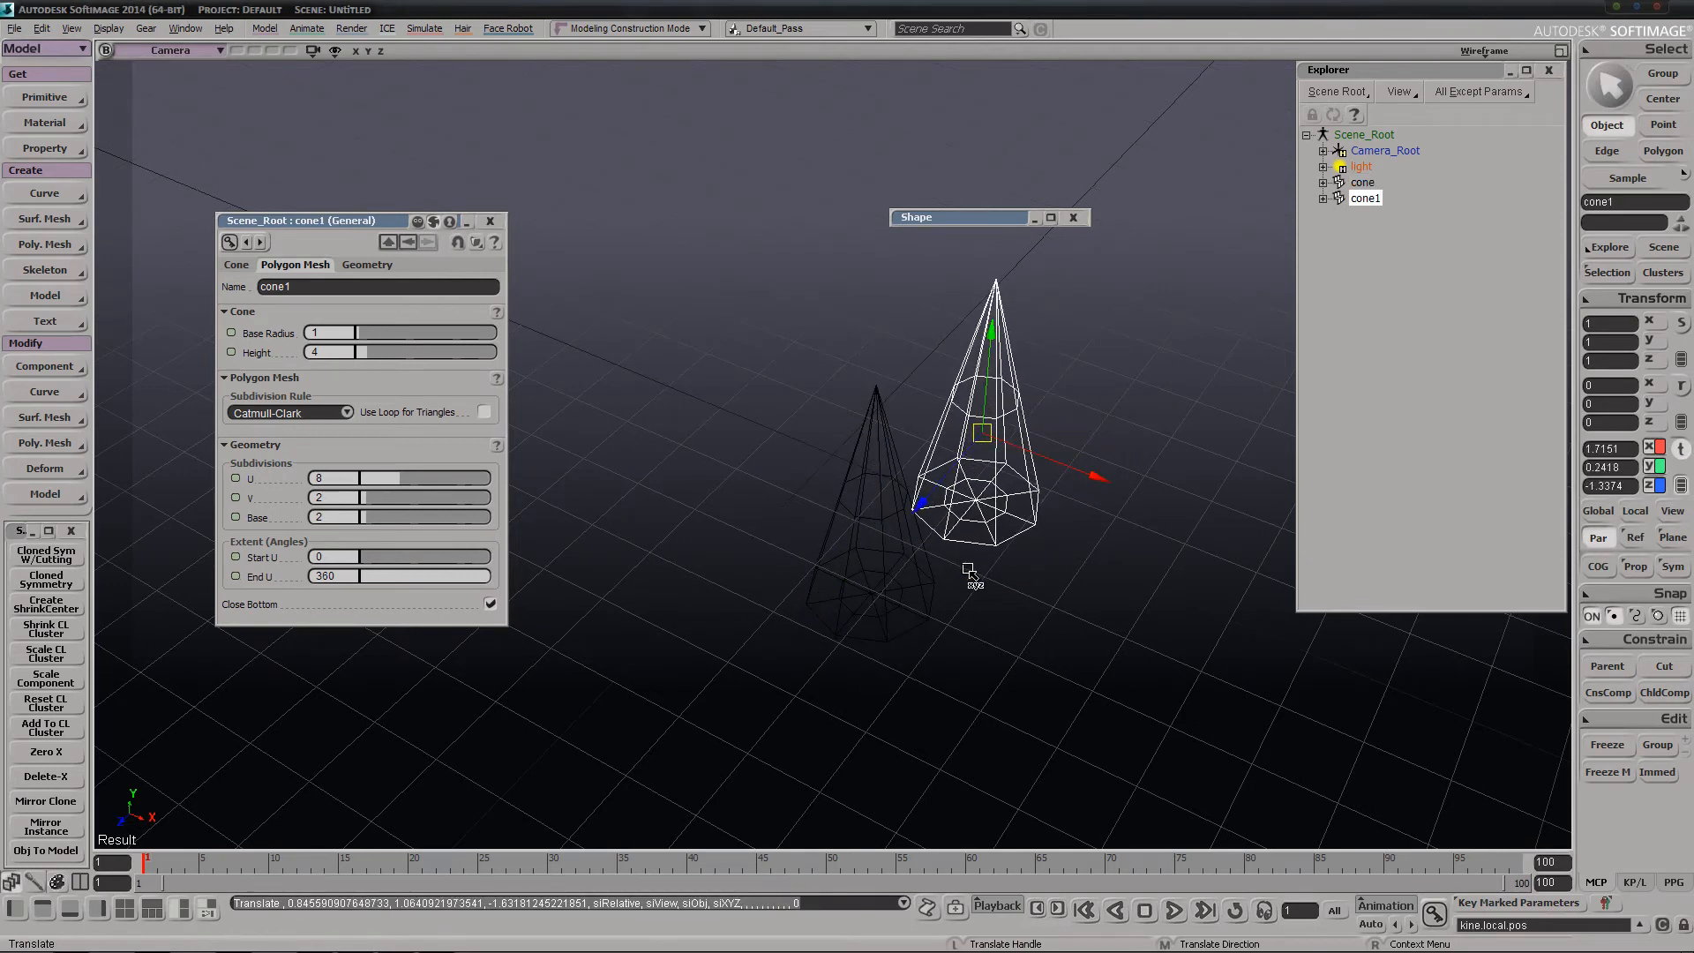
pyautogui.hotkey('ctrl', 'd')
pyautogui.hotkey('ctrl', 'd')
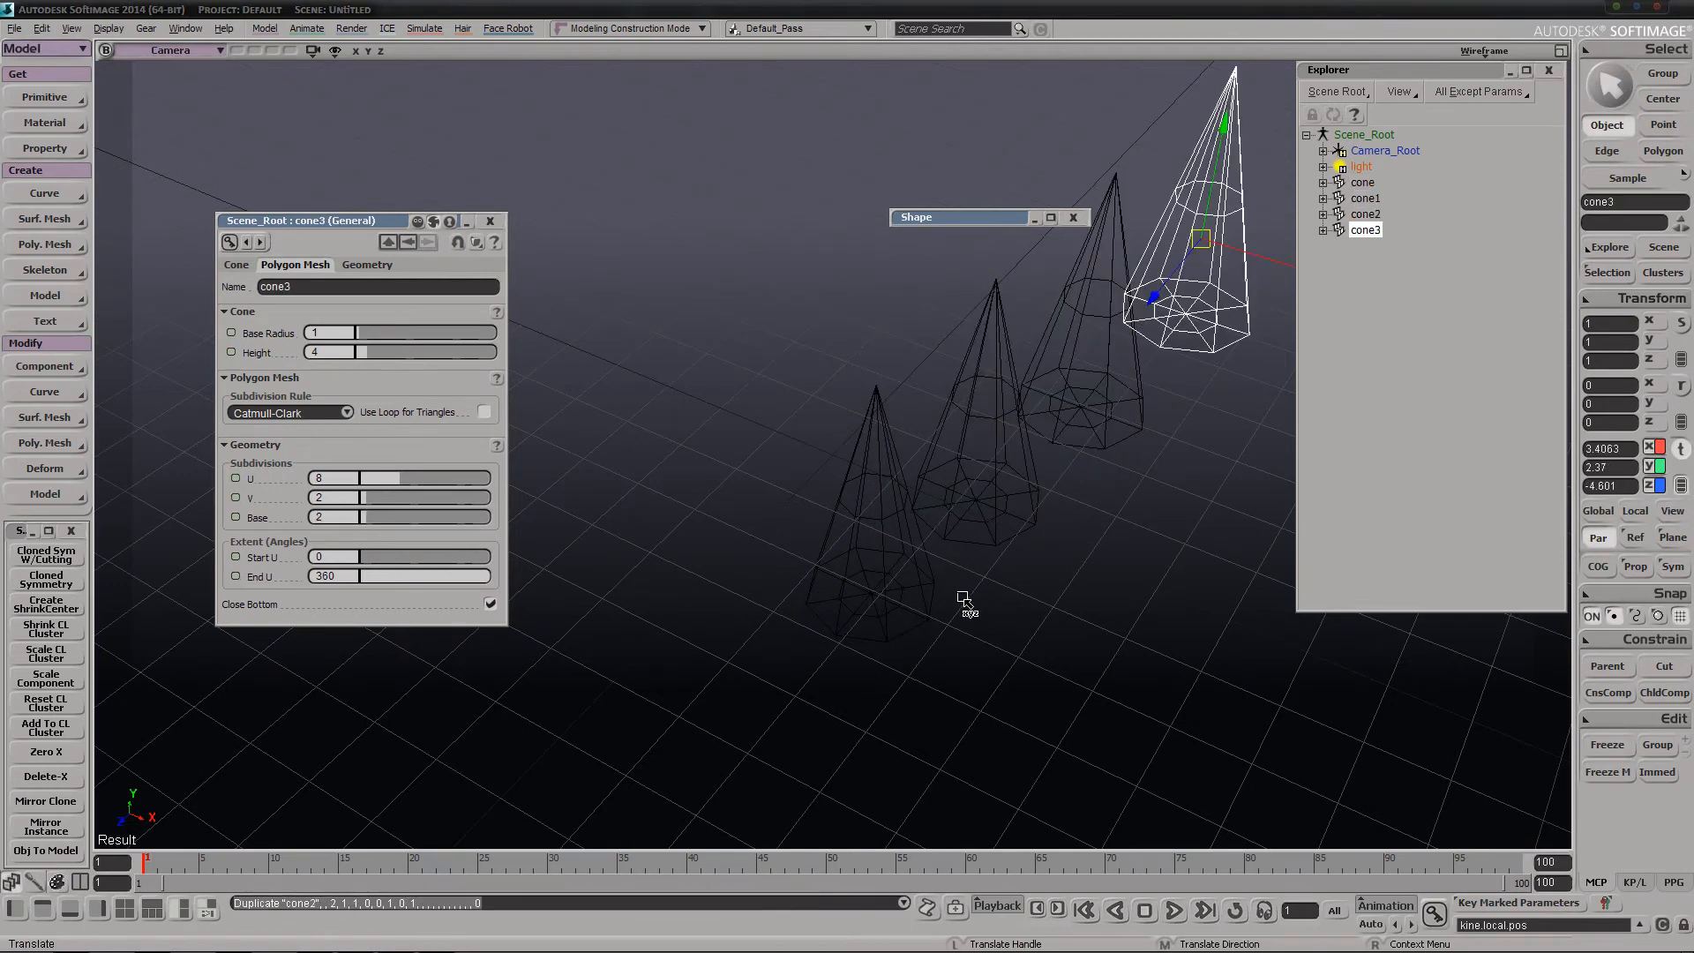
# Select all four cones together and create mirrored clones of them with Mirror Clone
pyautogui.press('s')
pyautogui.moveTo(962, 598); pyautogui.dragTo(914, 586, button='right')
pyautogui.press('space')
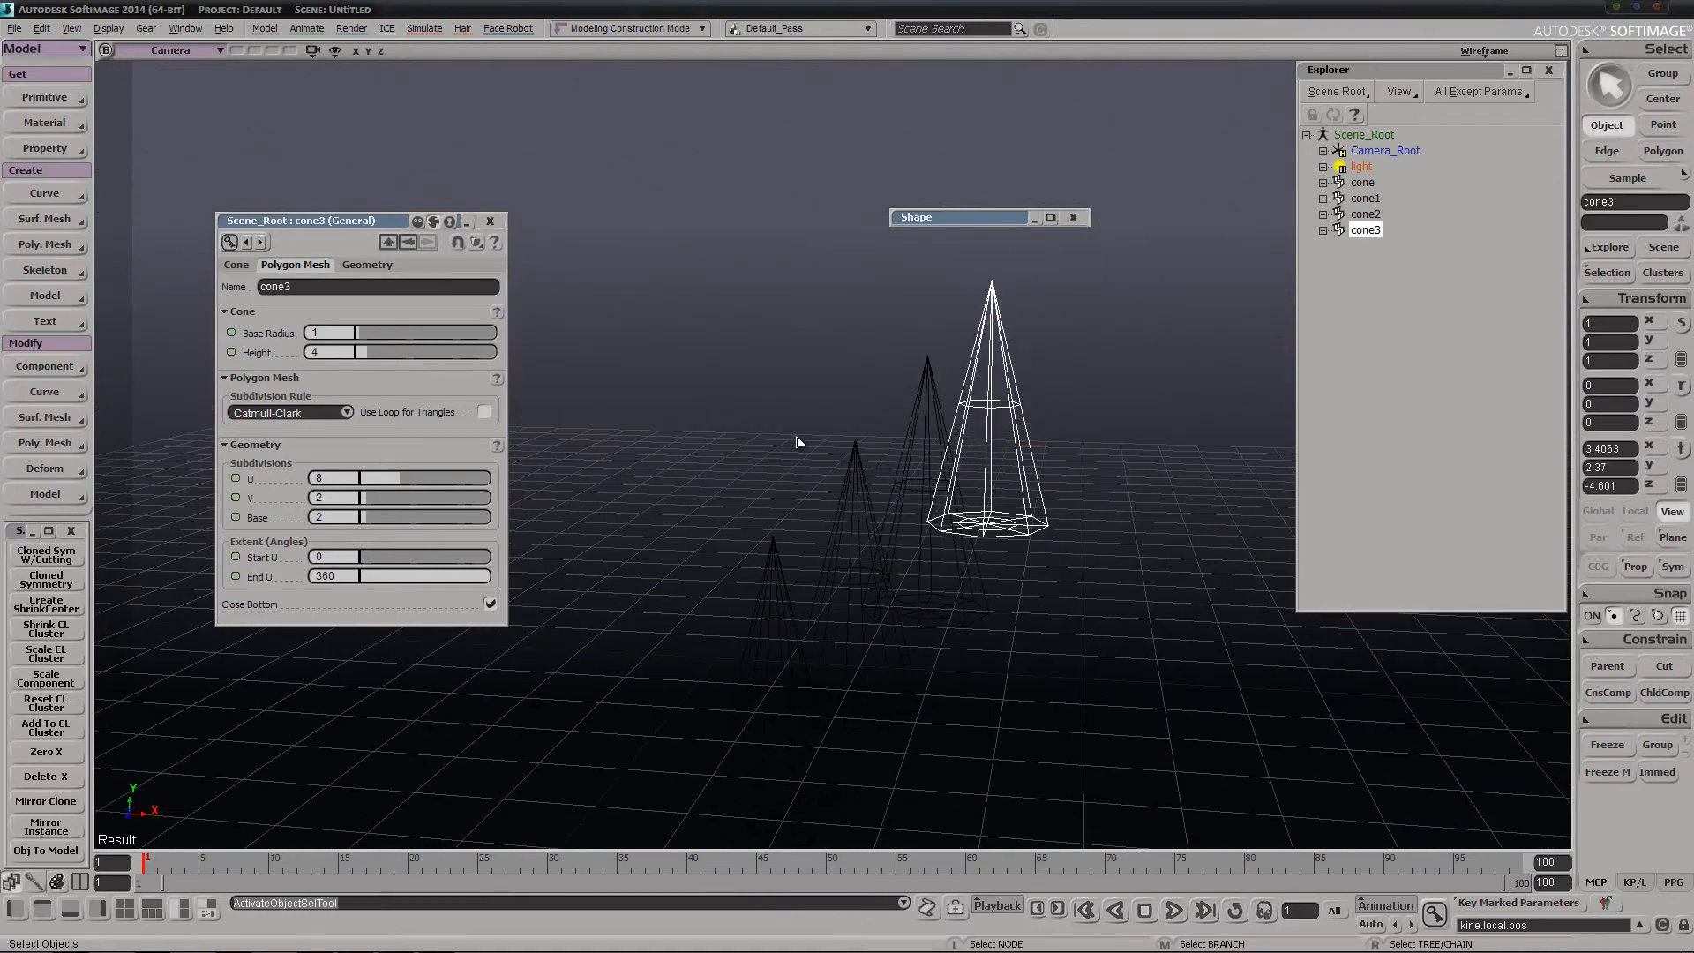
pyautogui.moveTo(742, 347); pyautogui.dragTo(1040, 730)
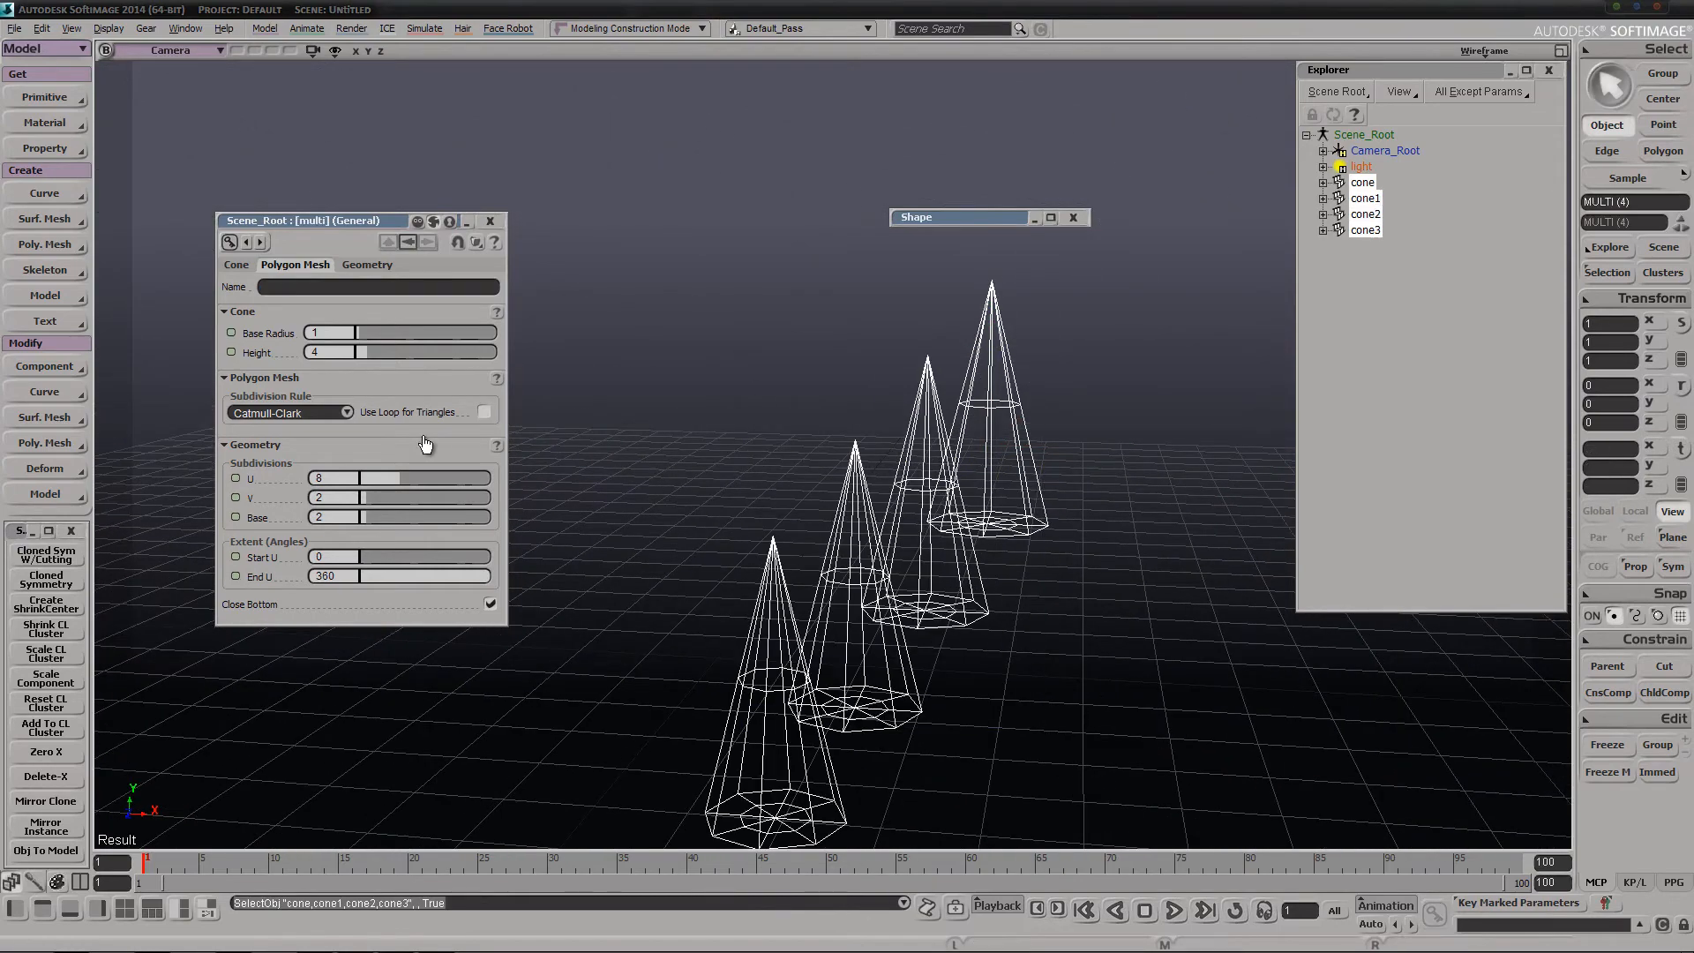
pyautogui.click(46, 801)
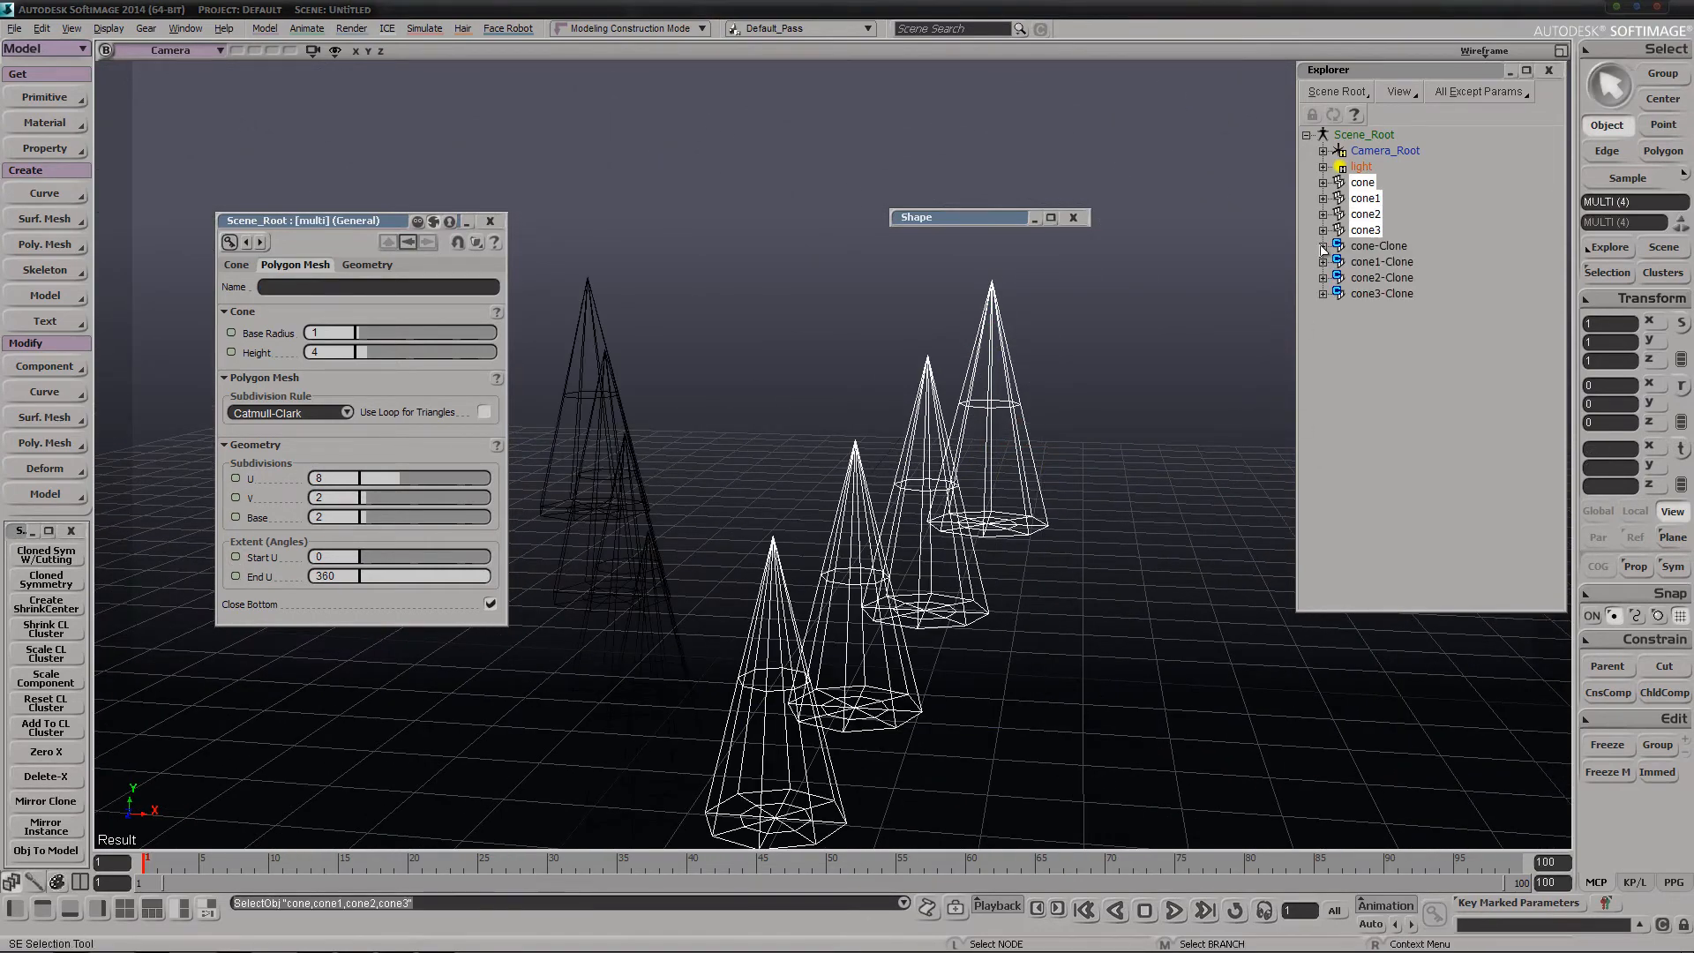
pyautogui.press('s')
pyautogui.moveTo(1218, 356); pyautogui.dragTo(1142, 340, button='right')
pyautogui.press('space')
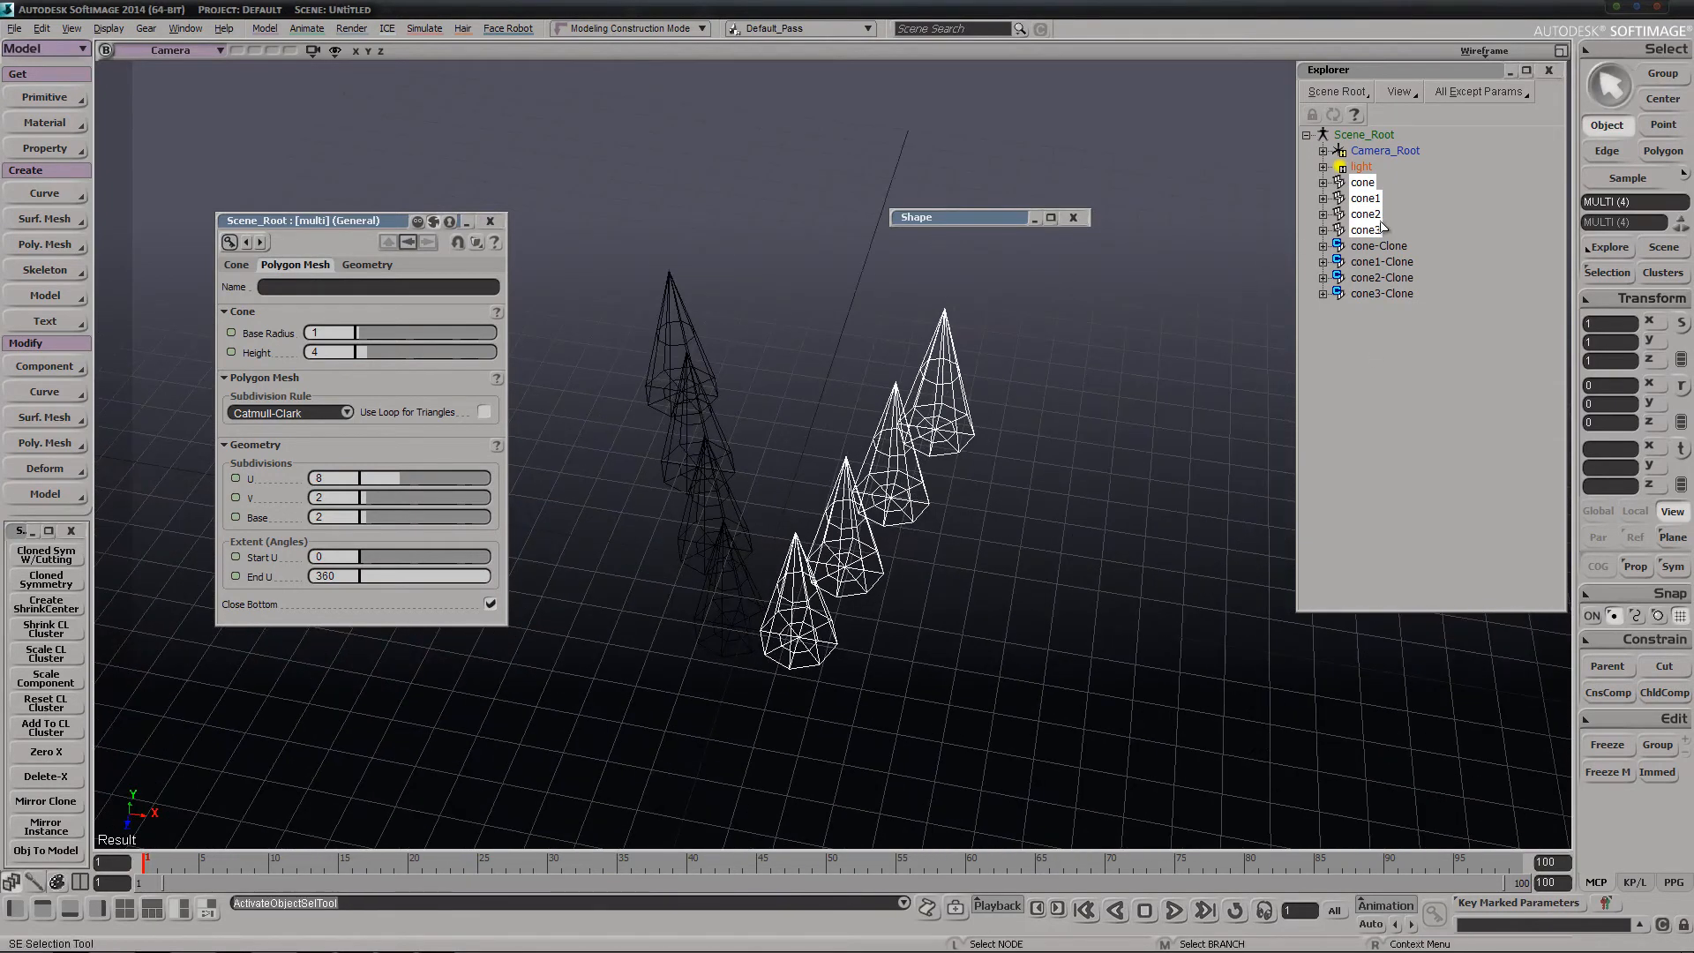
# Run Mirror Clone on the already cloned cone1 and move the duplicated pair outward to about X 4.6, Z -3.2
pyautogui.click(1377, 200)
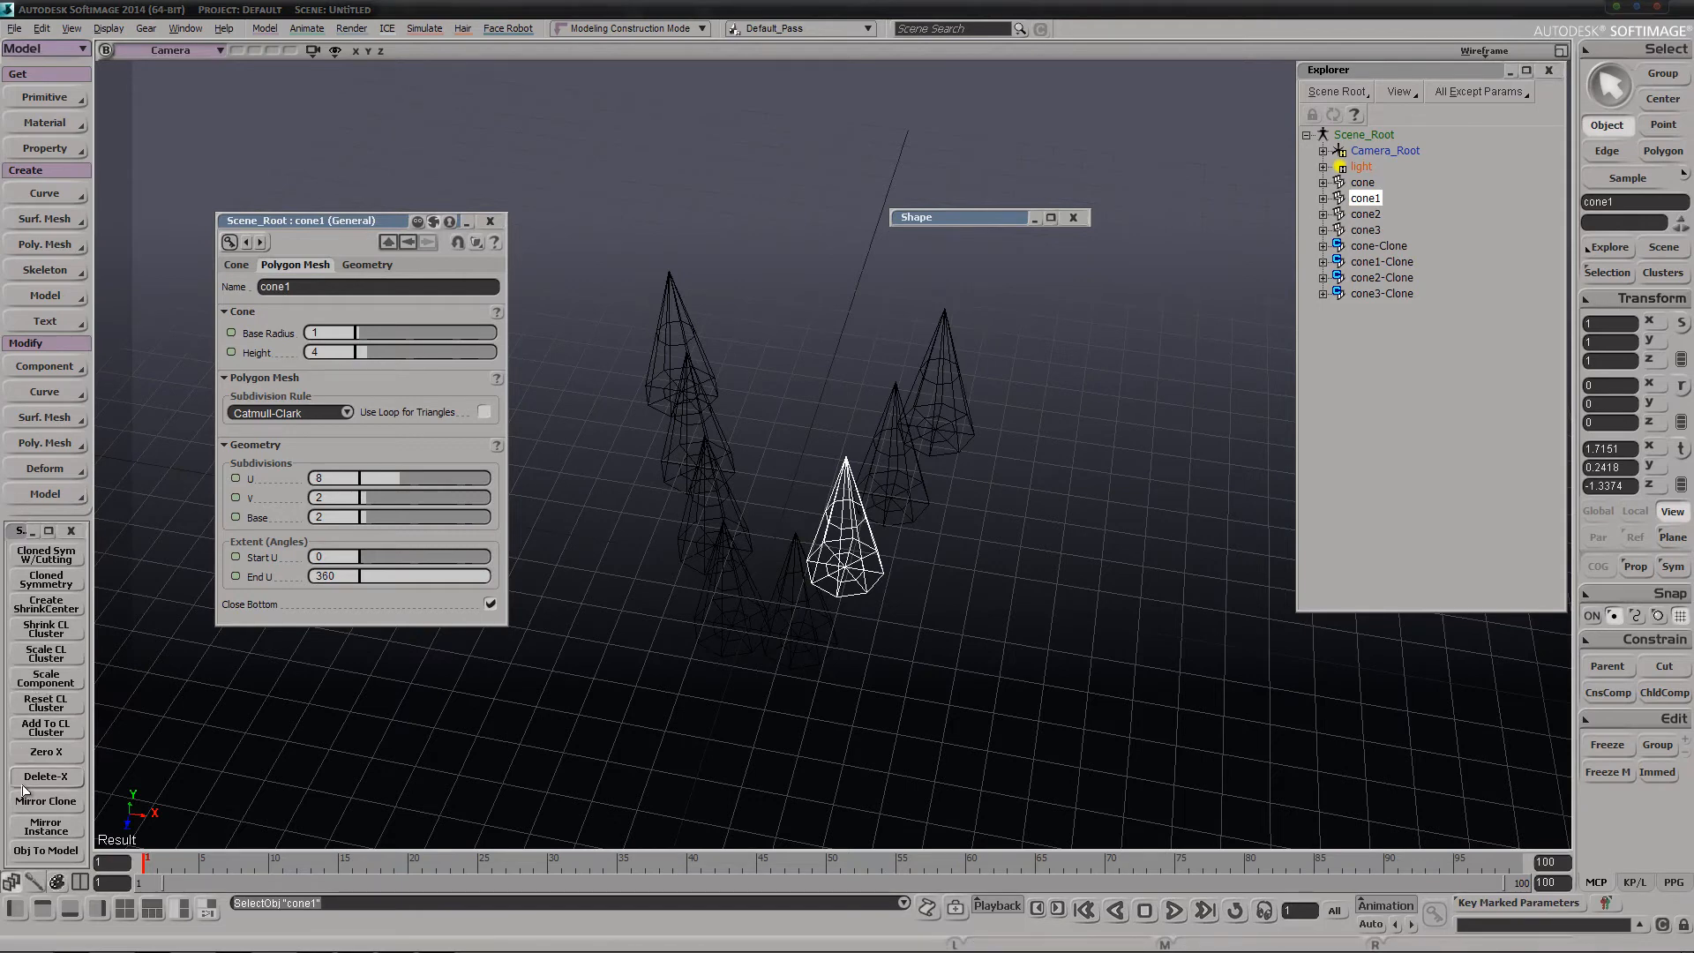
pyautogui.click(45, 800)
pyautogui.press('v')
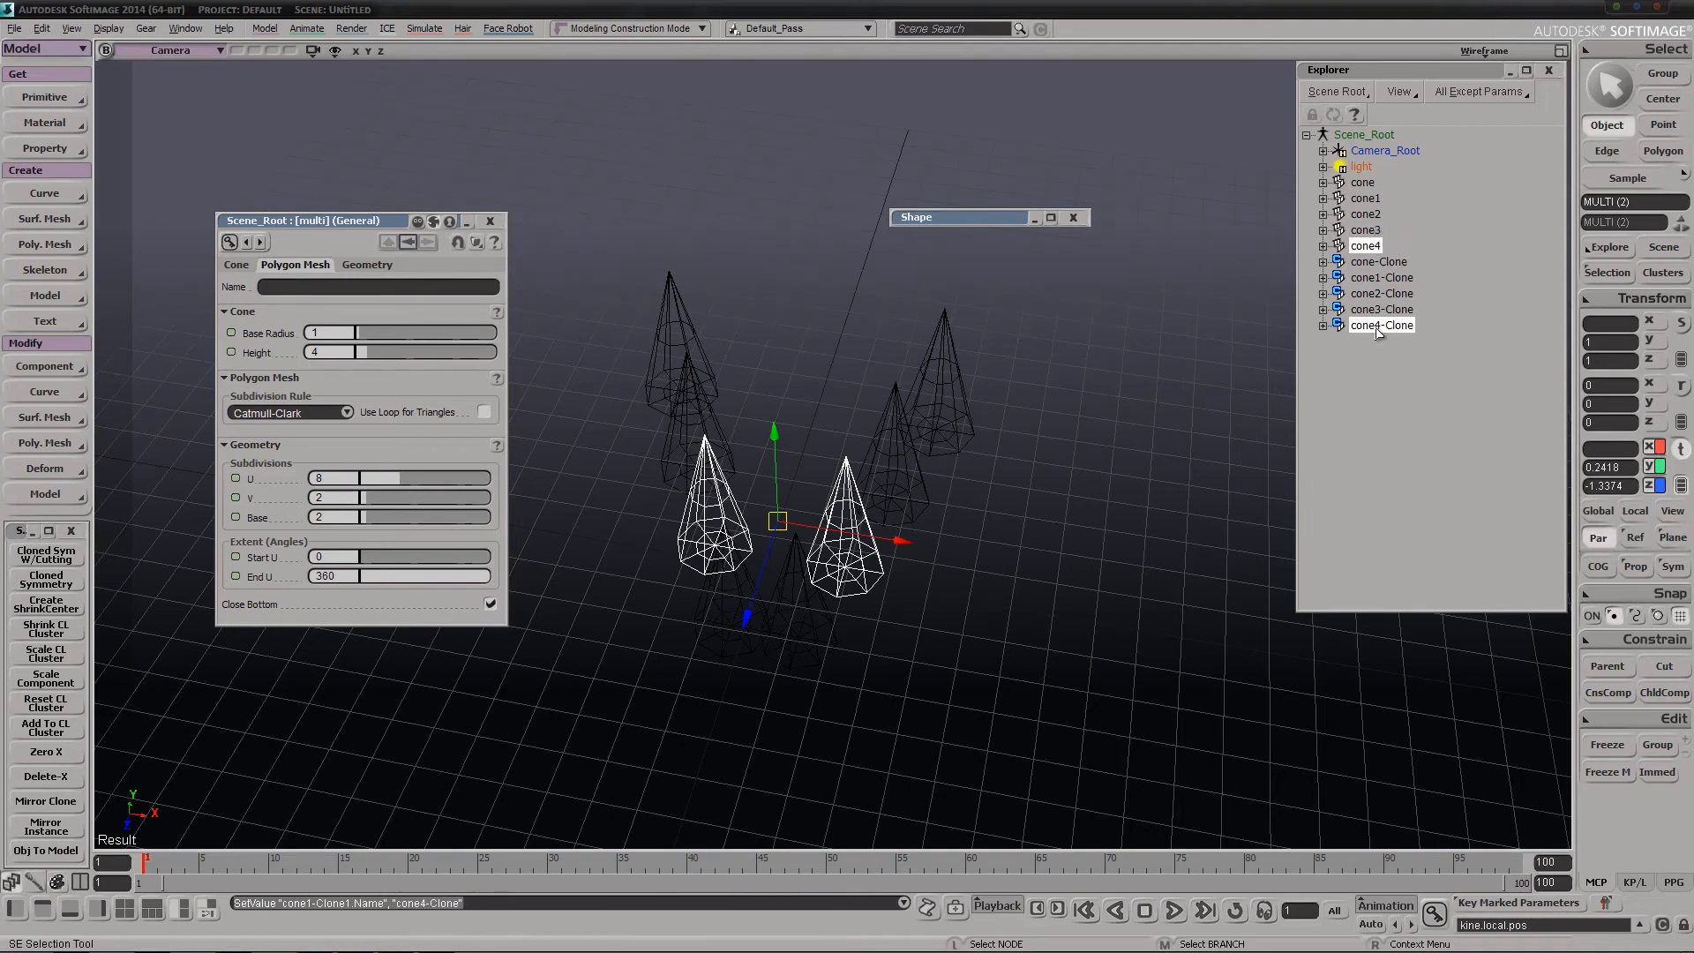
pyautogui.moveTo(768, 582)
pyautogui.mouseDown()
pyautogui.moveTo(746, 606)
pyautogui.moveTo(901, 596)
pyautogui.mouseUp()
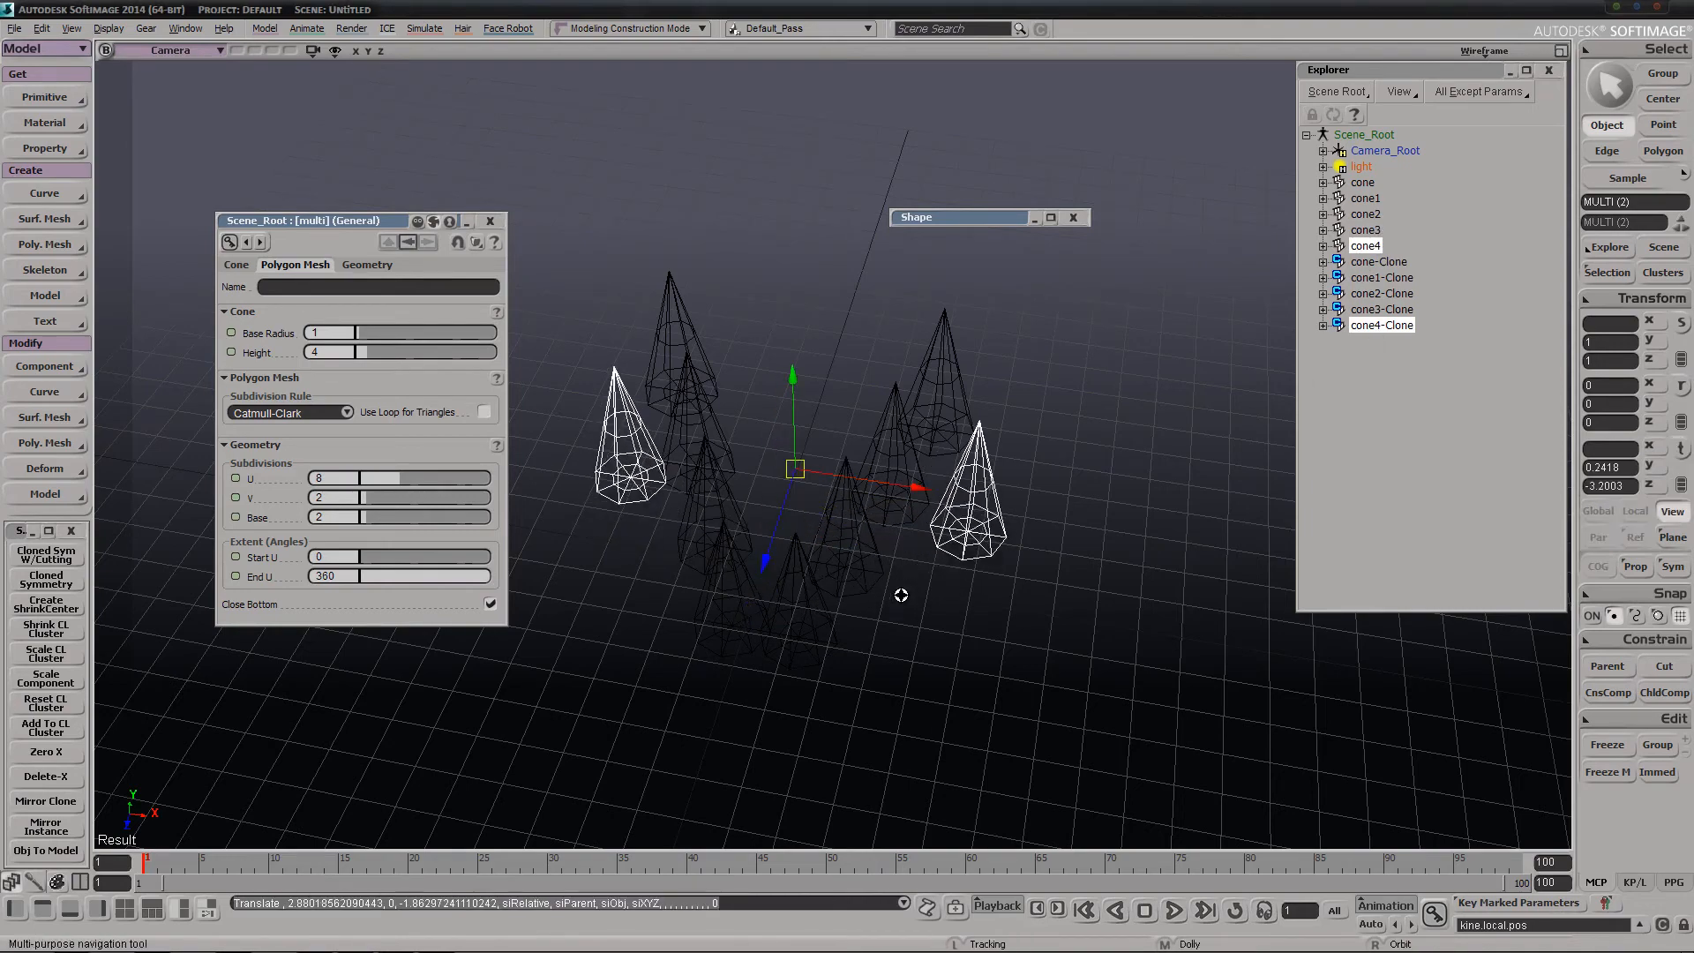
pyautogui.moveTo(901, 596); pyautogui.dragTo(914, 567, button='right')
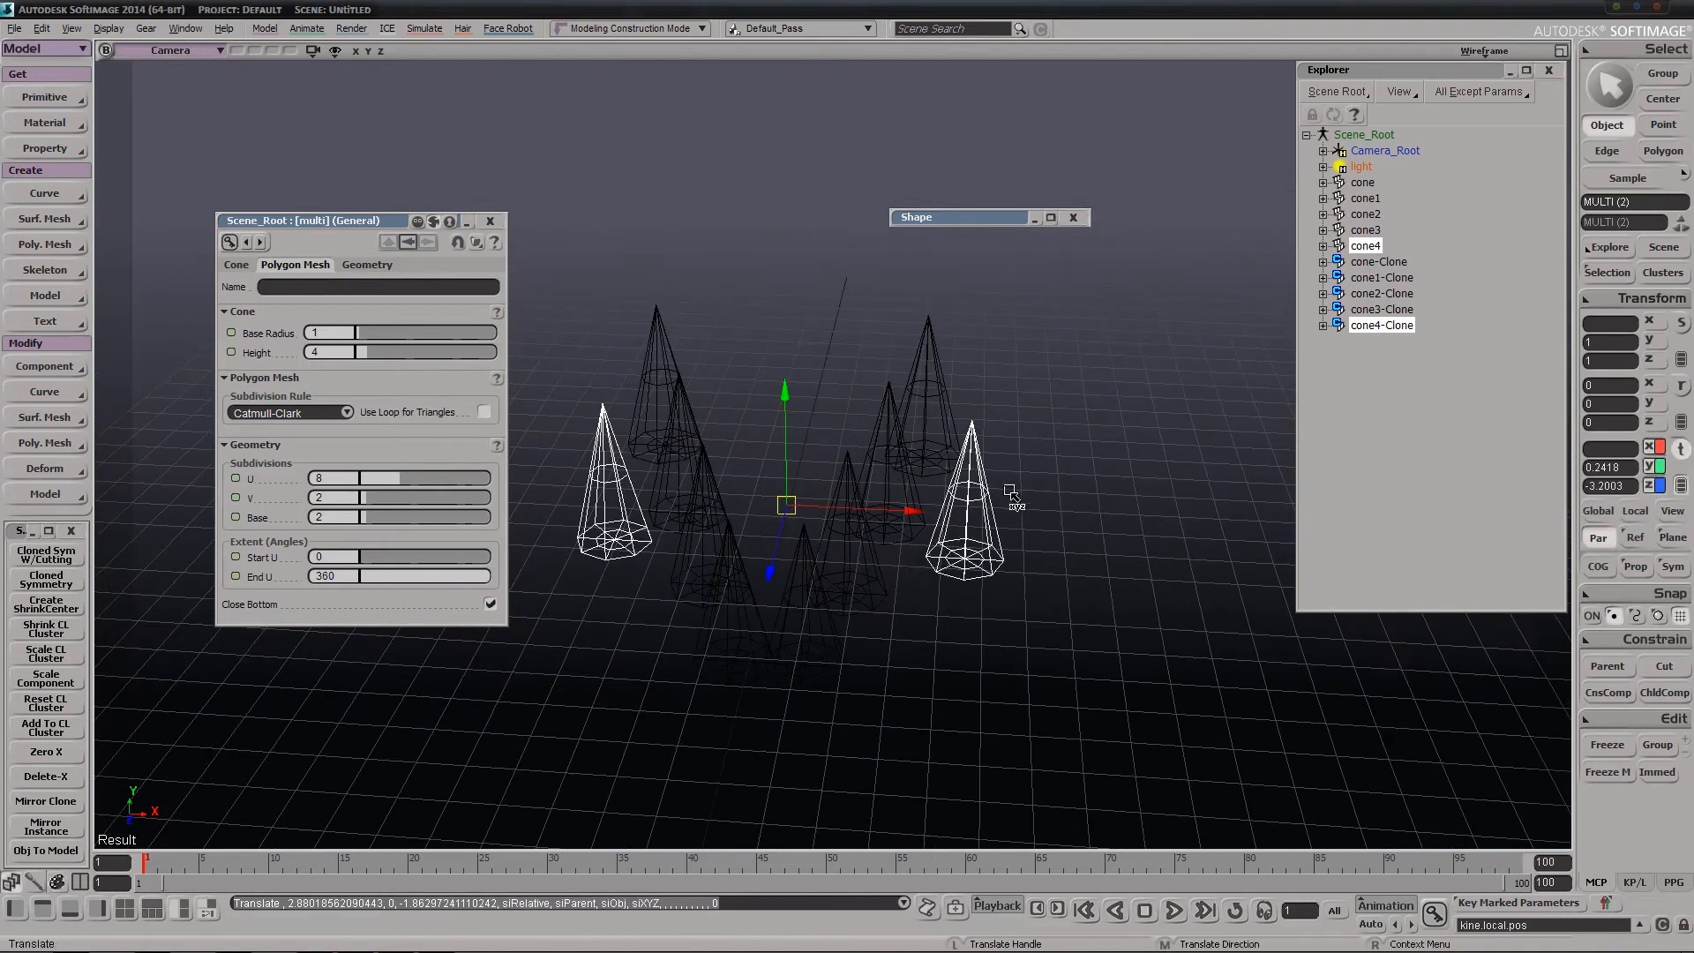
# Parent cone4 and cone4-Clone under cone3
pyautogui.click(1364, 247)
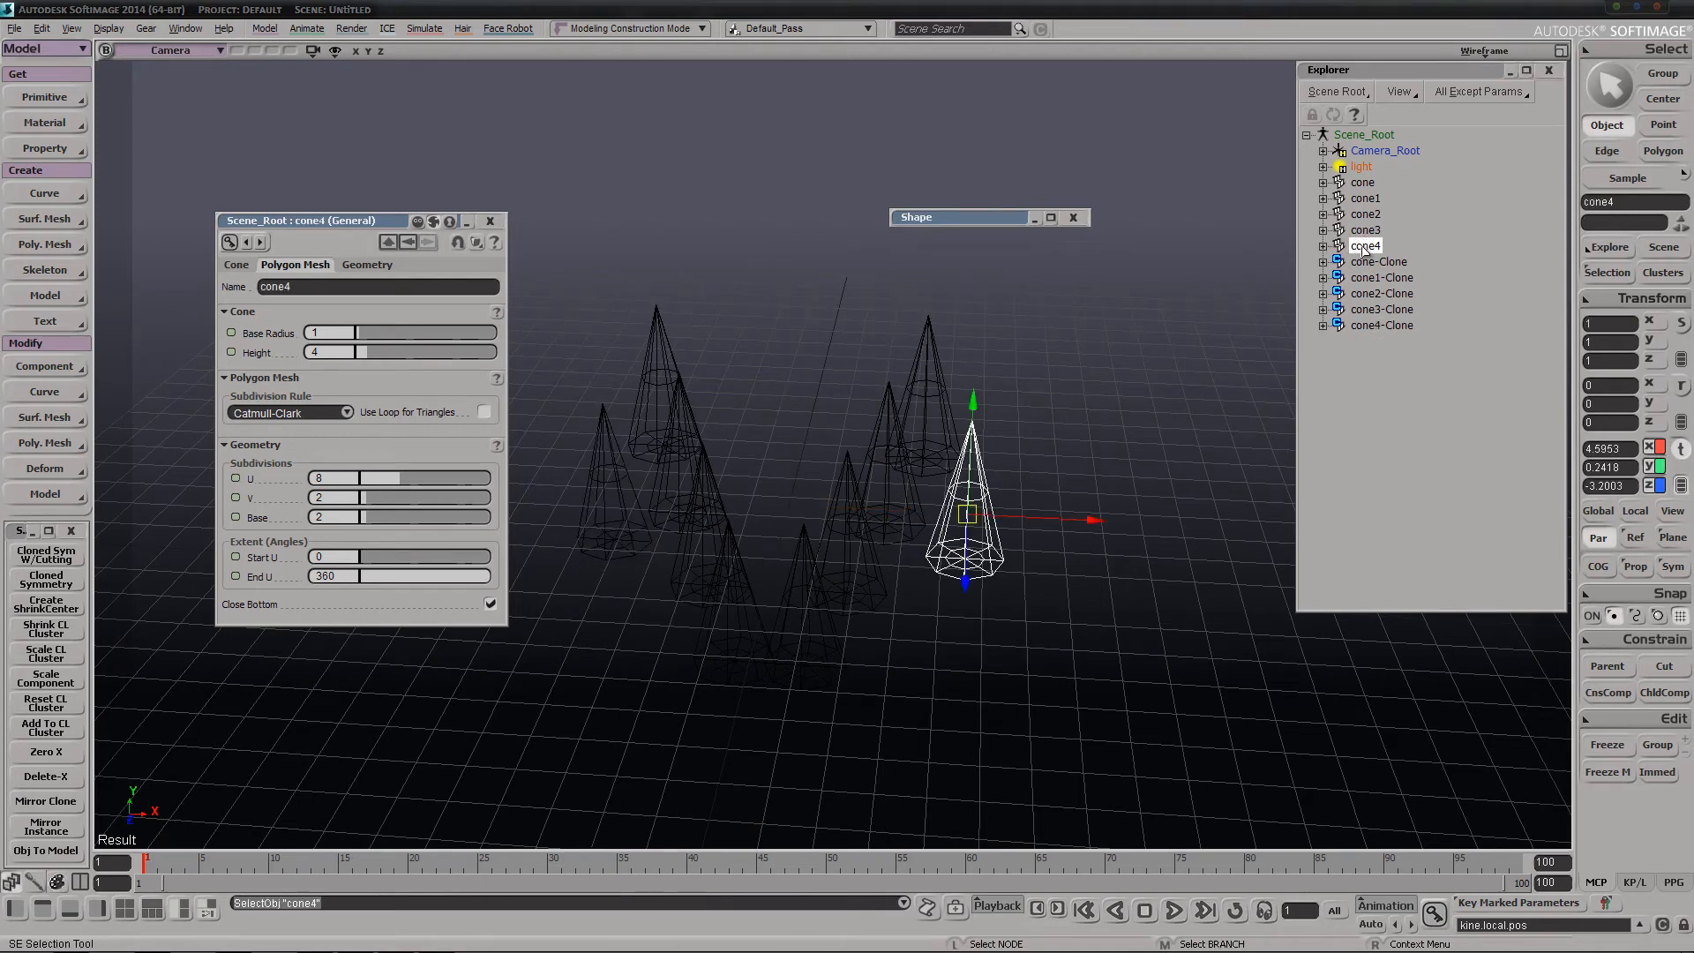
pyautogui.keyDown('ctrl'); pyautogui.click(1387, 325); pyautogui.keyUp('ctrl')
pyautogui.click(1599, 669)
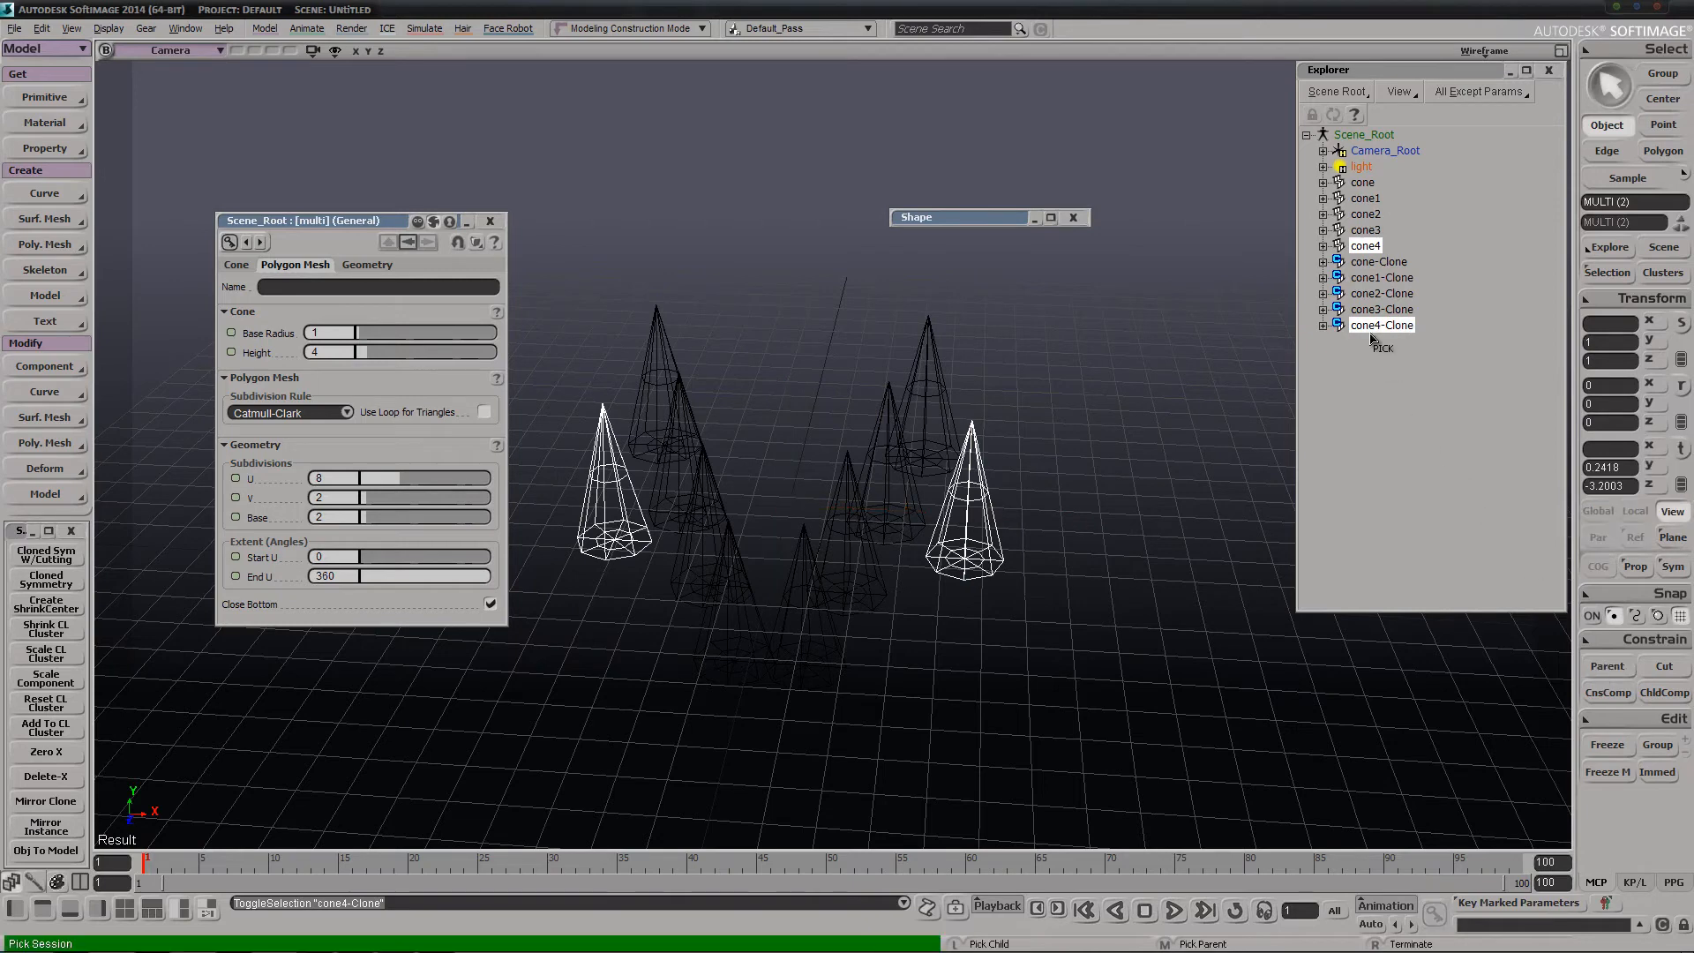
pyautogui.middleClick(1370, 233)
pyautogui.rightClick(1326, 235)
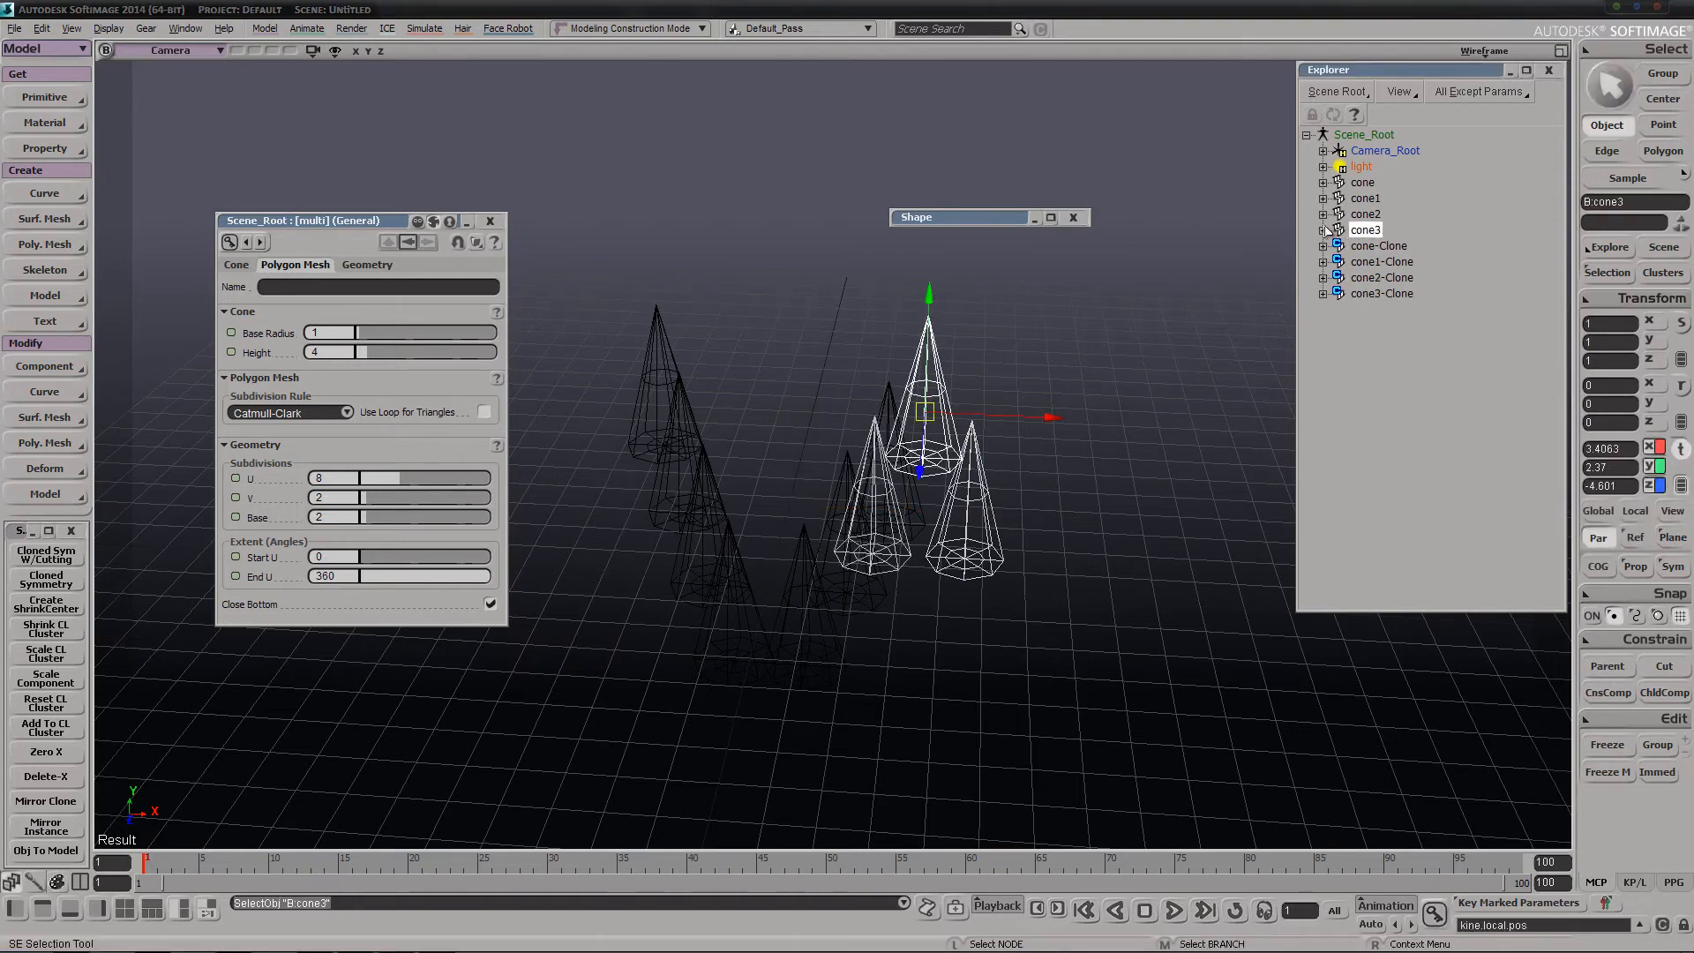
# Run Mirror Clone on cone4 and cone4-Clone under cone3 and move the duplicated pair away to about Z -6.08
pyautogui.click(1323, 232)
pyautogui.click(1383, 357)
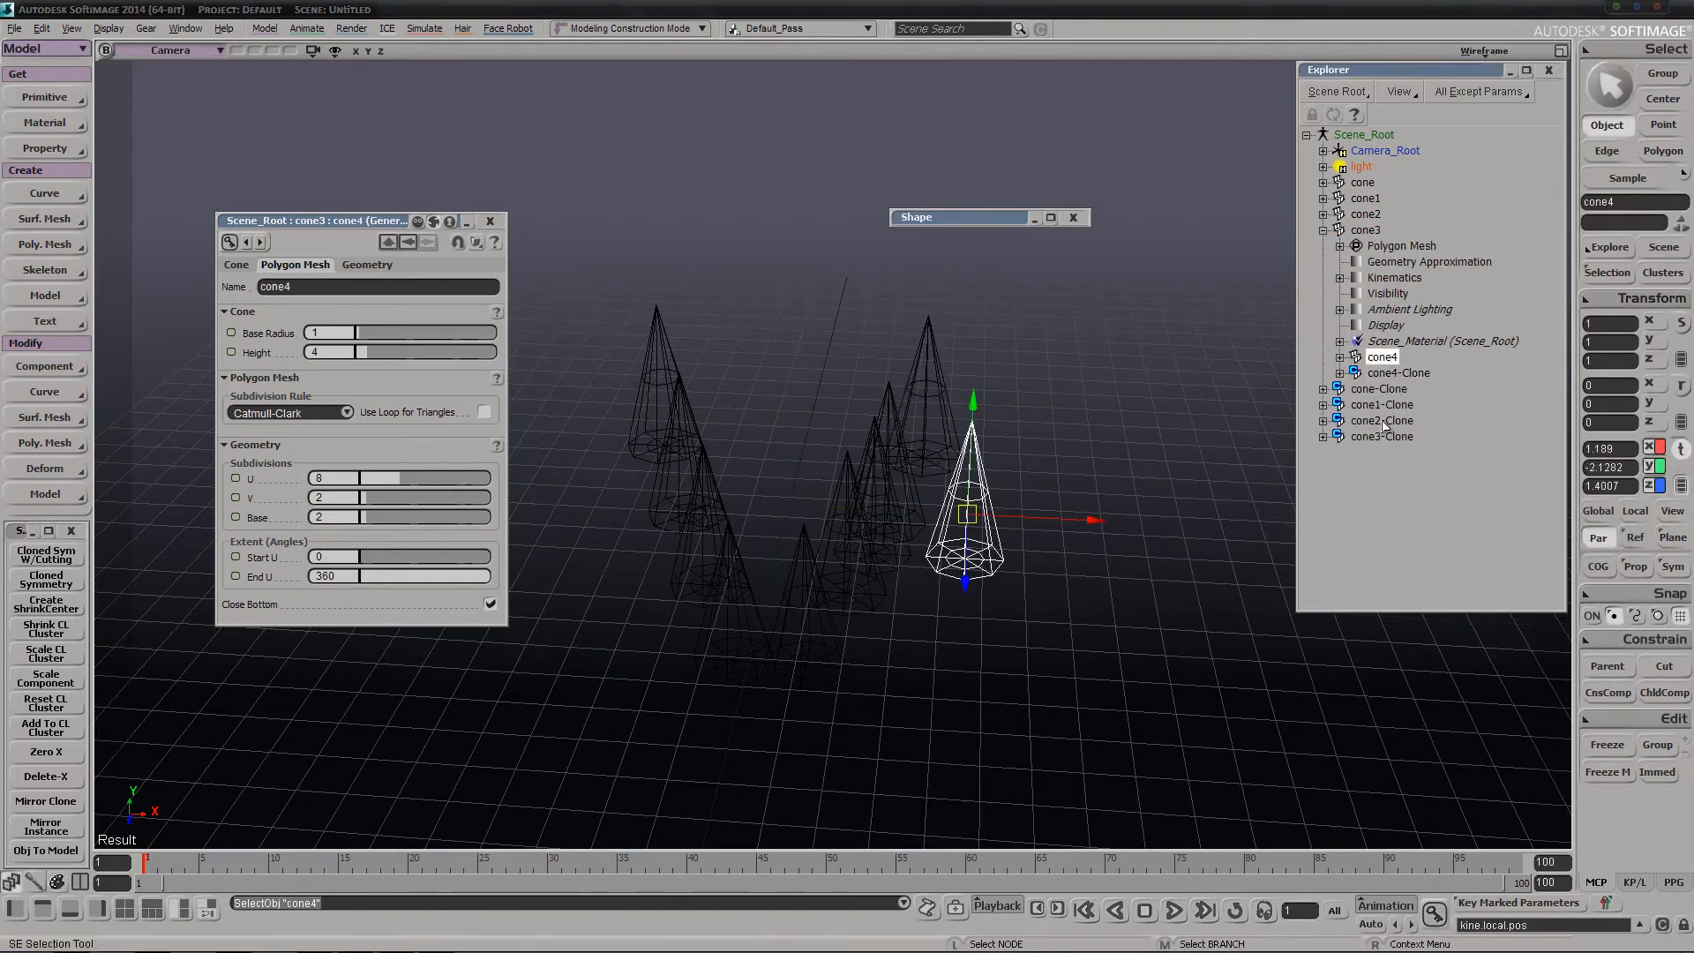
pyautogui.keyDown('ctrl'); pyautogui.click(1392, 373); pyautogui.keyUp('ctrl')
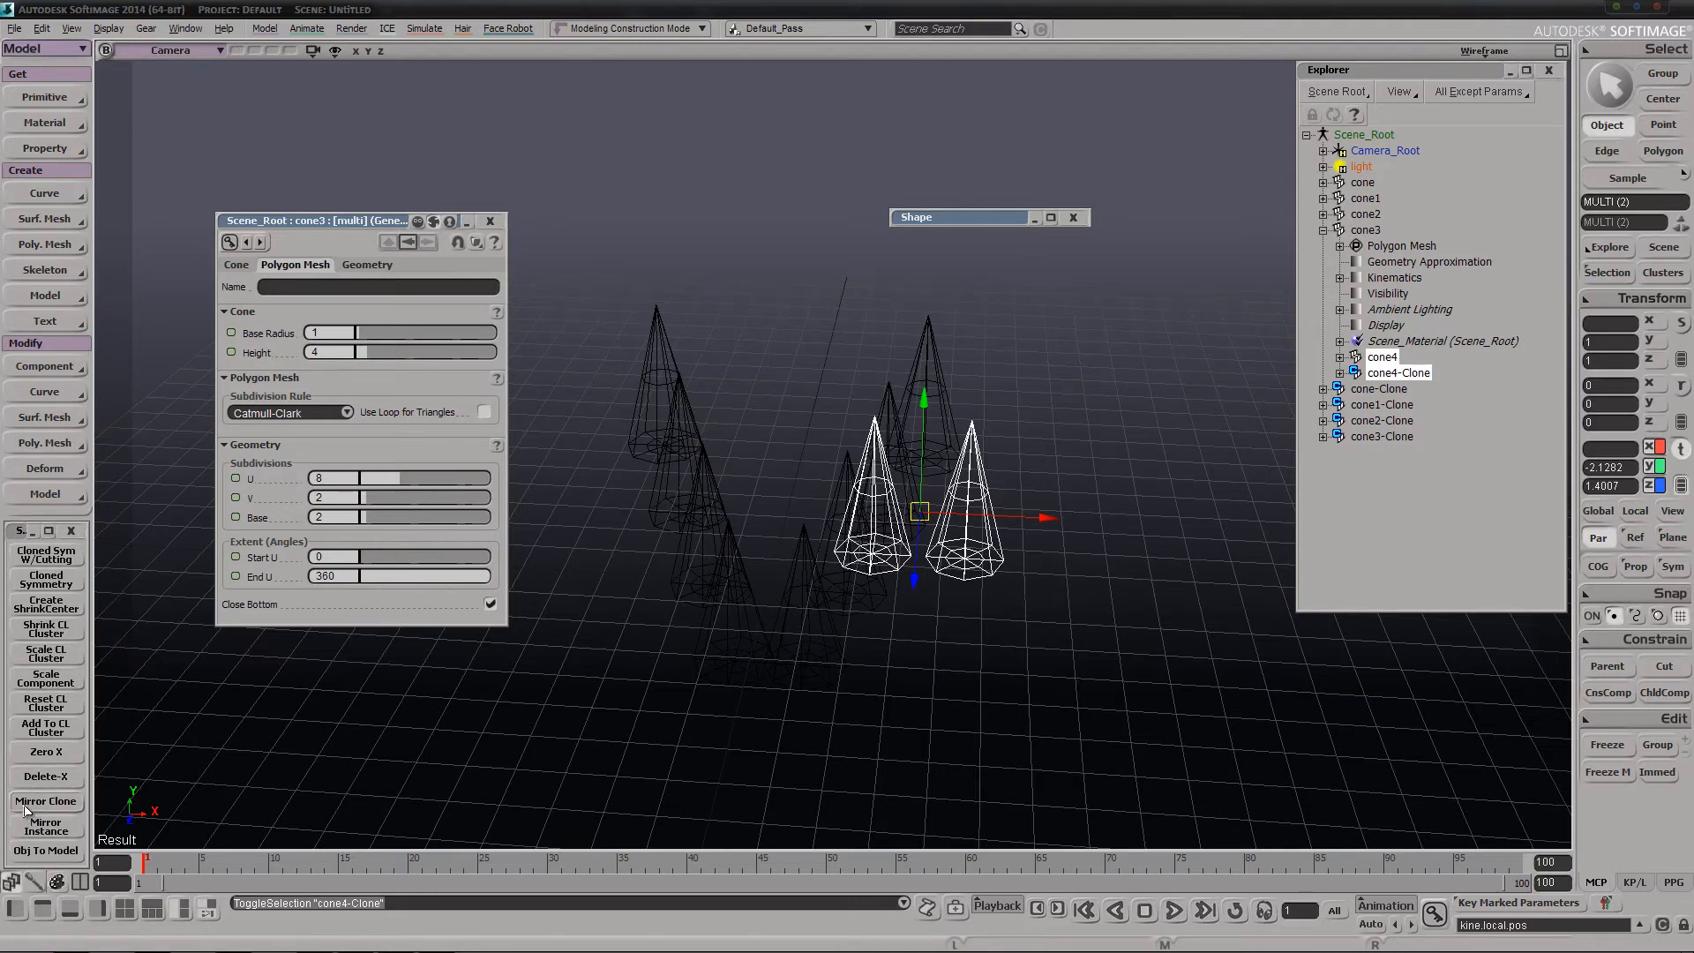
pyautogui.click(27, 802)
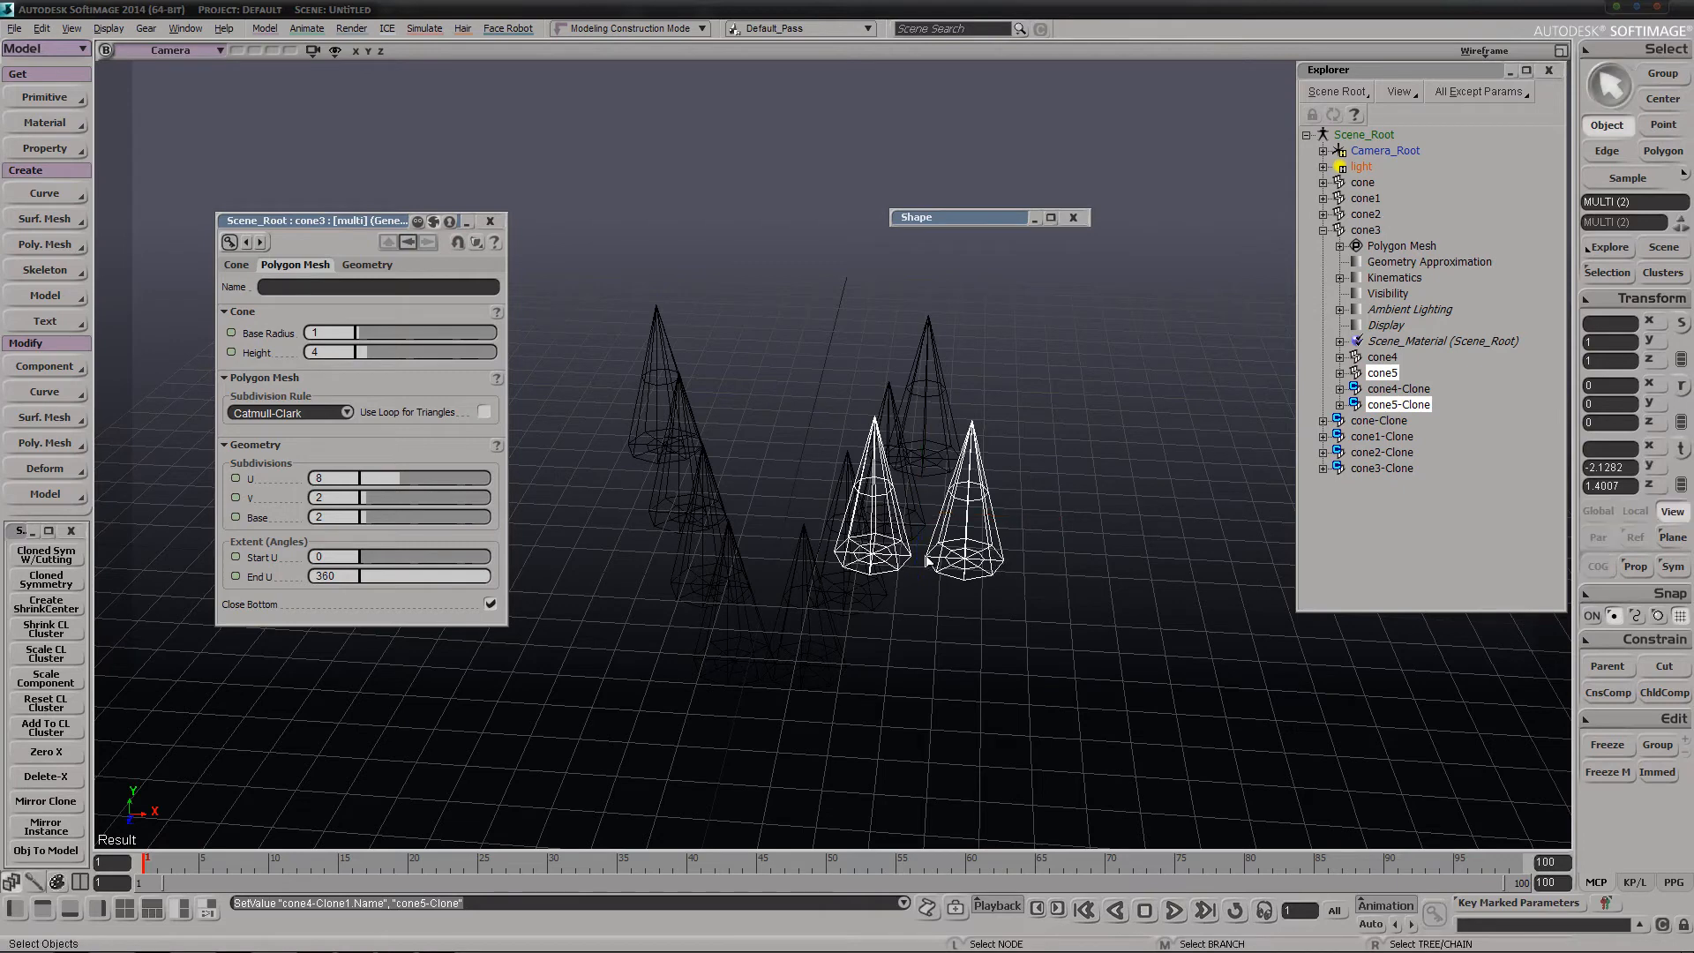
pyautogui.press('v')
pyautogui.moveTo(970, 521); pyautogui.dragTo(1009, 586)
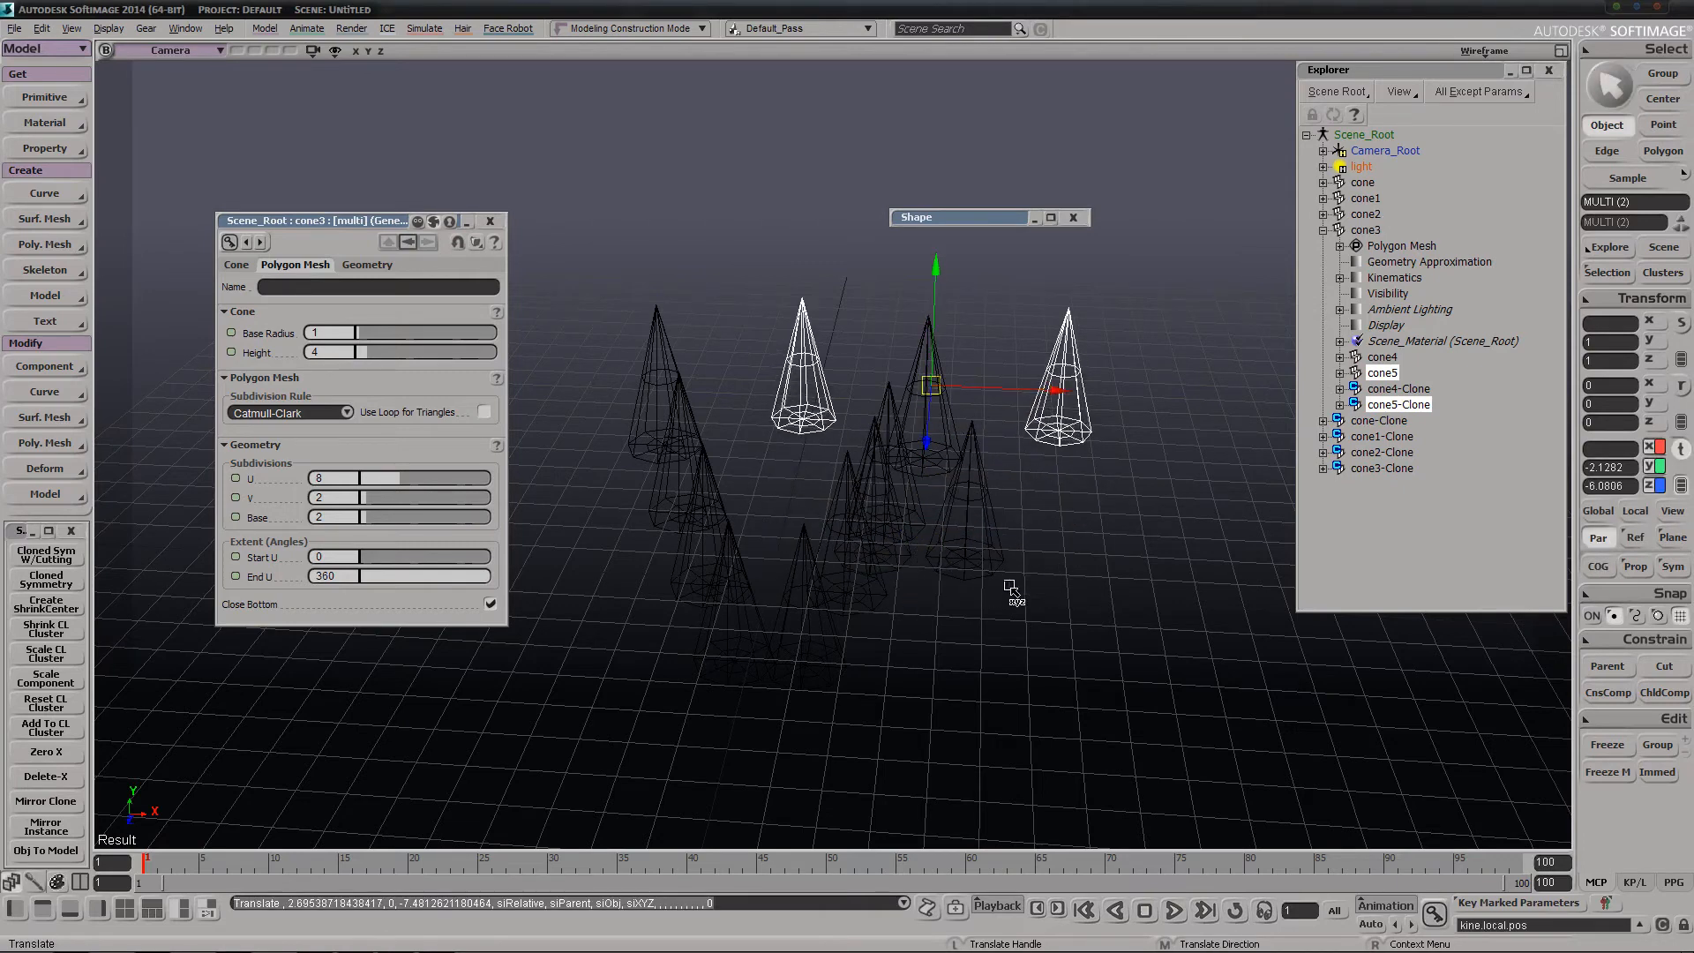
# Read the Mirror Clone log messages for cone4 and cone4-Clone in the Script Editor and close it
pyautogui.click(928, 907)
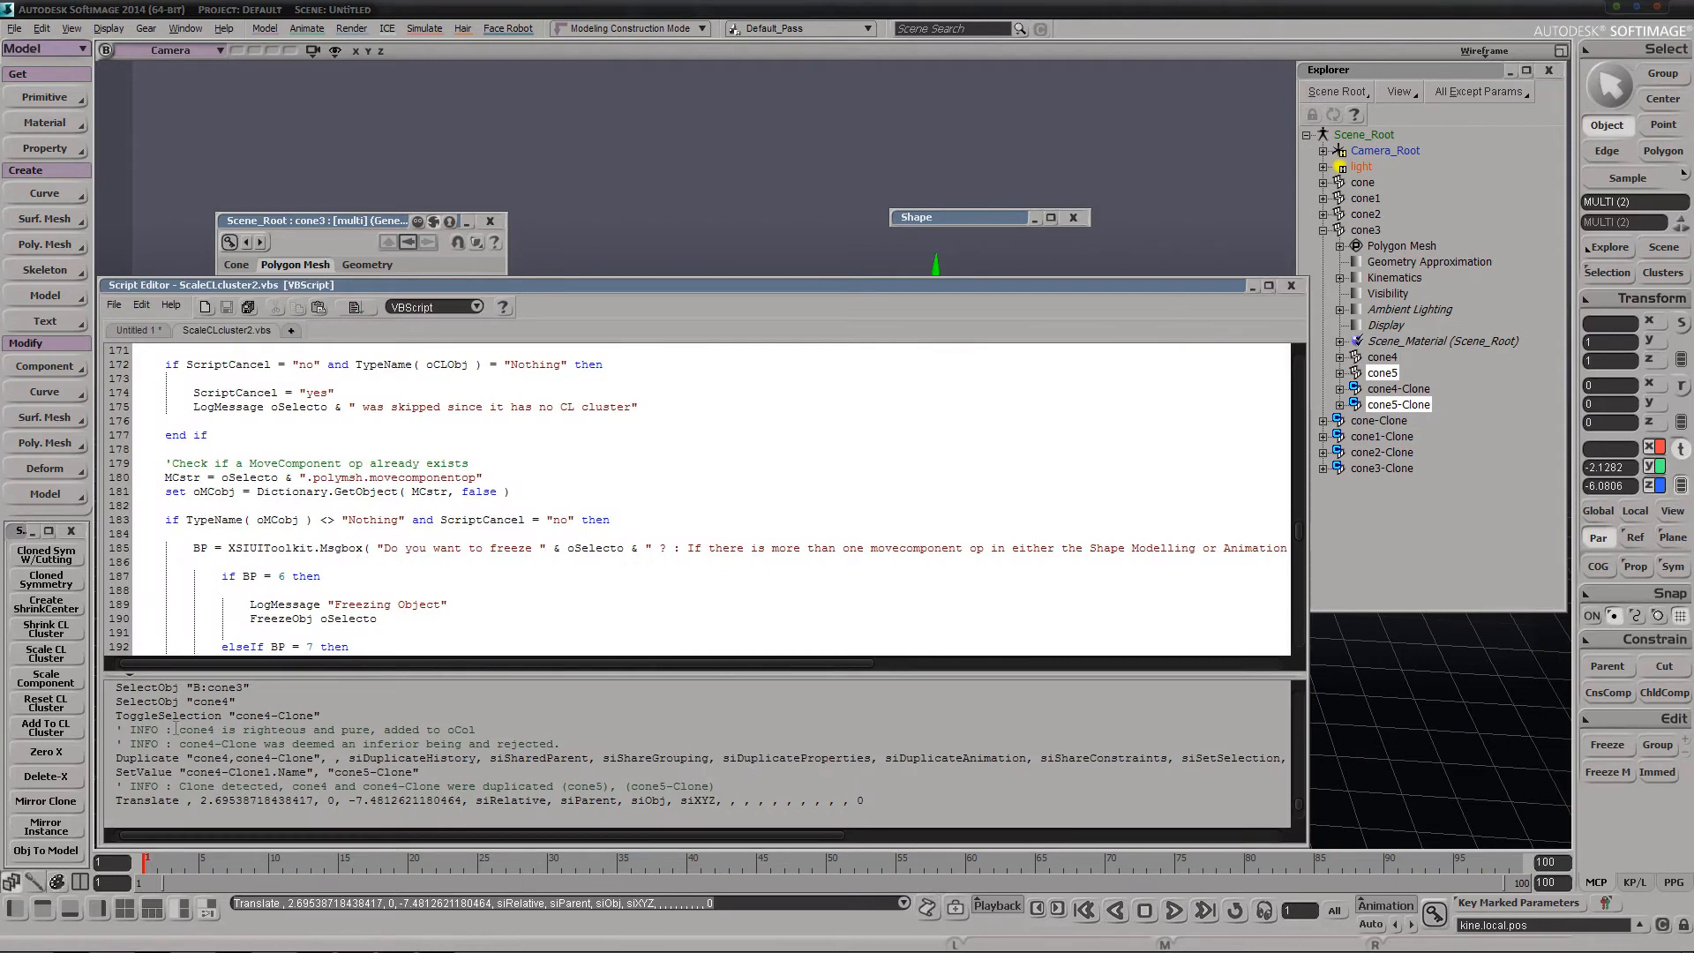
pyautogui.moveTo(188, 743)
pyautogui.mouseDown()
pyautogui.moveTo(538, 743)
pyautogui.moveTo(238, 731)
pyautogui.moveTo(292, 750)
pyautogui.moveTo(255, 744)
pyautogui.mouseUp()
pyautogui.click(259, 743)
pyautogui.click(306, 758)
pyautogui.moveTo(729, 801); pyautogui.dragTo(601, 739)
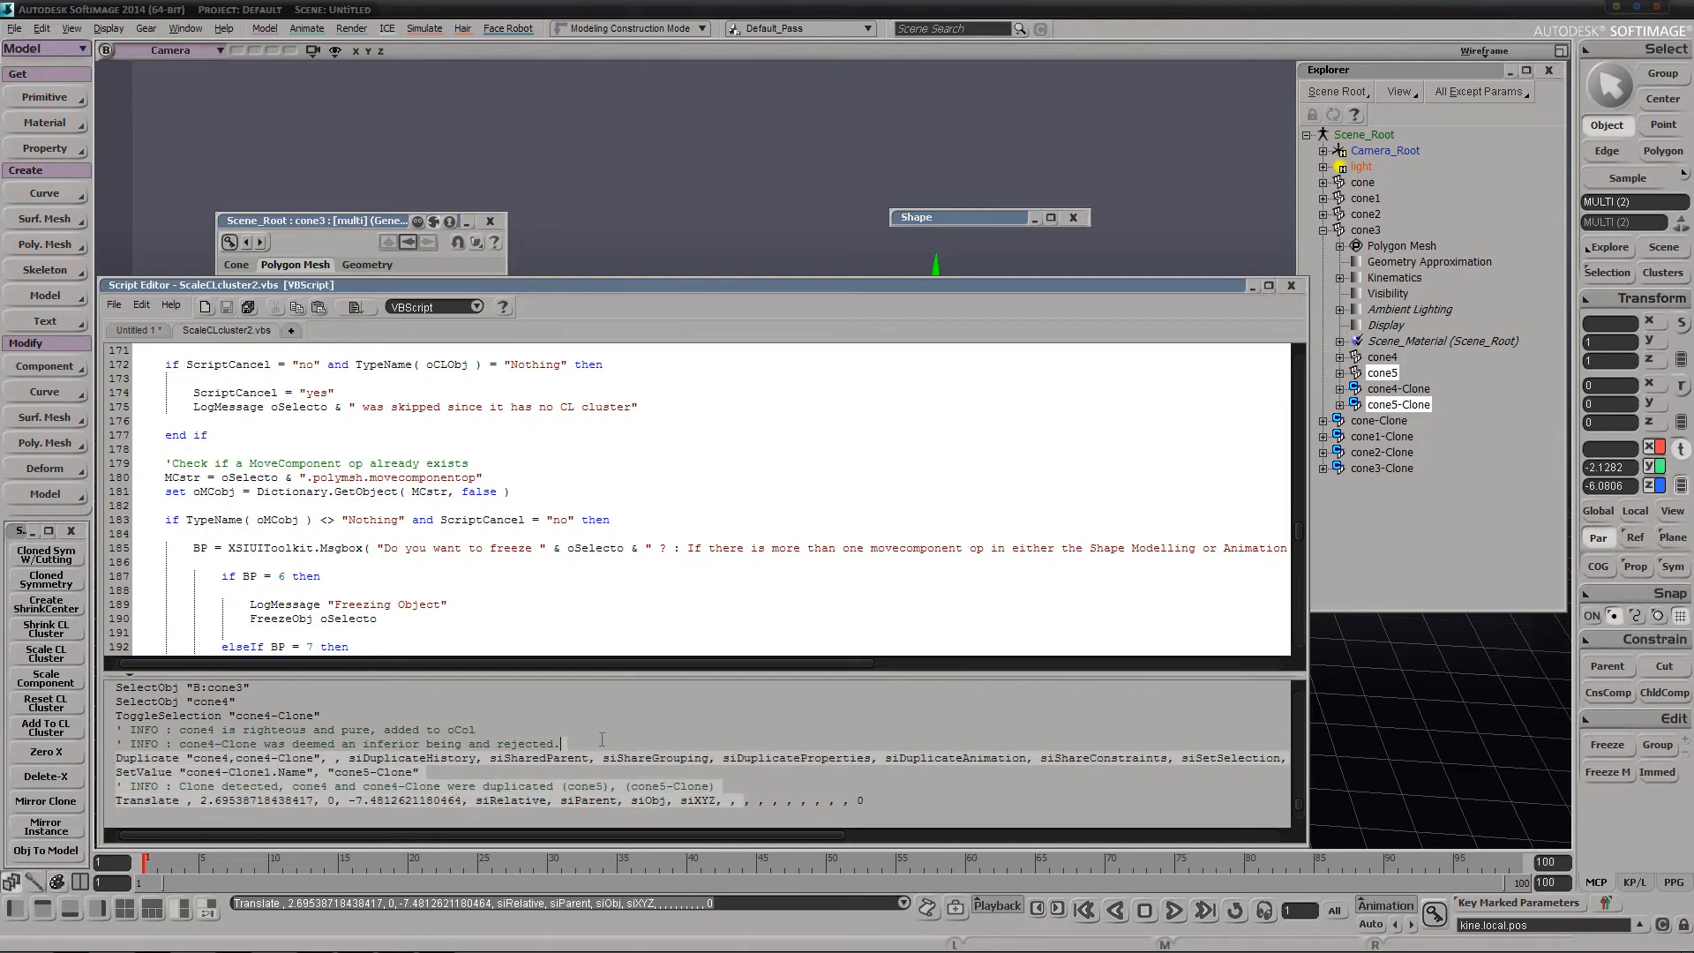
pyautogui.click(515, 730)
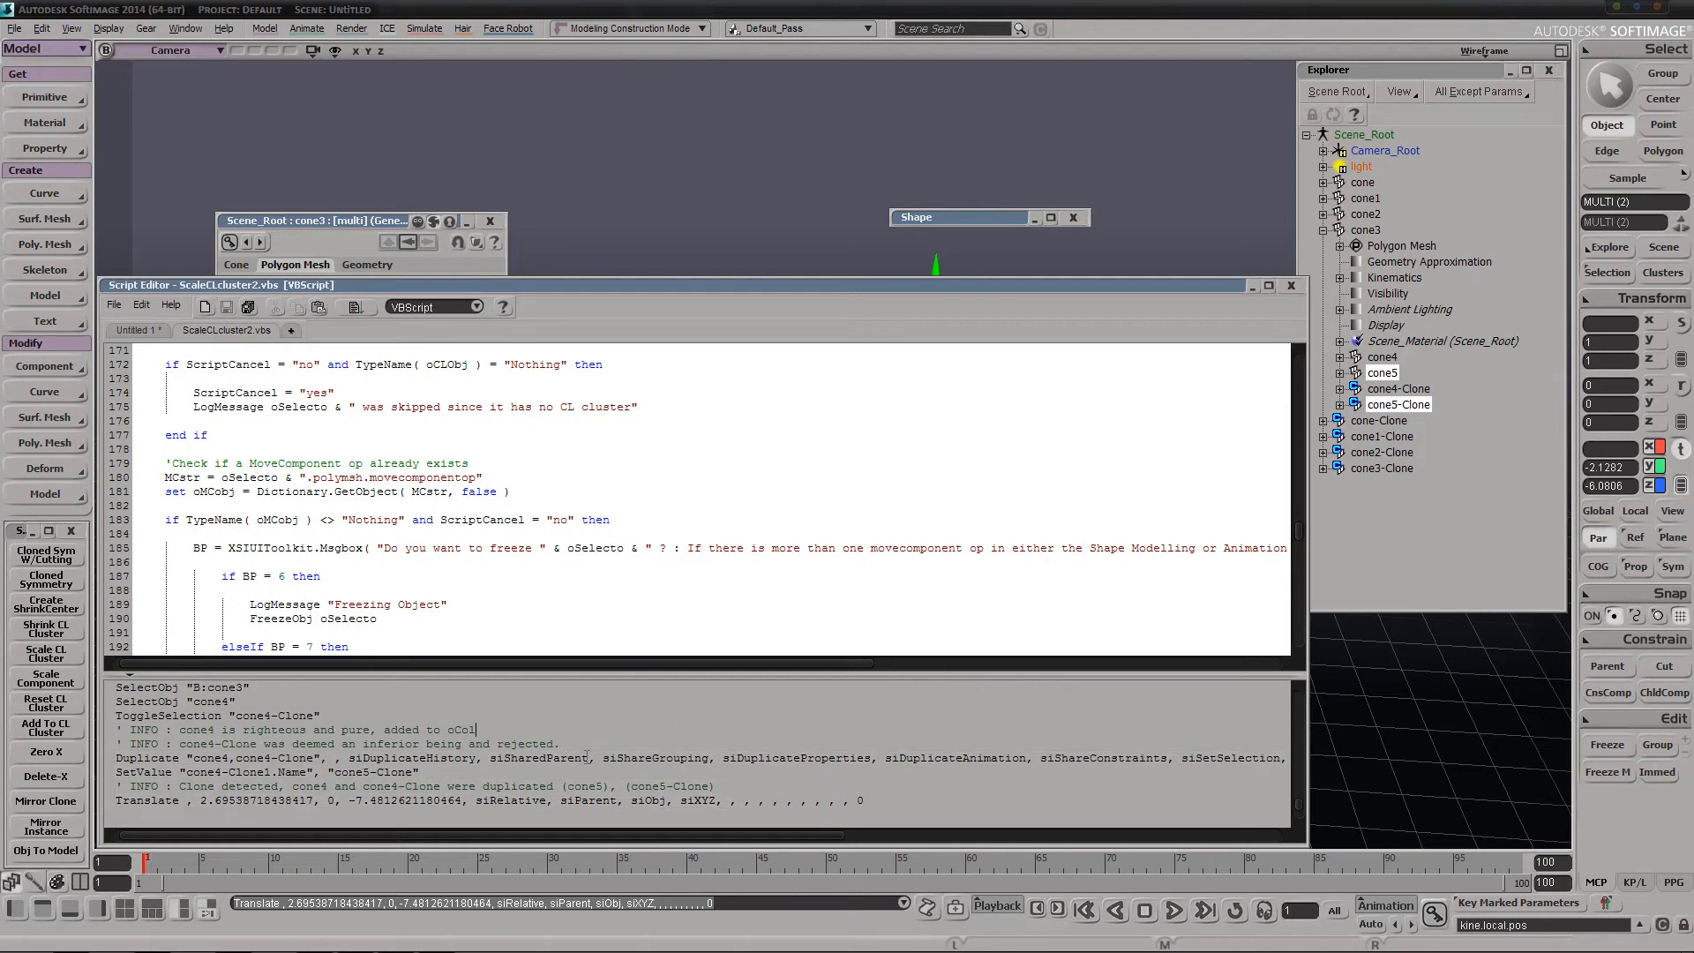
pyautogui.click(1288, 288)
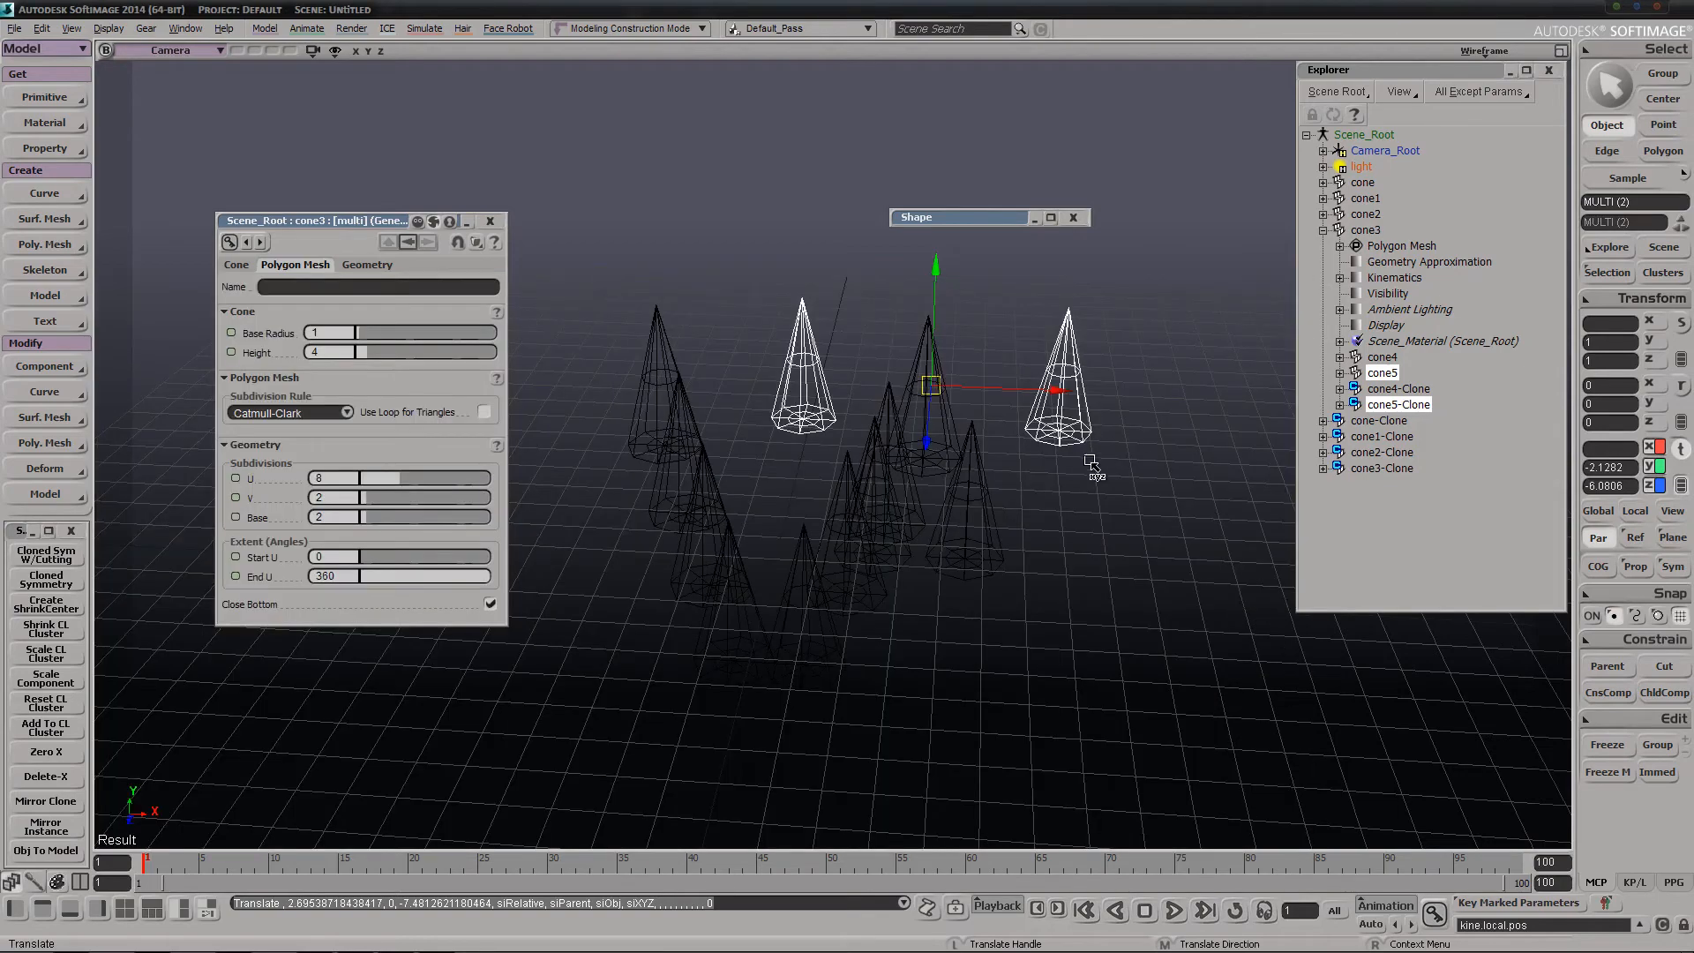
# Move cone5 and its clone farther back to about local Z -7.39
pyautogui.press('s')
pyautogui.moveTo(1063, 496); pyautogui.dragTo(1050, 490, button='right')
pyautogui.moveTo(943, 364); pyautogui.dragTo(951, 338)
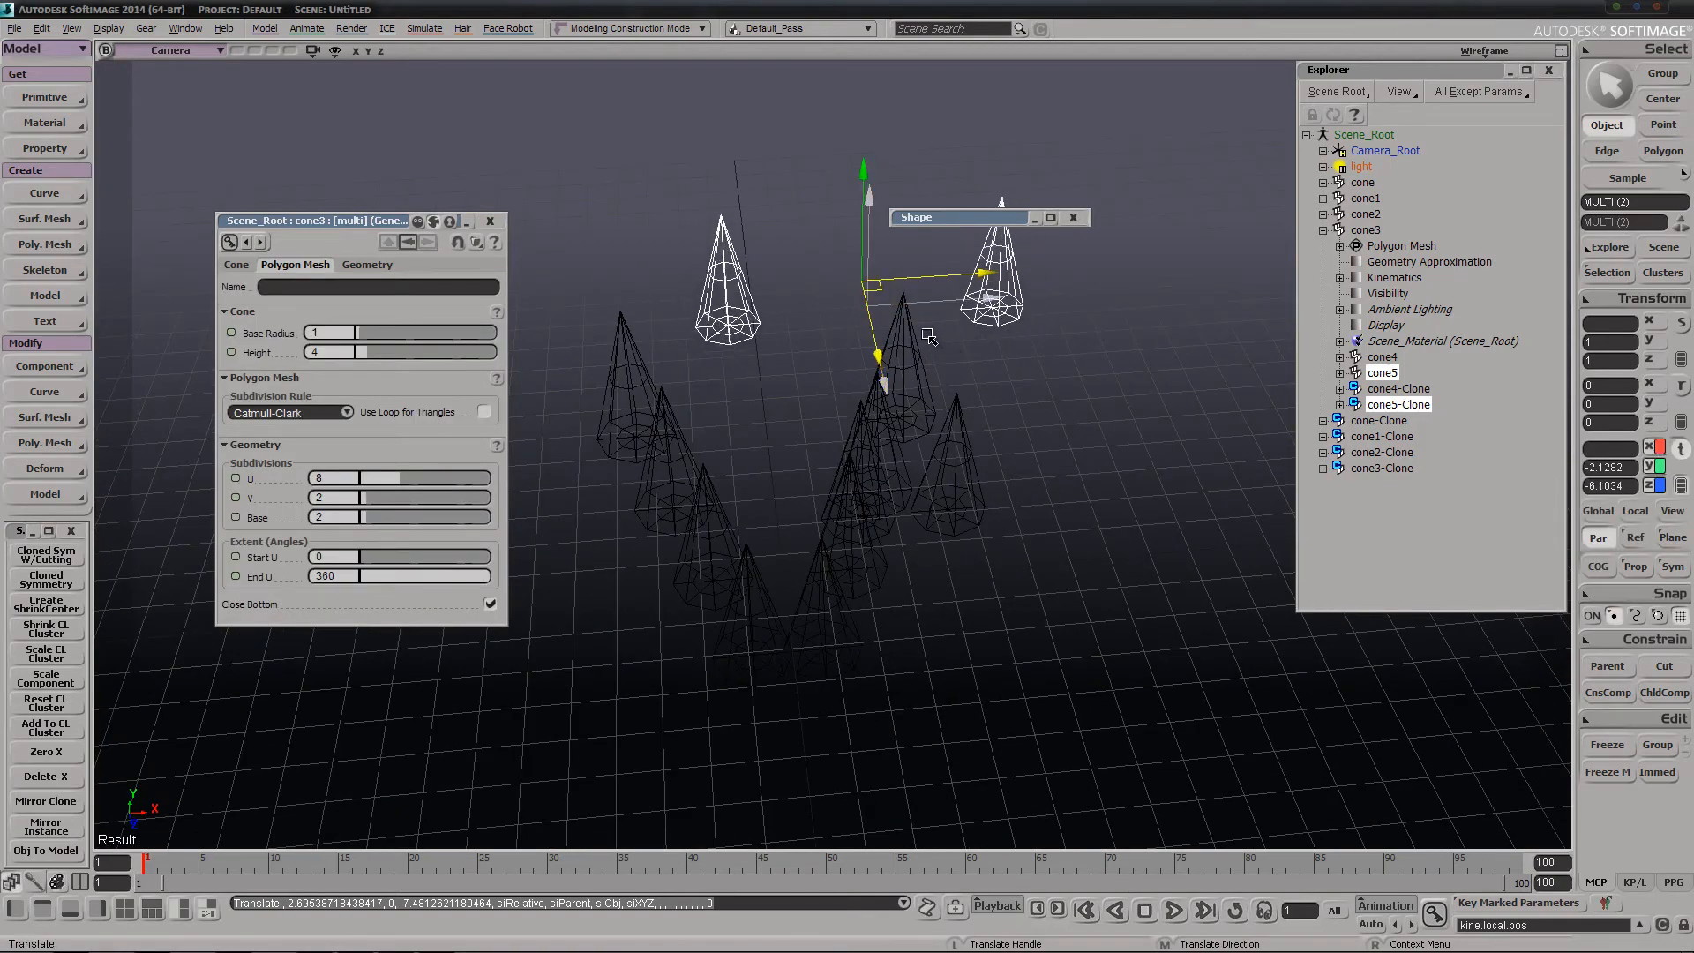
pyautogui.press('s')
pyautogui.moveTo(927, 481); pyautogui.dragTo(874, 468, button='right')
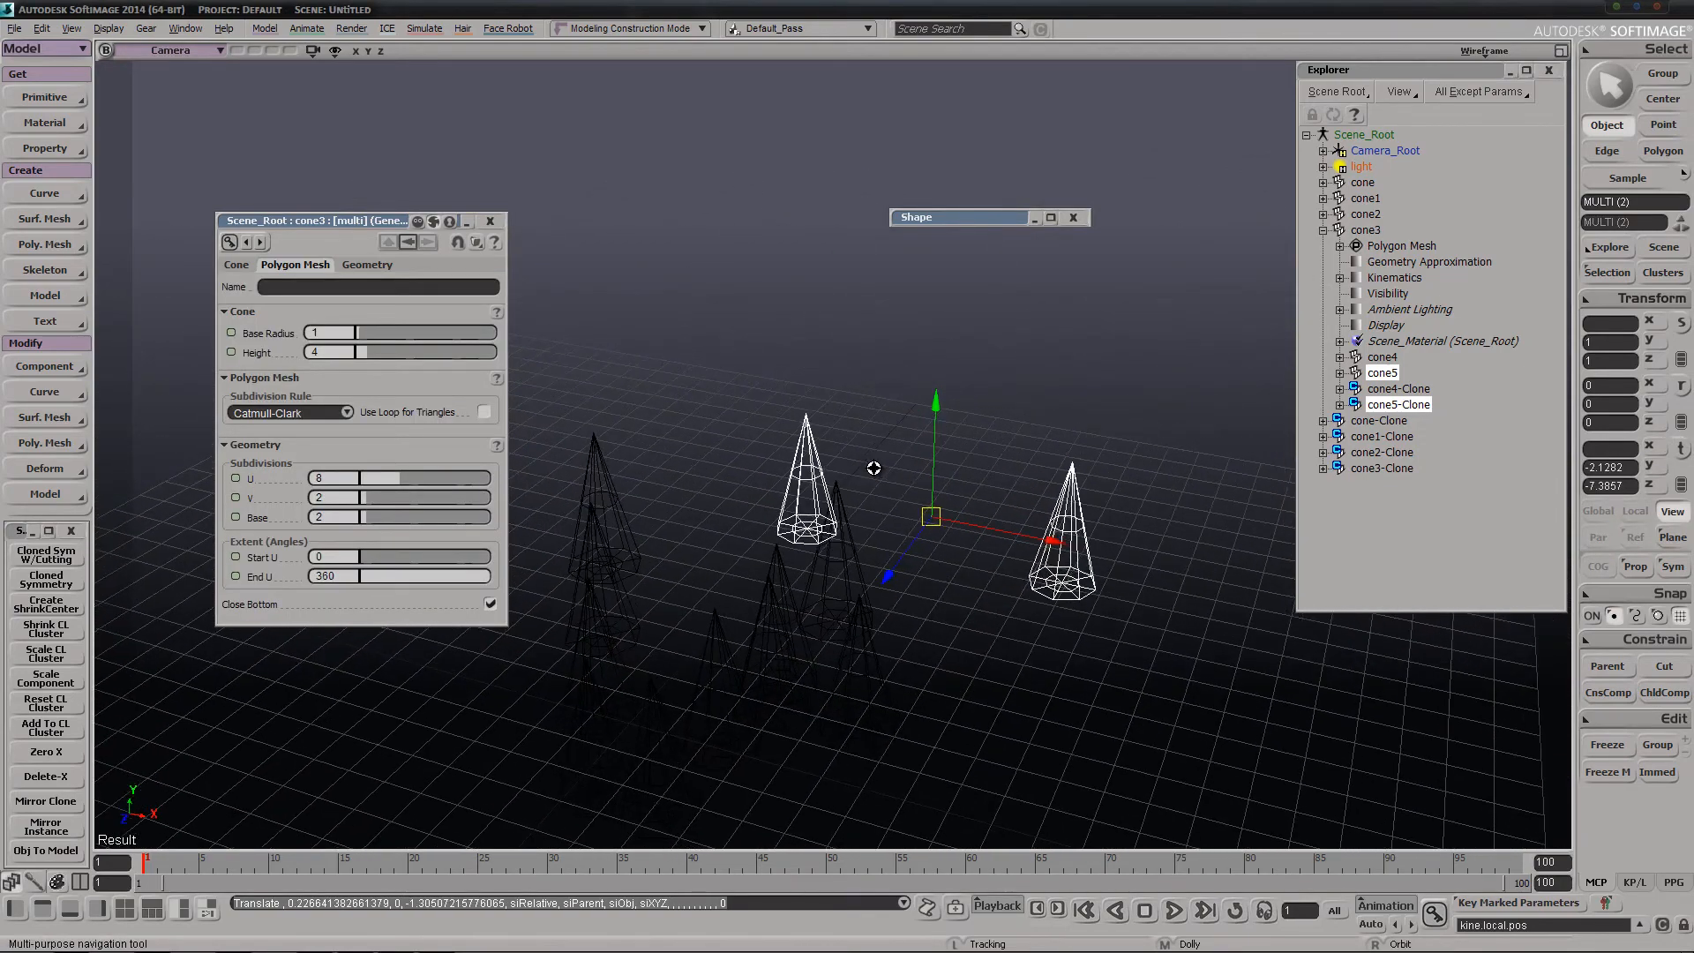
# Move cone3 together with its child cones to about X 4.87, Z -14.56
pyautogui.click(1378, 231)
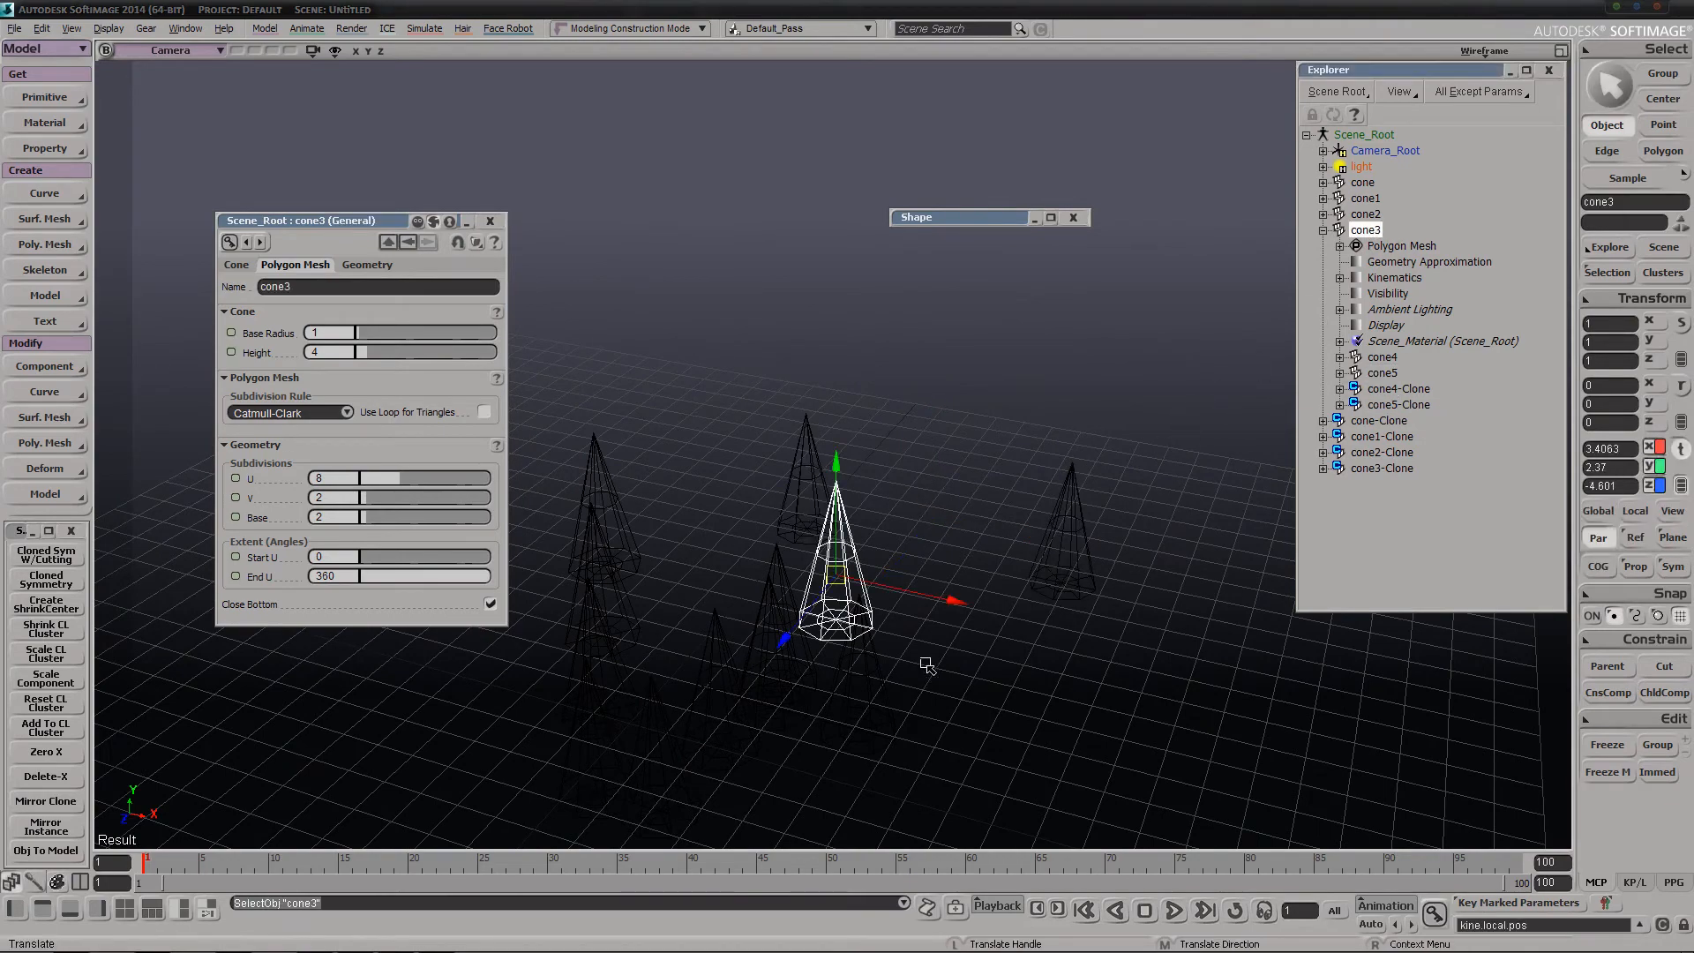
pyautogui.press('s')
pyautogui.moveTo(923, 665); pyautogui.dragTo(939, 700, button='right')
pyautogui.moveTo(902, 604); pyautogui.dragTo(927, 428)
pyautogui.press('s')
pyautogui.moveTo(926, 428); pyautogui.dragTo(856, 410, button='middle')
pyautogui.moveTo(856, 410); pyautogui.dragTo(880, 528)
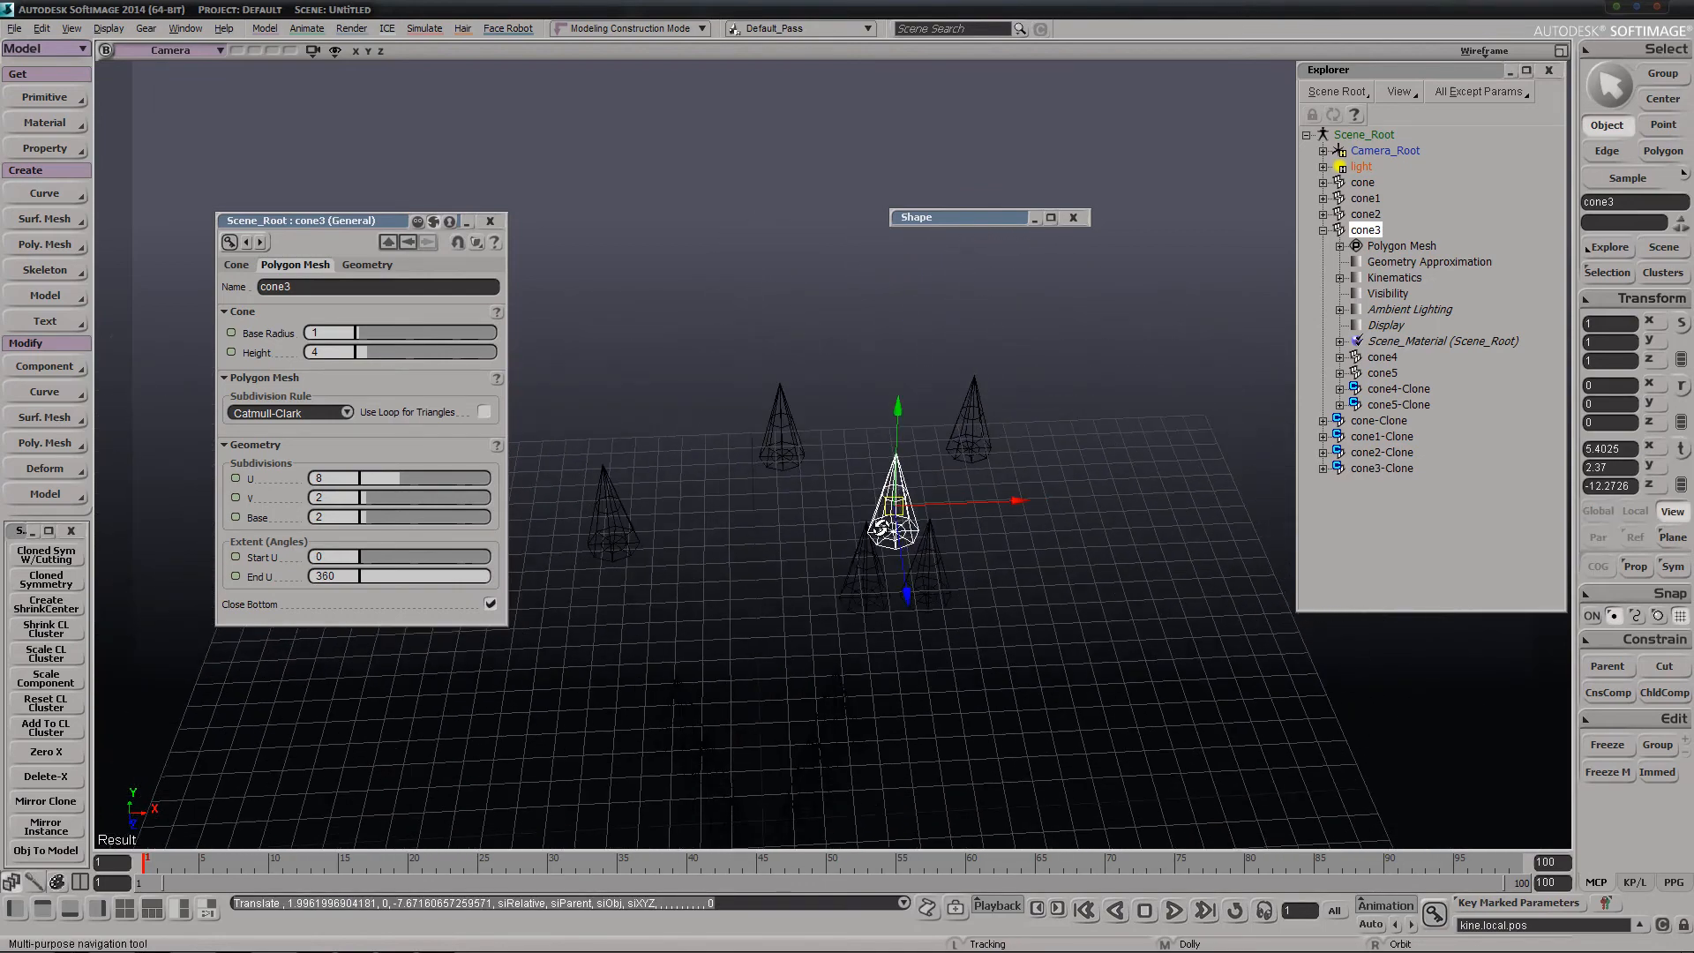
pyautogui.moveTo(880, 528); pyautogui.dragTo(1034, 616, button='right')
pyautogui.moveTo(1007, 597); pyautogui.dragTo(960, 542)
# Frame cone3 up close and examine it among its child cones
pyautogui.press('s')
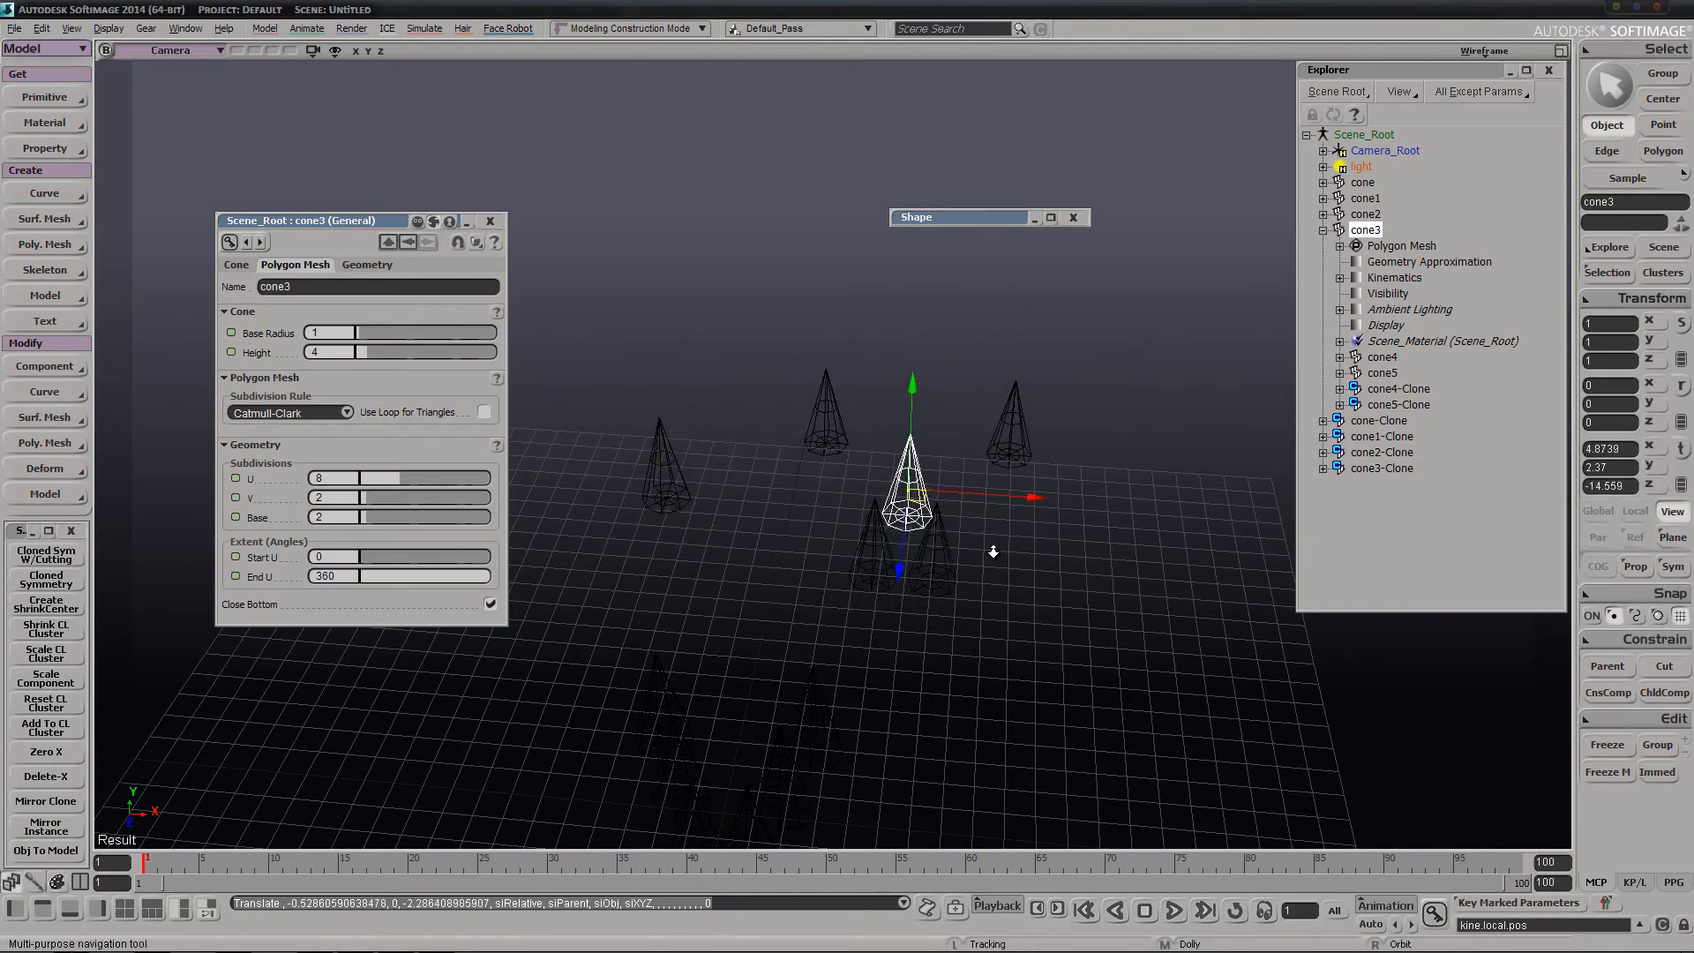
pyautogui.moveTo(993, 551); pyautogui.dragTo(908, 569, button='middle')
pyautogui.moveTo(908, 570); pyautogui.dragTo(889, 595)
pyautogui.moveTo(889, 595); pyautogui.dragTo(895, 599, button='right')
pyautogui.press('f')
pyautogui.press('s')
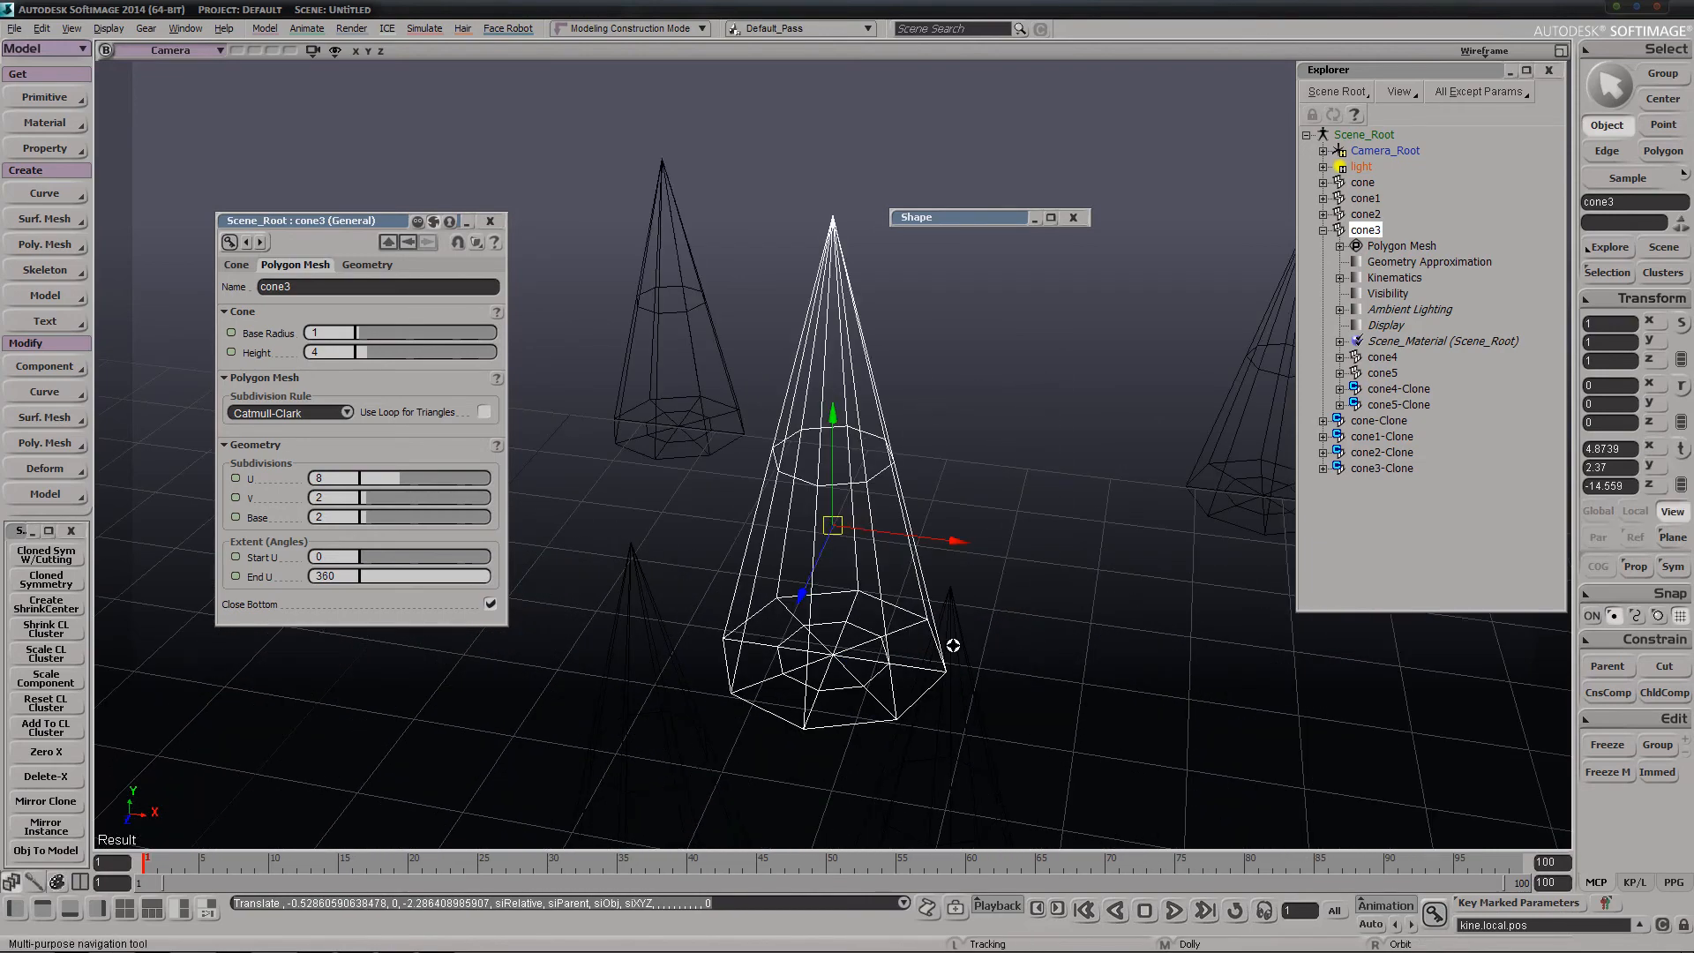
# Switch the camera viewport from wireframe to Shaded display with all the cones in view
pyautogui.moveTo(953, 646); pyautogui.dragTo(918, 624, button='right')
pyautogui.moveTo(918, 624); pyautogui.dragTo(998, 587, button='middle')
pyautogui.middleClick(1493, 57)
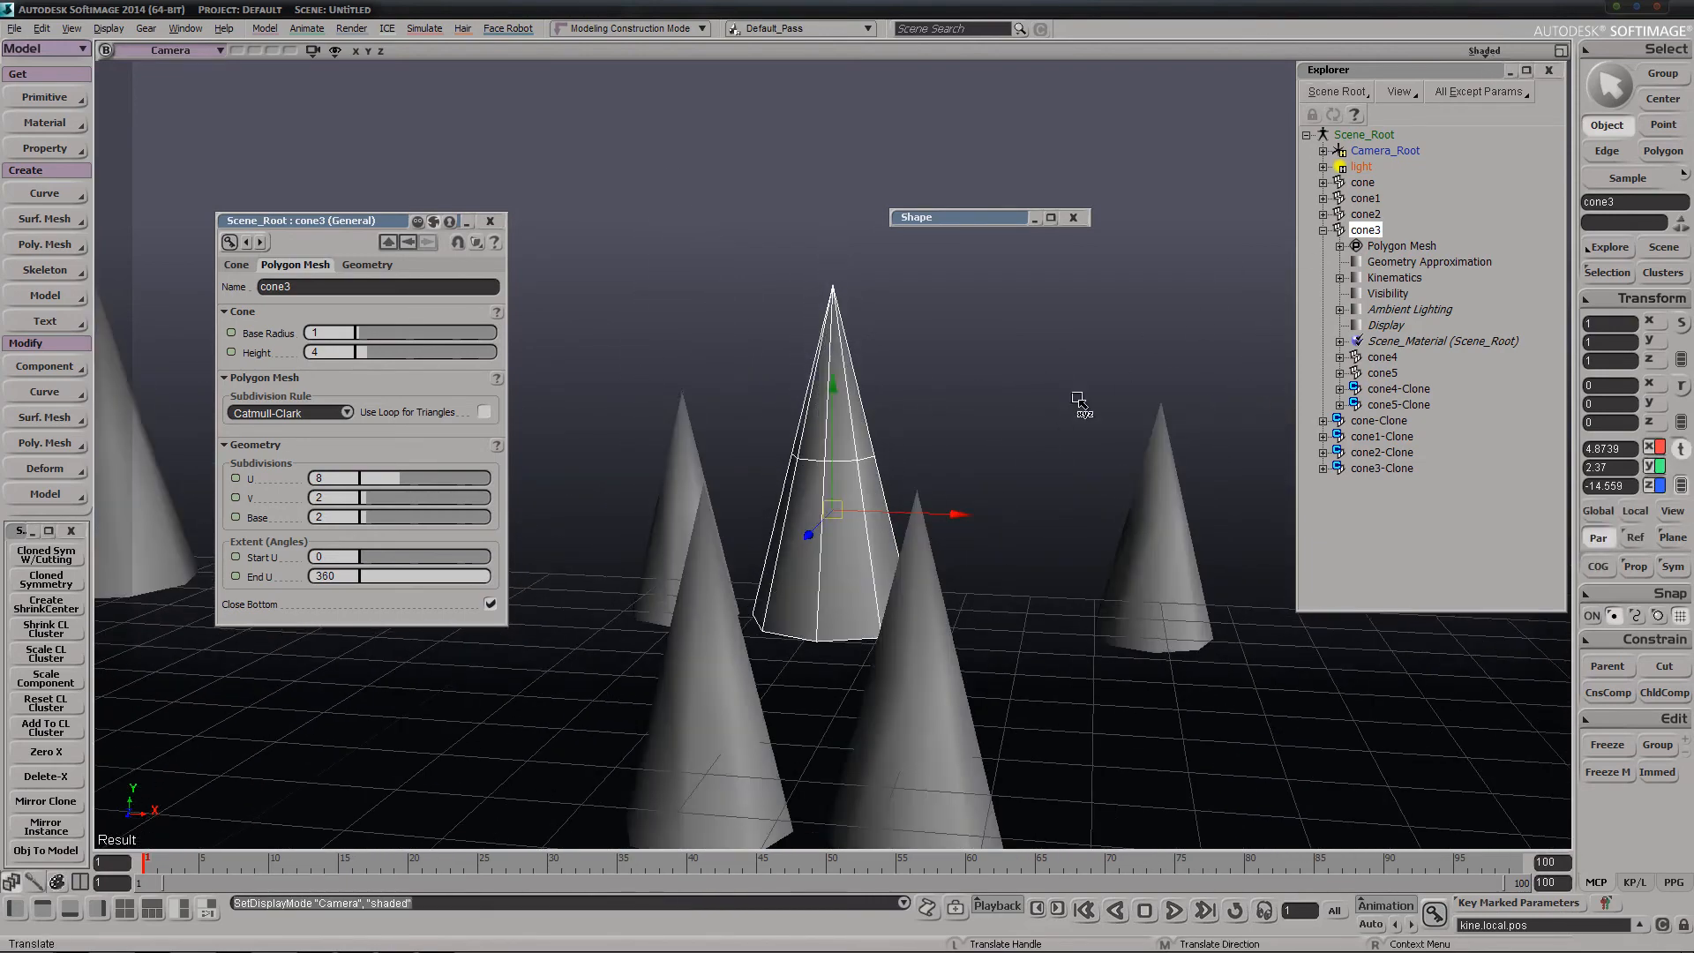
pyautogui.press('s')
pyautogui.moveTo(897, 517); pyautogui.dragTo(824, 651, button='right')
pyautogui.moveTo(825, 651); pyautogui.dragTo(875, 515, button='middle')
pyautogui.moveTo(871, 527); pyautogui.dragTo(869, 559, button='right')
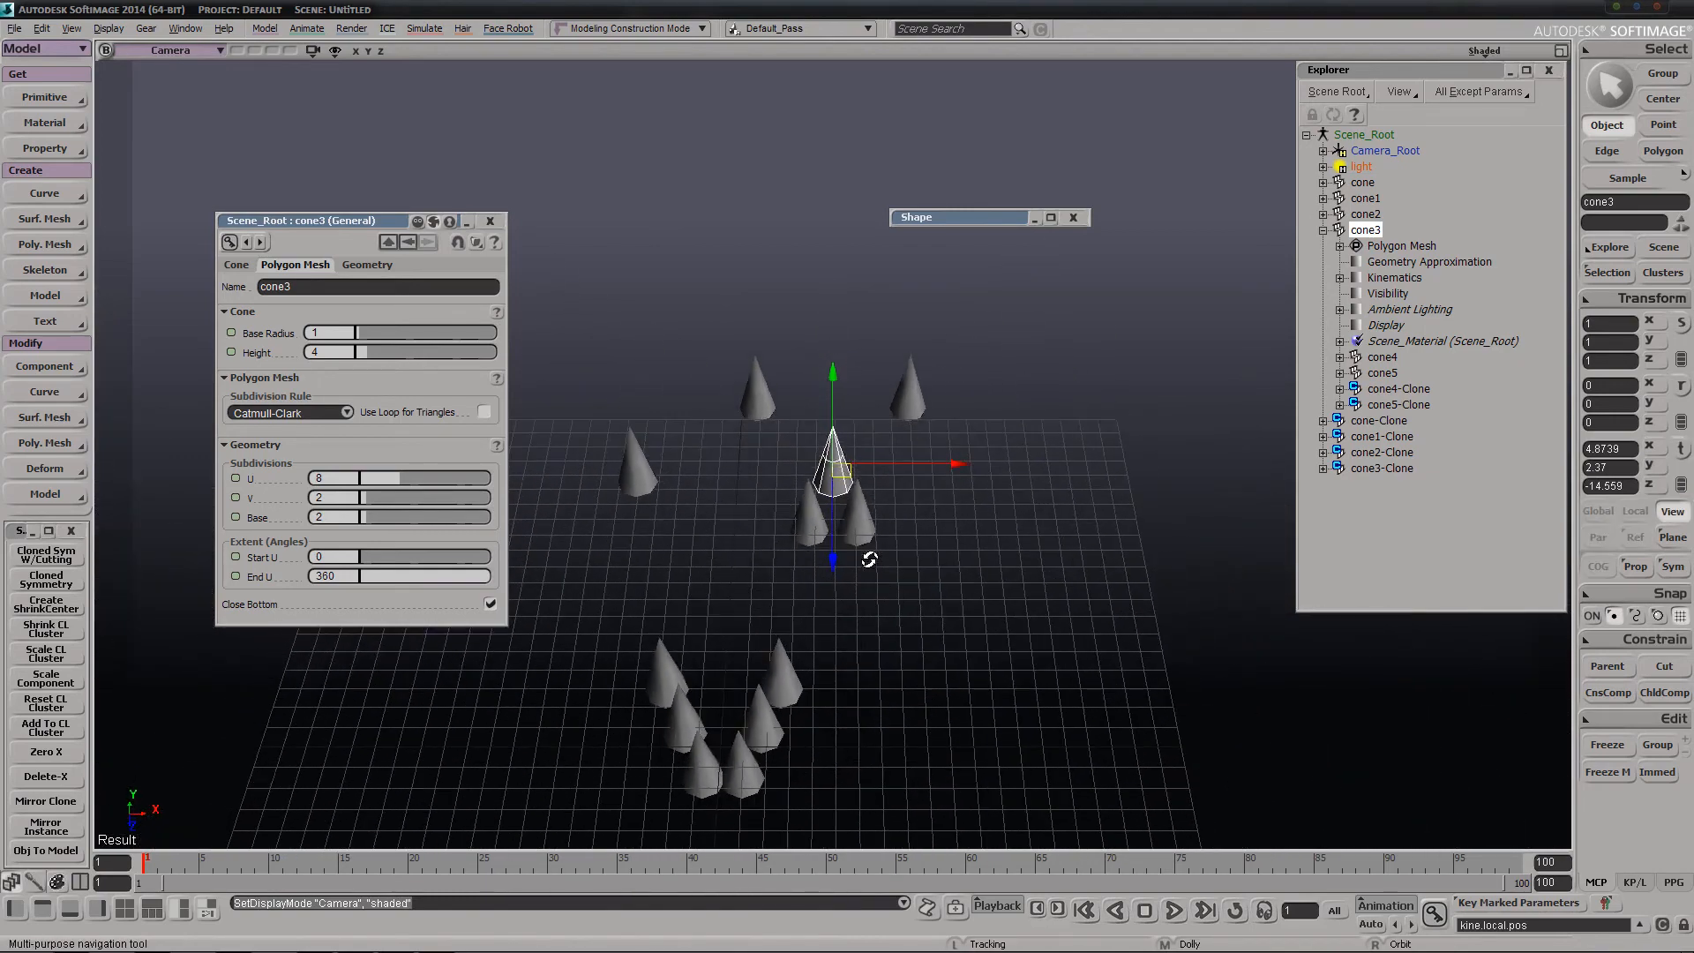
pyautogui.press('Escape')
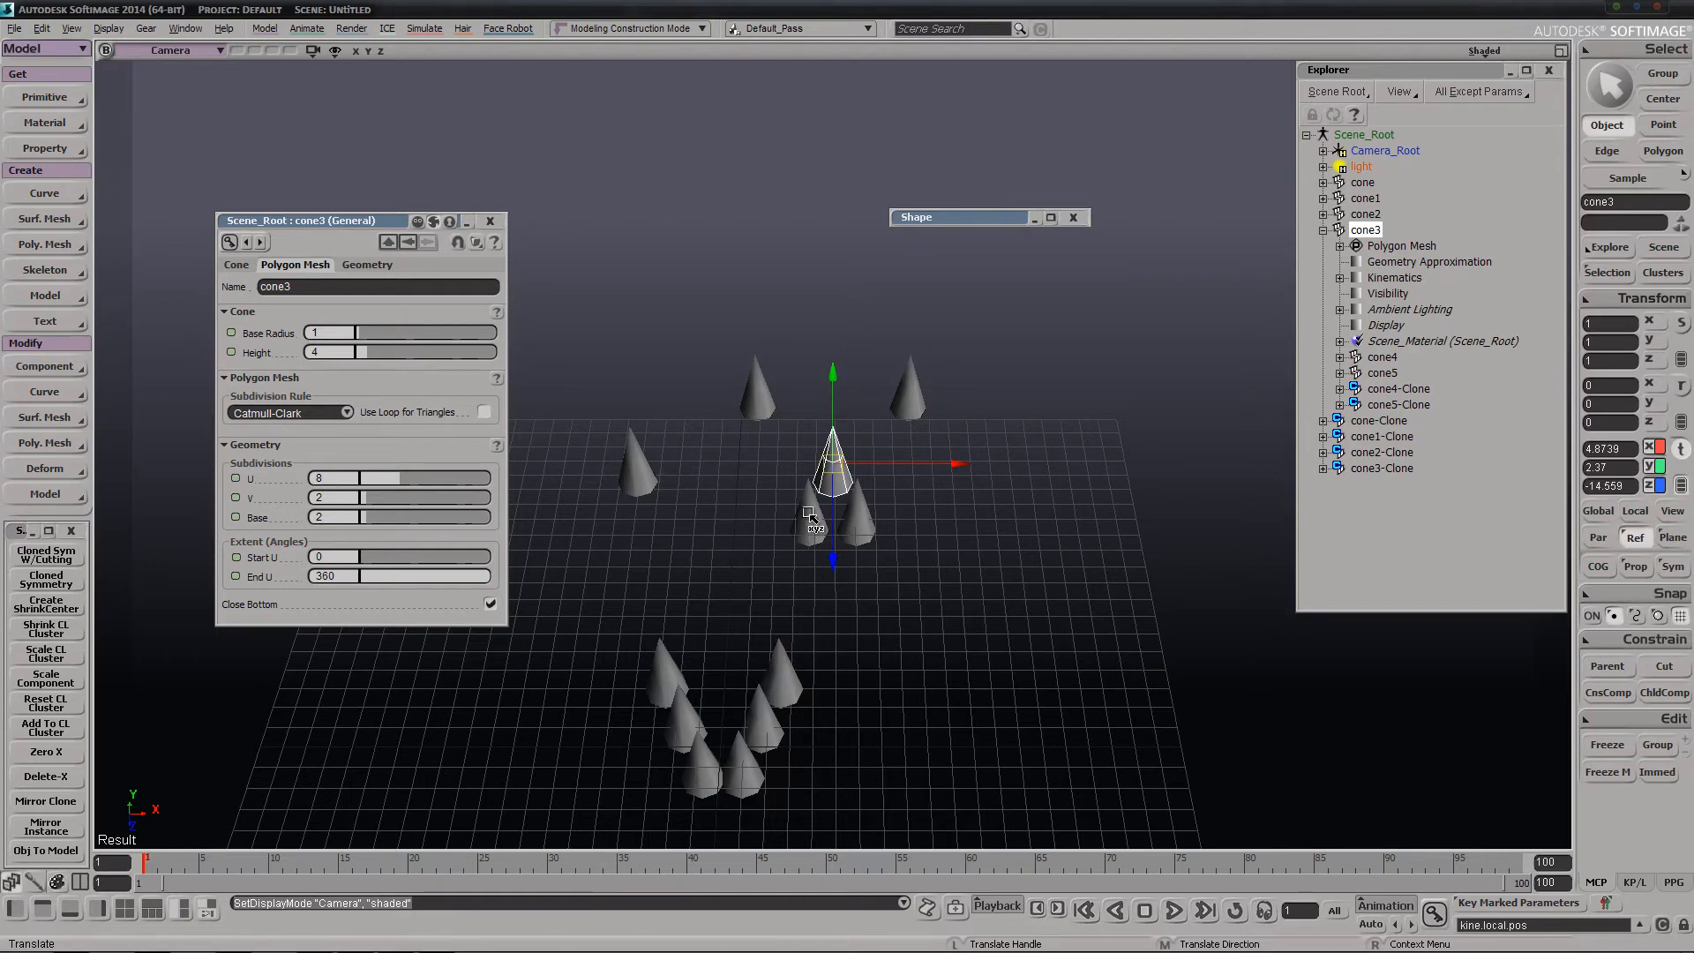
# Rotate cone3 together with its child cones about 84 degrees around Z
pyautogui.click(1373, 230)
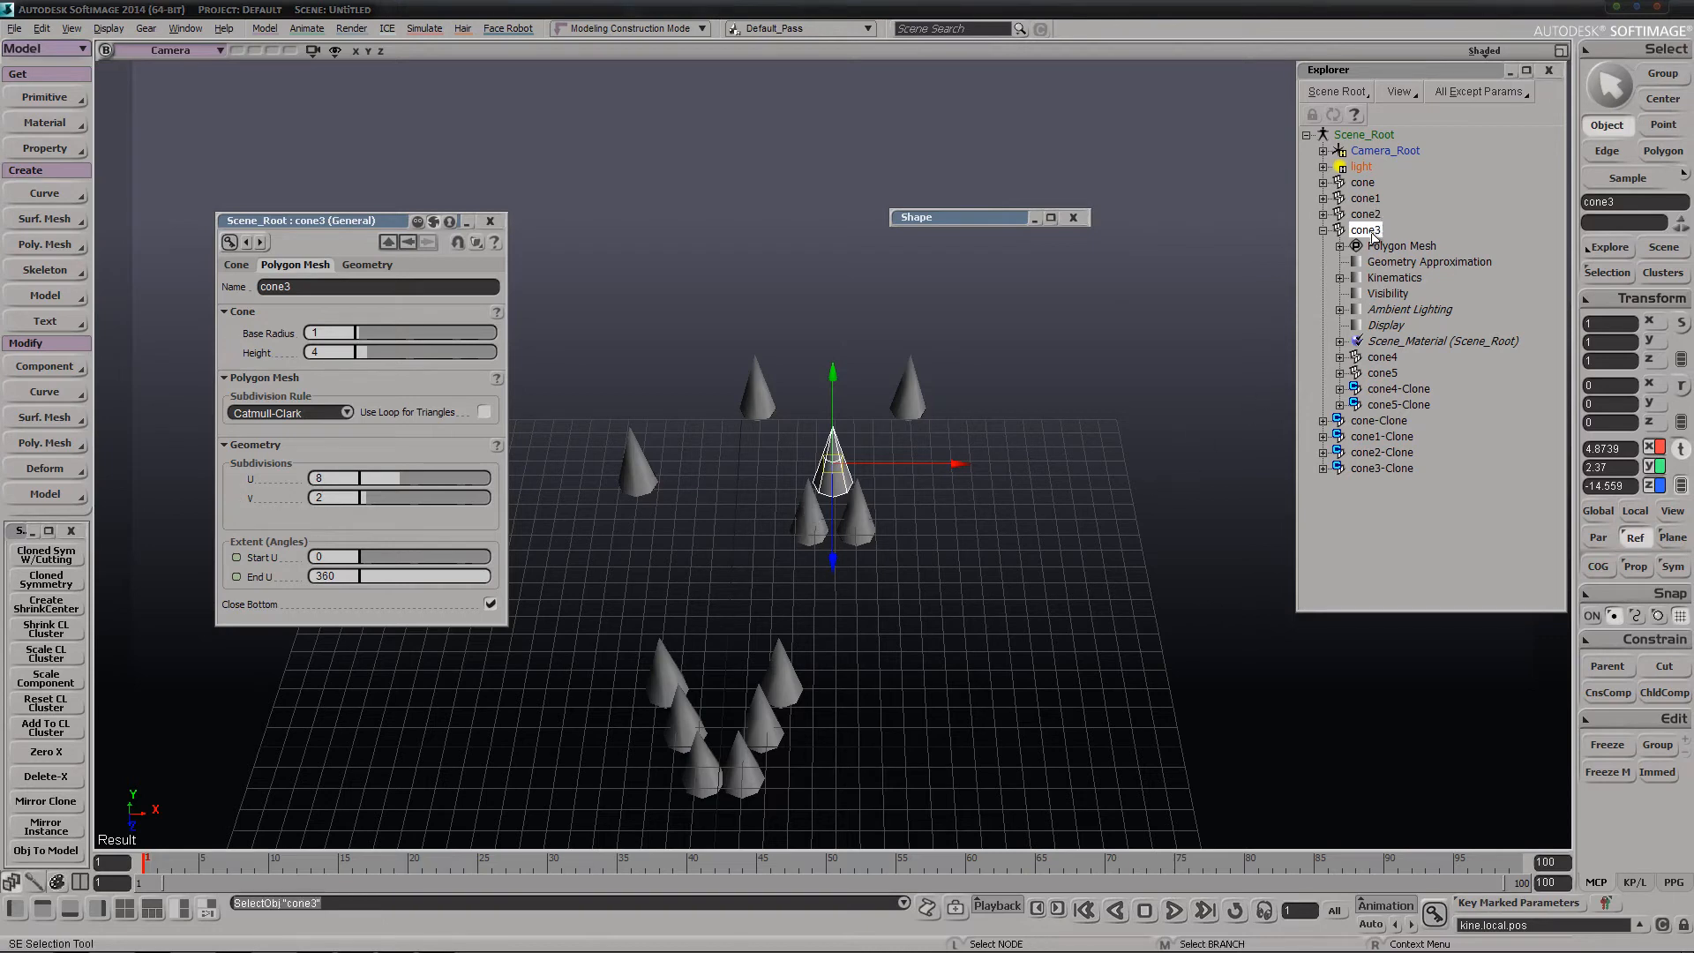
pyautogui.press('c')
pyautogui.moveTo(934, 432); pyautogui.dragTo(1040, 562)
pyautogui.moveTo(1010, 557); pyautogui.dragTo(663, 496)
# Select child cone4 and move it to about X 7.12, Y 4.44, Z -13.45 to check its clone
pyautogui.press('space')
pyautogui.click(888, 476)
pyautogui.press('v')
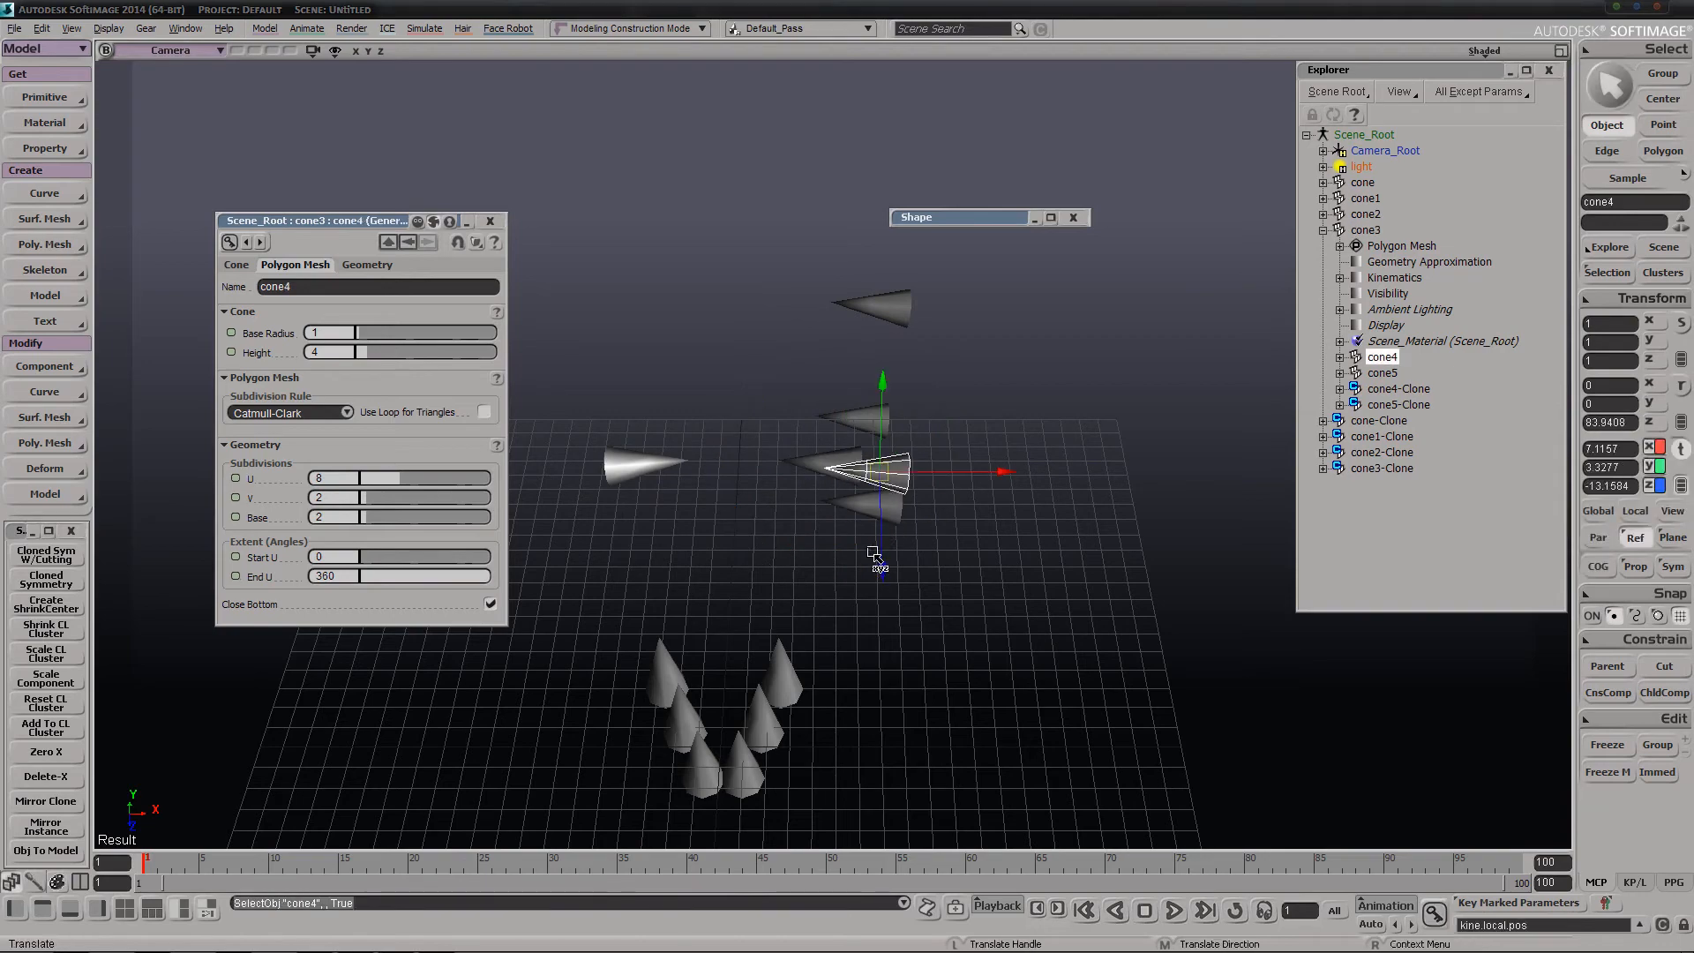
pyautogui.press('s')
pyautogui.moveTo(874, 556); pyautogui.dragTo(972, 548, button='right')
pyautogui.moveTo(879, 416)
pyautogui.mouseDown()
pyautogui.moveTo(926, 321)
pyautogui.moveTo(921, 377)
pyautogui.moveTo(875, 397)
pyautogui.mouseUp()
pyautogui.press('s')
pyautogui.moveTo(915, 515); pyautogui.dragTo(907, 635, button='right')
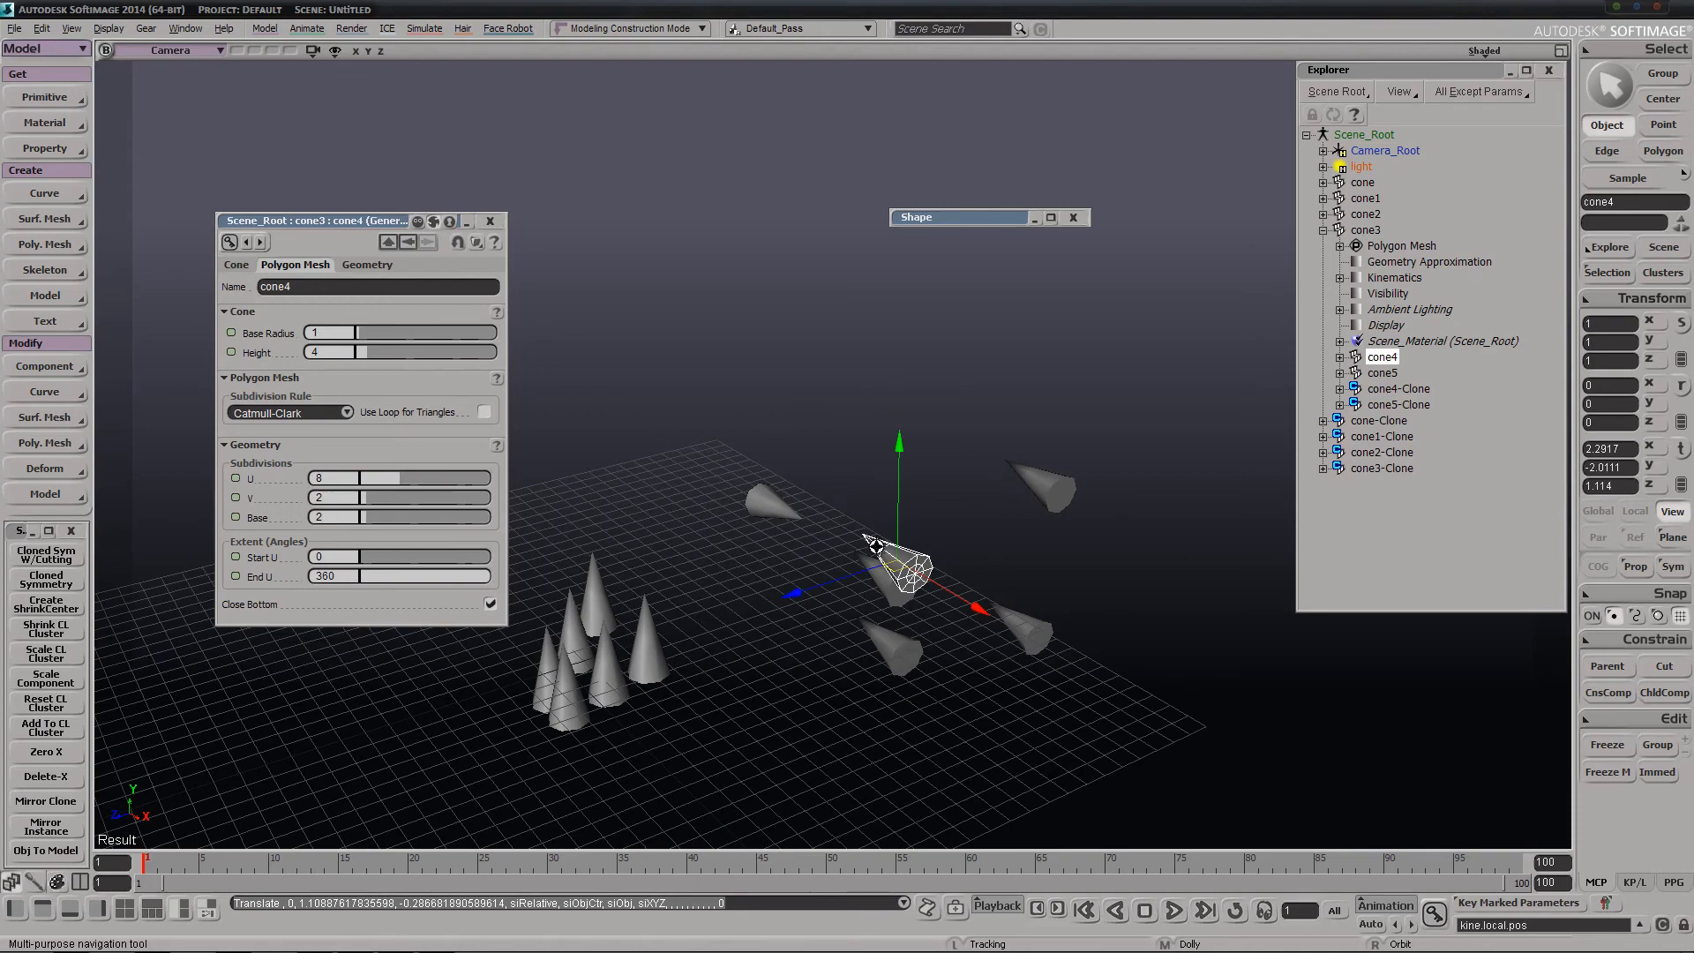
pyautogui.press('v')
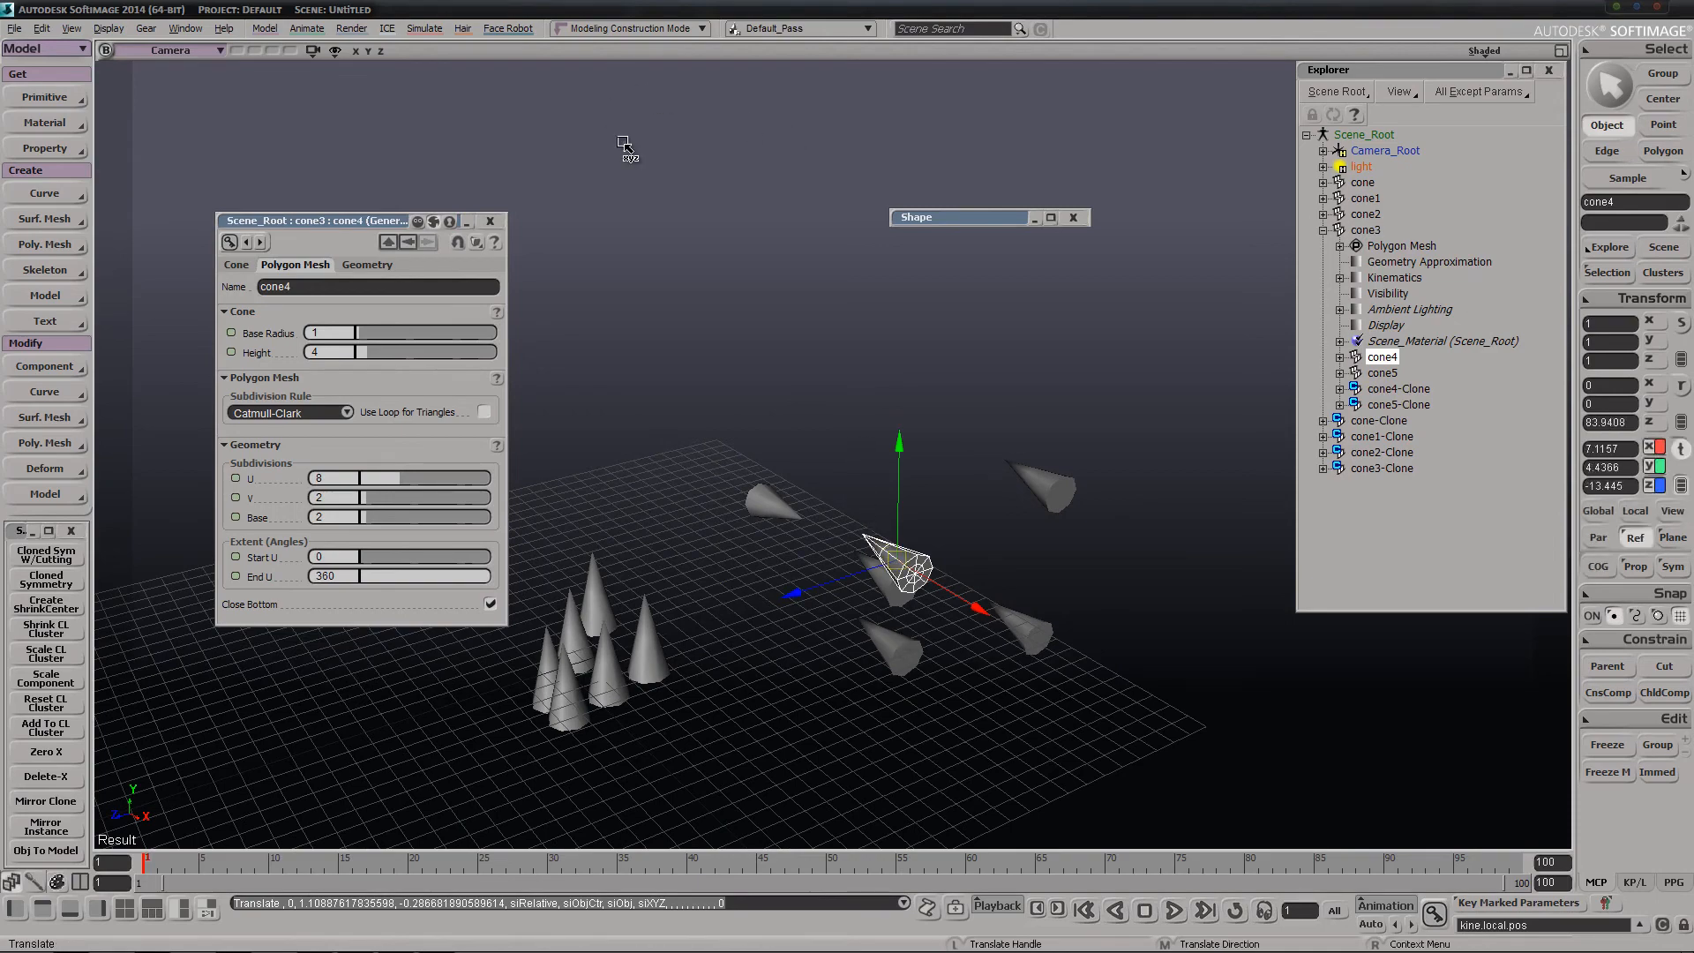
# Move cone4 up and forward to about X 9.15, Y 8.06, Z -7.99
pyautogui.press('s')
pyautogui.moveTo(624, 147); pyautogui.dragTo(947, 551, button='right')
pyautogui.press('v')
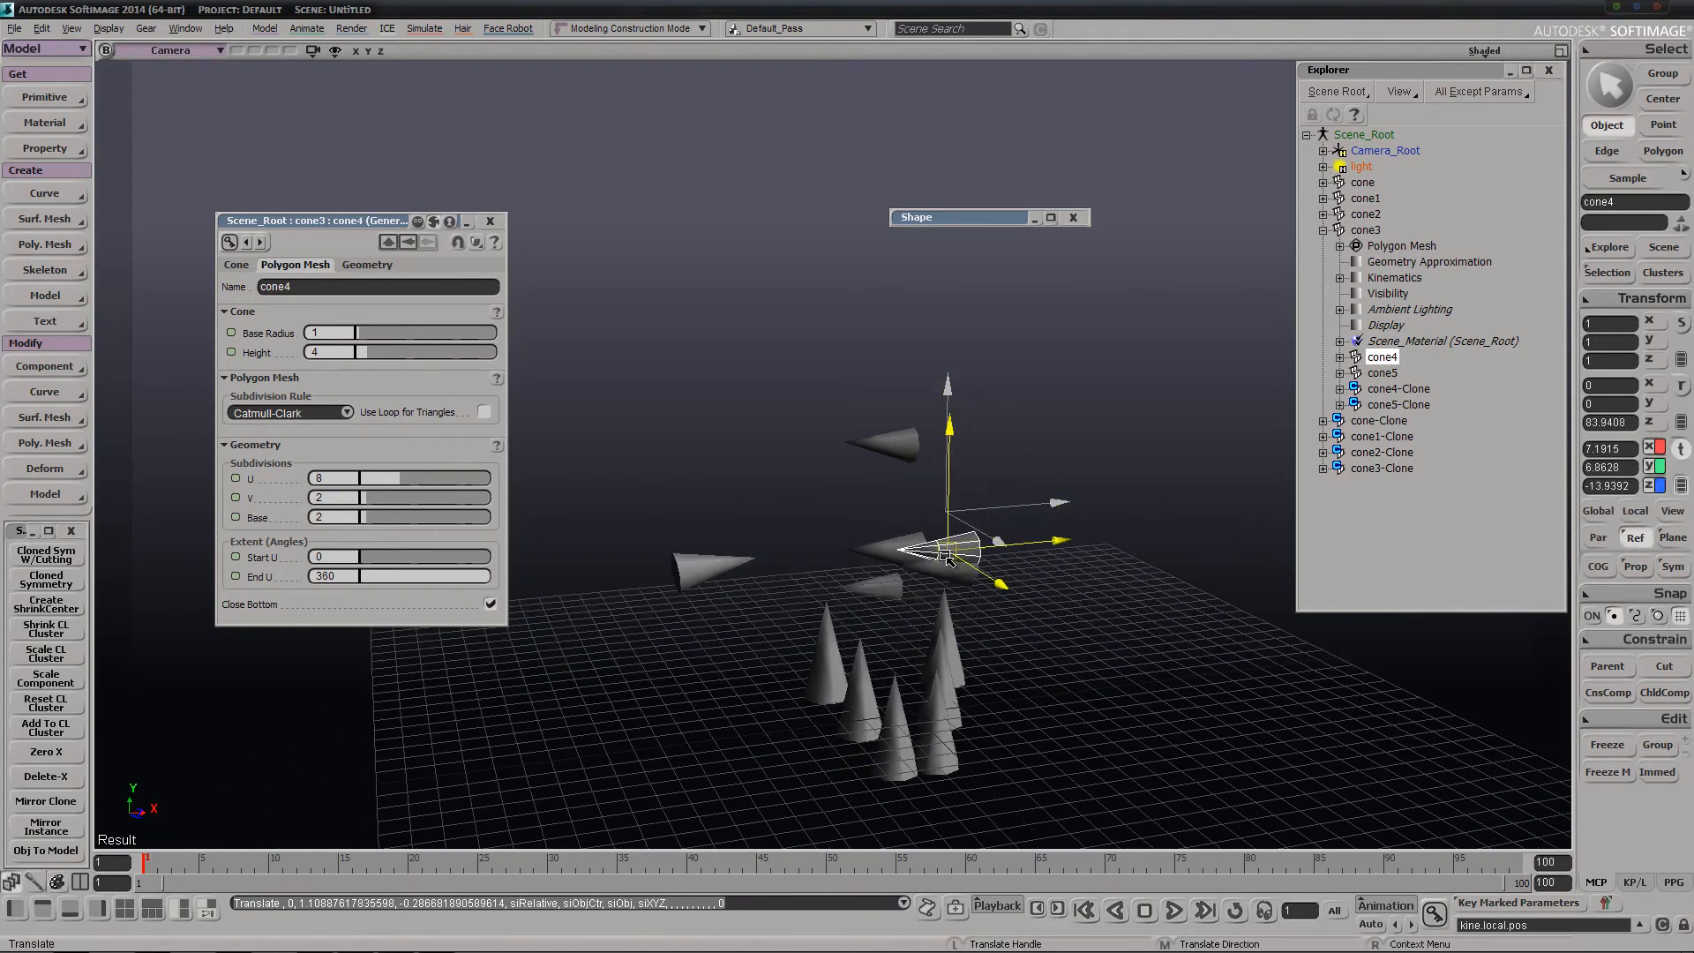
pyautogui.moveTo(947, 556); pyautogui.dragTo(986, 501)
pyautogui.press('s')
pyautogui.moveTo(986, 501); pyautogui.dragTo(904, 543, button='right')
pyautogui.moveTo(863, 434); pyautogui.dragTo(1015, 375)
pyautogui.press('s')
pyautogui.moveTo(1002, 458); pyautogui.dragTo(707, 461, button='right')
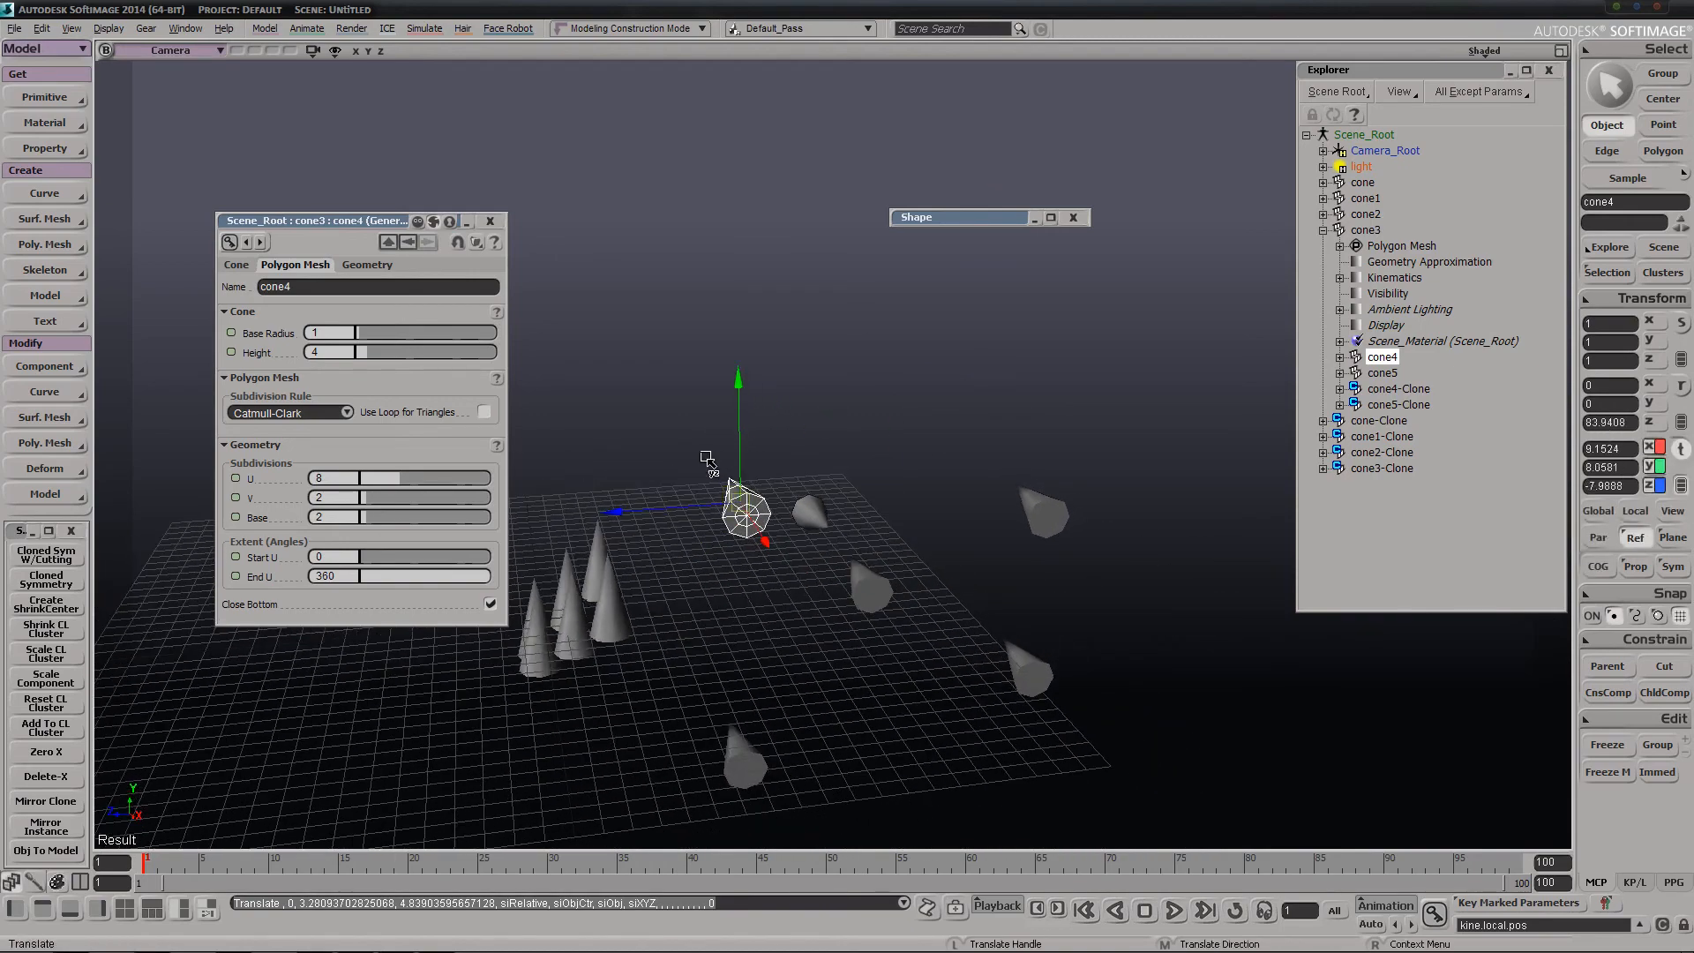
# Move cone4 down and farther back to about Y 3.24, Z -16.02
pyautogui.moveTo(706, 462); pyautogui.dragTo(876, 551)
pyautogui.press('s')
pyautogui.moveTo(877, 552); pyautogui.dragTo(958, 529, button='right')
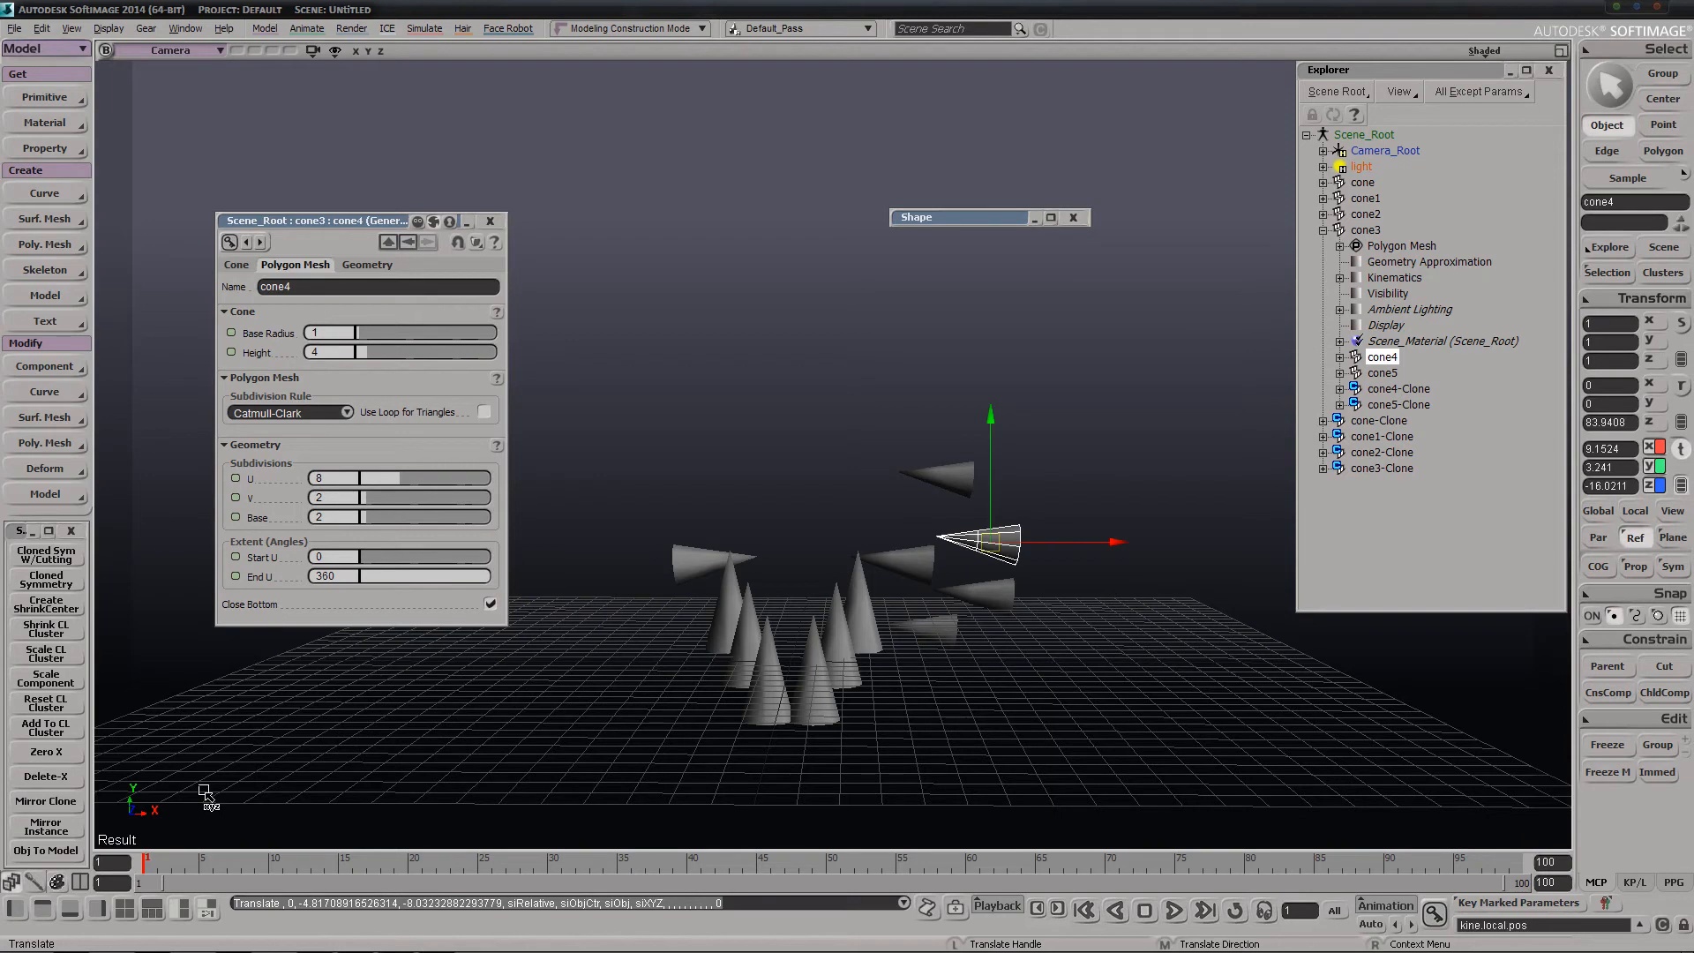
pyautogui.press('s')
pyautogui.moveTo(738, 541); pyautogui.dragTo(900, 563, button='right')
pyautogui.press('s')
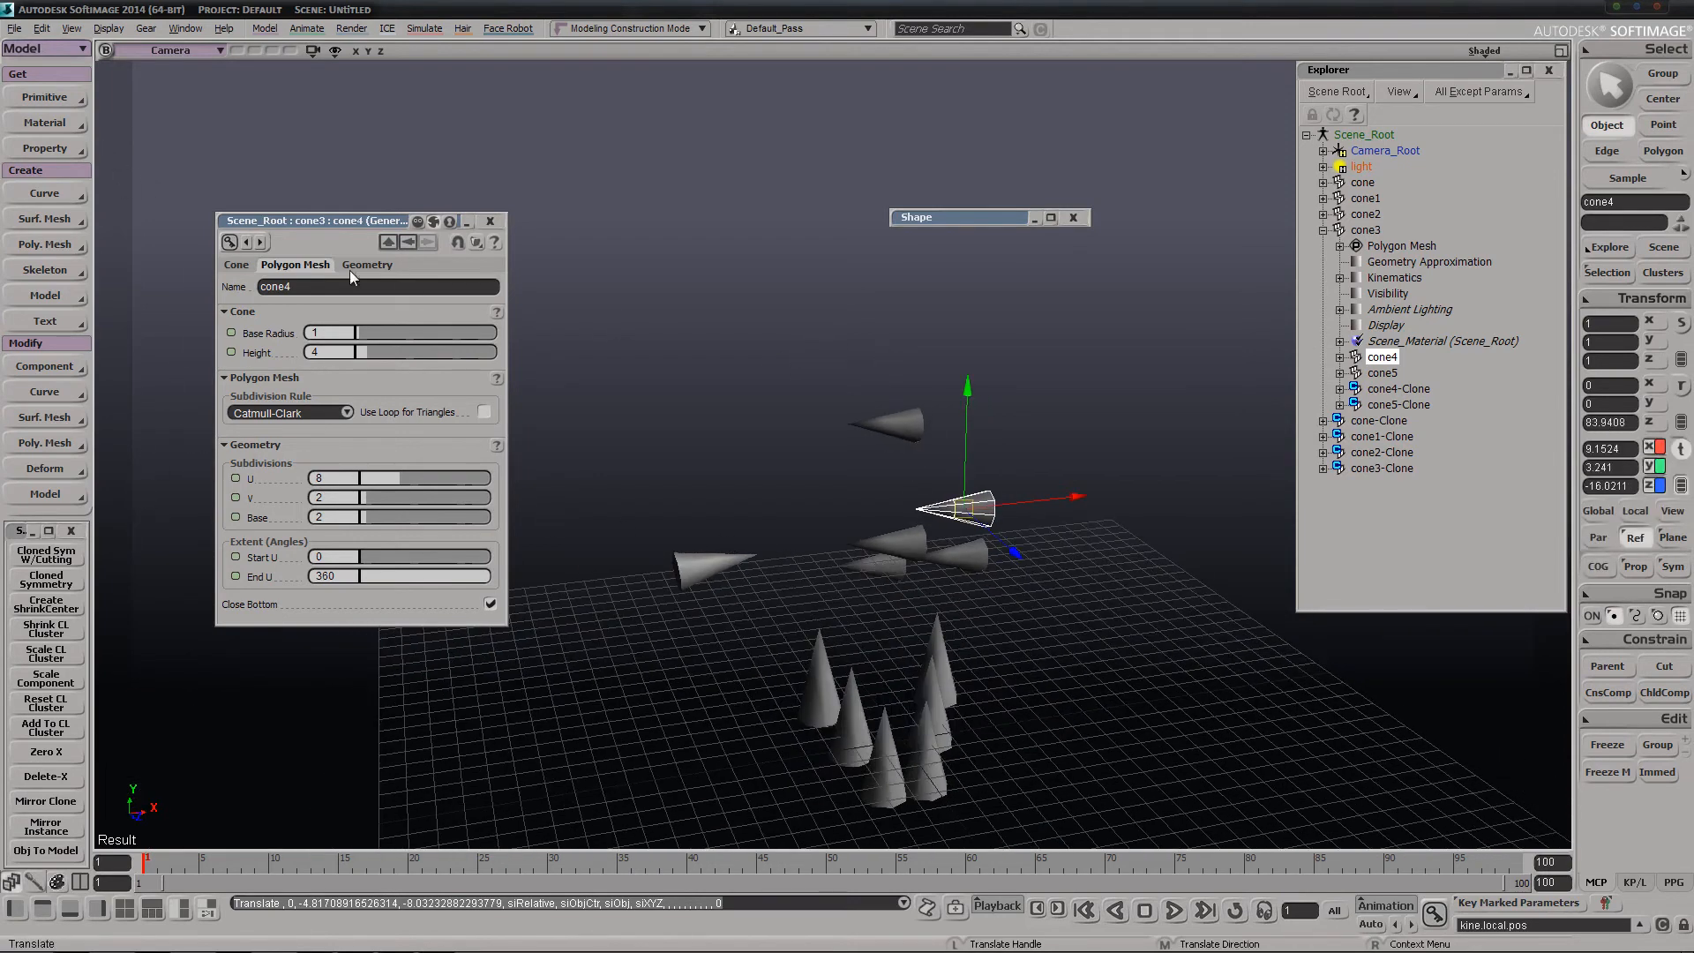
# Create a polygon mesh torus and move it above the cones to about X -1.38, Y 14.02, Z -5.19
pyautogui.click(40, 99)
pyautogui.moveTo(197, 130)
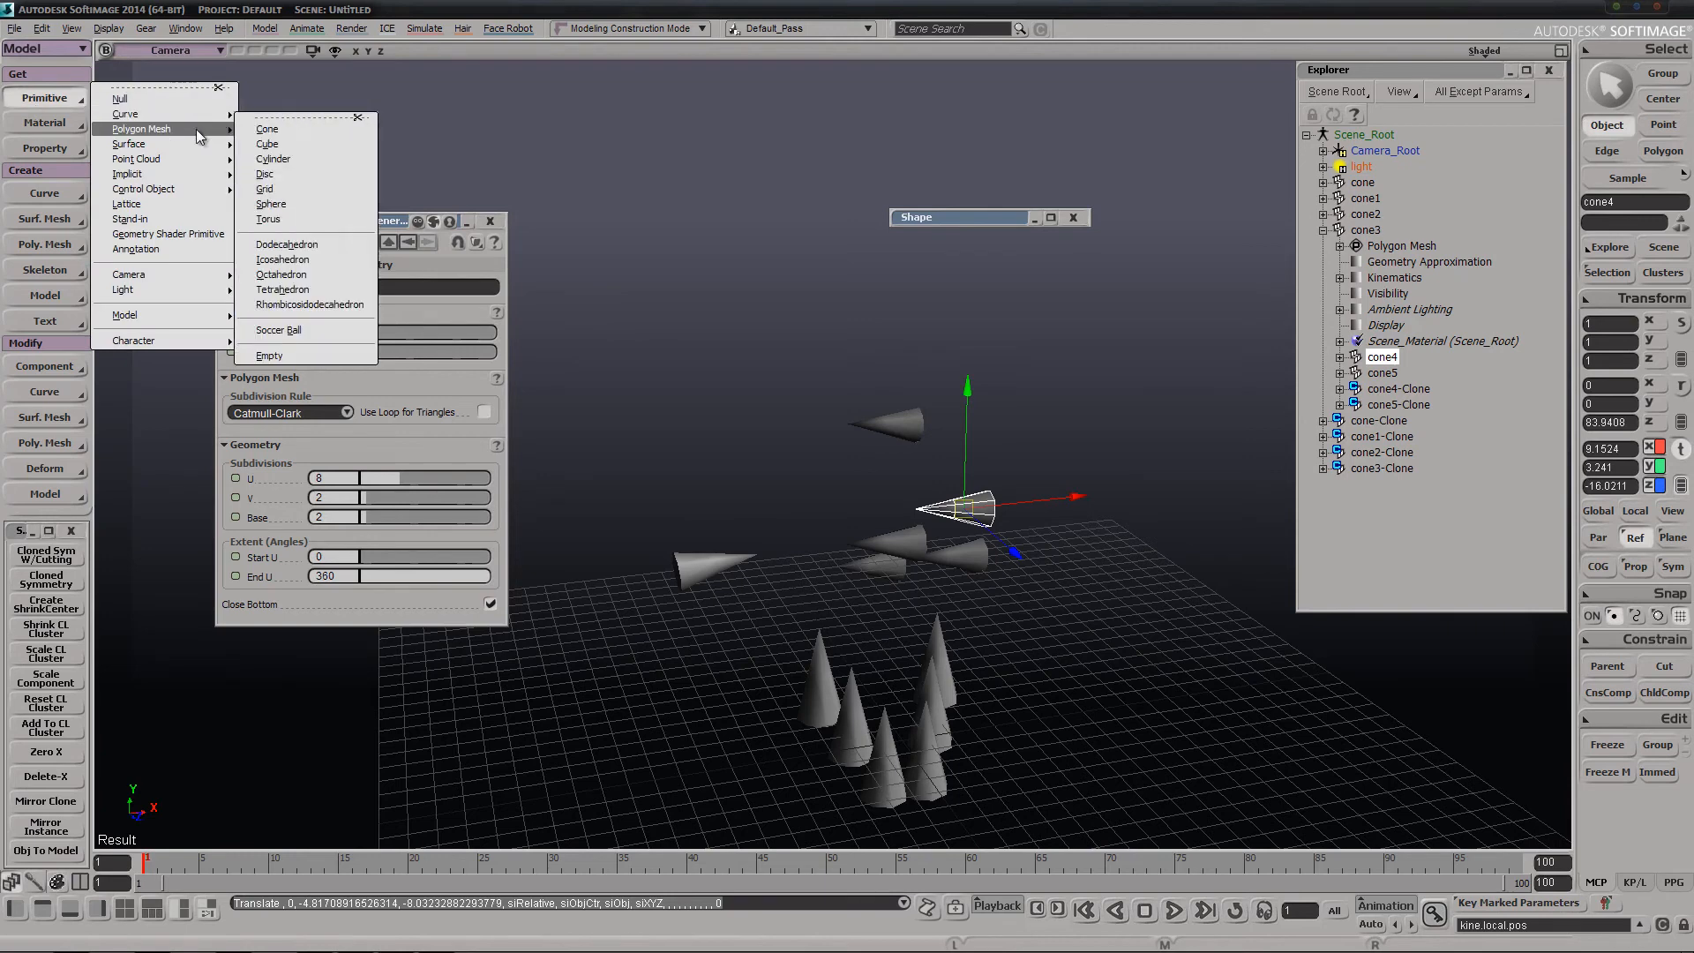
pyautogui.click(284, 218)
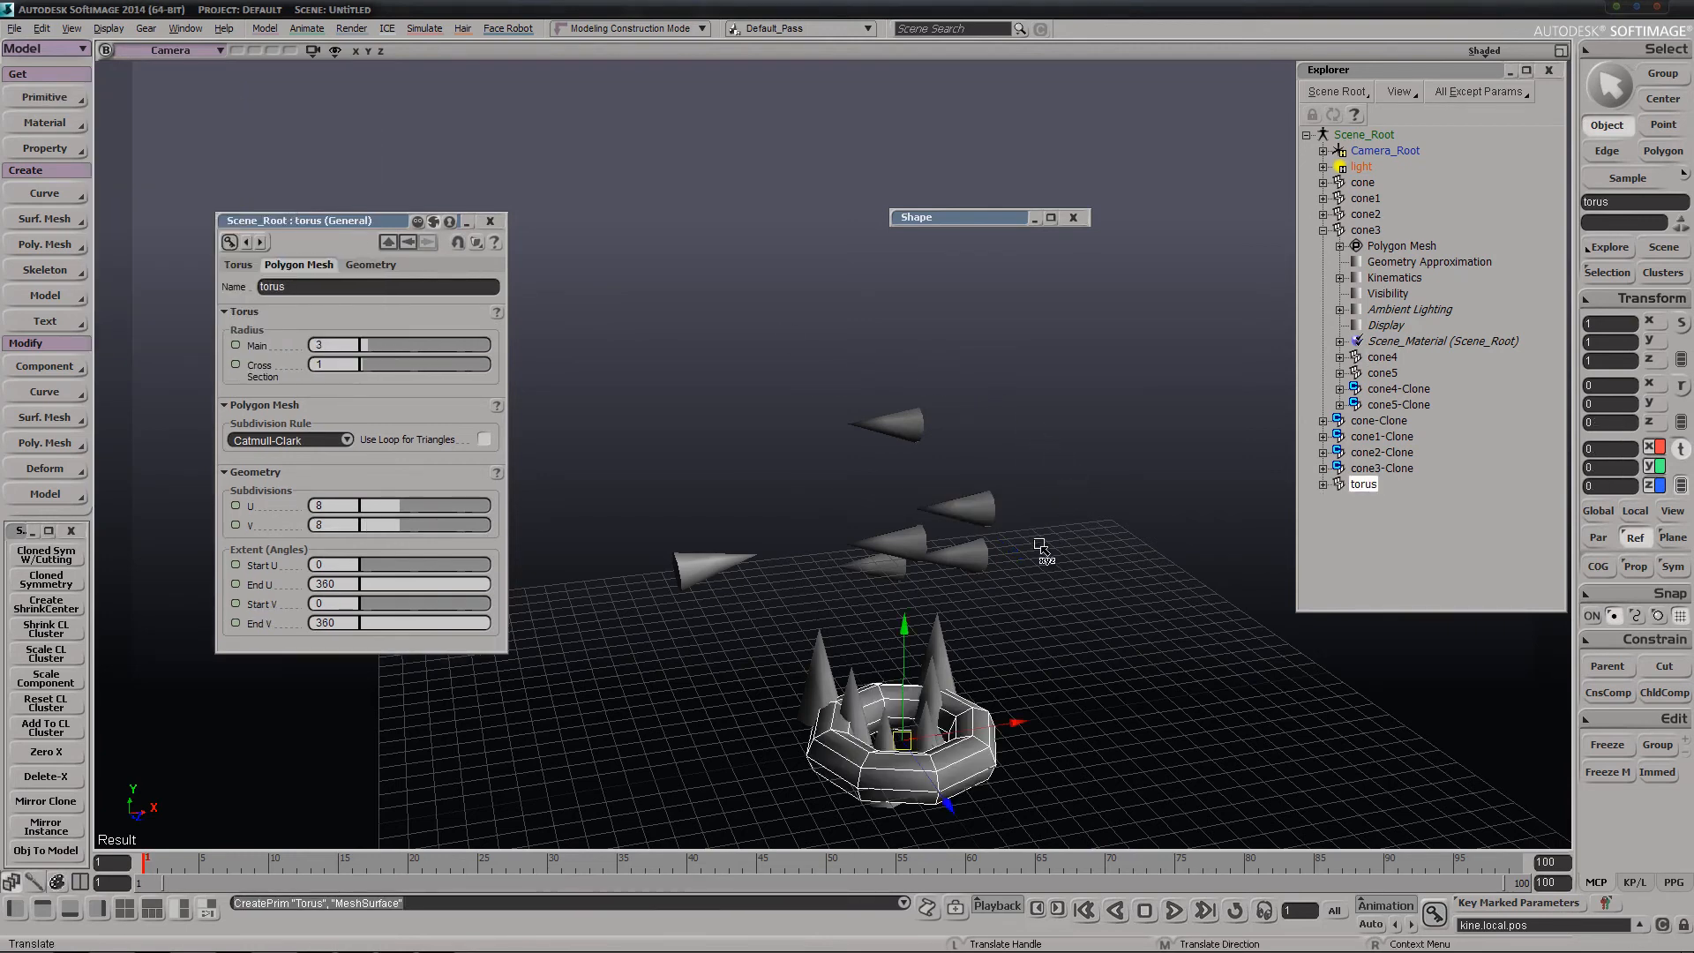
pyautogui.press('space')
pyautogui.press('v')
pyautogui.moveTo(878, 632); pyautogui.dragTo(802, 272)
pyautogui.press('s')
pyautogui.moveTo(802, 272); pyautogui.dragTo(723, 383, button='right')
# Duplicate the torus twice, offsetting the copies diagonally above the original
pyautogui.hotkey('ctrl', 'd')
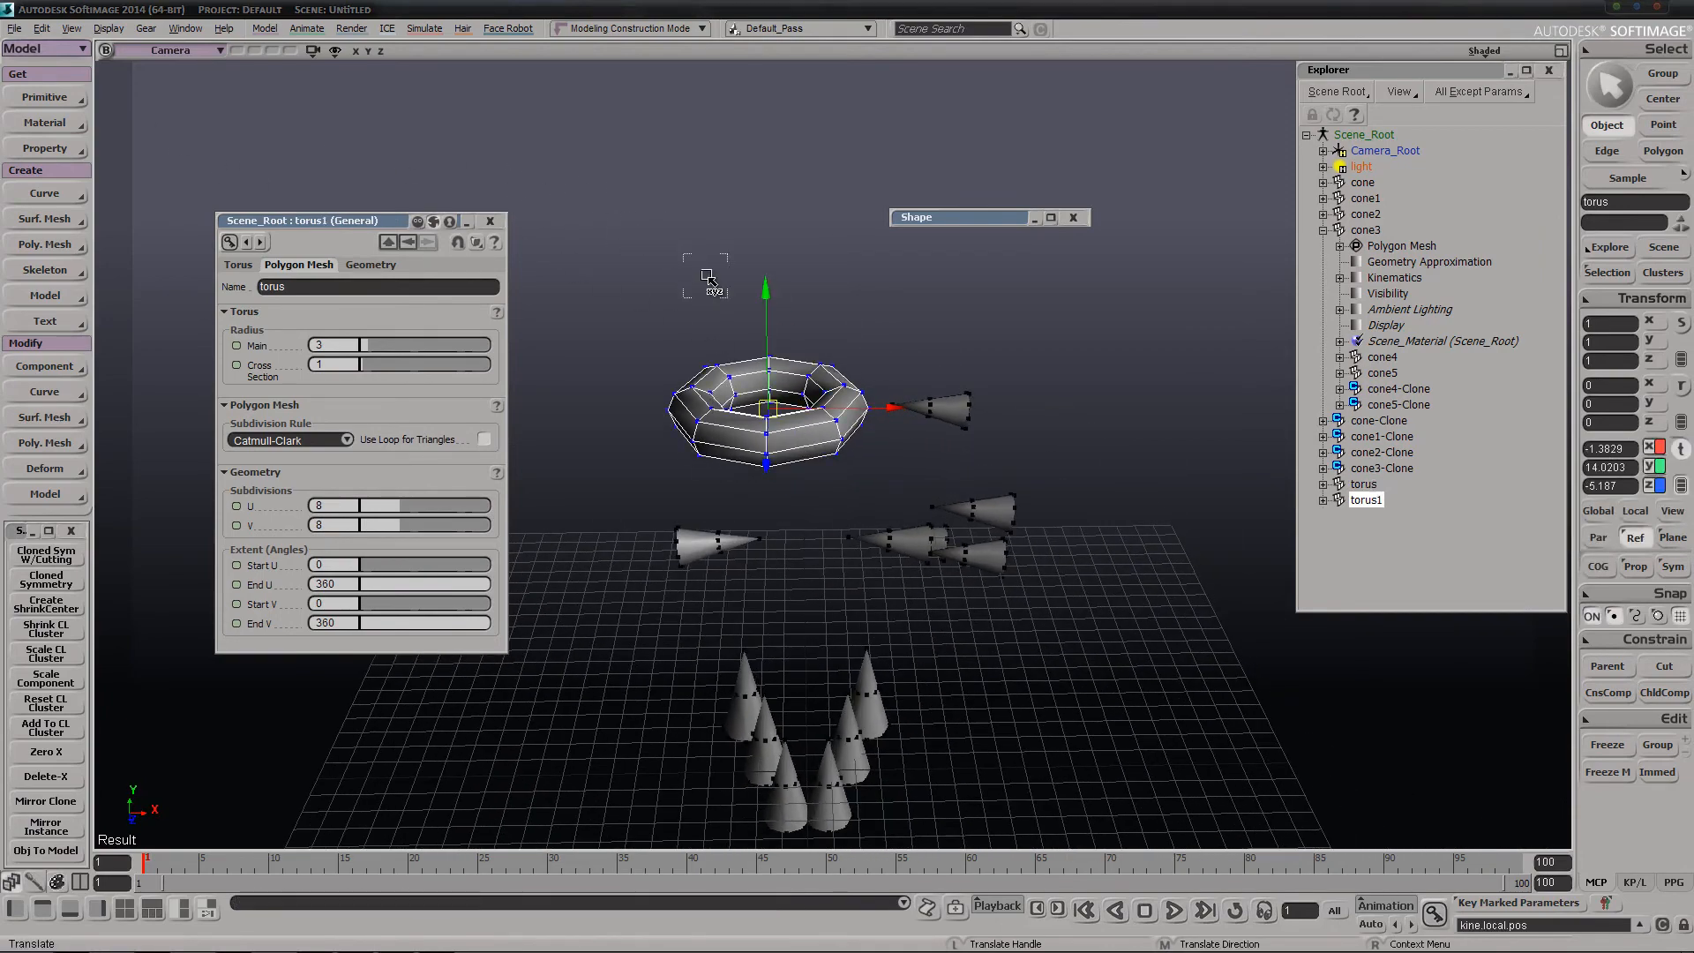
pyautogui.moveTo(750, 459); pyautogui.dragTo(897, 407)
pyautogui.hotkey('ctrl', 'd')
pyautogui.press('s')
# Select all three tori and run Cloned Sym W/Cutting on them
pyautogui.press('space')
pyautogui.moveTo(608, 323); pyautogui.dragTo(936, 597)
pyautogui.click(70, 556)
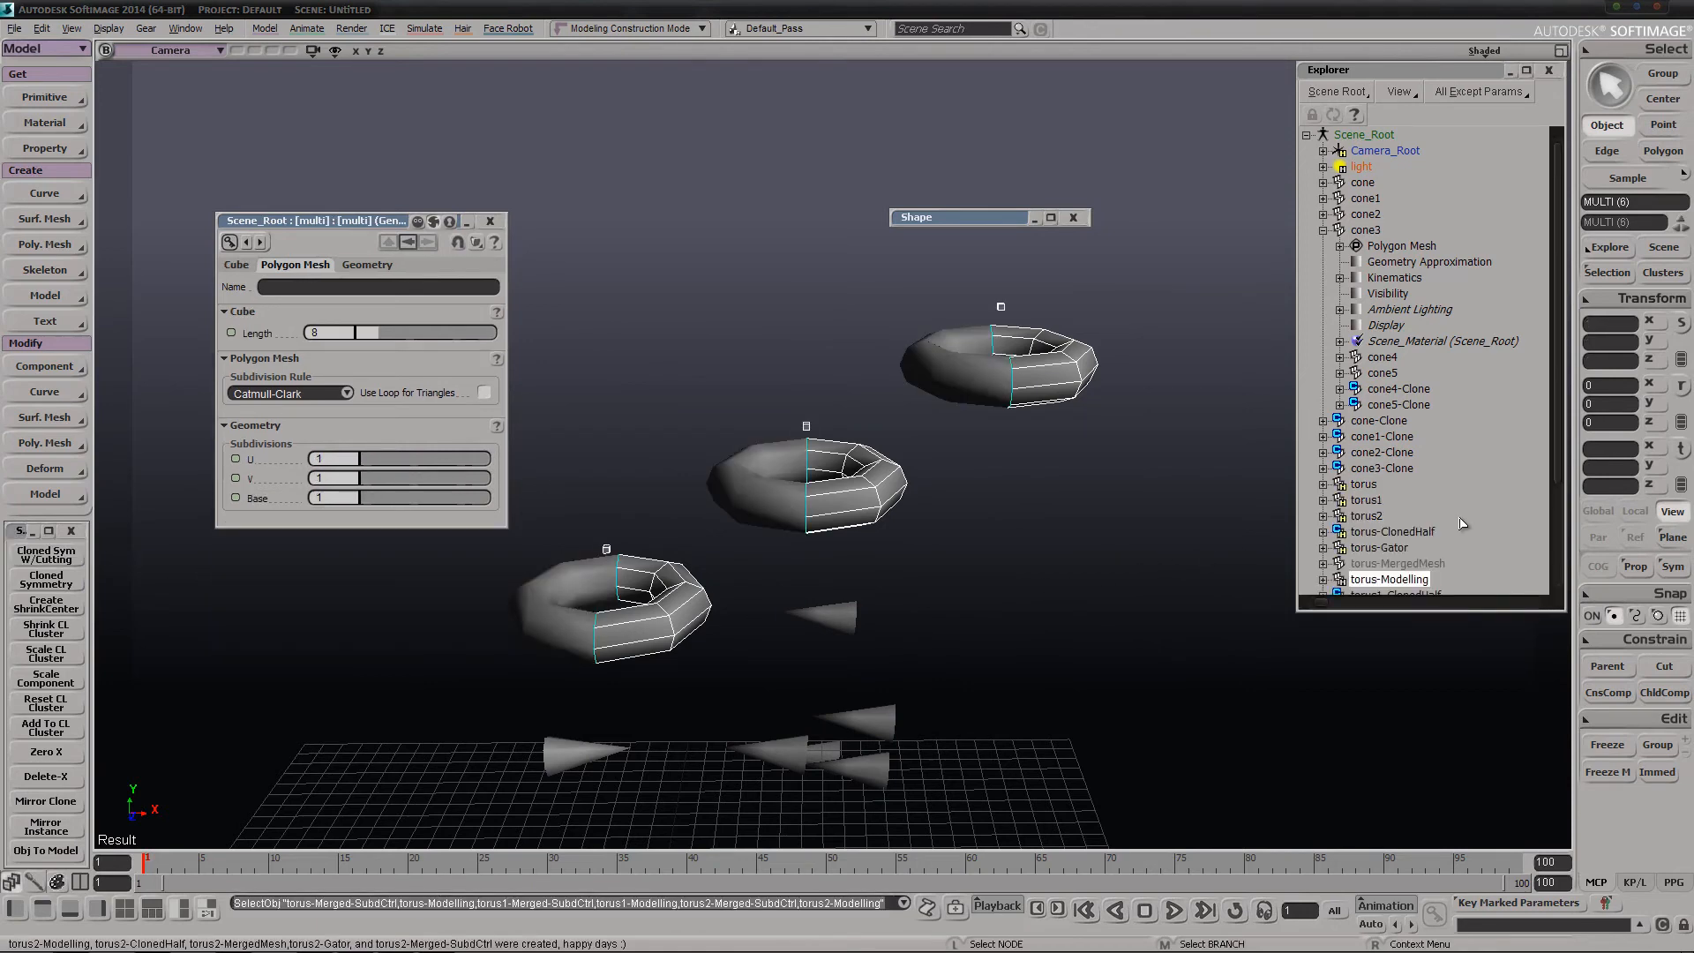
pyautogui.scroll(-3, 1460, 523)
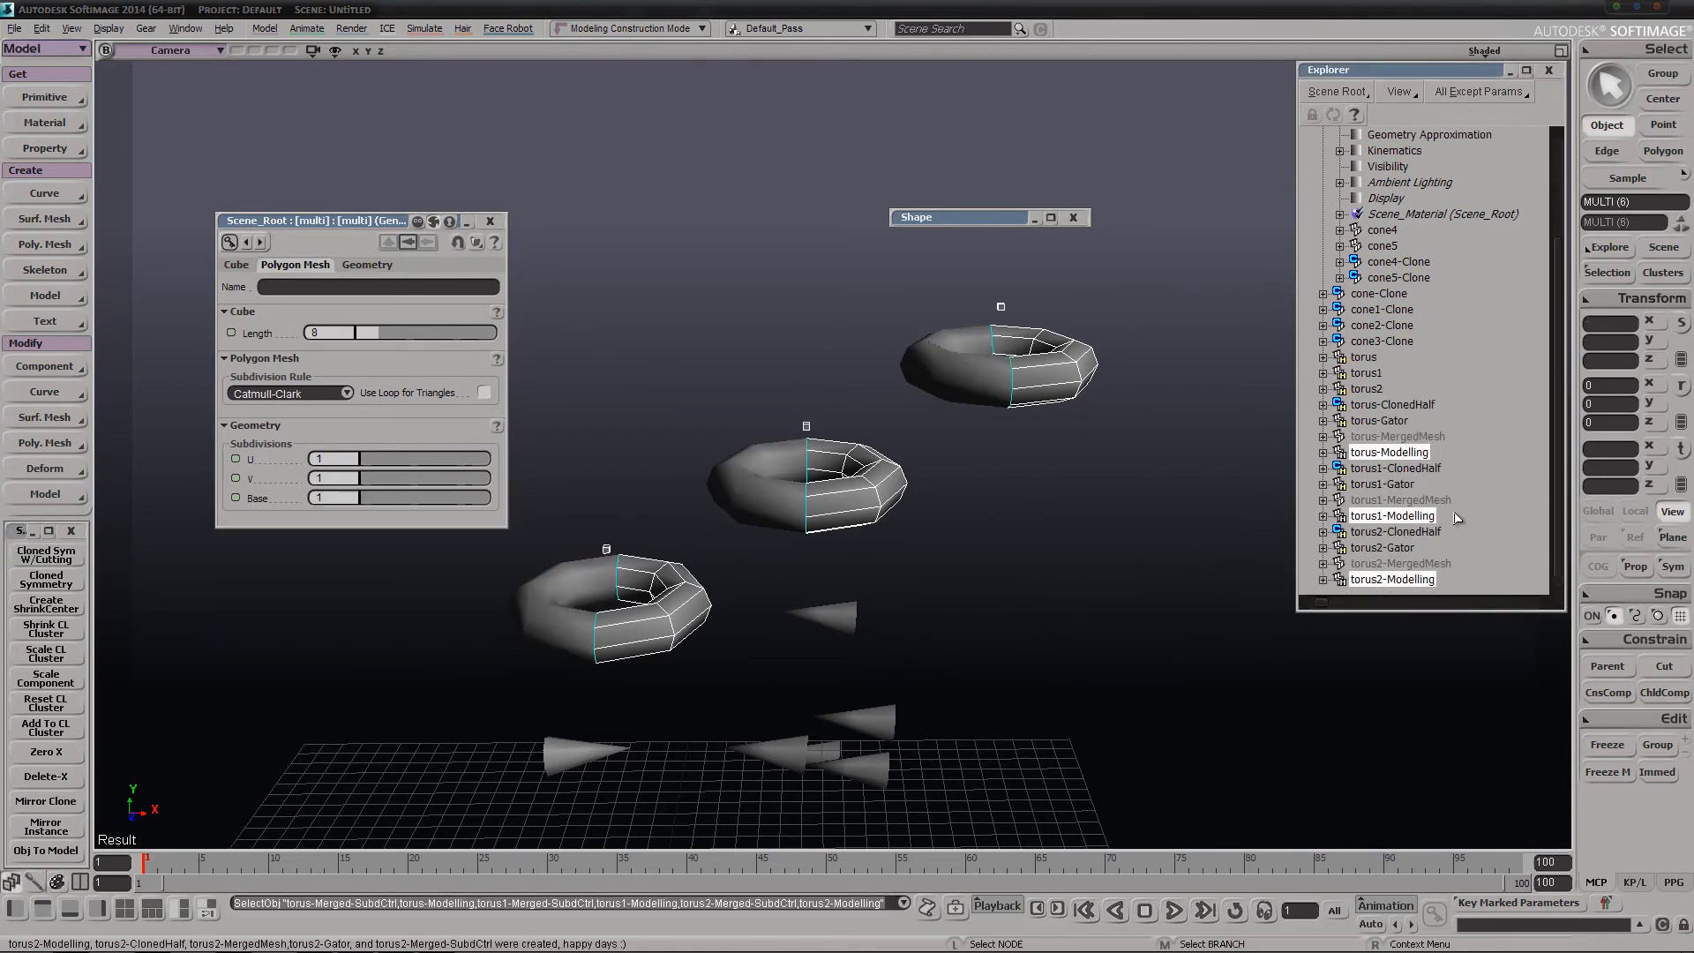
# Select torus1-Gator and run Cloned Sym W/Cutting on it
pyautogui.click(1383, 485)
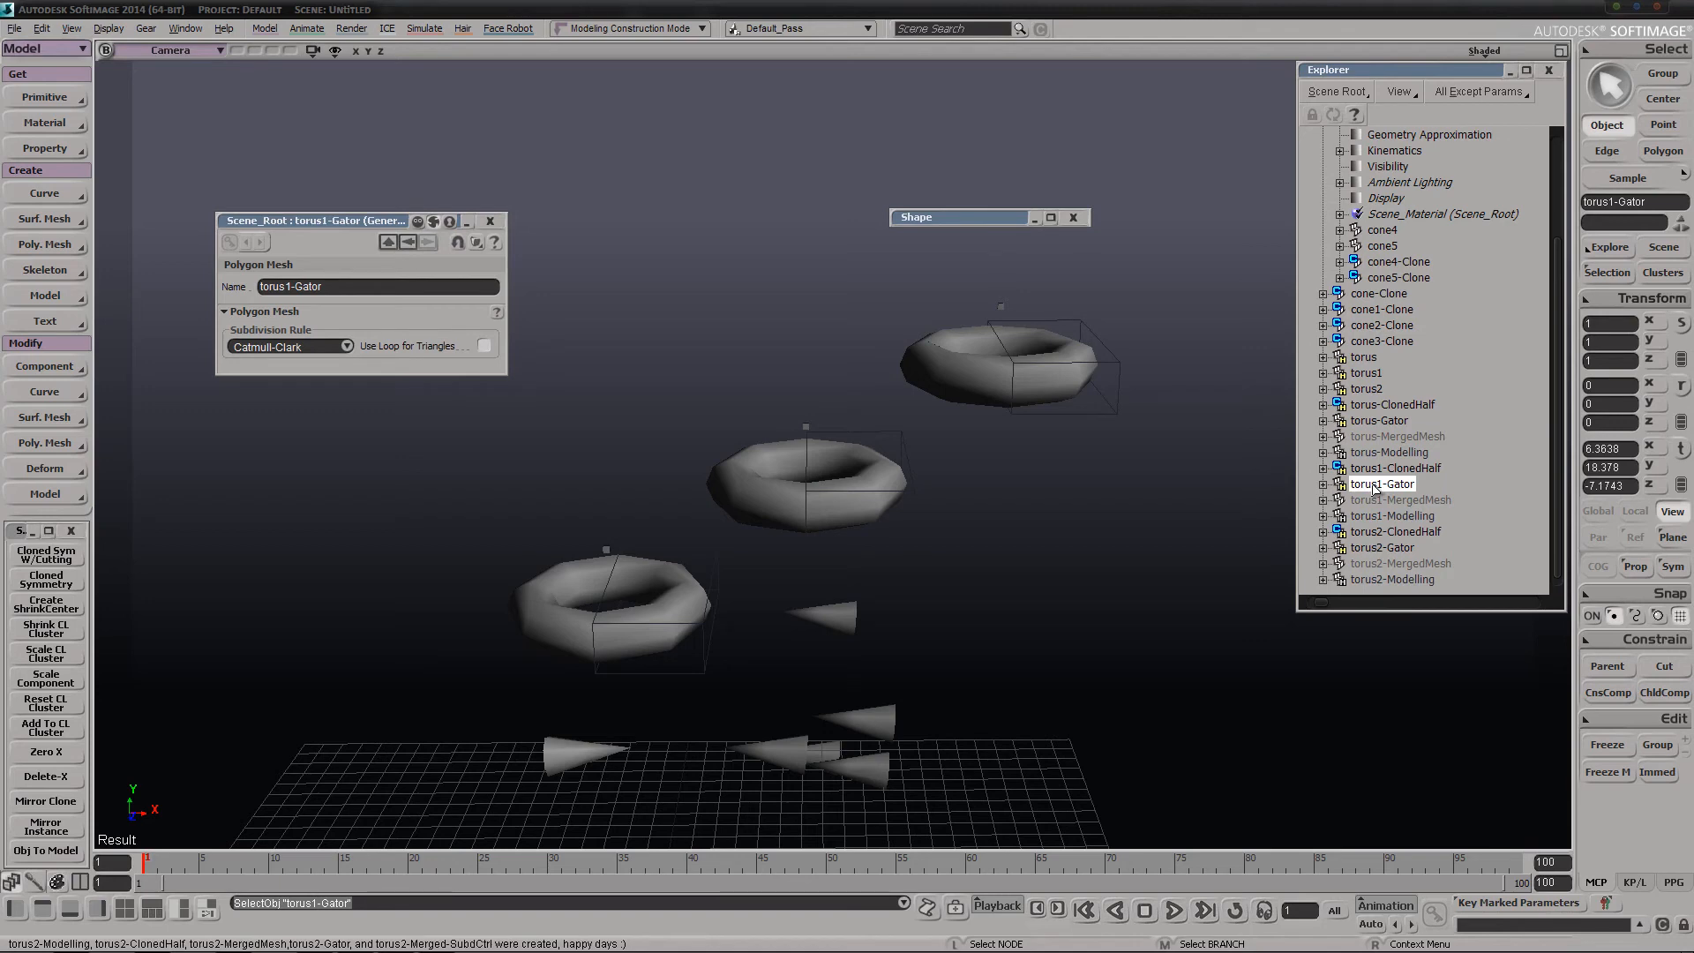
pyautogui.click(68, 569)
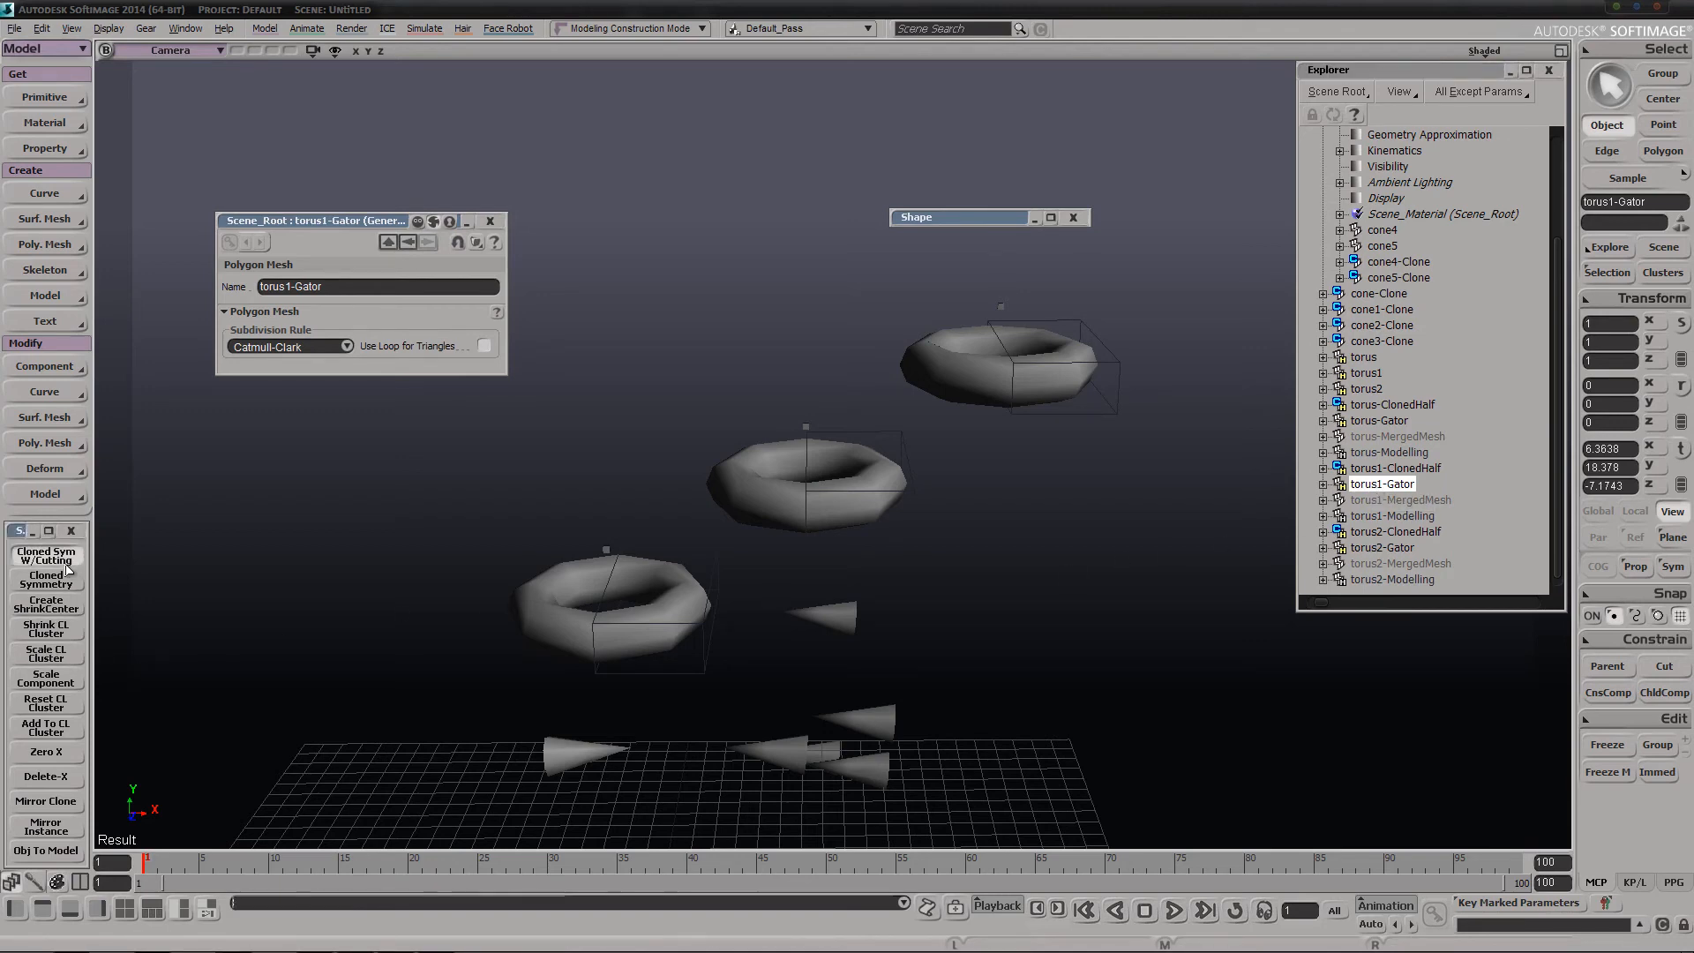
pyautogui.scroll(-2, 1403, 529)
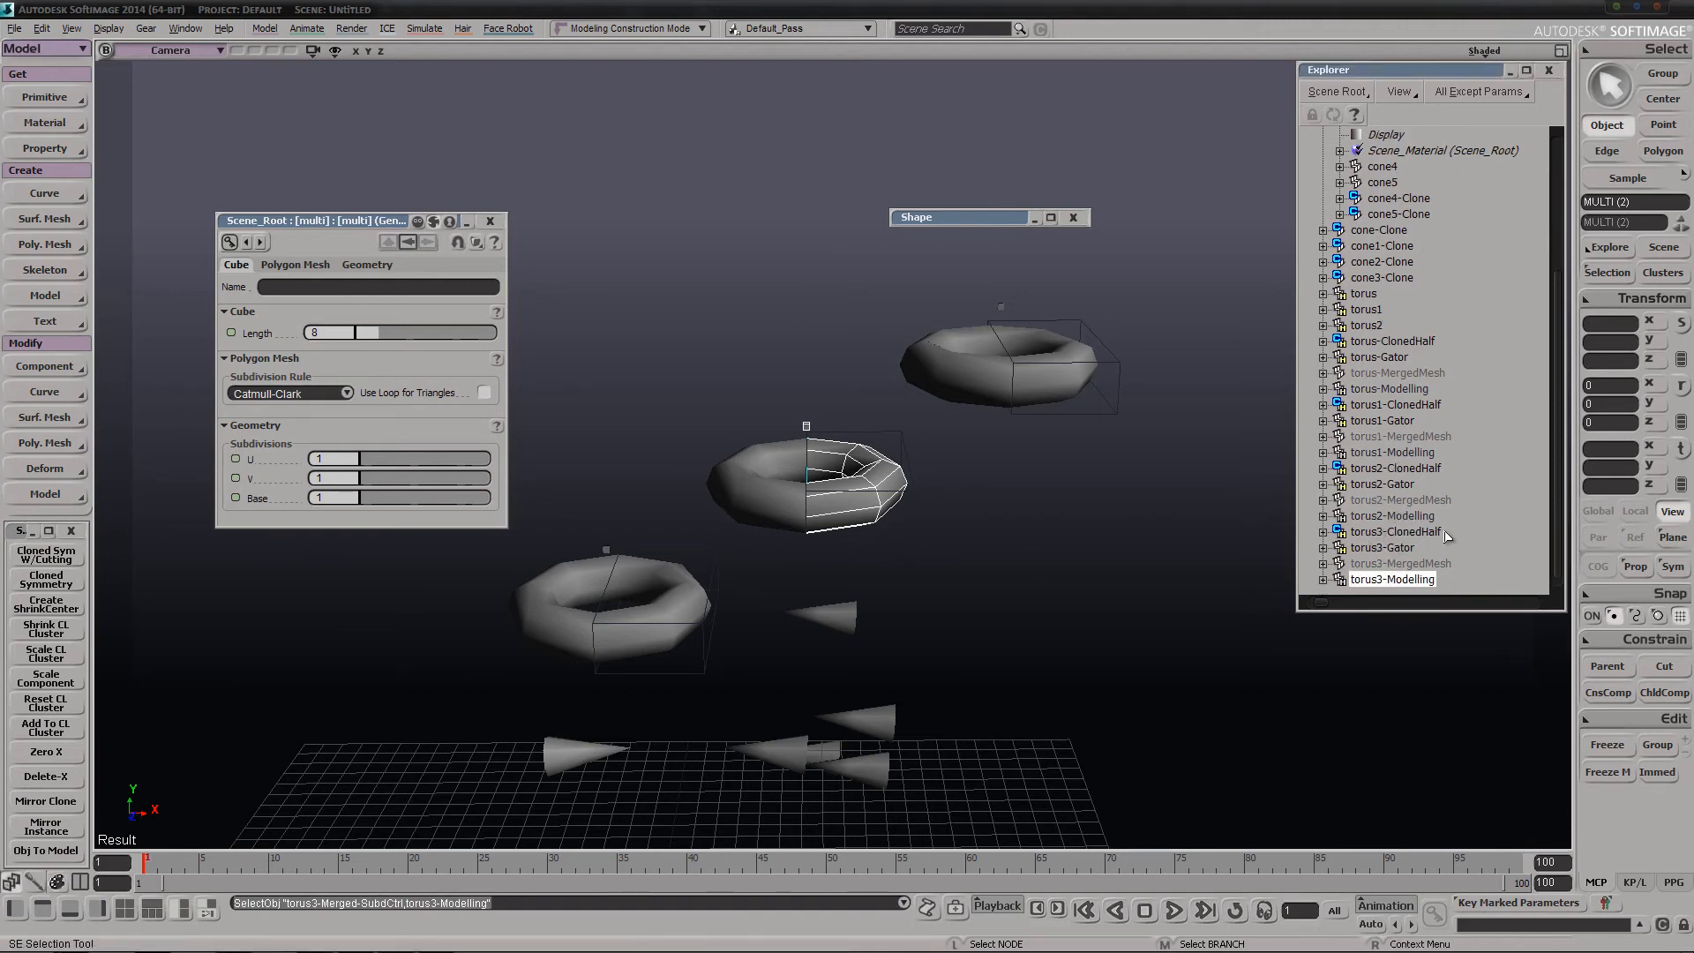
# Move torus3-Modelling and its subdivision control cube away from the other tori to about X 14.23
pyautogui.press('v')
pyautogui.moveTo(792, 593); pyautogui.dragTo(1053, 608)
pyautogui.moveTo(1054, 608); pyautogui.dragTo(1005, 616, button='right')
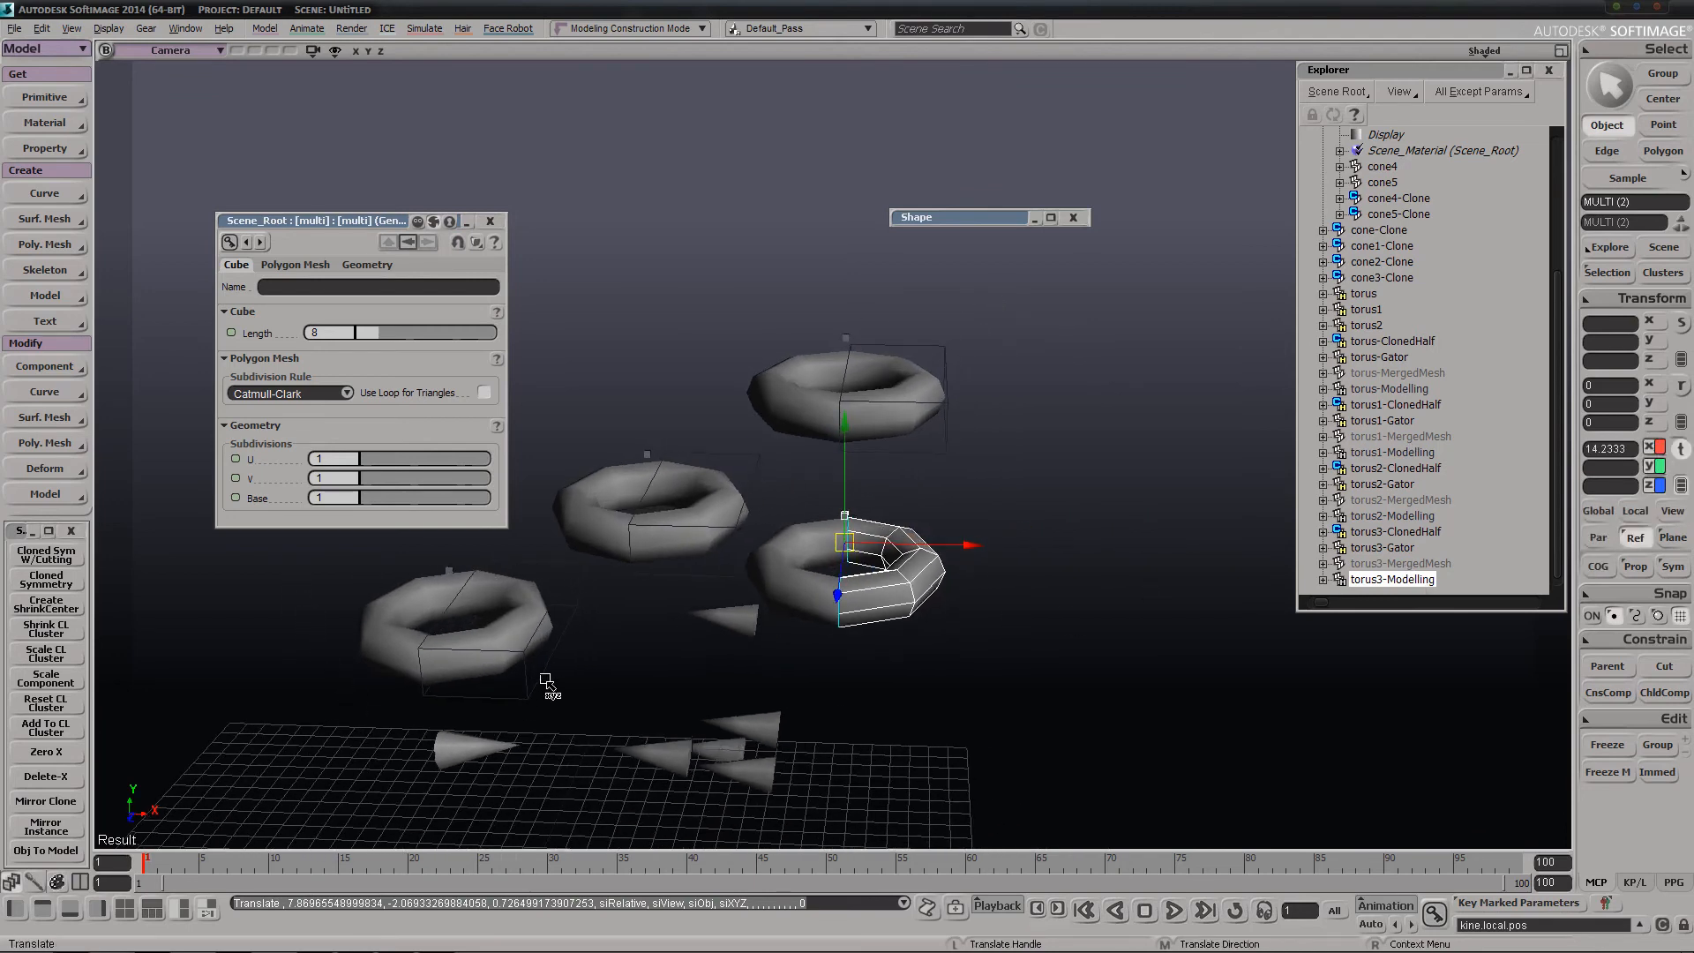
# Examine the torus3 symmetry setup beside the other tori from several angles and deselect everything
pyautogui.press('s')
pyautogui.moveTo(547, 683); pyautogui.dragTo(680, 558, button='right')
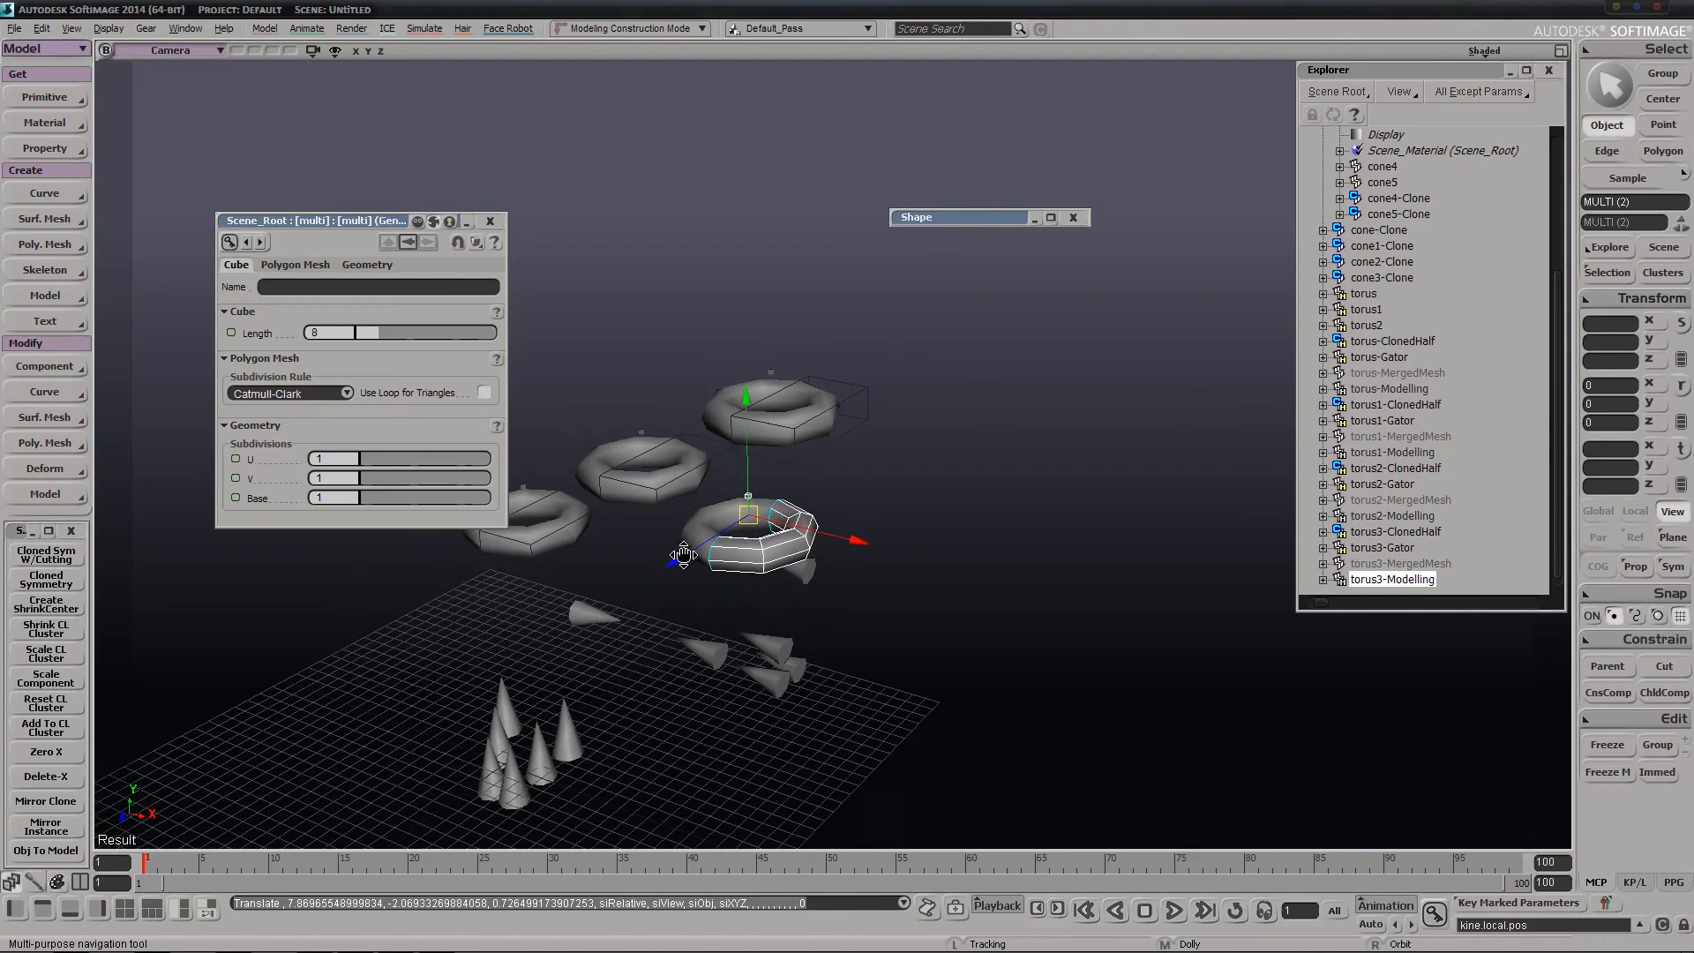
pyautogui.moveTo(680, 558); pyautogui.dragTo(687, 557, button='middle')
pyautogui.press('s')
pyautogui.moveTo(687, 557); pyautogui.dragTo(626, 556, button='right')
pyautogui.moveTo(630, 661); pyautogui.dragTo(837, 526, button='middle')
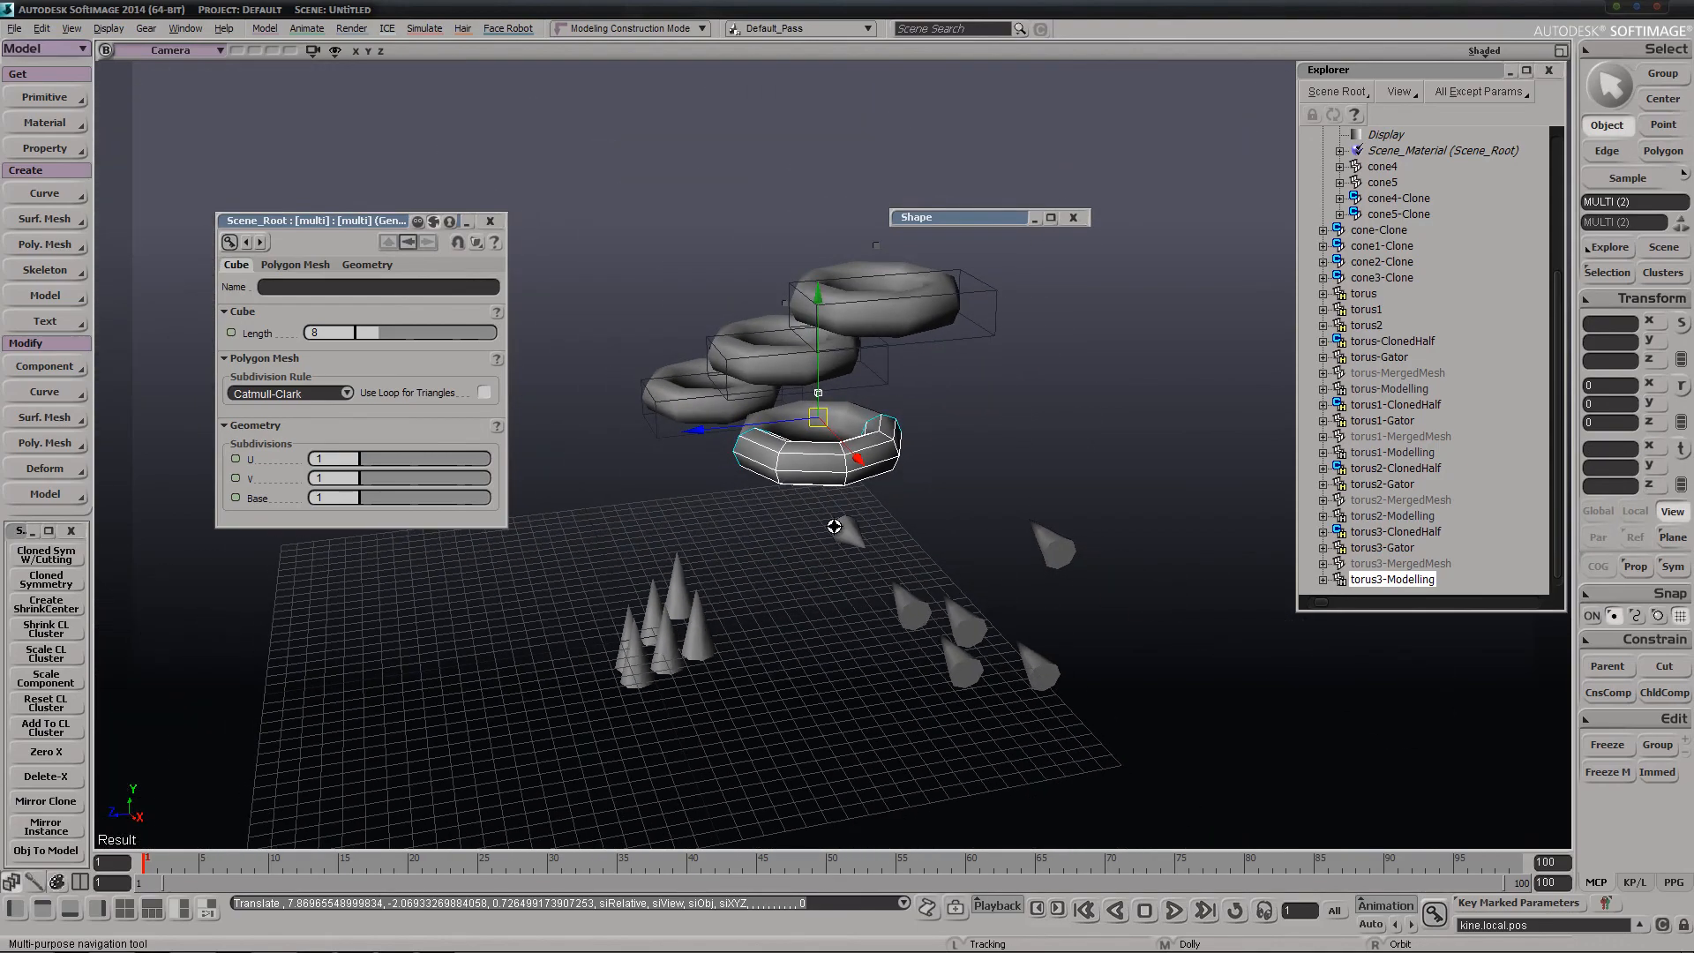
pyautogui.moveTo(837, 526); pyautogui.dragTo(552, 597, button='right')
pyautogui.hotkey('ctrl', 'shift', 'a')
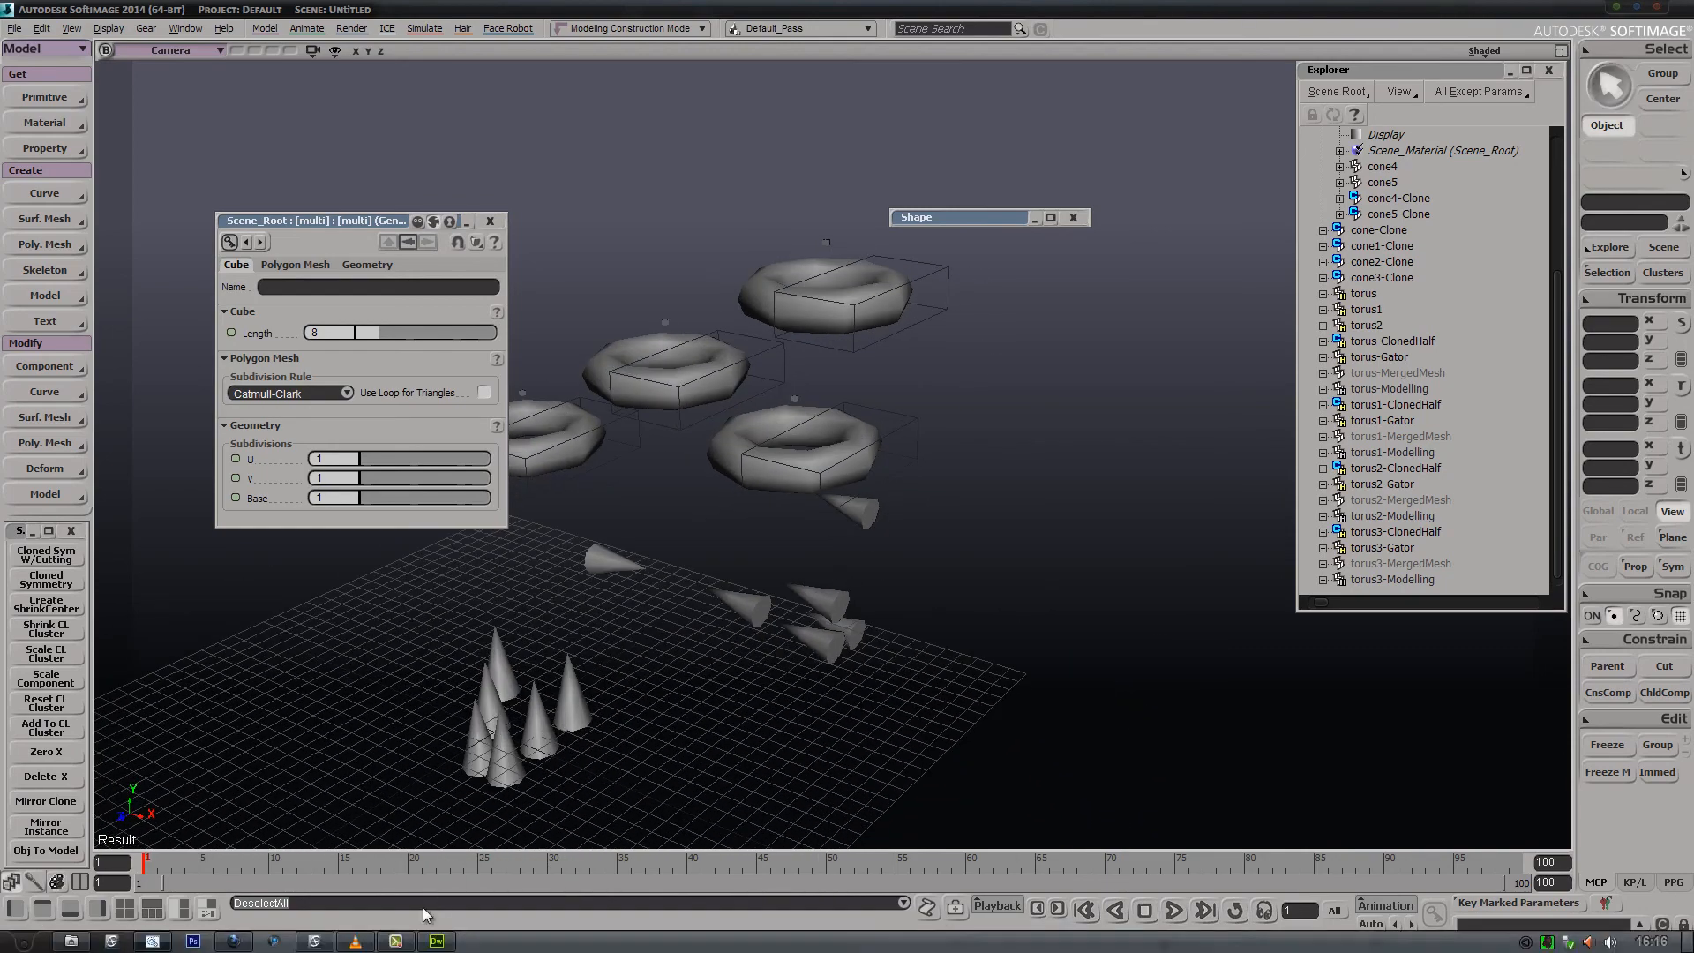
# Switch to Firefox and review the SymmThings 2.0 readme sections on Cloned Symmetry With Cutting and Cloned Symmetry
pyautogui.moveTo(347, 950)
pyautogui.click(233, 941)
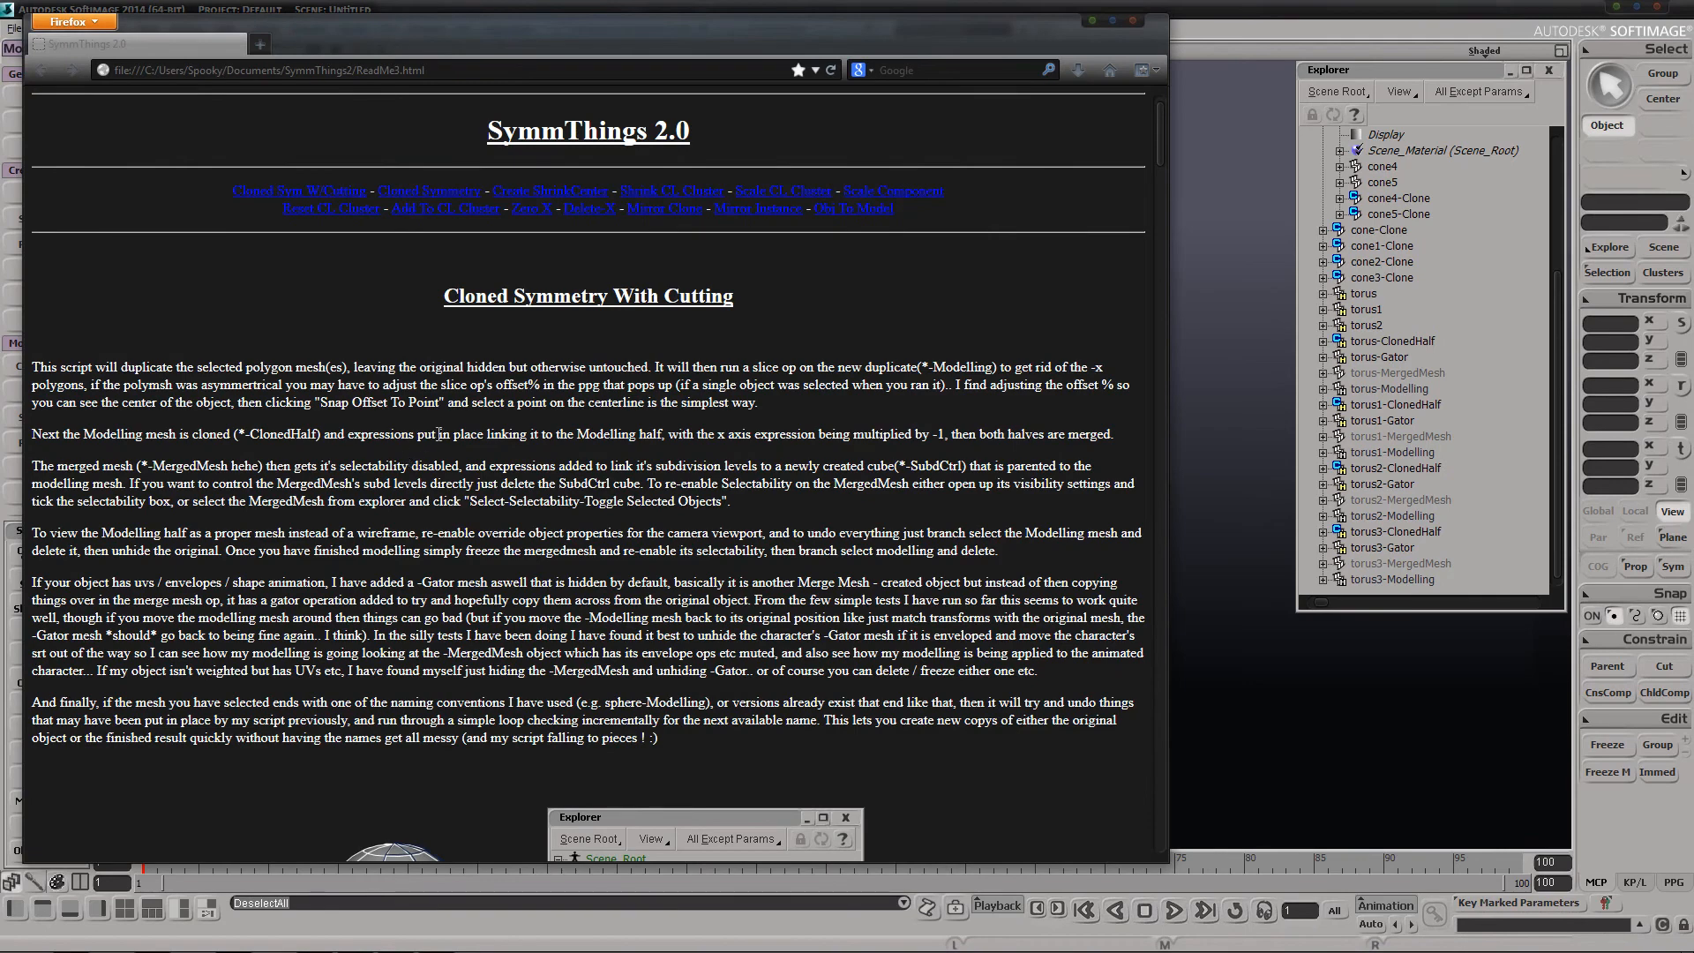
pyautogui.scroll(-2, 429, 462)
pyautogui.scroll(-8, 443, 519)
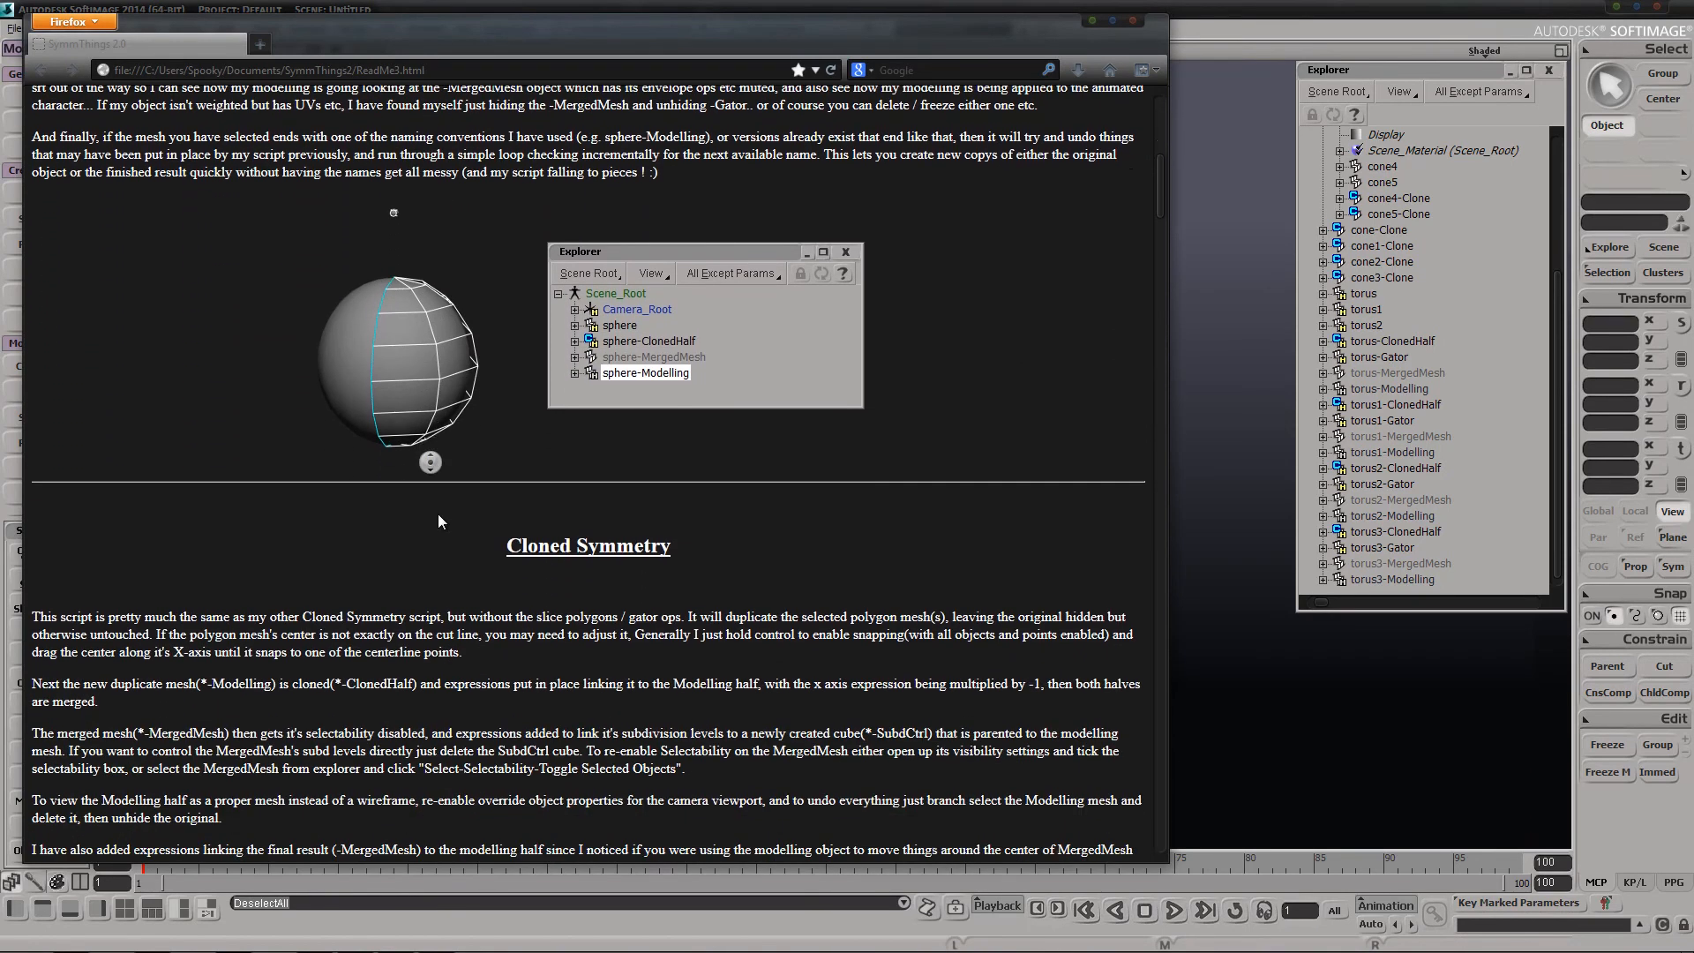
pyautogui.scroll(1, 393, 444)
pyautogui.middleClick(389, 461)
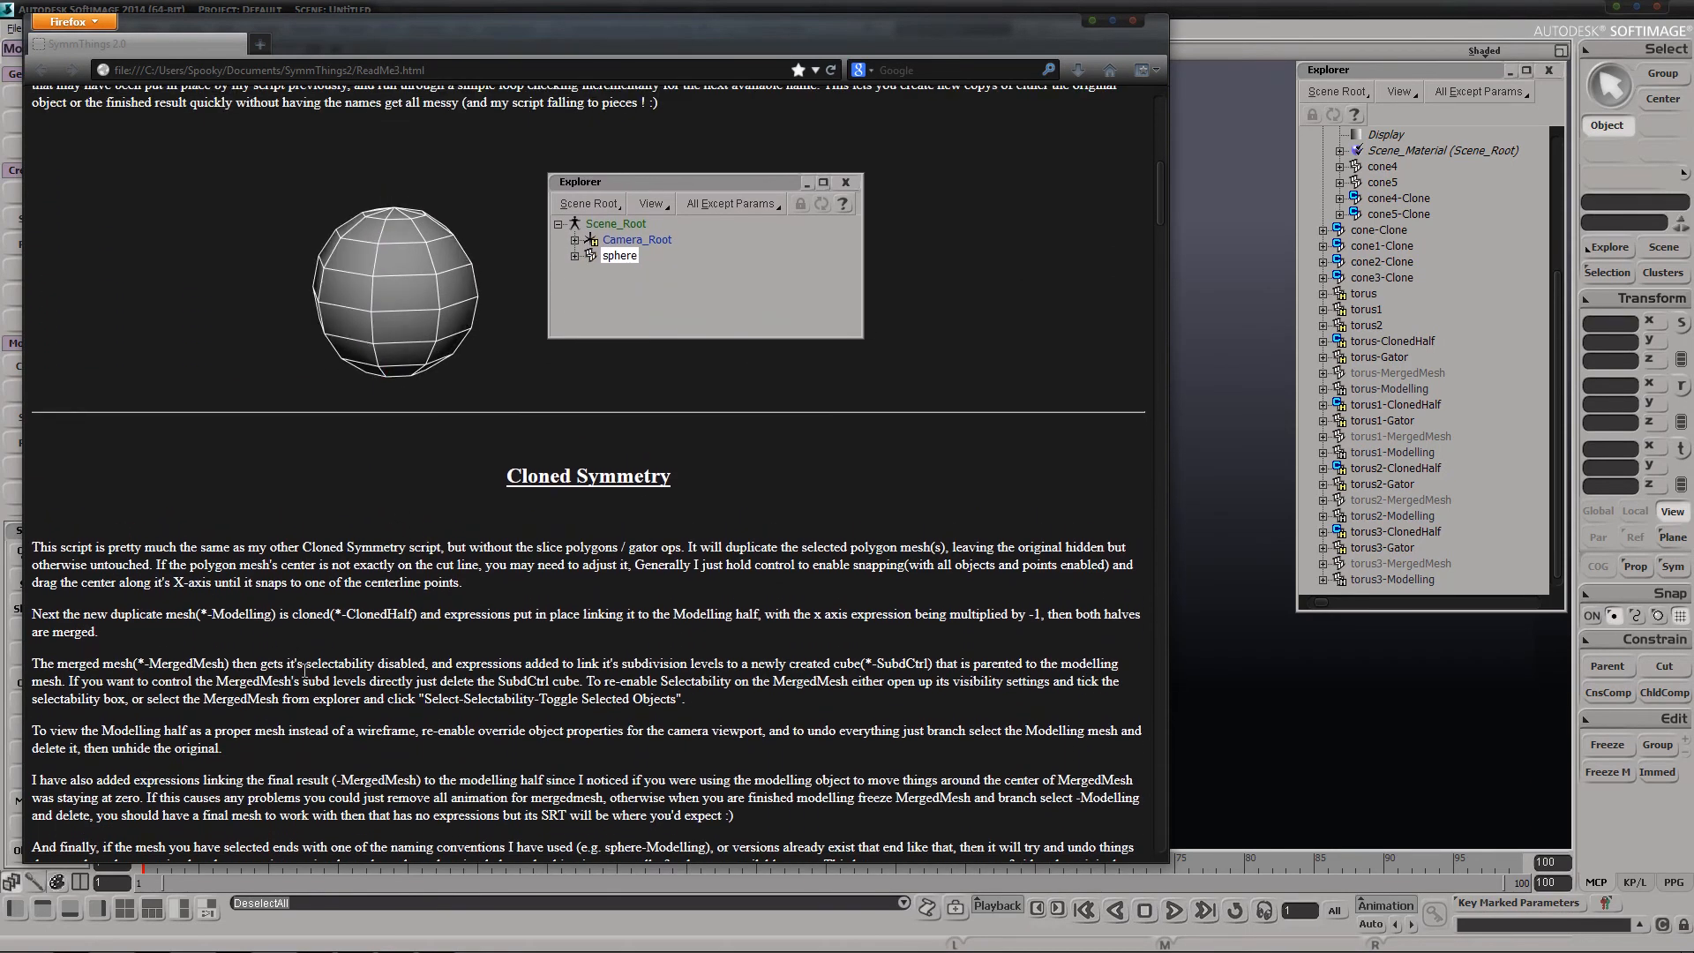
pyautogui.scroll(-8, 304, 671)
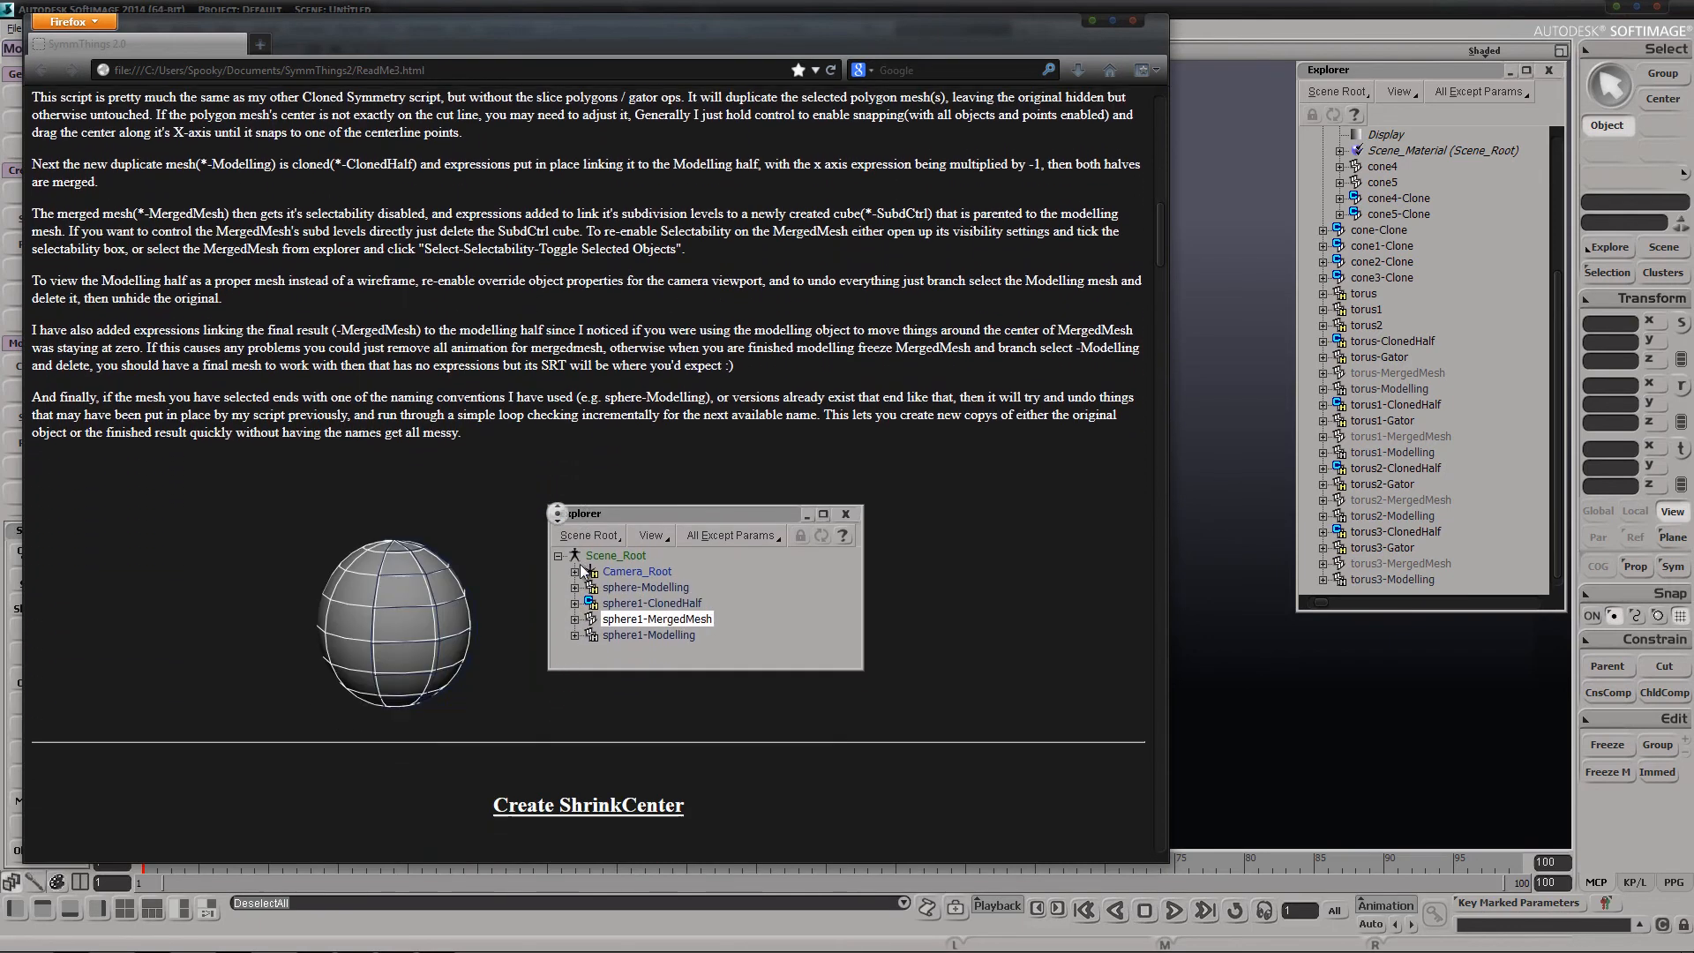
# Review the readme sections on Create ShrinkCenter, Shrink CL Cluster and Scale CL Cluster, and return to Softimage
pyautogui.scroll(-11, 582, 569)
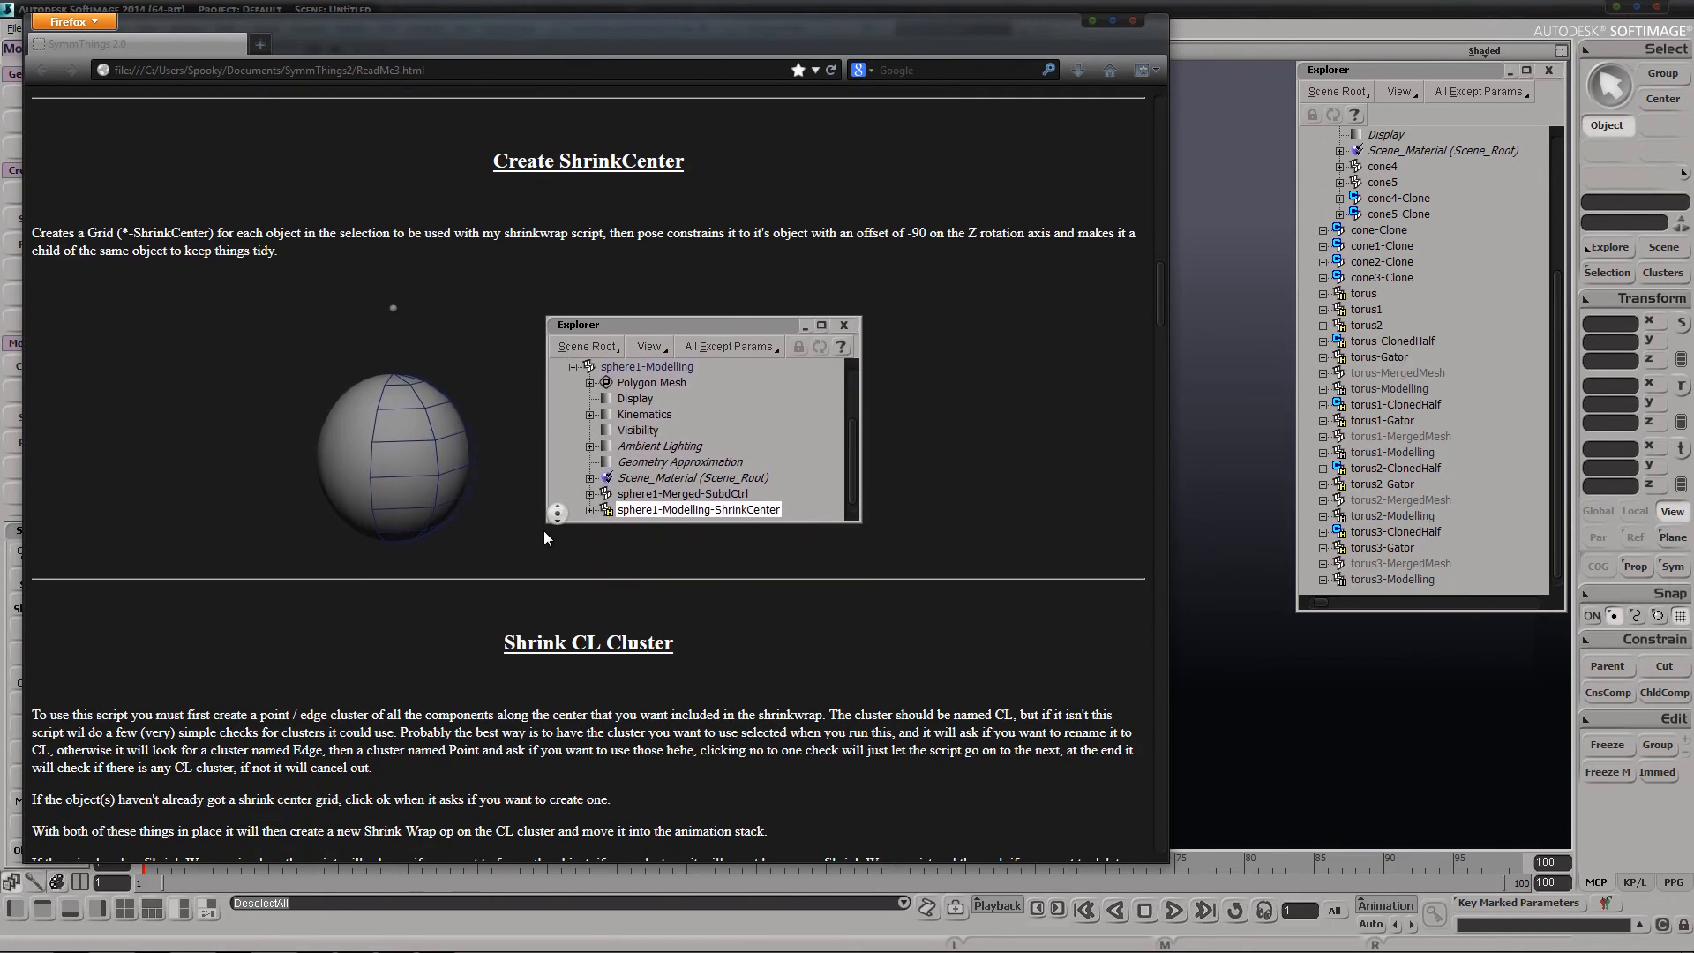
pyautogui.middleClick(308, 613)
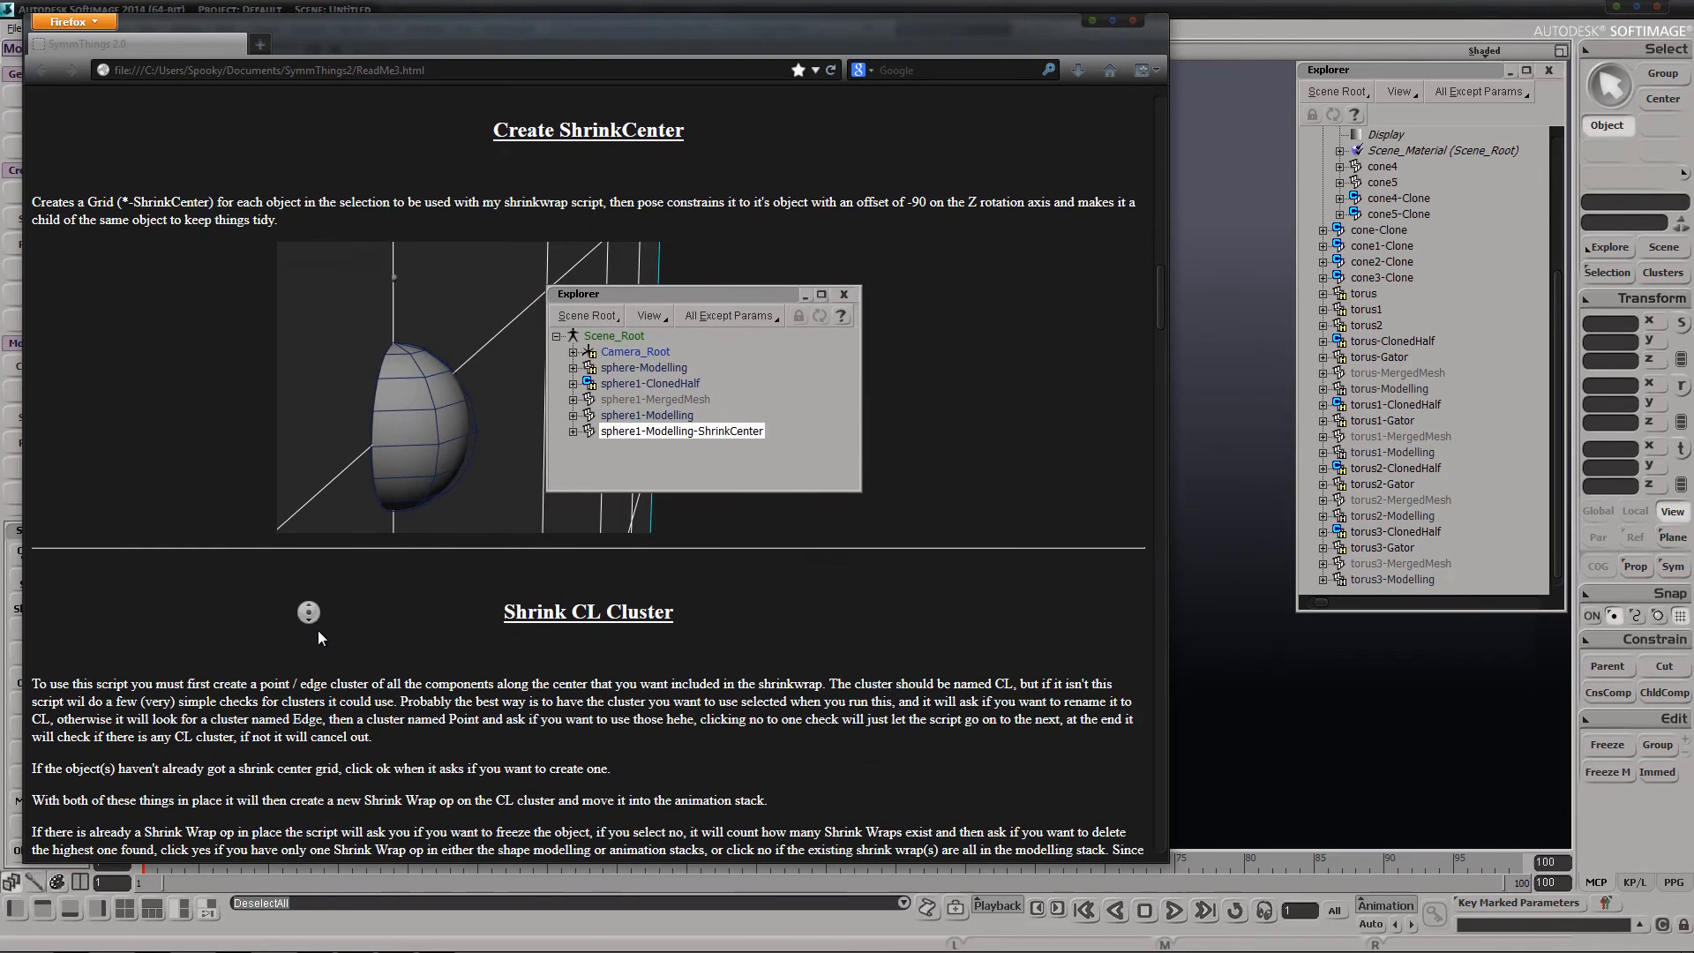
pyautogui.middleClick(309, 509)
pyautogui.middleClick(570, 617)
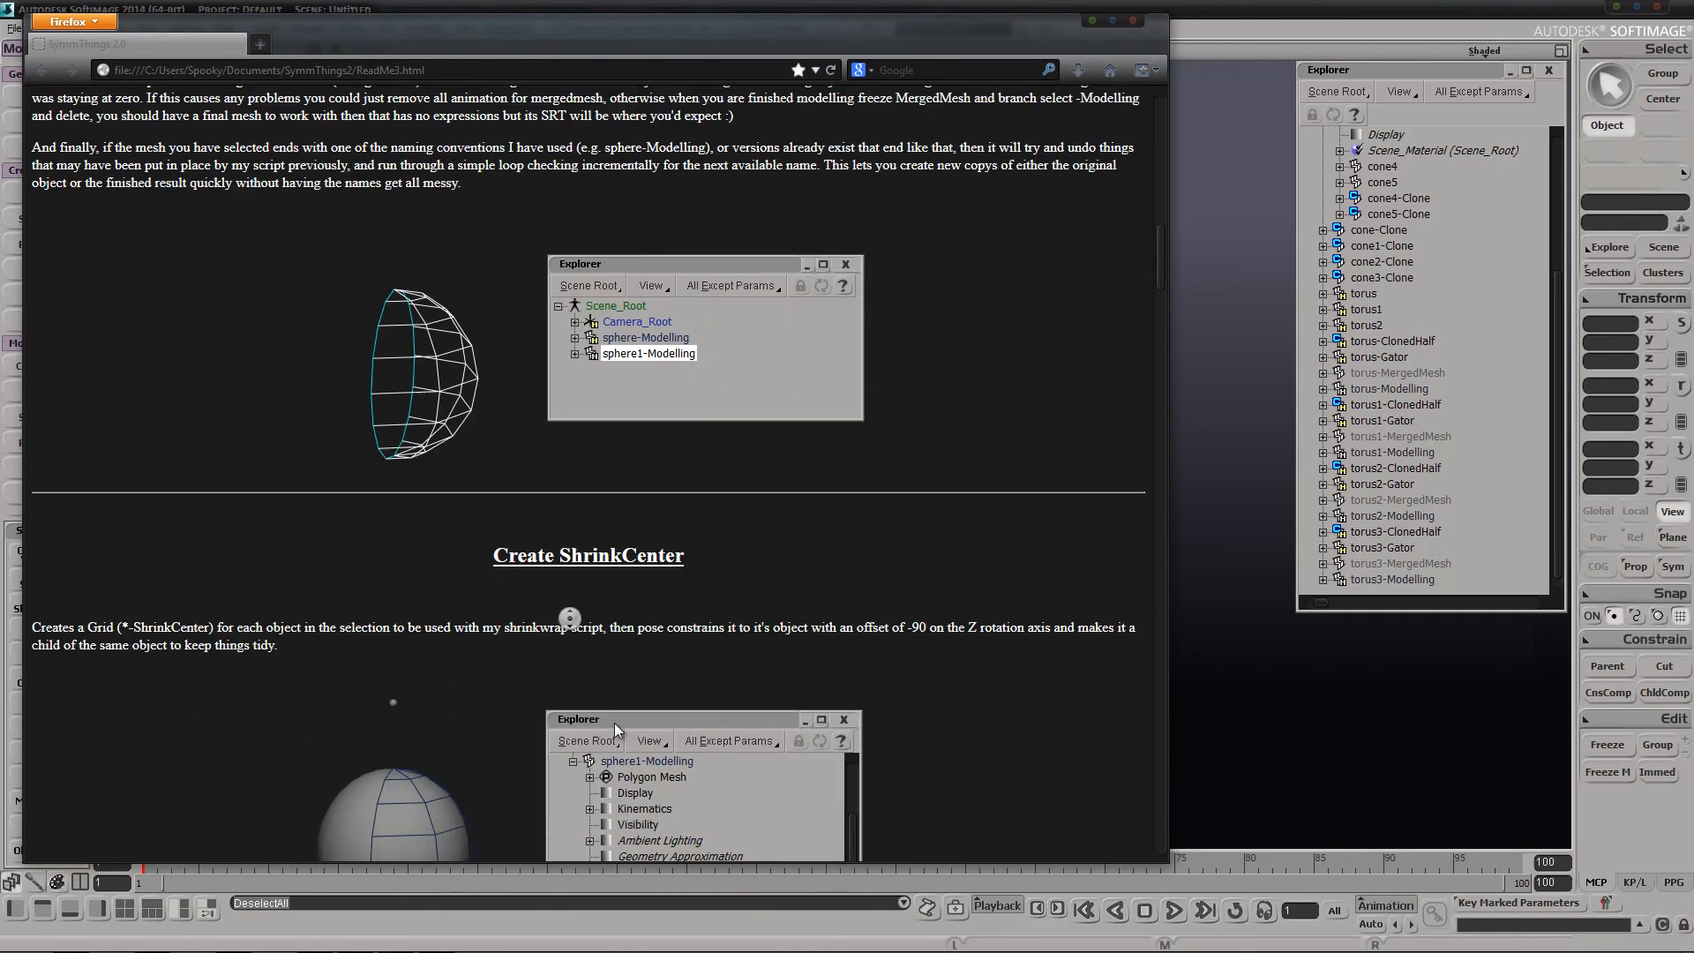
pyautogui.middleClick(675, 656)
pyautogui.middleClick(290, 752)
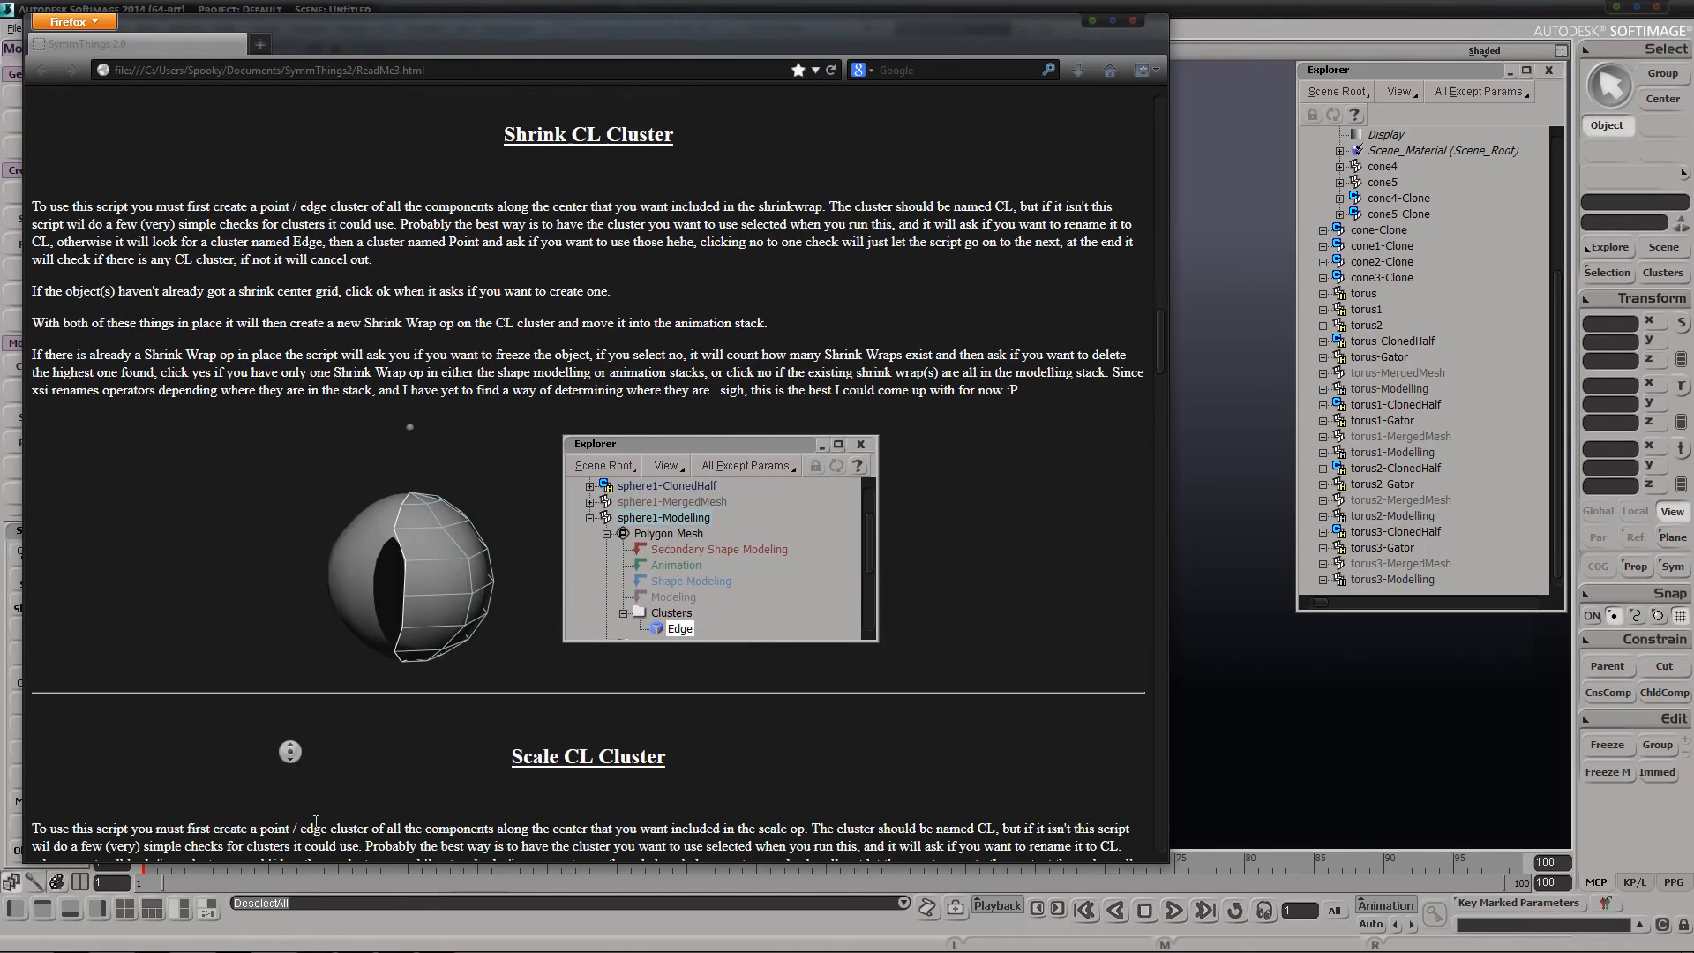
pyautogui.middleClick(331, 794)
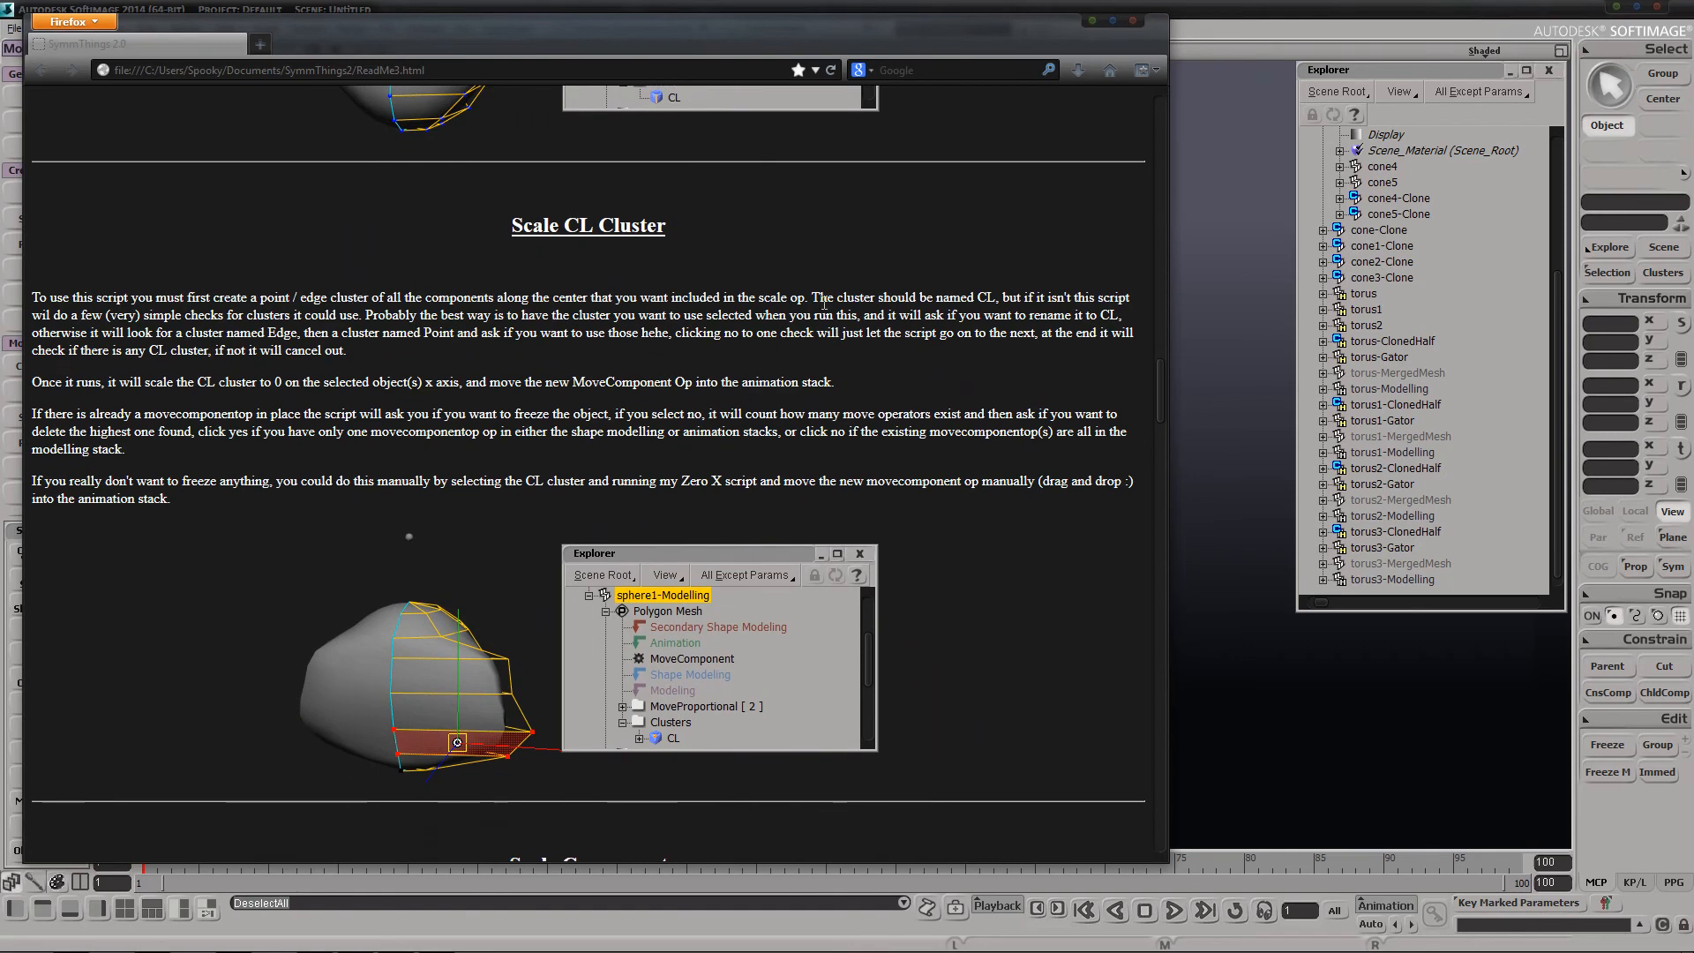
pyautogui.click(1092, 21)
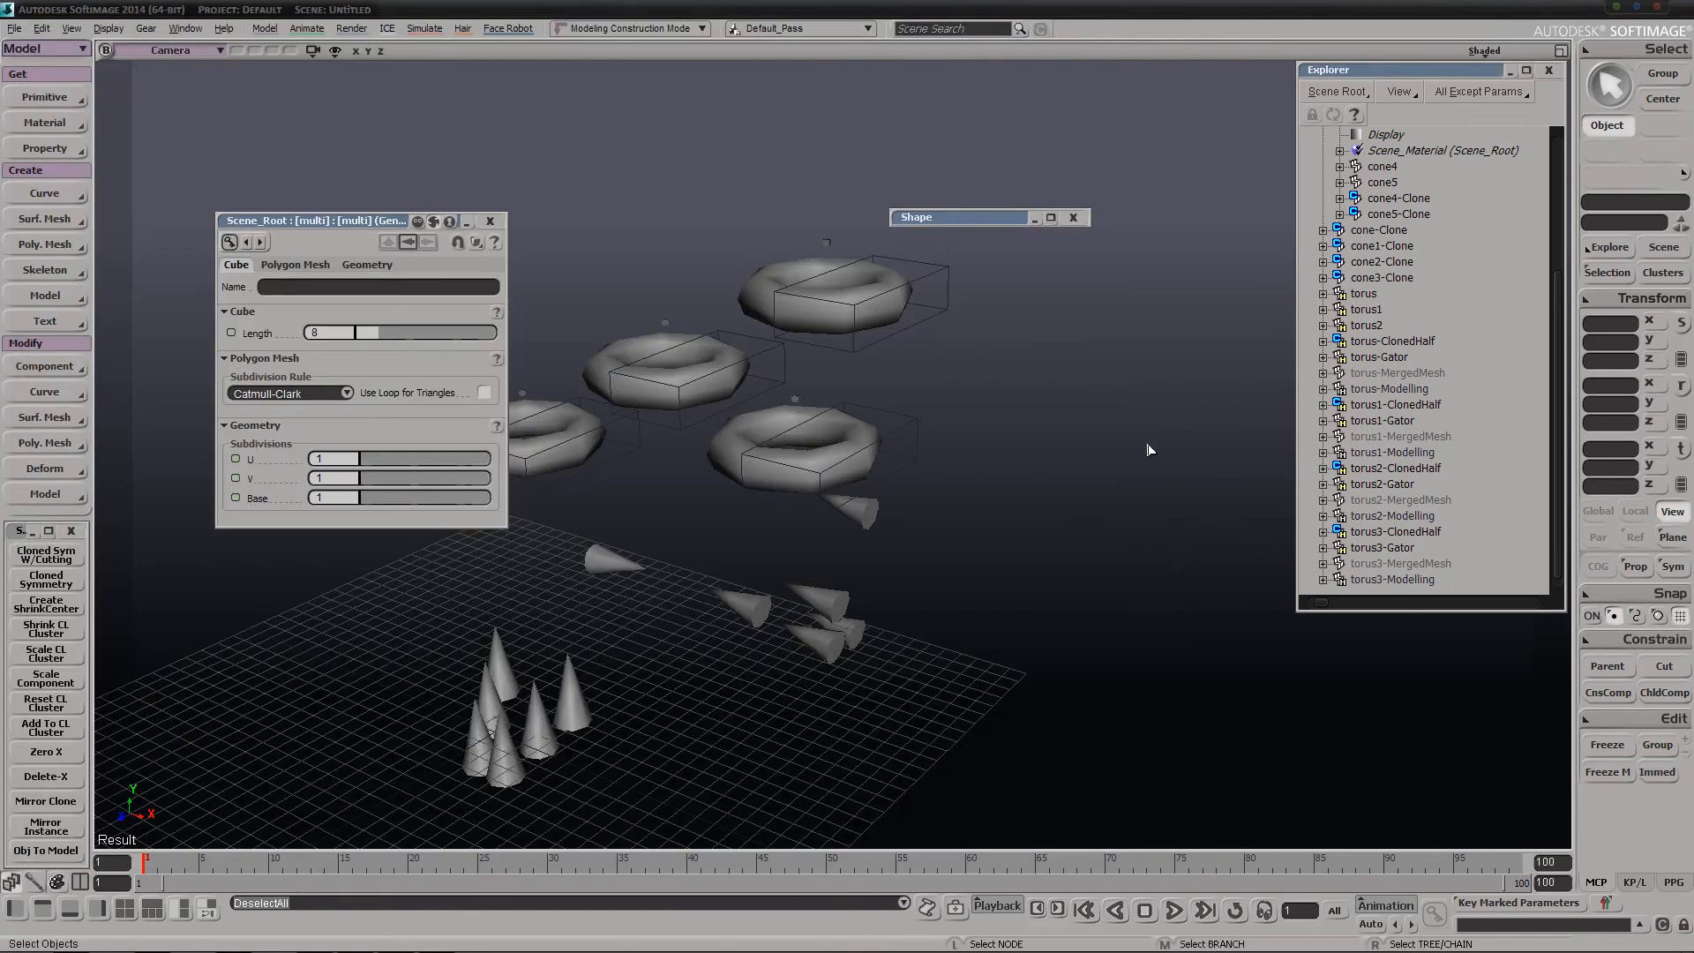
# Expand cone3's Polygon Mesh node in the Explorer
pyautogui.scroll(4, 1480, 393)
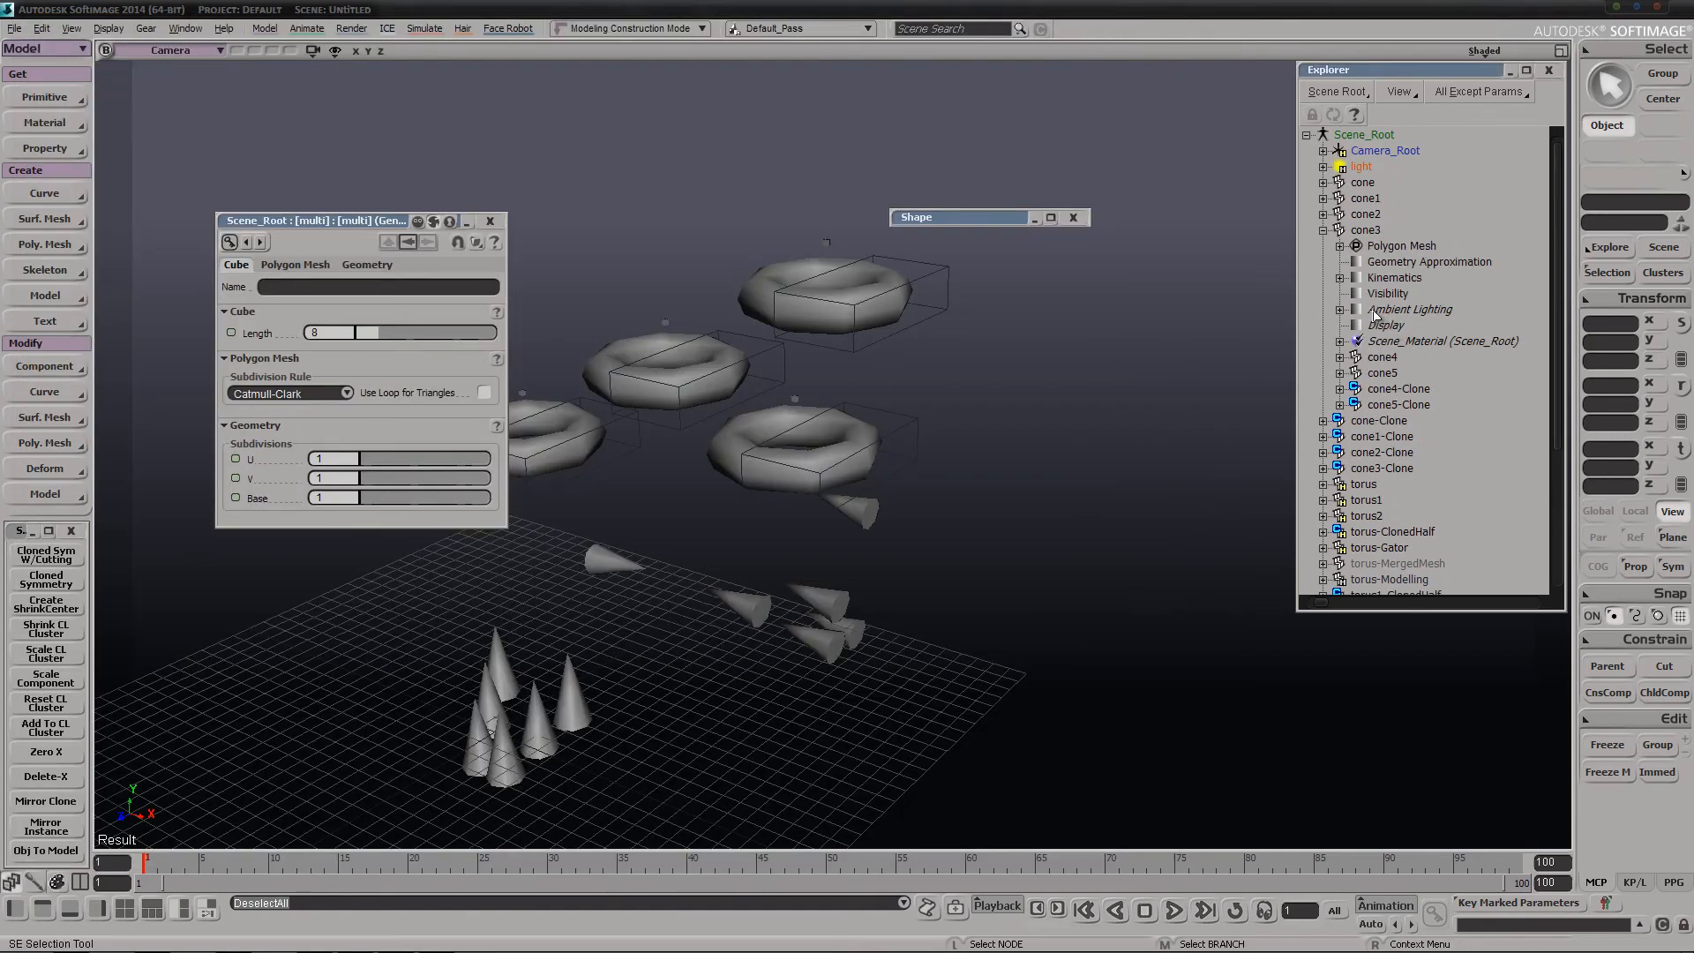
pyautogui.click(1341, 248)
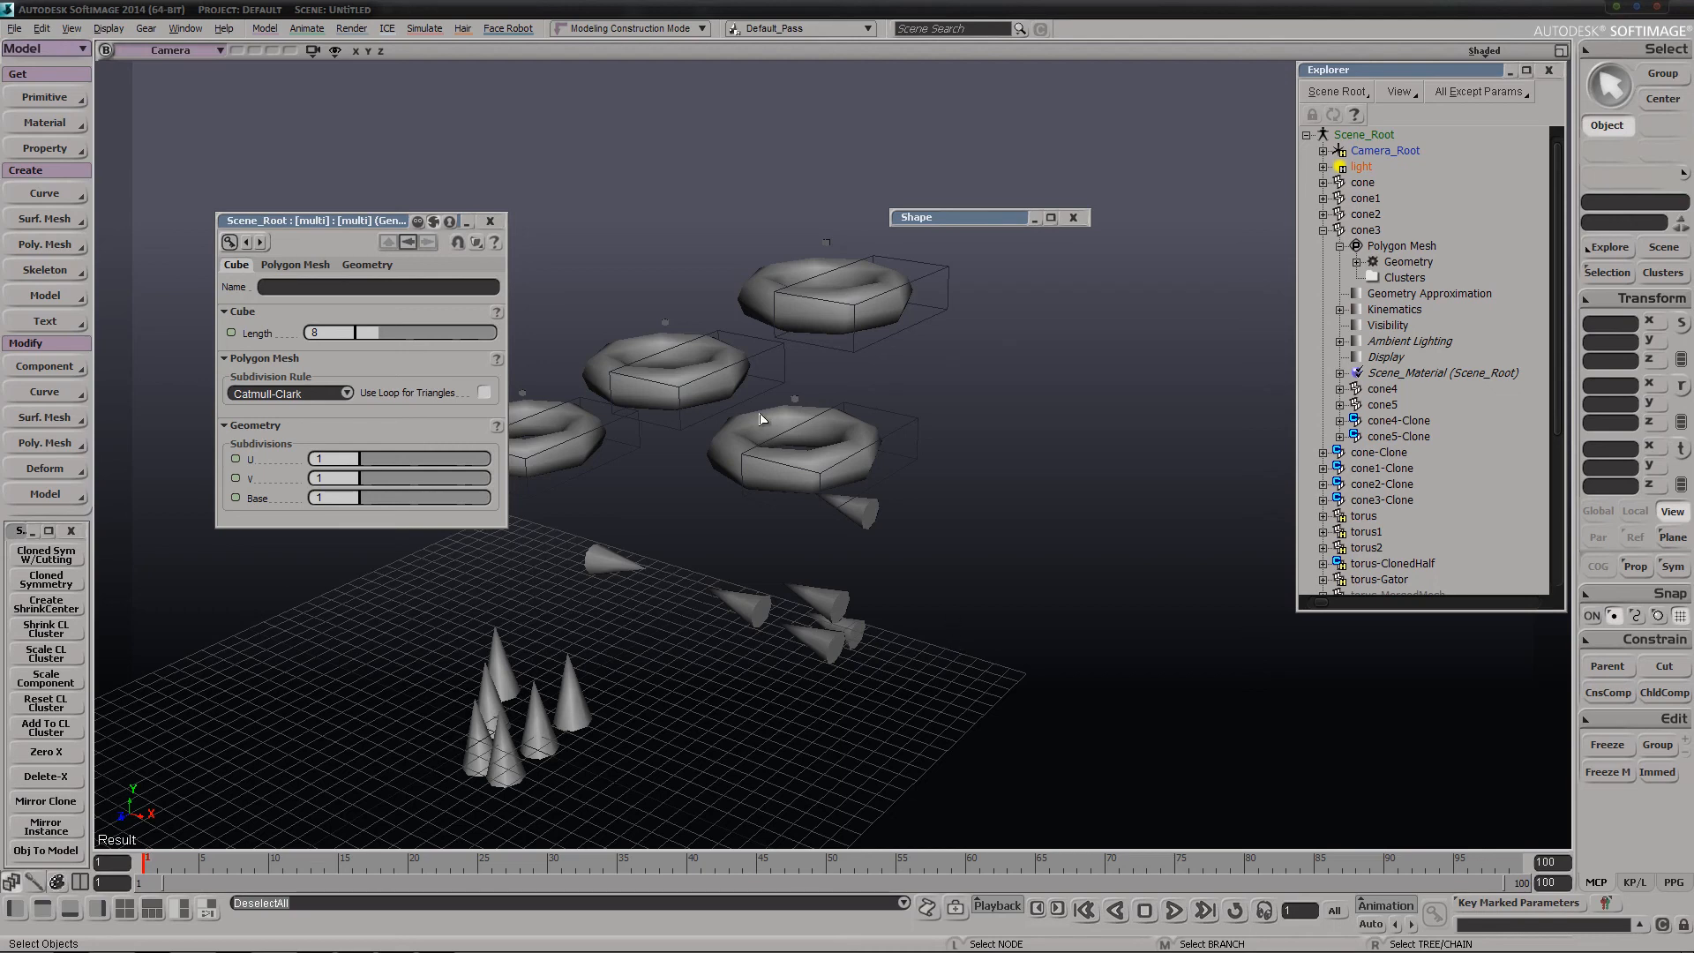
# Increase the subdivision by one level on torus3-Merged-SubdCtrl and on the middle torus1 setup including torus1-Modelling, and clear the selection
pyautogui.press('s')
pyautogui.moveTo(763, 418); pyautogui.dragTo(884, 377, button='right')
pyautogui.moveTo(908, 434); pyautogui.dragTo(900, 438, button='right')
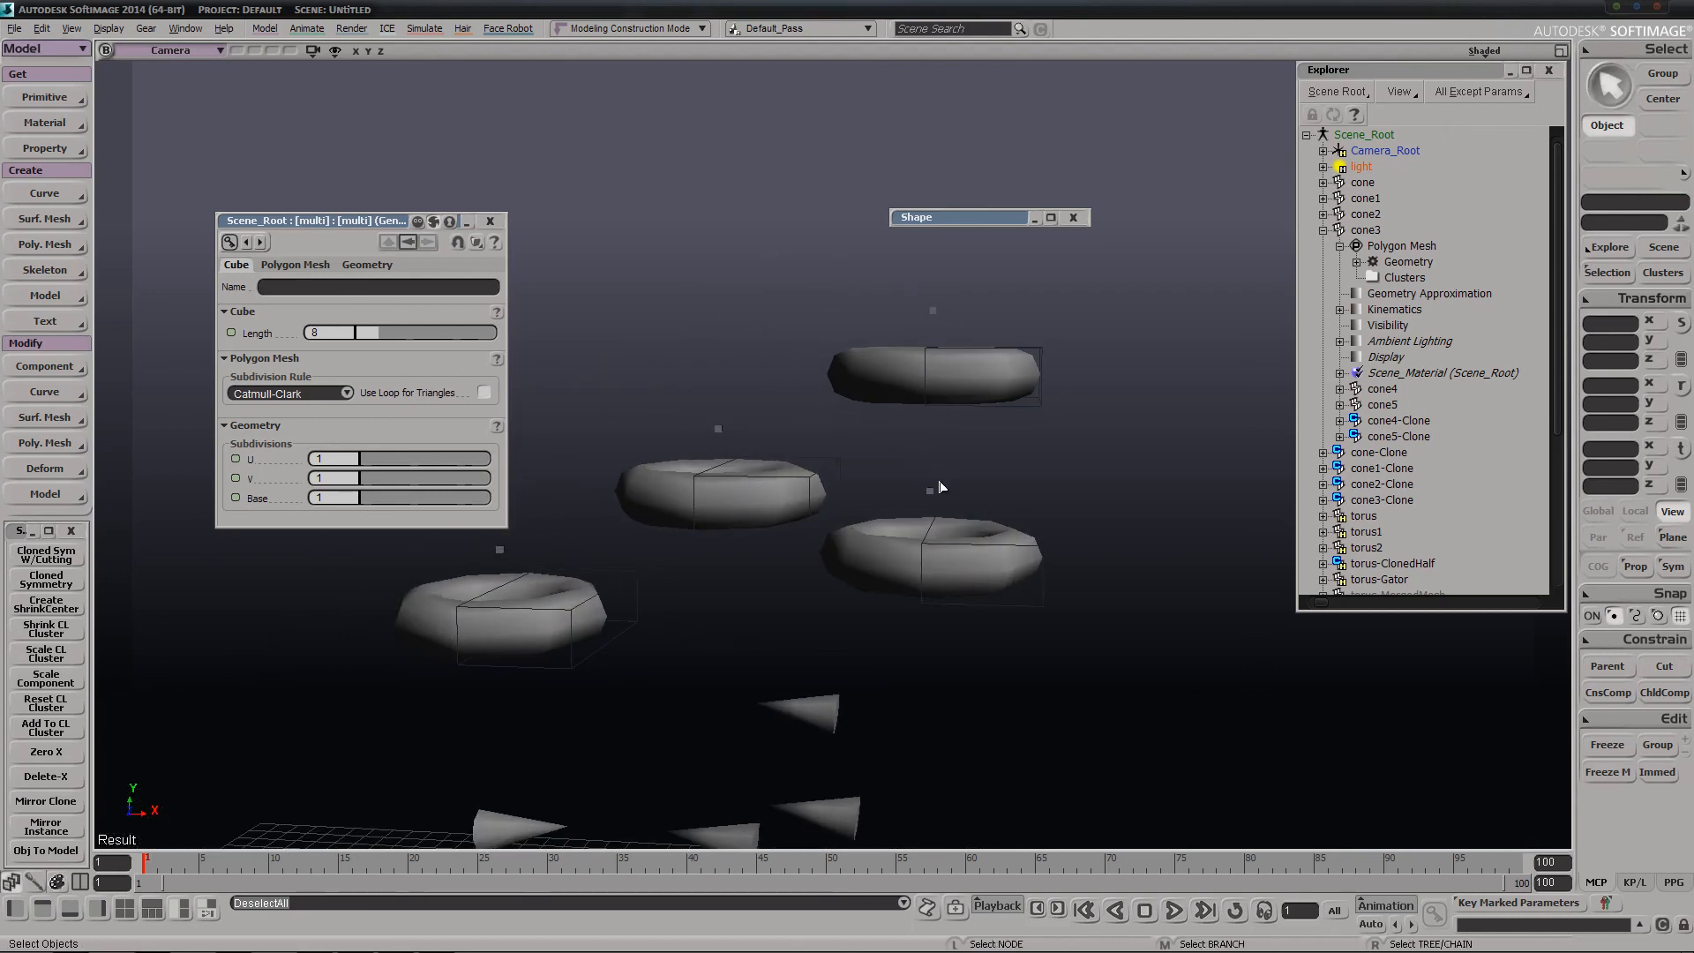
pyautogui.moveTo(946, 513); pyautogui.dragTo(946, 514)
pyautogui.press('+')
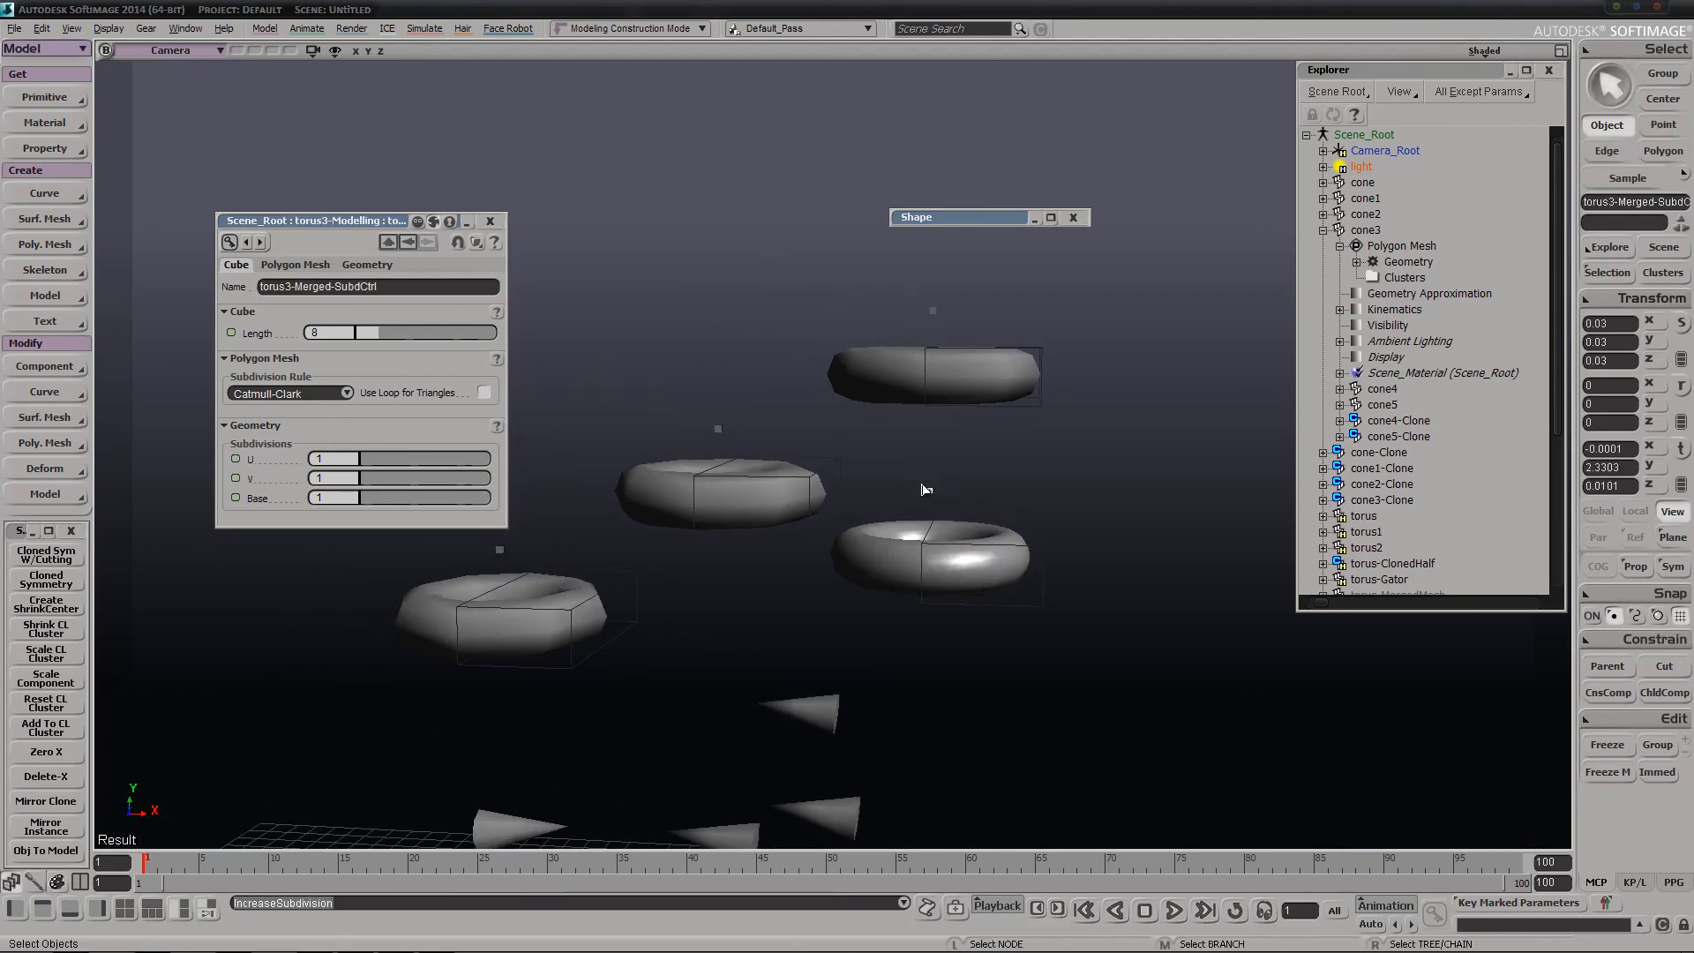
pyautogui.moveTo(694, 382); pyautogui.dragTo(748, 457)
pyautogui.press('+')
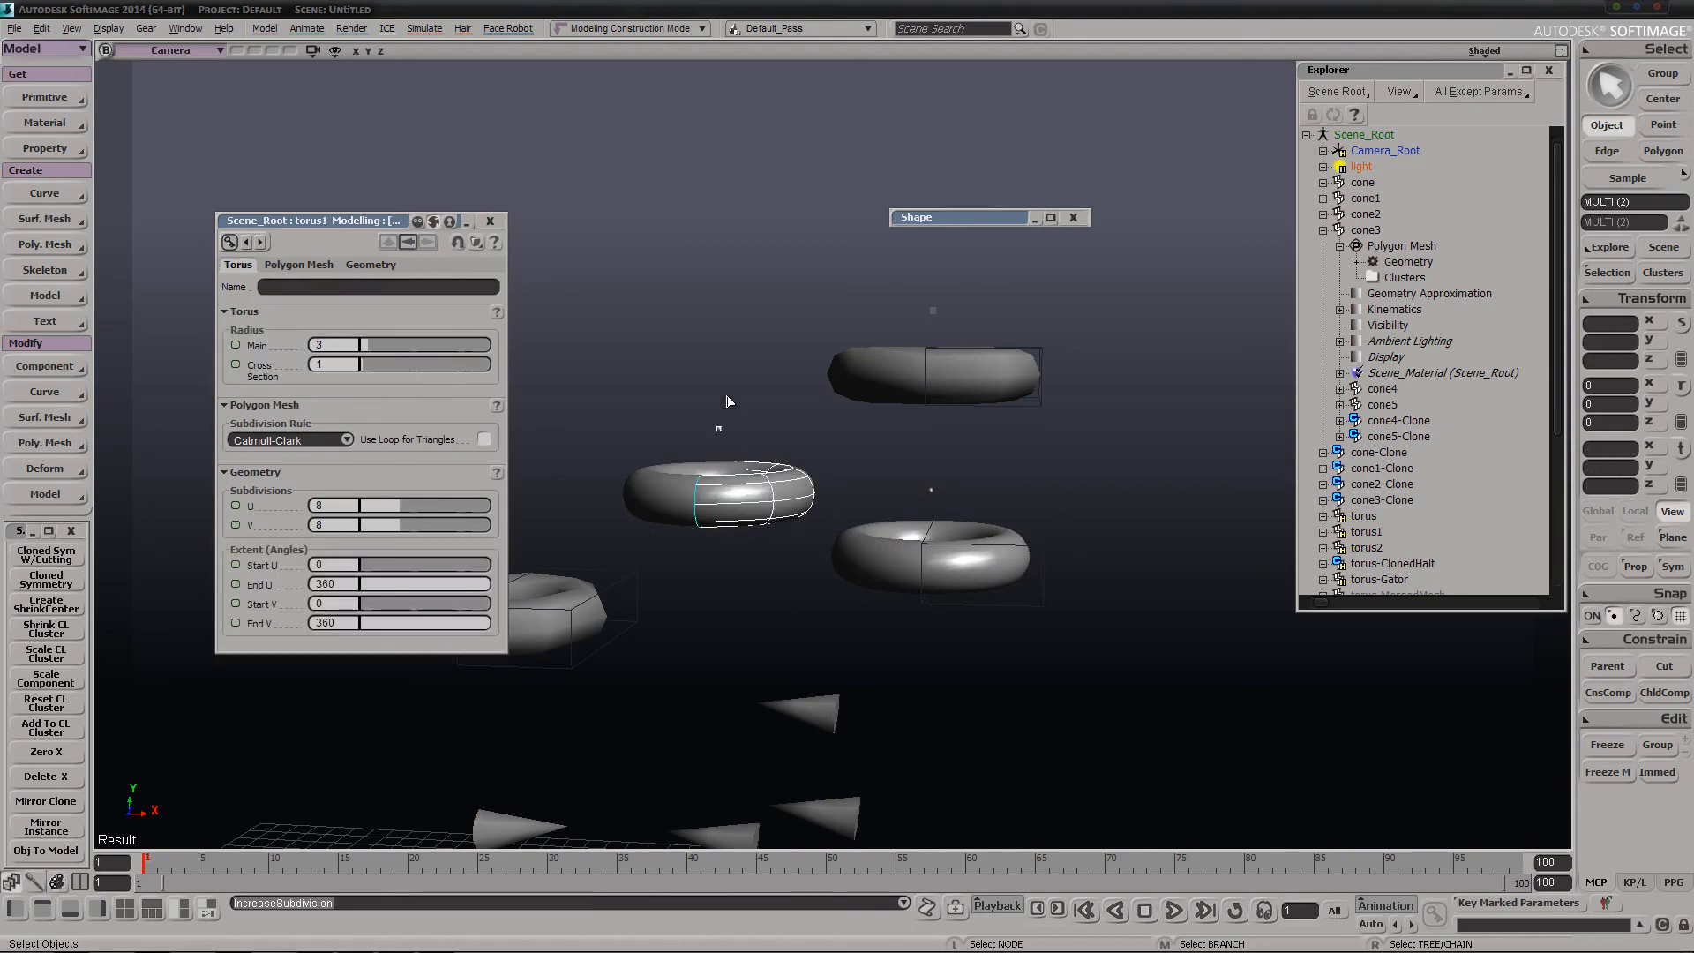
pyautogui.click(826, 426)
# Delete the torus3-Modelling object together with its whole branch
pyautogui.press('s')
pyautogui.moveTo(828, 426); pyautogui.dragTo(1142, 450, button='right')
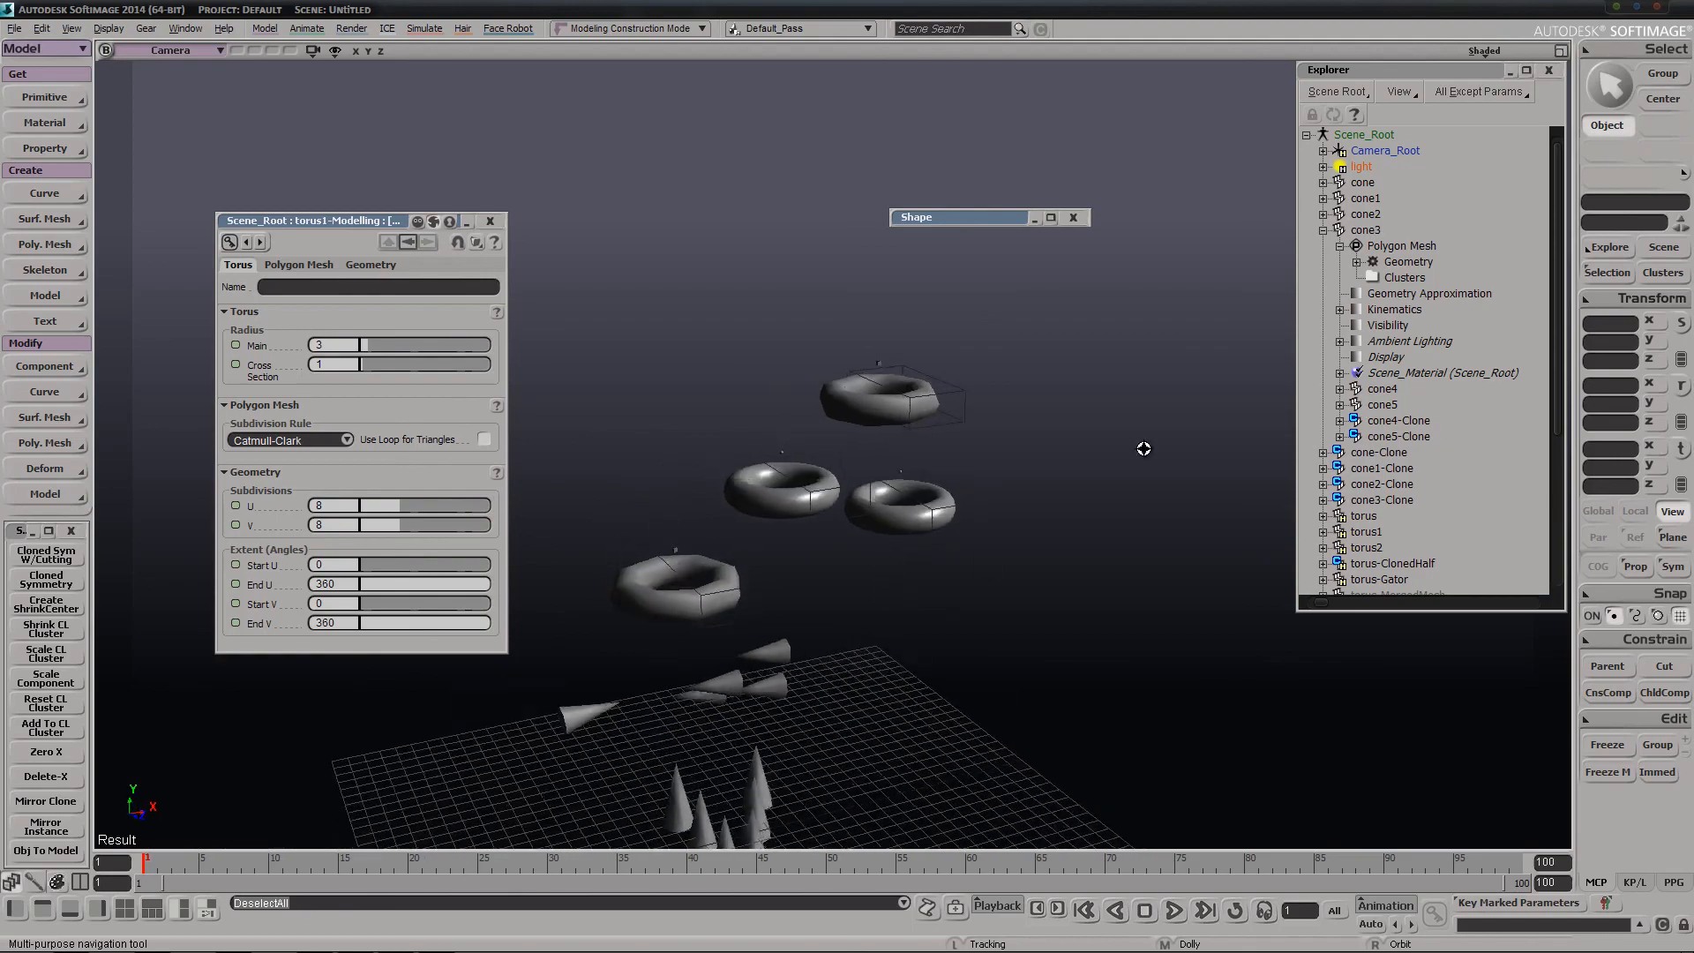
pyautogui.moveTo(1142, 450); pyautogui.dragTo(890, 456, button='middle')
pyautogui.moveTo(890, 456); pyautogui.dragTo(871, 348, button='right')
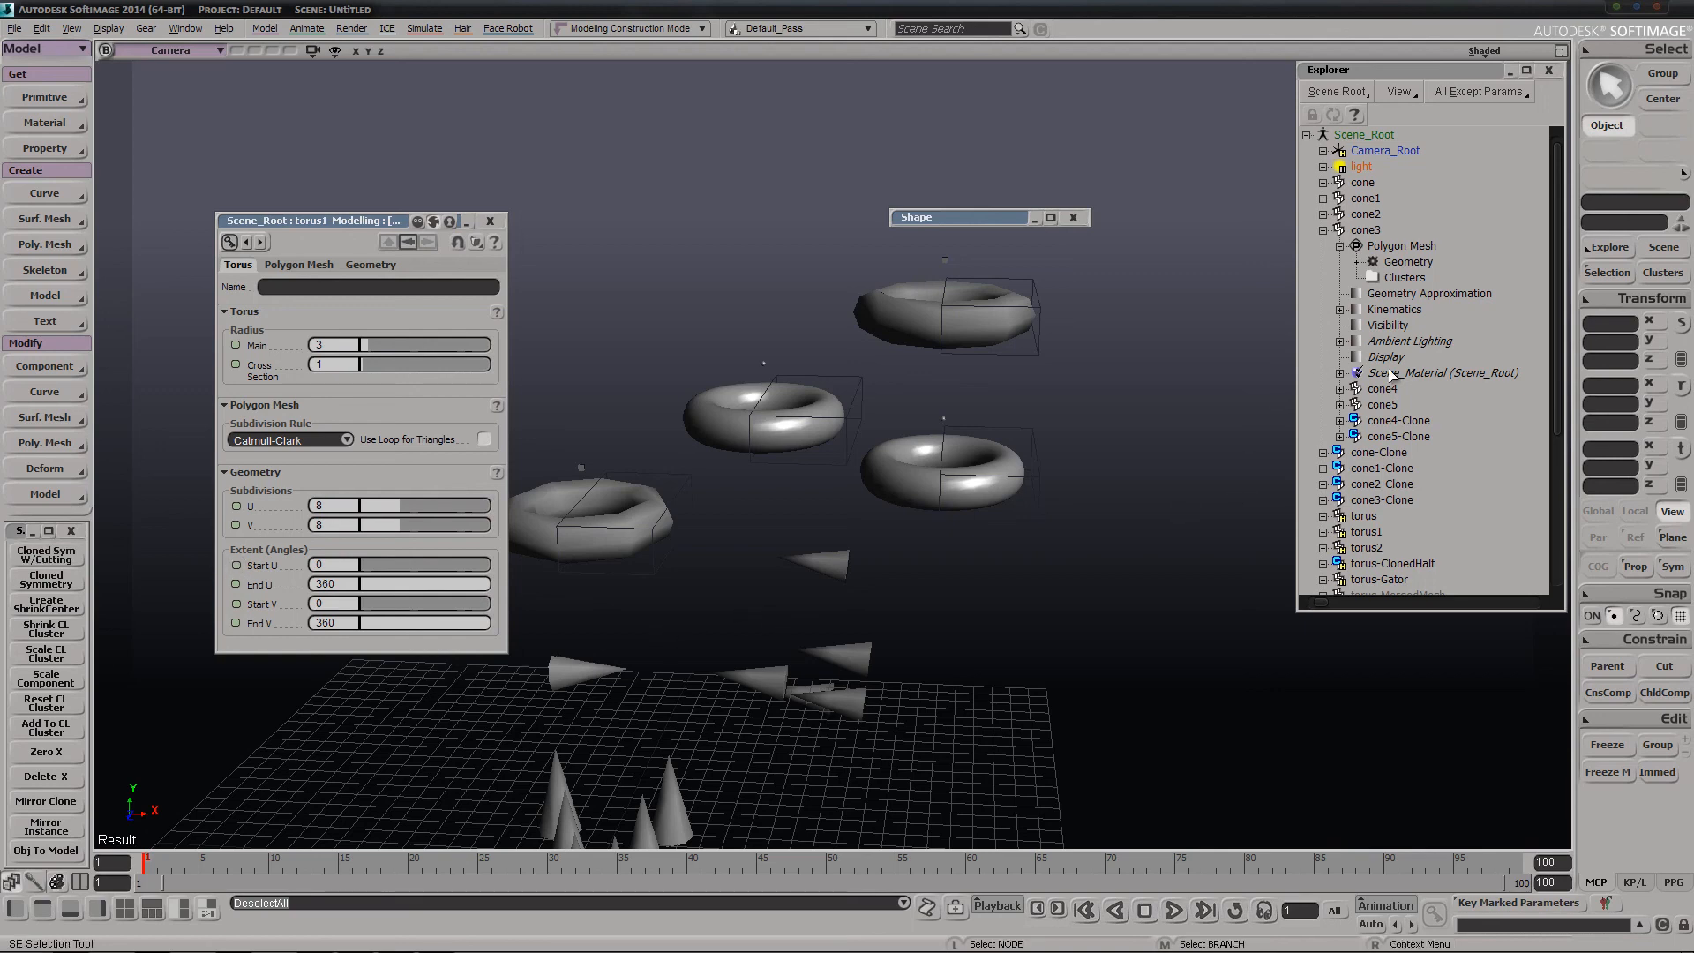
pyautogui.middleClick(1021, 436)
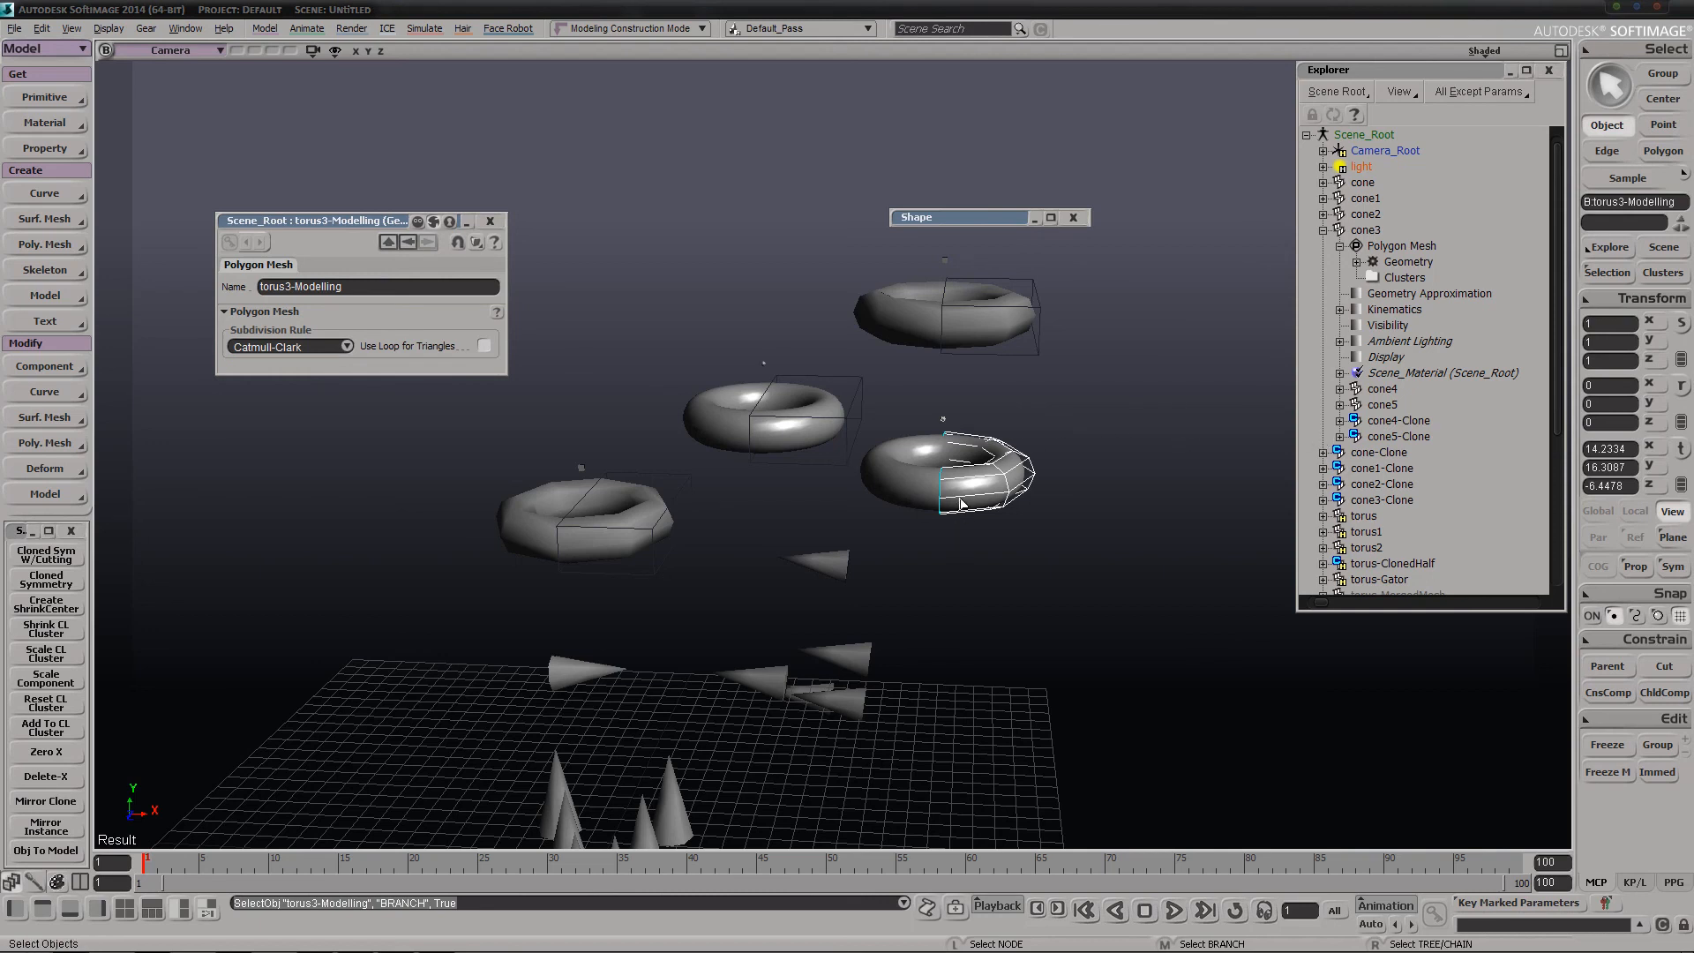
pyautogui.press('Delete')
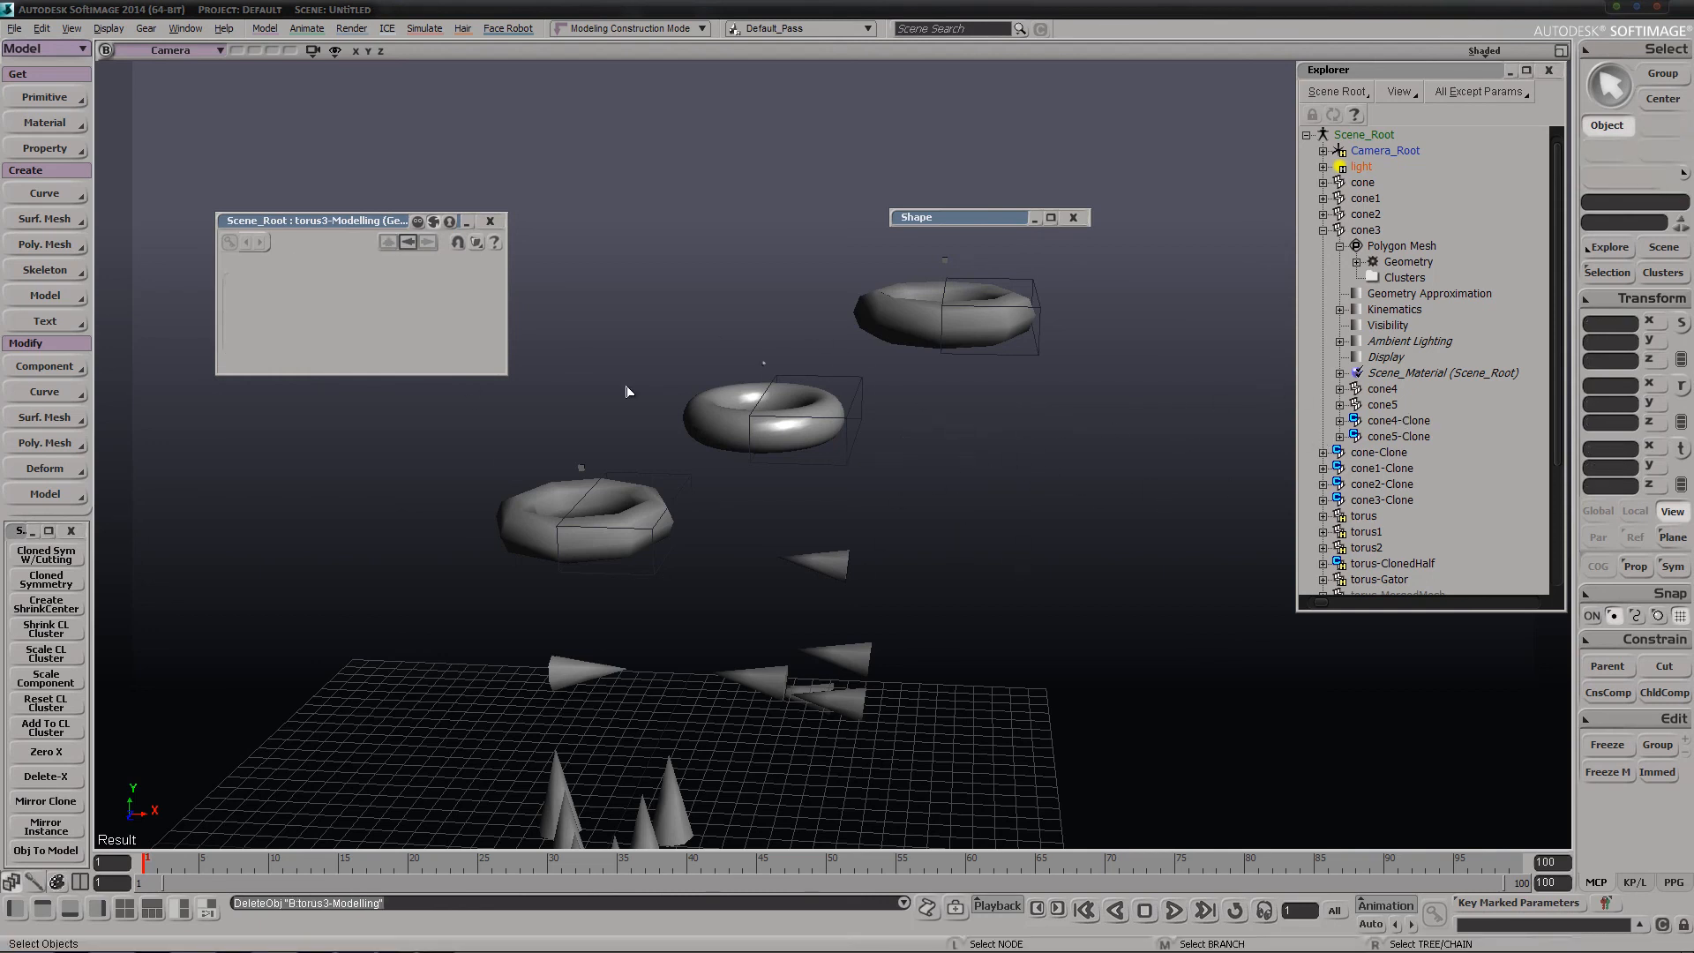
pyautogui.press('s')
pyautogui.moveTo(877, 517); pyautogui.dragTo(825, 700, button='right')
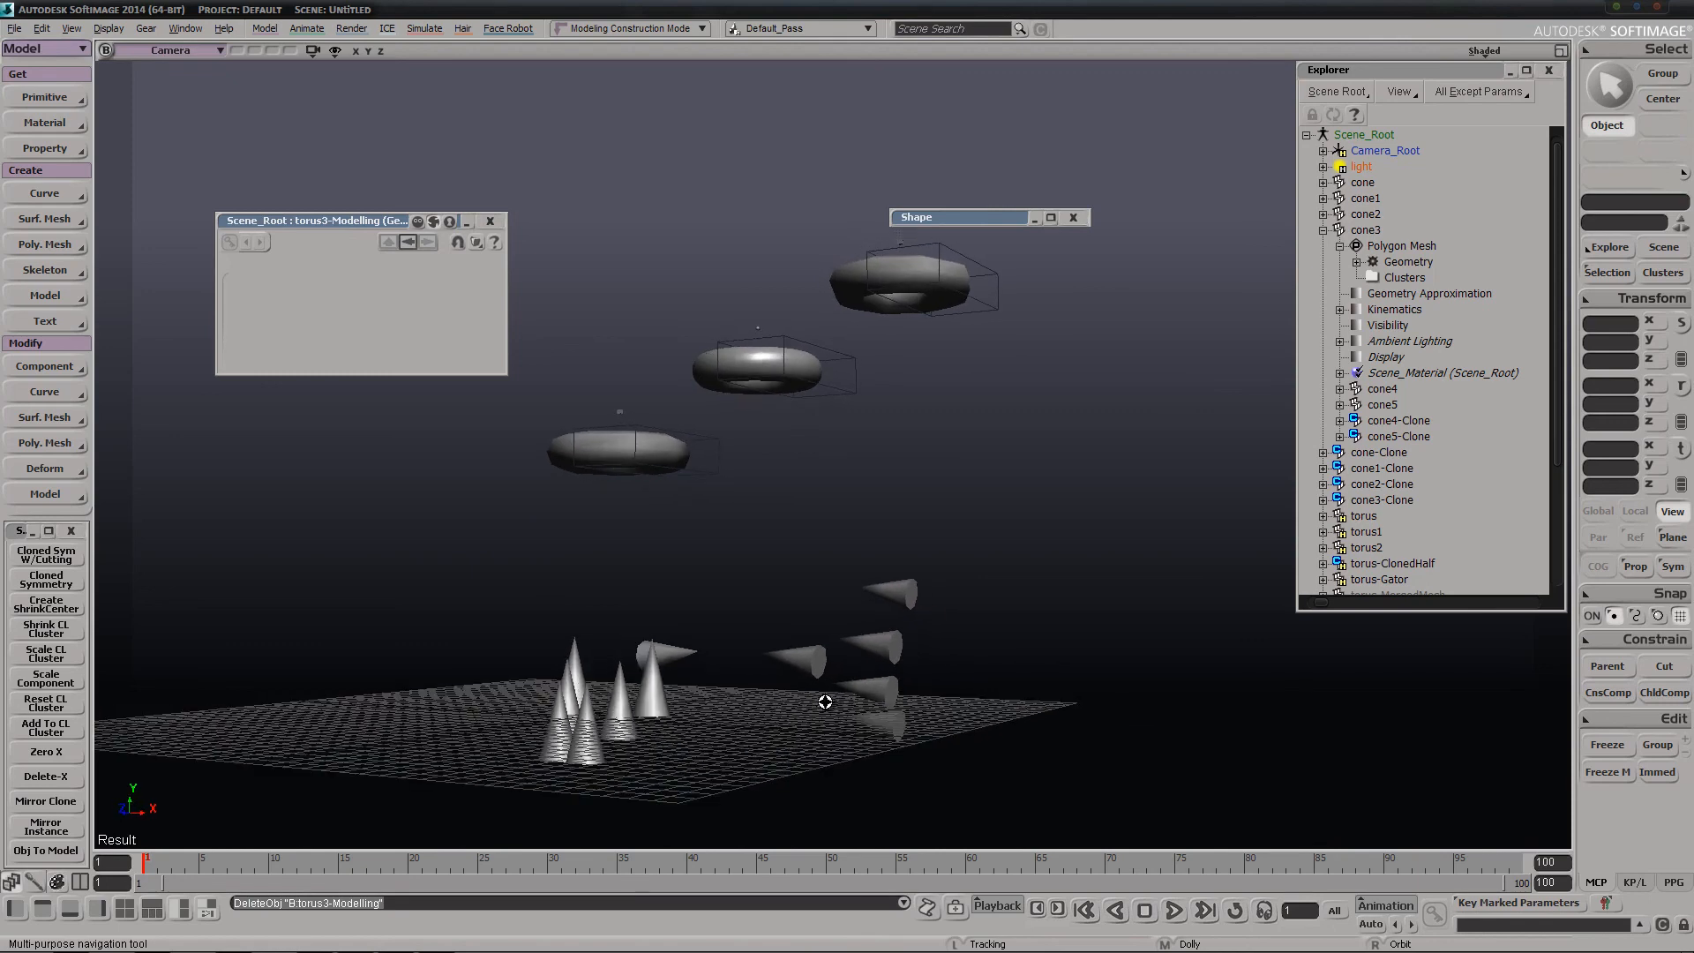
pyautogui.press('space')
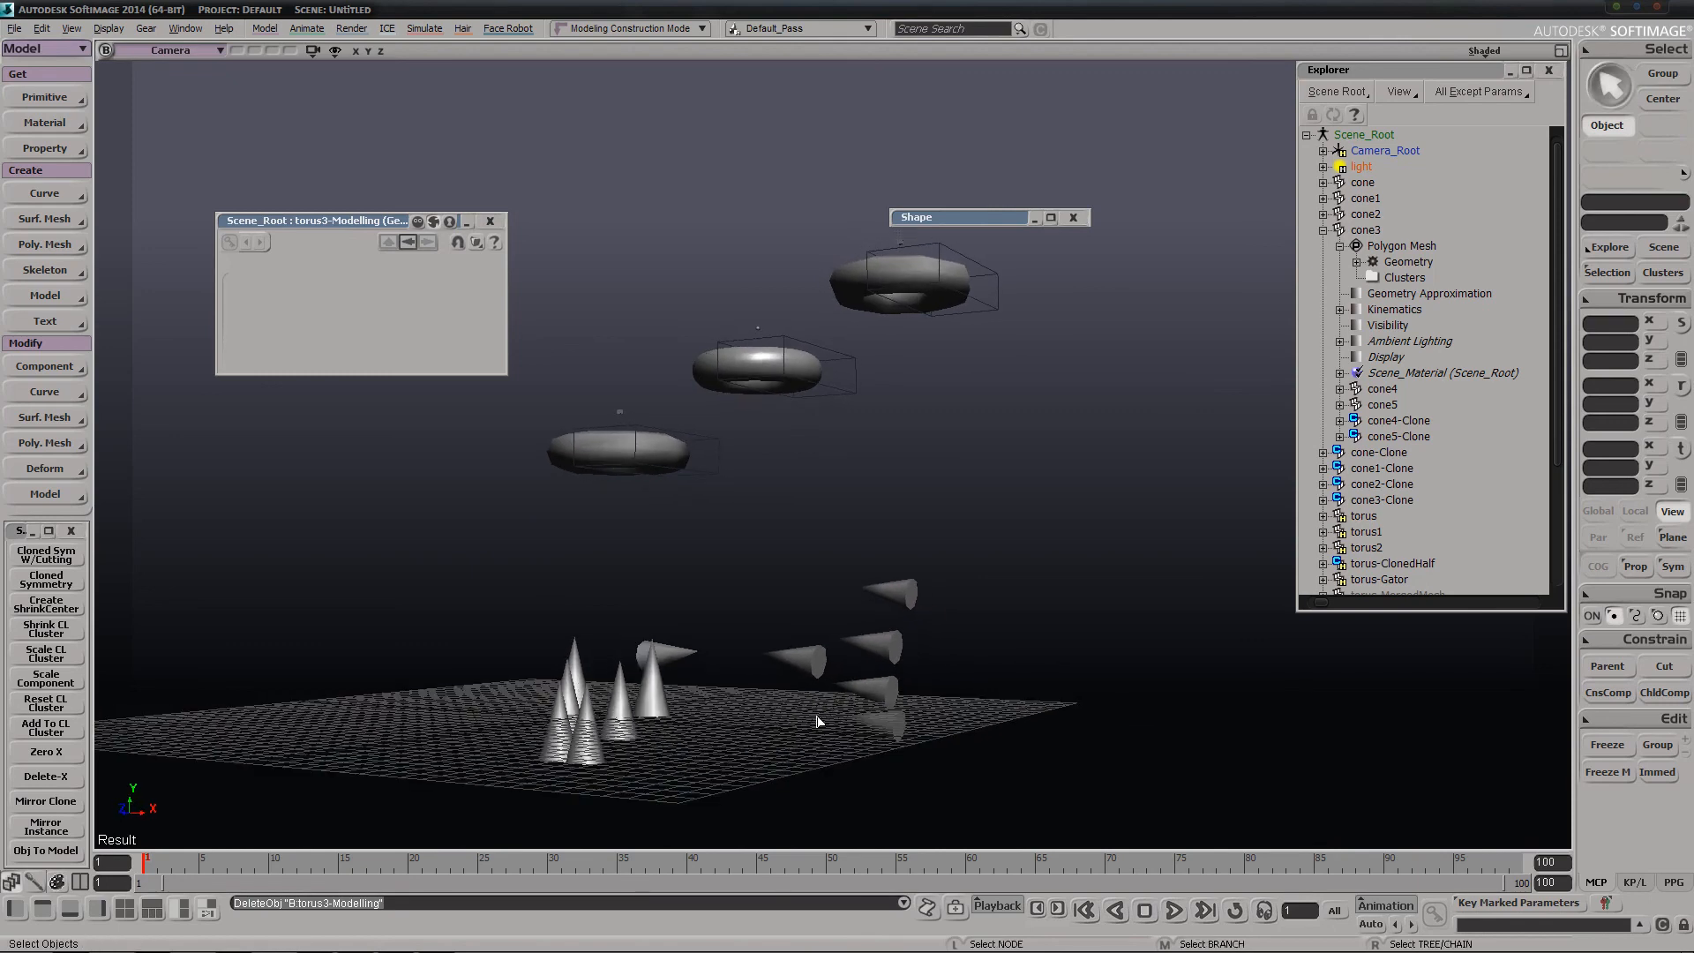